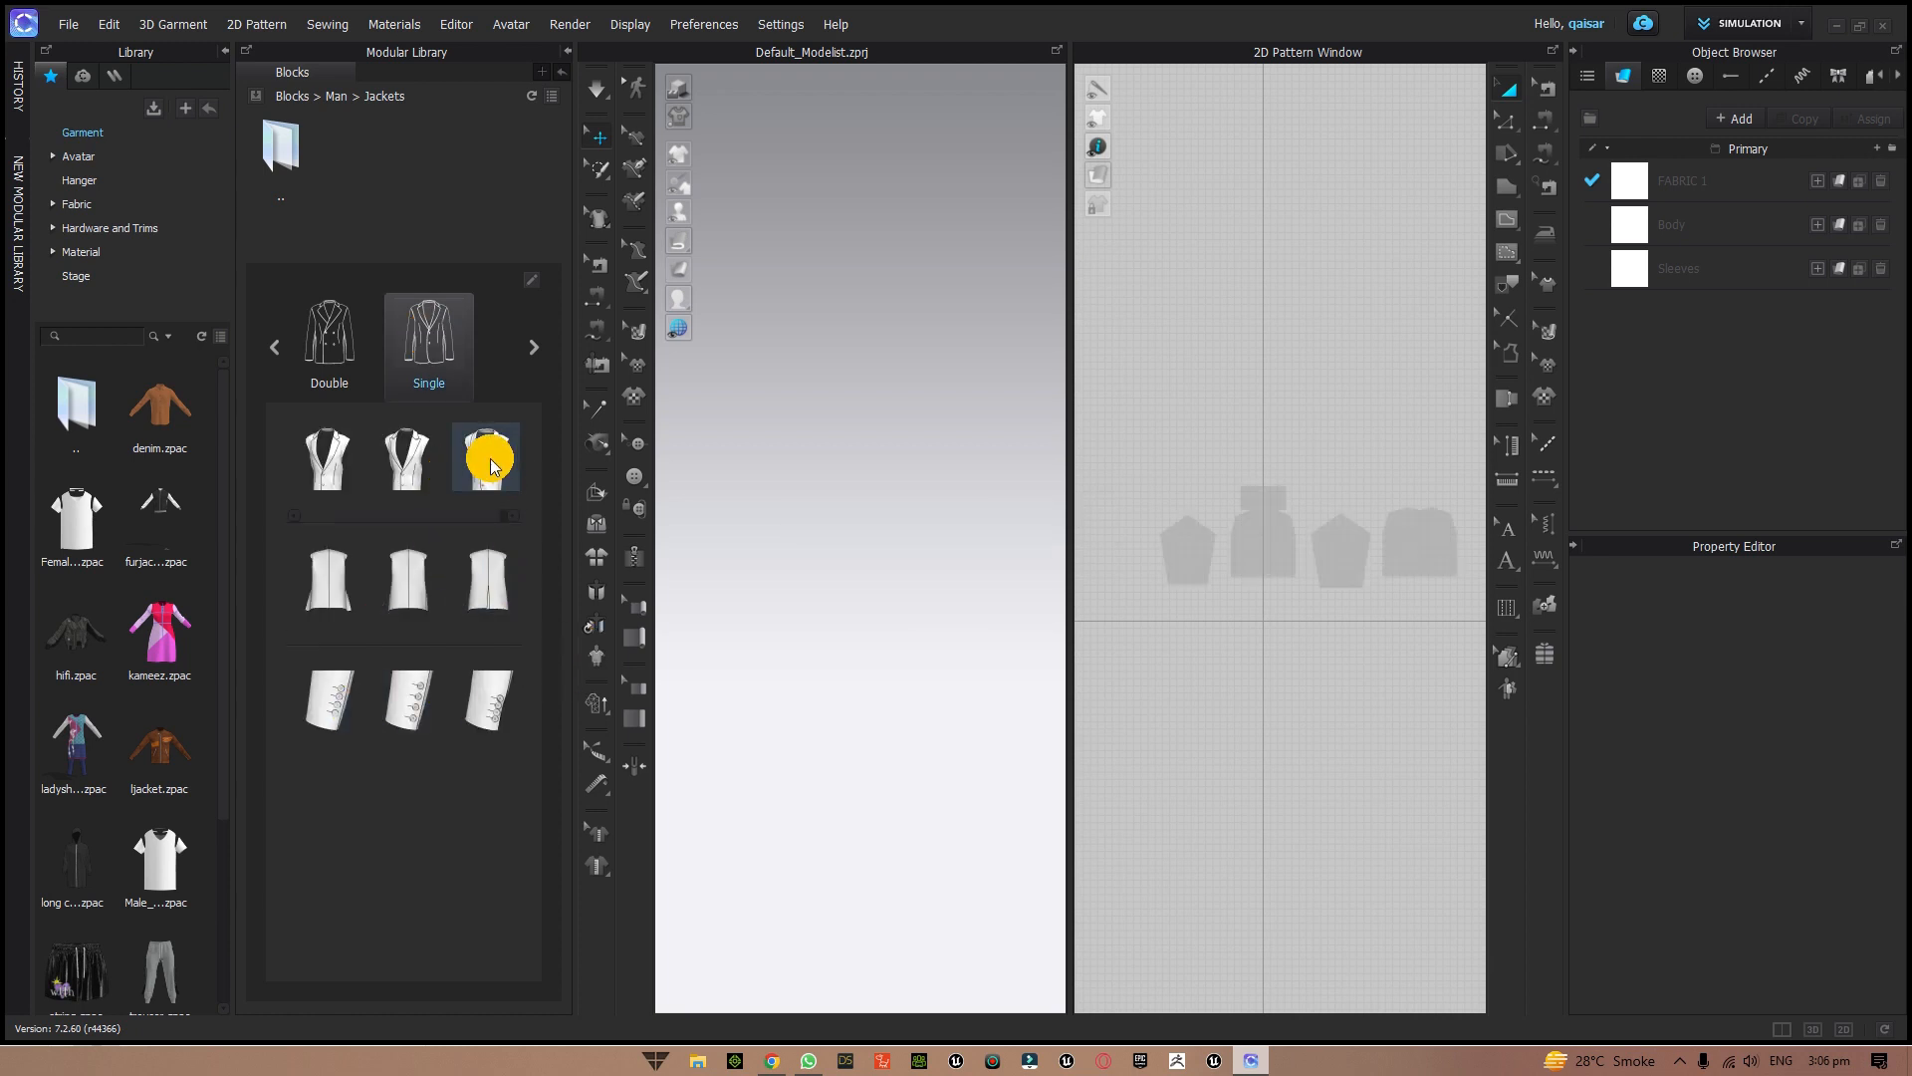
- Assemble a single-breasted men's jacket from the third front block with shawl collar, the third back block and the third sleeve block
left_click(489, 460)
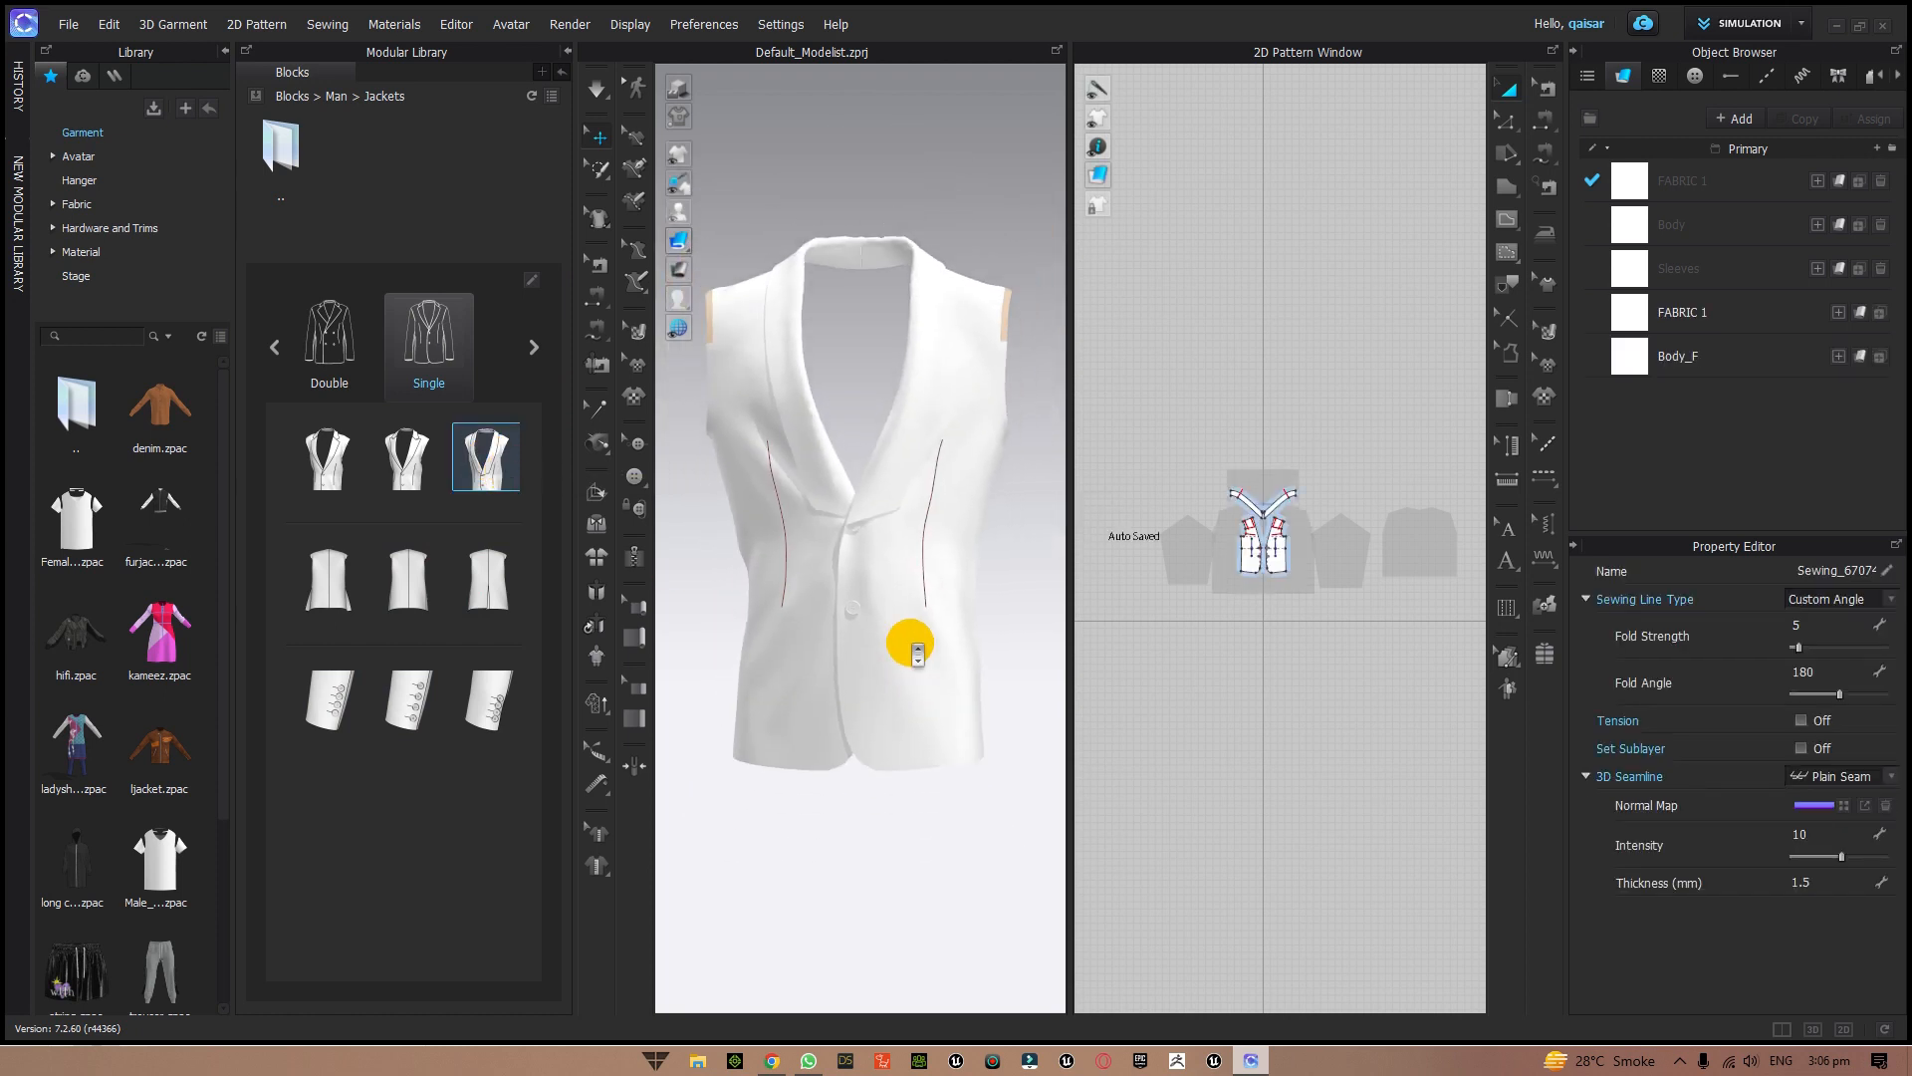
mouse_move(1007, 632)
right_mouse_down()
mouse_move(824, 632)
mouse_move(1021, 639)
right_mouse_up()
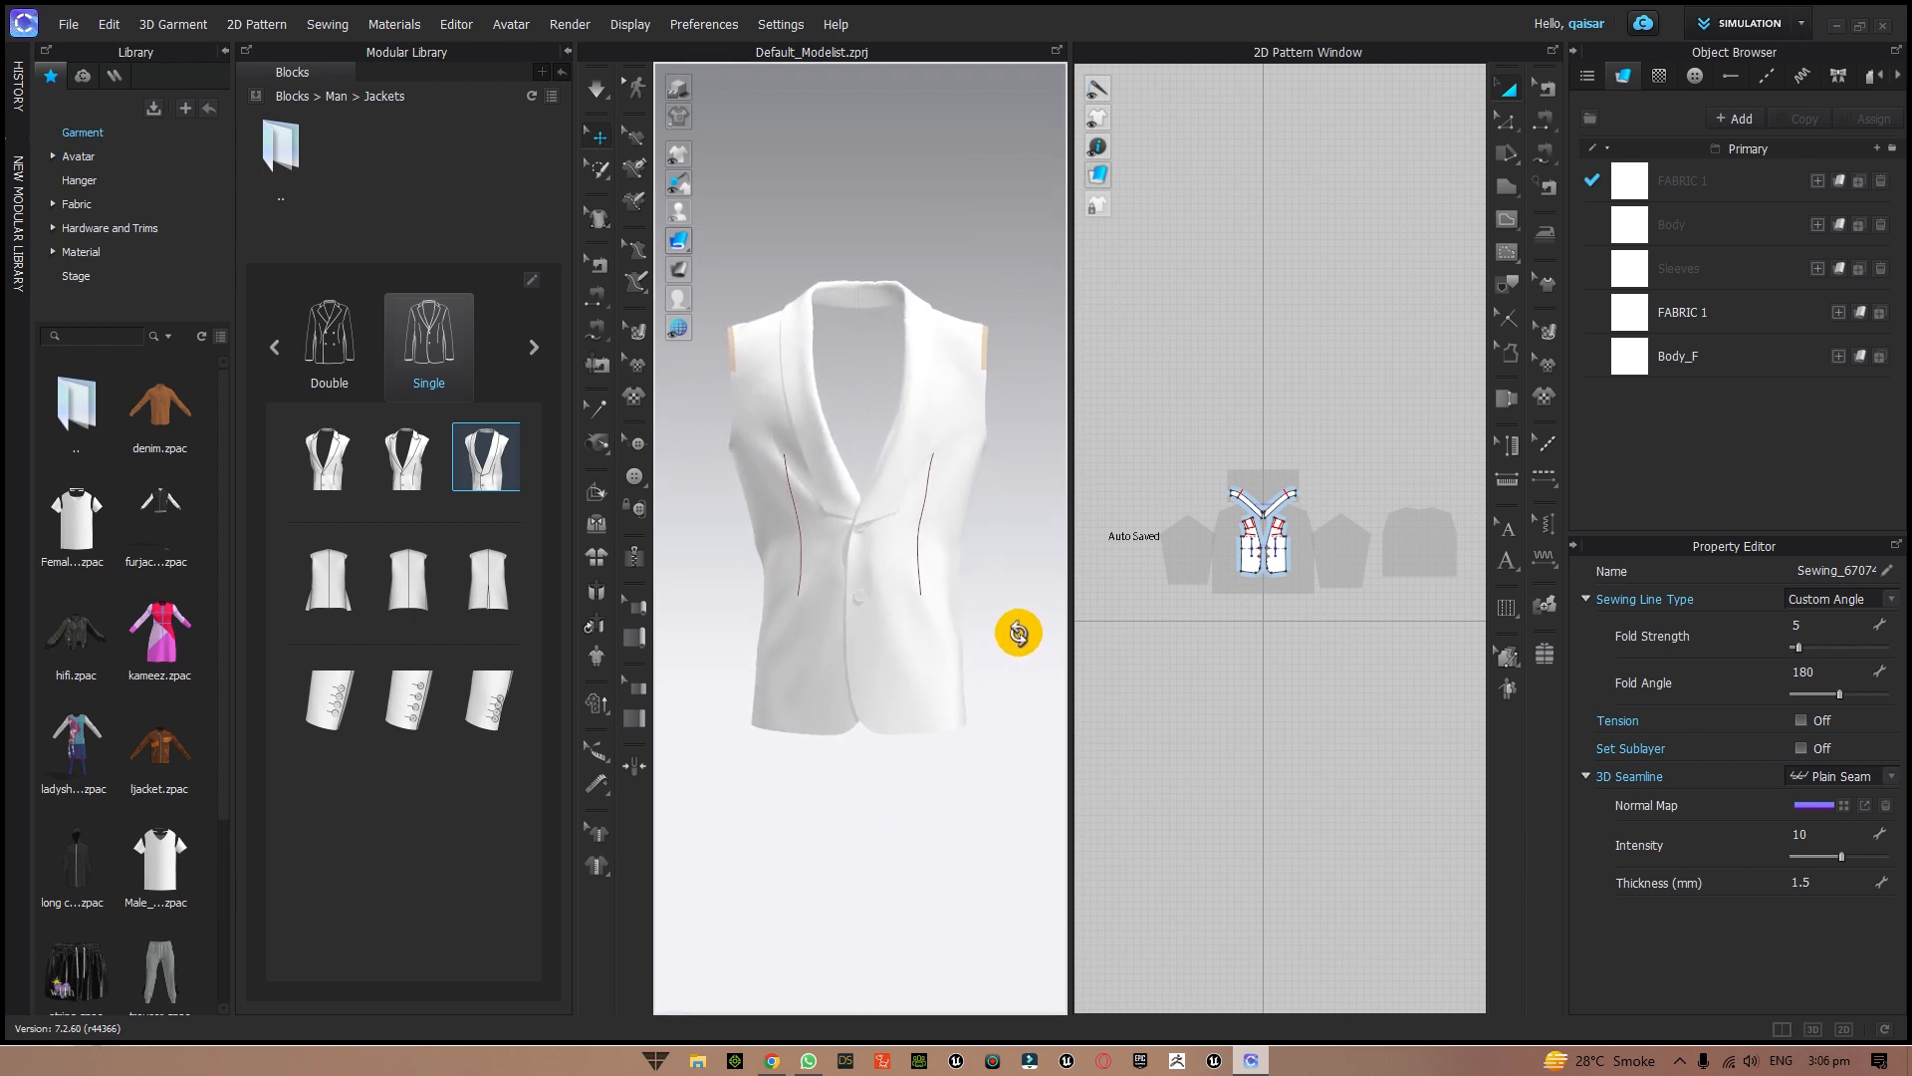
left_click(478, 594)
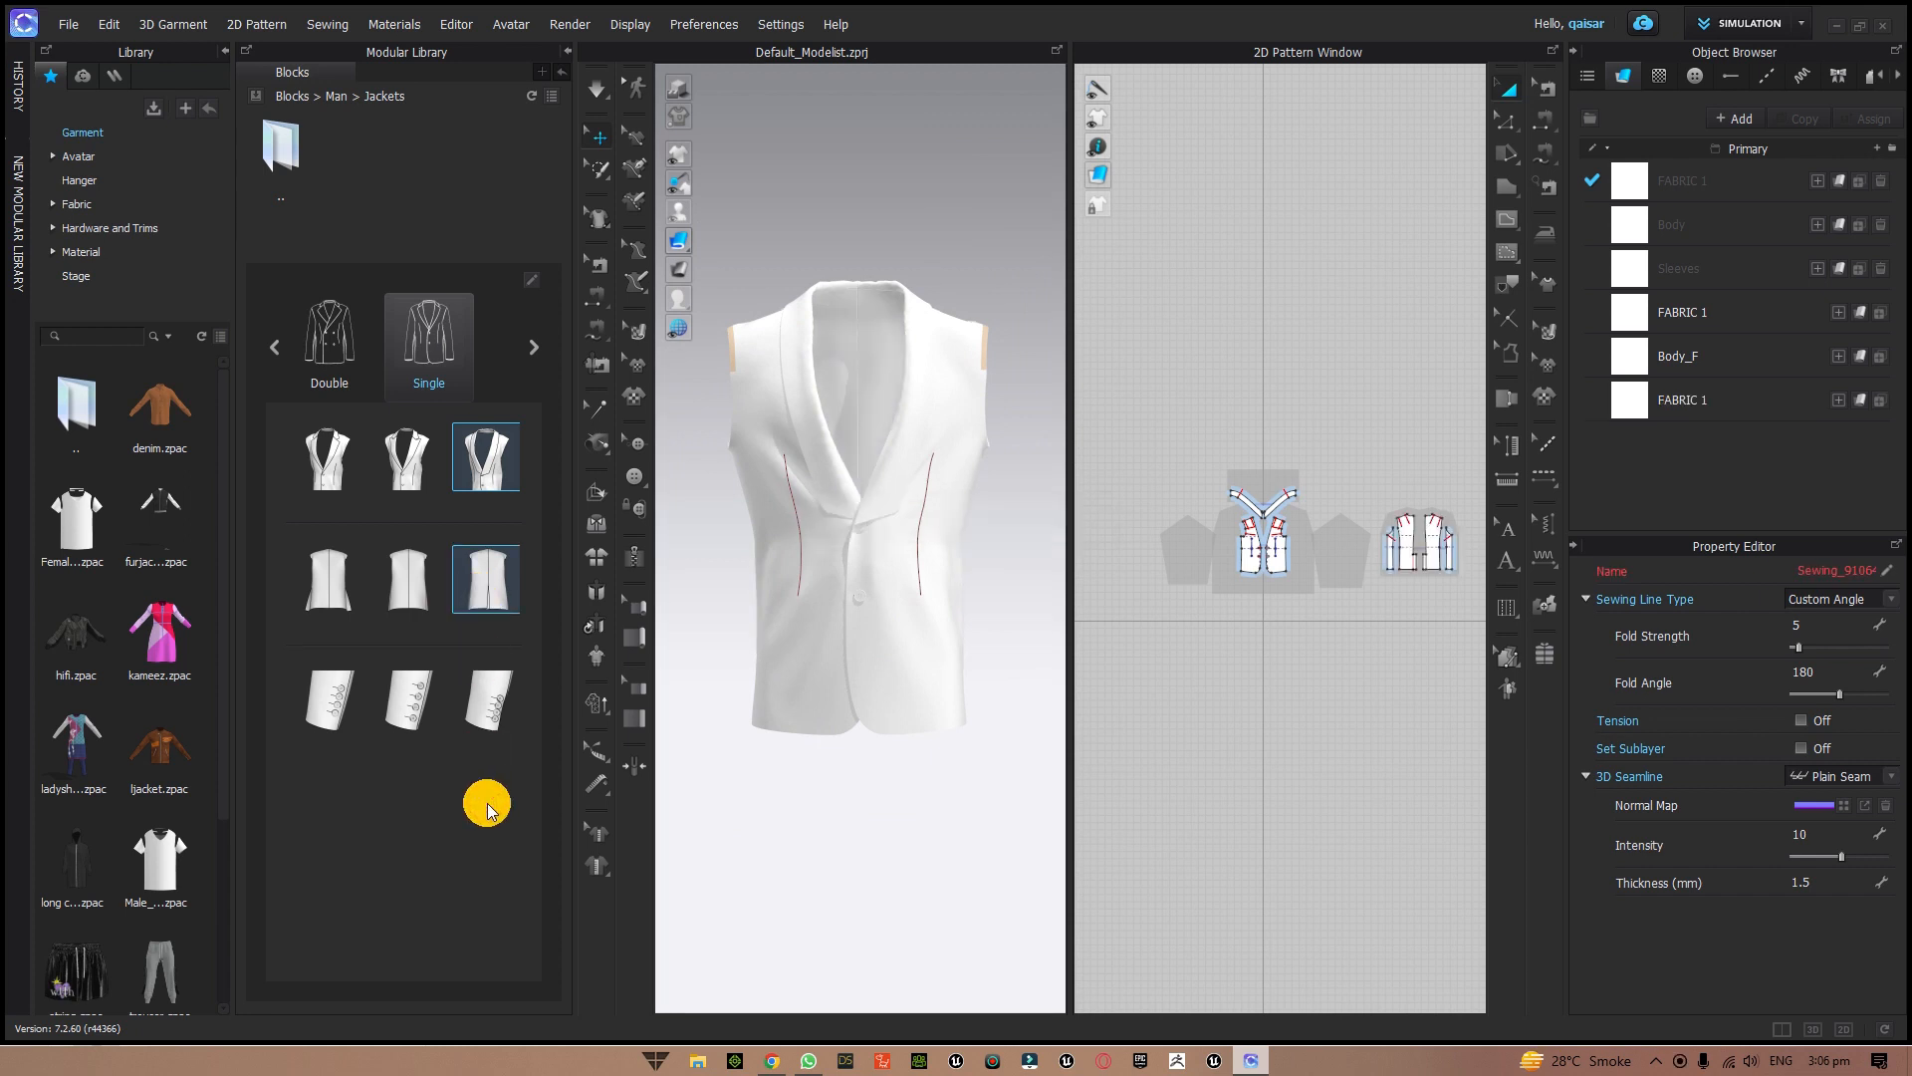
mouse_move(939, 811)
right_mouse_down()
mouse_move(832, 815)
mouse_move(1003, 811)
mouse_move(973, 811)
right_mouse_up()
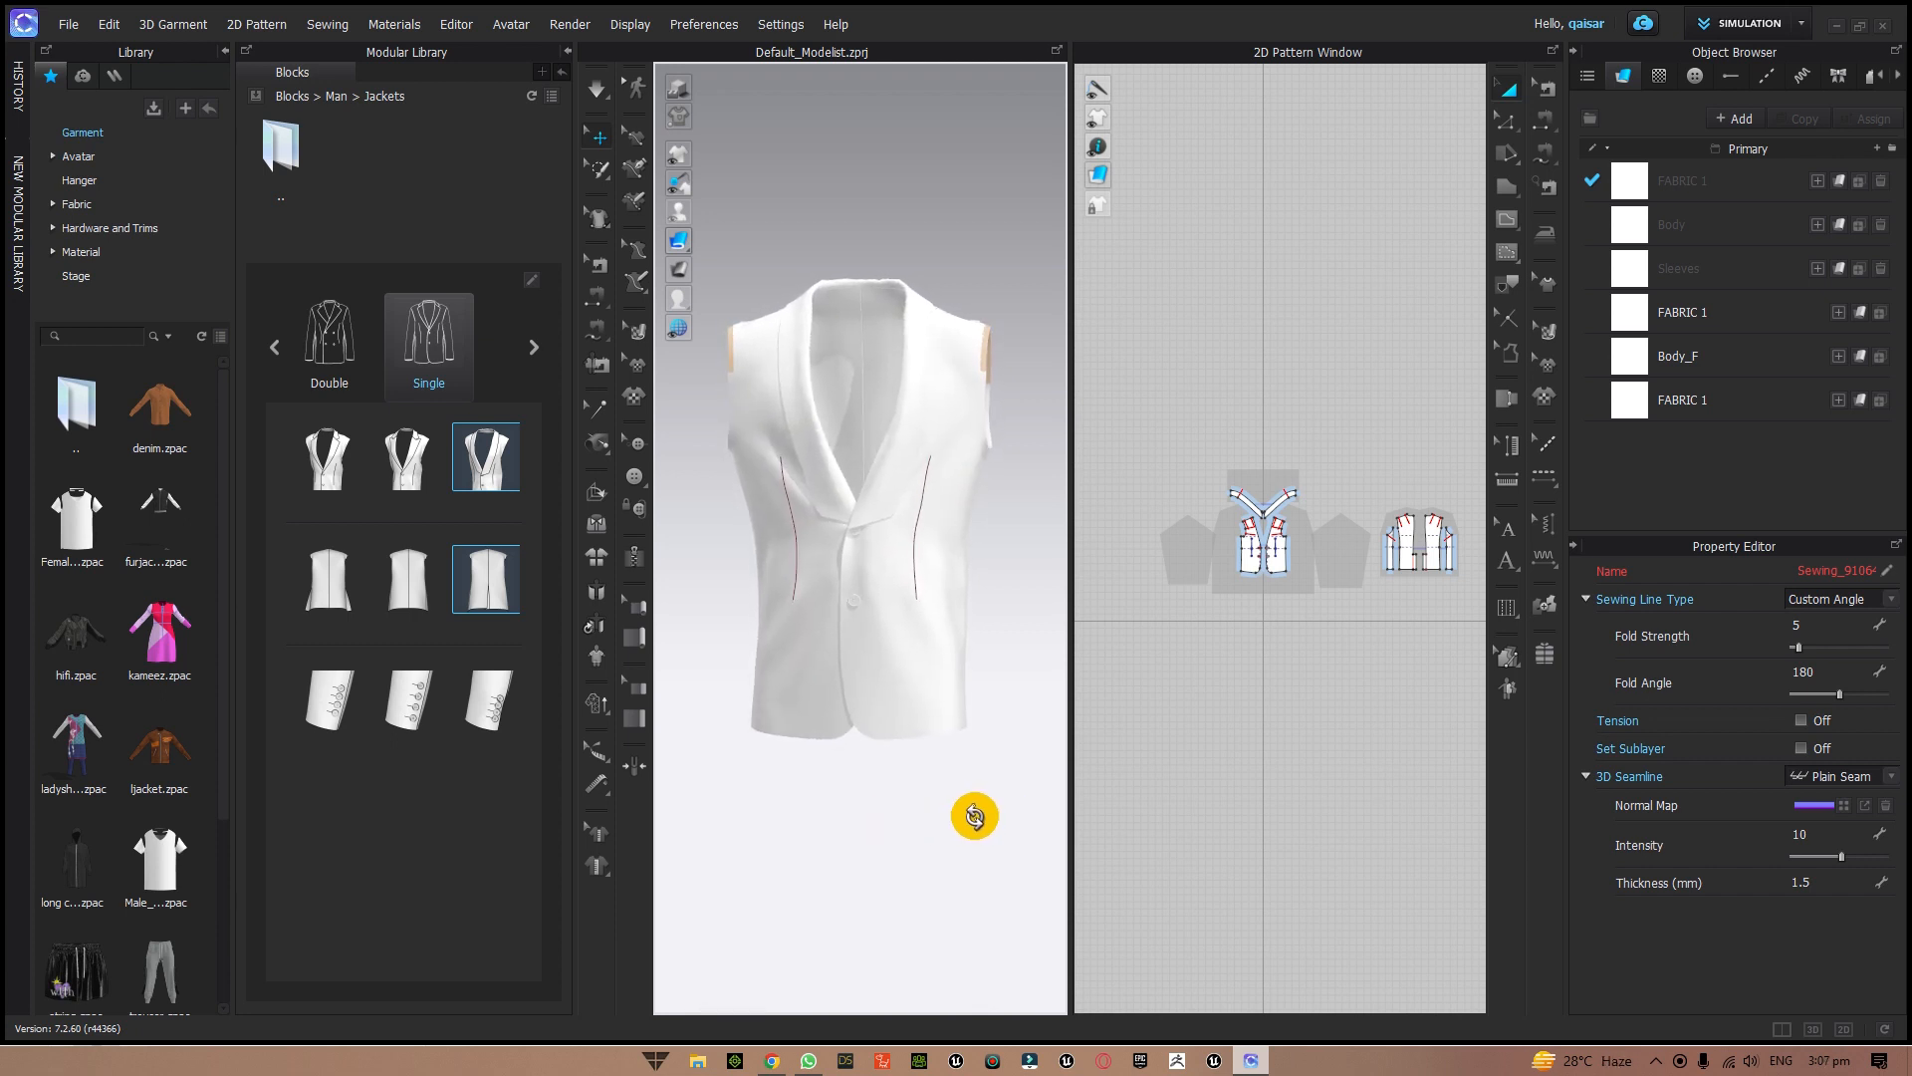
left_click(492, 714)
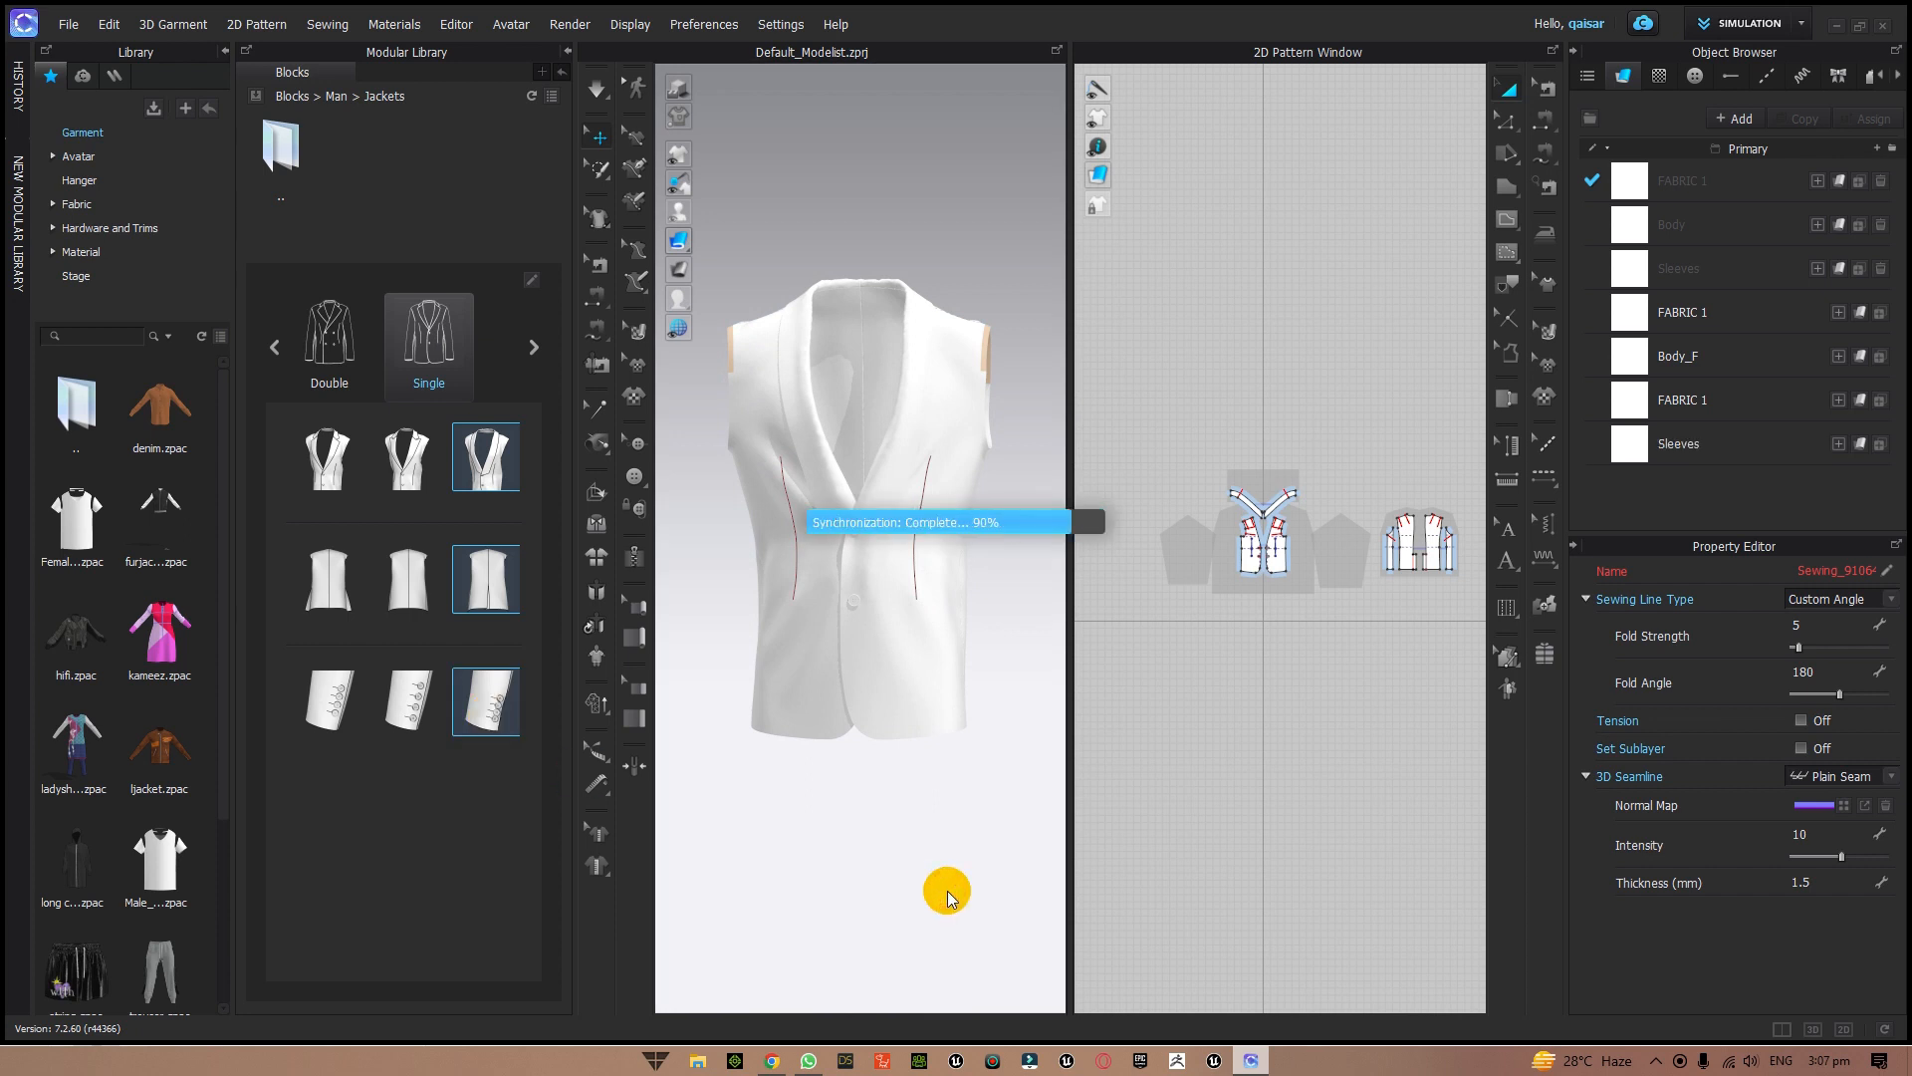
- Examine the assembled jacket in 3D and its front body and collar pieces in the 2D pattern view
scroll(938, 863, "down", 2)
scroll(938, 864, "up", 5)
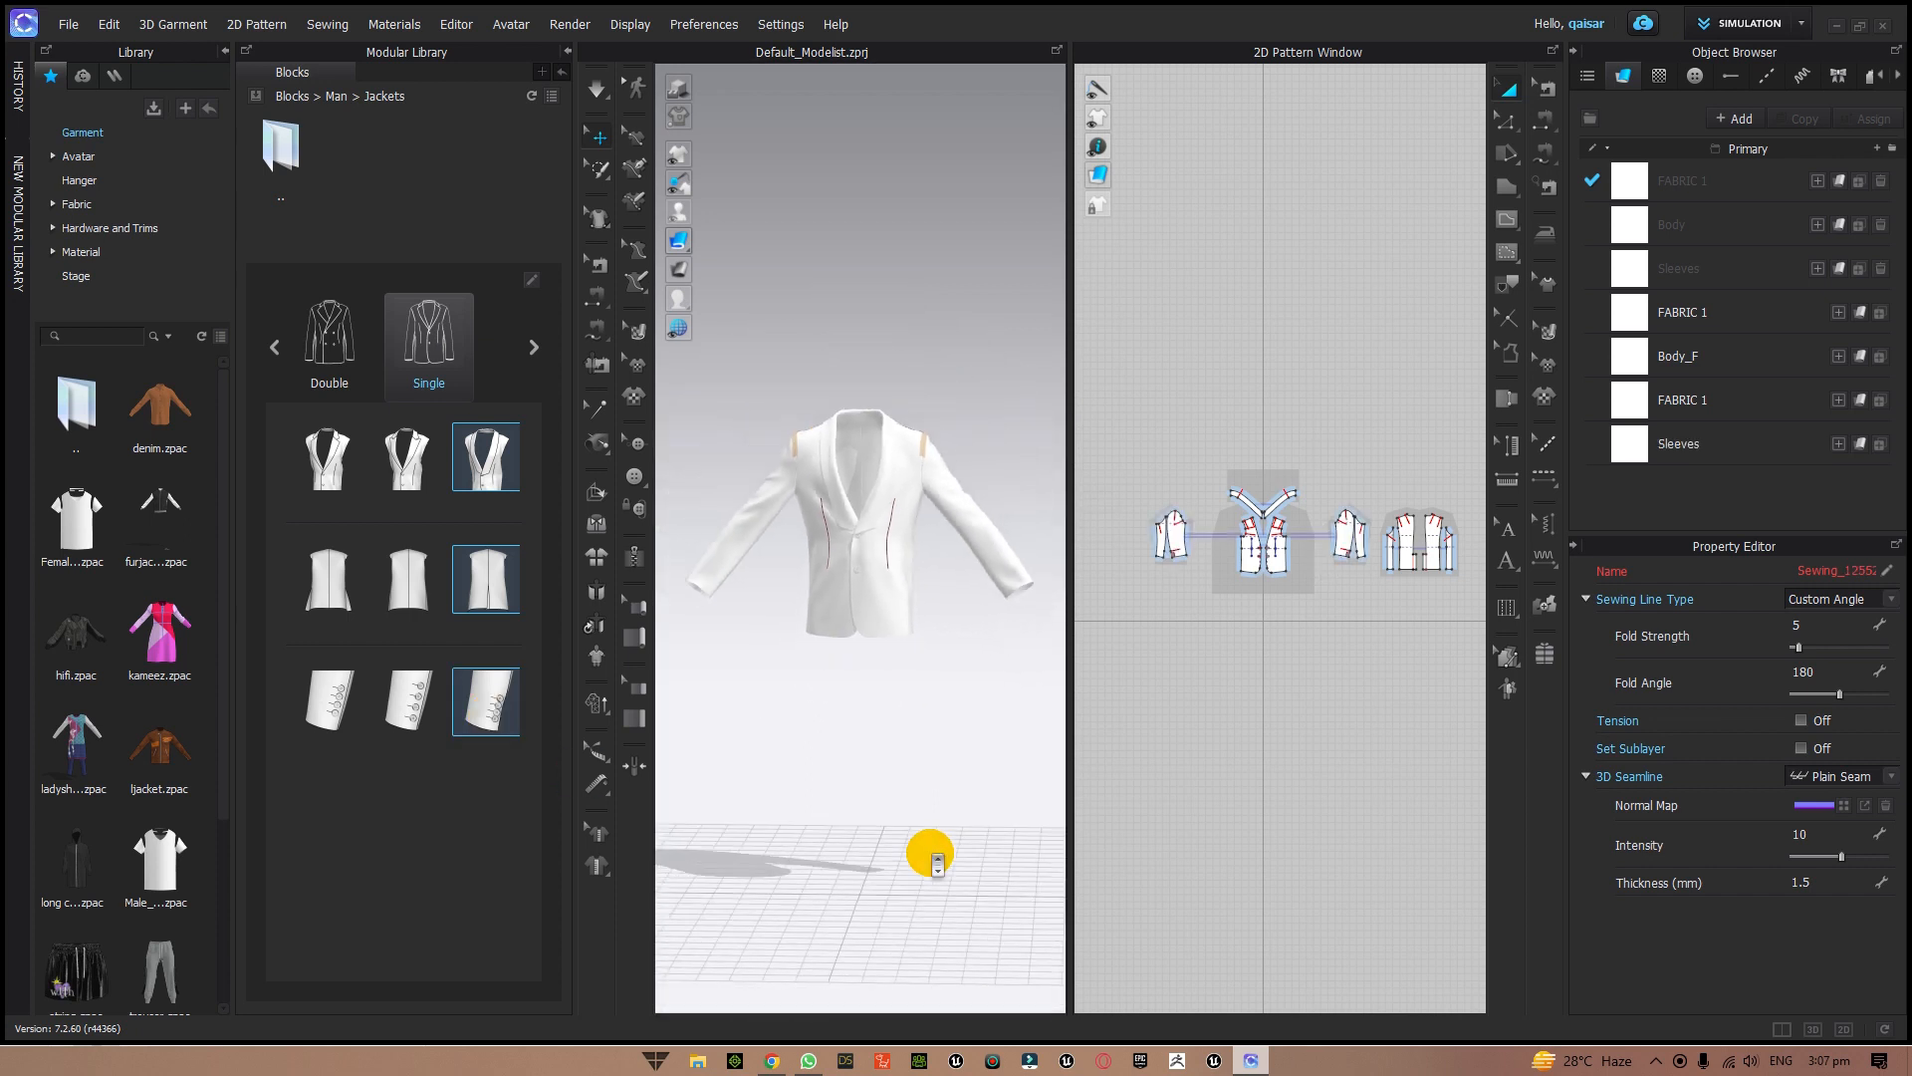
mouse_move(845, 874)
right_mouse_down()
mouse_move(1085, 871)
mouse_move(814, 858)
mouse_move(883, 863)
mouse_move(856, 862)
right_mouse_up()
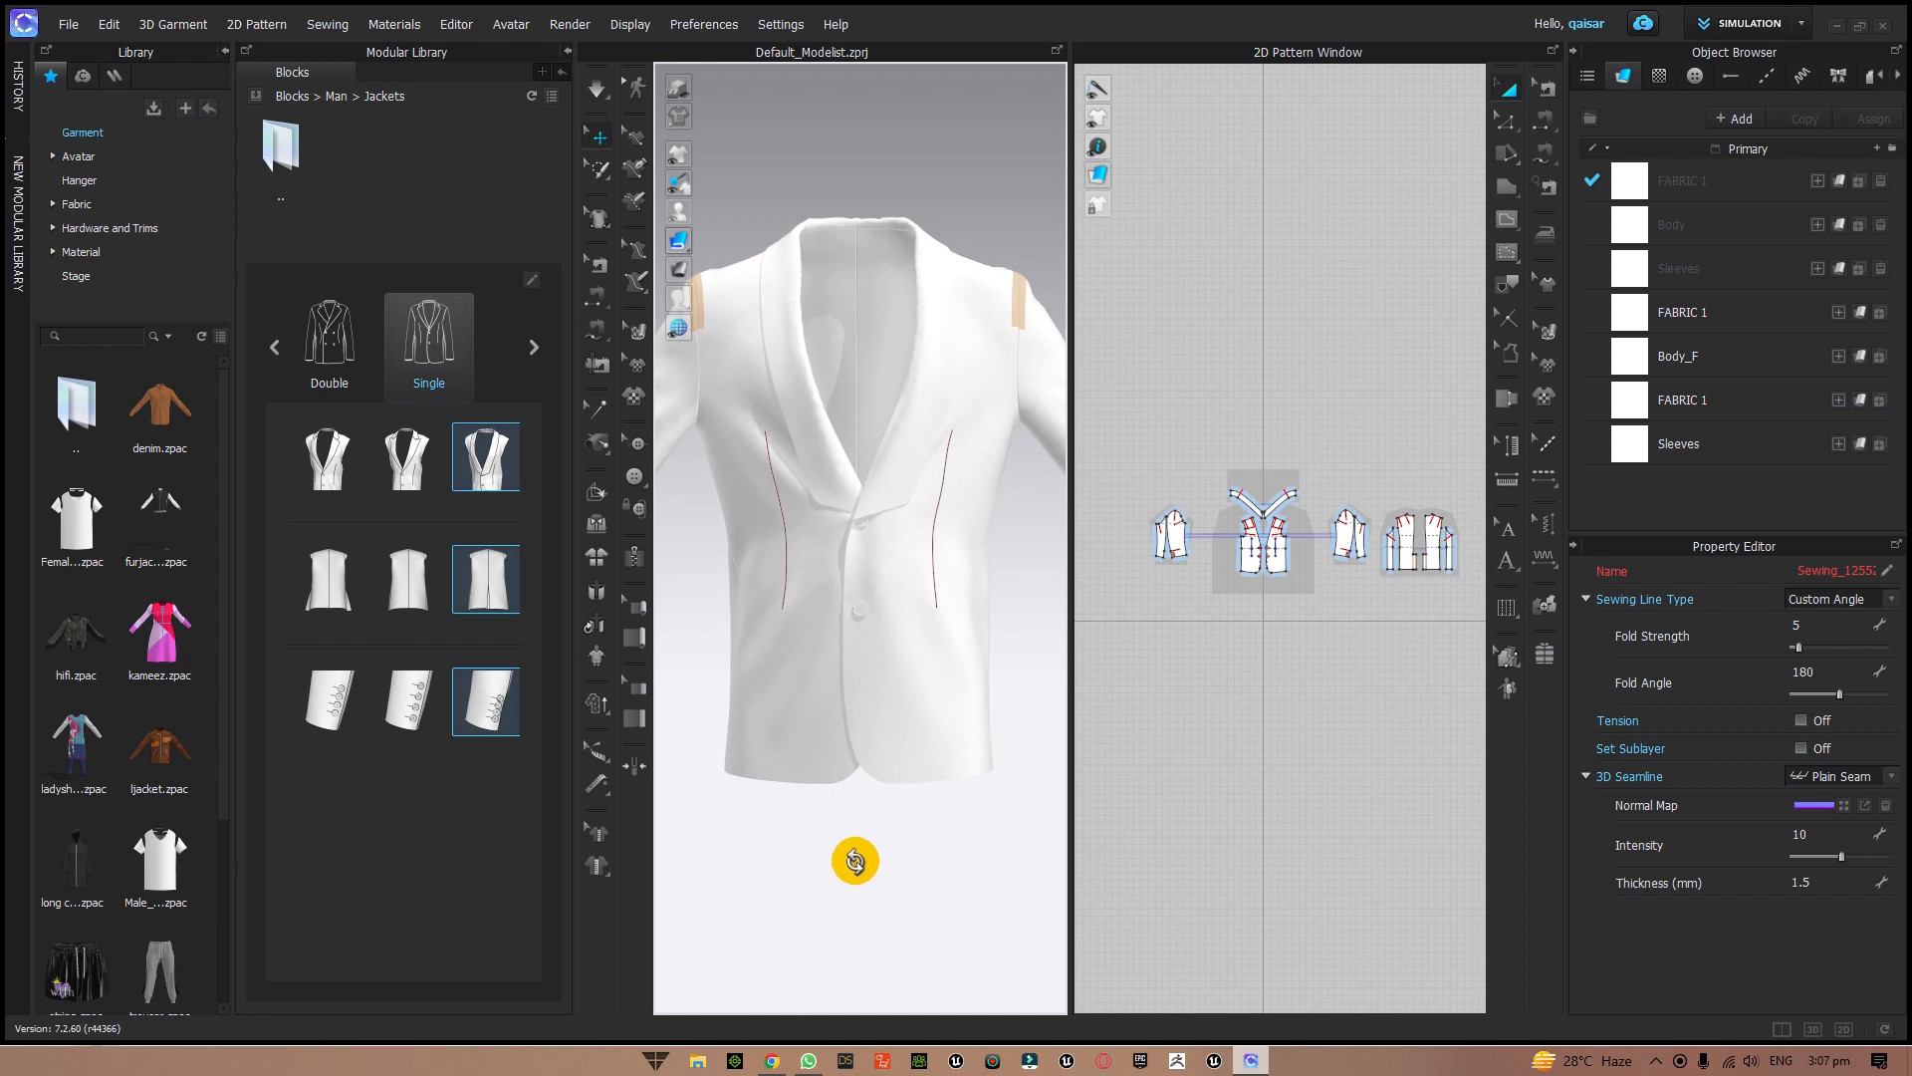
mouse_move(856, 861)
right_mouse_down()
mouse_move(990, 867)
mouse_move(833, 866)
mouse_move(849, 864)
right_mouse_up()
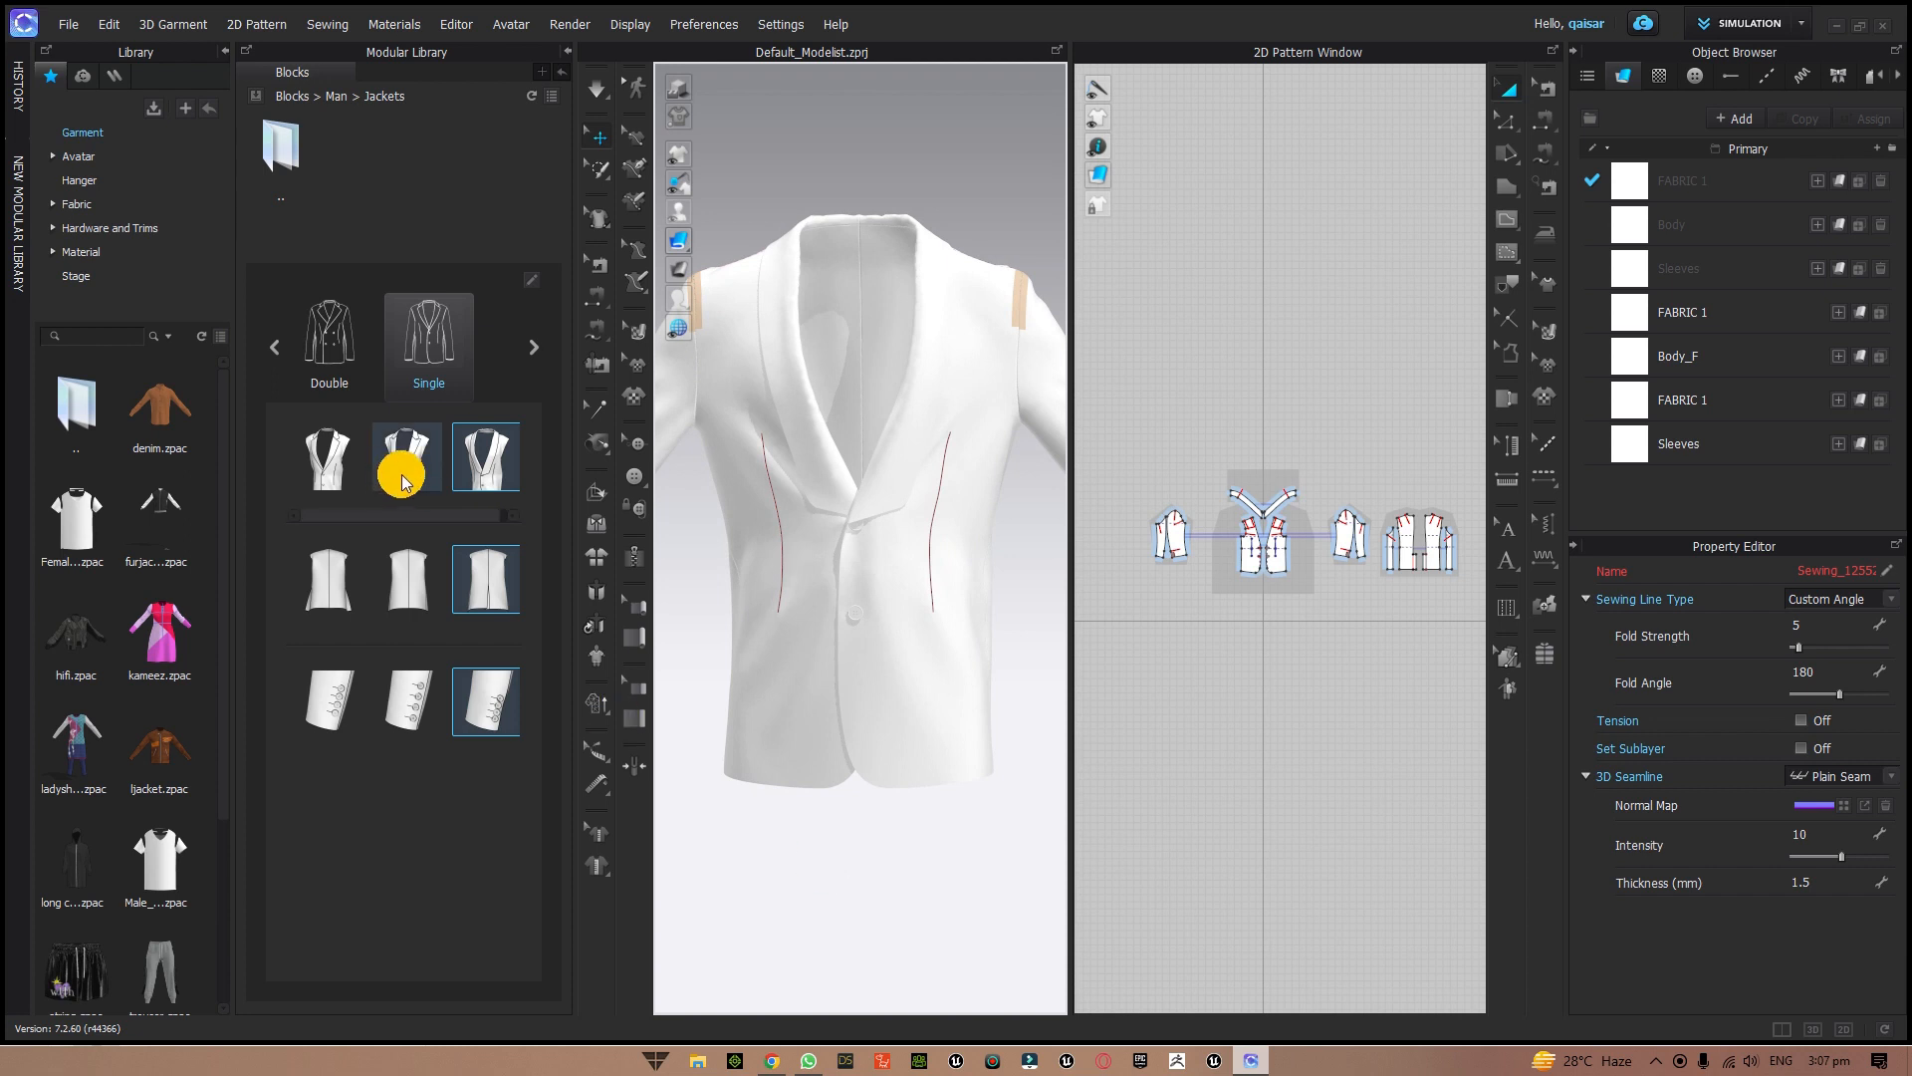
mouse_move(1001, 575)
right_mouse_down()
mouse_move(1029, 563)
mouse_move(1013, 572)
right_mouse_up()
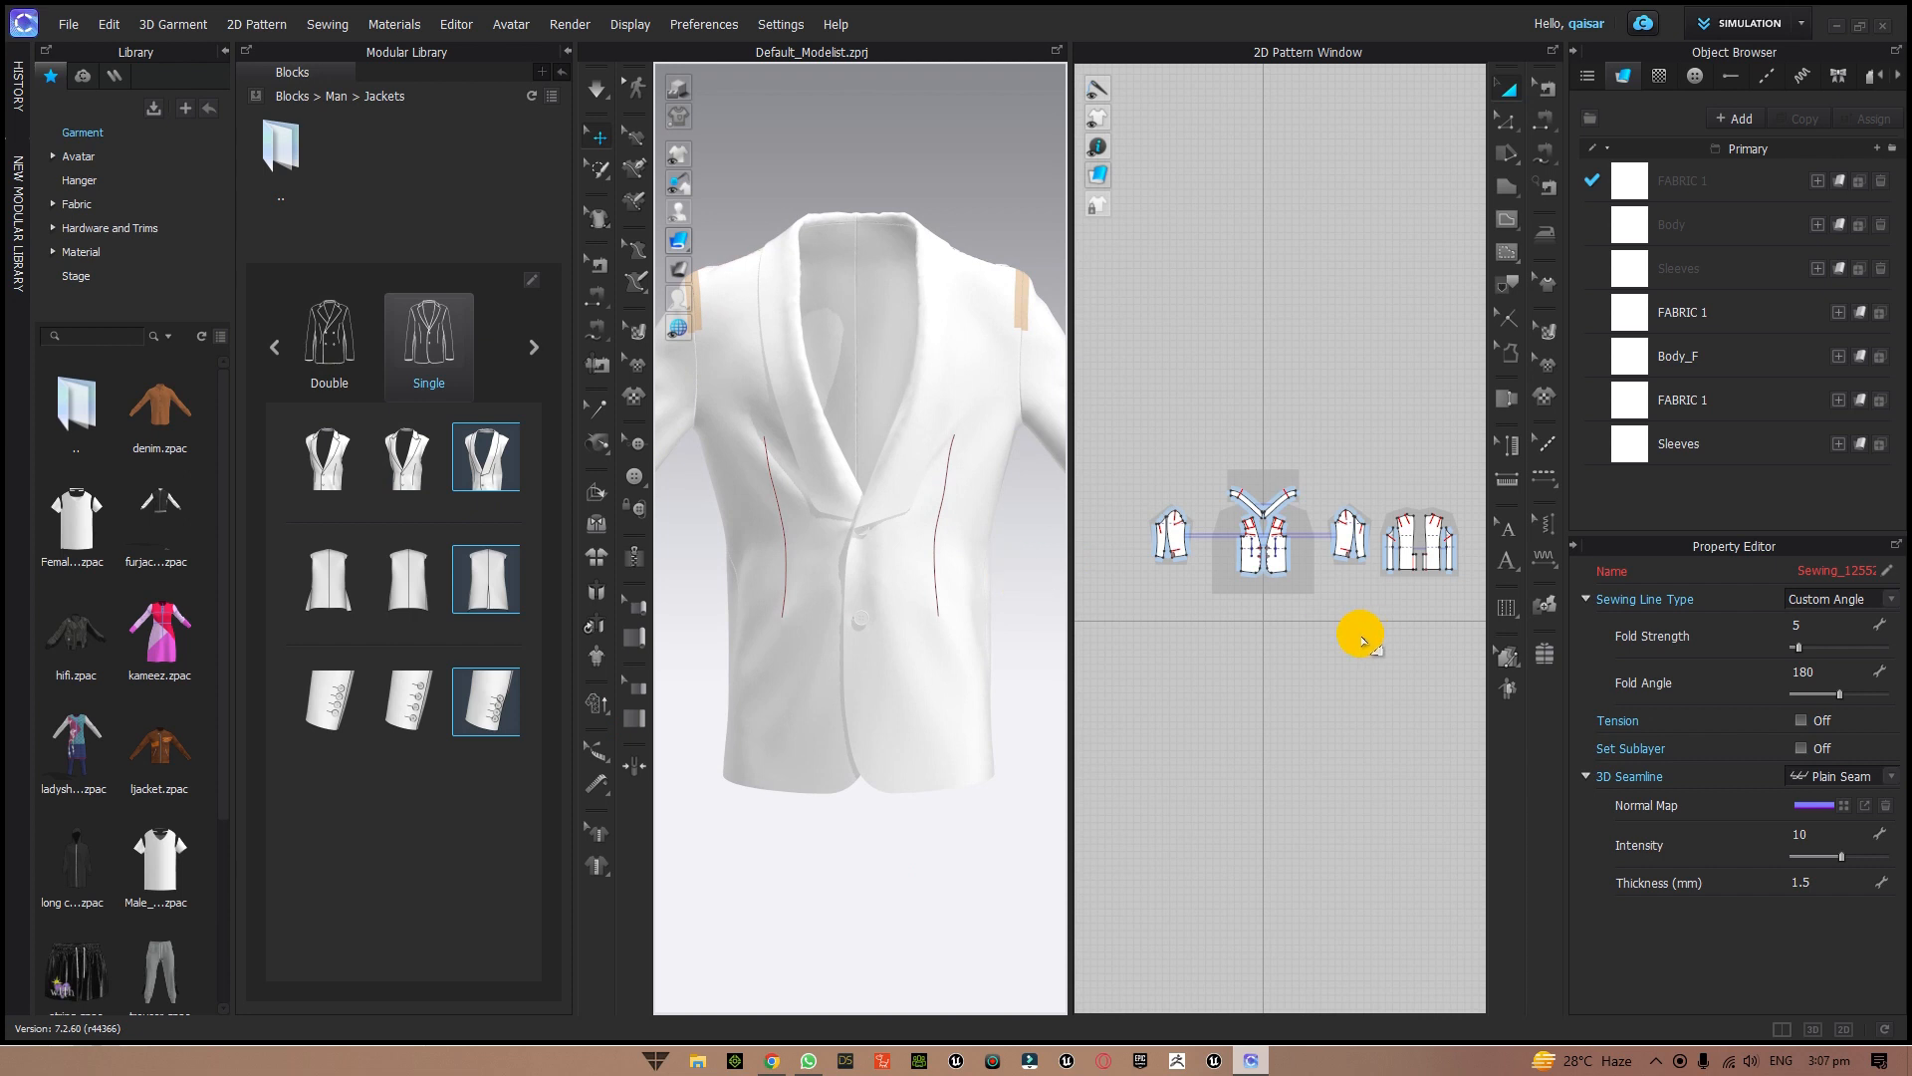
scroll(1360, 638, "up", 6)
scroll(1287, 757, "up", 2)
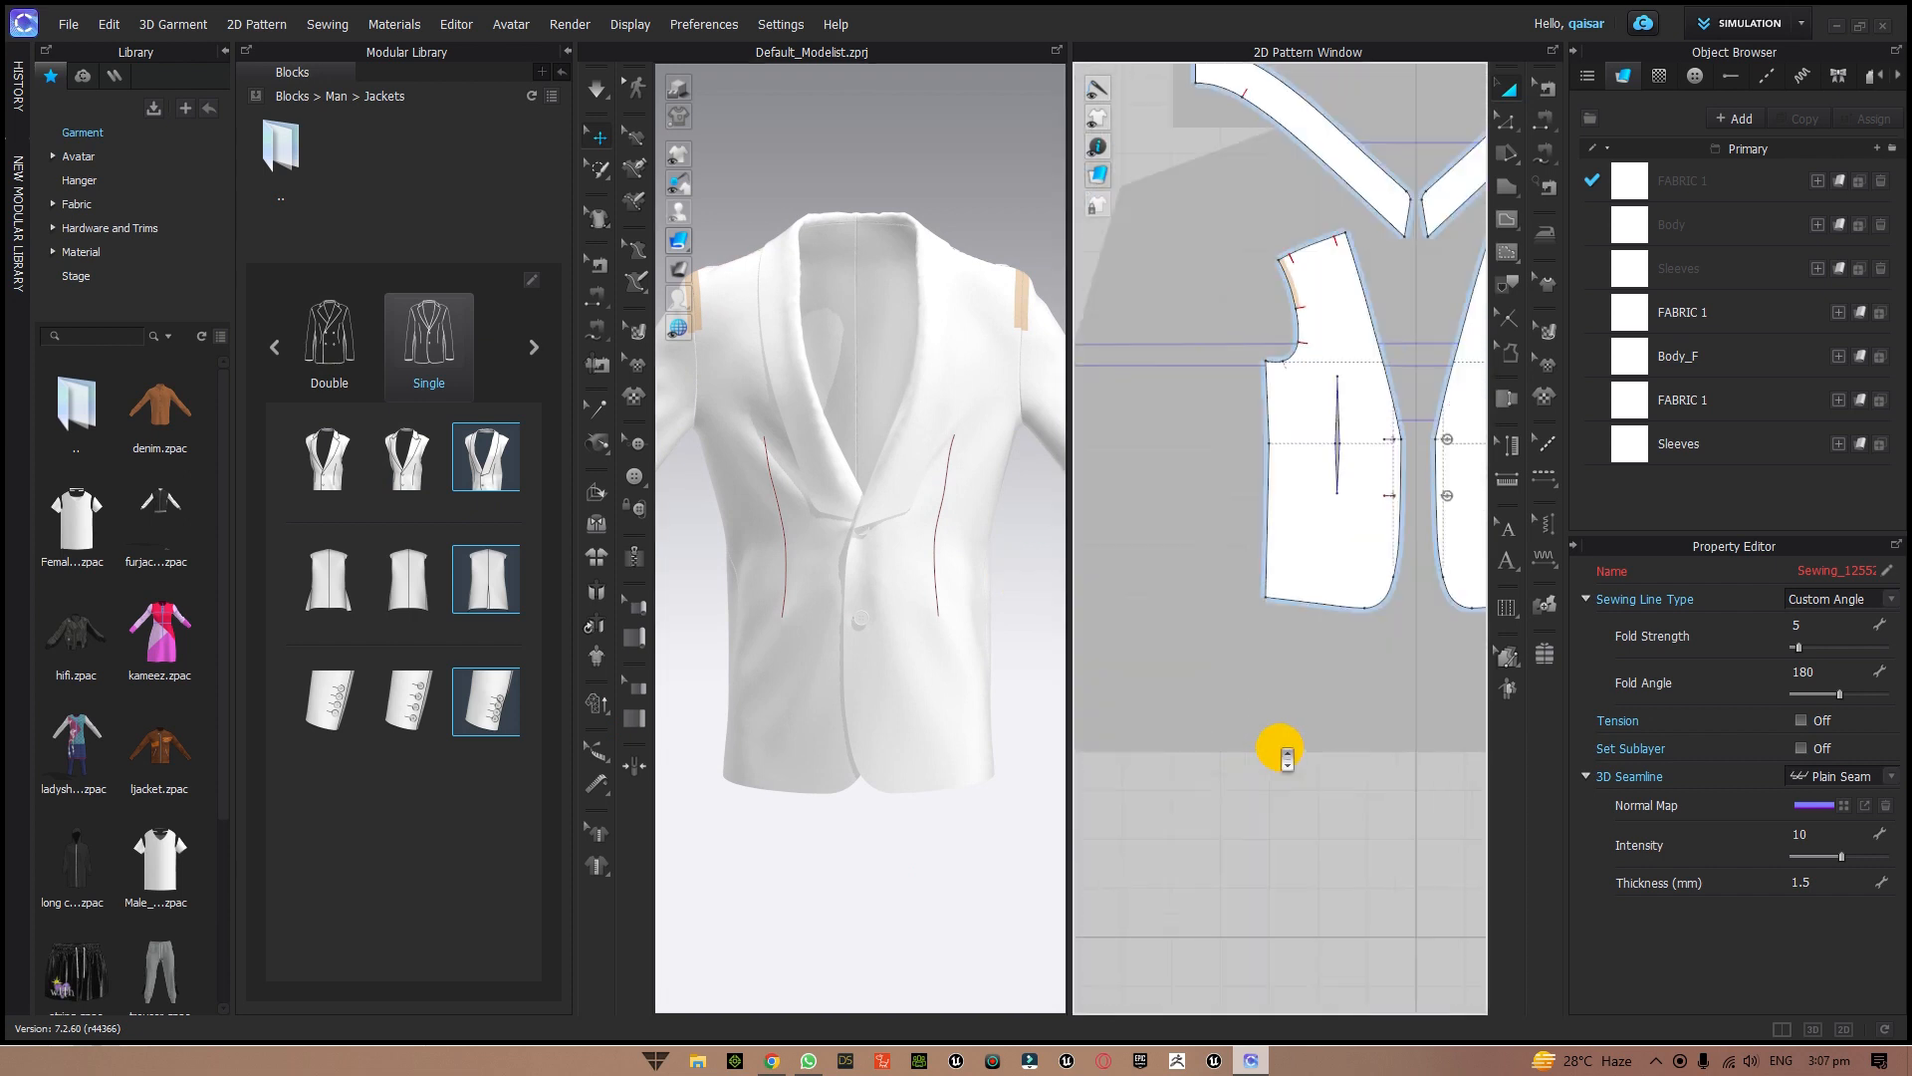
scroll(1280, 748, "up", 2)
middle_click_drag(1369, 690, 1144, 887)
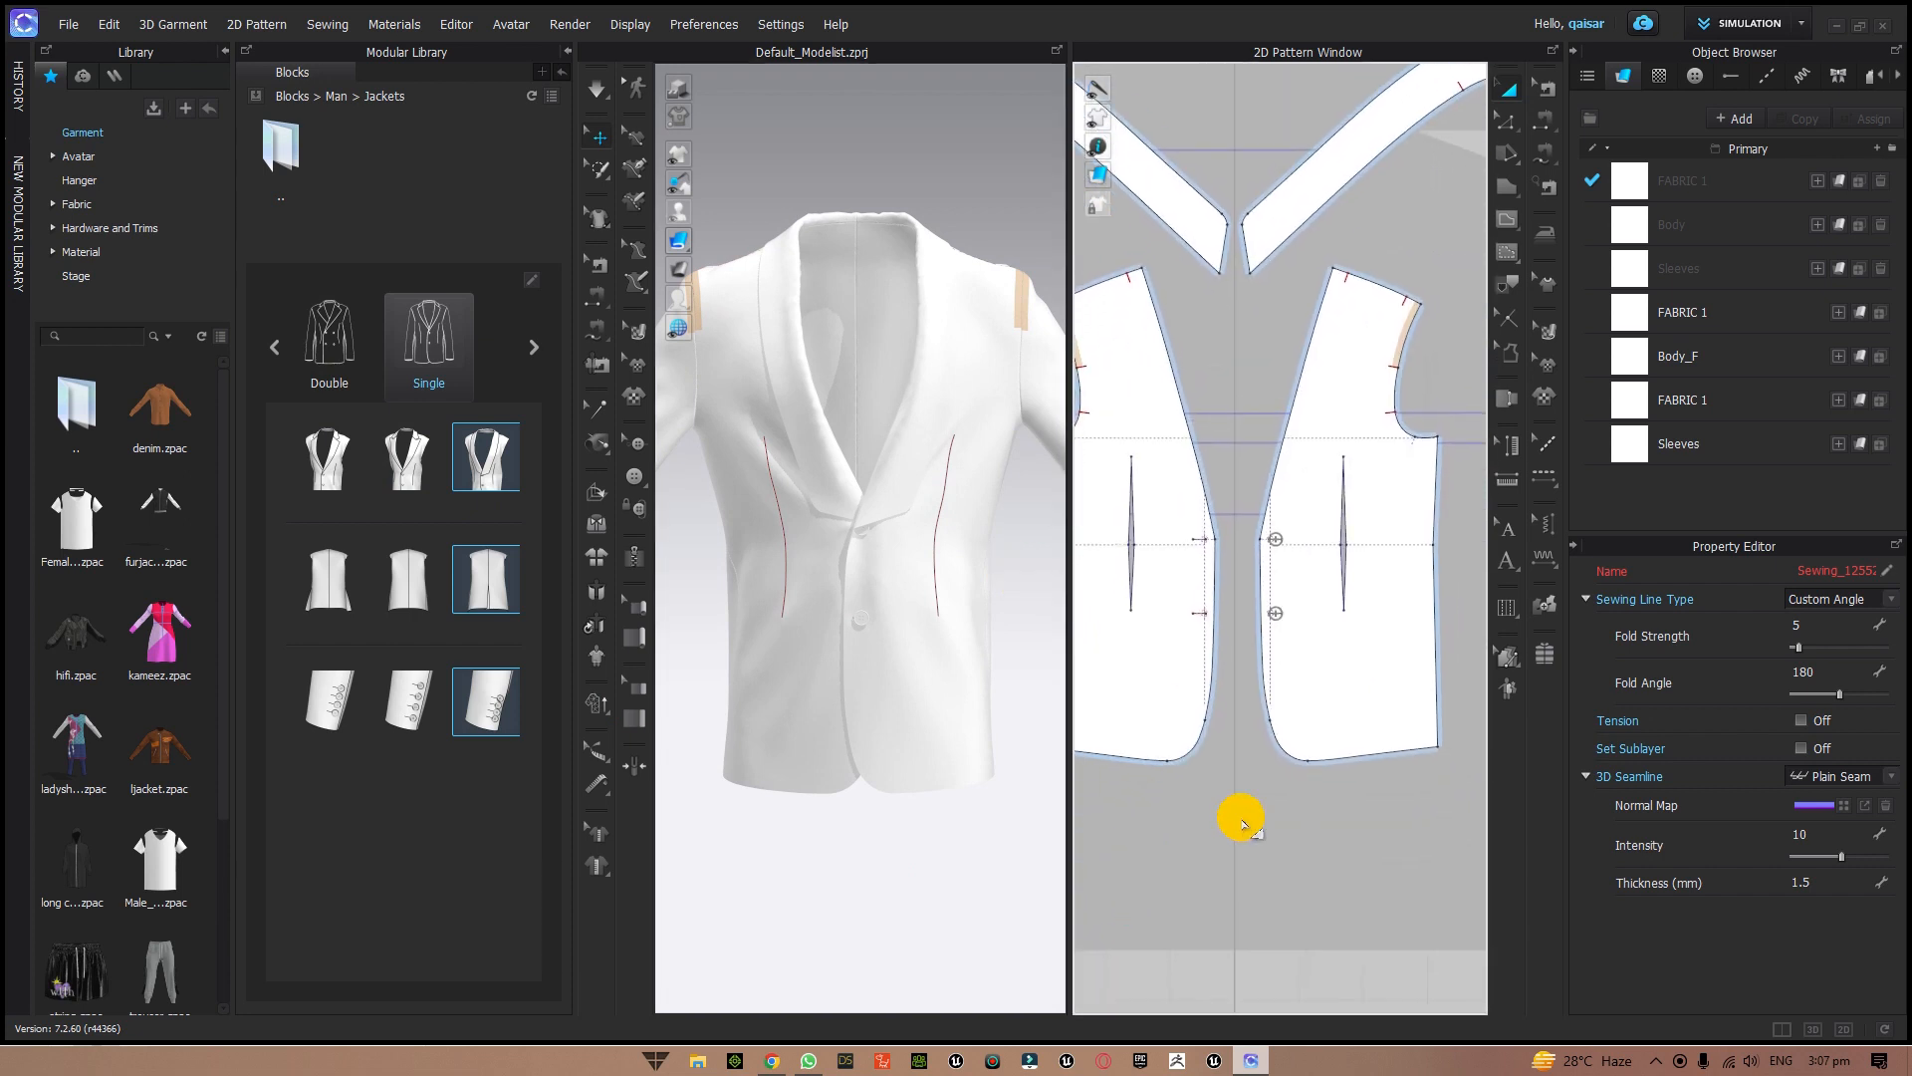
scroll(926, 639, "up", 2)
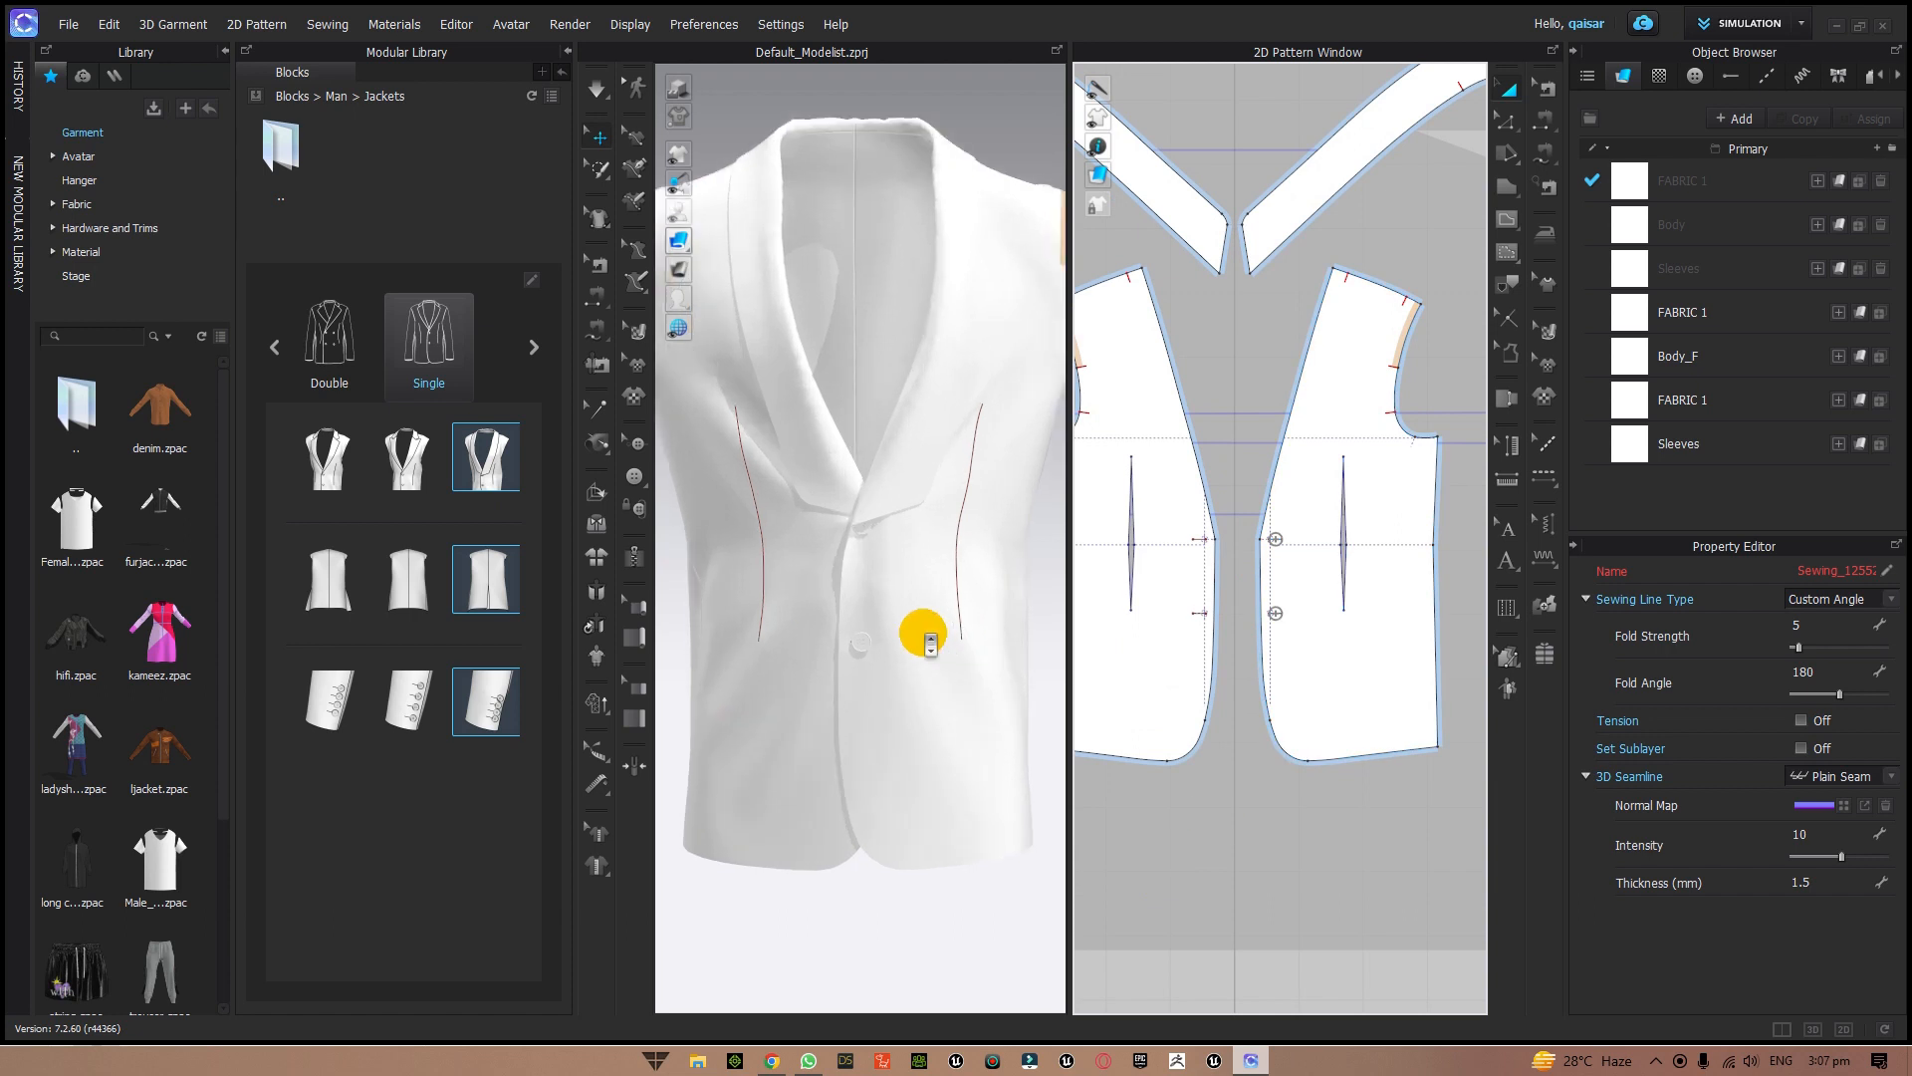
scroll(926, 637, "down", 4)
right_click_drag(790, 973, 843, 924)
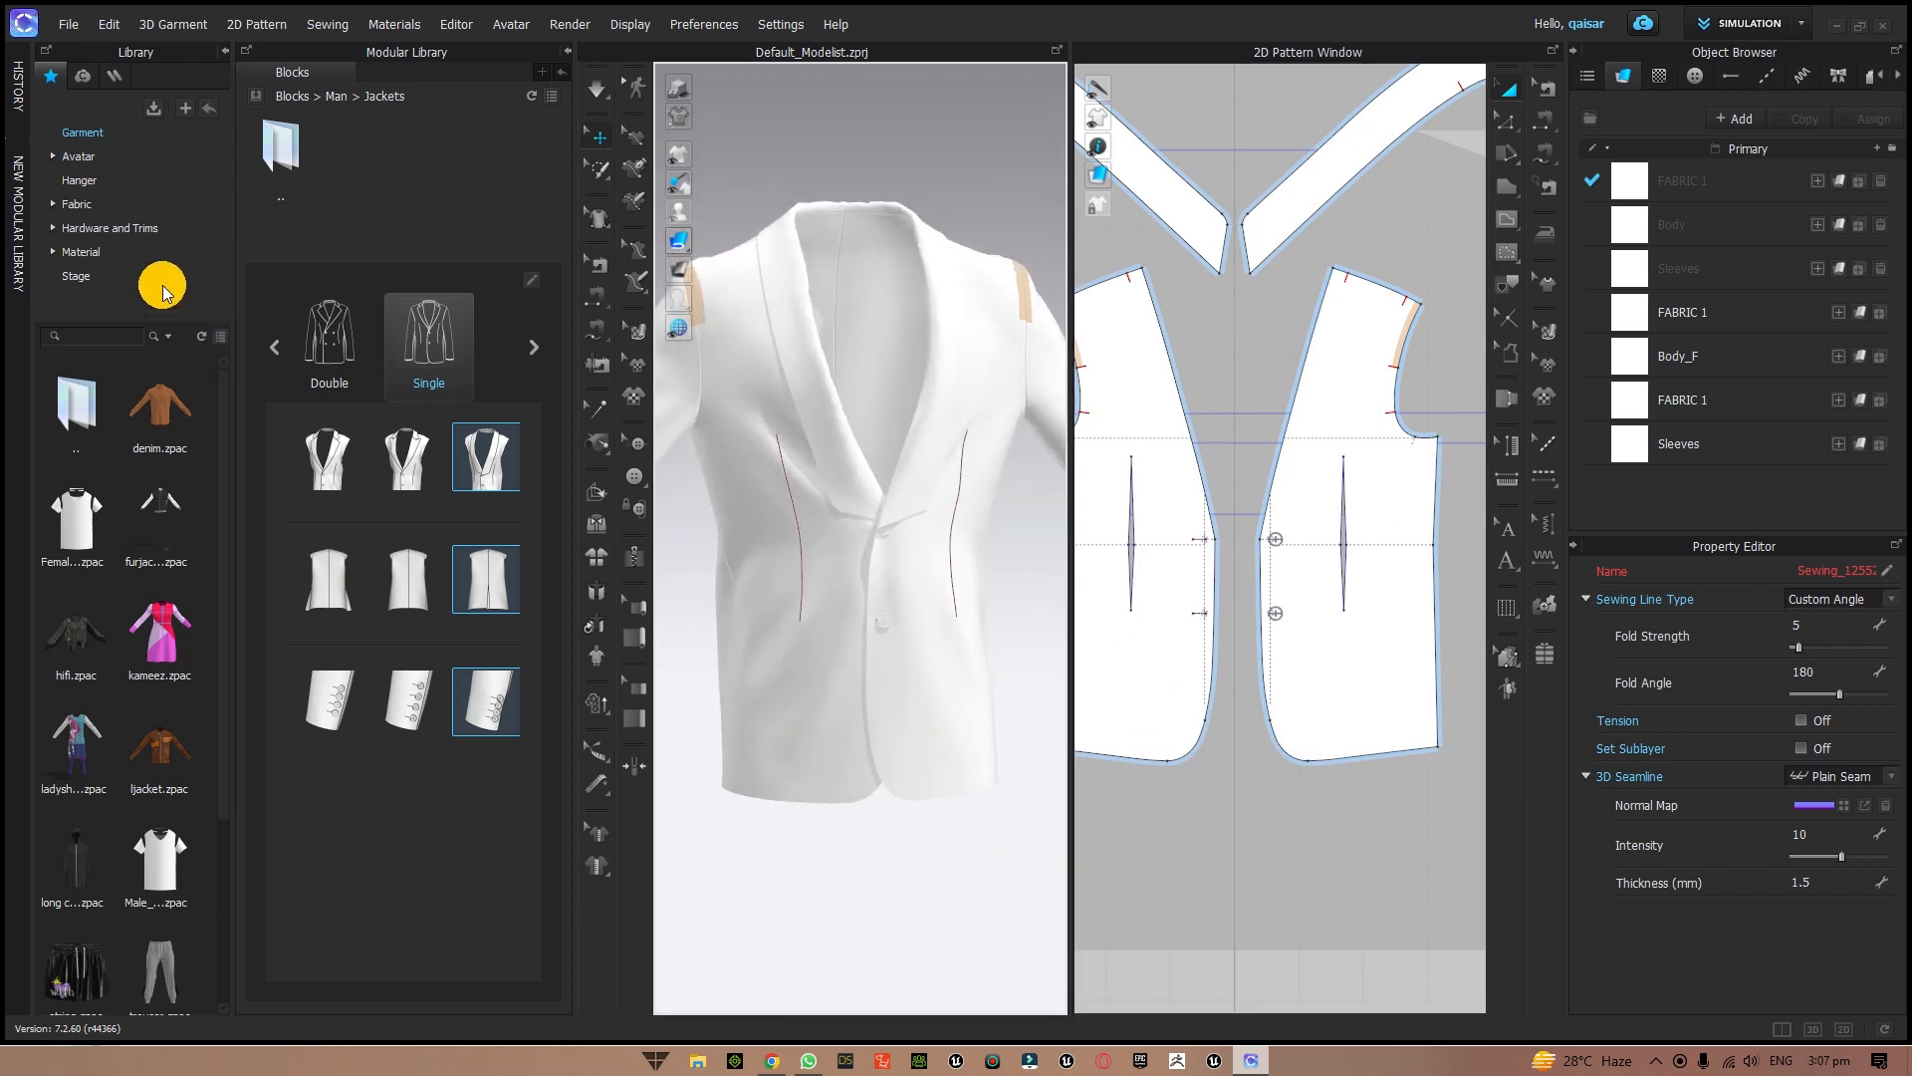
- Apply the blue Cotton_Oxford fabric from the fabric library to both front body panels of the jacket
left_click(84, 205)
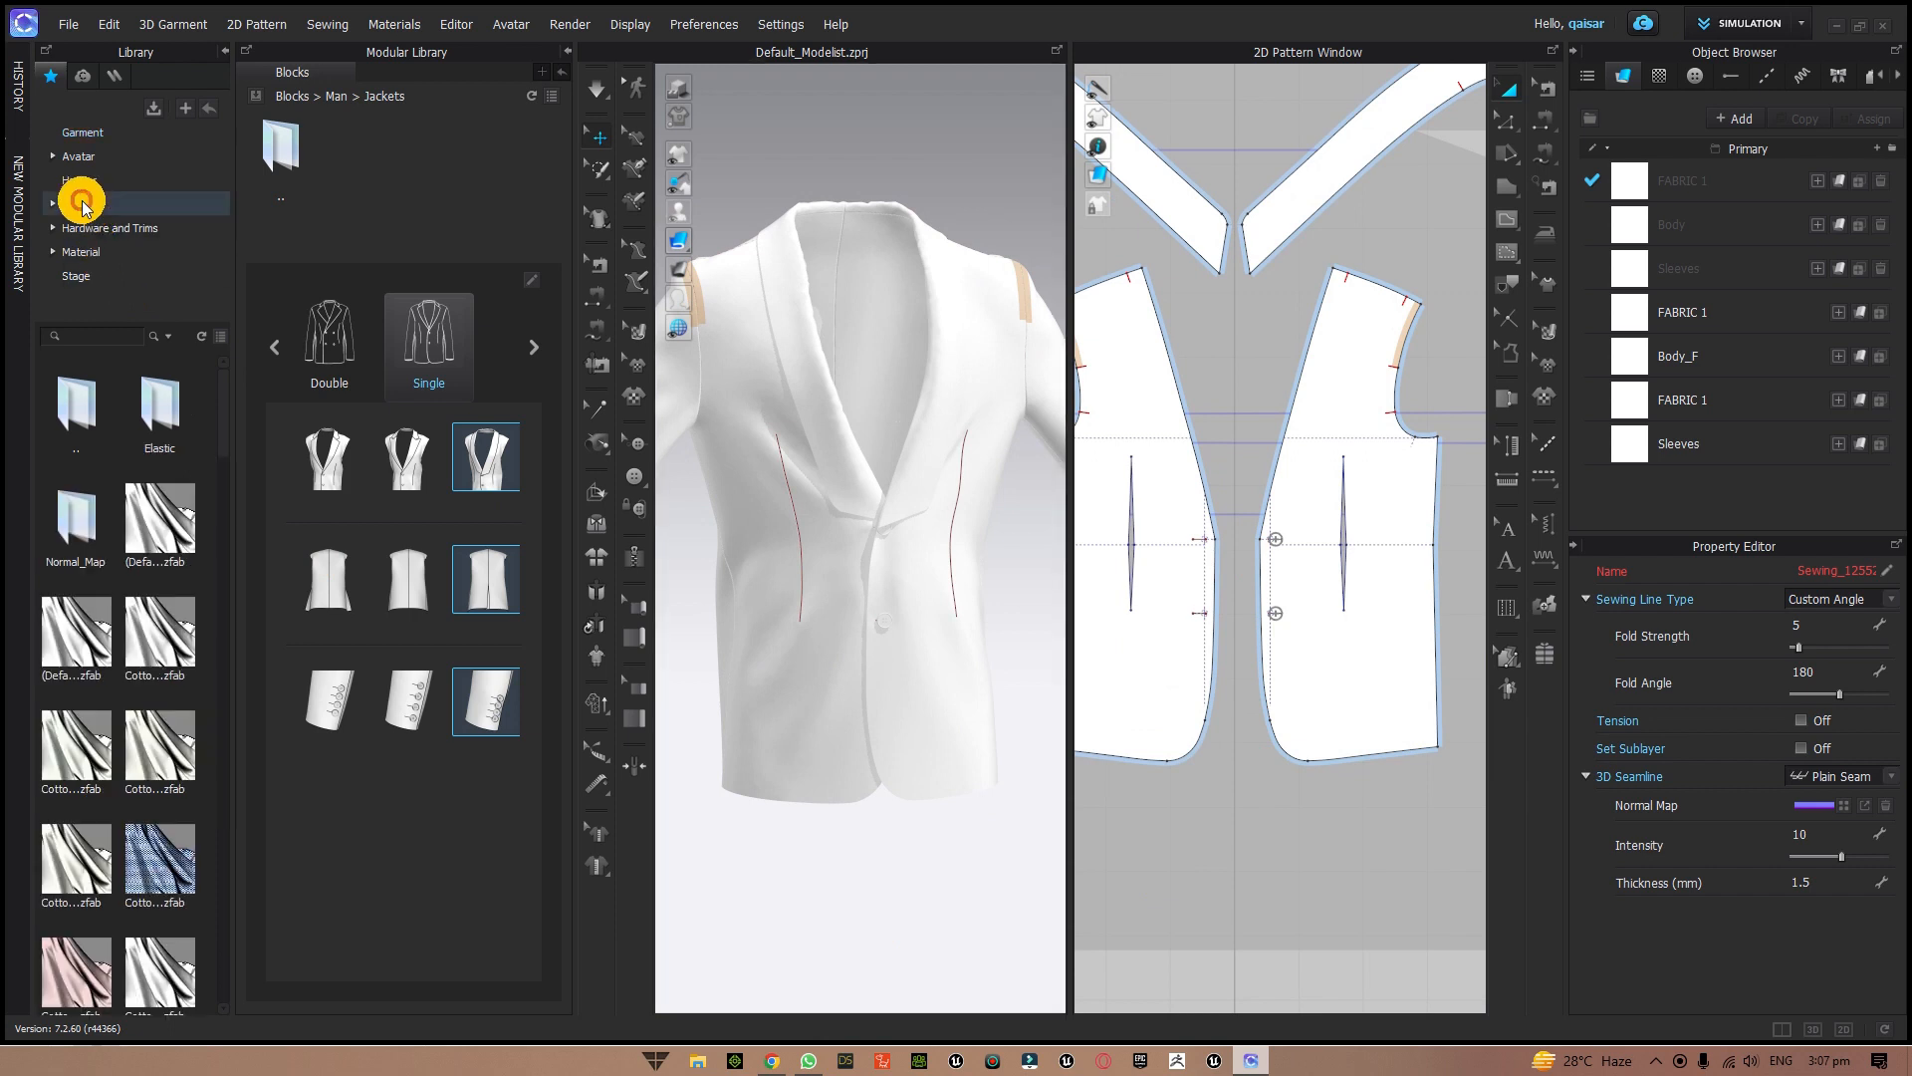
left_click_drag(159, 863, 785, 426)
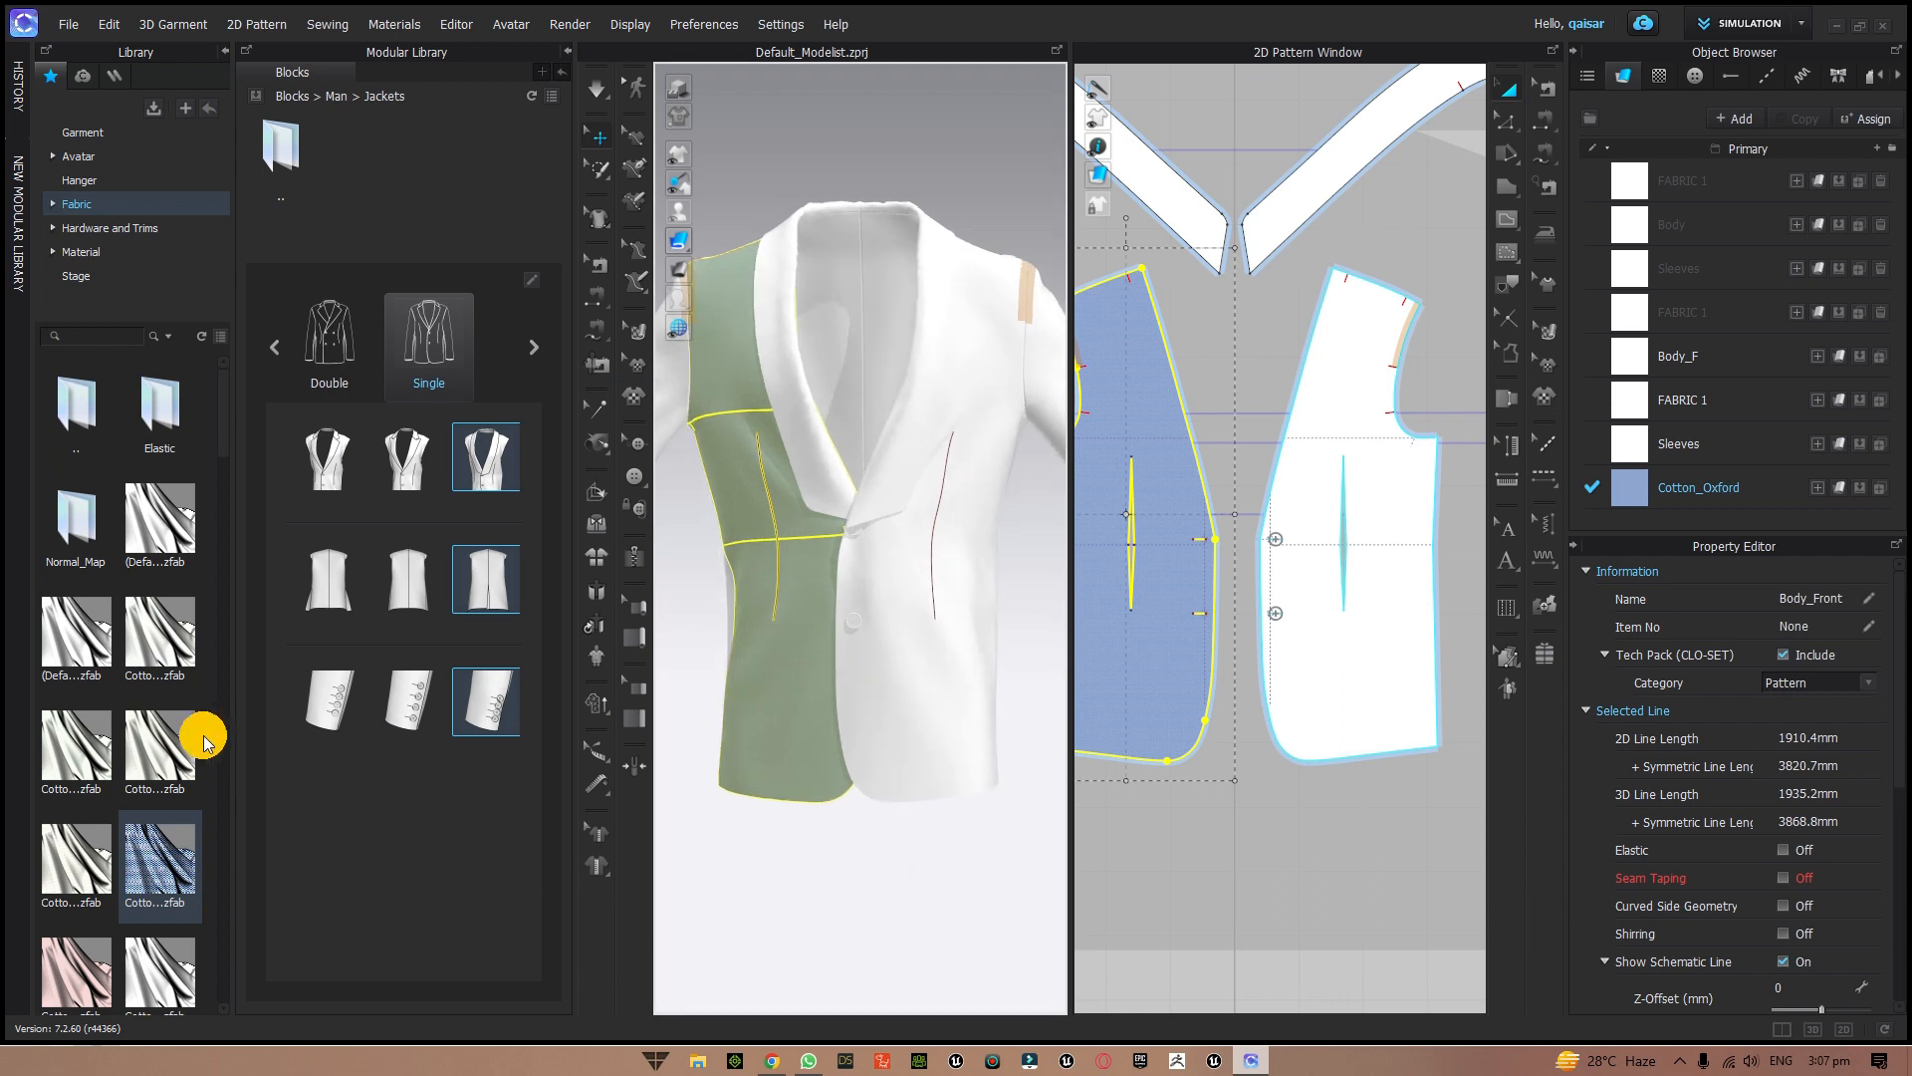
left_click_drag(158, 875, 913, 561)
left_click(922, 893)
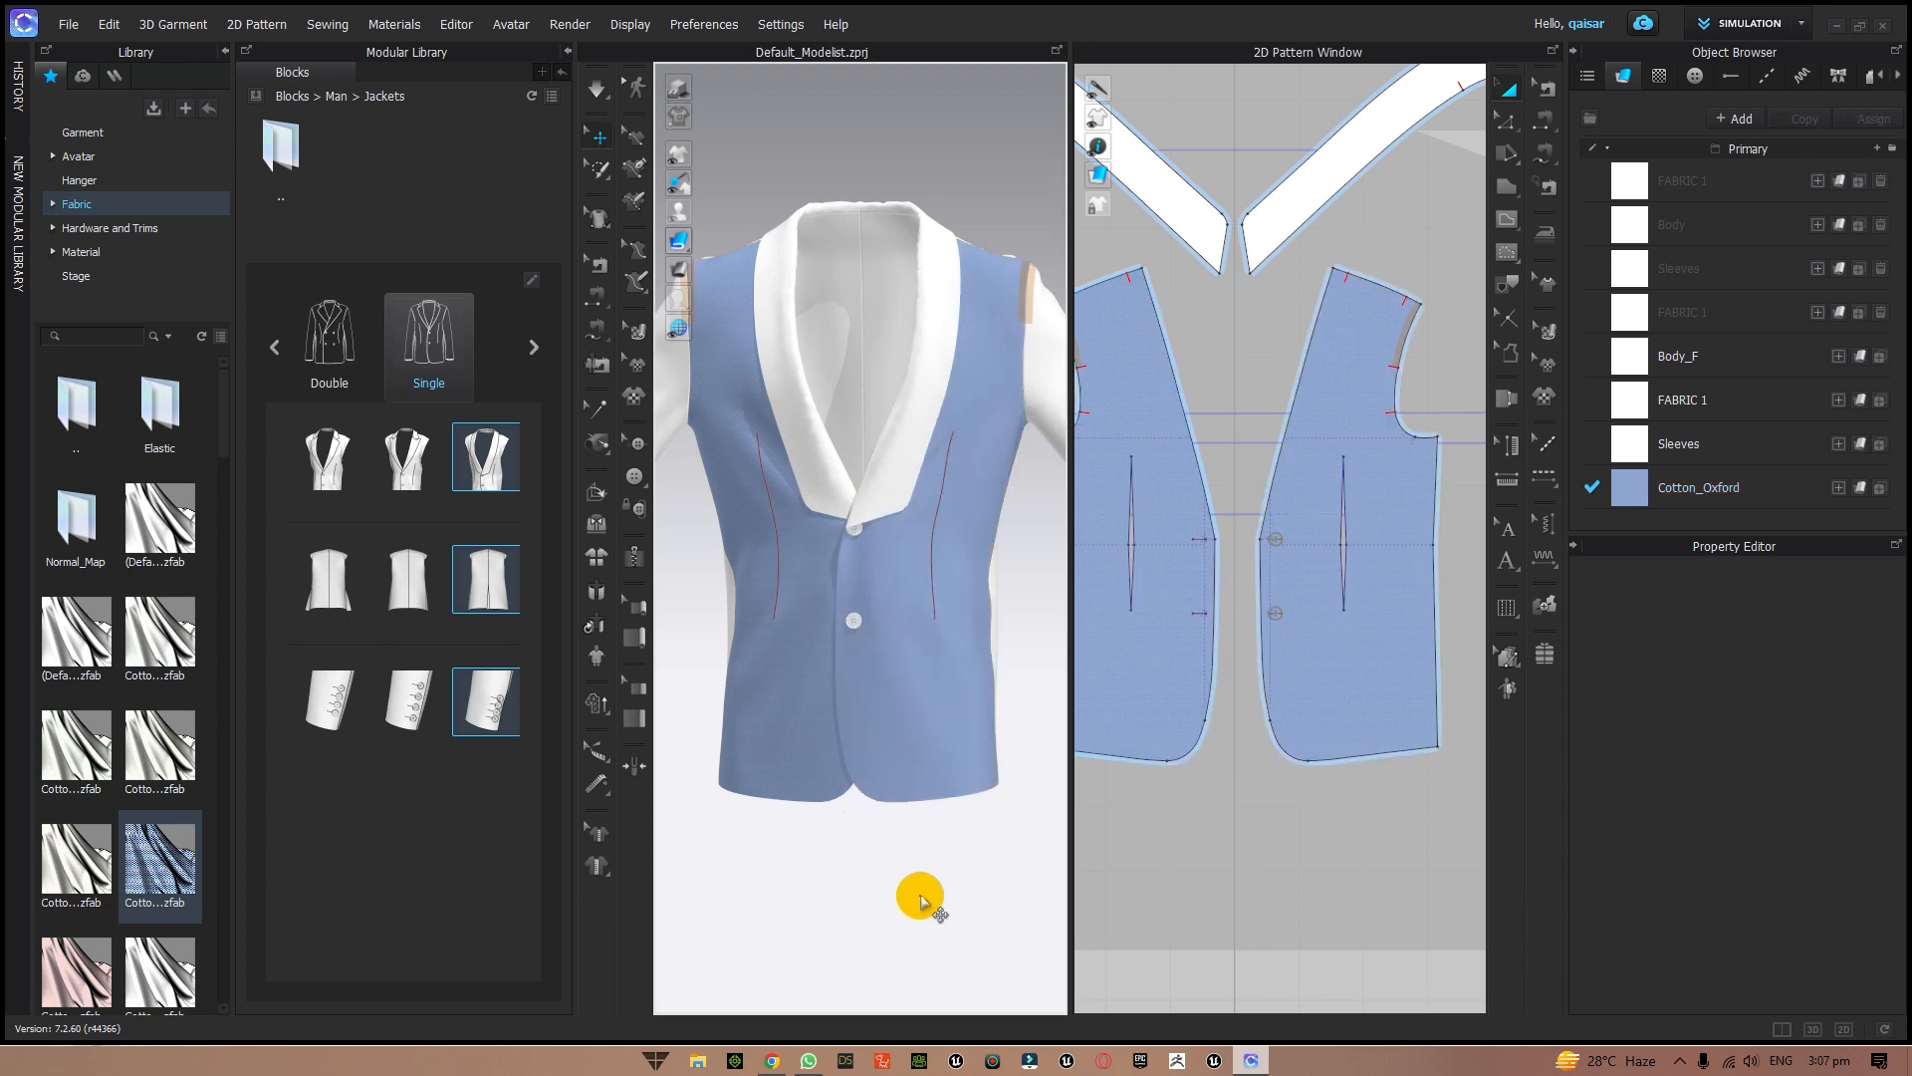
- Apply the same Cotton_Oxford fabric to the jacket's back body panel, then inspect the garment from the front
right_click_drag(868, 893, 714, 882)
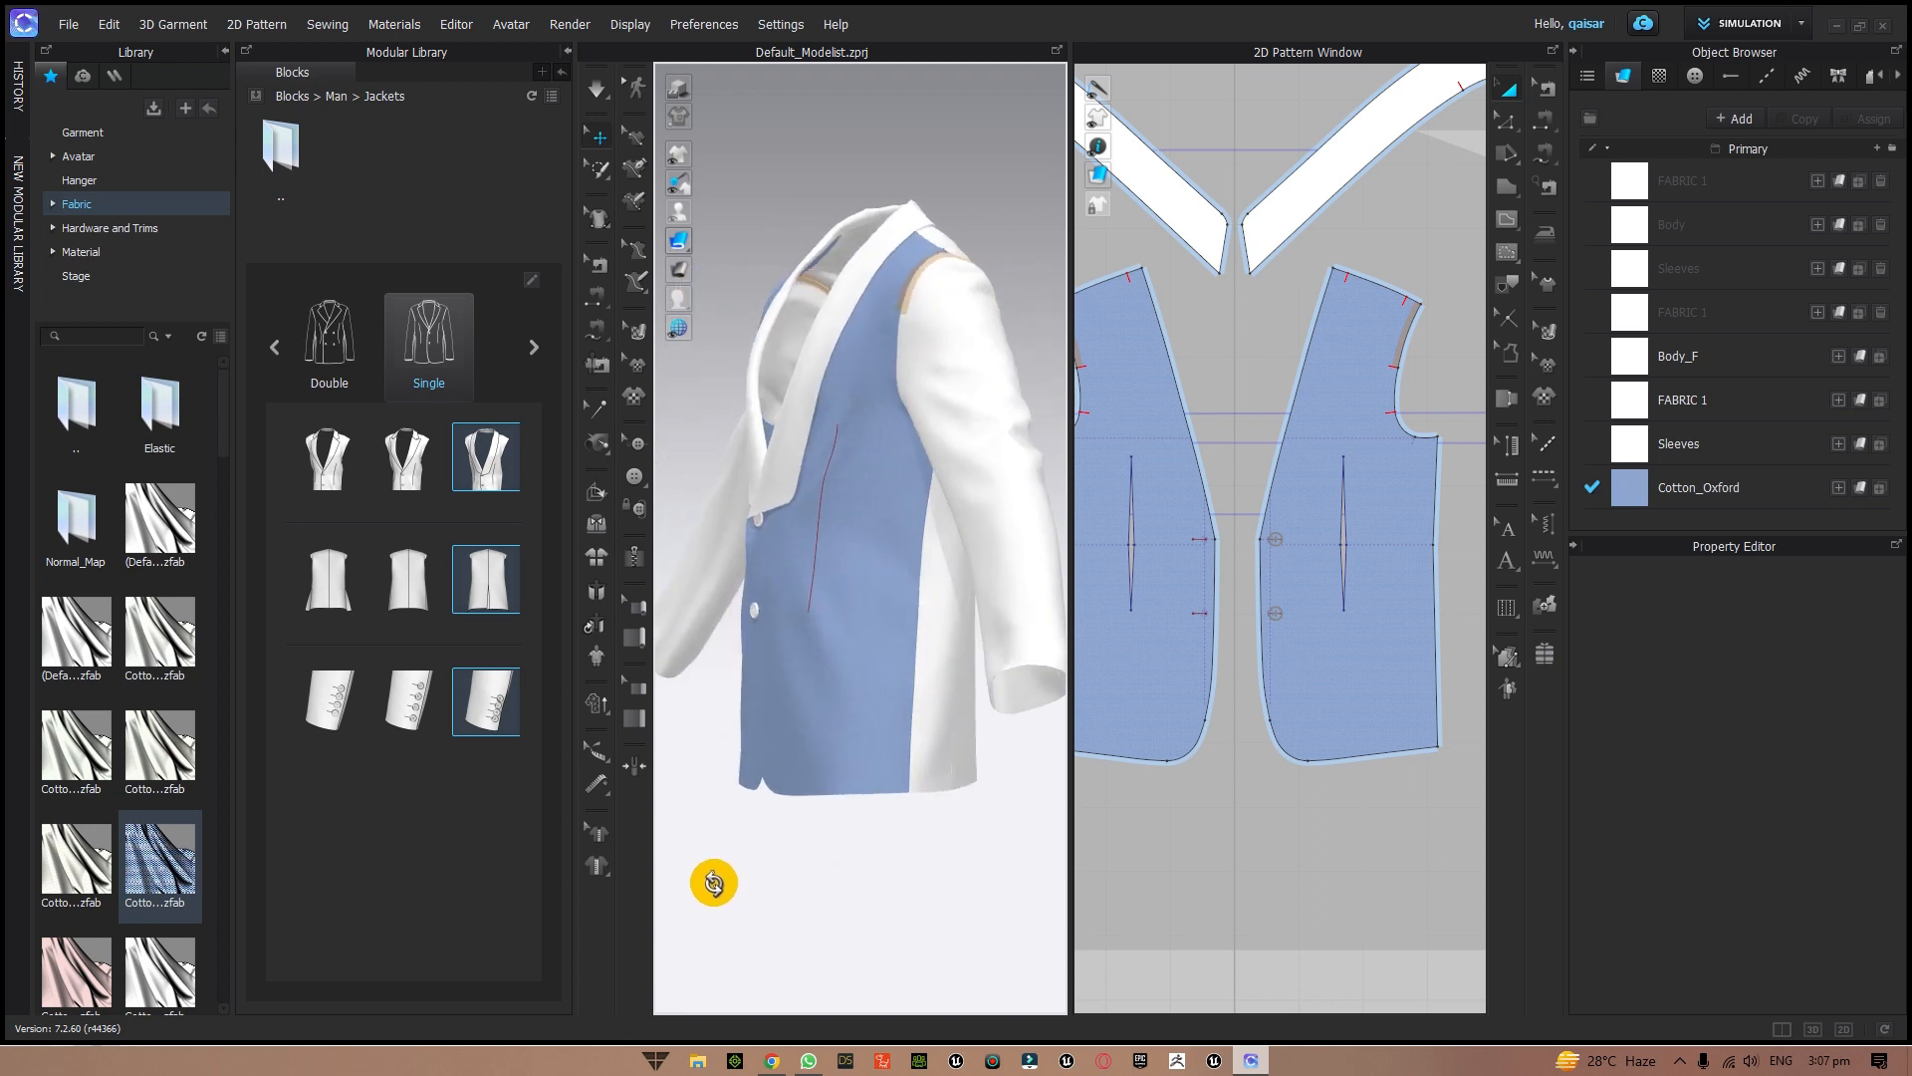
left_click_drag(152, 846, 941, 735)
left_click(941, 735)
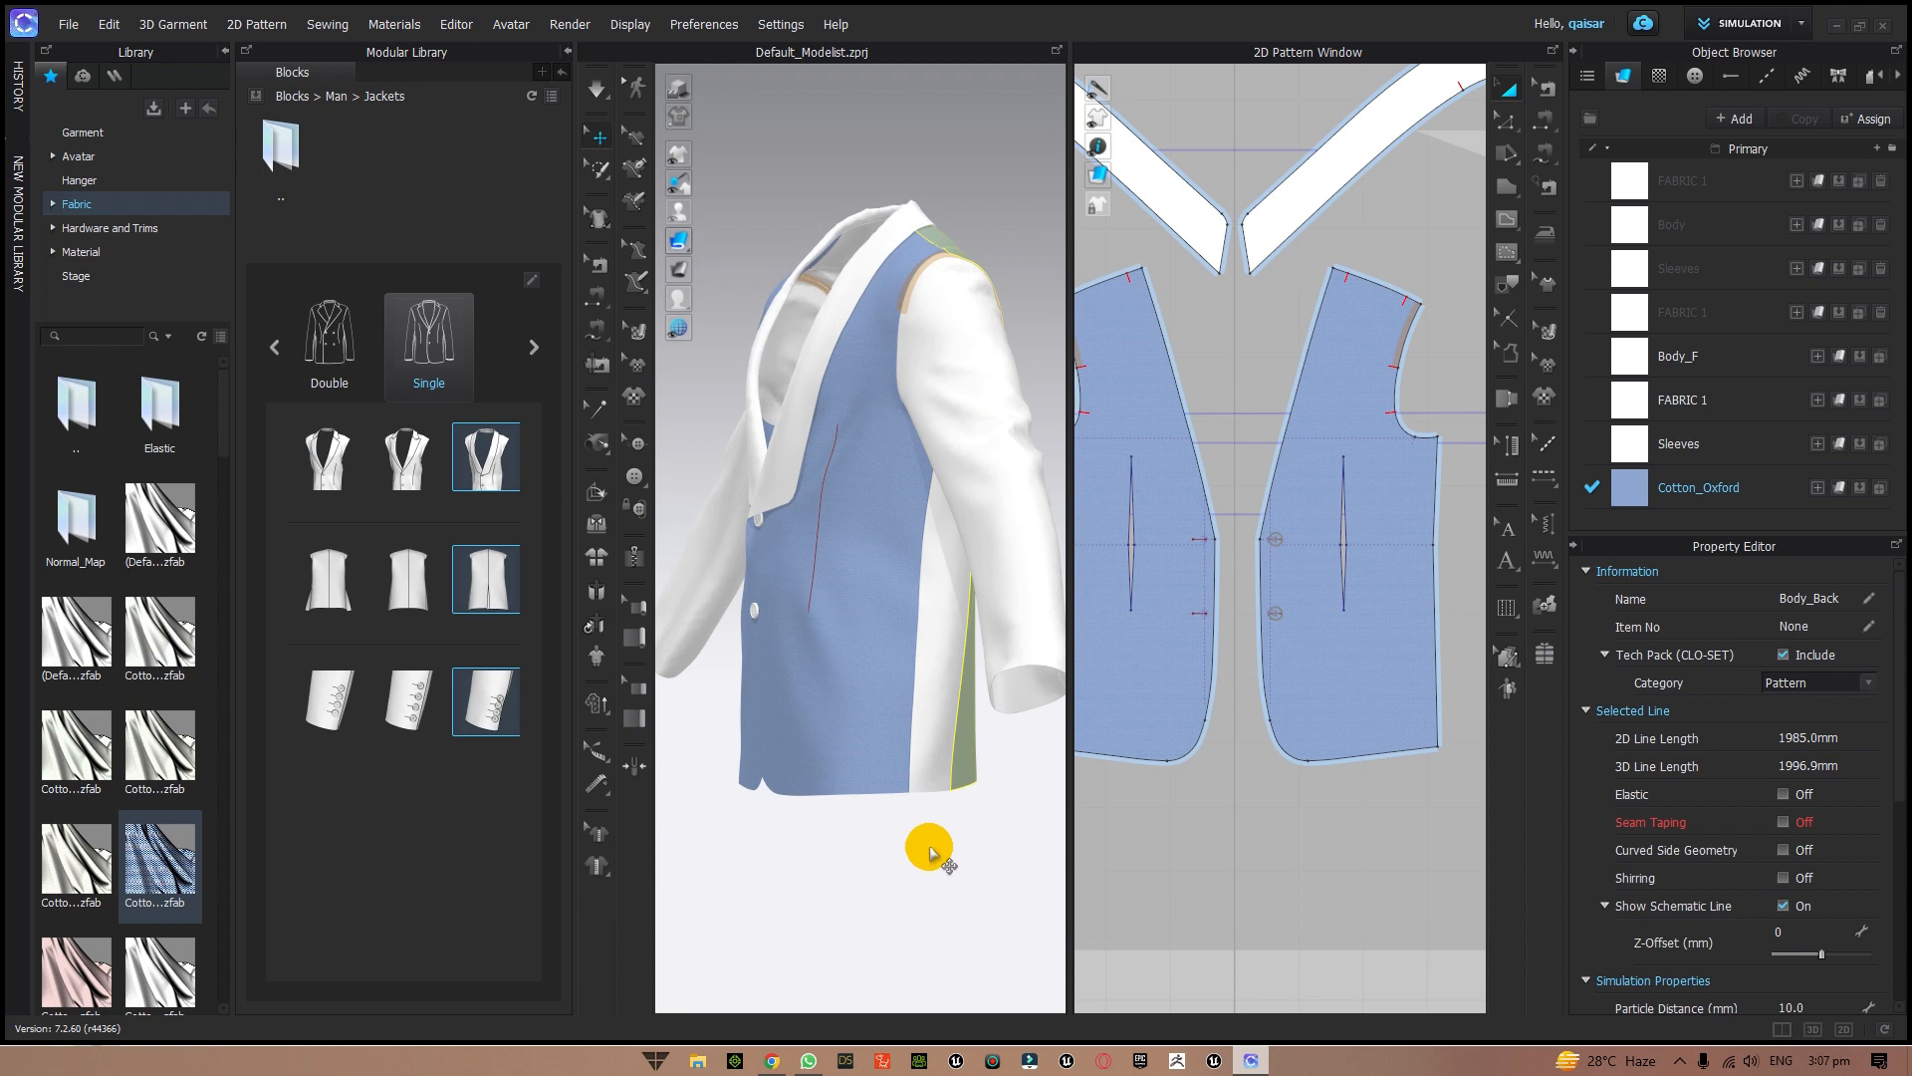
right_click_drag(923, 845, 1093, 853)
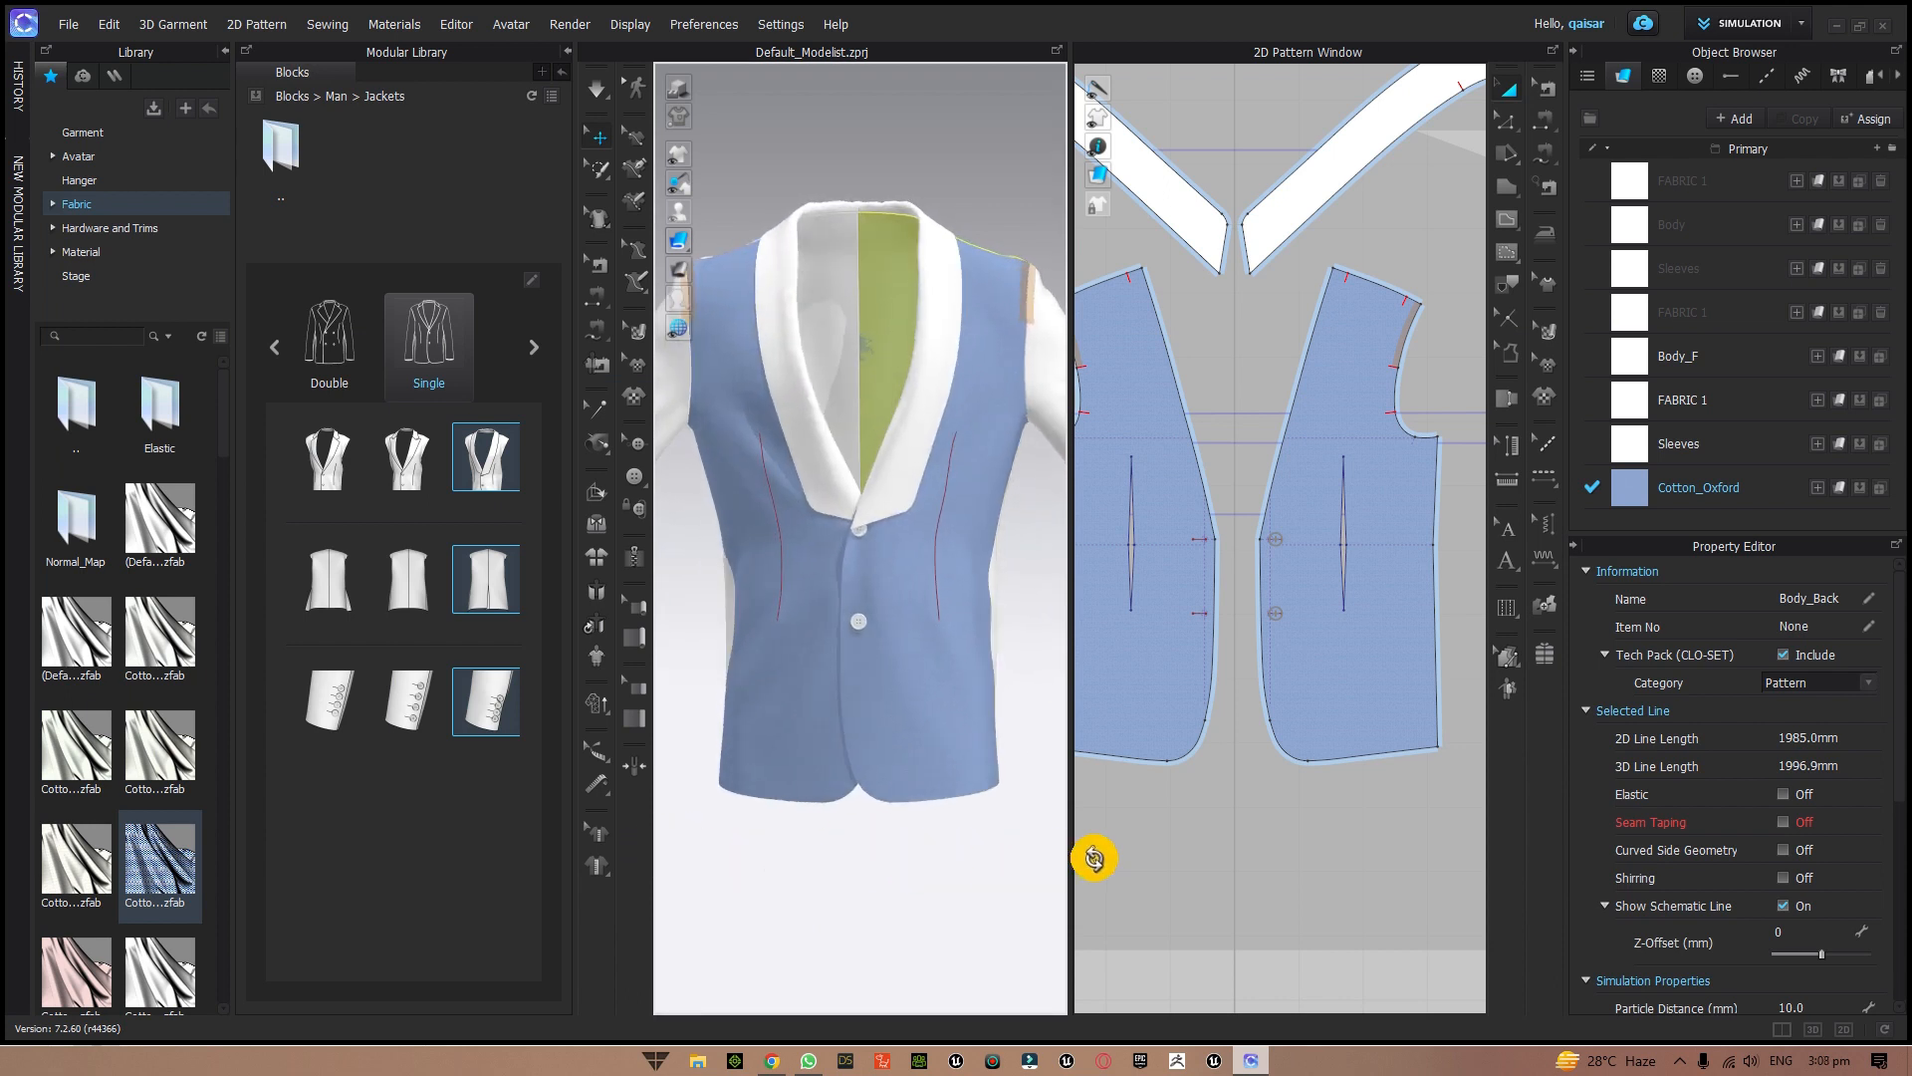
mouse_move(924, 877)
right_mouse_down()
mouse_move(947, 866)
mouse_move(923, 863)
right_mouse_up()
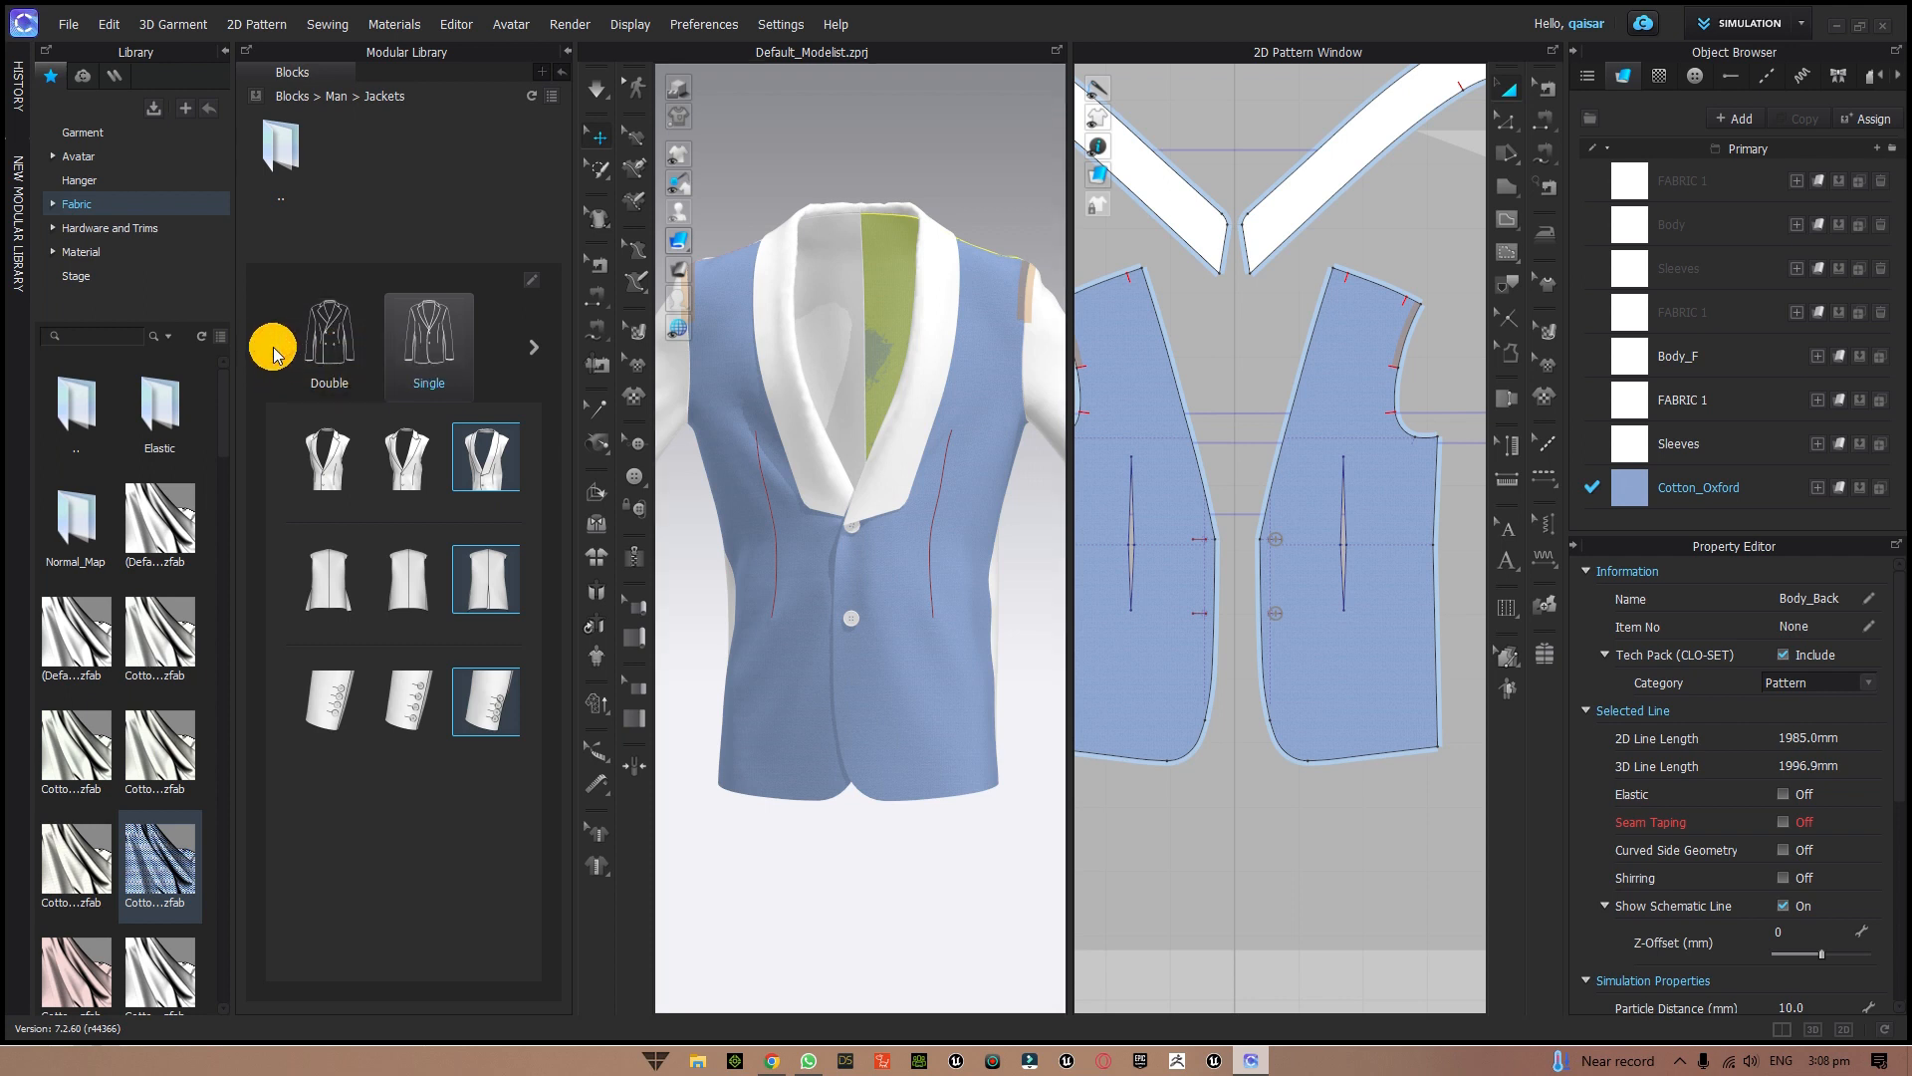
- Switch to the men's Polos blocks and delete all jacket patterns together with the modular template
double_click(276, 168)
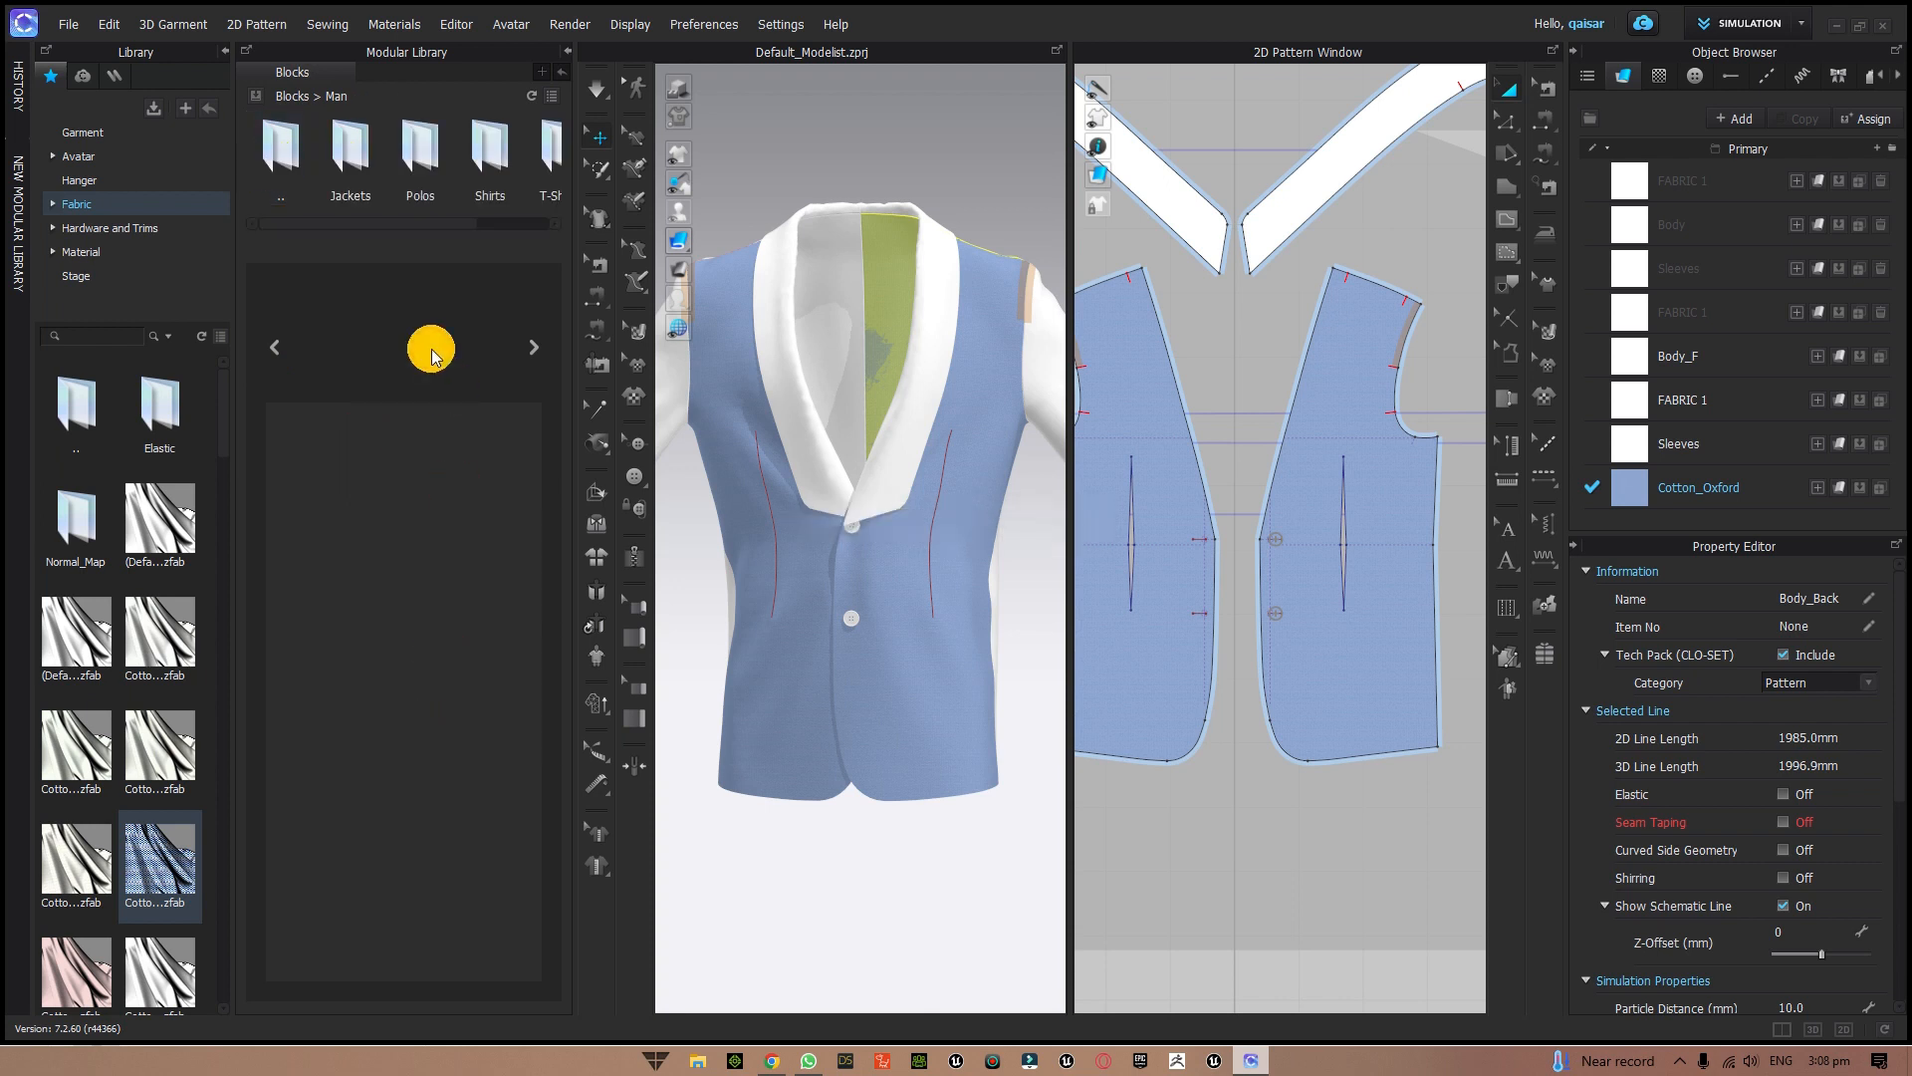
double_click(423, 164)
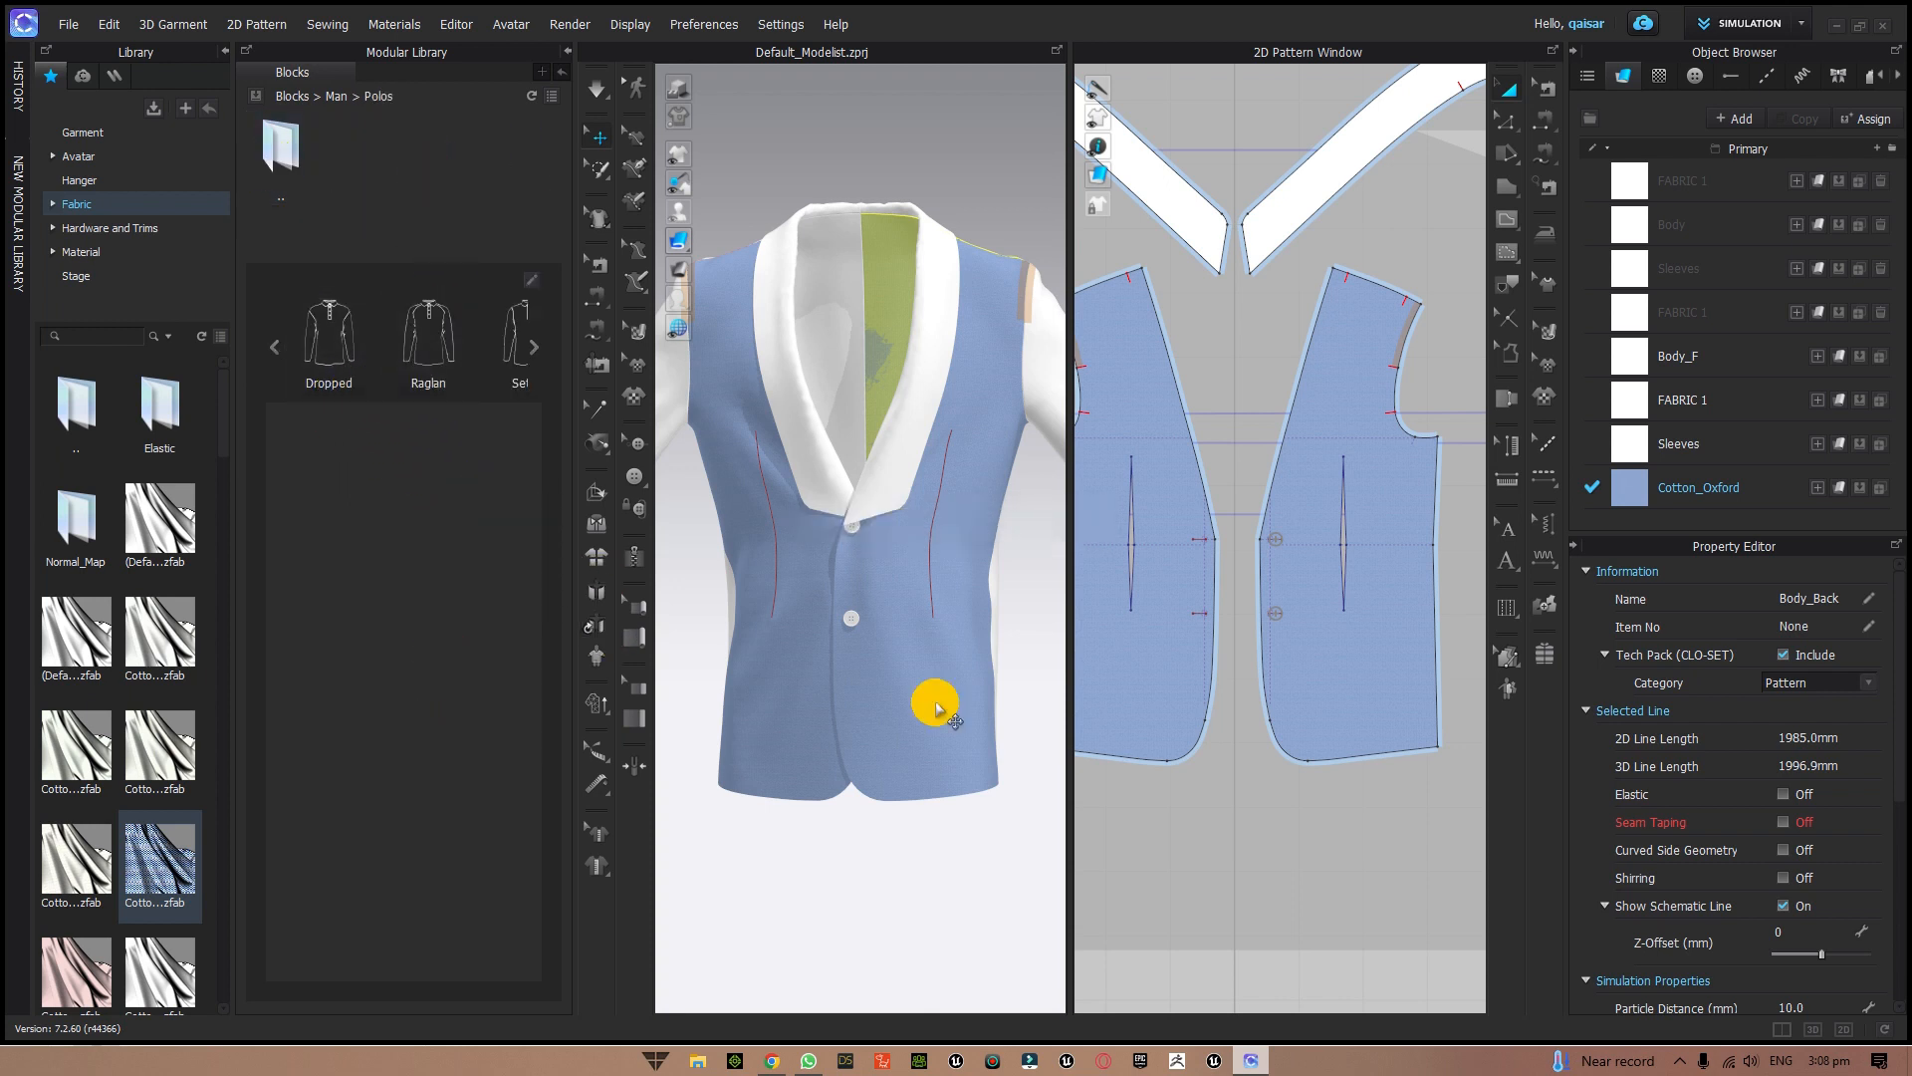
scroll(899, 688, "down", 5)
scroll(1269, 876, "down", 5)
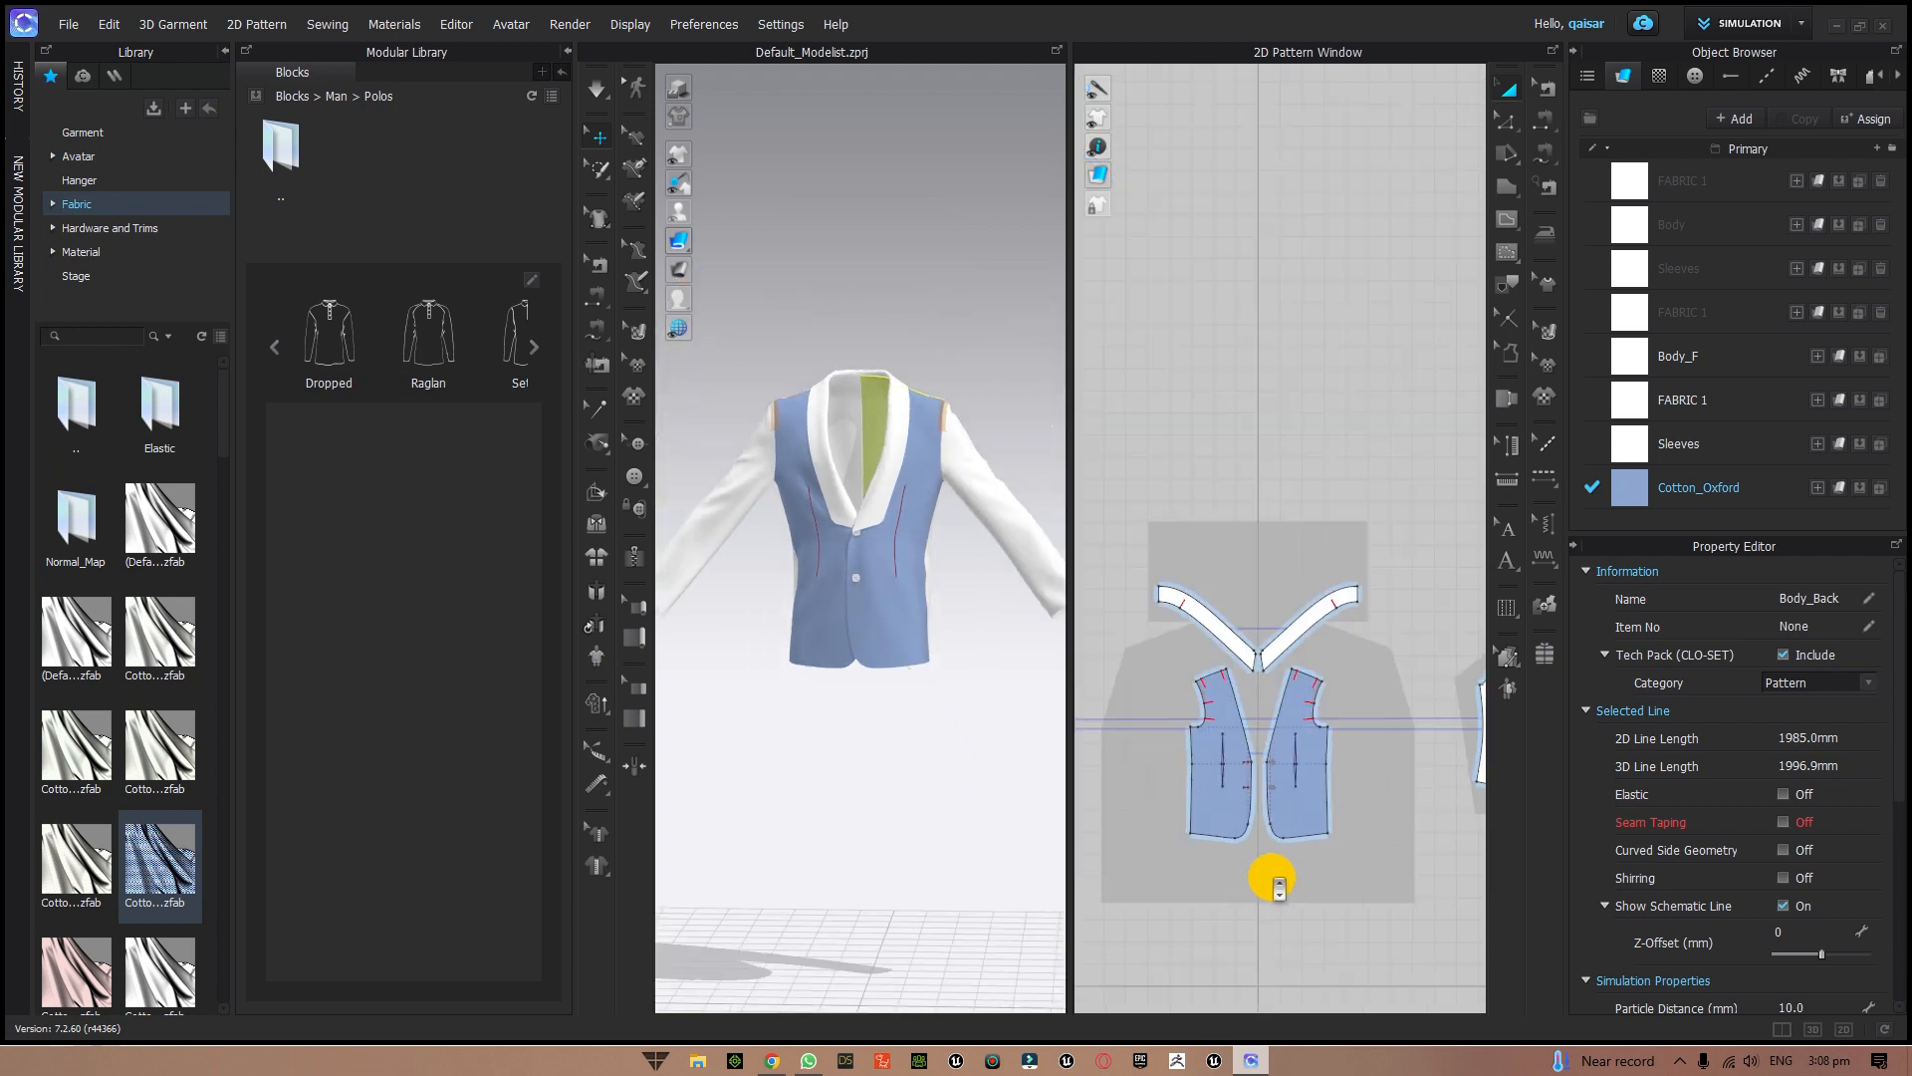
scroll(1394, 836, "down", 4)
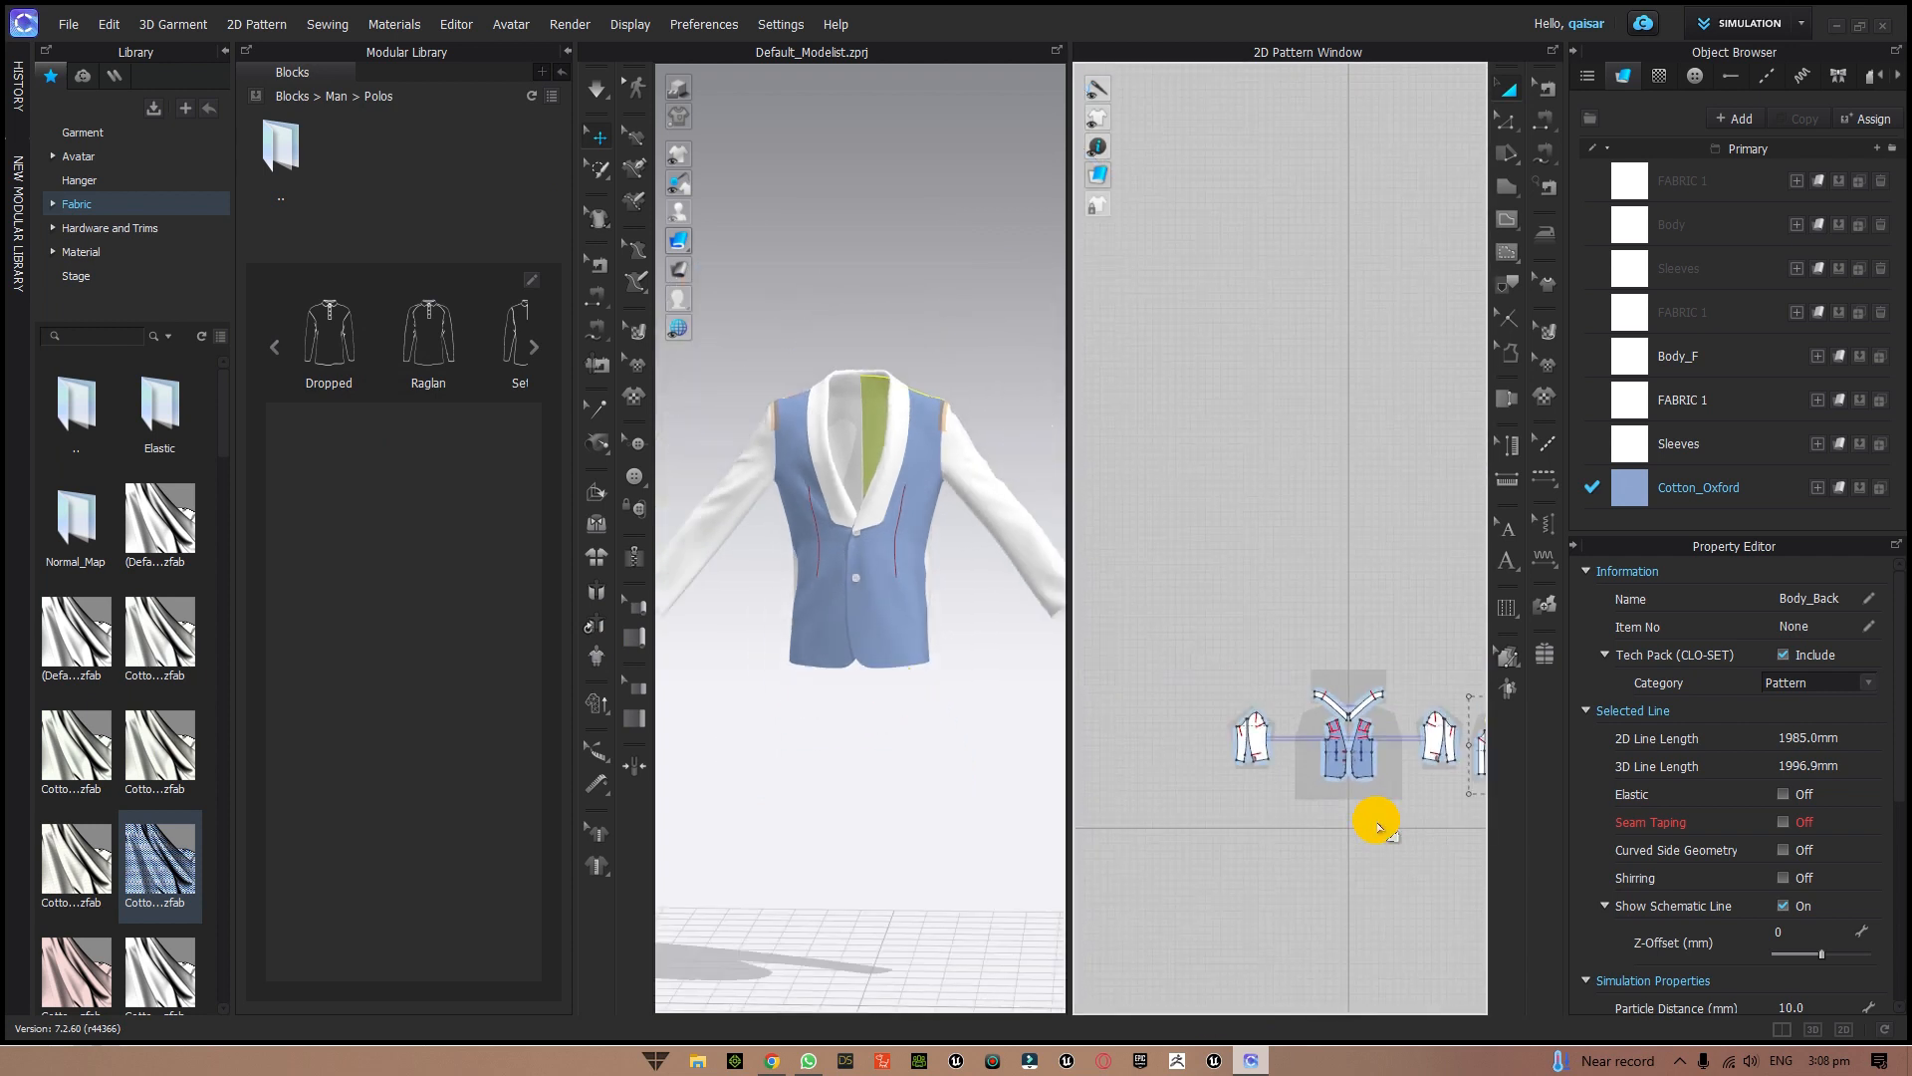
left_click_drag(1171, 634, 1407, 869)
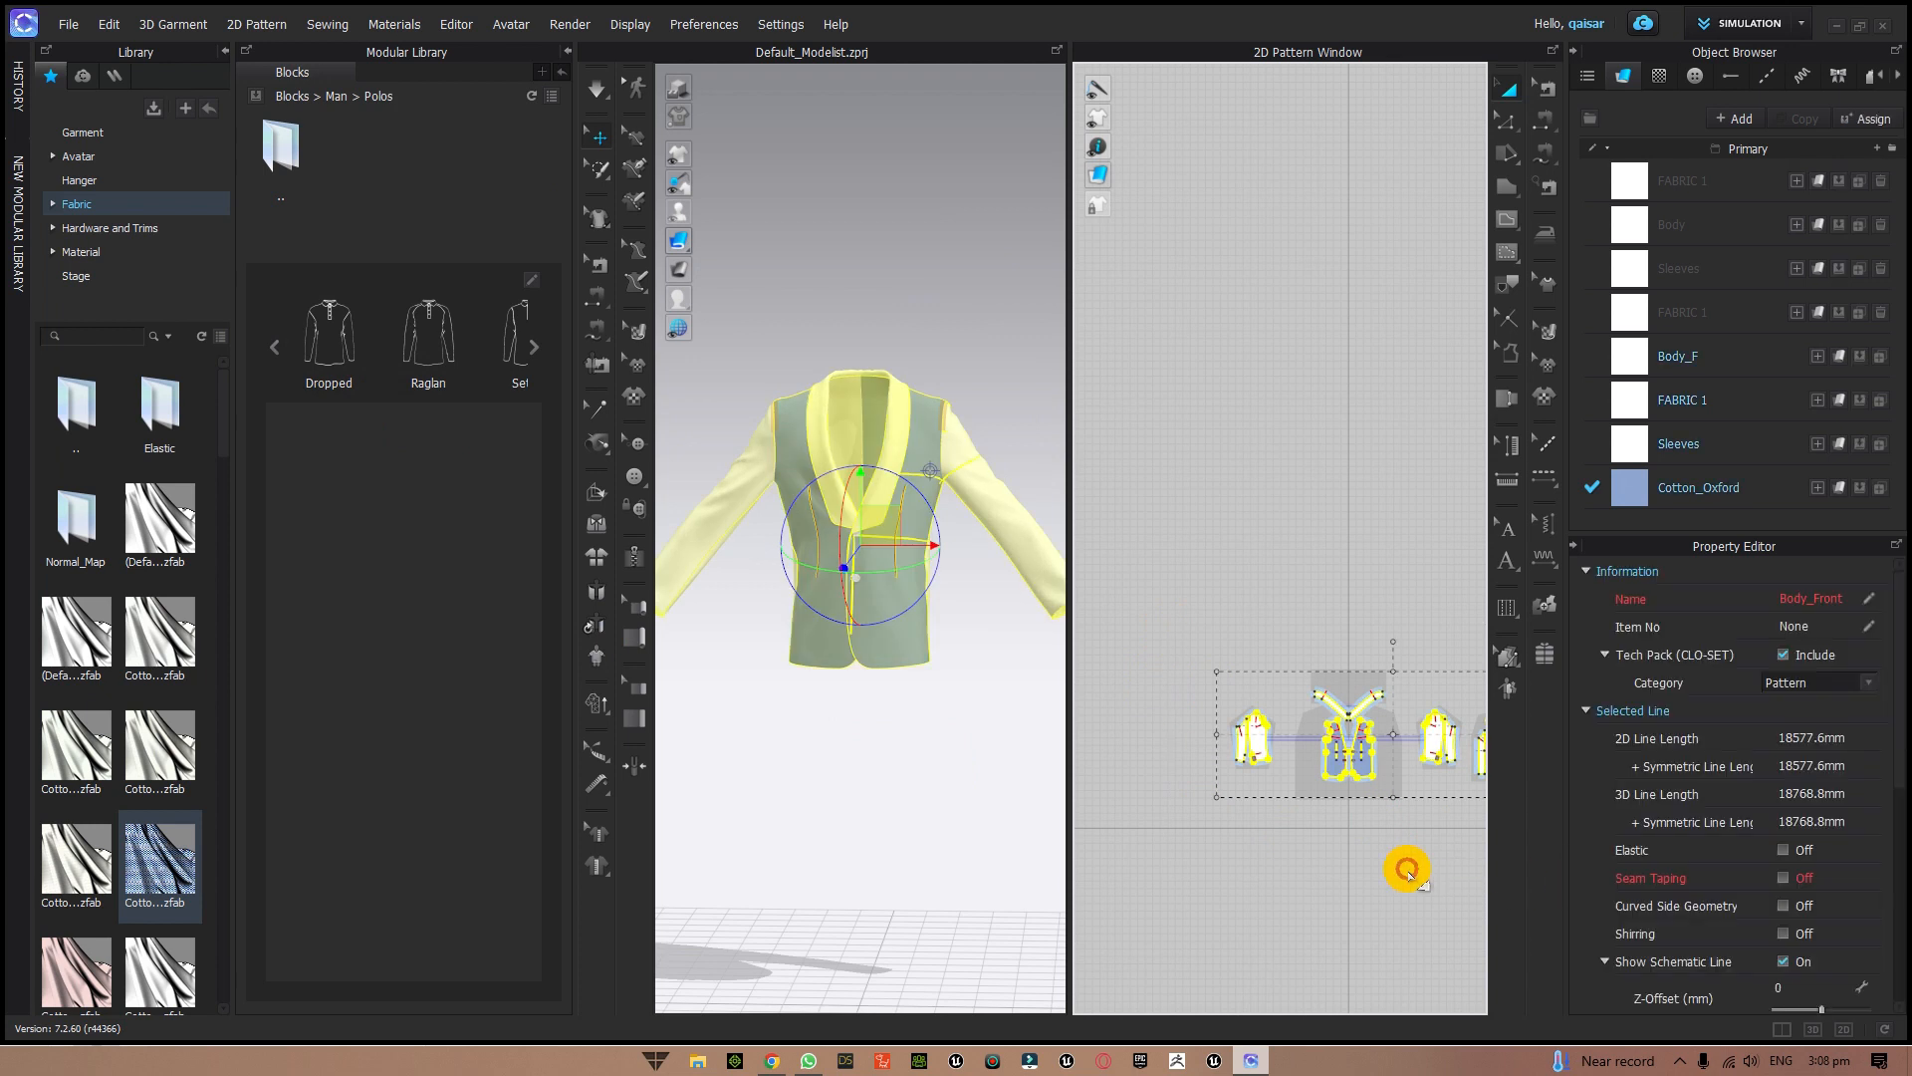
key("Delete")
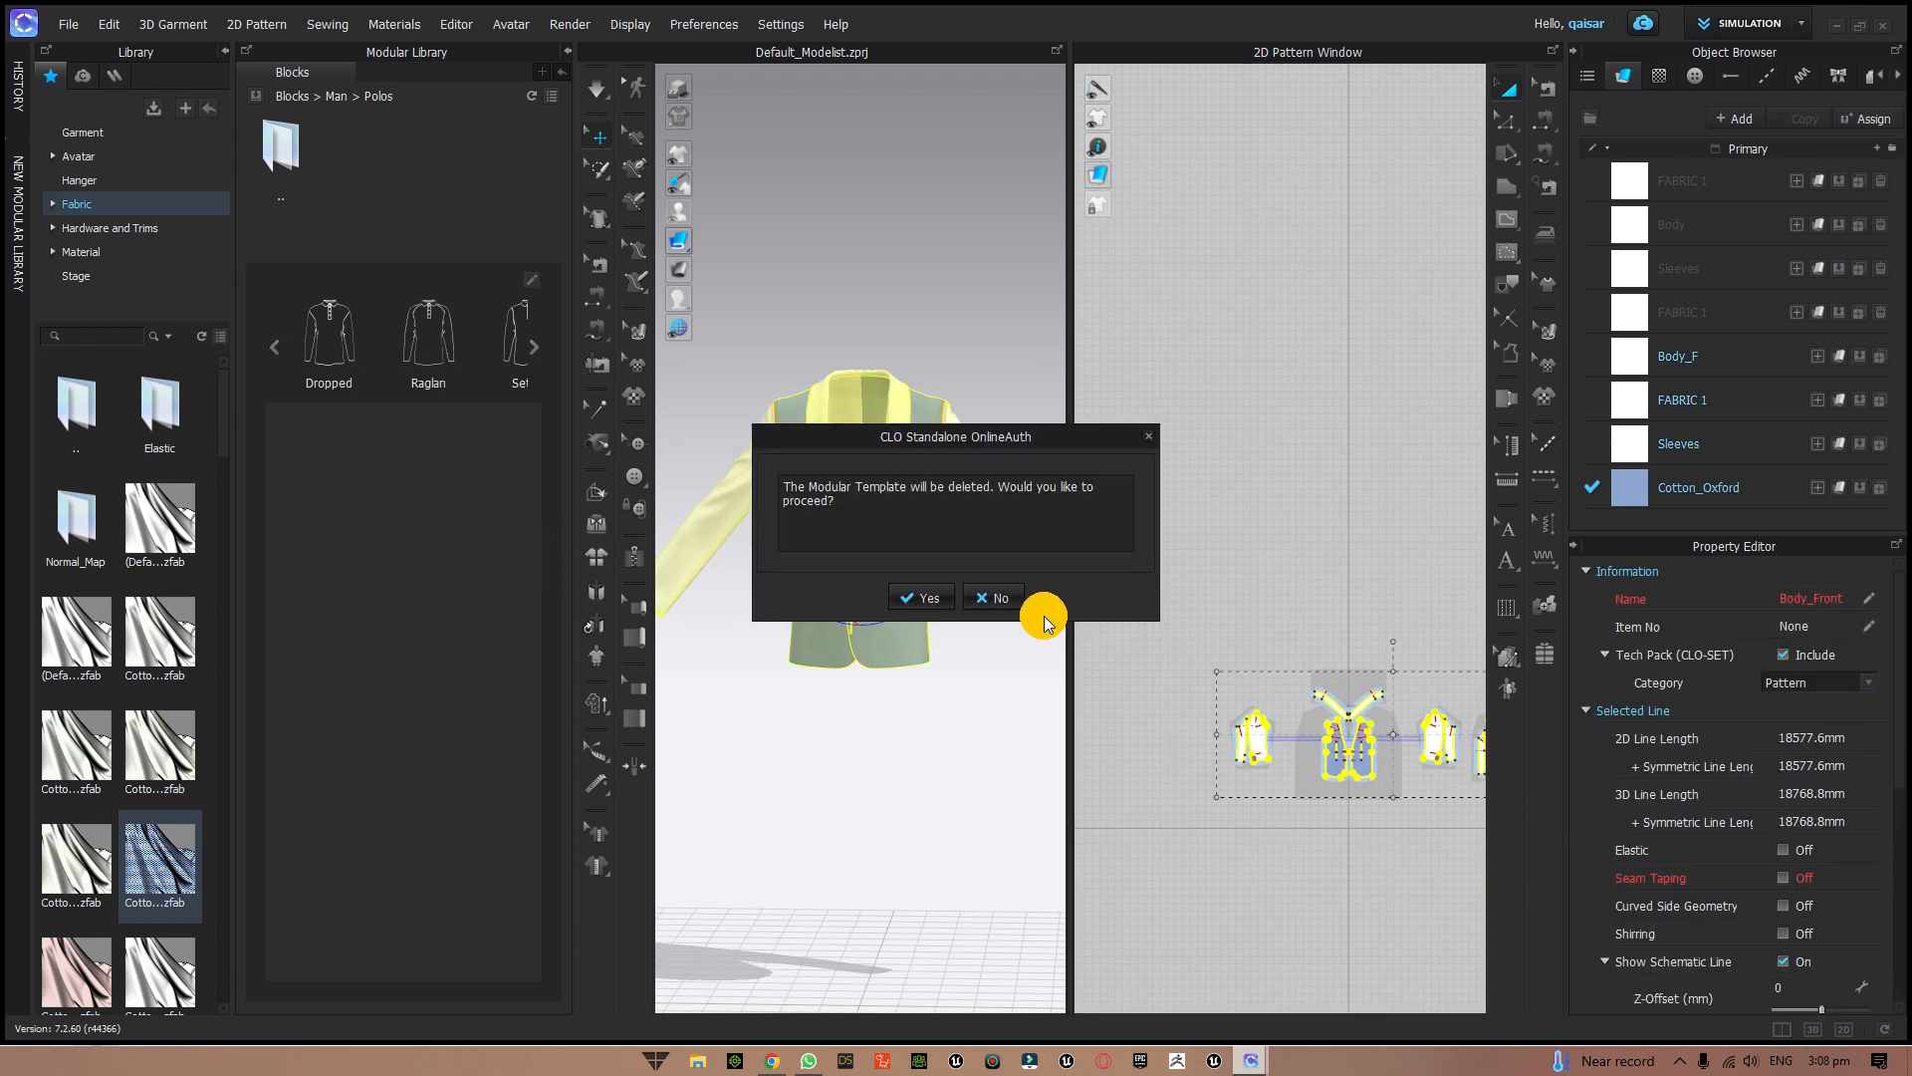
left_click(921, 598)
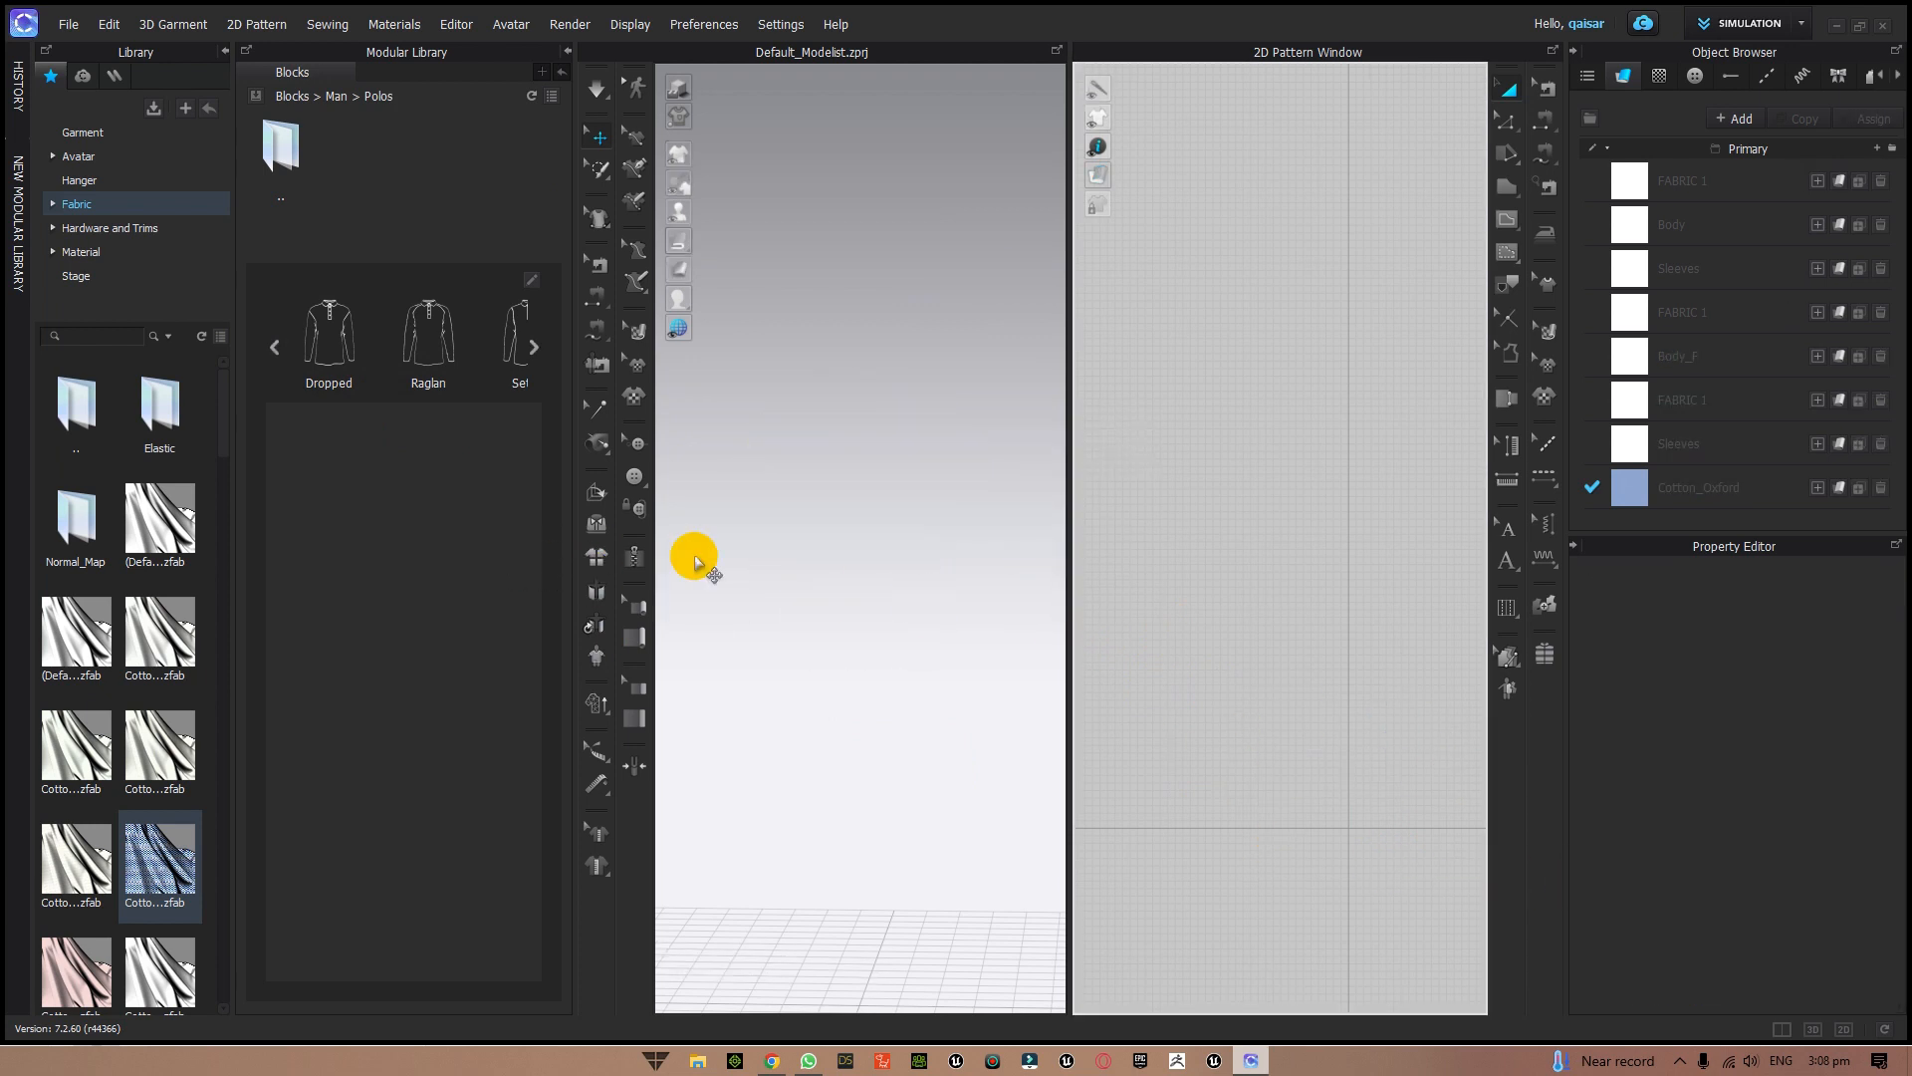
- Choose the Dropped polo style and add its second collar block to the garment
left_click(340, 365)
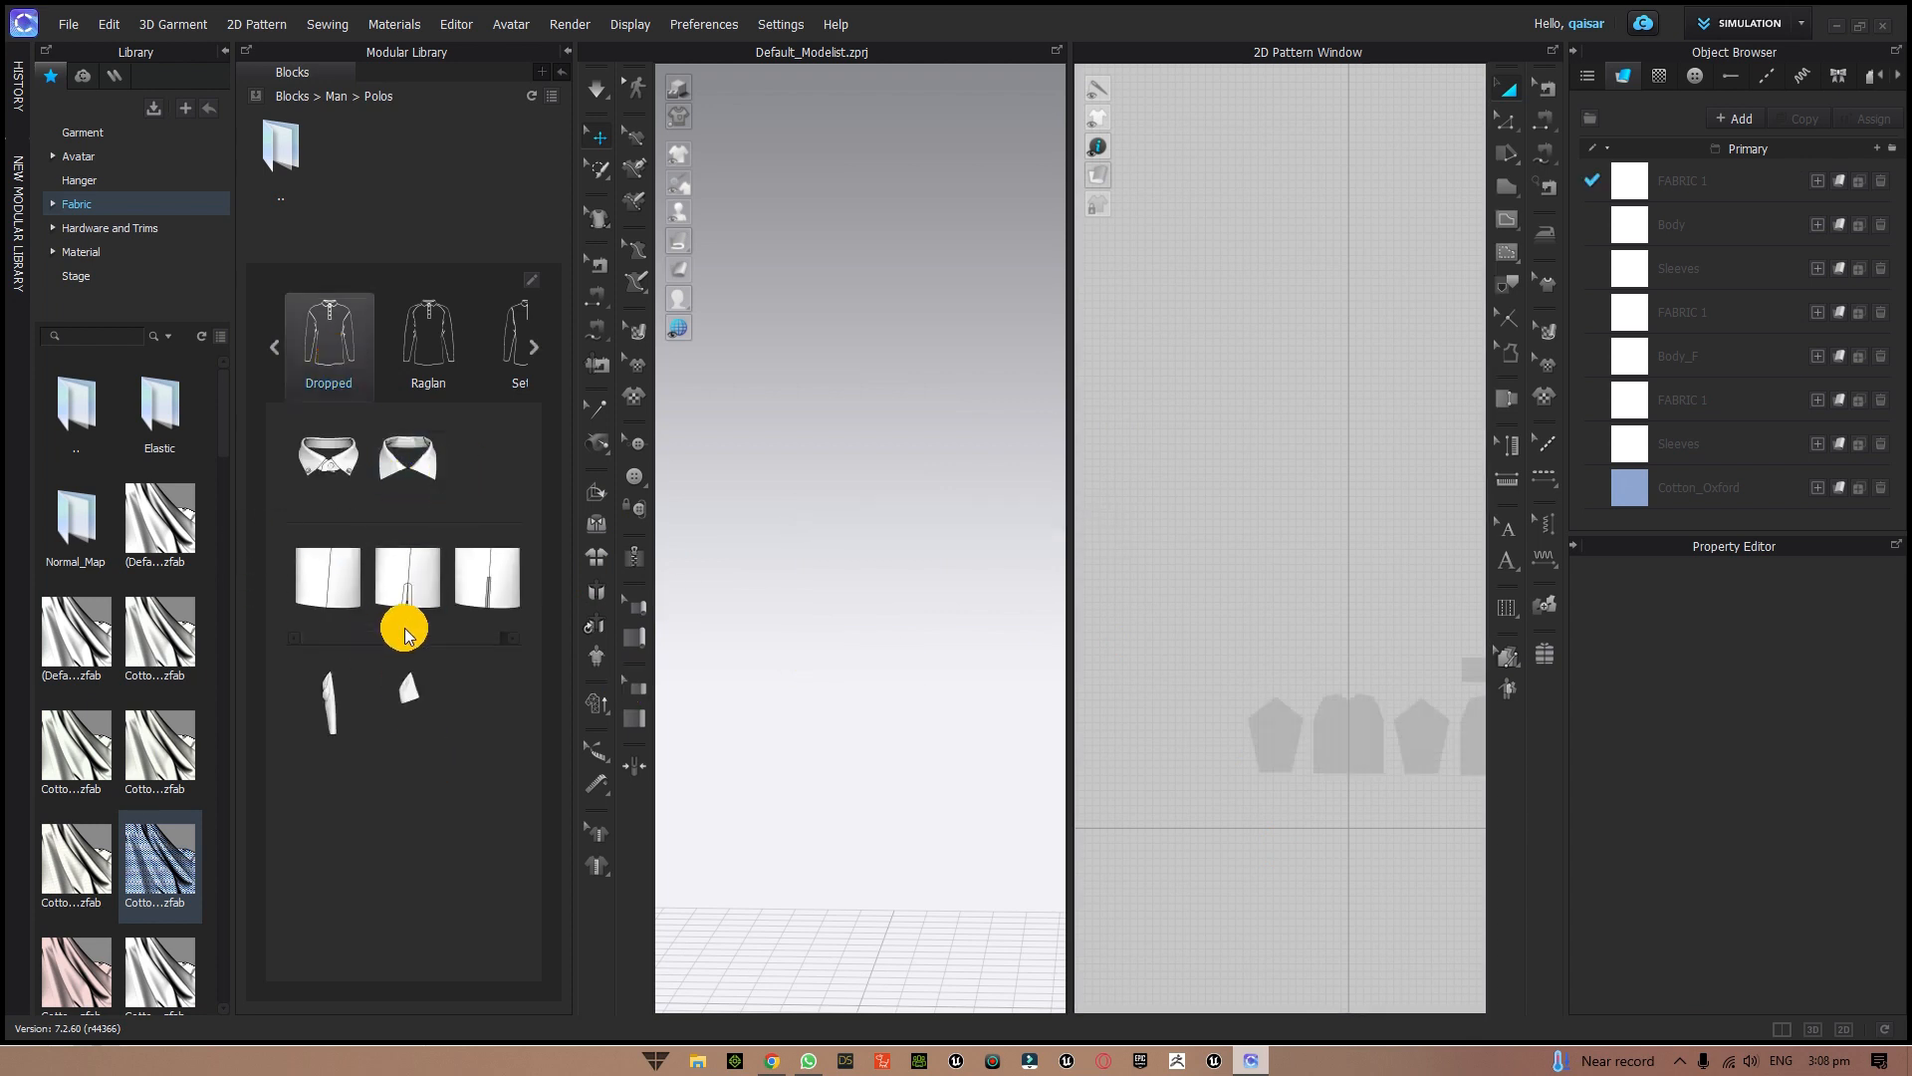
left_click_drag(408, 637, 308, 637)
left_click(433, 652)
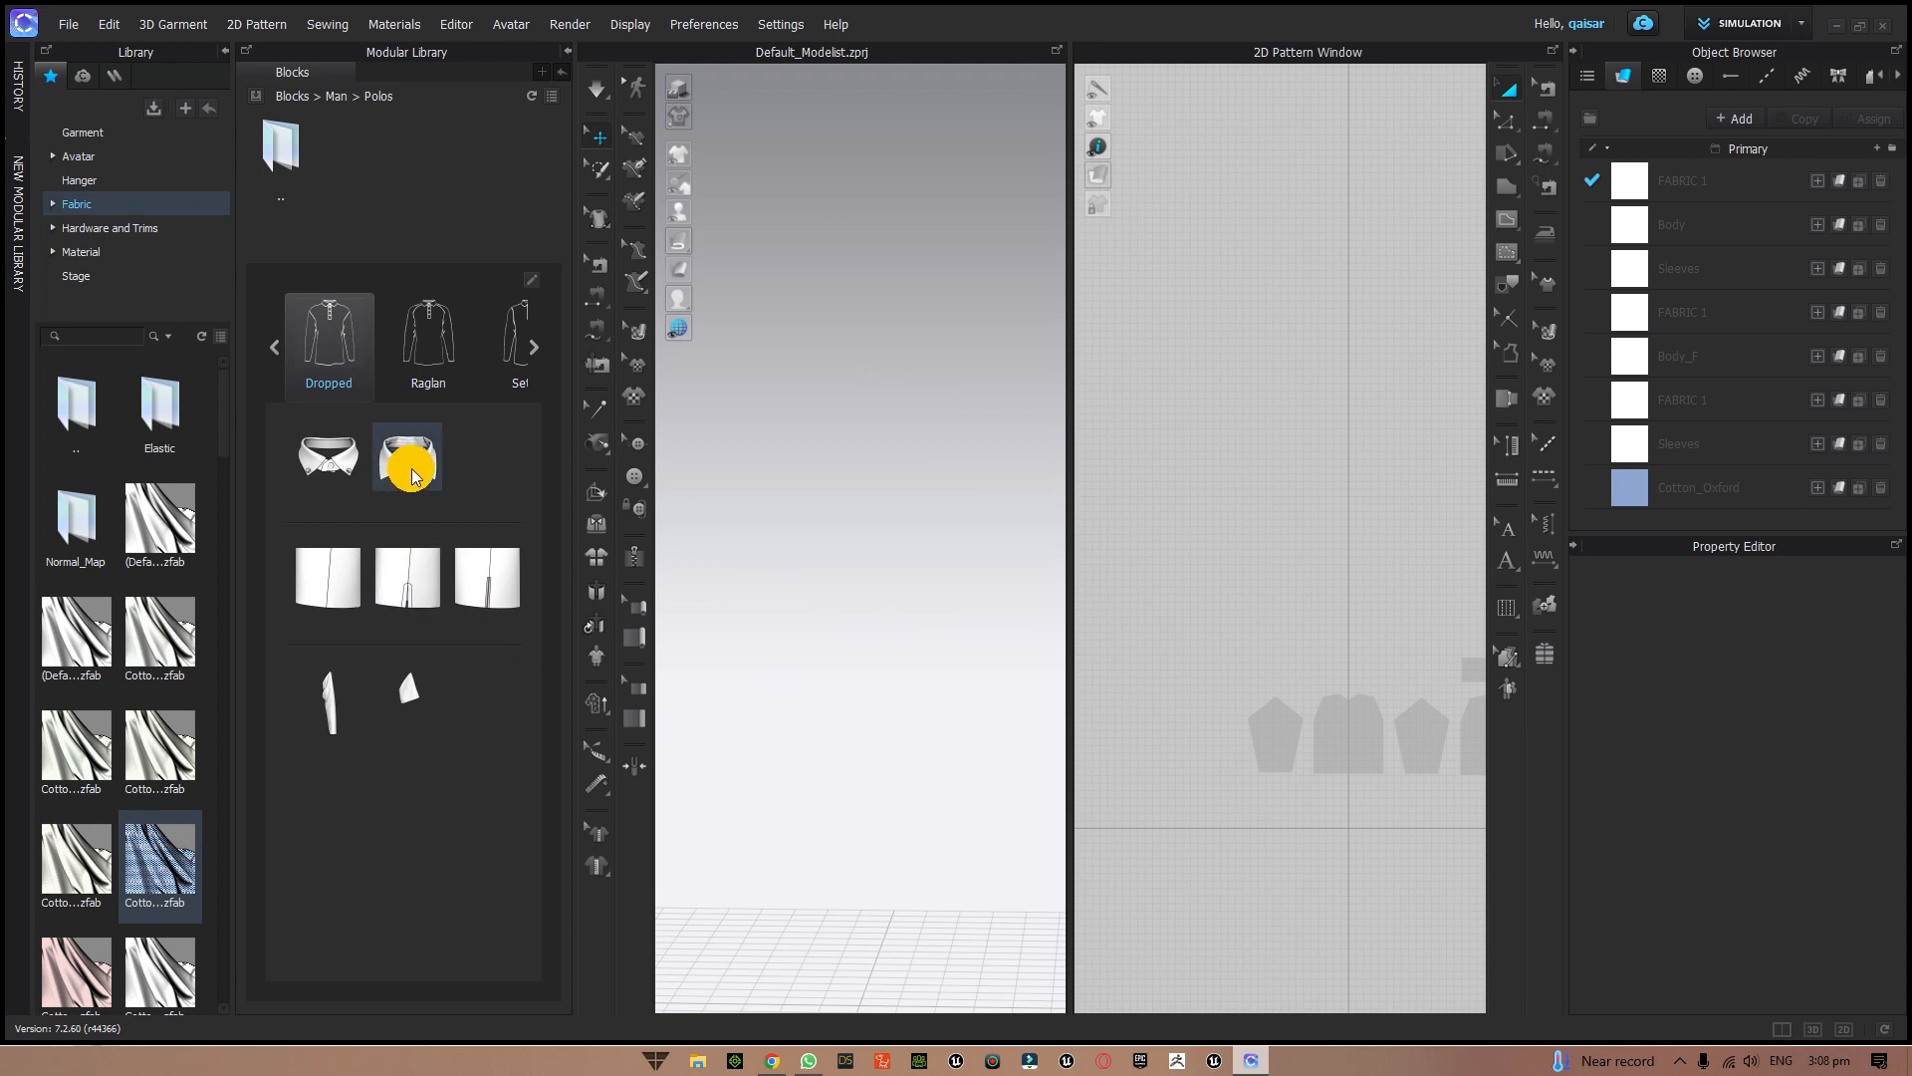
left_click_drag(417, 475, 893, 704)
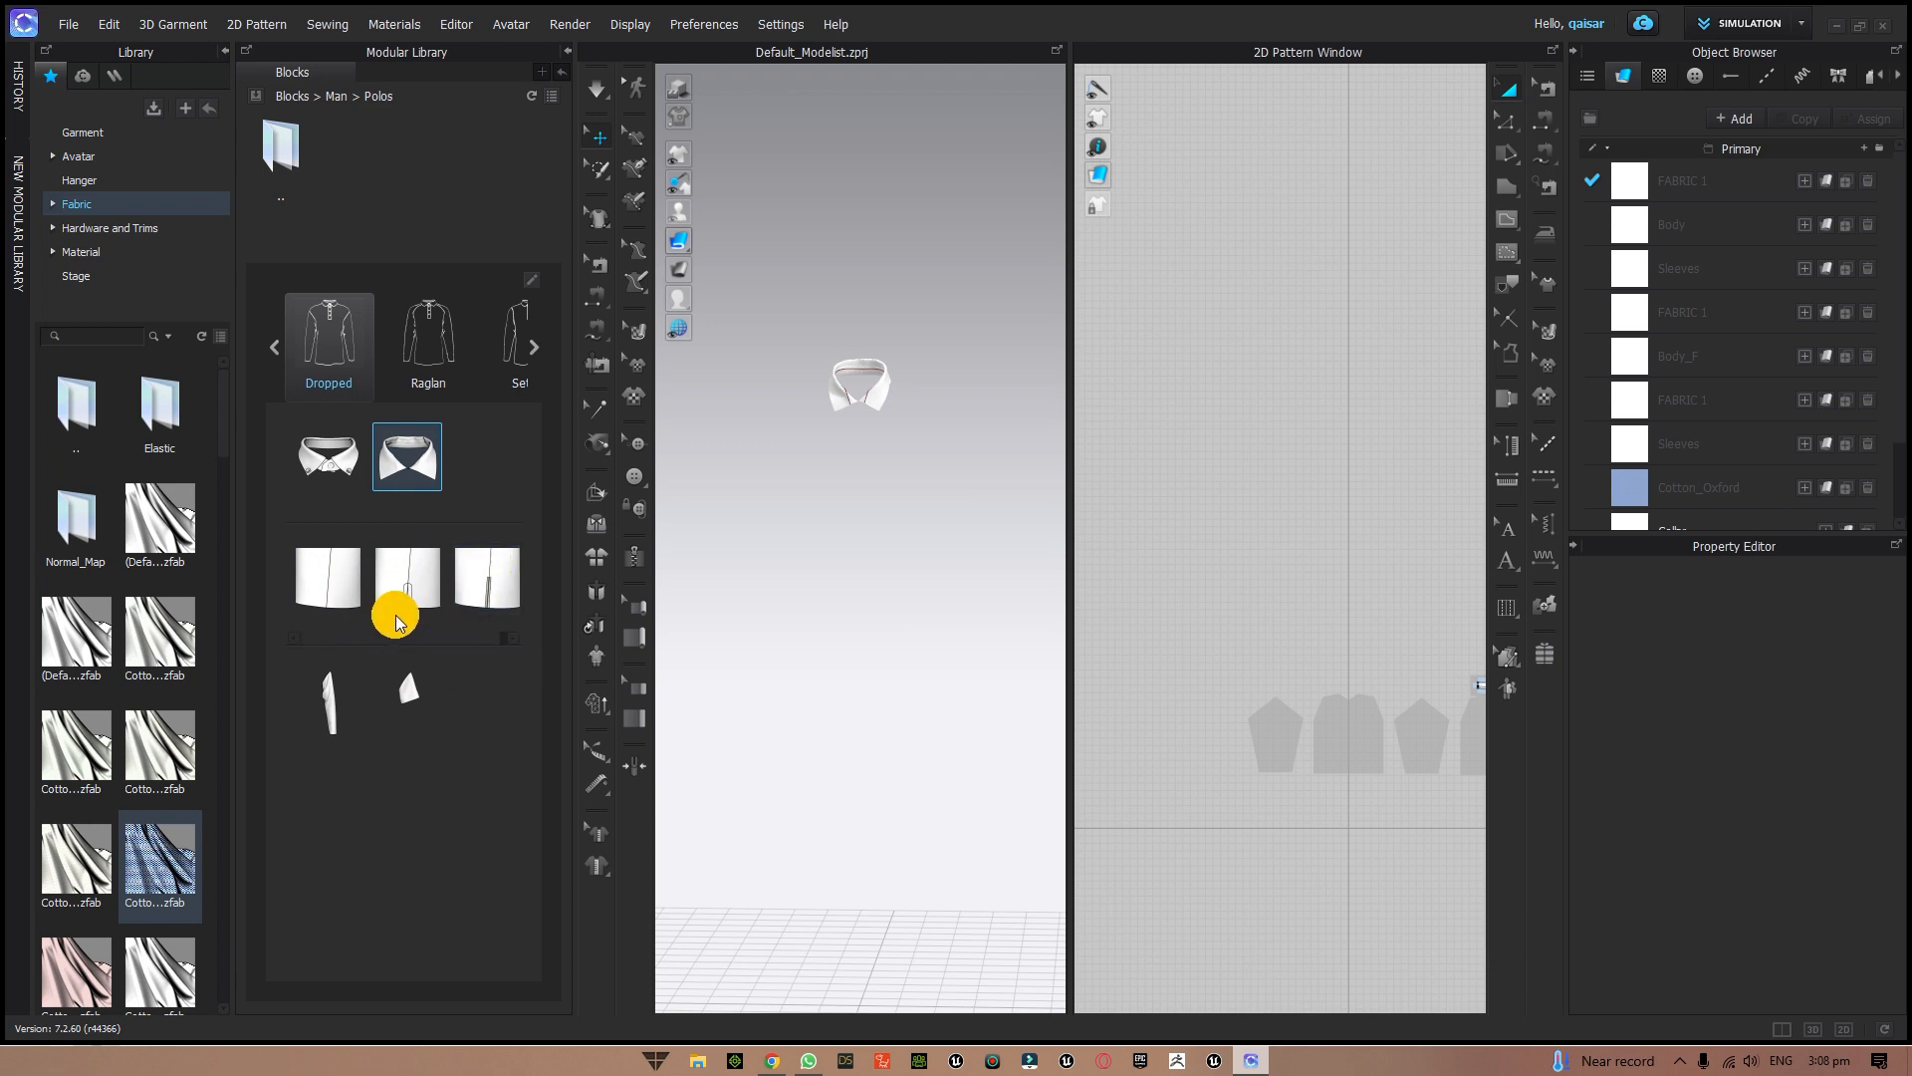
- Add the first body block and the second, short sleeve block to the polo
left_click(346, 594)
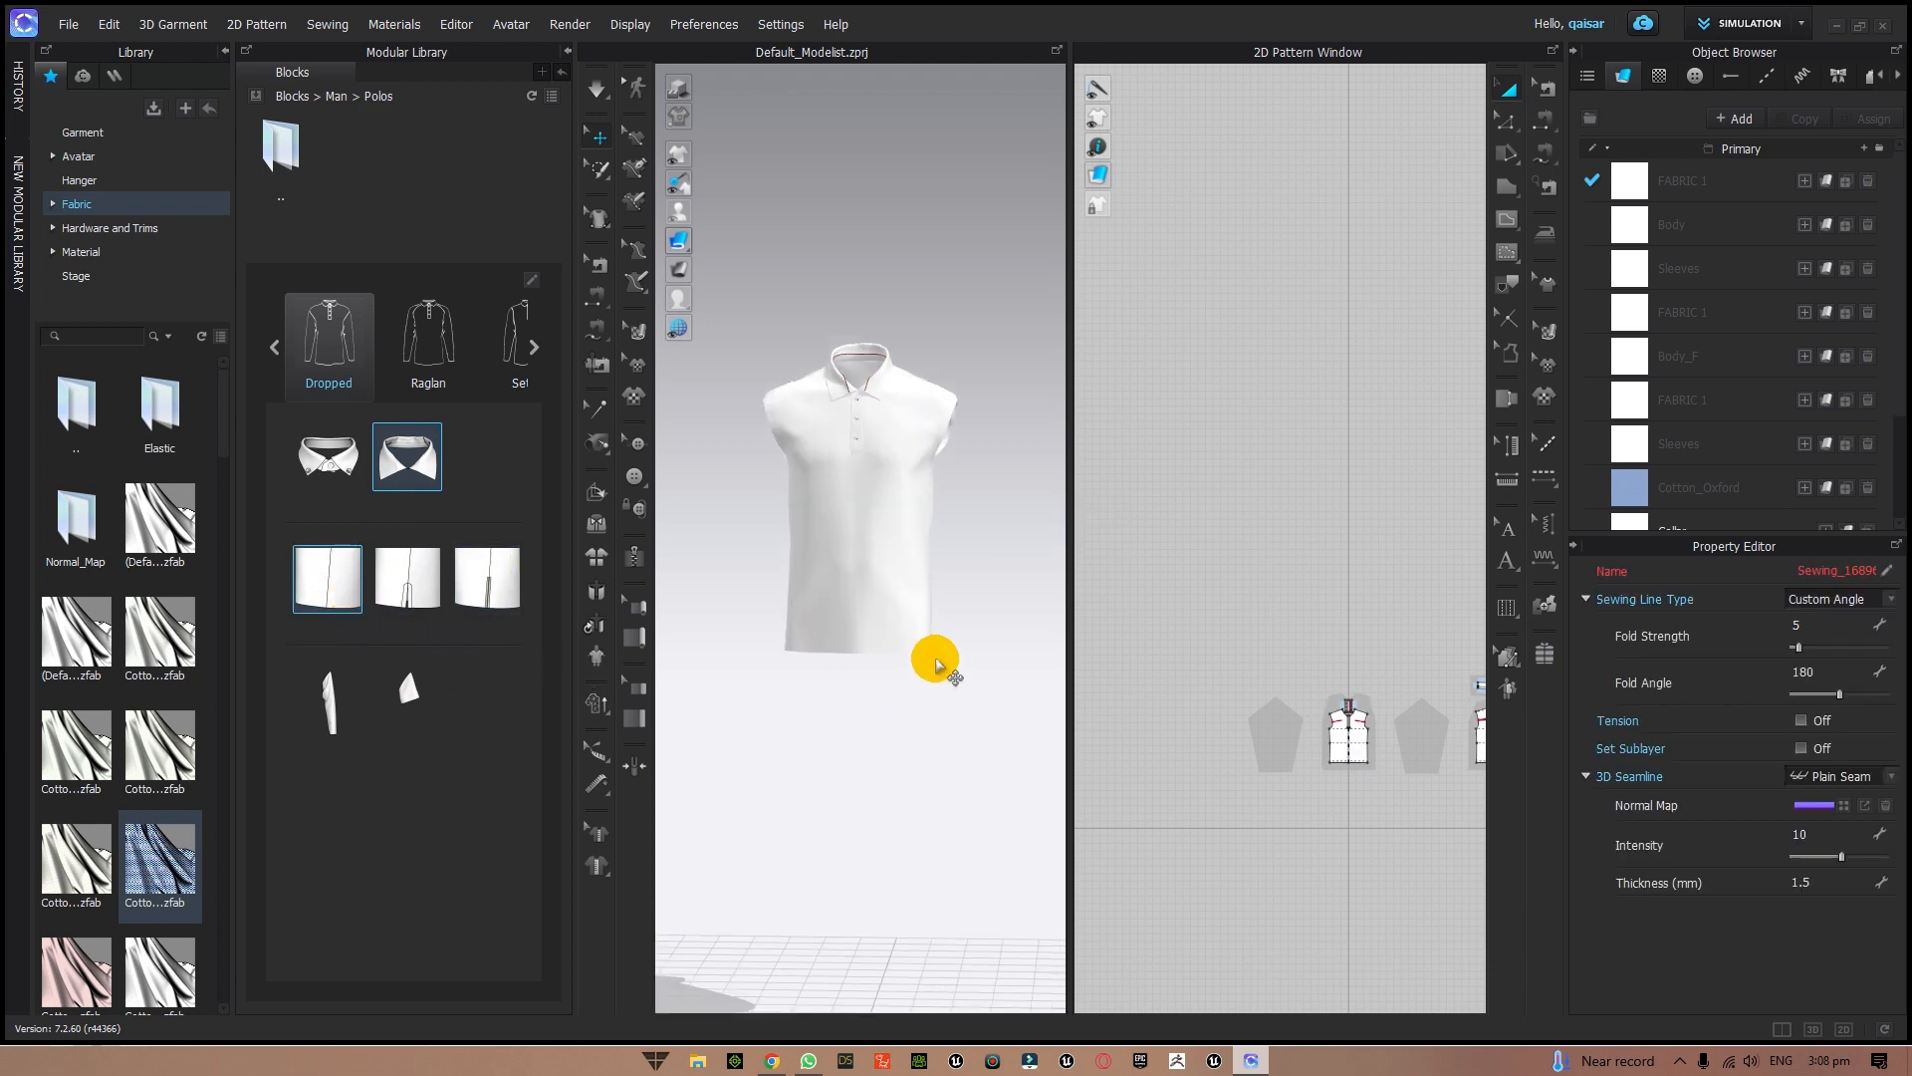
scroll(965, 768, "up", 2)
mouse_move(977, 756)
right_mouse_down()
mouse_move(714, 763)
mouse_move(1003, 760)
mouse_move(985, 761)
right_mouse_up()
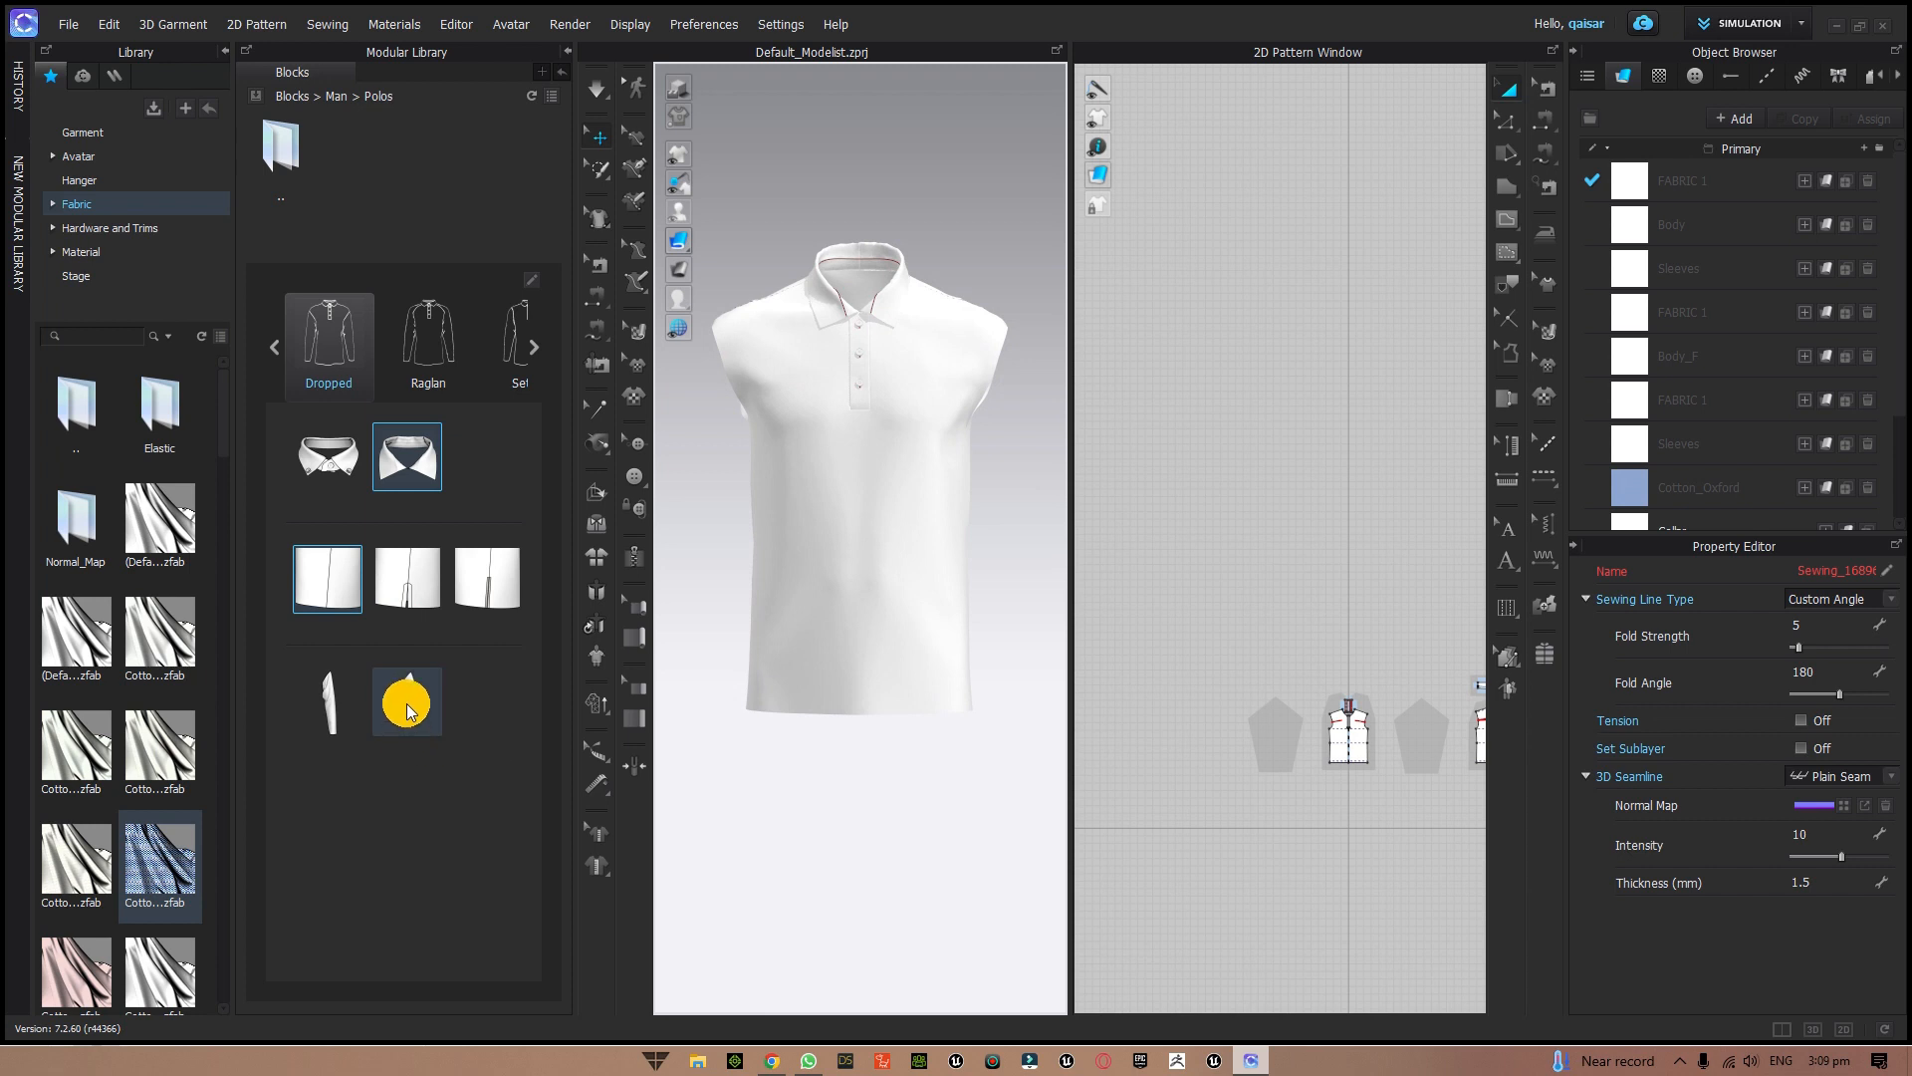
left_click(408, 695)
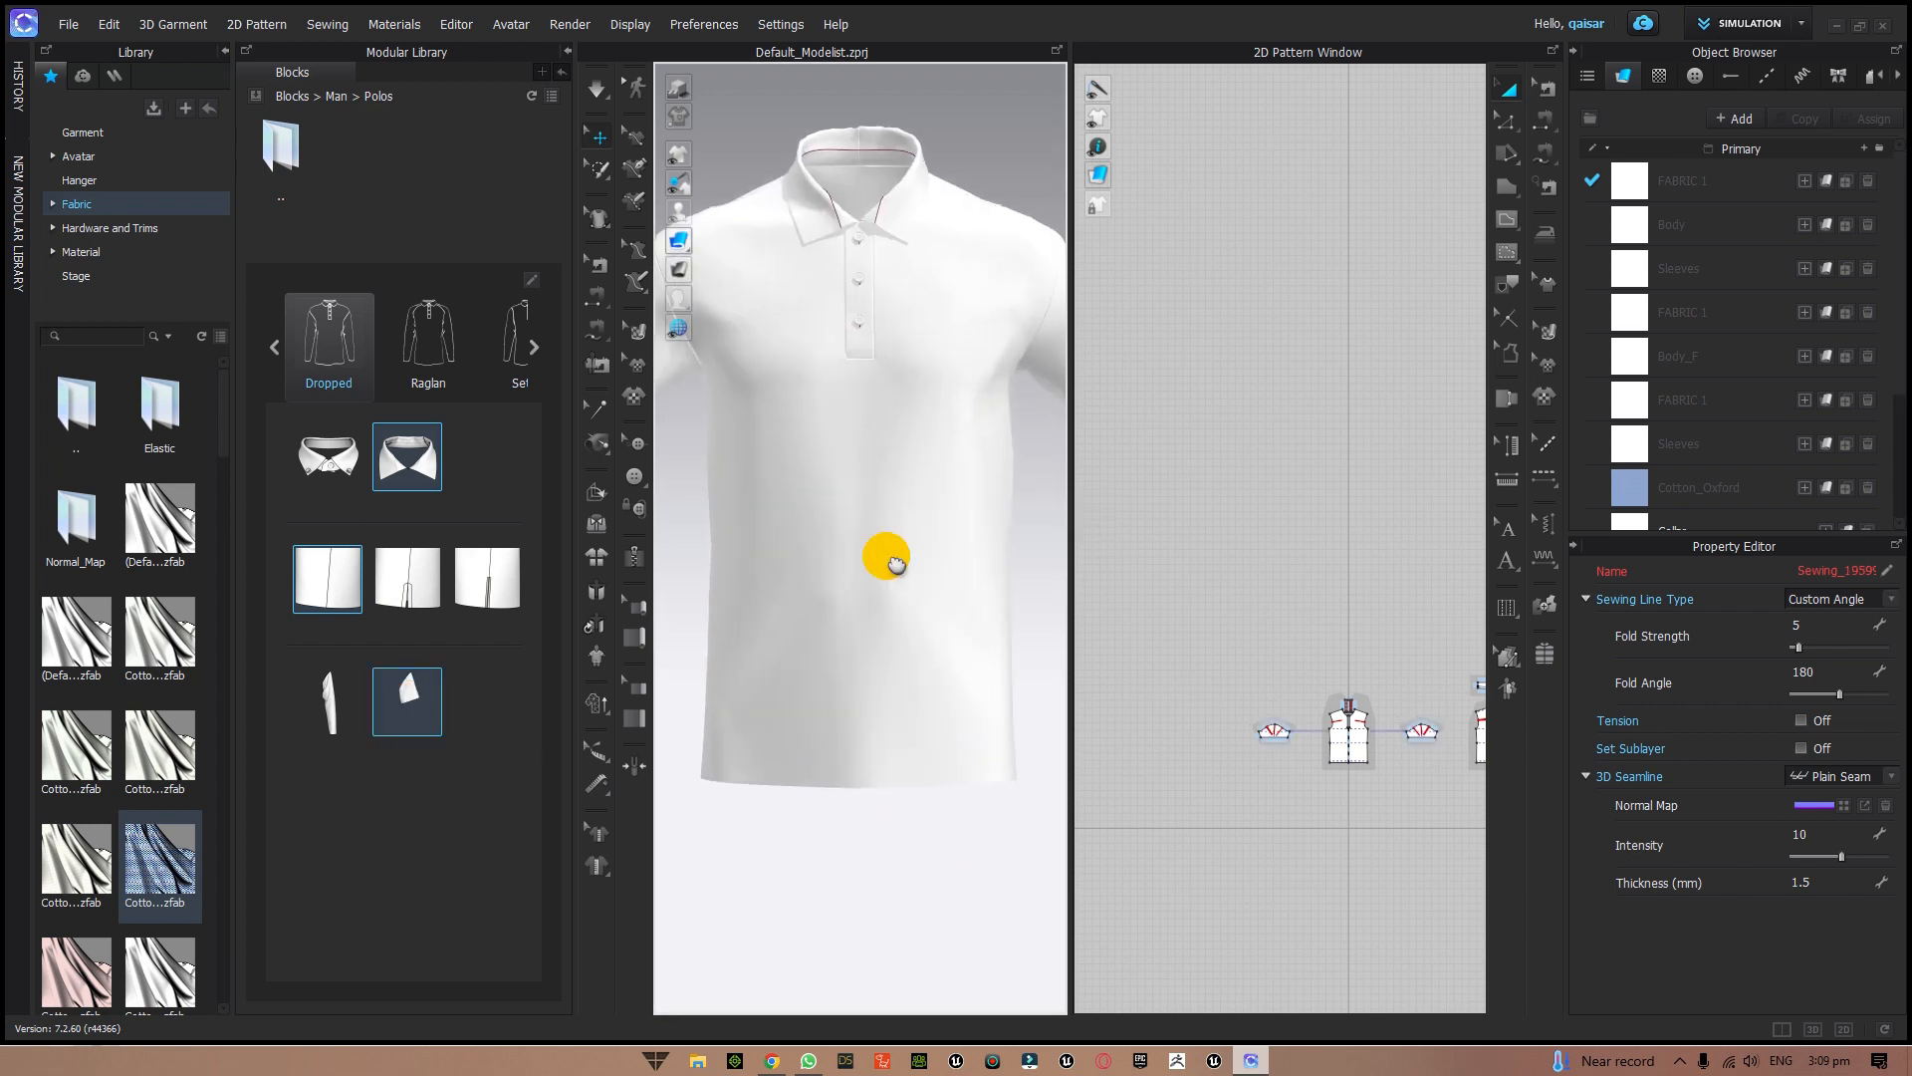
- Examine the collar, button placket, body and sleeves of the assembled polo shirt in 3D
scroll(896, 640, "up", 4)
mouse_move(816, 660)
right_mouse_down()
mouse_move(990, 653)
mouse_move(803, 661)
mouse_move(825, 660)
right_mouse_up()
scroll(832, 665, "up", 3)
middle_click_drag(947, 640, 899, 775)
mouse_move(930, 734)
right_mouse_down()
mouse_move(878, 727)
mouse_move(940, 730)
mouse_move(915, 730)
right_mouse_up()
scroll(915, 730, "down", 3)
middle_click_drag(909, 738, 888, 649)
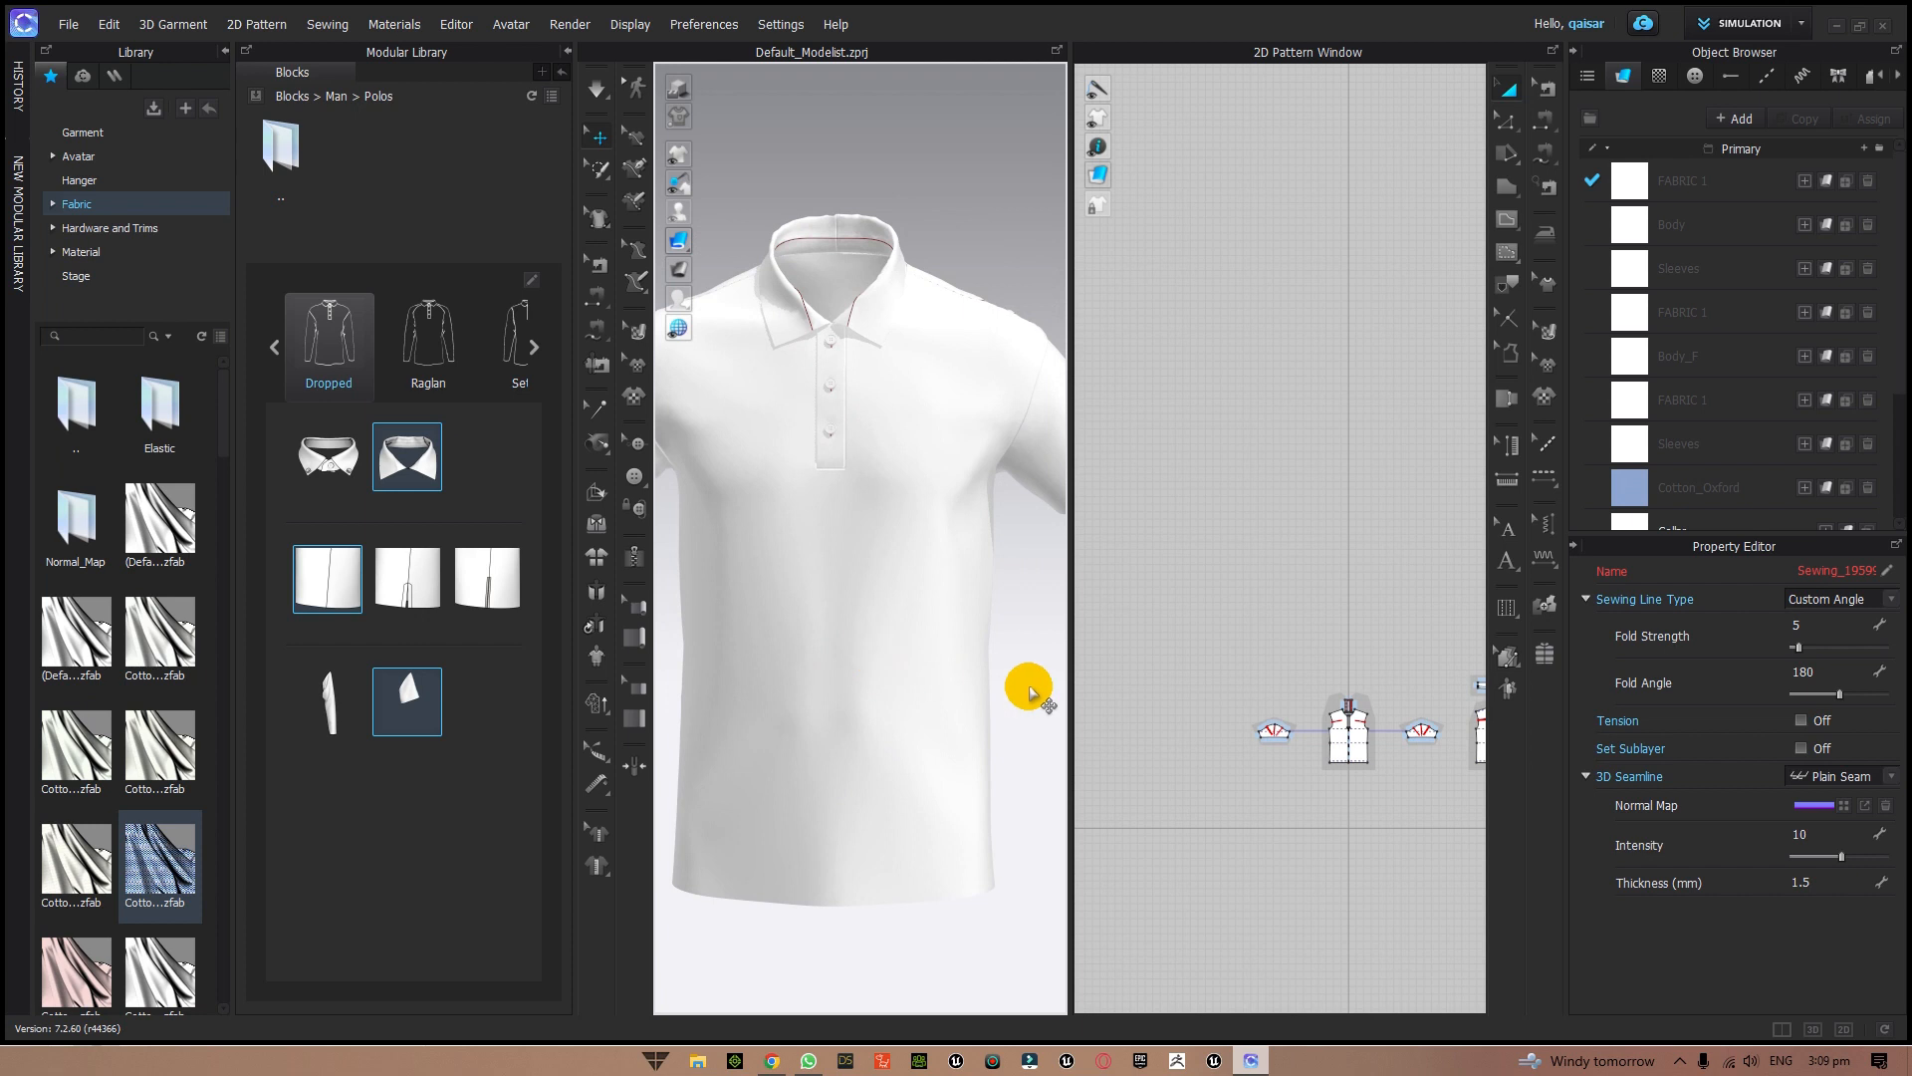
right_click_drag(1025, 683, 1025, 687)
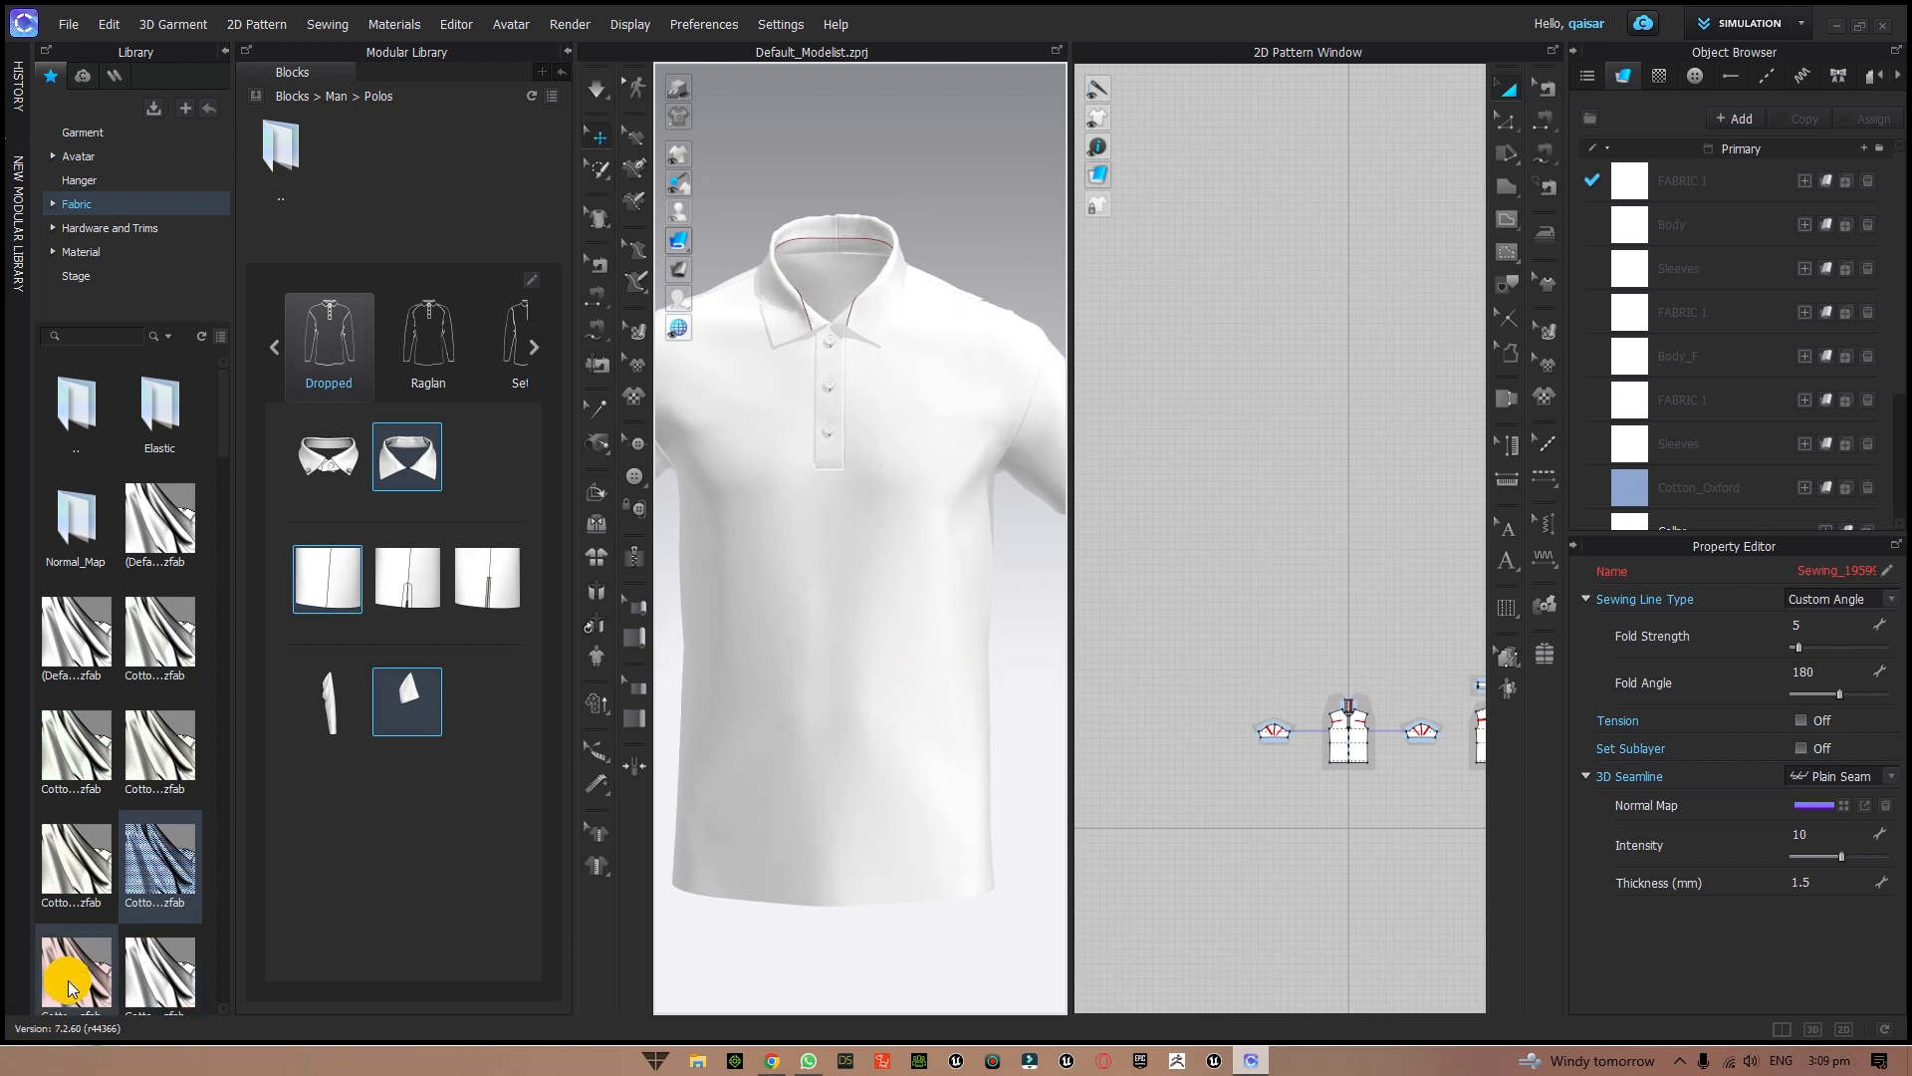
- Apply the pink cotton fabric from the library to the polo's front body and check it on the garment
left_click_drag(67, 981, 848, 669)
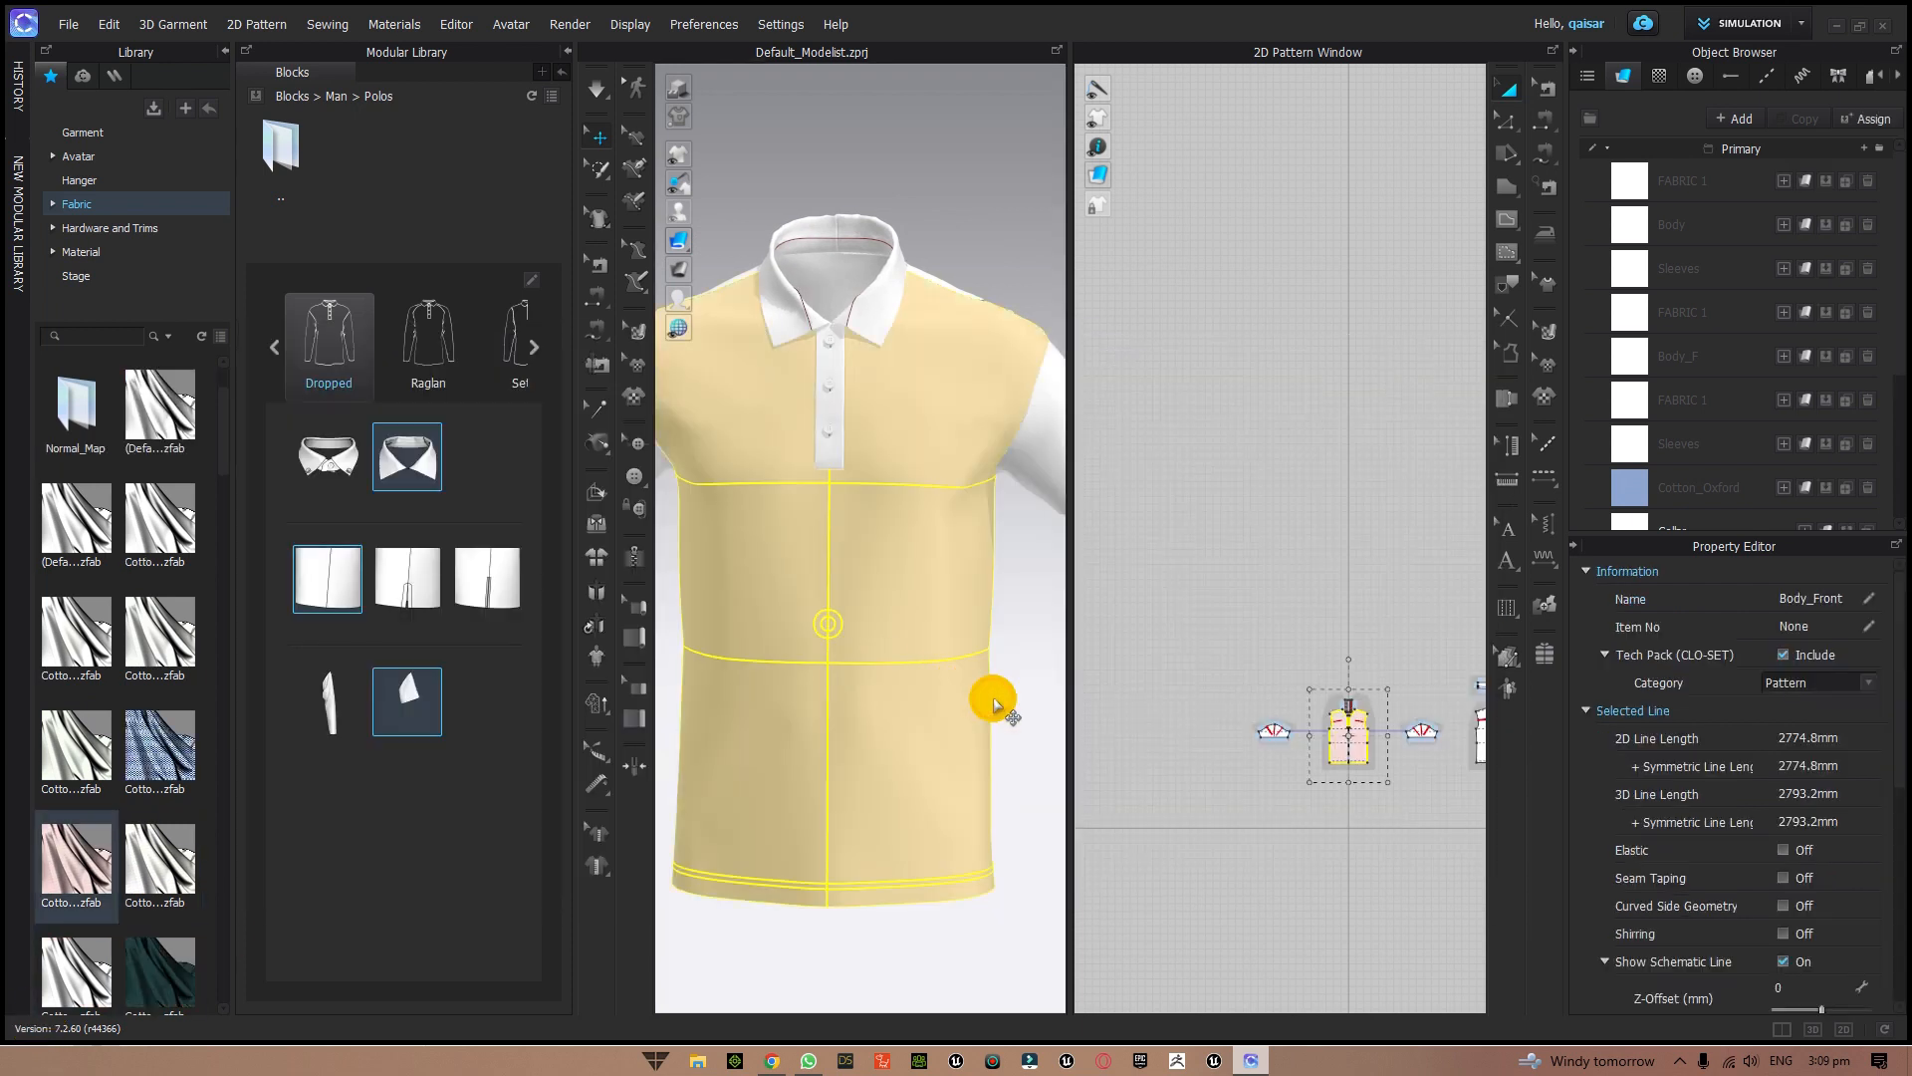
left_click(1008, 707)
scroll(1006, 705, "up", 3)
middle_click_drag(869, 646, 918, 636)
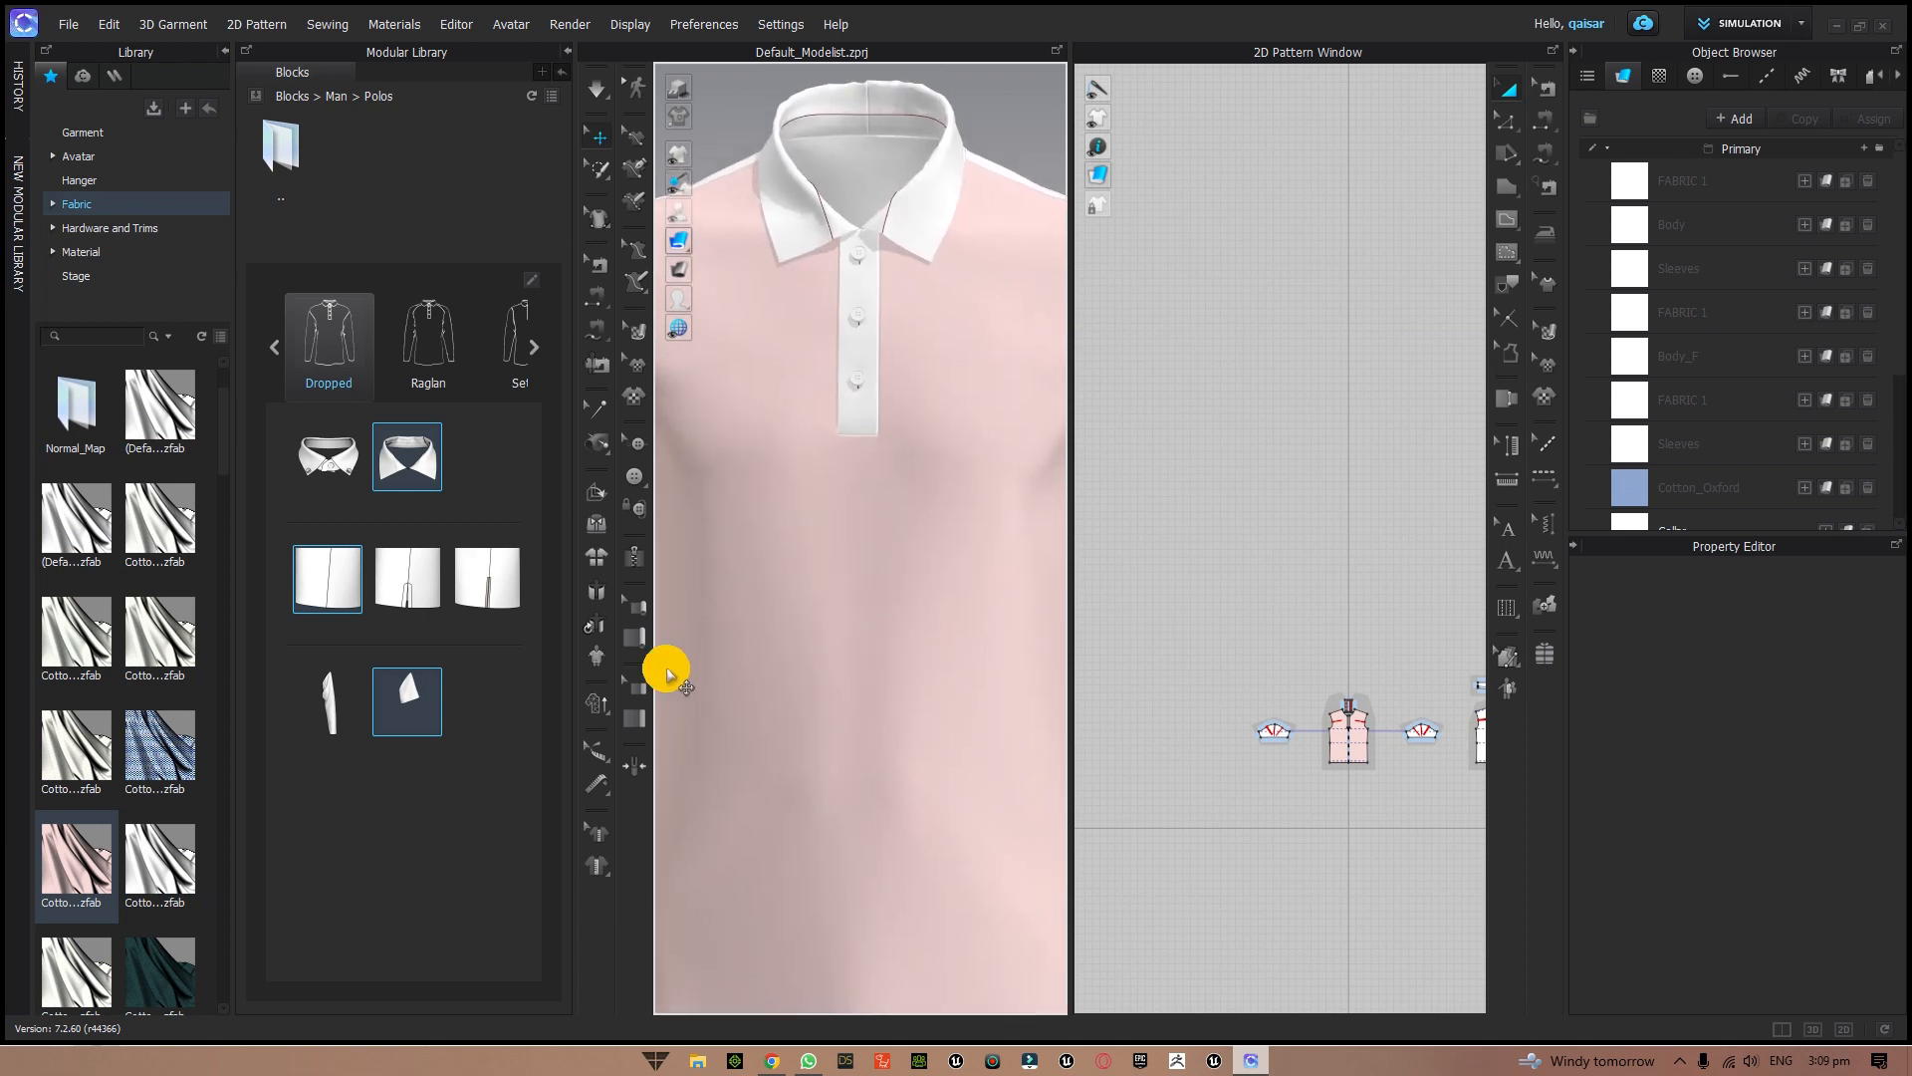
mouse_move(798, 568)
right_mouse_down()
mouse_move(1050, 564)
mouse_move(760, 577)
mouse_move(807, 571)
right_mouse_up()
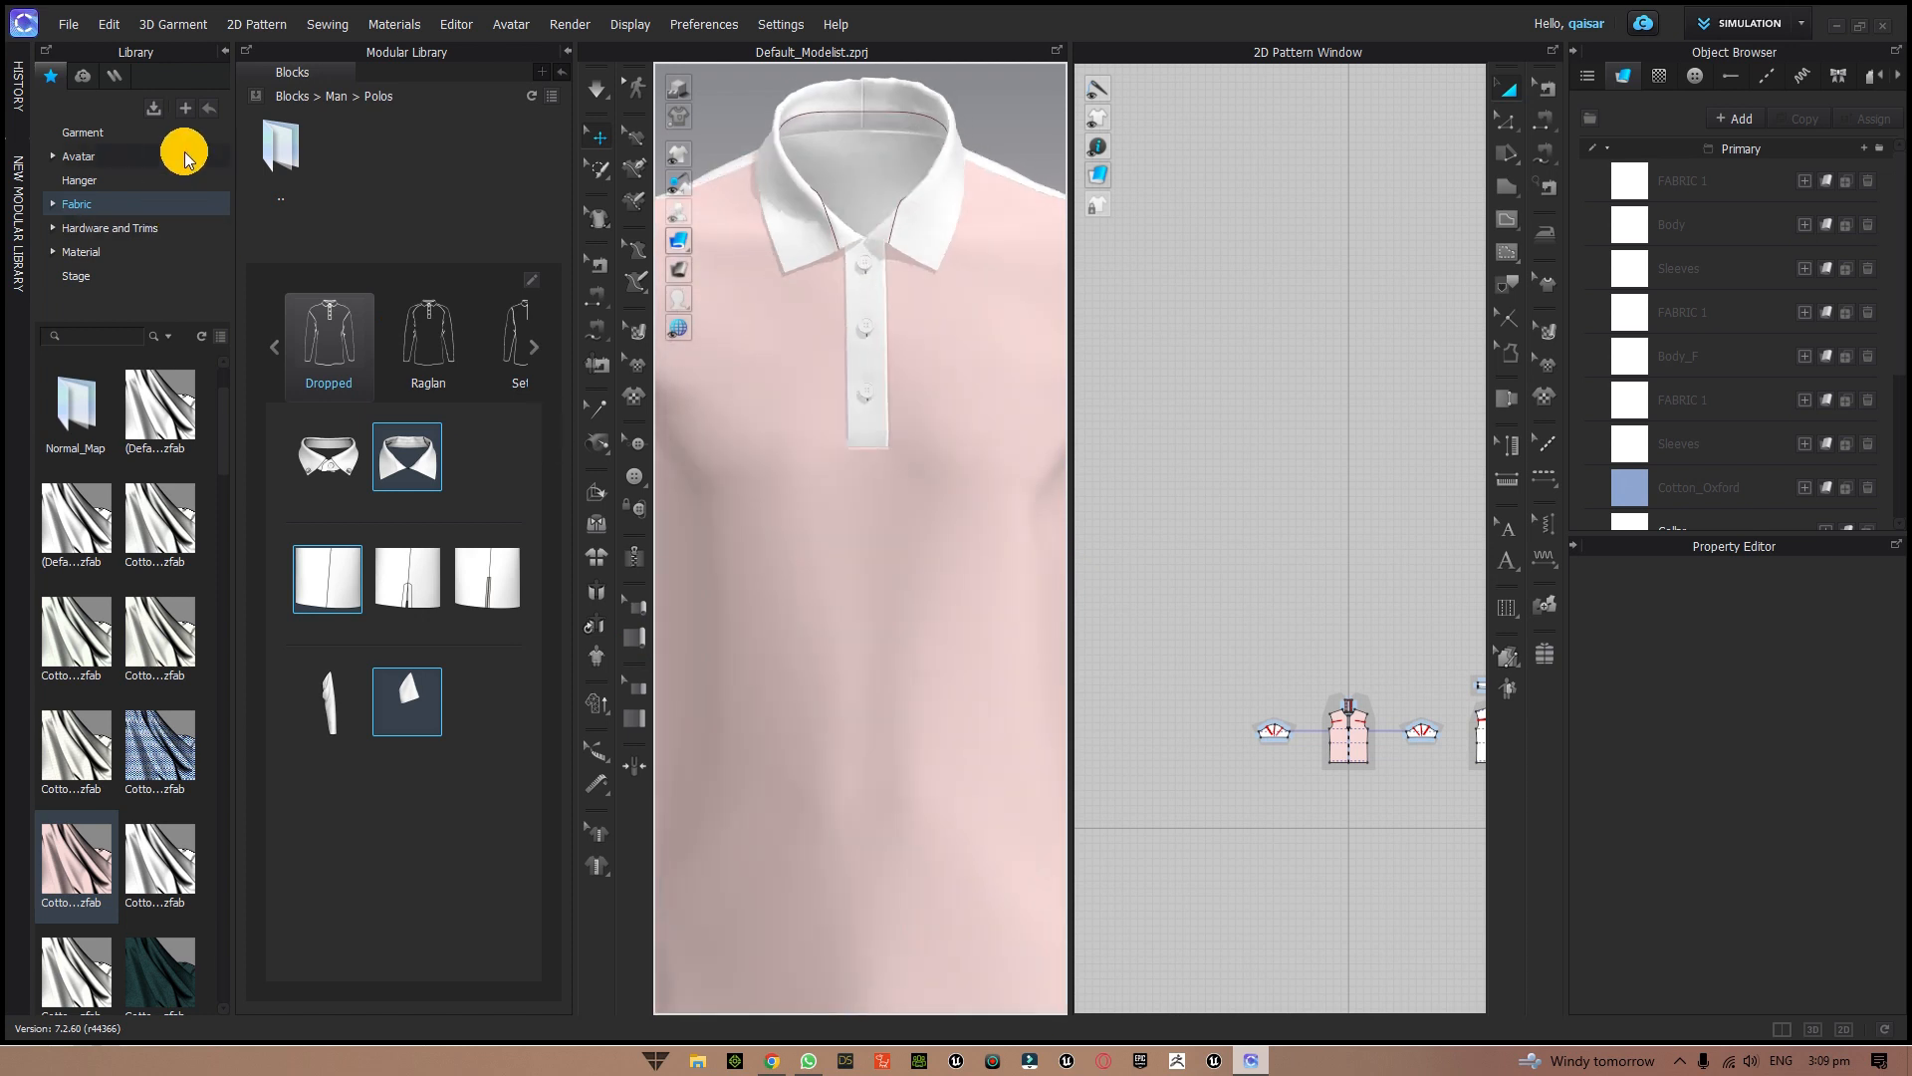
- Return to the men's block categories and delete all polo patterns together with the modular template
double_click(281, 151)
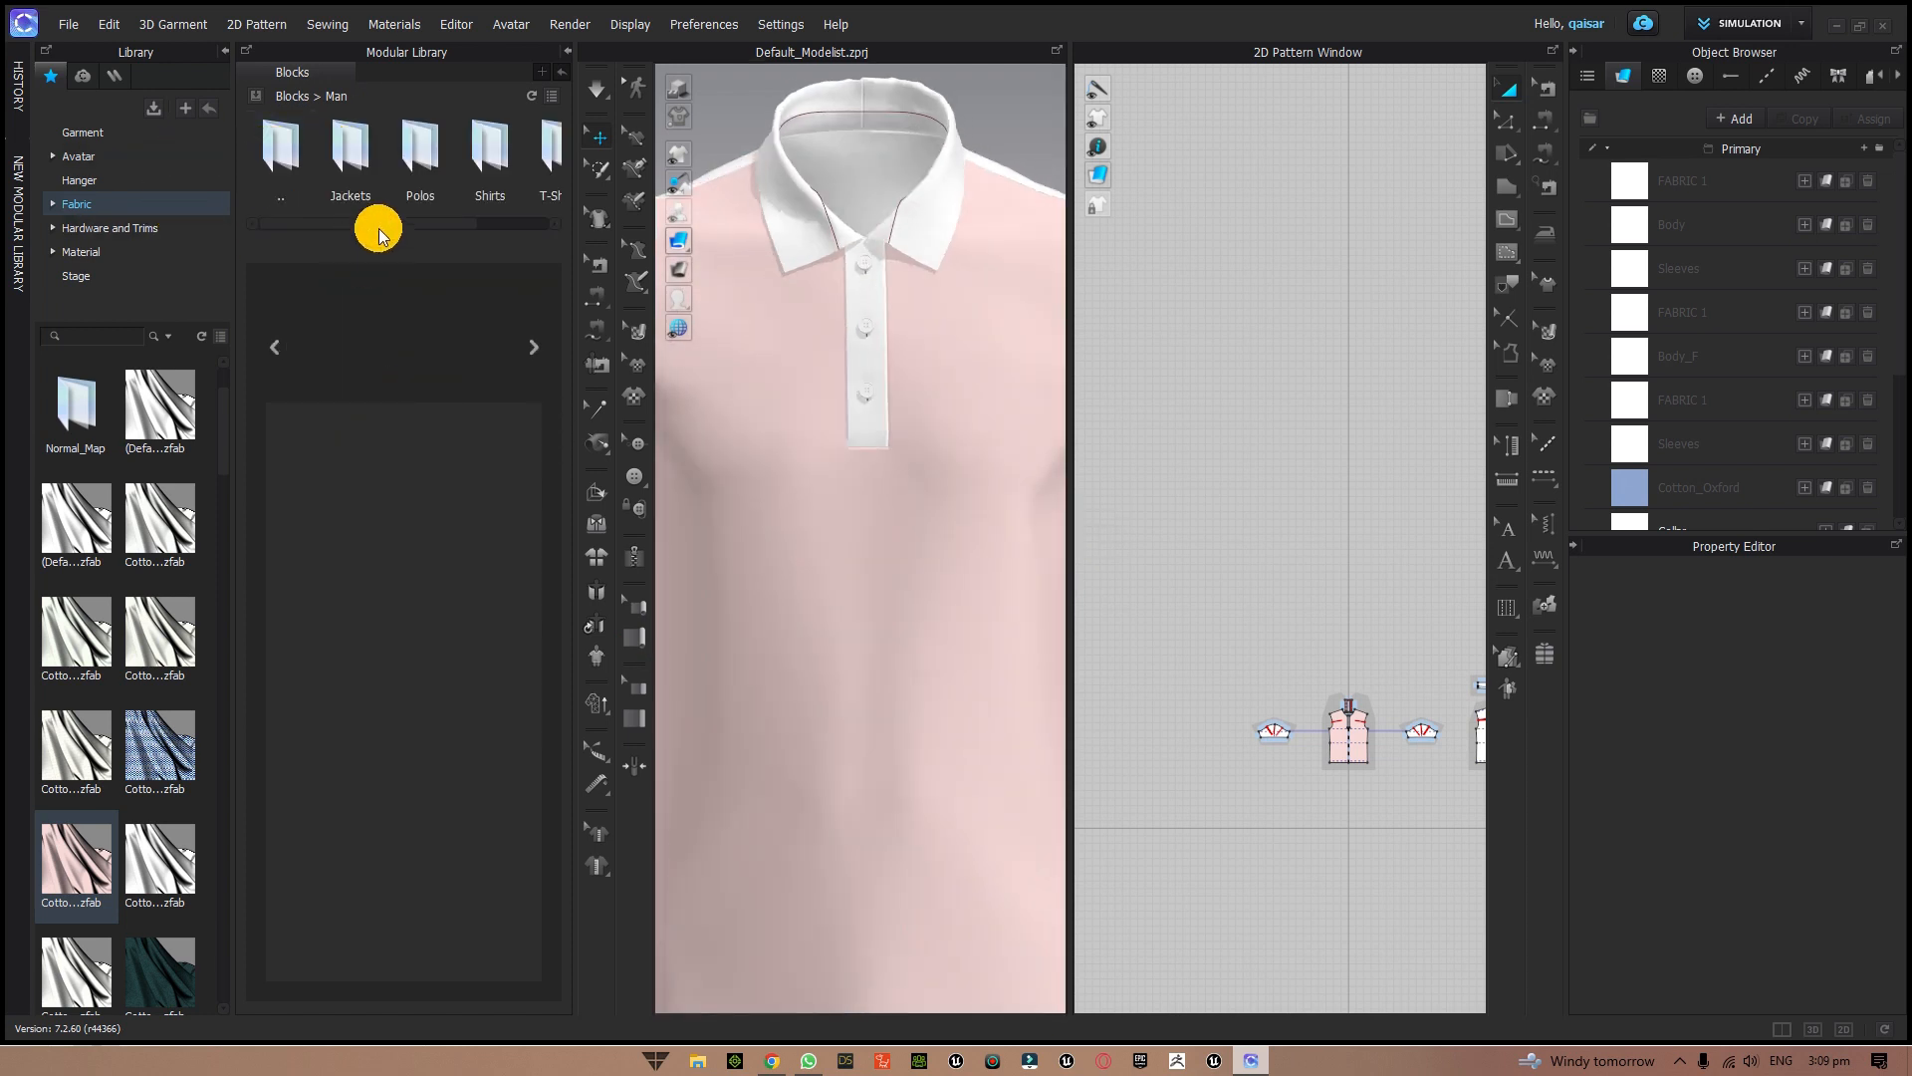
left_click_drag(378, 228, 495, 230)
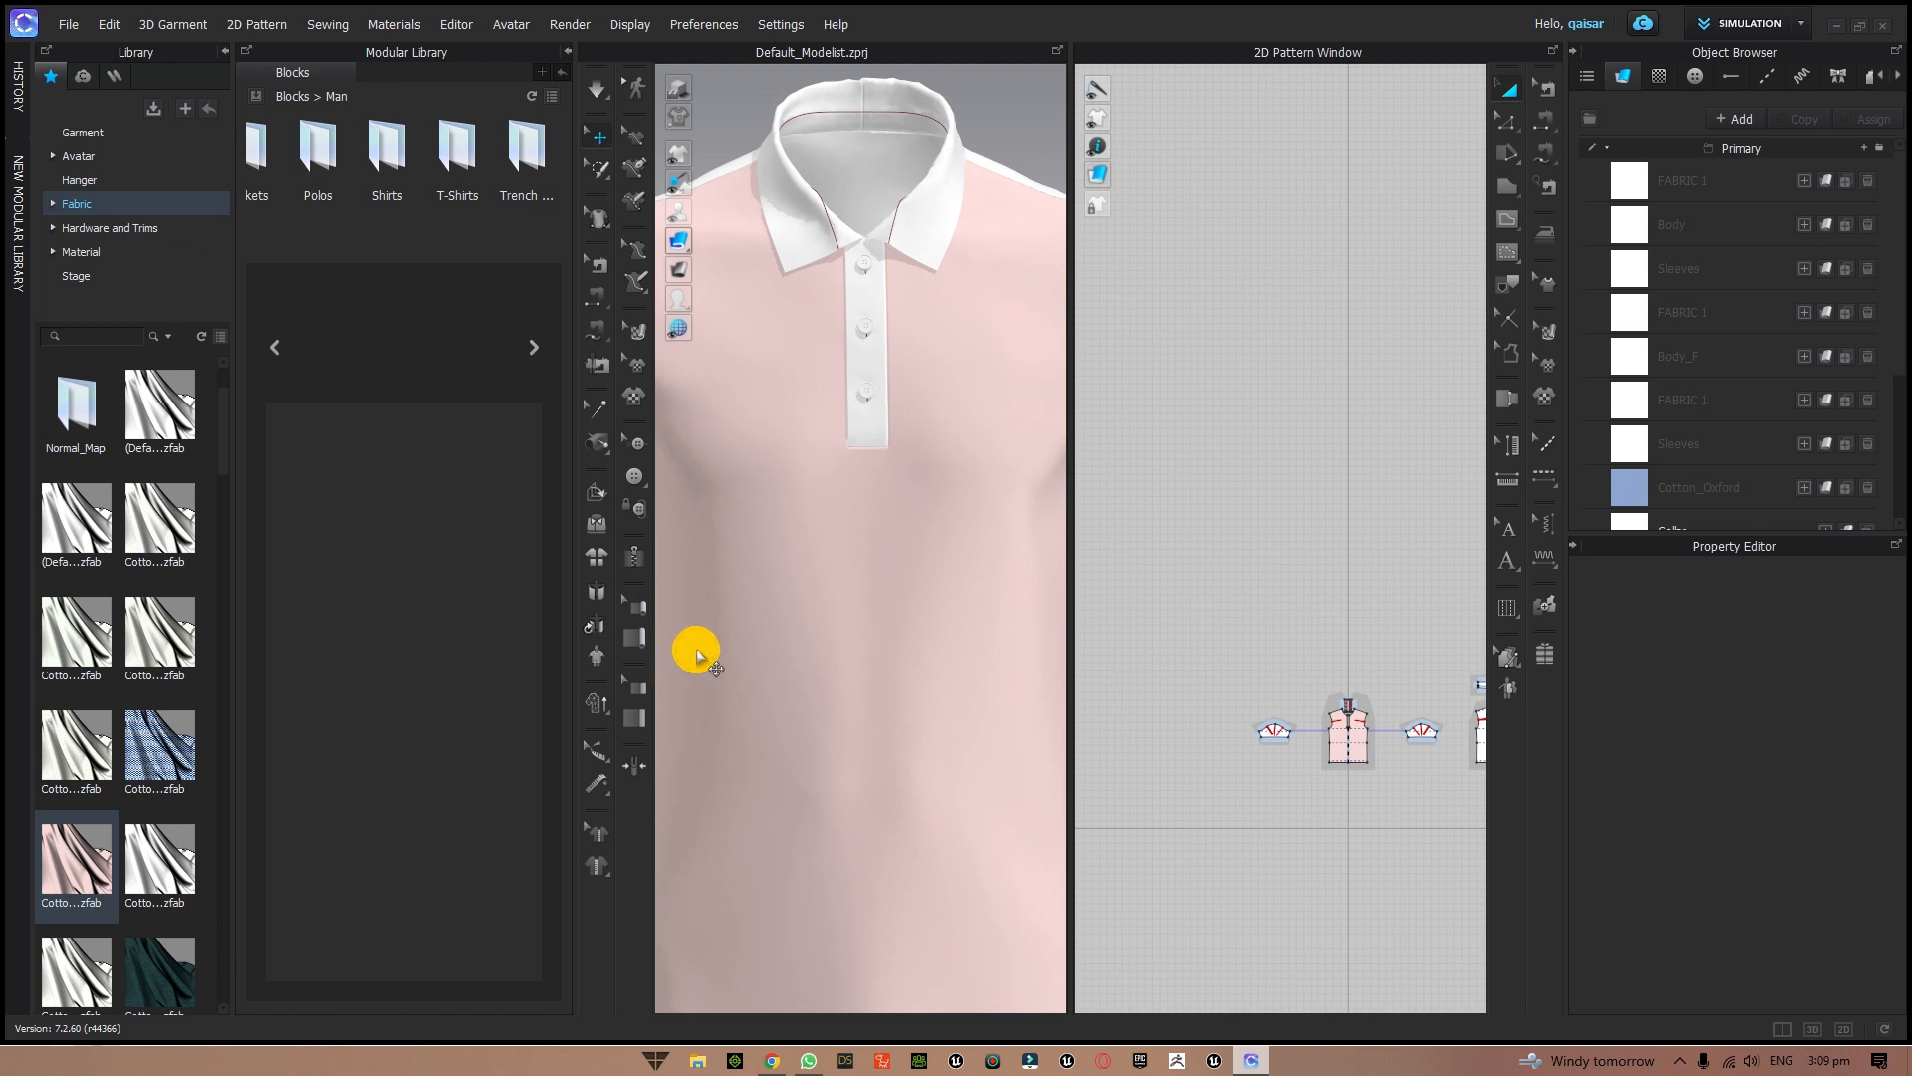
scroll(893, 635, "down", 3)
right_click_drag(1349, 872, 1247, 759)
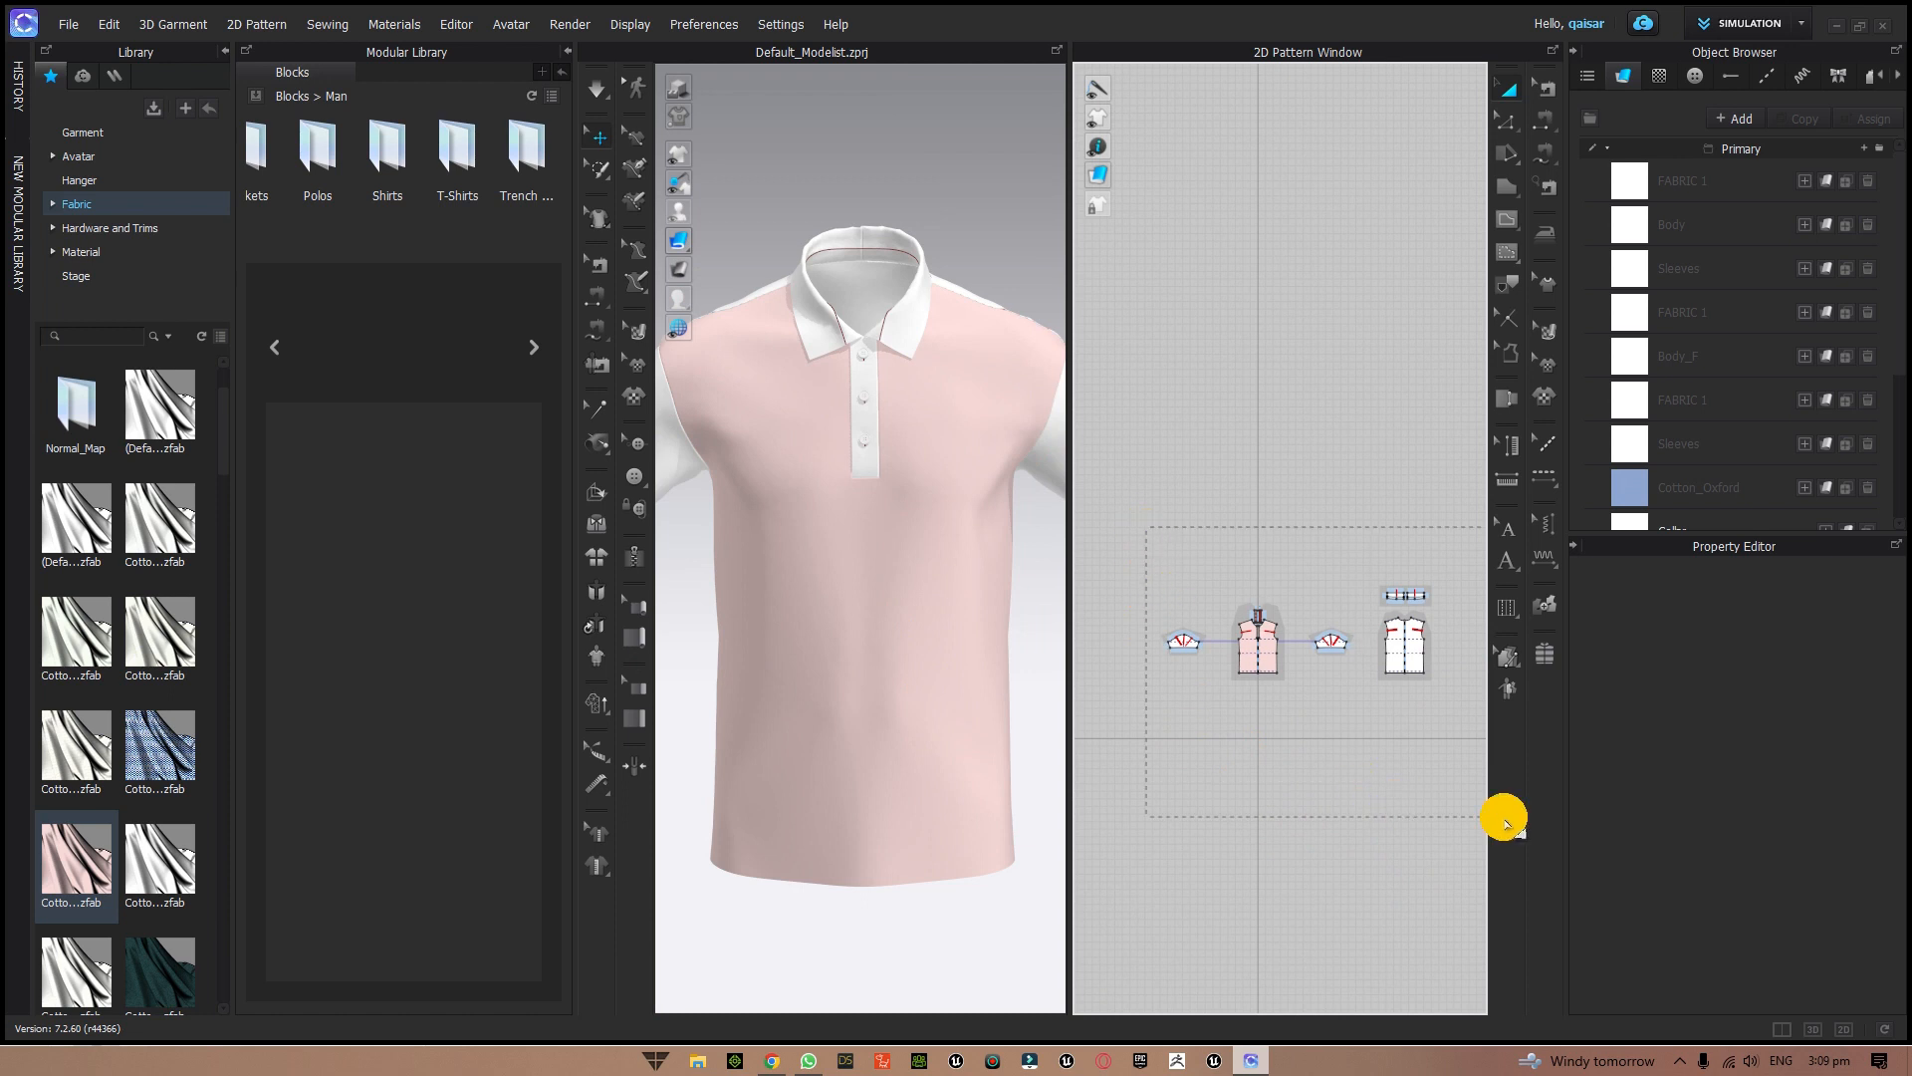
left_click_drag(1473, 816, 1471, 814)
key("Delete")
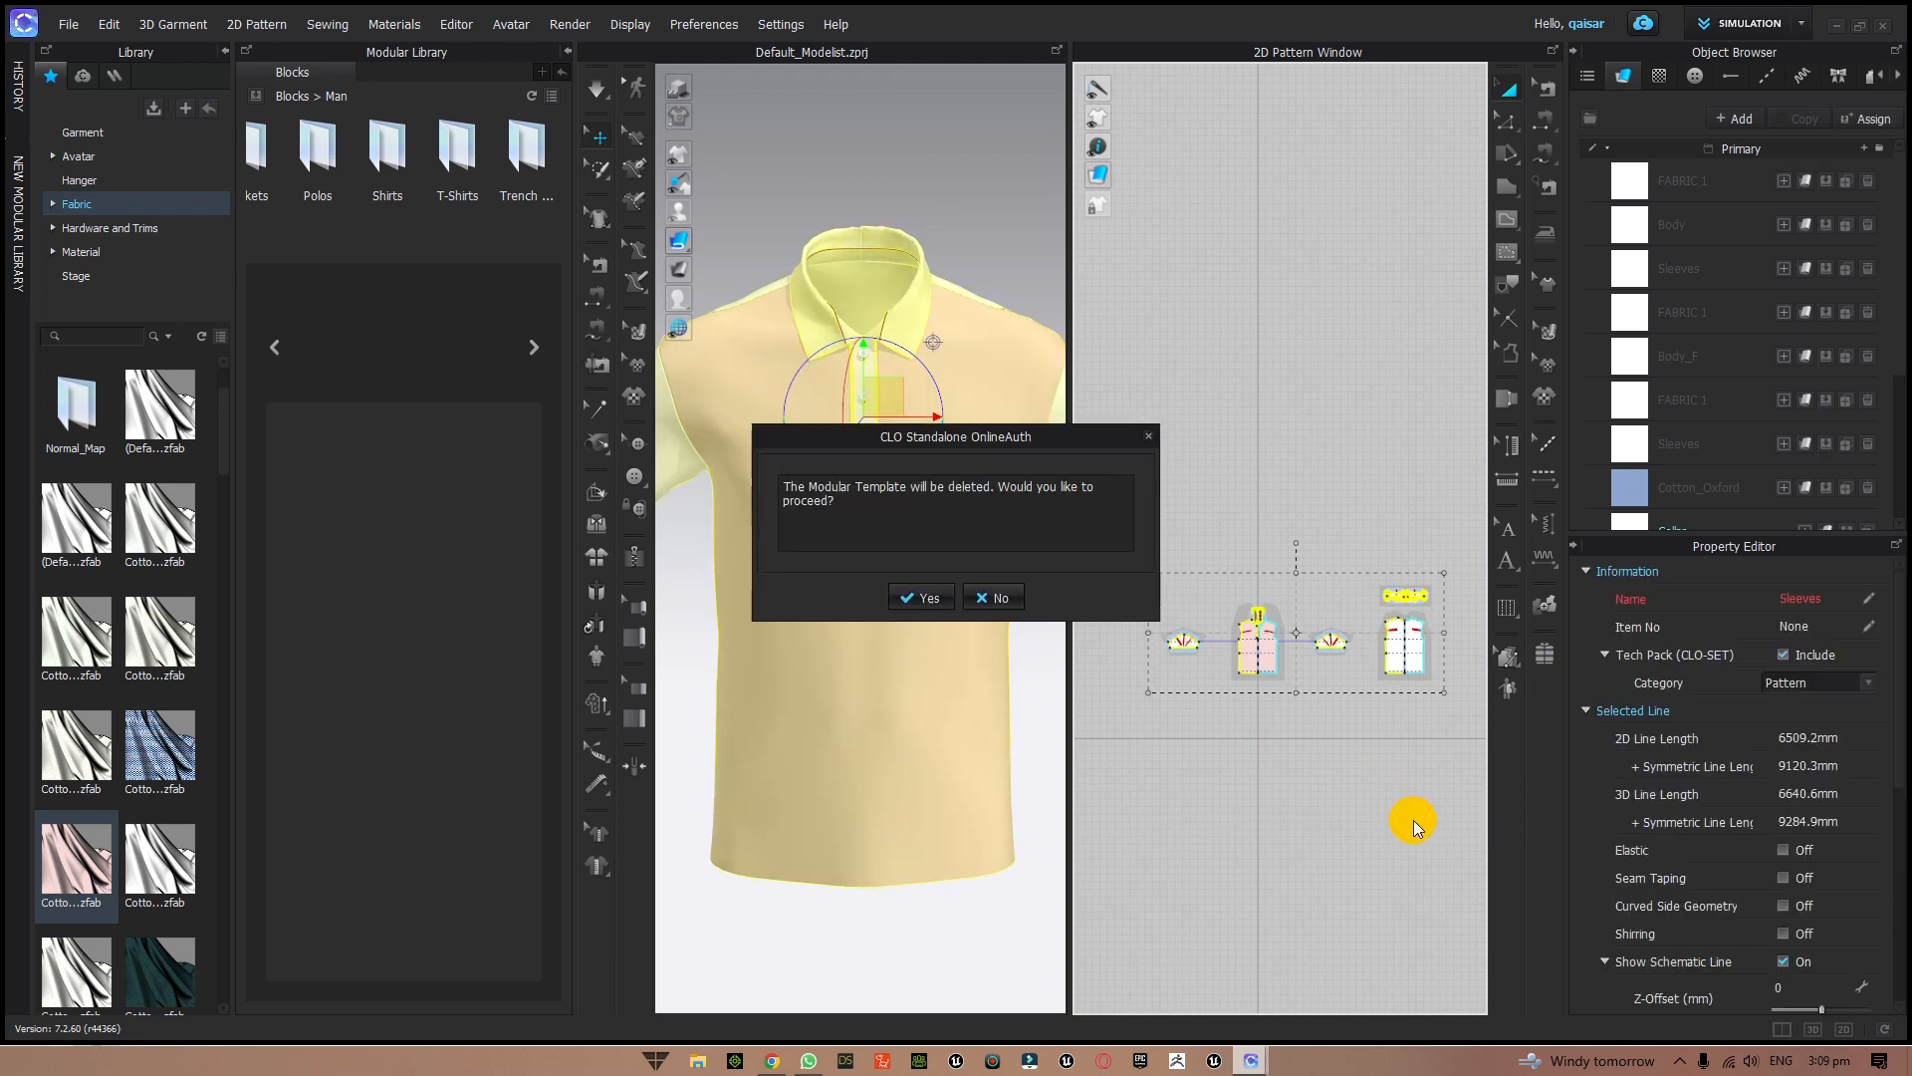
left_click(934, 600)
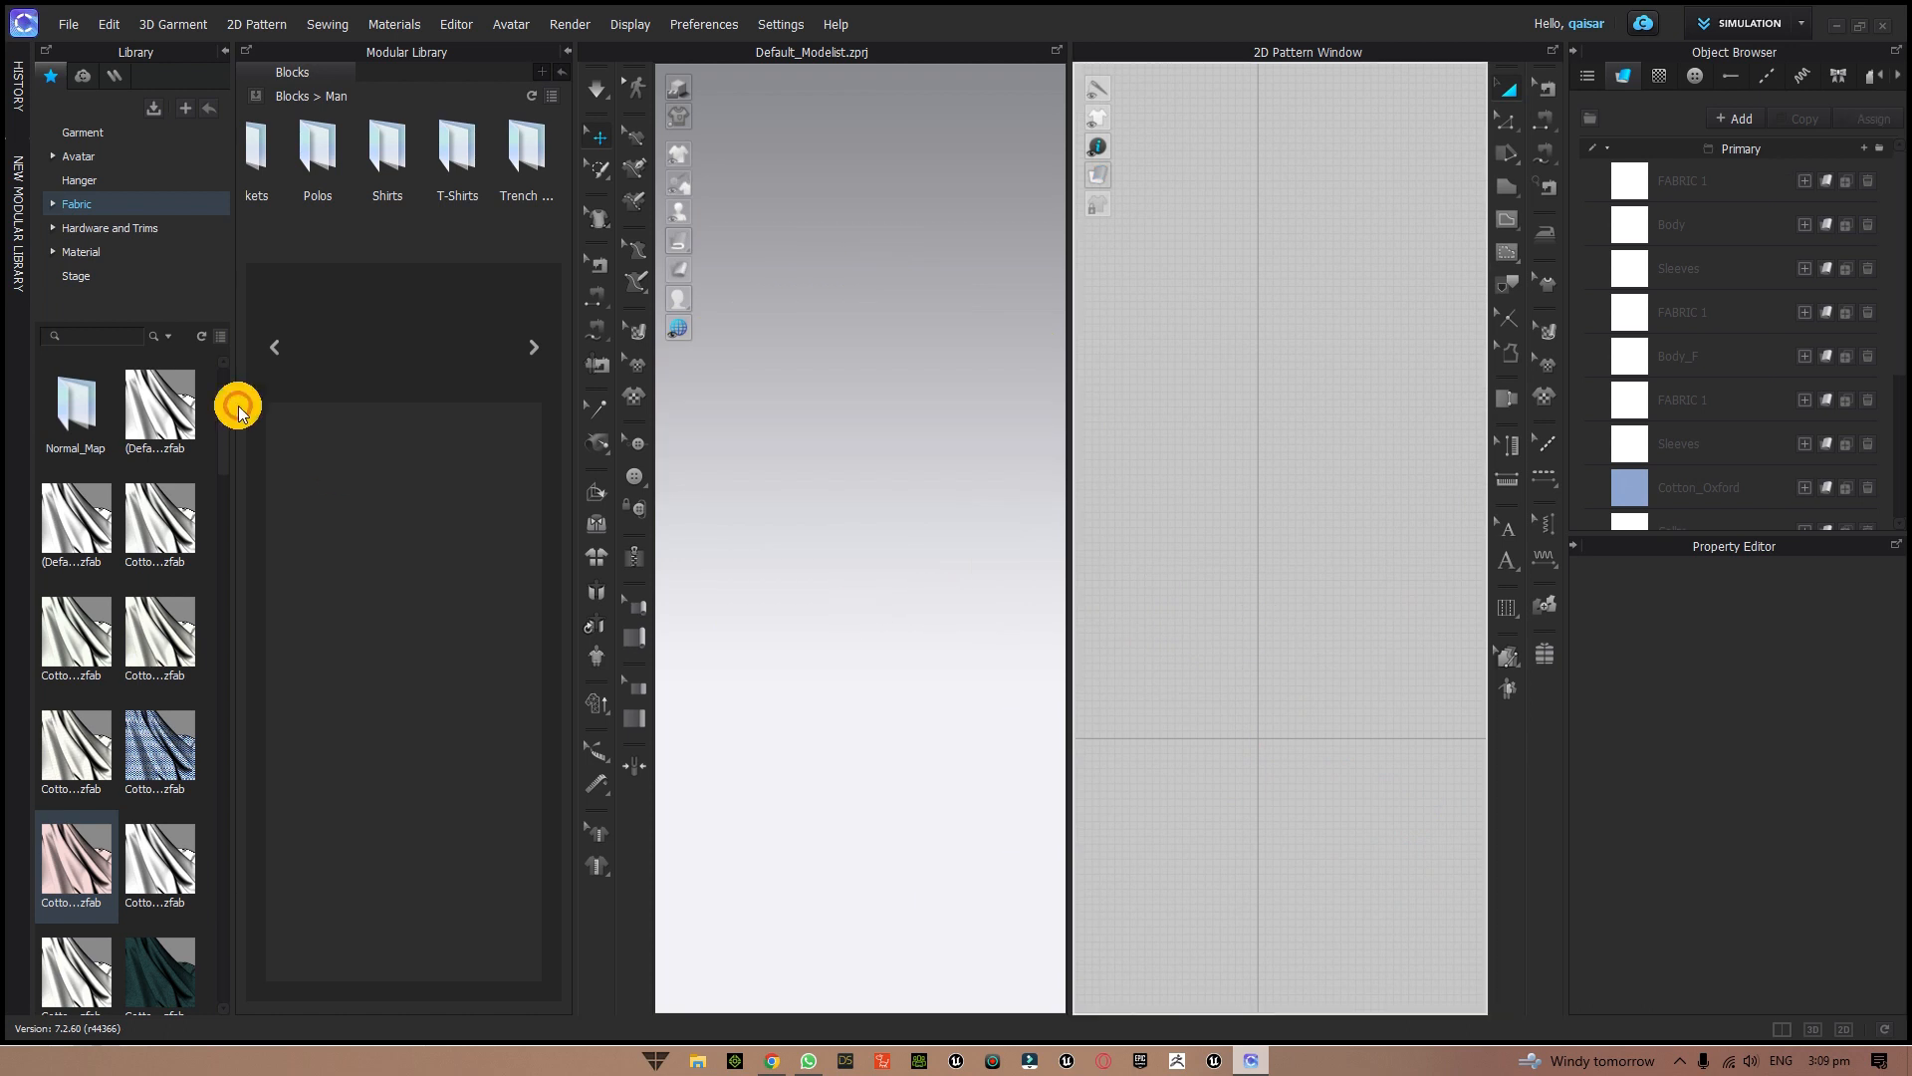
- Build a T-shirt in the Dropped style from the men's T-Shirts blocks with the round-neck body and long sleeve block
double_click(458, 186)
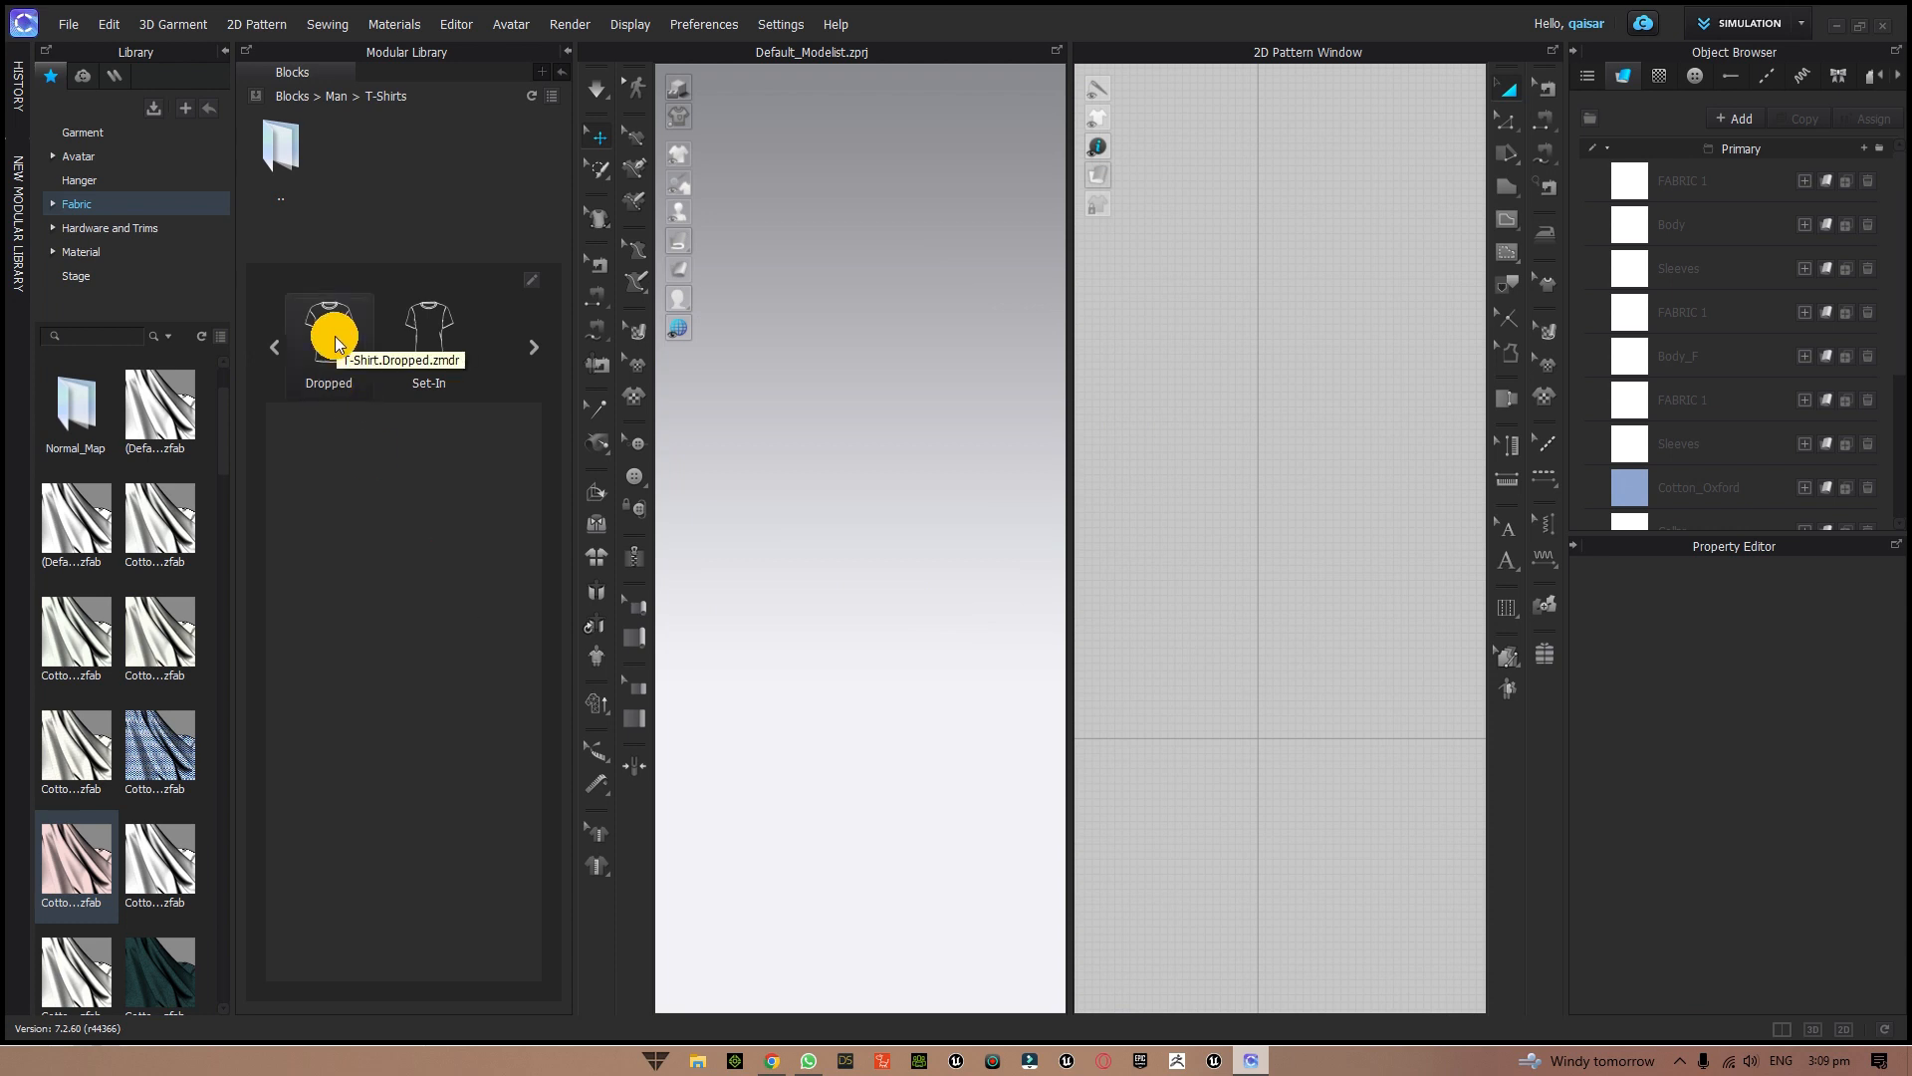
left_click_drag(335, 339, 922, 810)
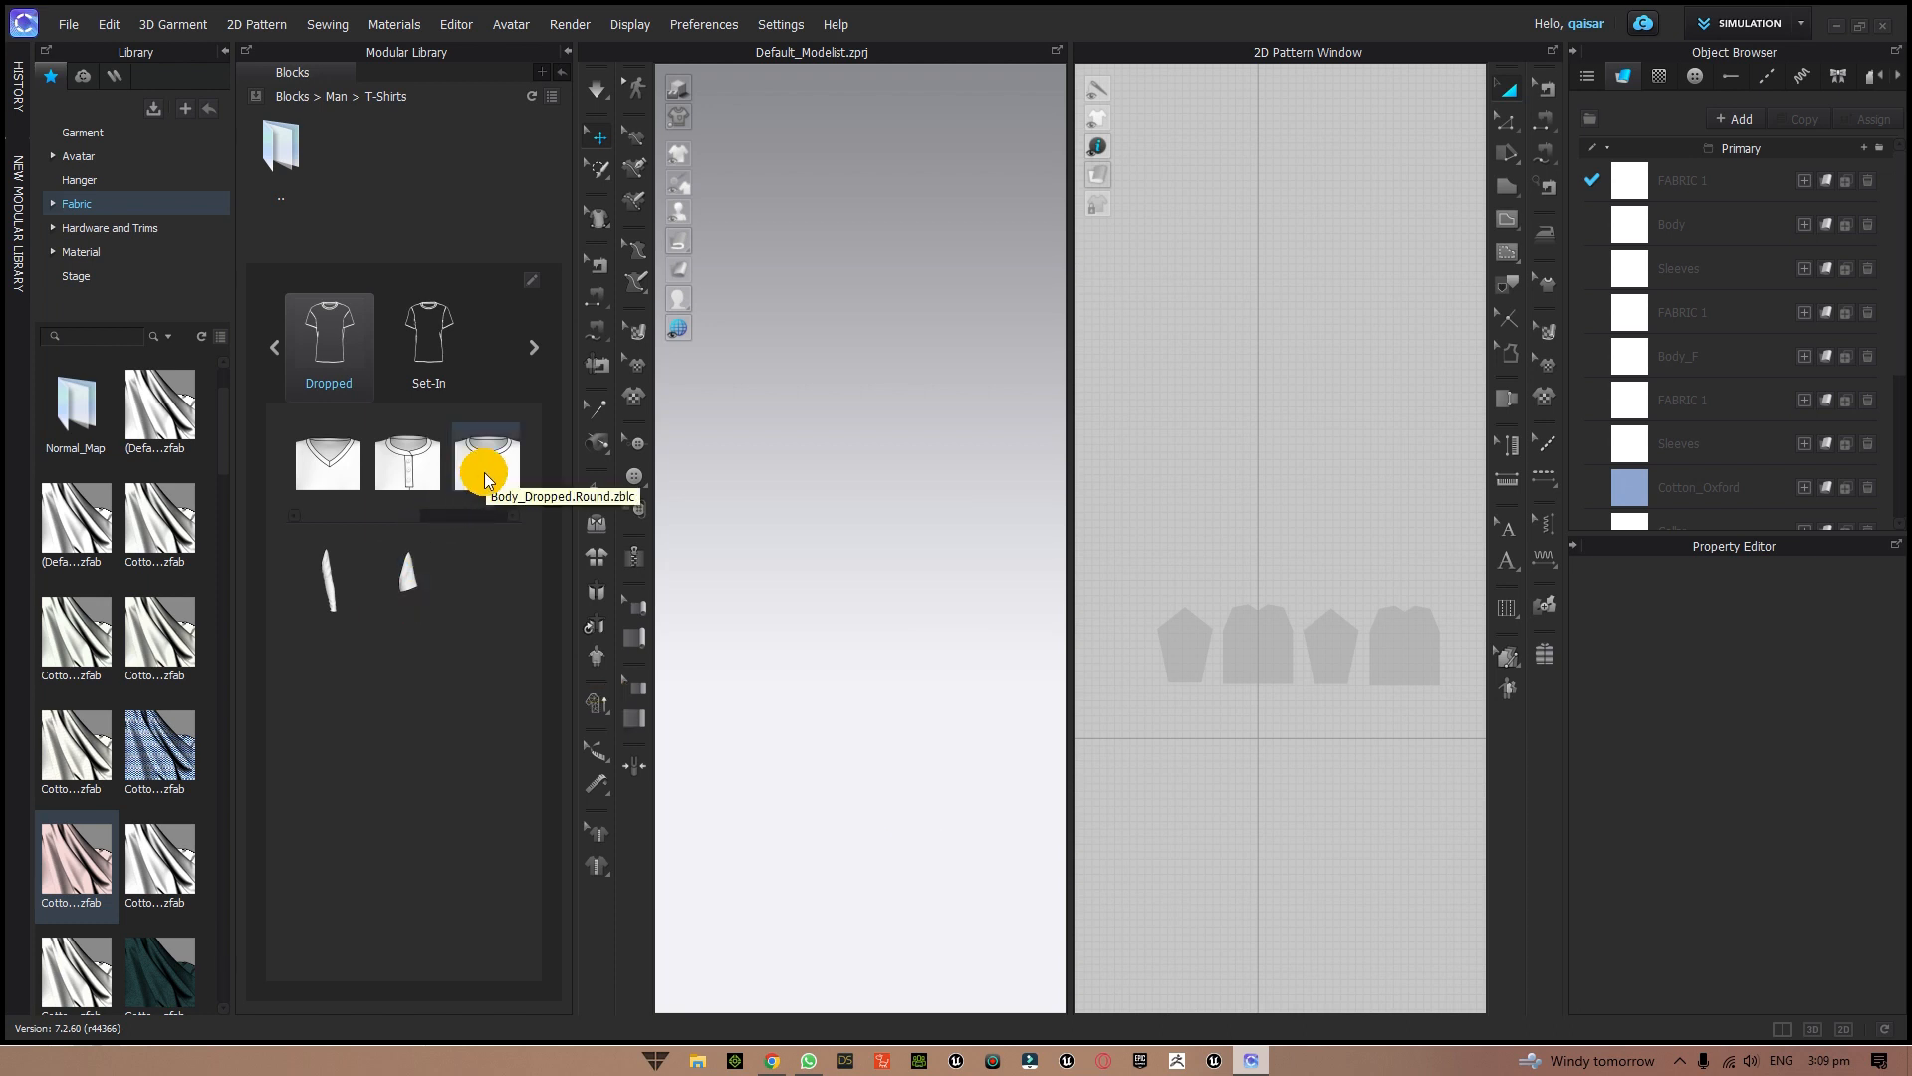
left_click(484, 472)
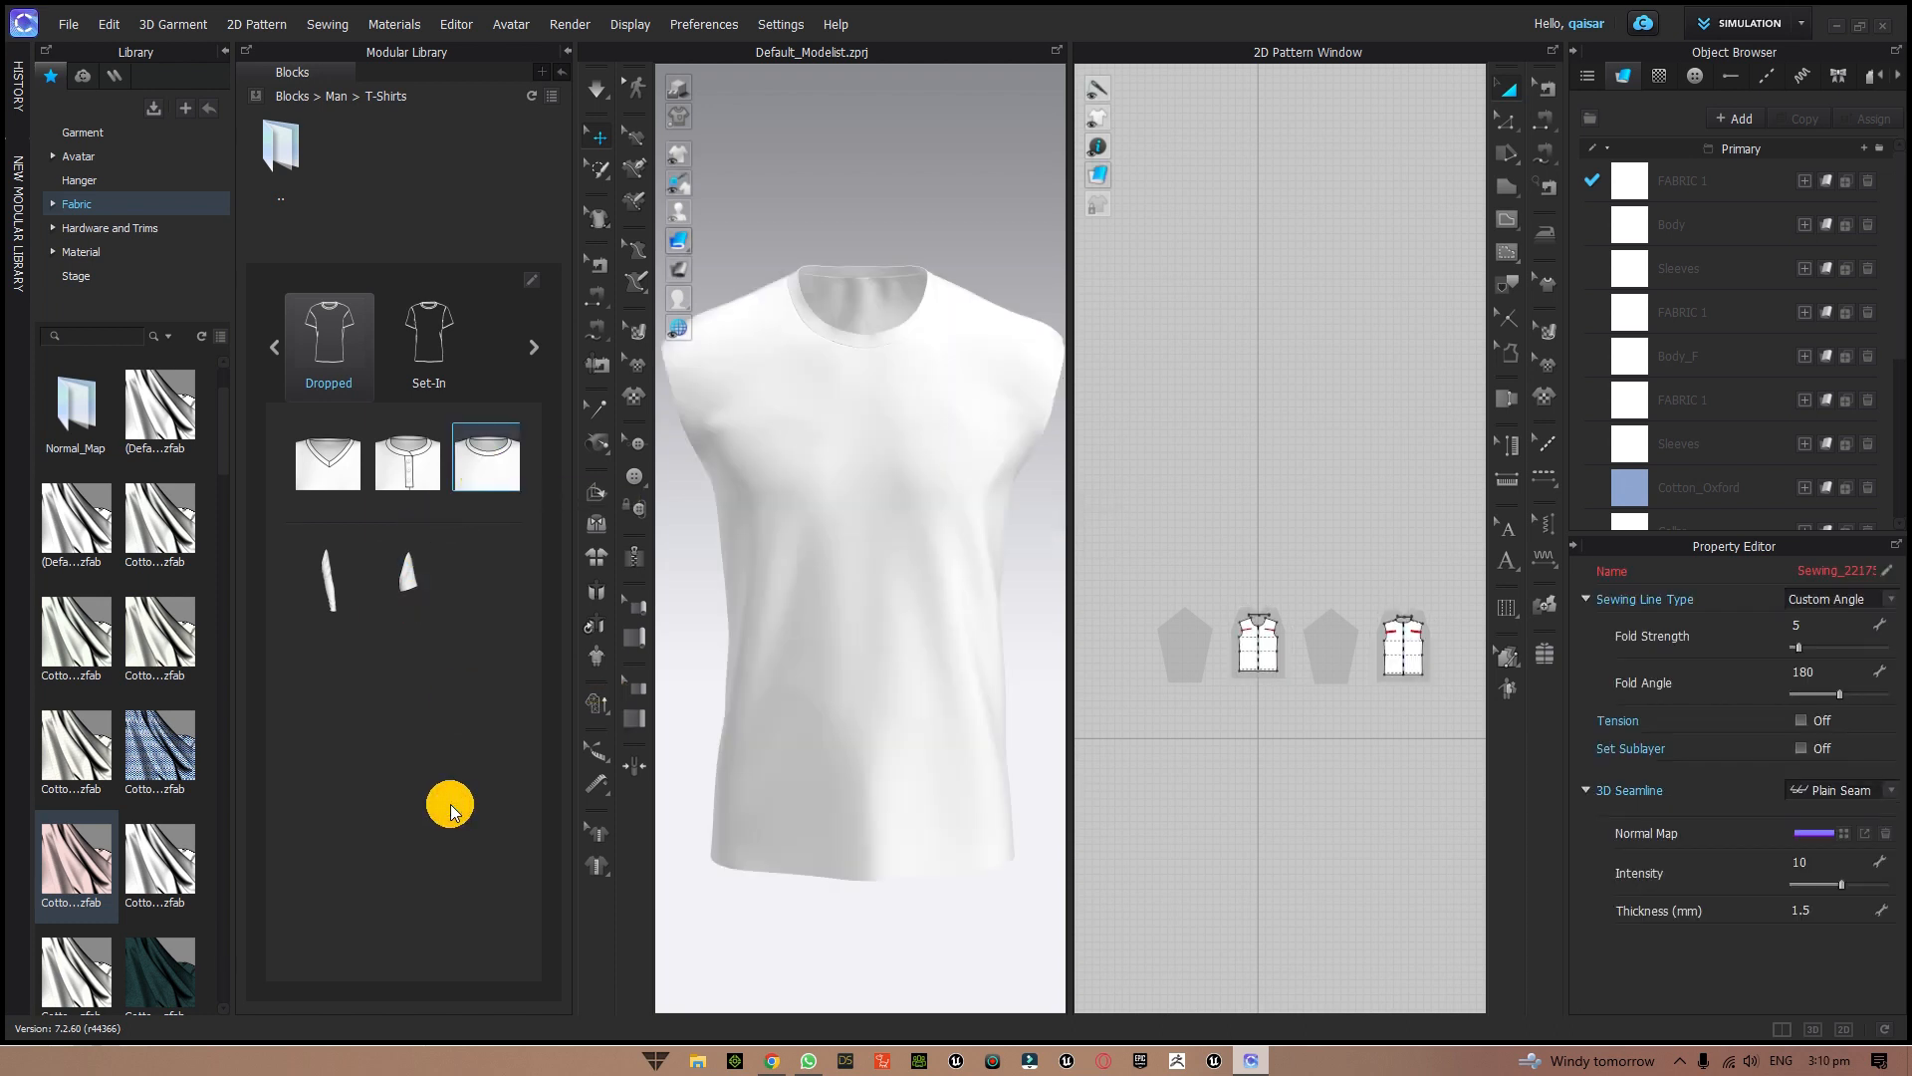
left_click(334, 581)
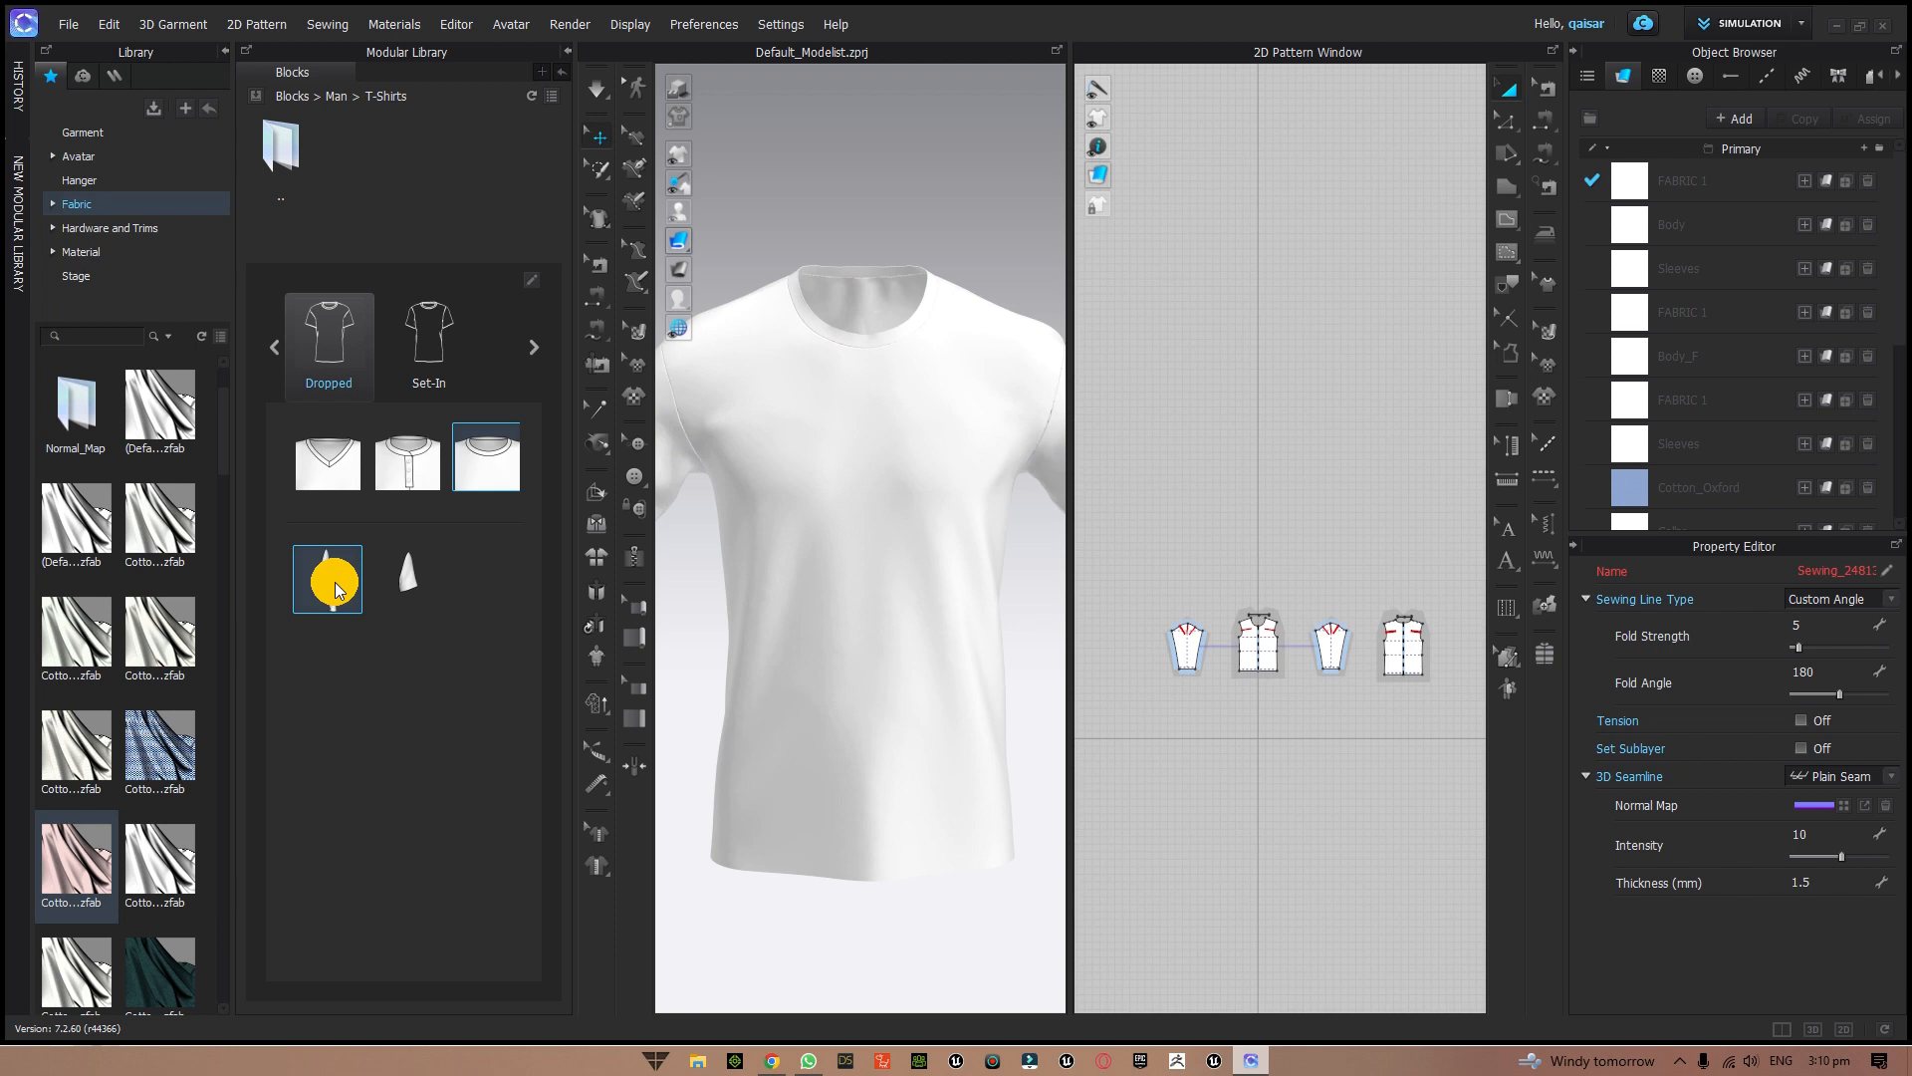
- Collapse the Modular Library and load the male avatar MV2_Luka from the Male_V2 folder
left_click(566, 52)
scroll(795, 622, "down", 1)
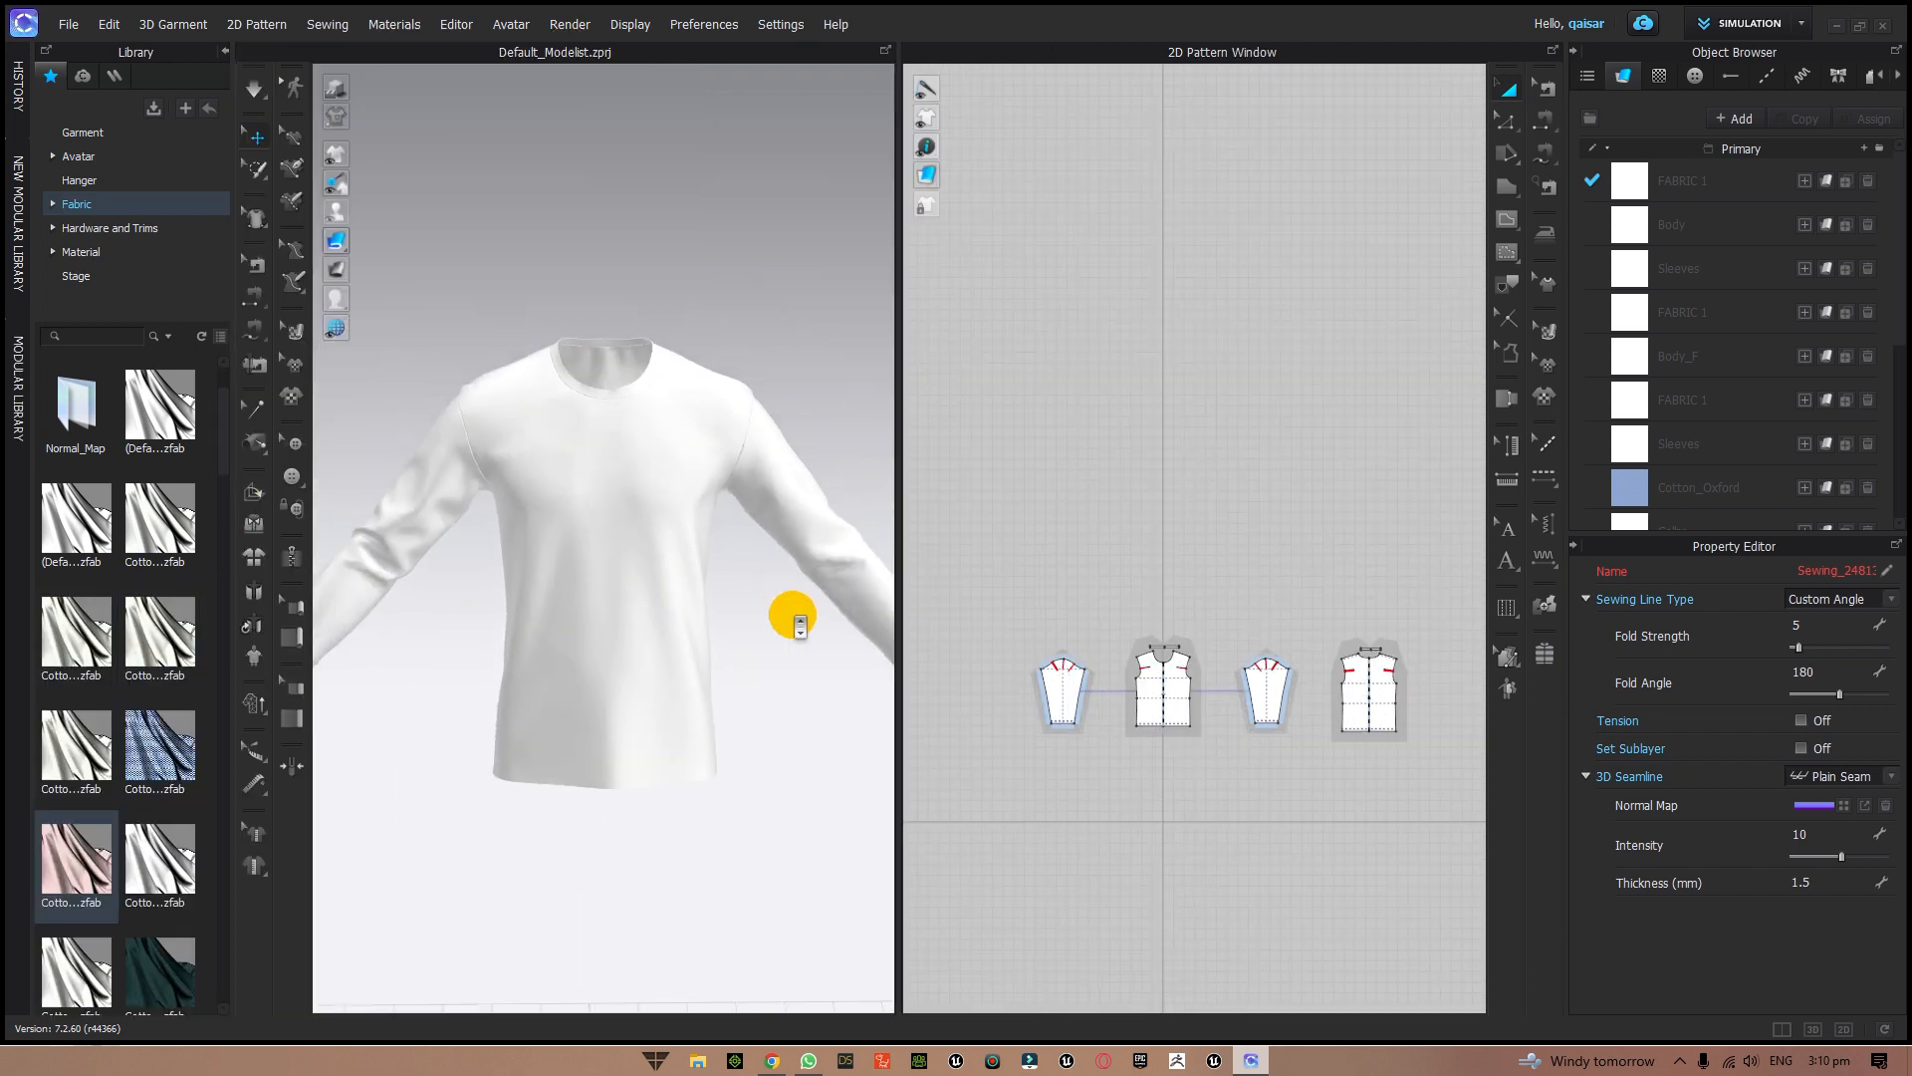
scroll(795, 622, "up", 5)
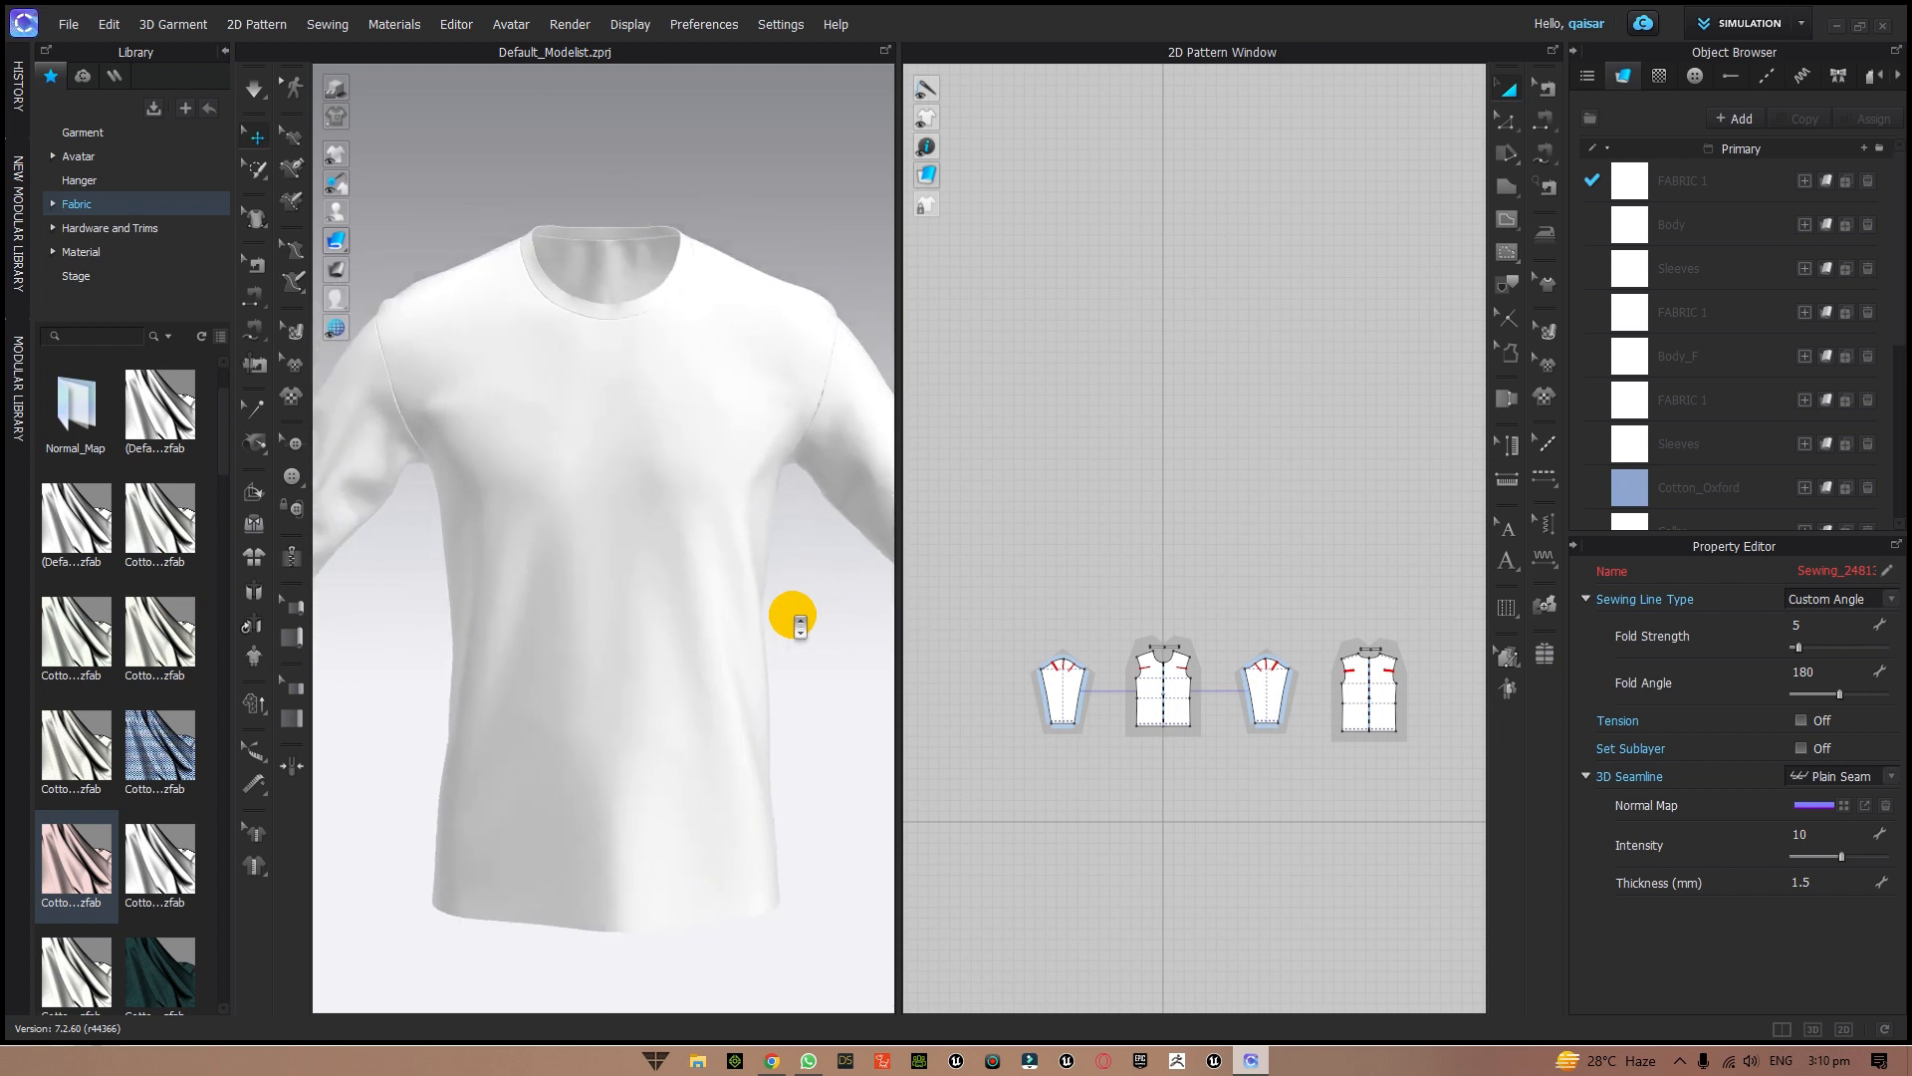
scroll(794, 623, "down", 2)
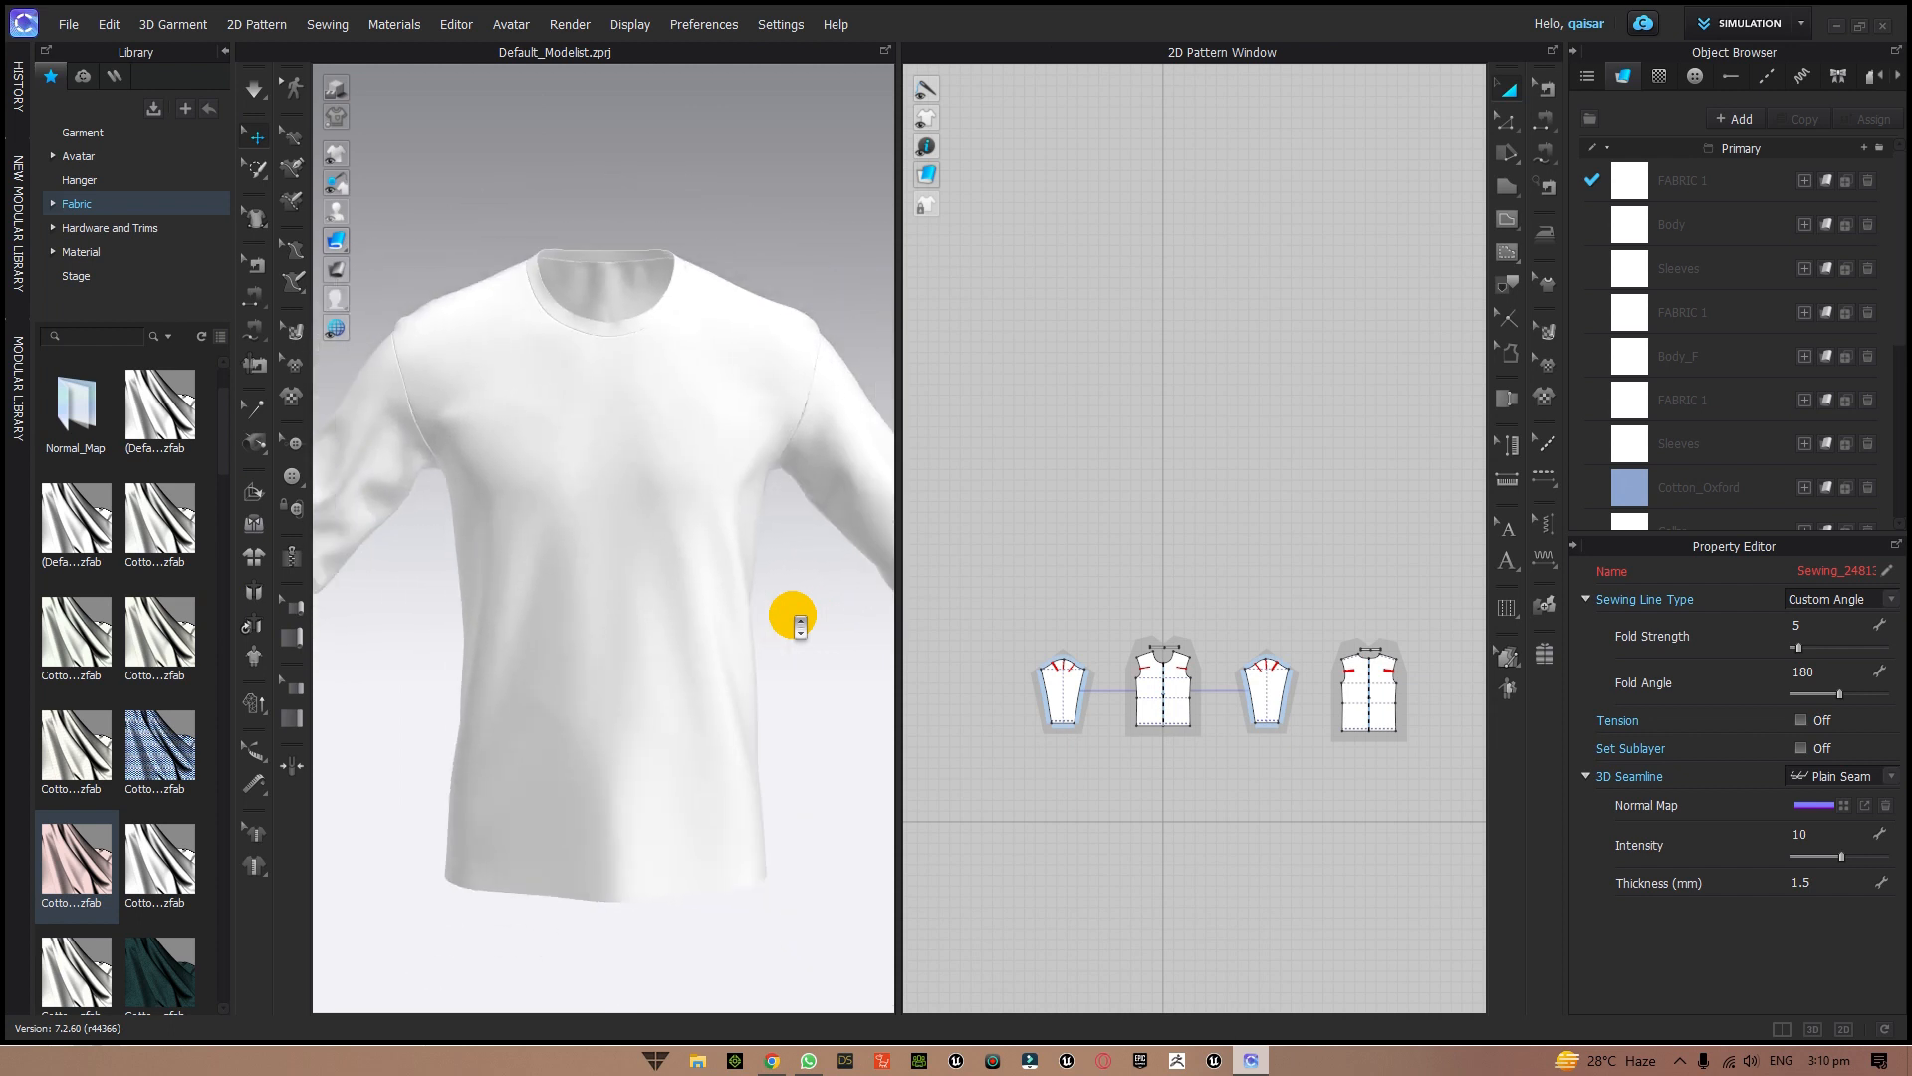
left_click(88, 156)
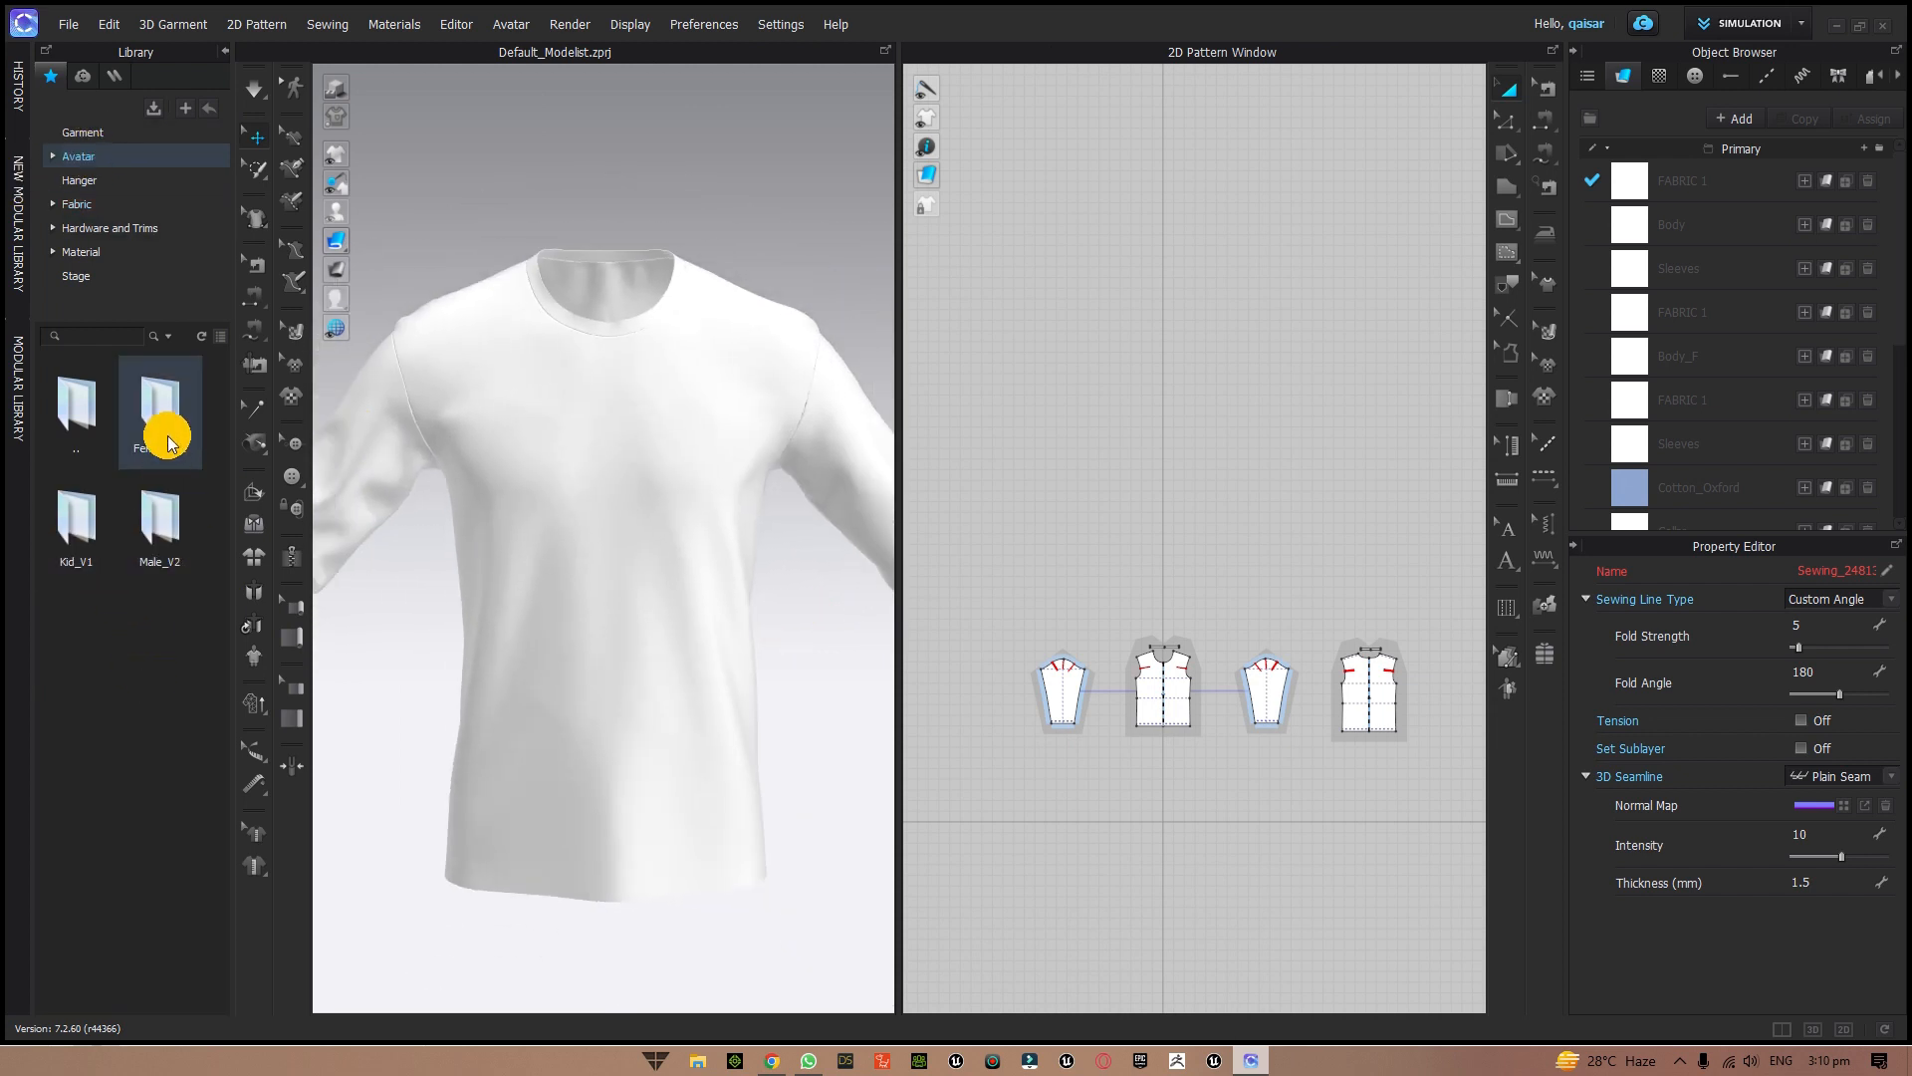
double_click(159, 535)
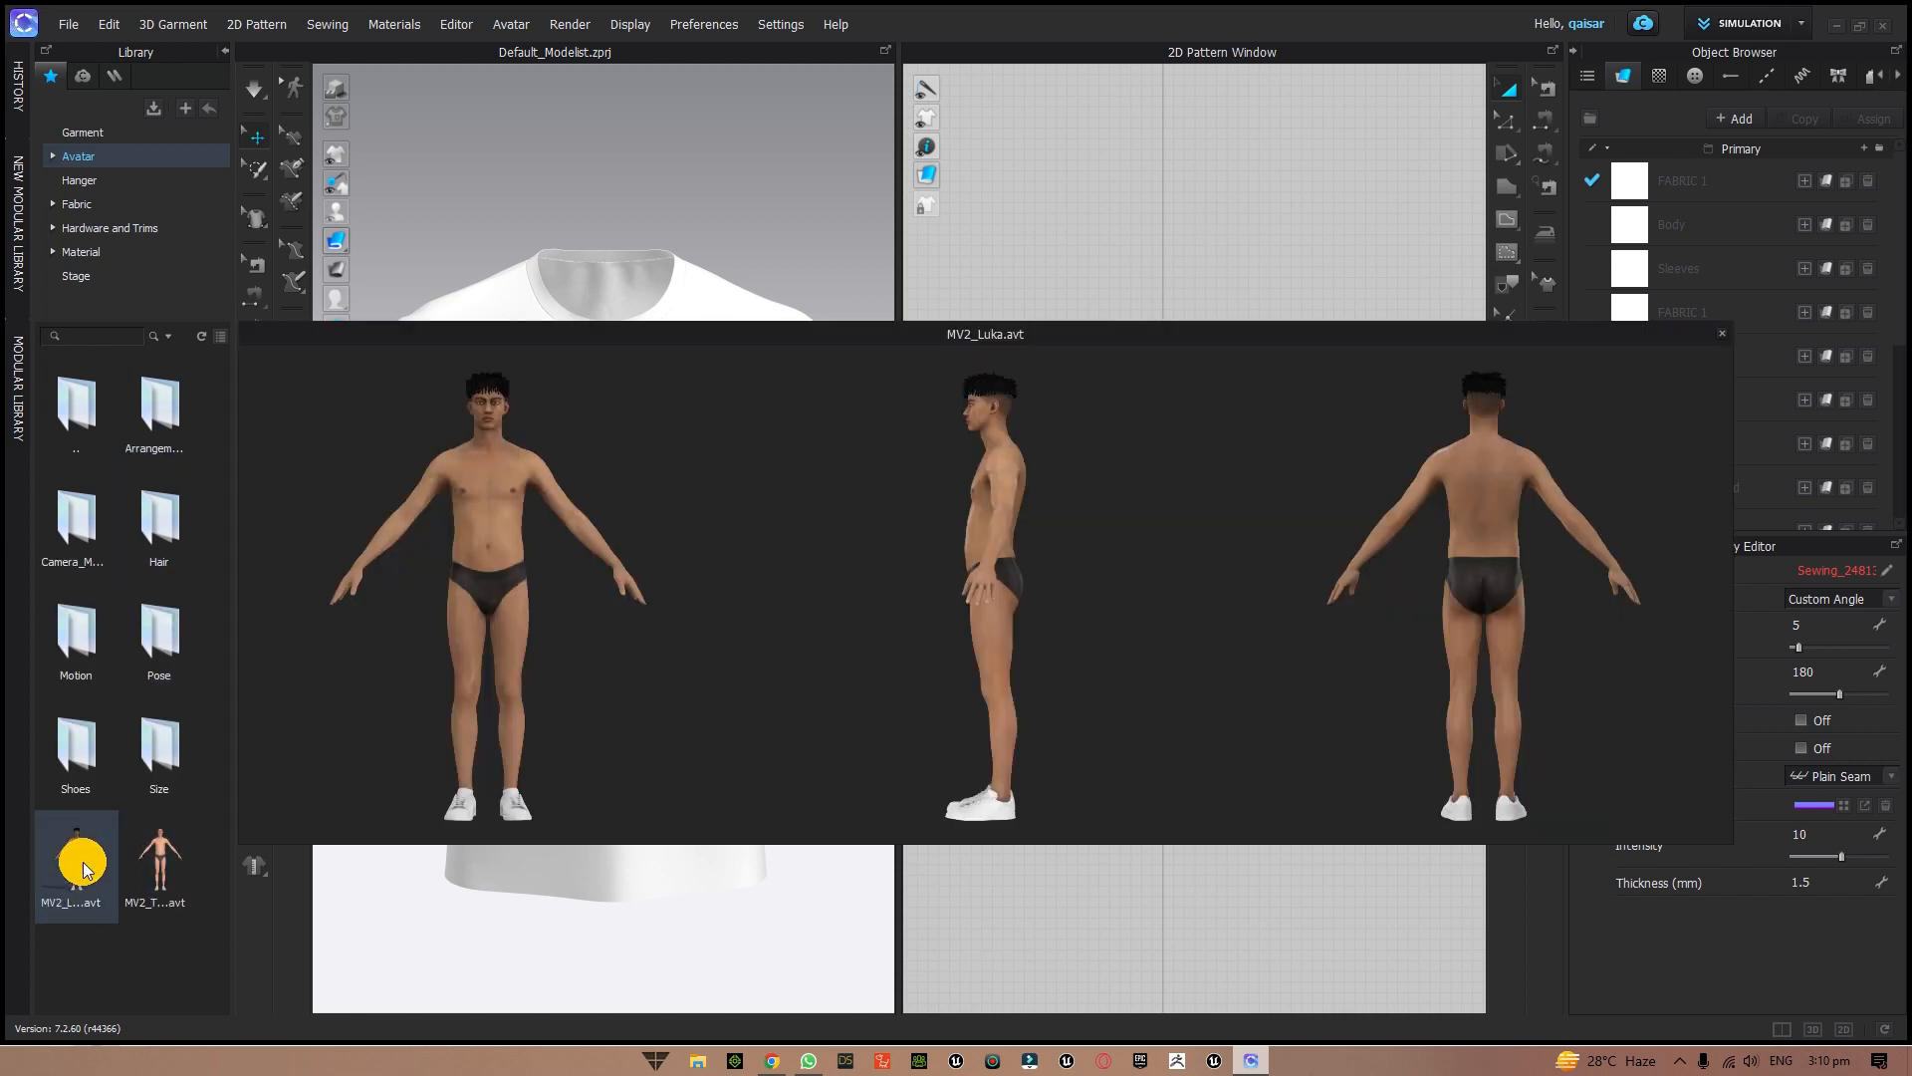
double_click(83, 864)
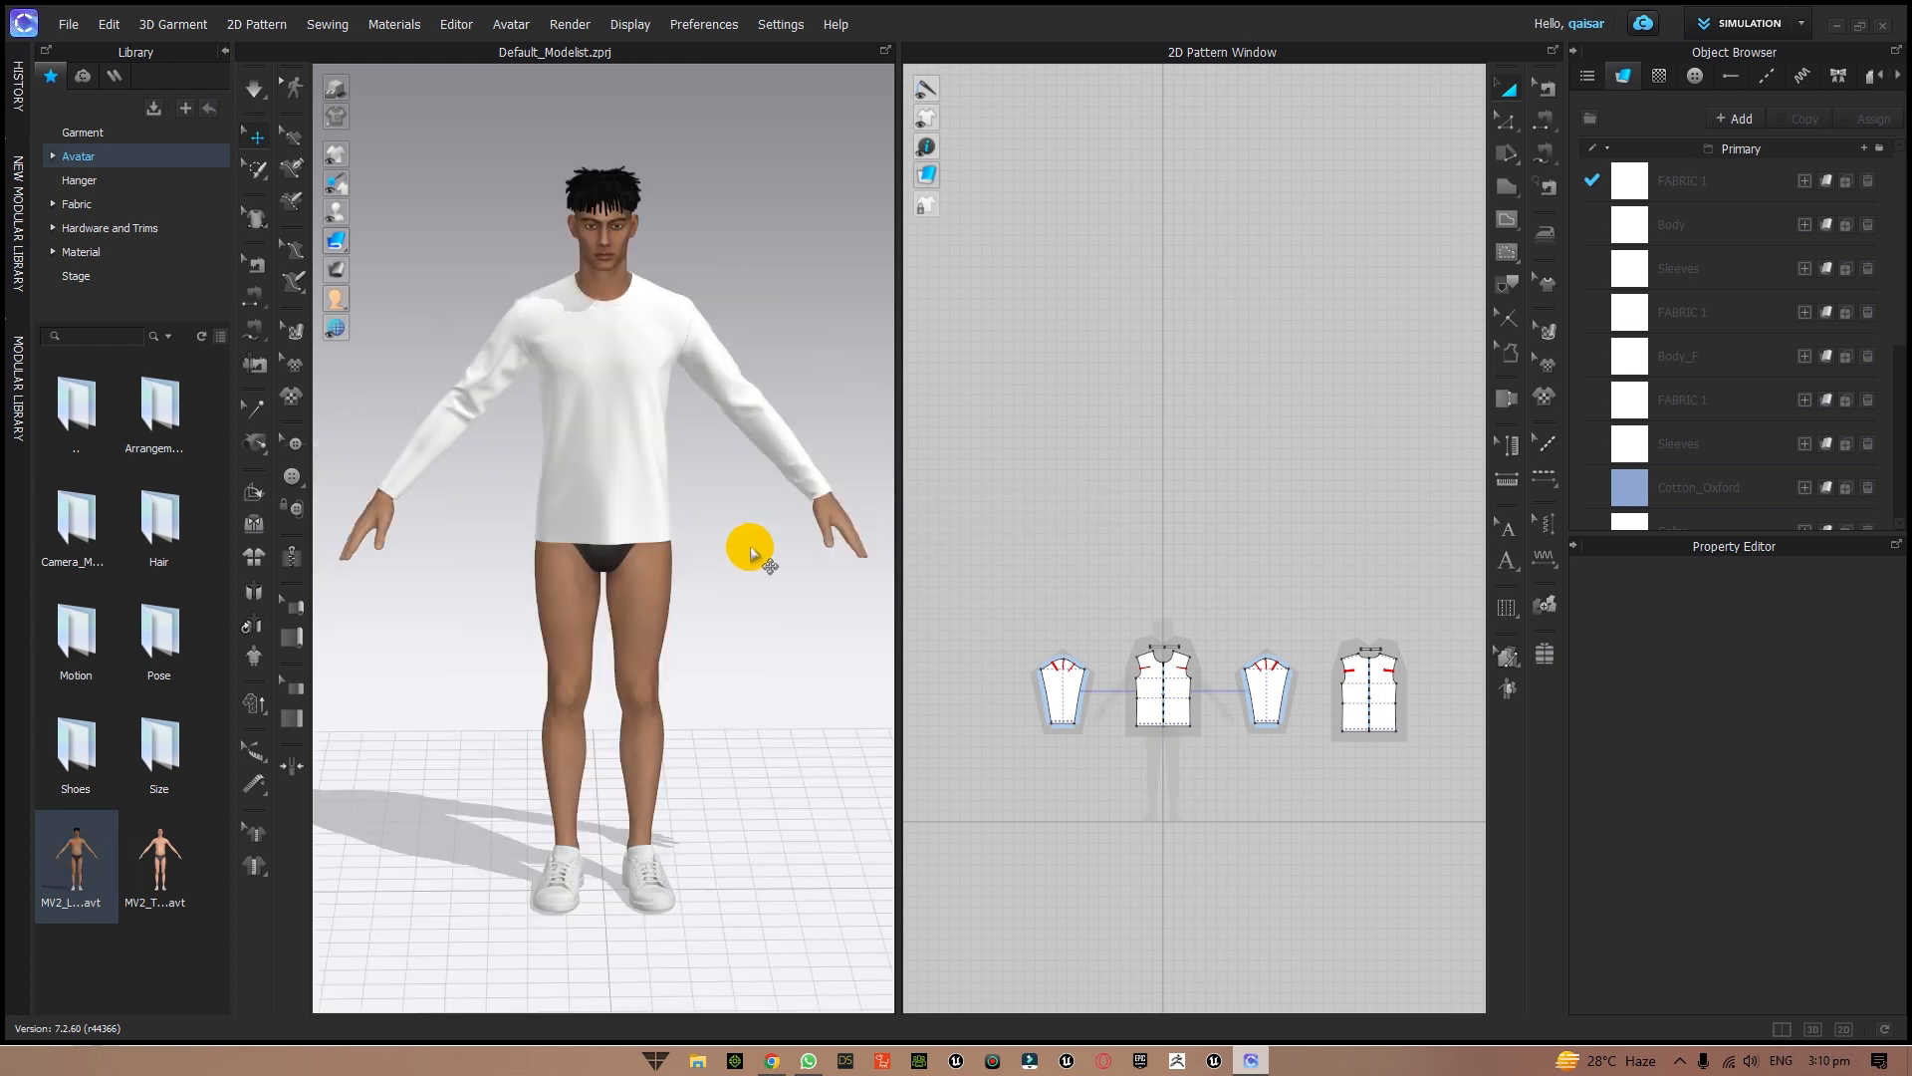
- Examine the fit of the T-shirt's neckline, shoulders and body on the avatar in 3D
scroll(749, 556, "down", 3)
middle_click_drag(768, 517, 784, 810)
scroll(784, 802, "up", 5)
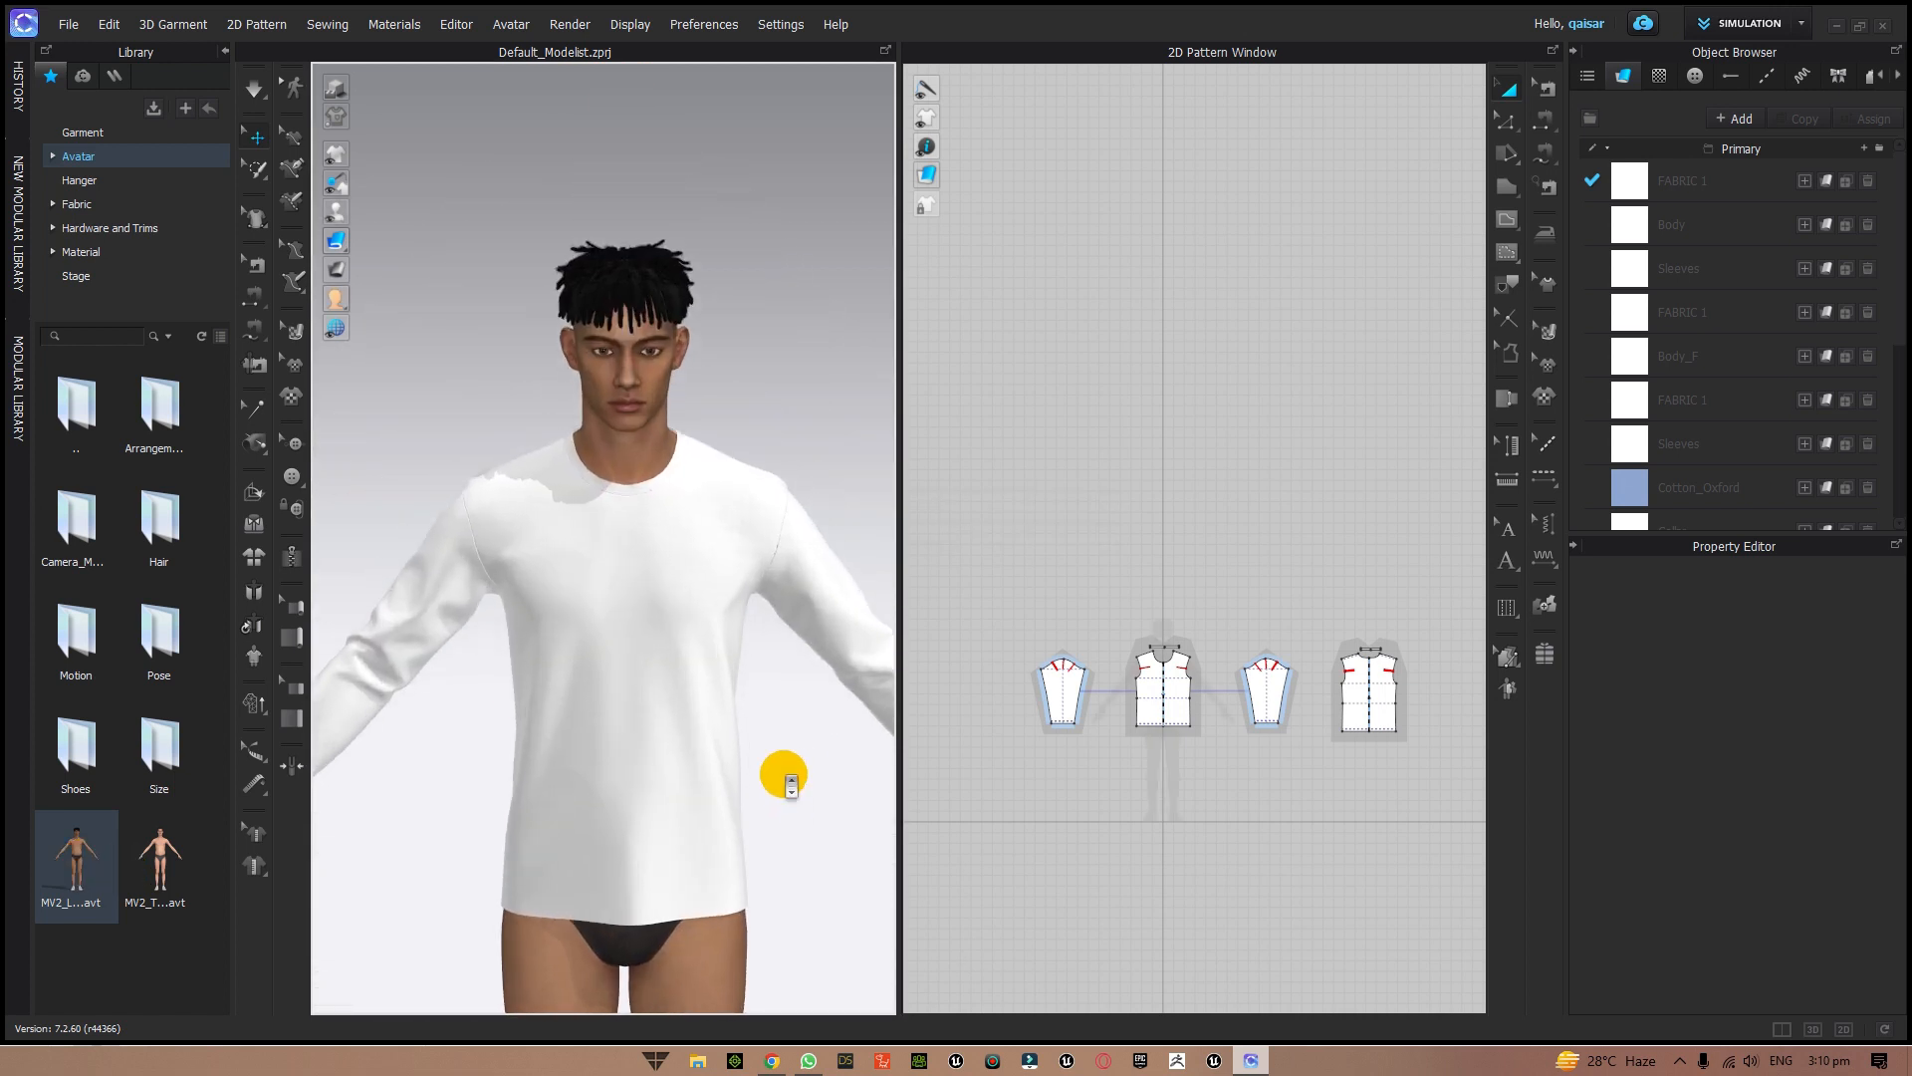
scroll(801, 743, "up", 2)
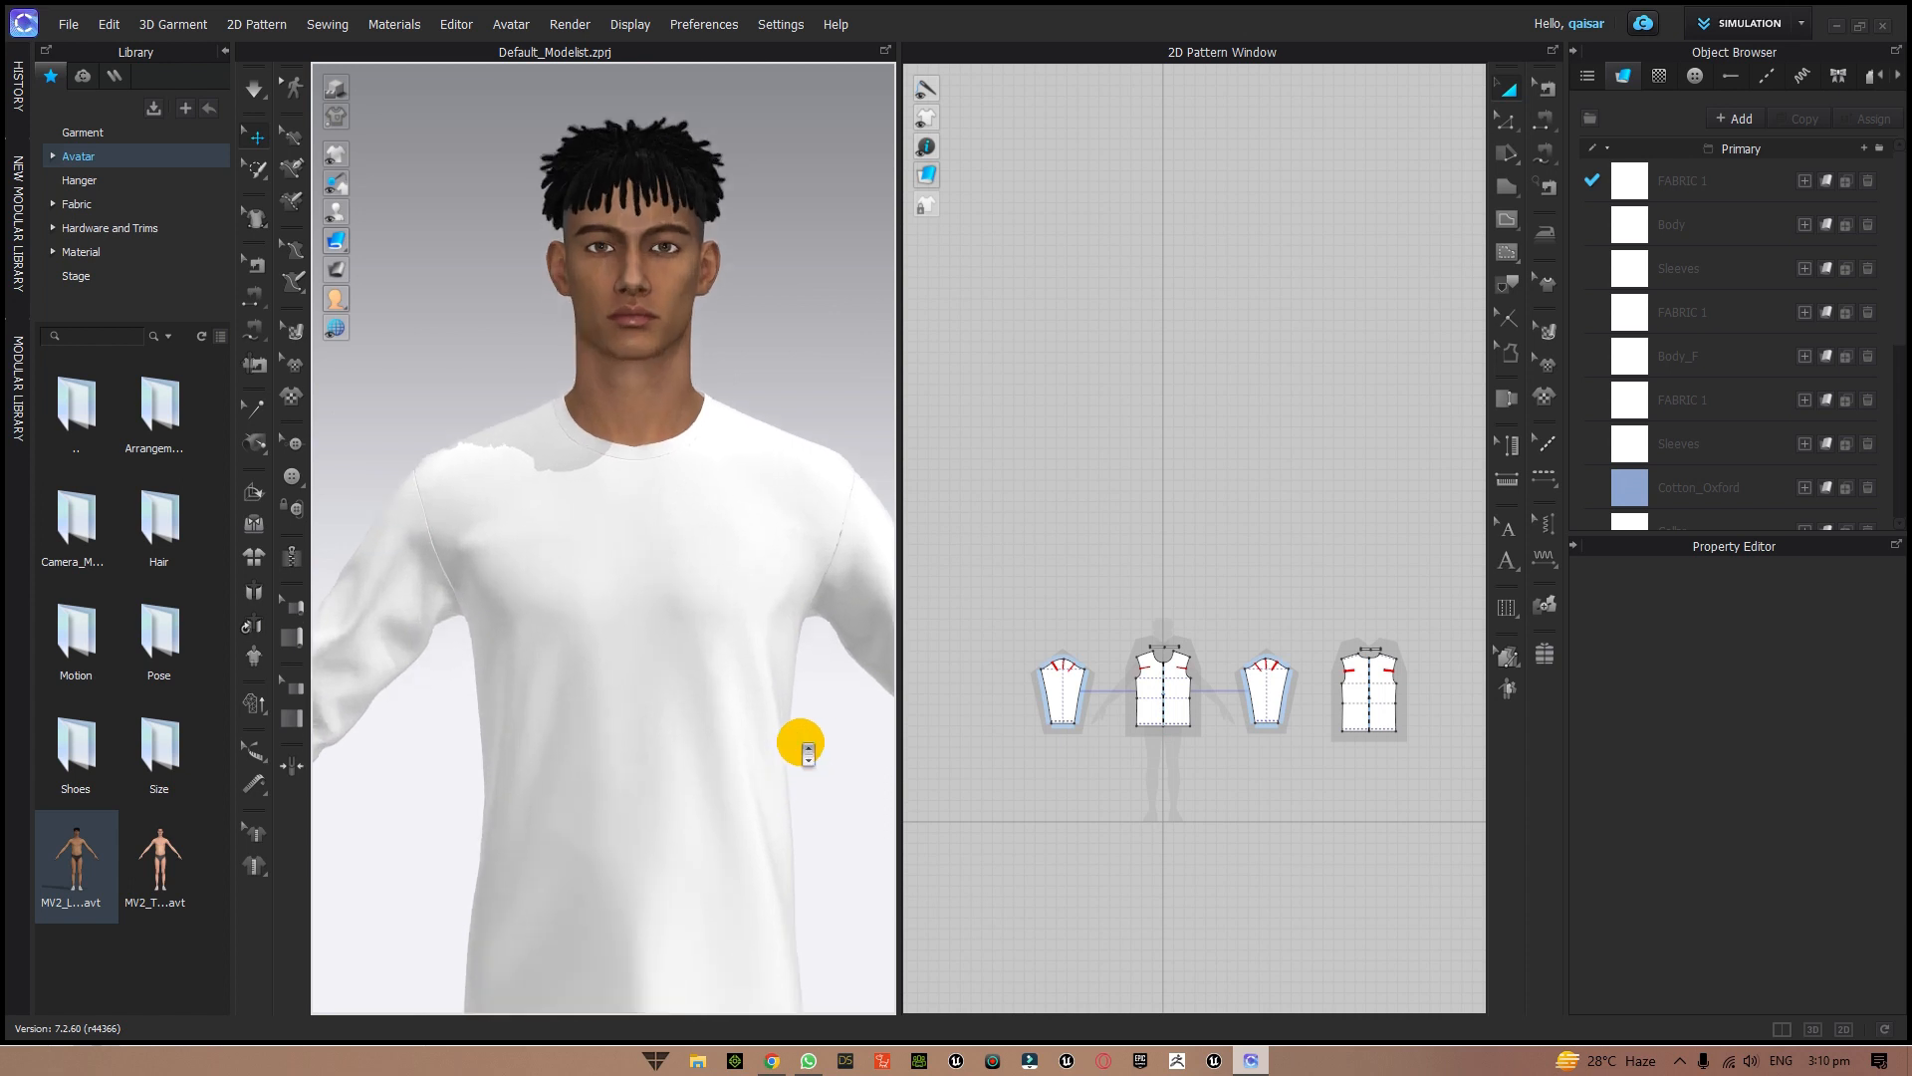
middle_click_drag(802, 747, 814, 670)
right_click_drag(805, 665, 801, 685)
scroll(804, 685, "up", 2)
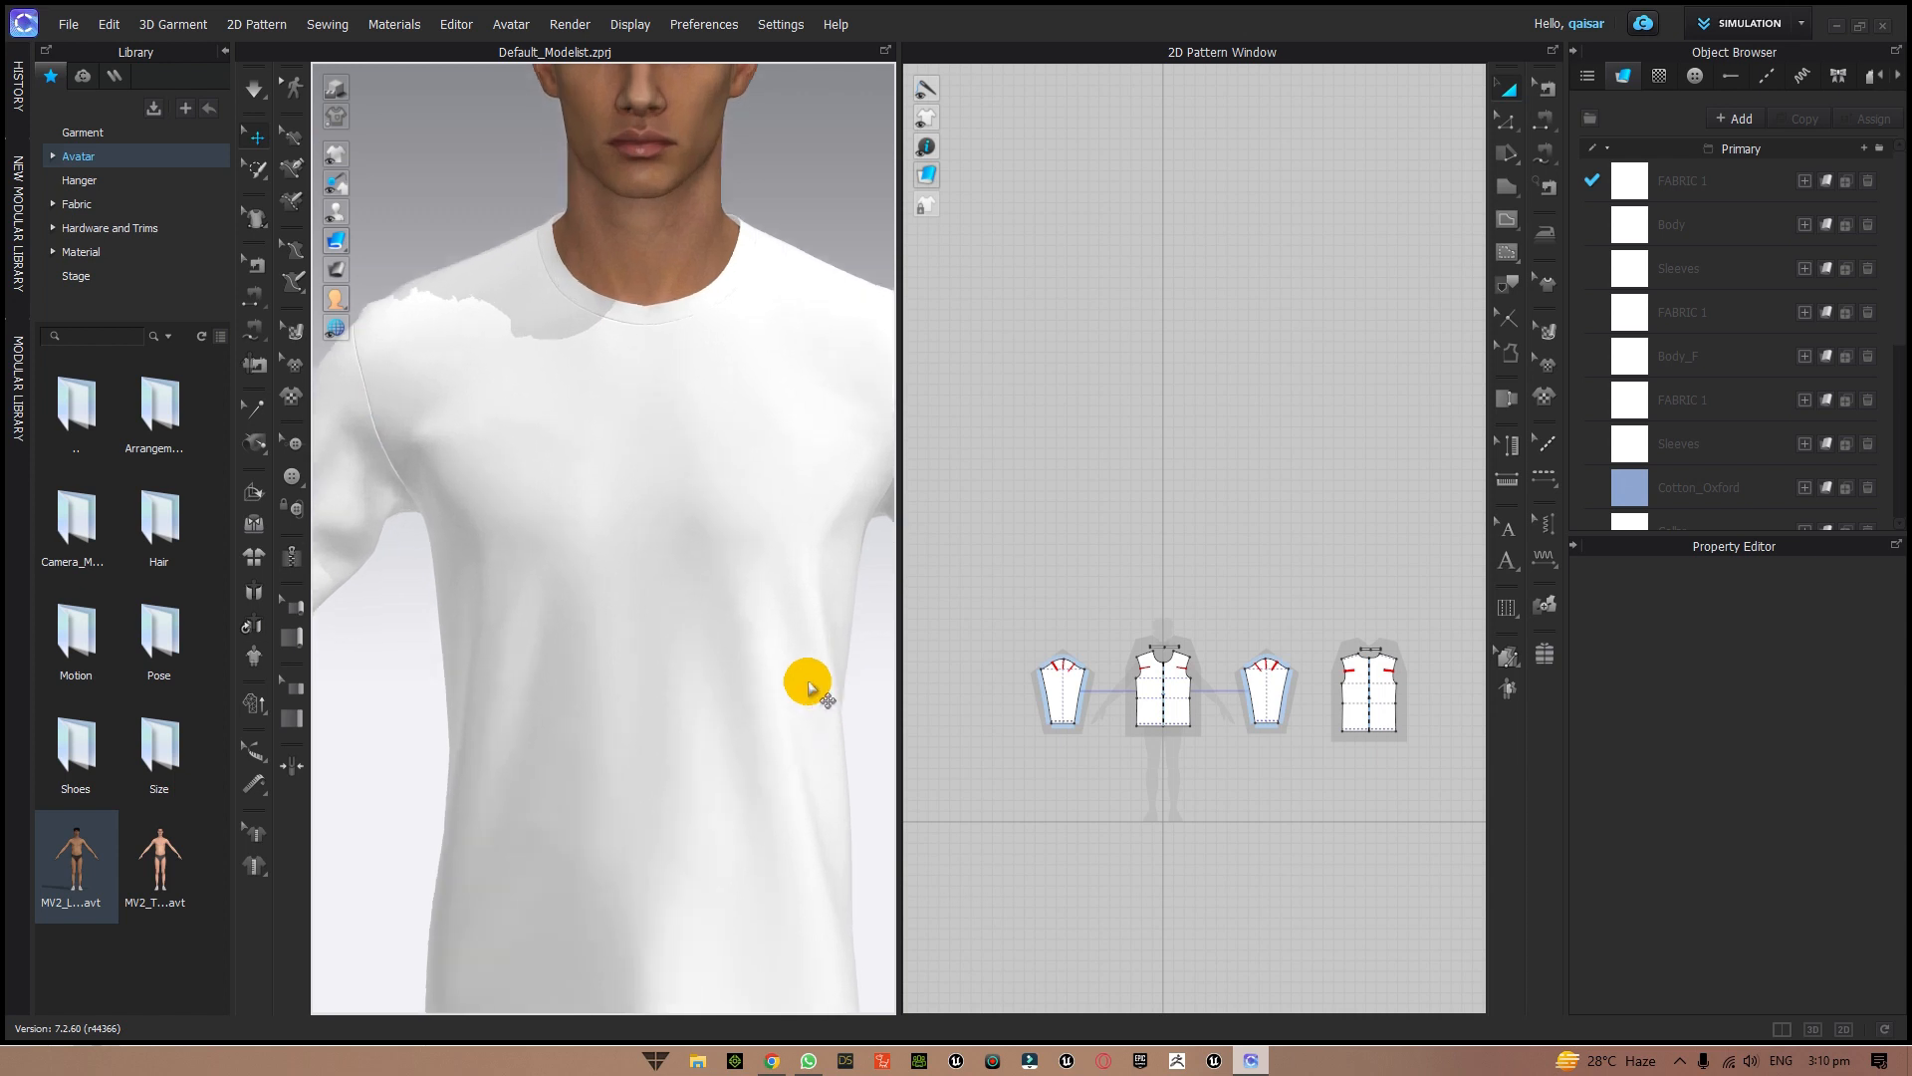
middle_click_drag(849, 666, 823, 679)
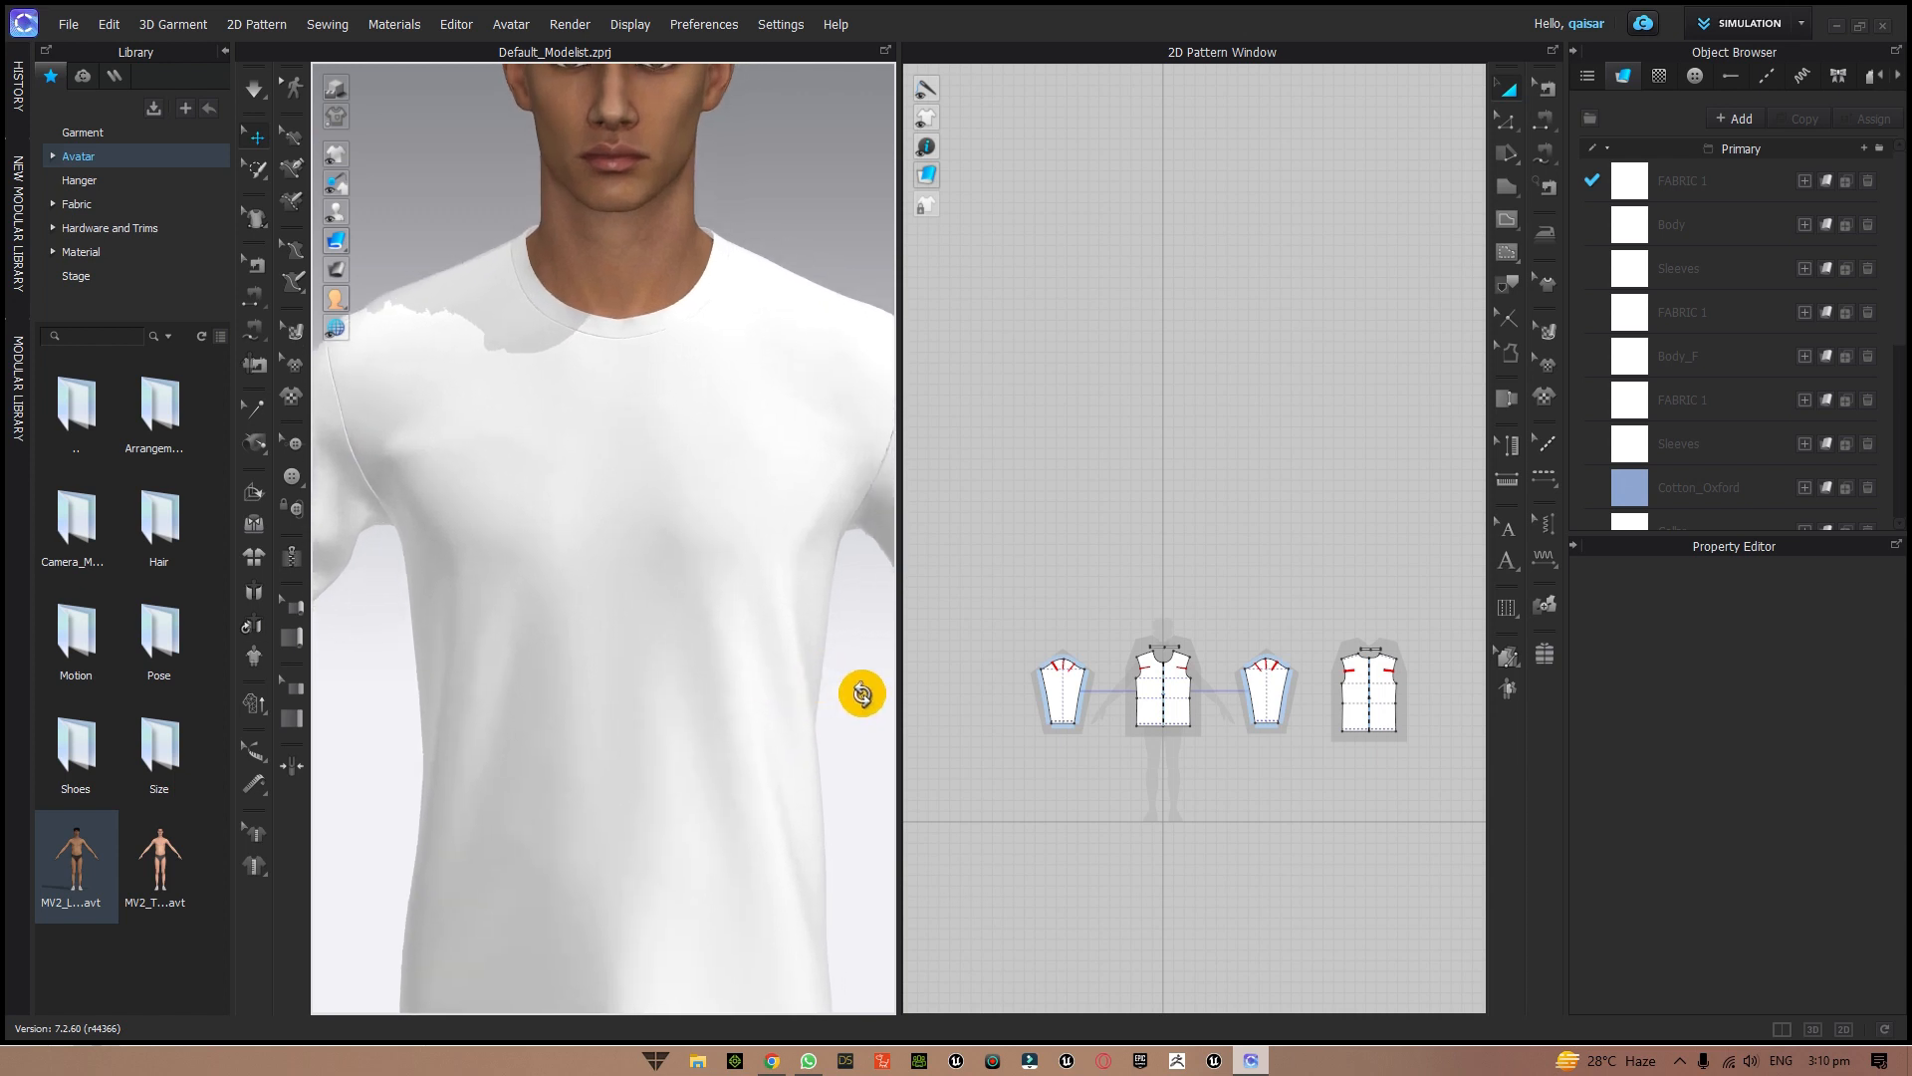
right_click_drag(861, 694, 866, 690)
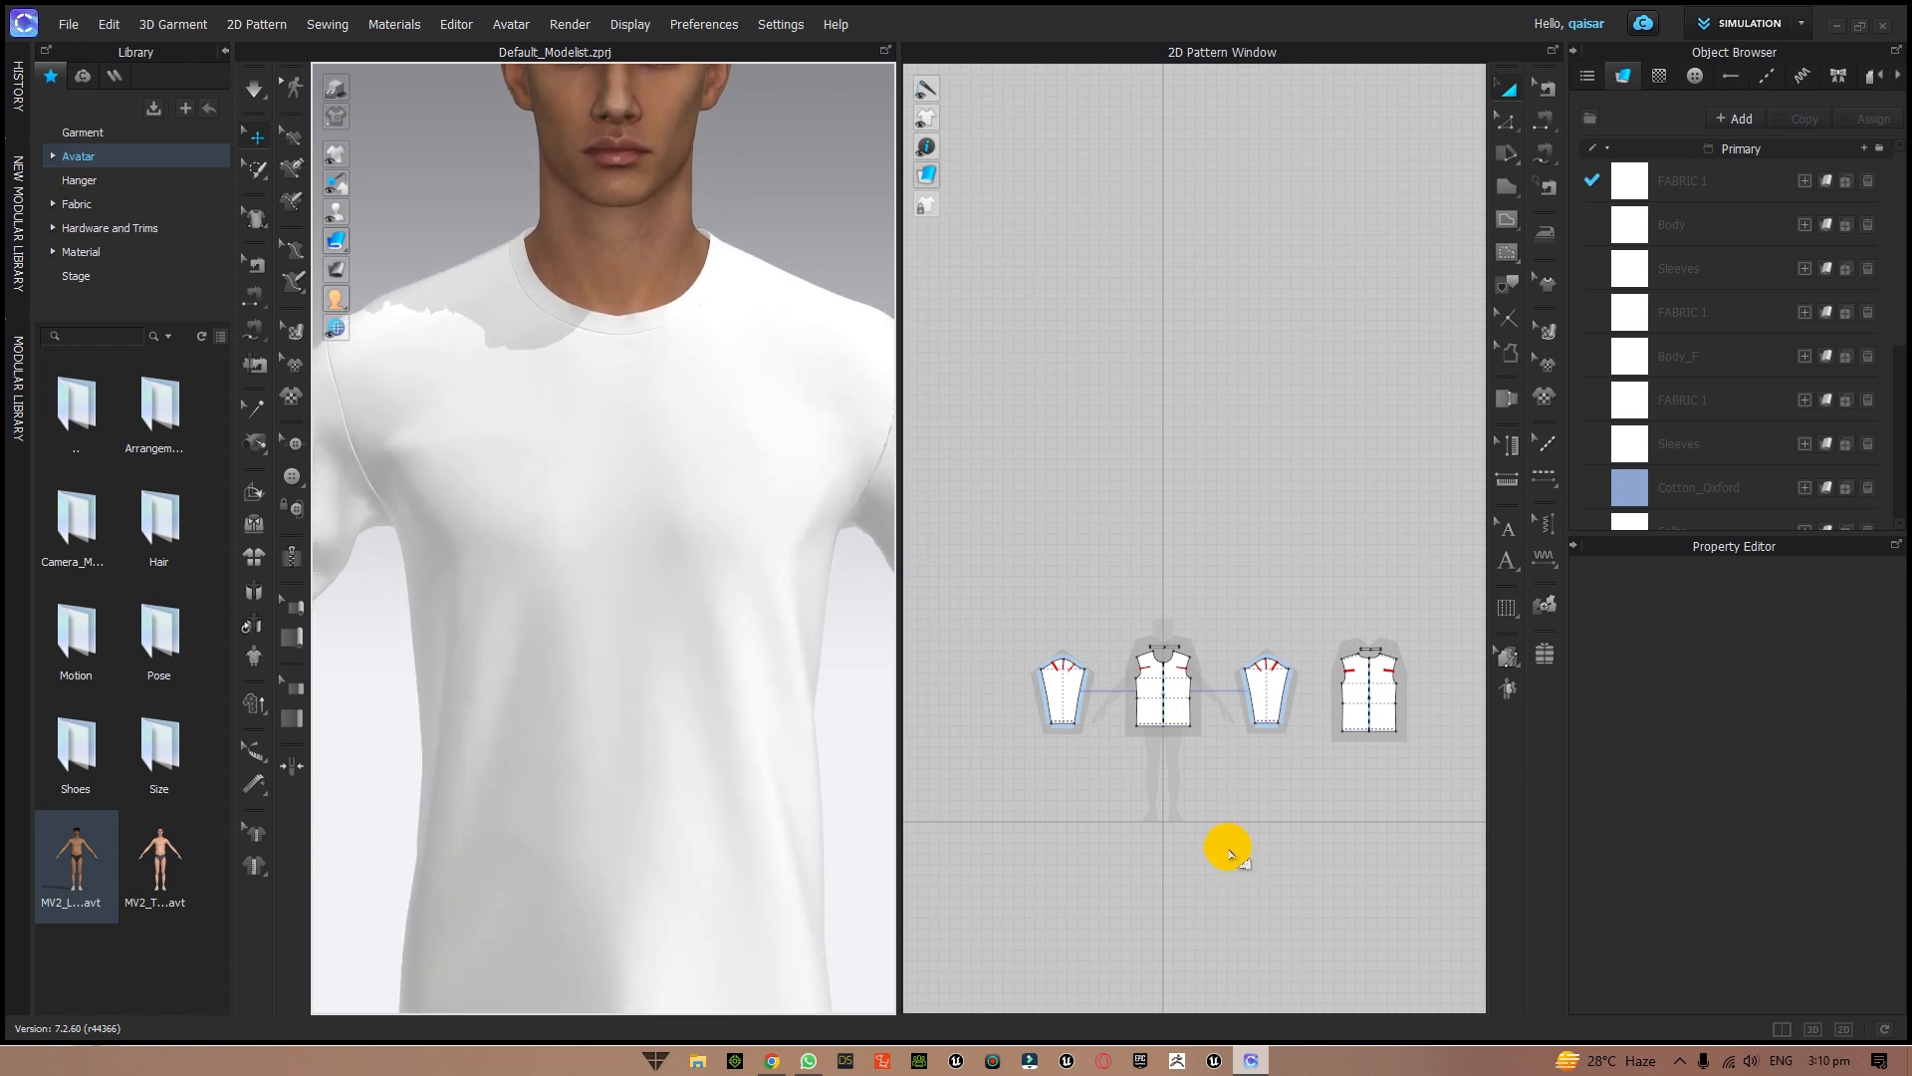
- Delete the front neck ribbing pattern above the front body together with the modular template
scroll(1225, 822, "up", 4)
scroll(1089, 652, "up", 3)
middle_click_drag(966, 586, 1185, 1043)
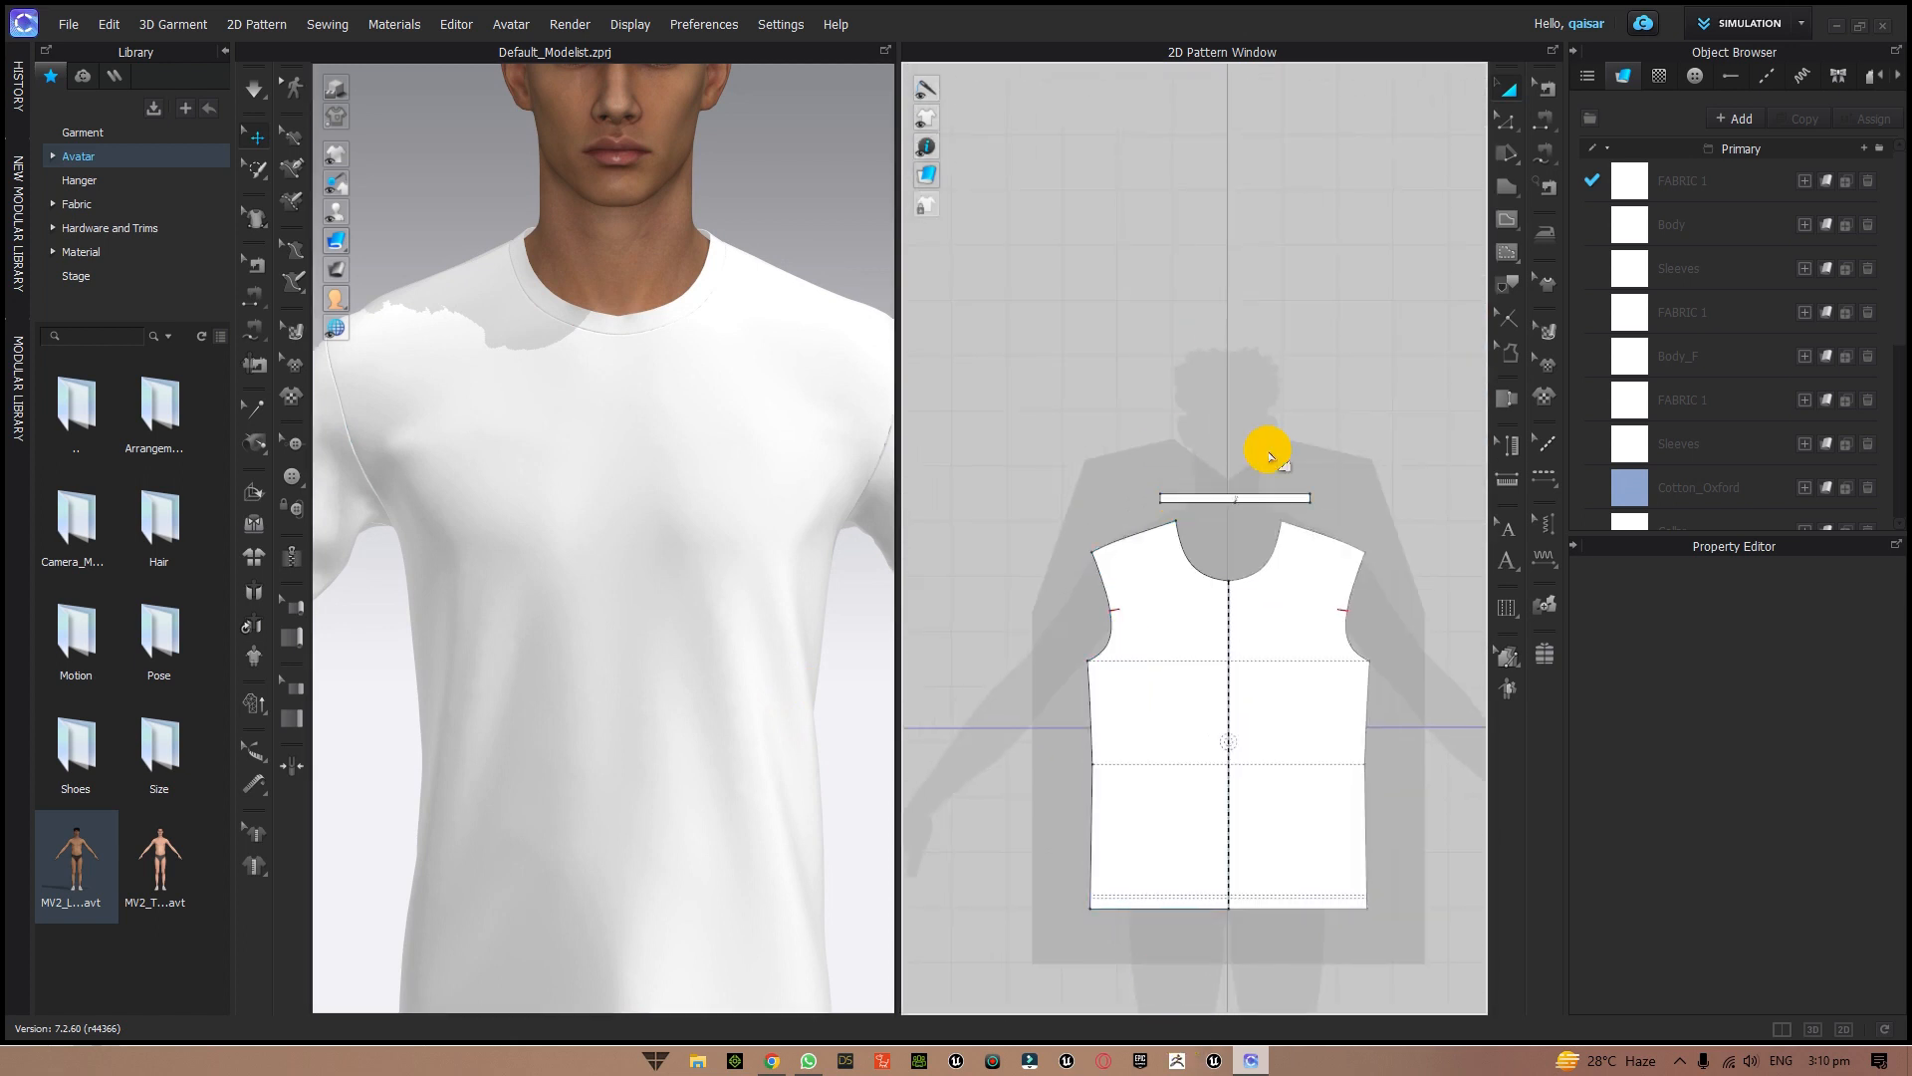
left_click(1253, 495)
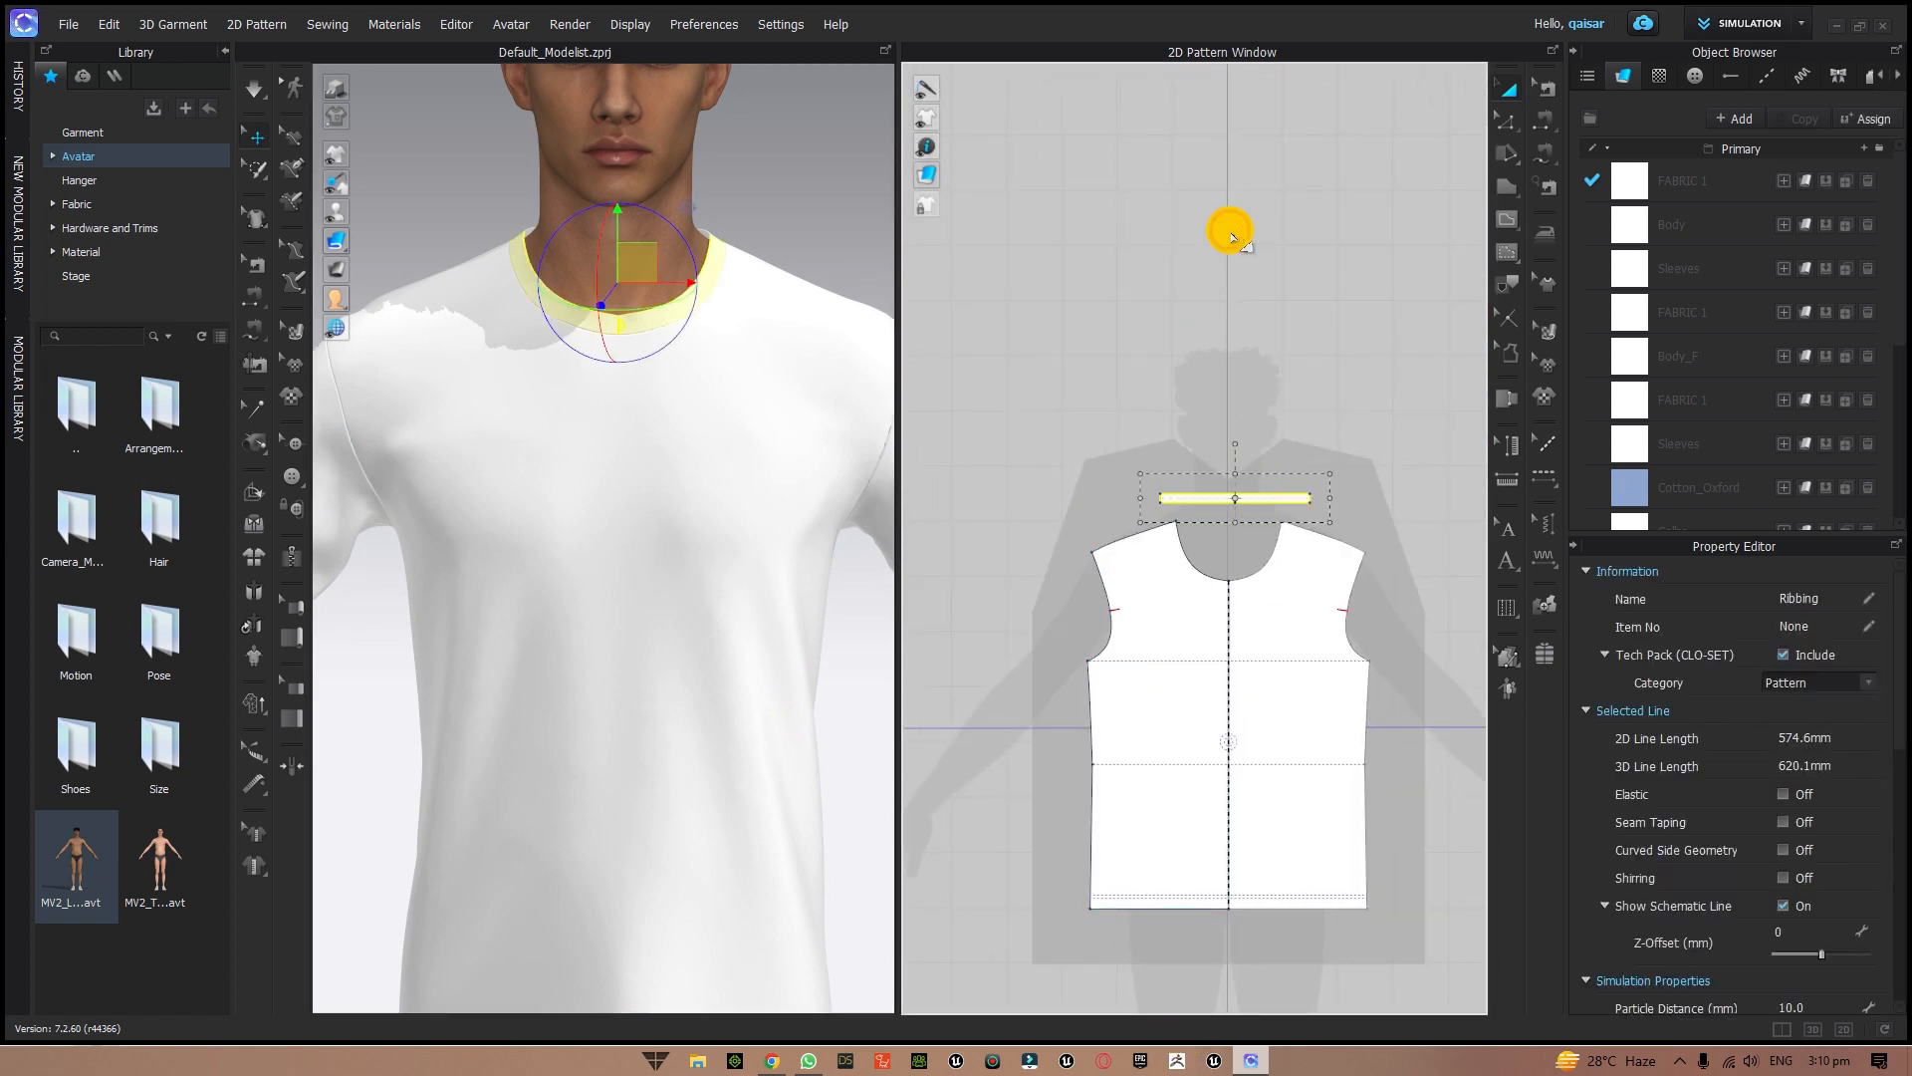
key("Delete")
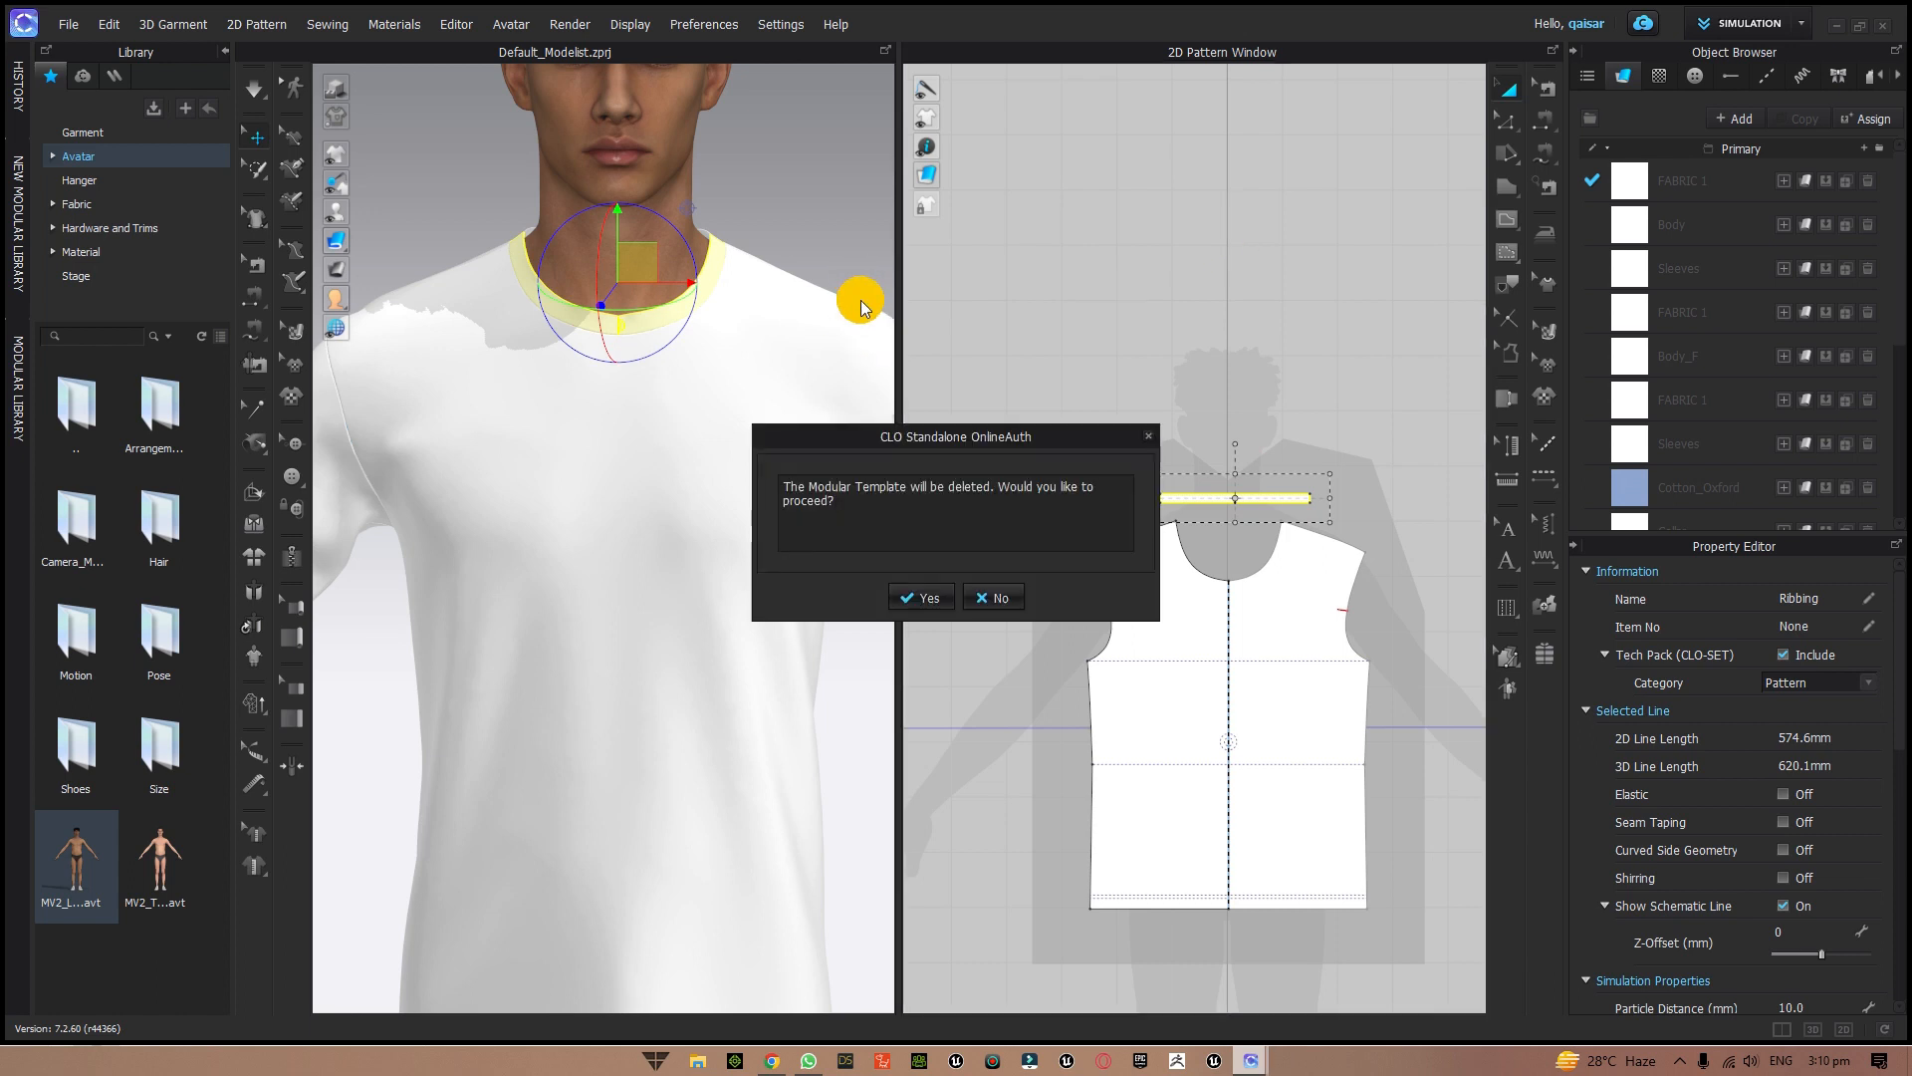
left_click(929, 595)
- Delete the back neck ribbing from the T-shirt in the 3D view
right_click_drag(789, 222, 480, 261)
left_click(661, 278)
key("Delete")
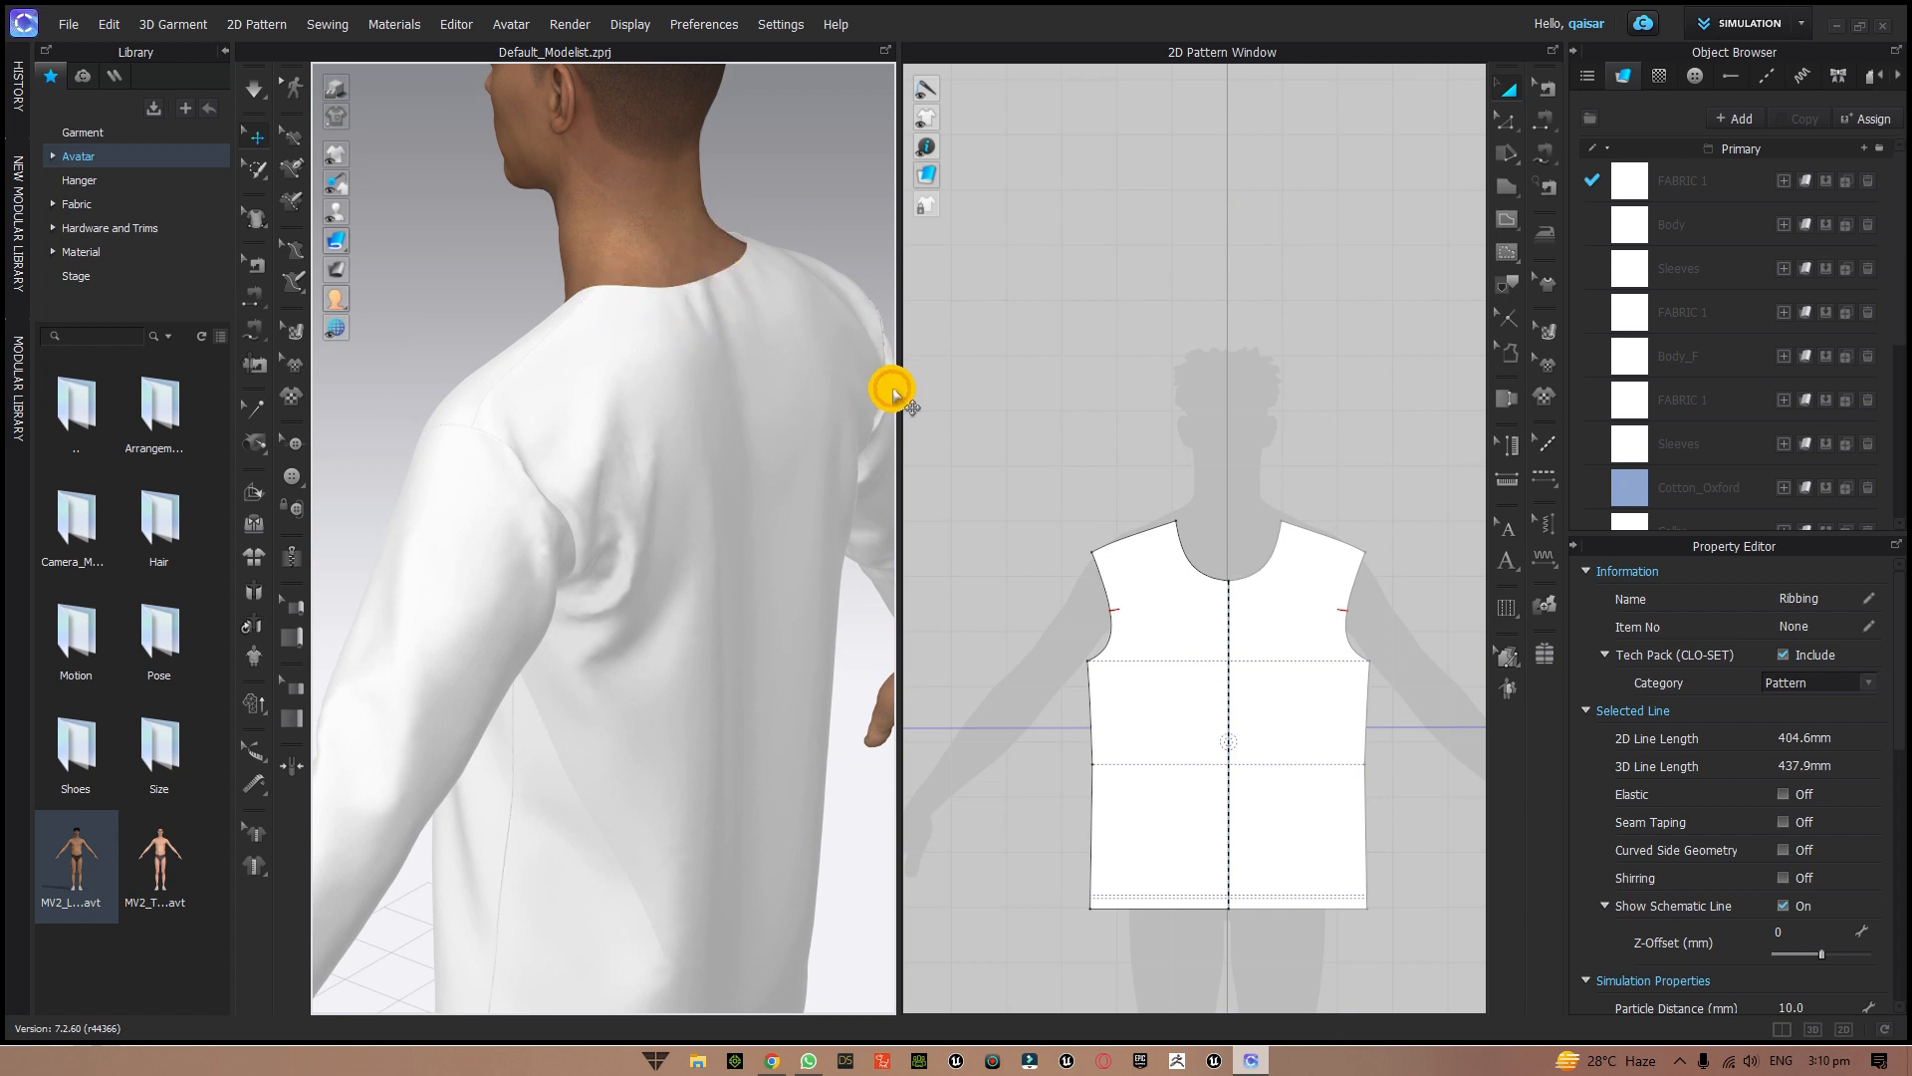
right_click_drag(833, 290, 1110, 185)
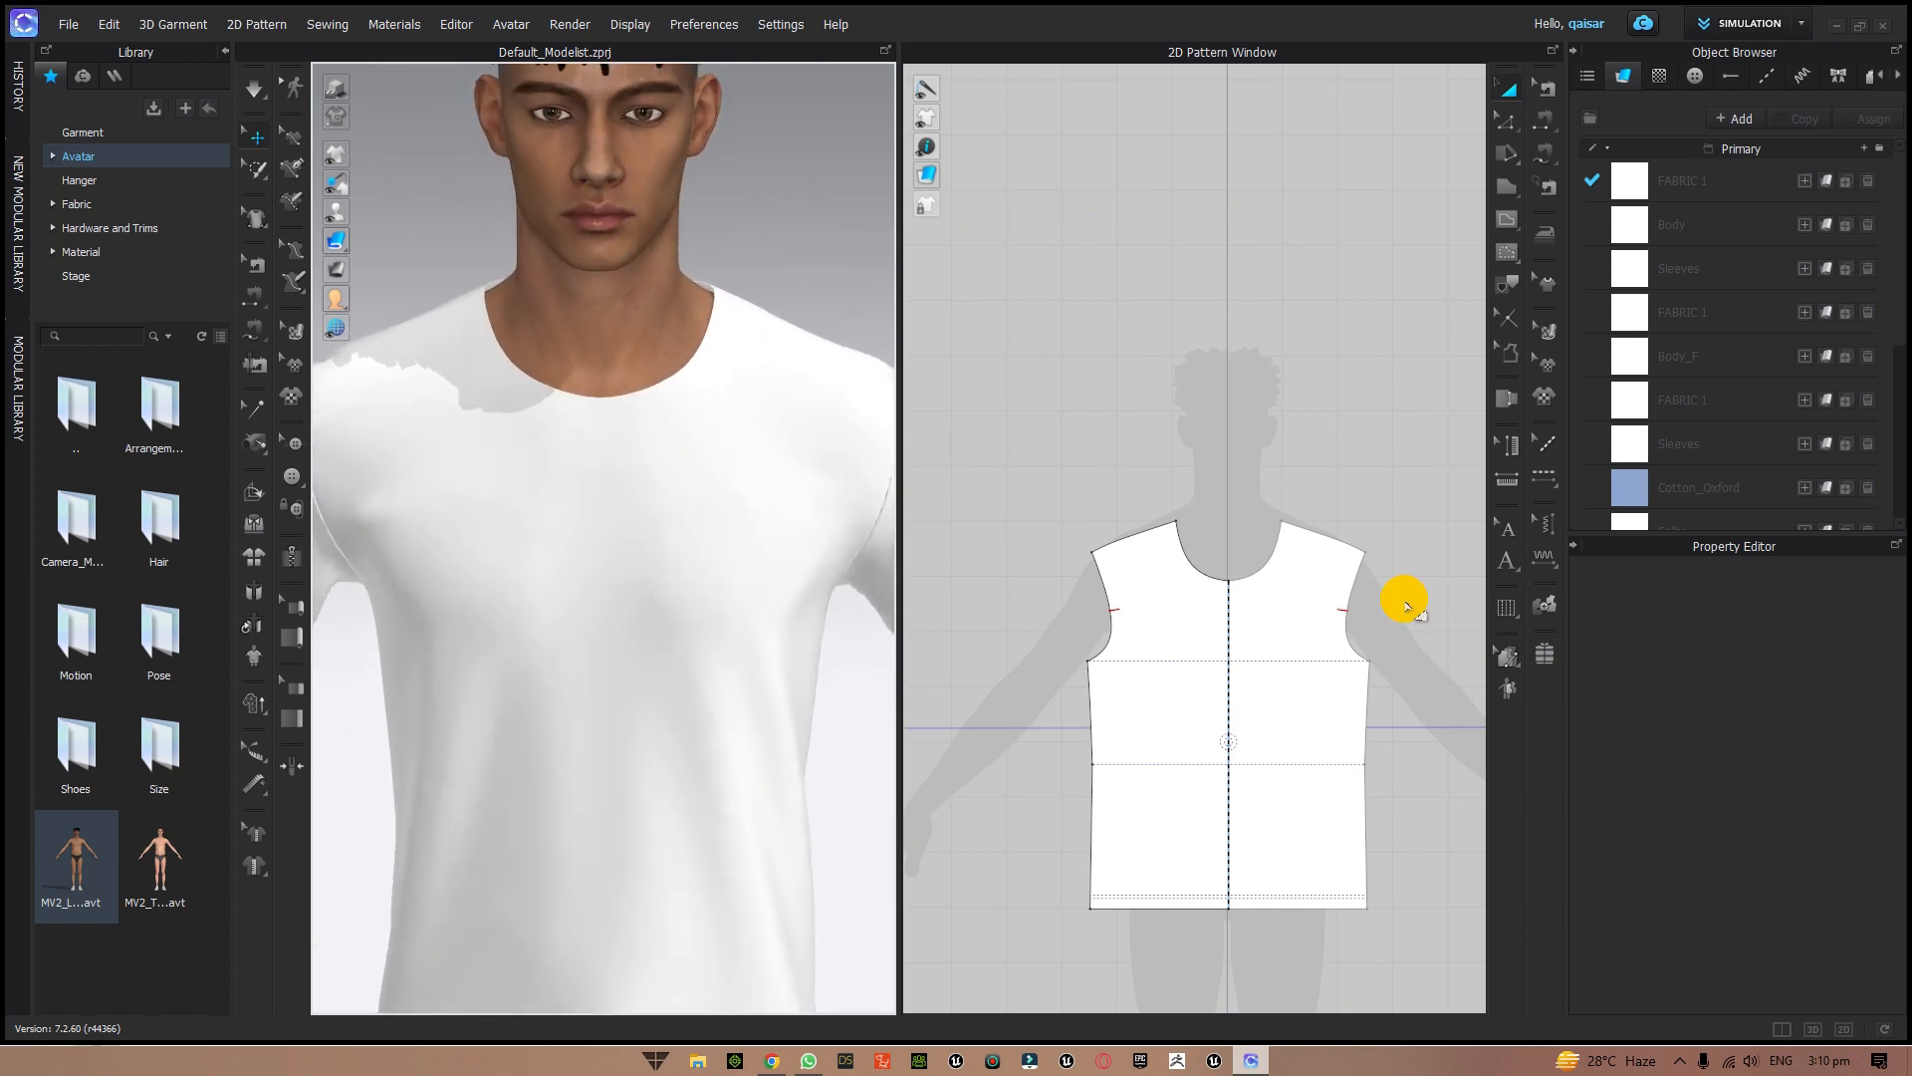
- Delete the centre point of the front body's neckline so the edge runs straight between the shoulder points
scroll(1412, 579, "down", 3)
right_click_drag(1413, 568, 1169, 380)
scroll(1160, 387, "up", 1)
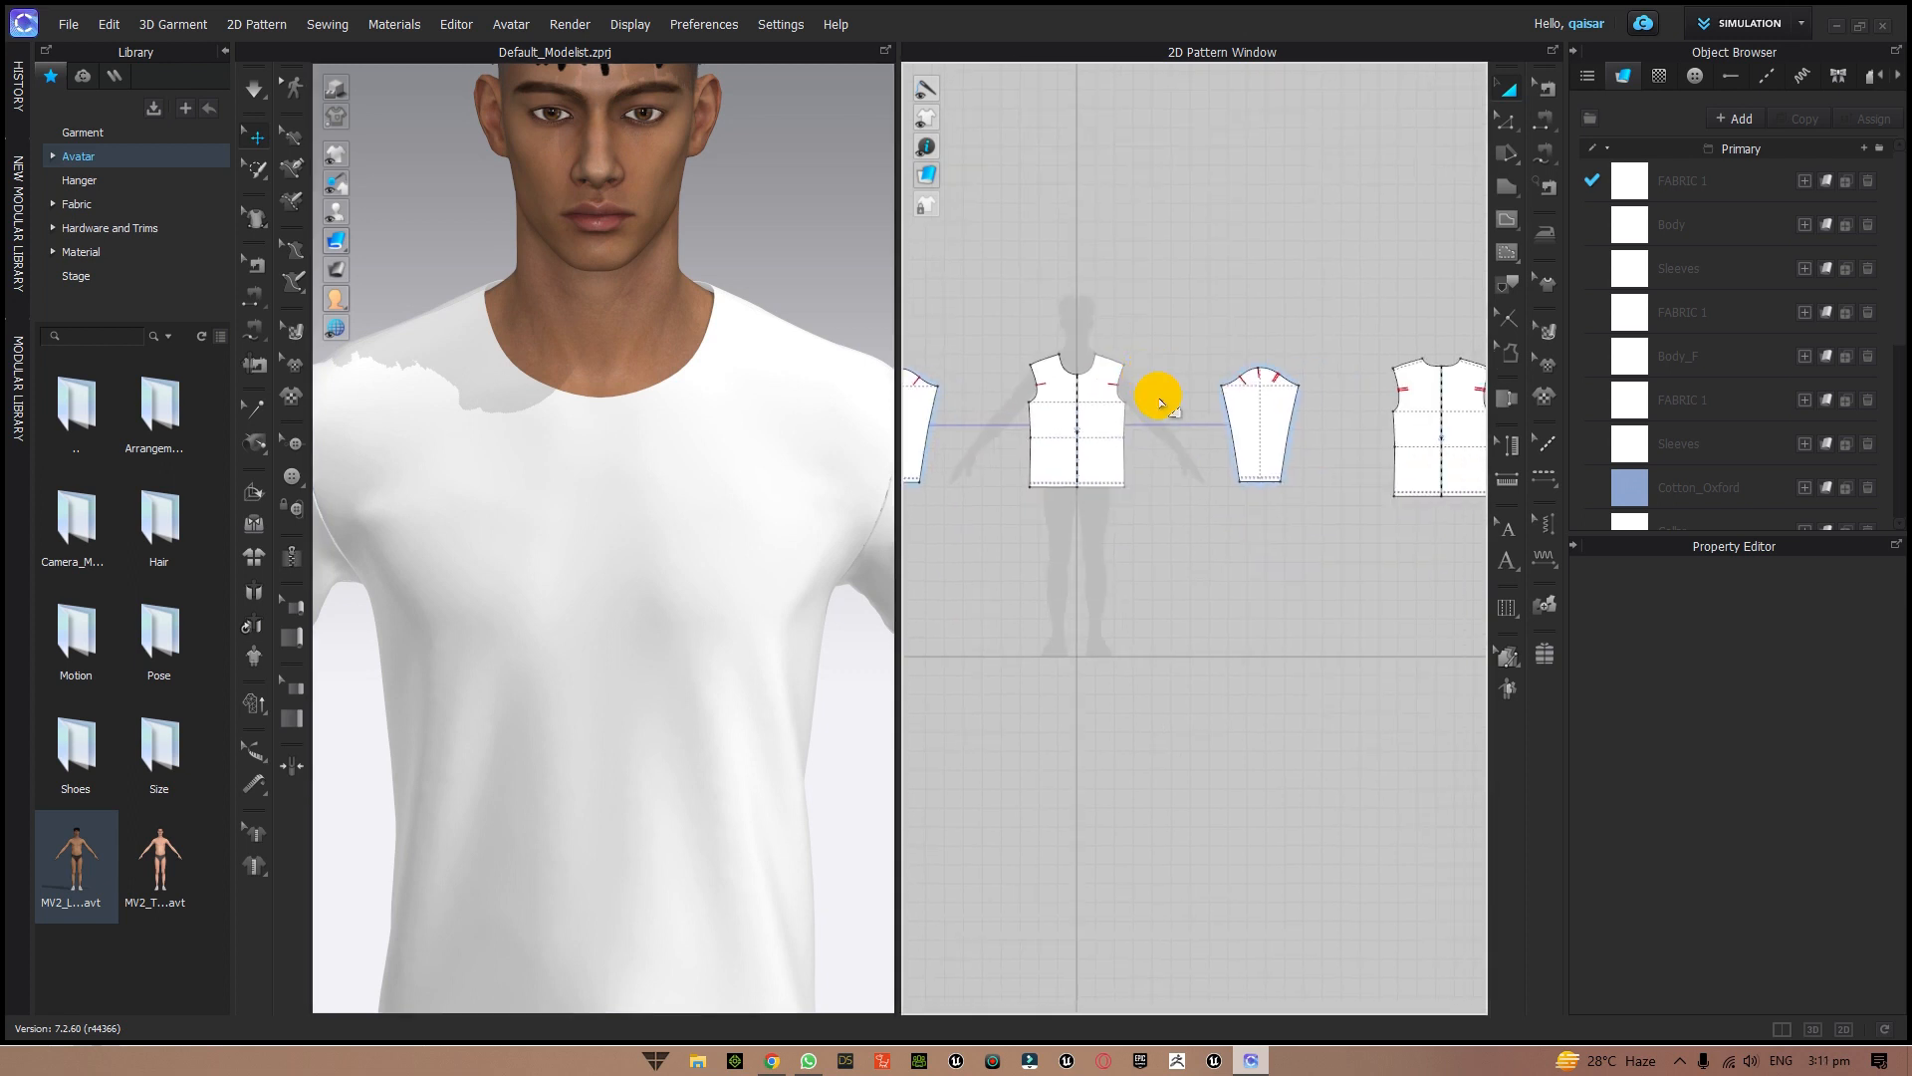
scroll(1143, 473, "up", 2)
scroll(1142, 476, "up", 3)
right_click_drag(1142, 476, 1509, 772)
scroll(1455, 747, "up", 1)
scroll(1481, 751, "up", 1)
left_click(1507, 122)
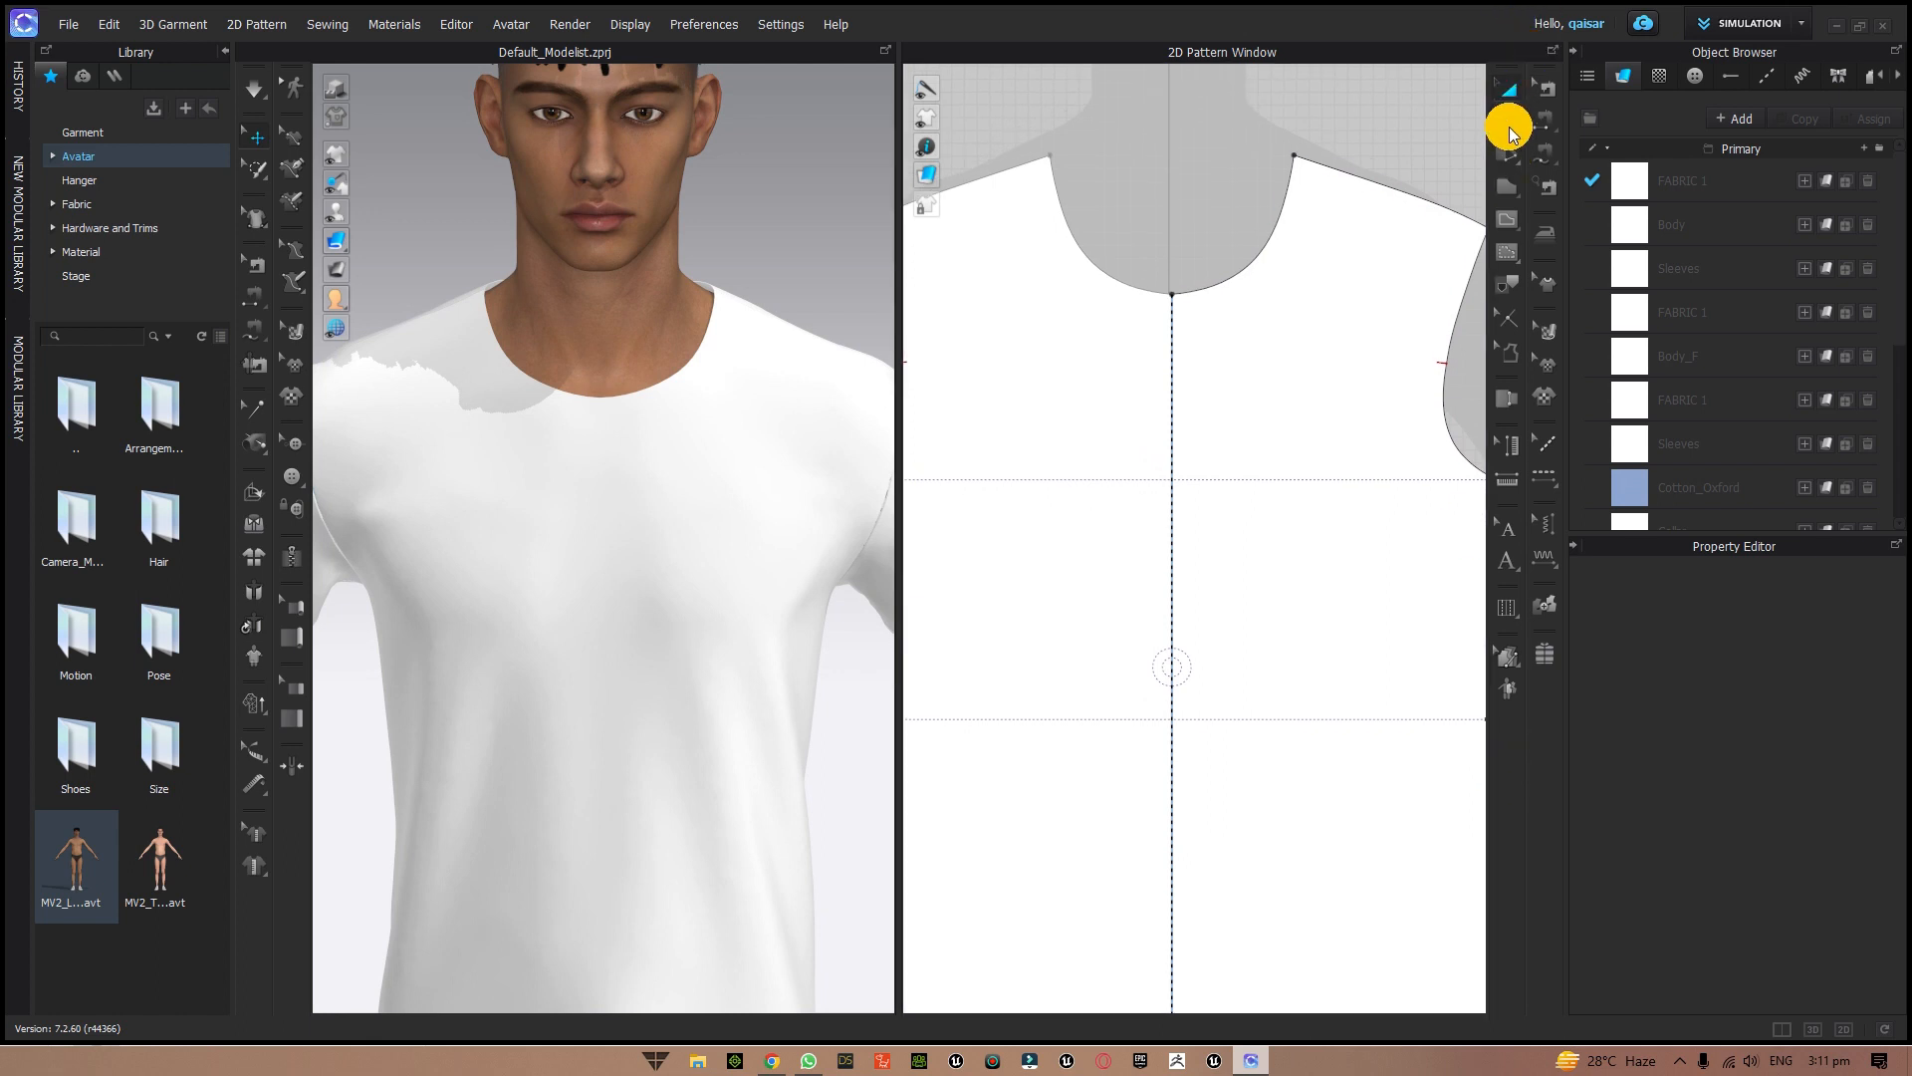
left_click(1171, 295)
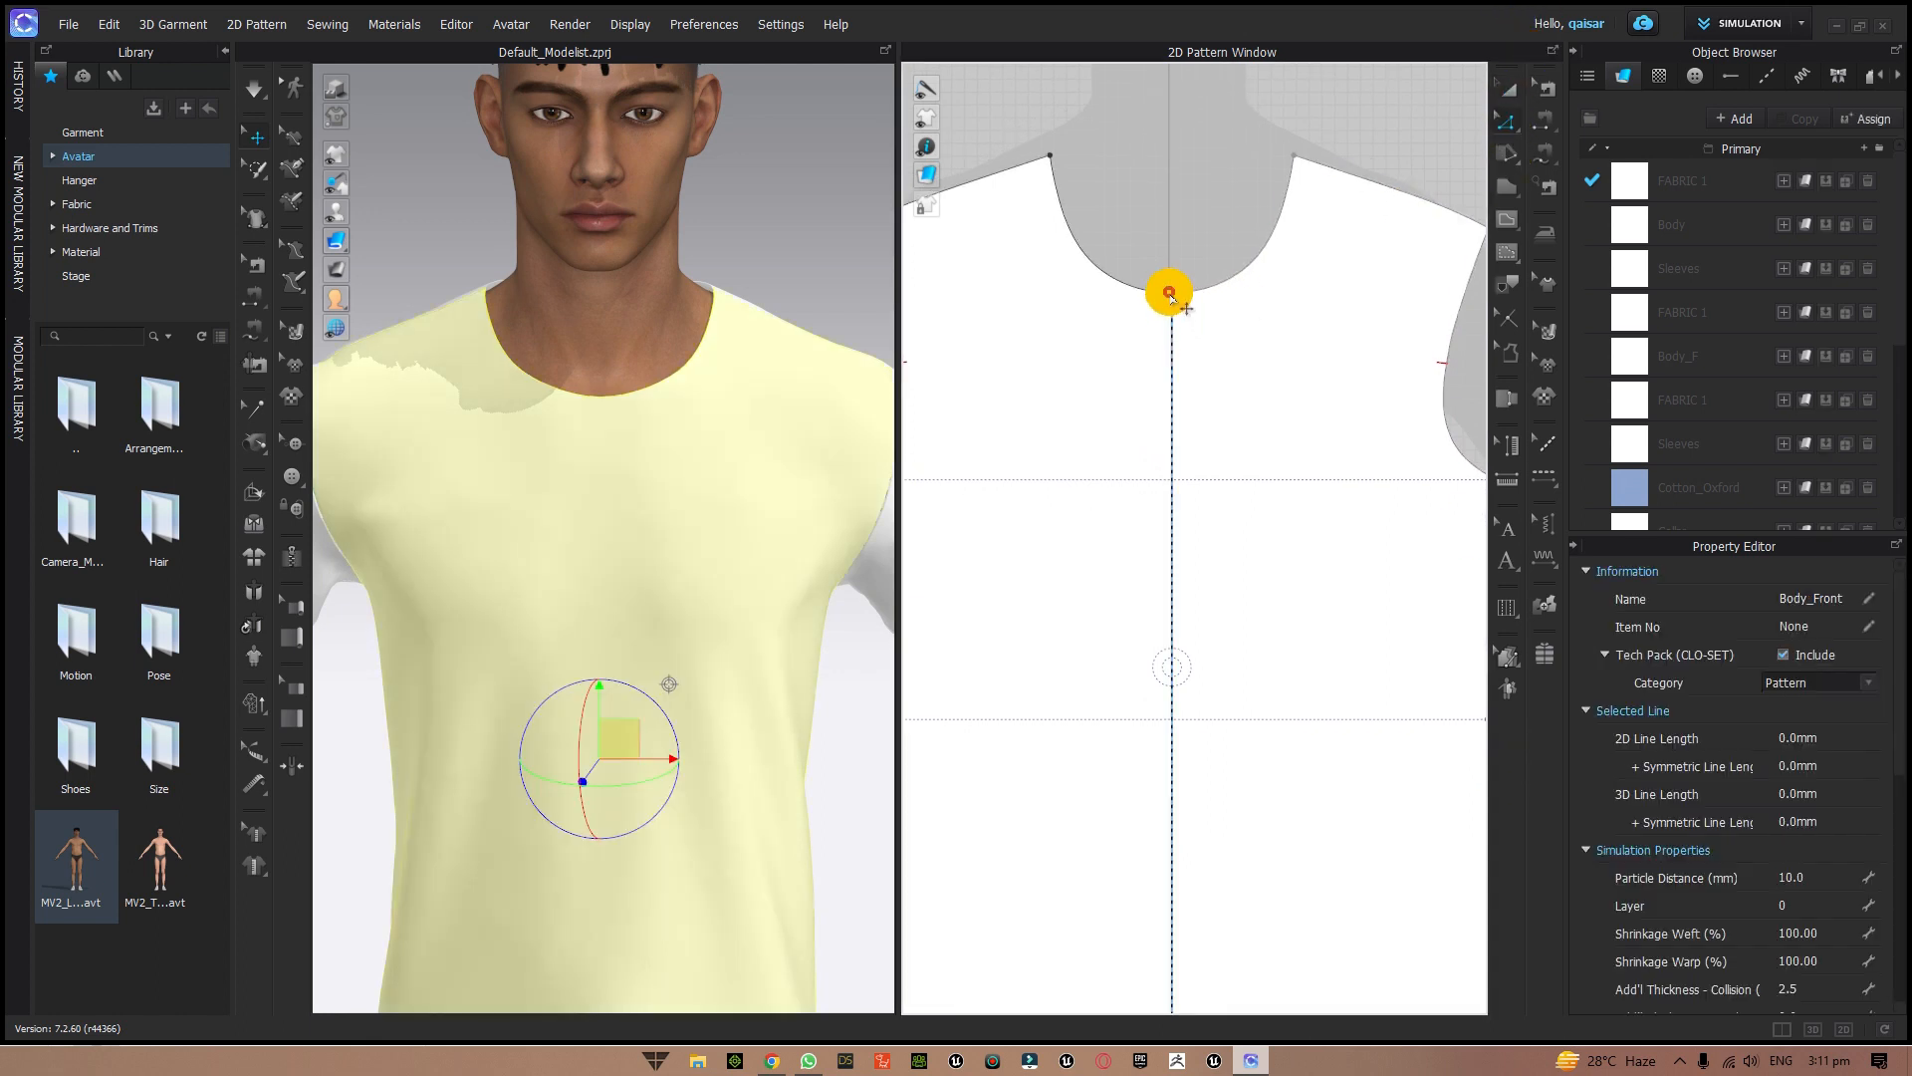
key("Delete")
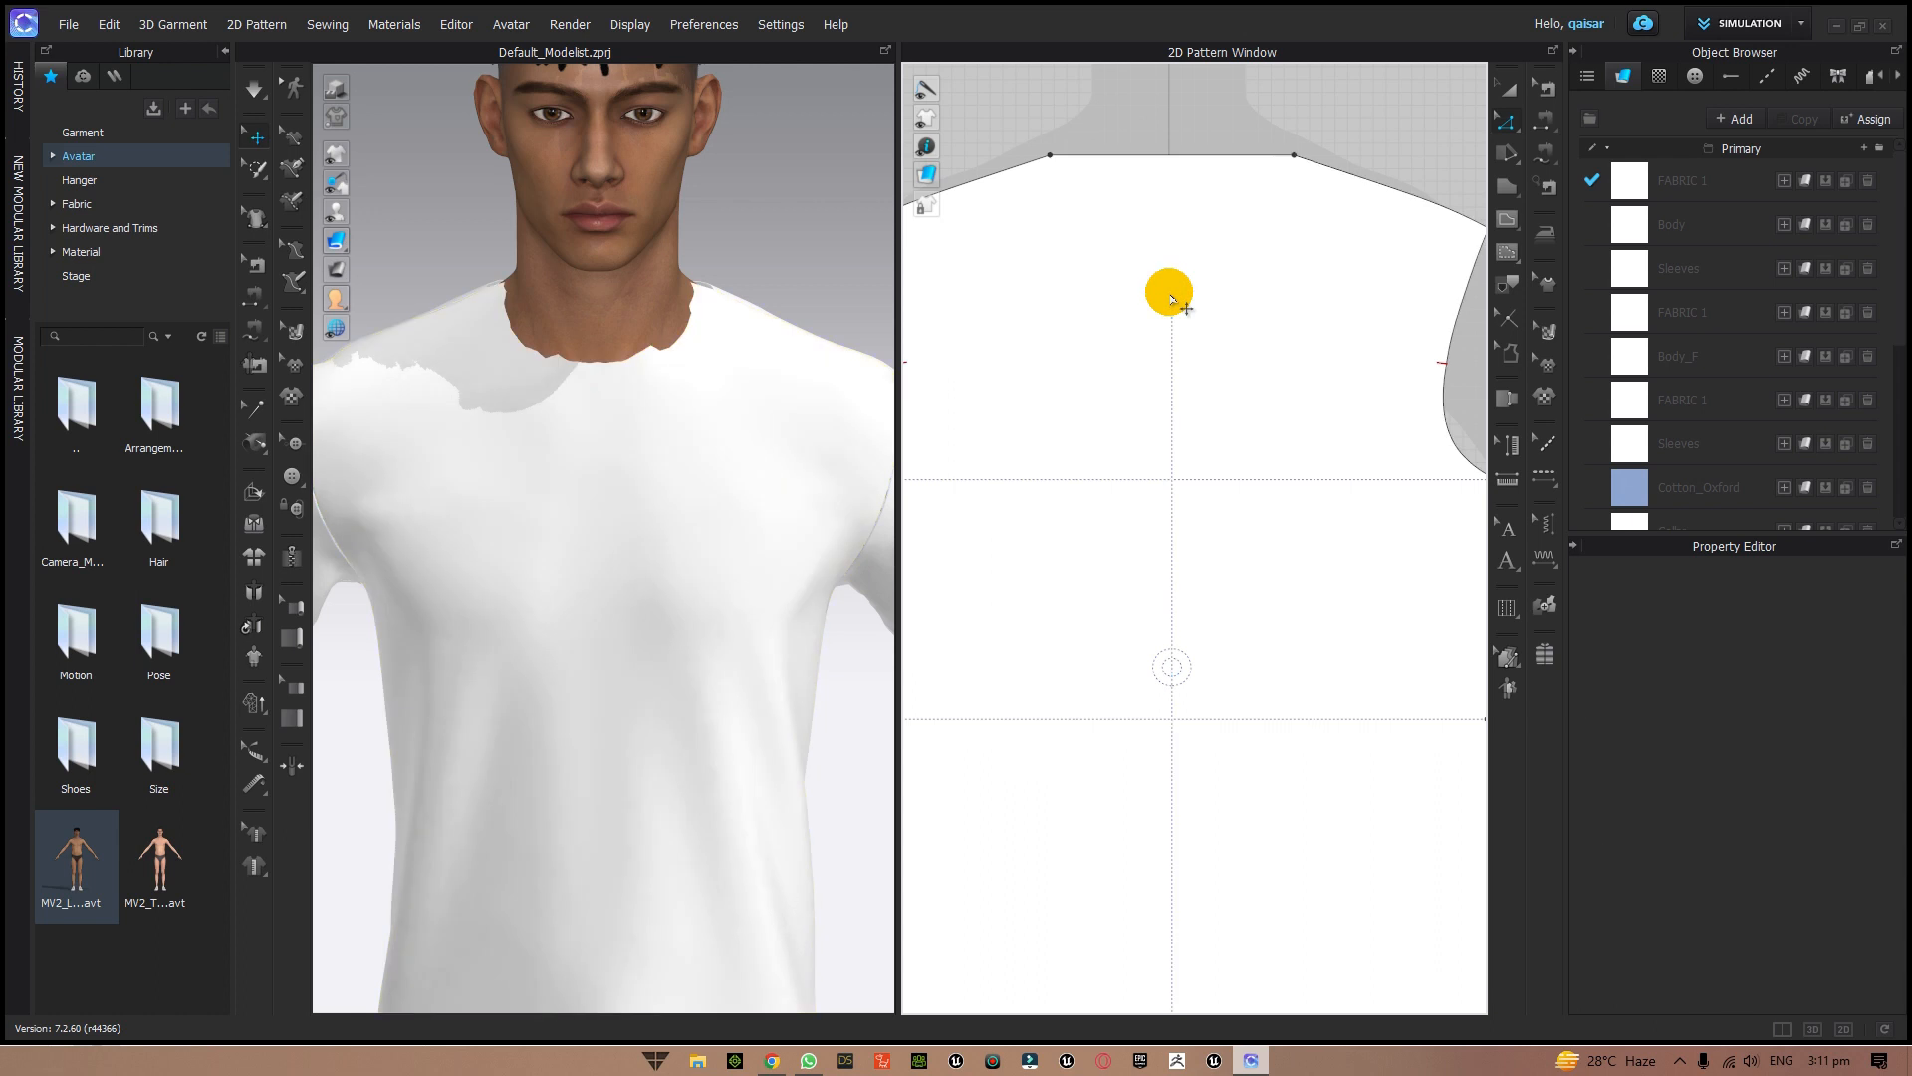
- Curve the front body's straight neckline slightly downward with Edit Curvature, to a length of about 198 mm
left_click(1508, 124)
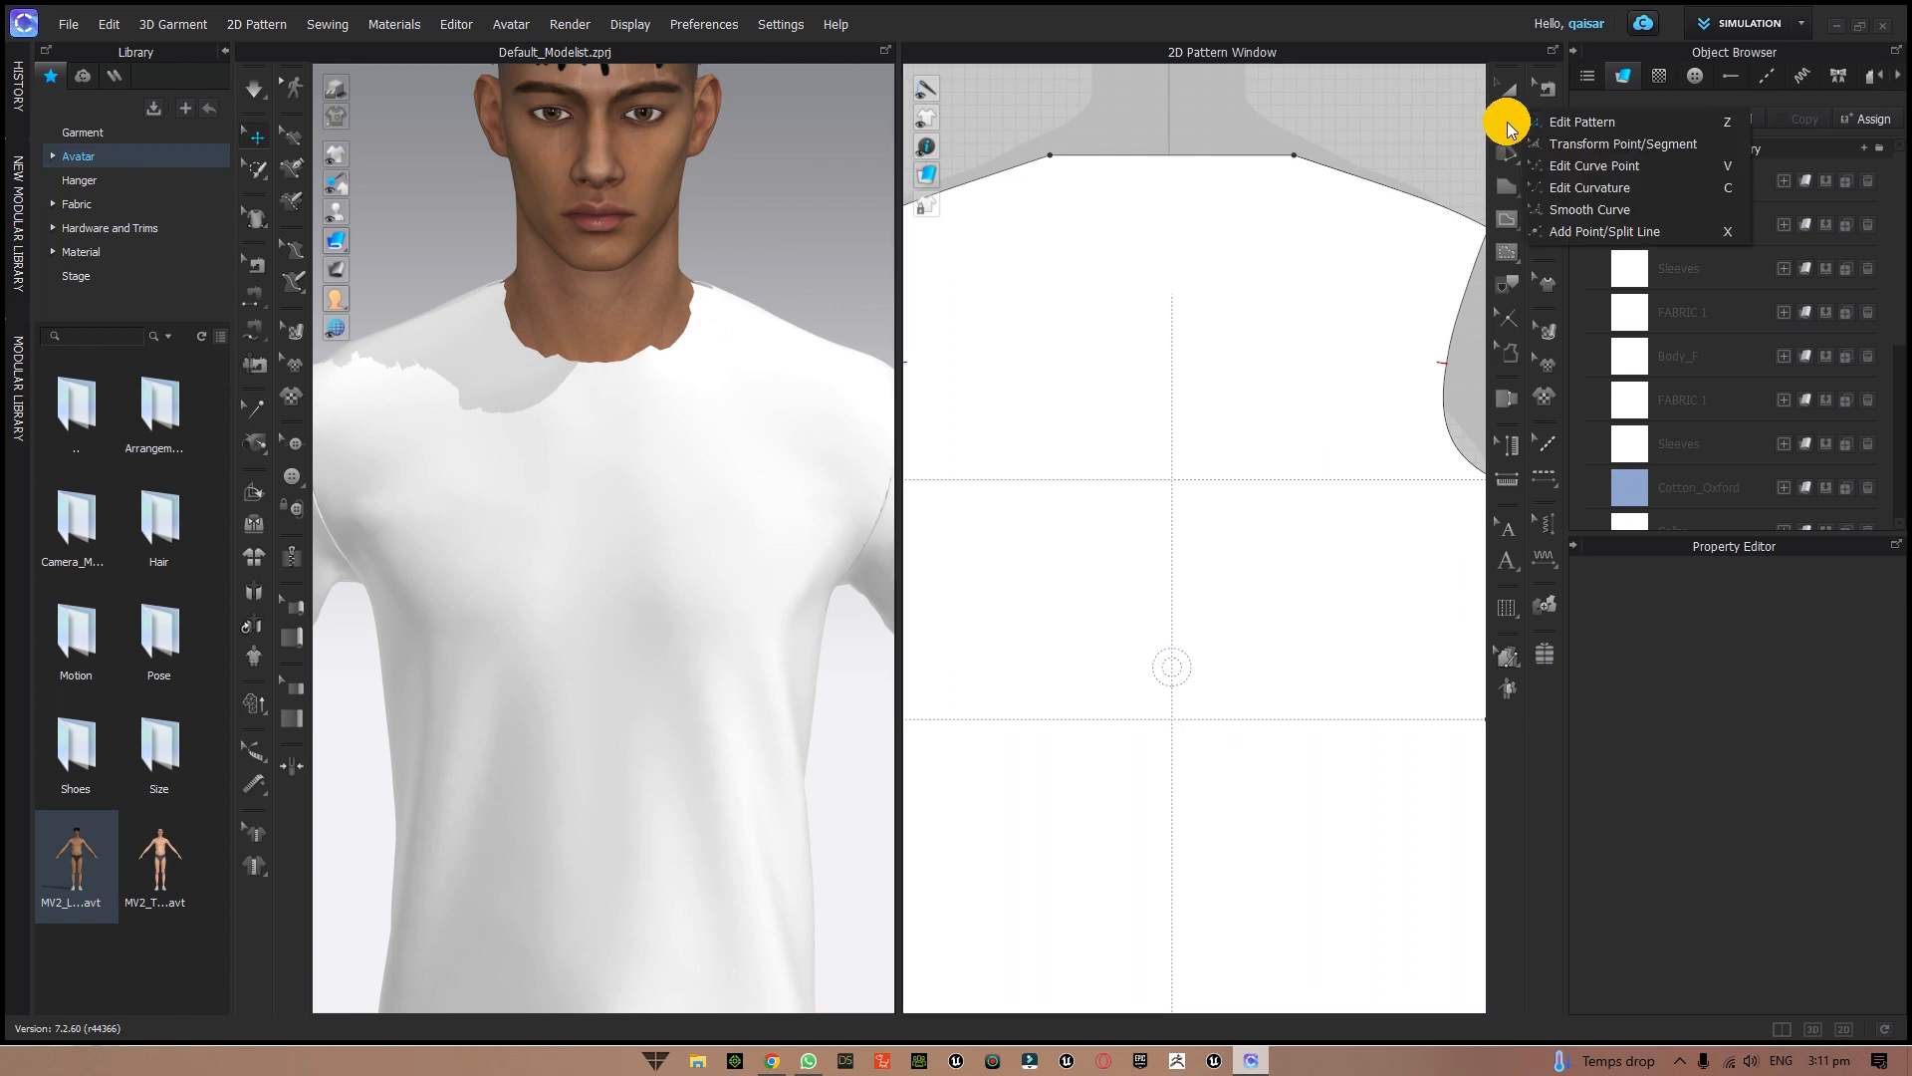
left_click(1587, 194)
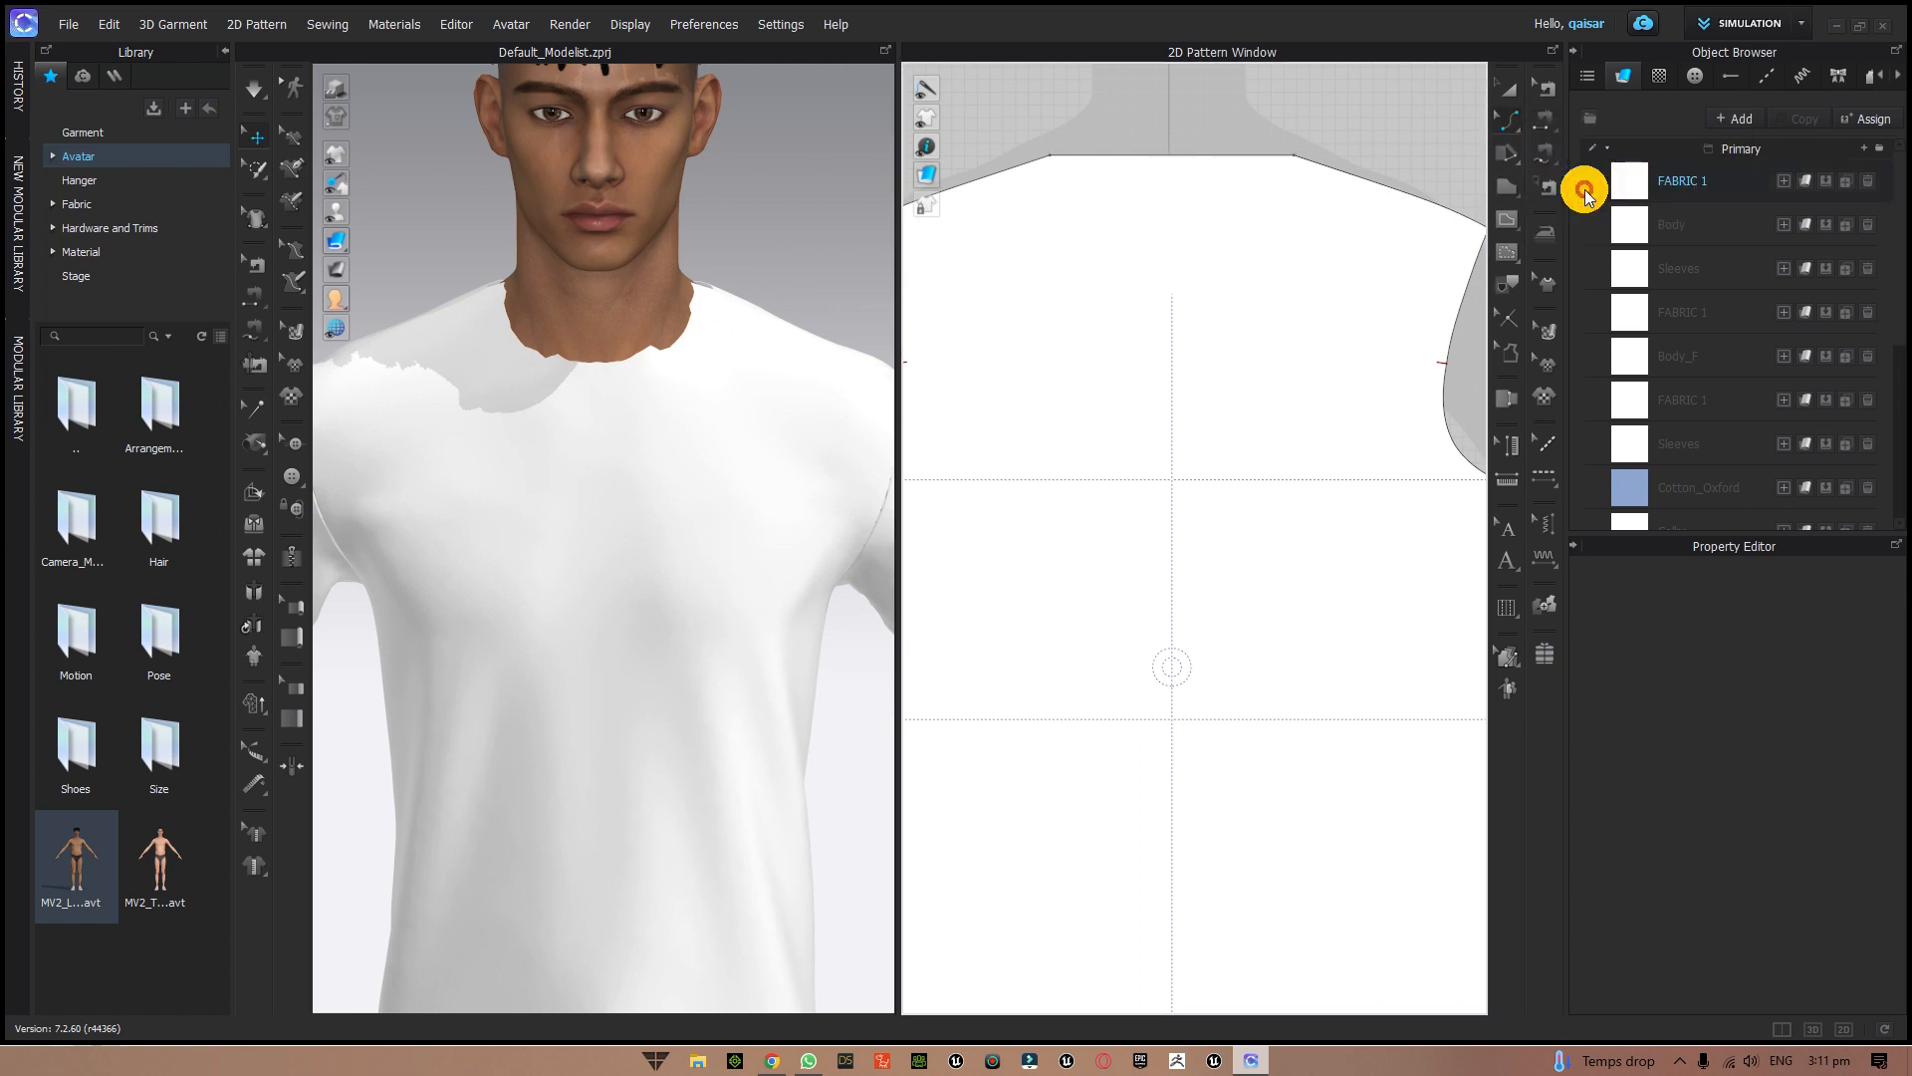
left_click_drag(1170, 162, 1171, 183)
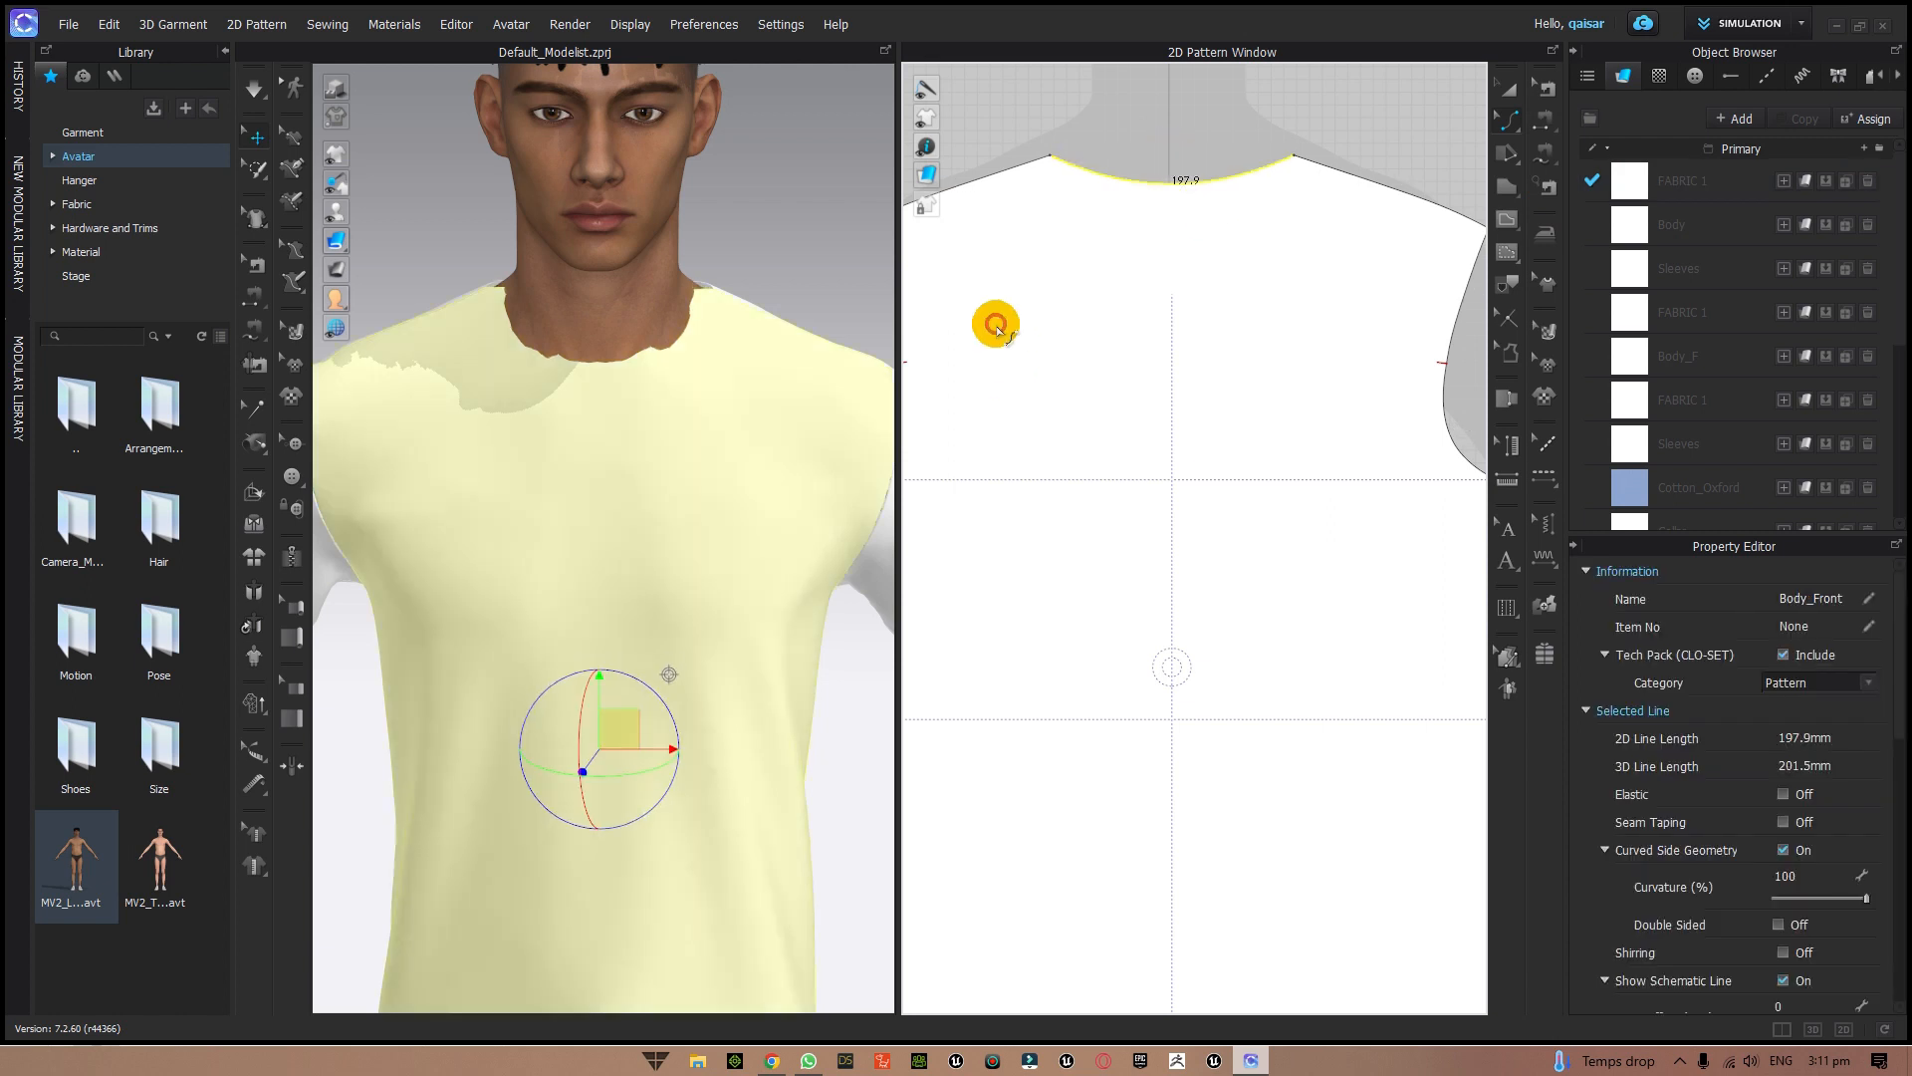
- Set the simulation mode to Fast (GPU) and simulate the T-shirt with its reshaped front neckline
right_click_drag(803, 230, 685, 239)
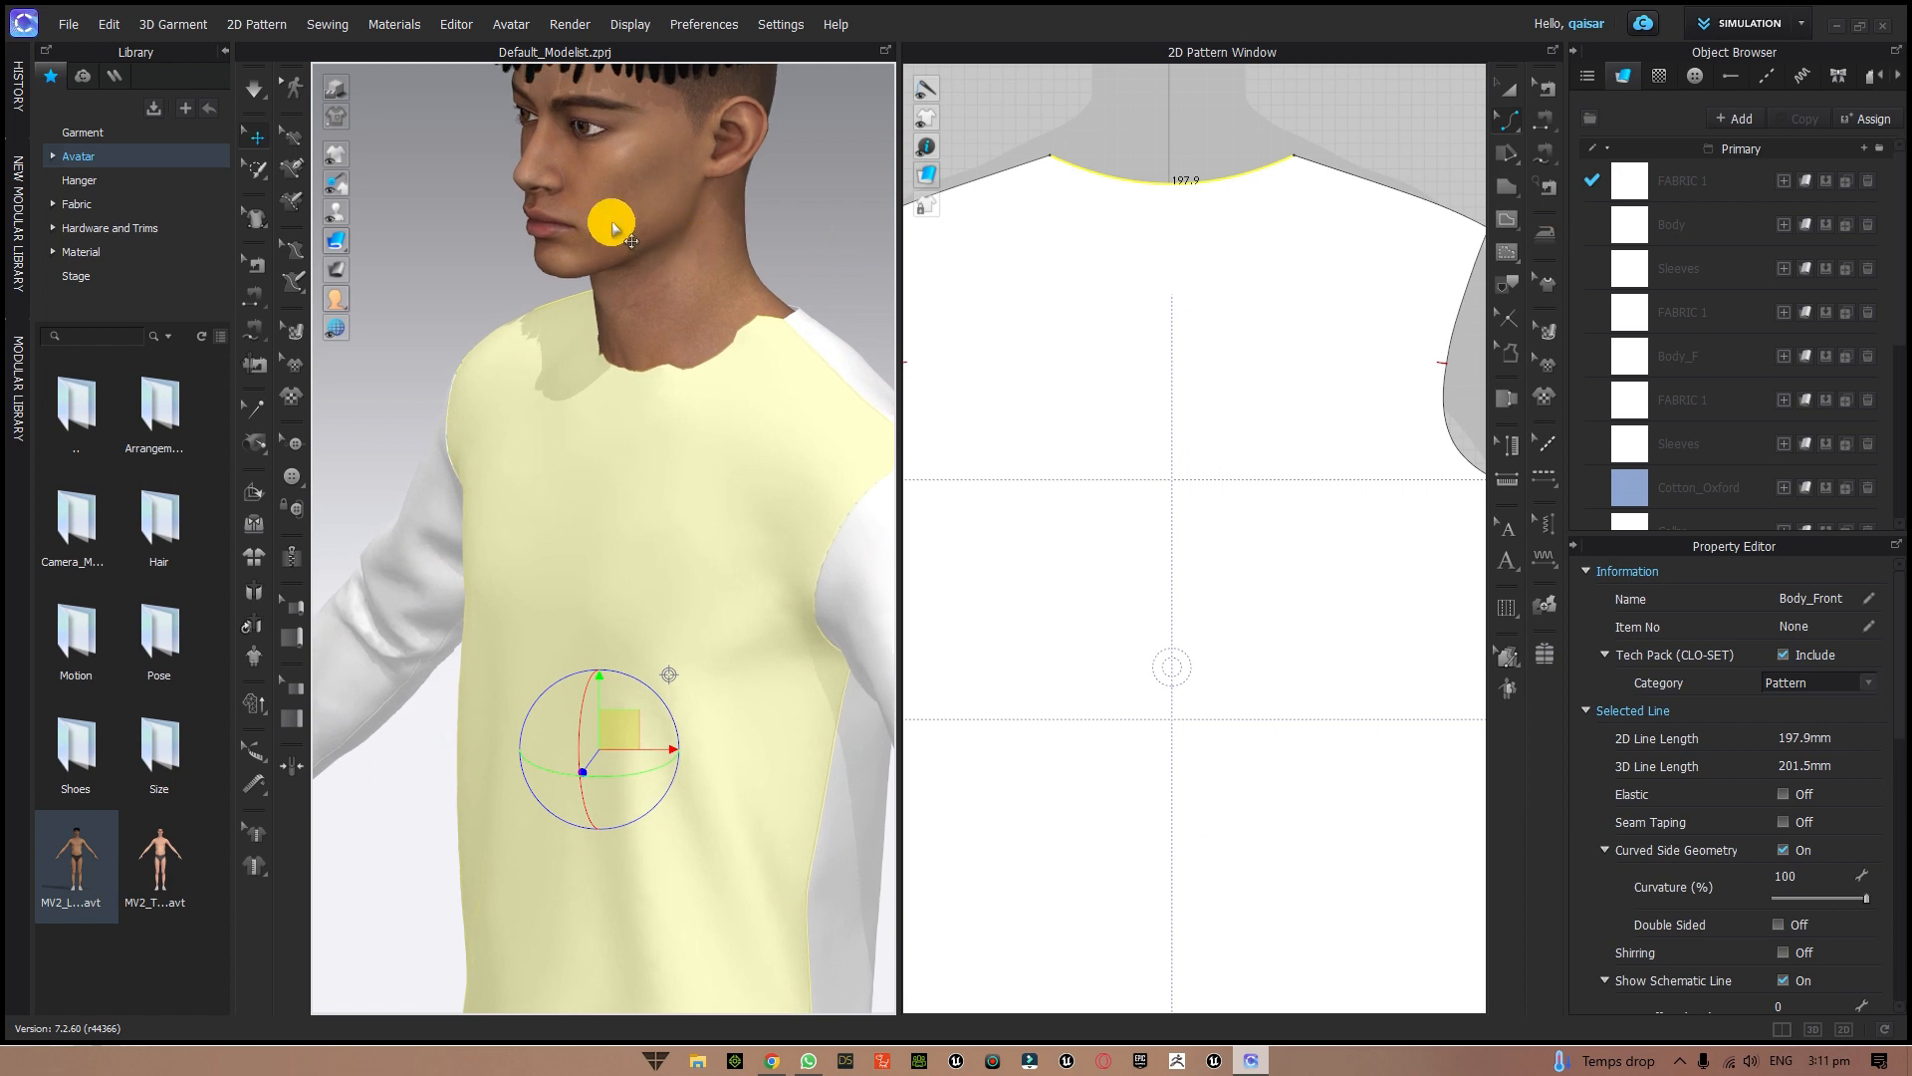
left_click_drag(249, 86, 260, 112)
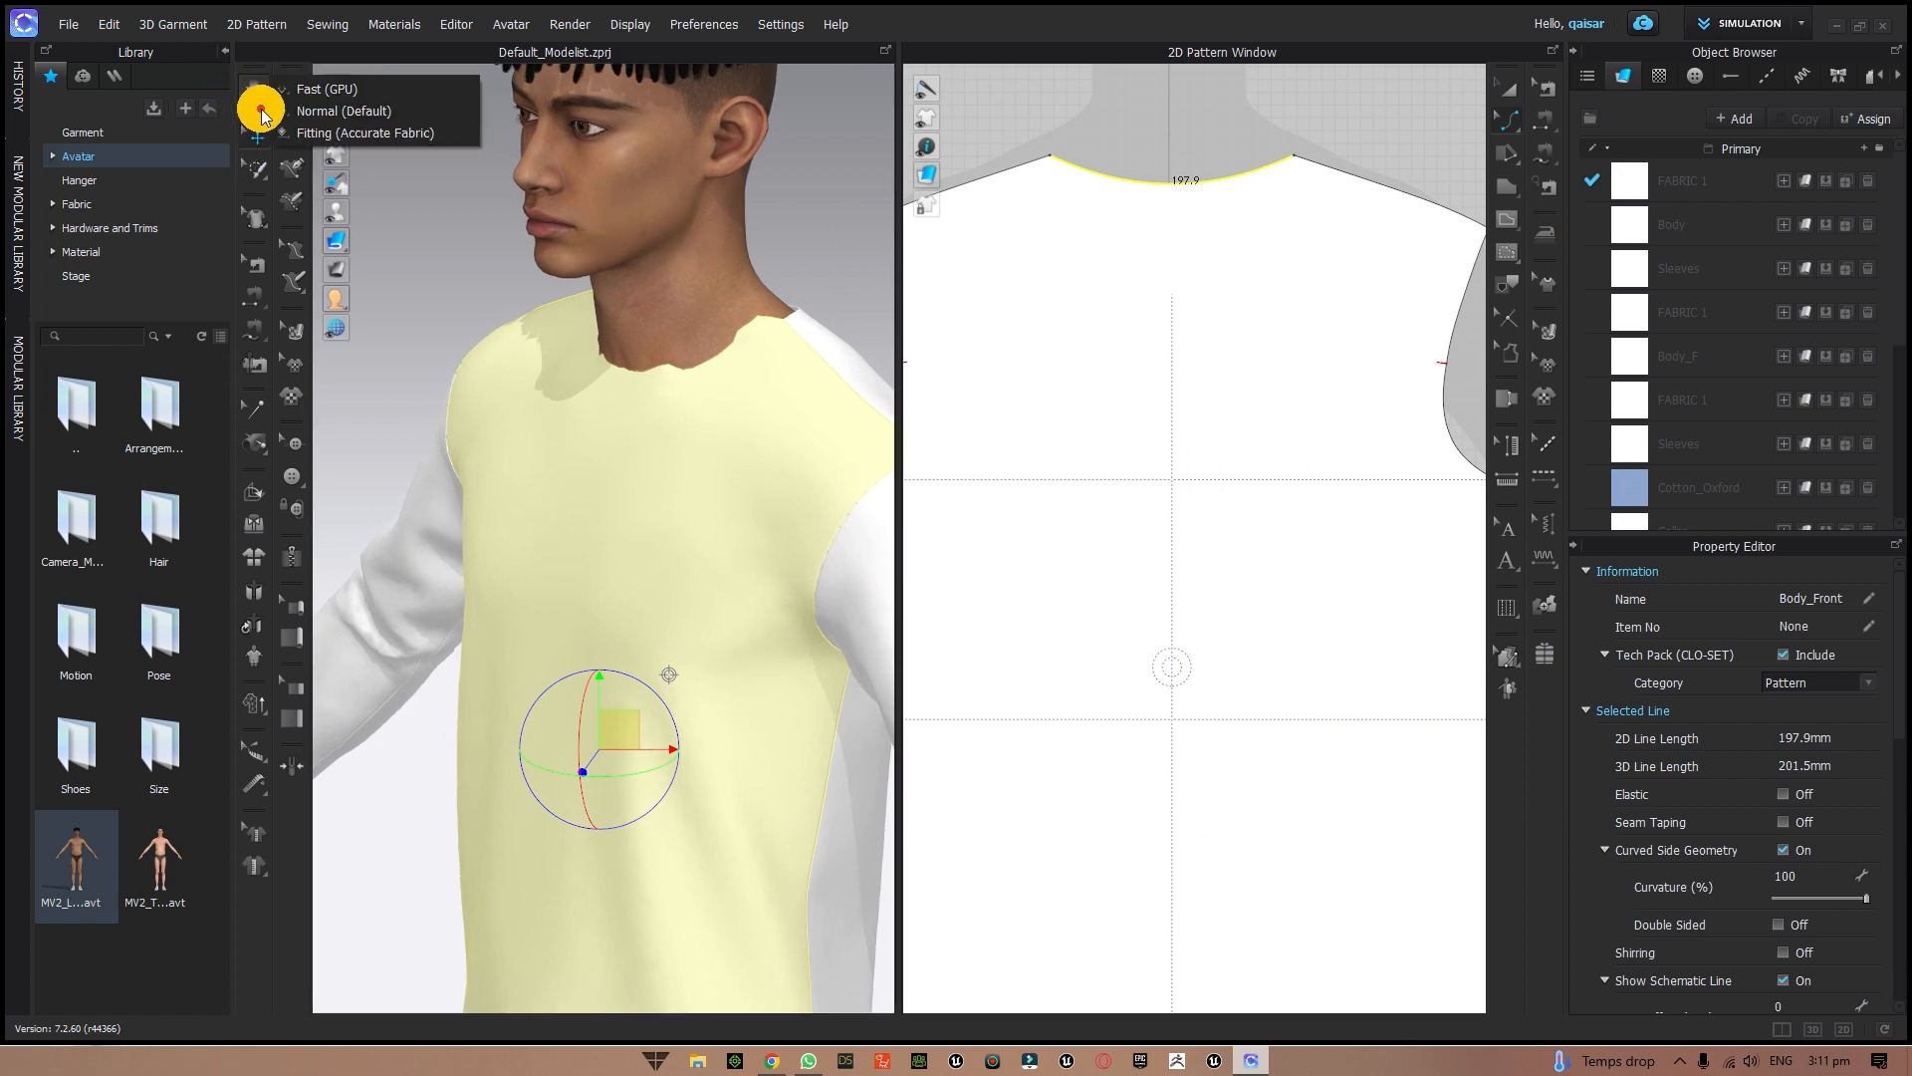
left_click(331, 89)
right_click_drag(780, 239, 924, 209)
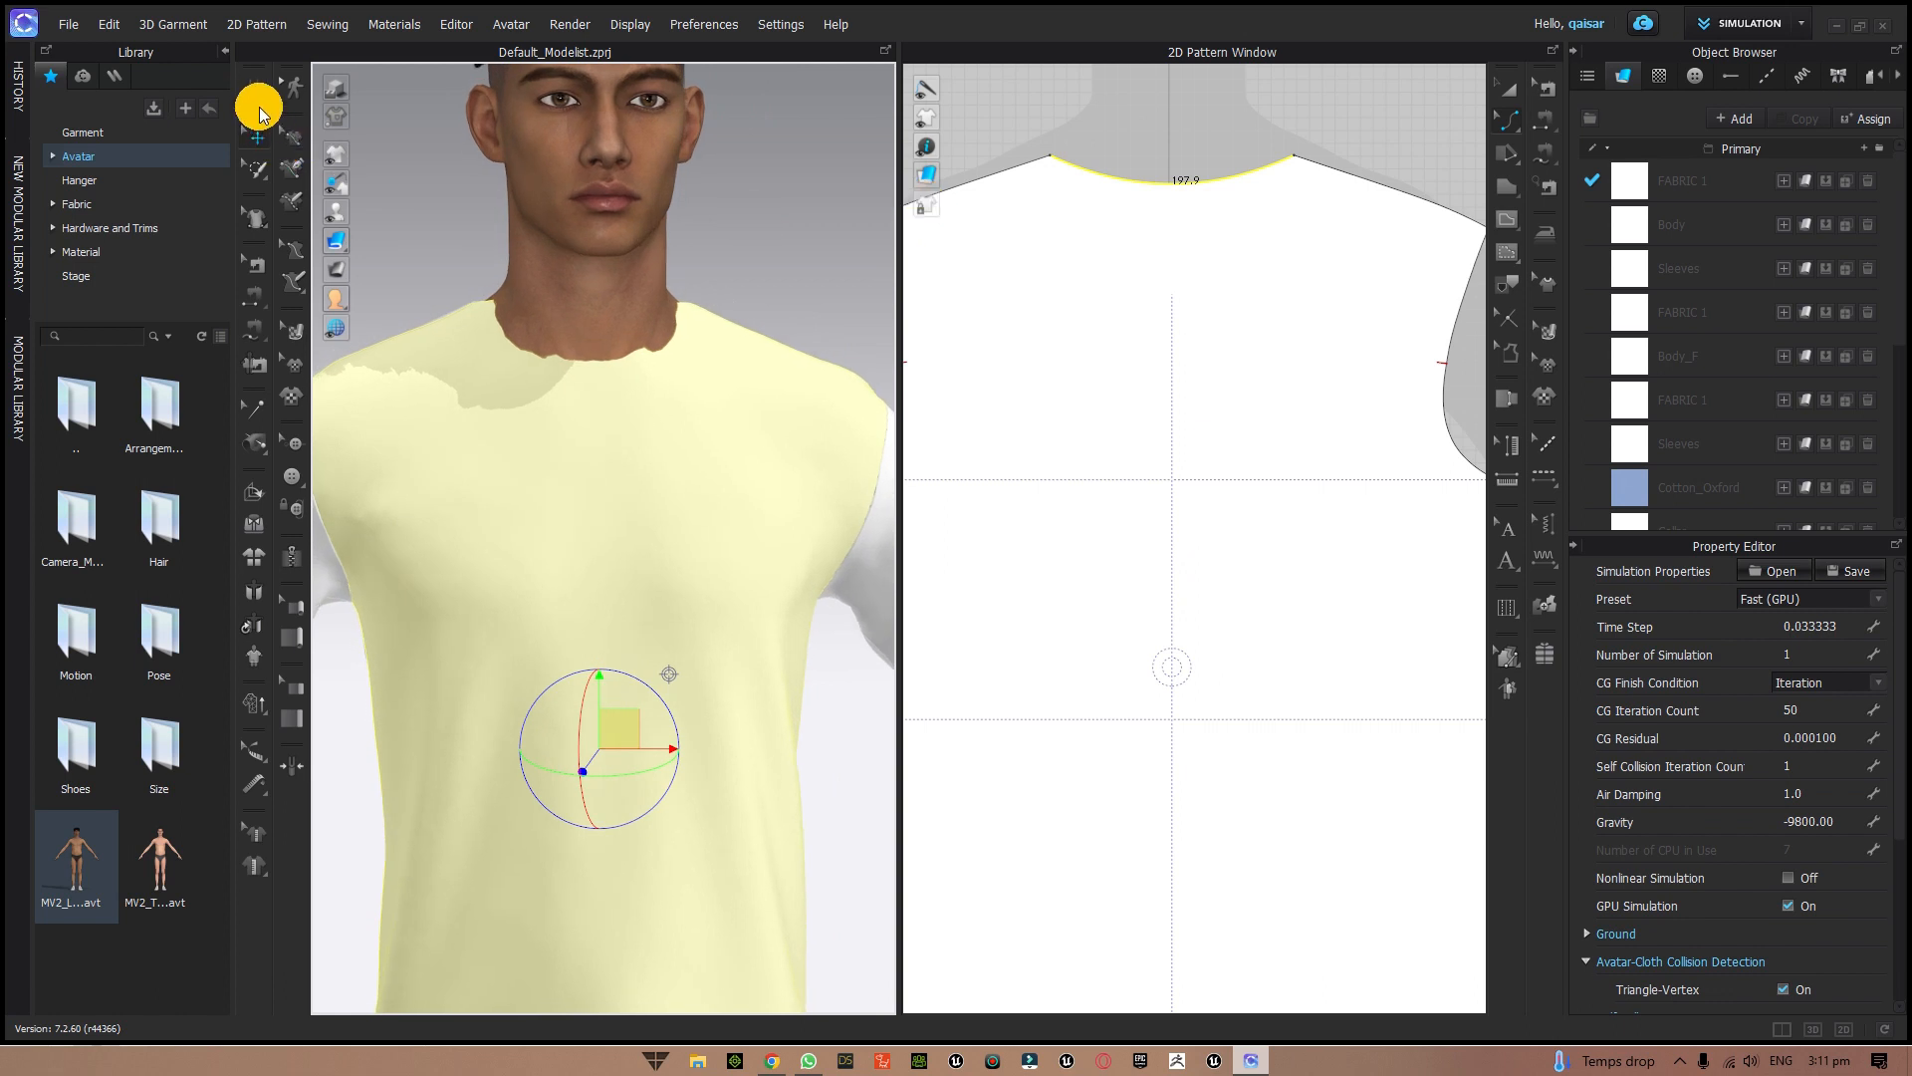
left_click(256, 87)
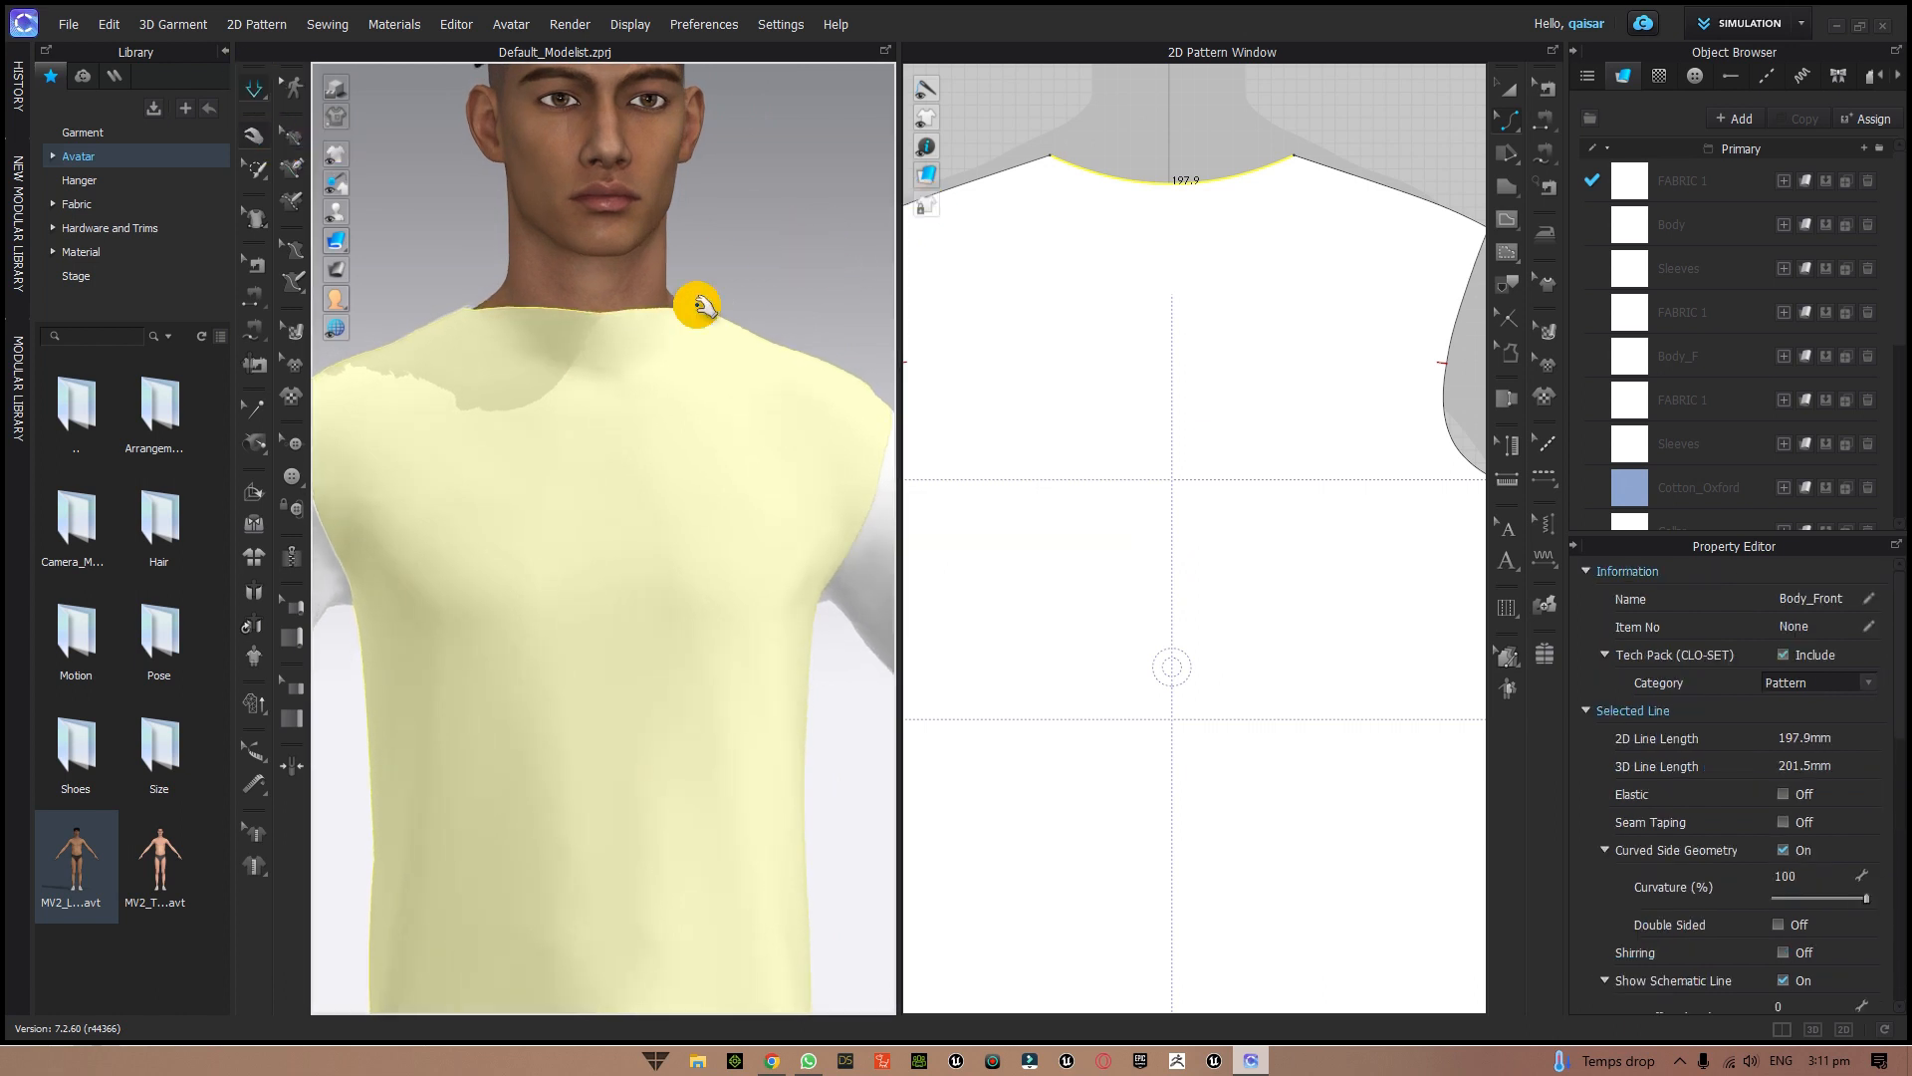
- Tug the front body's cloth just below the neckline during simulation to settle it, and deselect the pattern
mouse_move(815, 245)
right_mouse_down()
mouse_move(640, 290)
mouse_move(811, 290)
mouse_move(816, 265)
right_mouse_up()
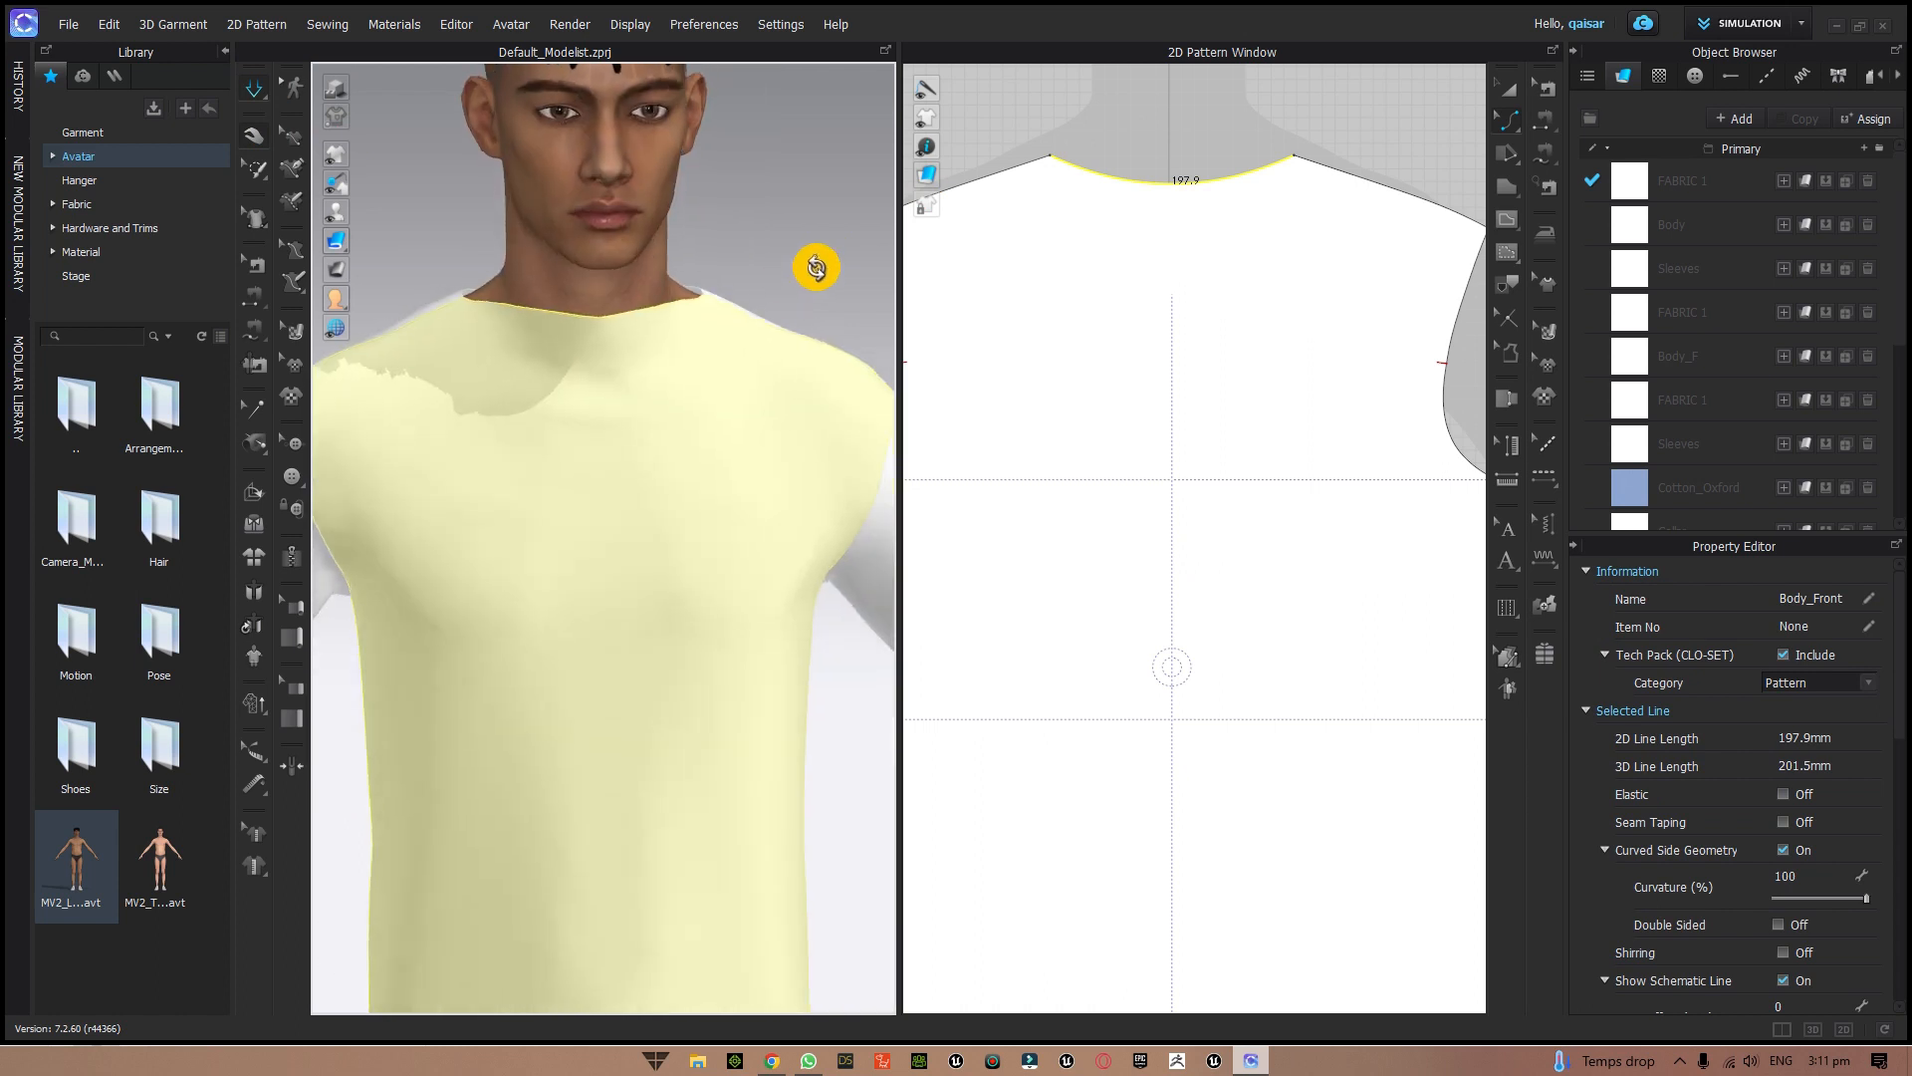
left_click_drag(605, 350, 667, 377)
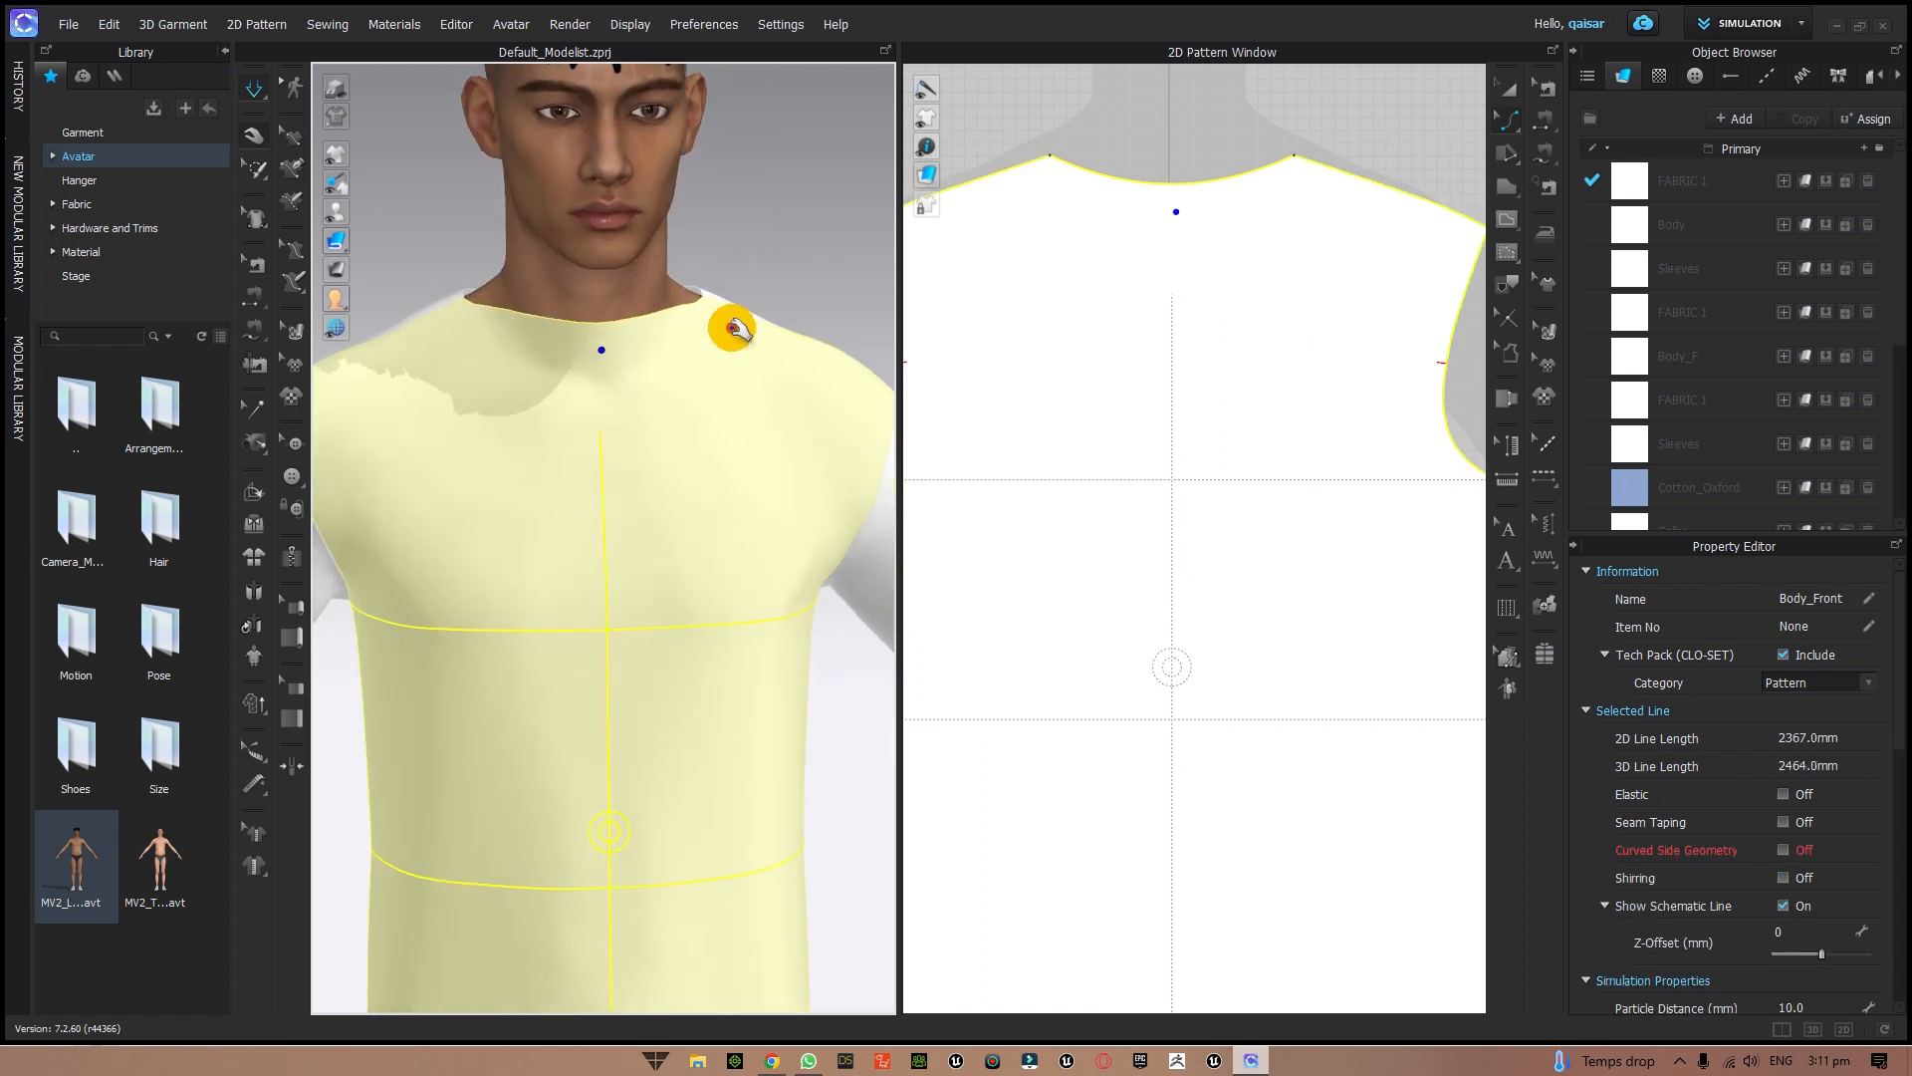
left_click(798, 256)
right_click_drag(797, 257, 798, 342)
- Extend the front body's neckline edge by 100 mm with Offset Pattern Outline to form a high neck piece
scroll(1272, 504, "down", 5)
right_click_drag(1272, 504, 1264, 577)
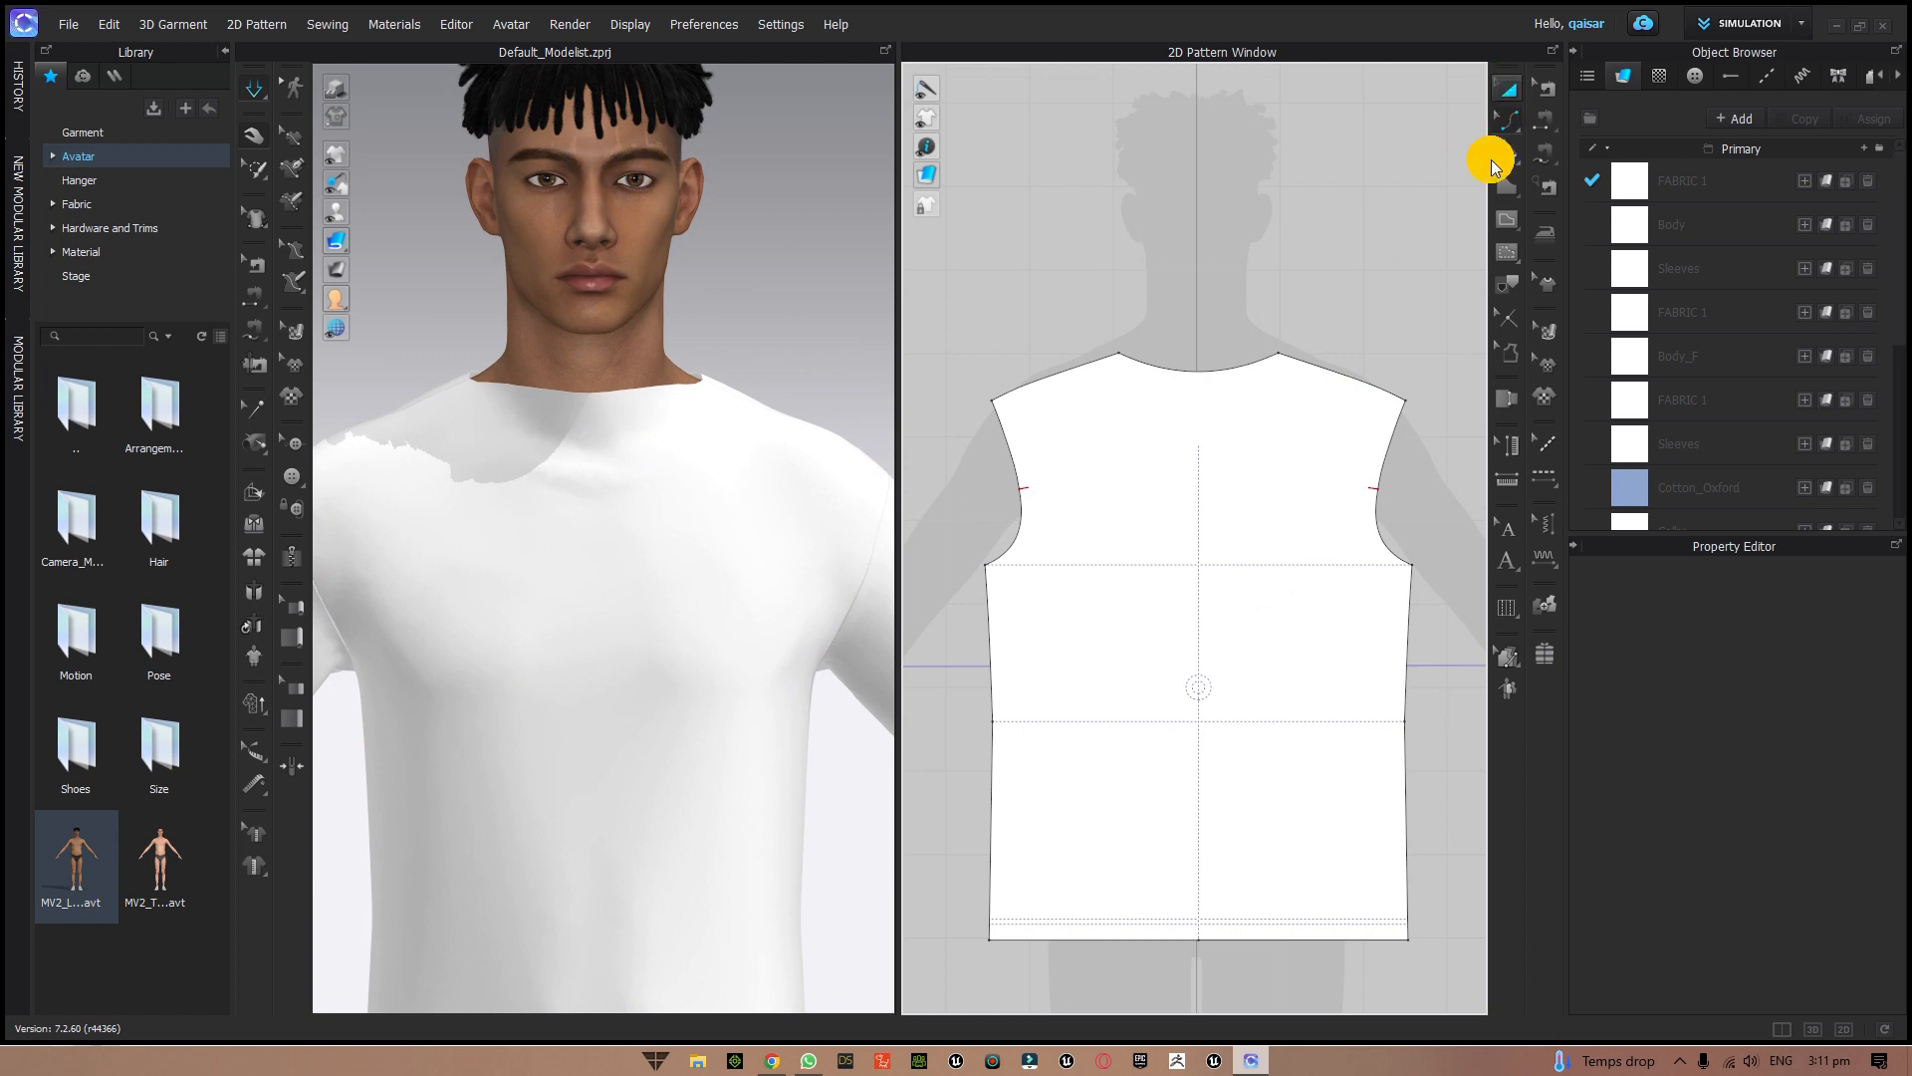
left_click(1506, 119)
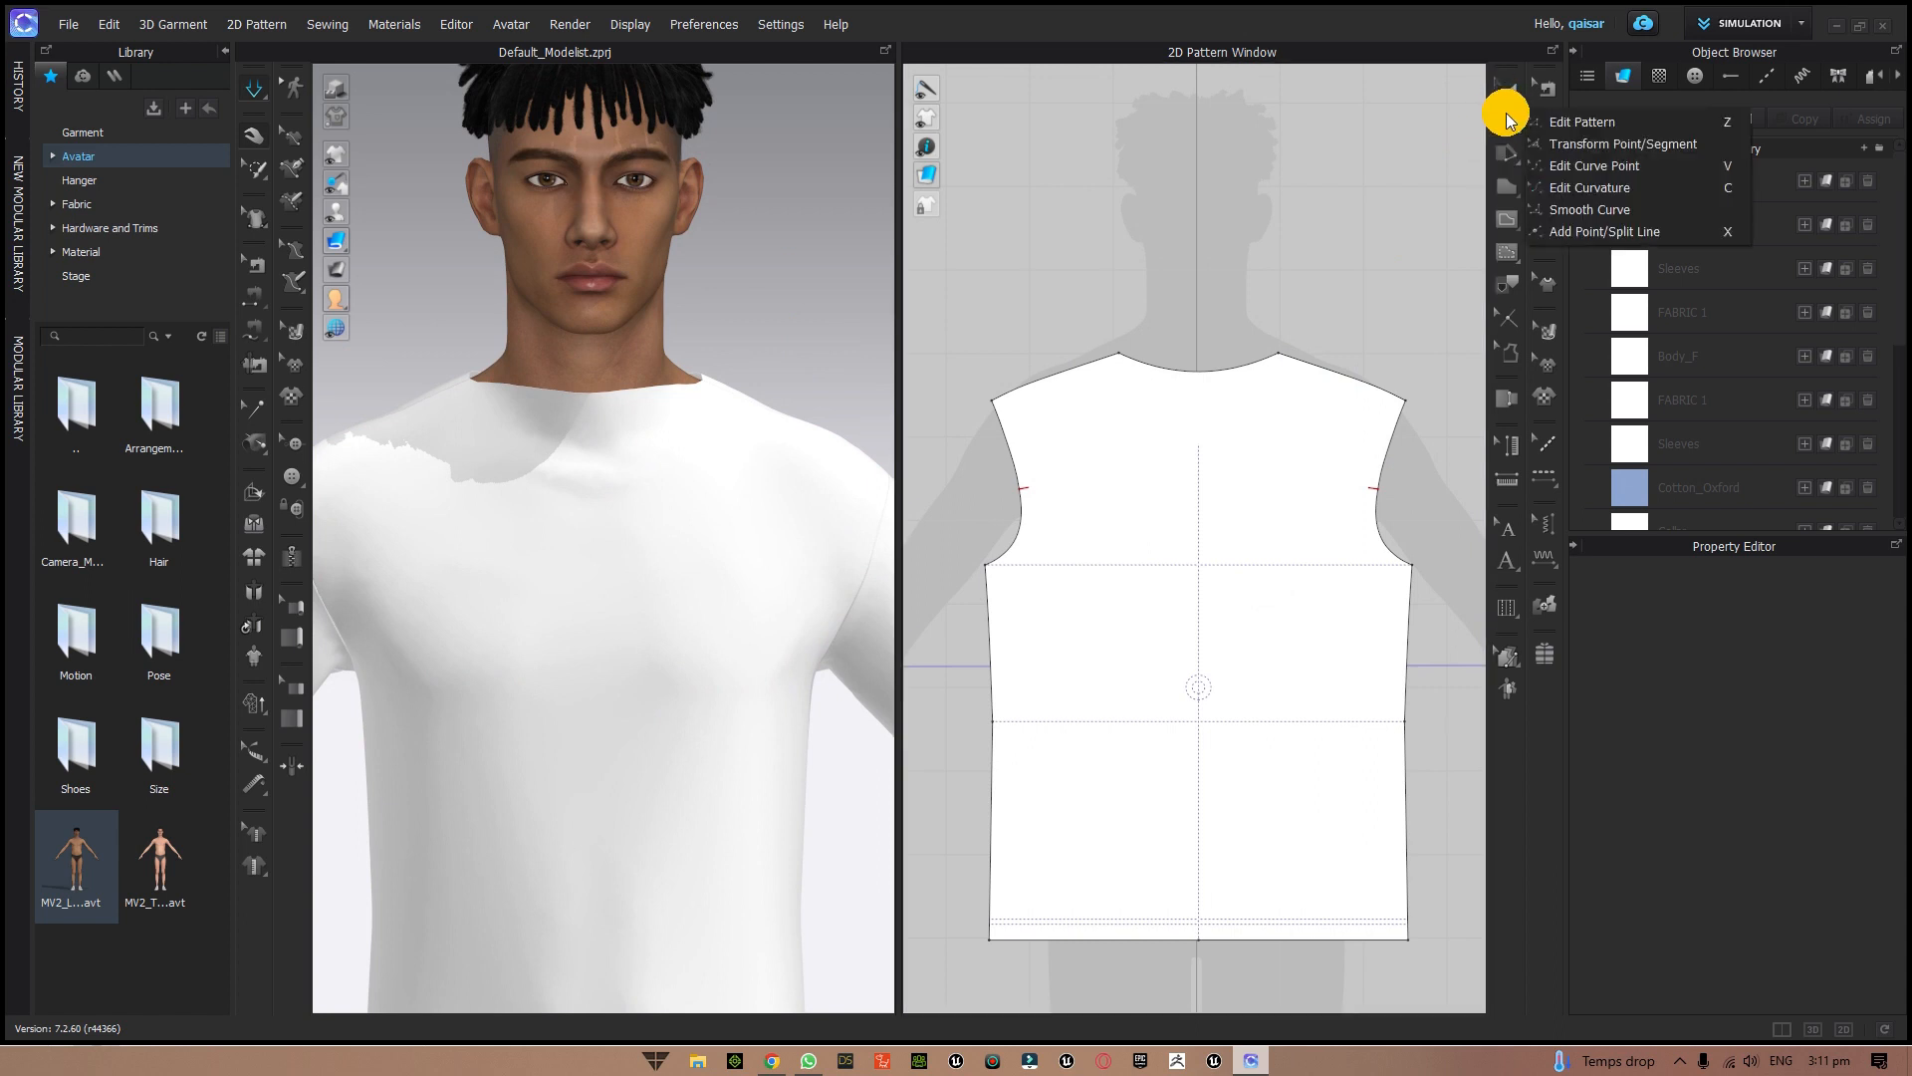
left_click(1570, 128)
scroll(1224, 210, "down", 1)
scroll(1225, 209, "up", 3)
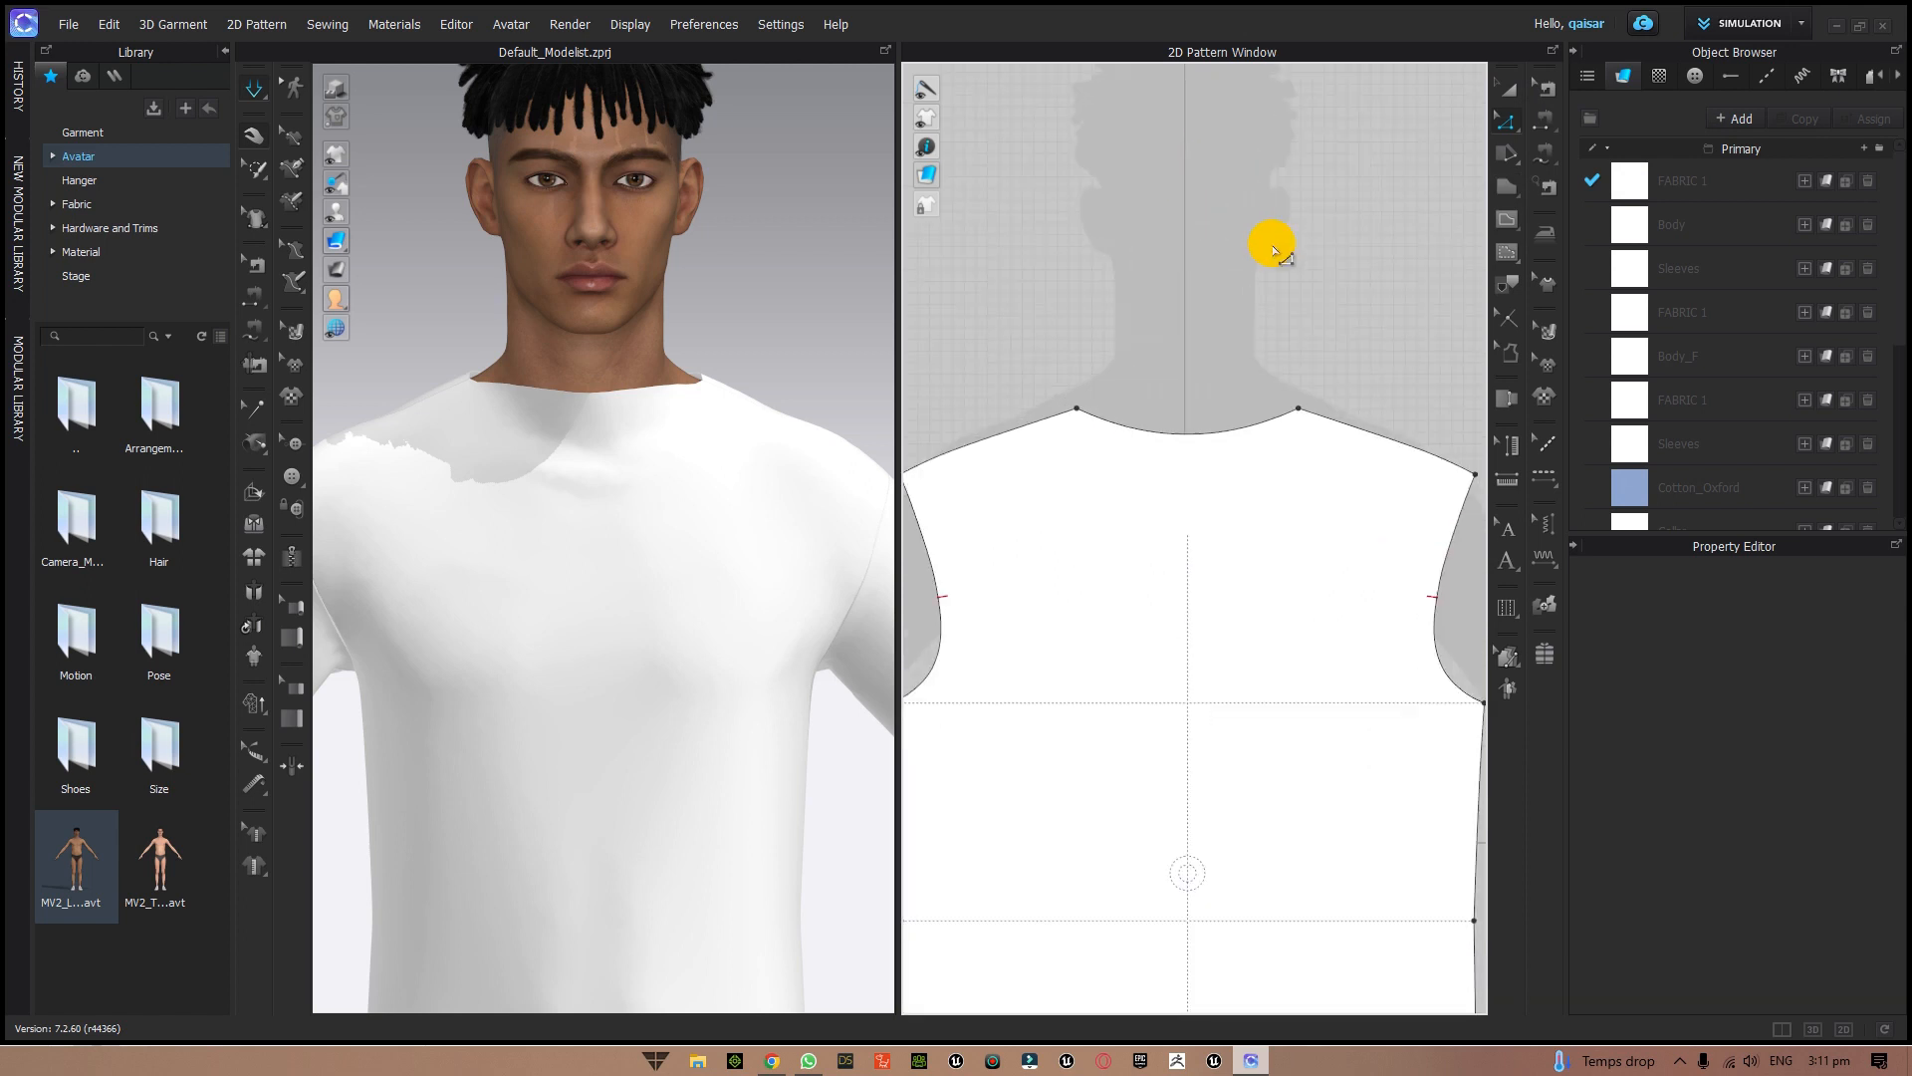
scroll(1277, 251, "down", 4)
right_click_drag(1301, 189, 1191, 343)
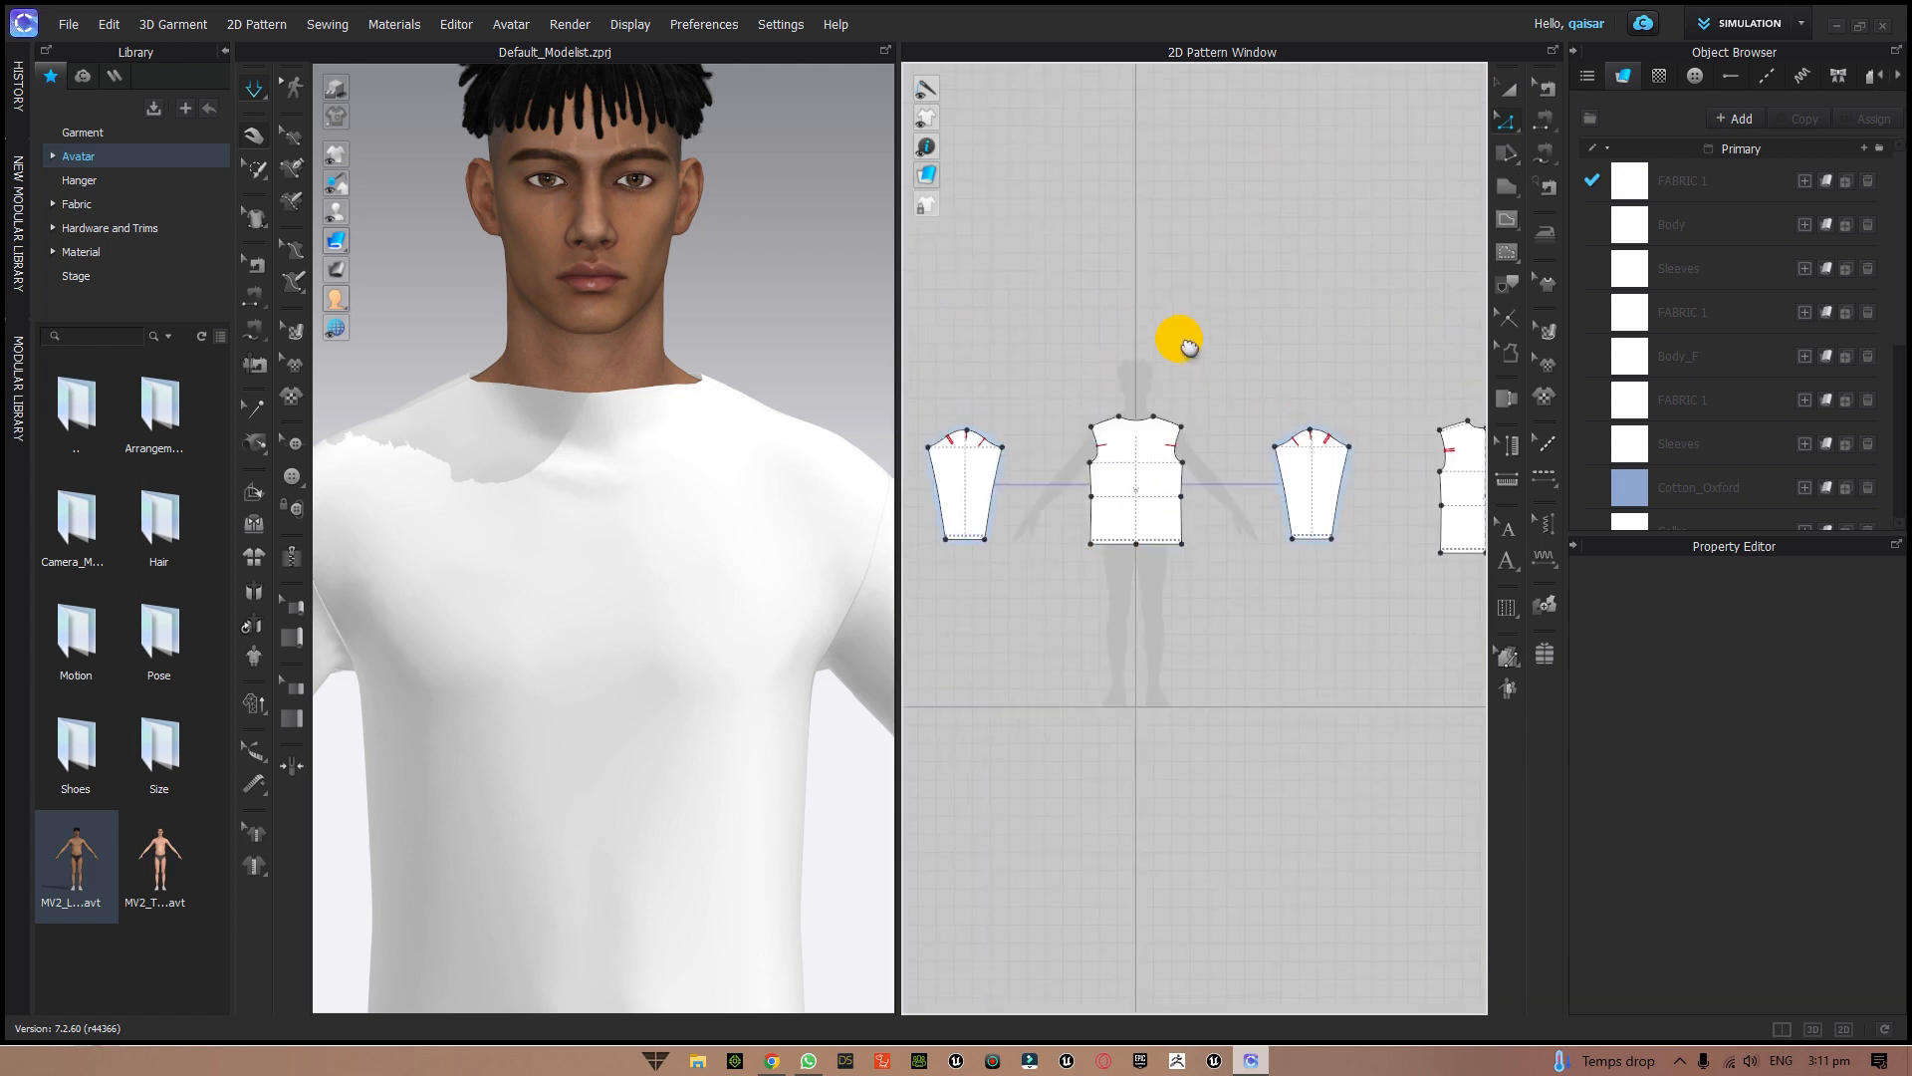
scroll(1180, 353, "up", 5)
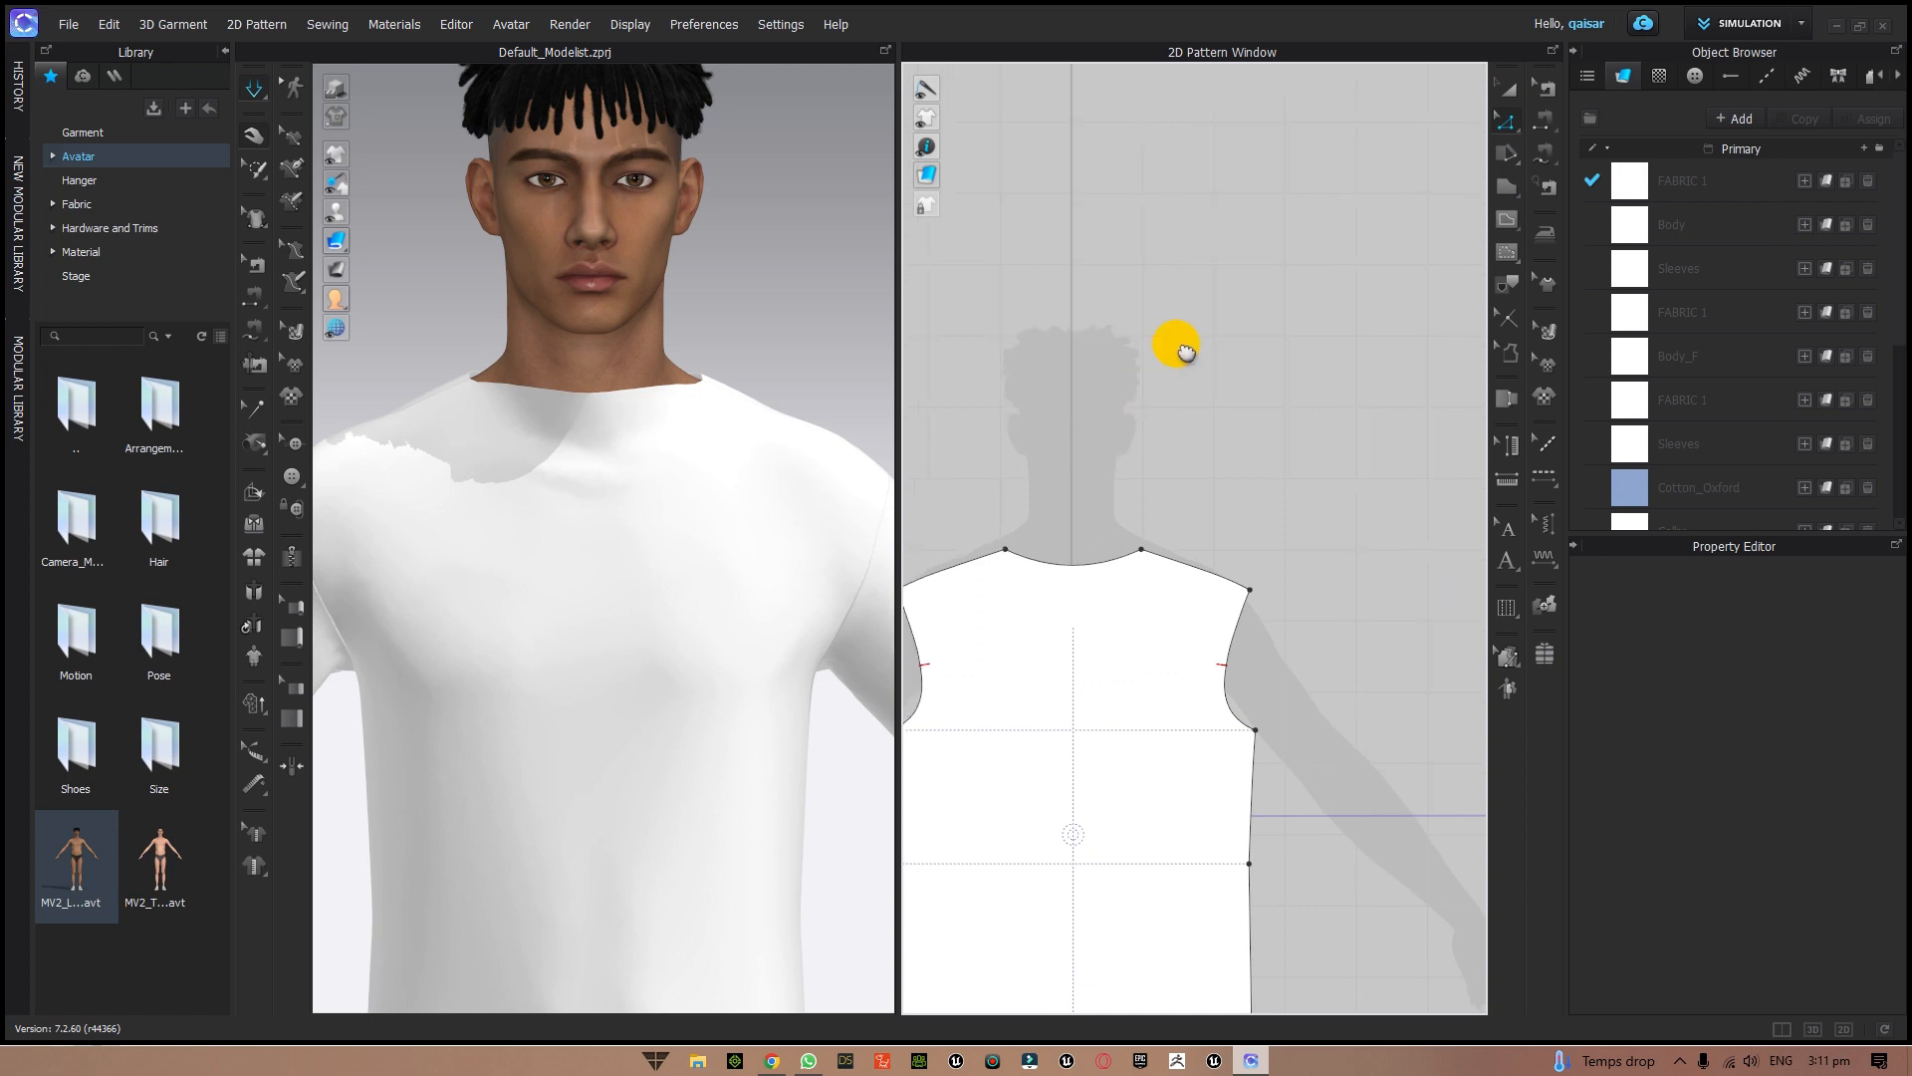
scroll(1170, 480, "down", 1)
left_click(1166, 472)
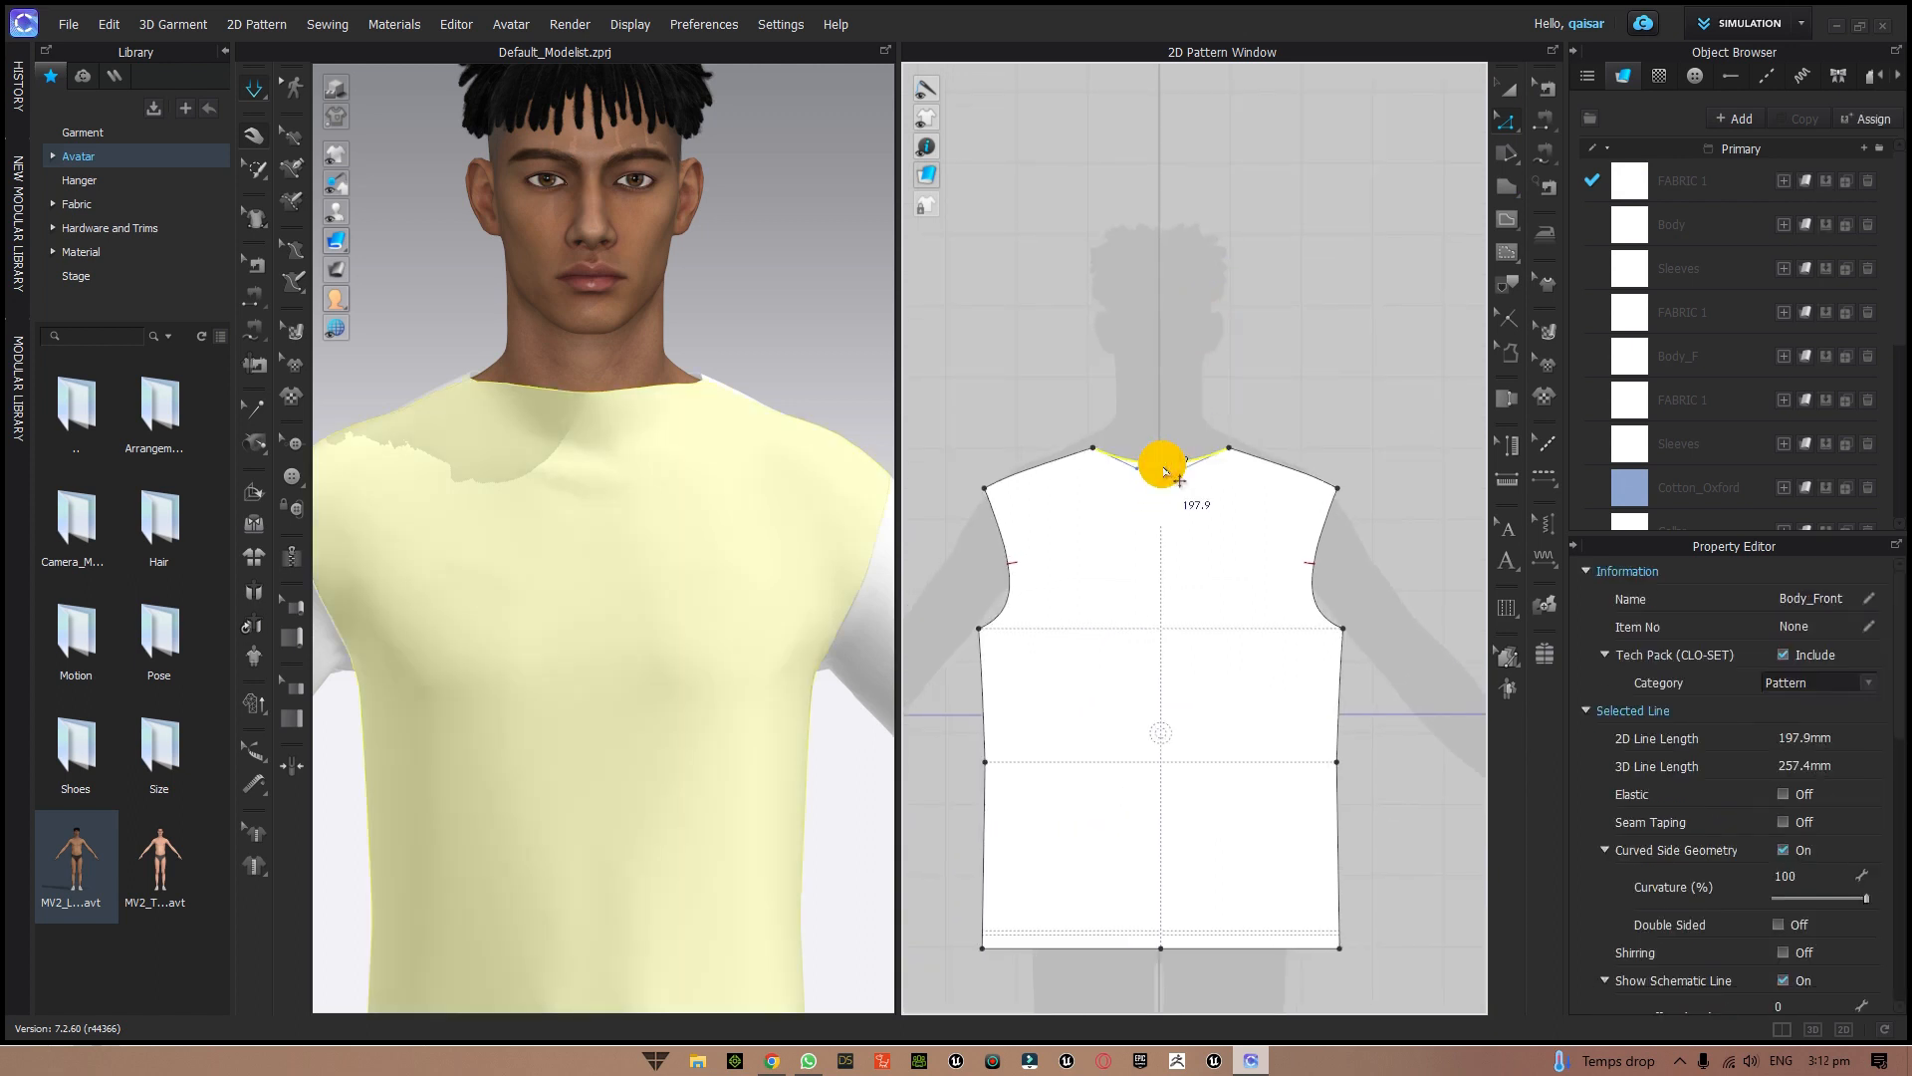
right_click(1165, 472)
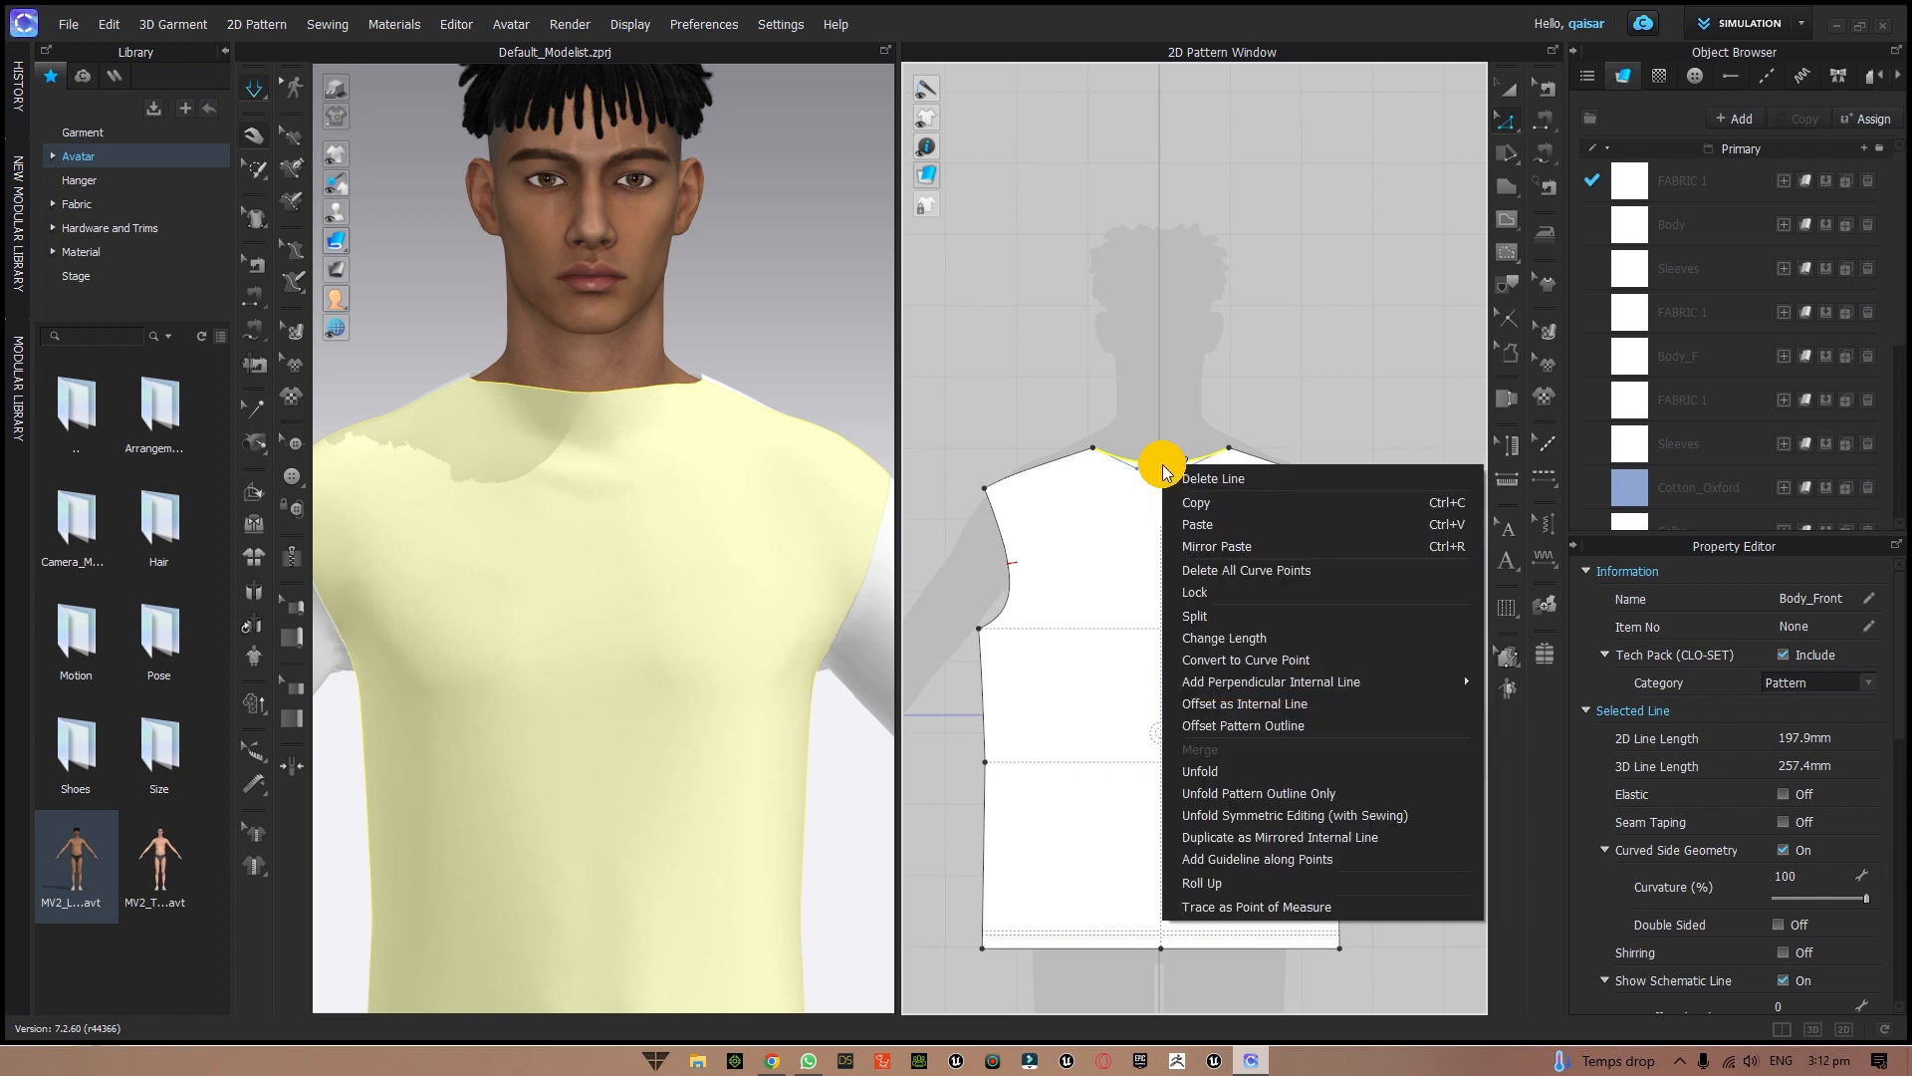
left_click(1271, 737)
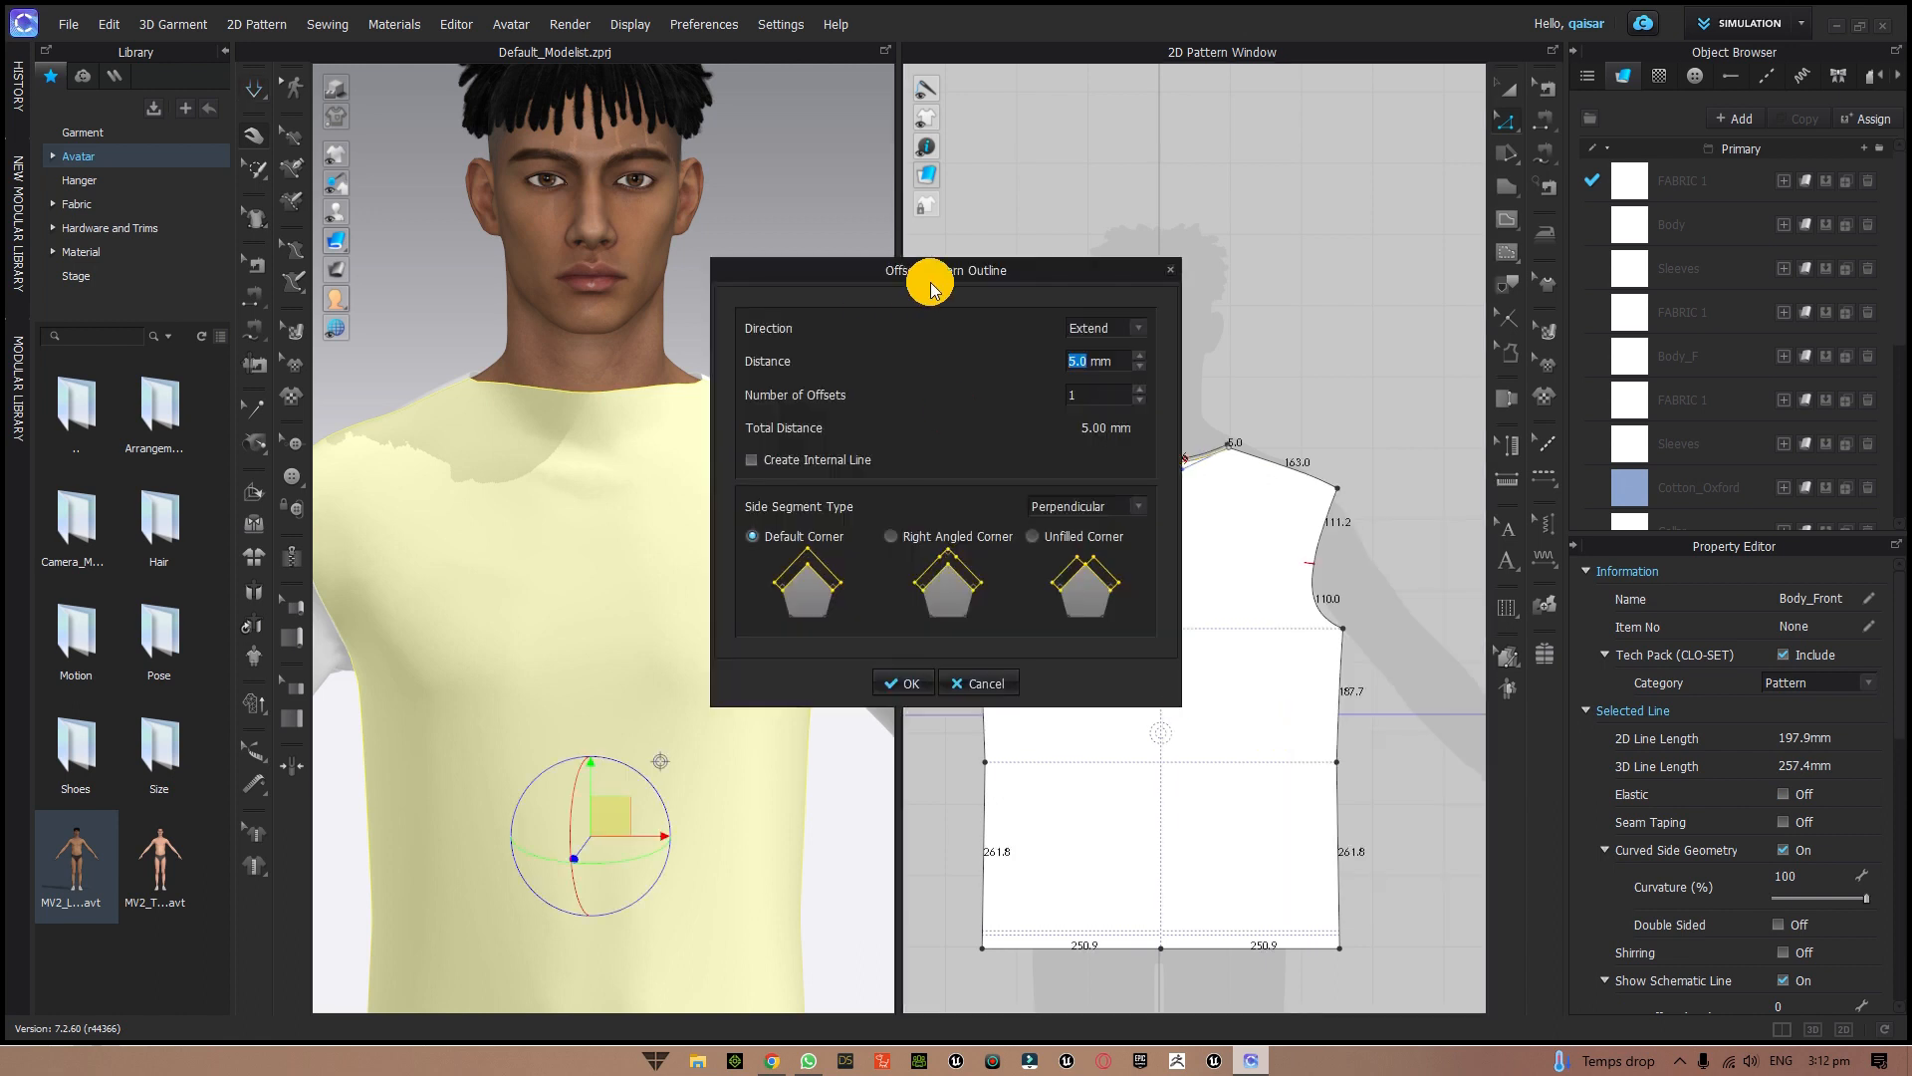
left_click_drag(990, 275, 764, 196)
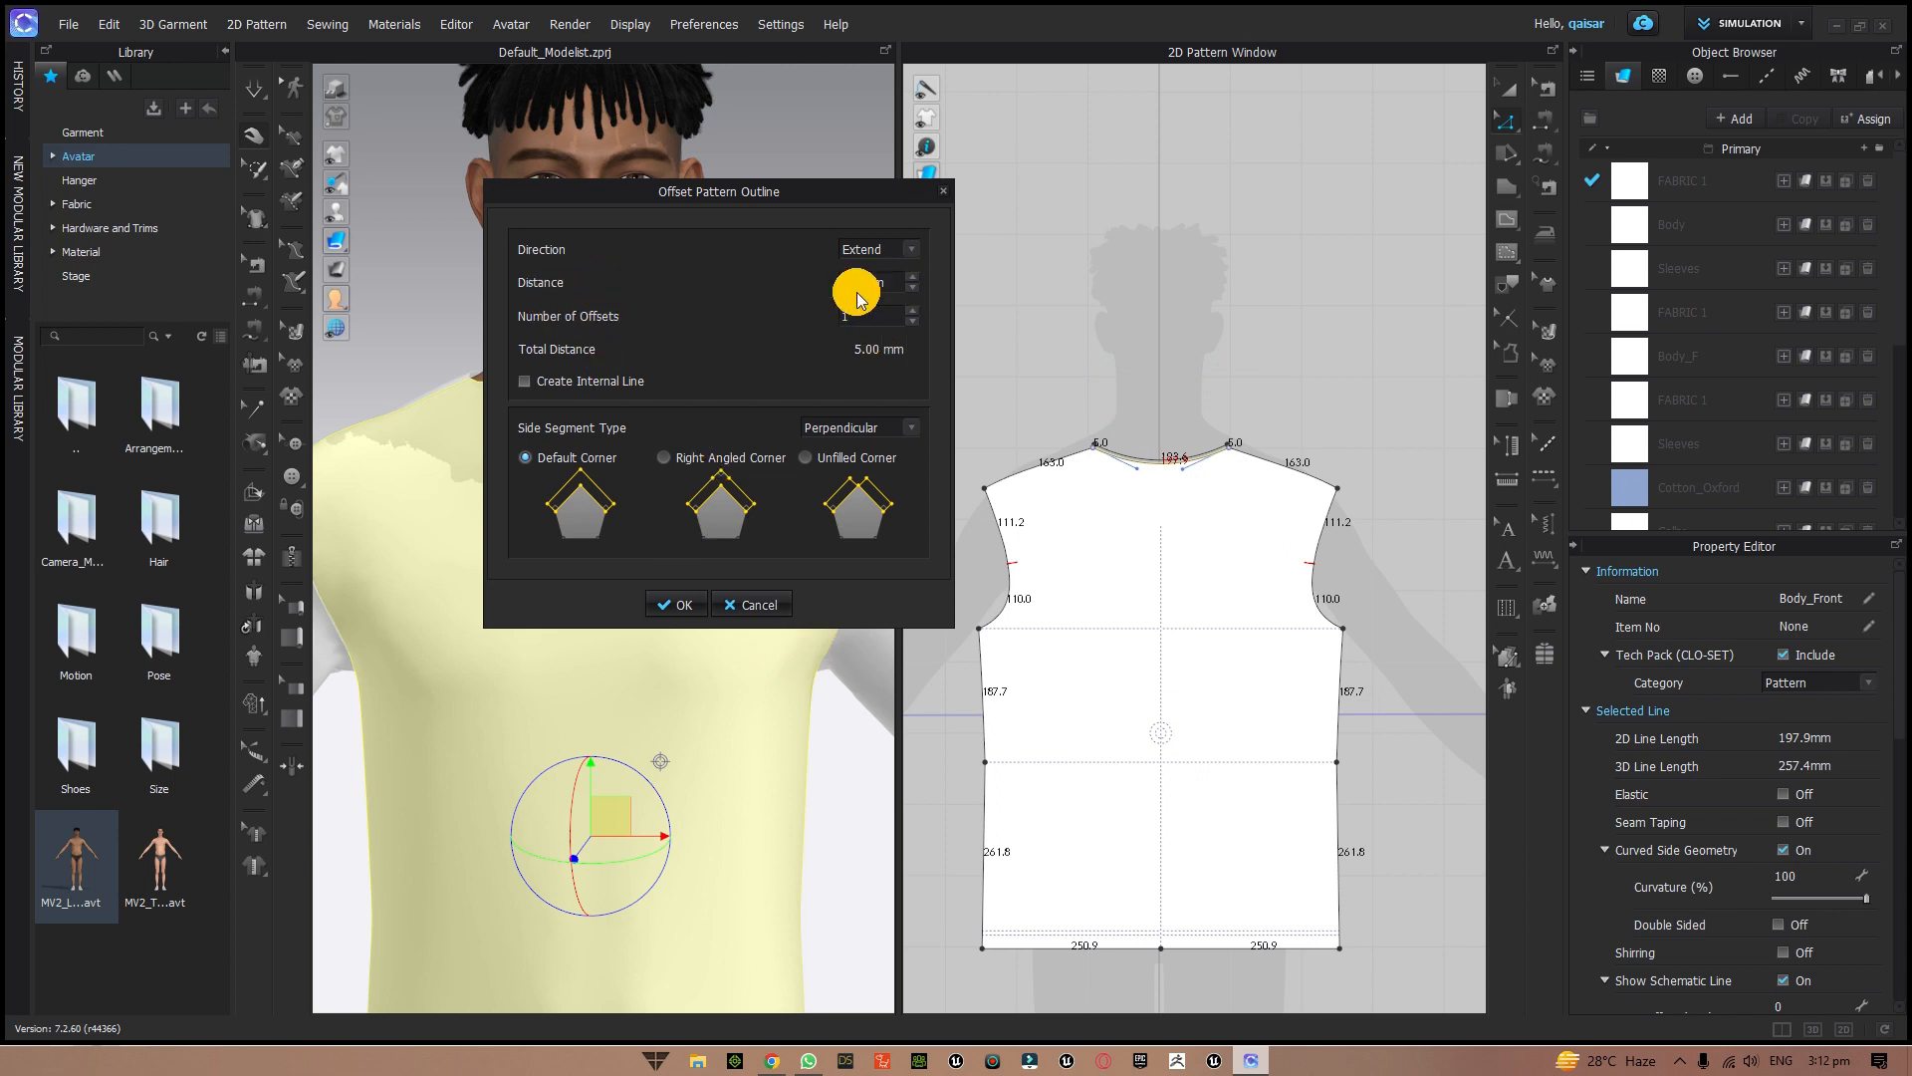
type("00")
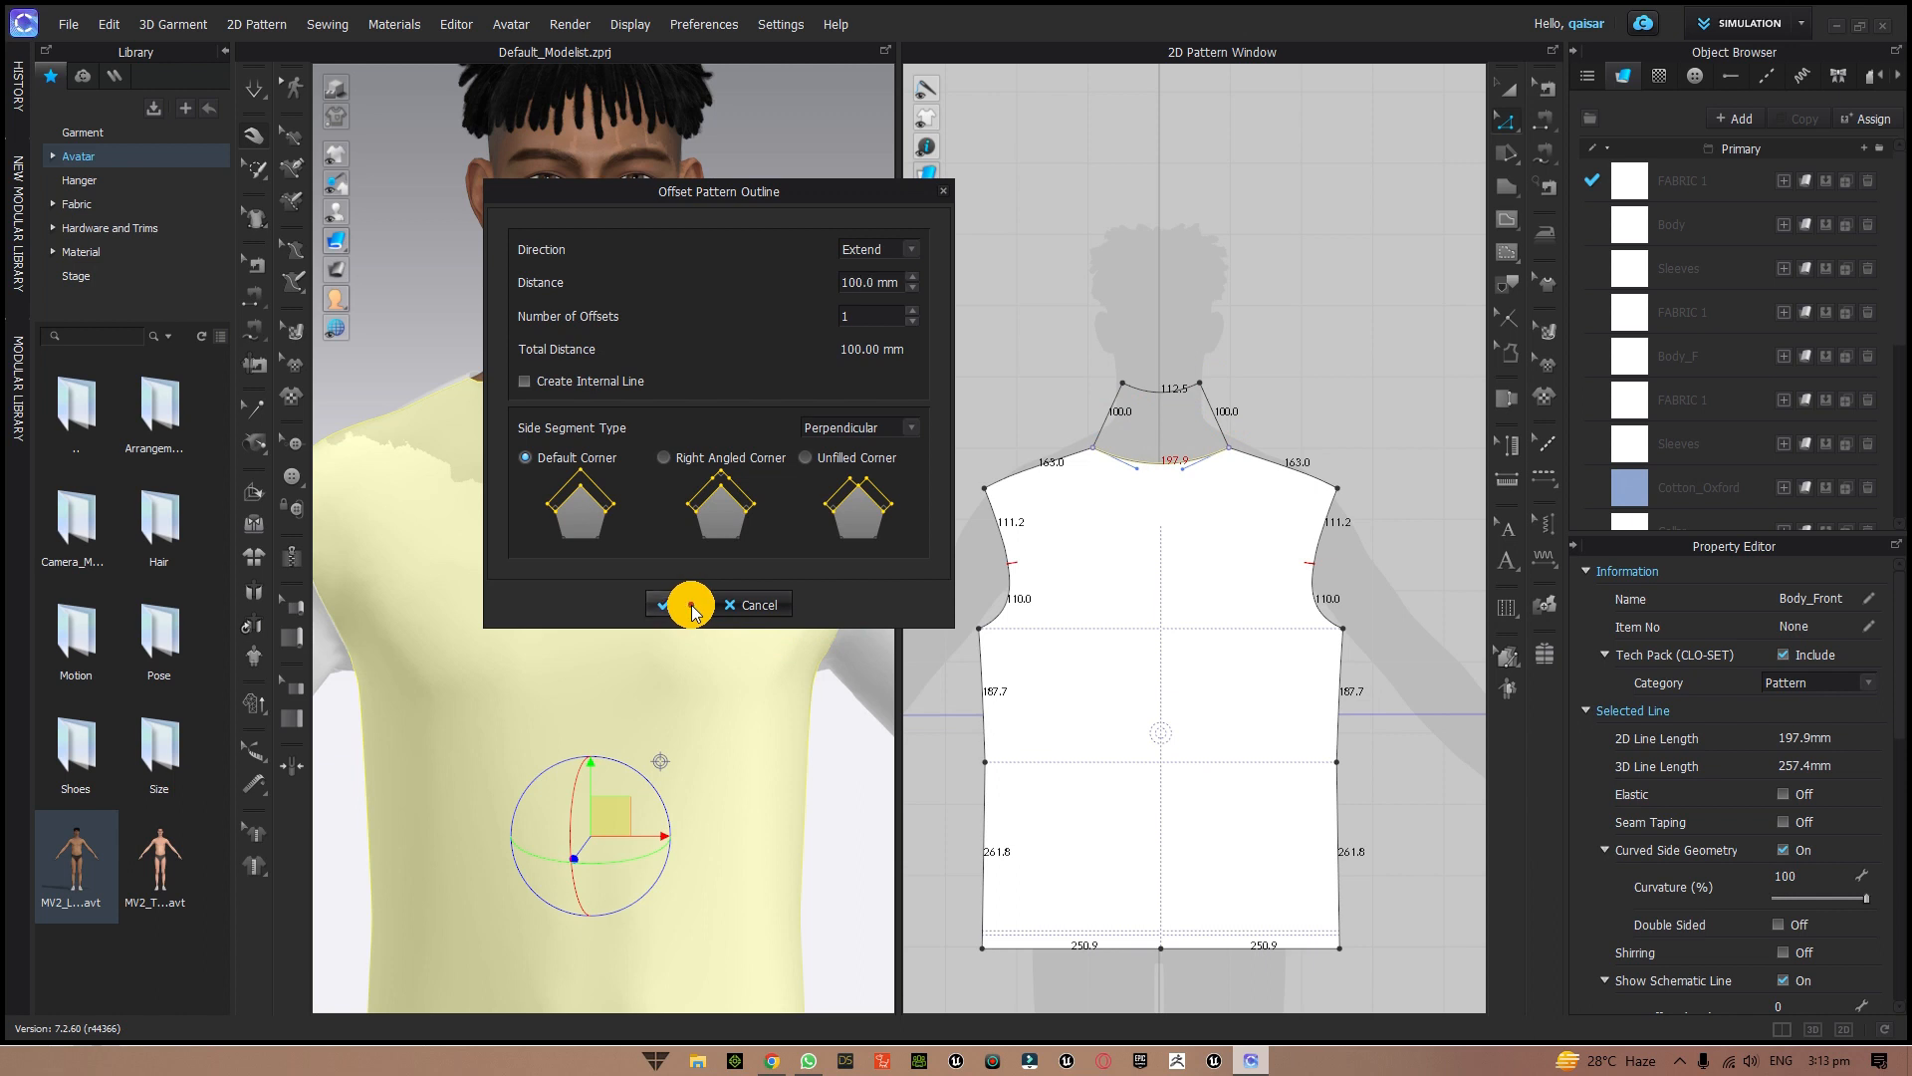
left_click(690, 605)
left_click(1119, 308)
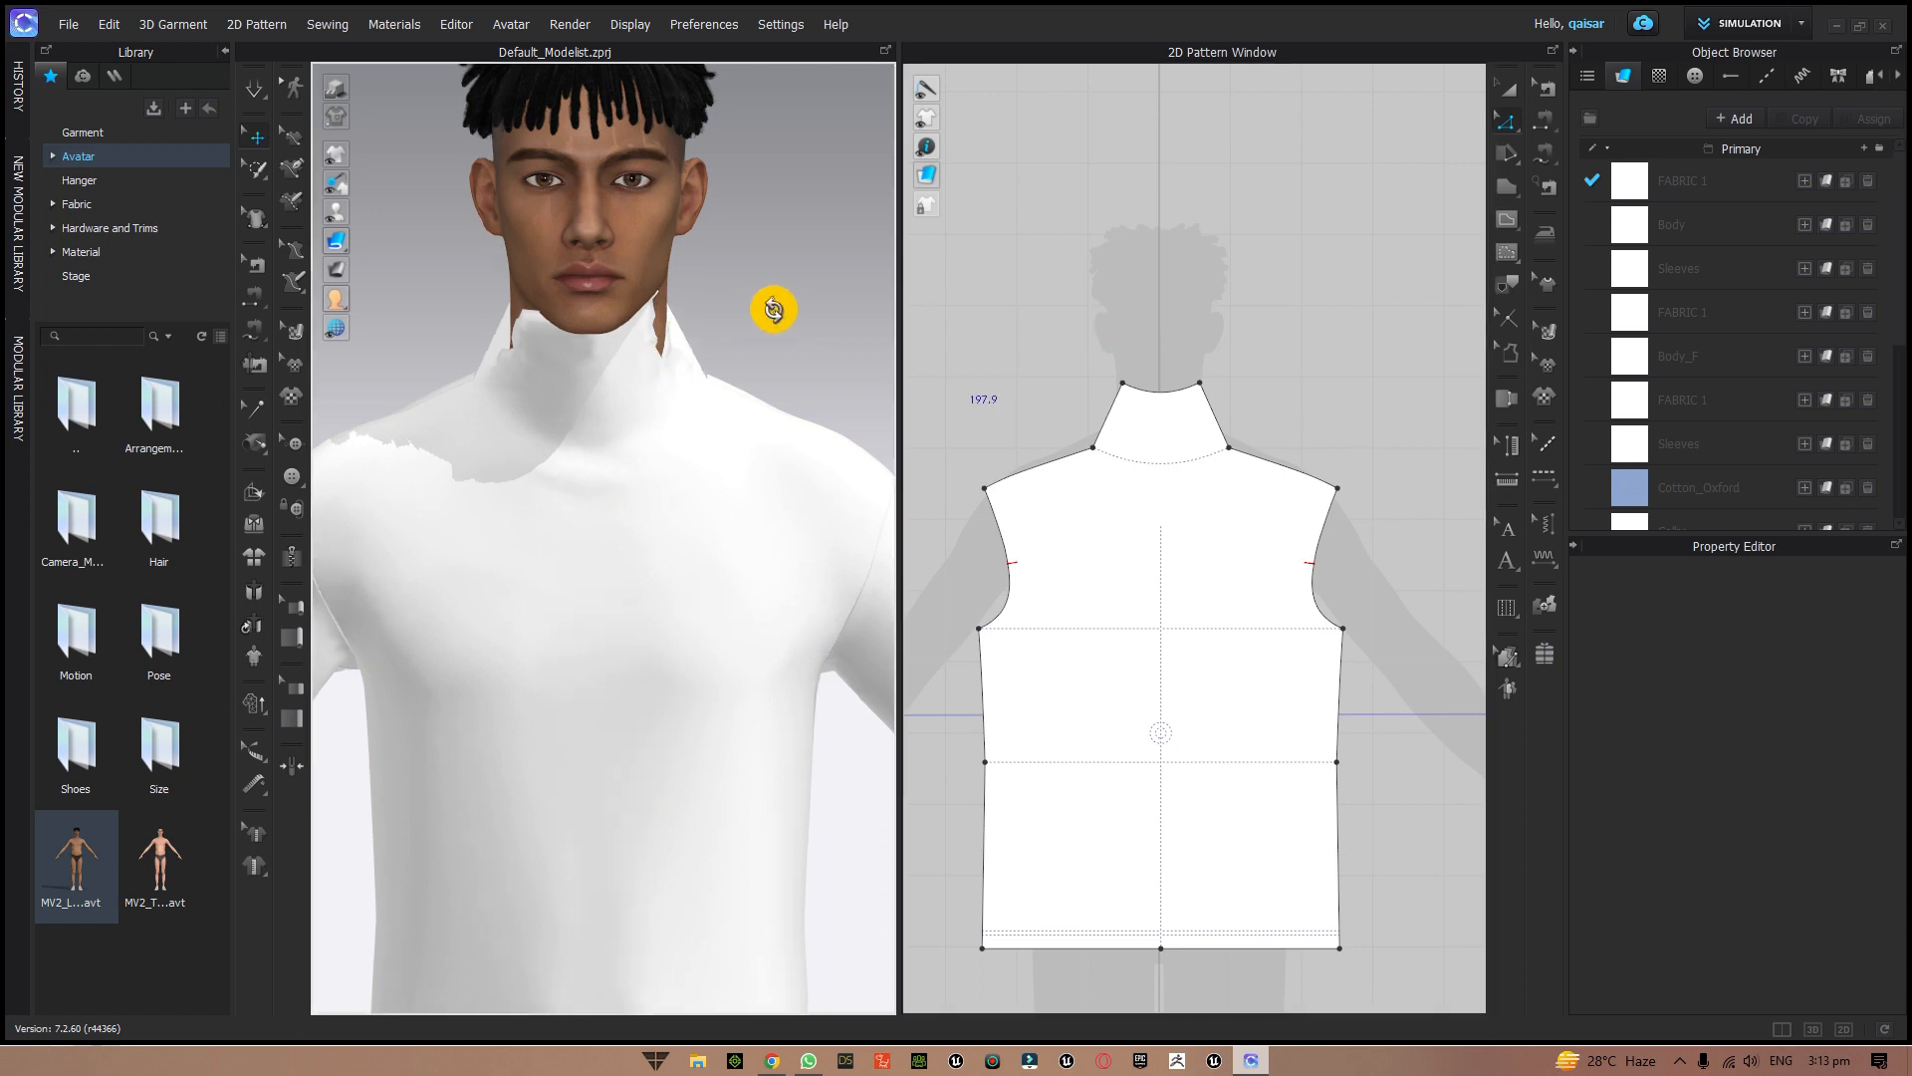
- Move the front body pattern forward, clear of the avatar, in a side view of the 3D garment
right_click_drag(774, 310, 714, 345)
scroll(727, 311, "down", 5)
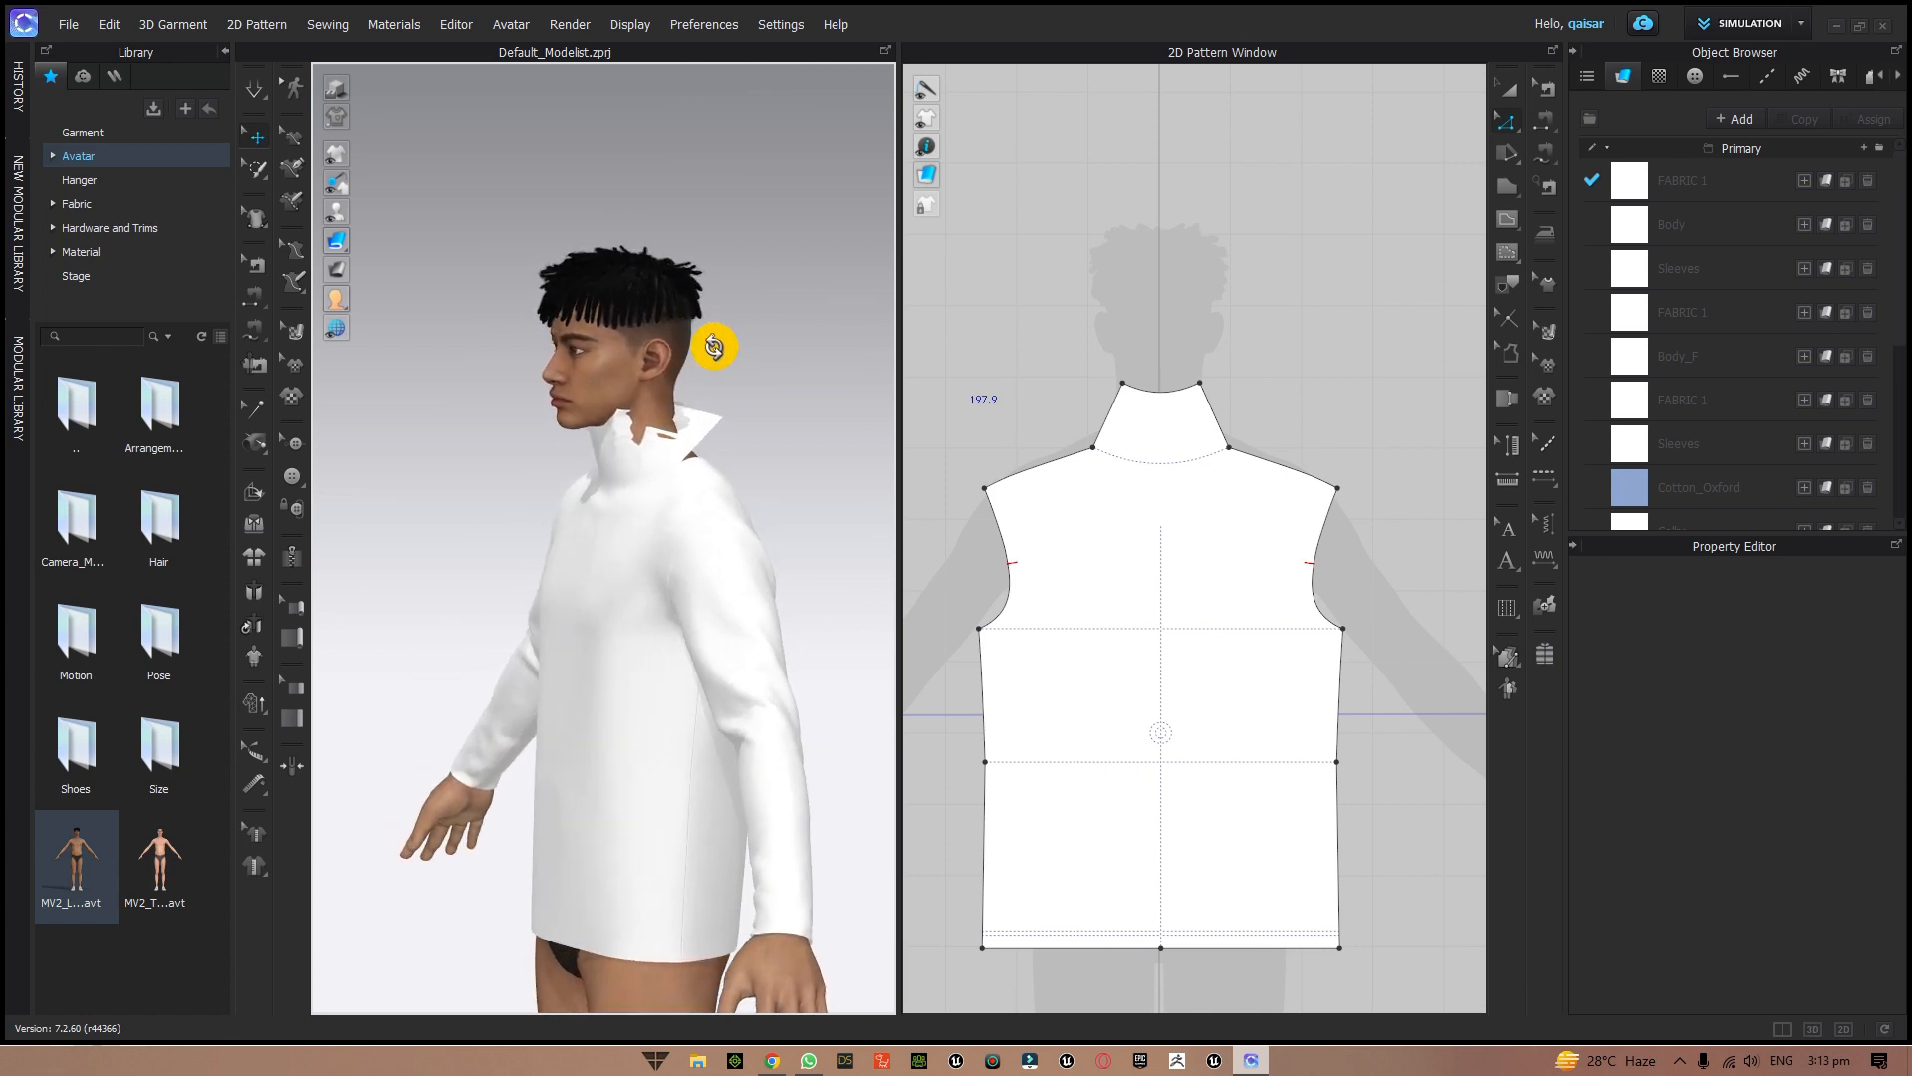
middle_click_drag(730, 366, 747, 239)
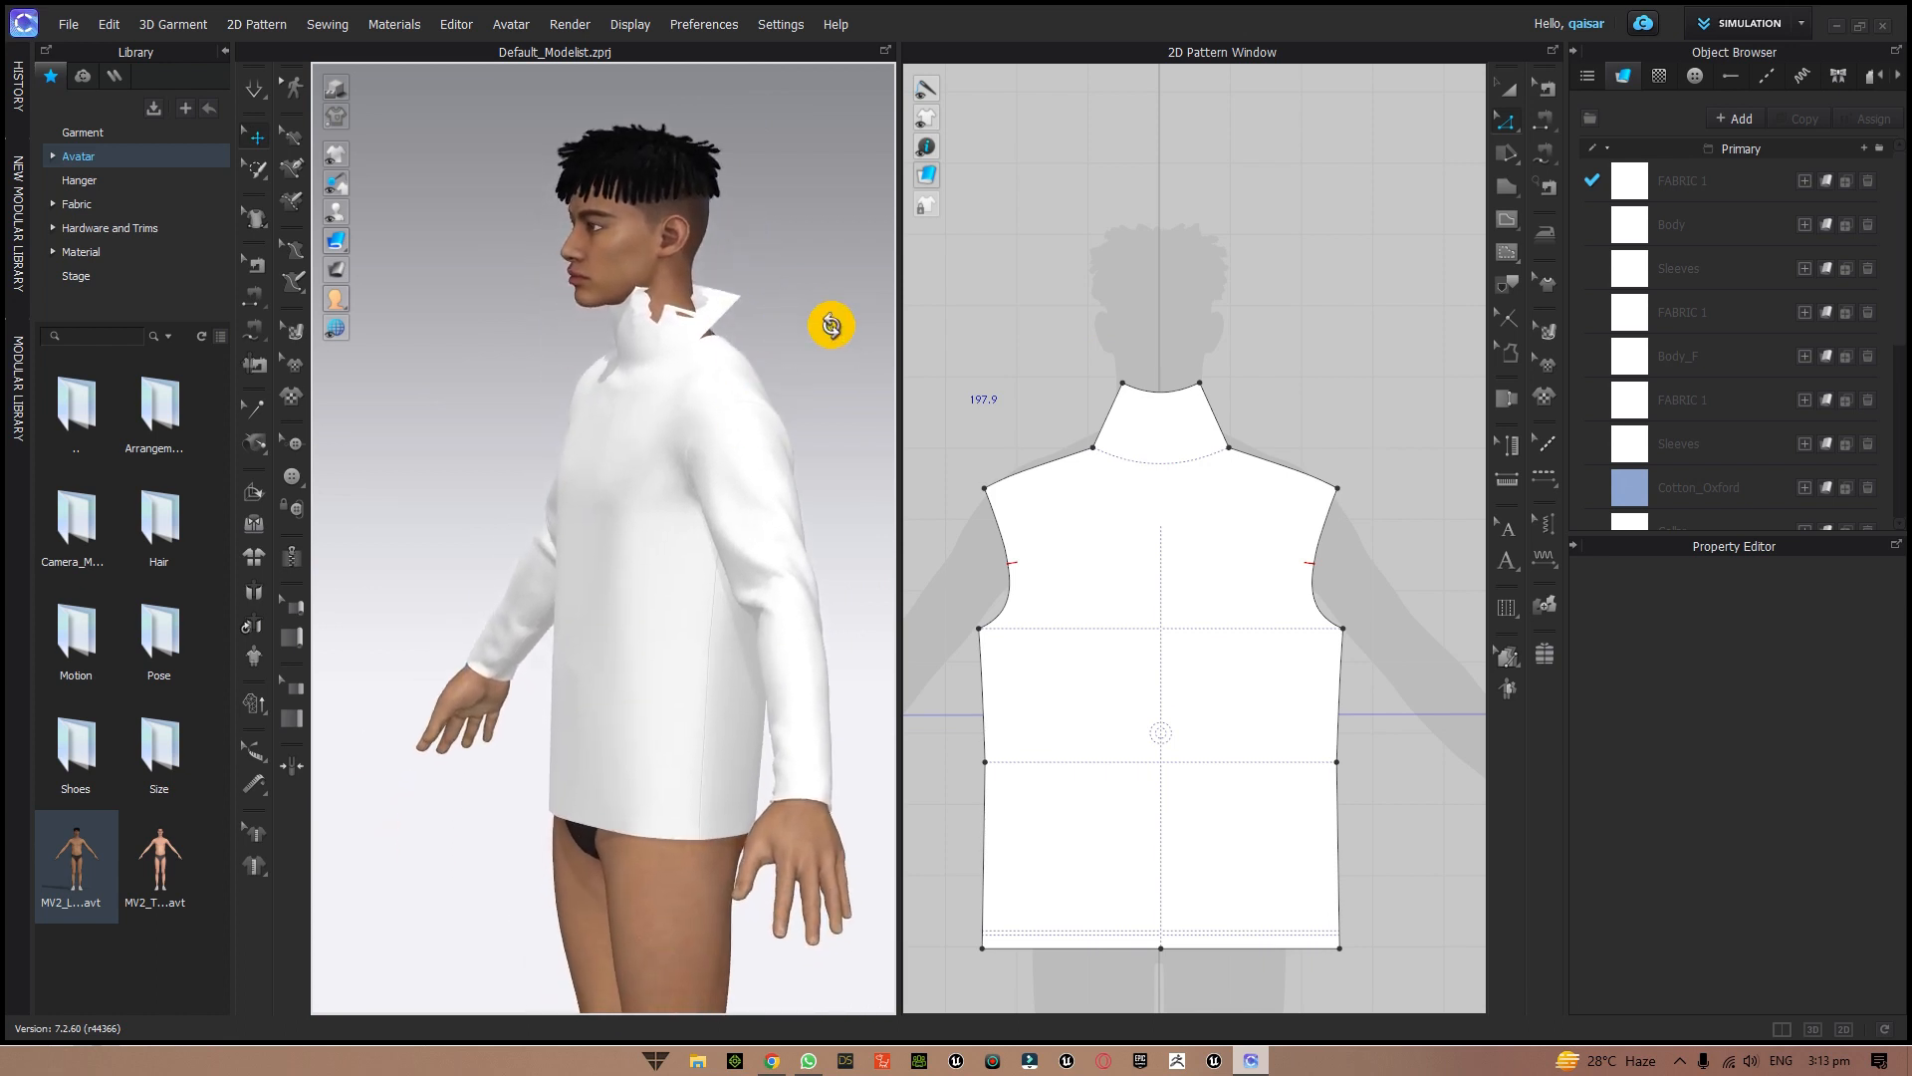
right_click_drag(833, 319, 812, 325)
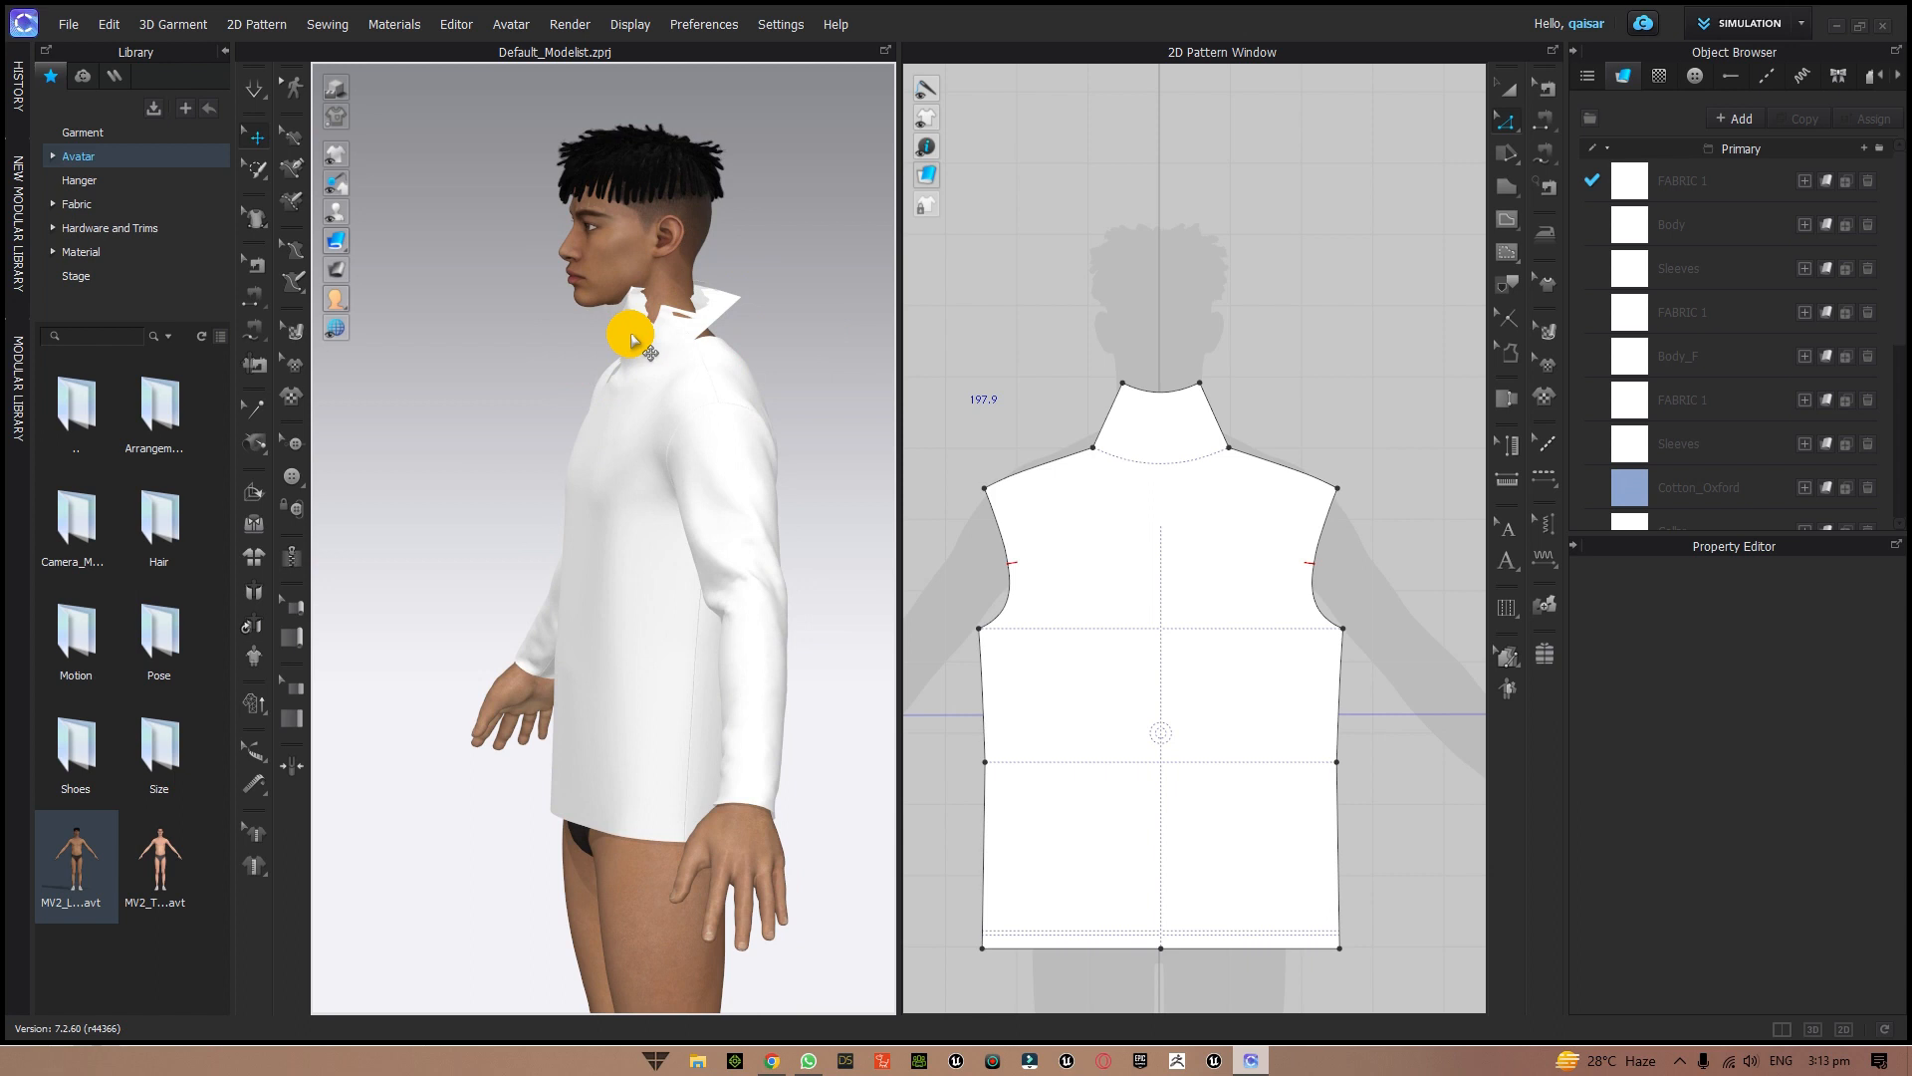
right_click_drag(857, 499, 847, 498)
left_click(595, 646)
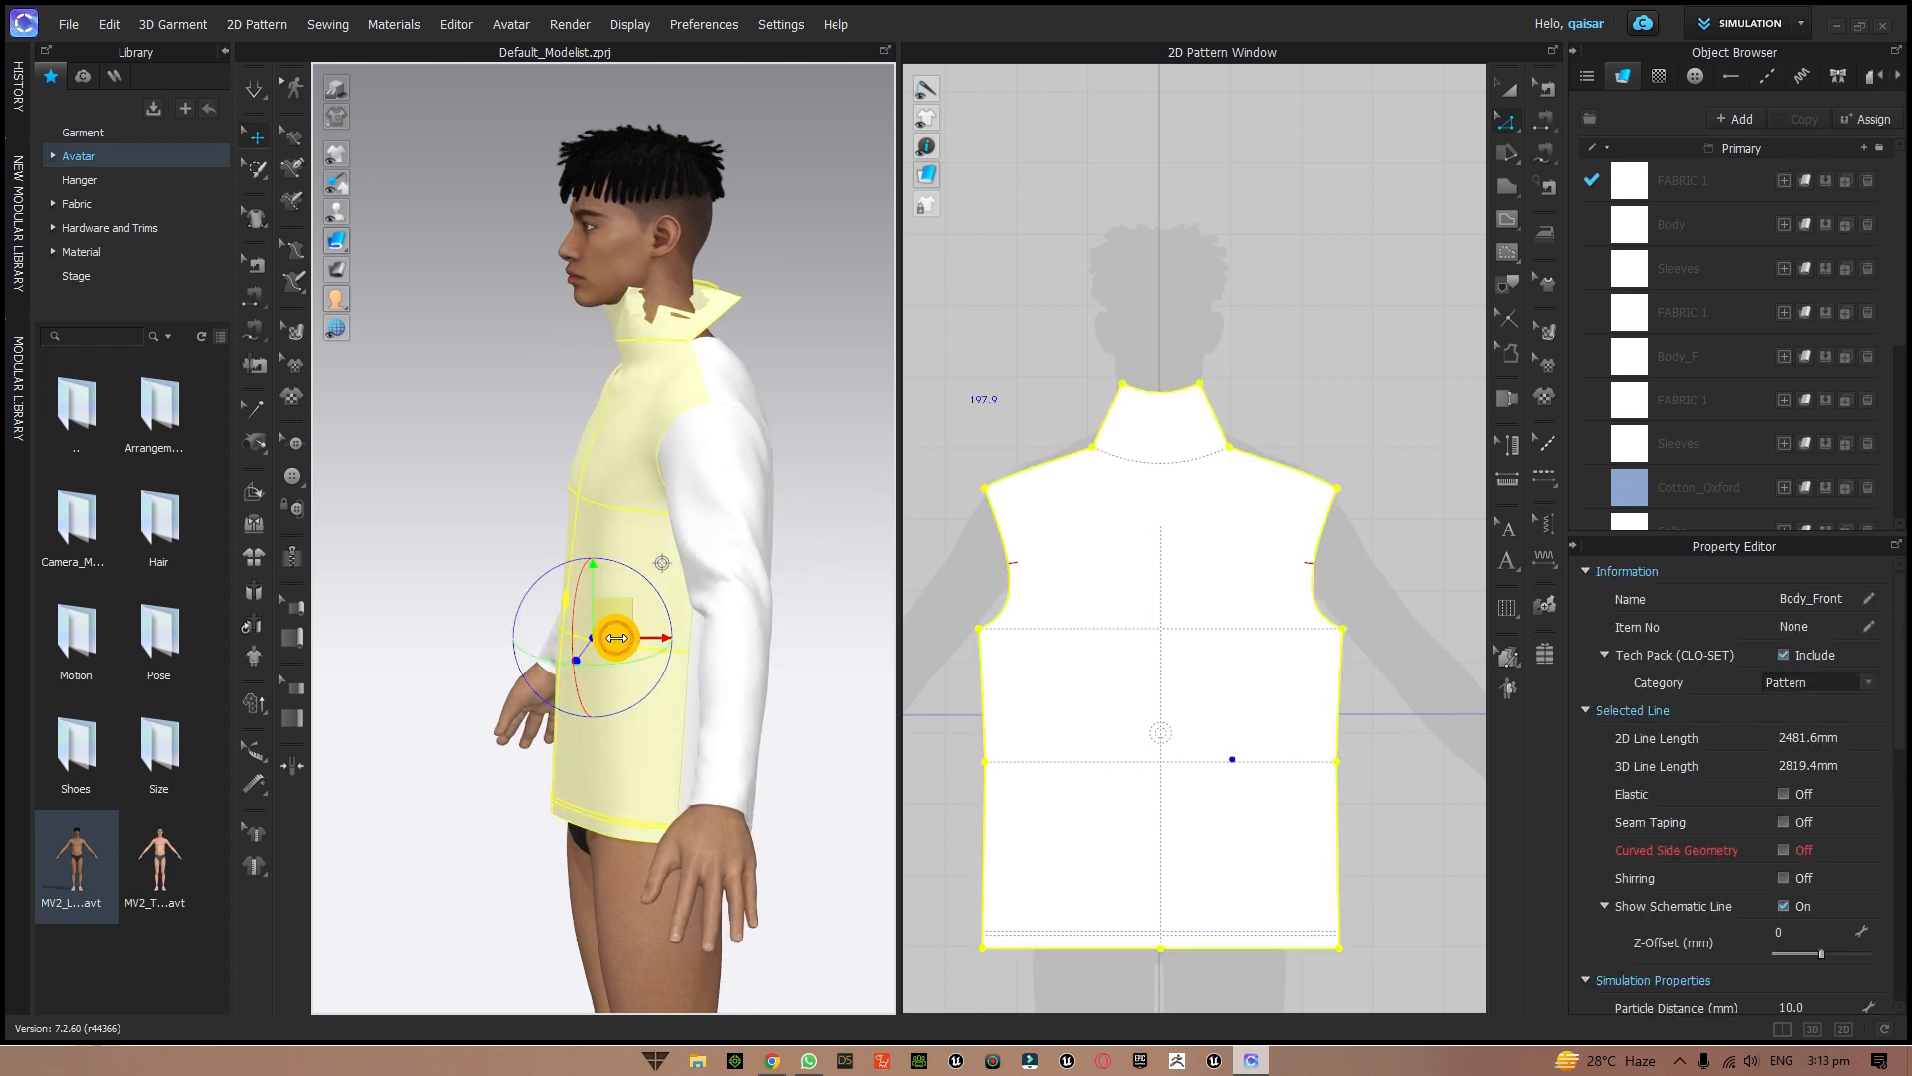
left_click_drag(617, 637, 501, 638)
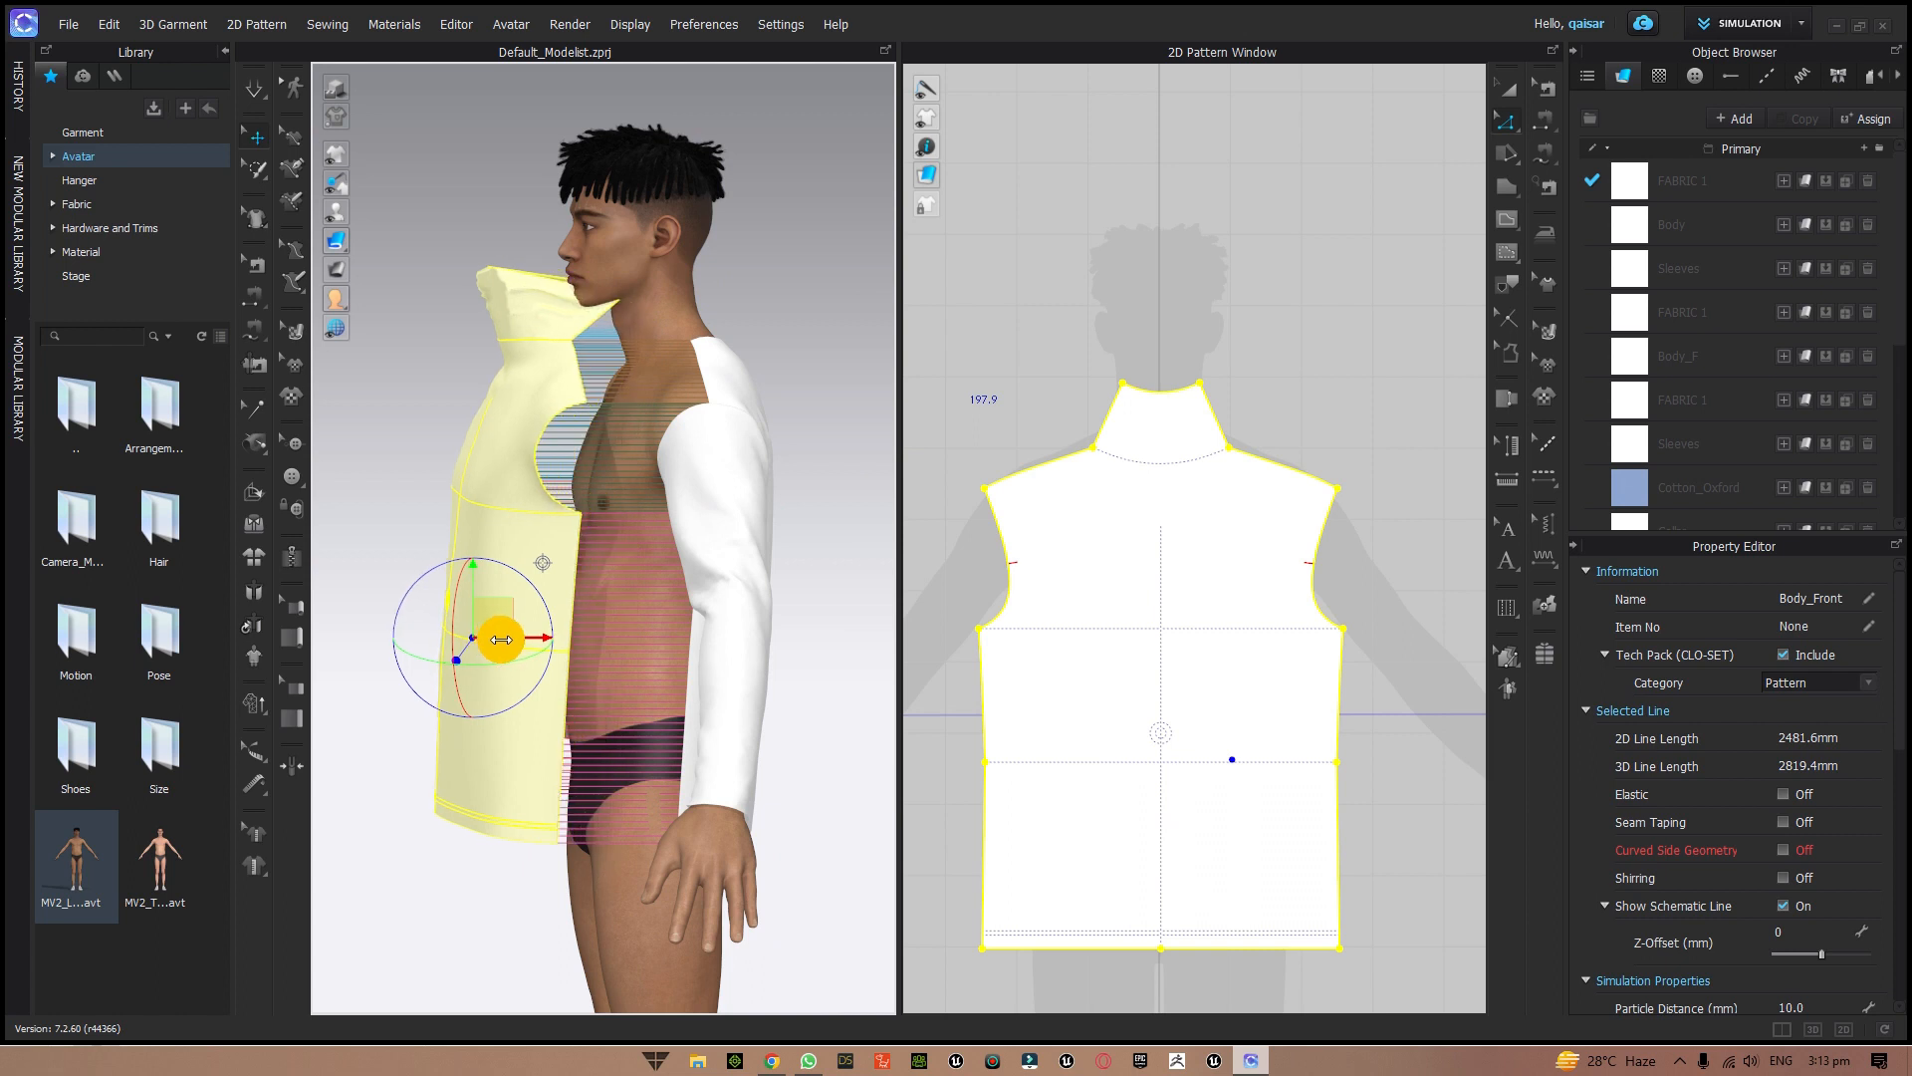
- Simulate the garment to drape the front back onto the avatar, and tug the high neck piece near its upper corner
left_click(255, 86)
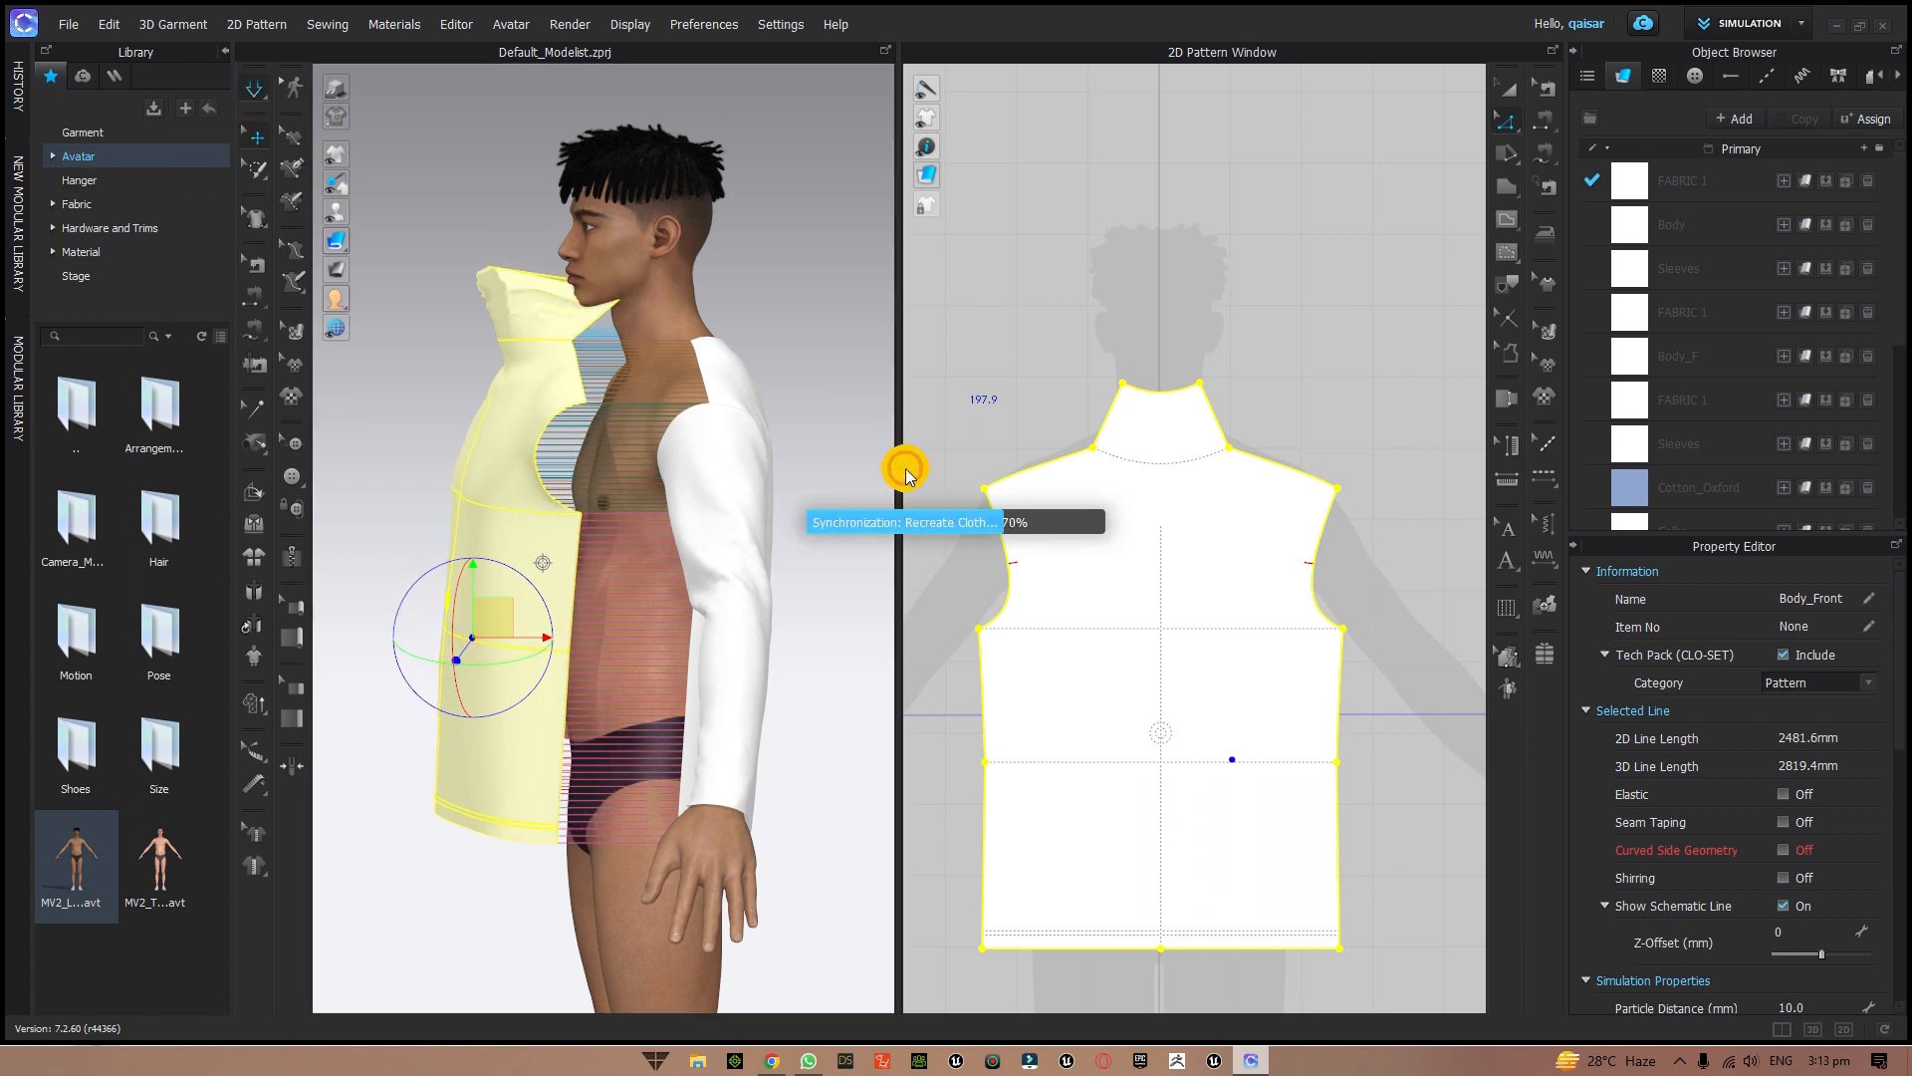
key("space")
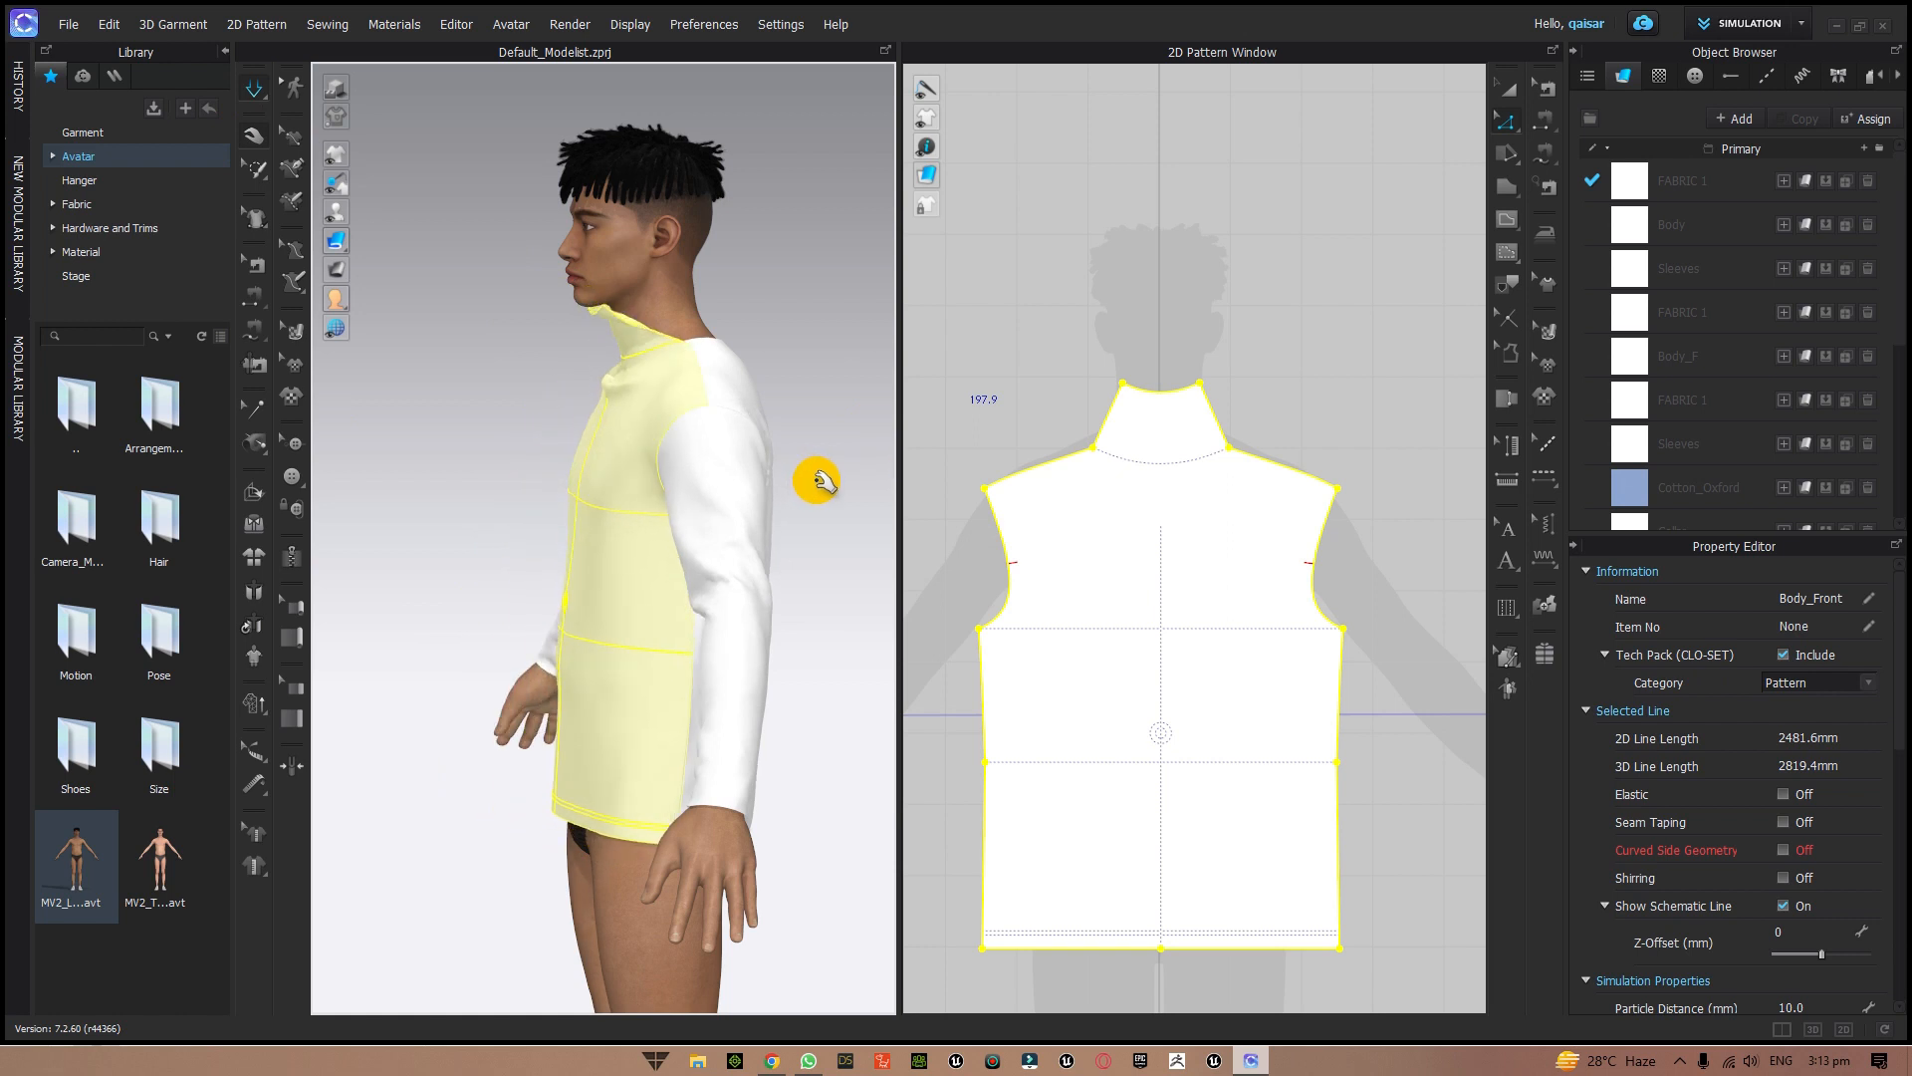
mouse_move(964, 476)
right_mouse_down()
mouse_move(1058, 467)
mouse_move(956, 465)
right_mouse_up()
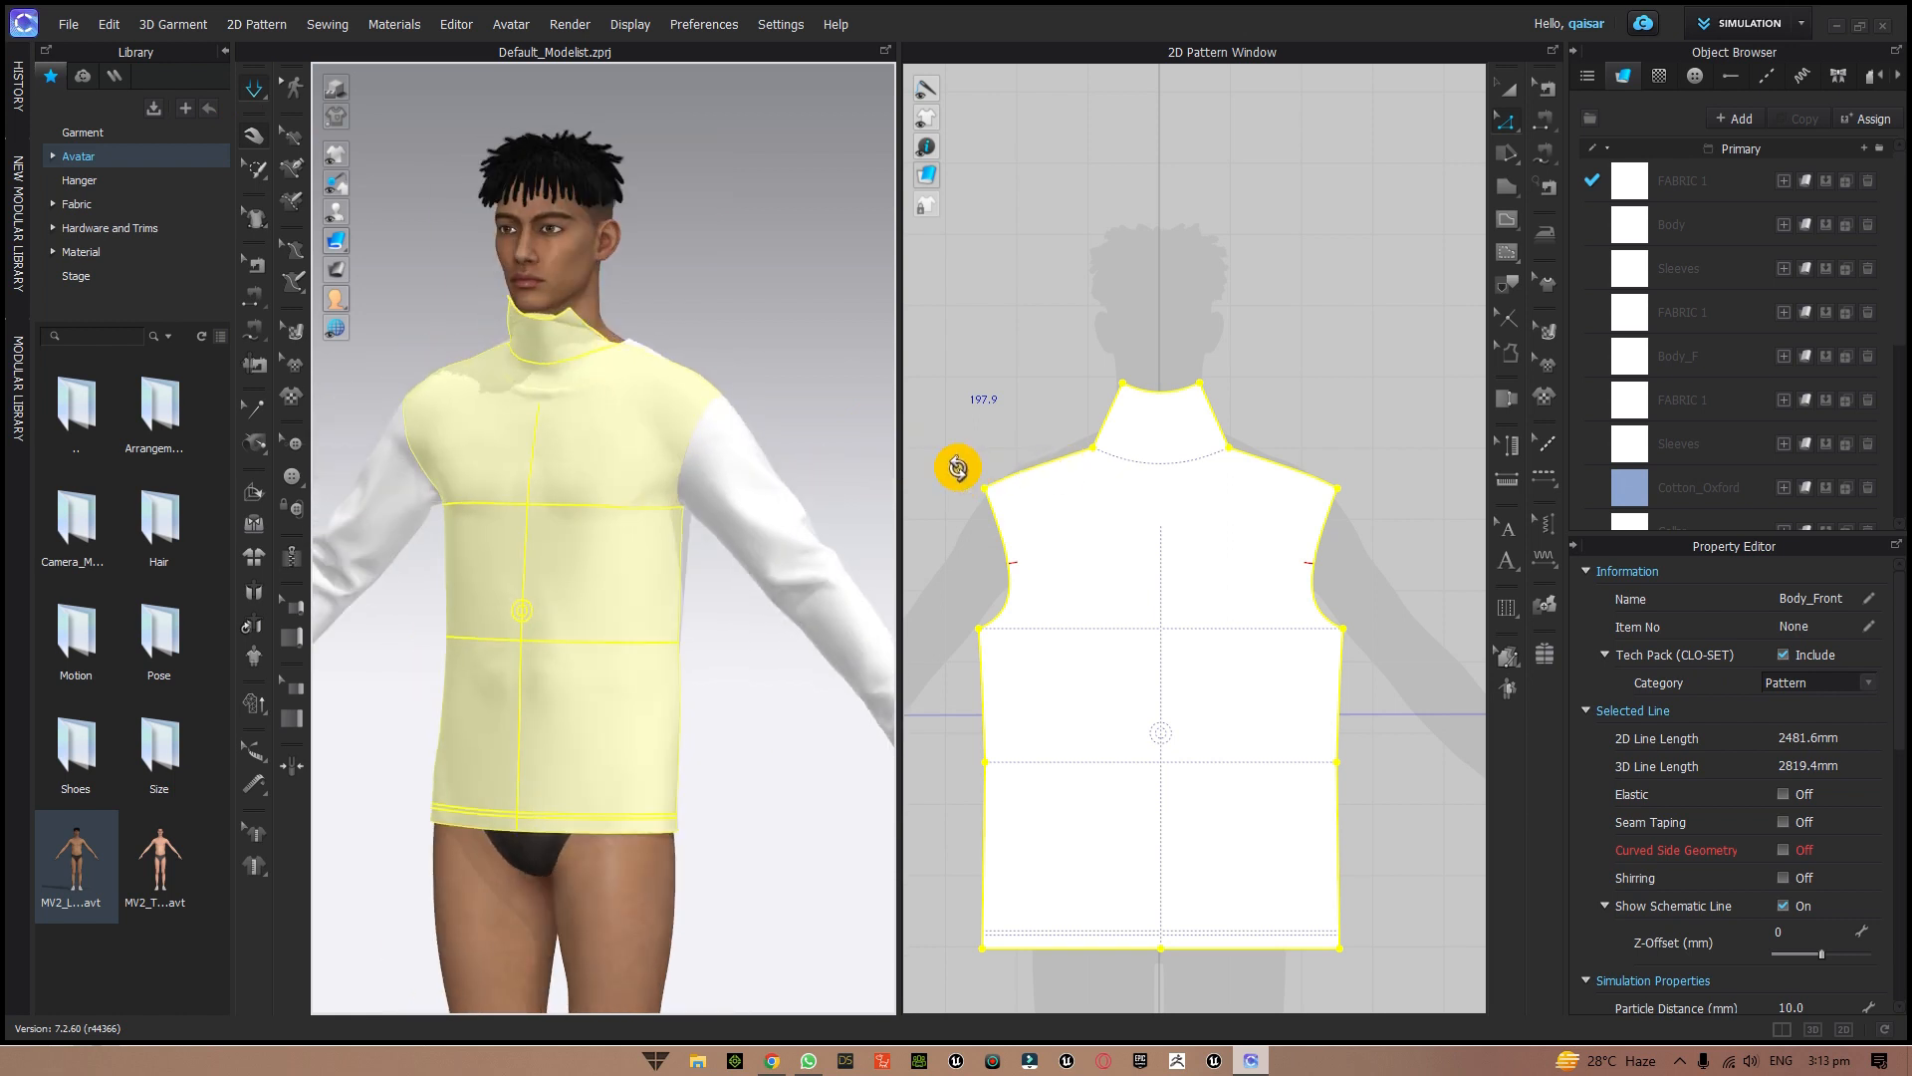
left_click_drag(581, 321, 594, 278)
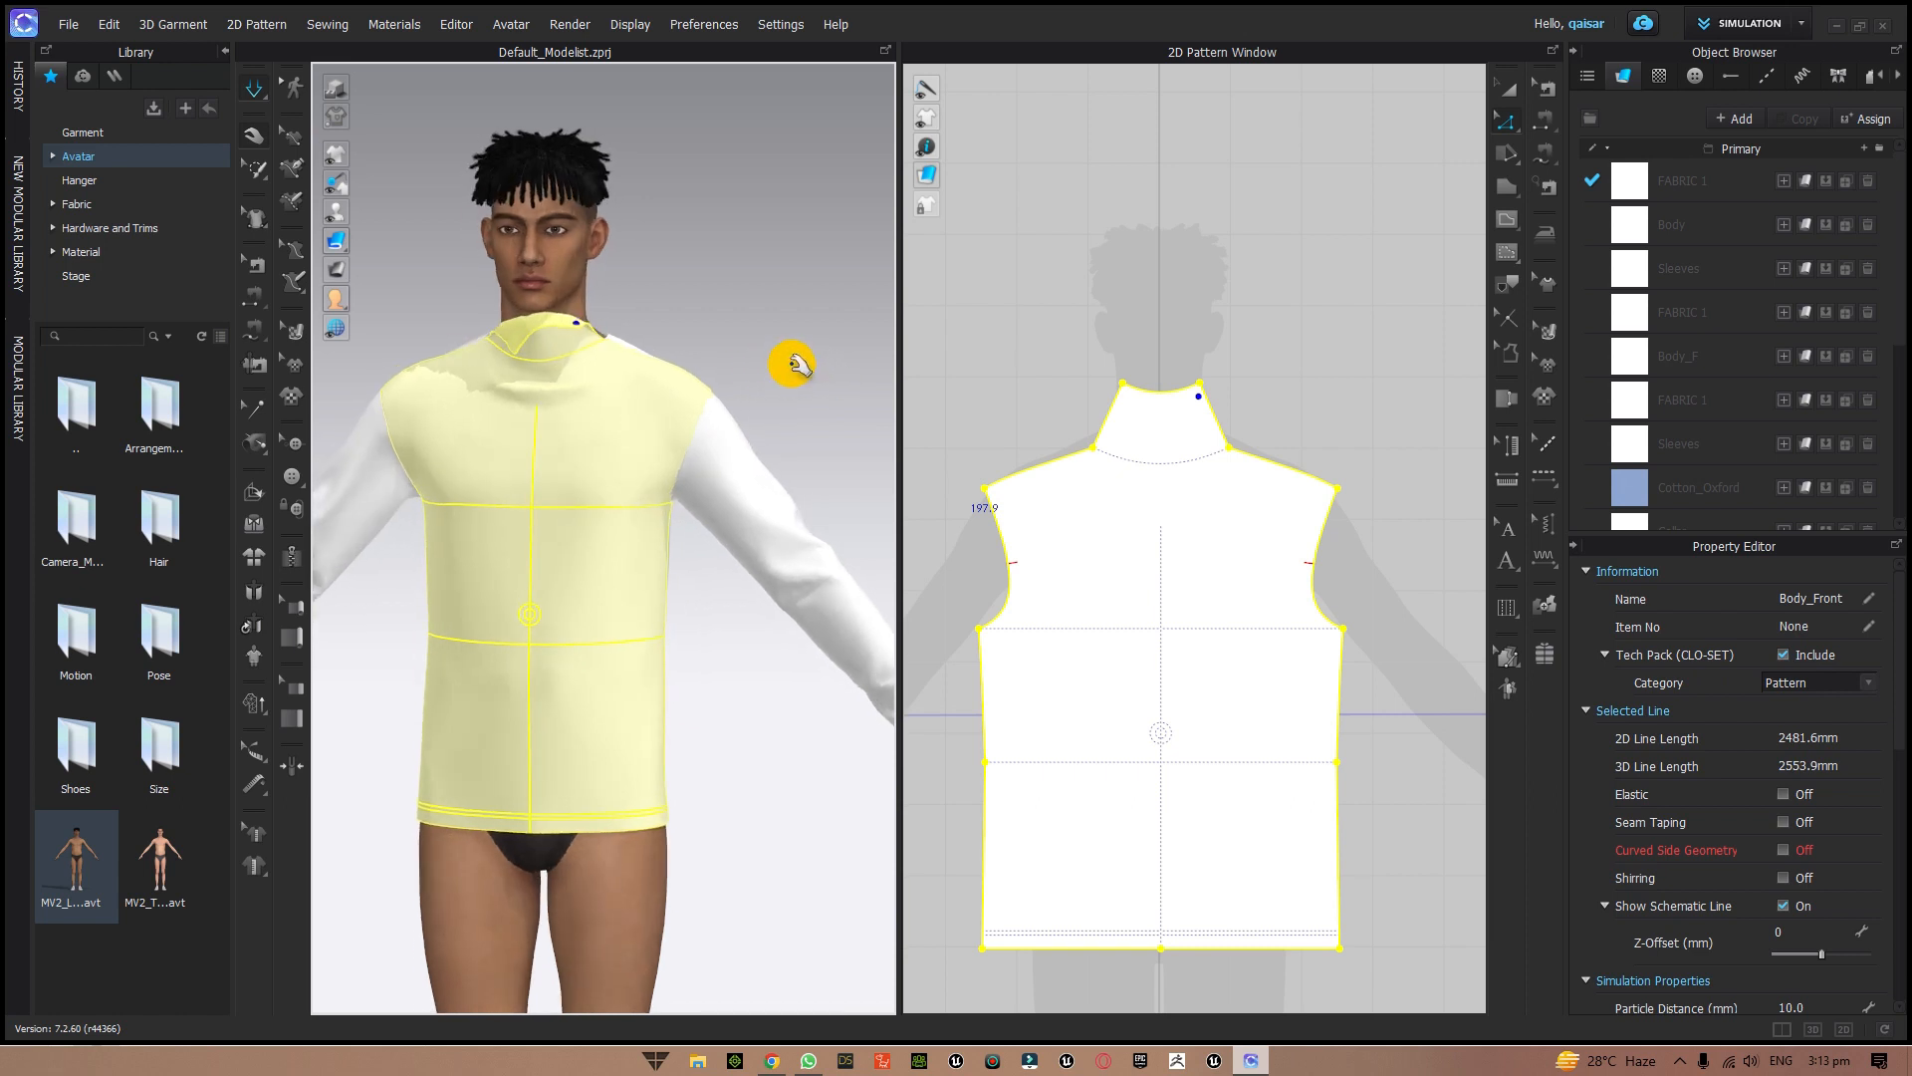
scroll(789, 339, "up", 3)
middle_click_drag(789, 328, 830, 425)
scroll(790, 504, "up", 4)
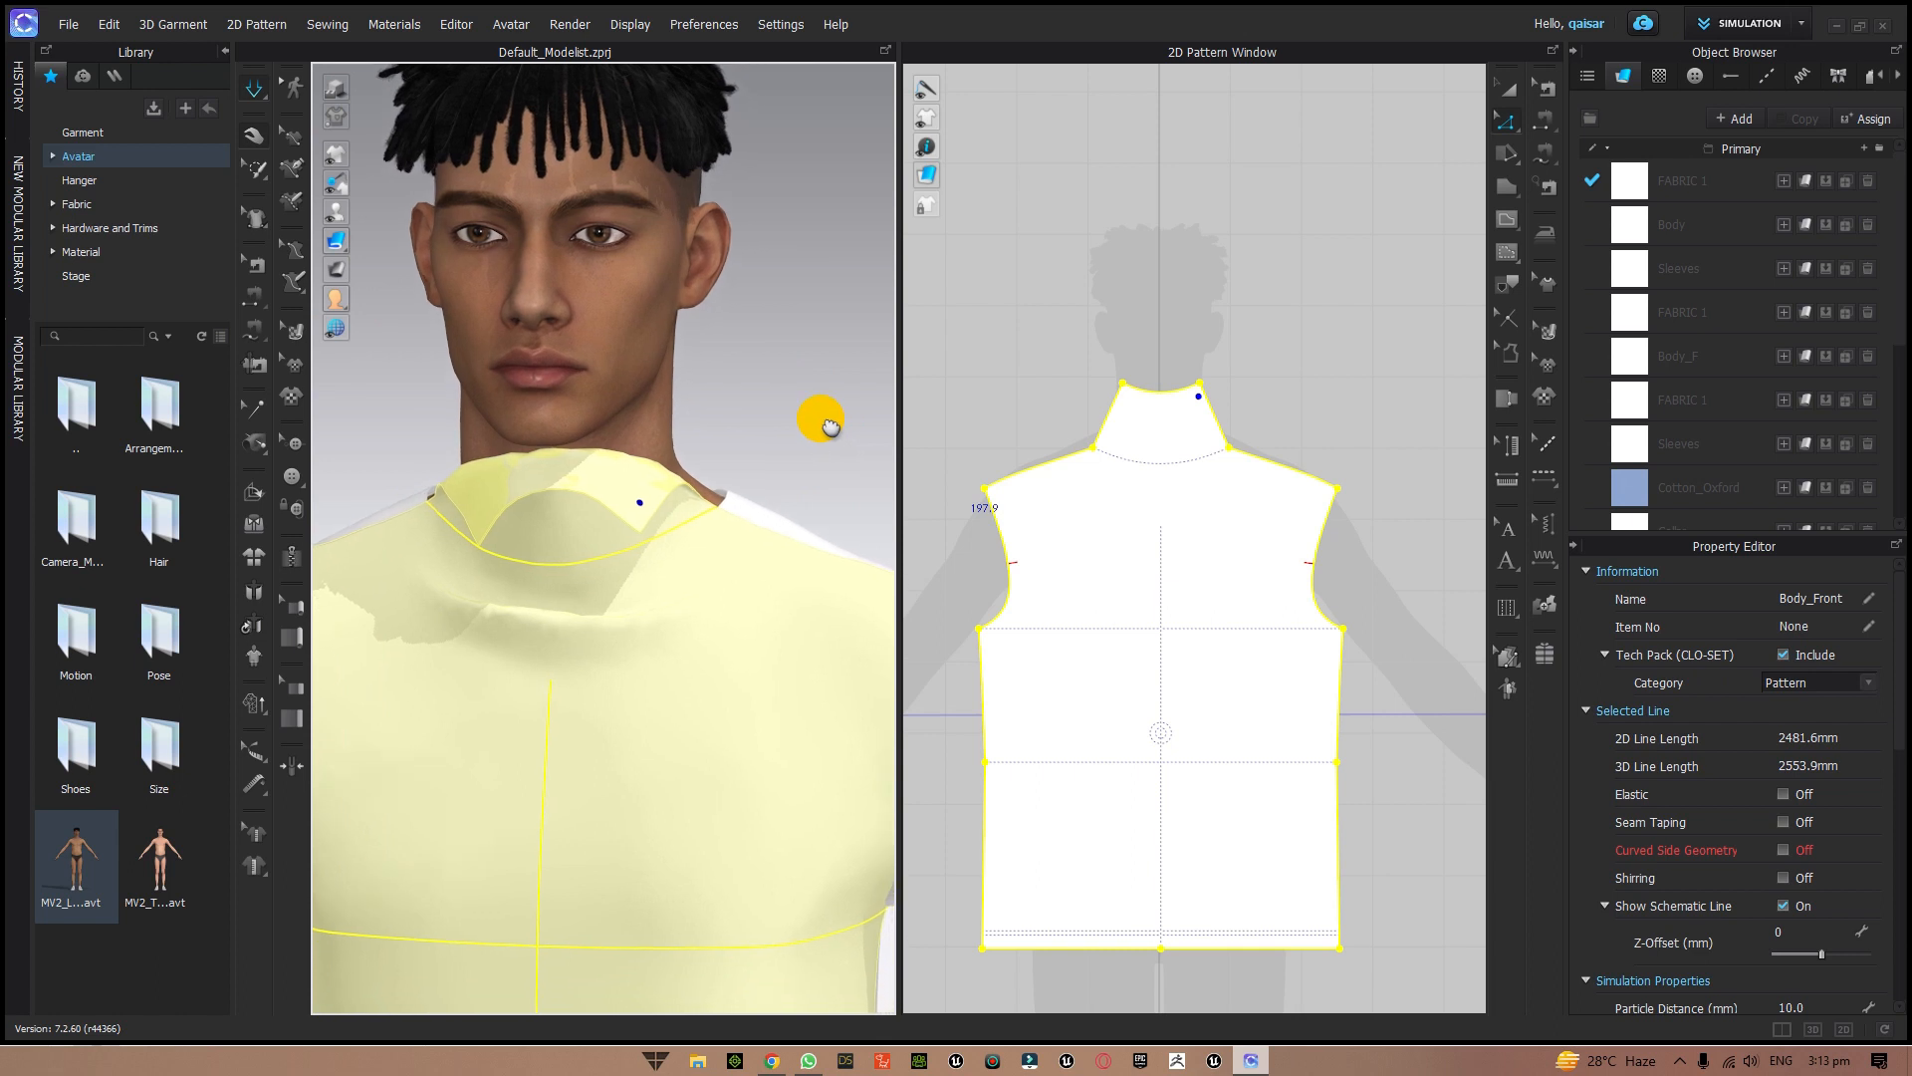
mouse_move(826, 413)
right_mouse_down()
mouse_move(670, 409)
mouse_move(844, 406)
right_mouse_up()
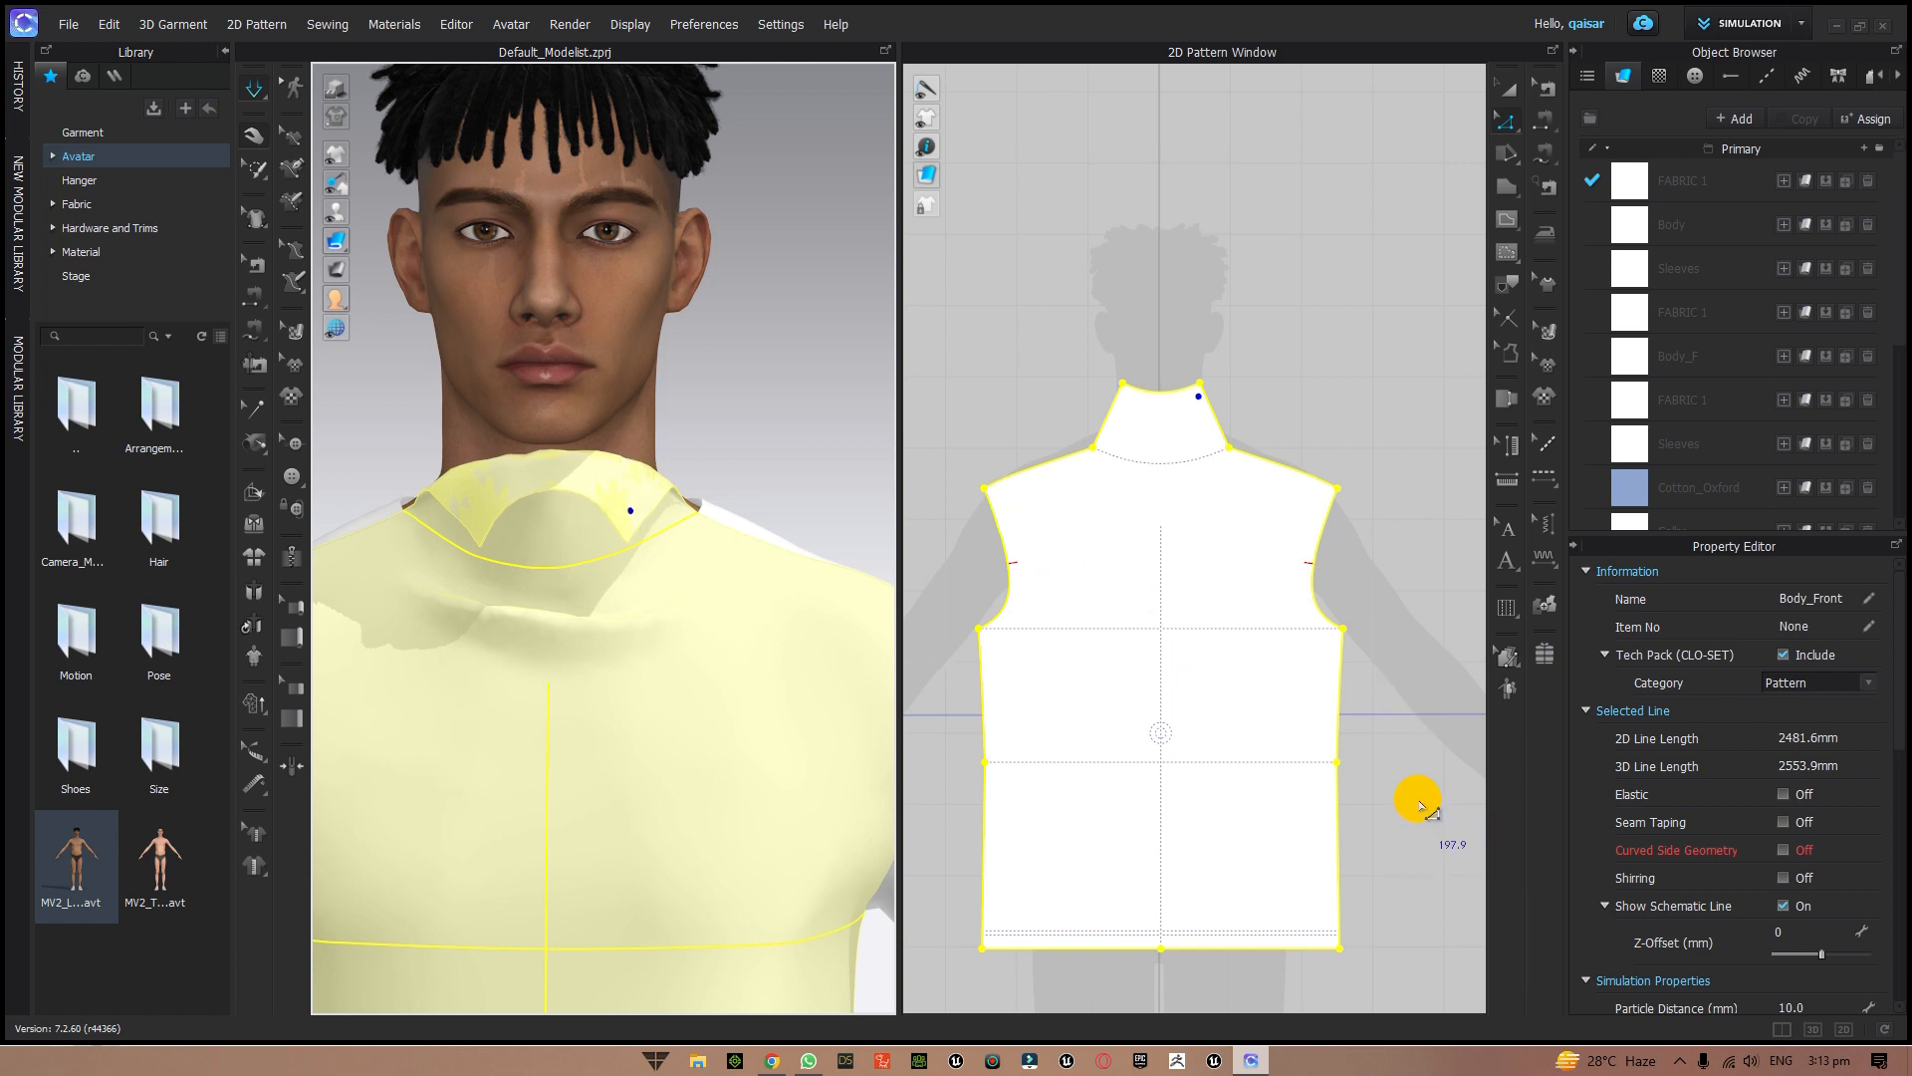
- Delete the centre point of the back body's neckline so the edge runs straight between the shoulder points
middle_click_drag(1419, 802, 564, 710)
scroll(1315, 723, "up", 3)
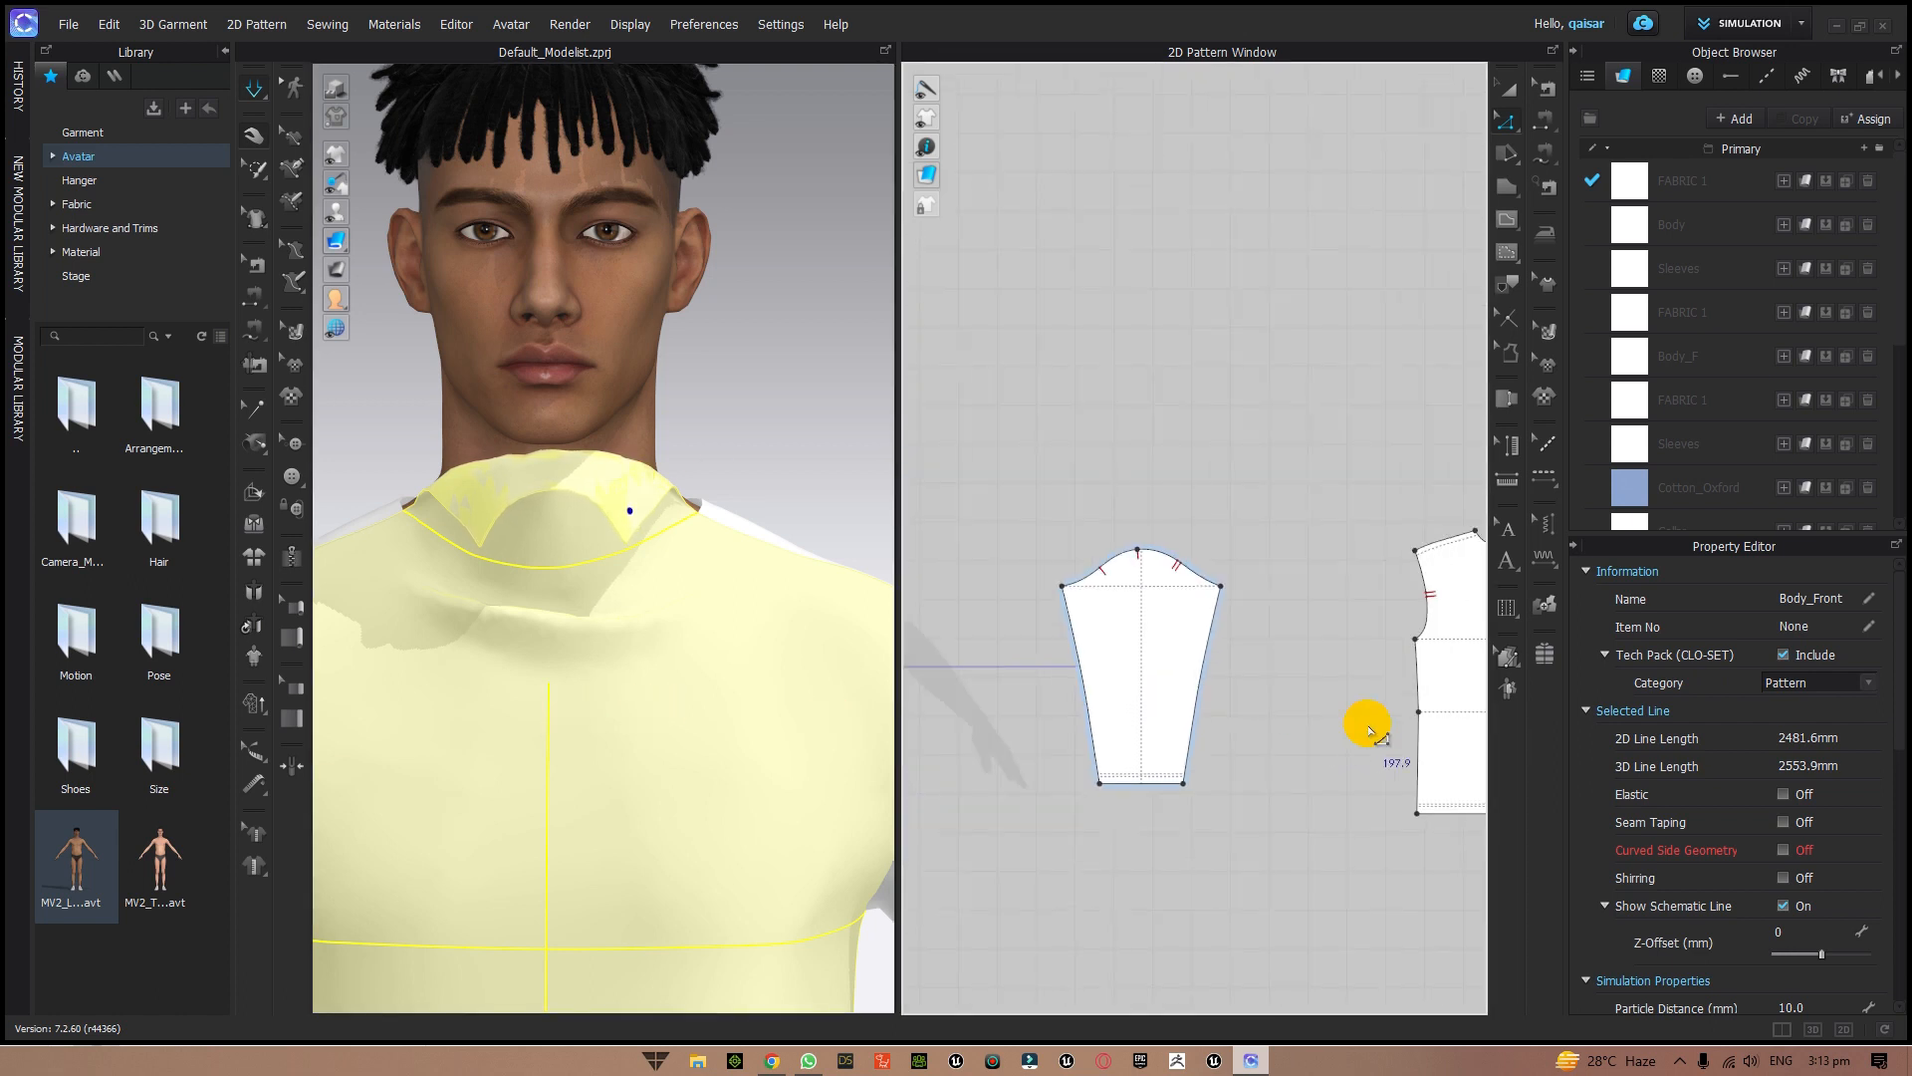
middle_click_drag(1365, 726, 1063, 684)
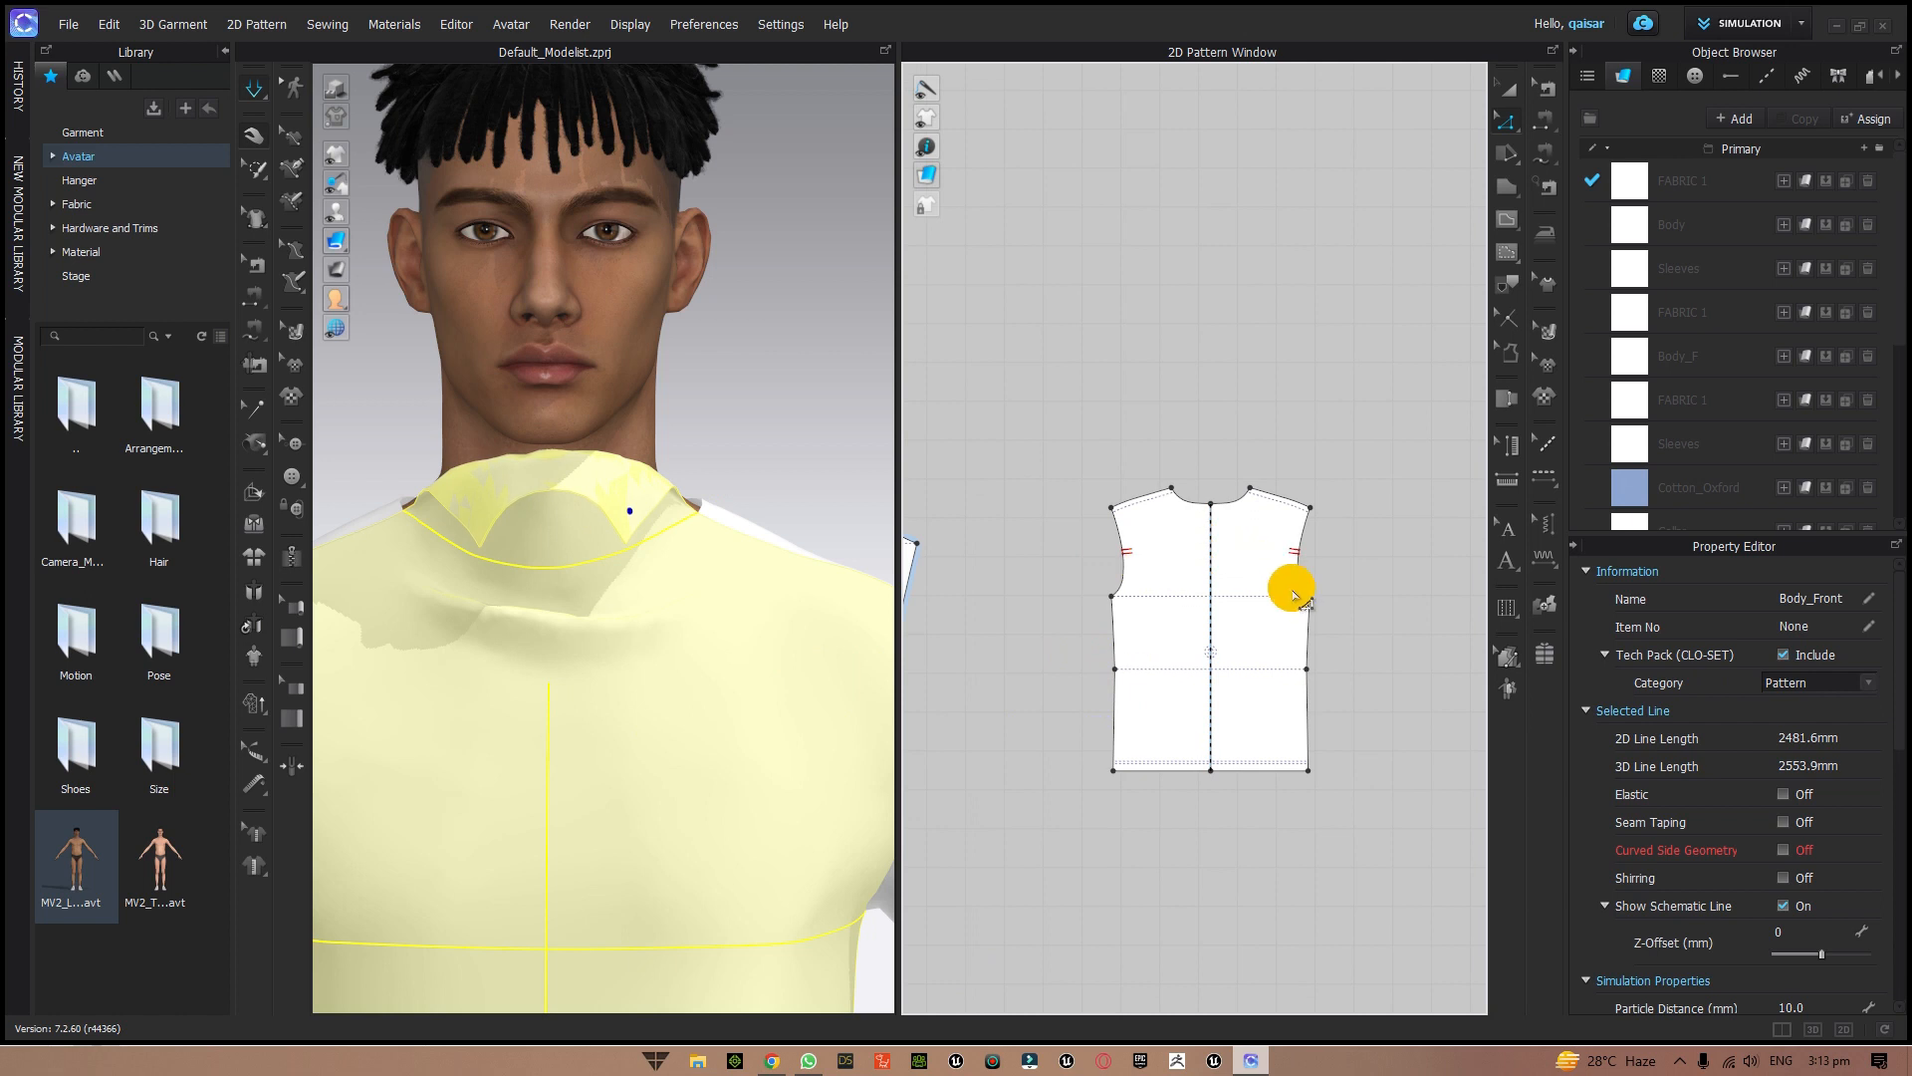
scroll(1294, 603, "up", 5)
middle_click_drag(1399, 605, 1507, 640)
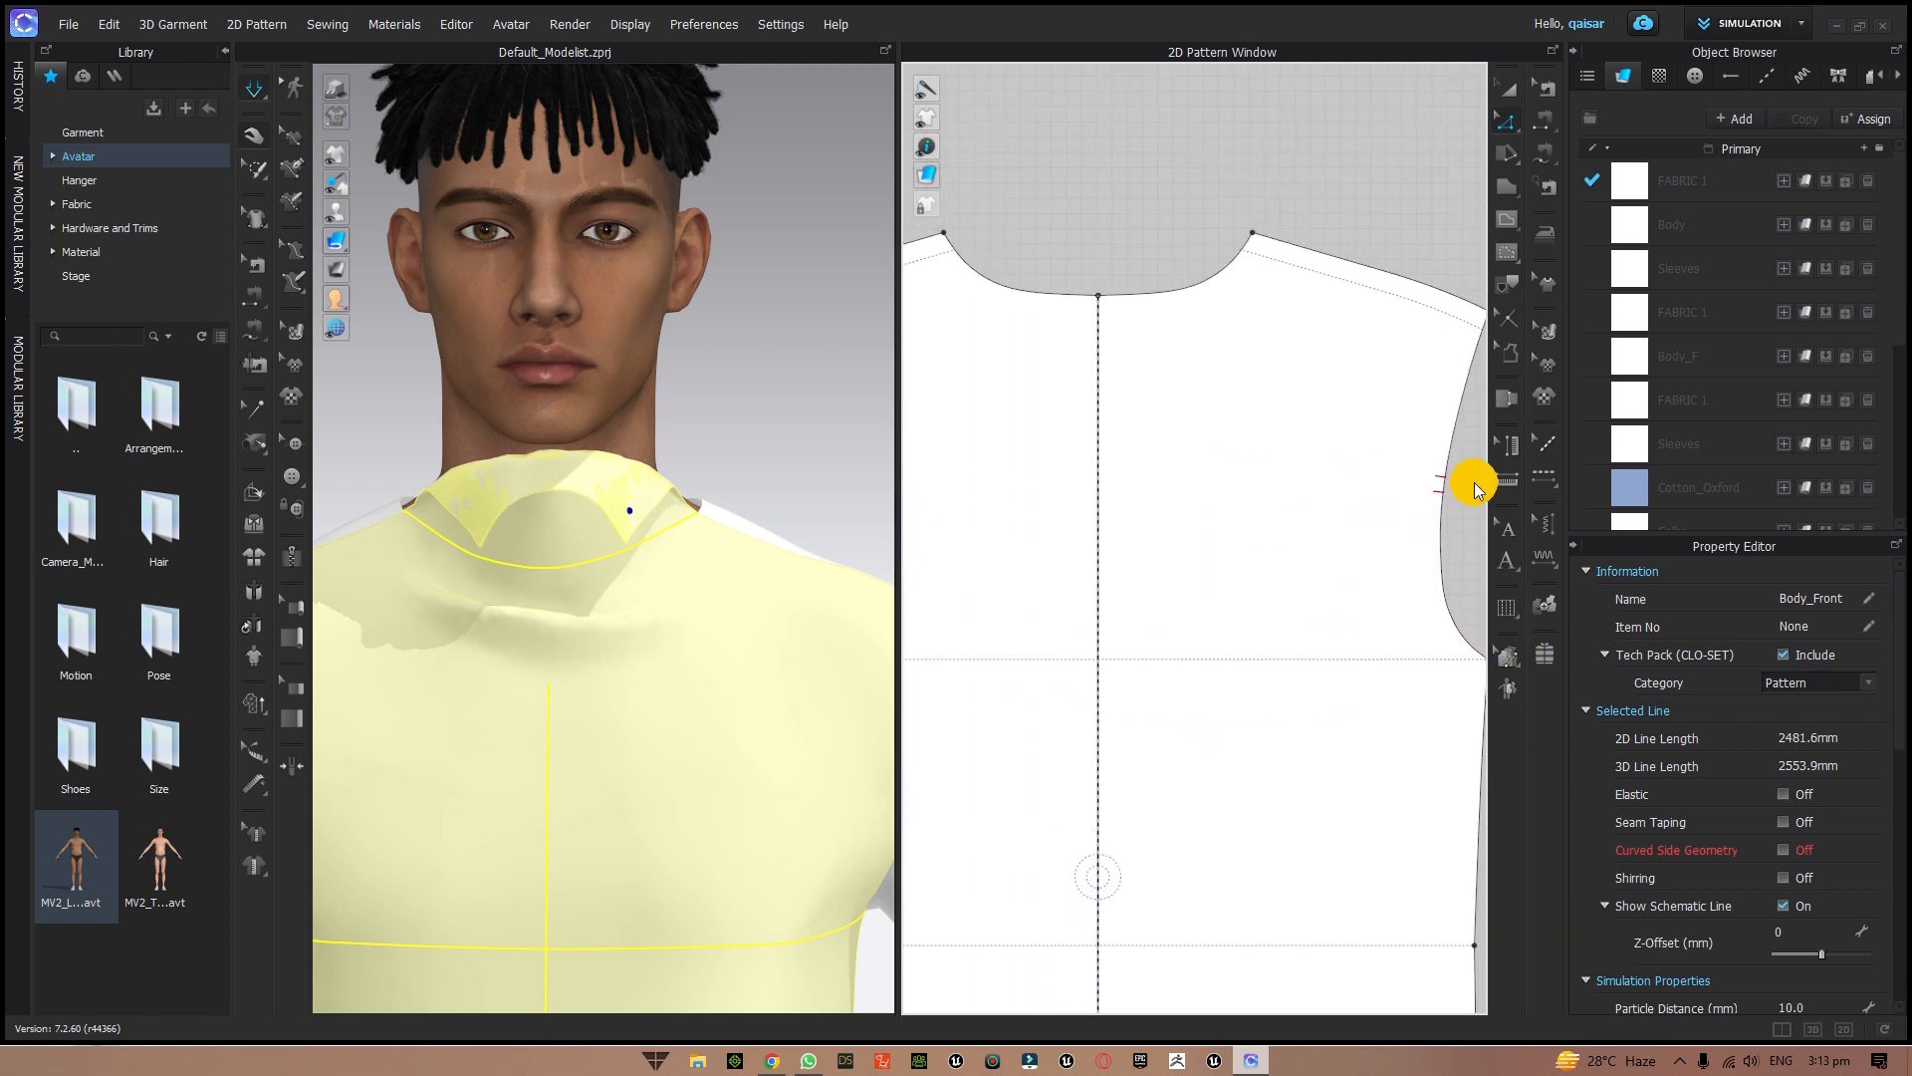
left_click(1504, 119)
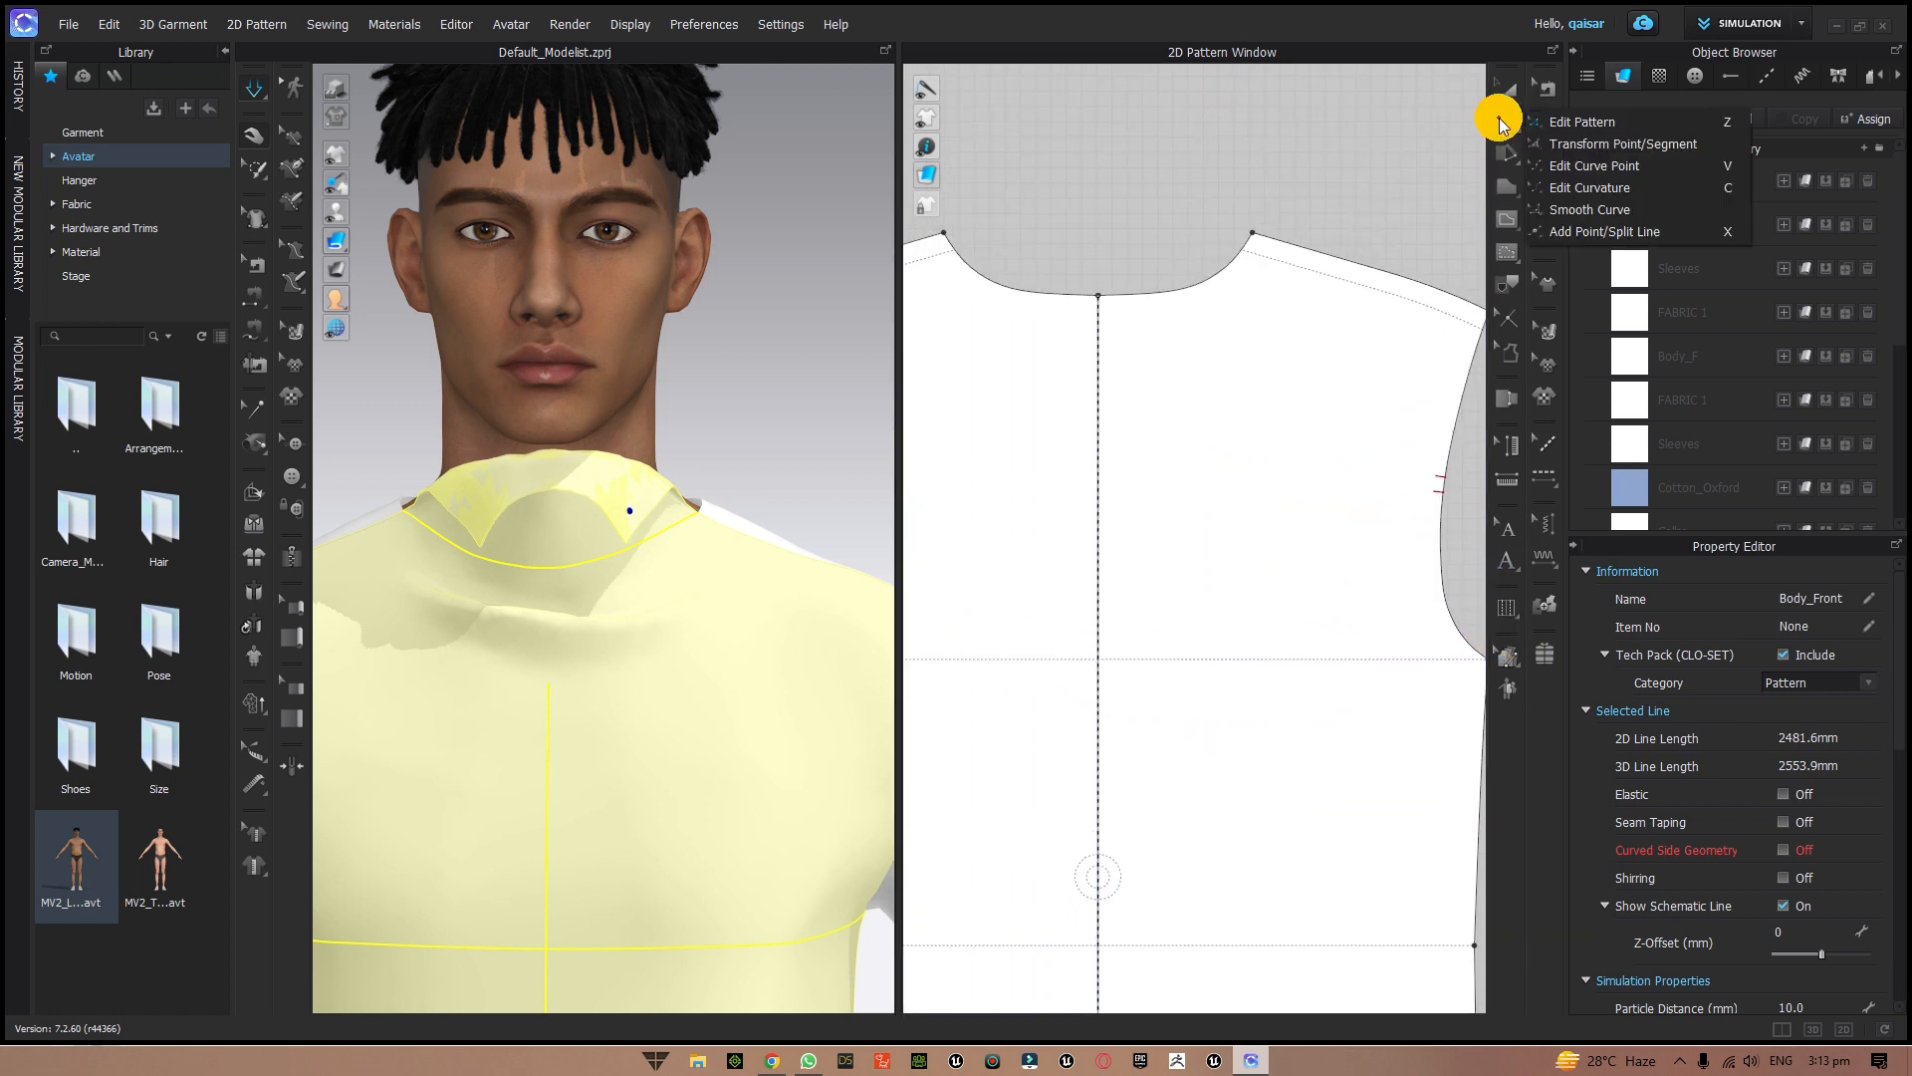
left_click(1559, 119)
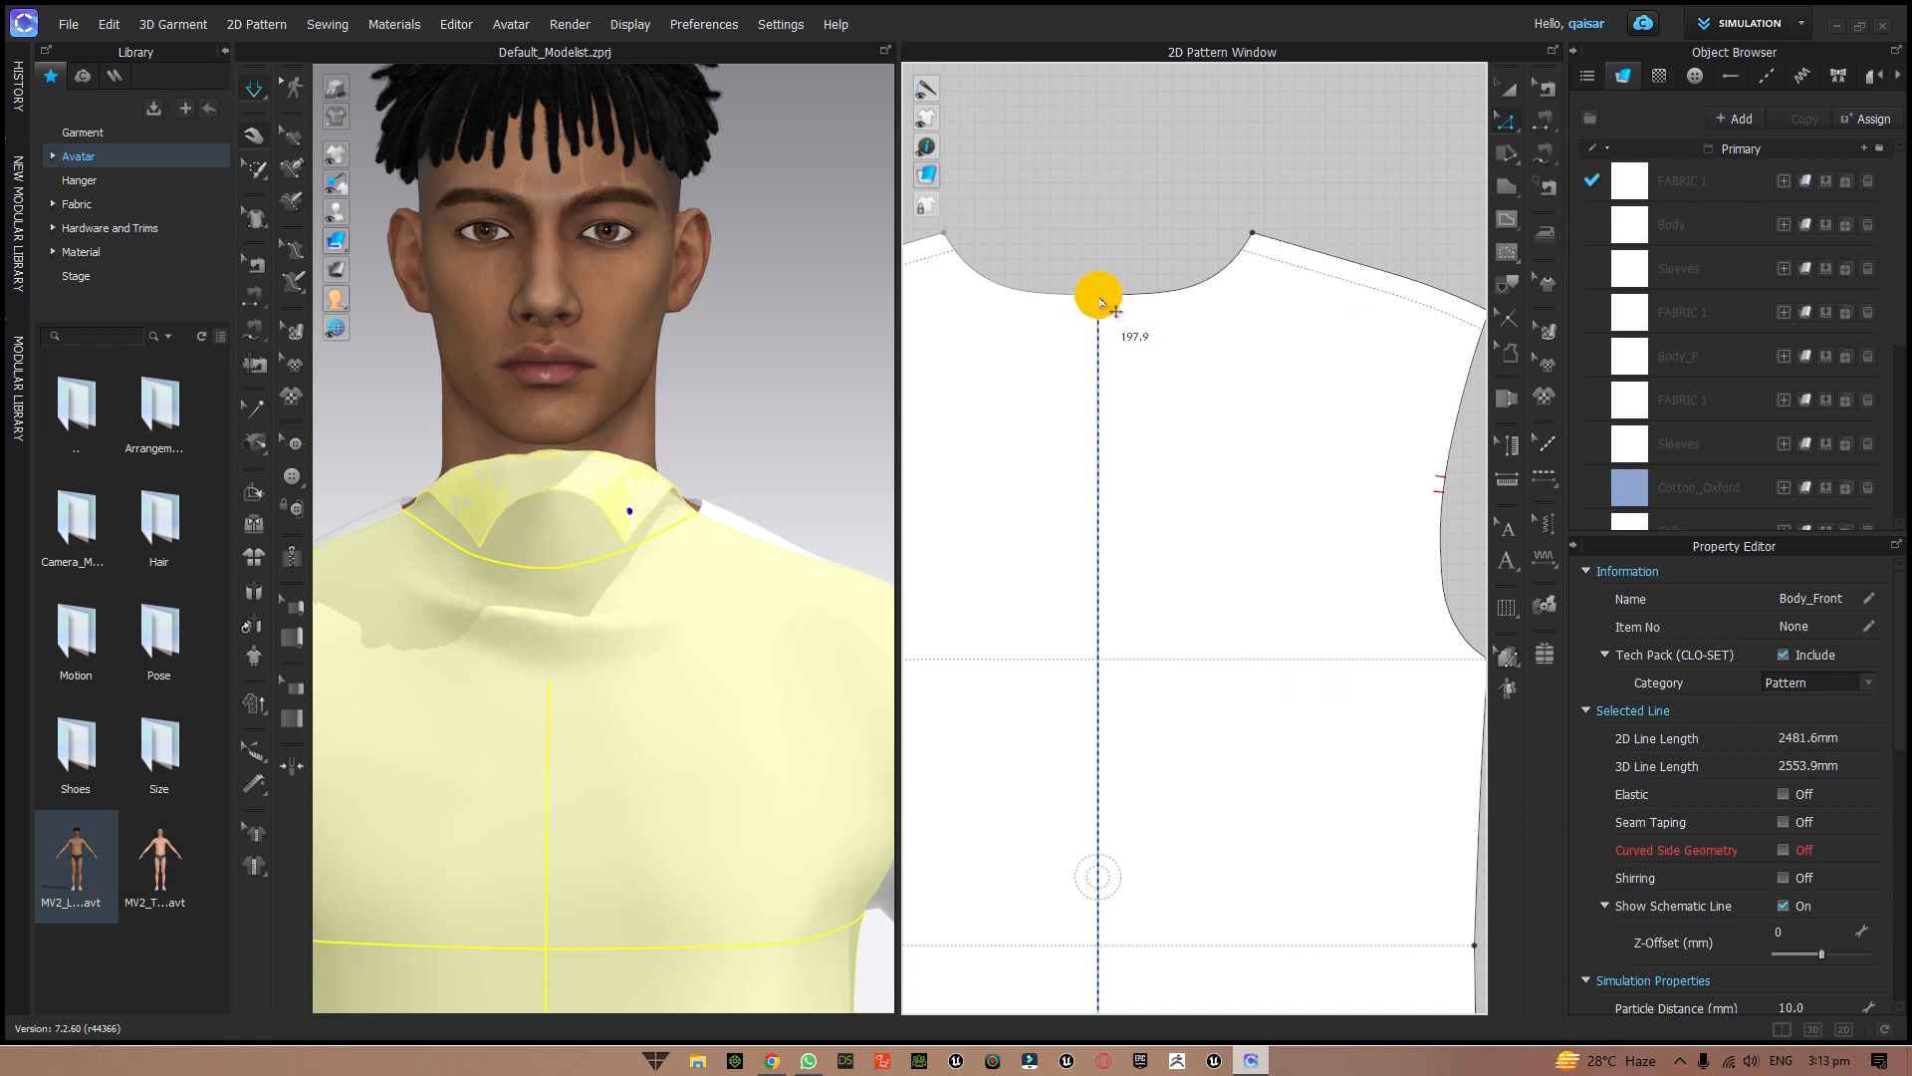
left_click(1100, 300)
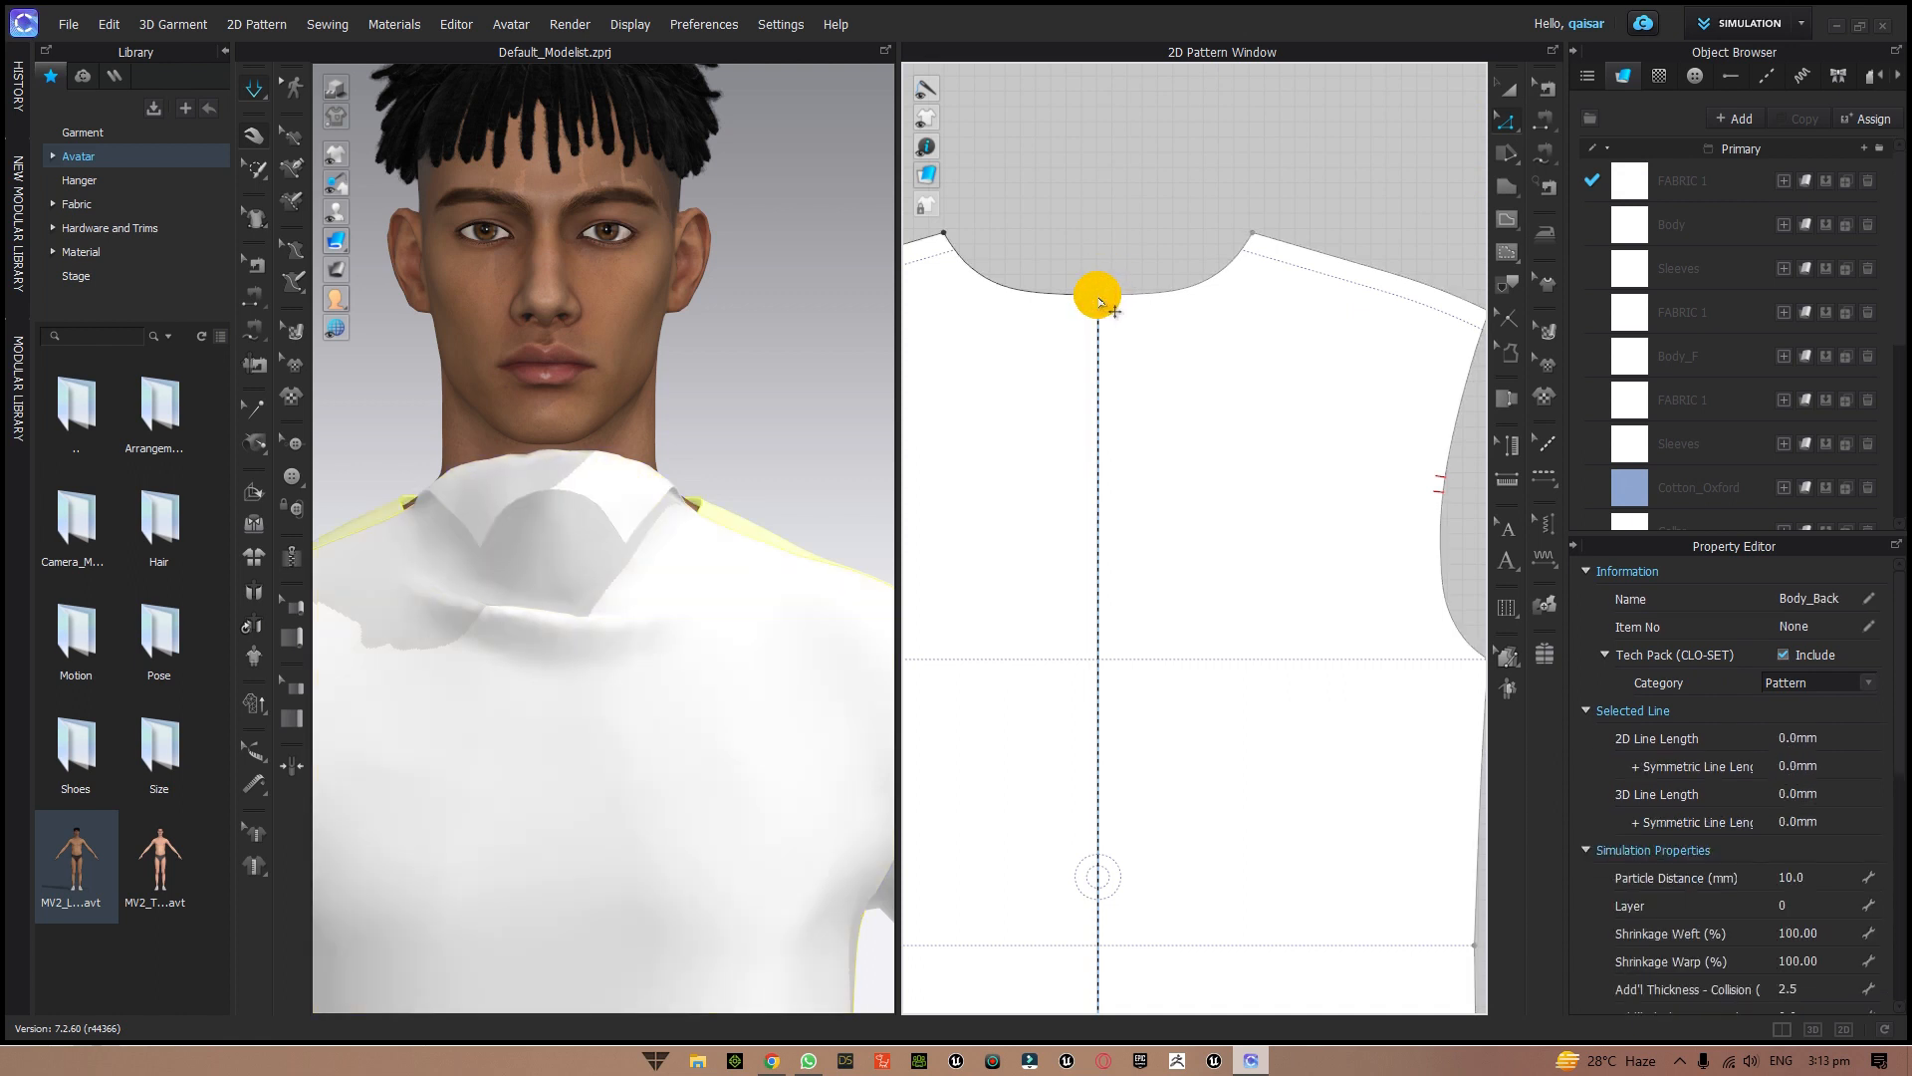
key("Delete")
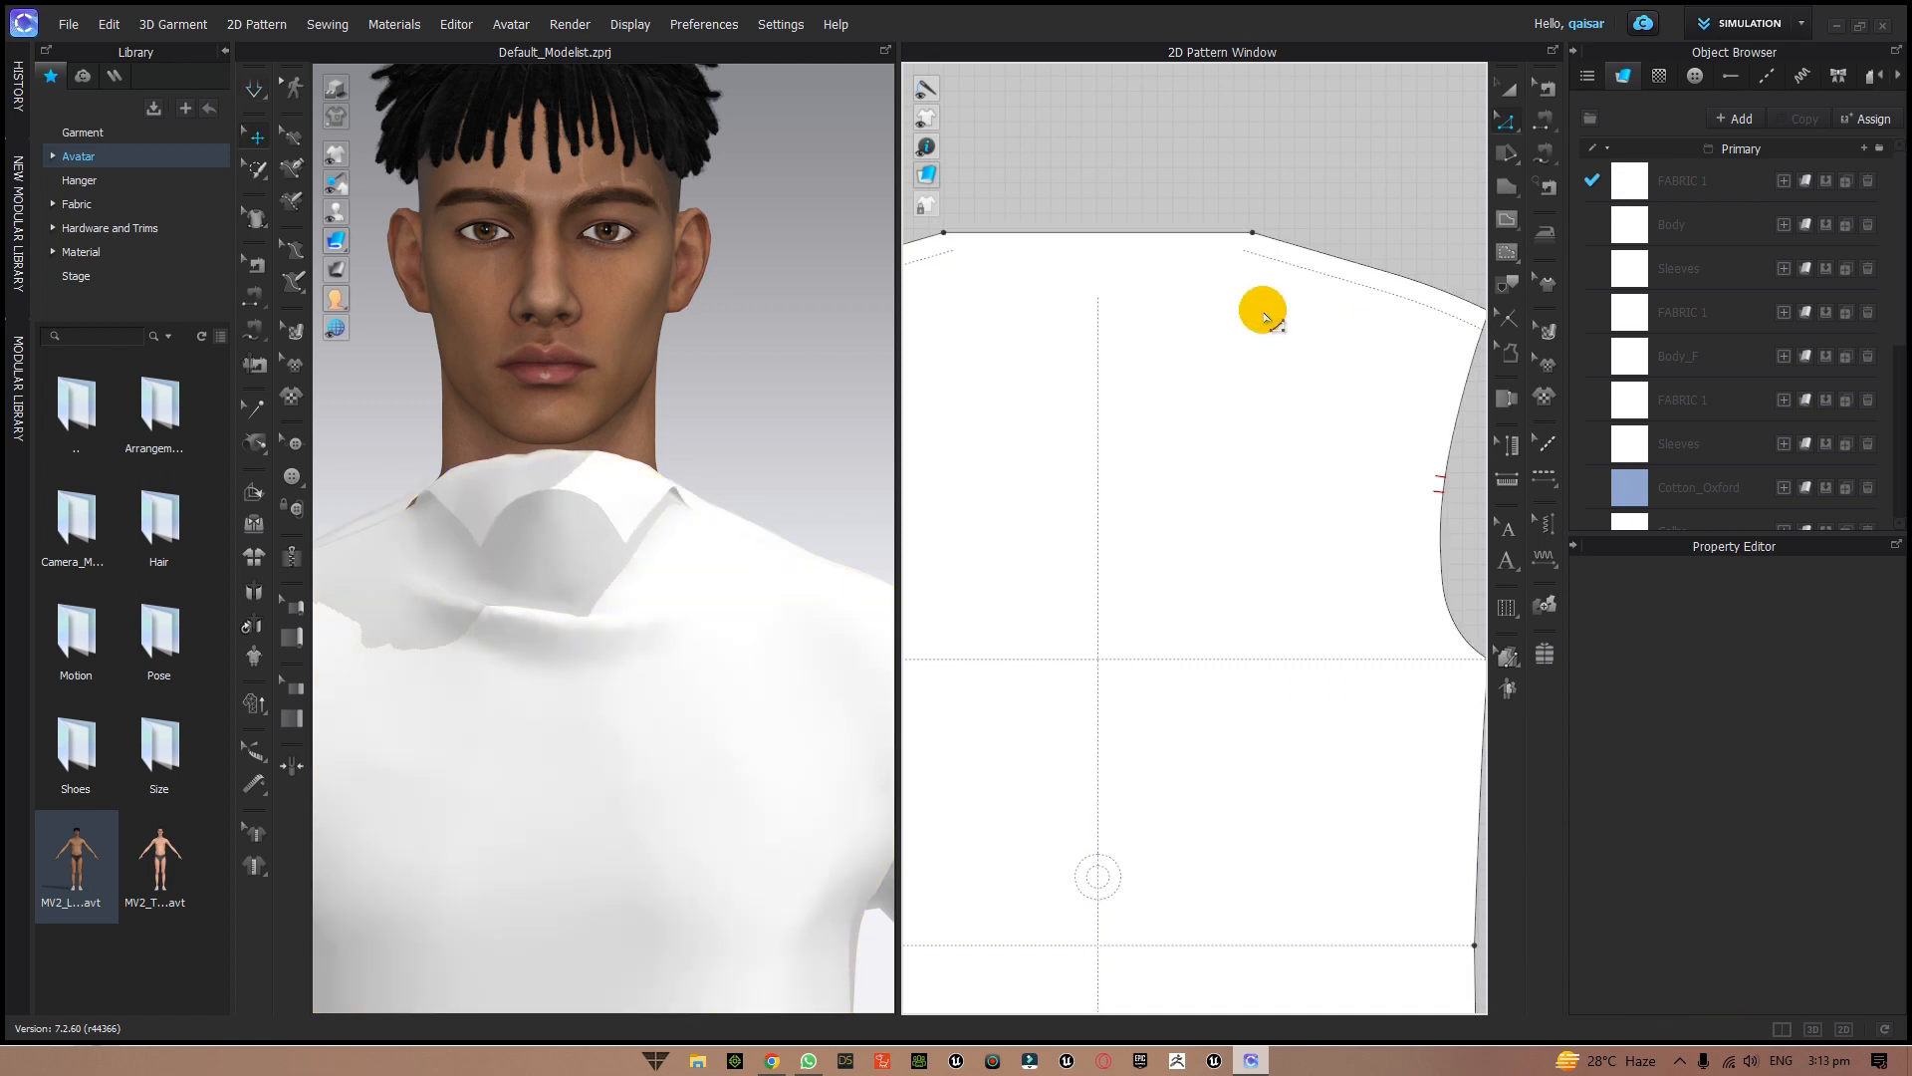
- Bend the back body's straight neckline edge into a shallow downward curve with Edit Curvature
left_click(1504, 120)
left_click(1570, 187)
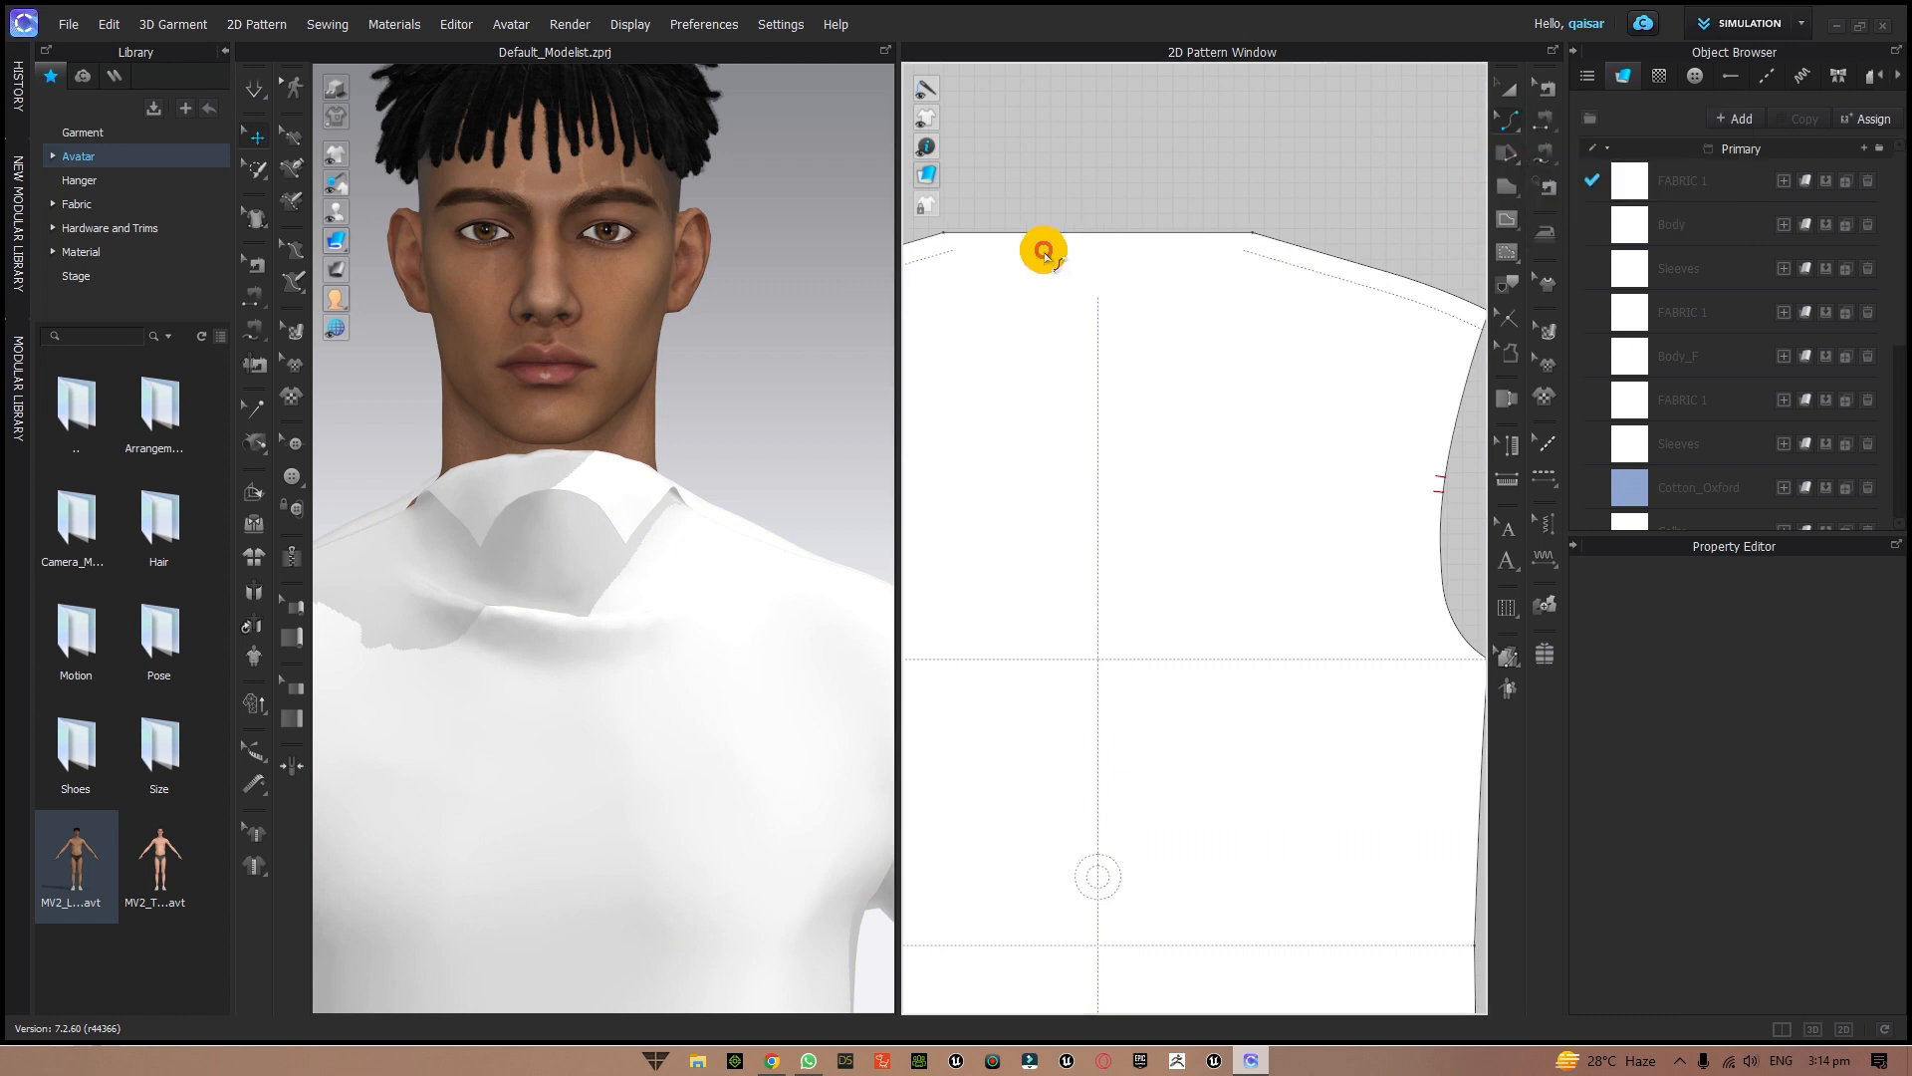
left_click_drag(1100, 237, 1113, 279)
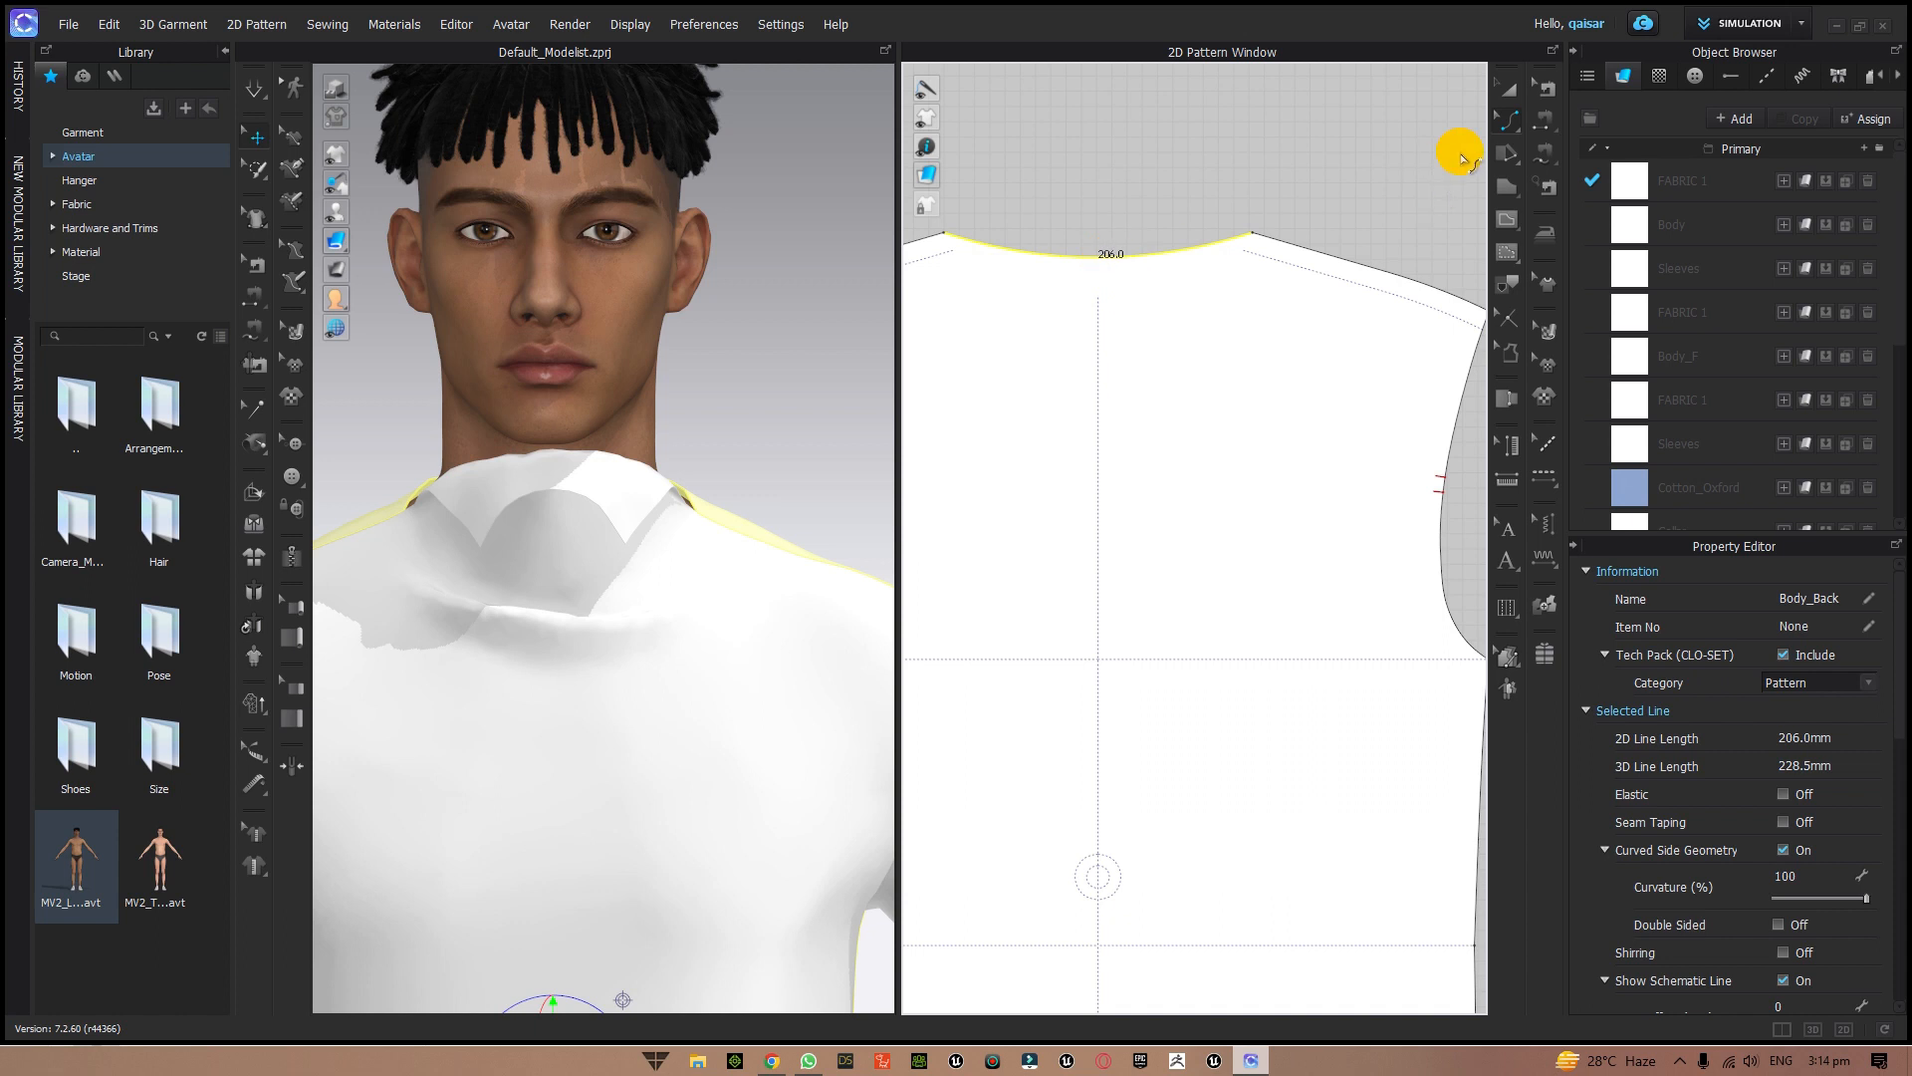
- Extend the back body's curved neckline edge by 100 mm with Offset Pattern Outline to form its high neck piece
left_click_drag(1510, 127, 1526, 120)
left_click(1082, 256)
right_click(1100, 263)
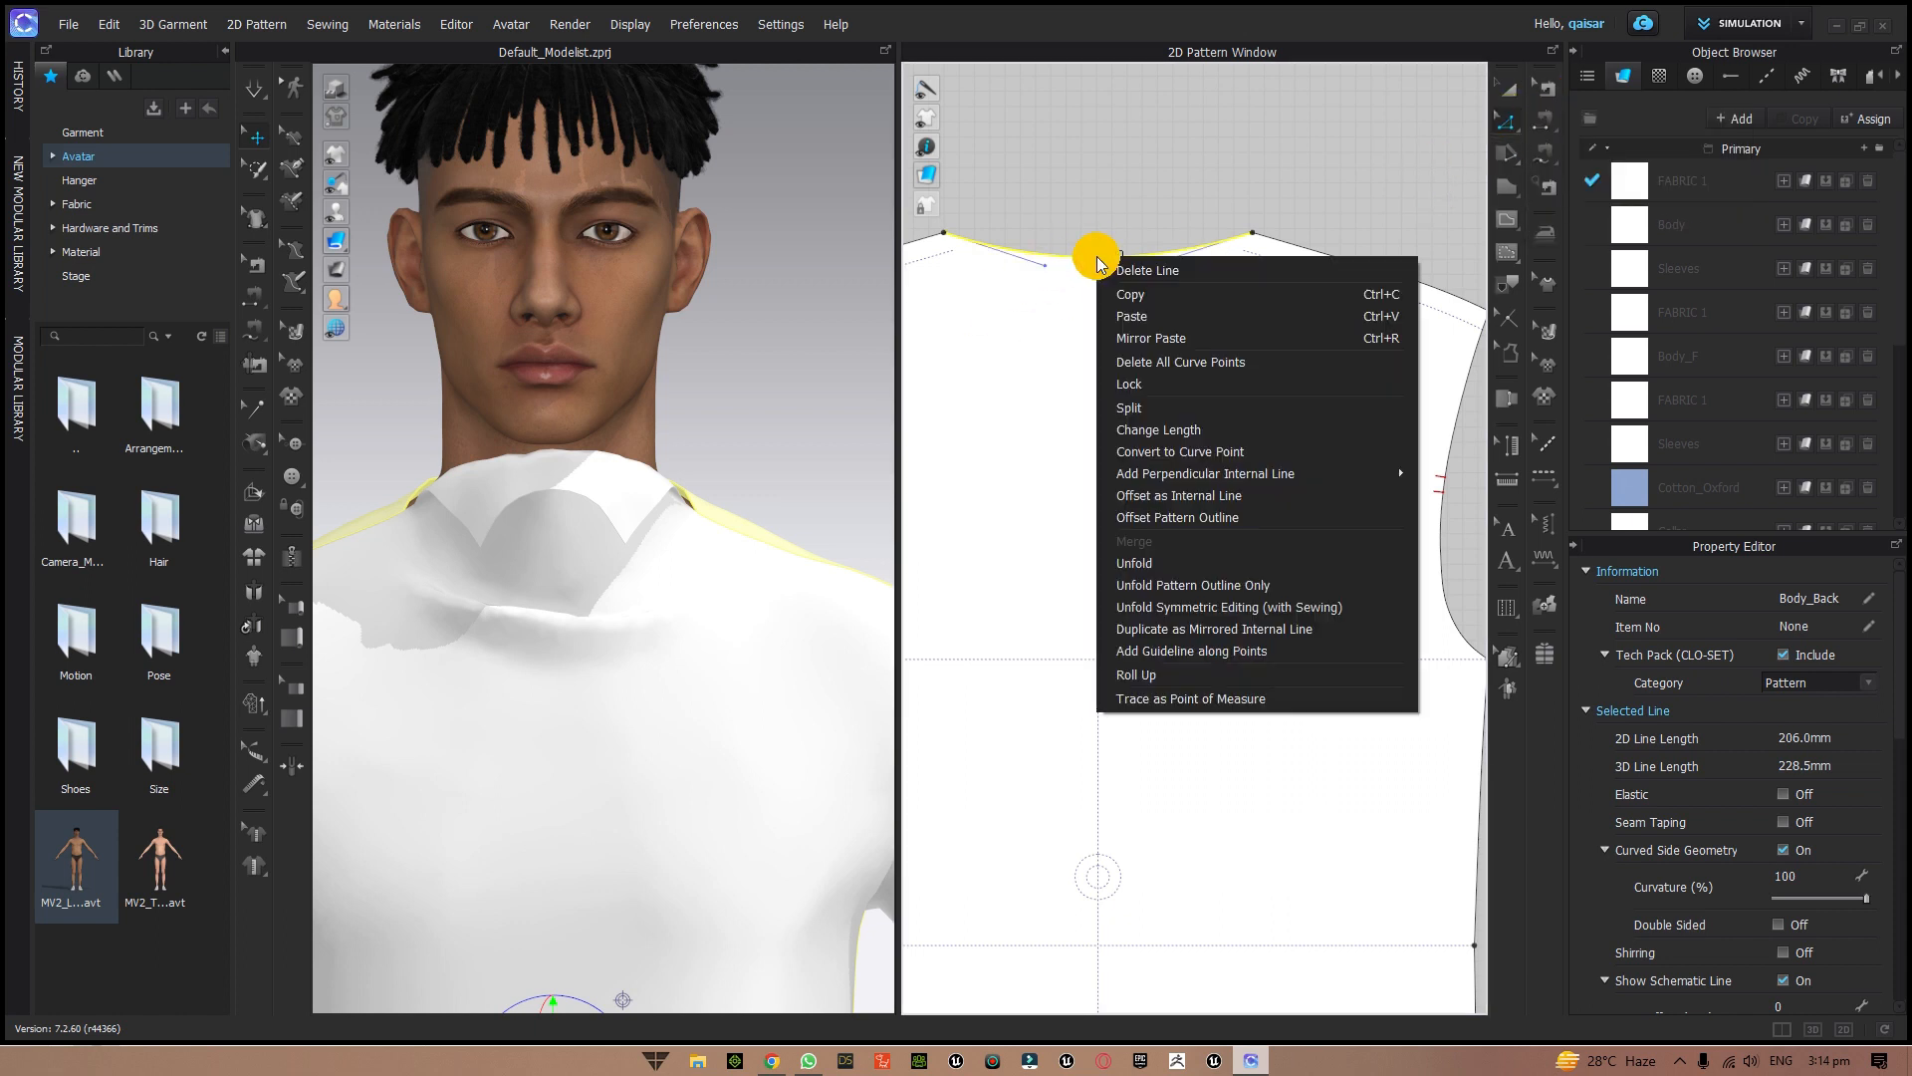
left_click(1184, 517)
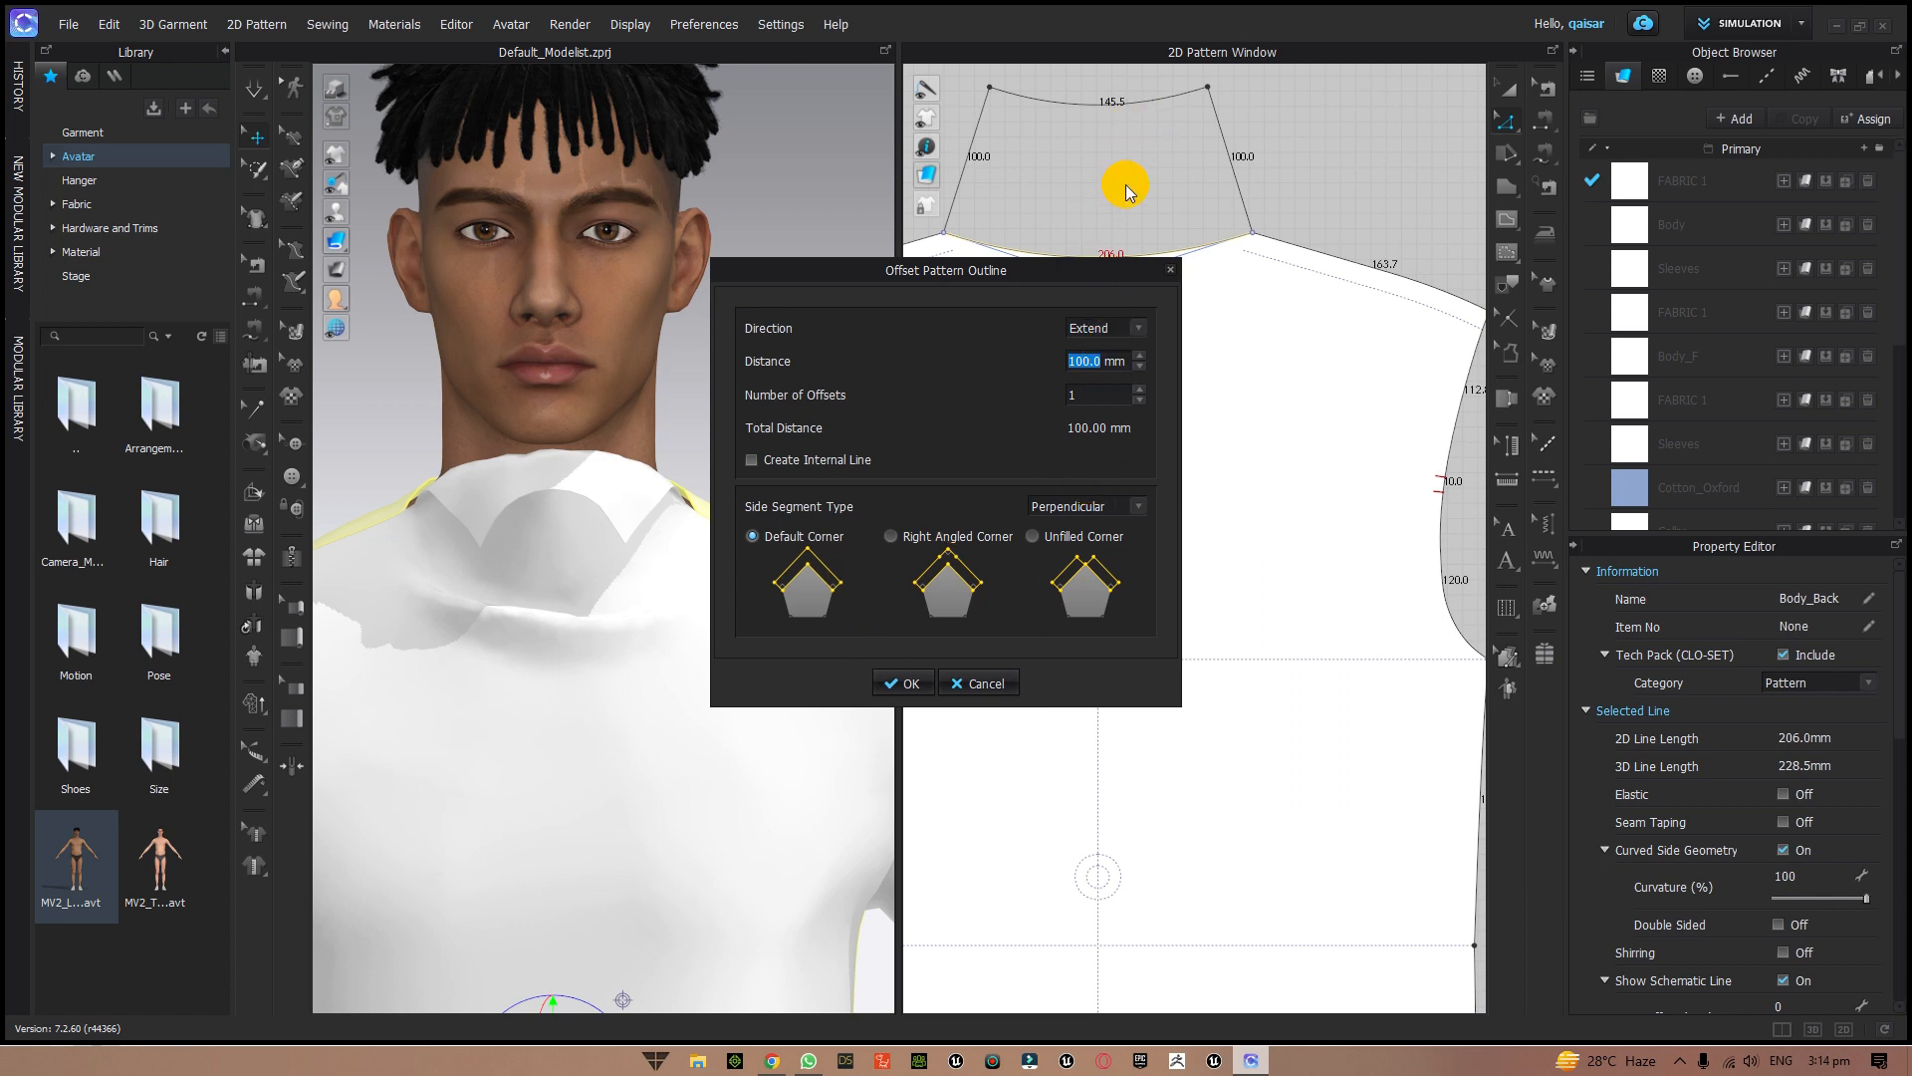
left_click(902, 684)
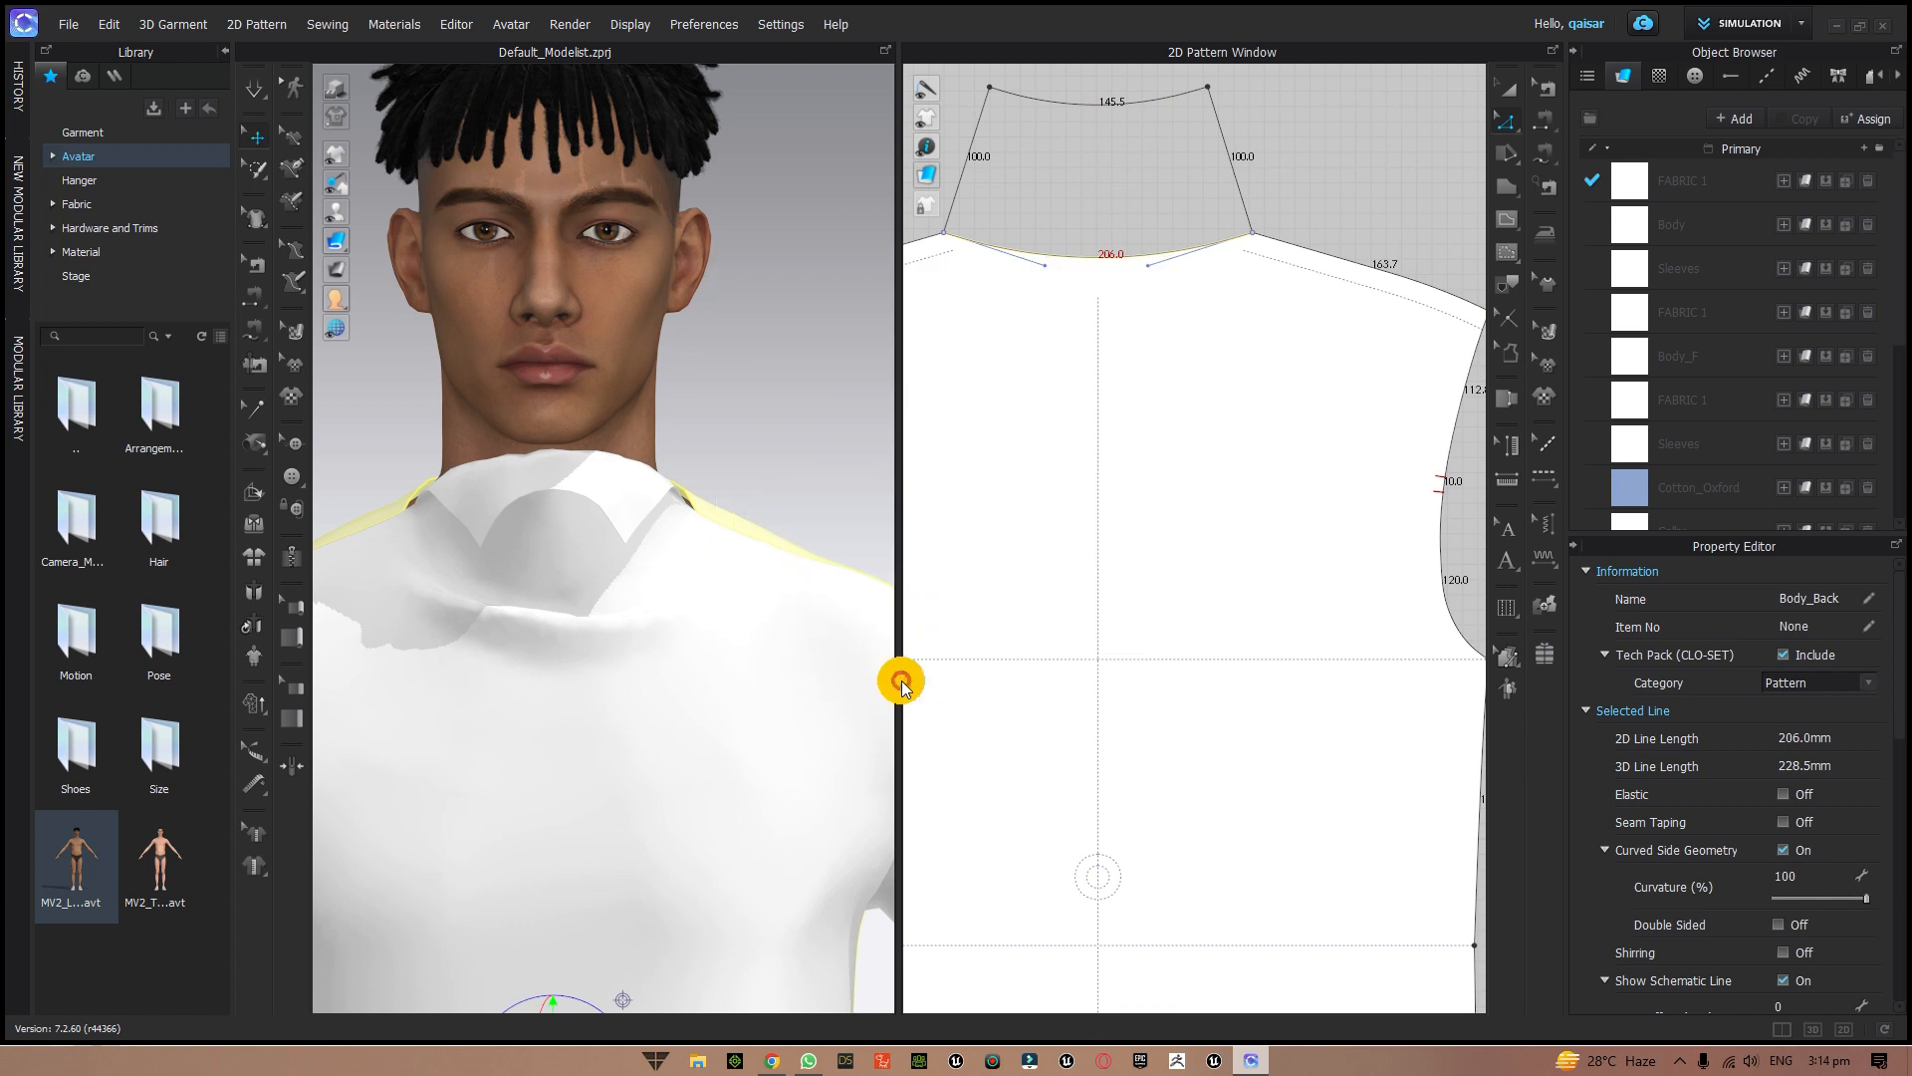
- Move the back body pattern backward, clear of the avatar, in a side view of the 3D garment
right_click_drag(789, 378, 521, 388)
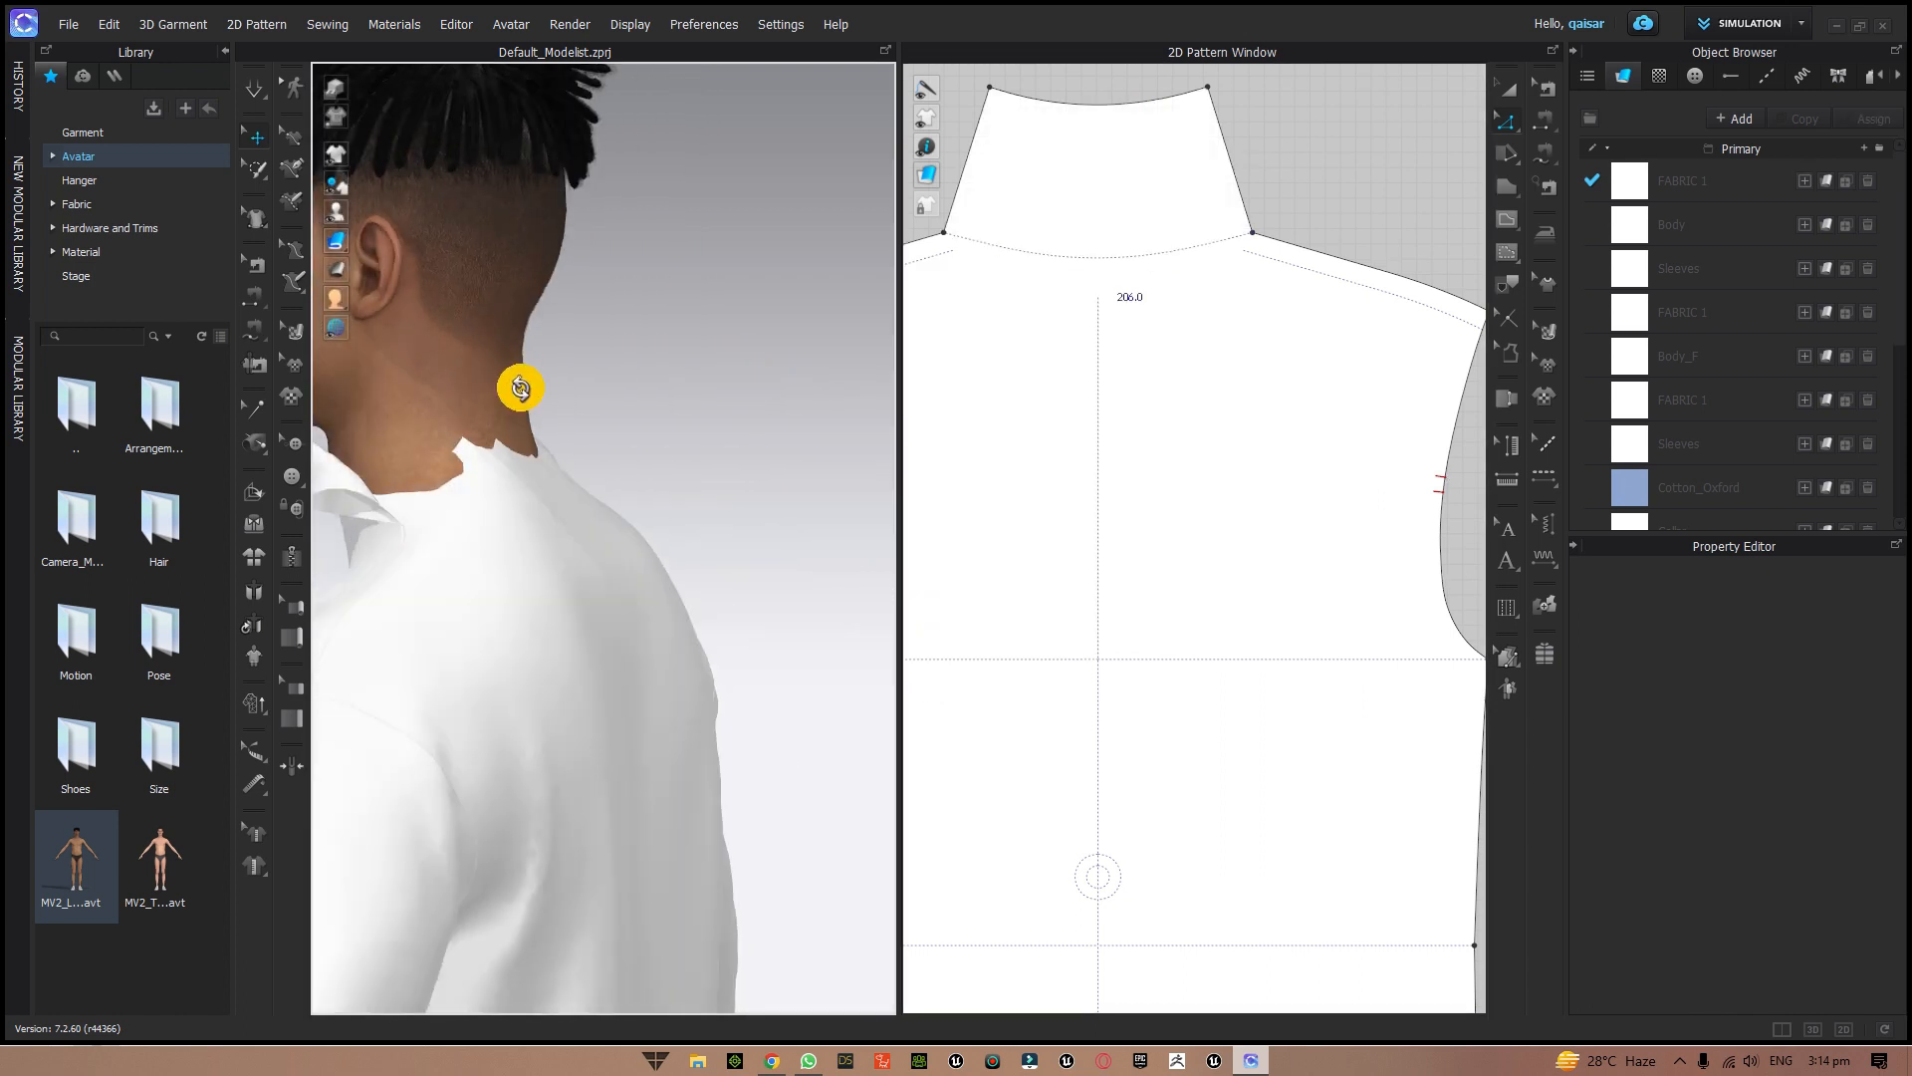
scroll(565, 396, "down", 2)
scroll(565, 396, "up", 2)
scroll(566, 397, "up", 4)
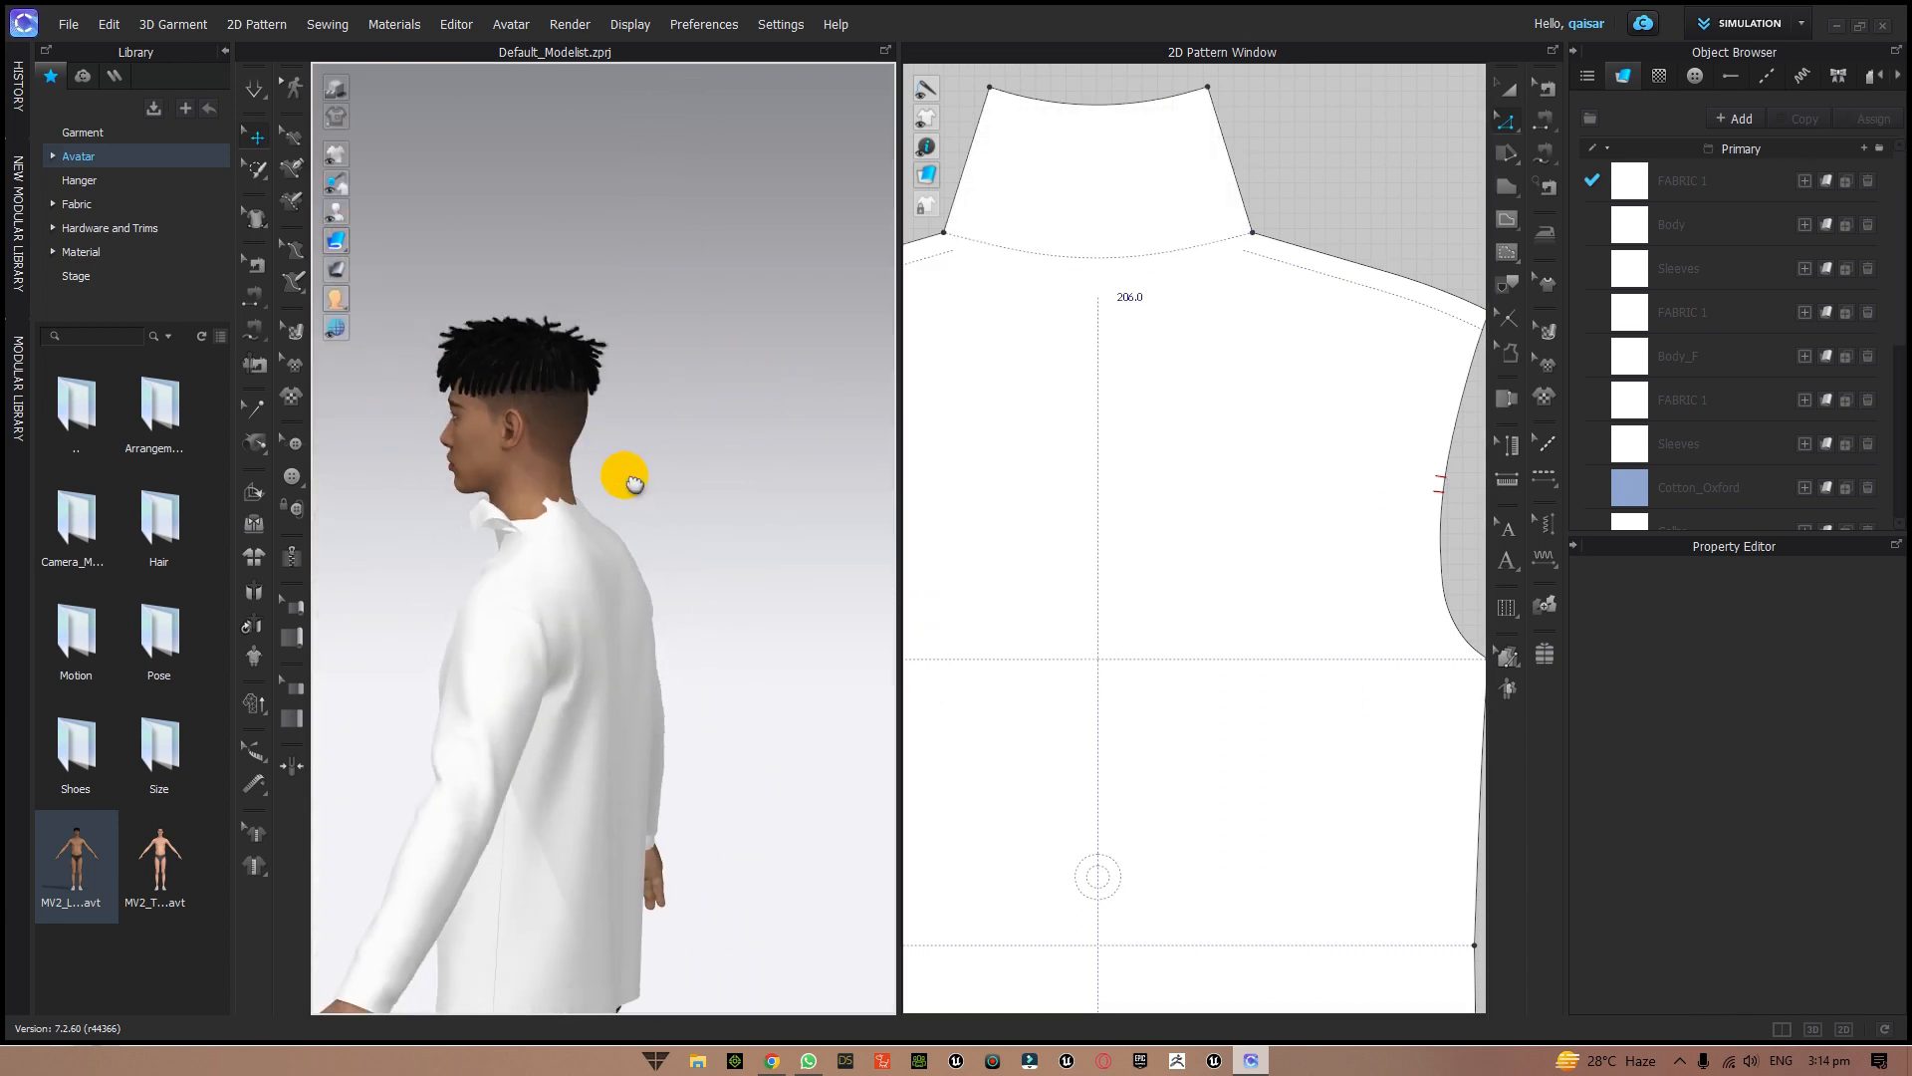
middle_click_drag(631, 480, 602, 281)
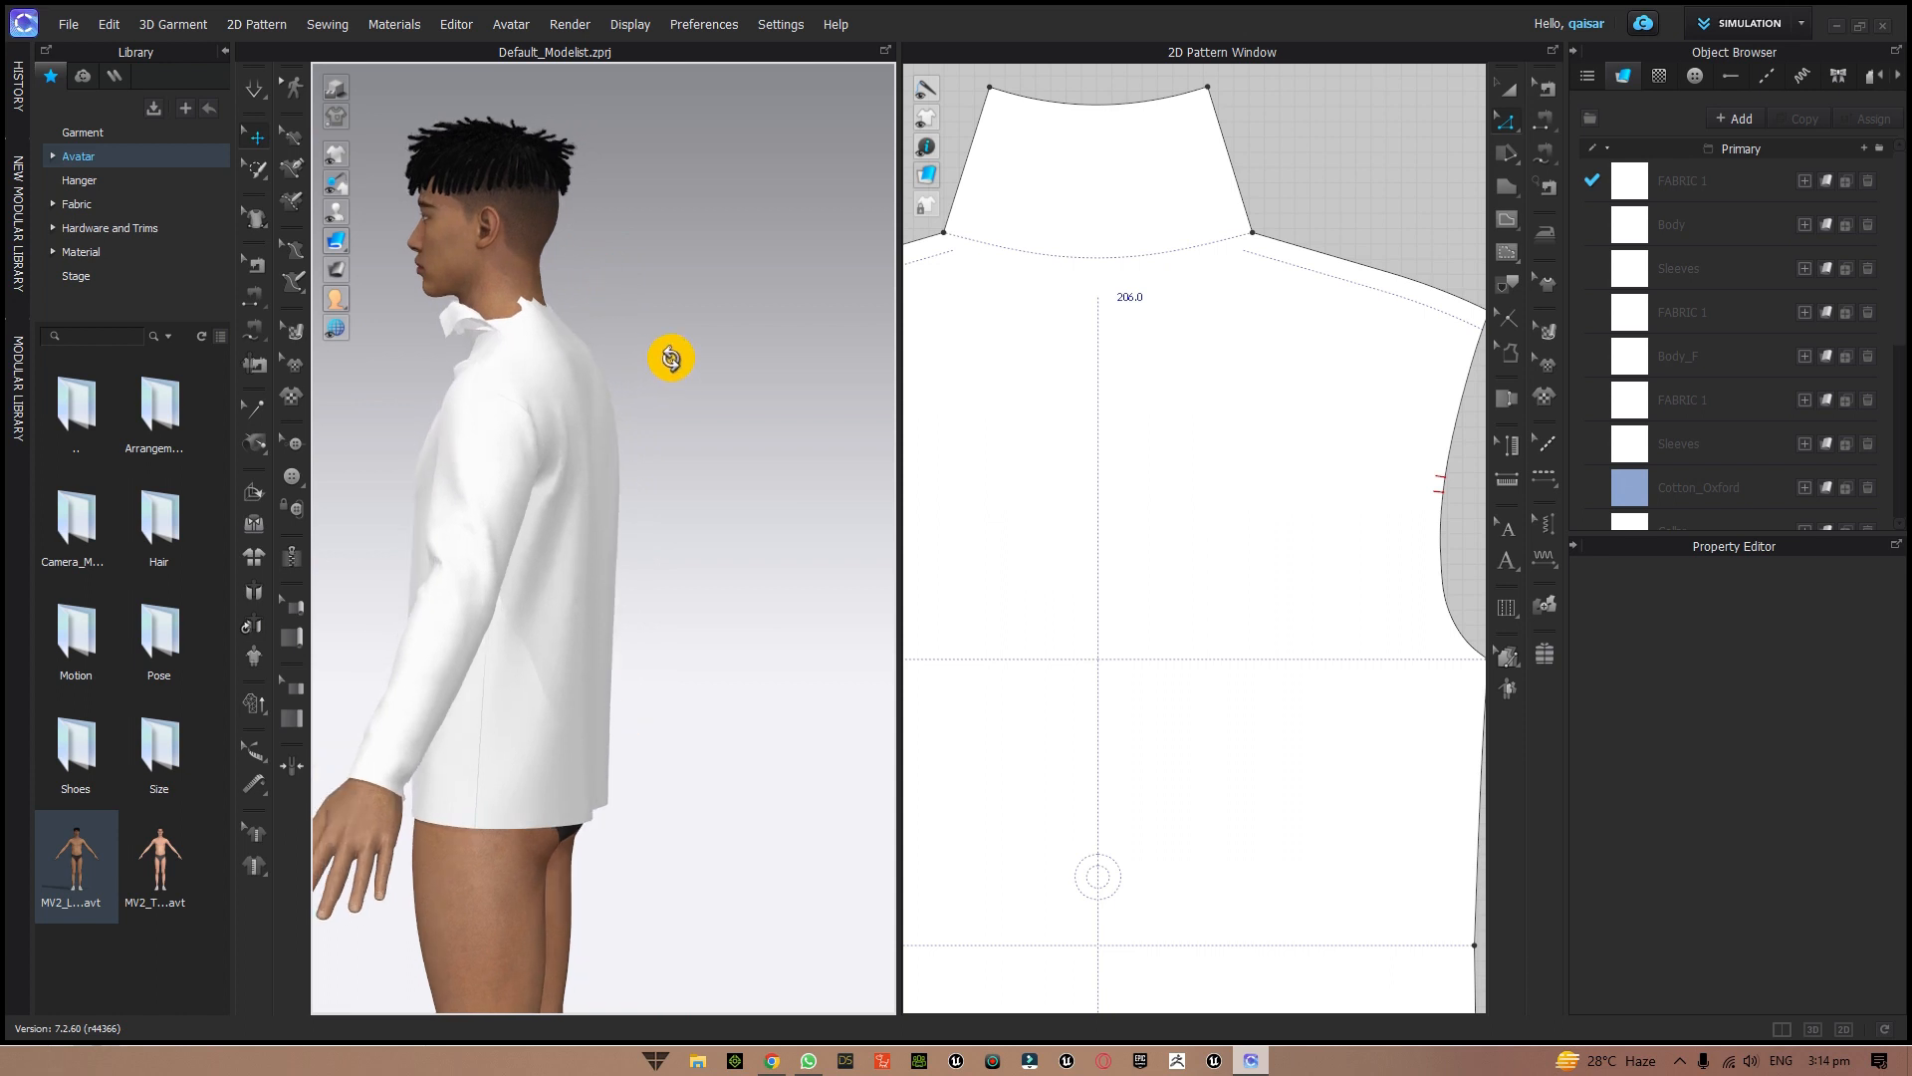
left_click(604, 585)
left_click(636, 589)
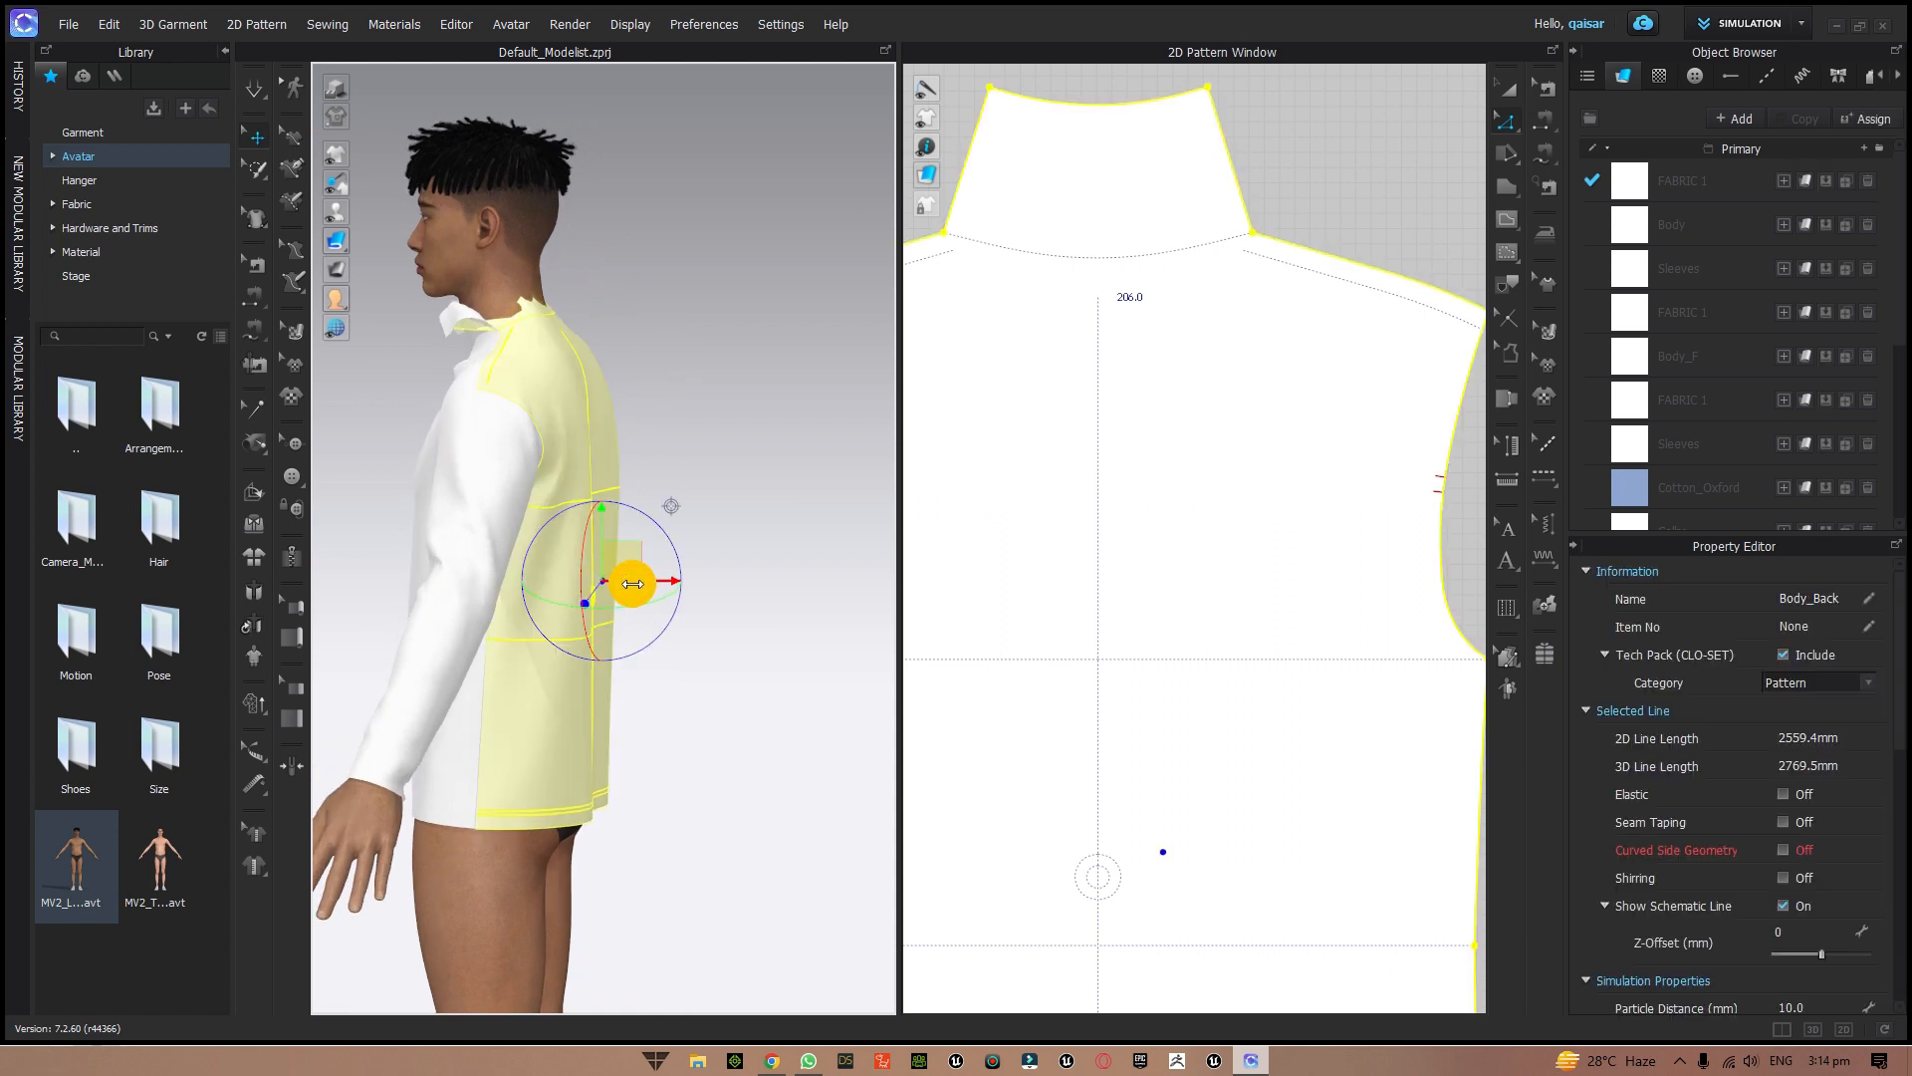
left_click_drag(633, 584, 746, 585)
- Simulate the garment so the back body with its high neck piece drapes onto the avatar
left_click(252, 174)
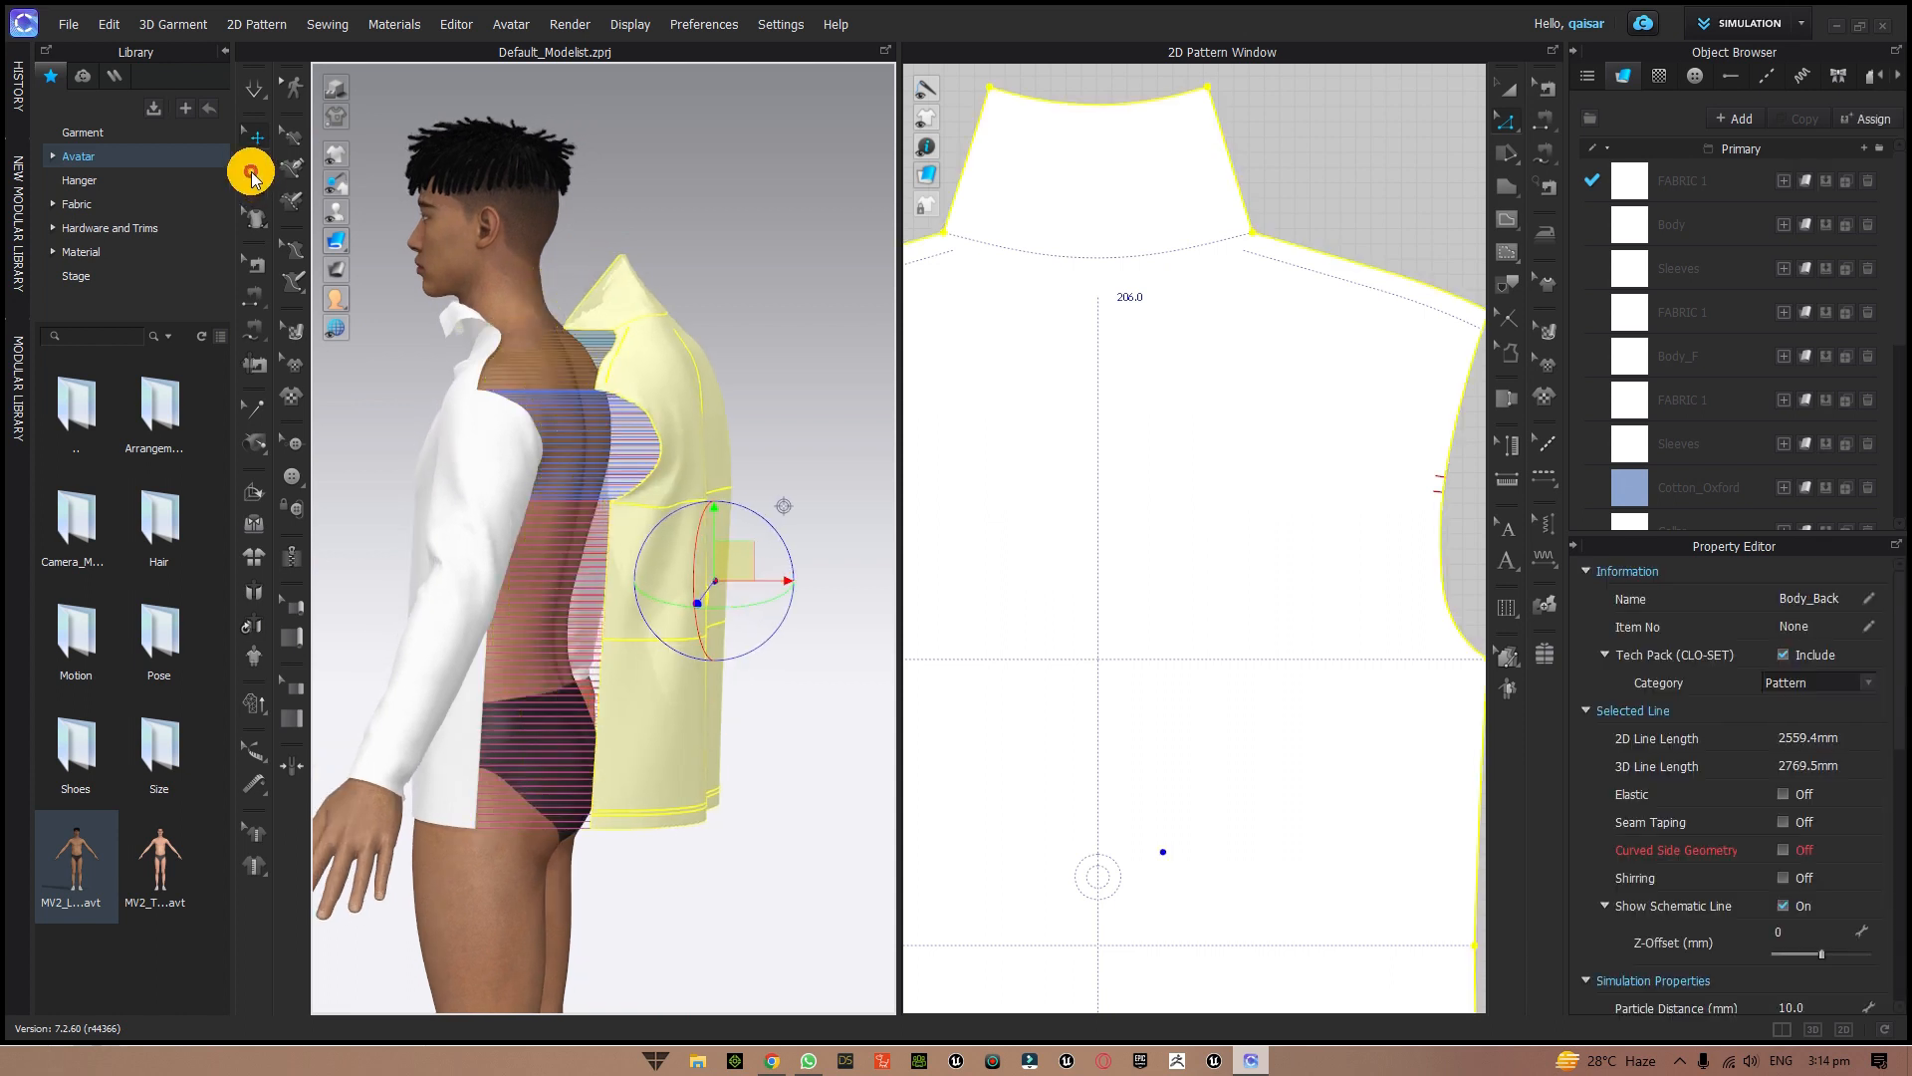
left_click(254, 88)
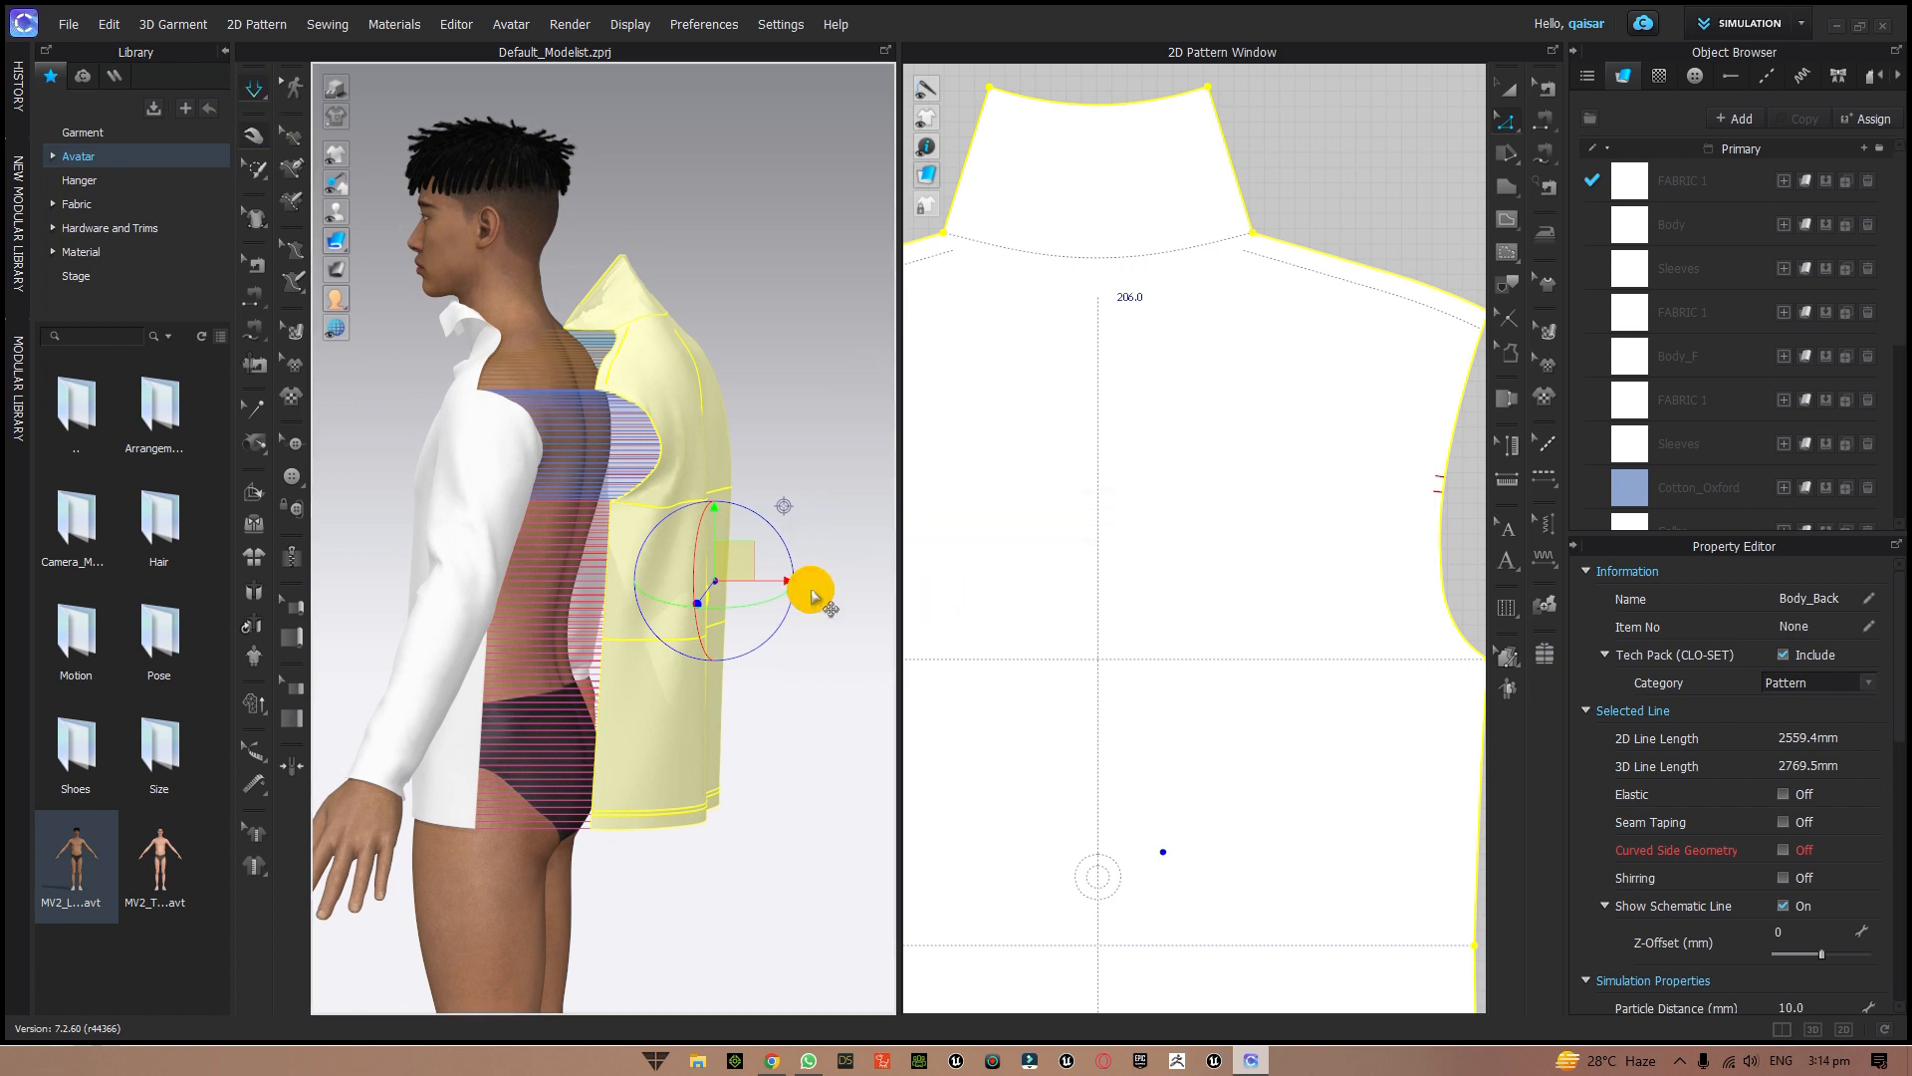
key("space")
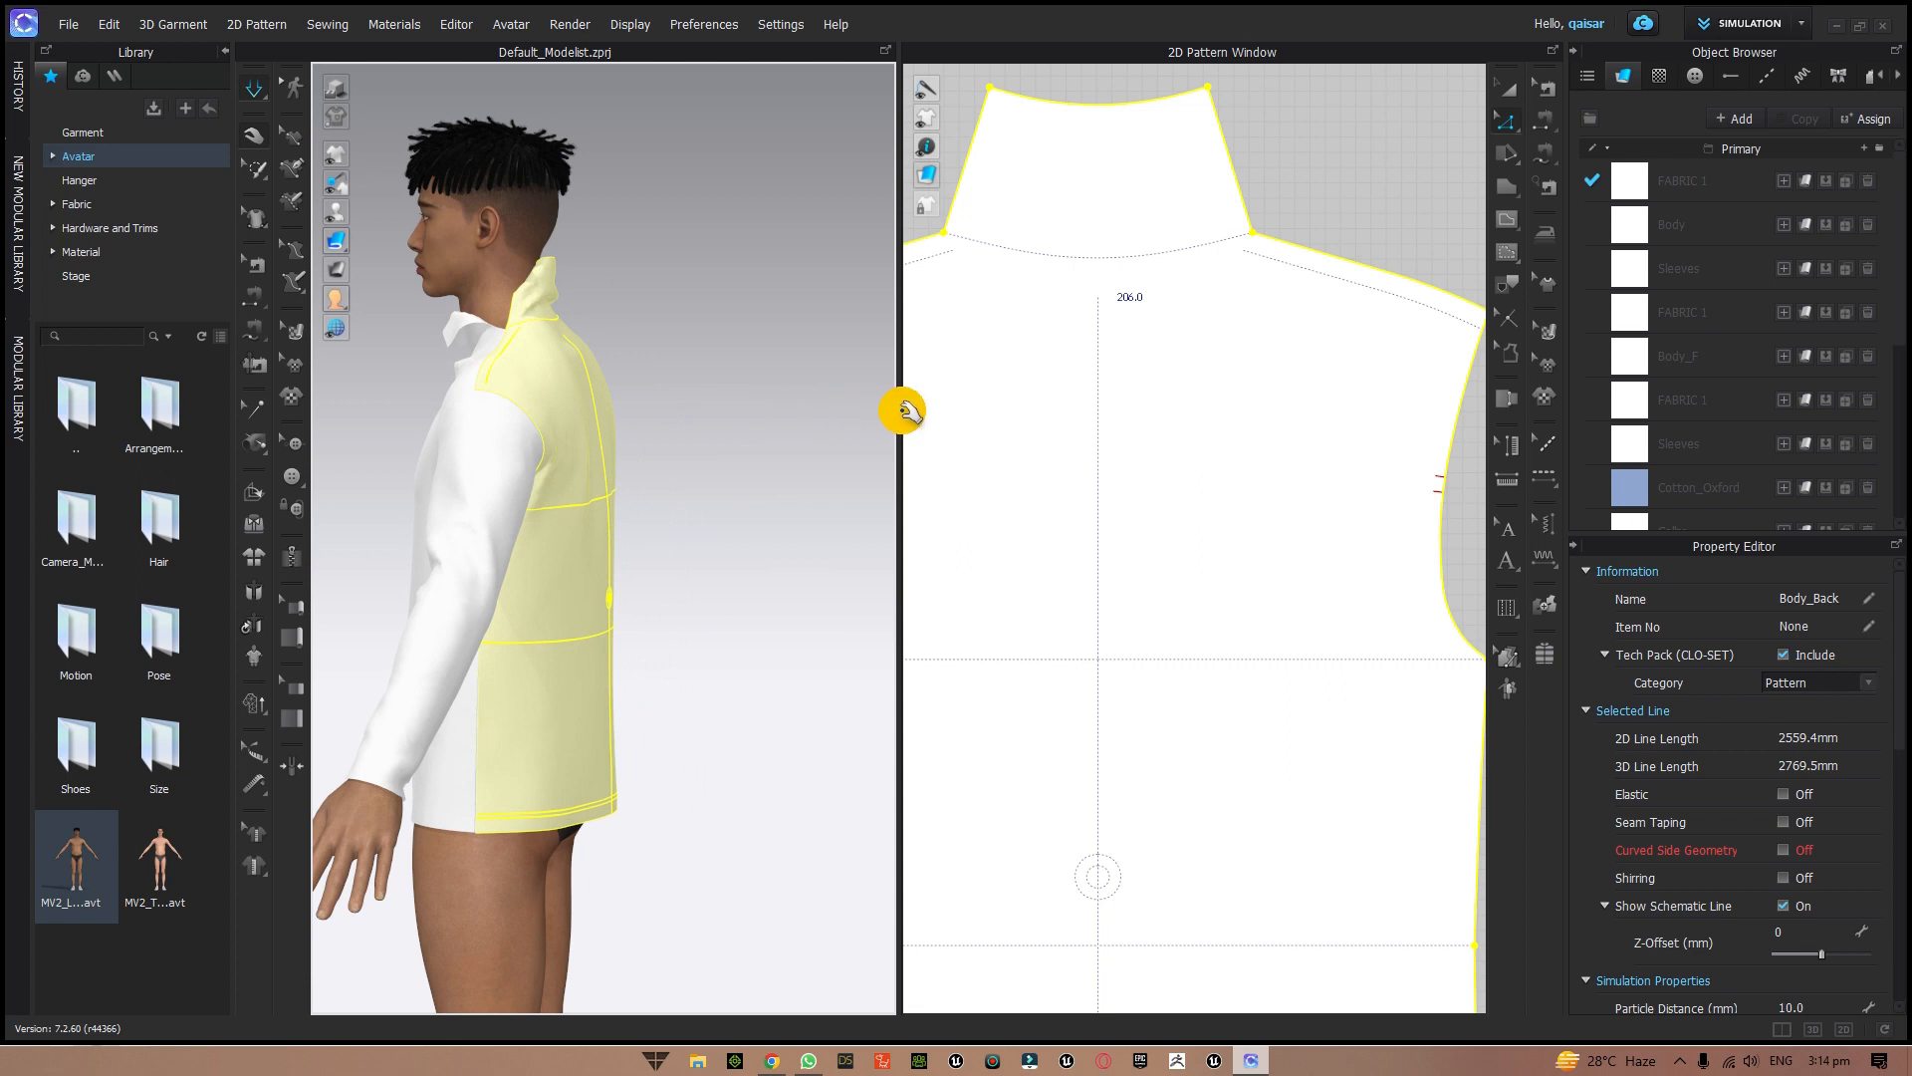
key("3")
right_click_drag(730, 359, 678, 372)
scroll(723, 287, "up", 3)
middle_click_drag(738, 252, 776, 648)
right_click_drag(749, 637, 751, 593)
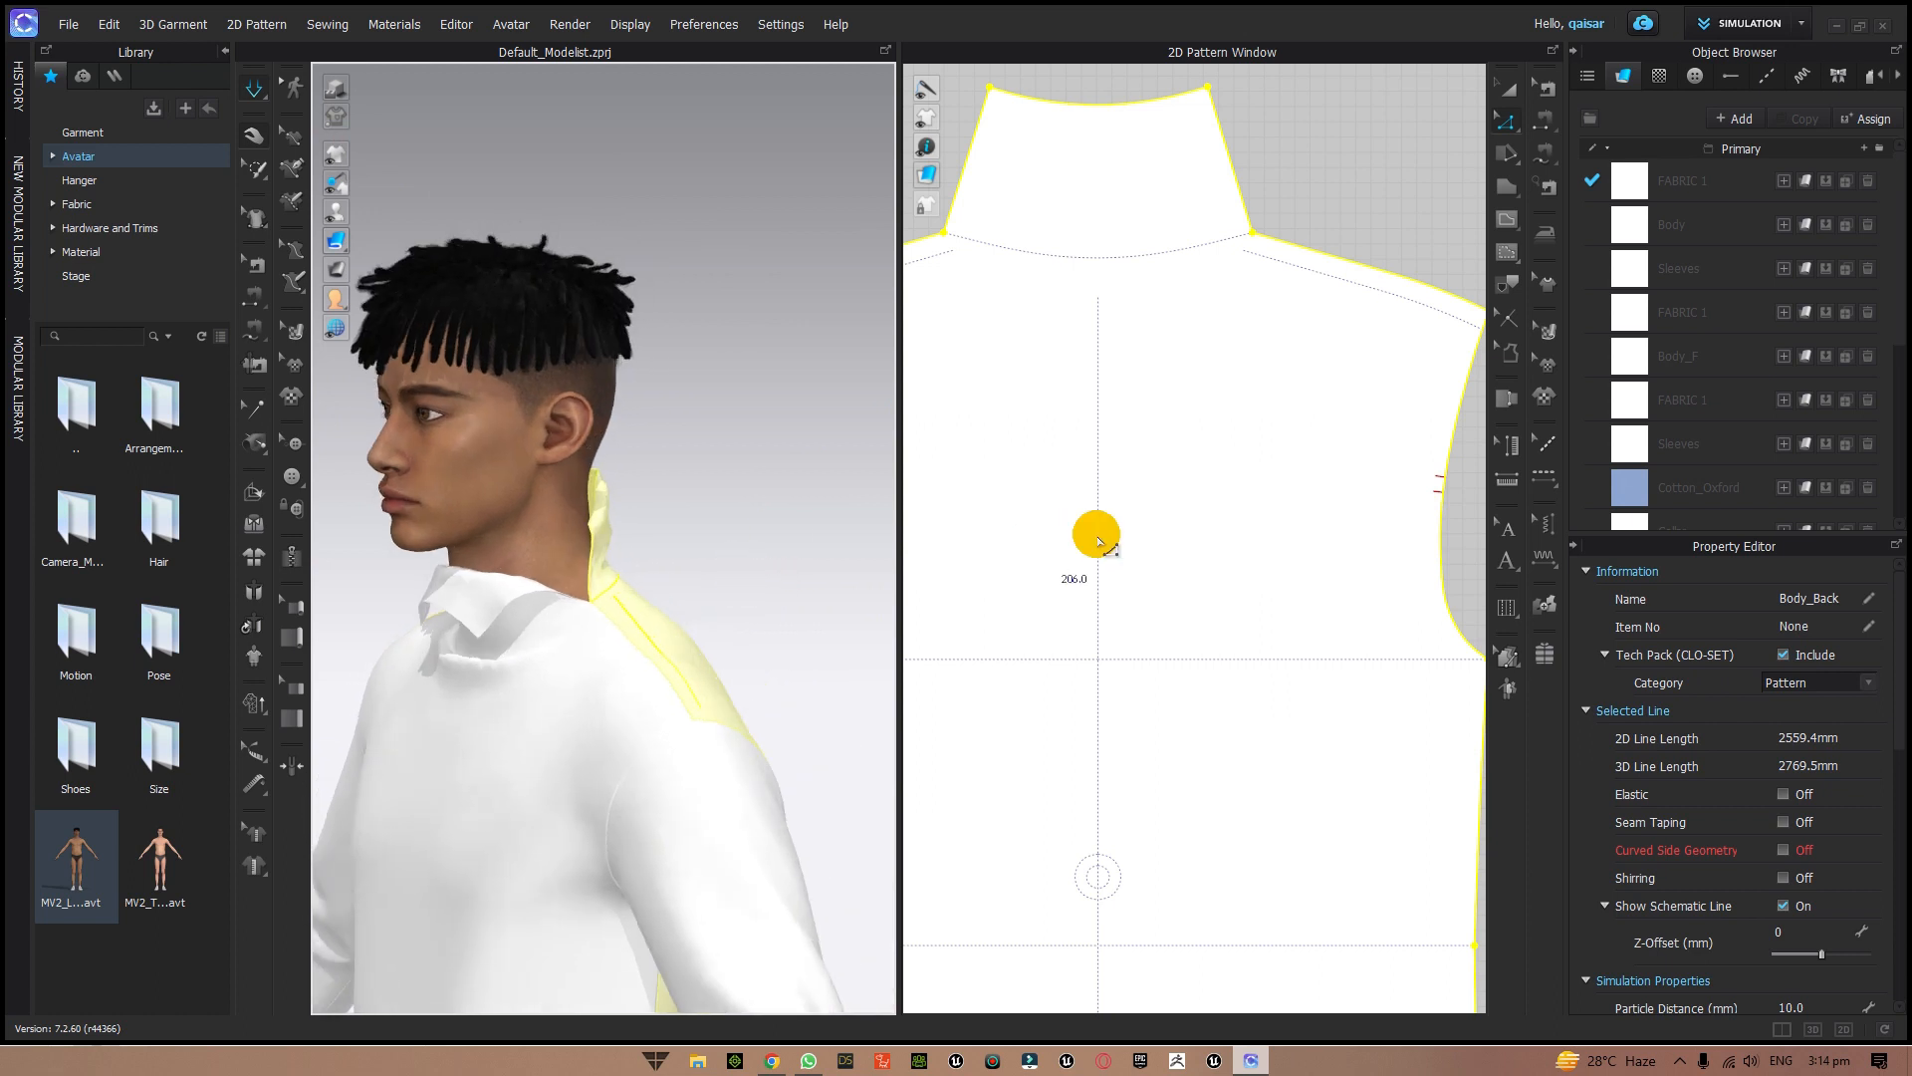
- Move both upper corners of the back high neck piece outward so its side edges stand nearly vertical
scroll(1098, 541, "down", 3)
right_click_drag(1152, 538, 1221, 491)
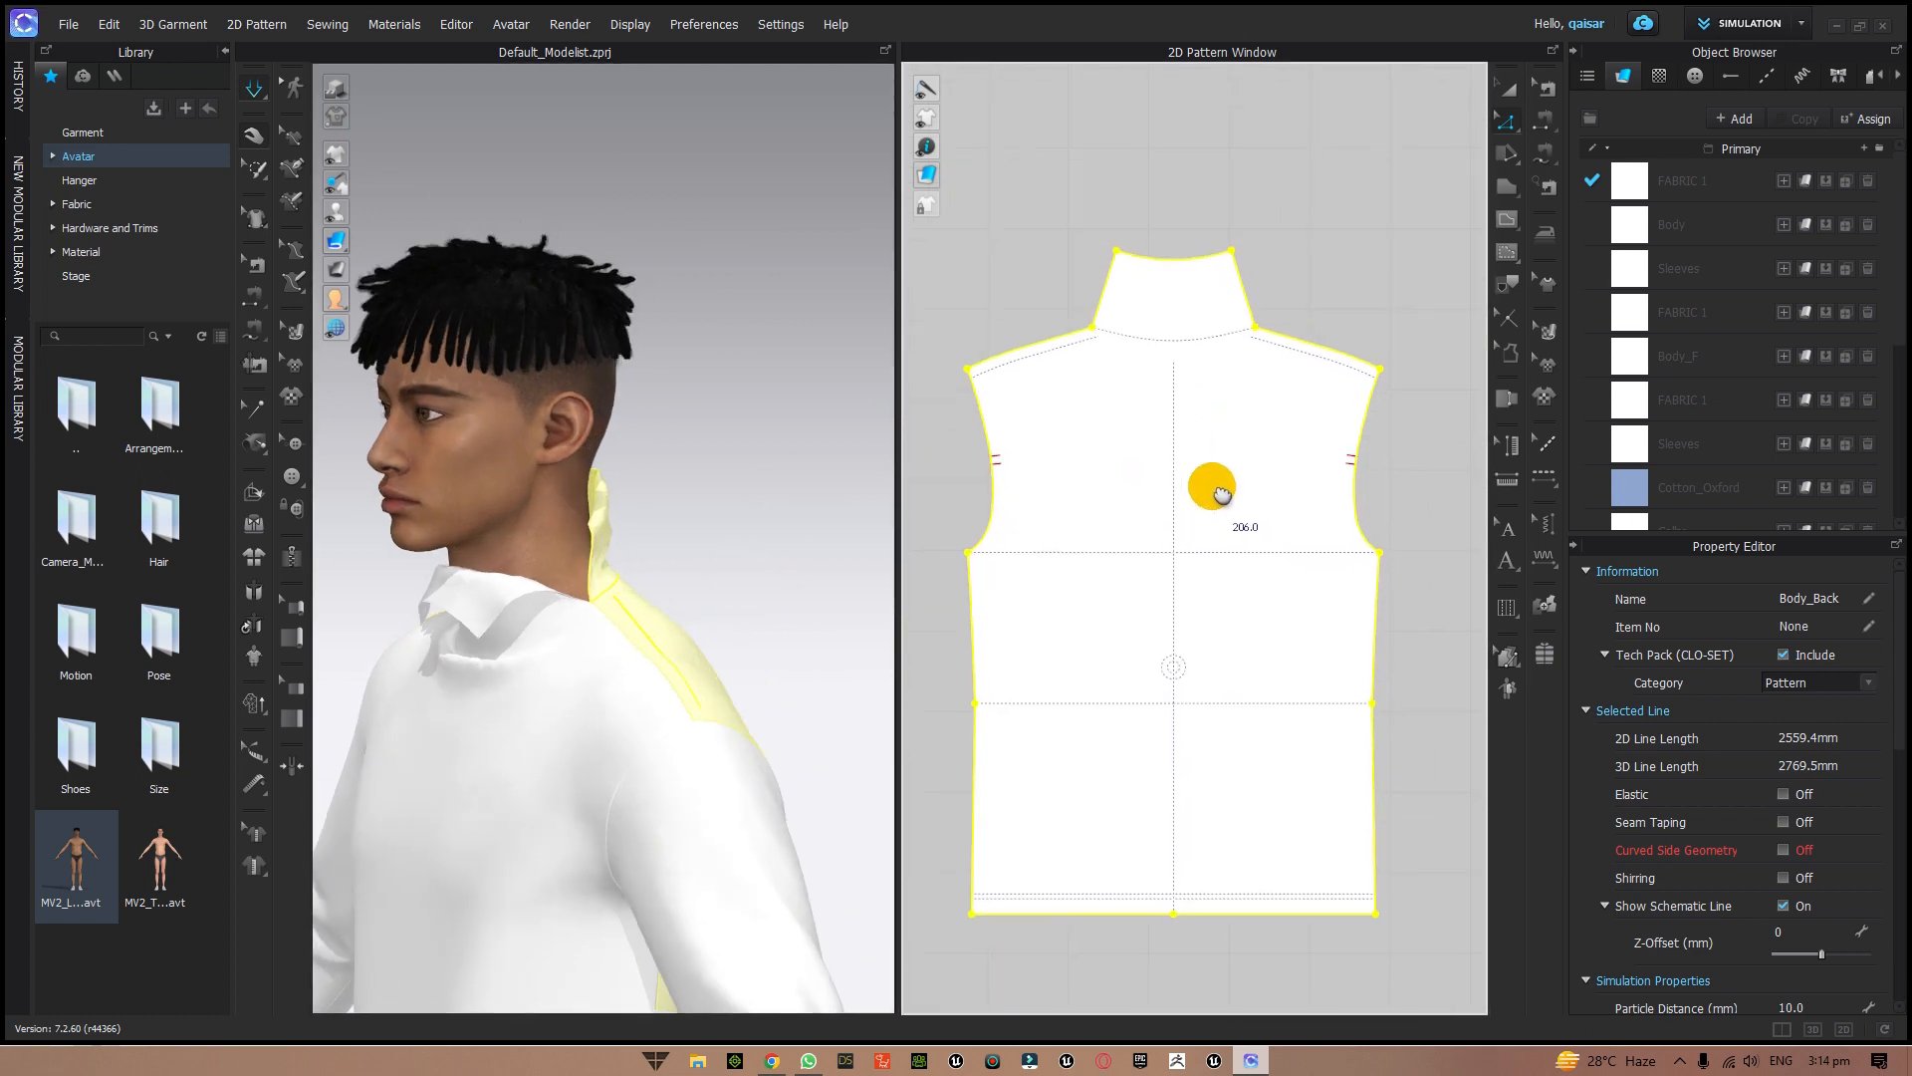
scroll(1211, 489, "up", 3)
middle_click_drag(1207, 392, 1191, 781)
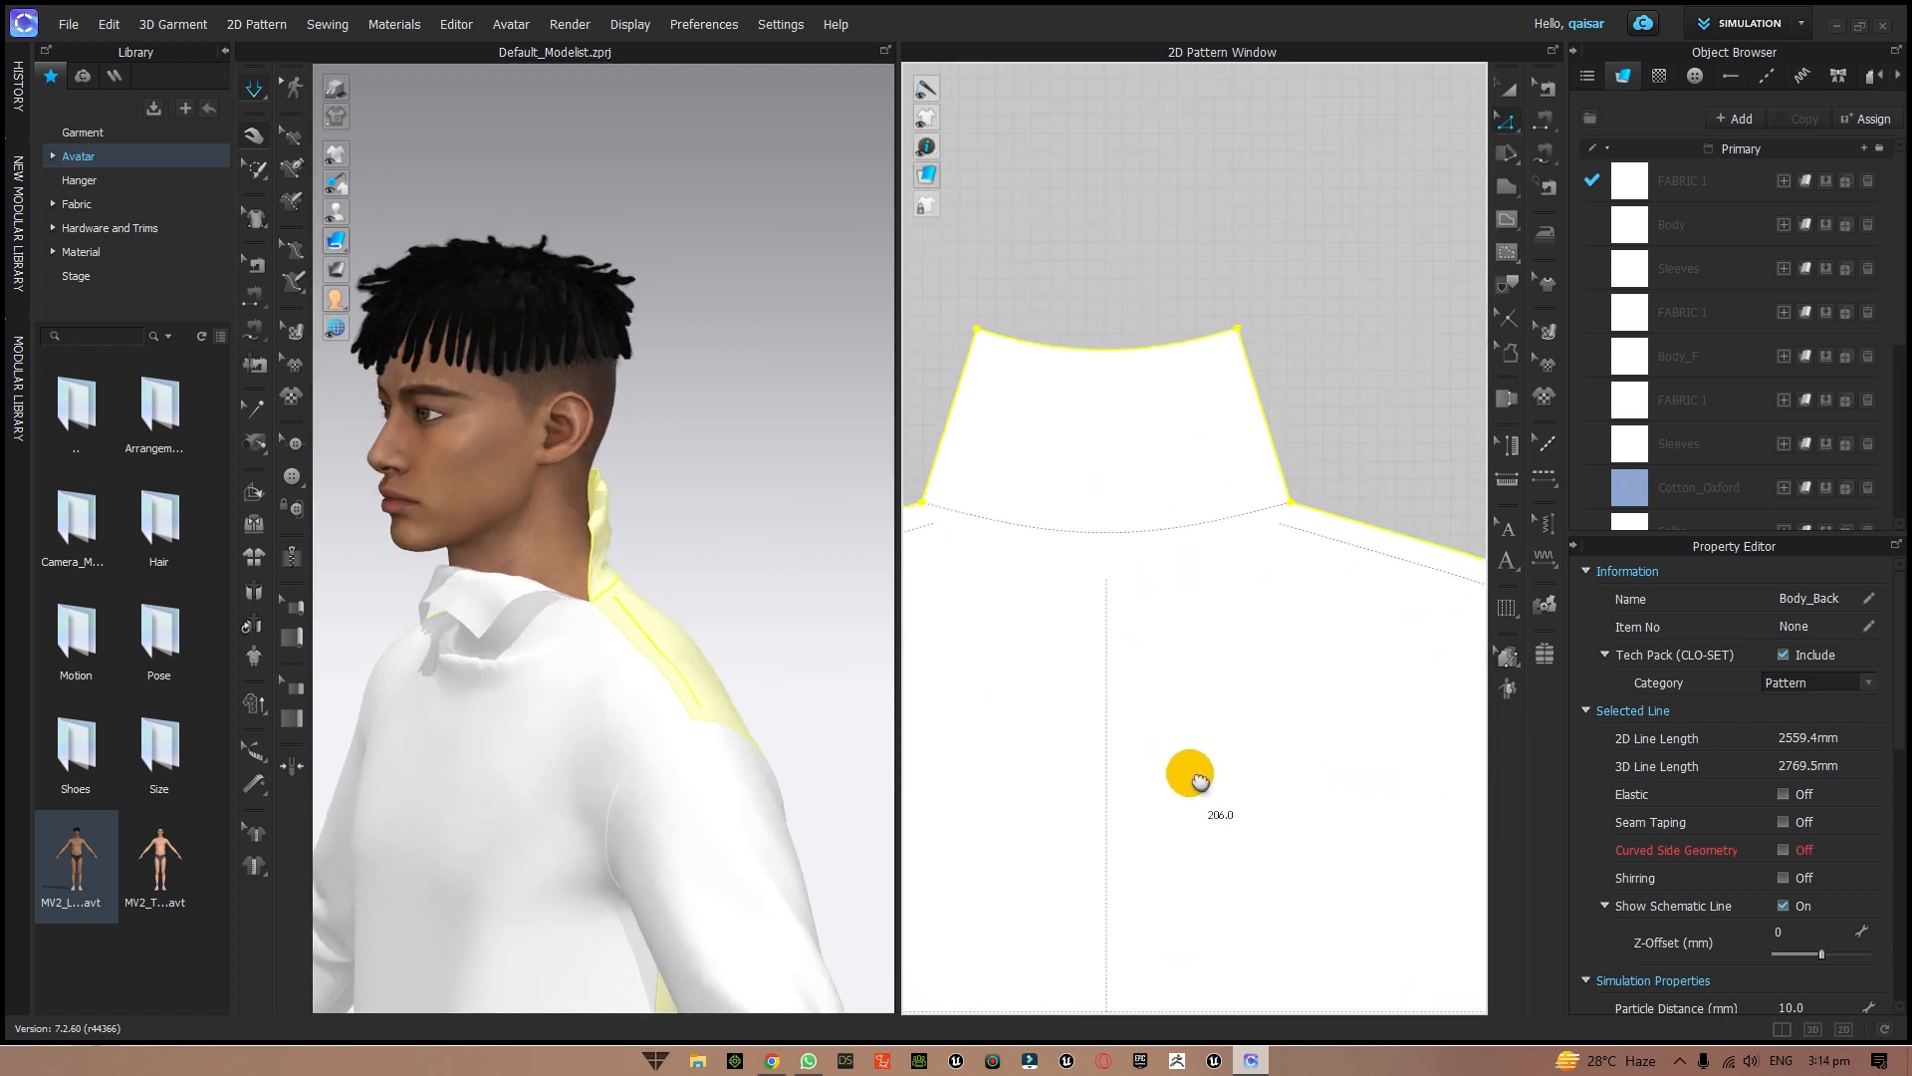
left_click(1302, 306)
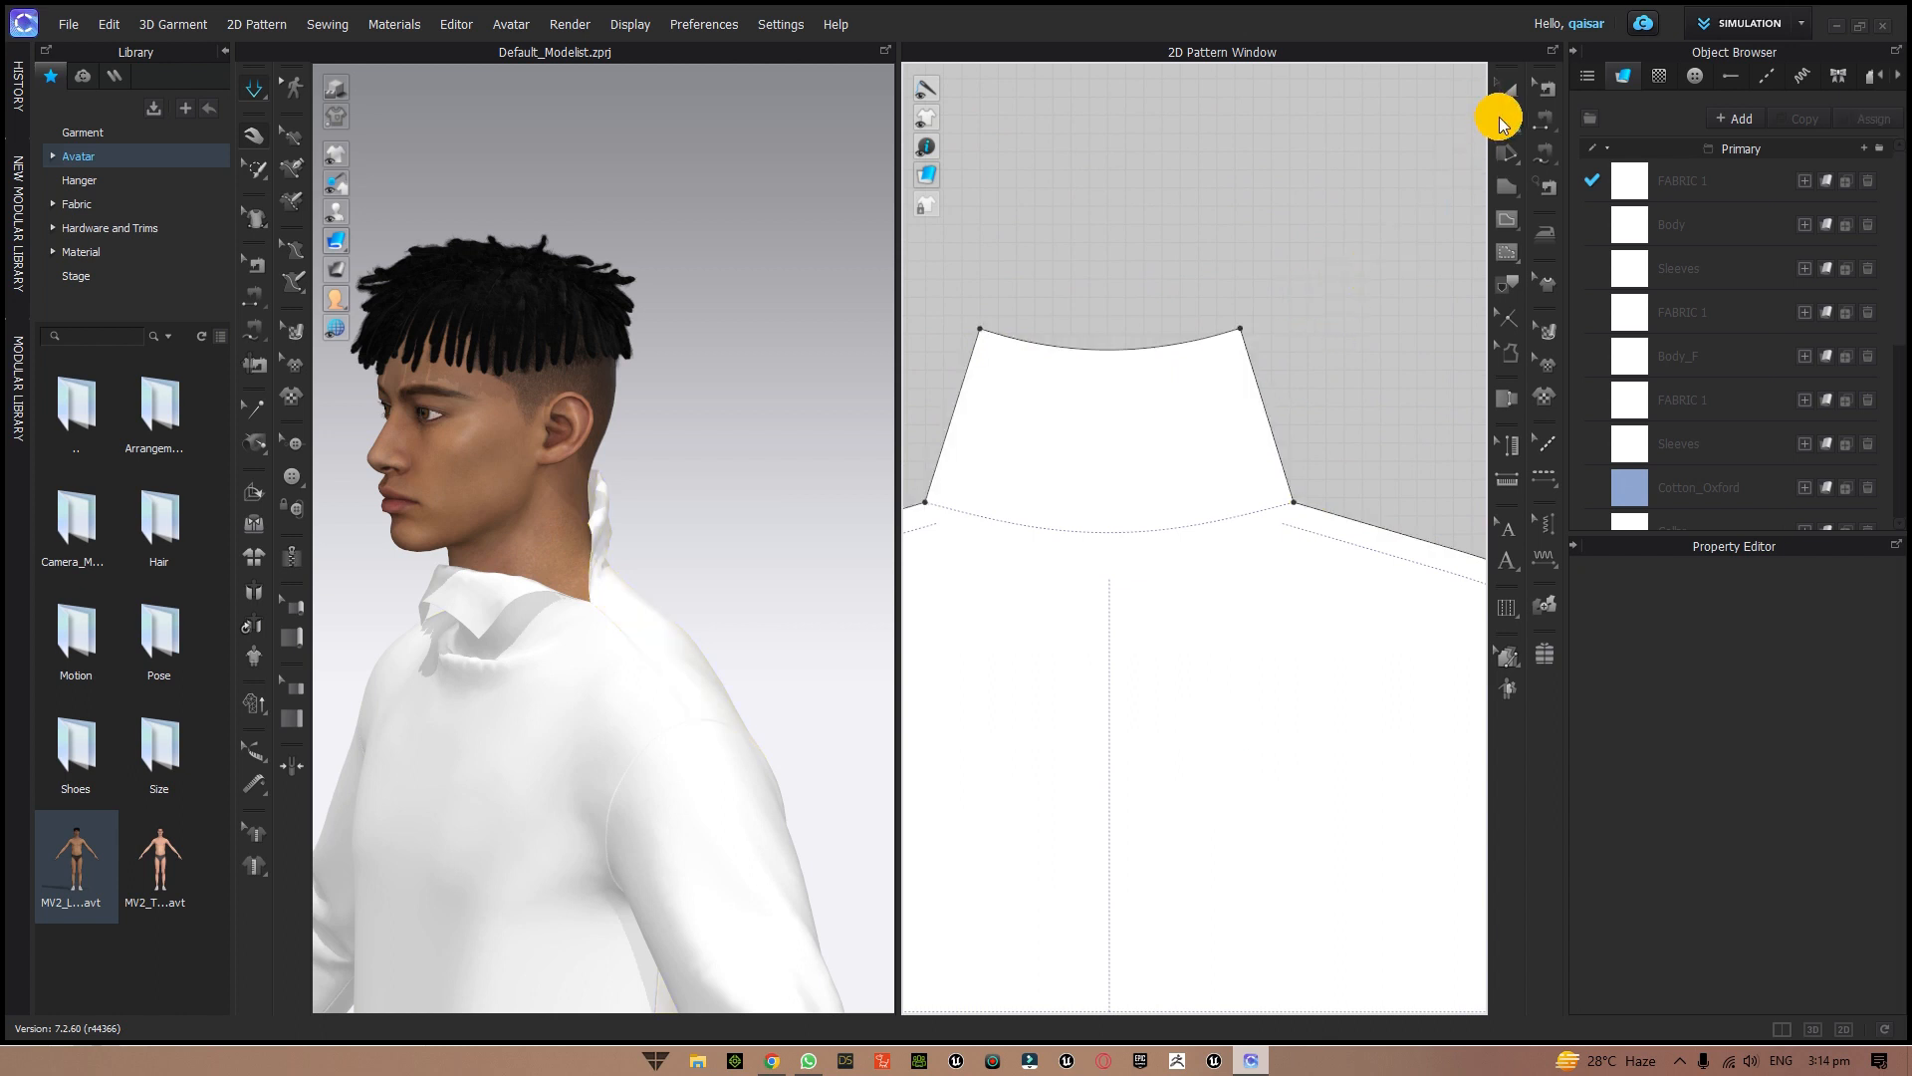
left_click(1504, 121)
left_click_drag(1261, 332, 1281, 330)
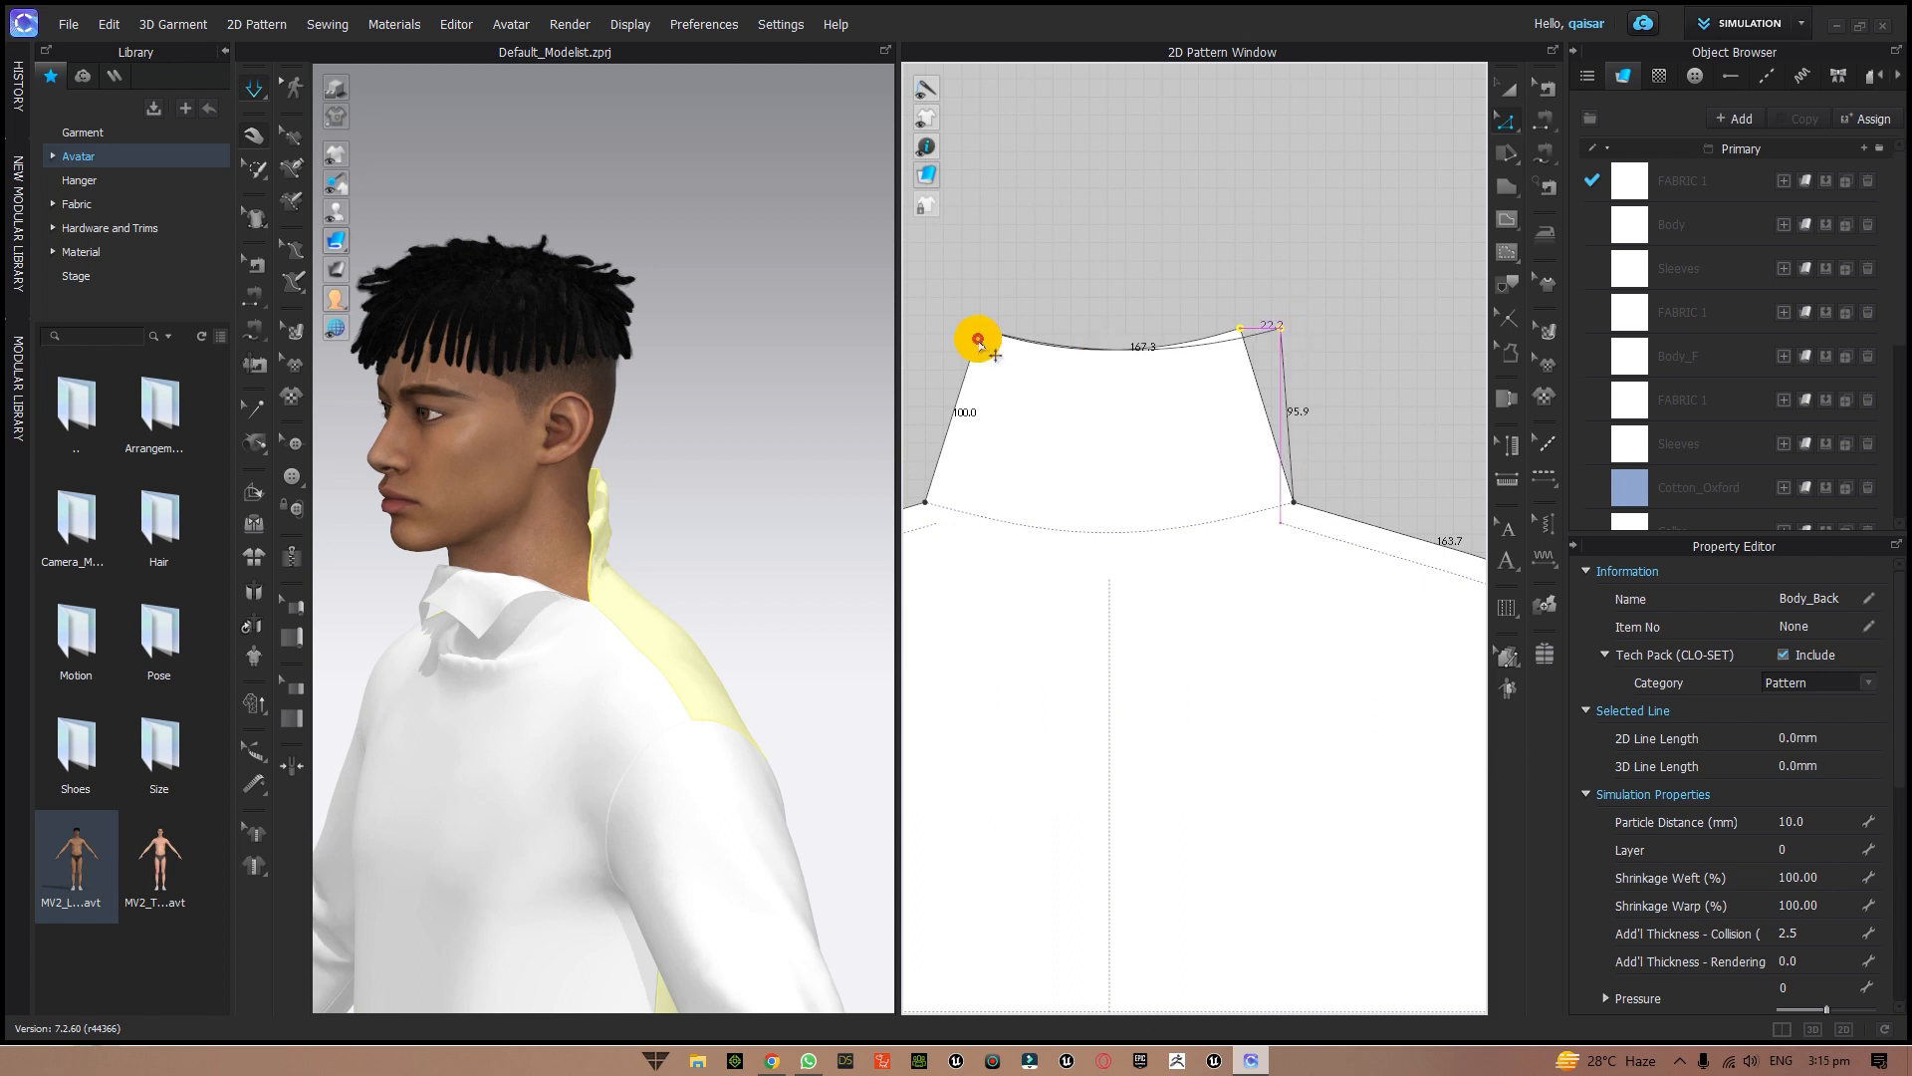
scroll(1190, 281, "down", 3)
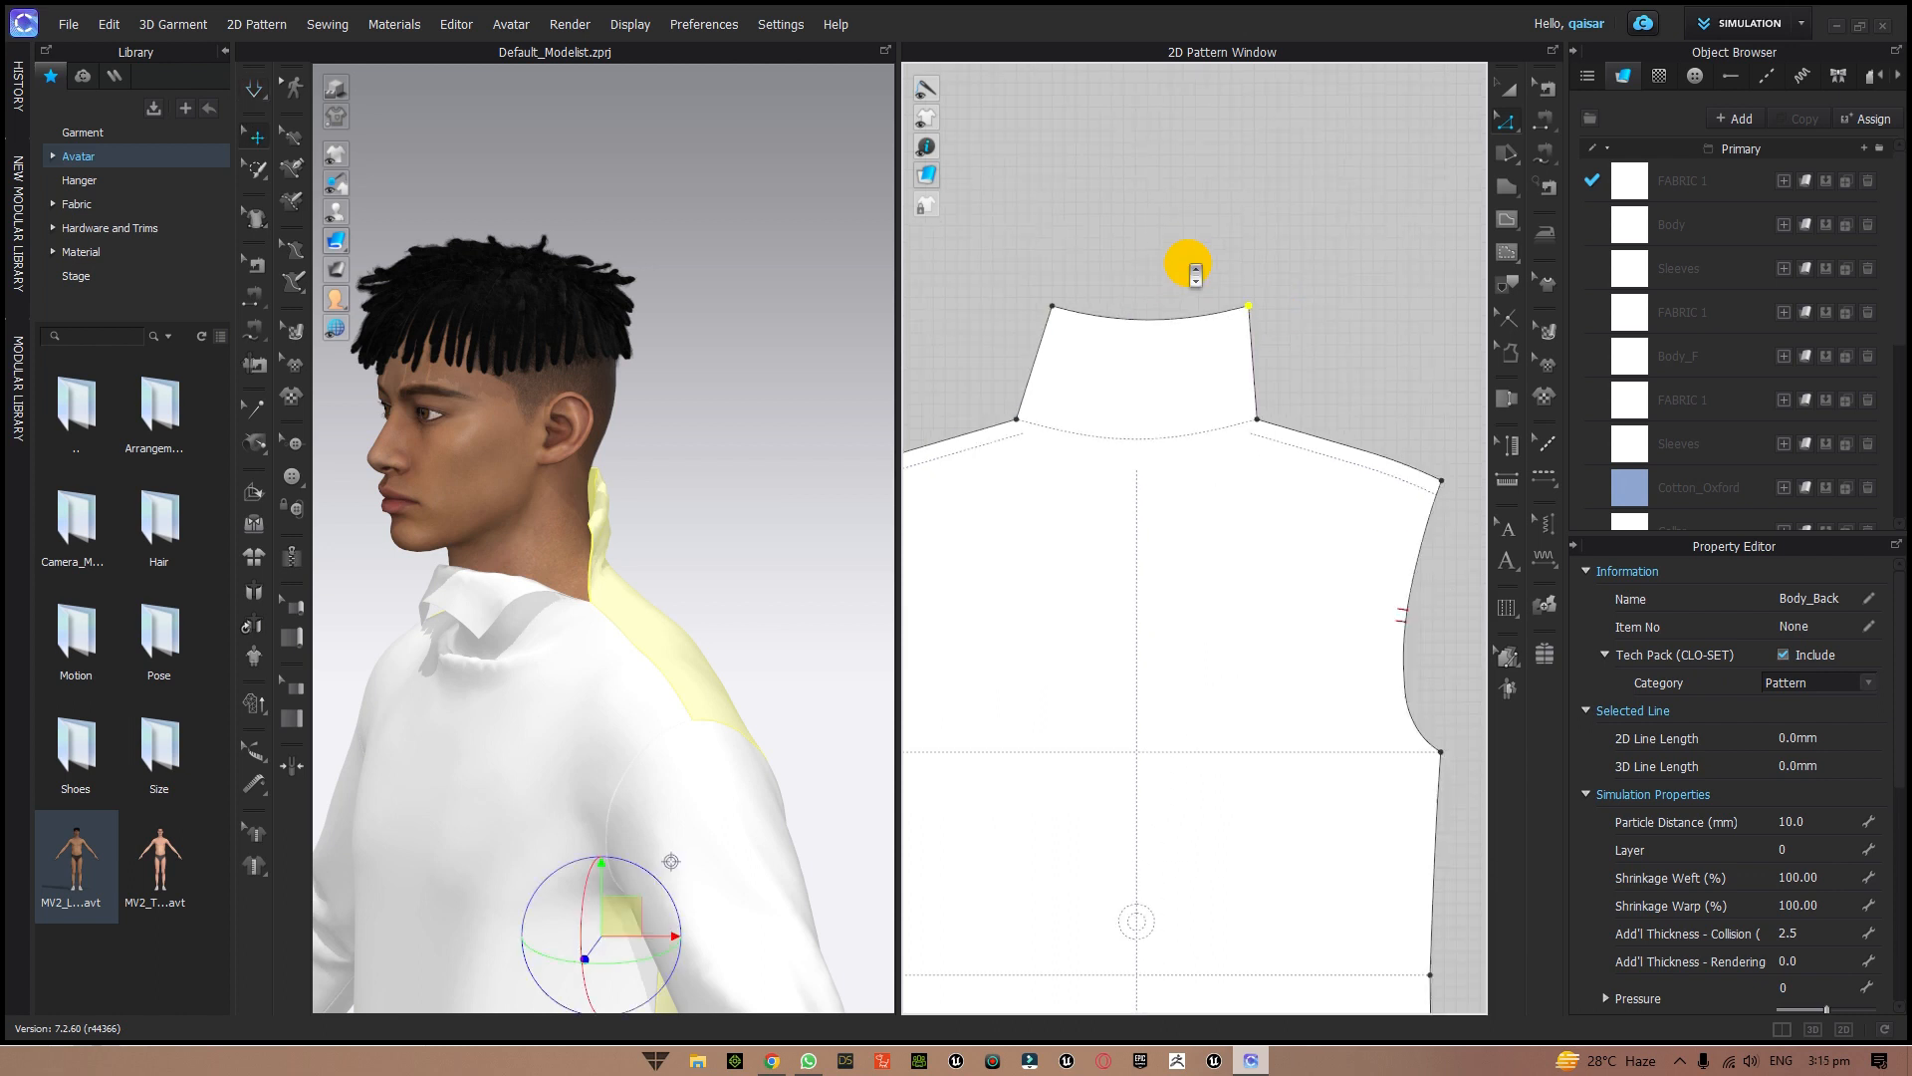
left_click(1072, 306)
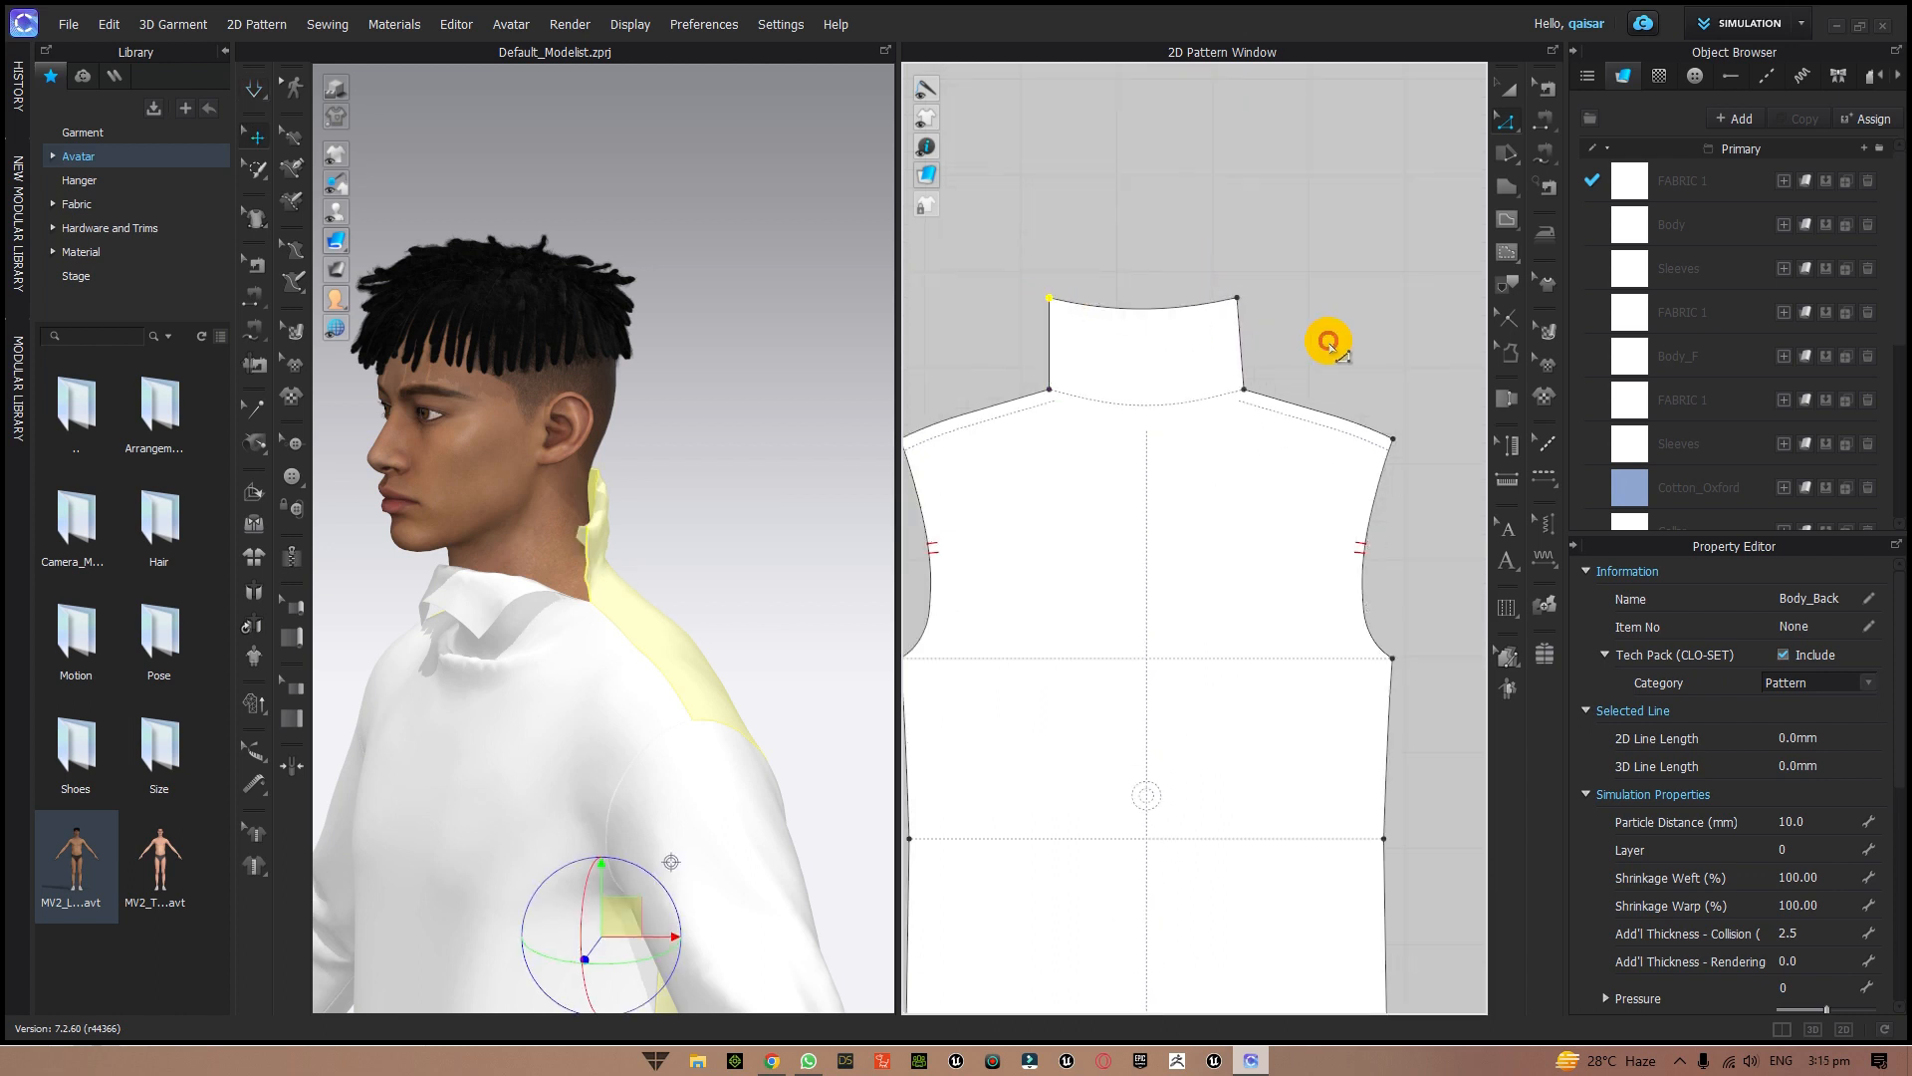
- Move both upper corners of the front high neck piece outward so its side edges are vertical, about 91 mm long
scroll(1334, 347, "down", 2)
scroll(1355, 347, "down", 2)
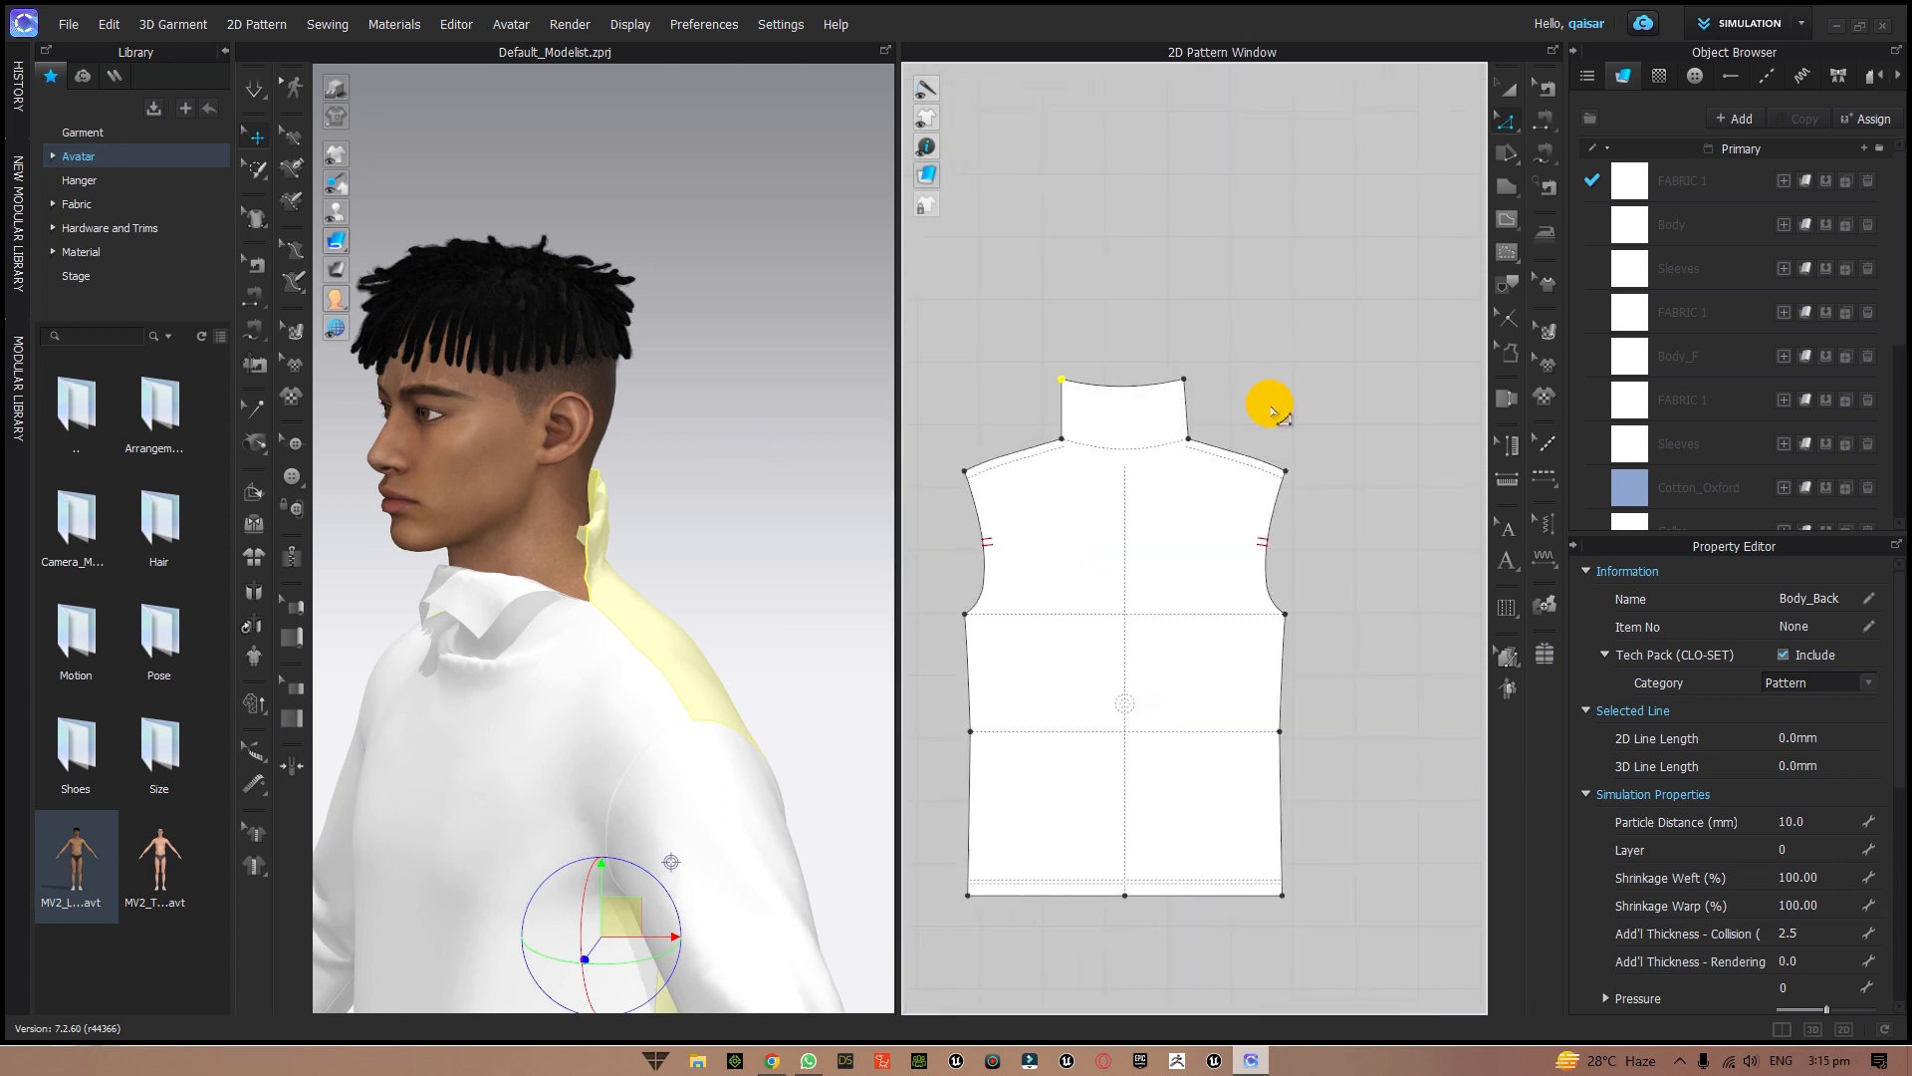
middle_click_drag(1000, 394, 1378, 432)
scroll(1334, 436, "up", 4)
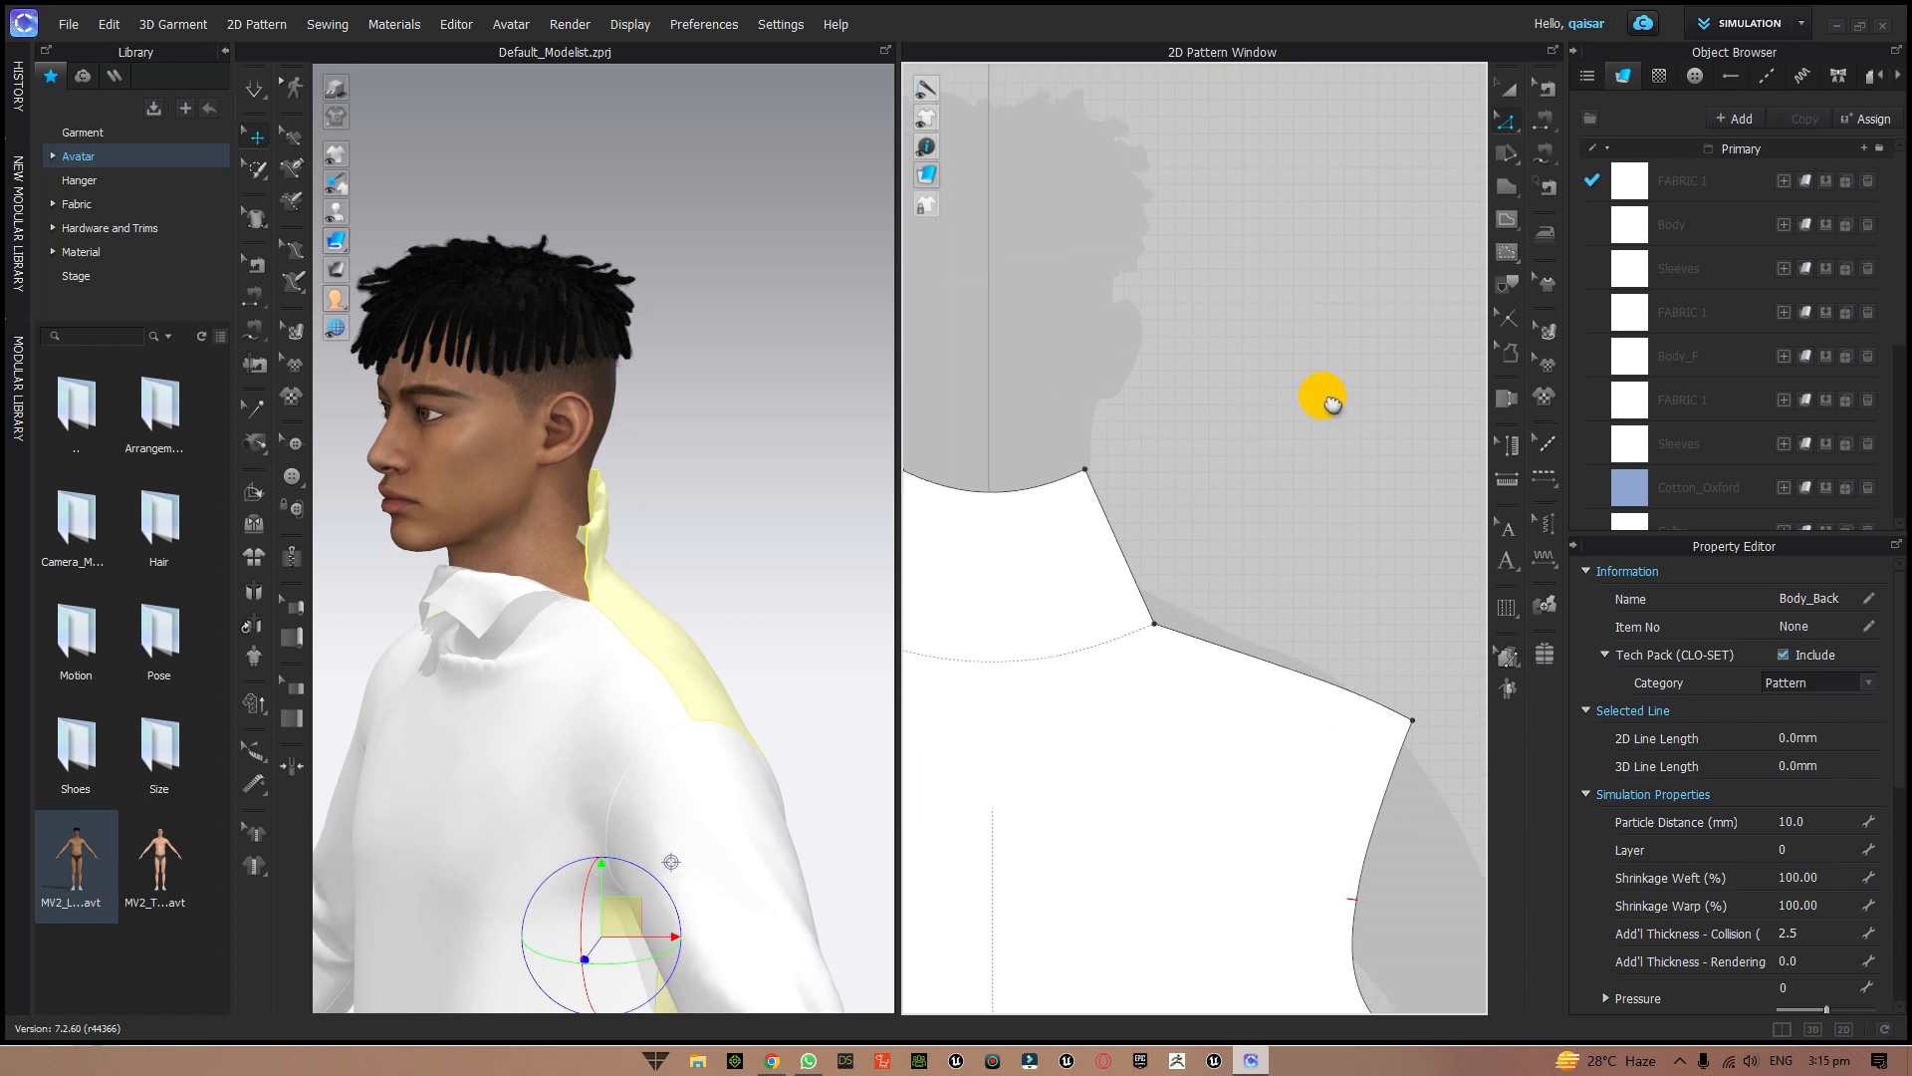
left_click(1261, 384)
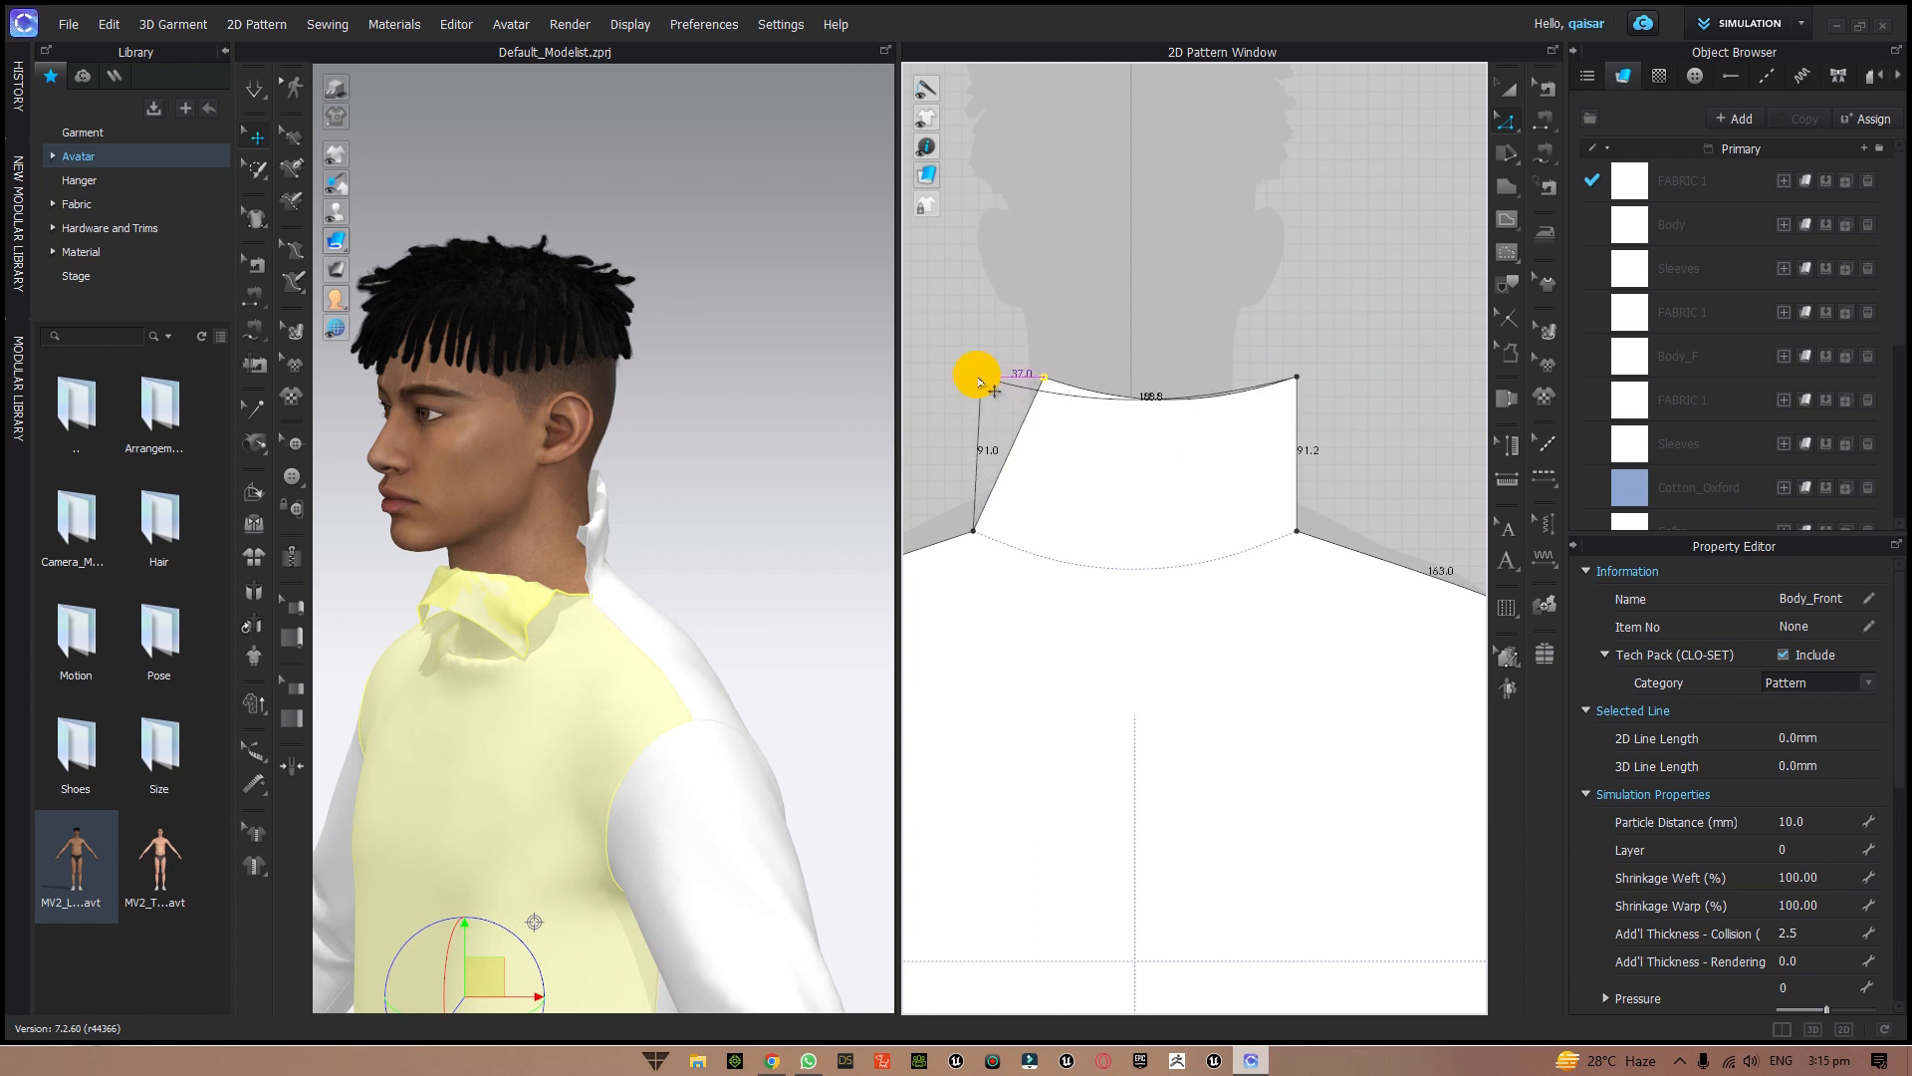
left_click_drag(971, 381, 973, 378)
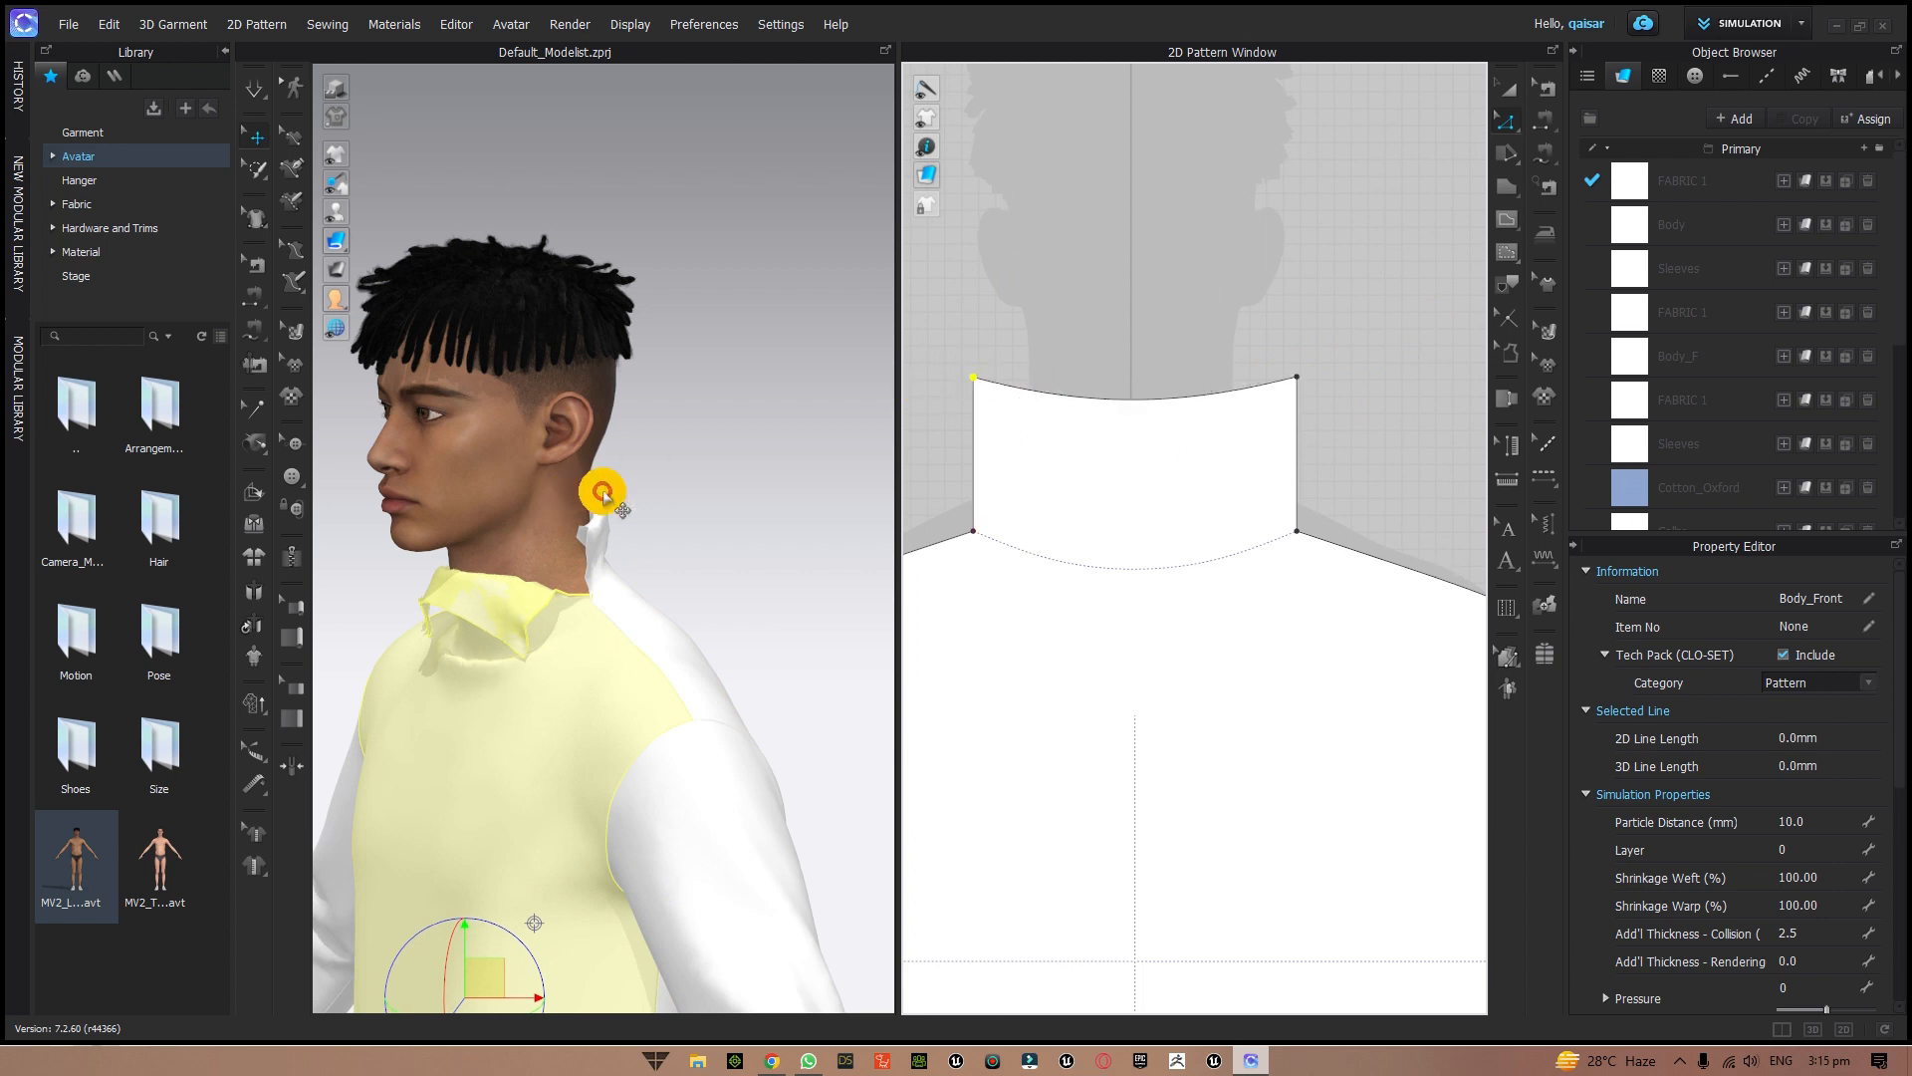
- Try to sew the front and back high neck side edges together on the avatar's left with Segment Sewing
scroll(795, 487, "down", 2)
scroll(795, 487, "up", 6)
middle_click_drag(797, 489, 785, 390)
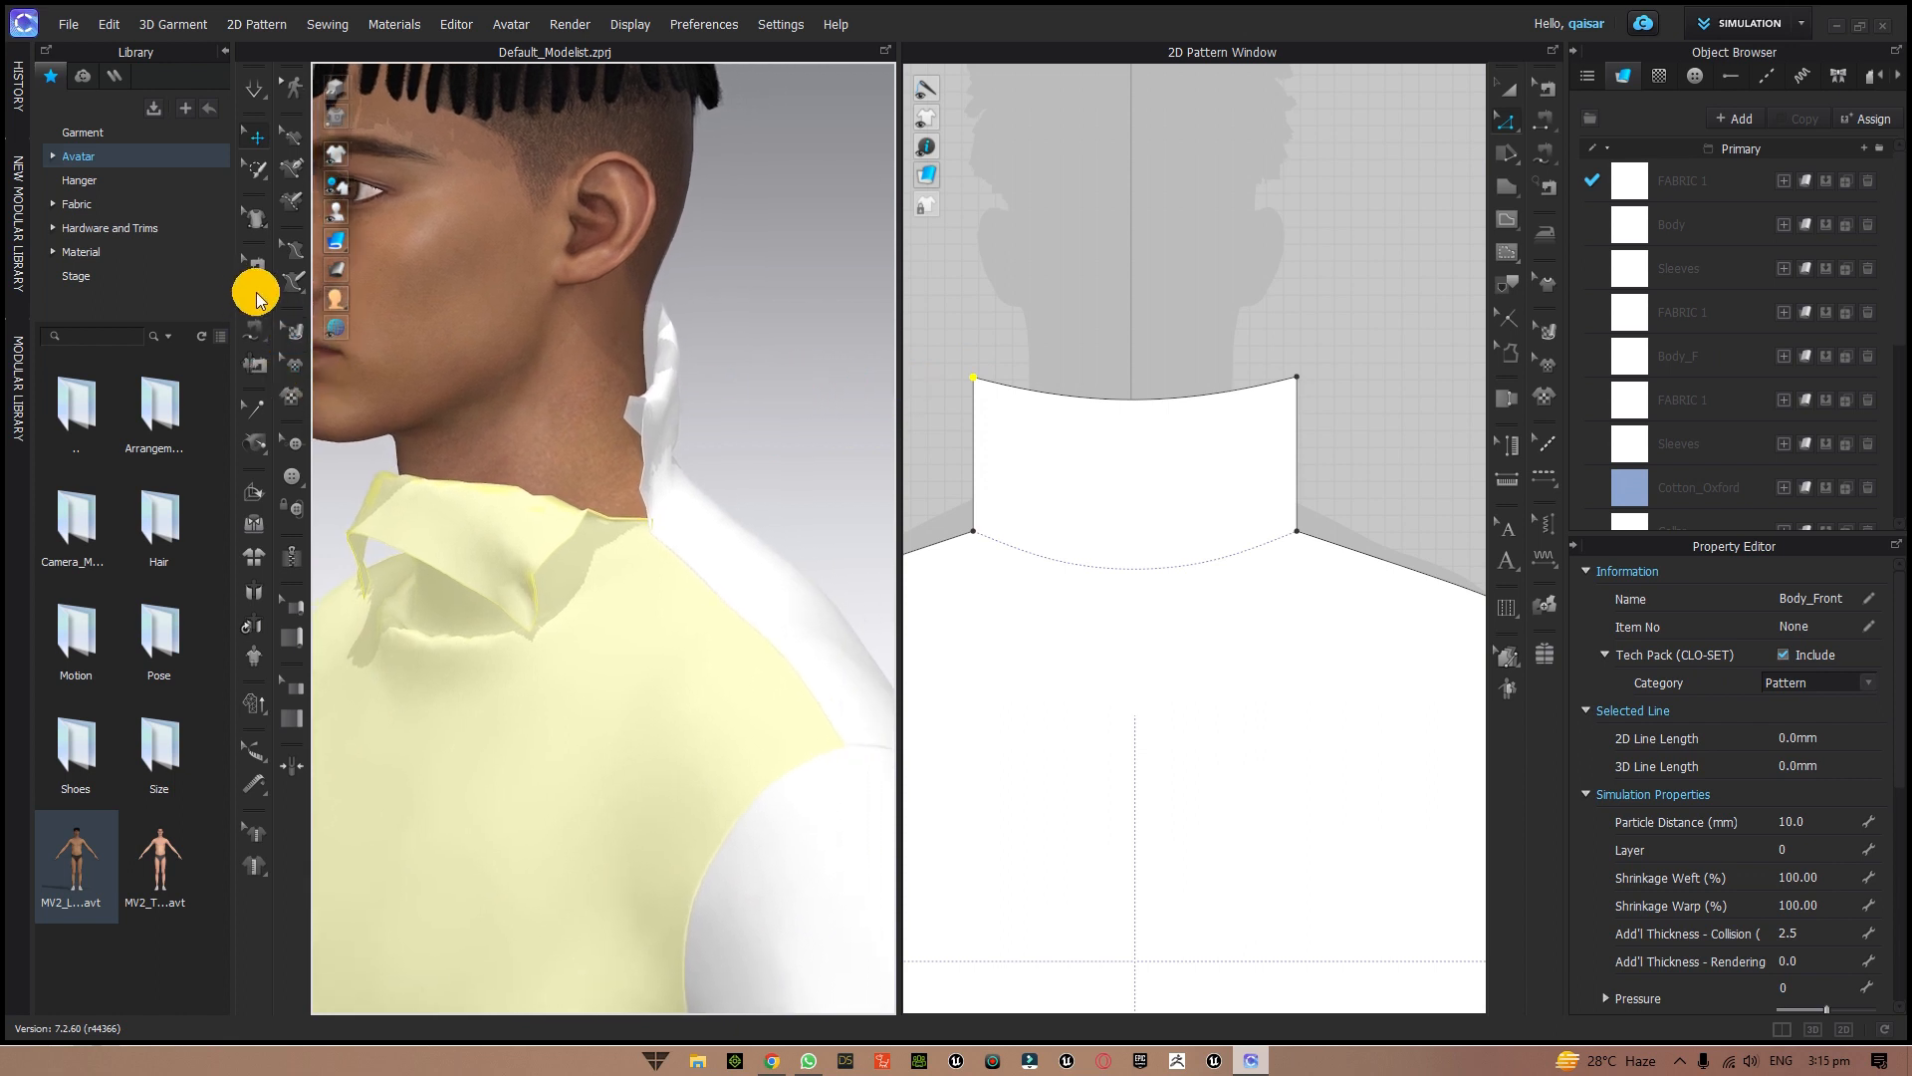
left_click(257, 299)
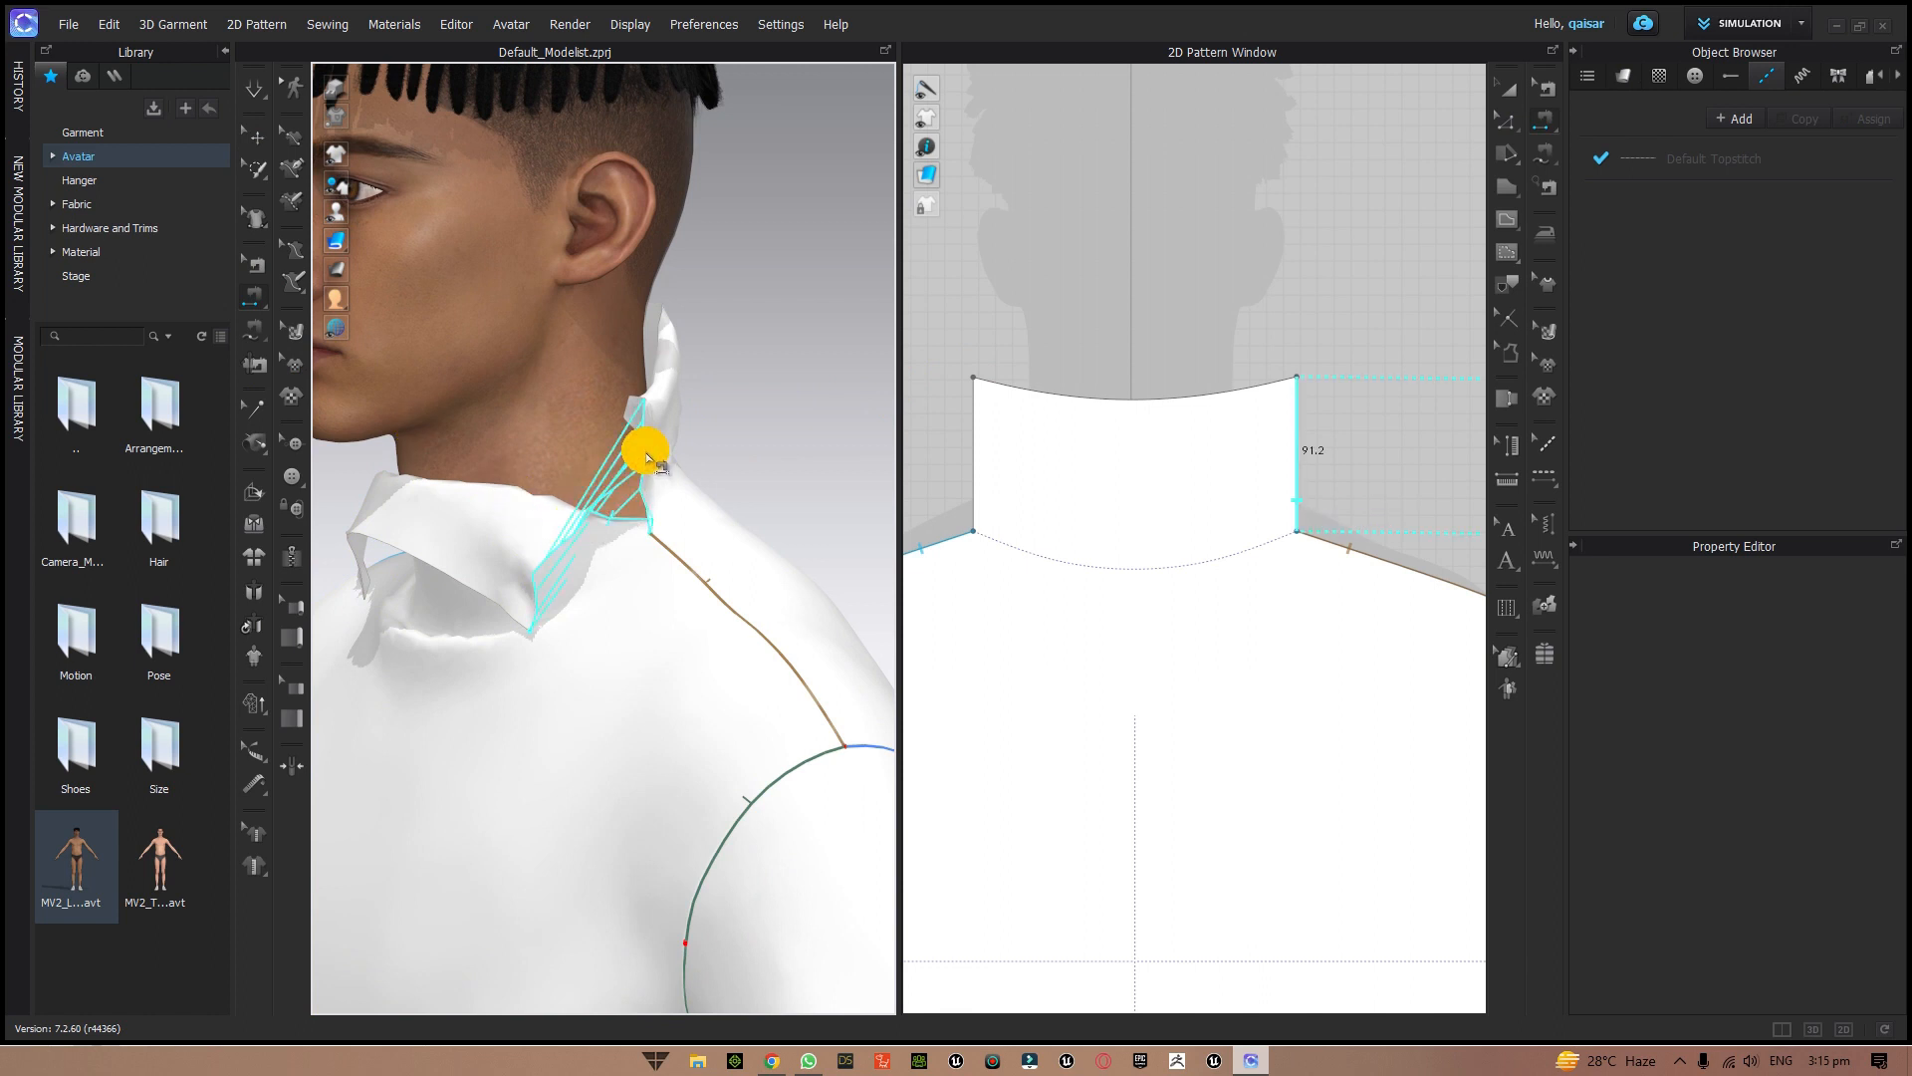
left_click(640, 446)
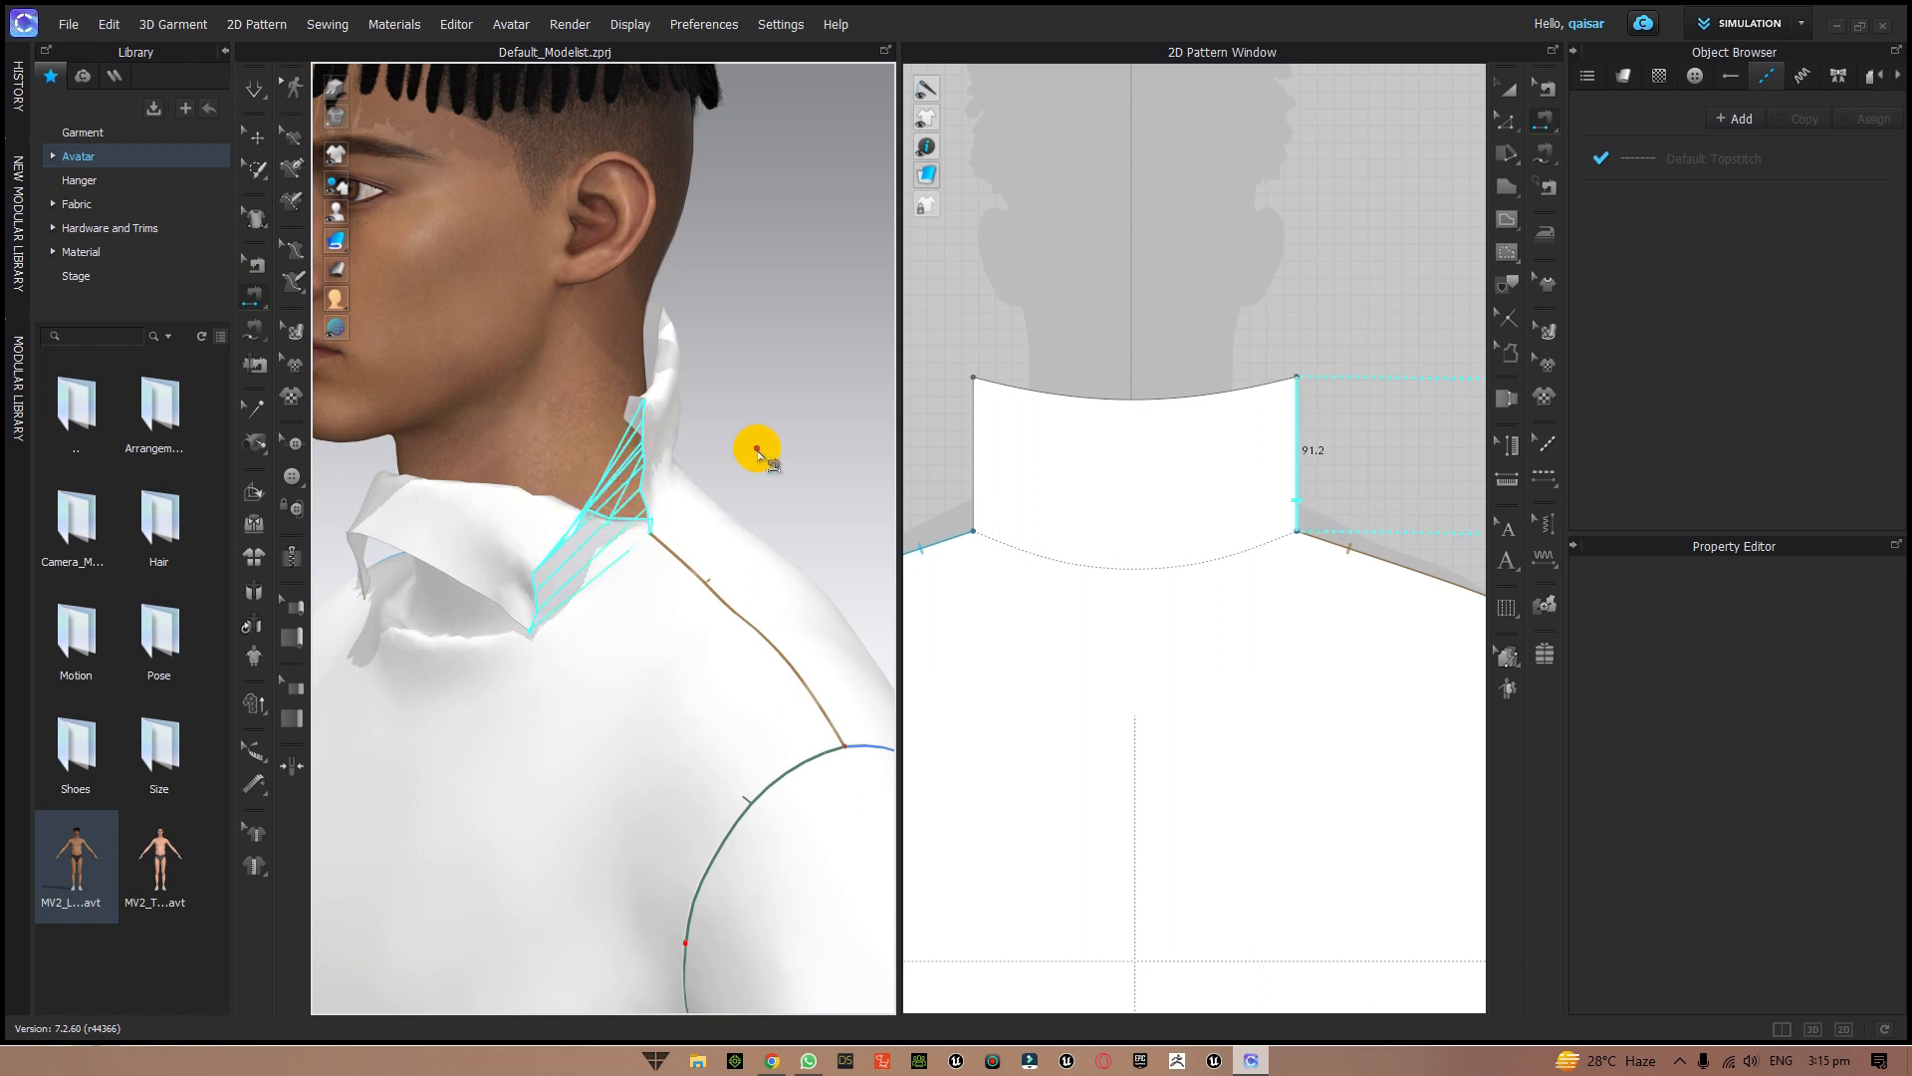
- Try joining the selected front neck edge to the back neck edge on the avatar's right, and undo the seam
right_click_drag(794, 439, 905, 420)
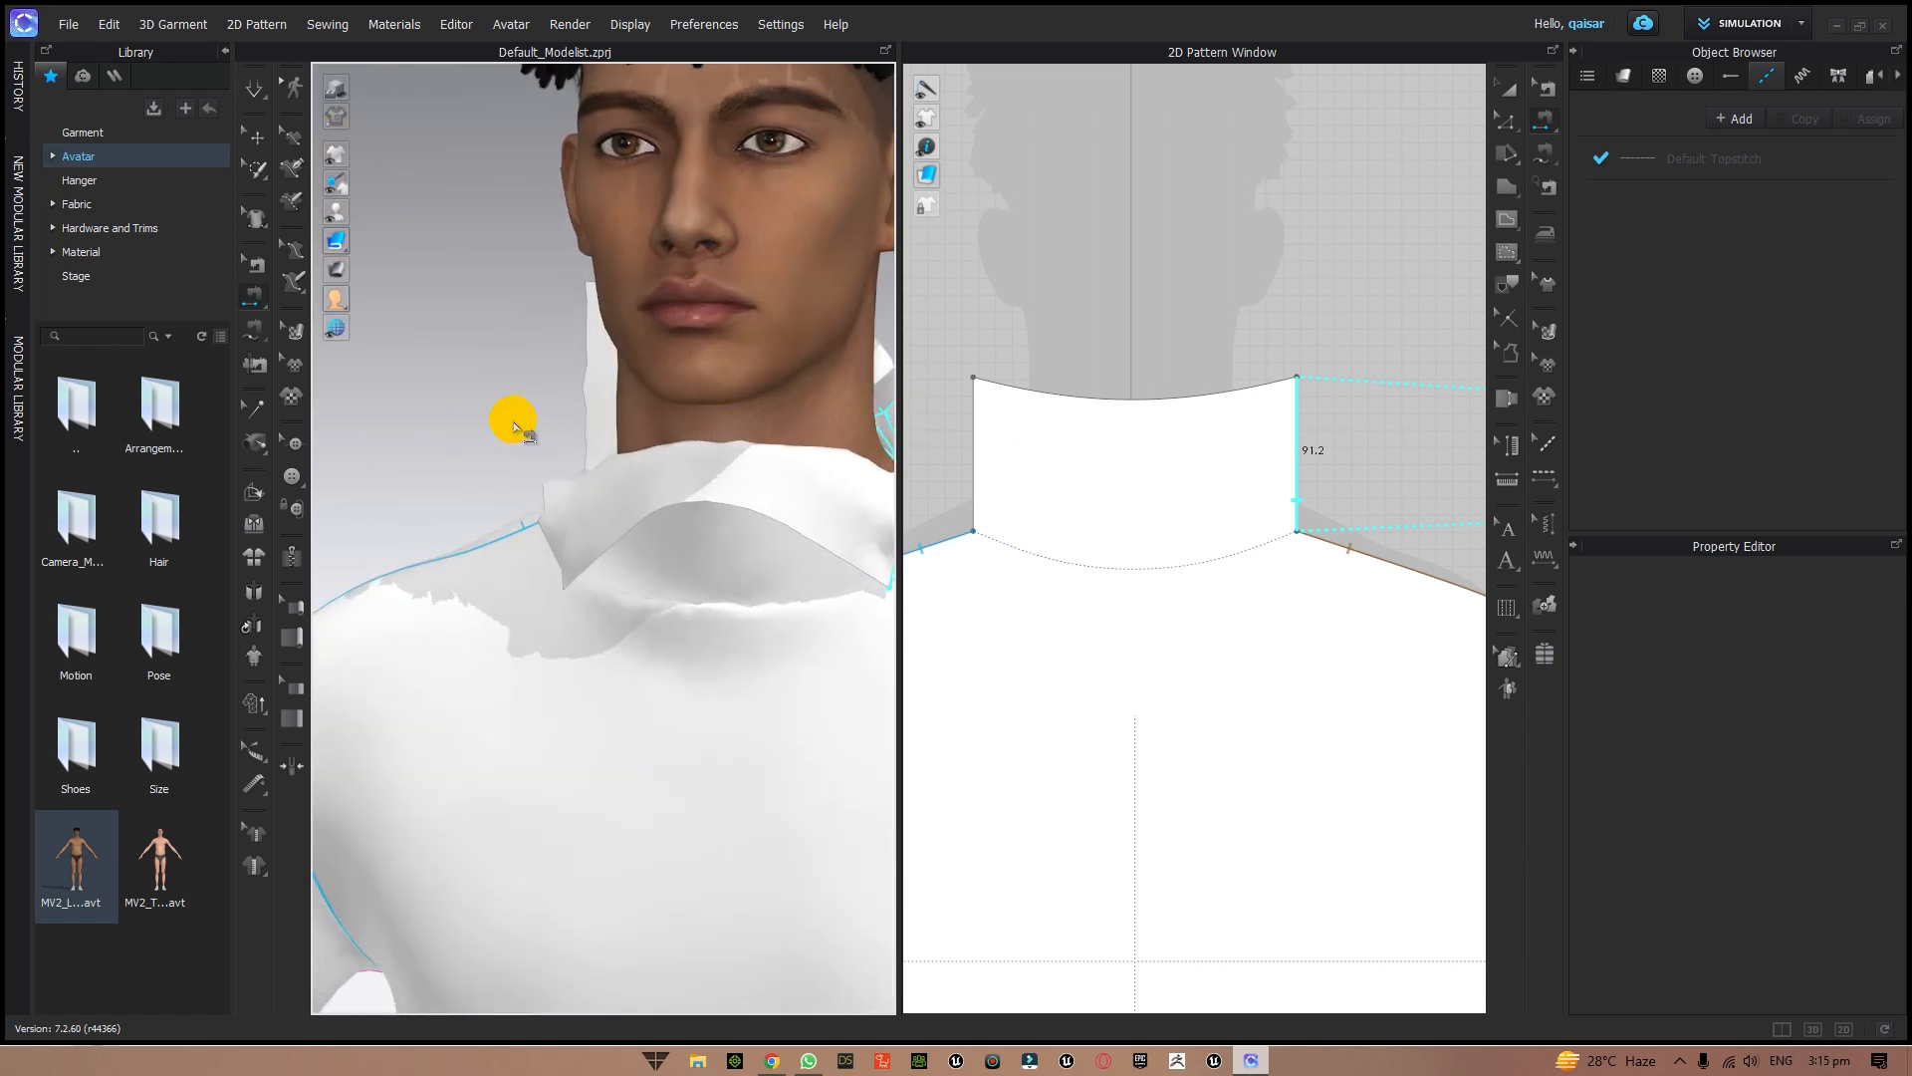
right_click_drag(515, 428, 610, 469)
left_click(628, 377)
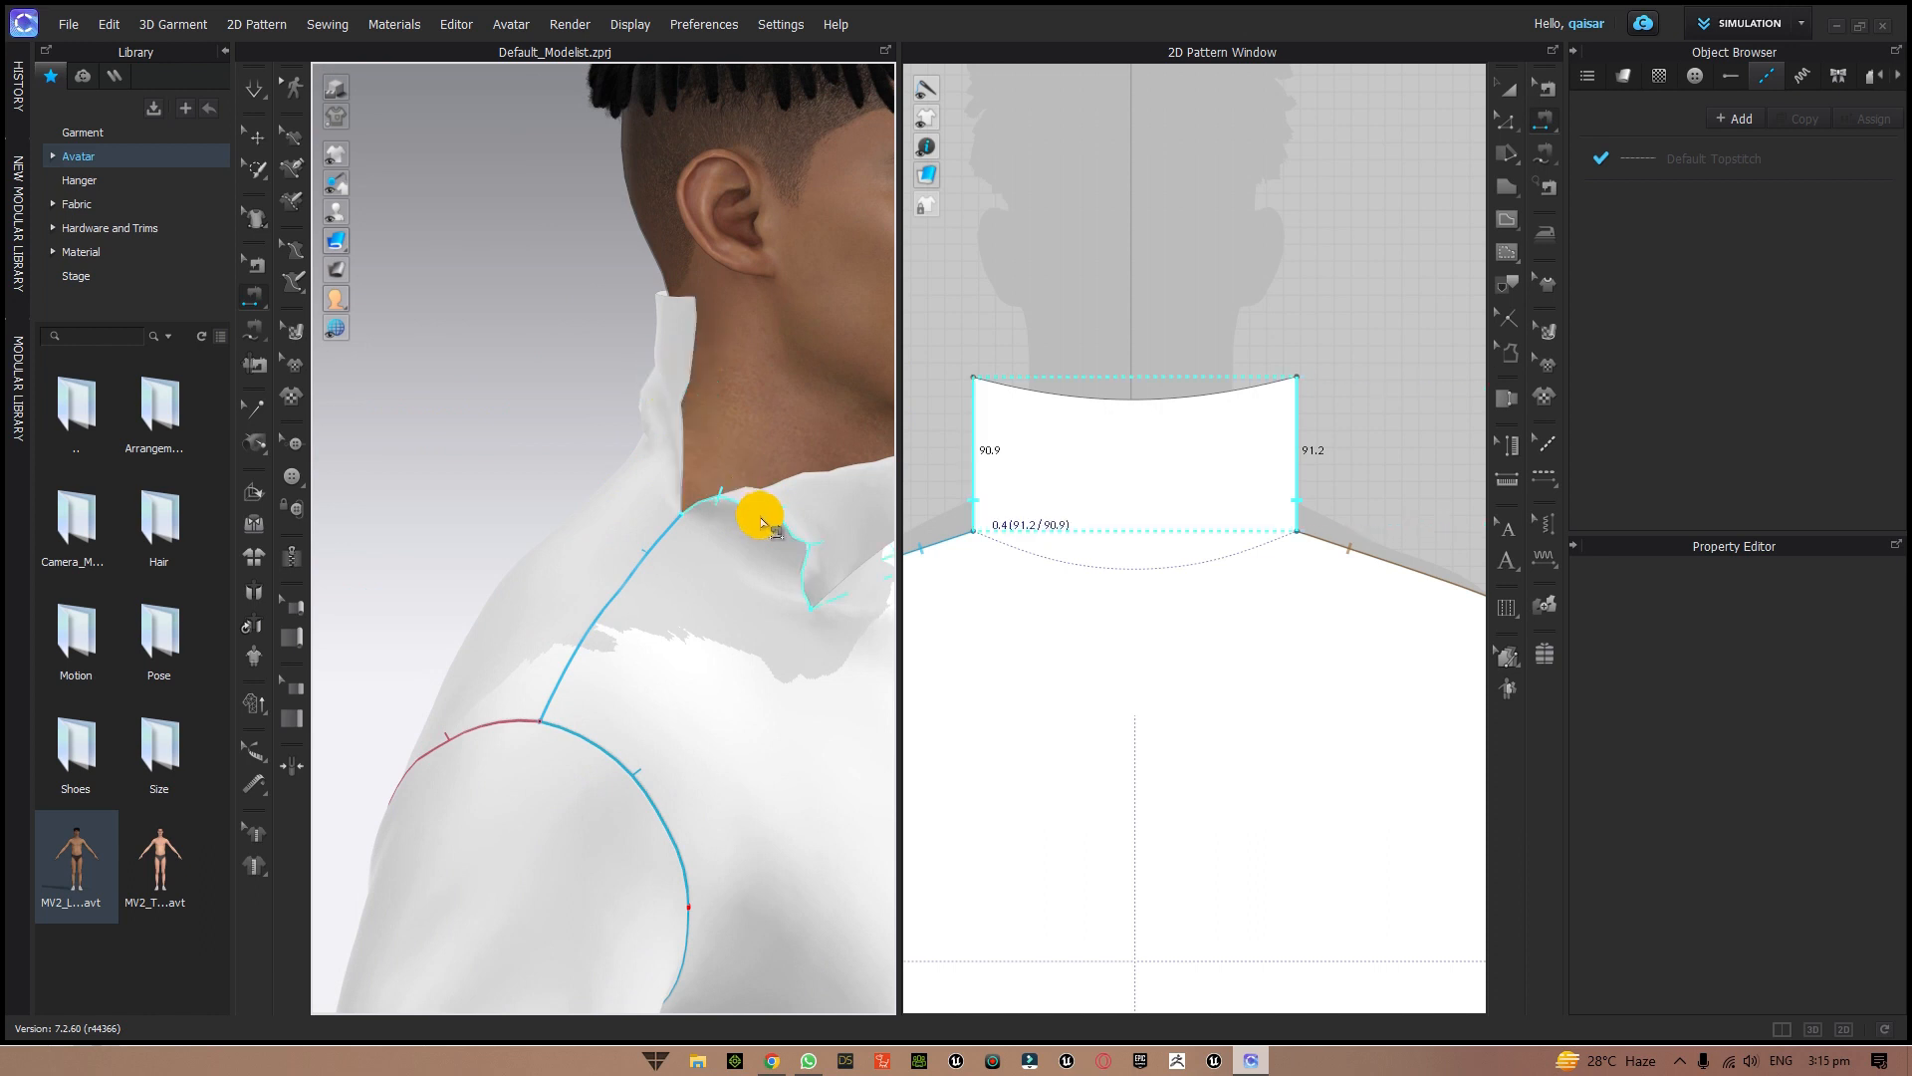
left_click(638, 513)
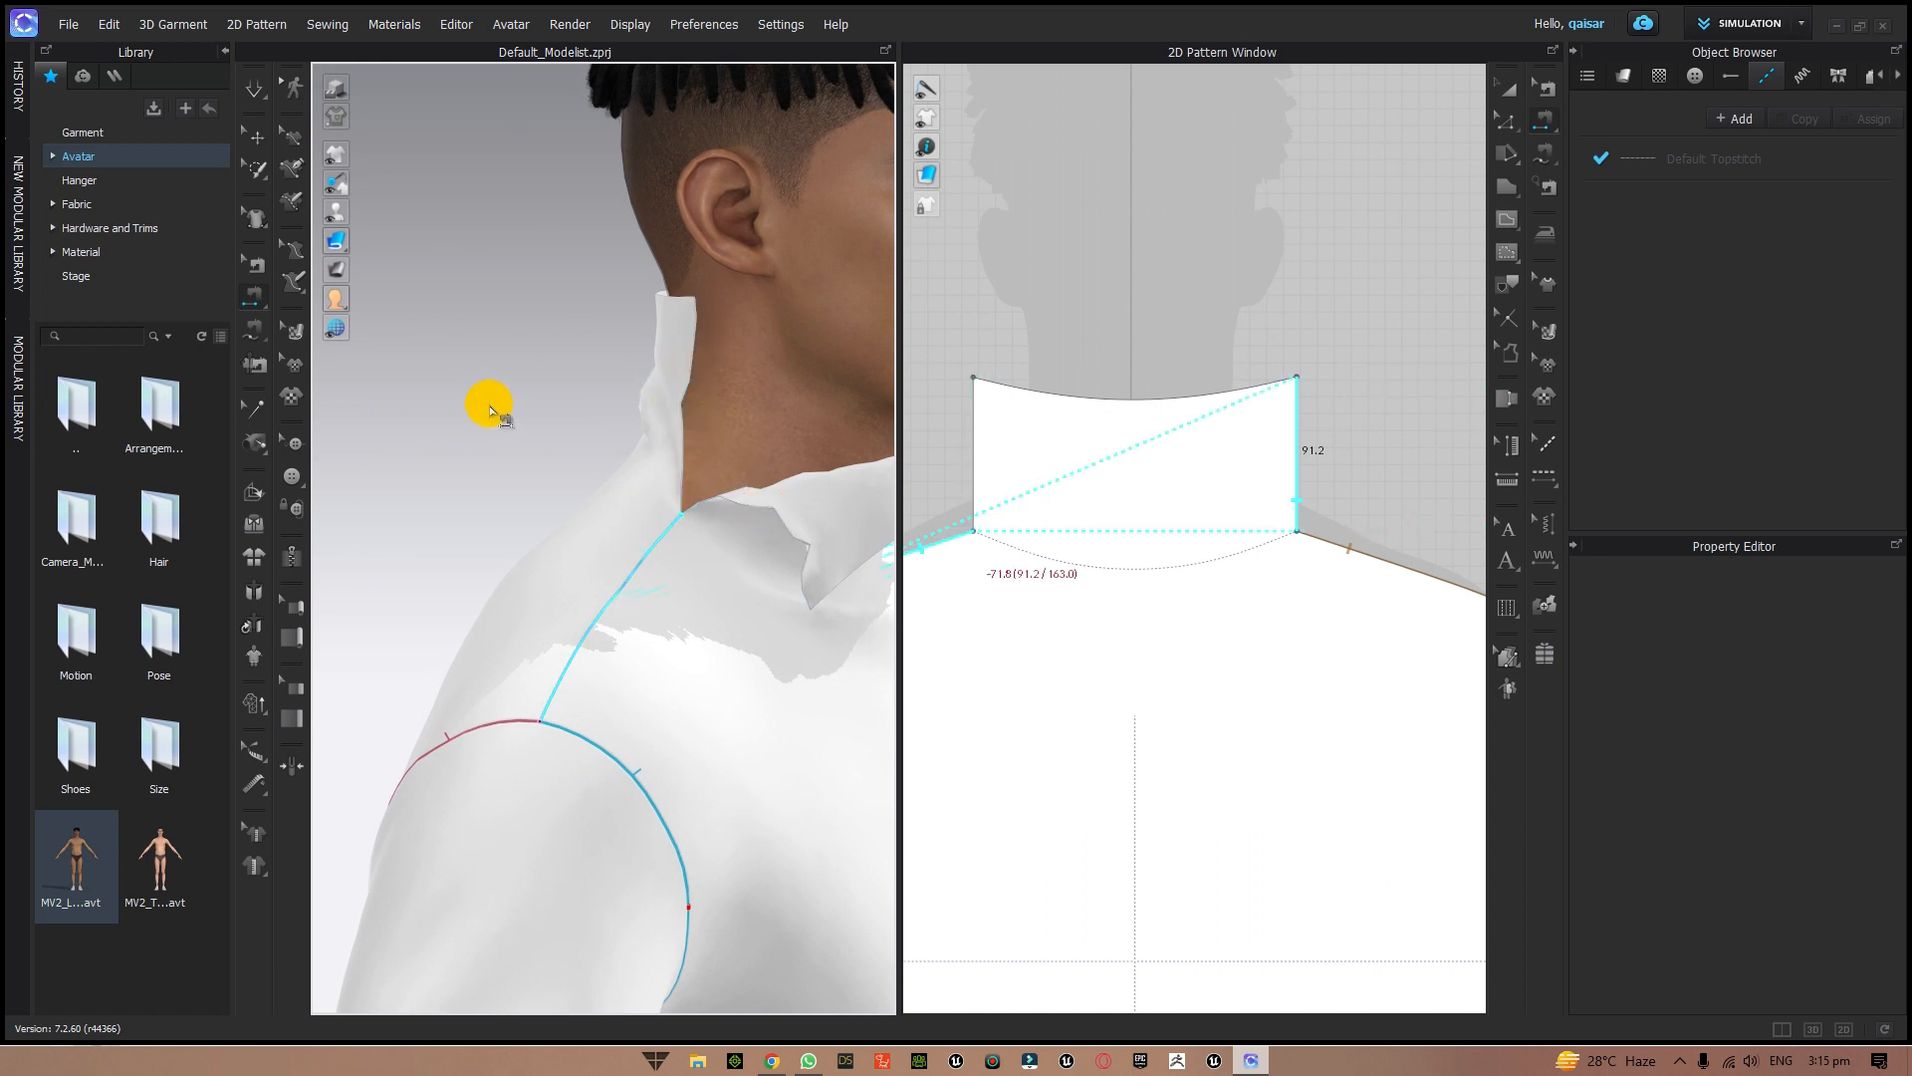
right_click_drag(491, 405, 692, 438)
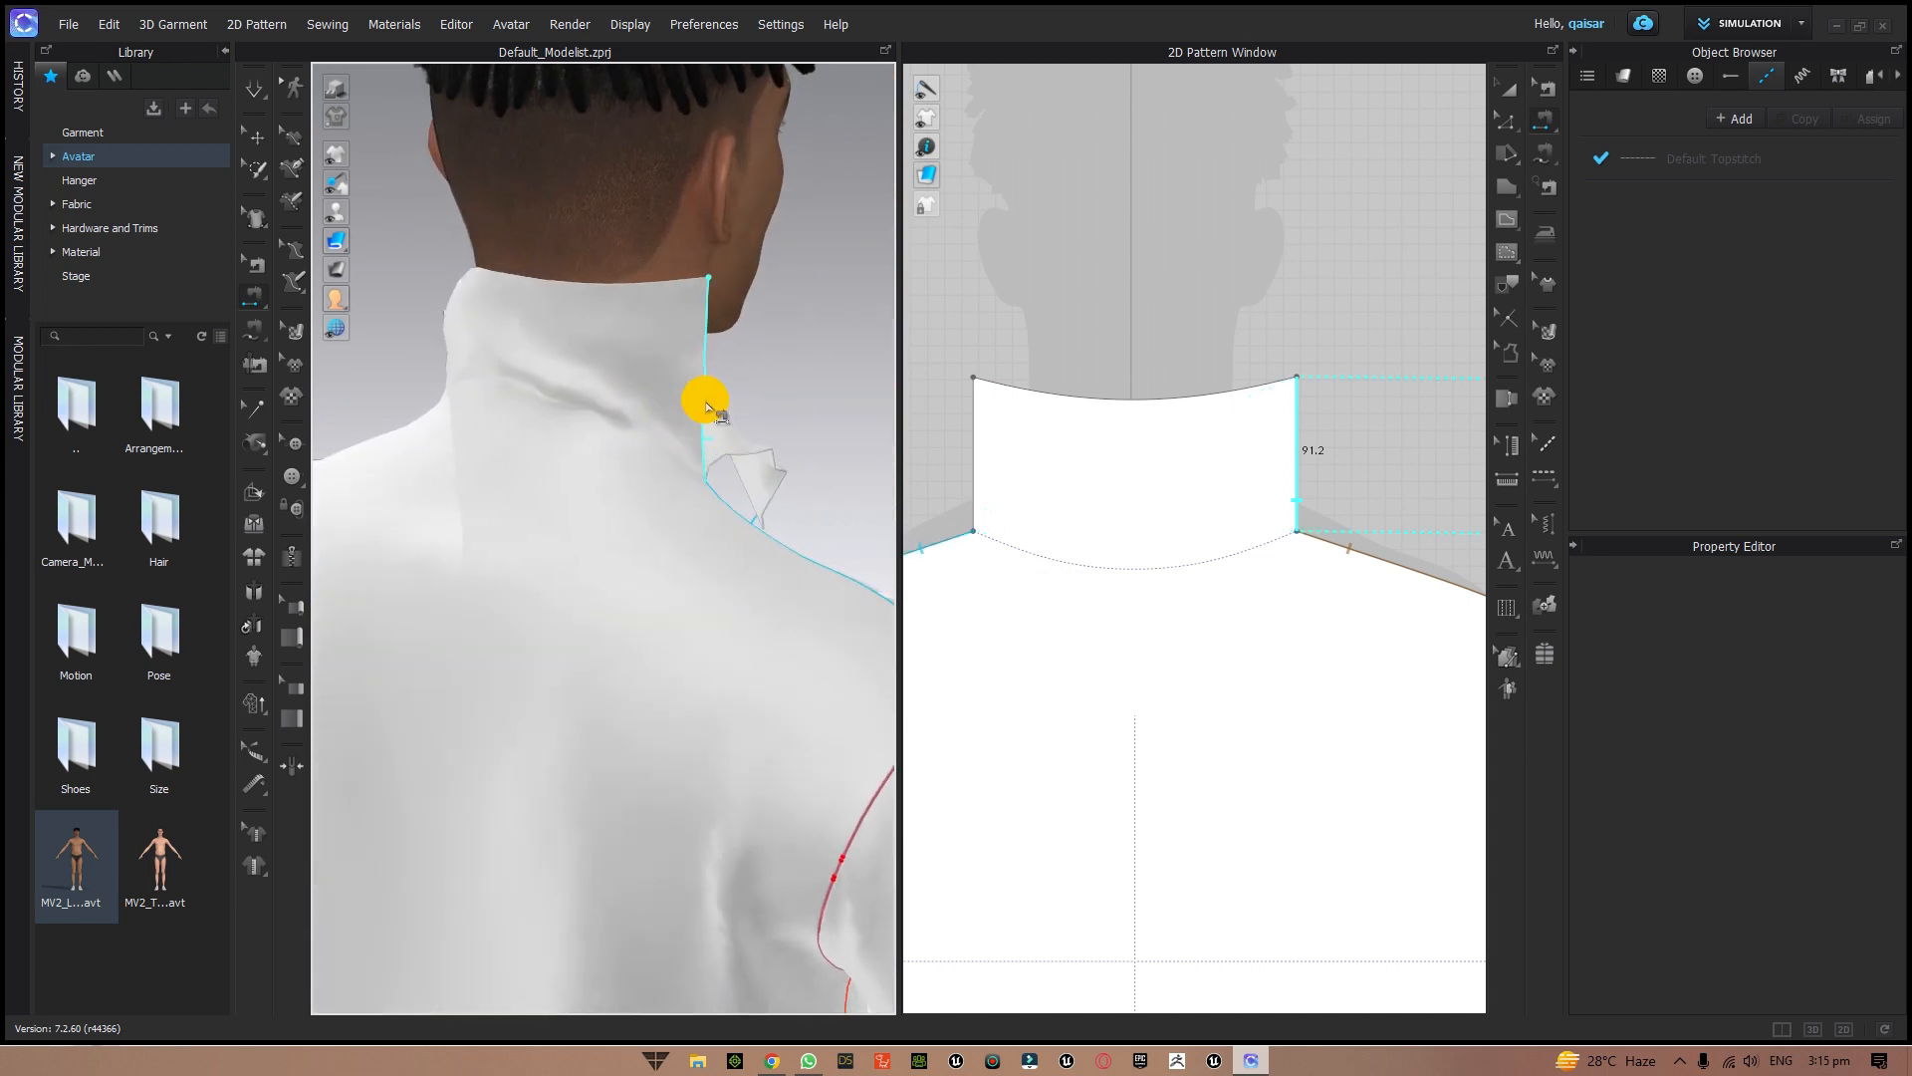
left_click(706, 406)
left_click(772, 454)
right_click_drag(811, 422, 437, 358)
scroll(436, 358, "up", 2)
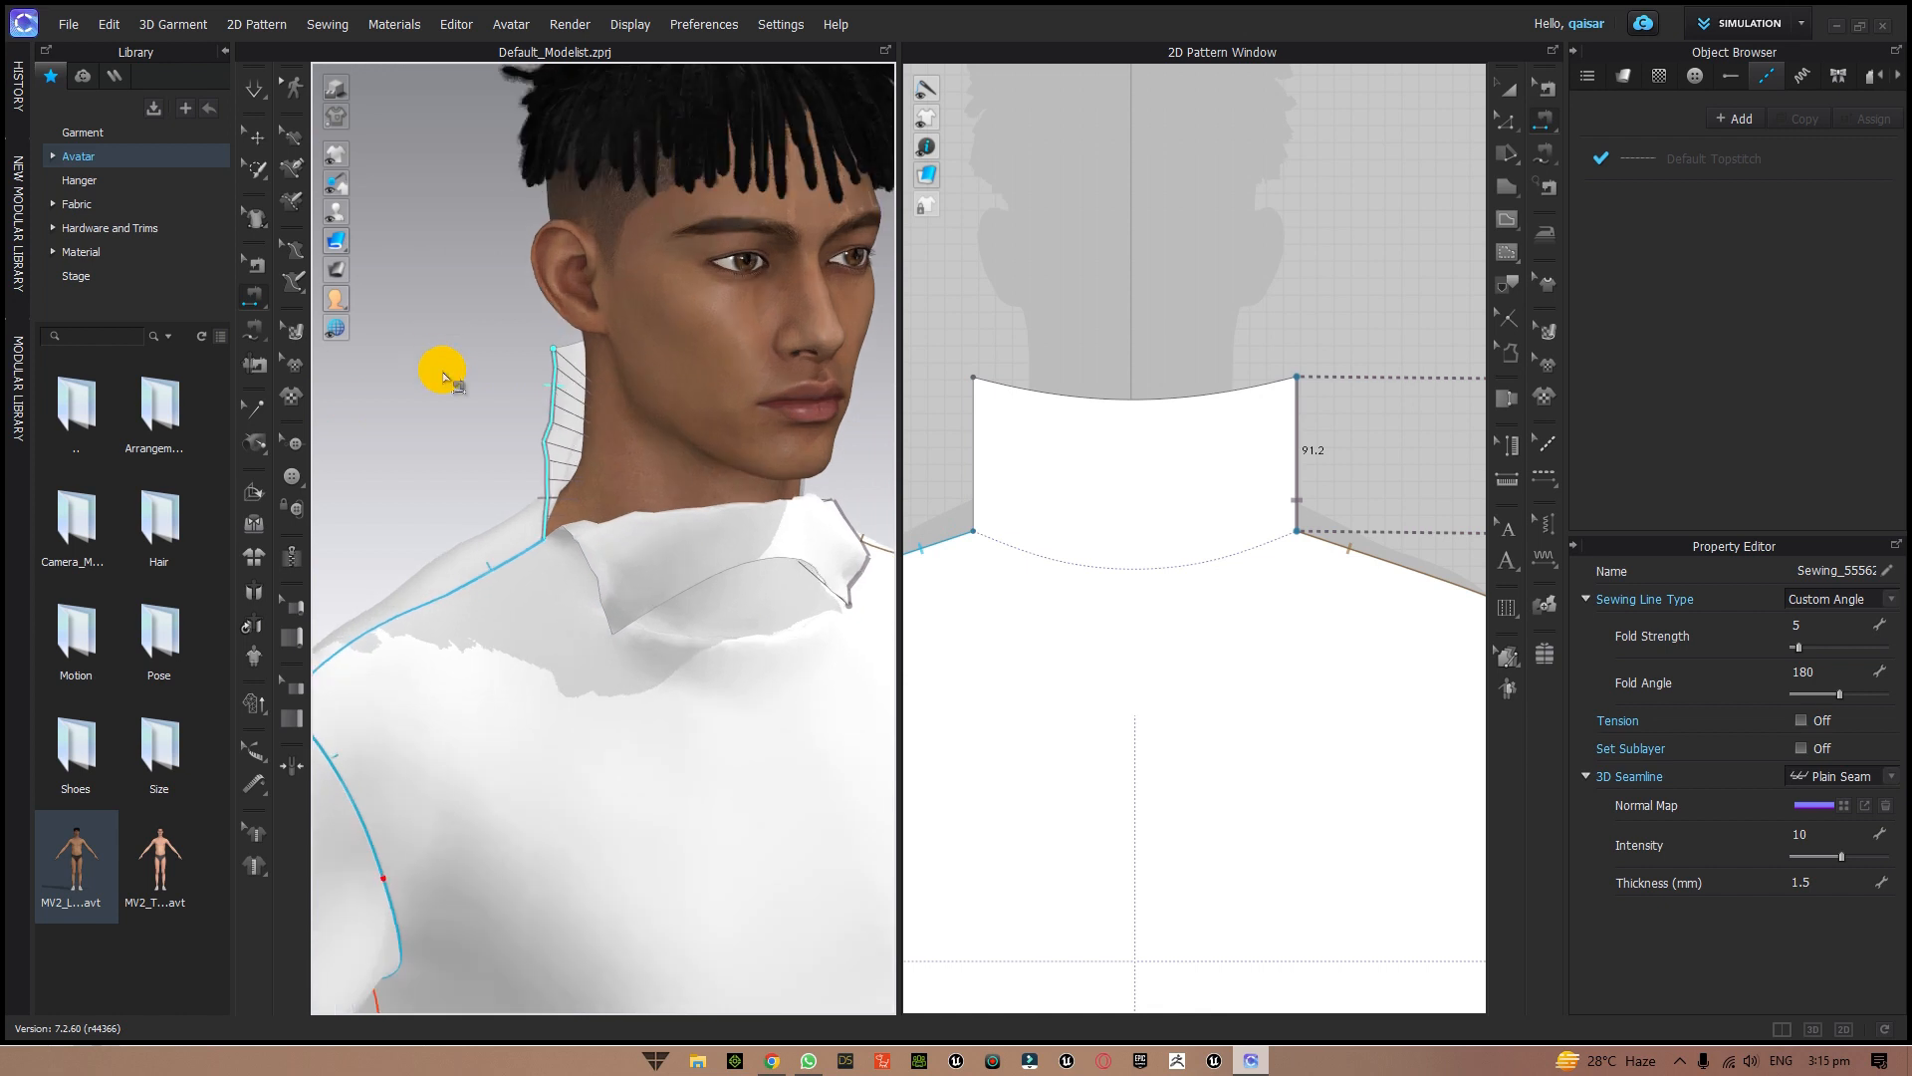
key("ctrl+z")
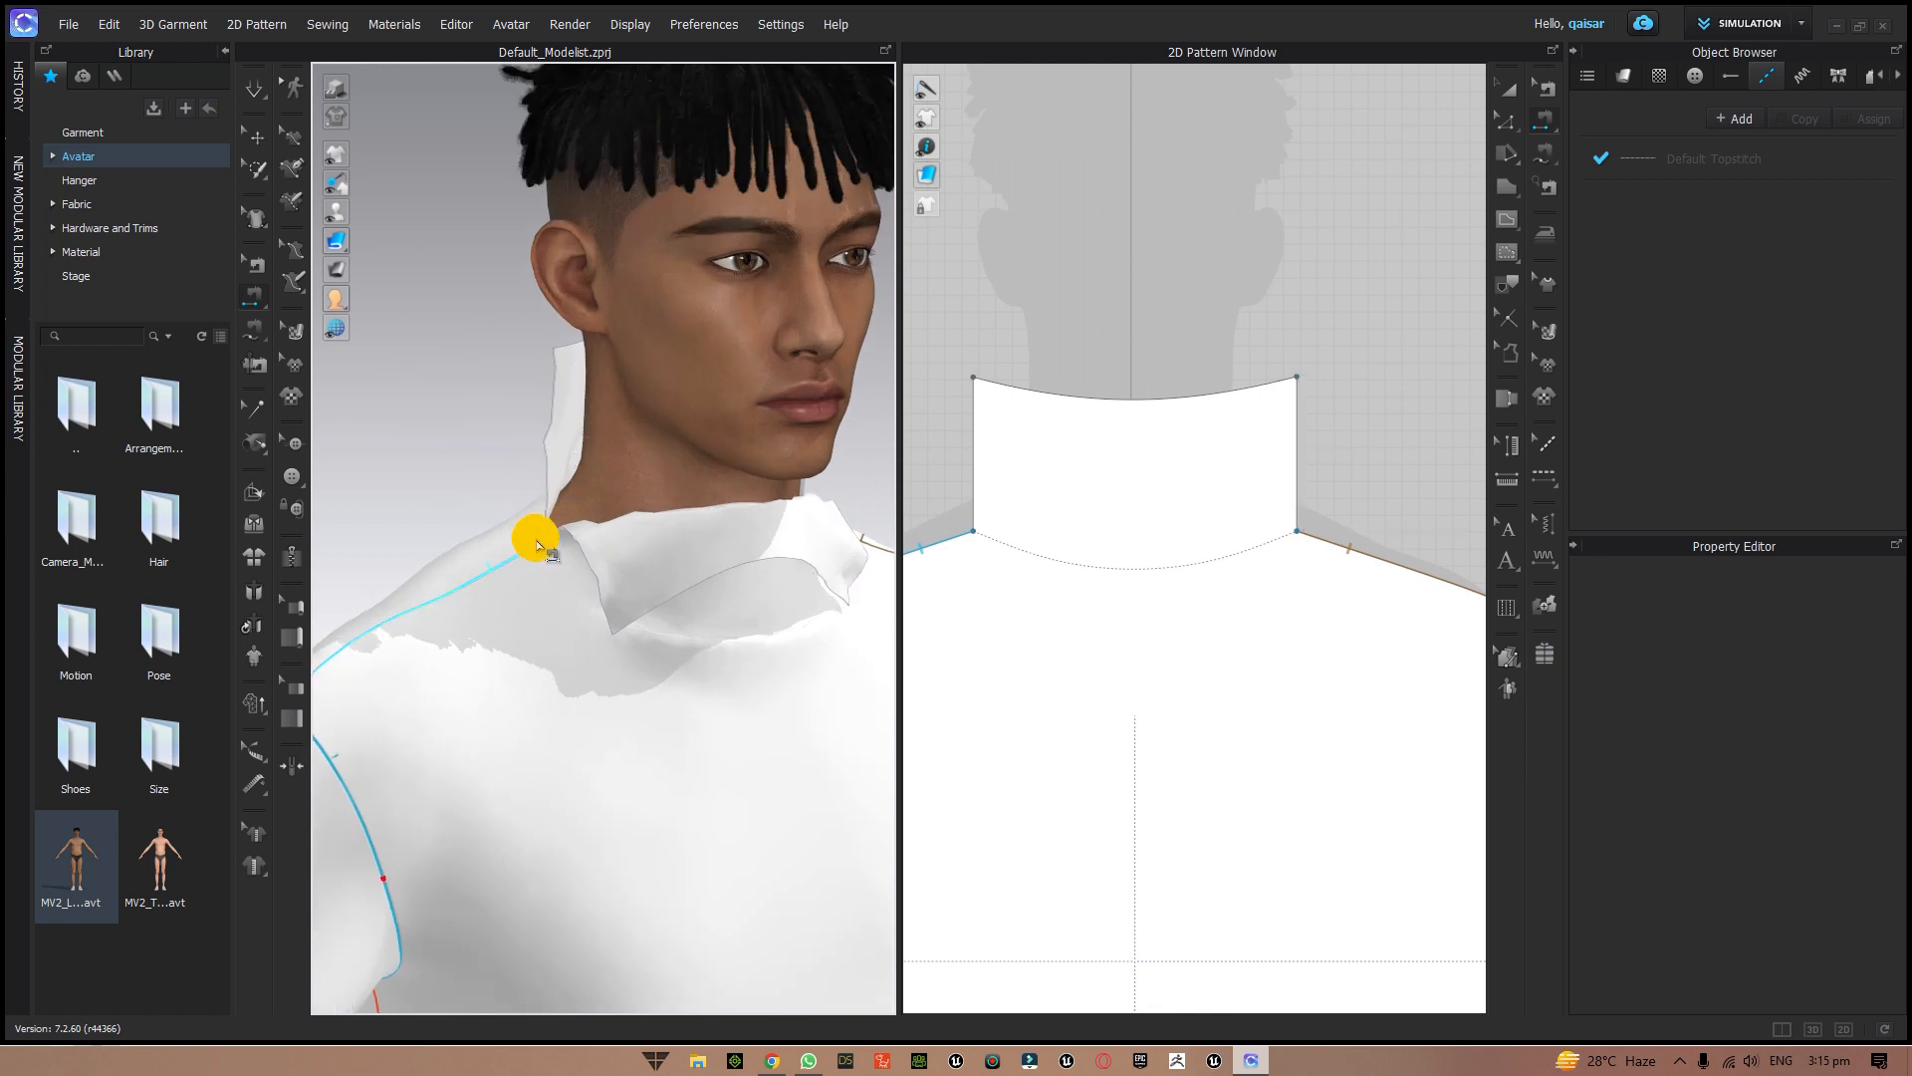
- Sew the back high neck piece's side edge to the front piece's side edge on the avatar's right
left_click(583, 560)
left_click(549, 427)
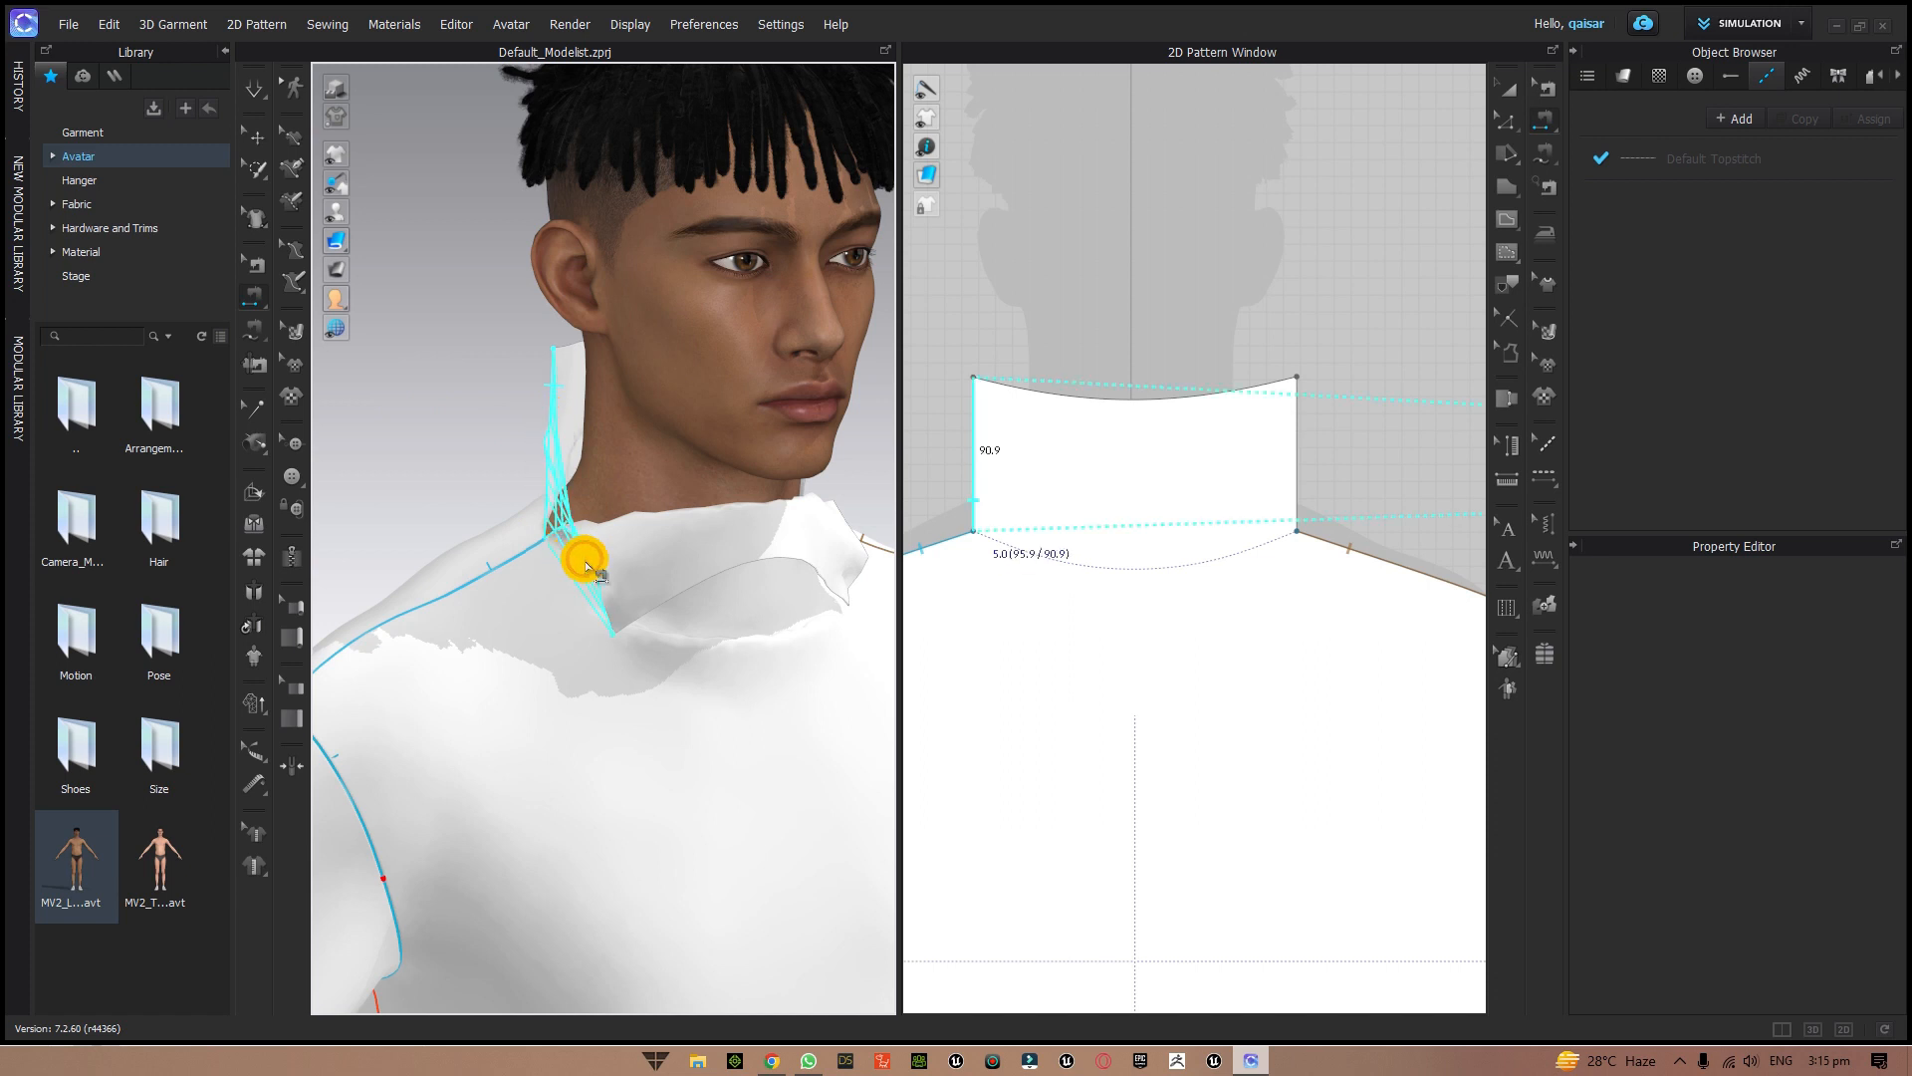
left_click(585, 560)
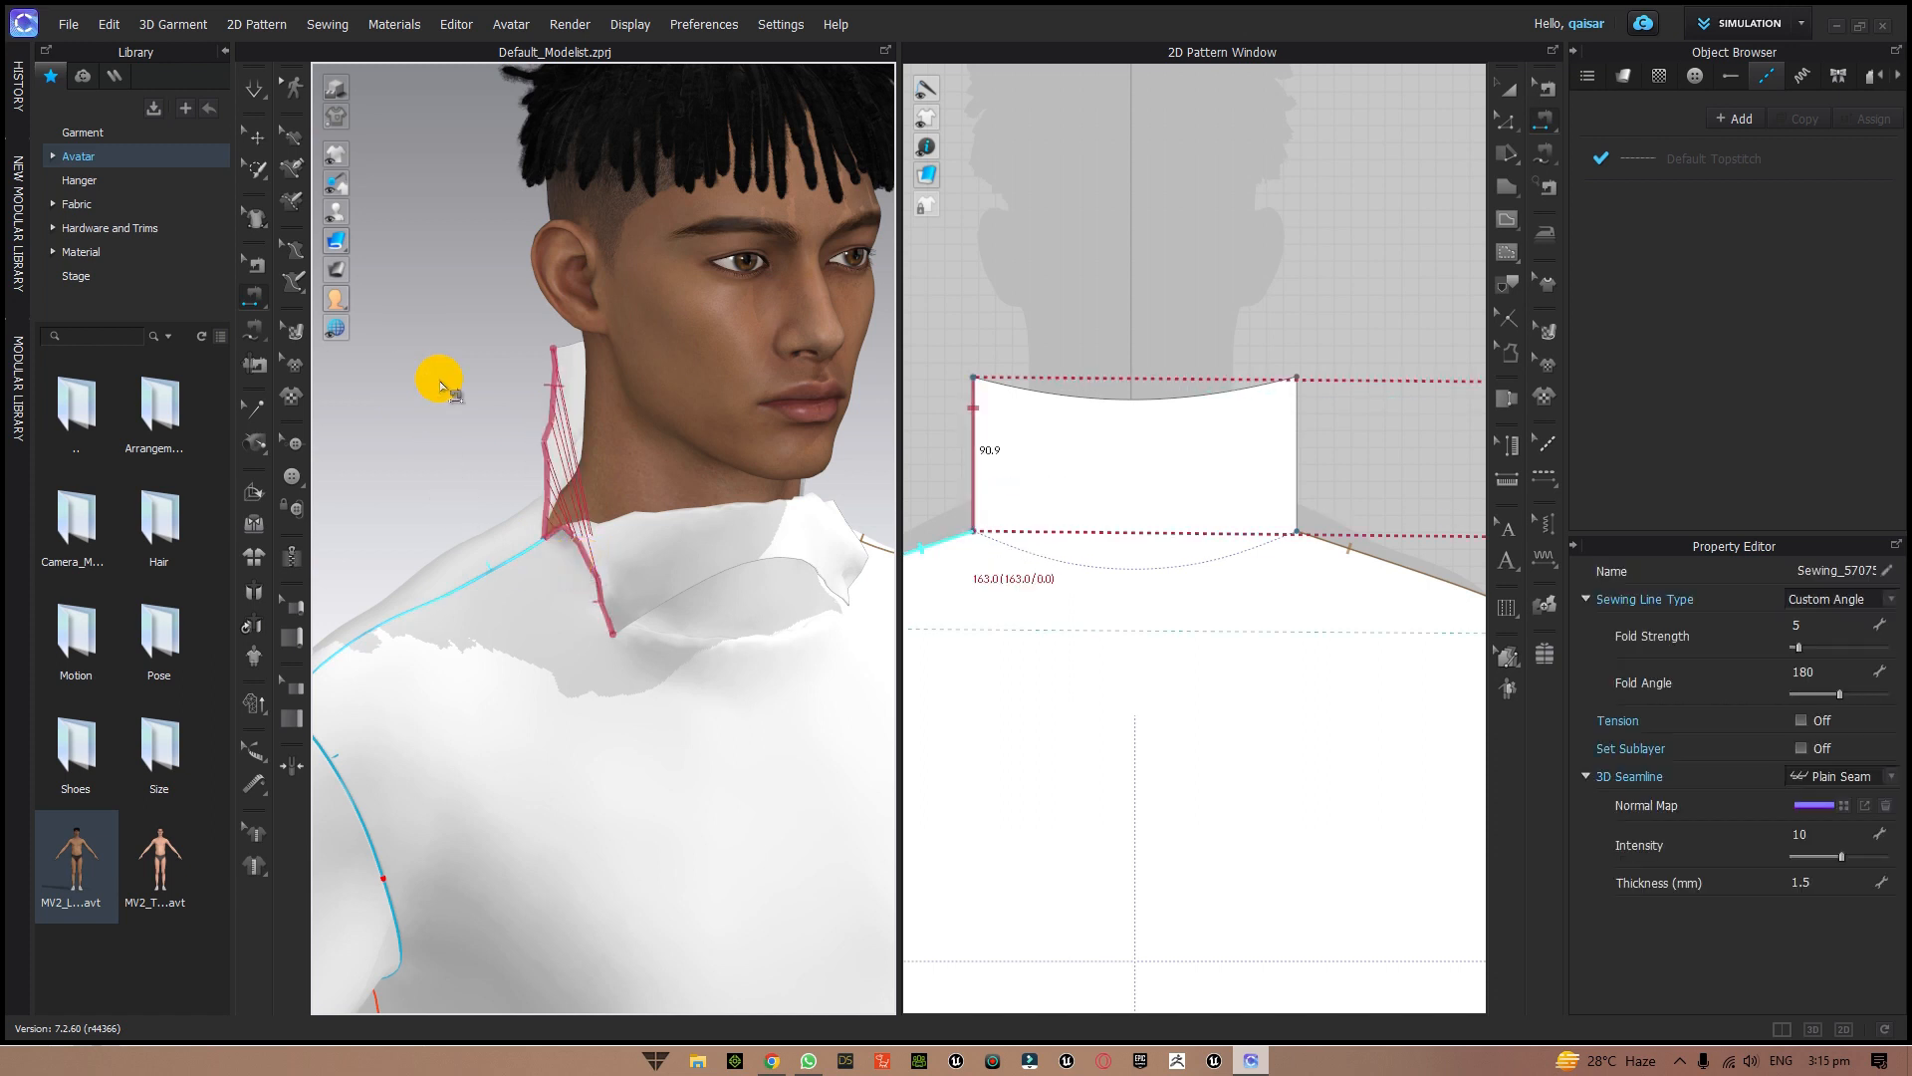
scroll(446, 391, "down", 4)
mouse_move(811, 458)
right_mouse_down()
mouse_move(648, 419)
mouse_move(814, 438)
right_mouse_up()
scroll(813, 439, "up", 5)
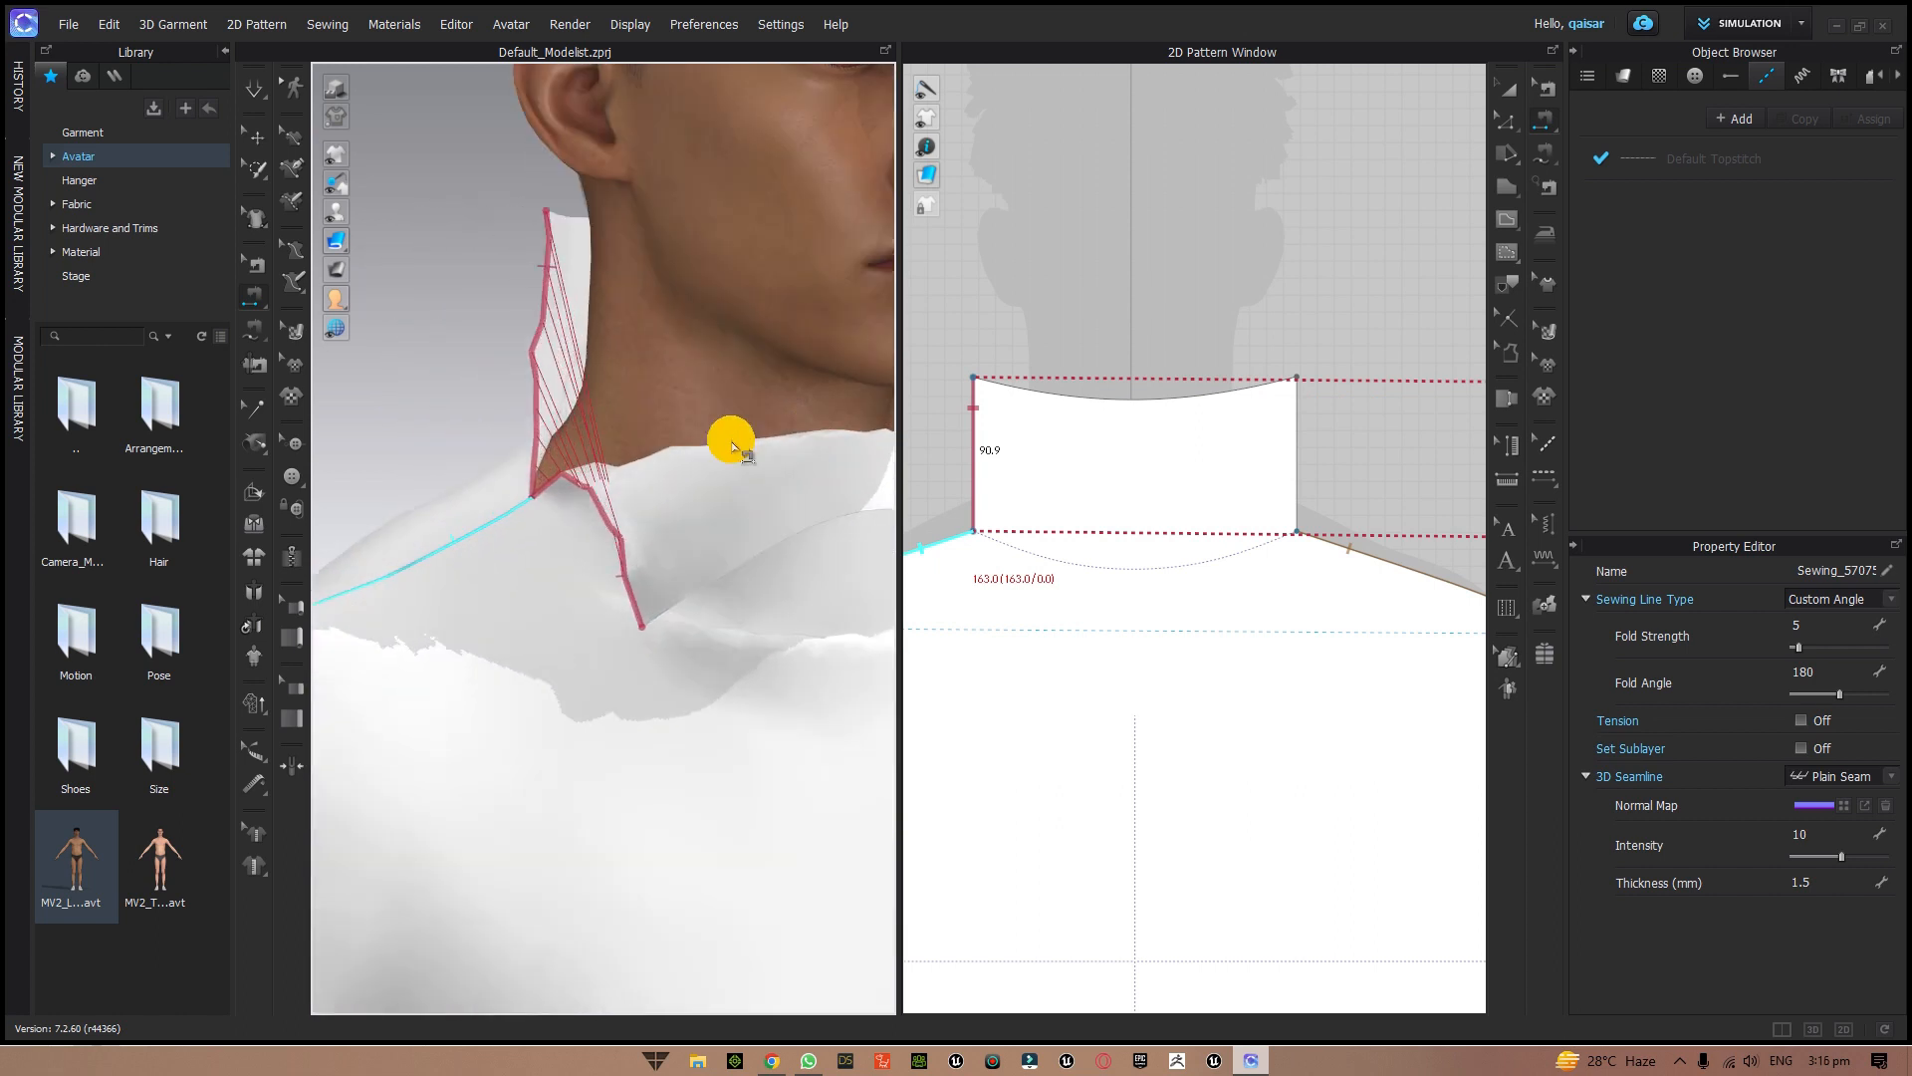
- Simulate the garment to pull the high neck side seam on the avatar's right closed
left_click(528, 399)
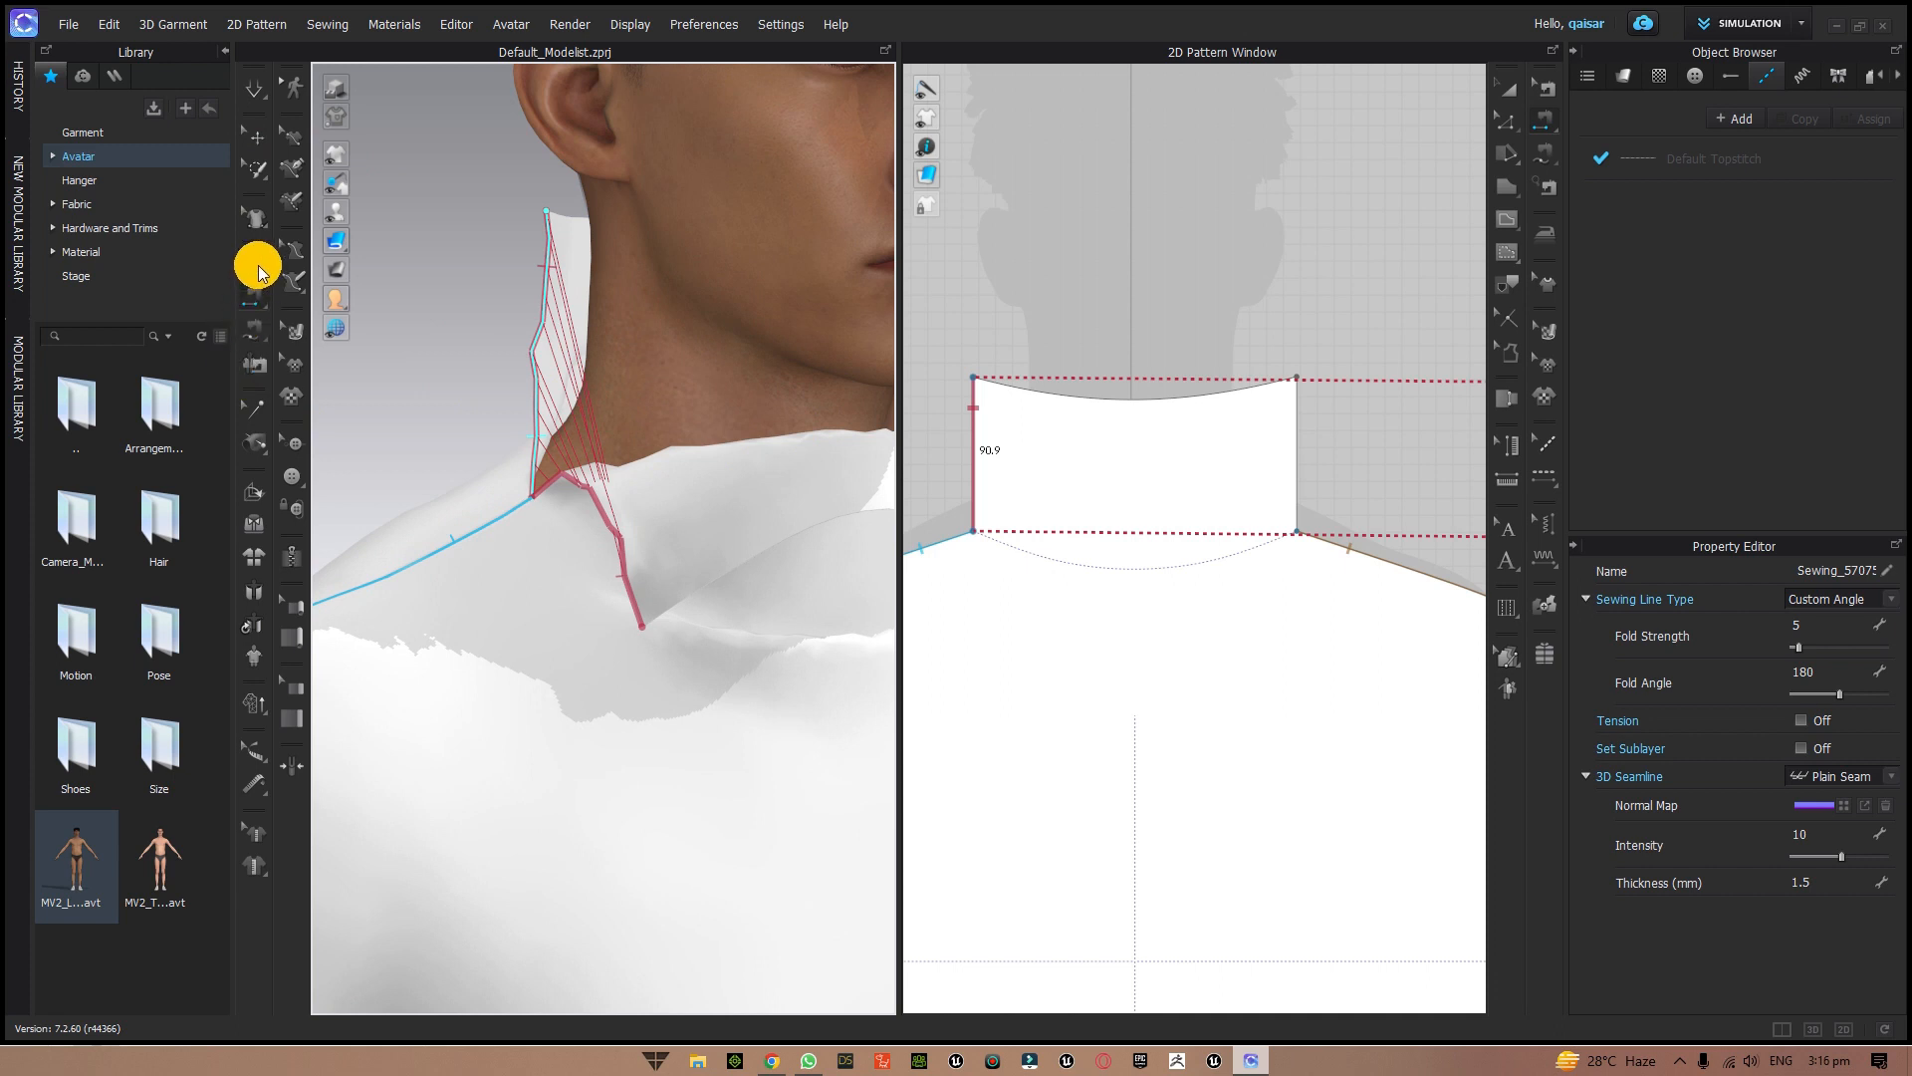
left_click(590, 461)
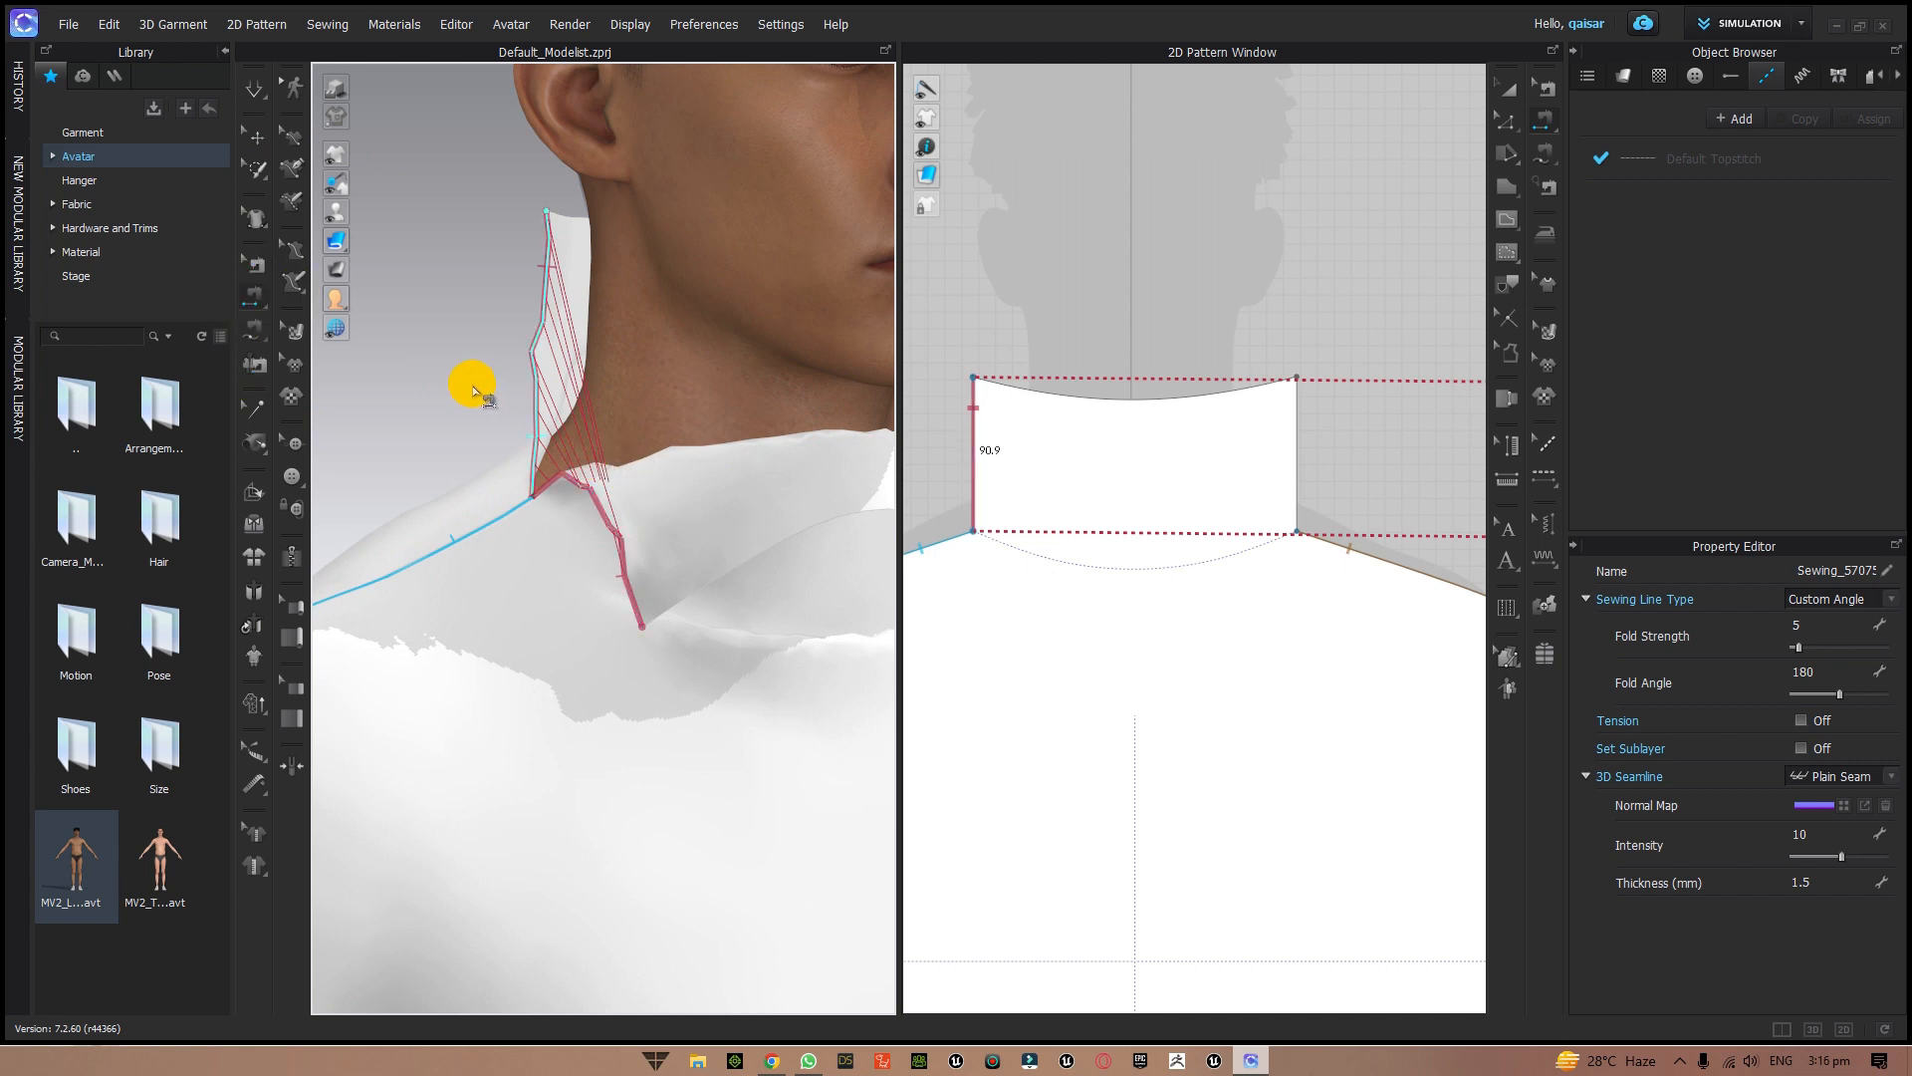
scroll(469, 385, "down", 5)
left_click(258, 96)
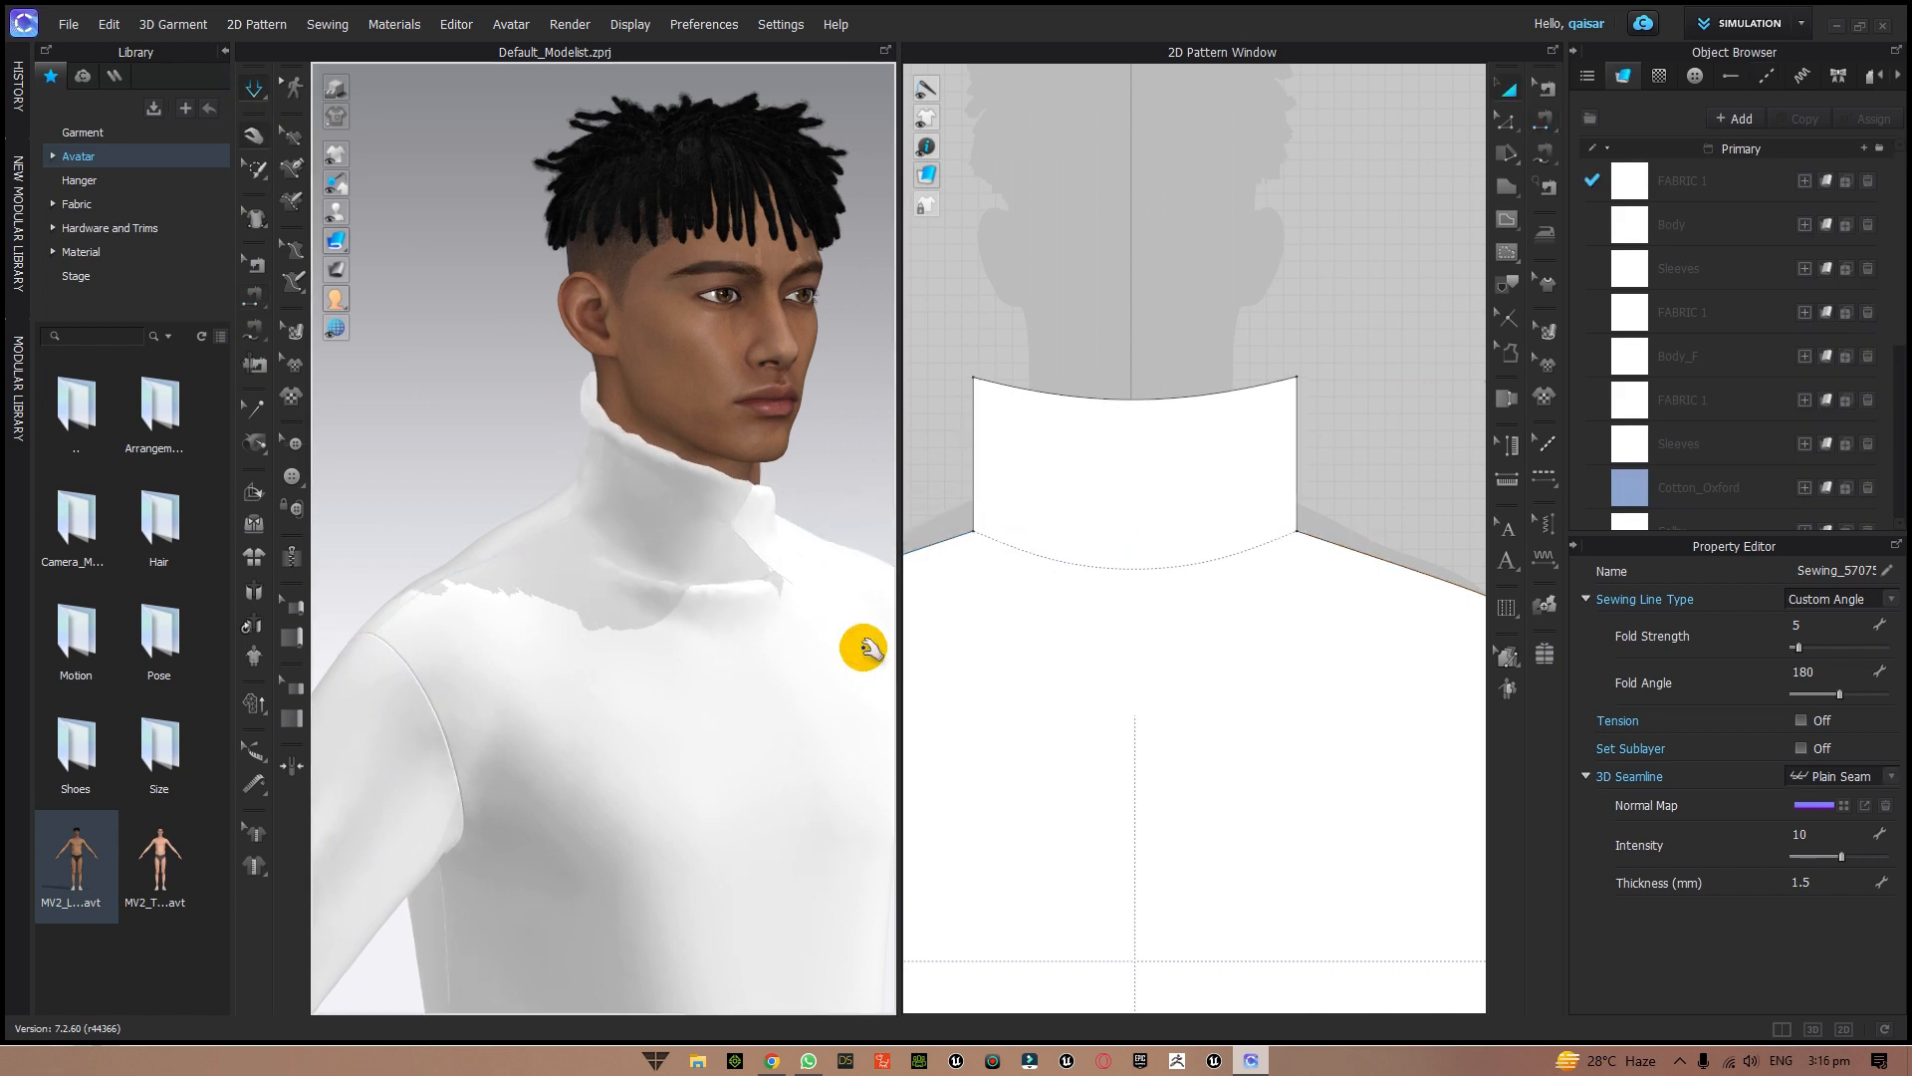
- Adjust the open back and front high neck pieces on the avatar's left during simulation, and stop the simulation
right_click_drag(572, 469, 739, 535)
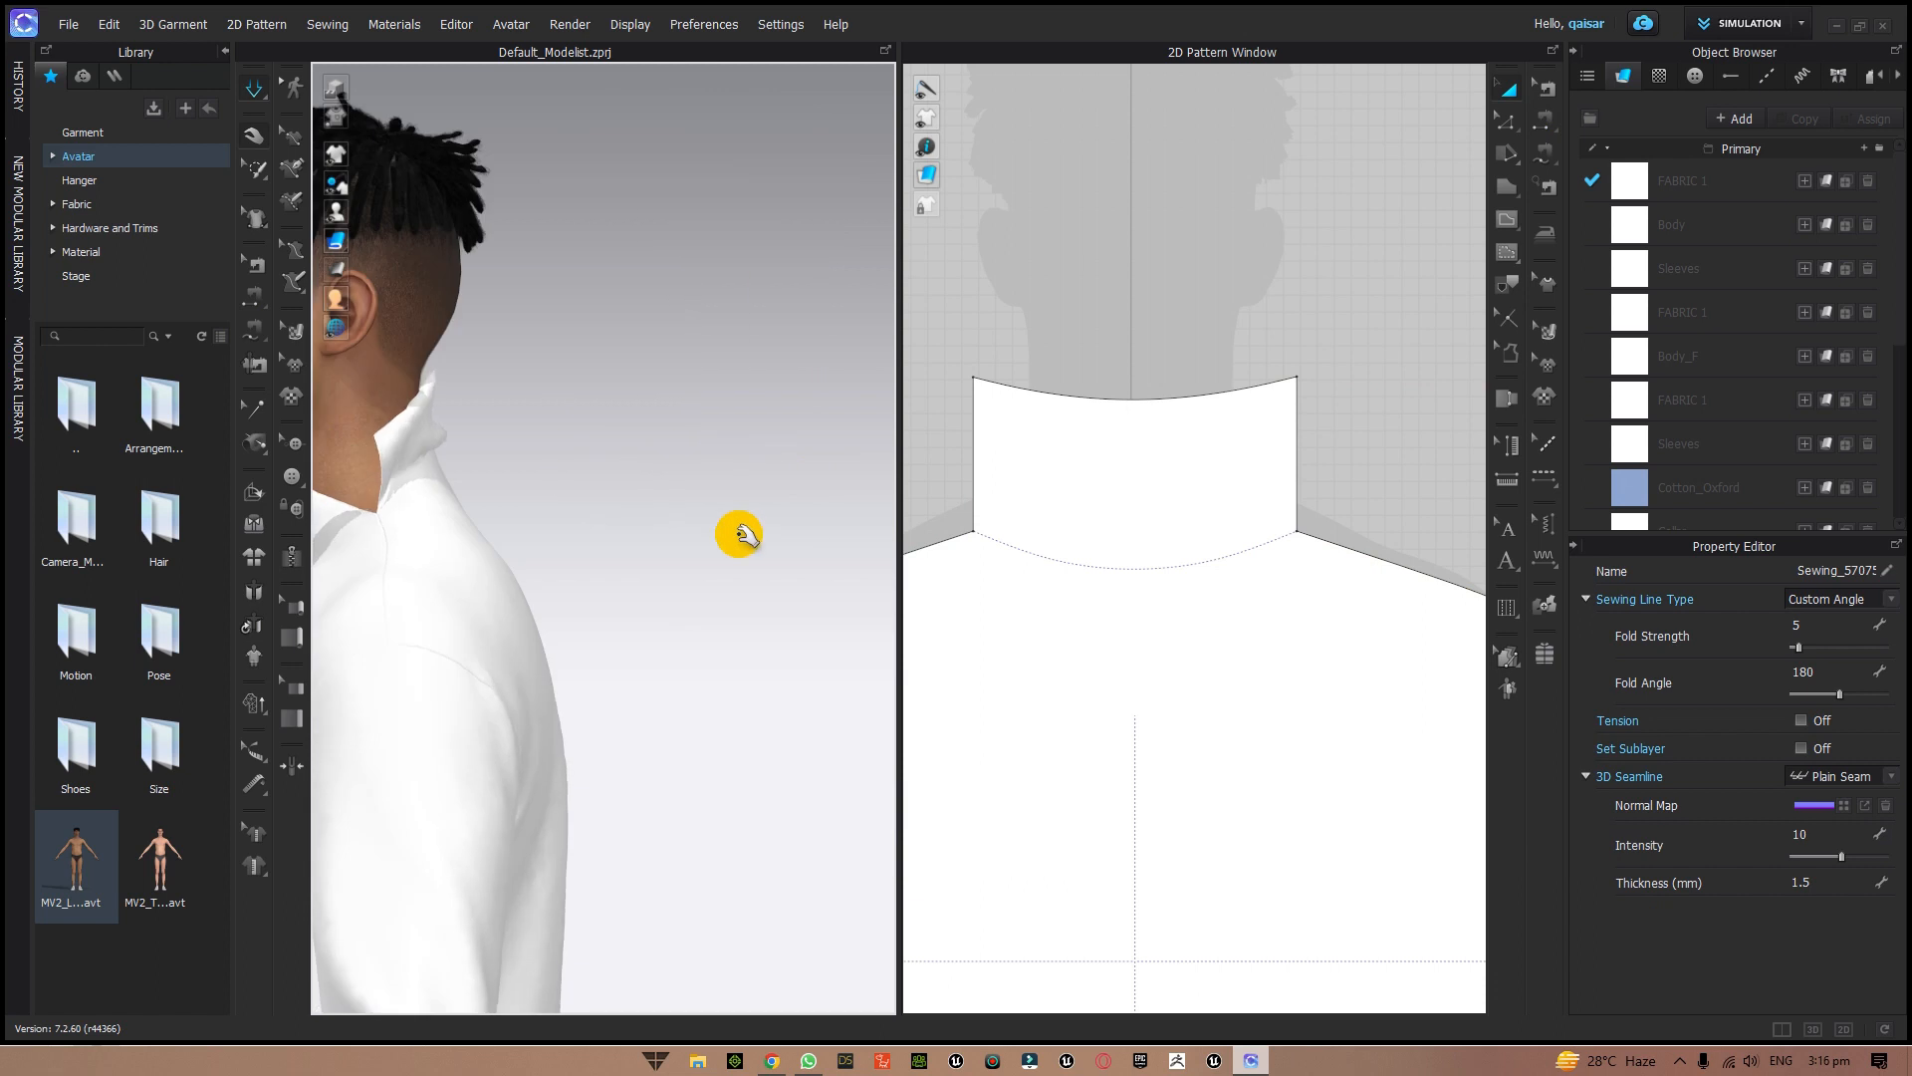
right_click_drag(631, 495, 833, 584)
scroll(780, 588, "up", 3)
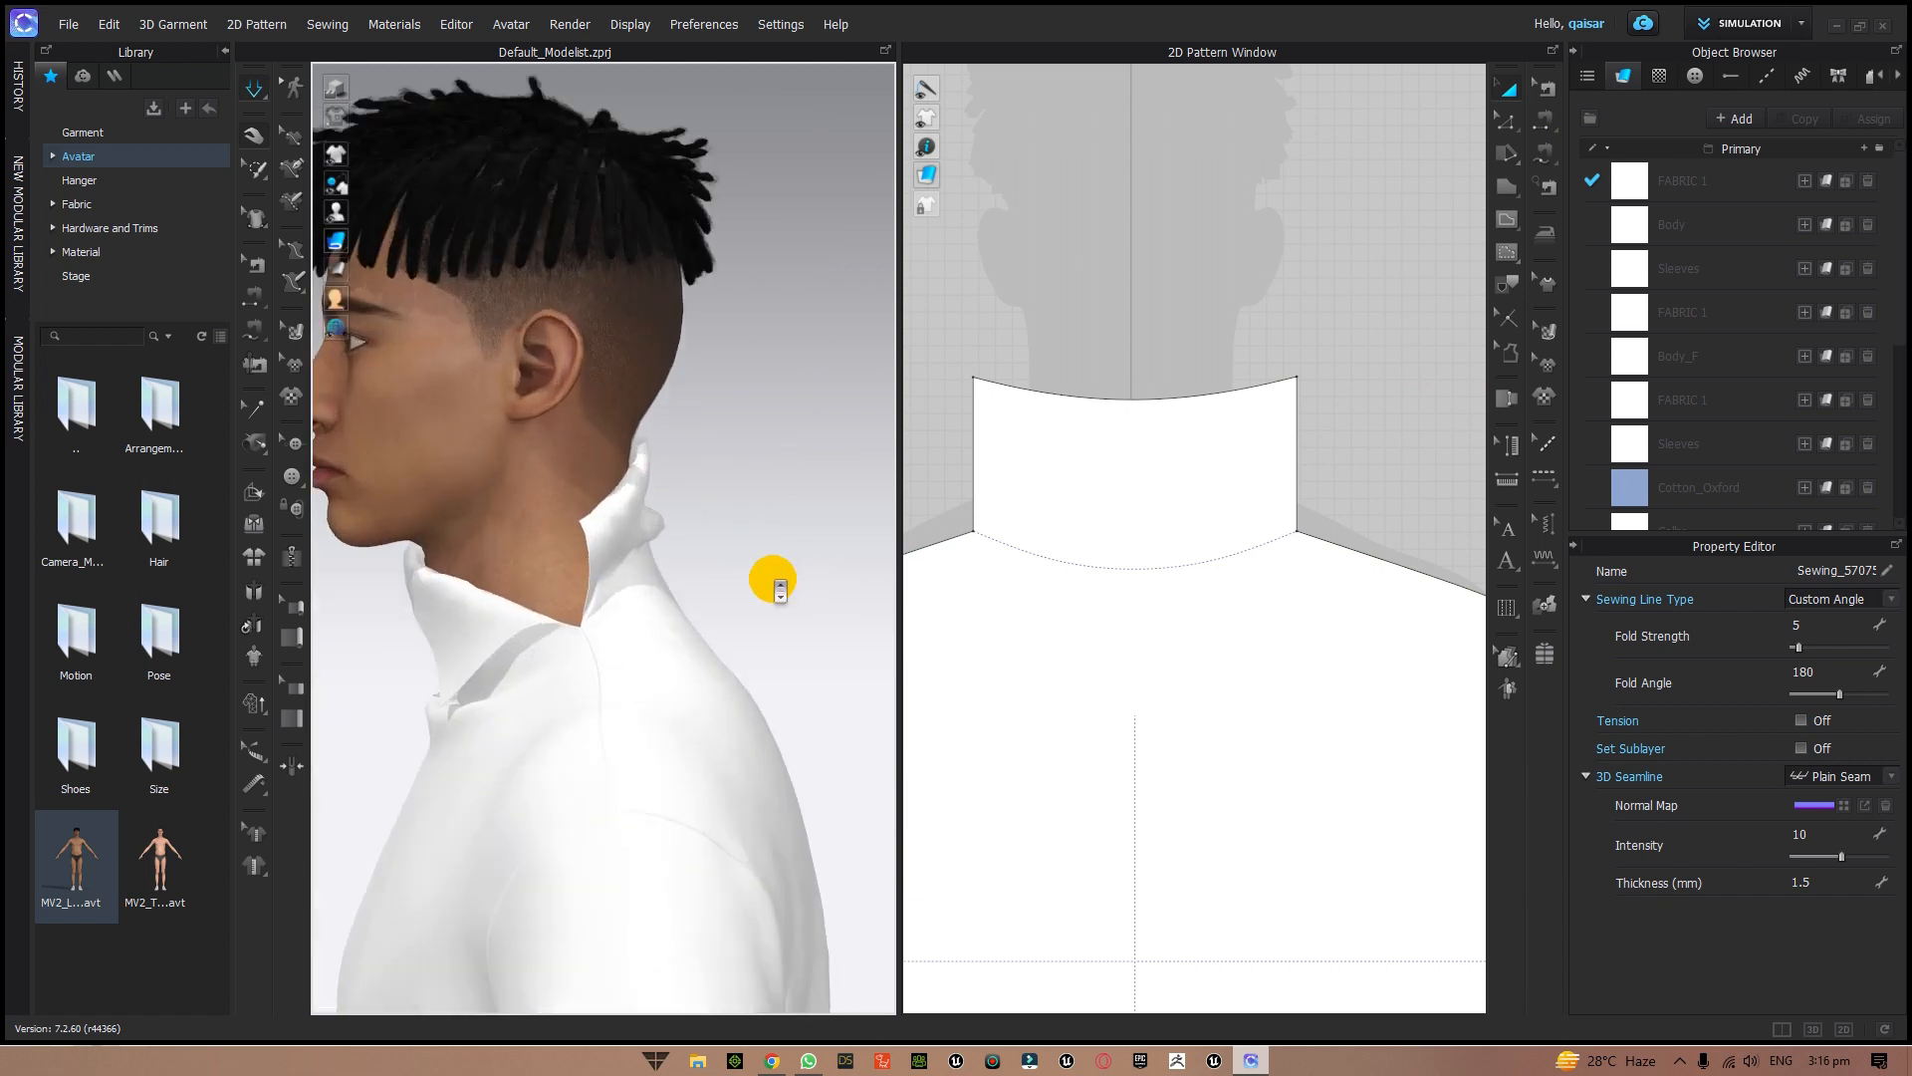
scroll(779, 587, "up", 2)
left_click(685, 519)
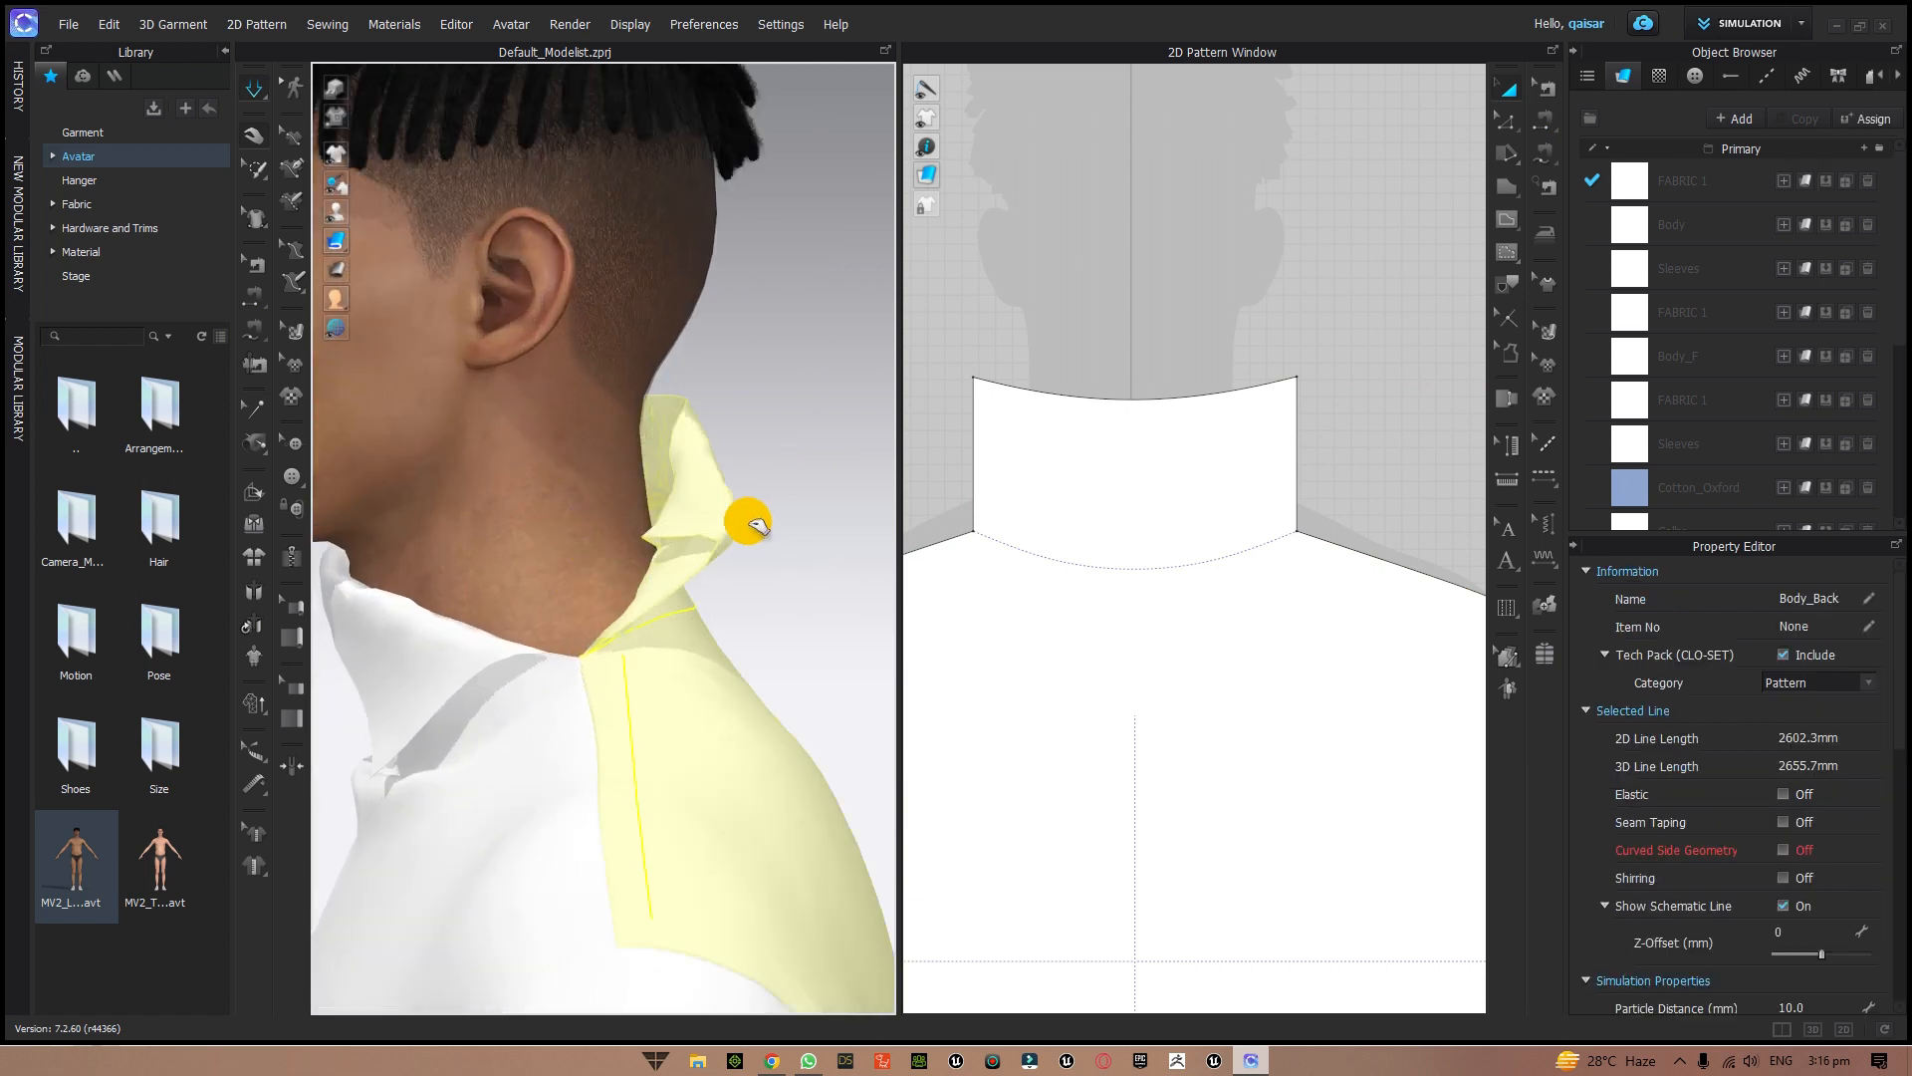
left_click(404, 662)
right_click_drag(694, 544, 853, 485)
middle_click_drag(844, 480, 781, 483)
mouse_move(787, 488)
right_mouse_down()
mouse_move(824, 474)
mouse_move(777, 461)
right_mouse_up()
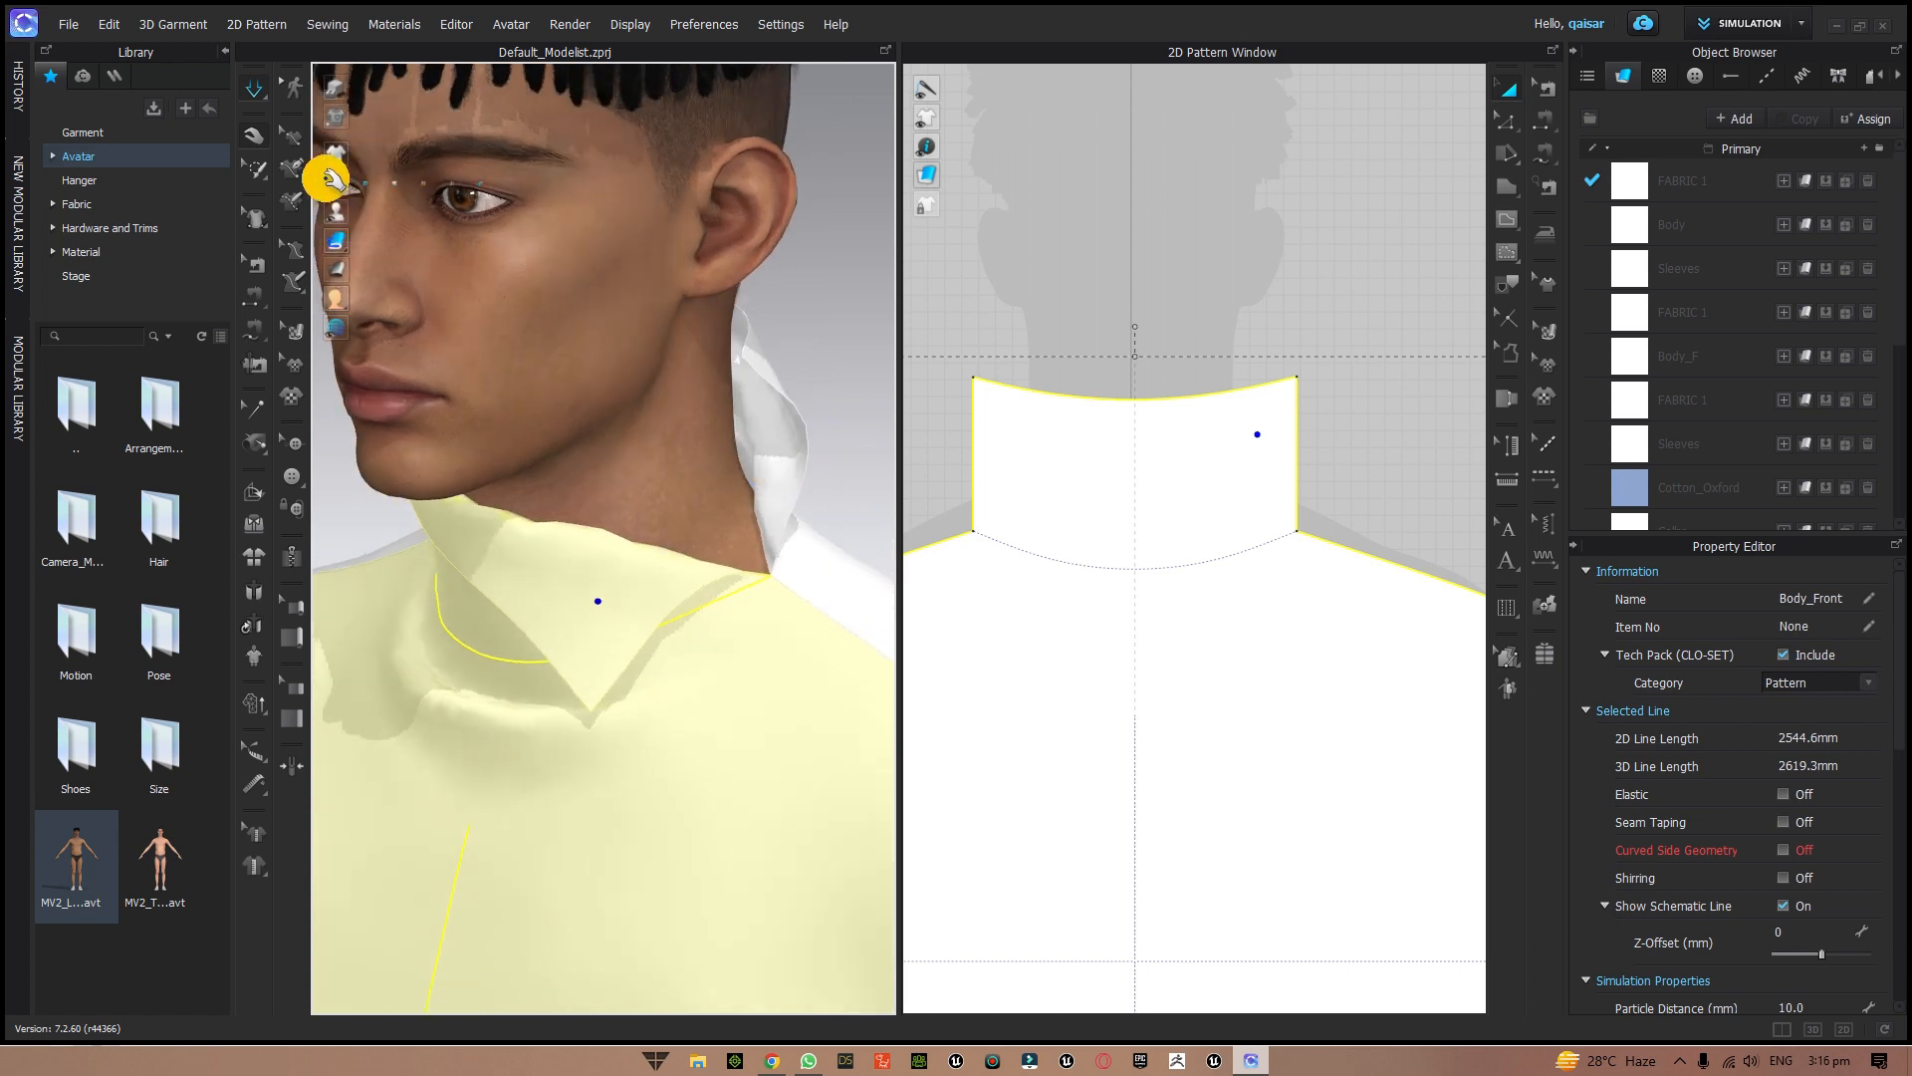
left_click(253, 88)
- Sew the front and back high neck side edges together on the avatar's left with Segment Sewing, and simulate the garment until the collar closes
key("n")
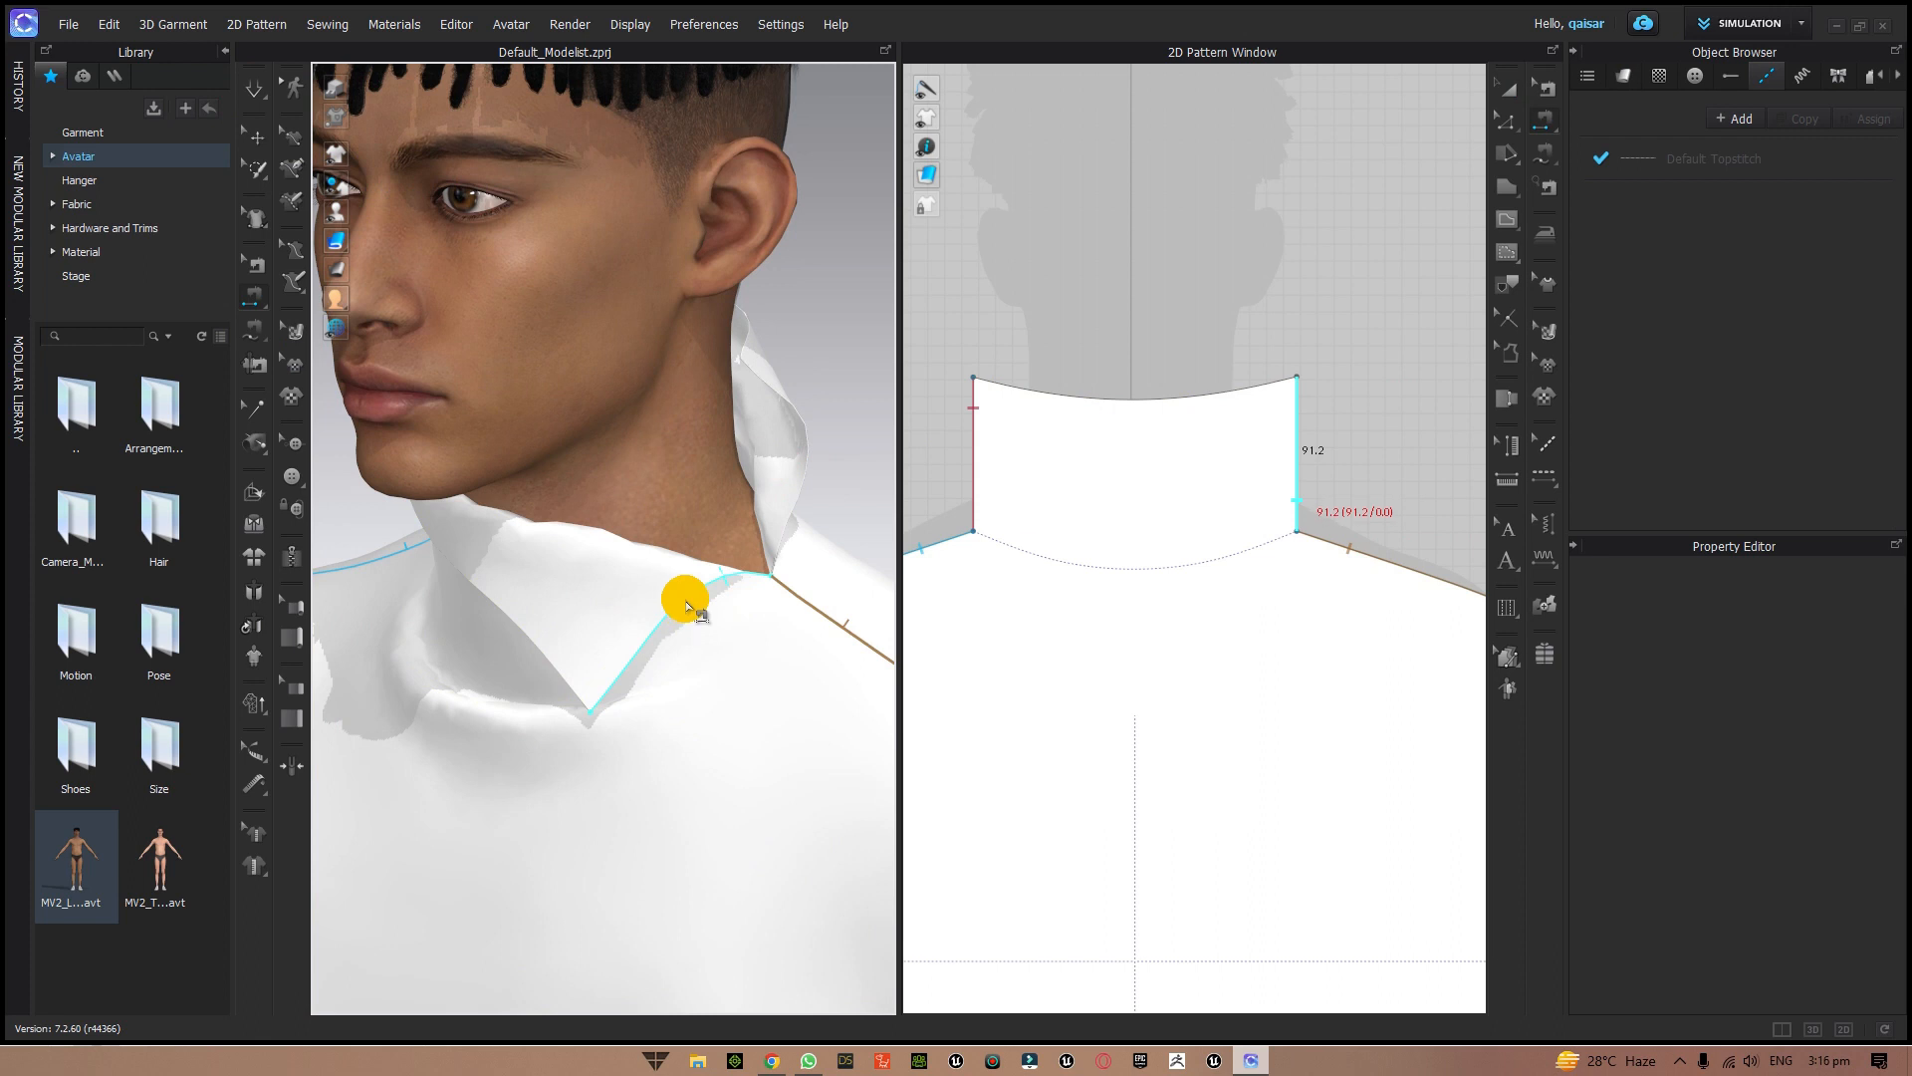
left_click(687, 605)
left_click(800, 499)
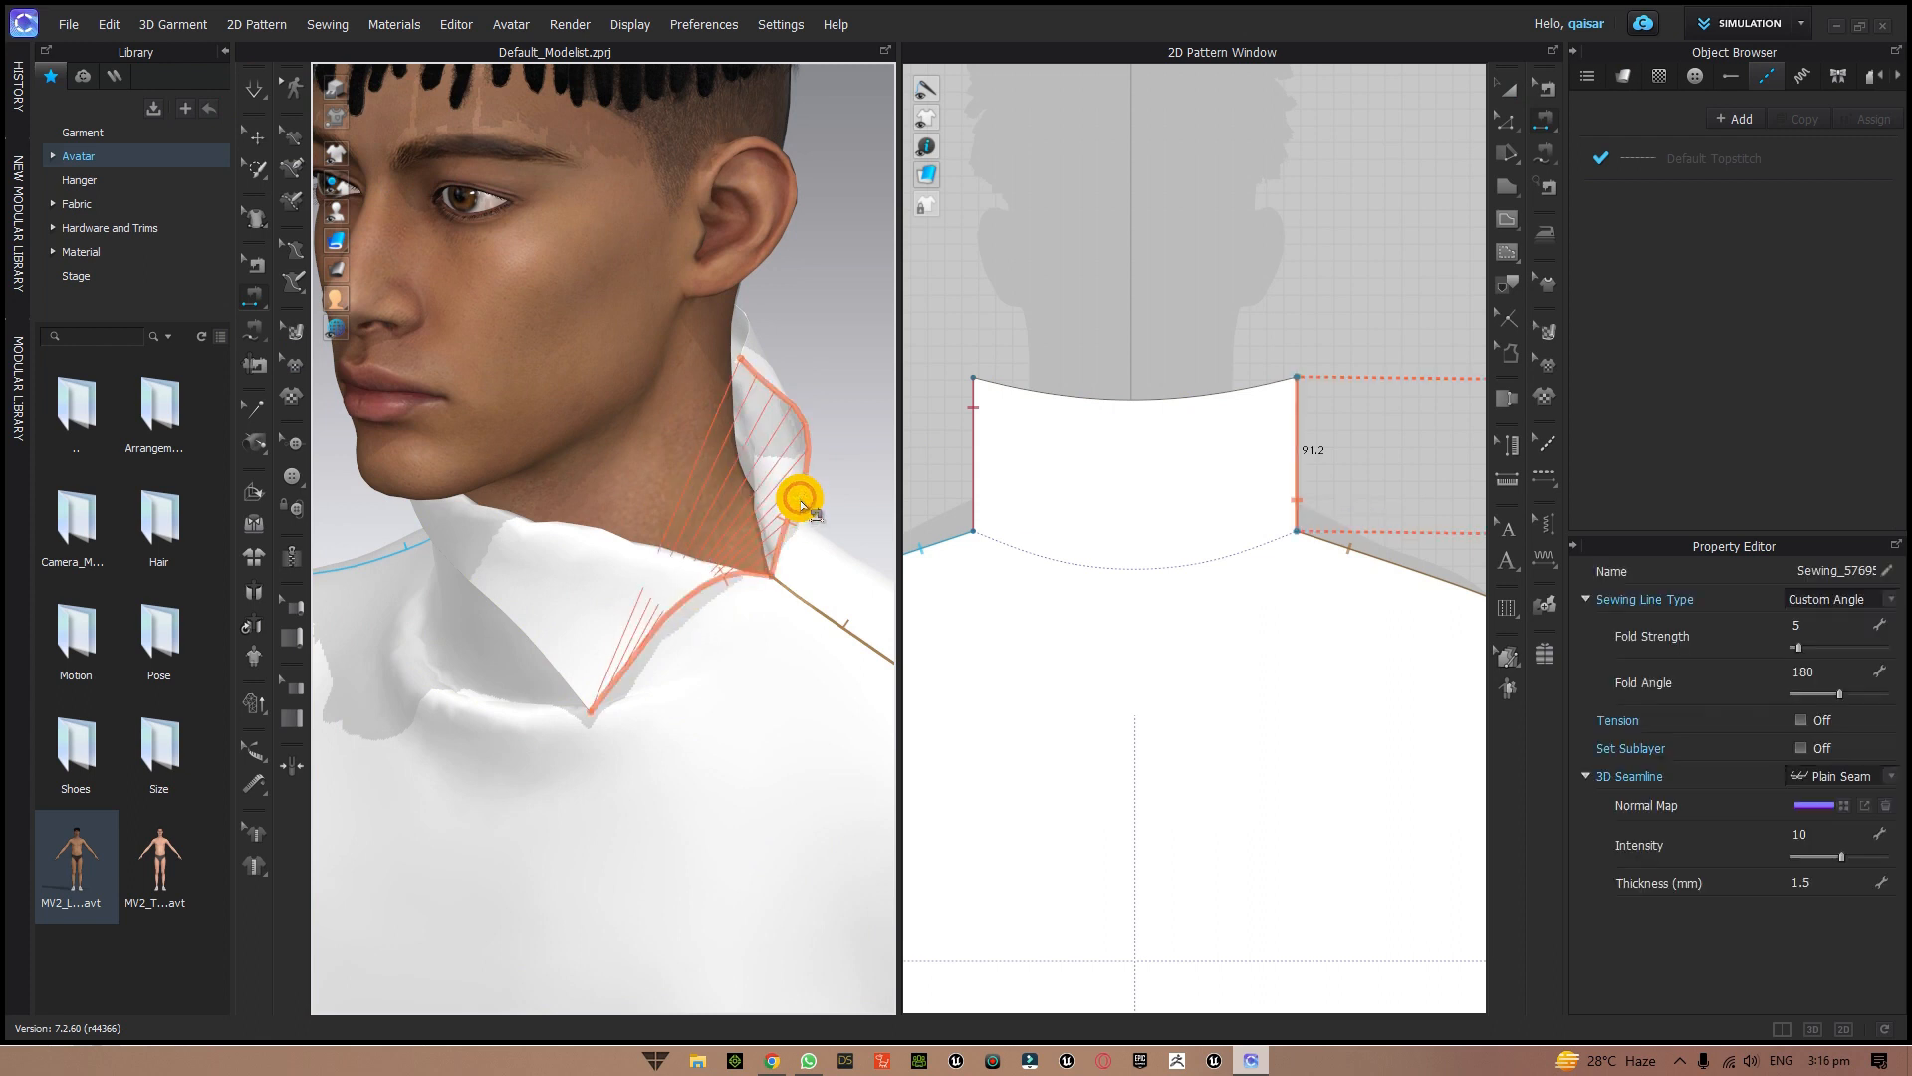
left_click(261, 92)
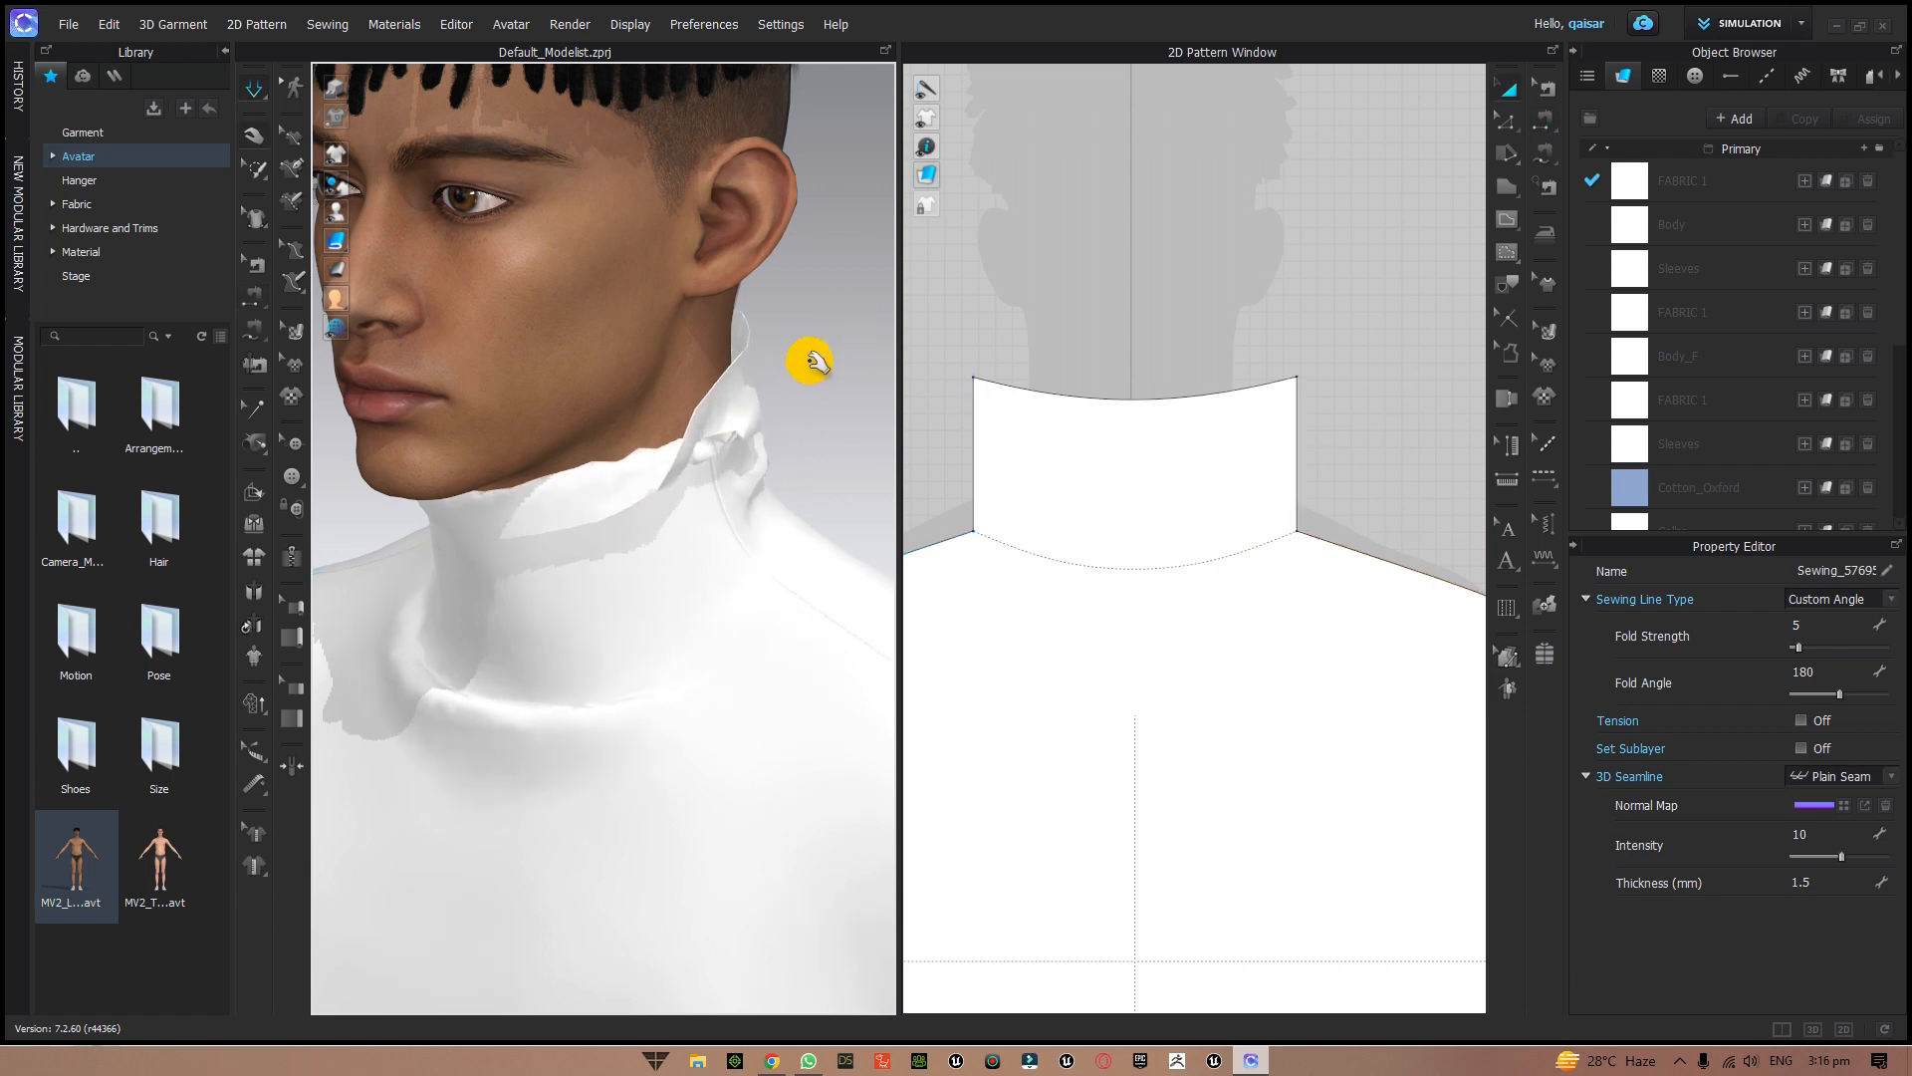
right_click_drag(881, 333, 674, 409)
middle_click_drag(674, 410, 738, 427)
mouse_move(738, 427)
right_mouse_down()
mouse_move(973, 430)
mouse_move(729, 438)
mouse_move(708, 431)
mouse_move(734, 419)
mouse_move(700, 407)
mouse_move(730, 423)
right_mouse_up()
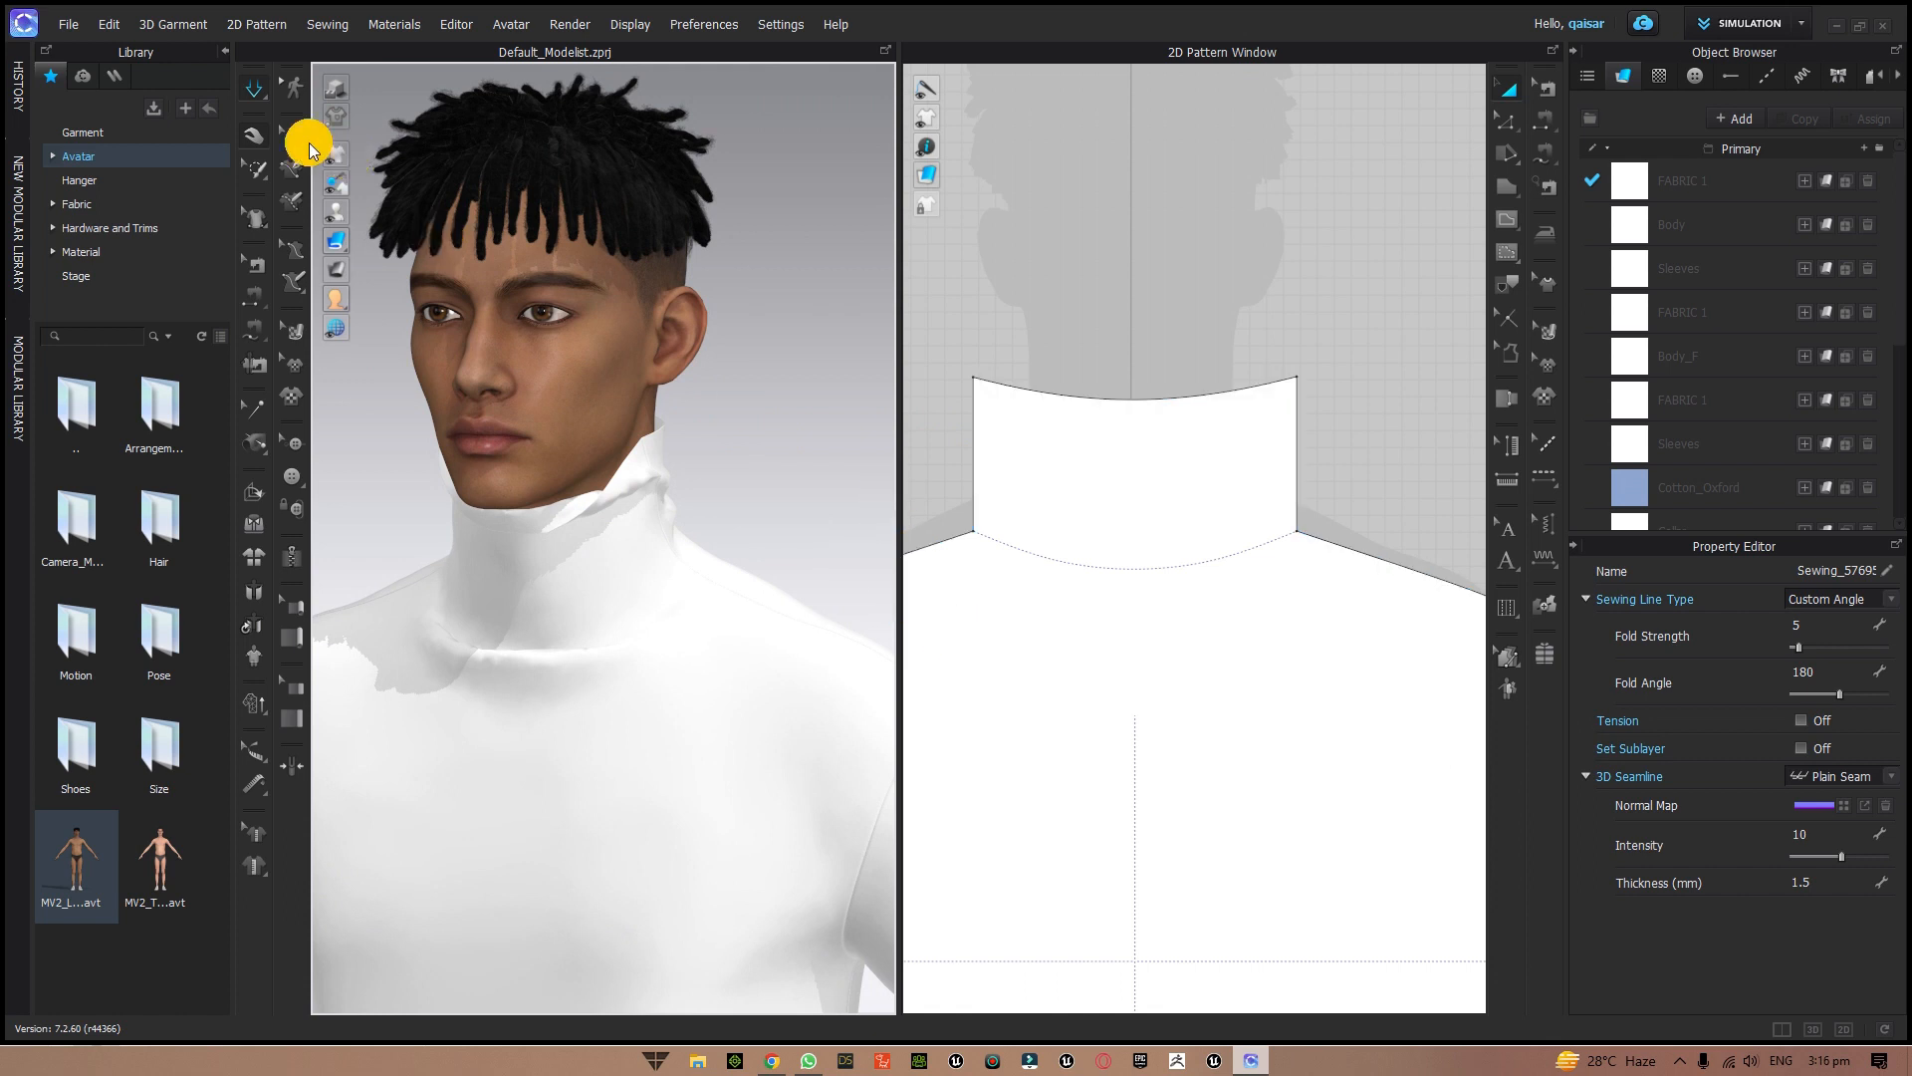
left_click(254, 92)
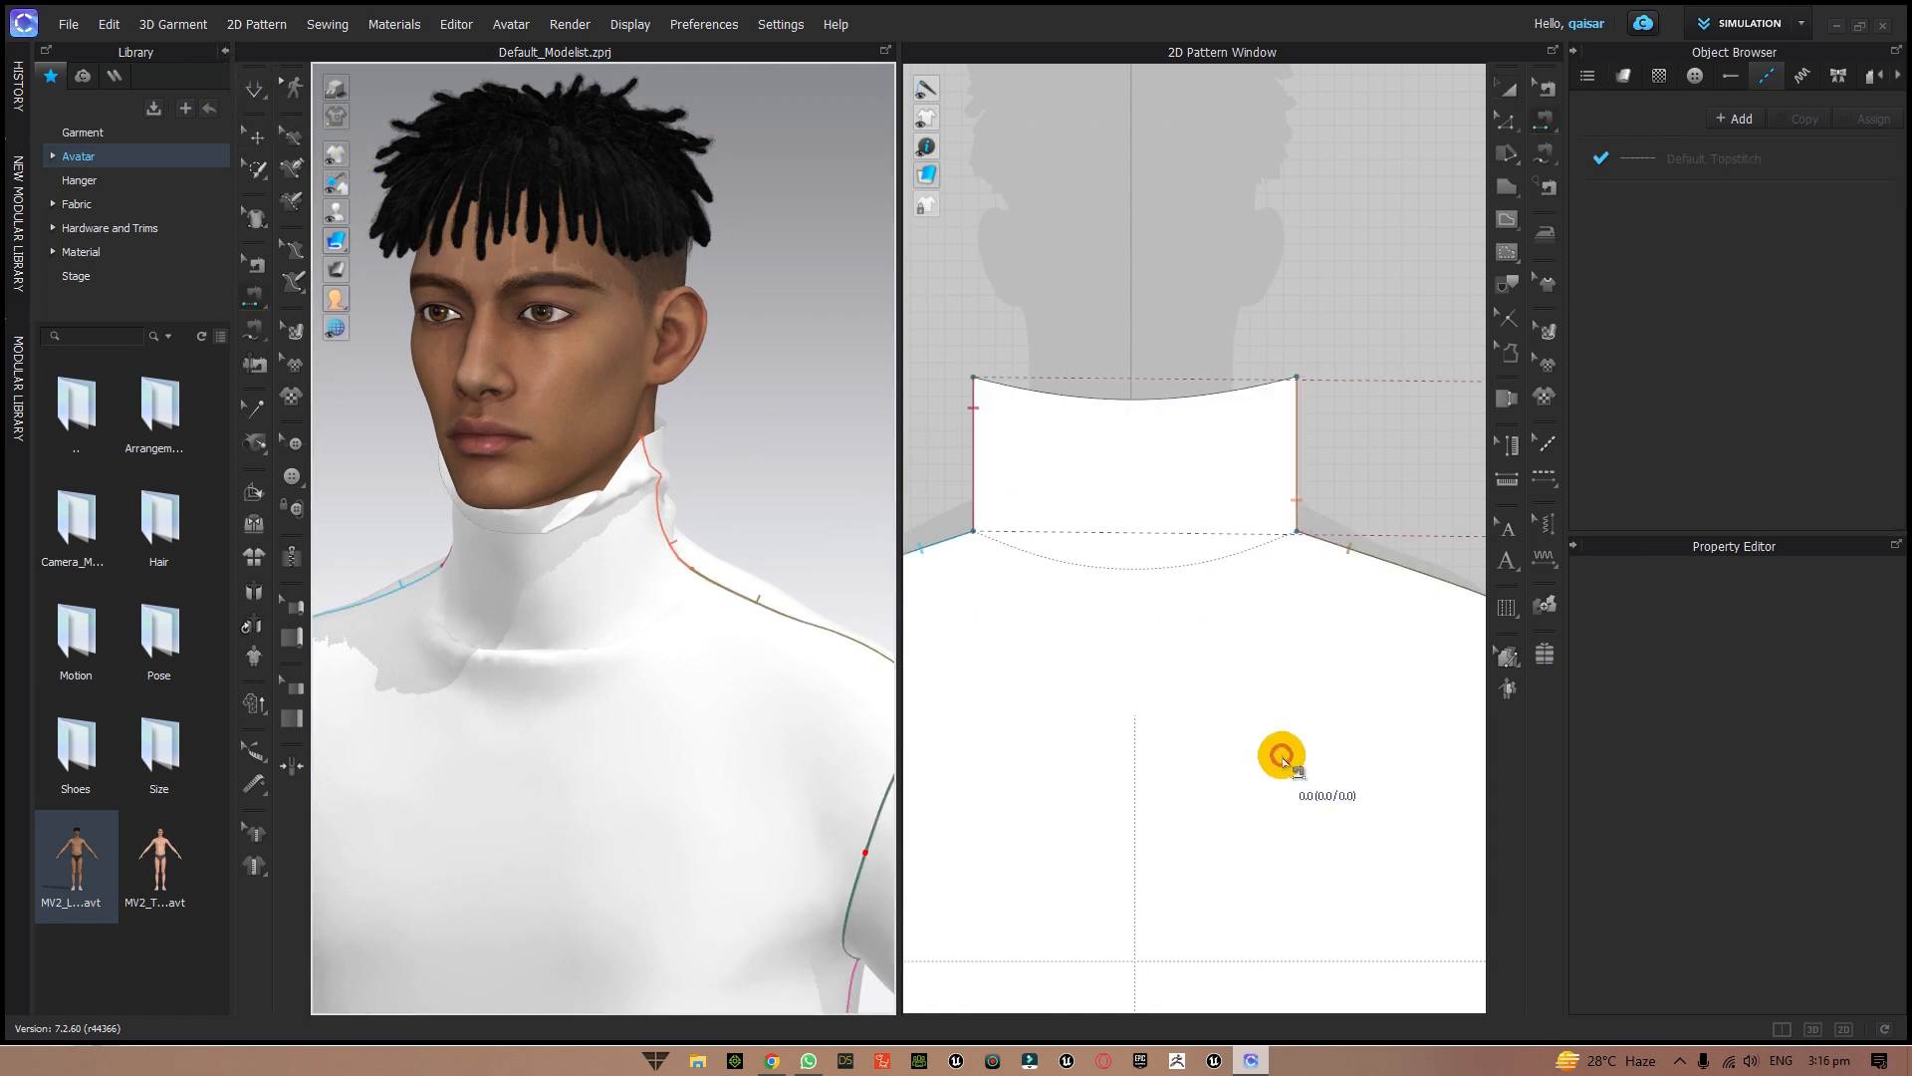
- Show only the 3D view and examine the sewn high neck from the avatar's left side and front
left_click(1812, 1031)
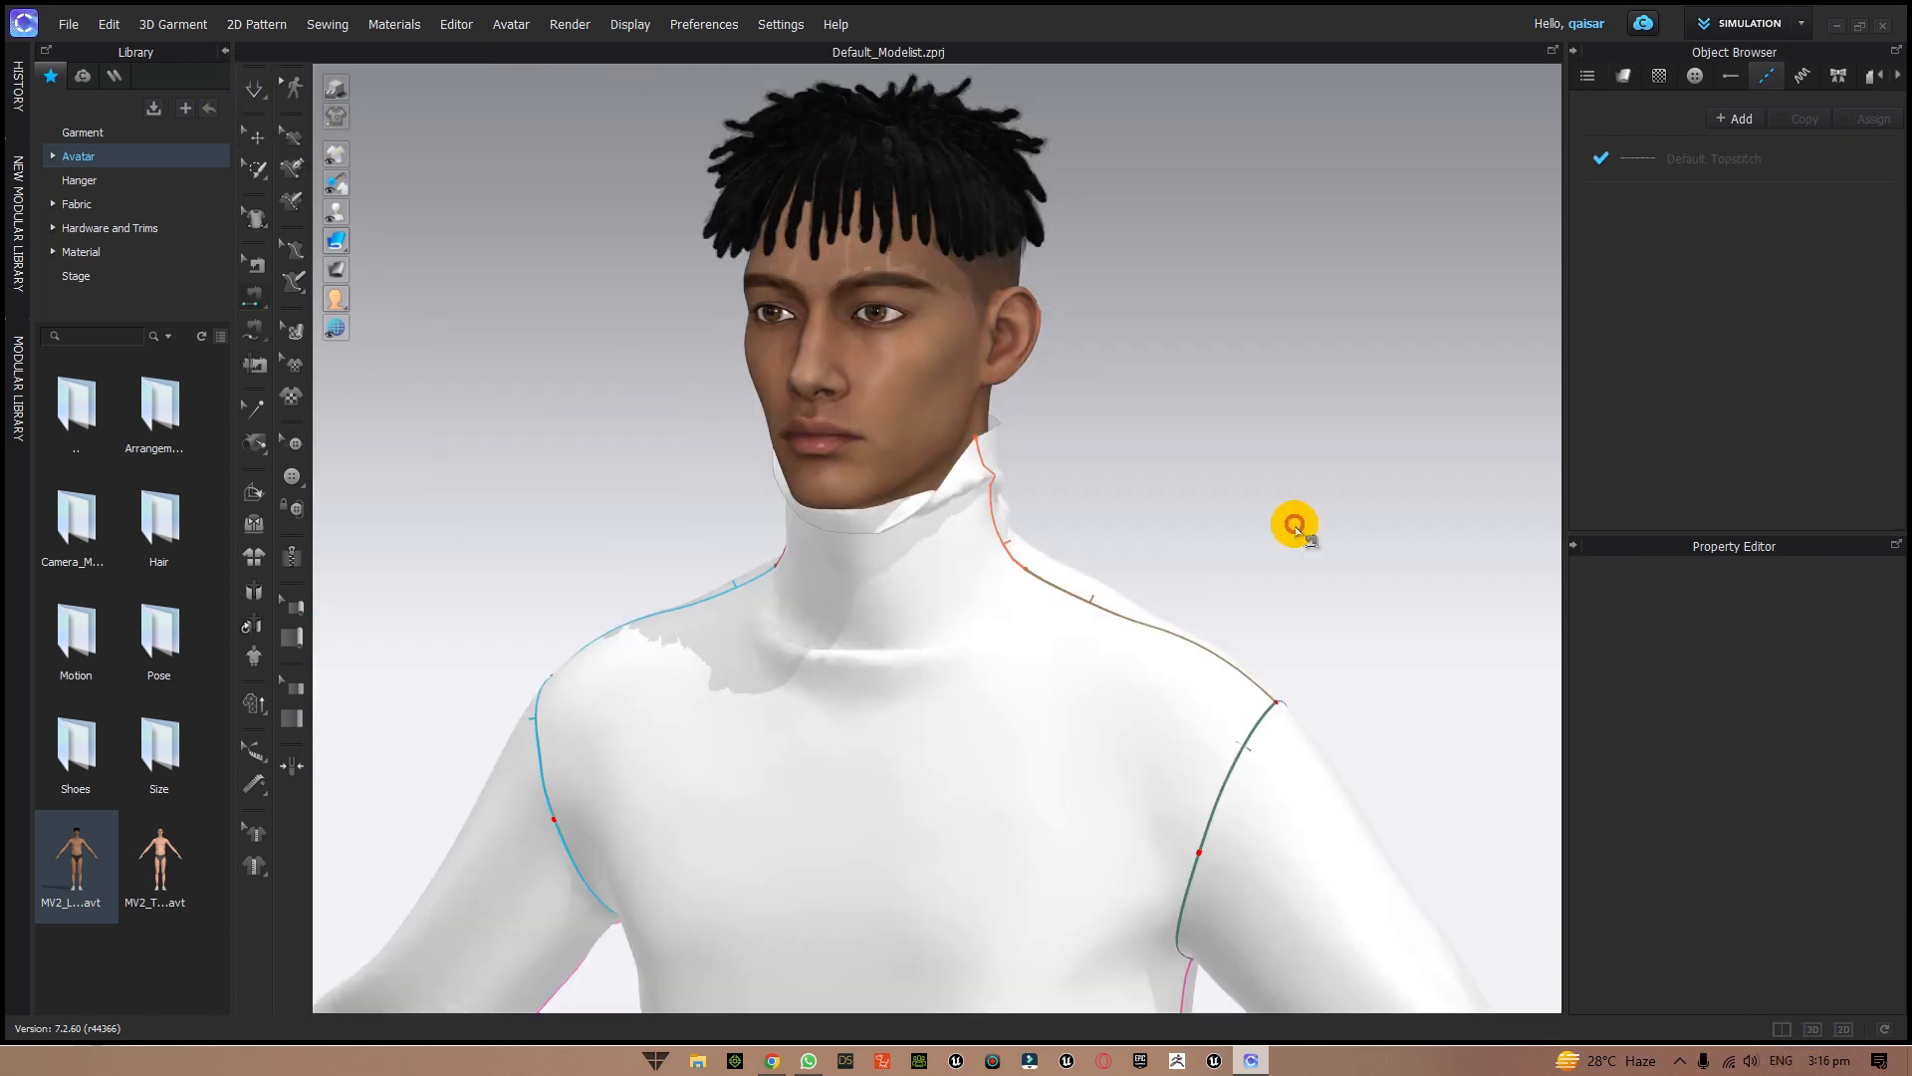
scroll(1287, 513, "up", 3)
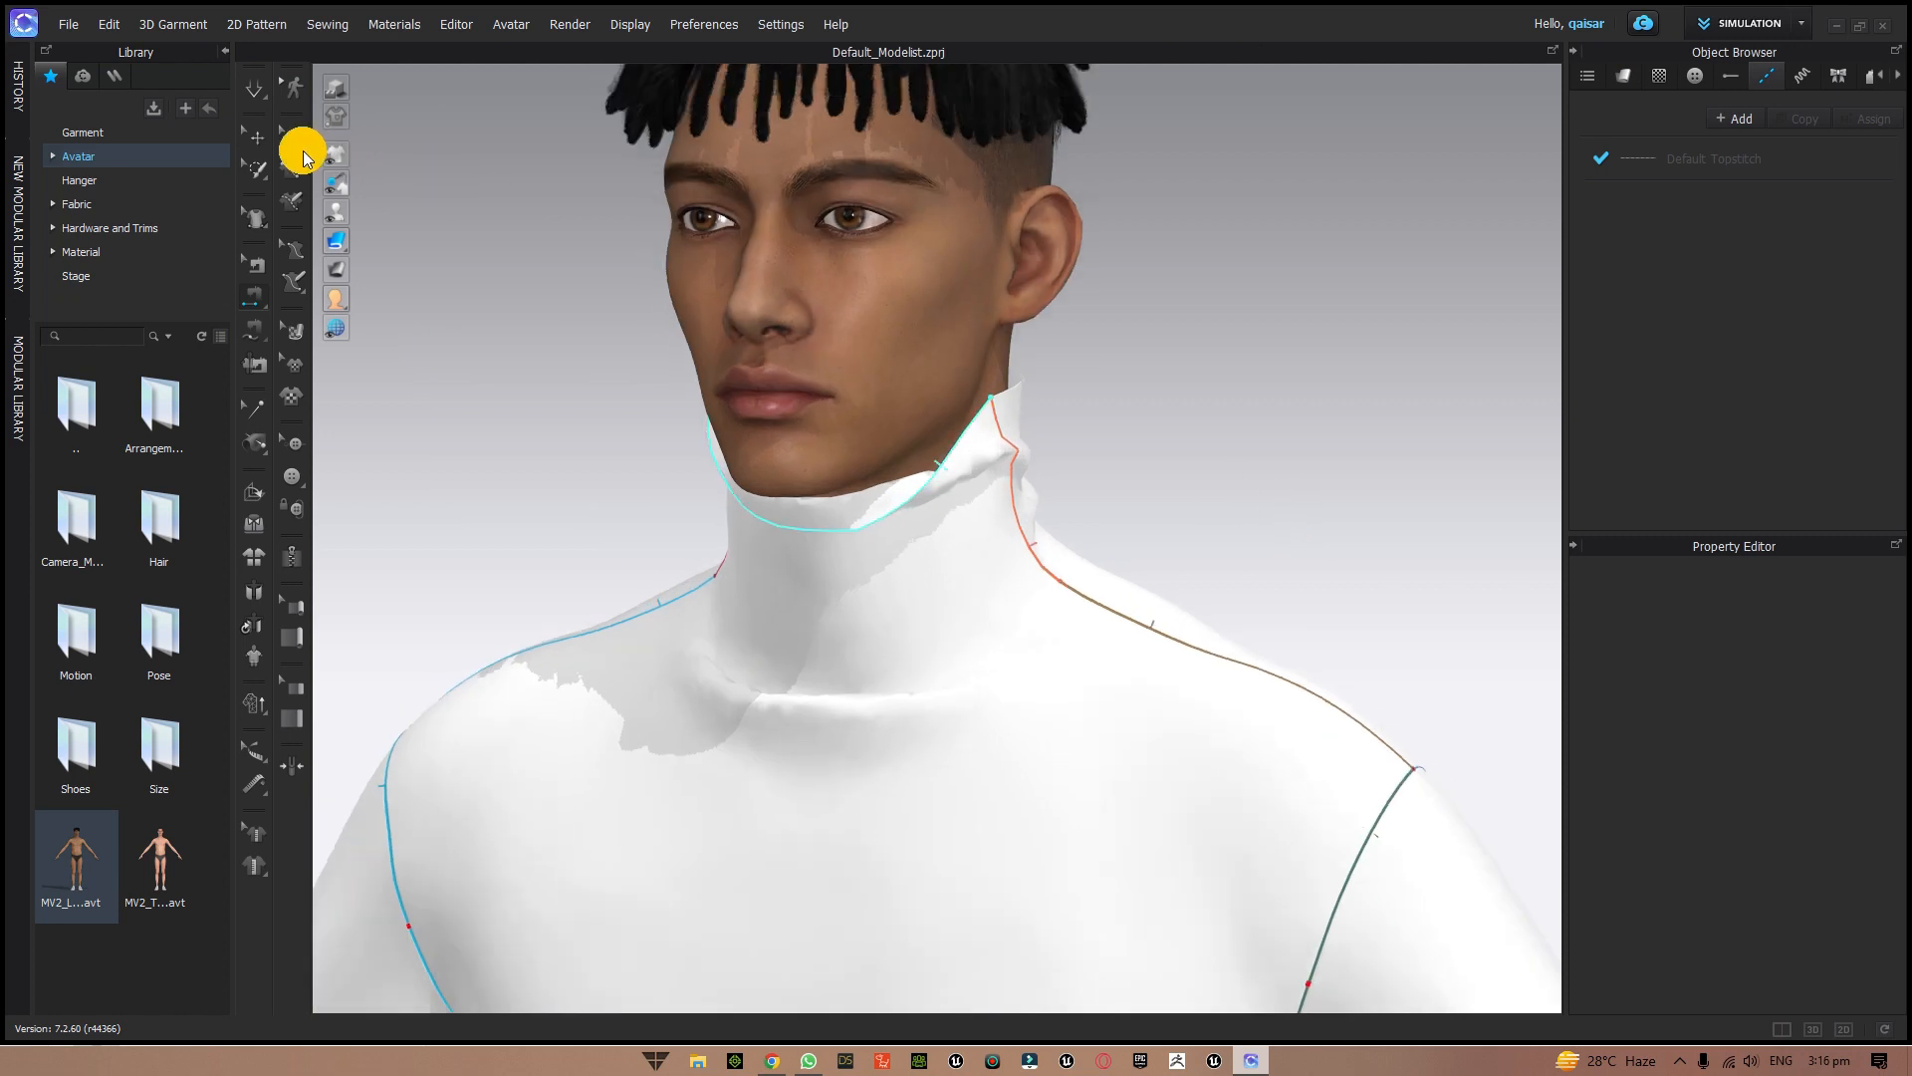
left_click(255, 135)
right_click_drag(1017, 461, 1076, 521)
scroll(1213, 525, "up", 2)
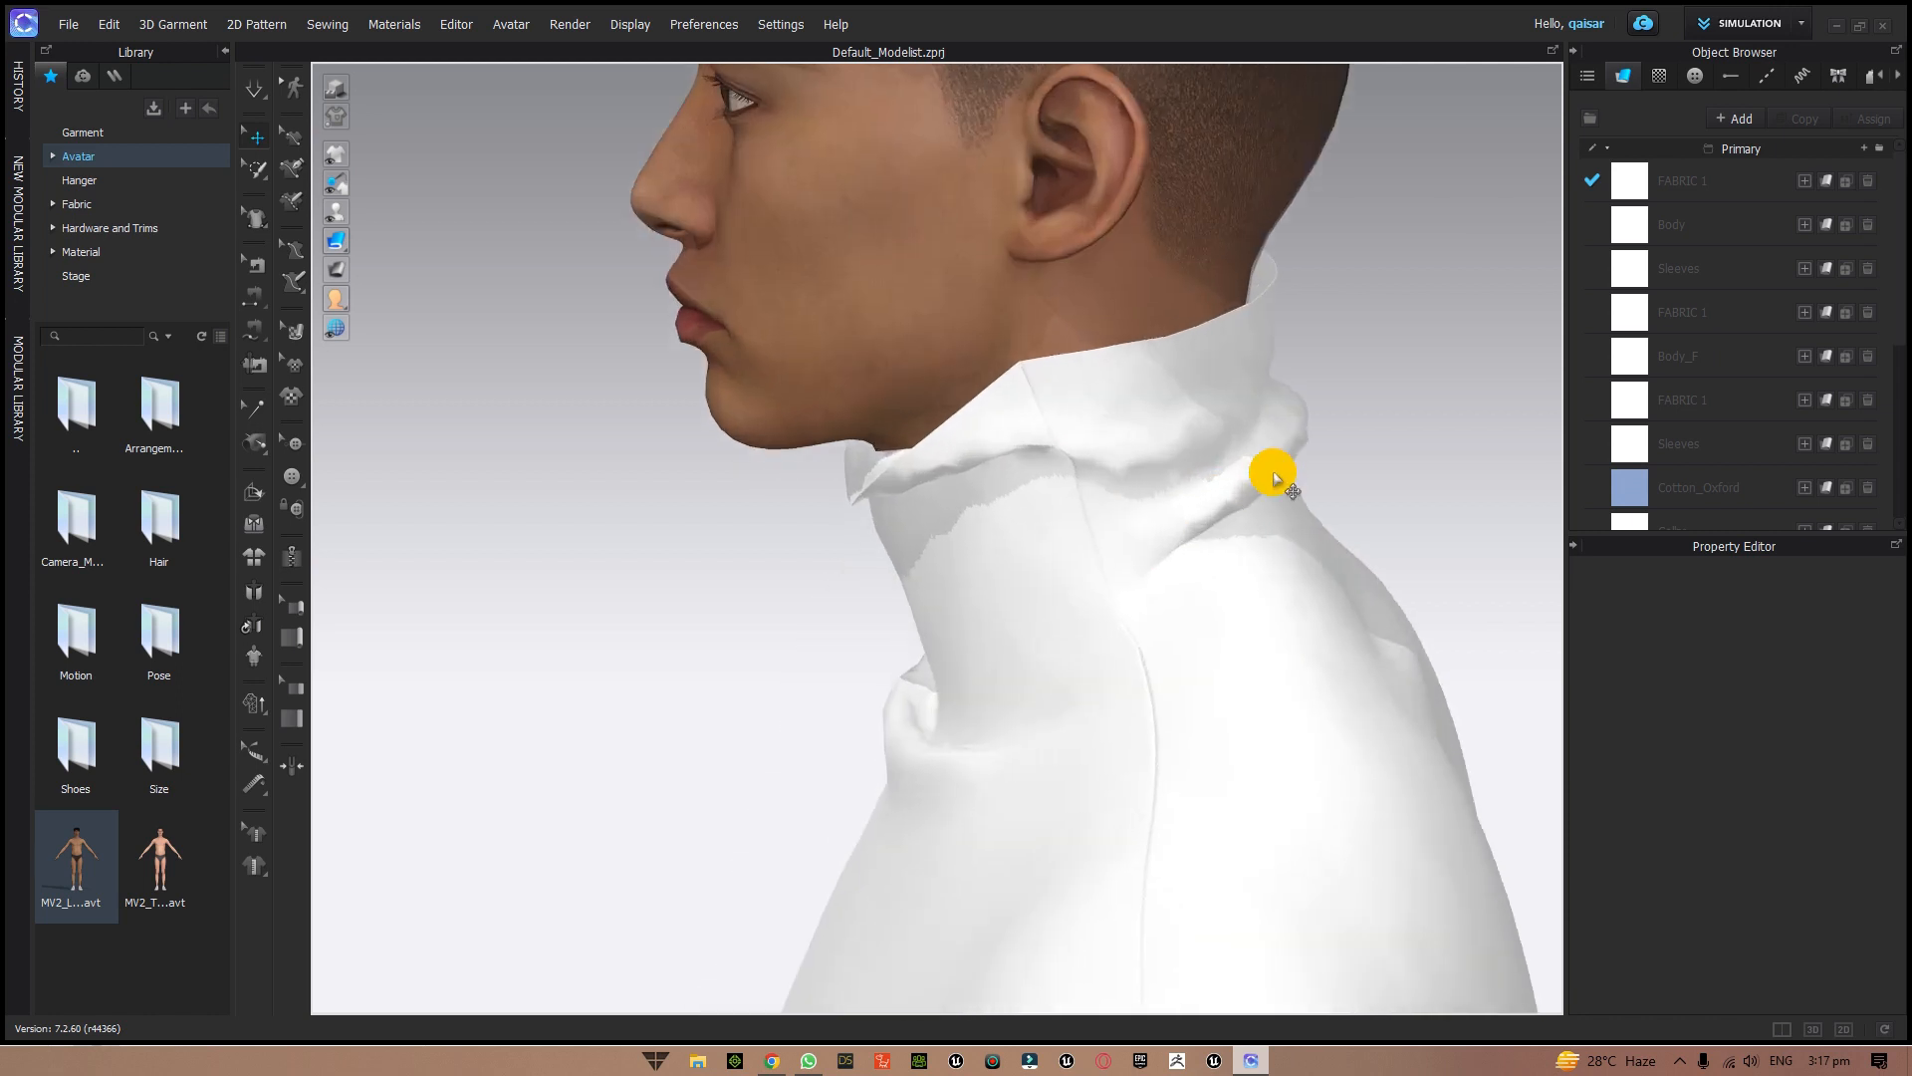
scroll(1089, 517, "up", 2)
right_click_drag(1086, 558, 675, 525)
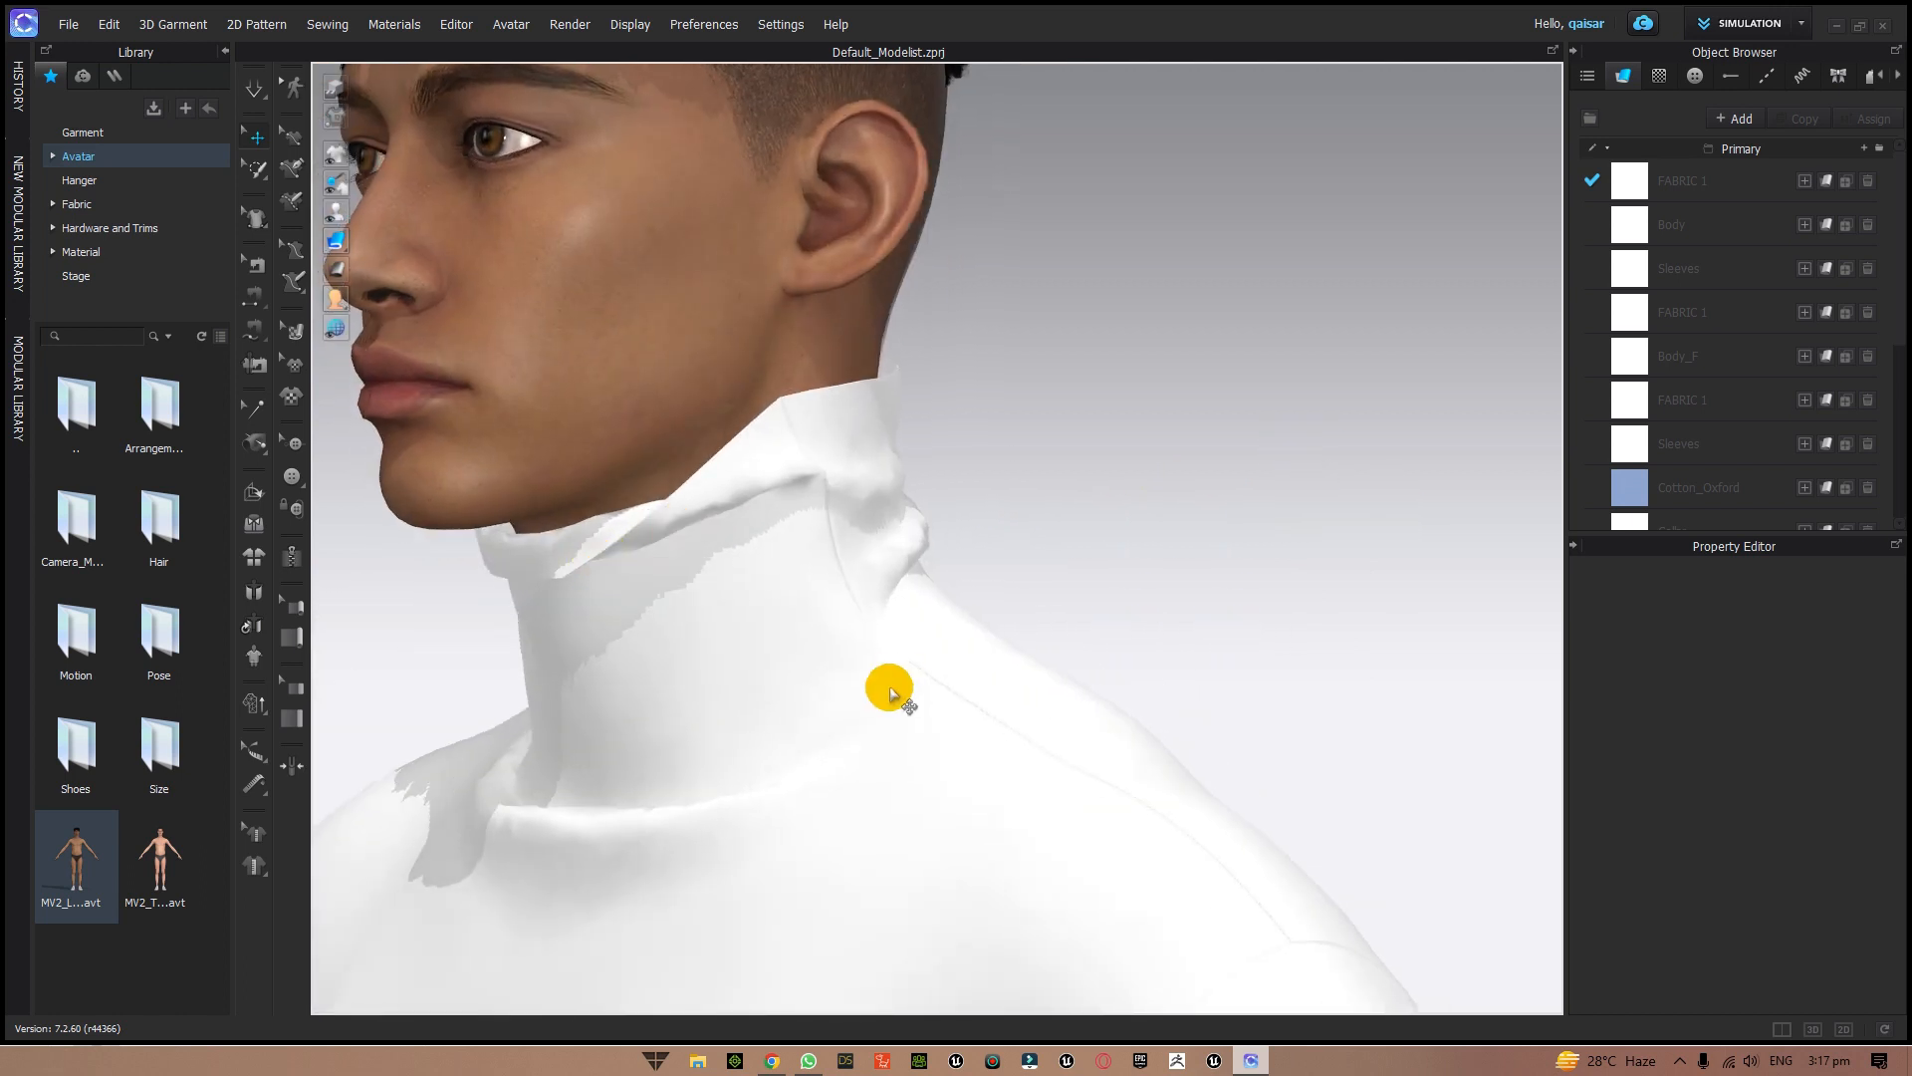
right_click_drag(1242, 588, 1263, 451)
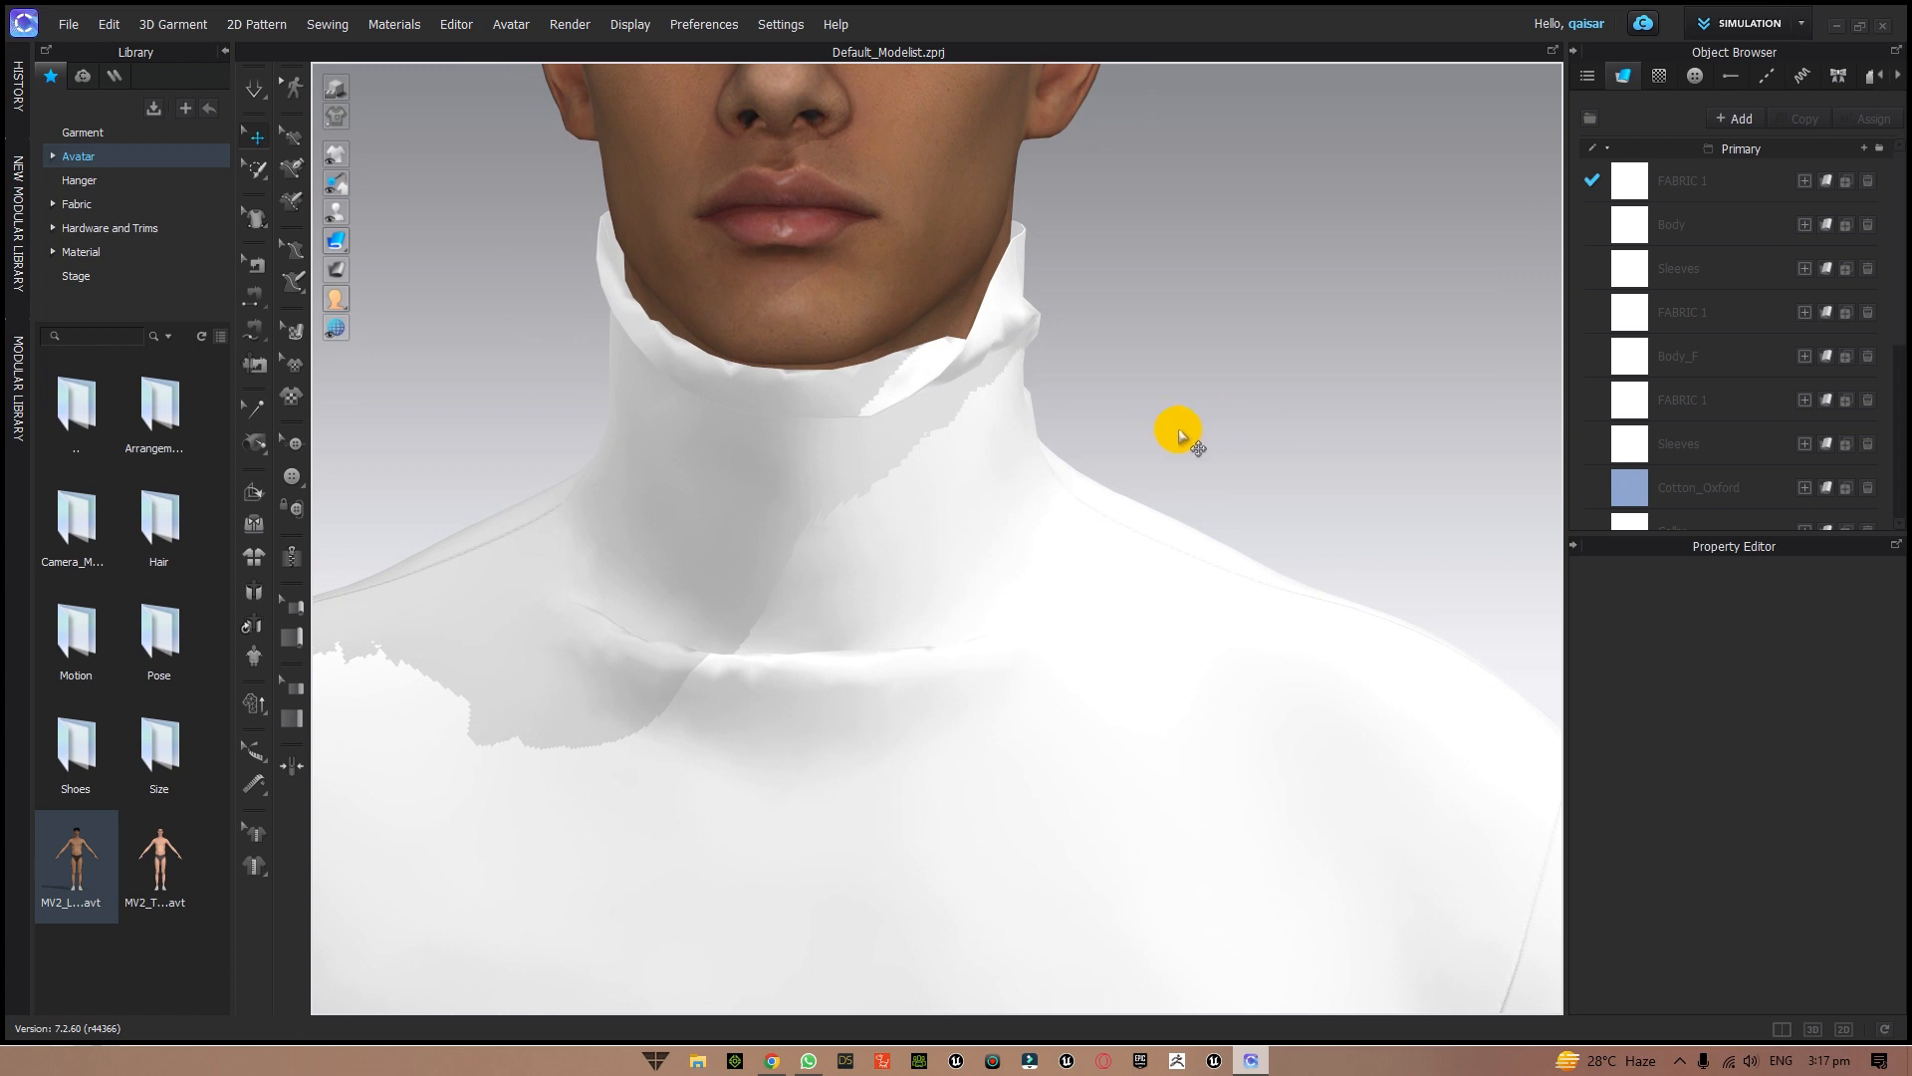
middle_click_drag(1299, 388, 1306, 512)
mouse_move(1306, 512)
right_mouse_down()
mouse_move(1210, 515)
mouse_move(1323, 504)
mouse_move(1305, 504)
right_mouse_up()
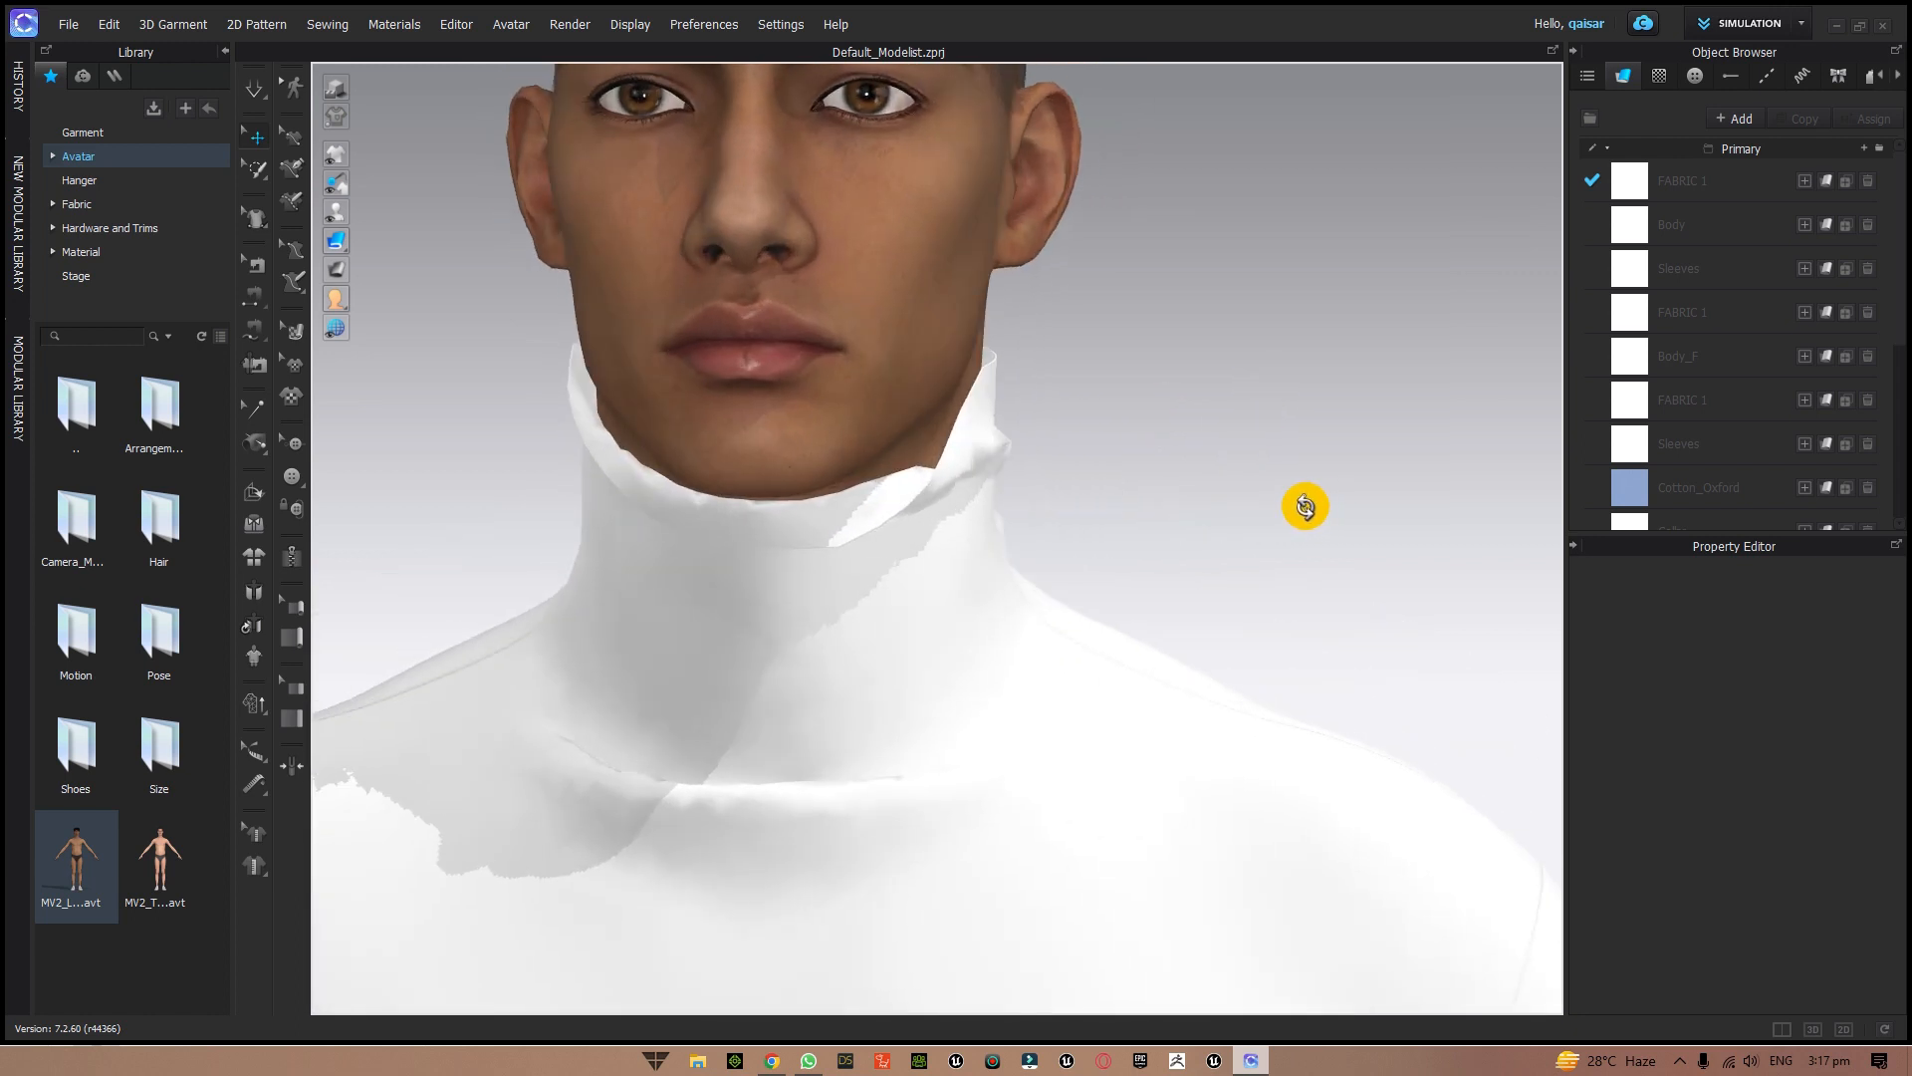
- Draw a straight internal line about 191 mm long across the front high neck, from side edge to side edge about 65 mm below the upper corners
left_click(943, 571)
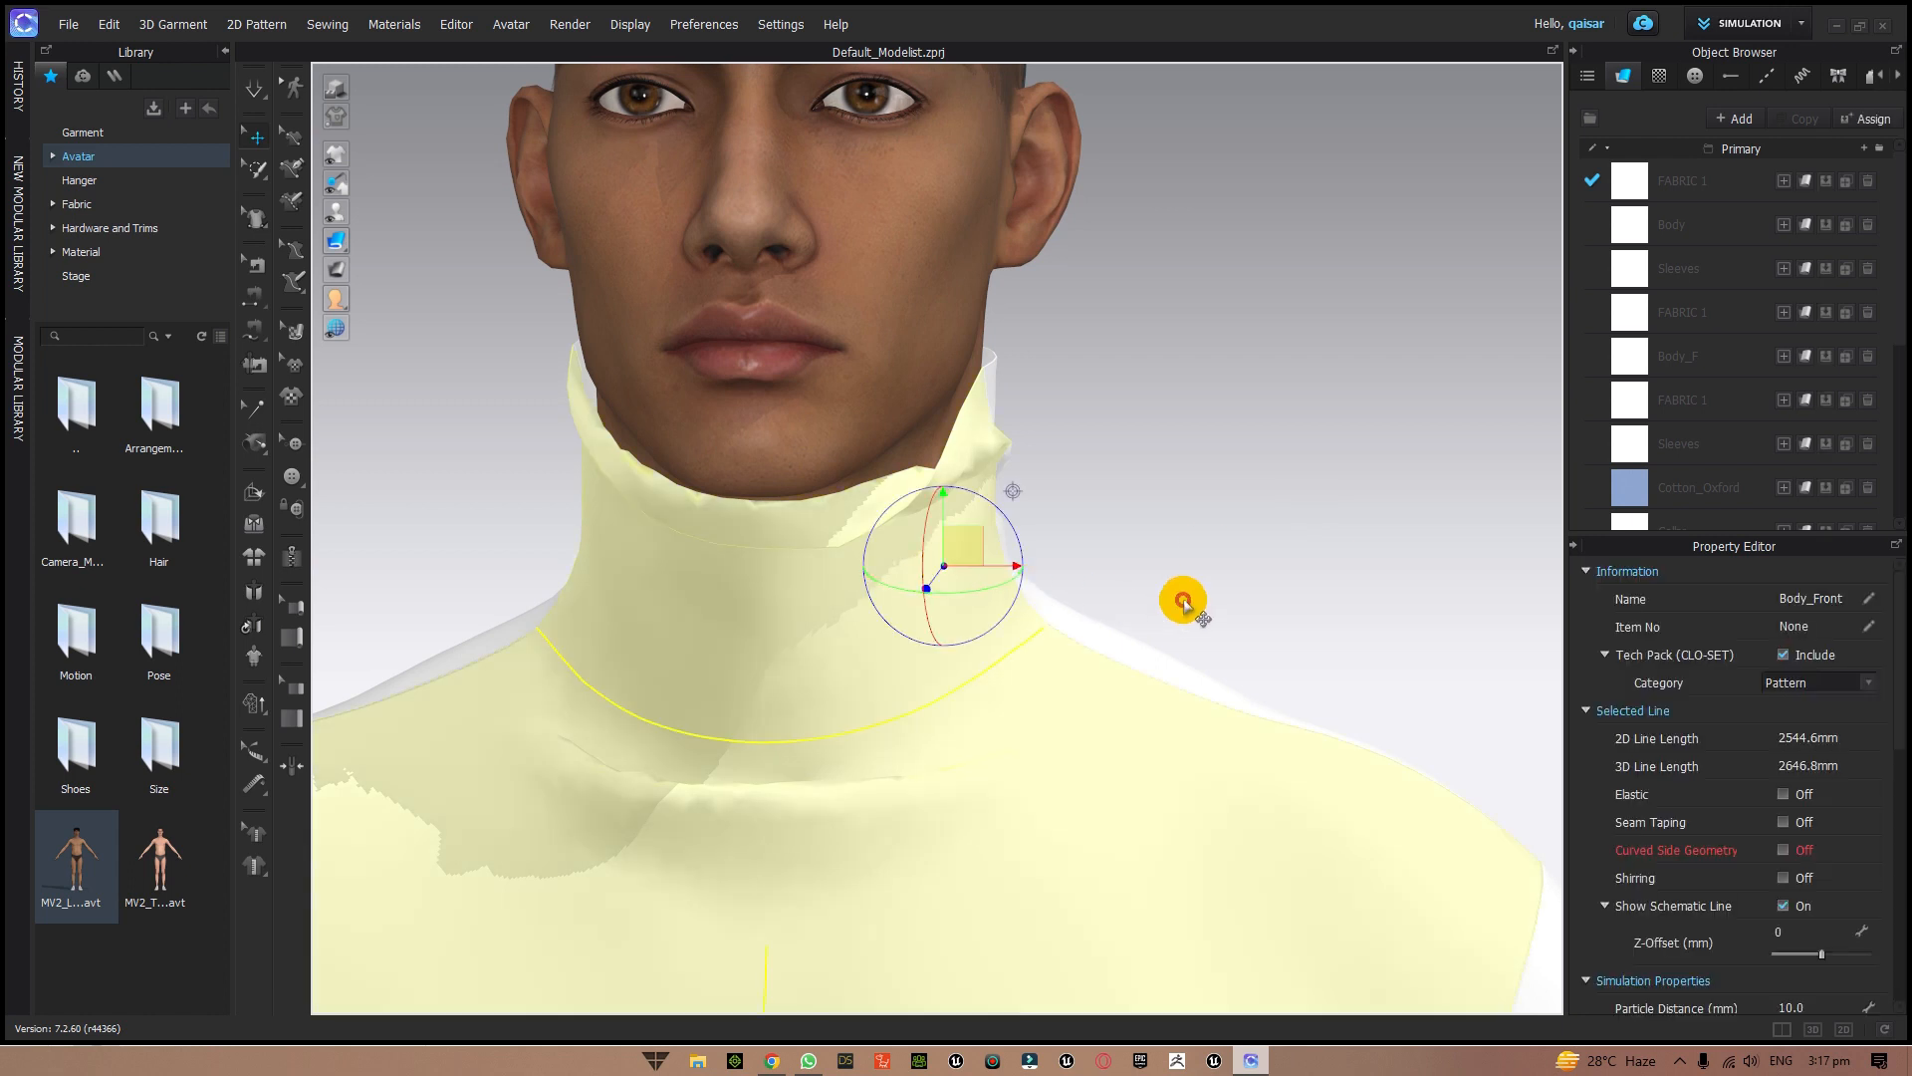
left_click(1785, 1033)
middle_click_drag(1363, 495, 1263, 478)
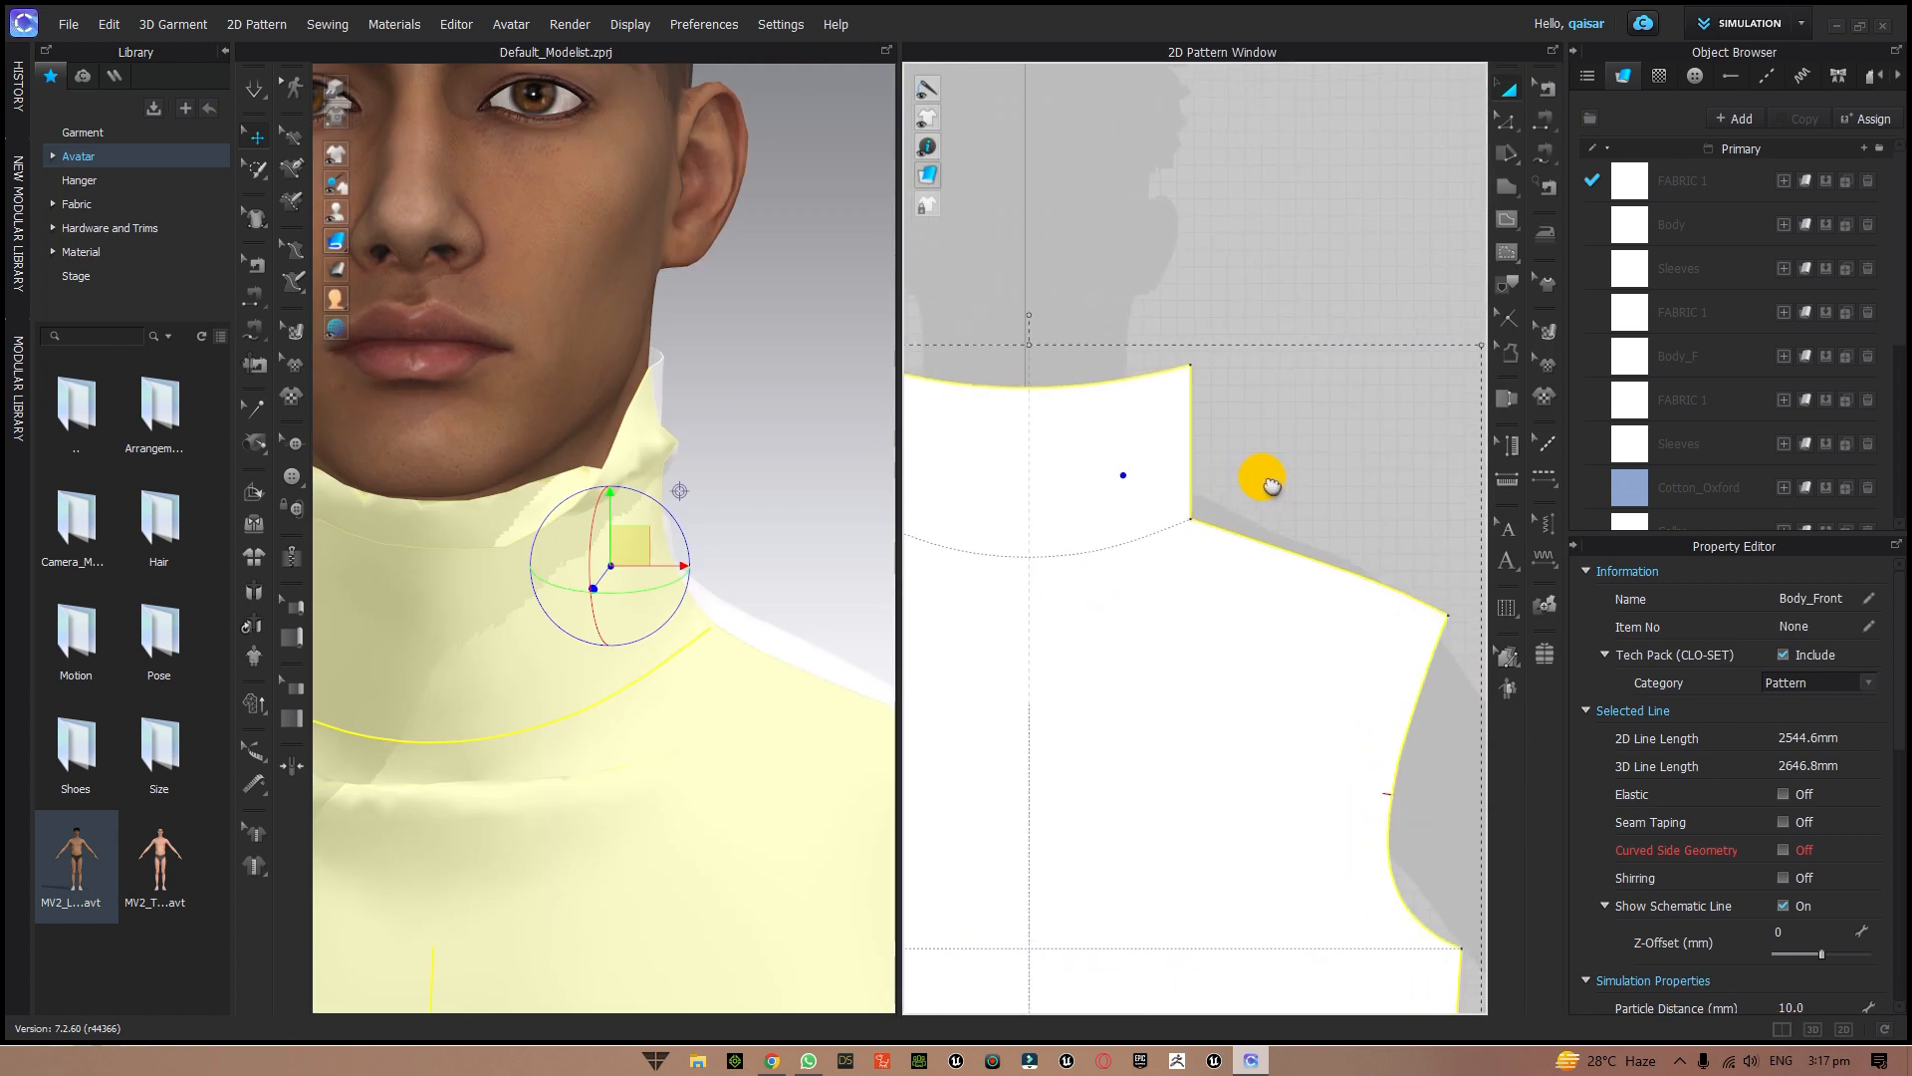
scroll(1273, 485, "down", 4)
scroll(1281, 491, "up", 5)
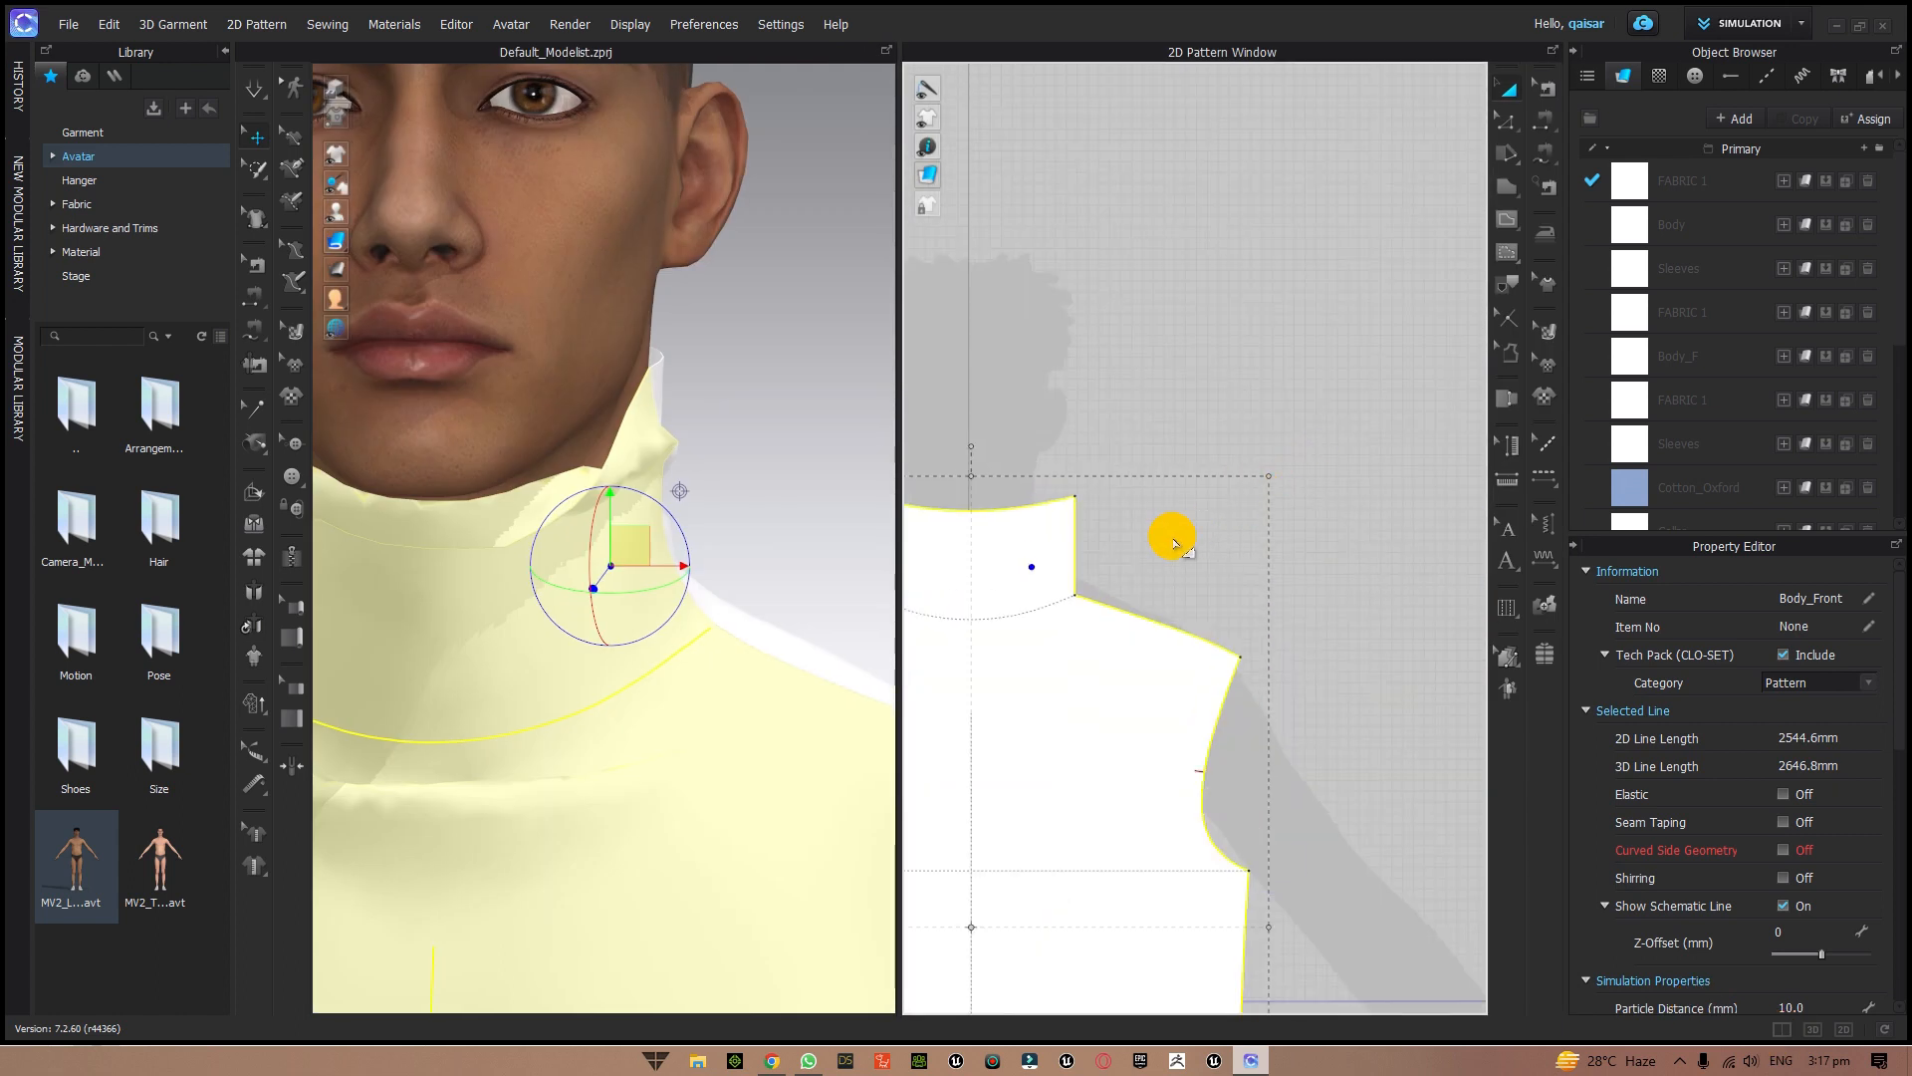
middle_click_drag(1175, 541, 1482, 495)
scroll(1368, 527, "up", 4)
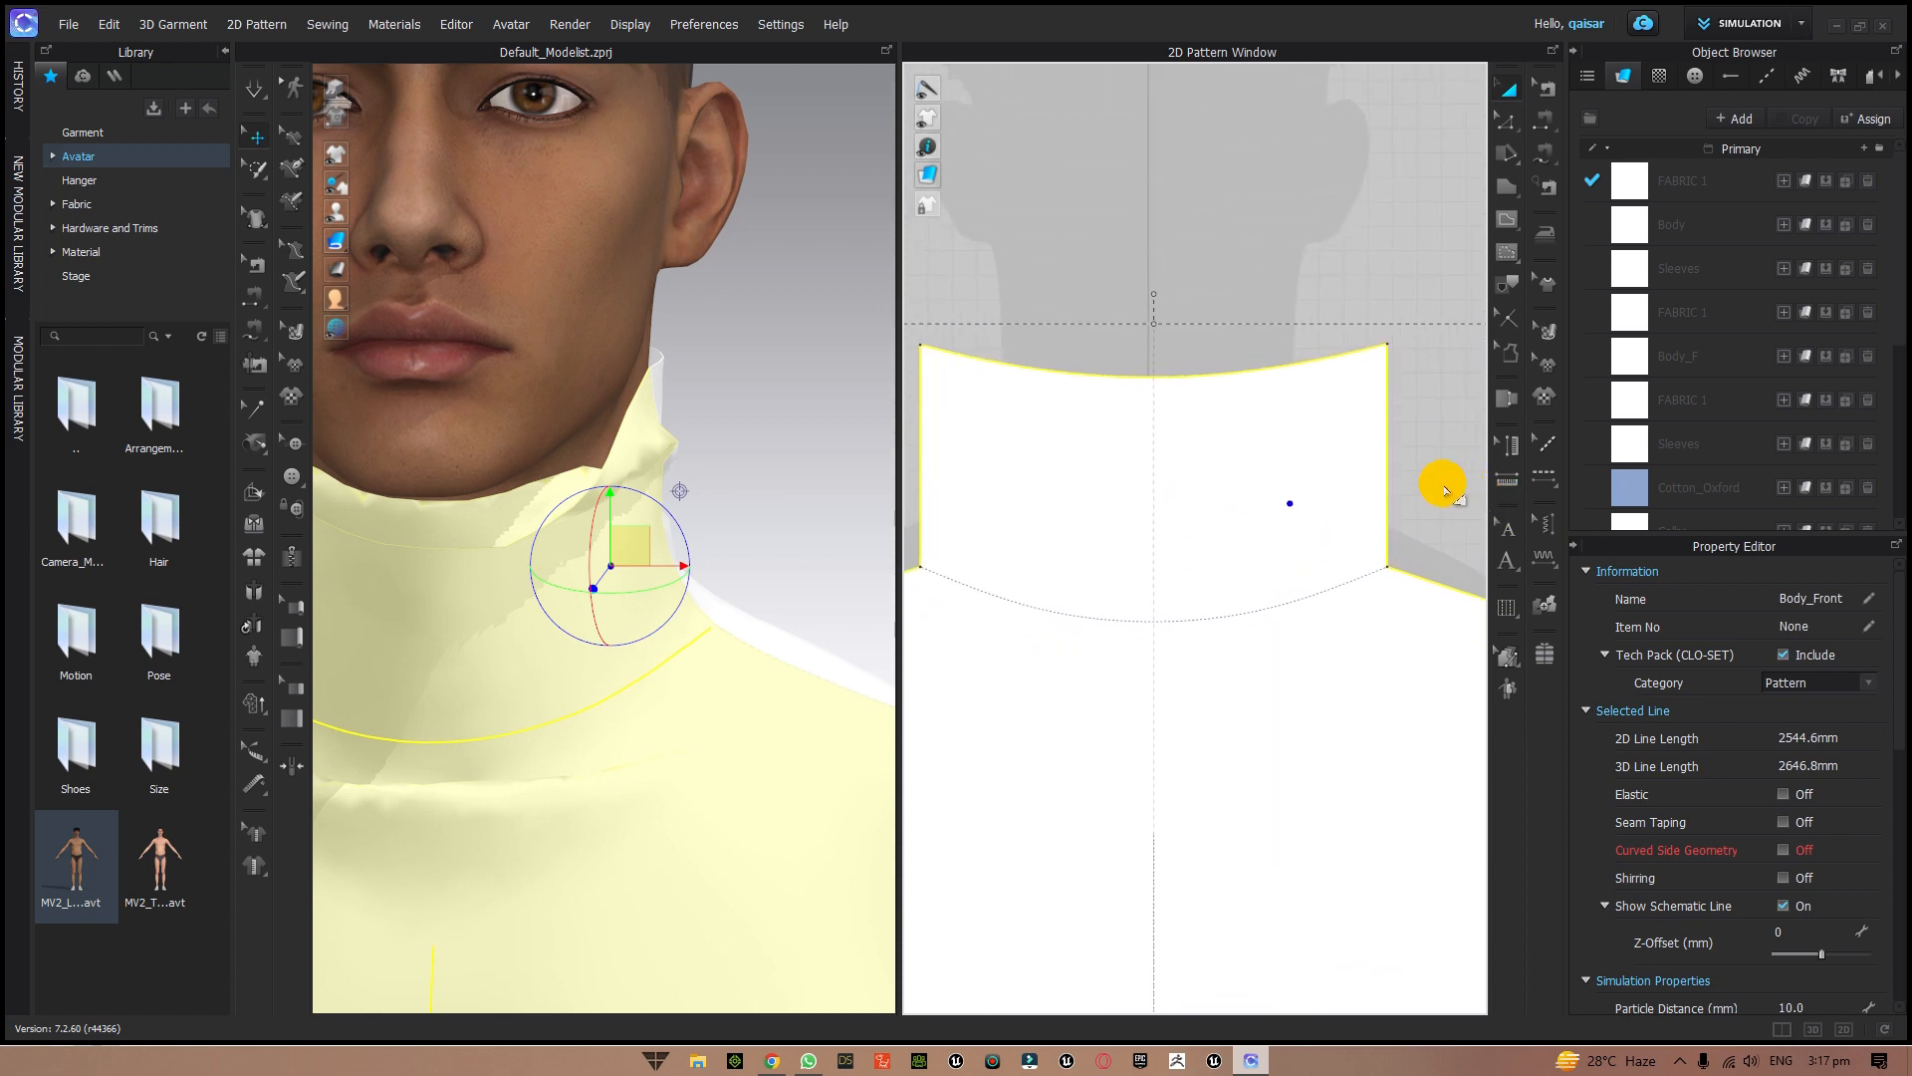
left_click(1507, 125)
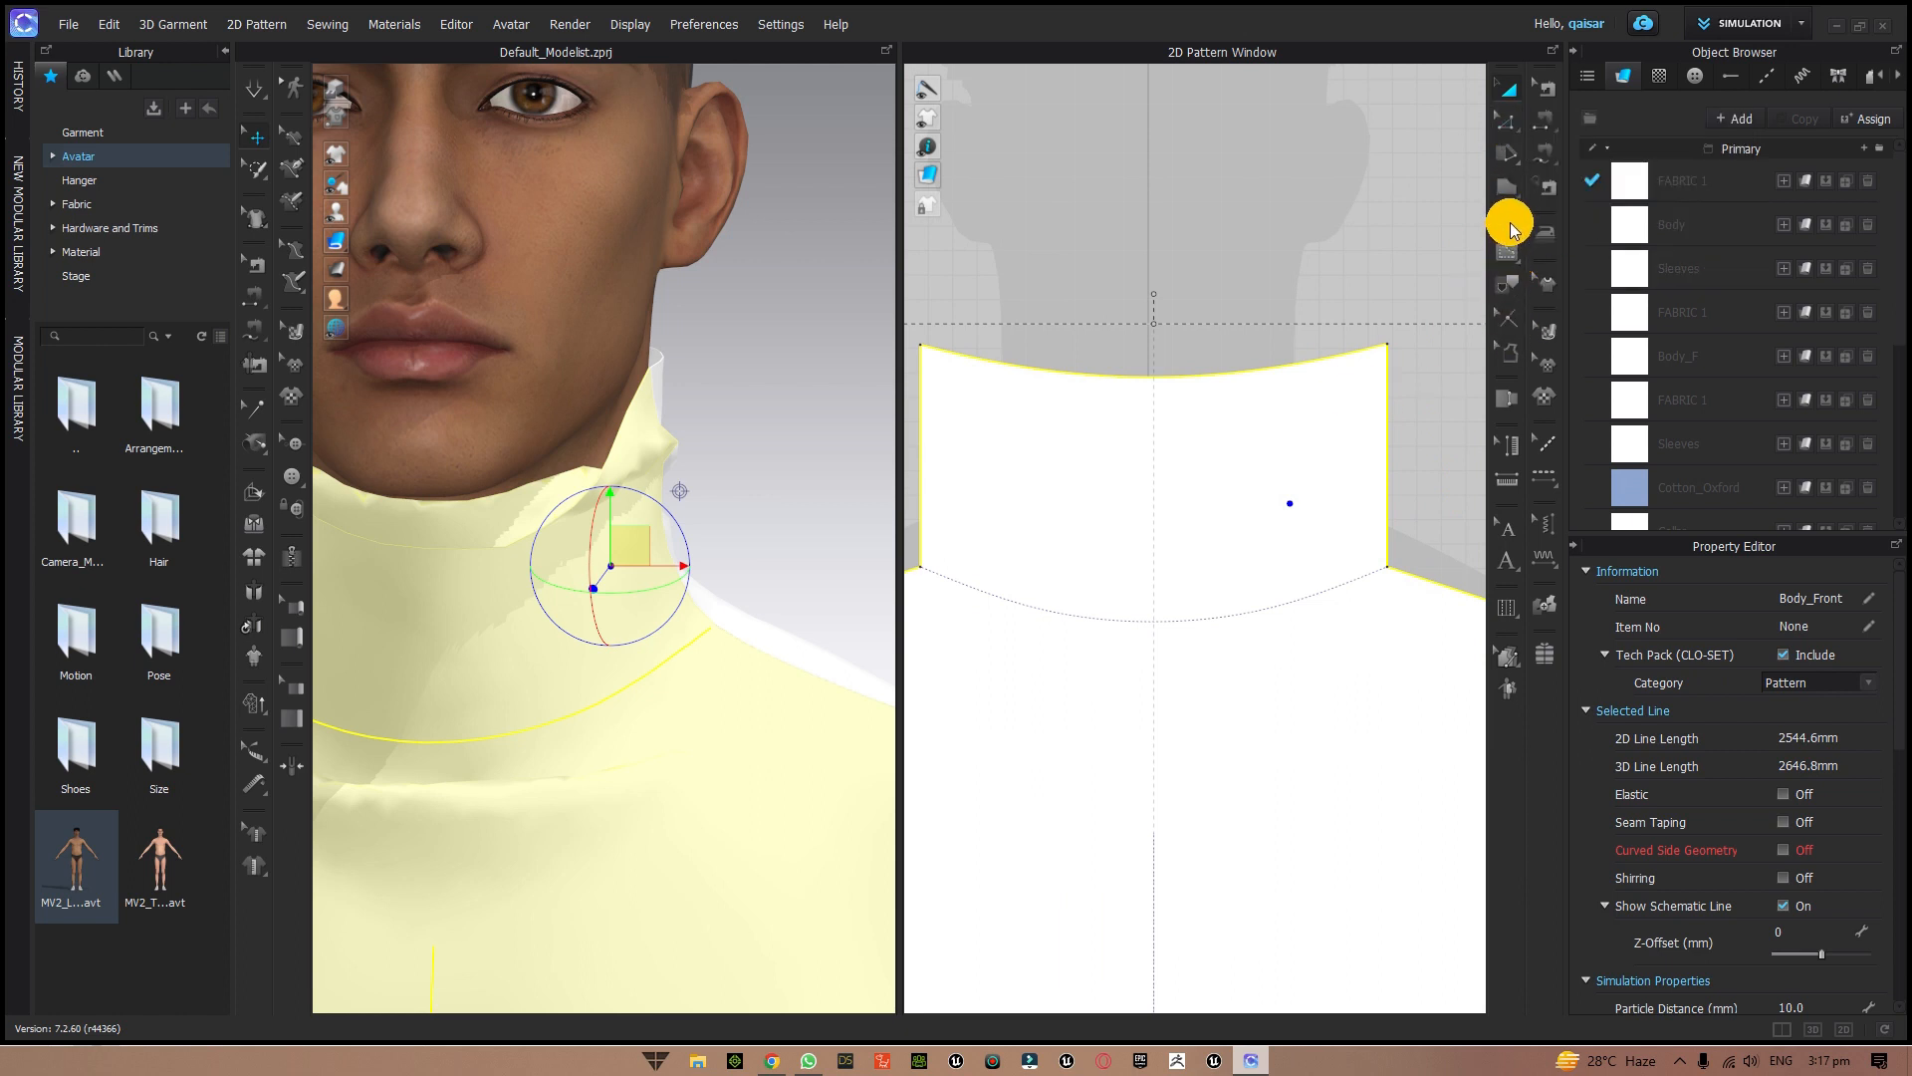
left_click(1510, 228)
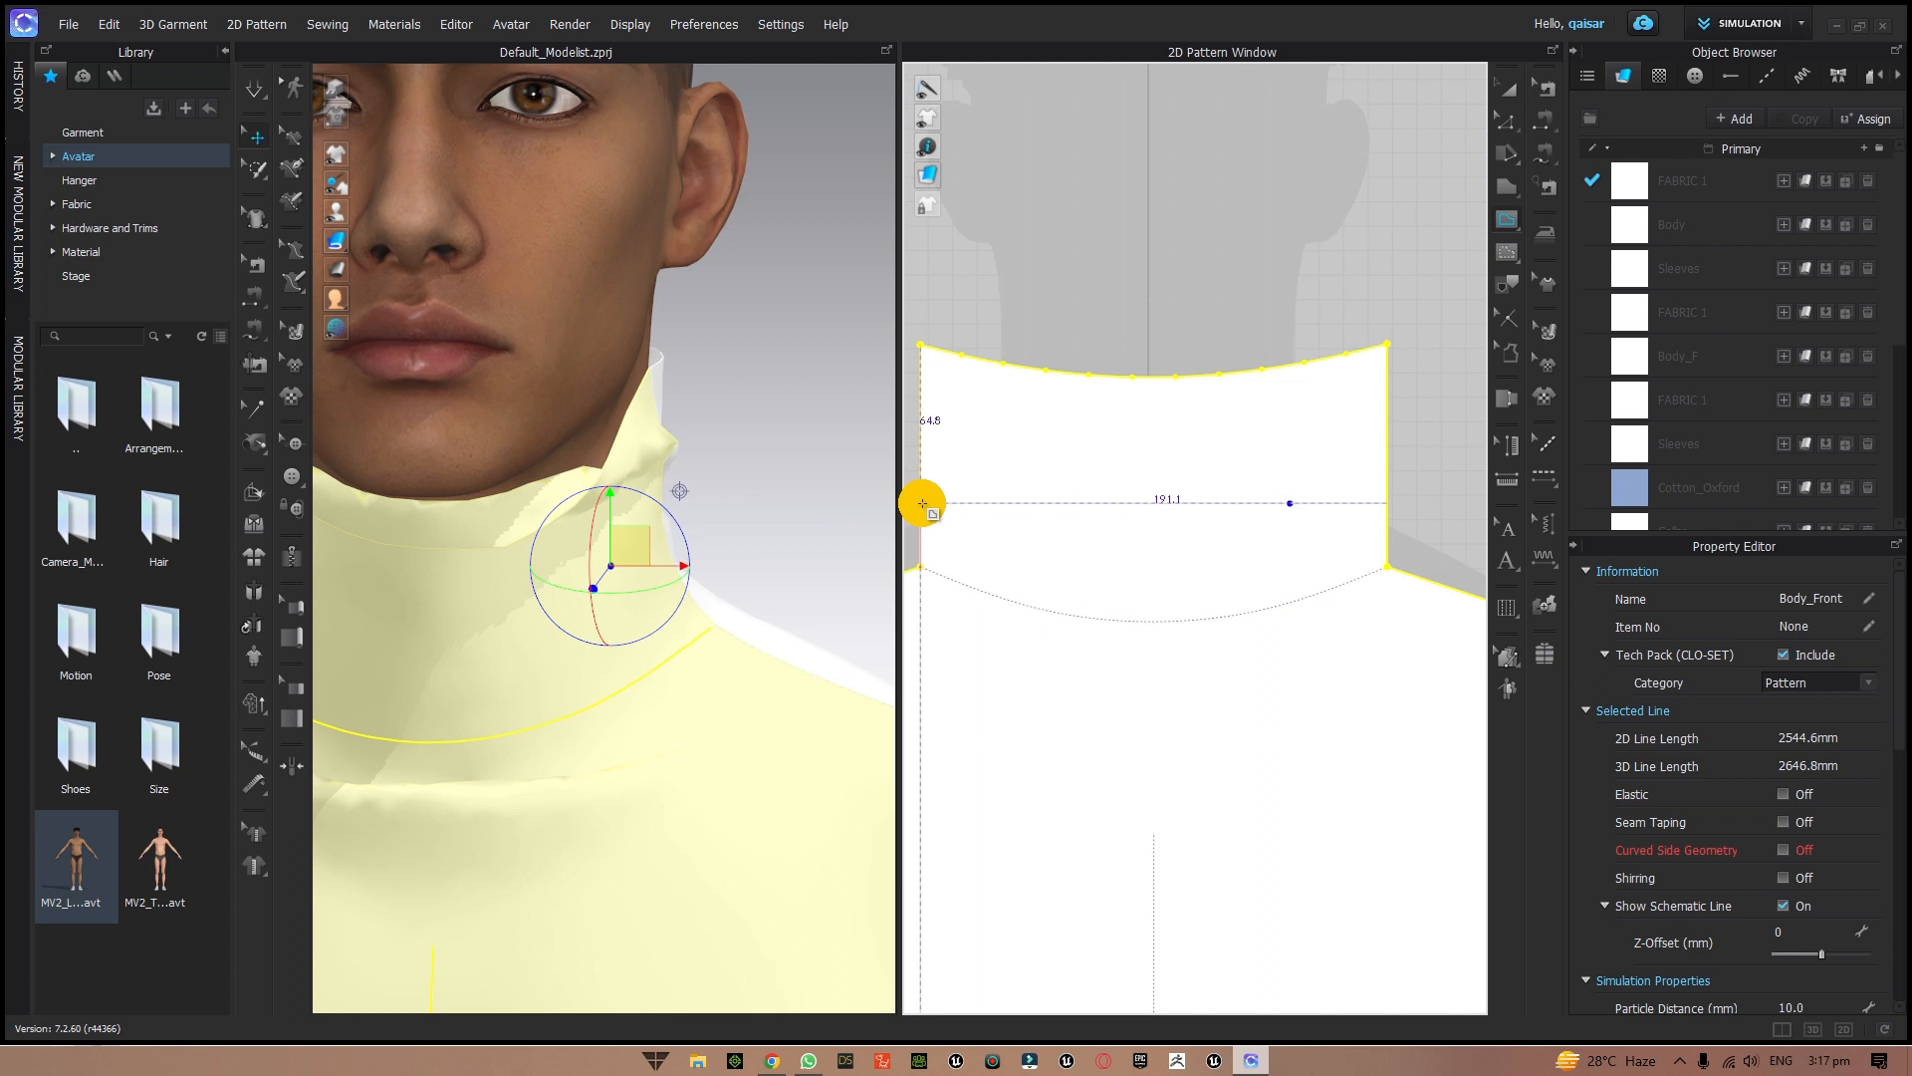
left_click(922, 503)
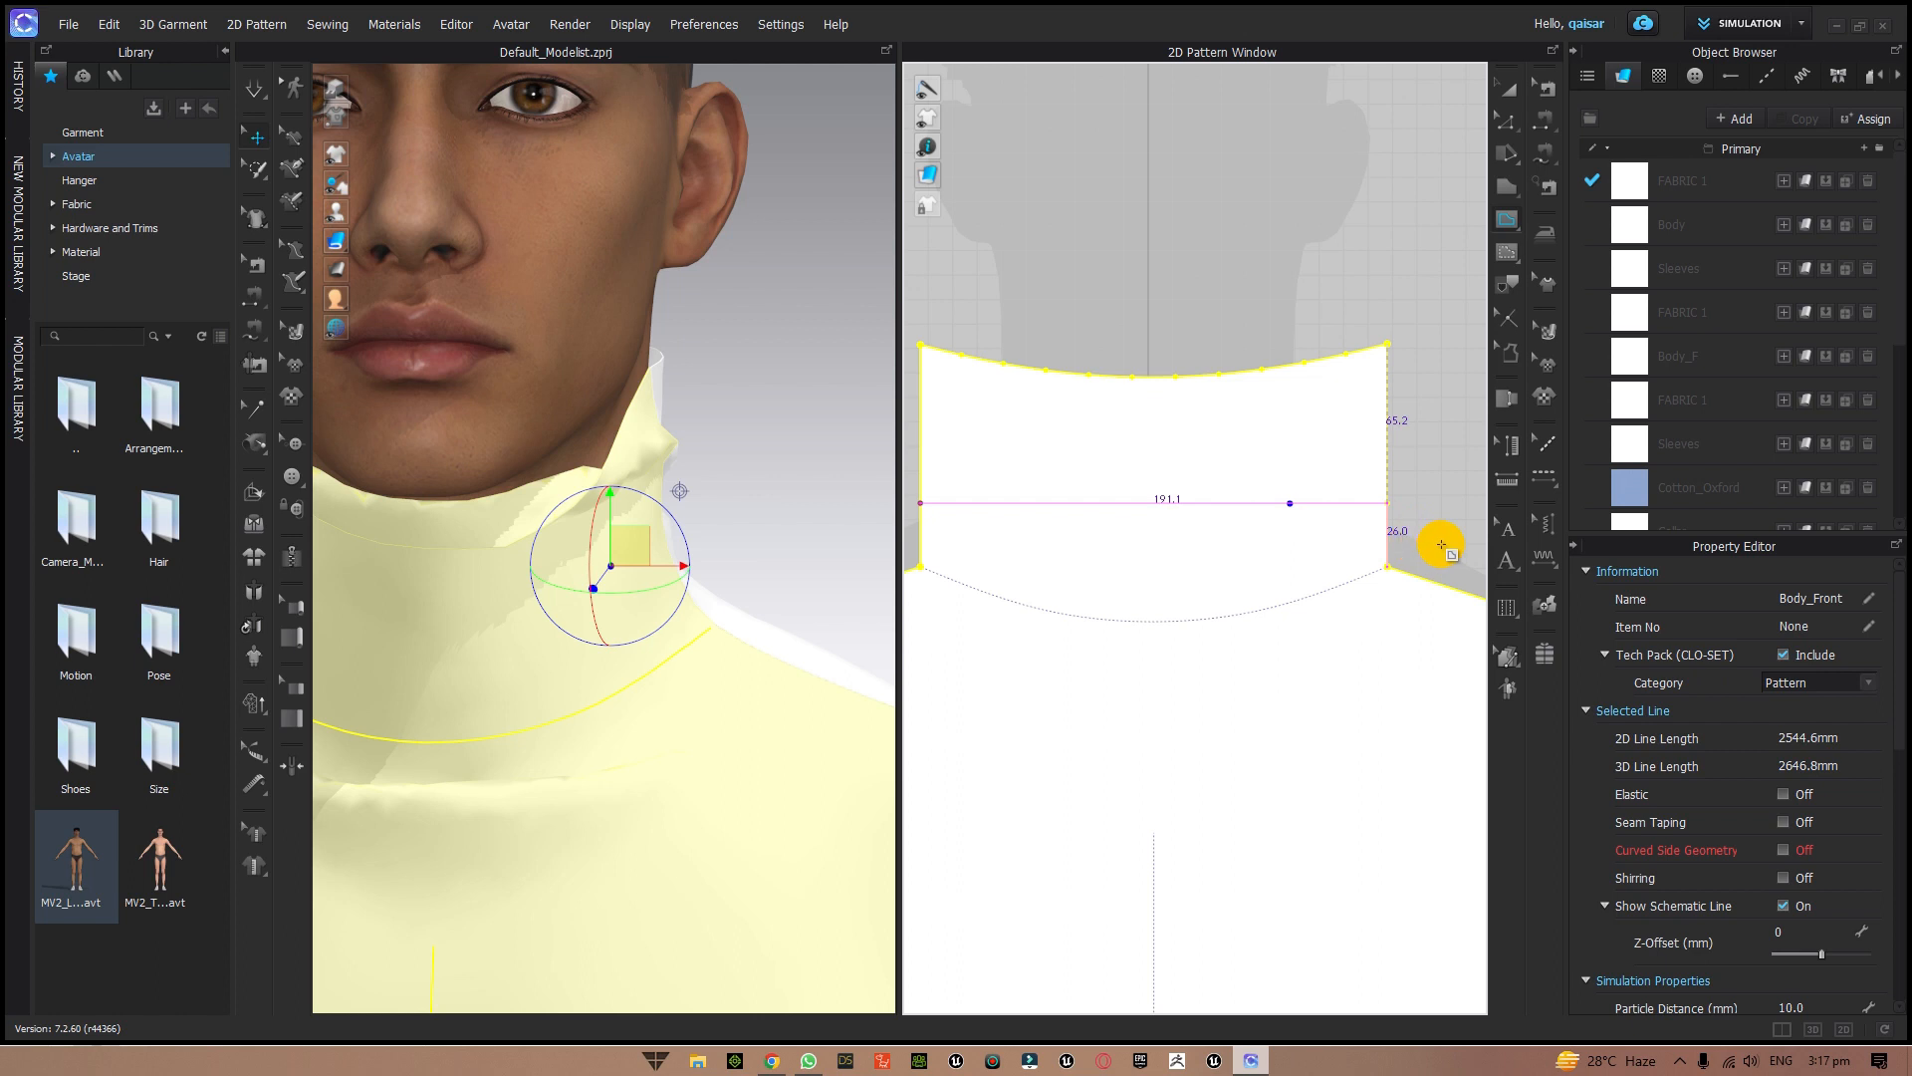
double_click(1442, 498)
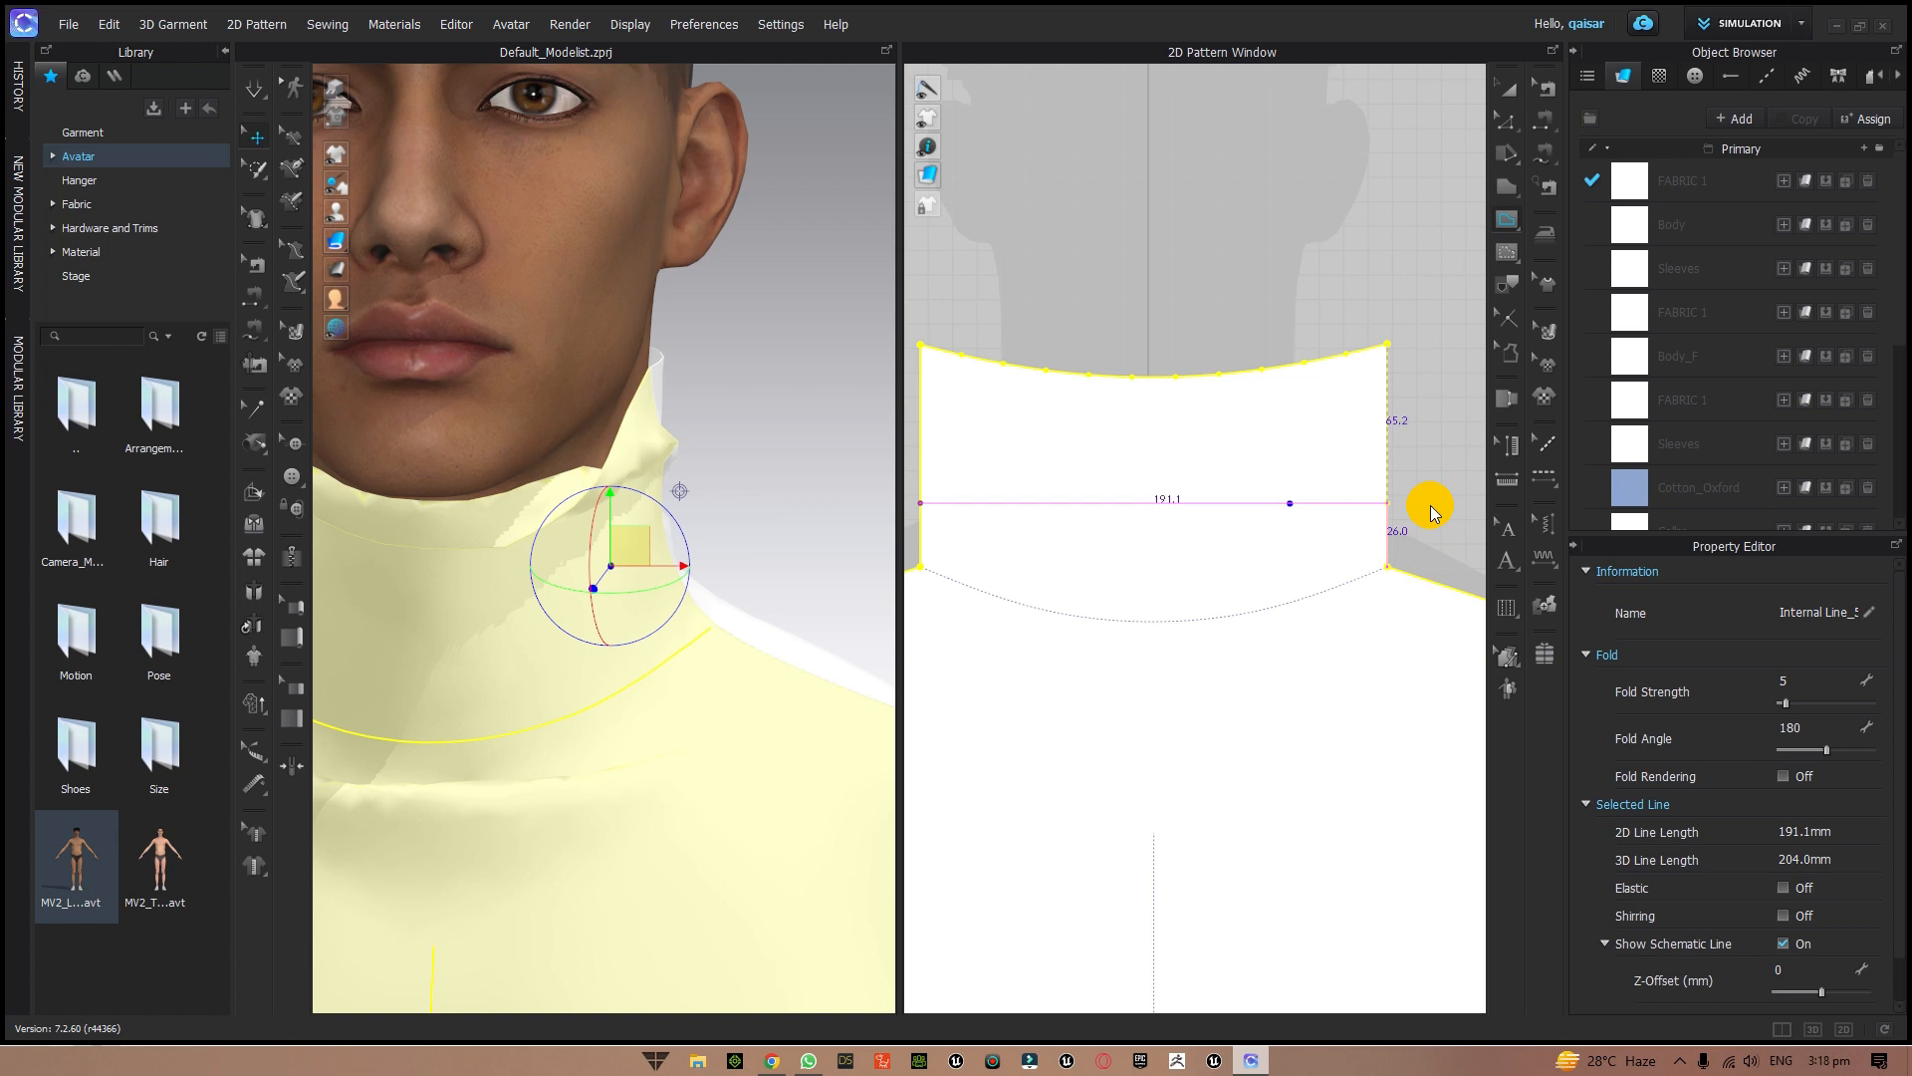
- Draw a matching straight internal line about 201 mm long across the back high neck, between its two side edges
scroll(1431, 512, "down", 3)
scroll(1437, 504, "down", 1)
middle_click_drag(1447, 501, 619, 462)
scroll(1195, 538, "down", 1)
scroll(1202, 546, "down", 2)
middle_click_drag(1216, 507, 893, 537)
scroll(1126, 543, "up", 5)
middle_click_drag(1182, 542, 756, 538)
right_click_drag(776, 541, 559, 542)
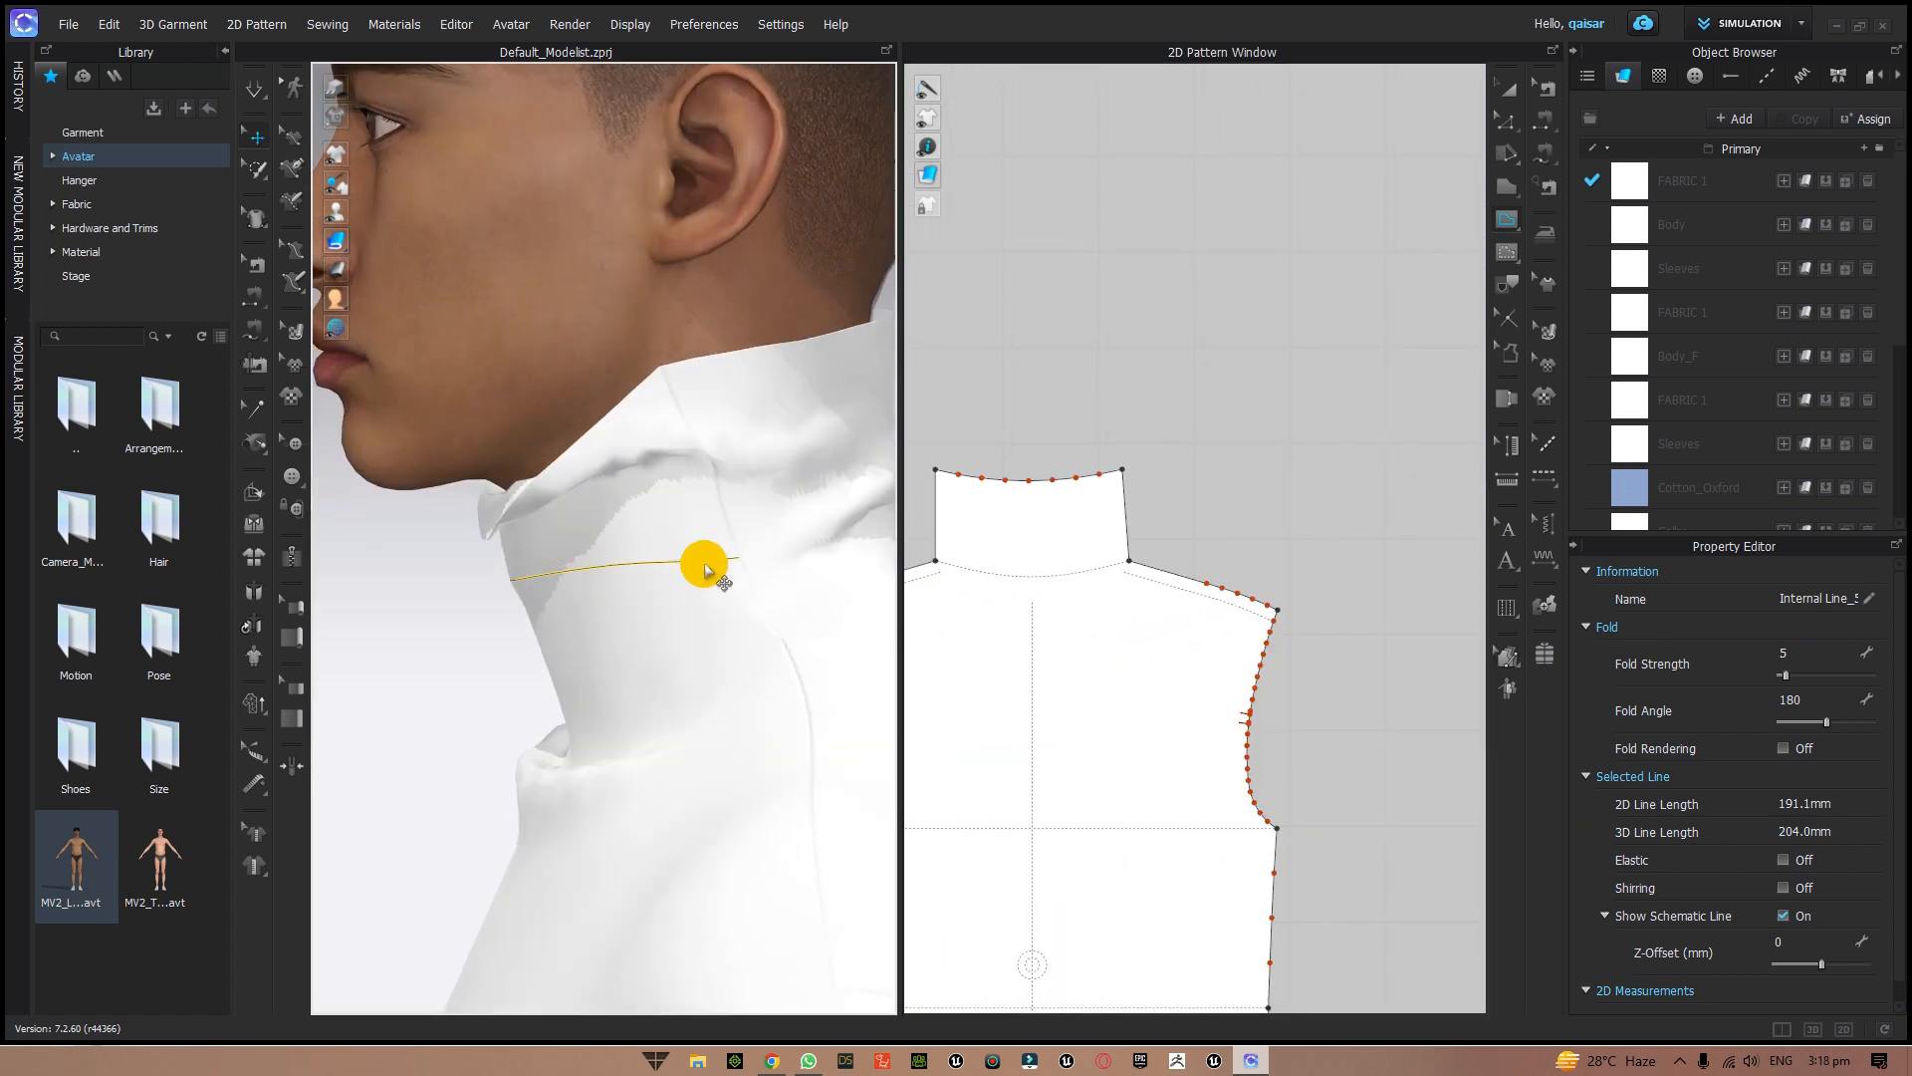
left_click(745, 561)
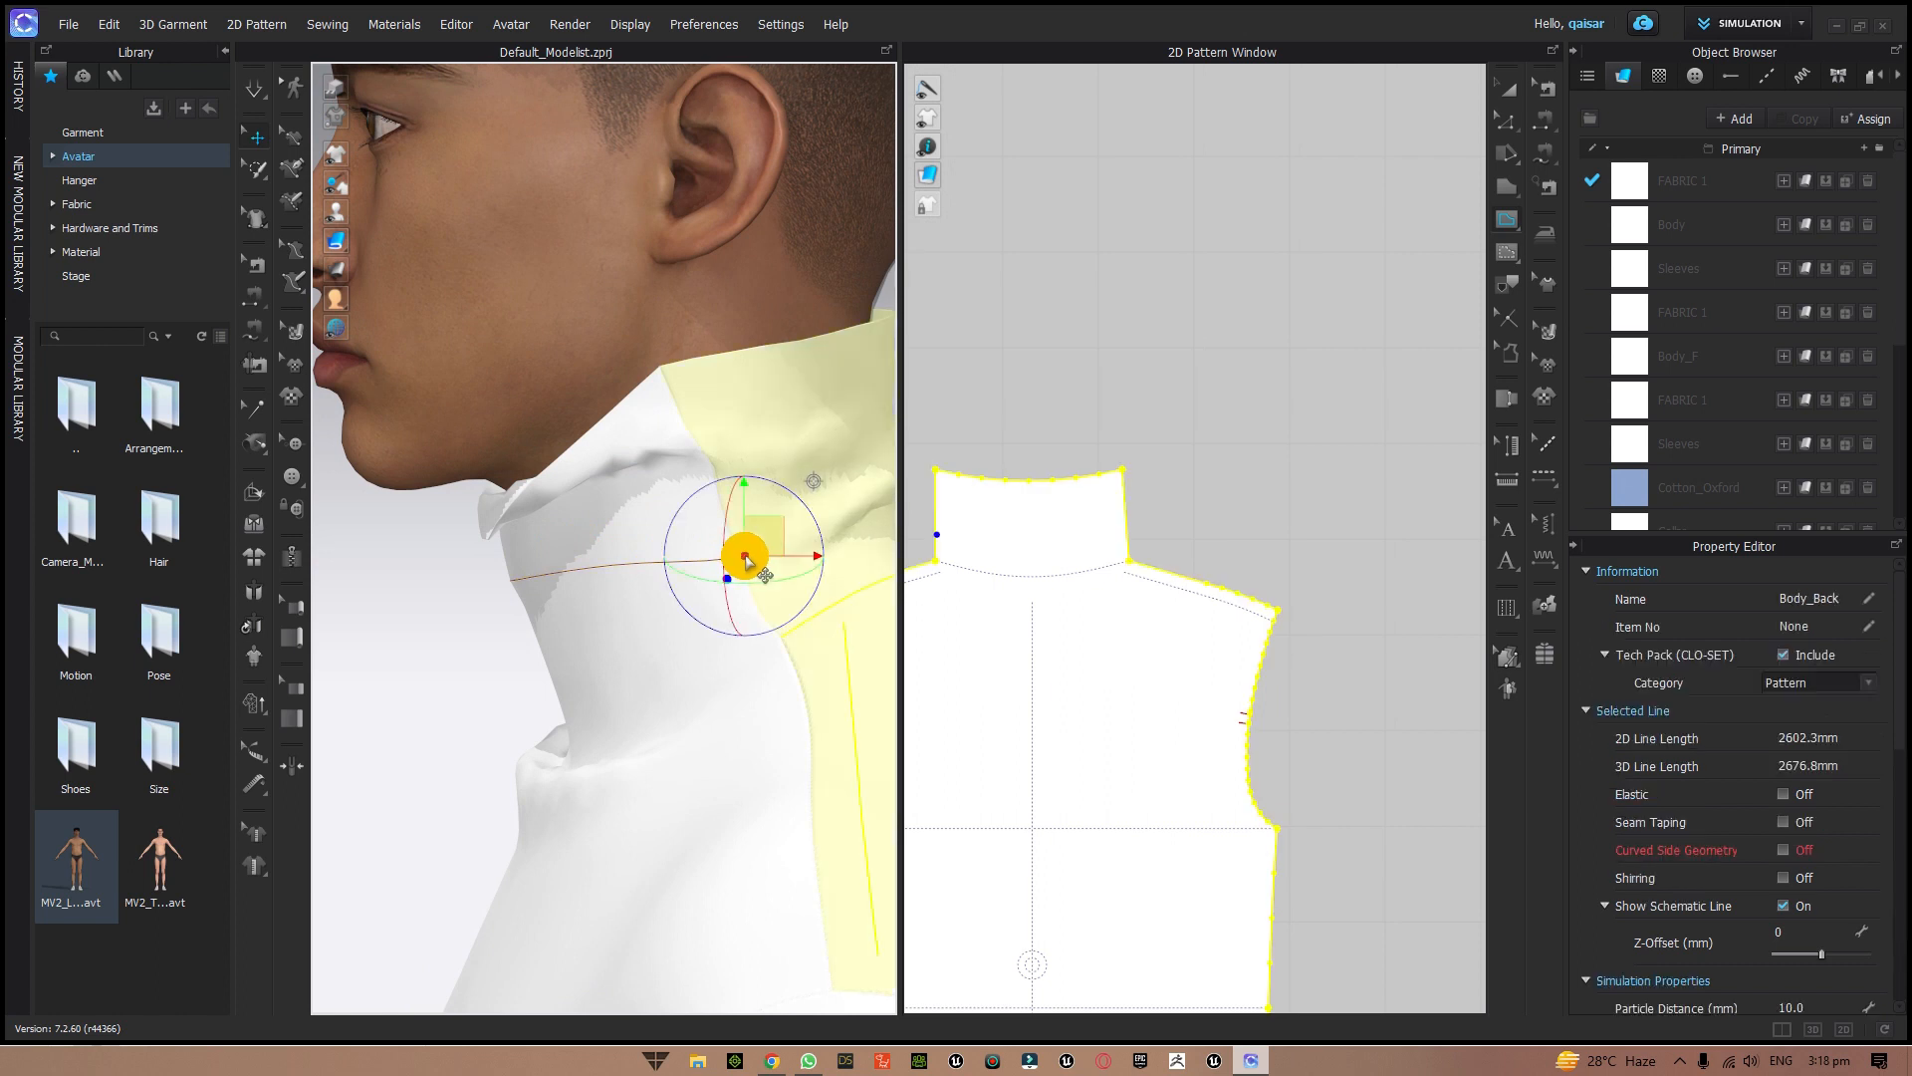
middle_click_drag(1212, 469, 1375, 485)
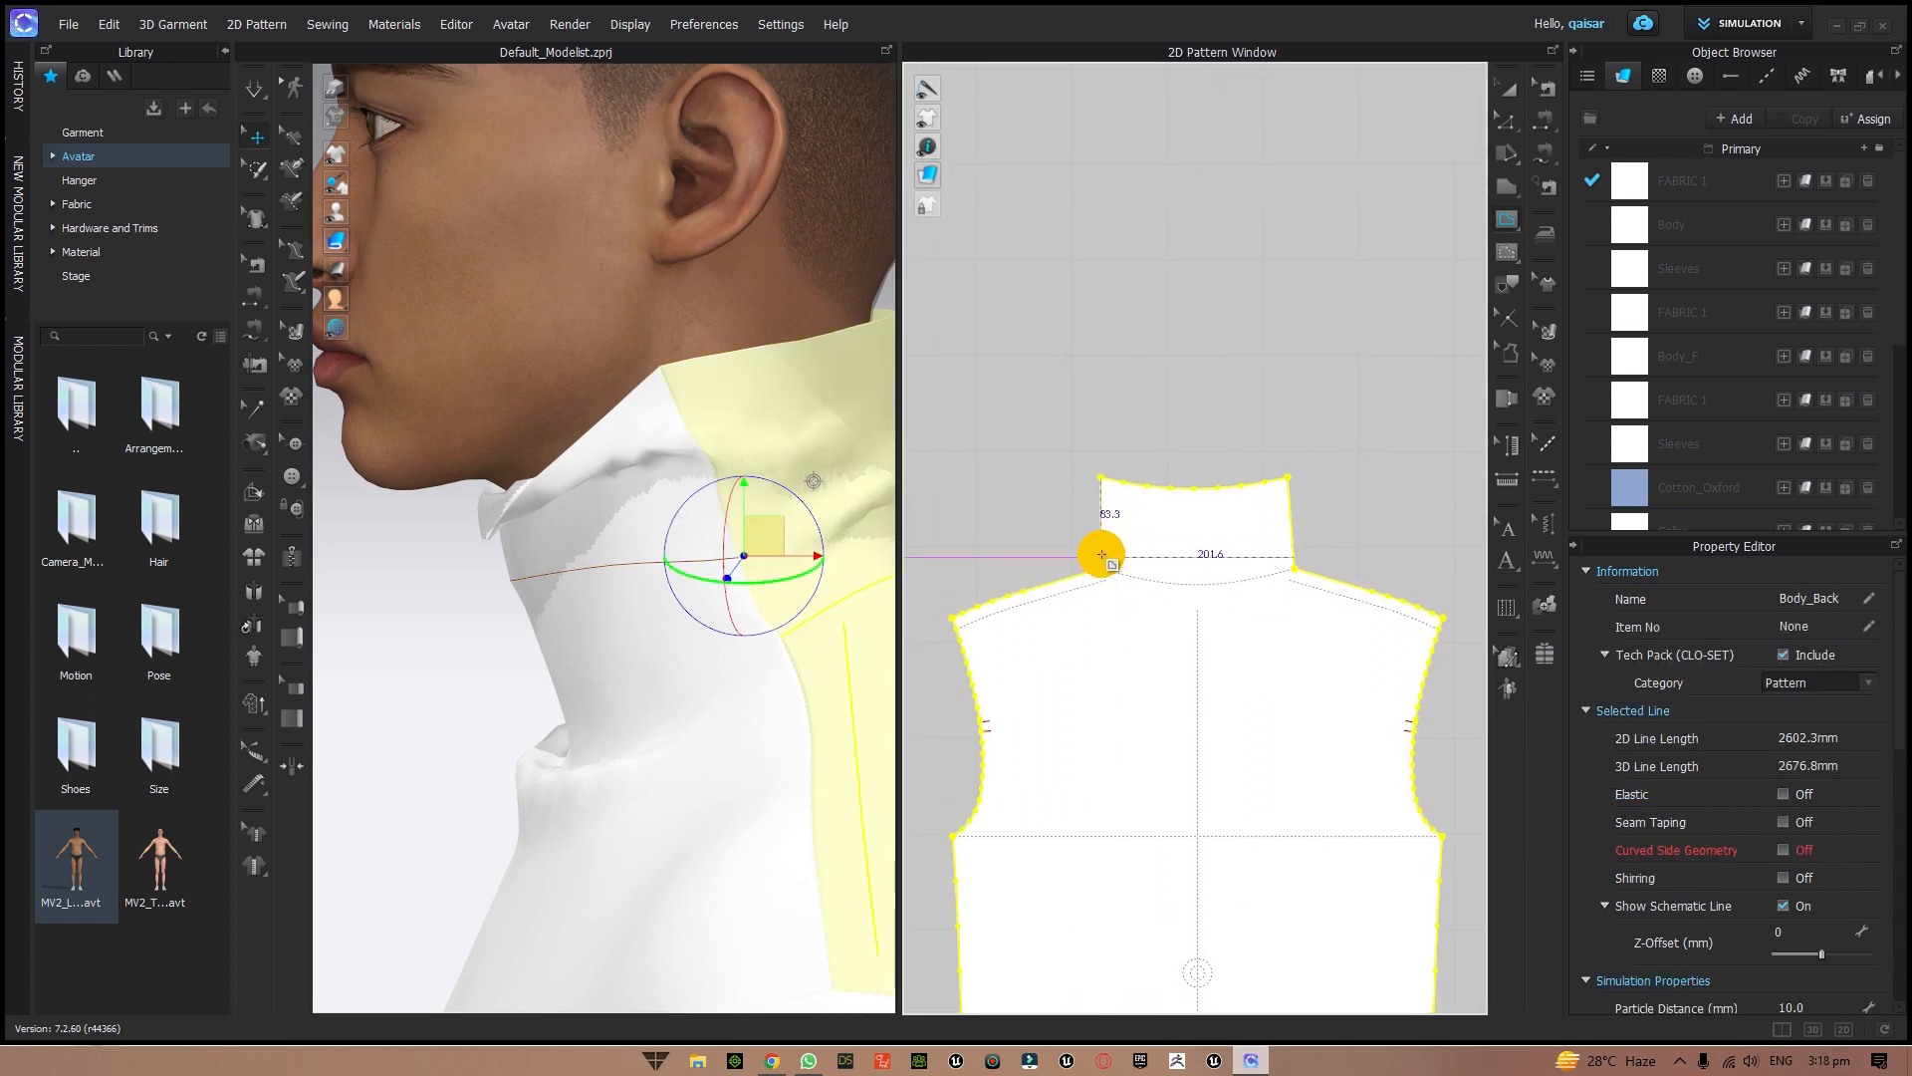
left_click(1102, 544)
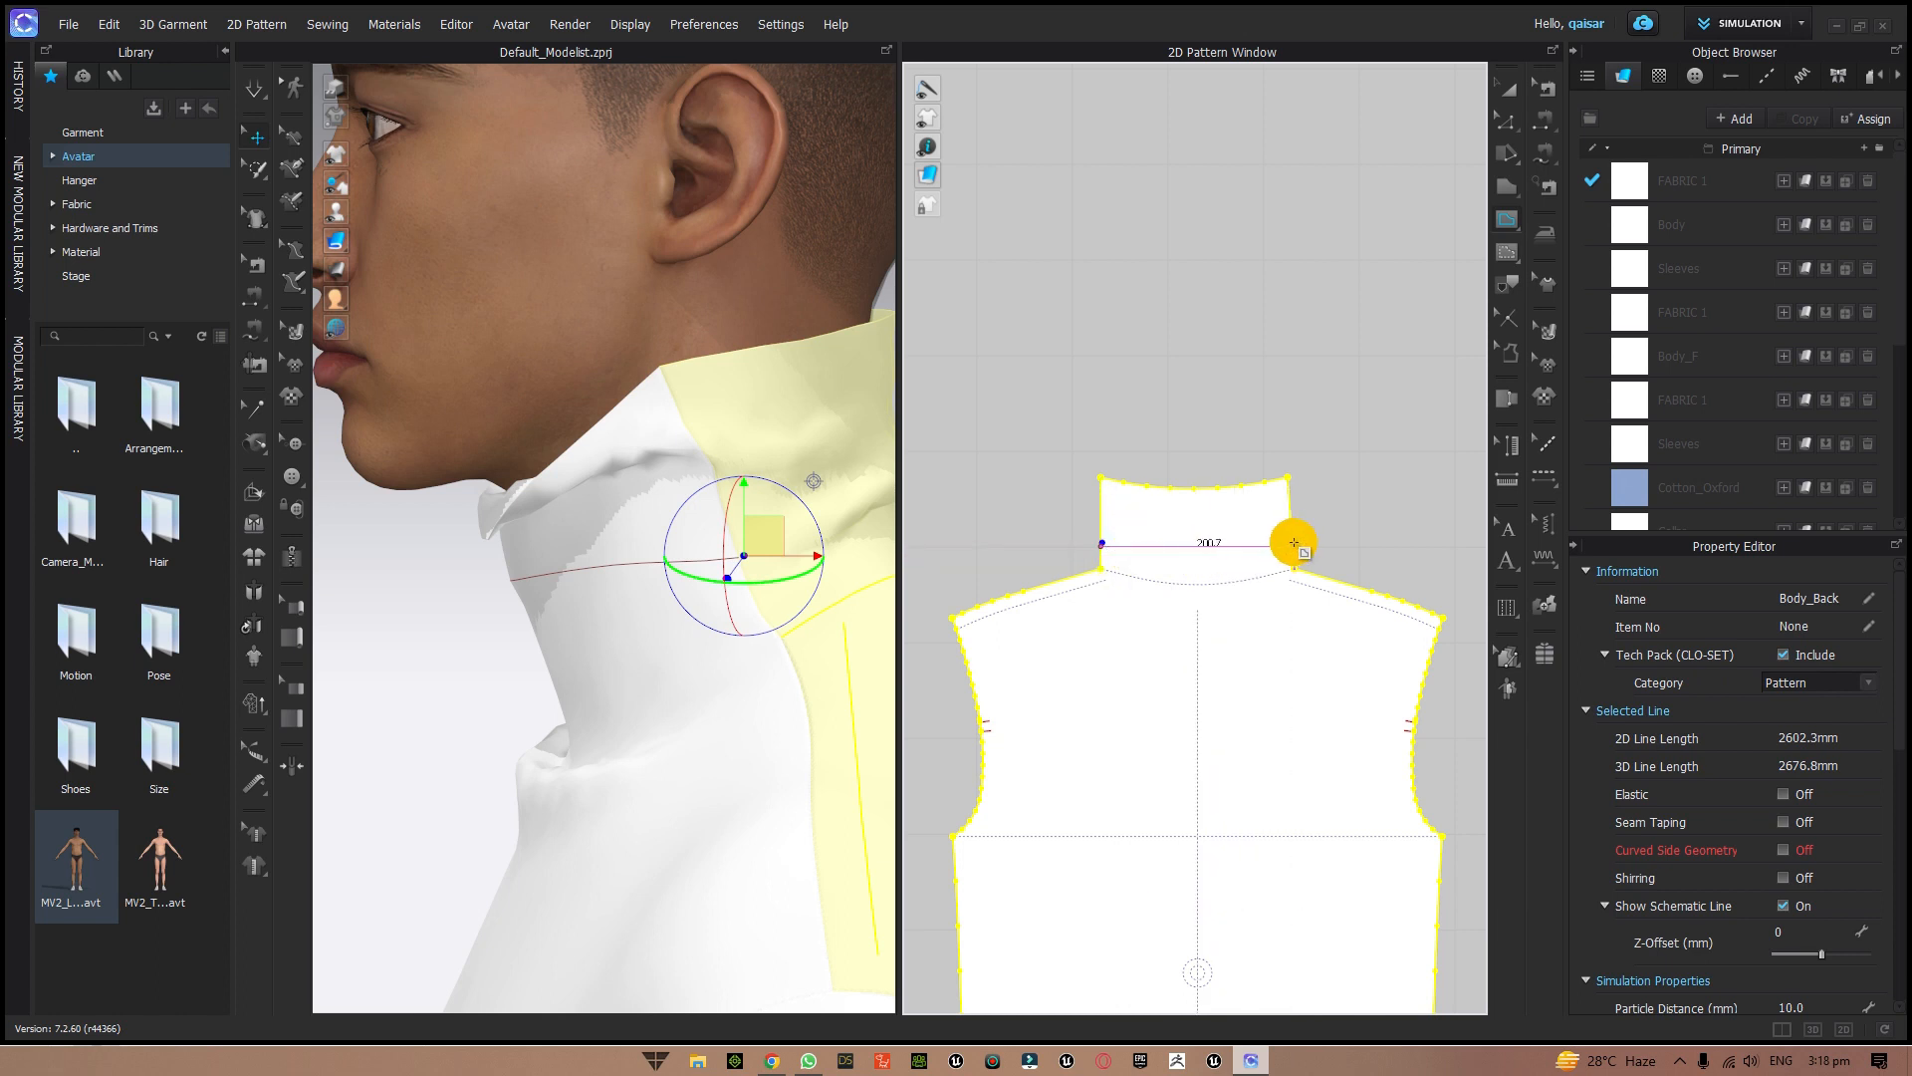
left_click(1308, 546)
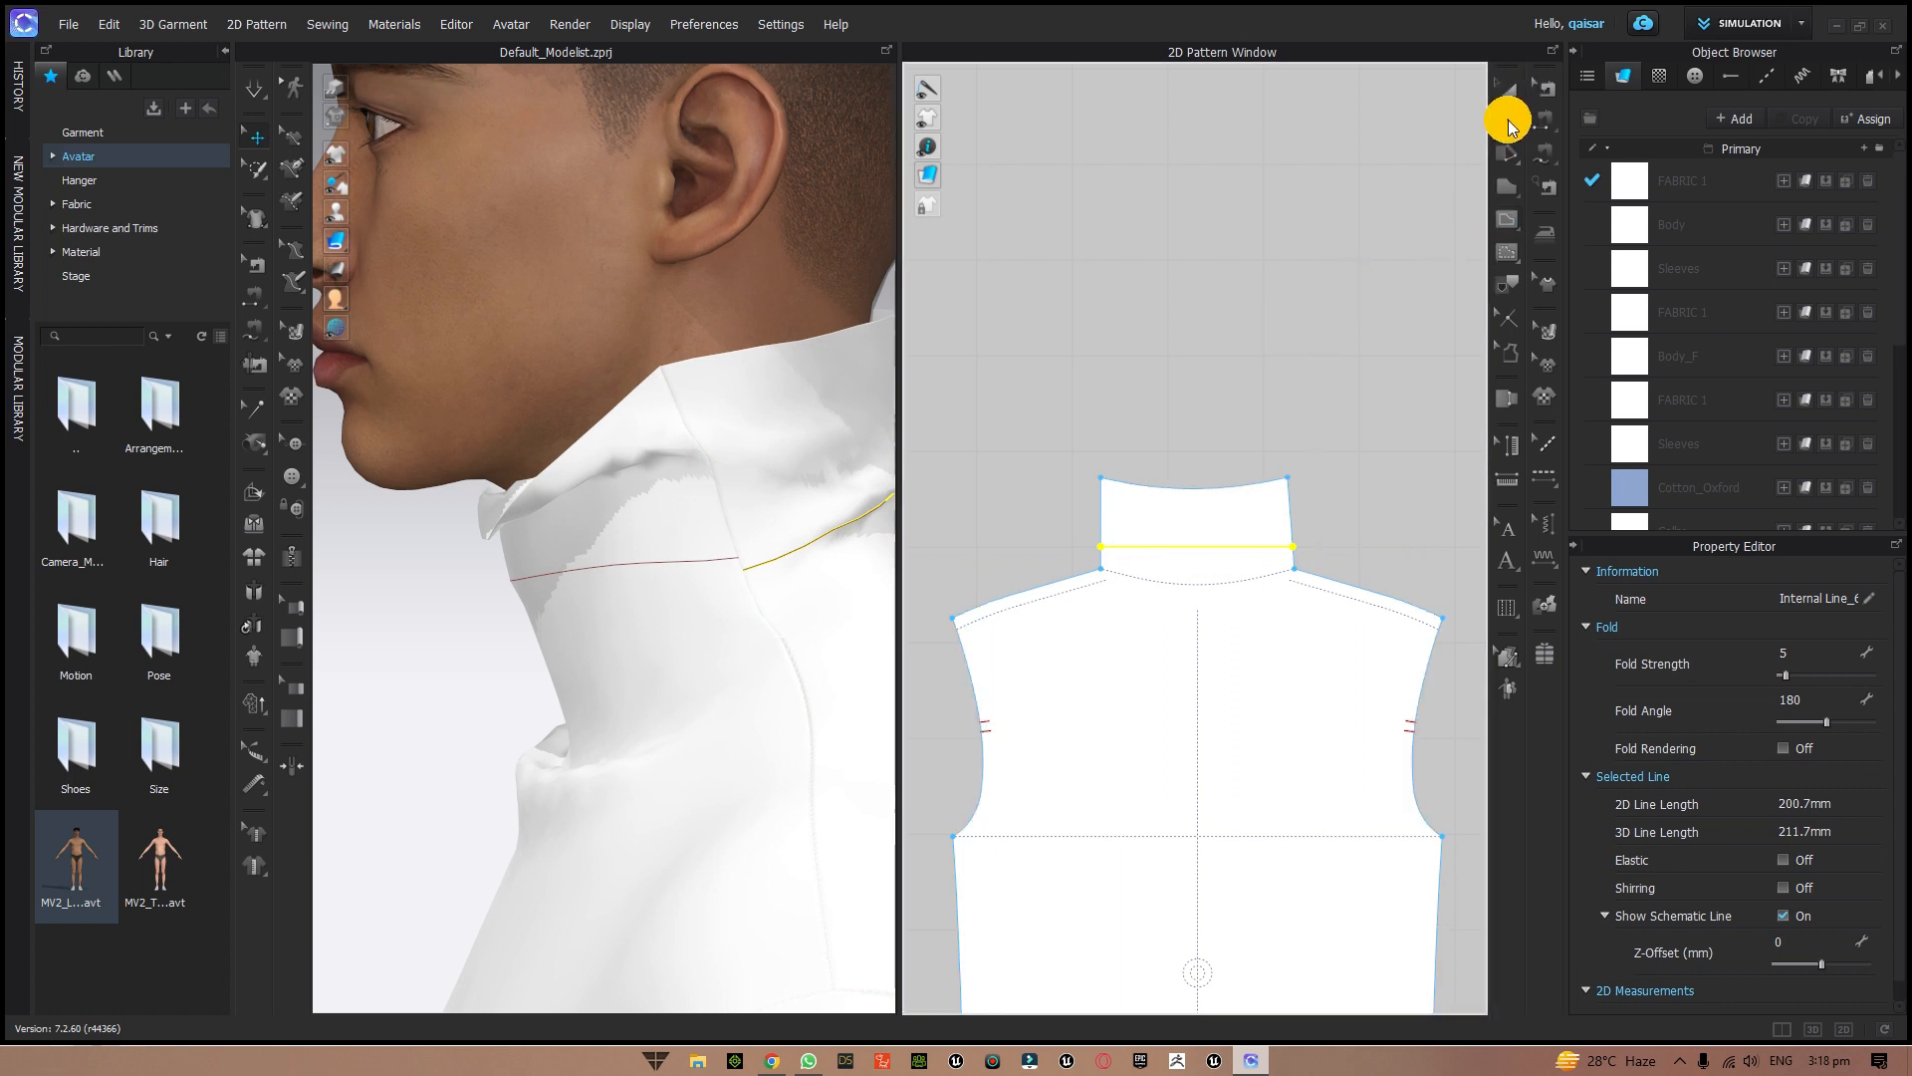
- Move the back high neck's internal line slightly upward so its end meets the front neck's line at the side seam
left_click(1507, 121)
scroll(1253, 460, "up", 3)
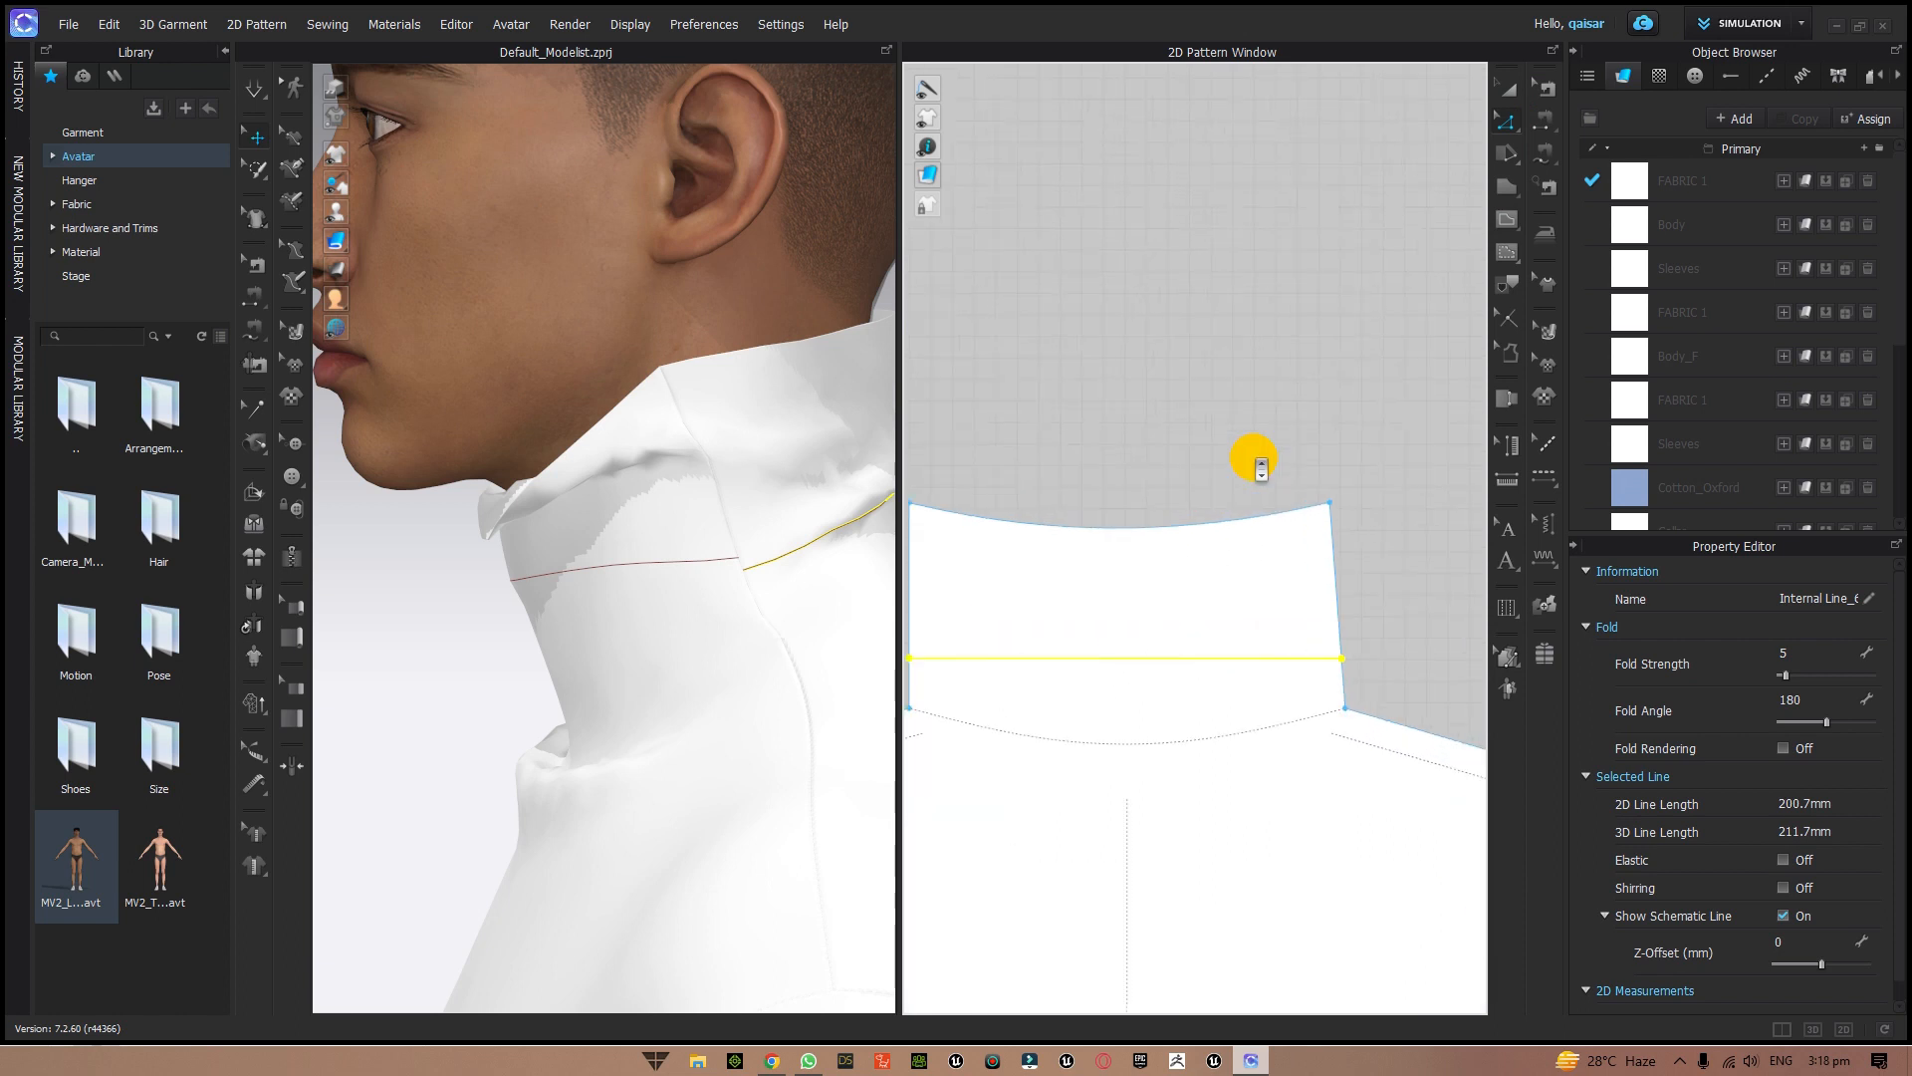
scroll(1253, 457, "up", 2)
middle_click_drag(1089, 457, 1236, 388)
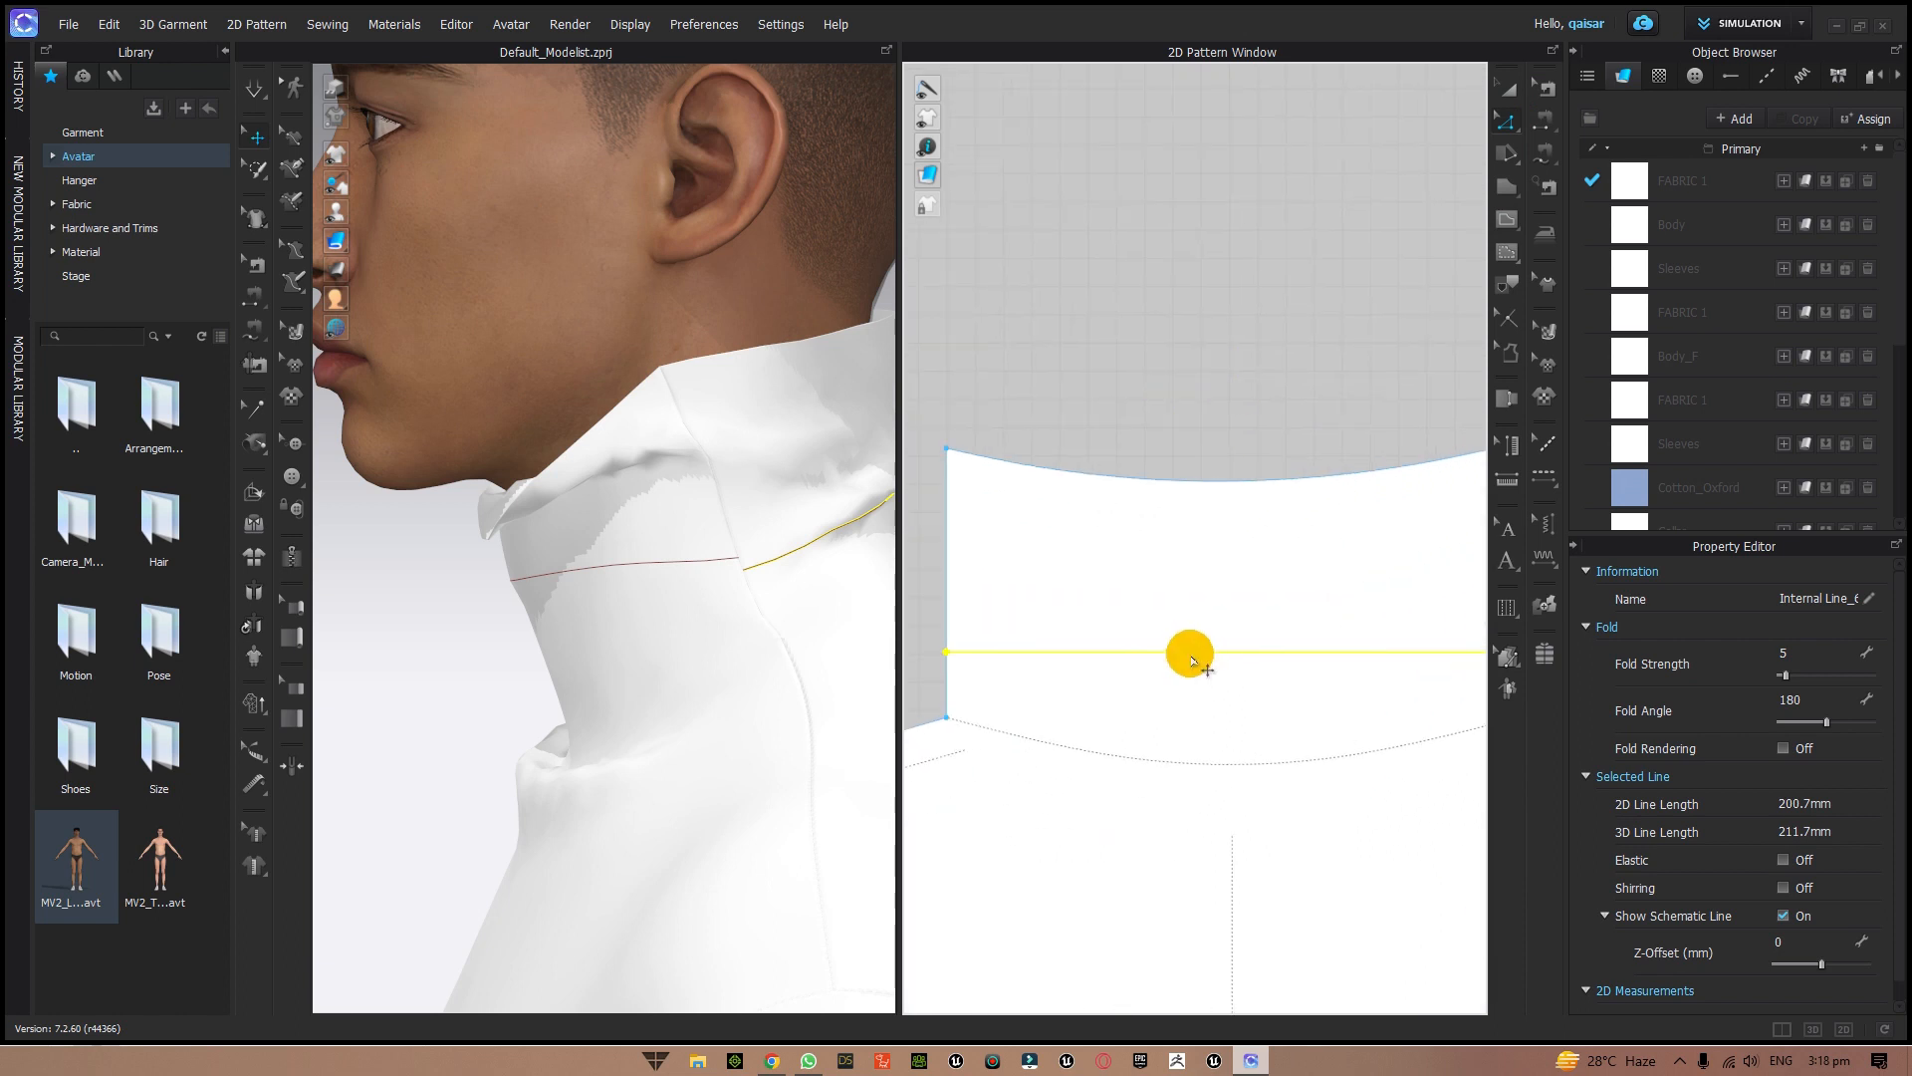
left_click_drag(1192, 656, 1194, 649)
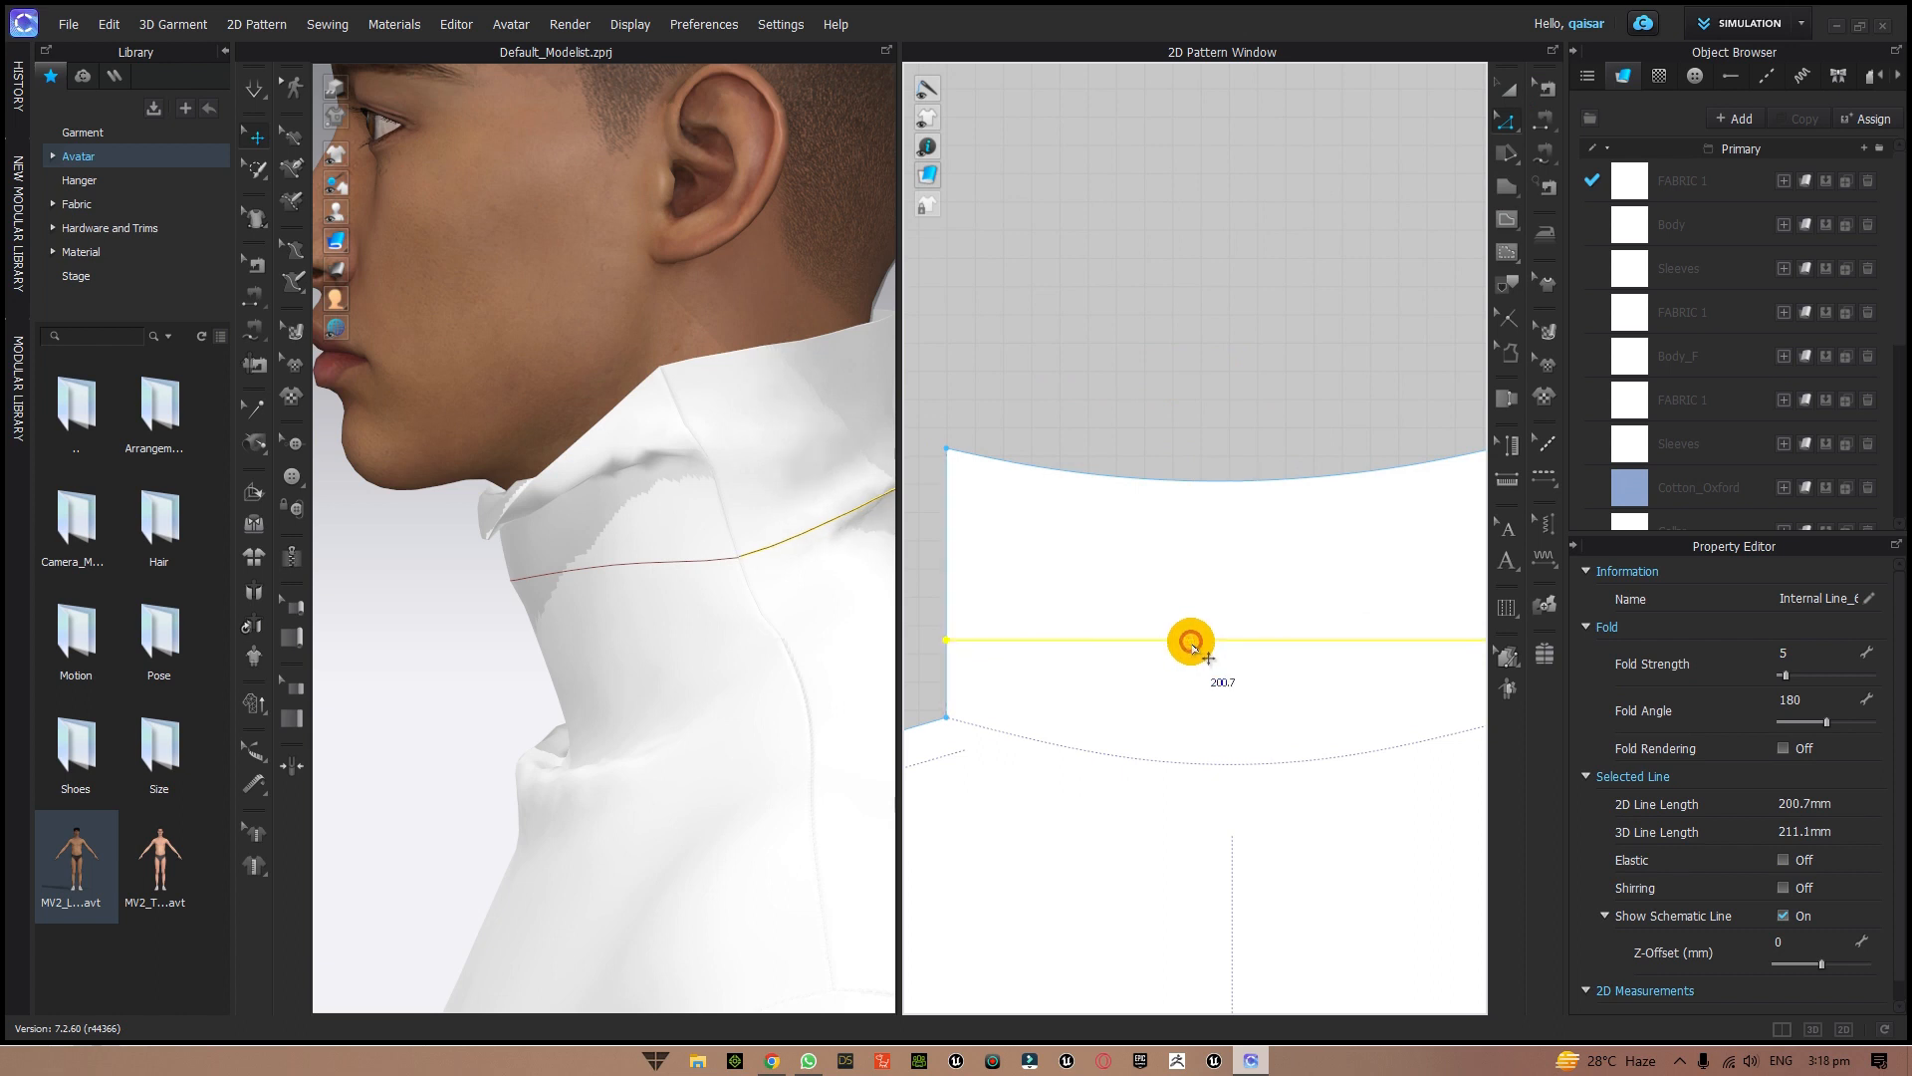
right_click_drag(803, 487, 615, 547)
scroll(616, 547, "up", 5)
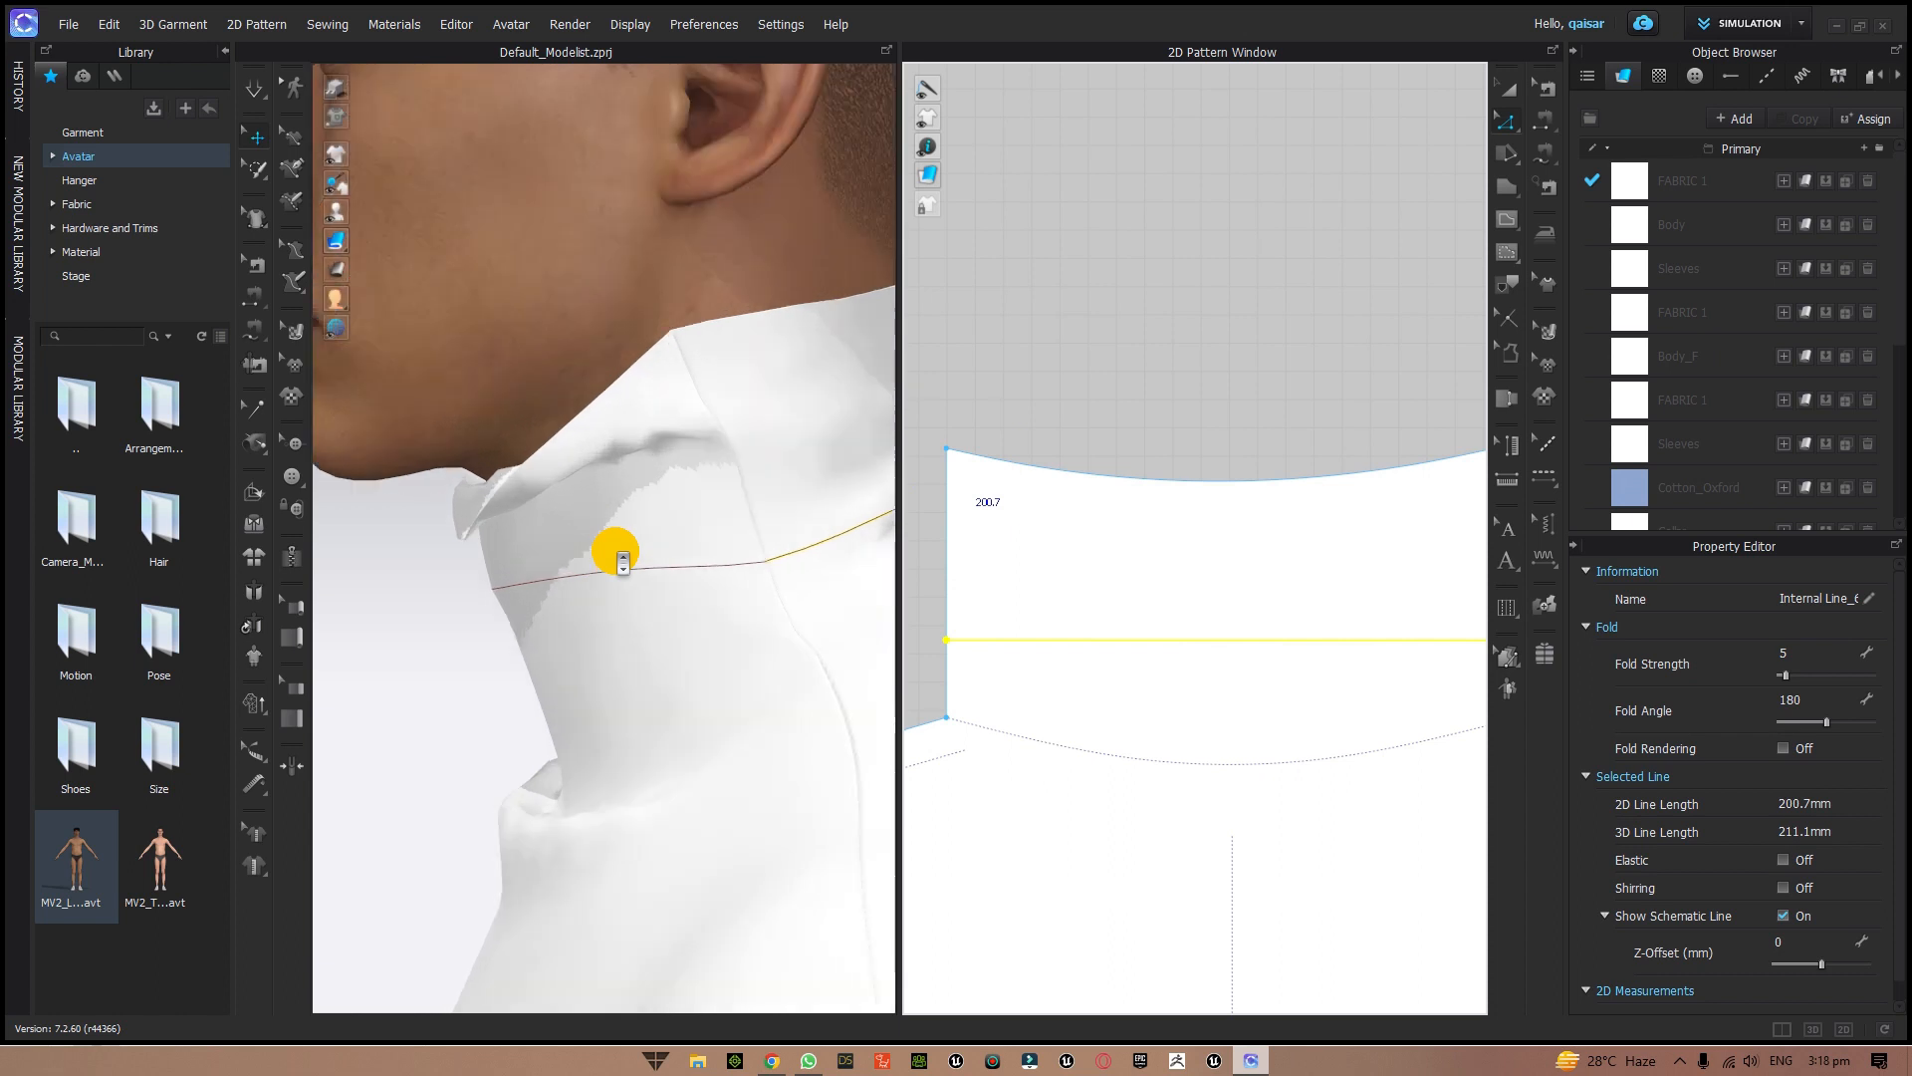
- Examine the high neck's internal lines up close from the avatar's front and side
right_click_drag(491, 631, 747, 632)
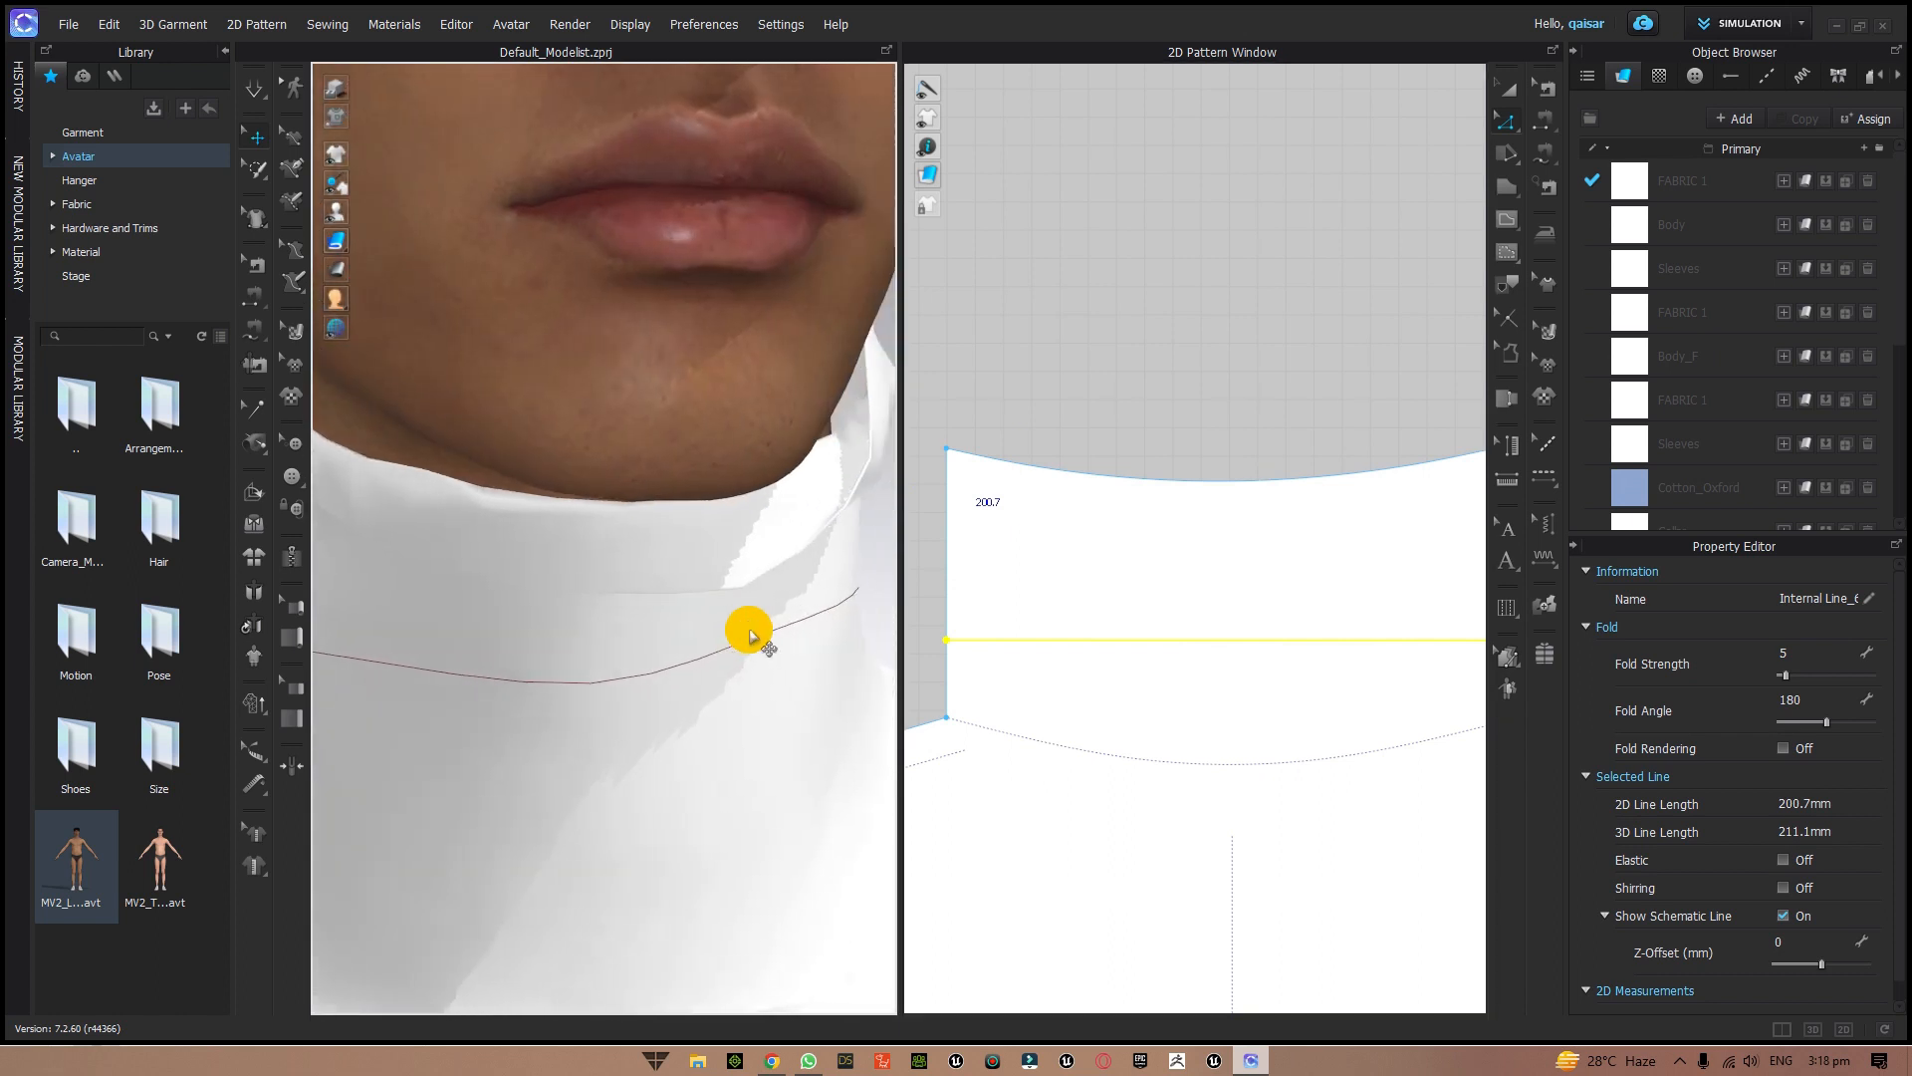
scroll(724, 615, "up", 3)
scroll(724, 614, "down", 5)
right_click_drag(811, 567, 660, 582)
scroll(757, 548, "down", 4)
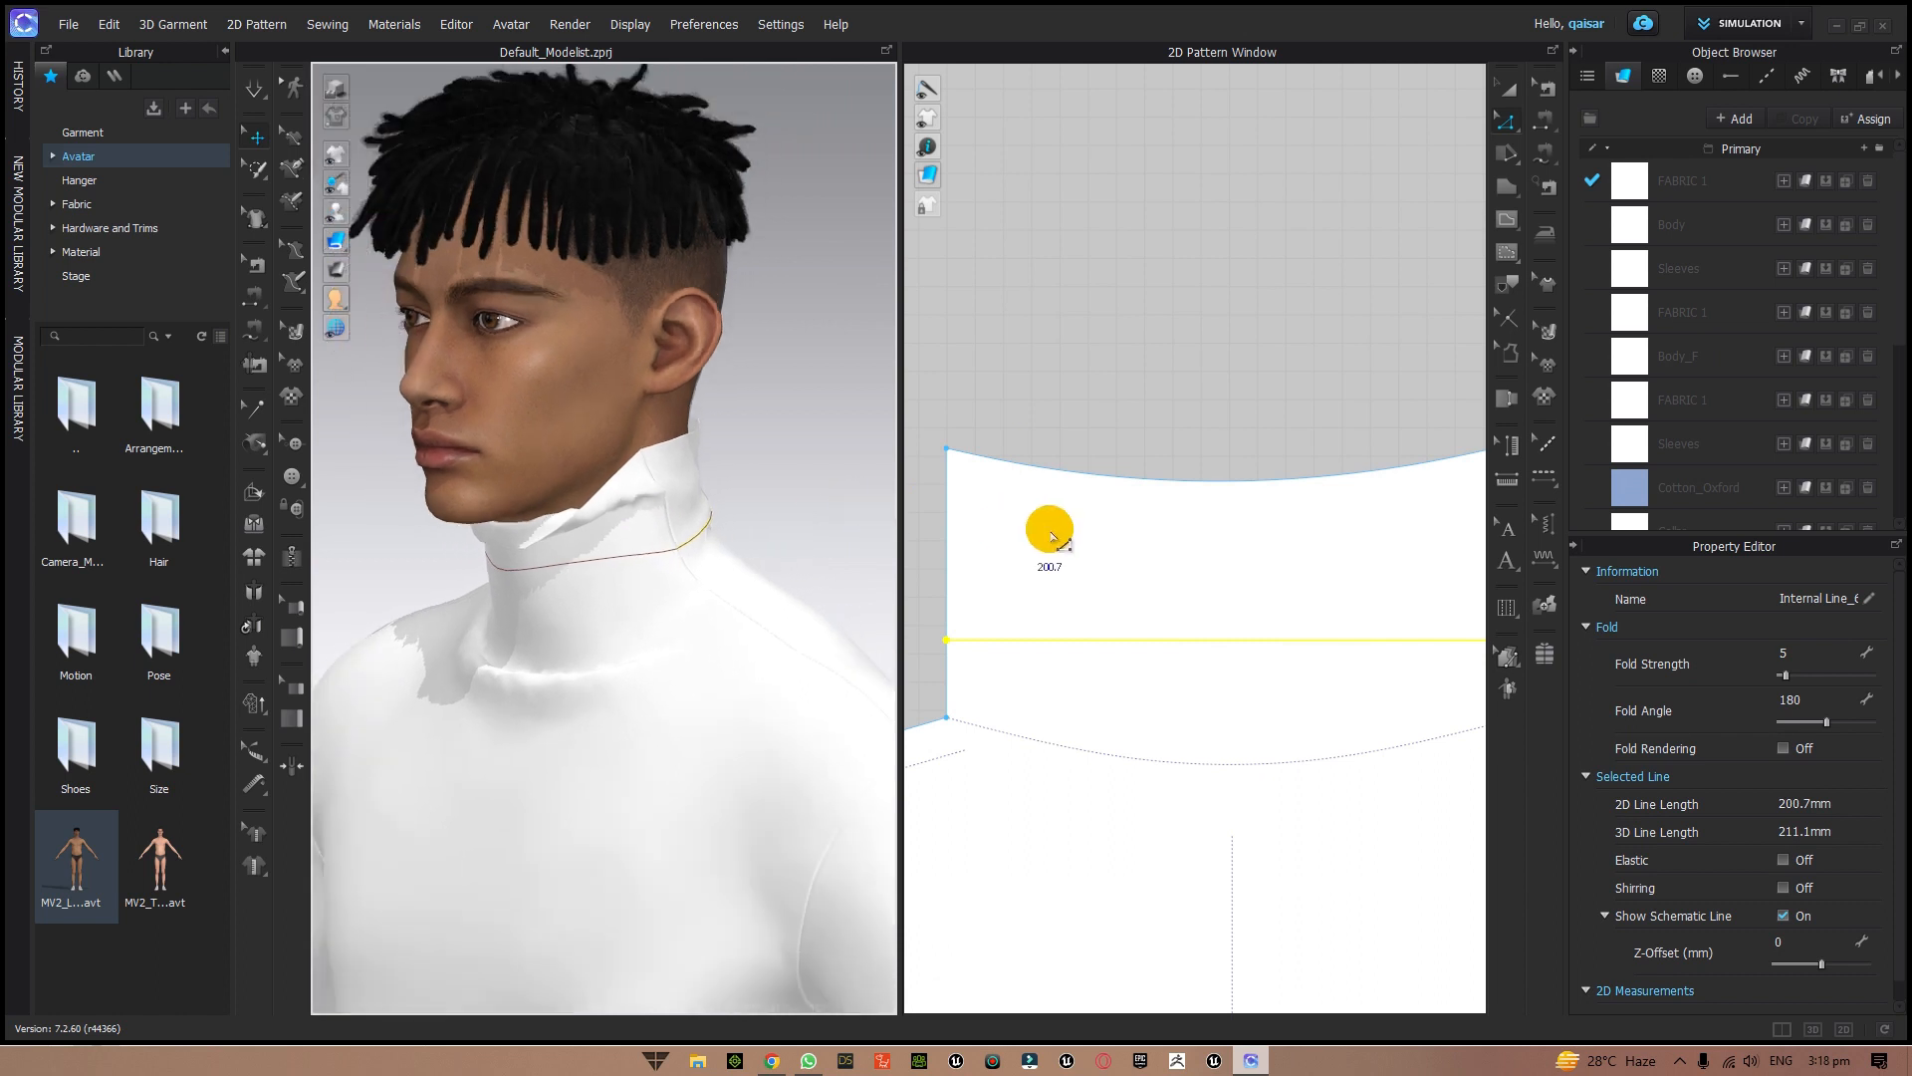
right_click_drag(1084, 584, 1160, 572)
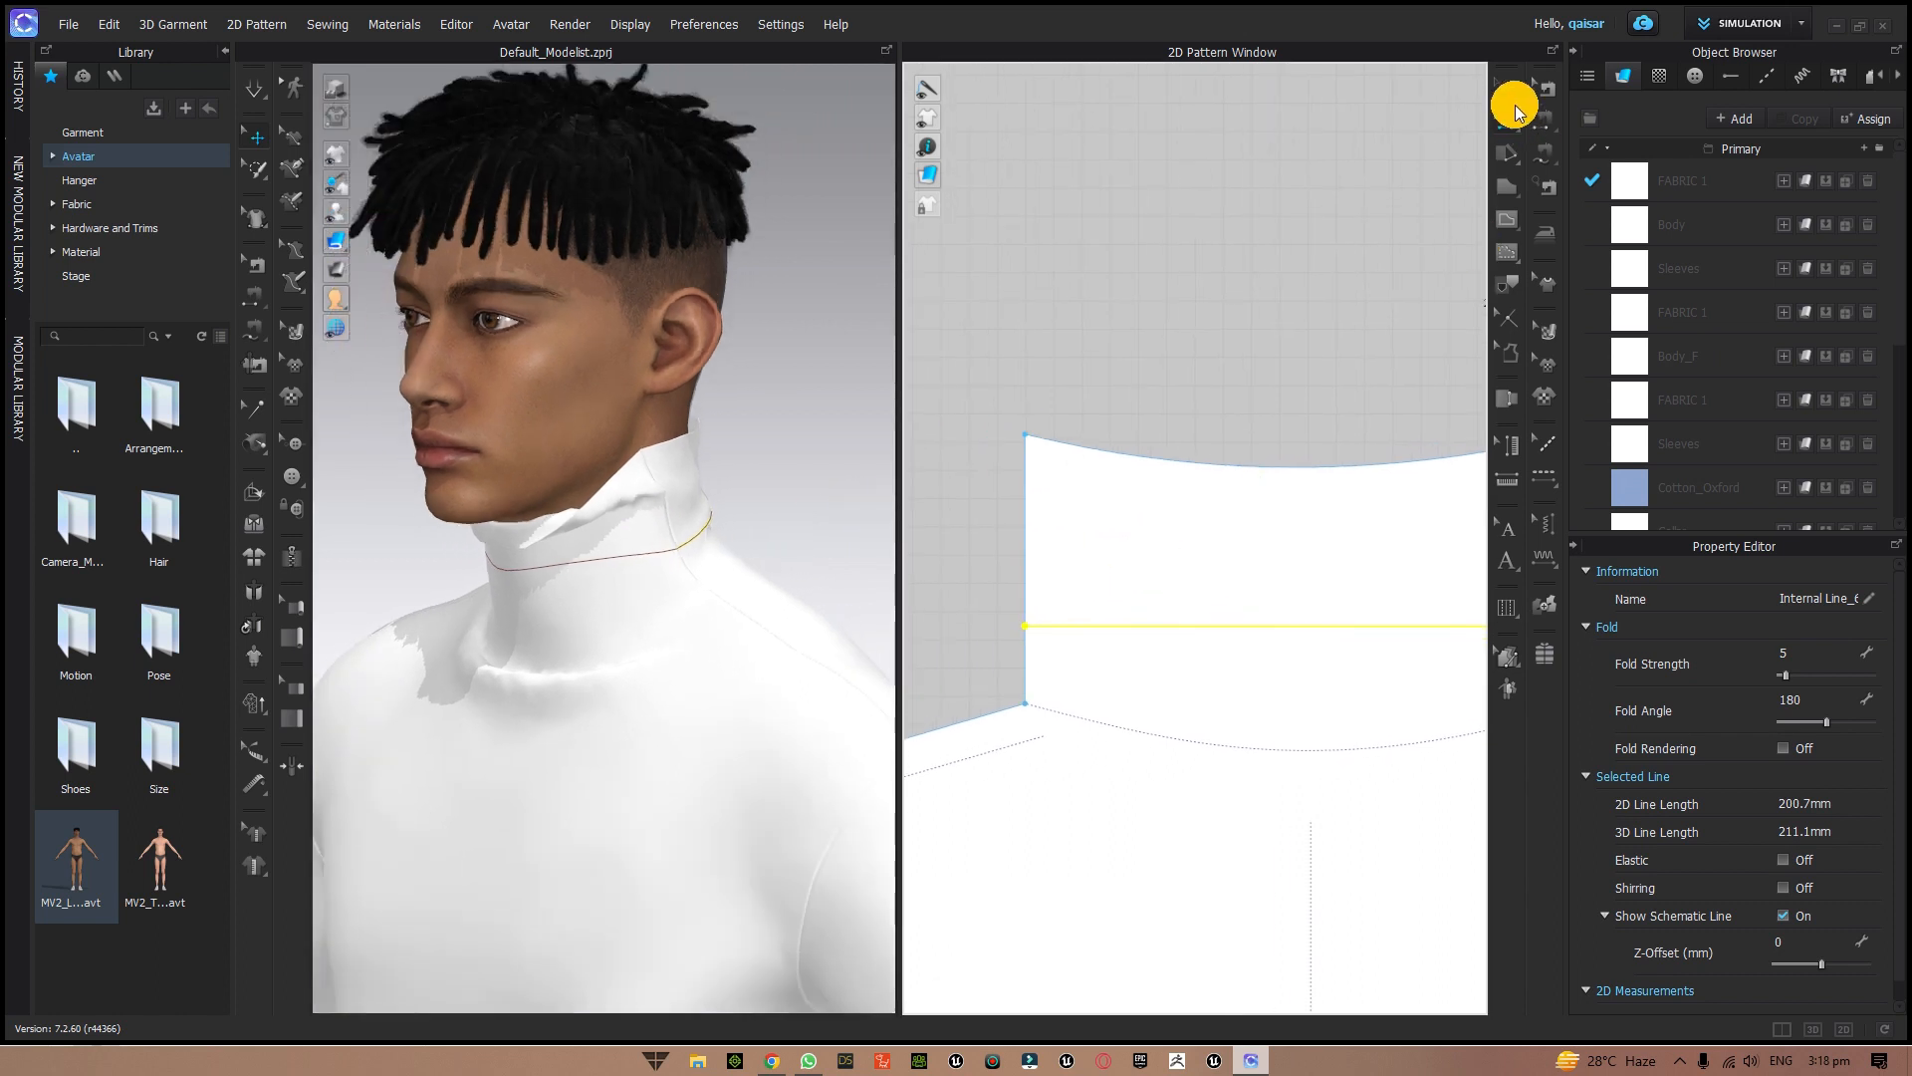
- Fold the front high neck outward and down along its internal line with Fold Arrangement, to a fold angle of 319
left_click(1509, 92)
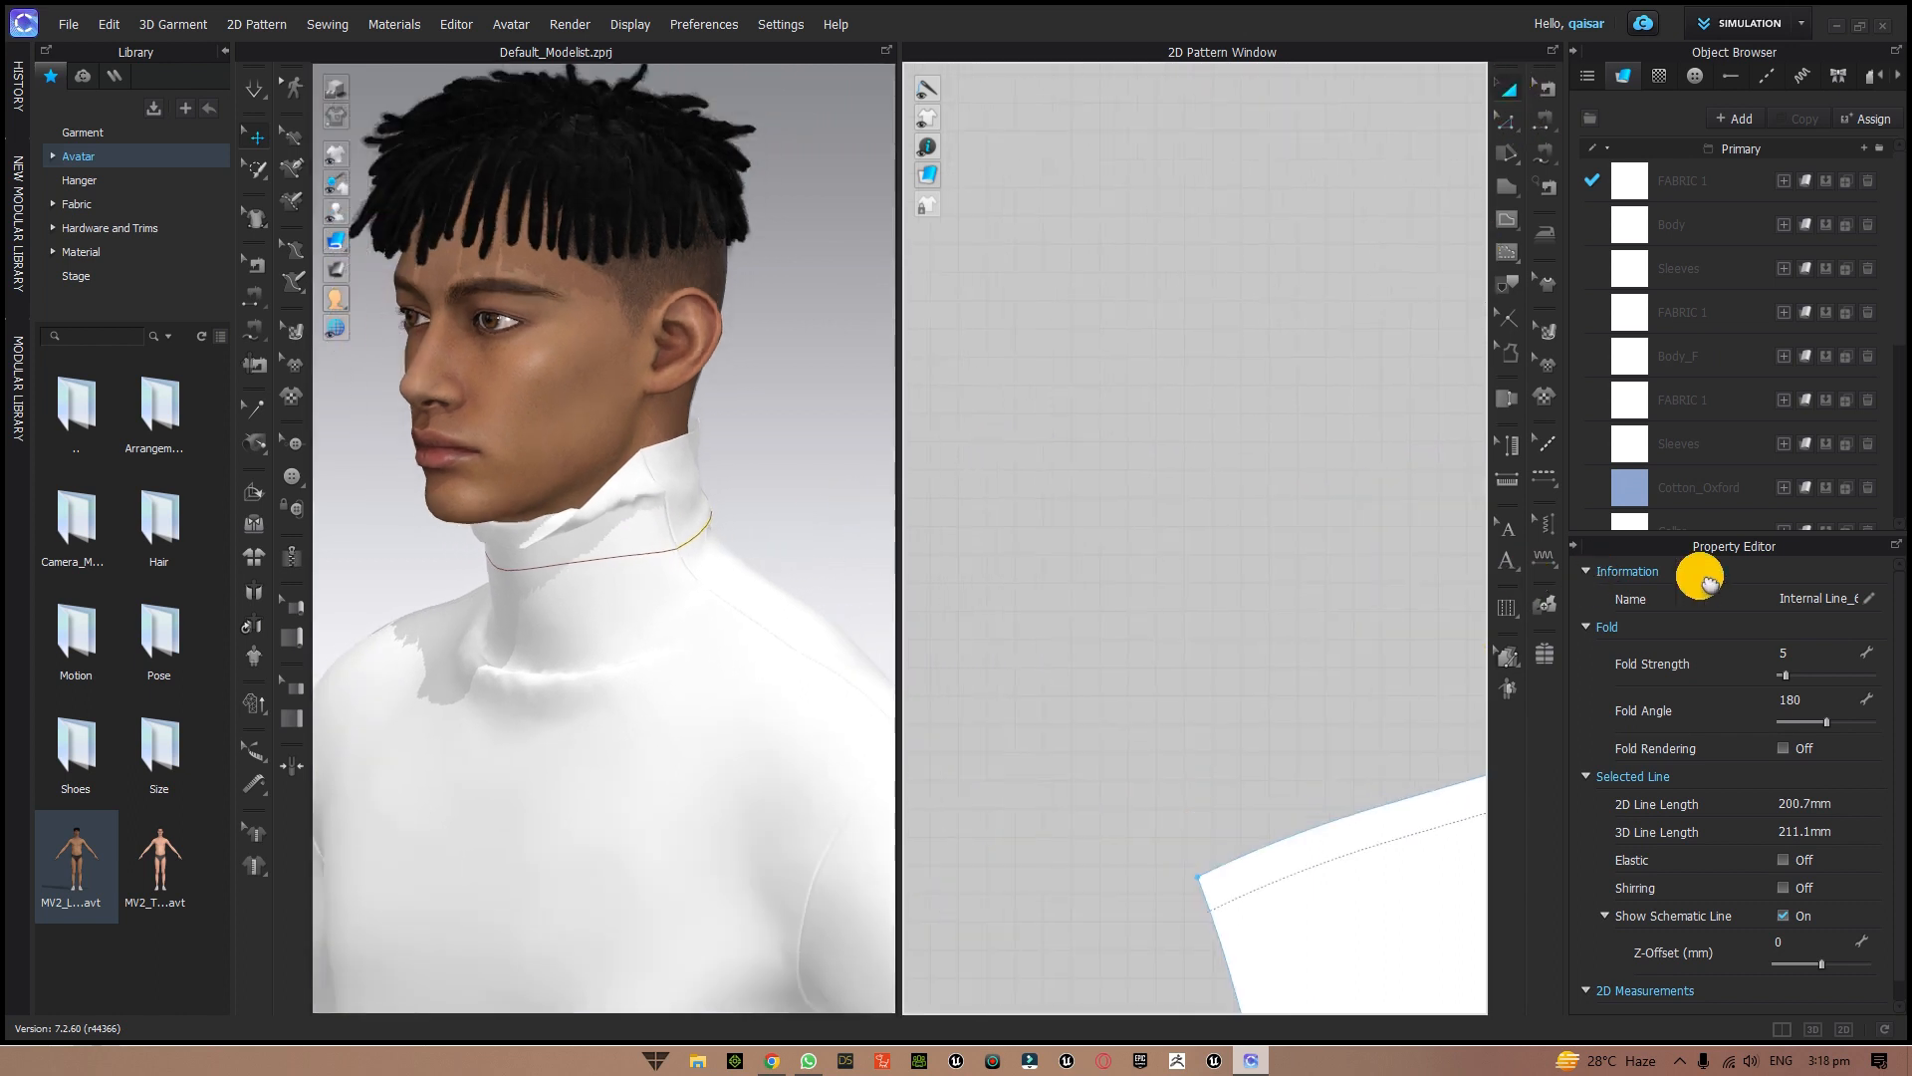
scroll(1301, 695, "down", 5)
middle_click_drag(1112, 706, 1498, 523)
scroll(1103, 589, "up", 5)
middle_click_drag(1153, 422, 777, 850)
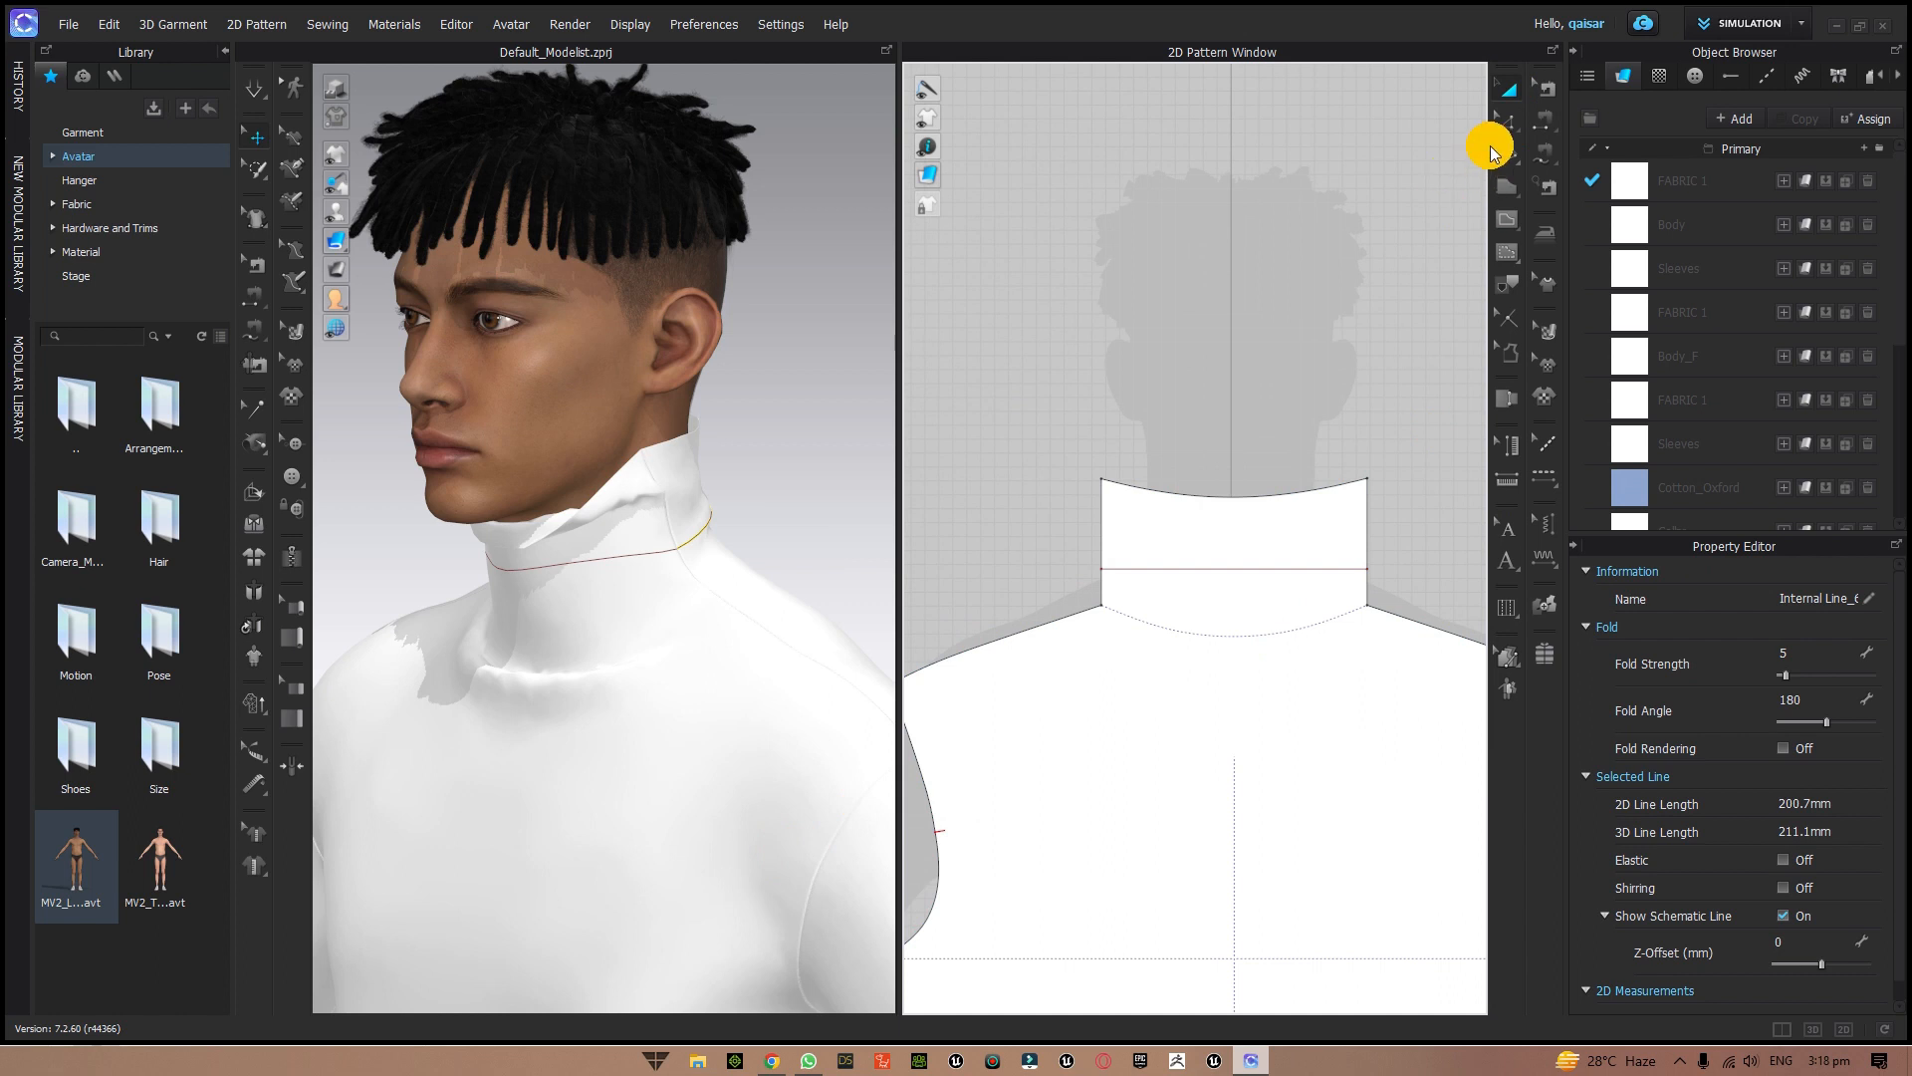
left_click(1507, 120)
left_click(1293, 571)
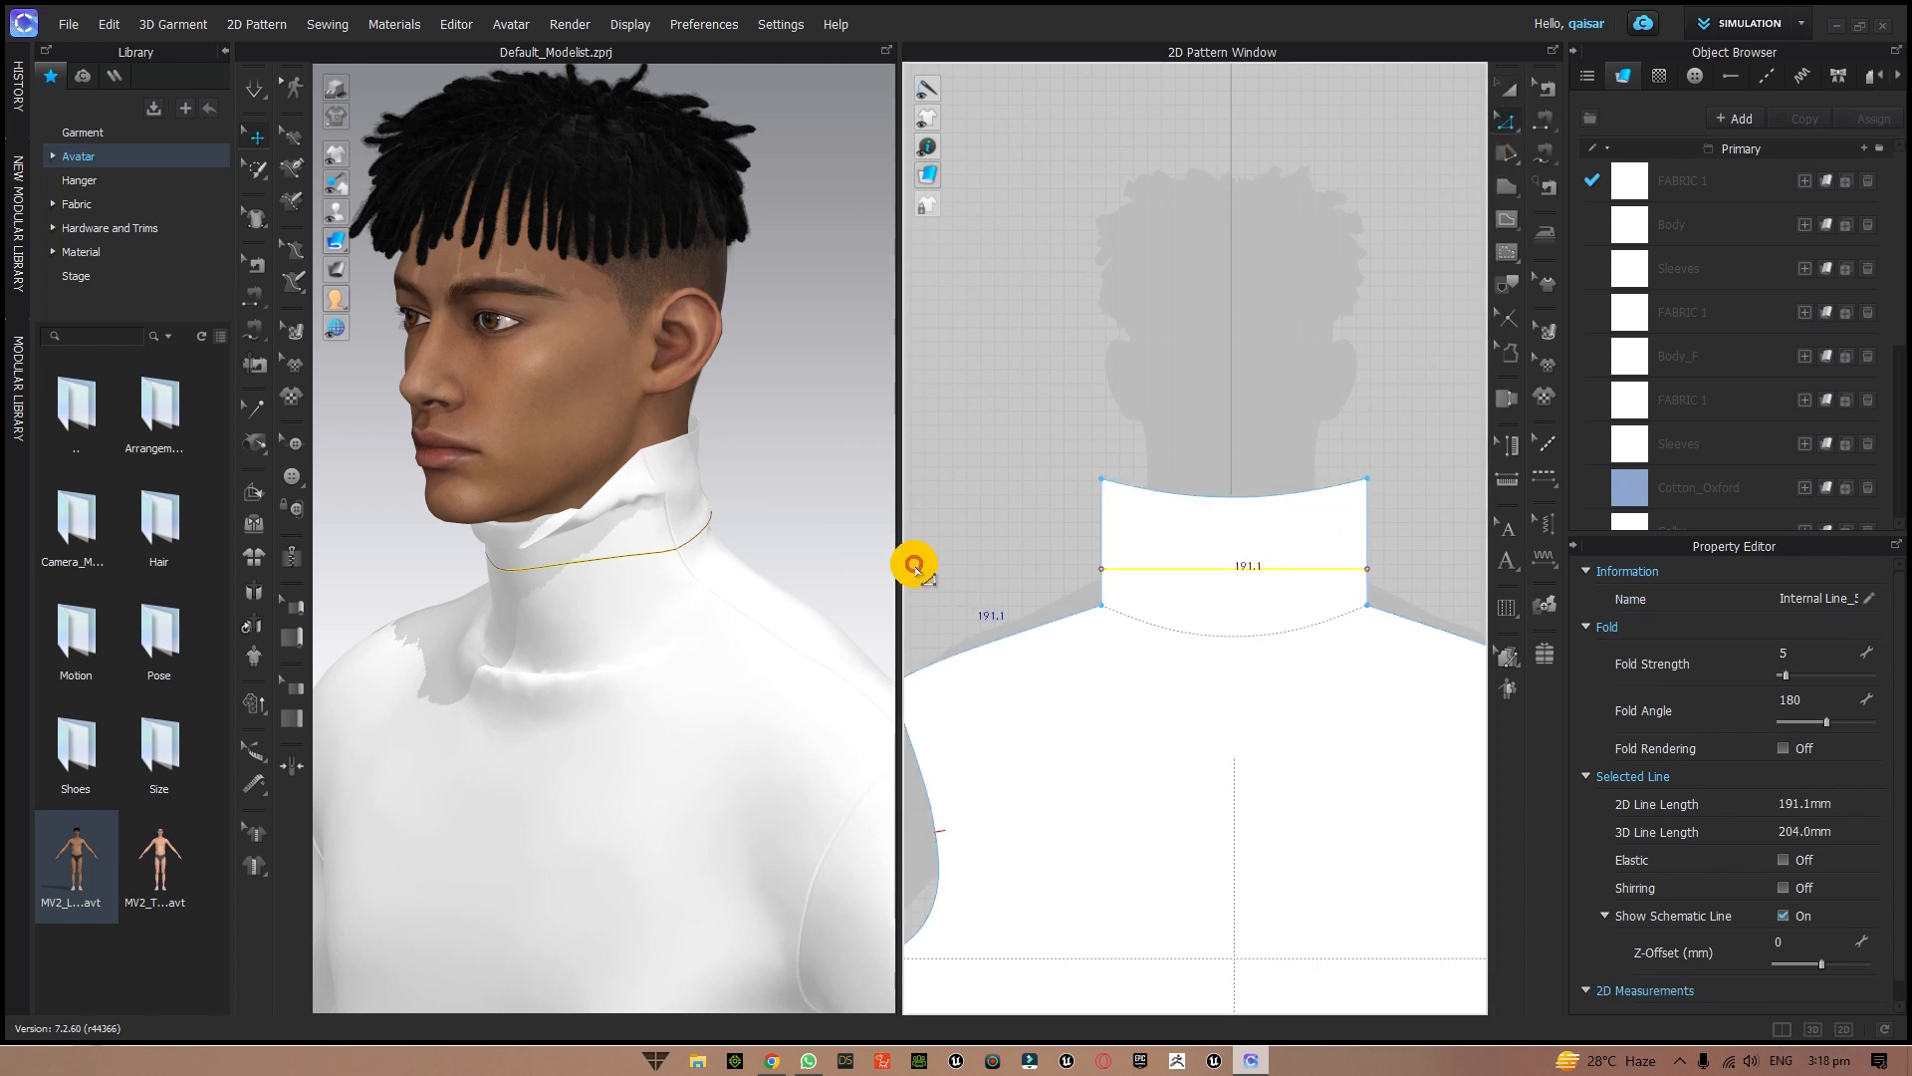
left_click(256, 497)
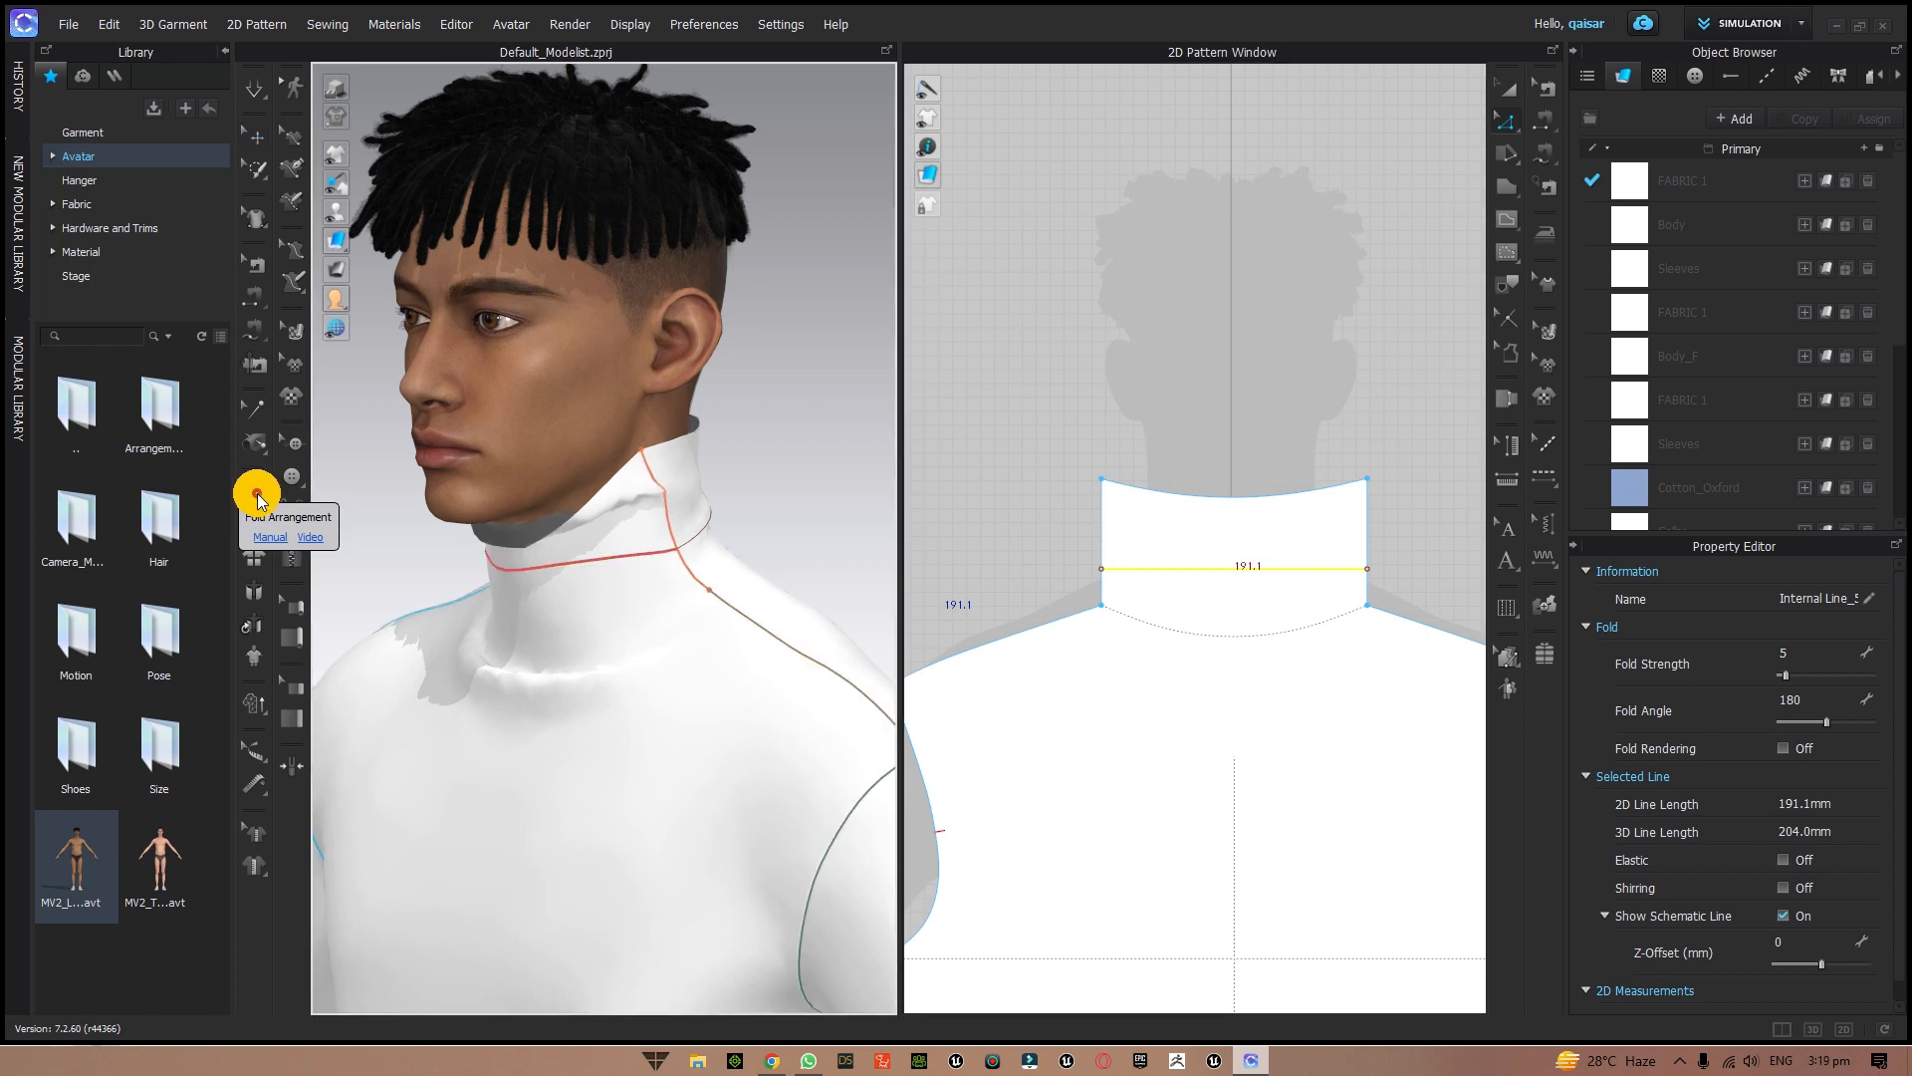
left_click(583, 565)
right_click_drag(794, 508, 930, 494)
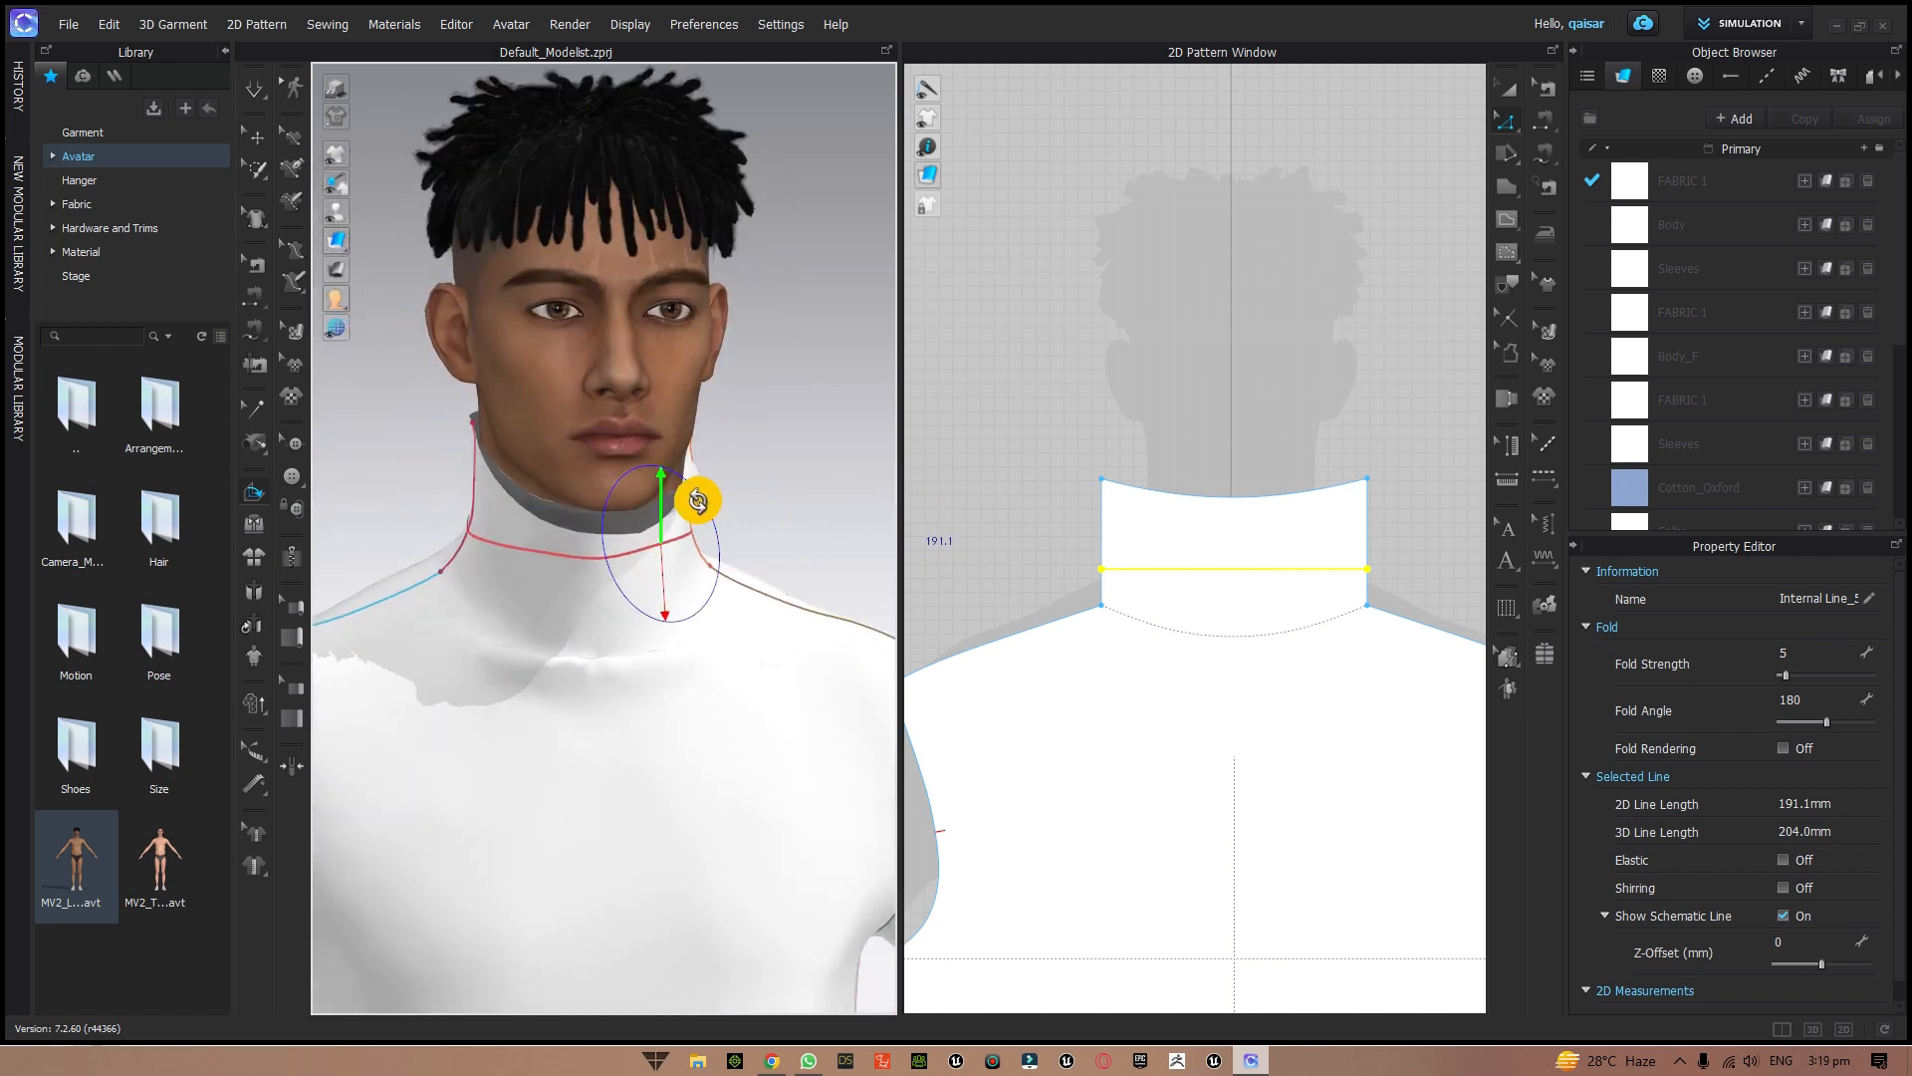
left_click_drag(698, 501, 701, 714)
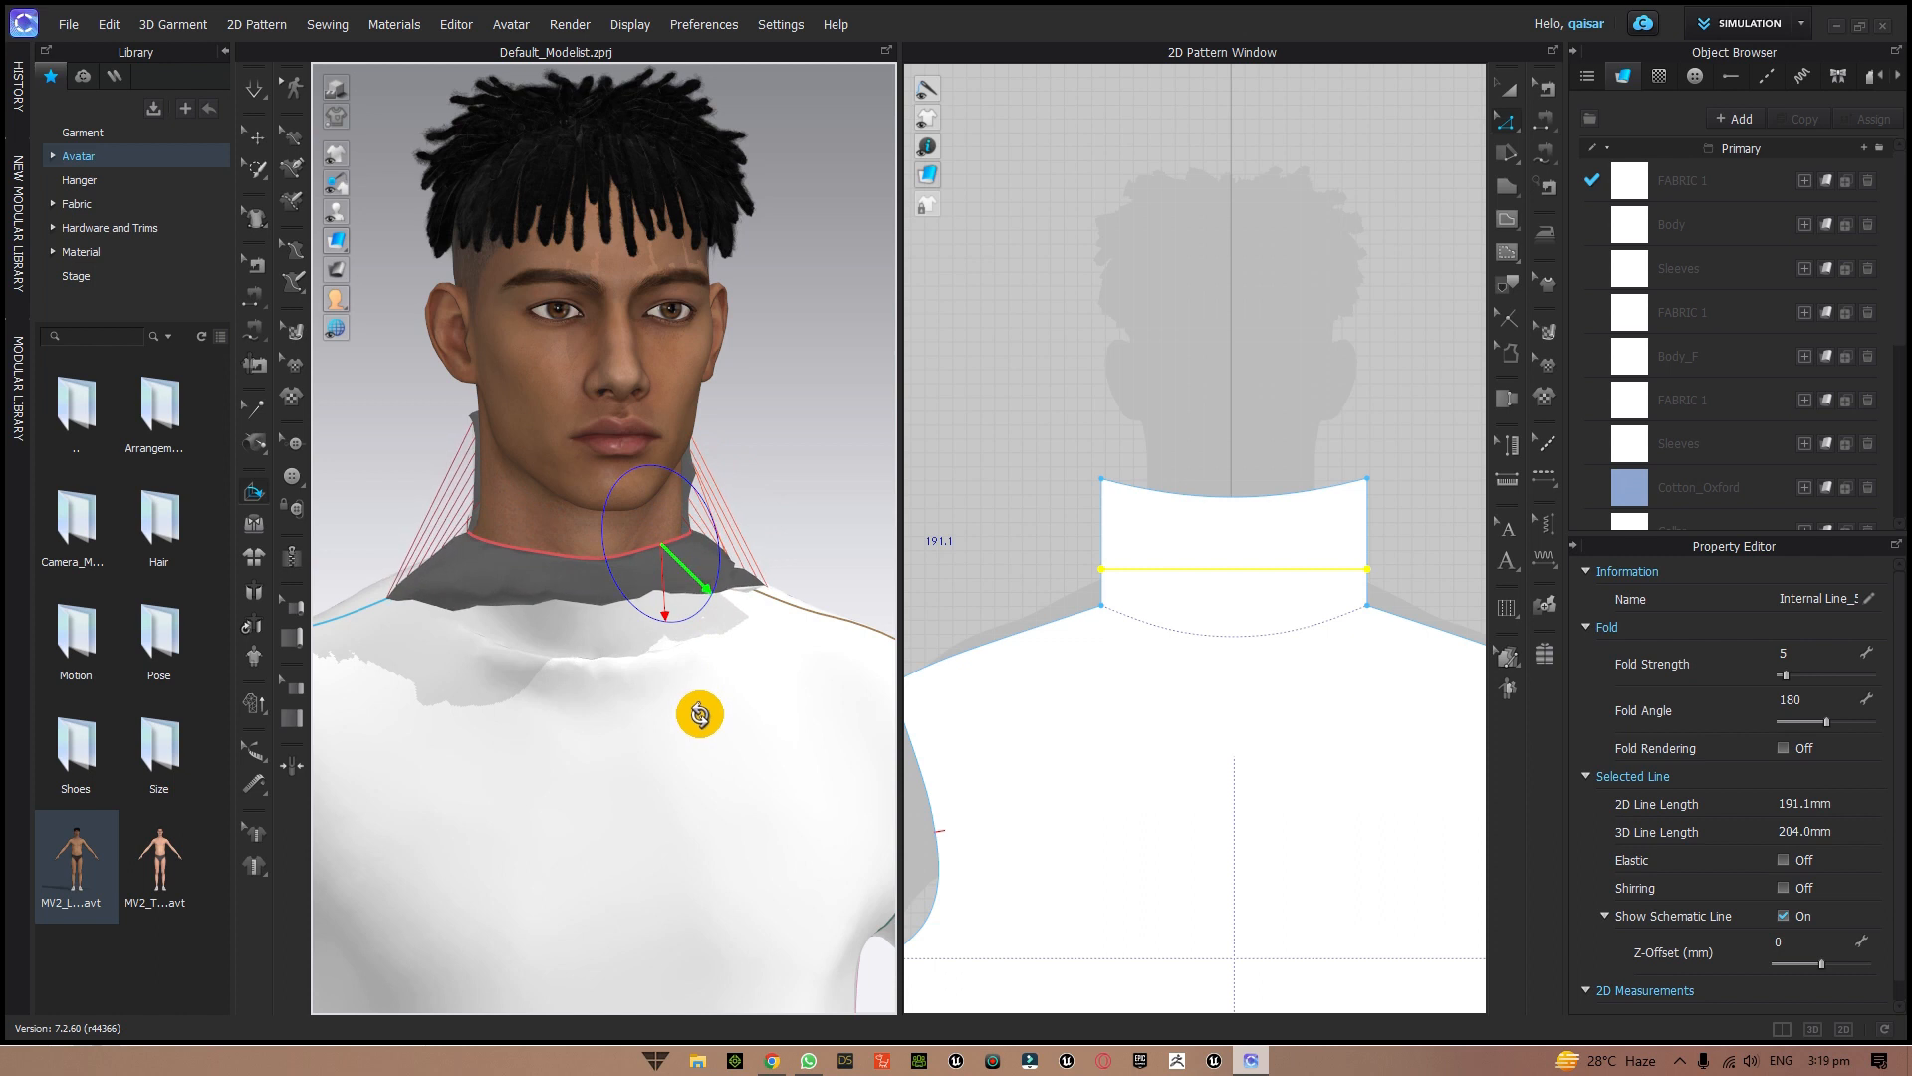
left_click_drag(716, 527, 717, 547)
- Fold the back high neck outward along its internal line to a fold angle of 250
right_click_drag(836, 513, 559, 505)
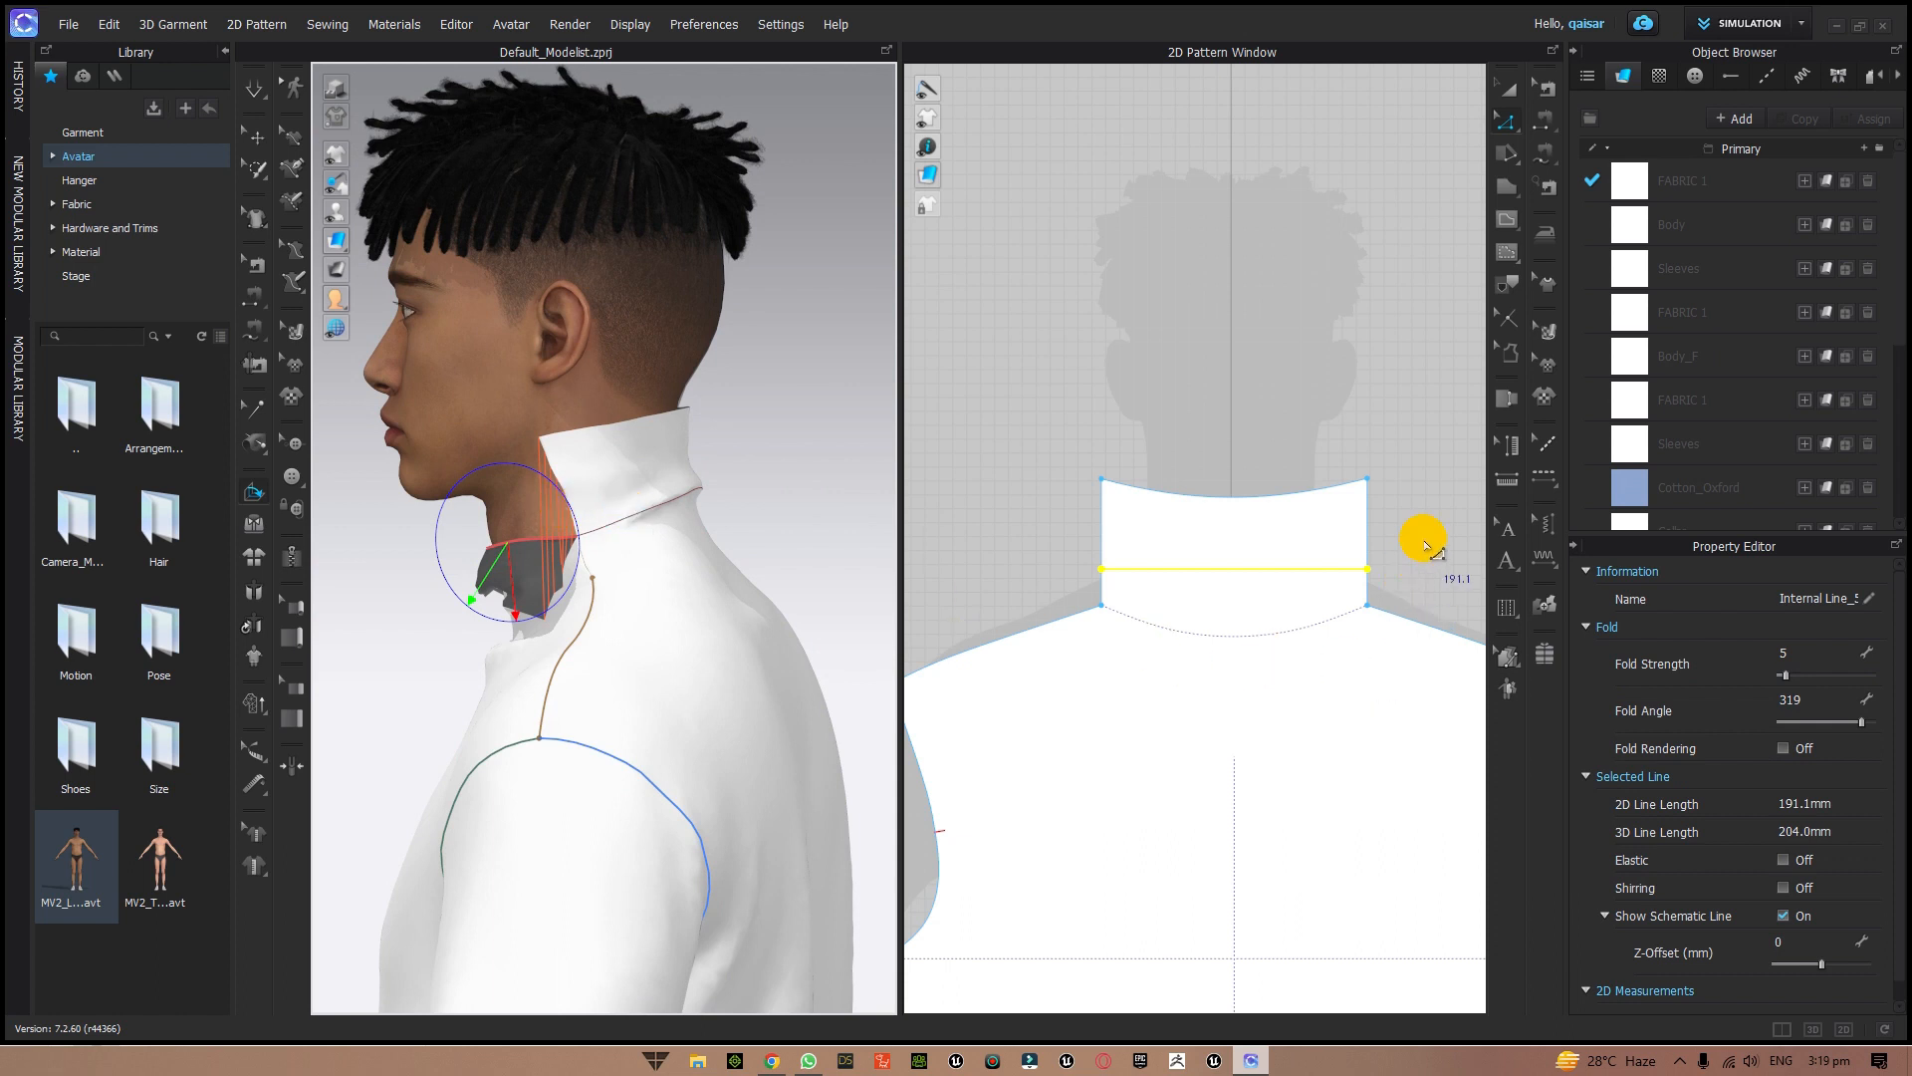
middle_click_drag(1424, 545, 477, 450)
scroll(1178, 551, "down", 4)
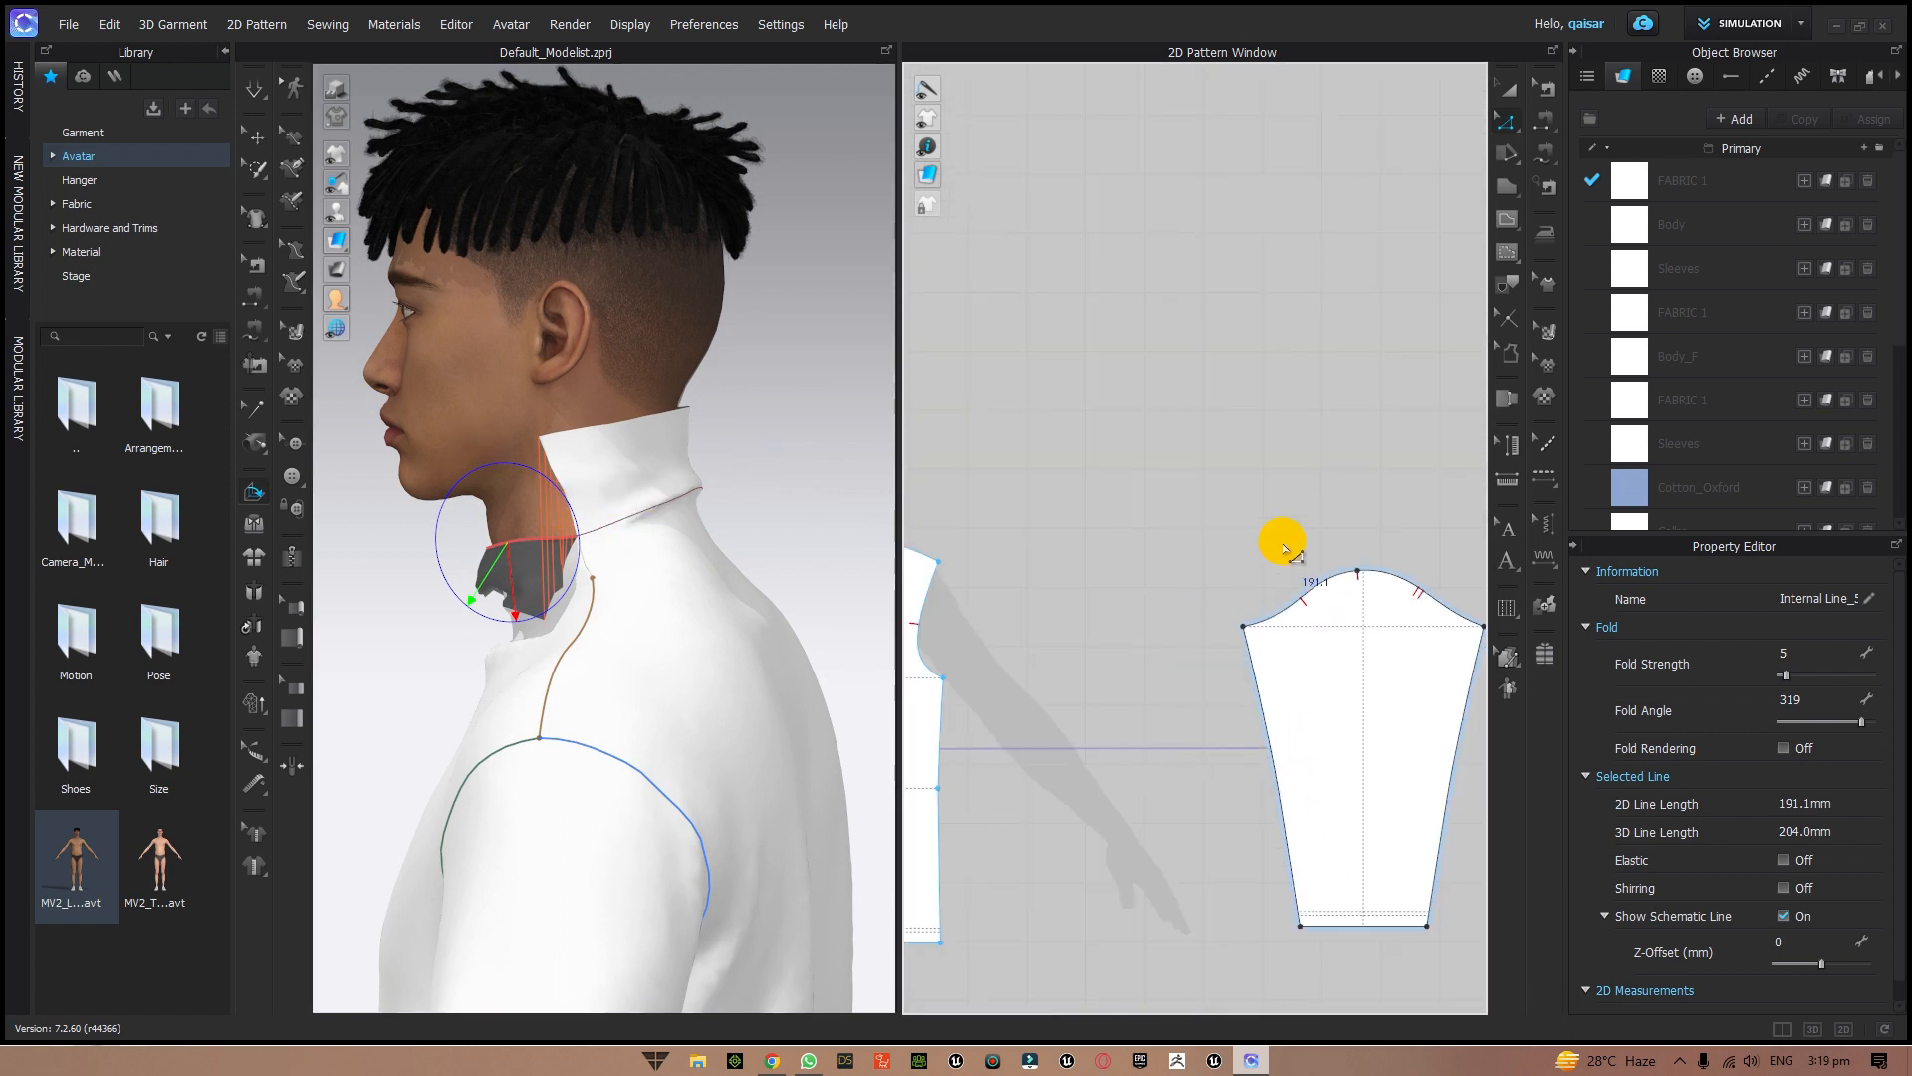
middle_click_drag(1284, 548, 553, 491)
left_click(1215, 473)
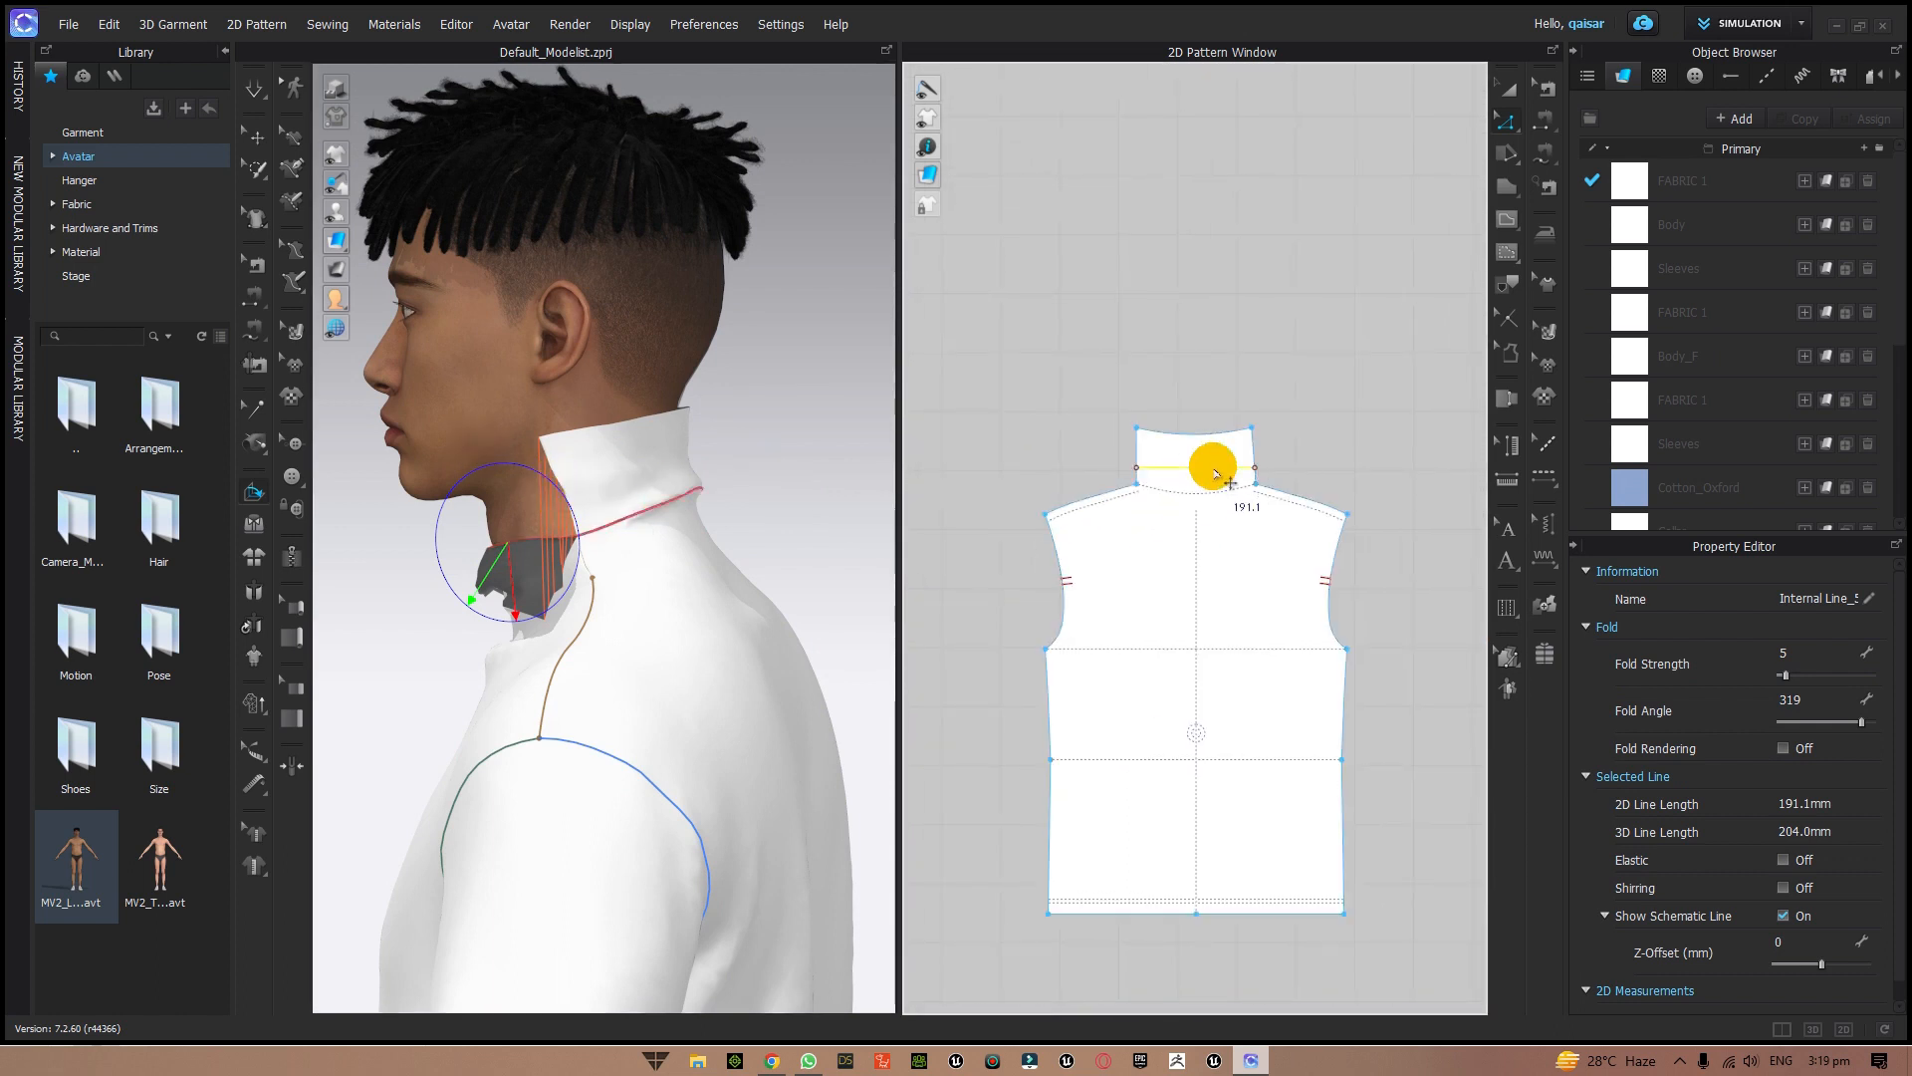
left_click(682, 436)
left_click(674, 501)
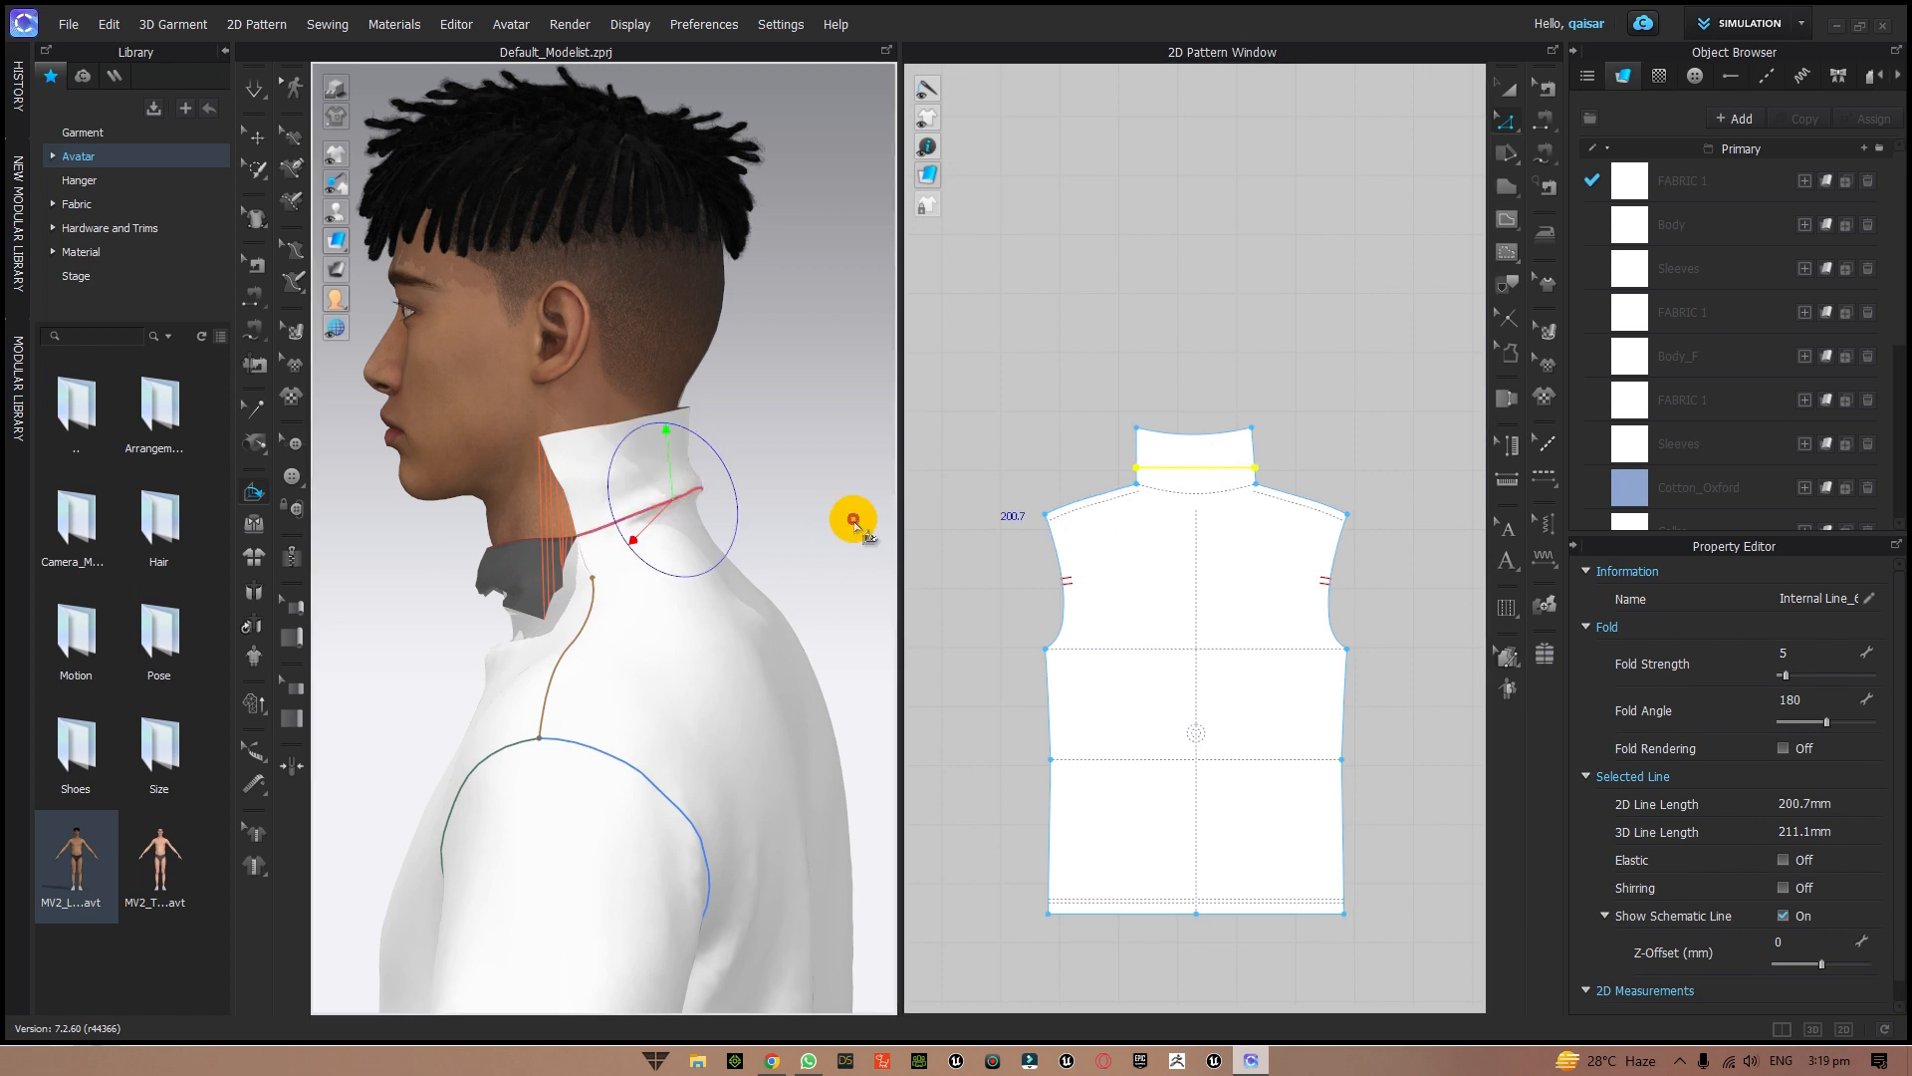
left_click_drag(718, 451, 778, 598)
mouse_move(726, 469)
left_mouse_down()
mouse_move(736, 506)
mouse_move(733, 484)
left_mouse_up()
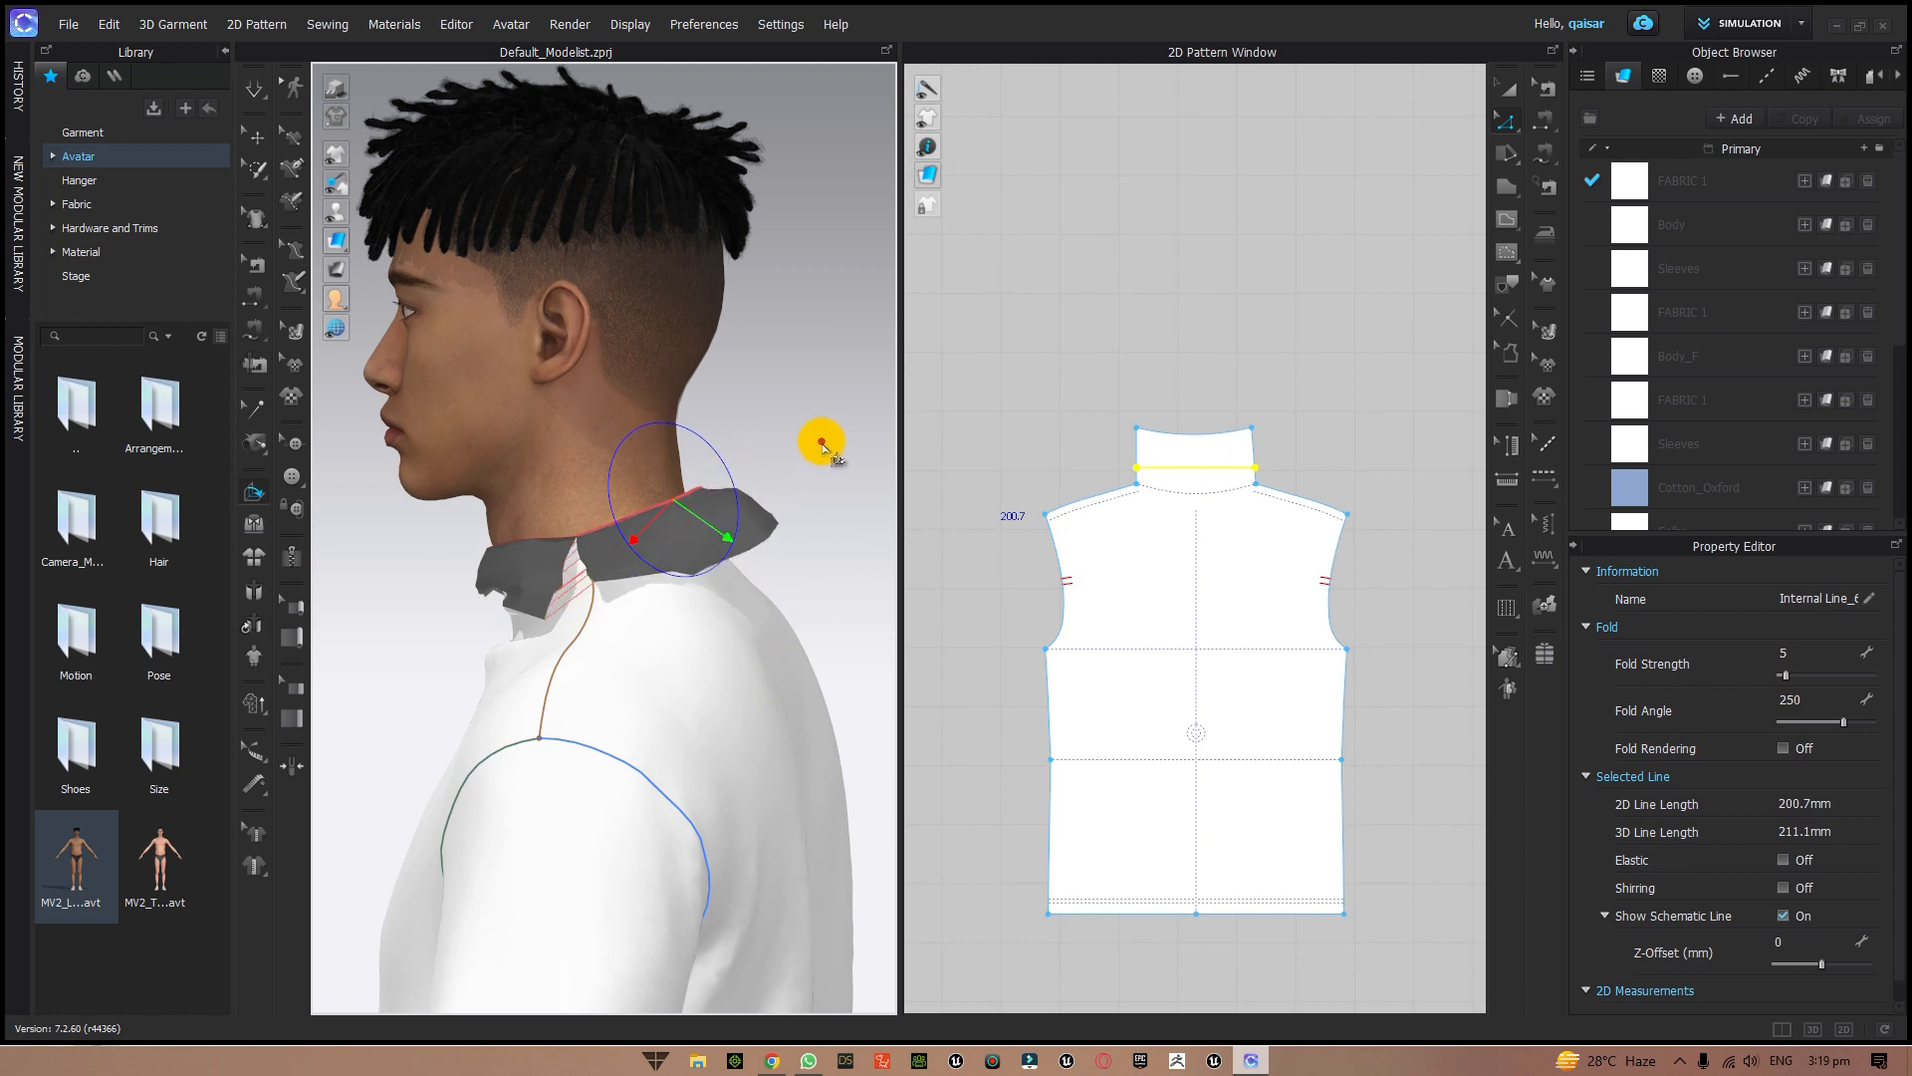
- Simulate the garment so the folded high neck drapes around the avatar's neck, and check it from the front and side
key("2")
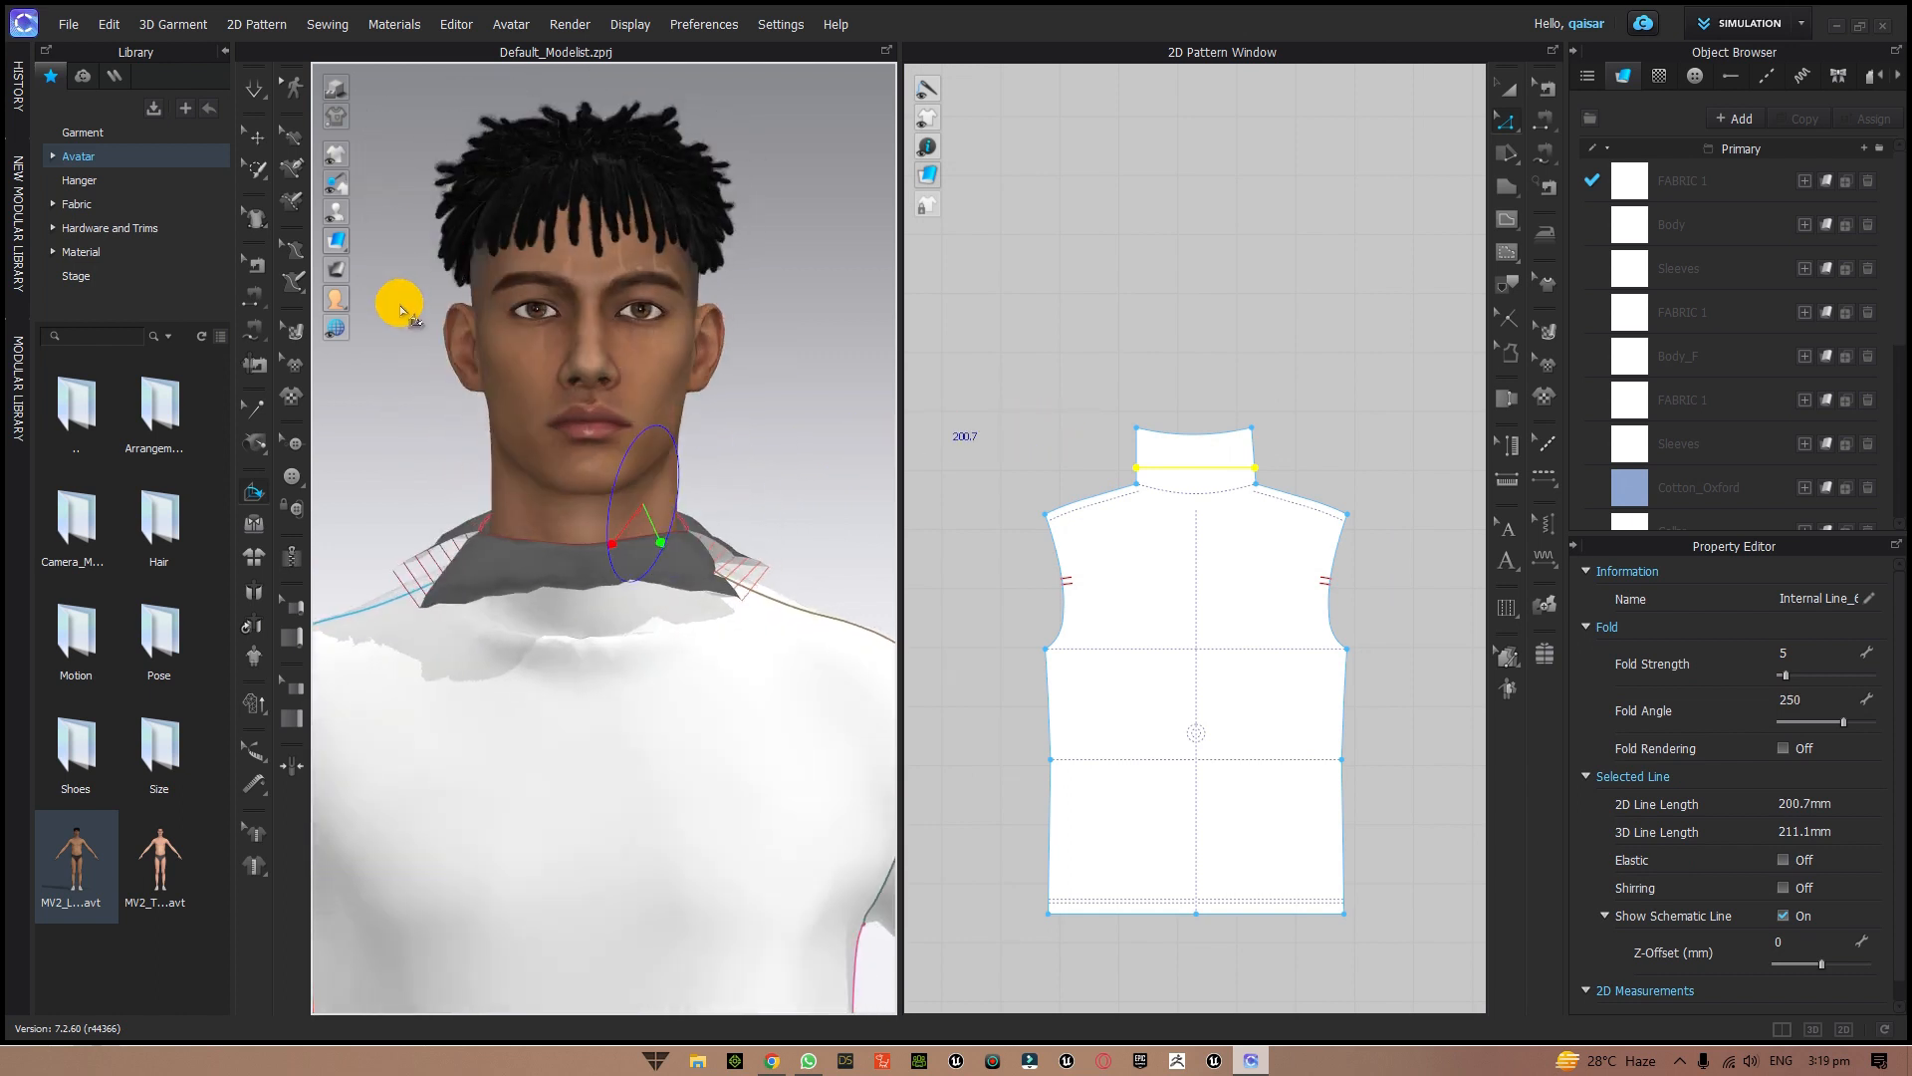
left_click(255, 88)
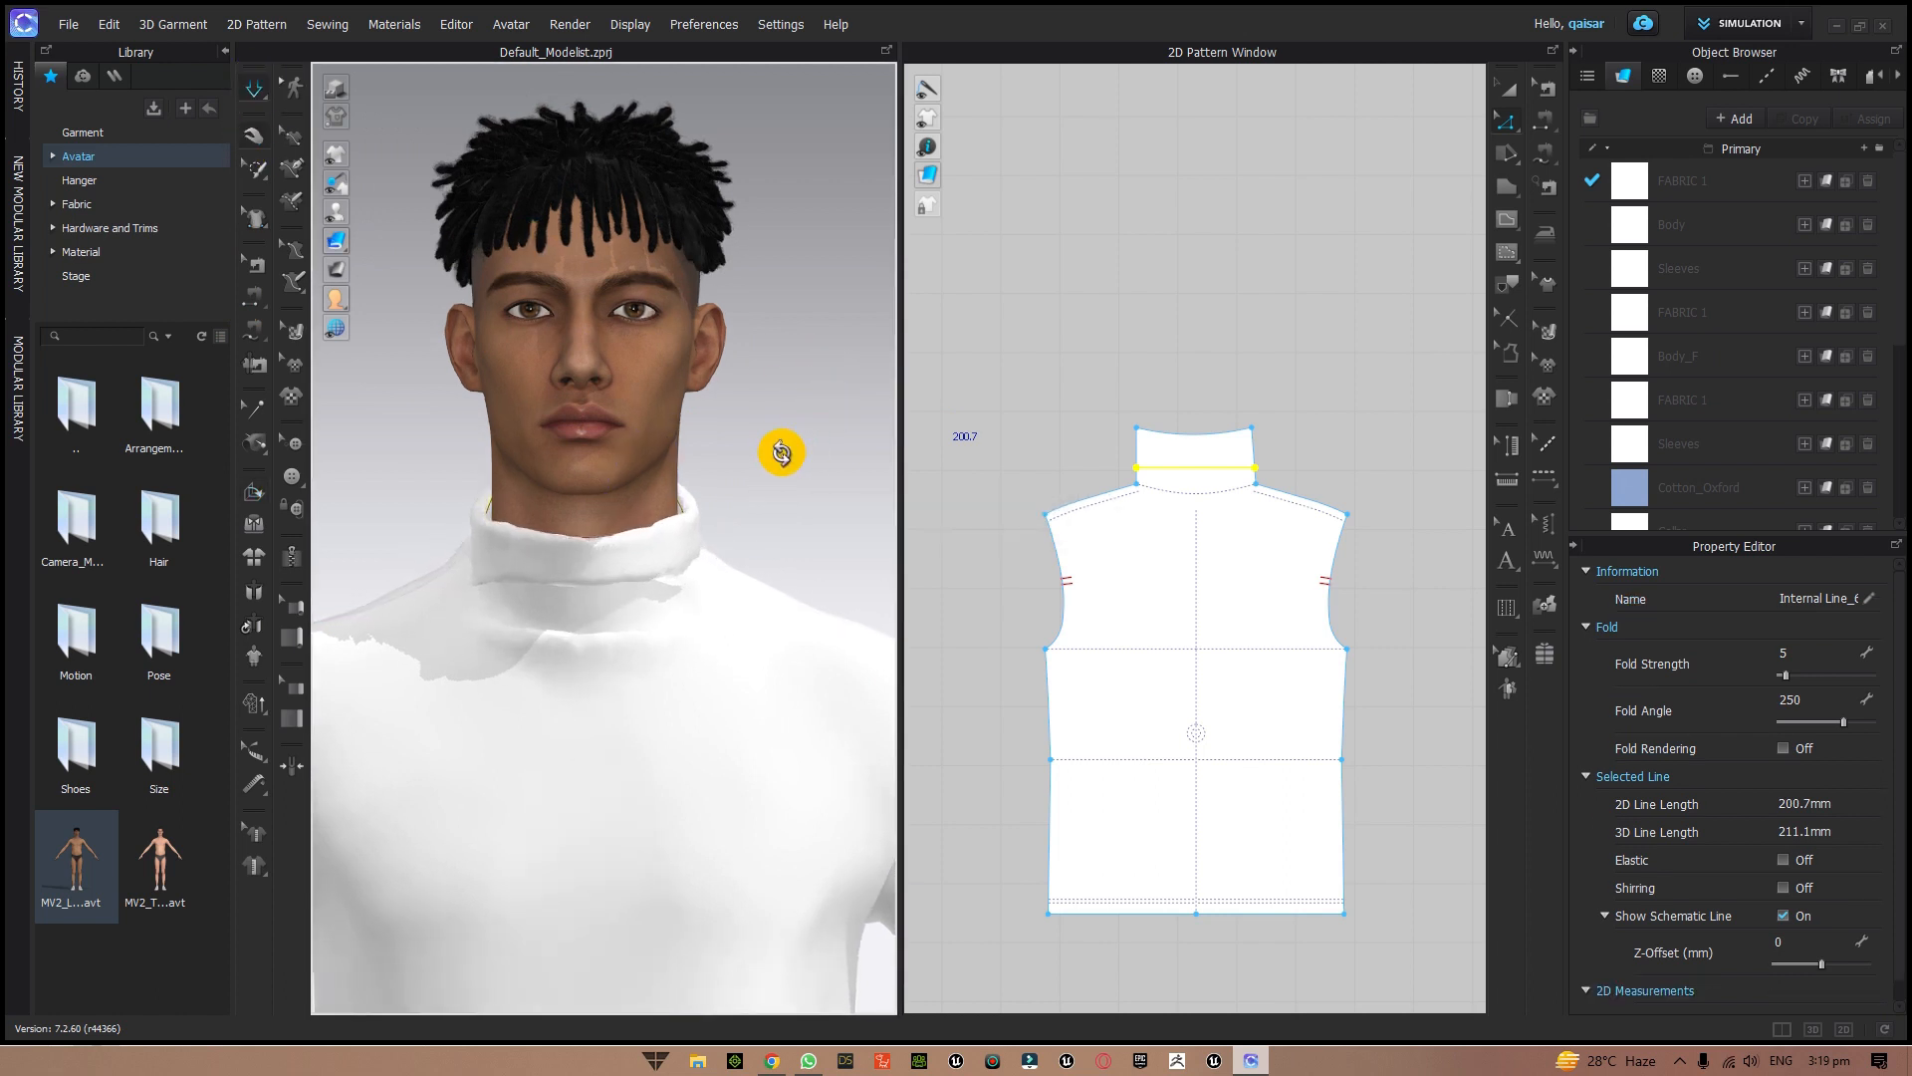
right_click_drag(777, 444, 666, 447)
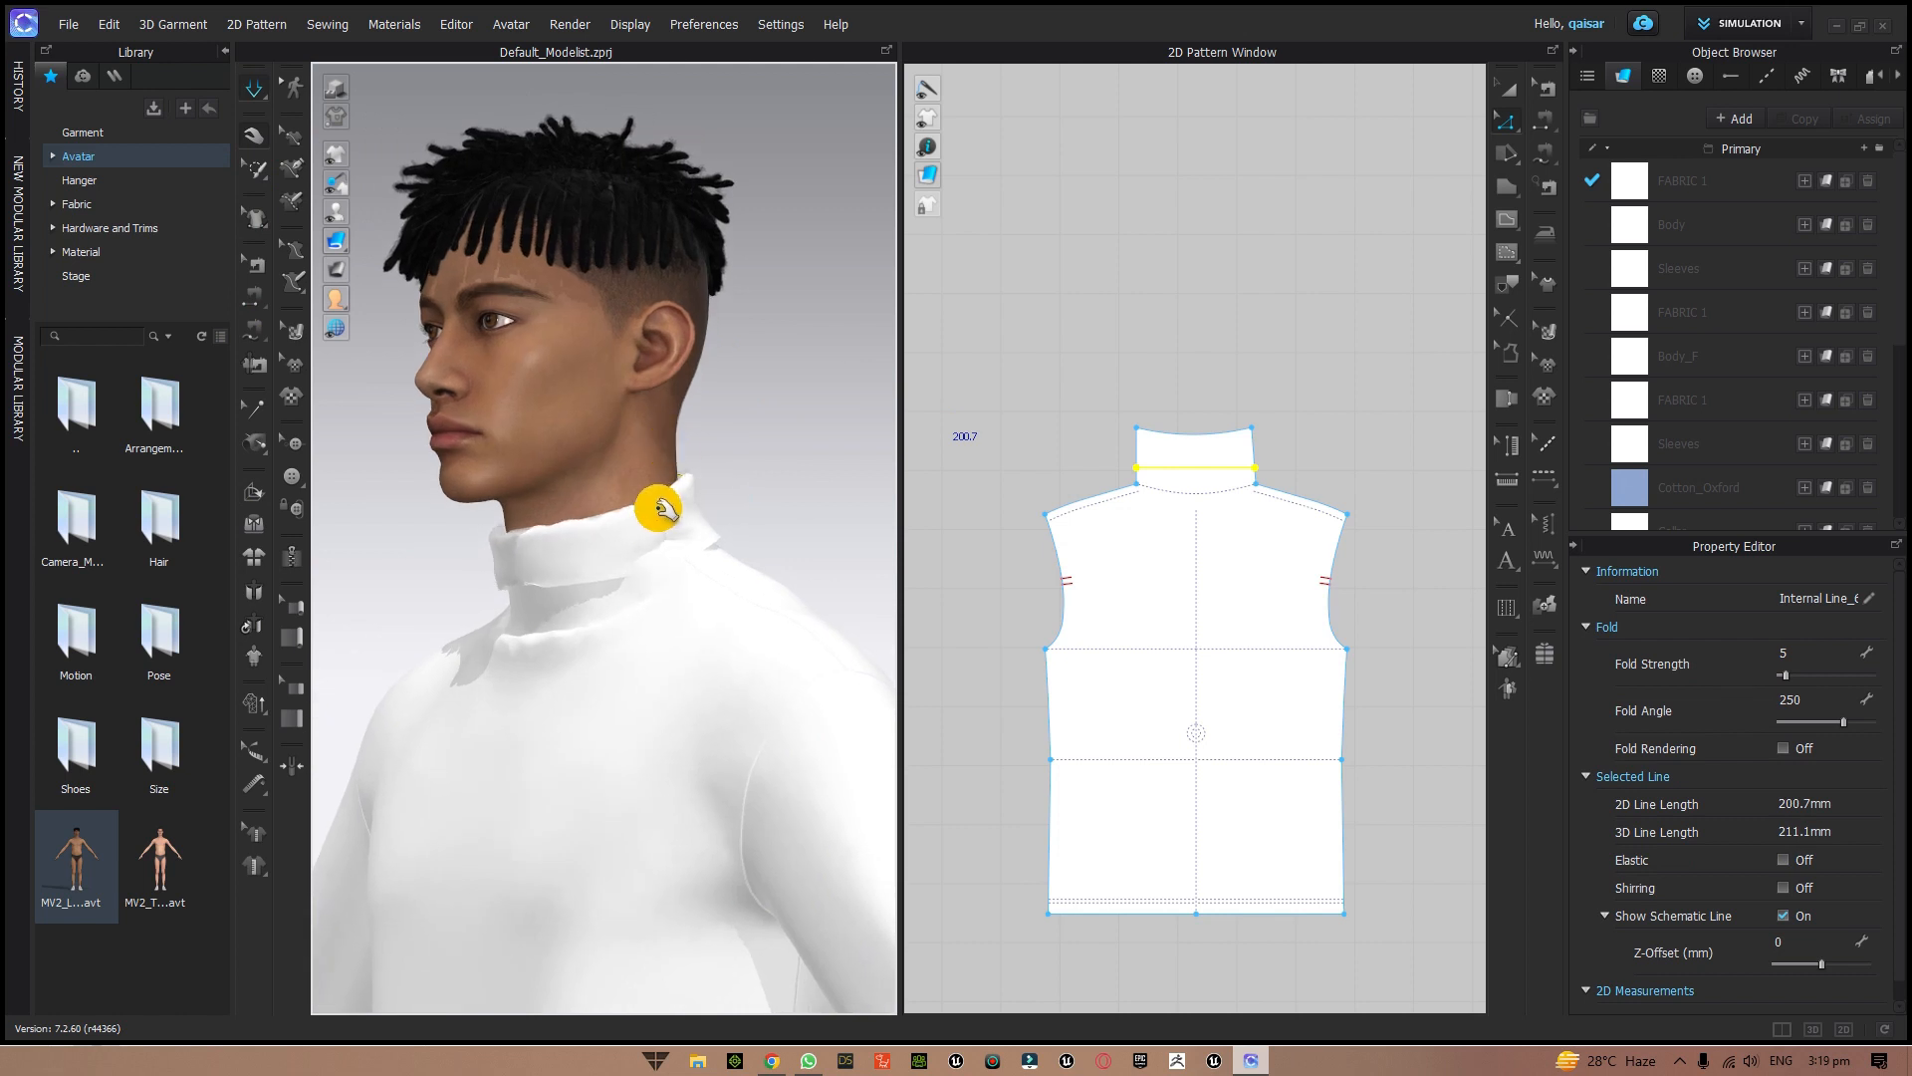
- Pull the folded neck's front and back fabric into place near the side seams on both sides while the simulation runs
left_click(654, 480)
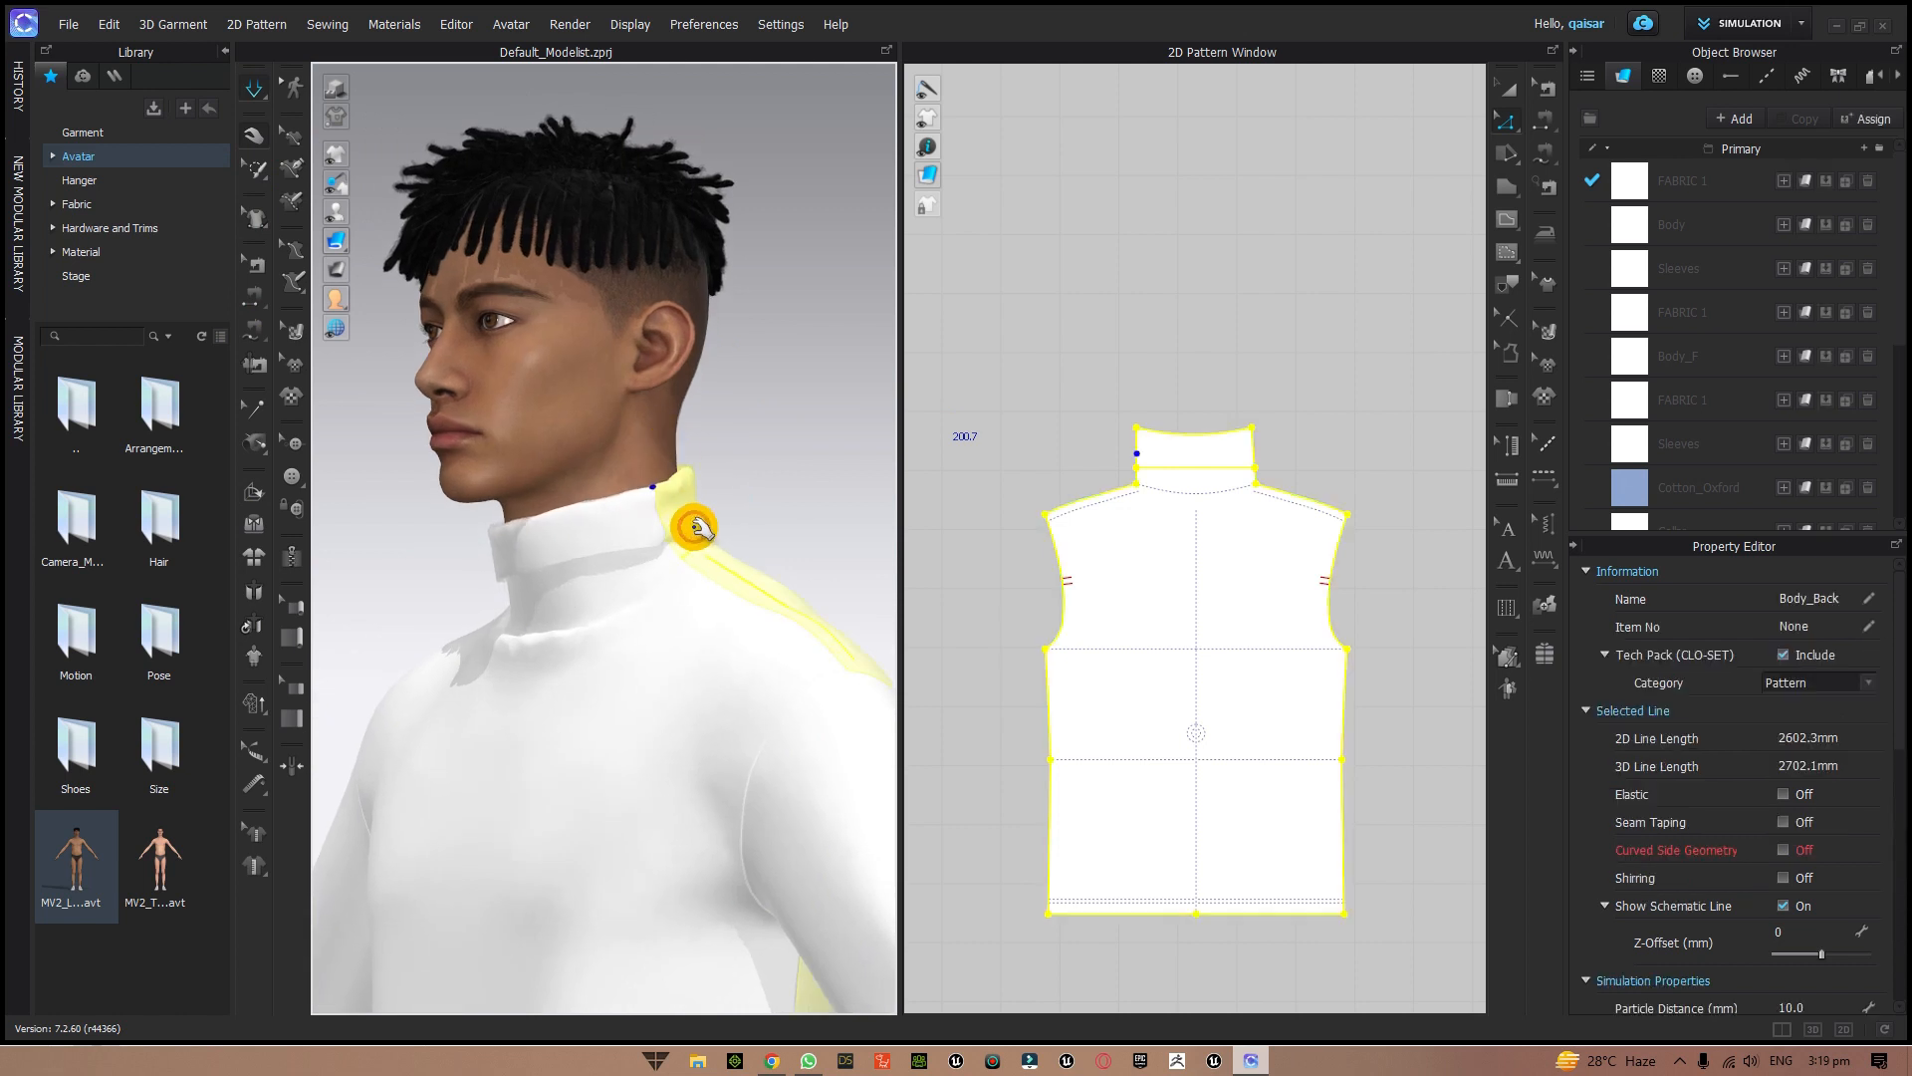
right_click_drag(751, 467, 967, 486)
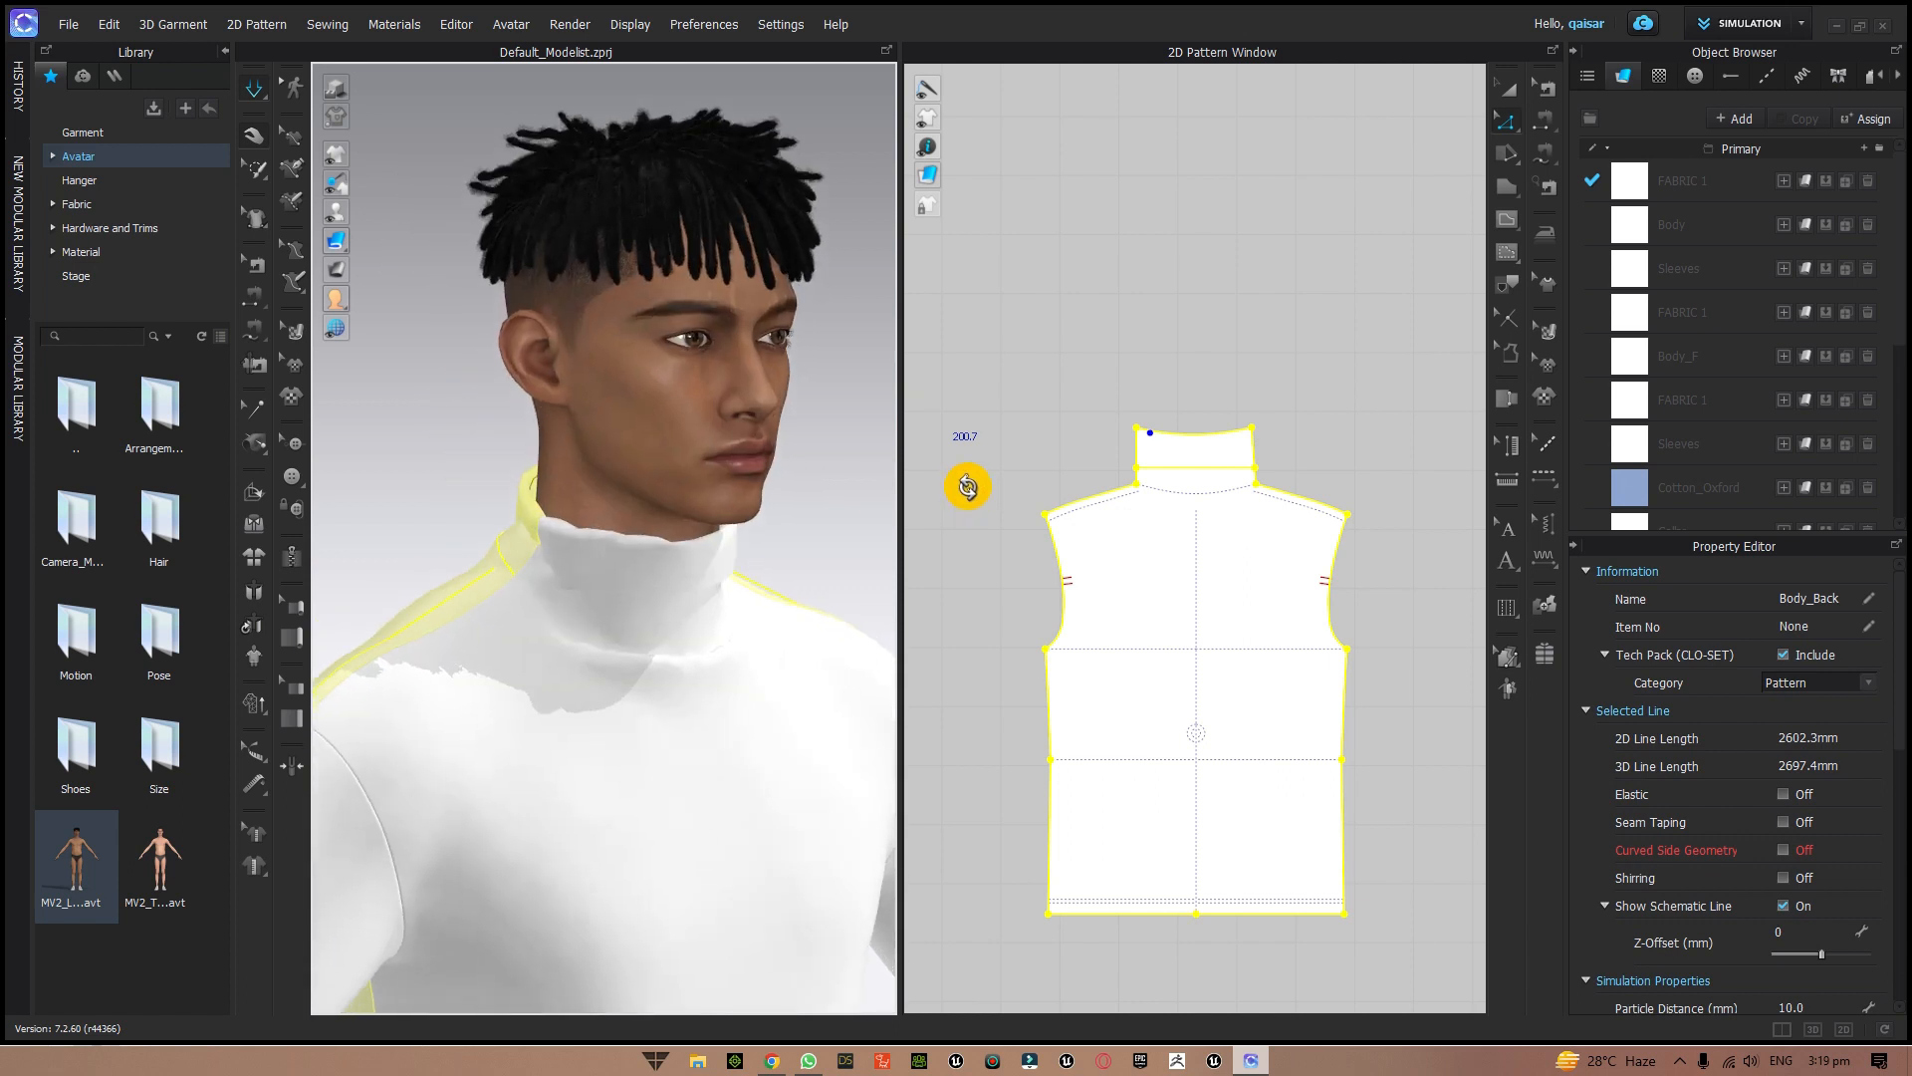
left_click(494, 569)
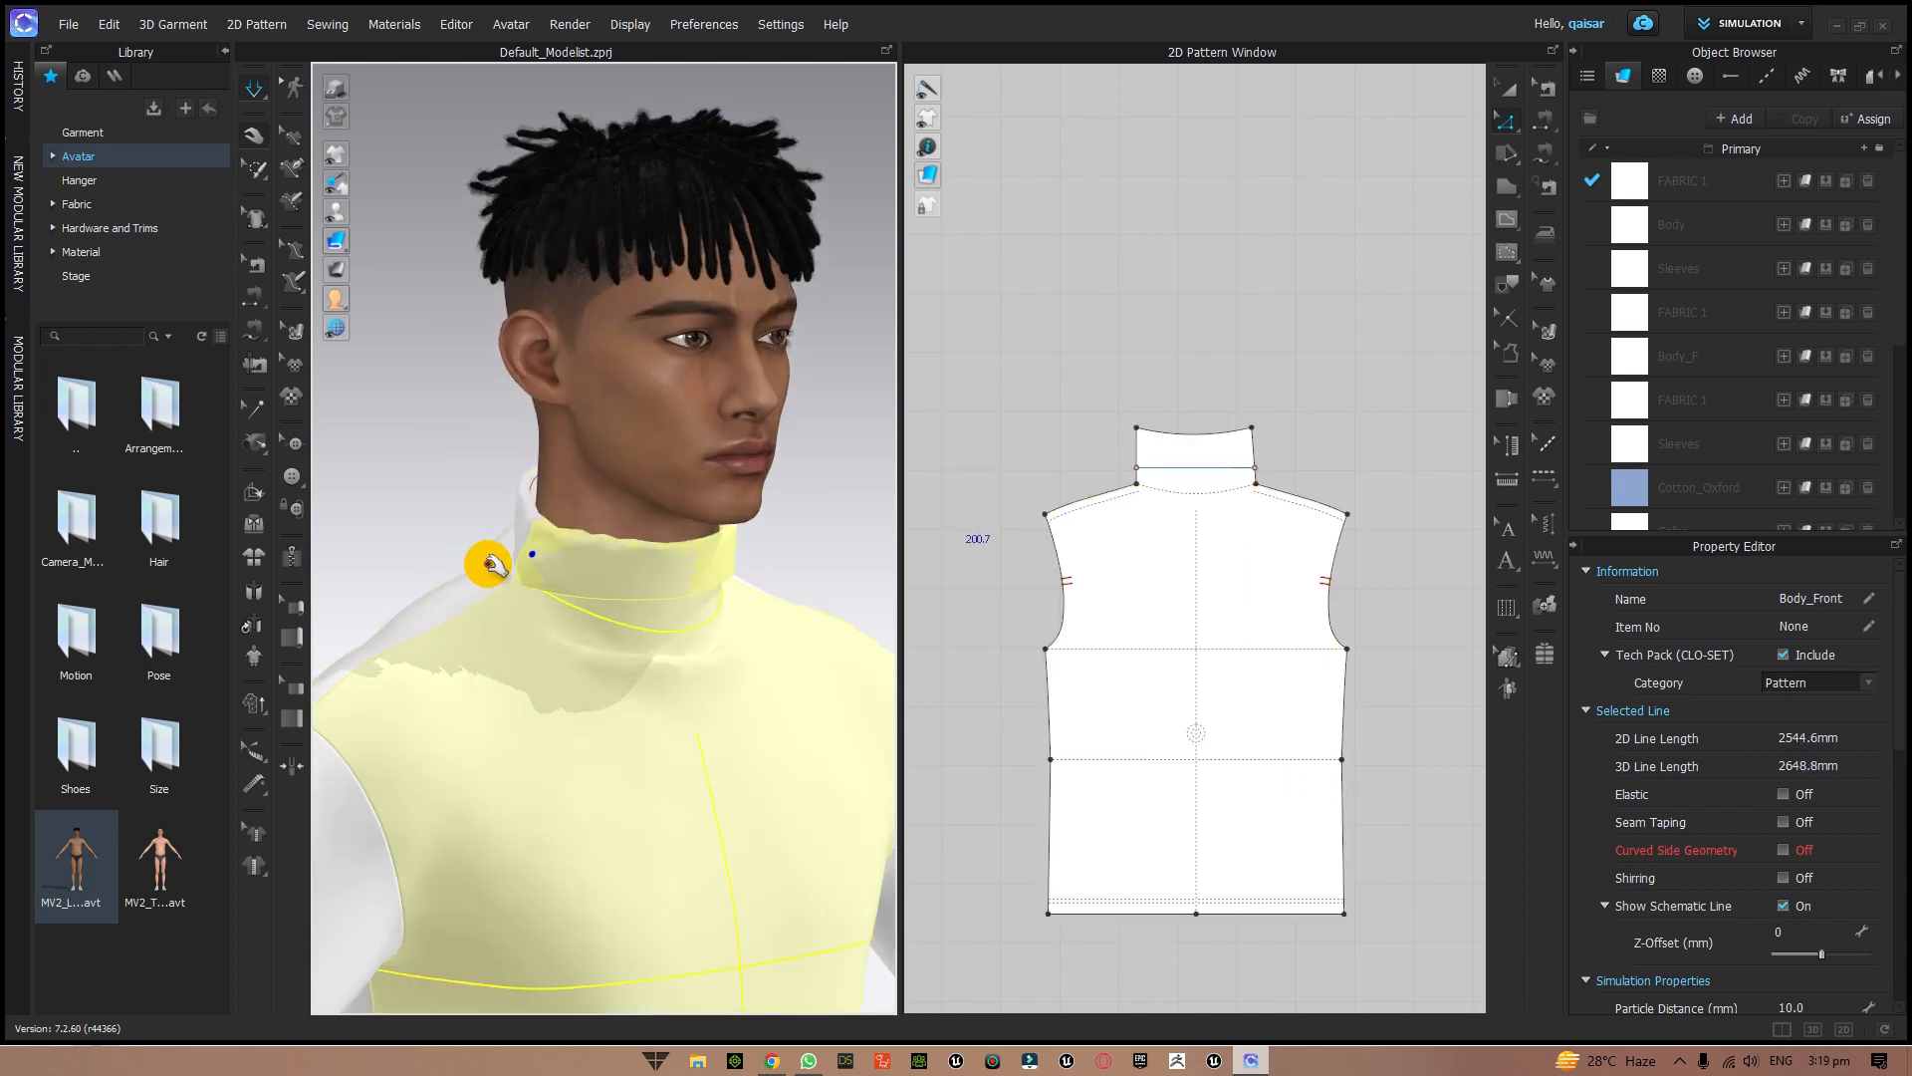
left_click(476, 530)
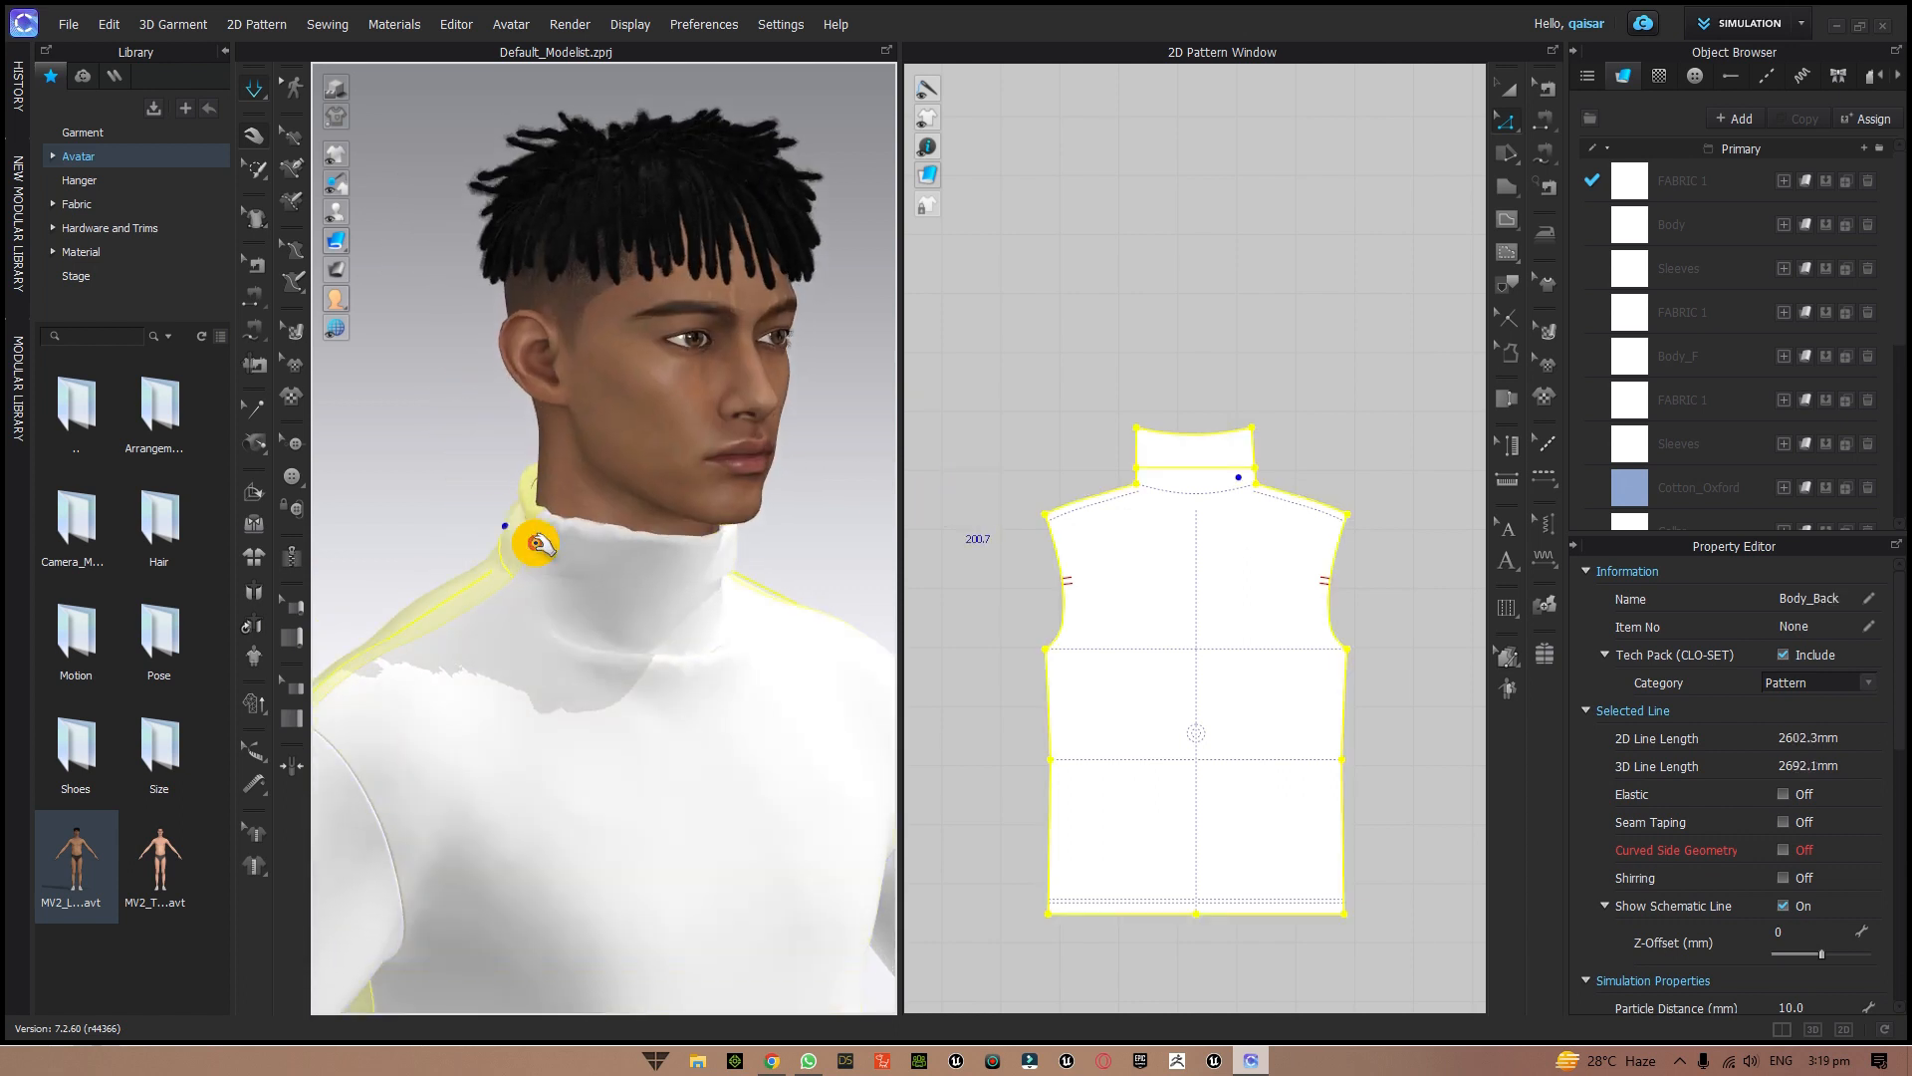
left_click(457, 528)
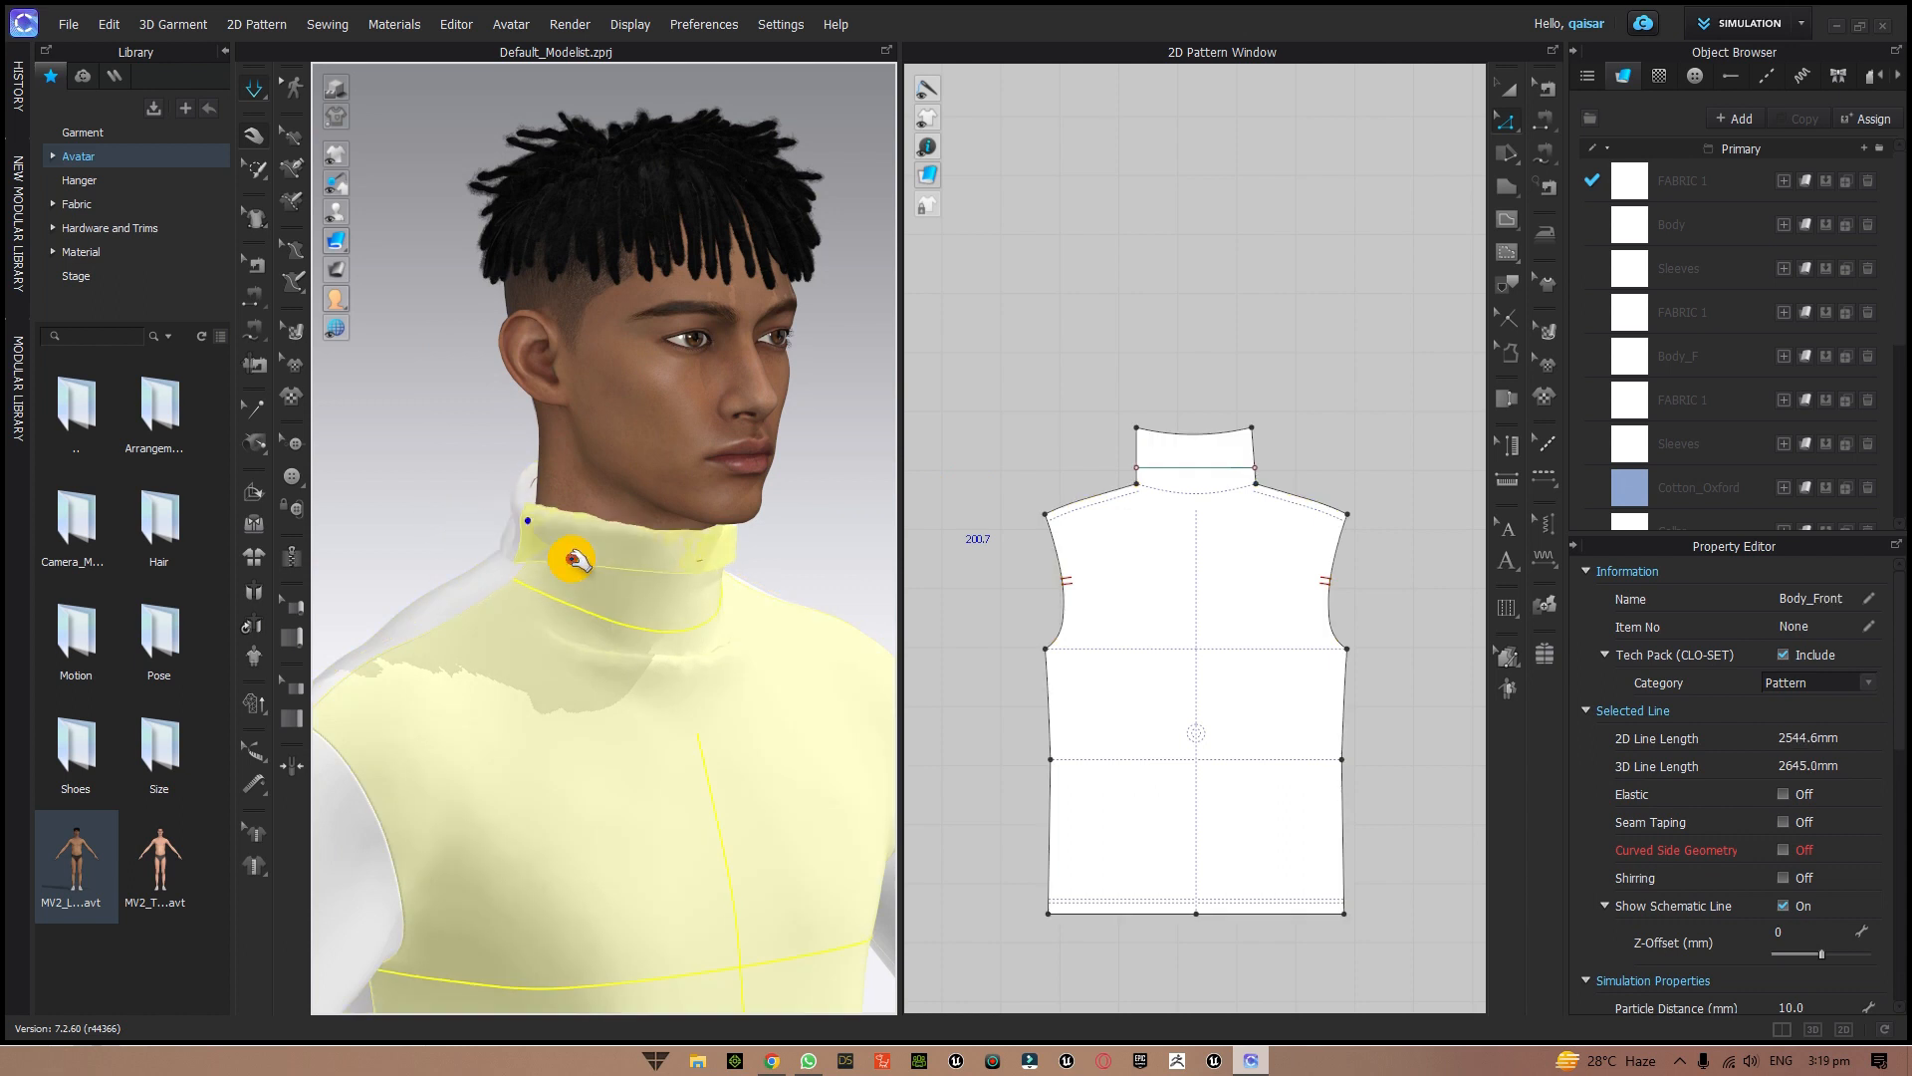
right_click_drag(827, 515, 642, 578)
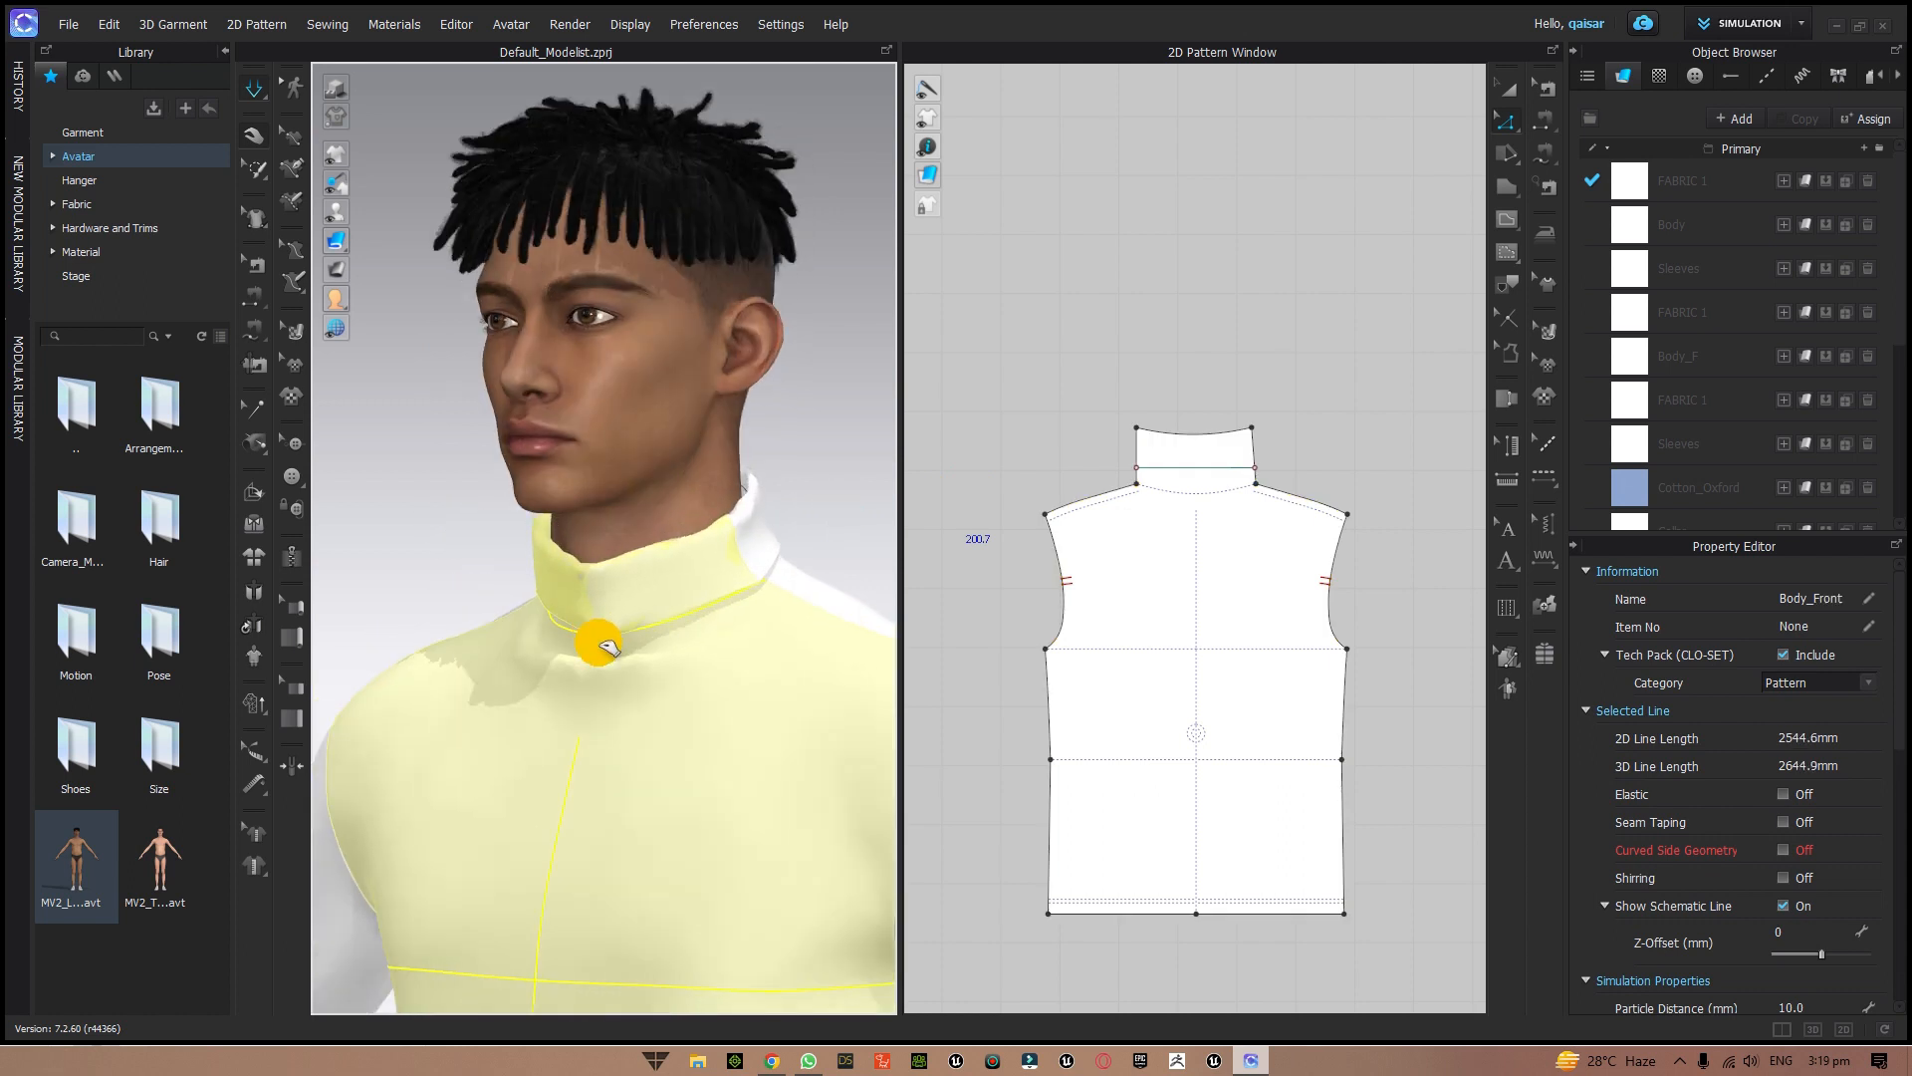
- Pull the centre front of the folded neck slightly downward and stop the simulation
right_click_drag(777, 461, 824, 444)
scroll(830, 447, "up", 3)
middle_click_drag(830, 447, 811, 256)
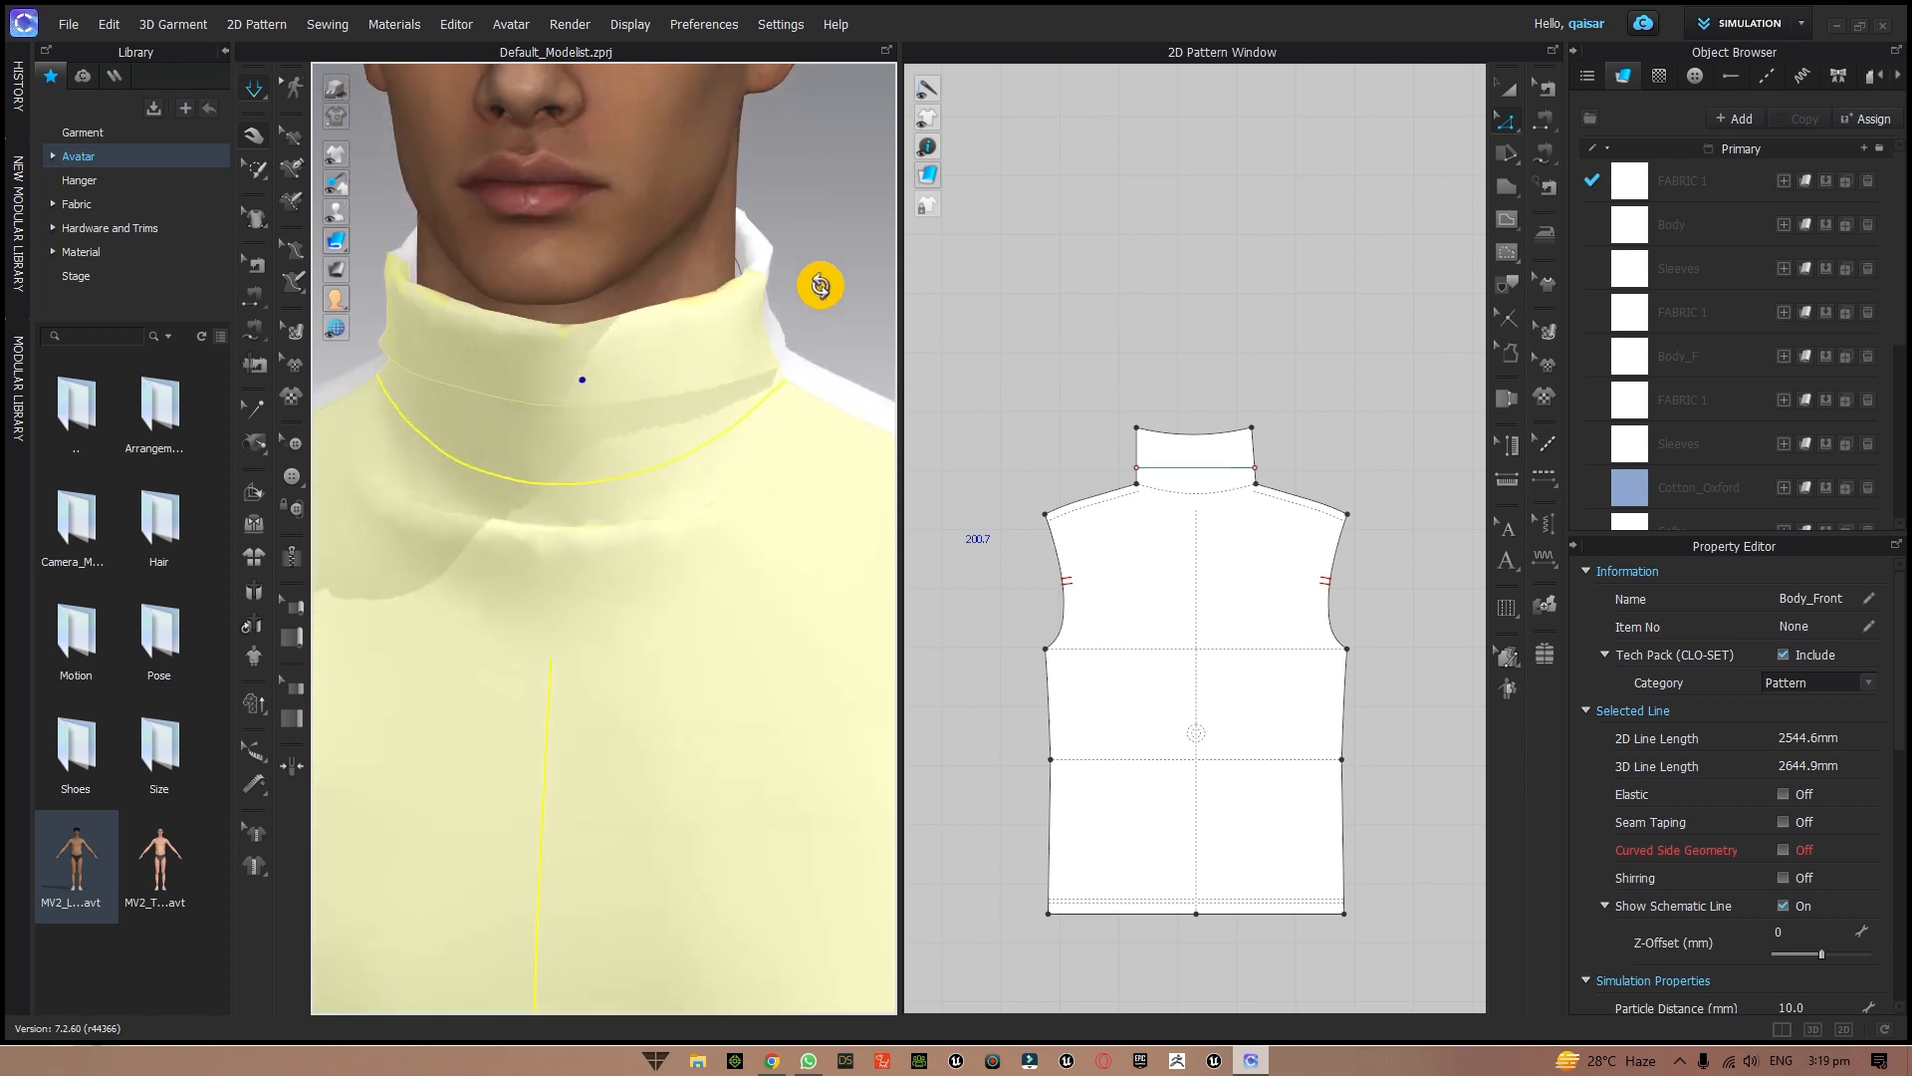
left_click_drag(570, 380, 559, 452)
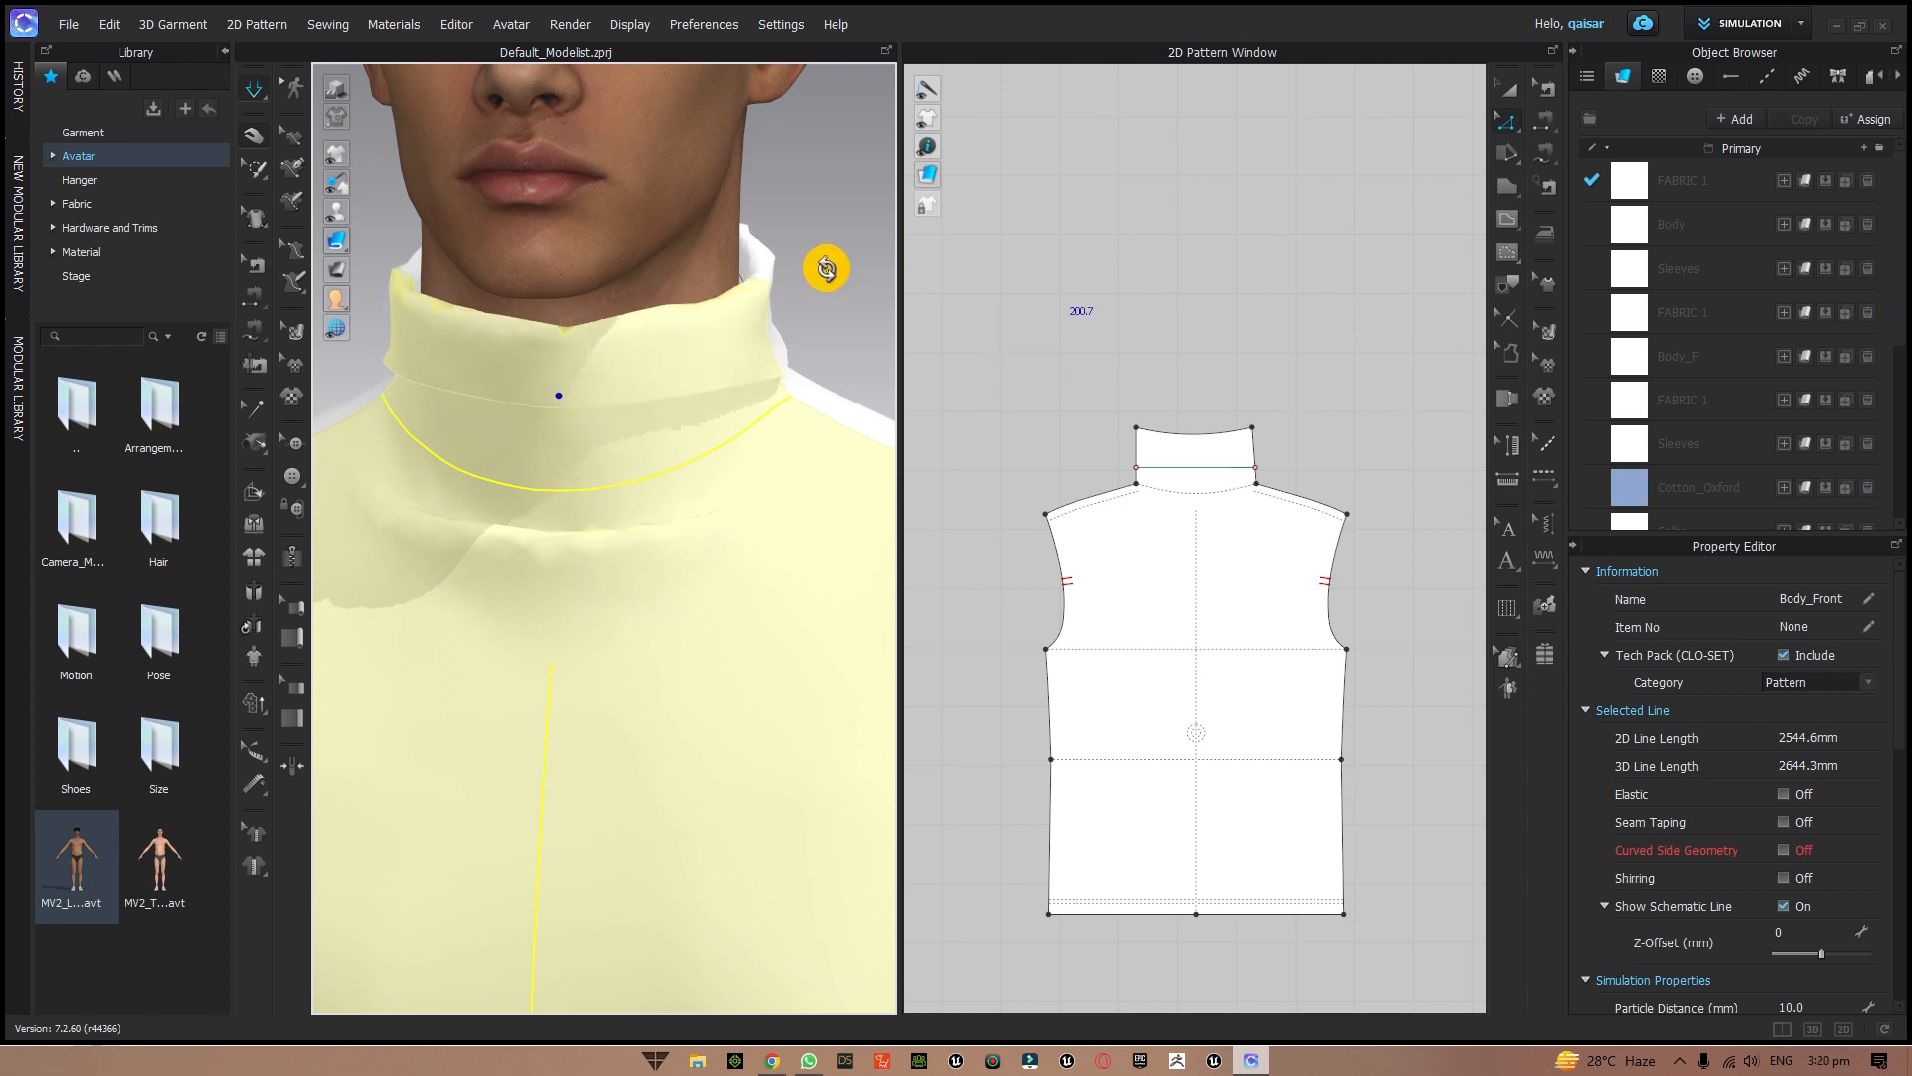
mouse_move(825, 265)
right_mouse_down()
mouse_move(610, 261)
mouse_move(880, 278)
mouse_move(855, 264)
right_mouse_up()
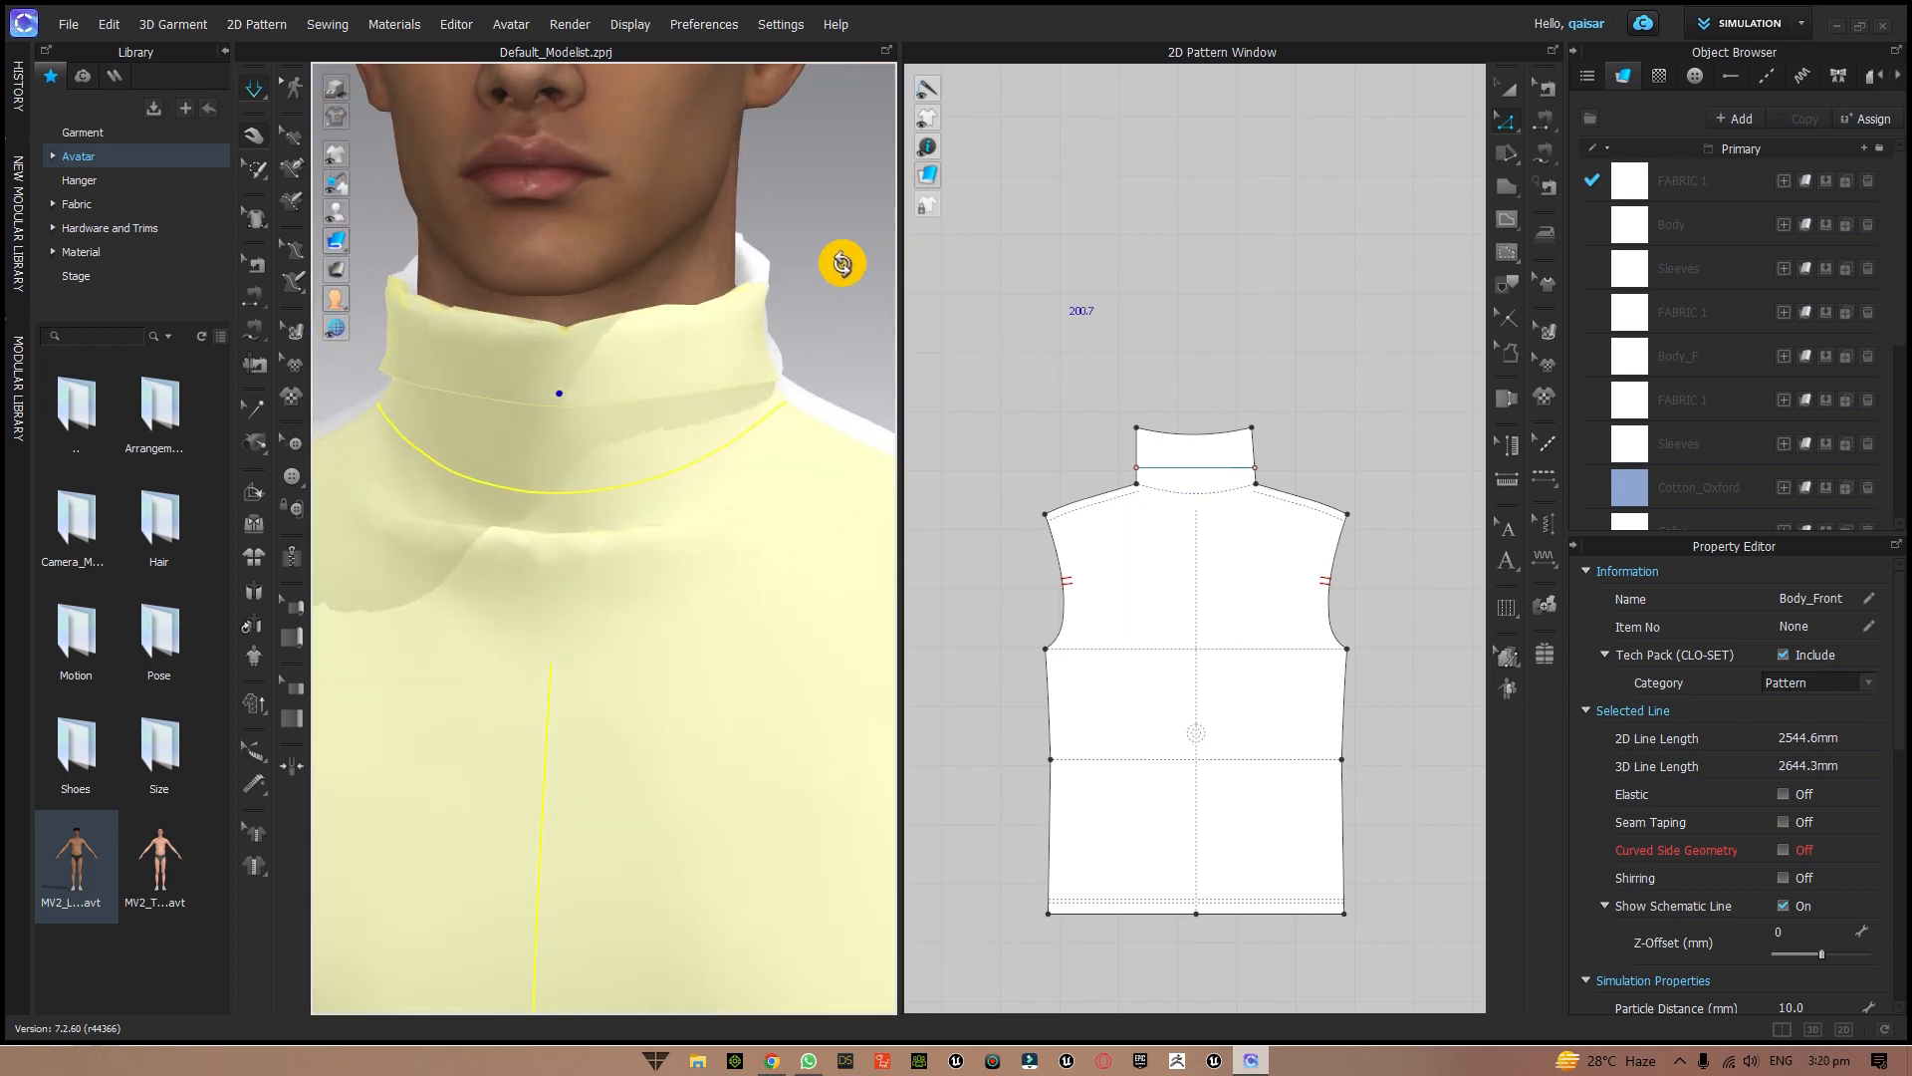
scroll(827, 285, "down", 3)
left_click(253, 87)
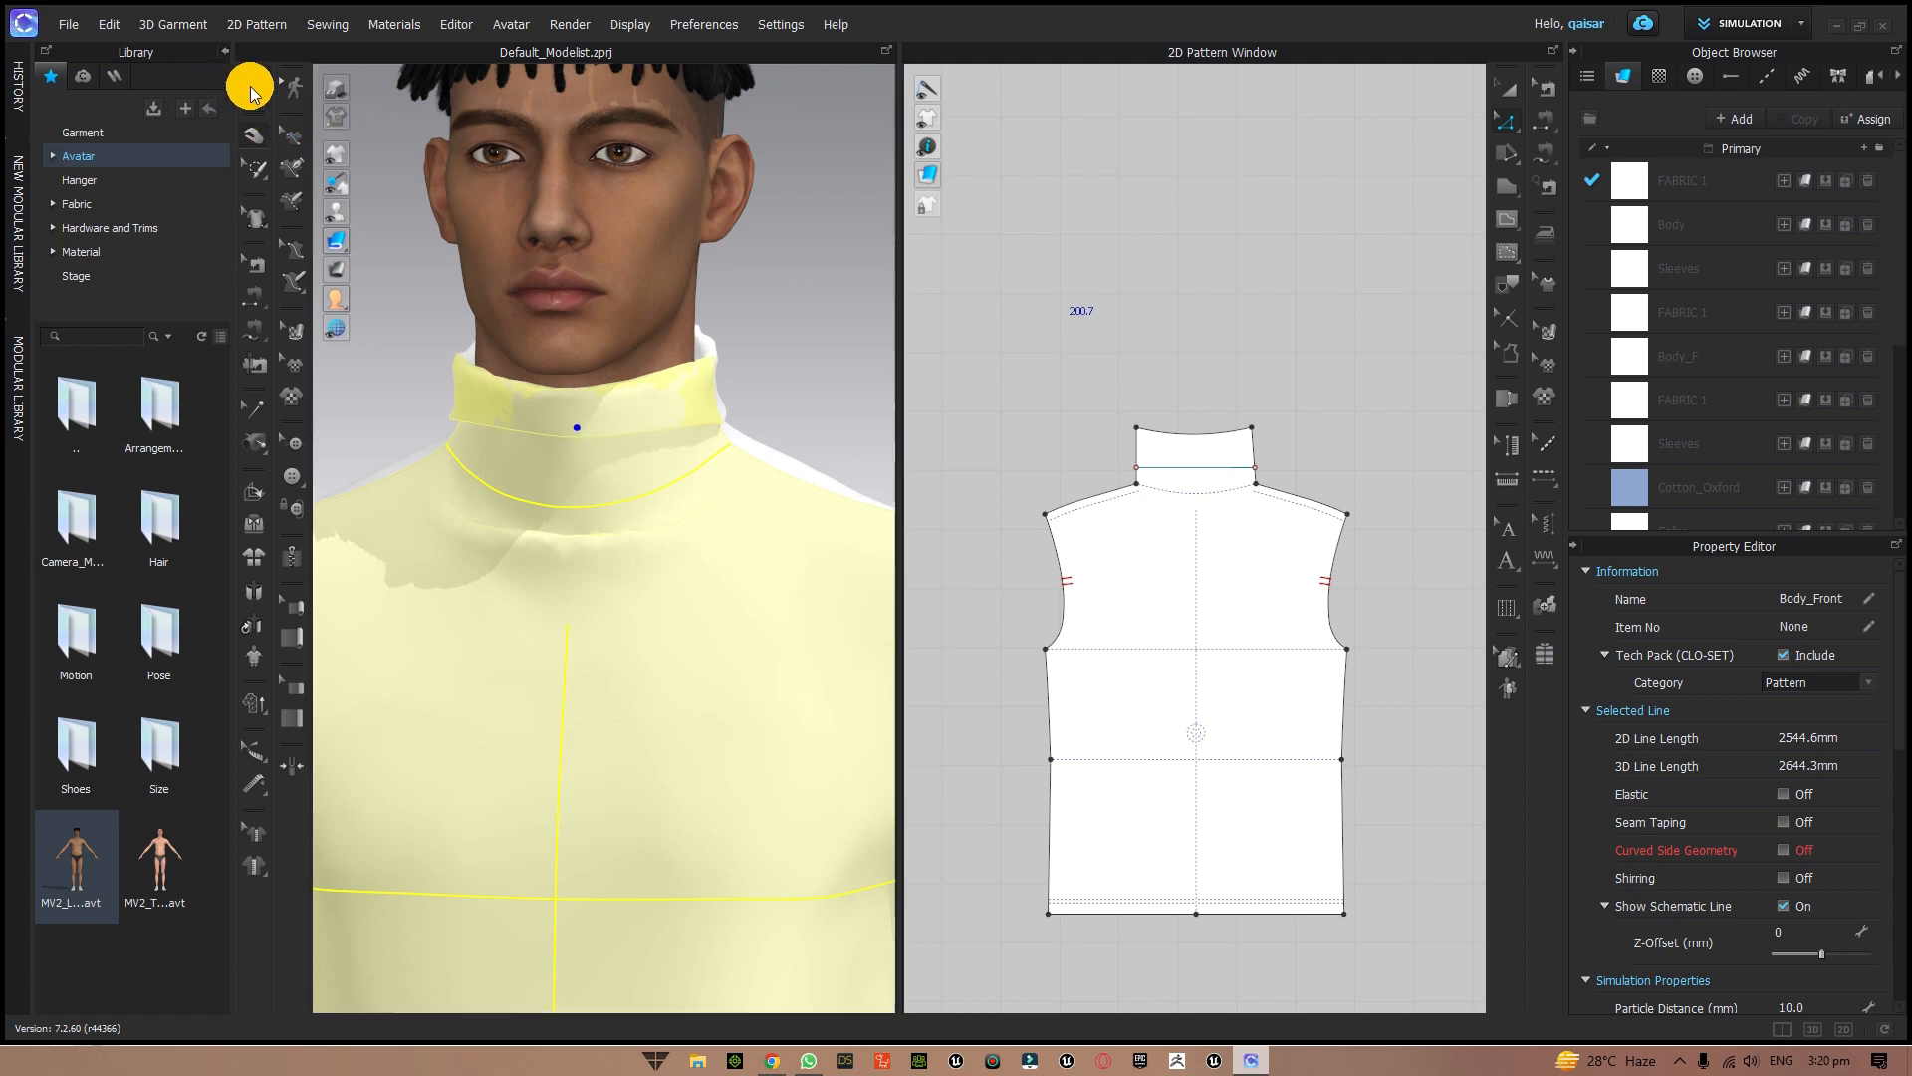
mouse_move(810, 359)
right_mouse_down()
mouse_move(771, 360)
mouse_move(794, 359)
right_mouse_up()
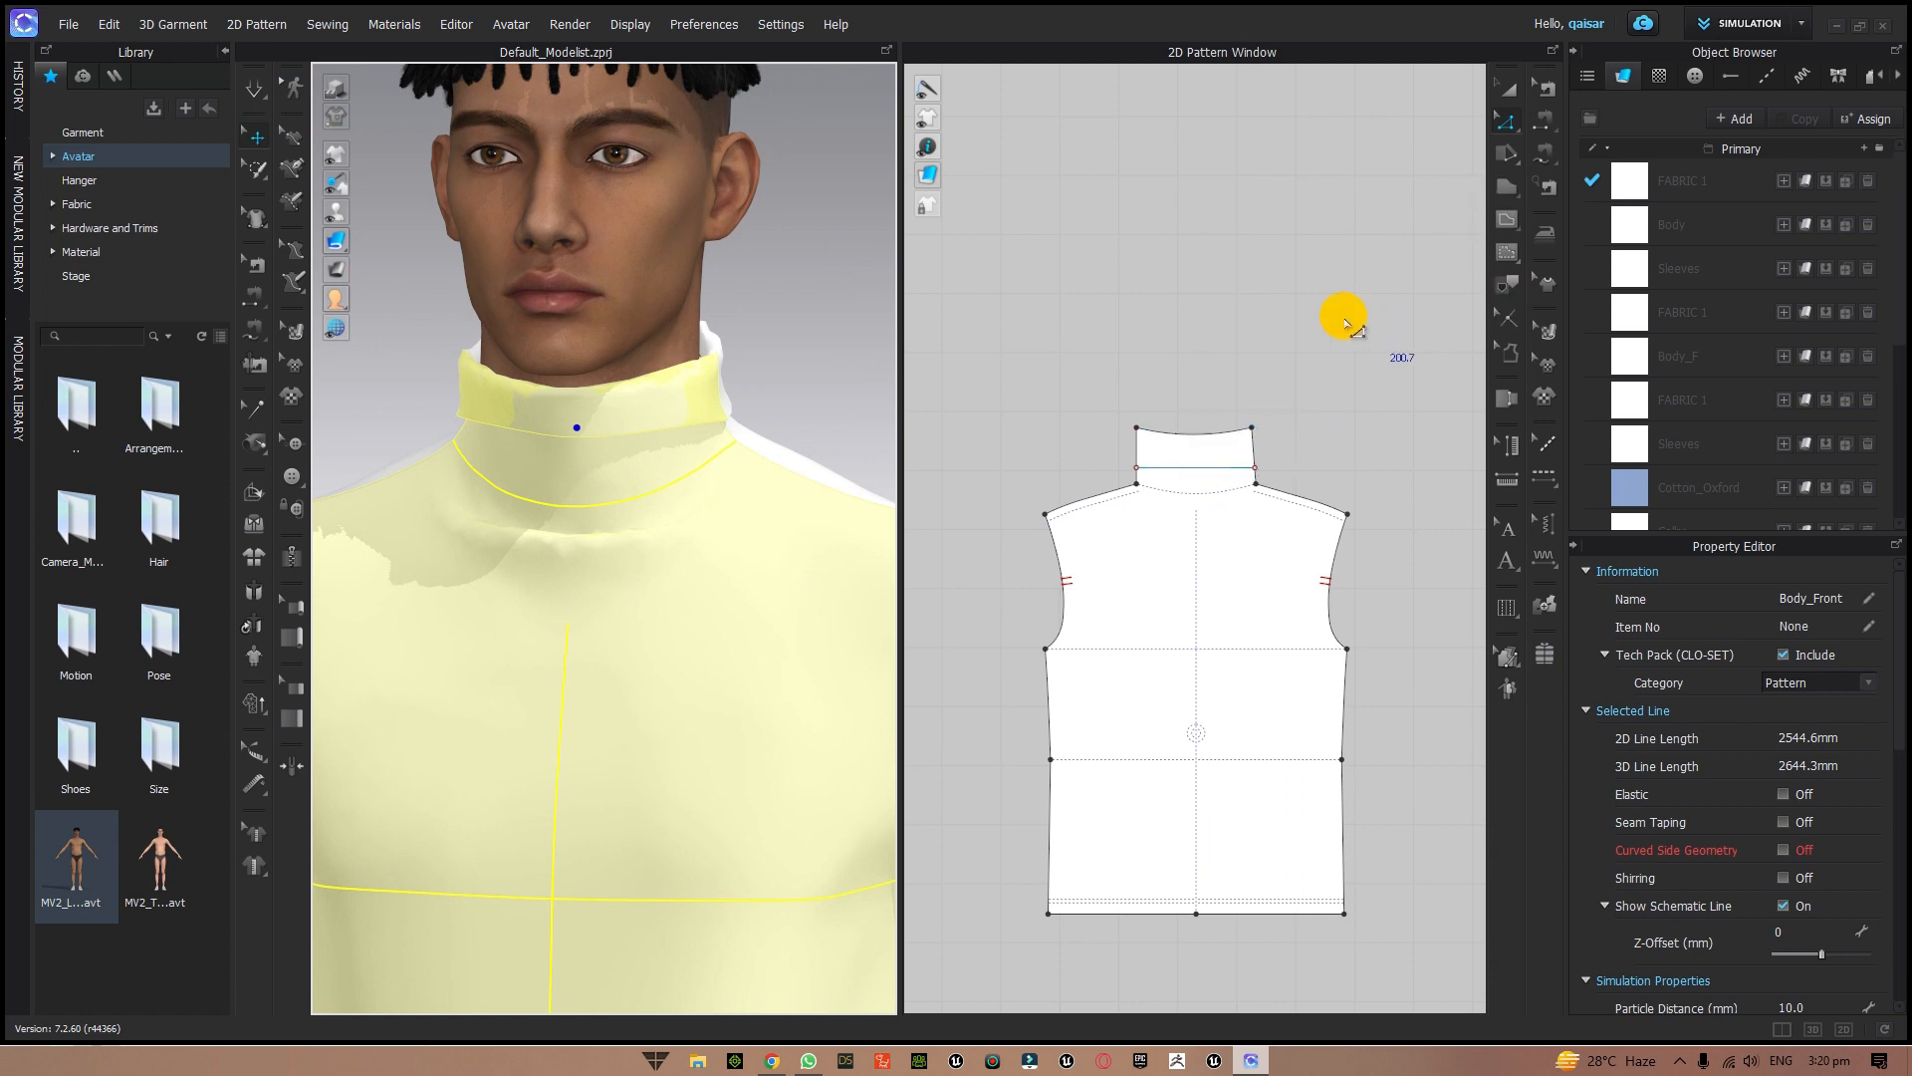
- Flatten the curve of the back high neck's top edge to a length of about 196 mm and return to Edit Pattern
scroll(1294, 303, "up", 4)
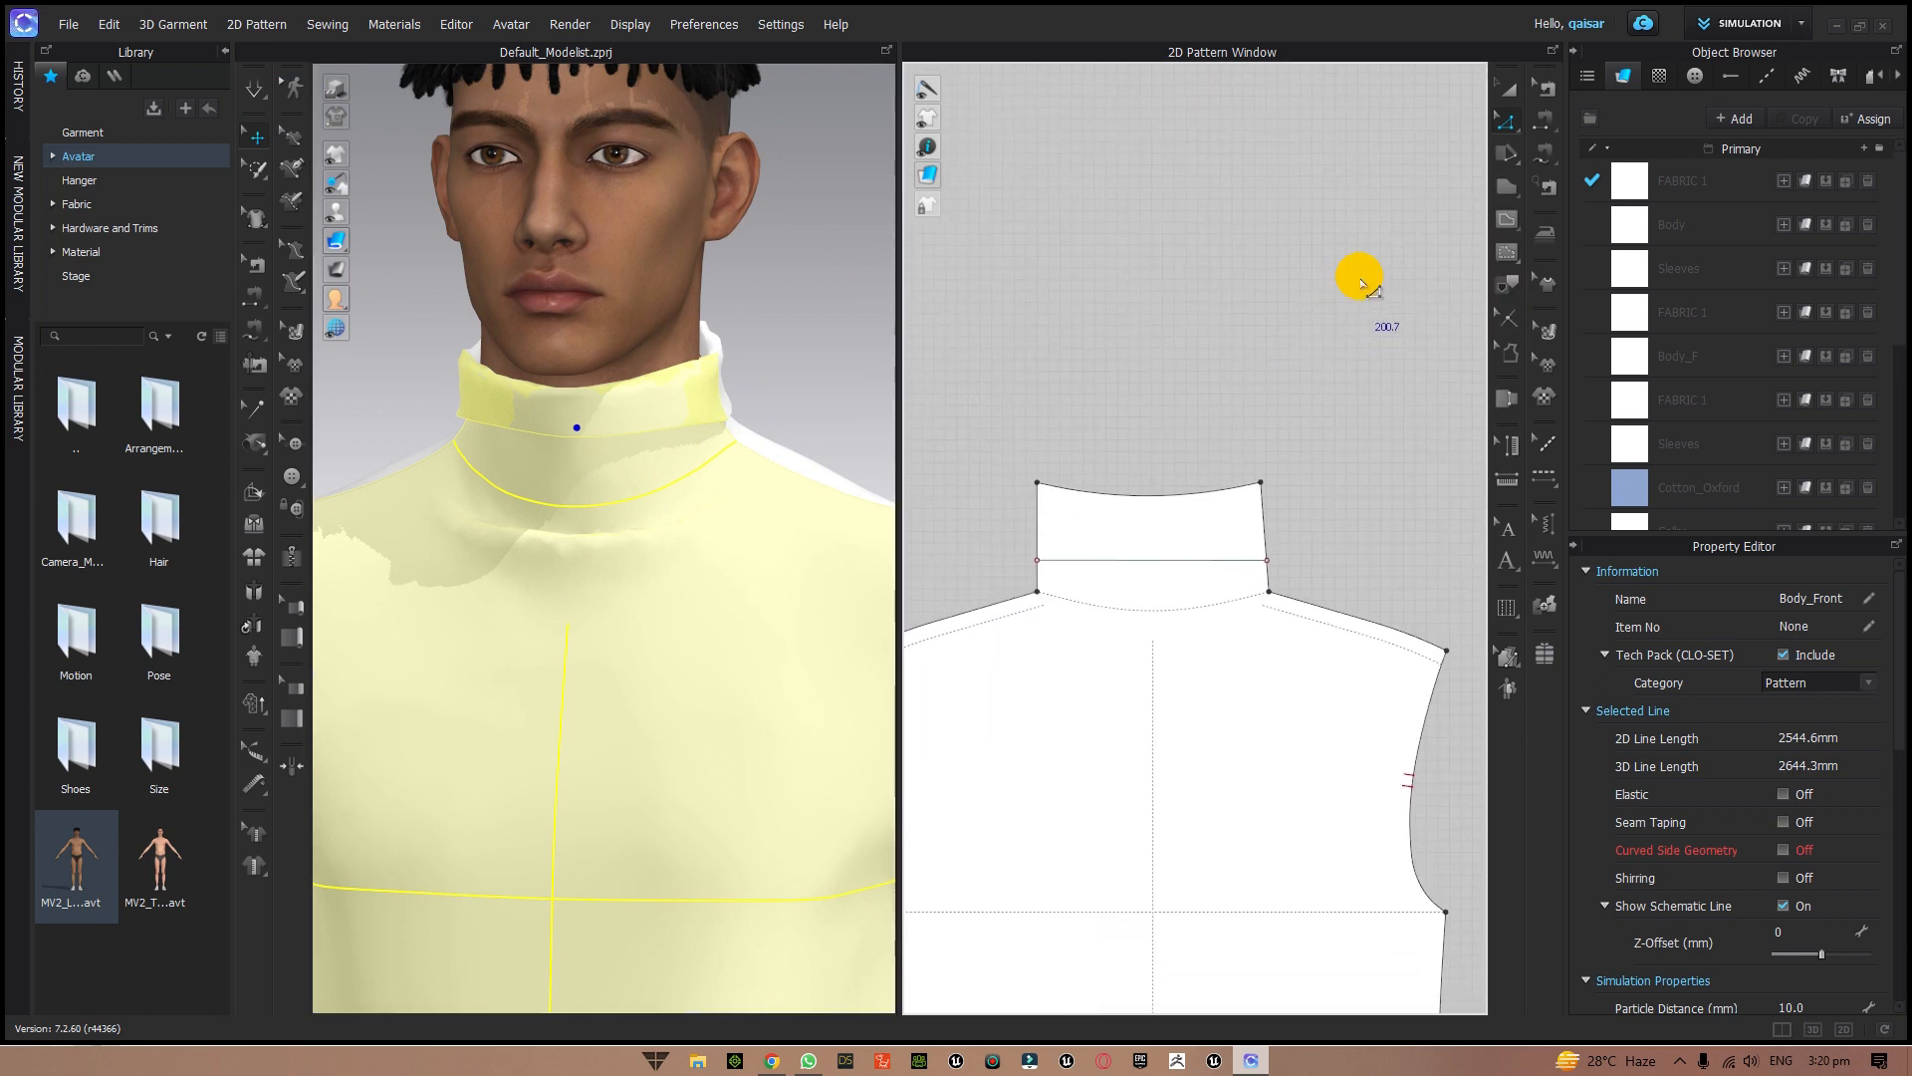
left_click(1507, 120)
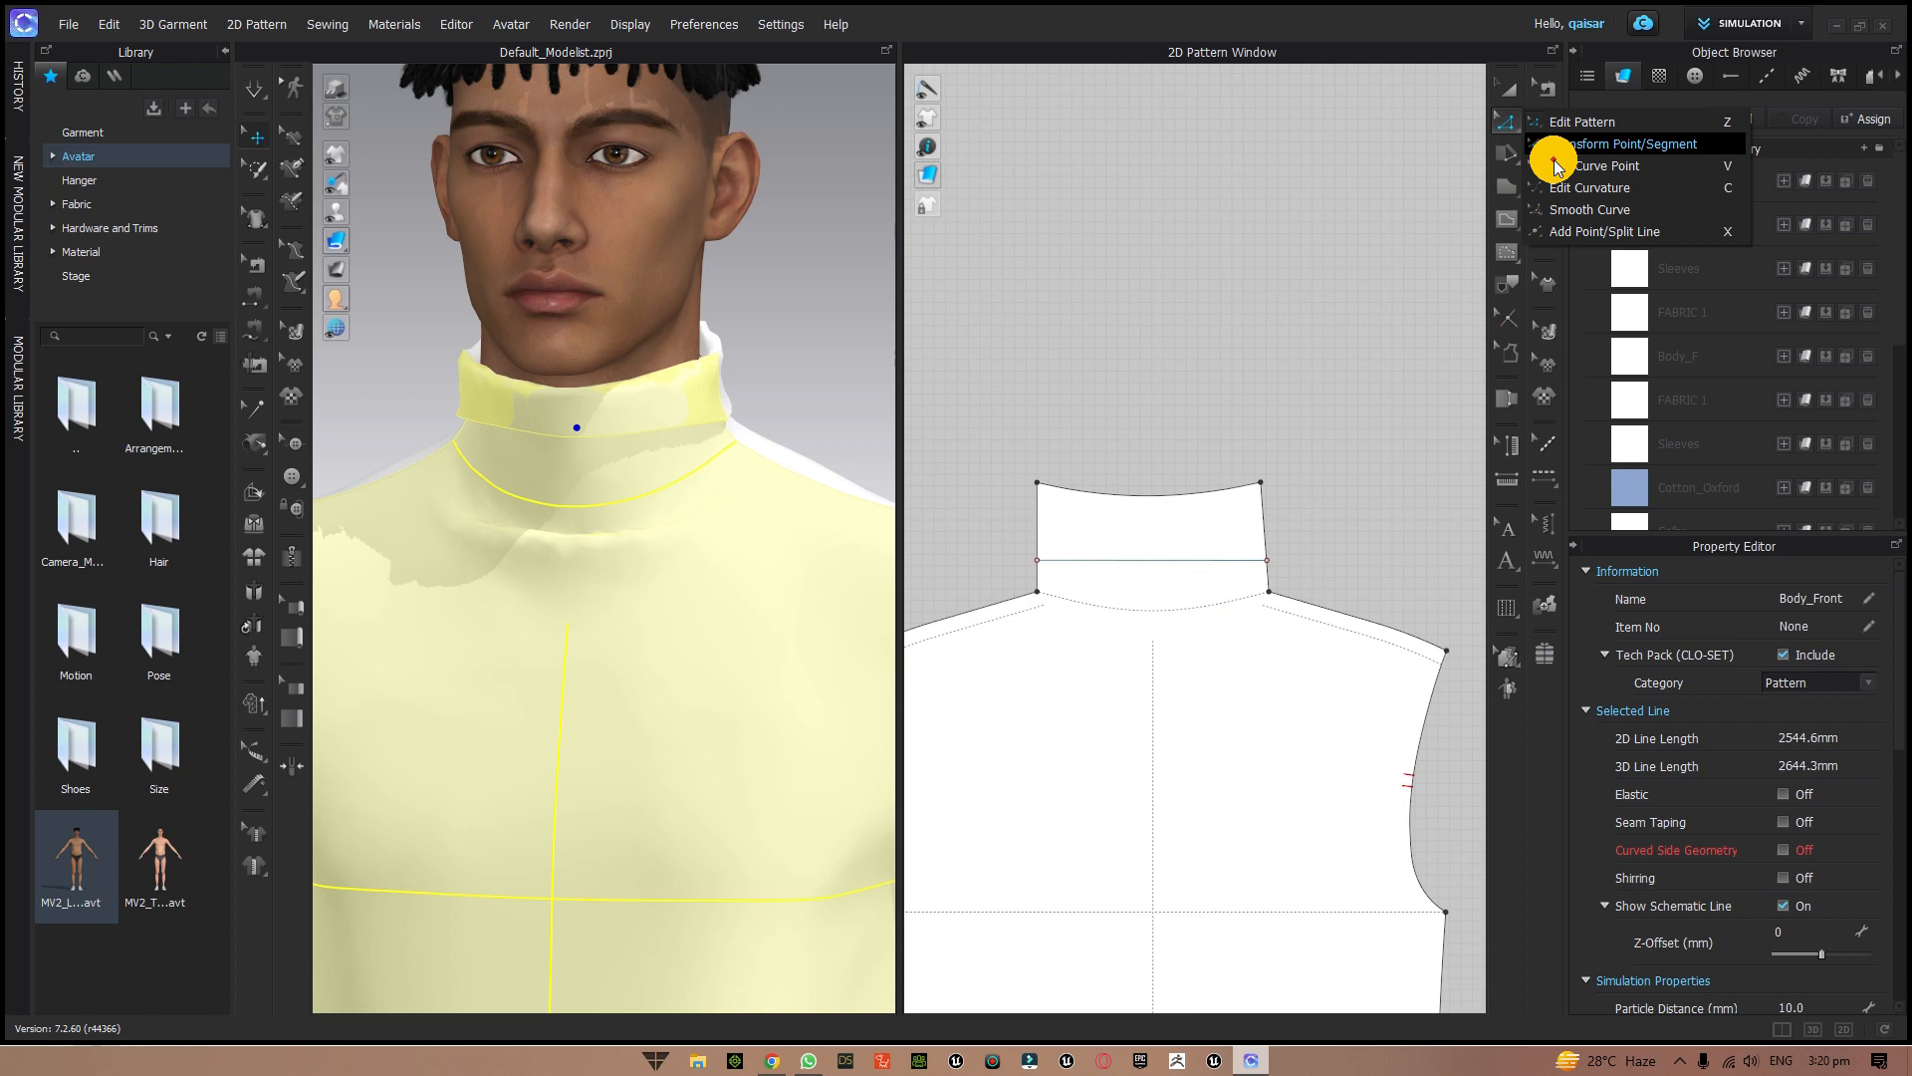
left_click(1586, 207)
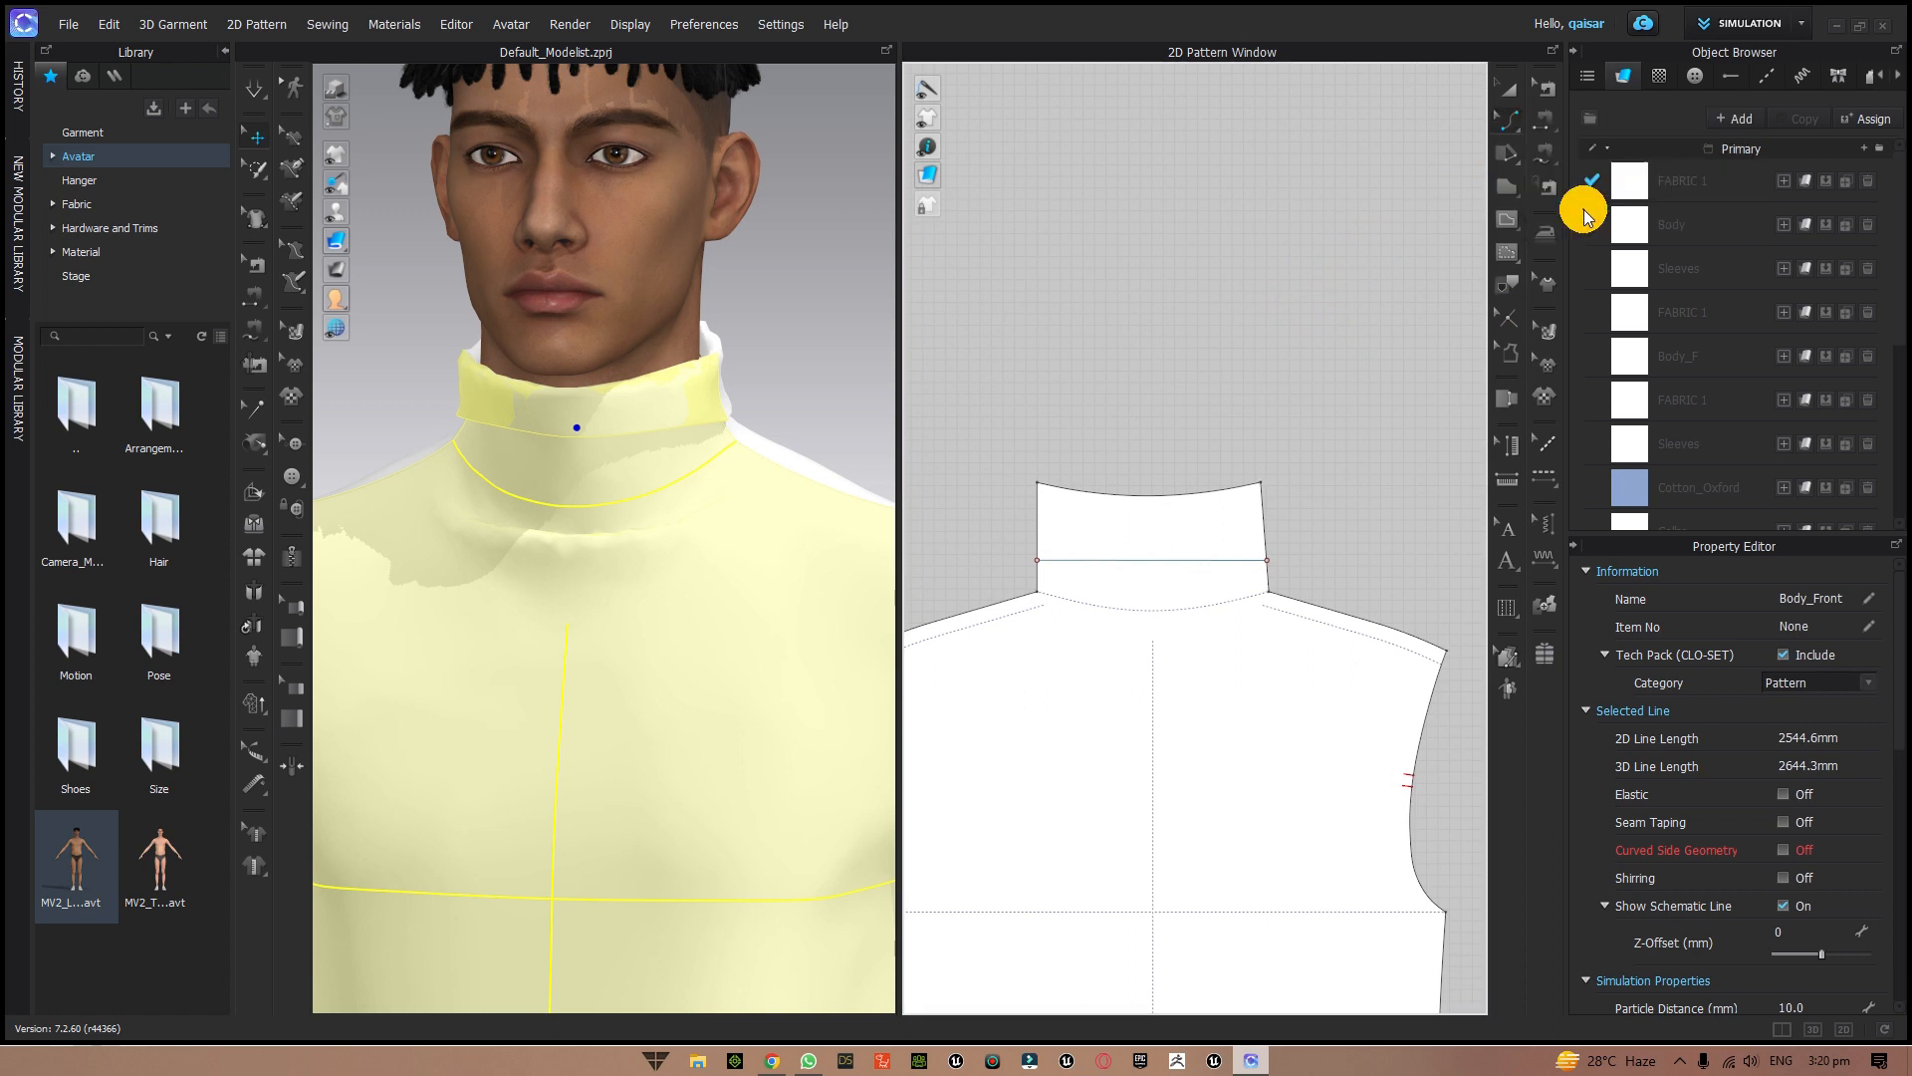
left_click(1157, 500)
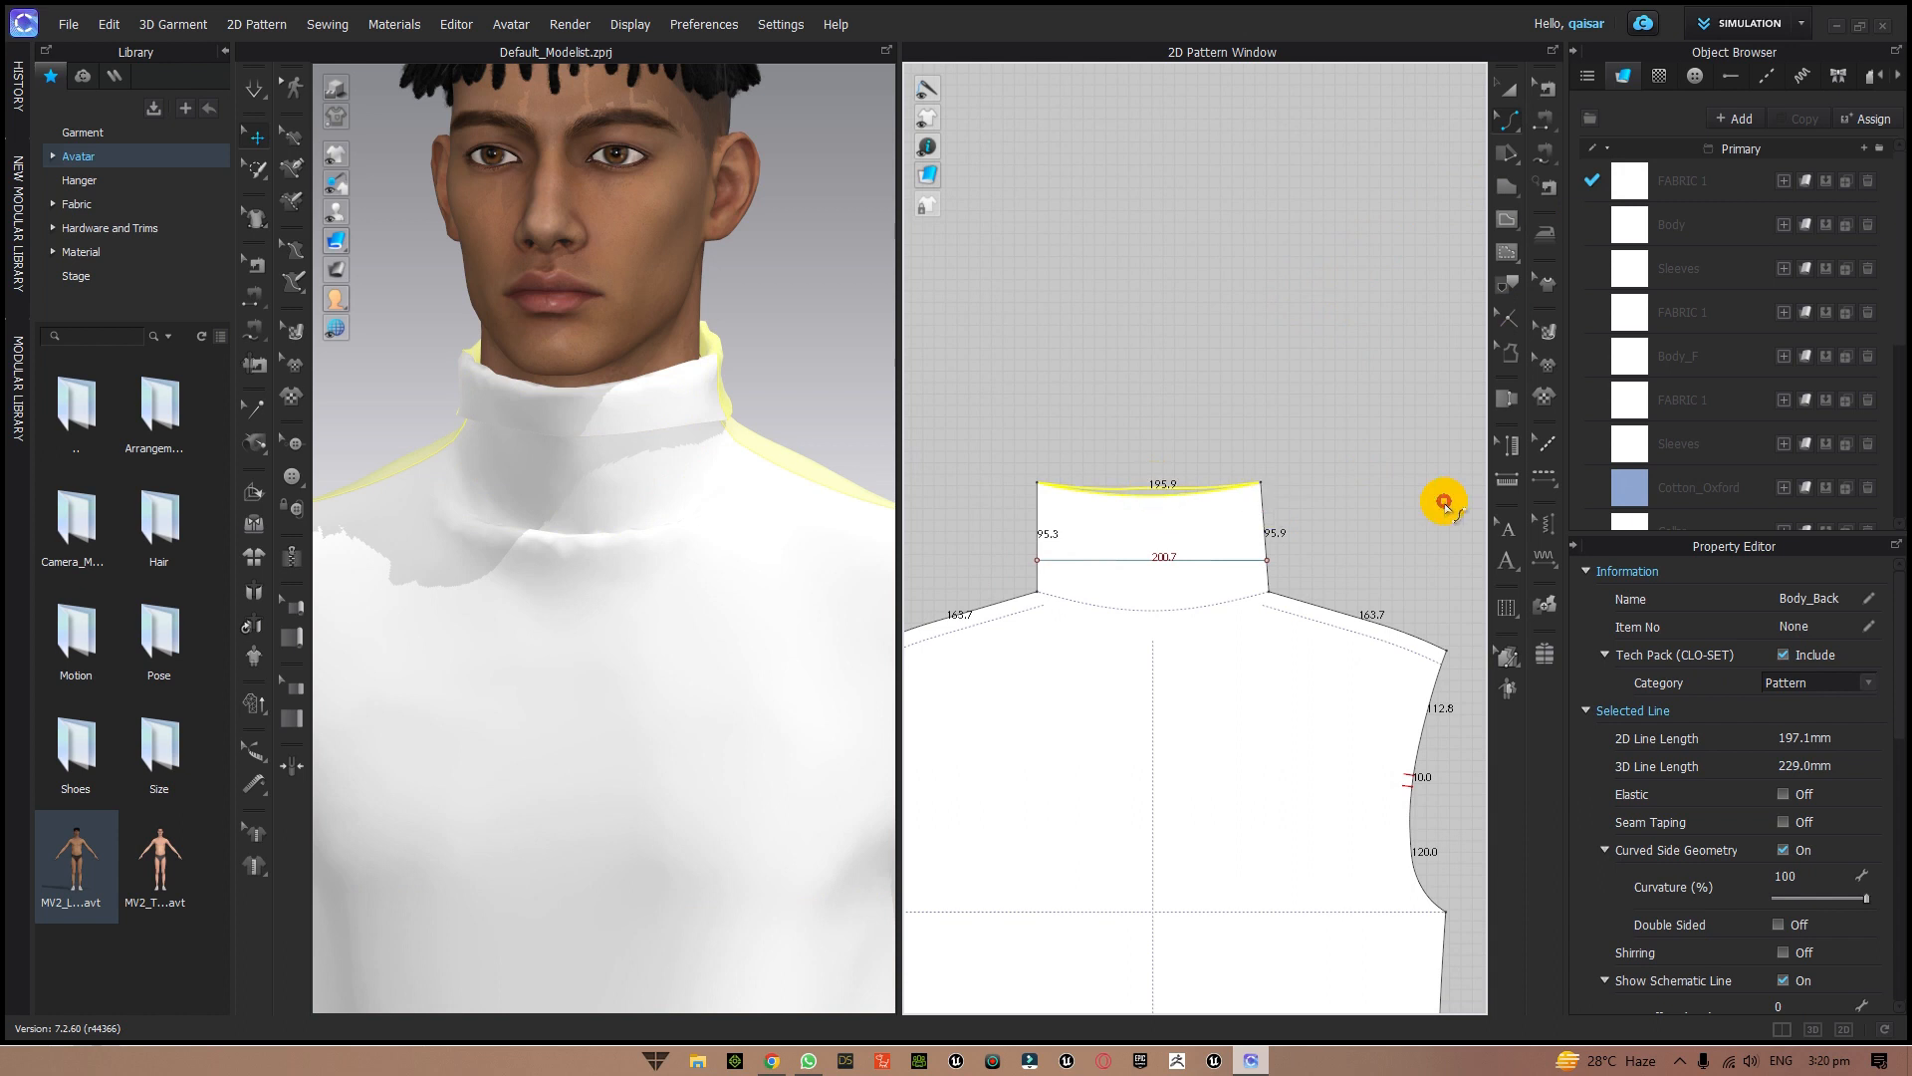
left_click(1445, 504)
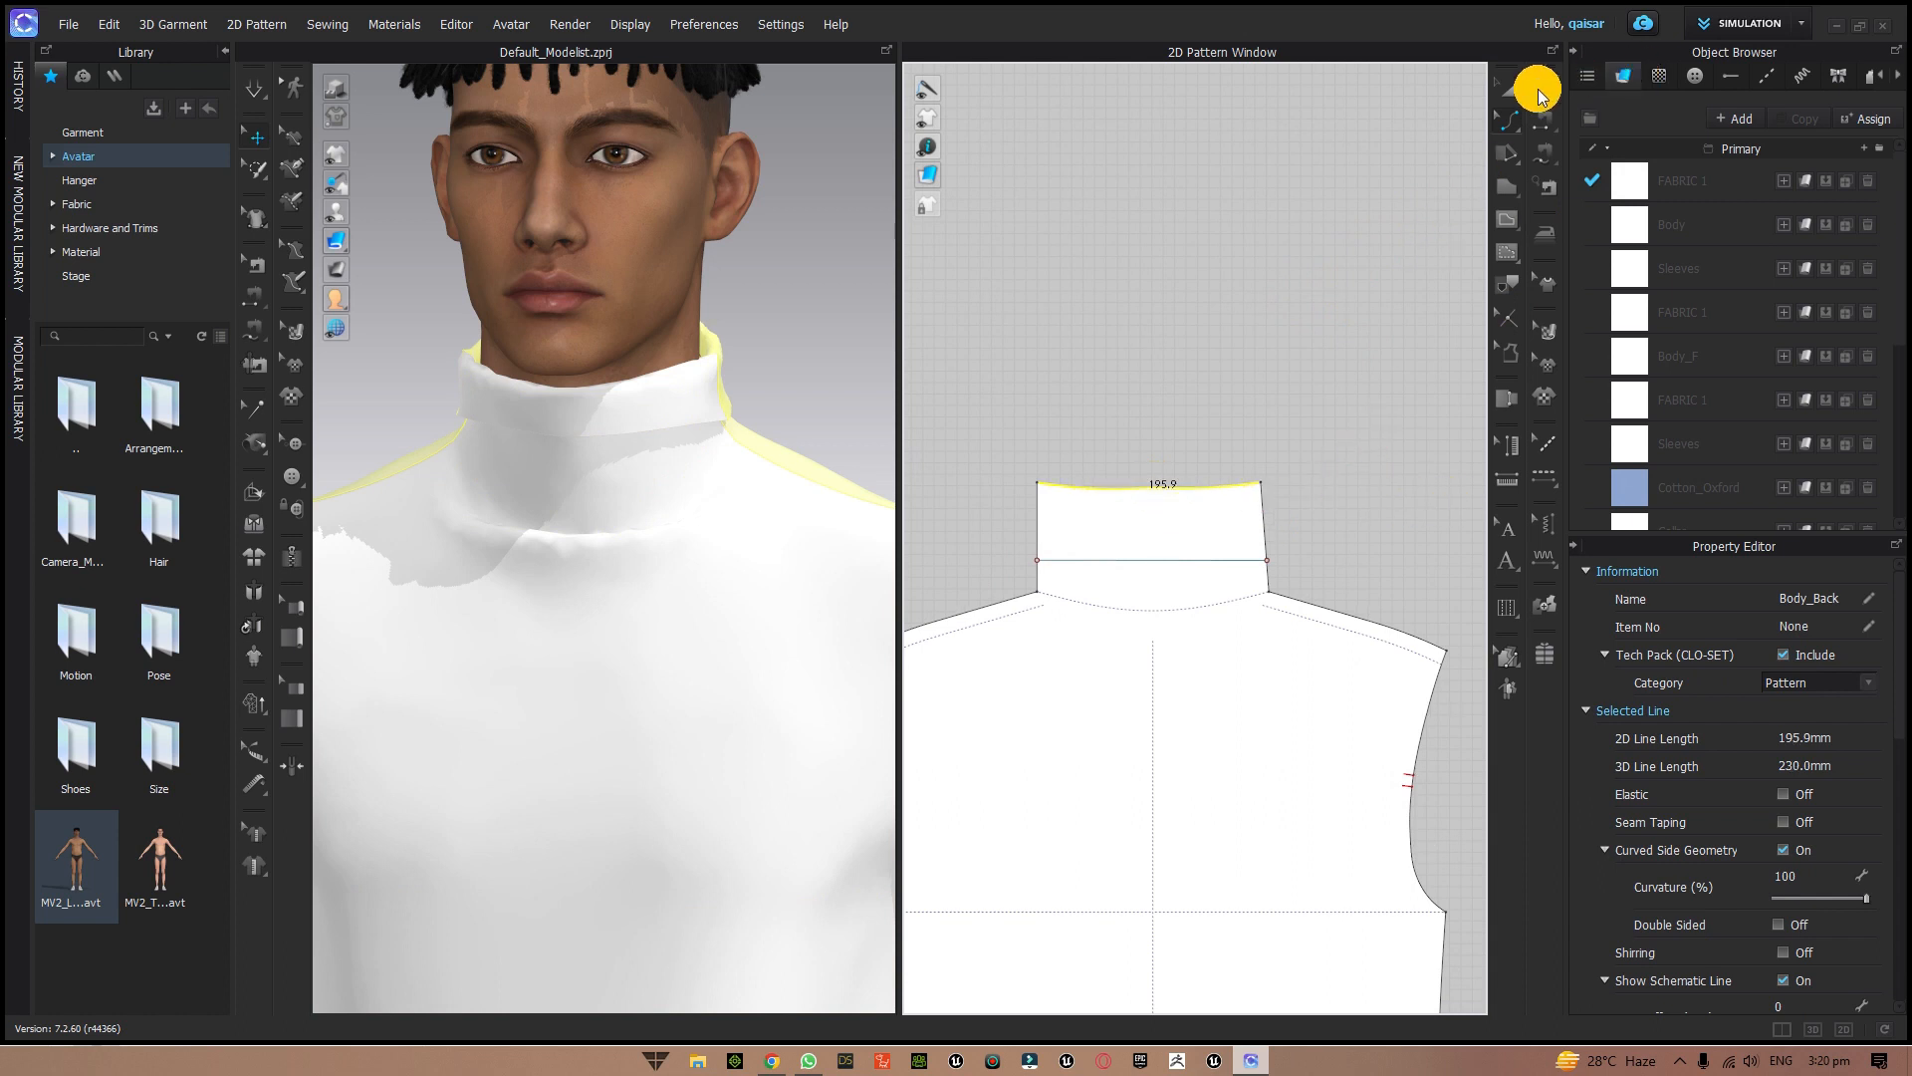
left_click(1502, 121)
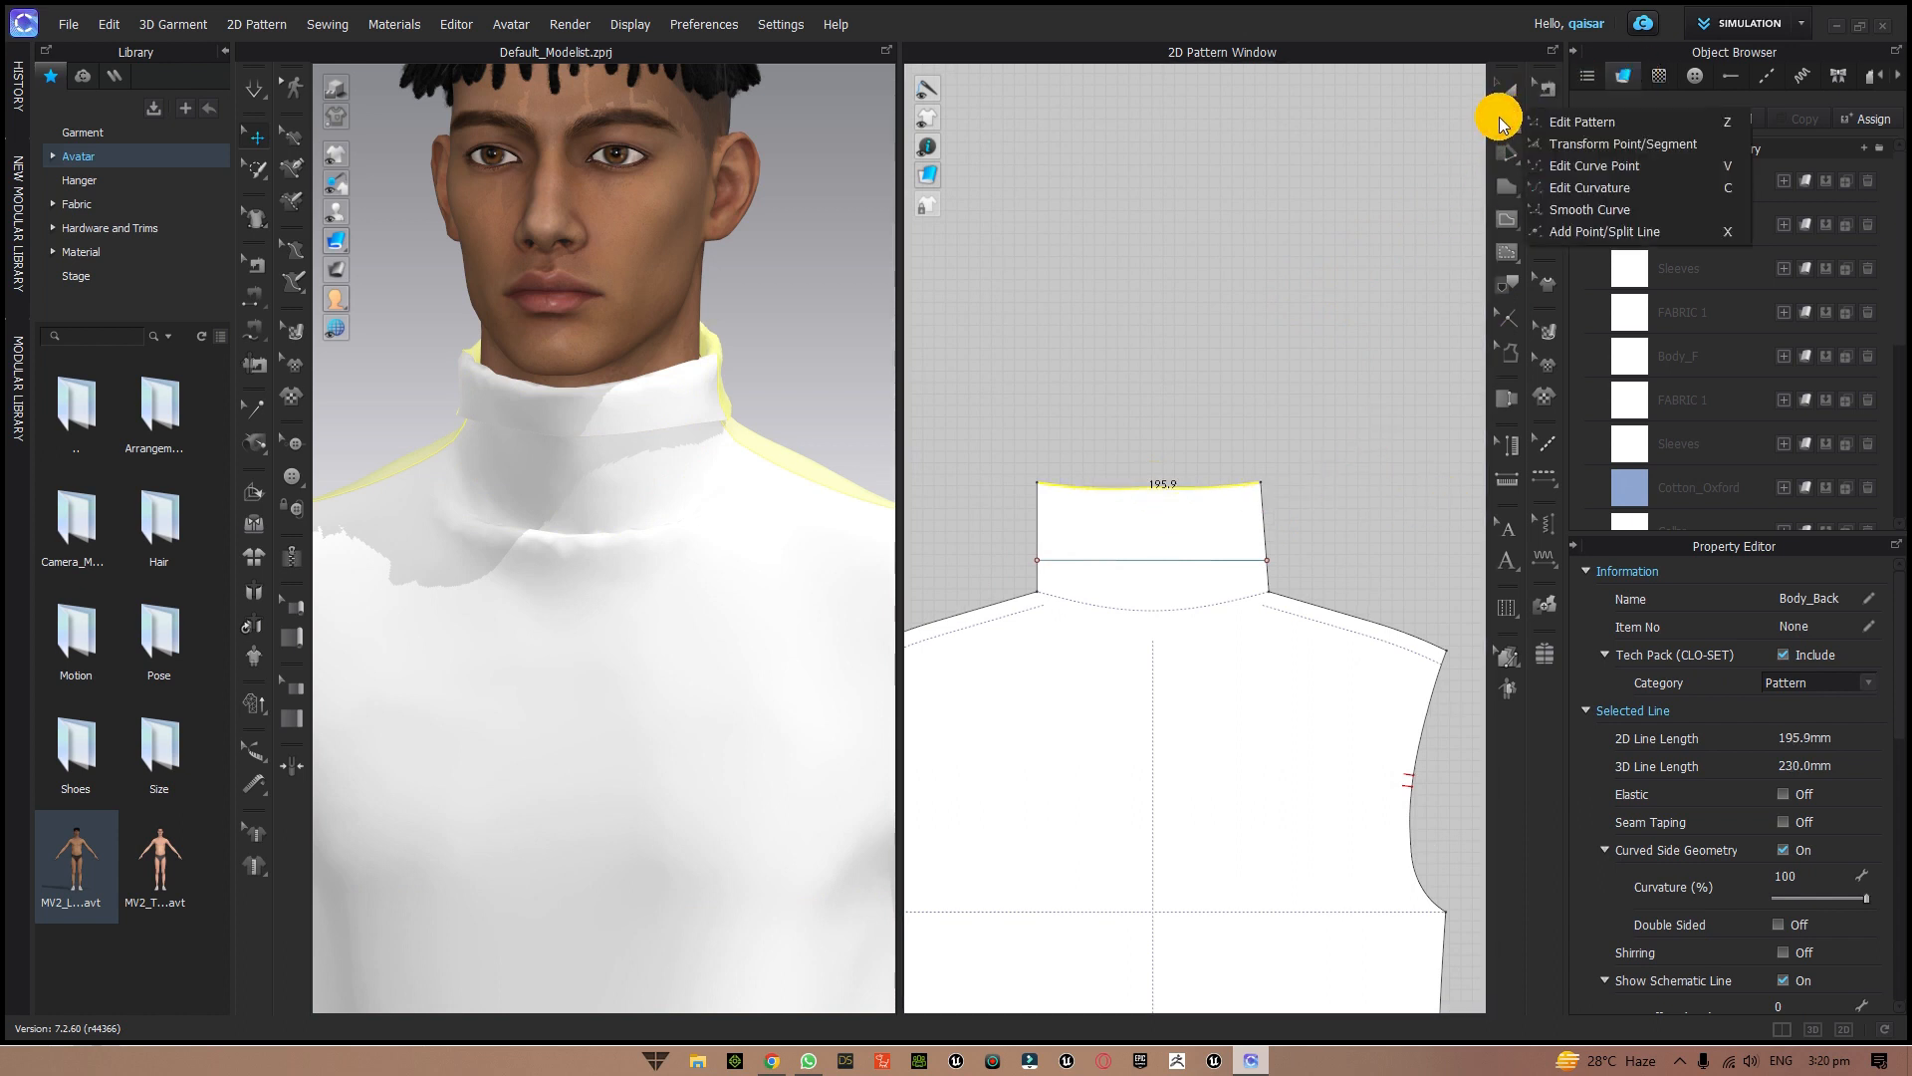
left_click(1549, 121)
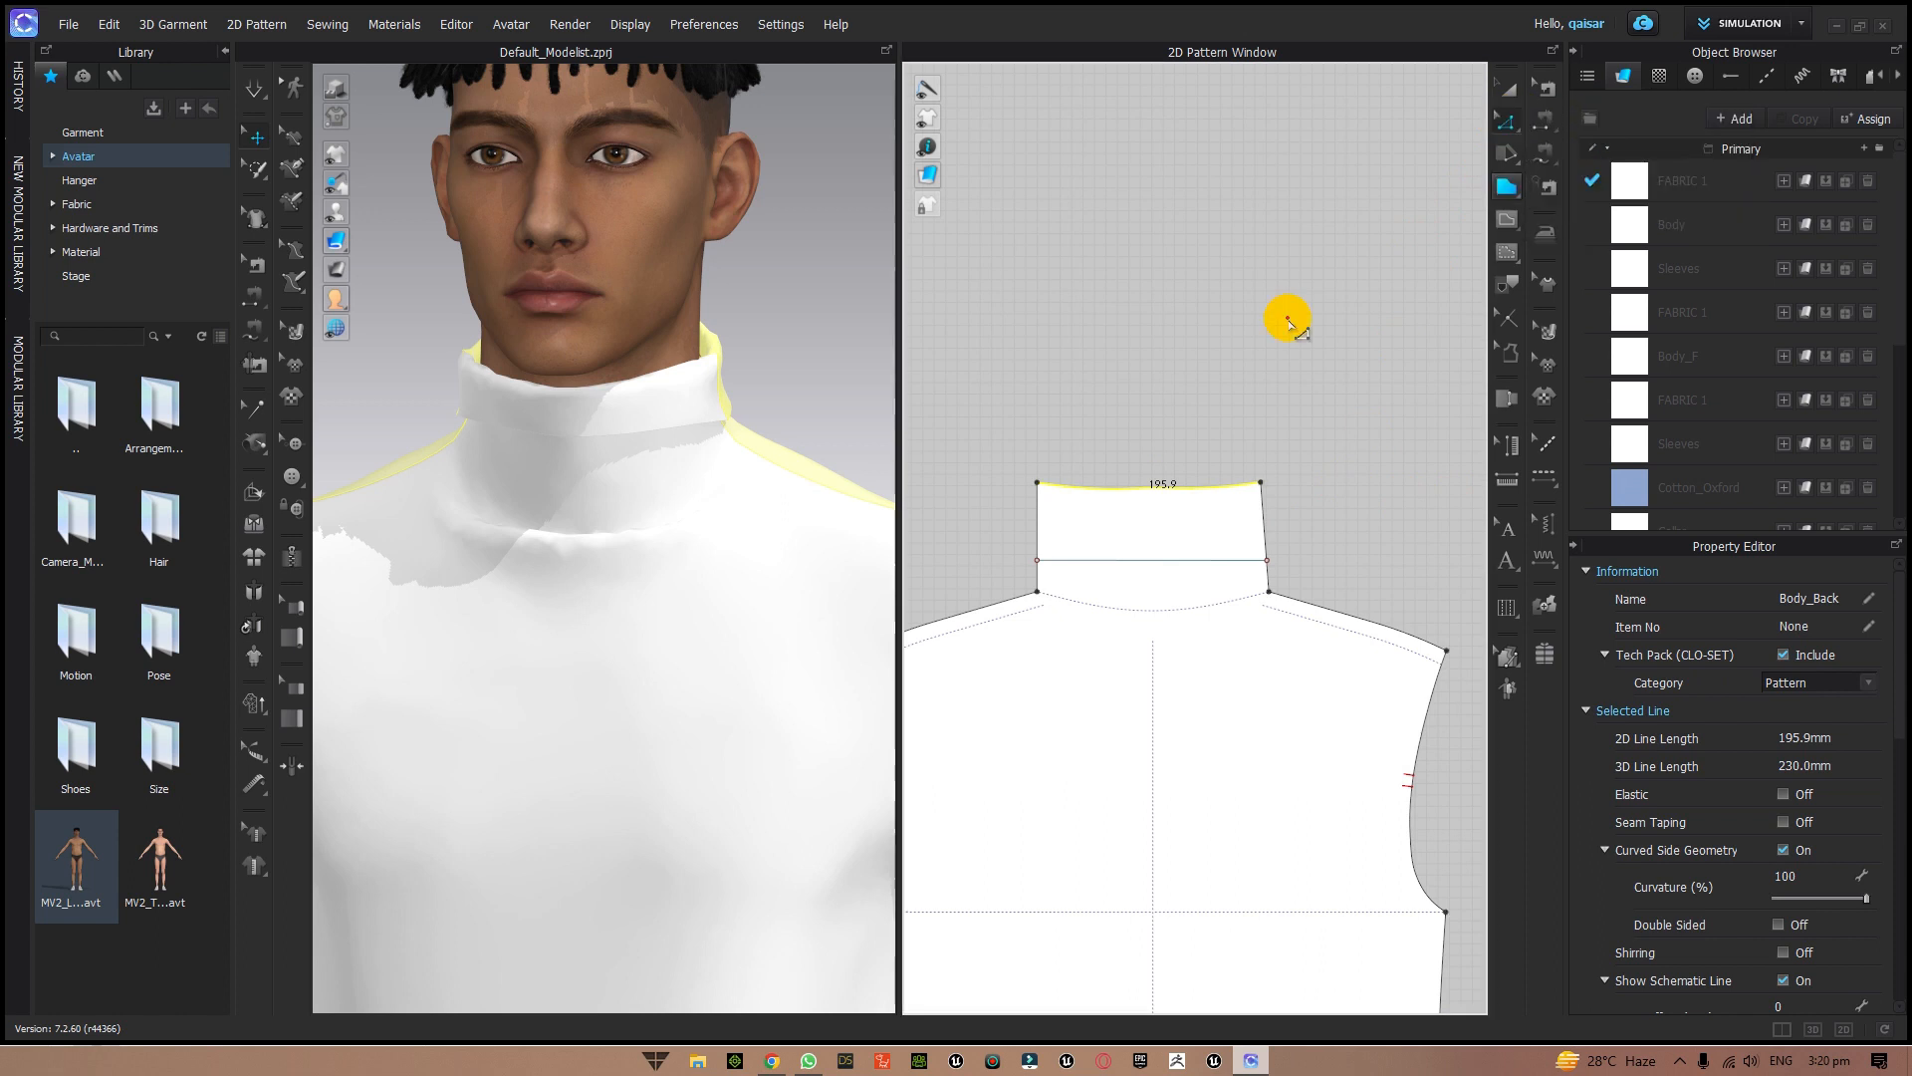
- Move the back high neck's top edge upward to lengthen the part that folds over
left_click(1359, 533)
left_click_drag(1167, 495, 1152, 444)
left_click(797, 410)
right_click_drag(822, 353, 918, 443)
scroll(1382, 517, "down", 5)
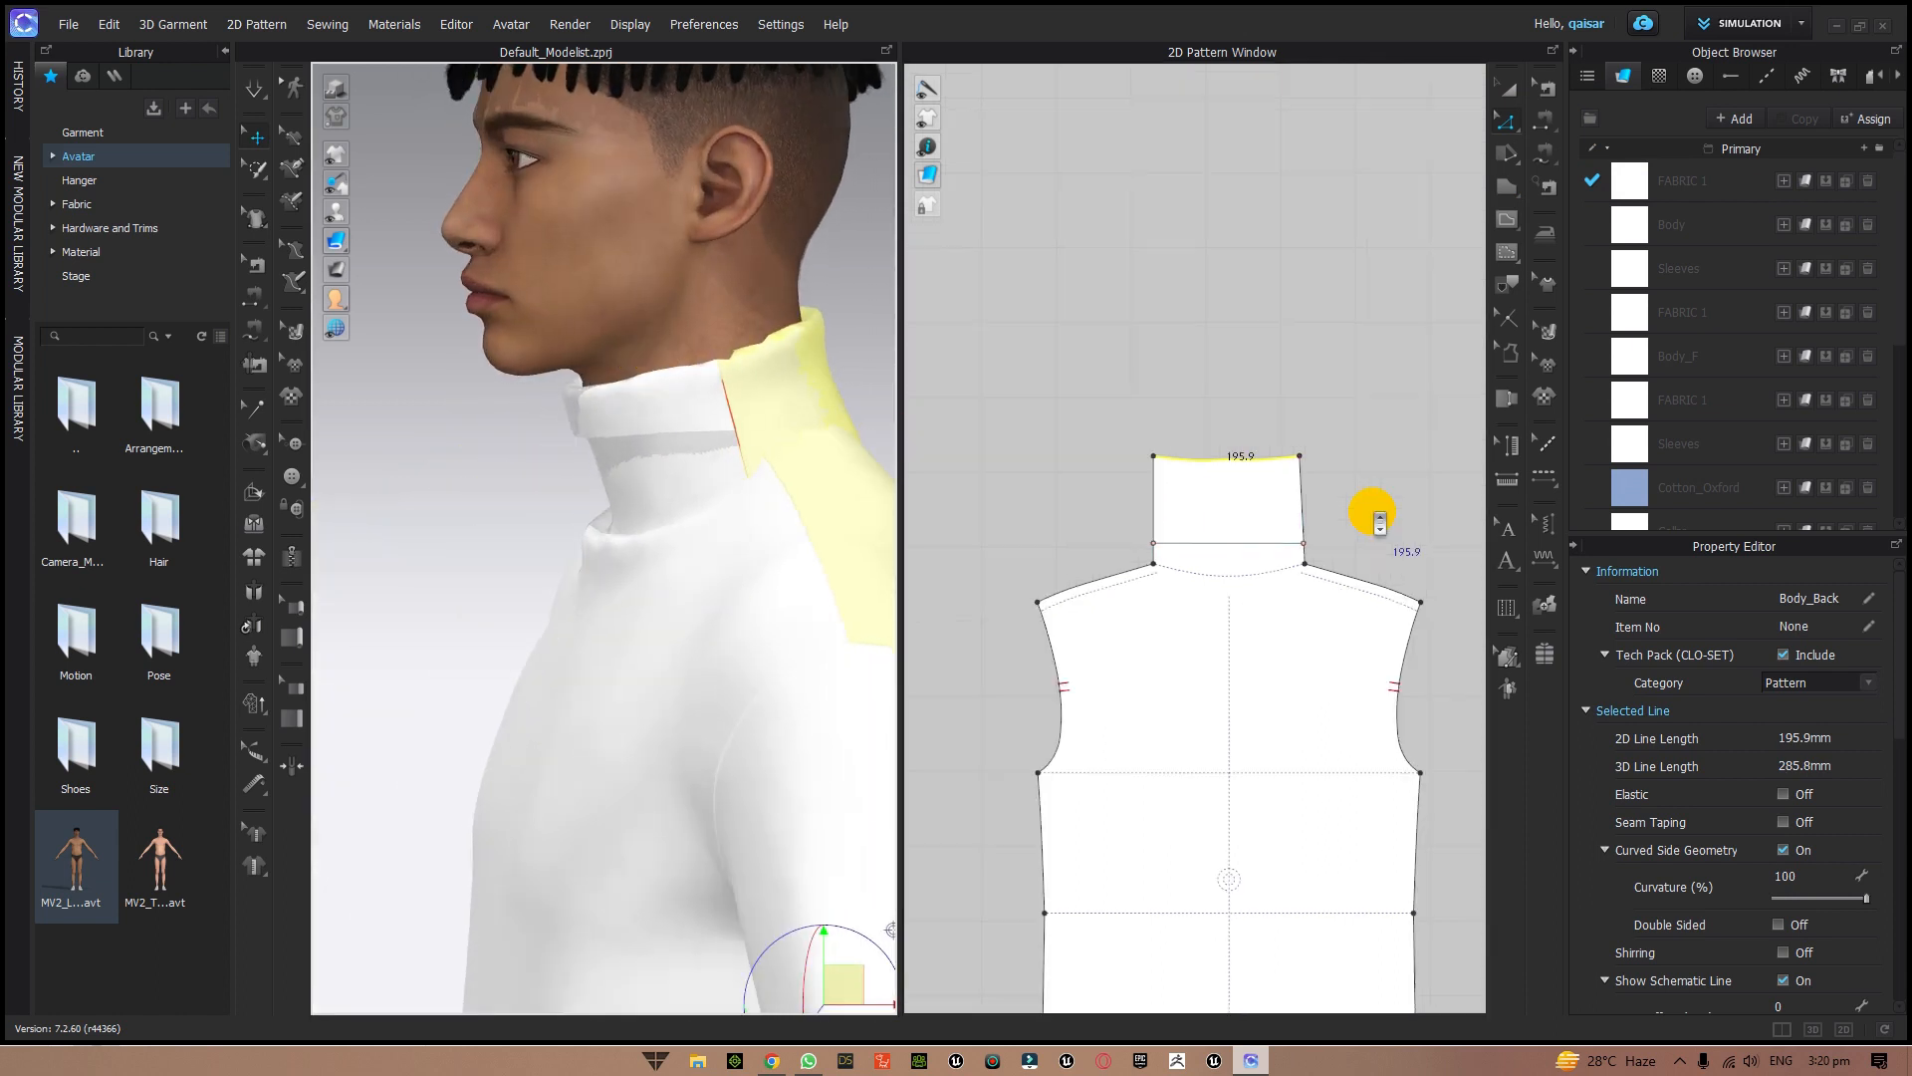
- Raise the front high neck's top edge so its folded part is lengthened like the back
middle_click_drag(1088, 487, 1731, 519)
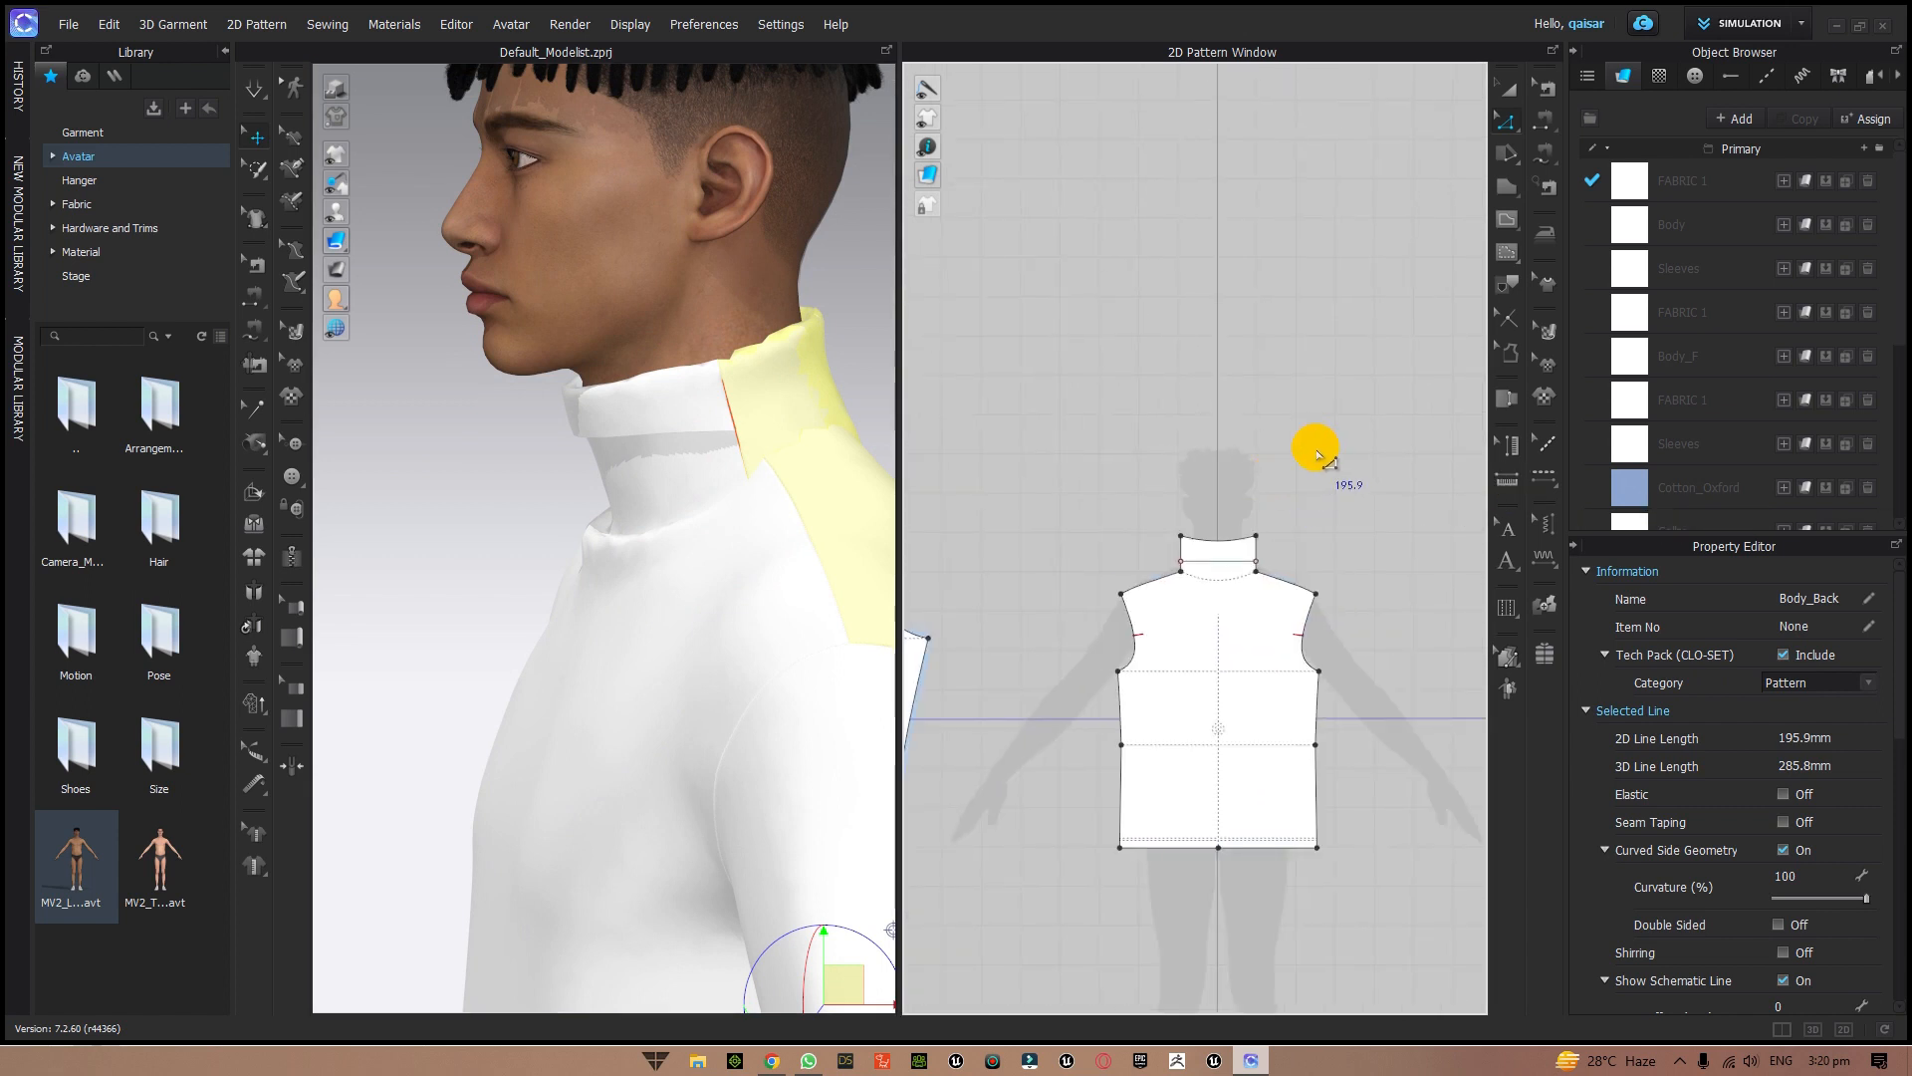
scroll(1299, 418, "up", 3)
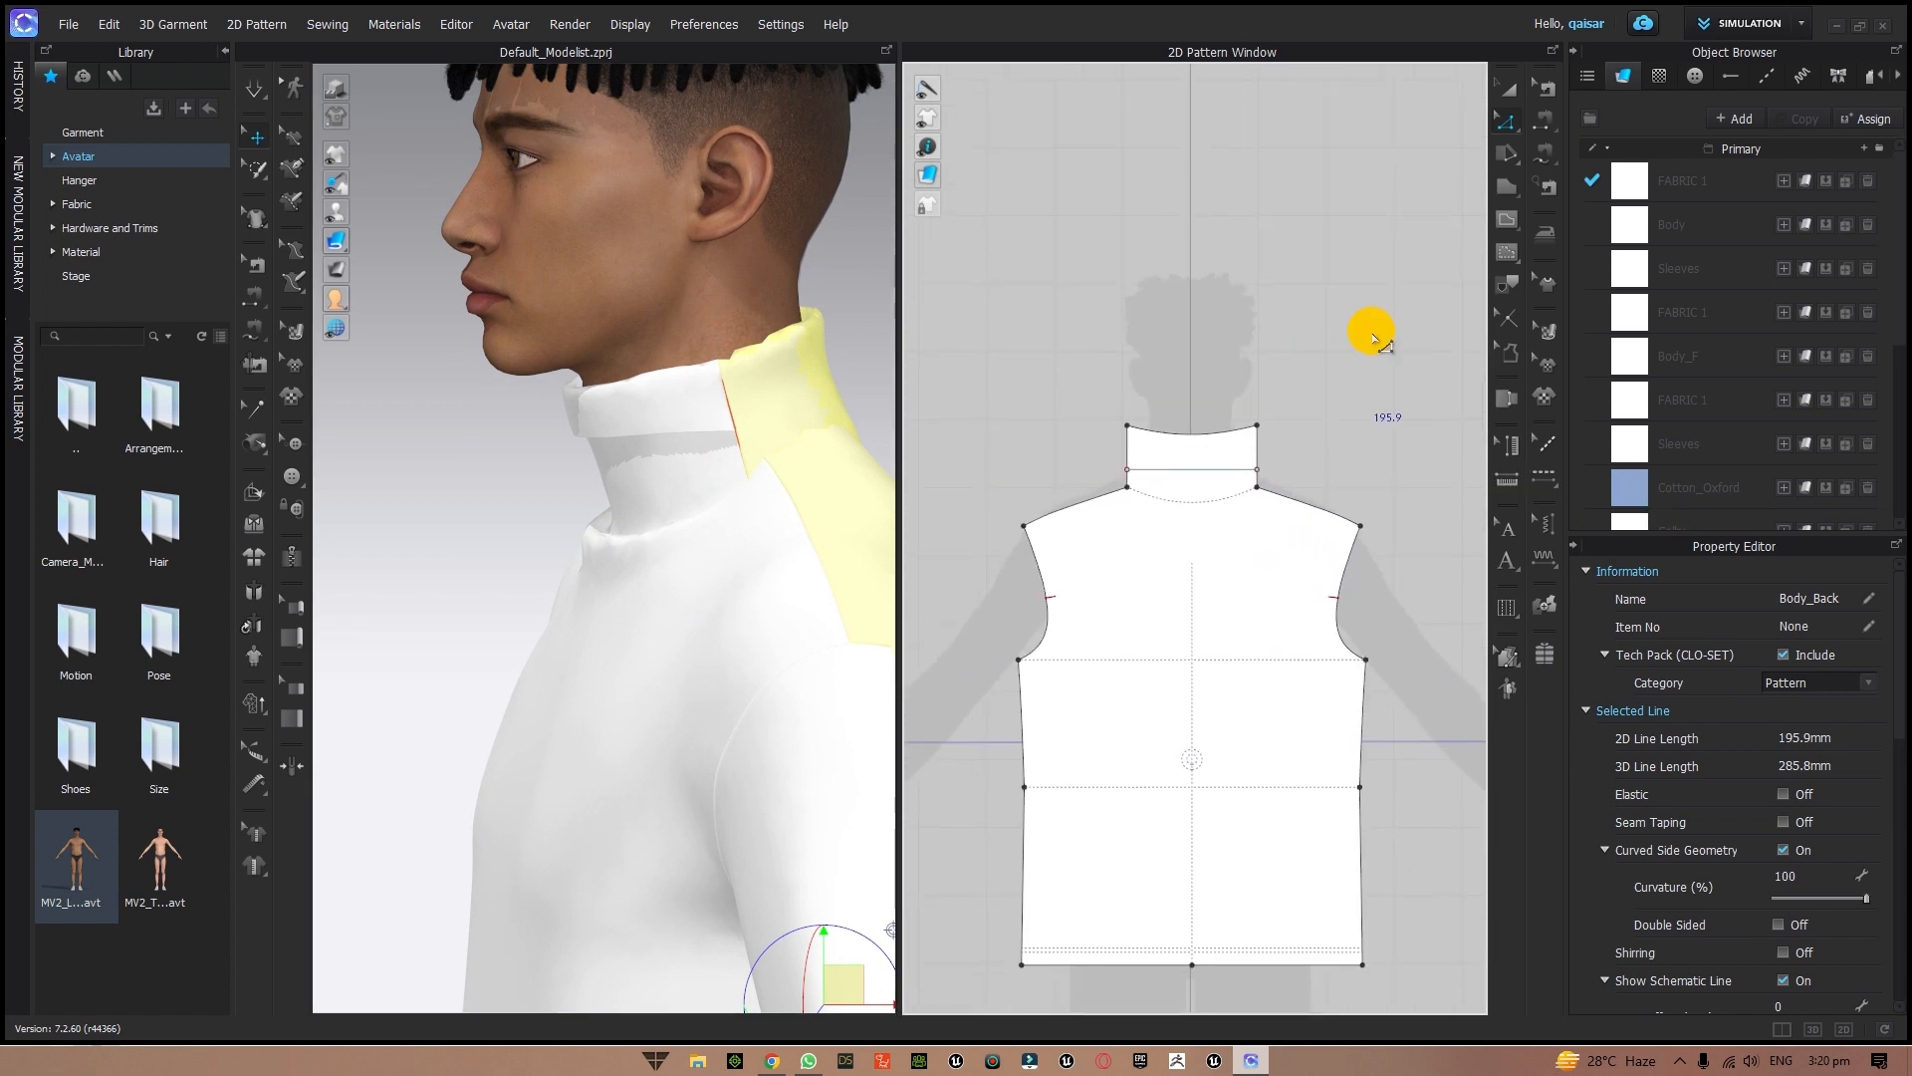
left_click(1196, 425)
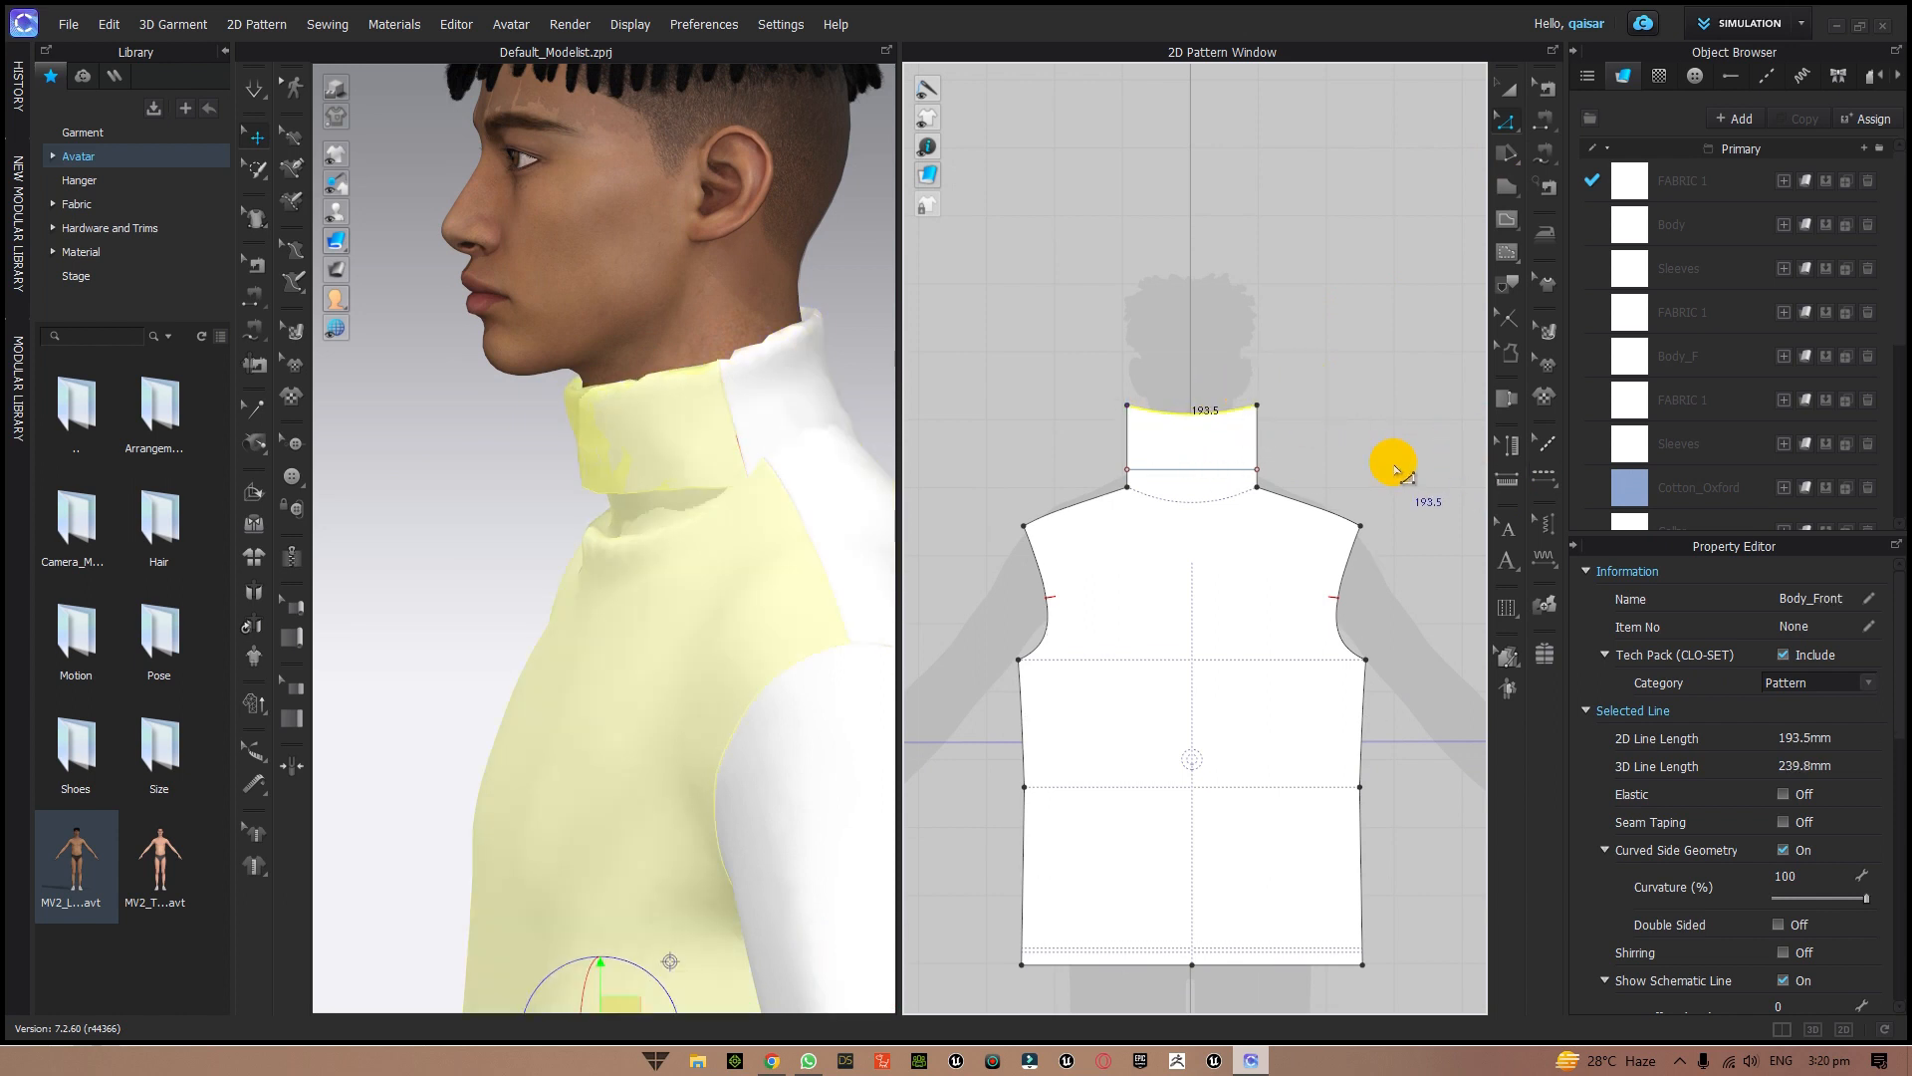
- Flatten the curve of the front high neck's top edge with Edit Curvature to a length of about 191.5 mm
right_click_drag(1396, 470, 1287, 505)
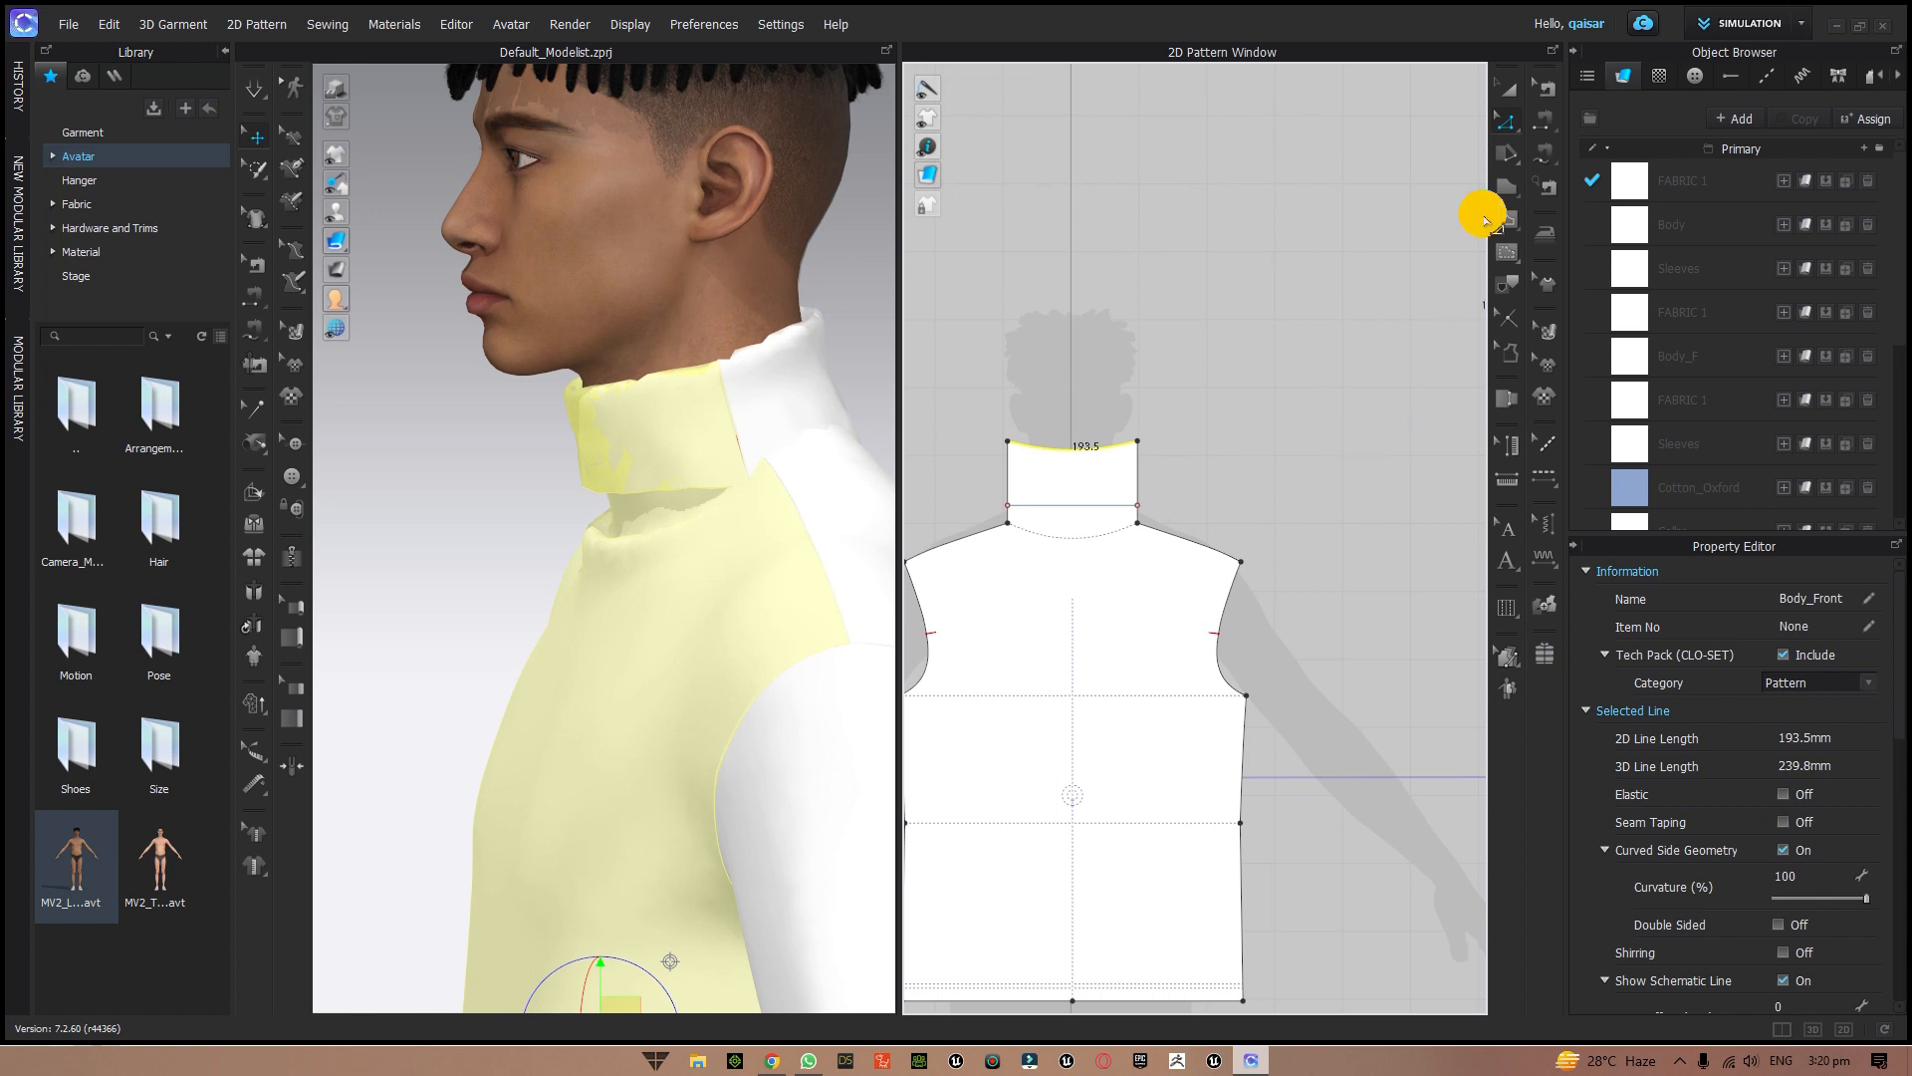
left_click_drag(1504, 118, 1595, 194)
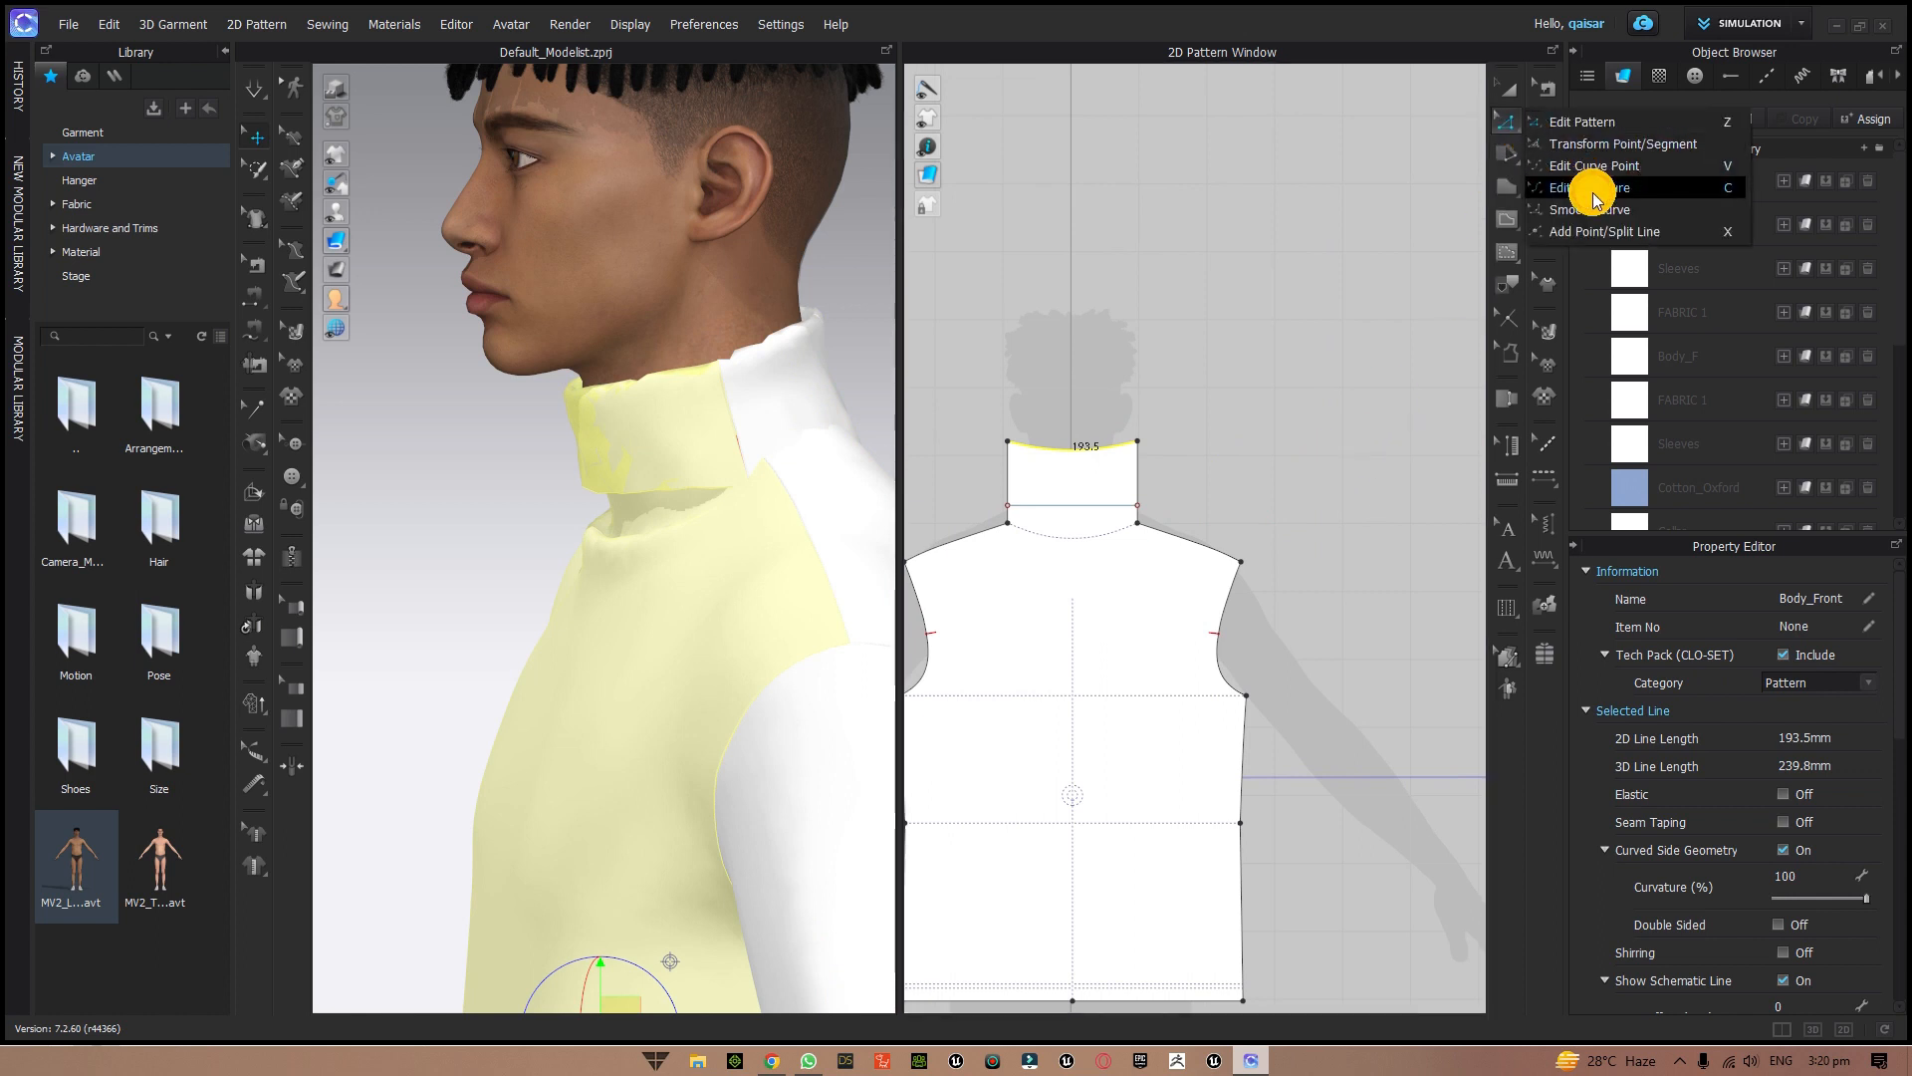
left_click(1594, 189)
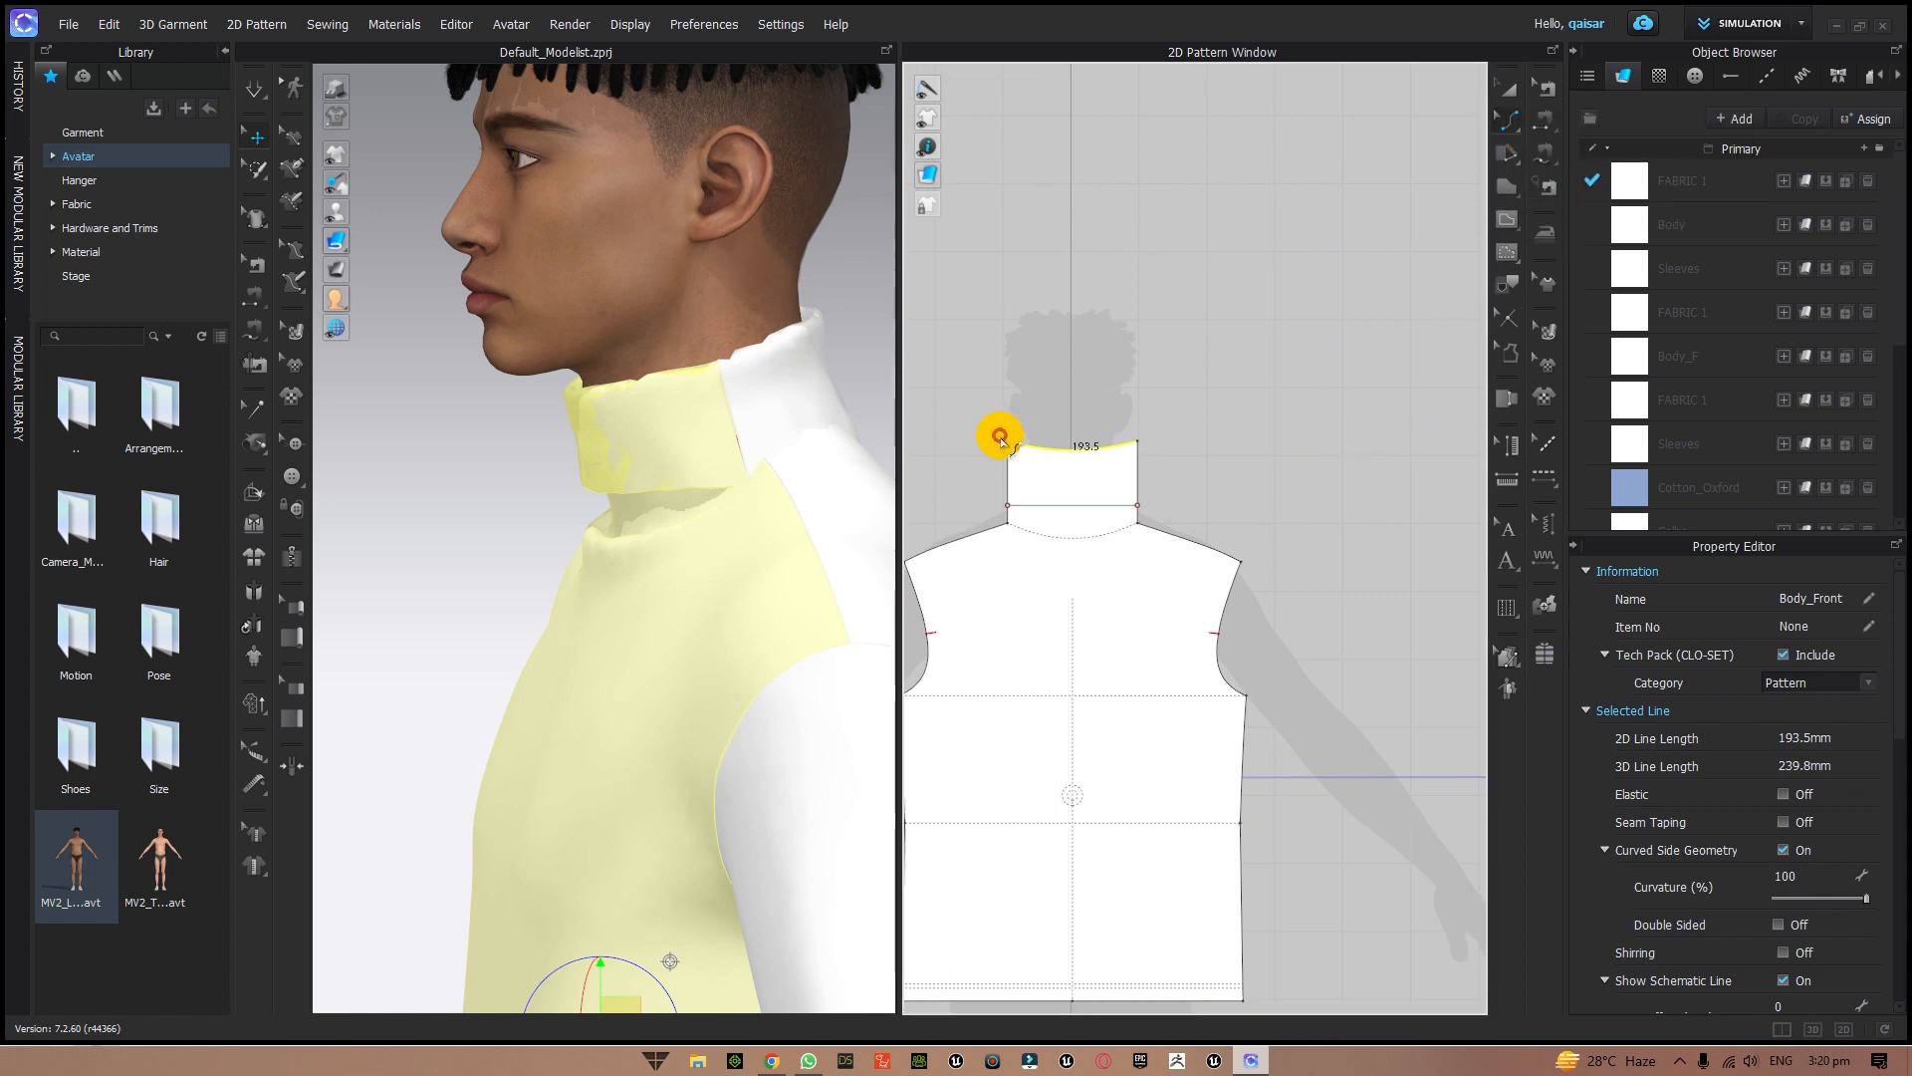
left_click_drag(1073, 455, 1159, 481)
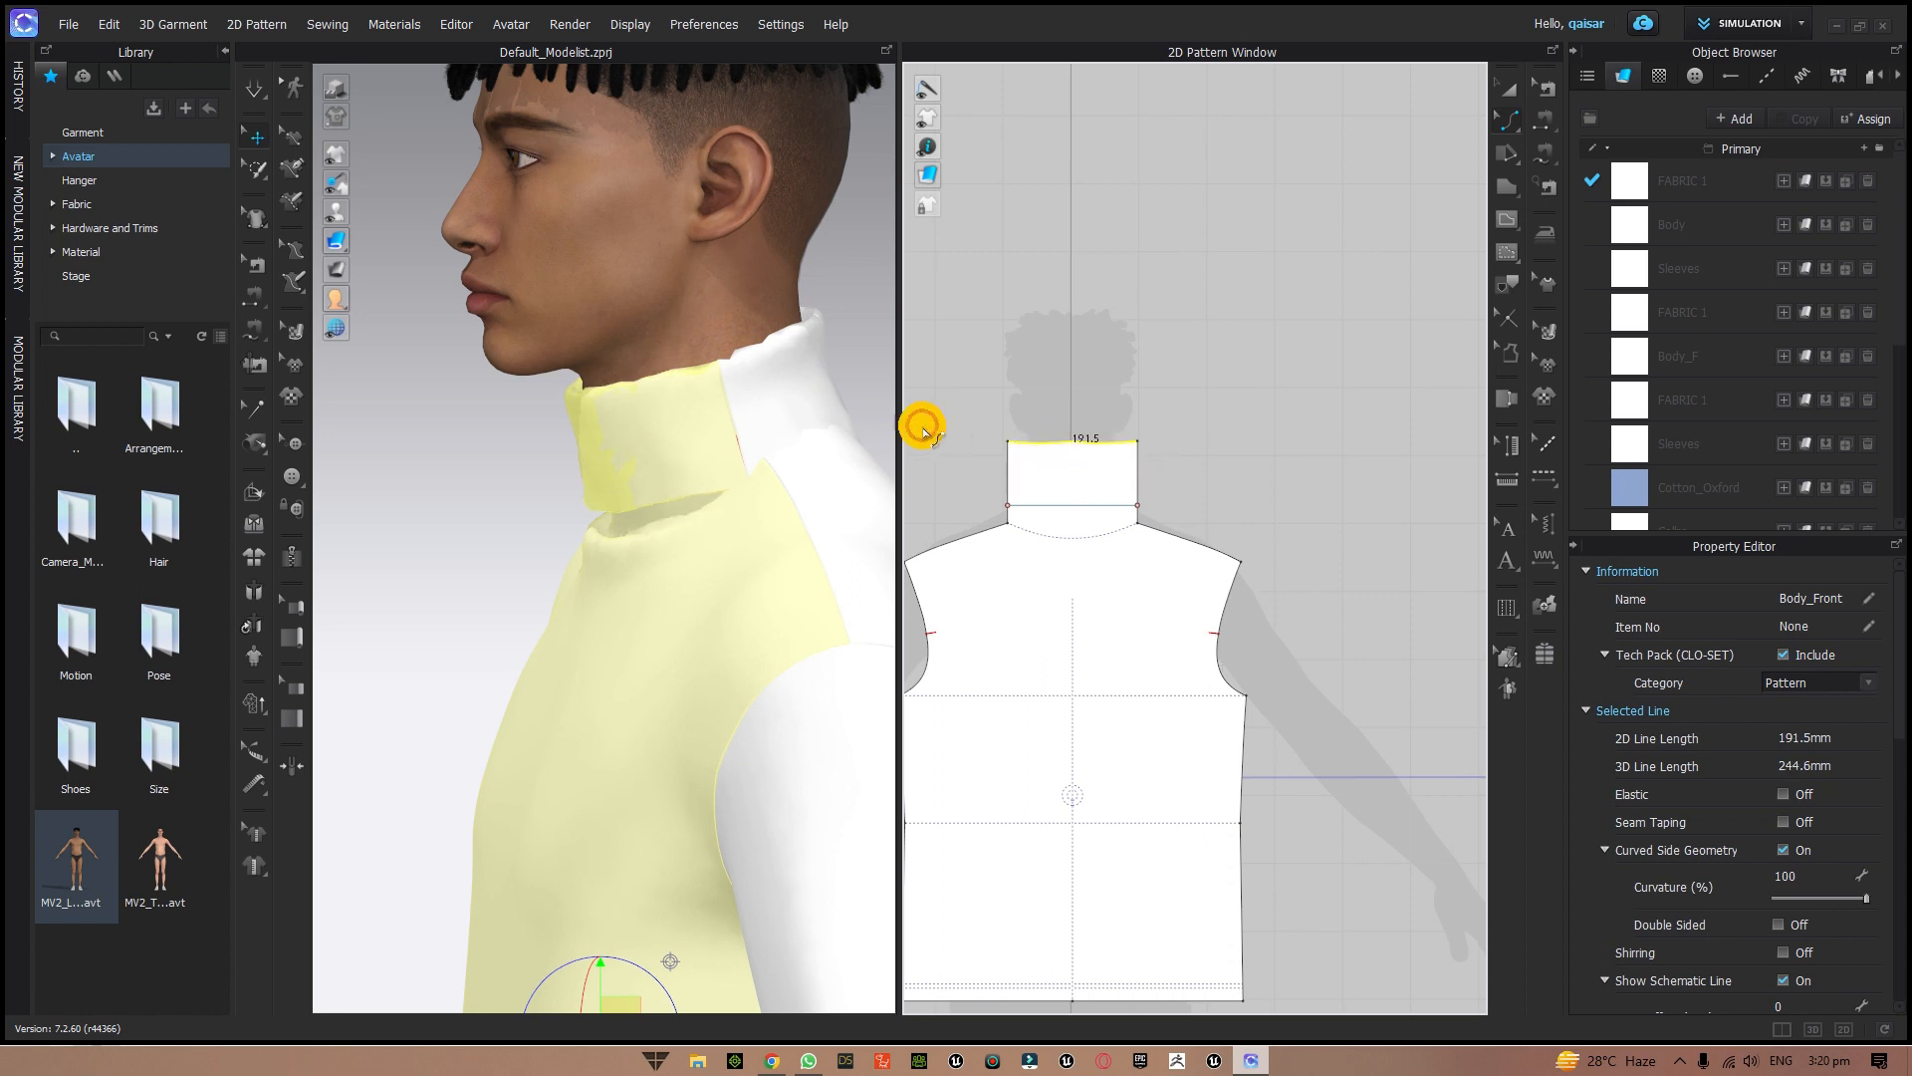
- Start the simulation and pull the back and front fabric of the folded neck into place on the avatar's left side
right_click_drag(850, 368, 1042, 371)
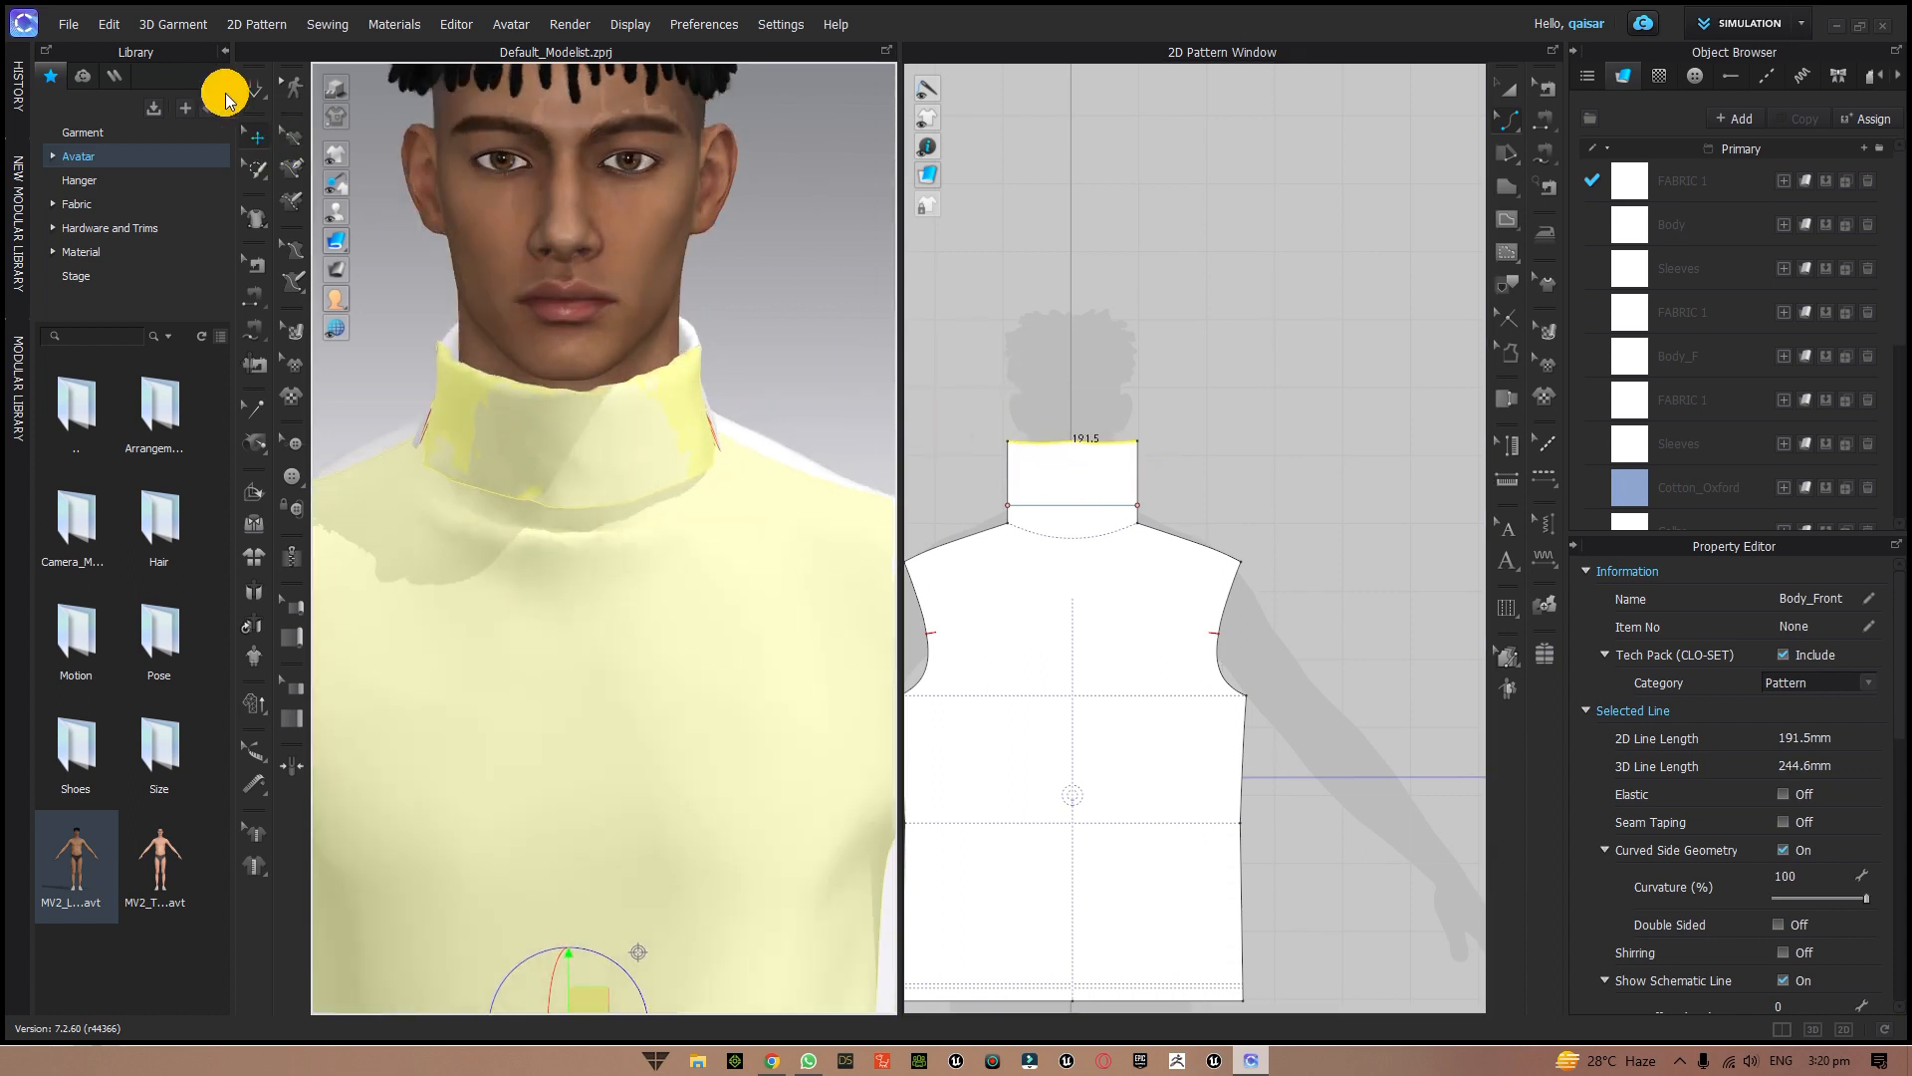
left_click(251, 90)
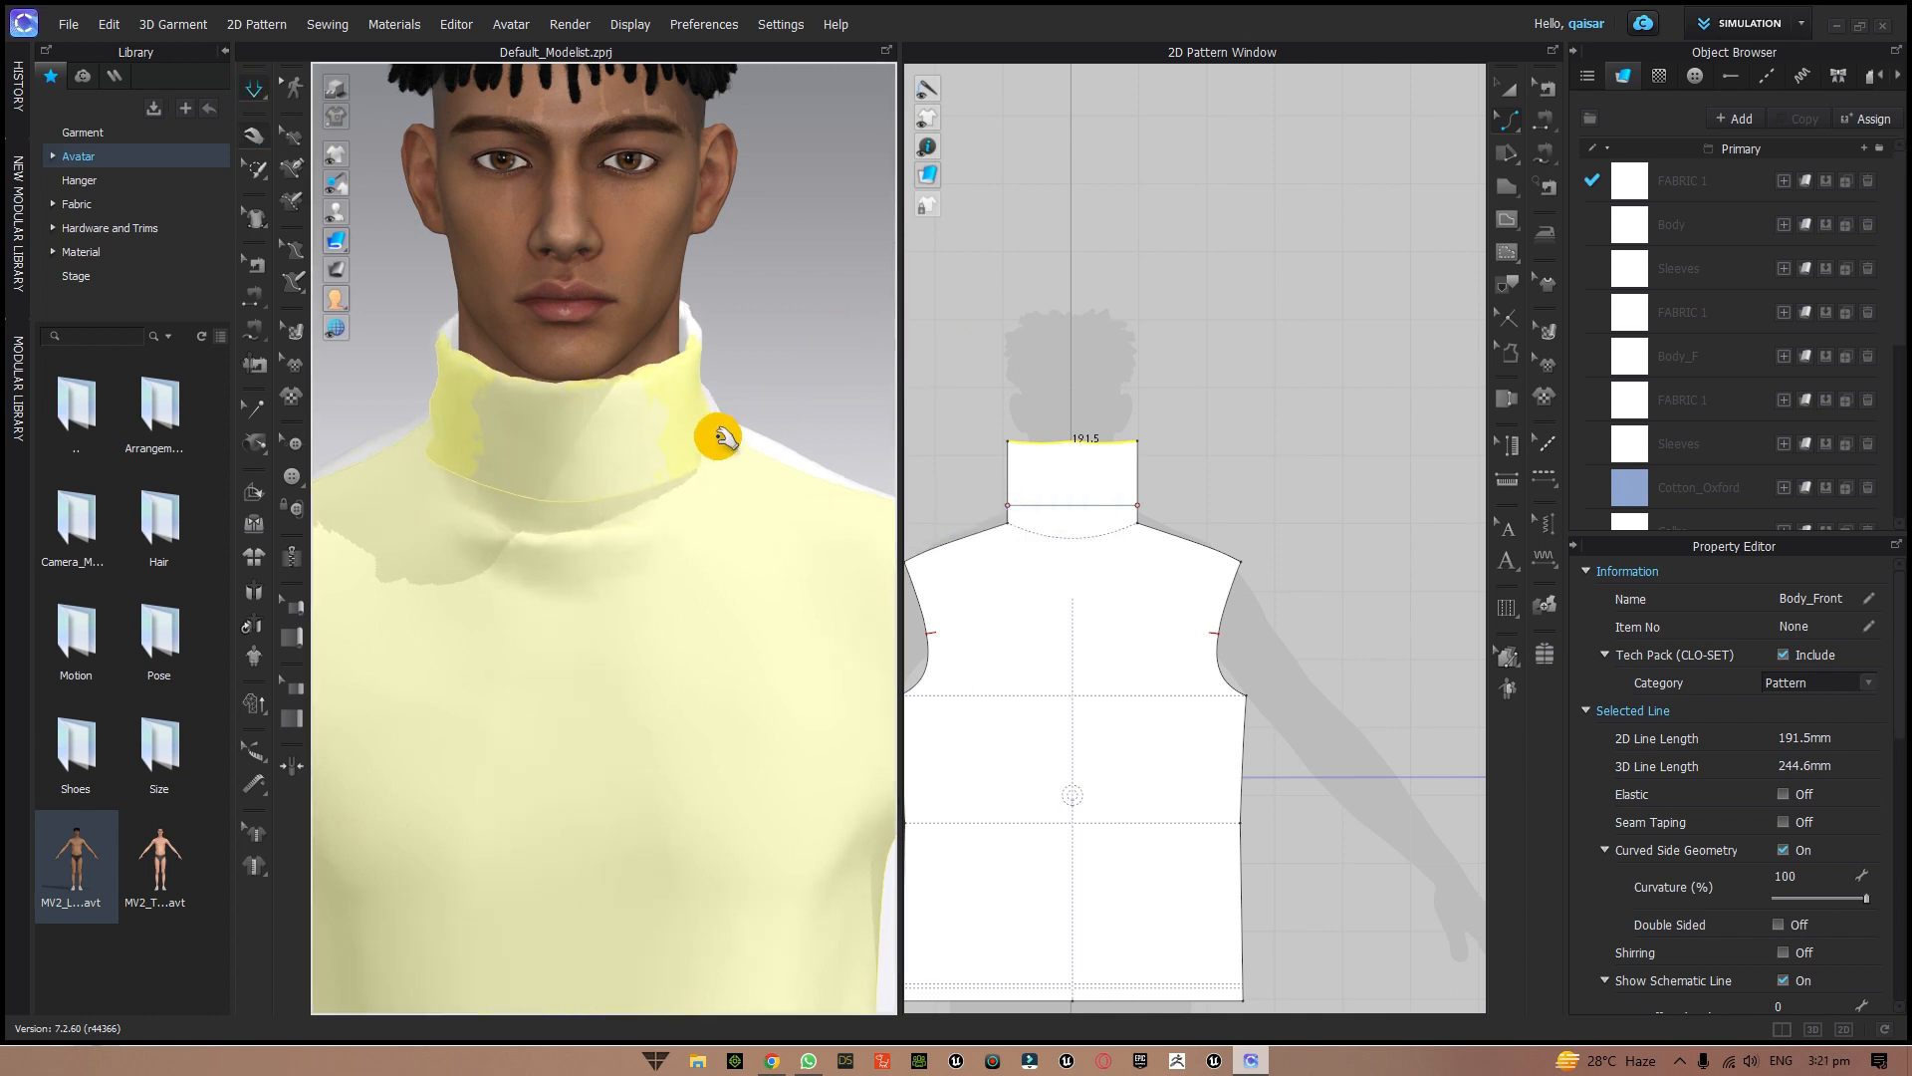
left_click(749, 417)
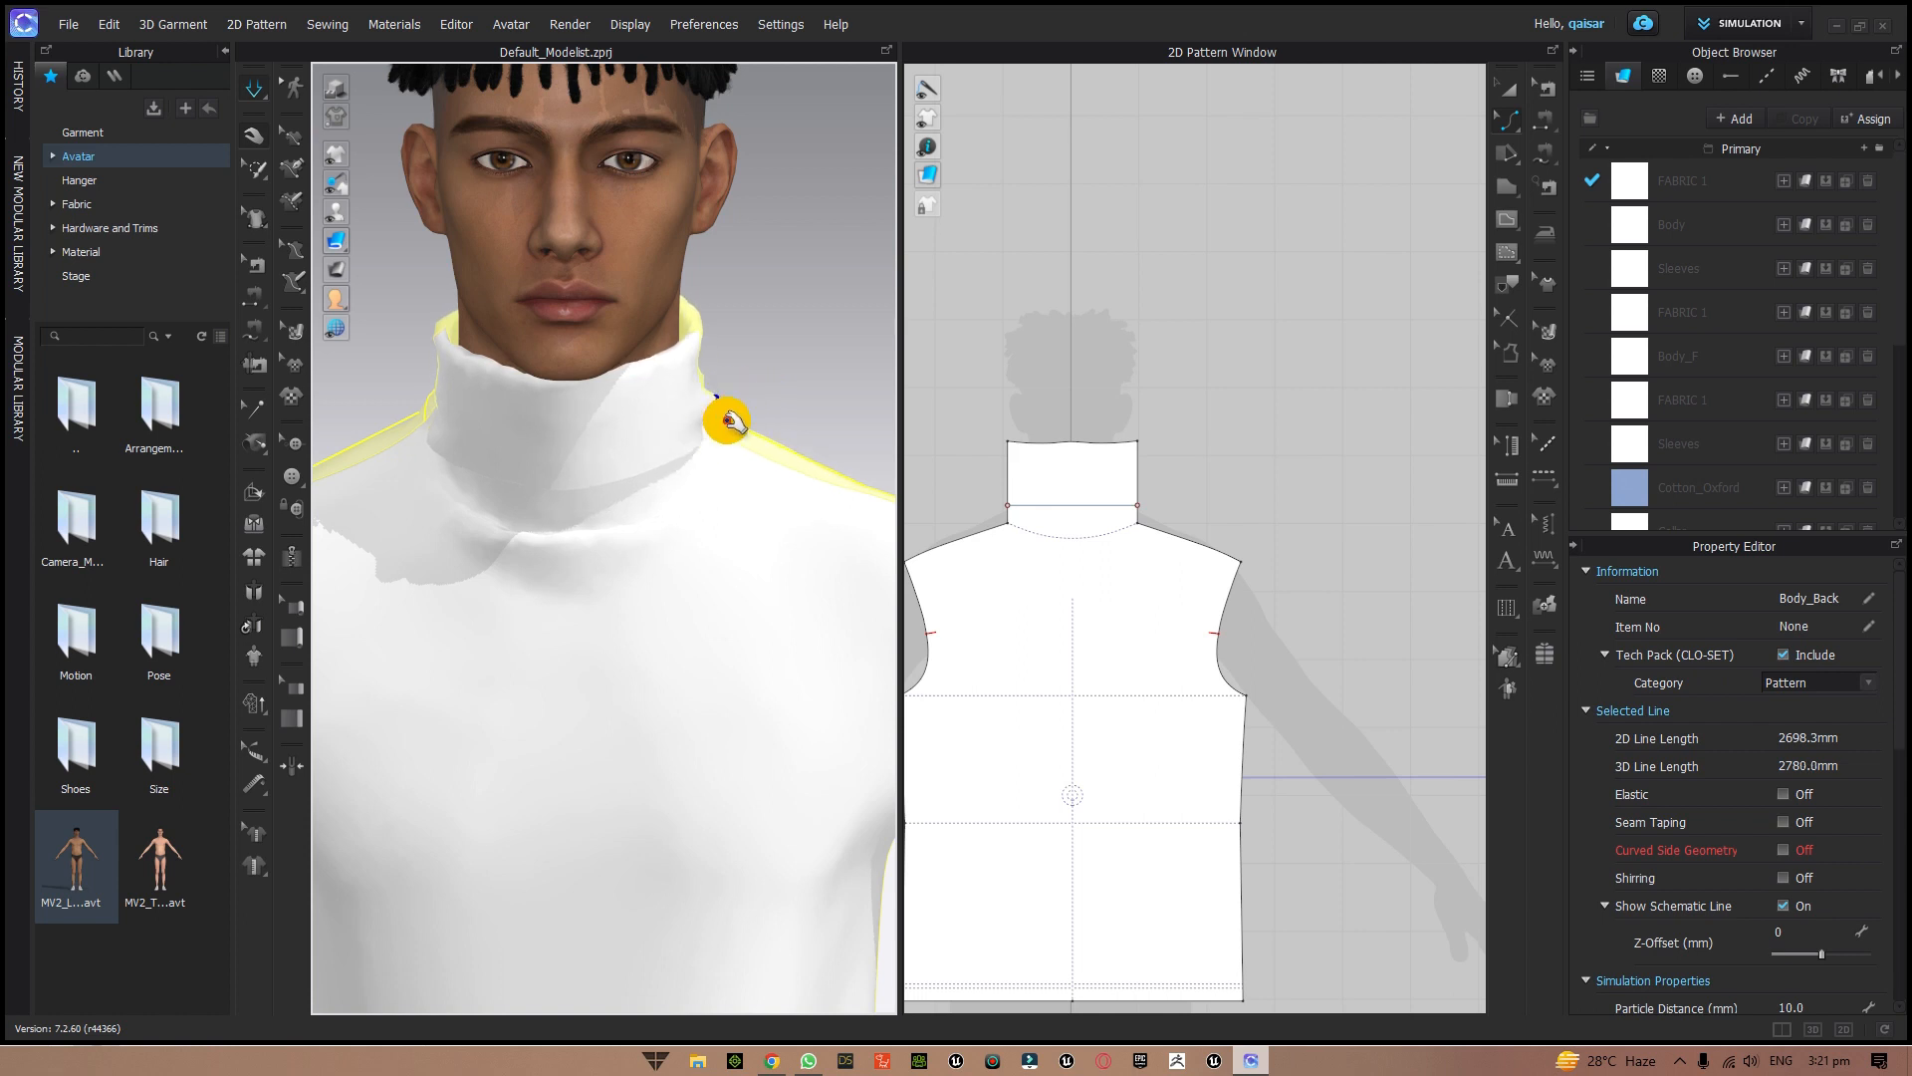
left_click(713, 401)
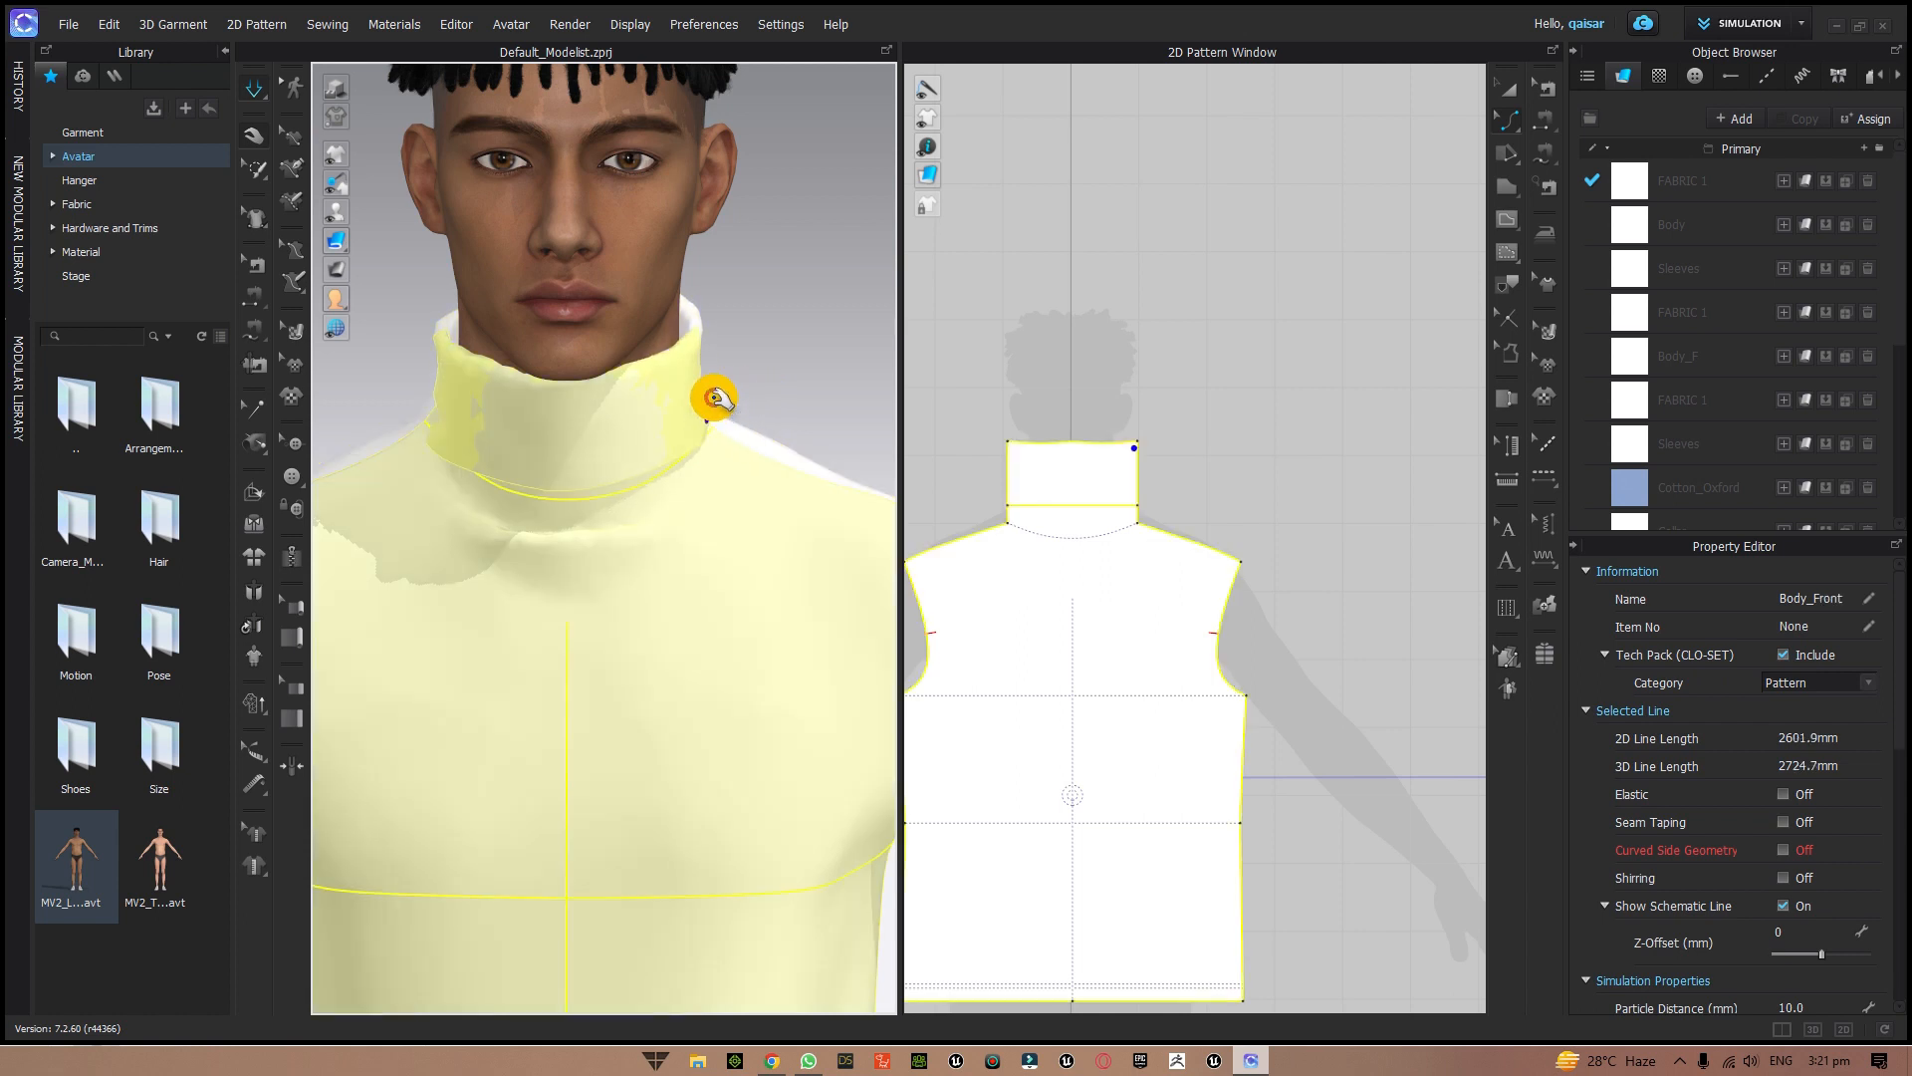
left_click(791, 334)
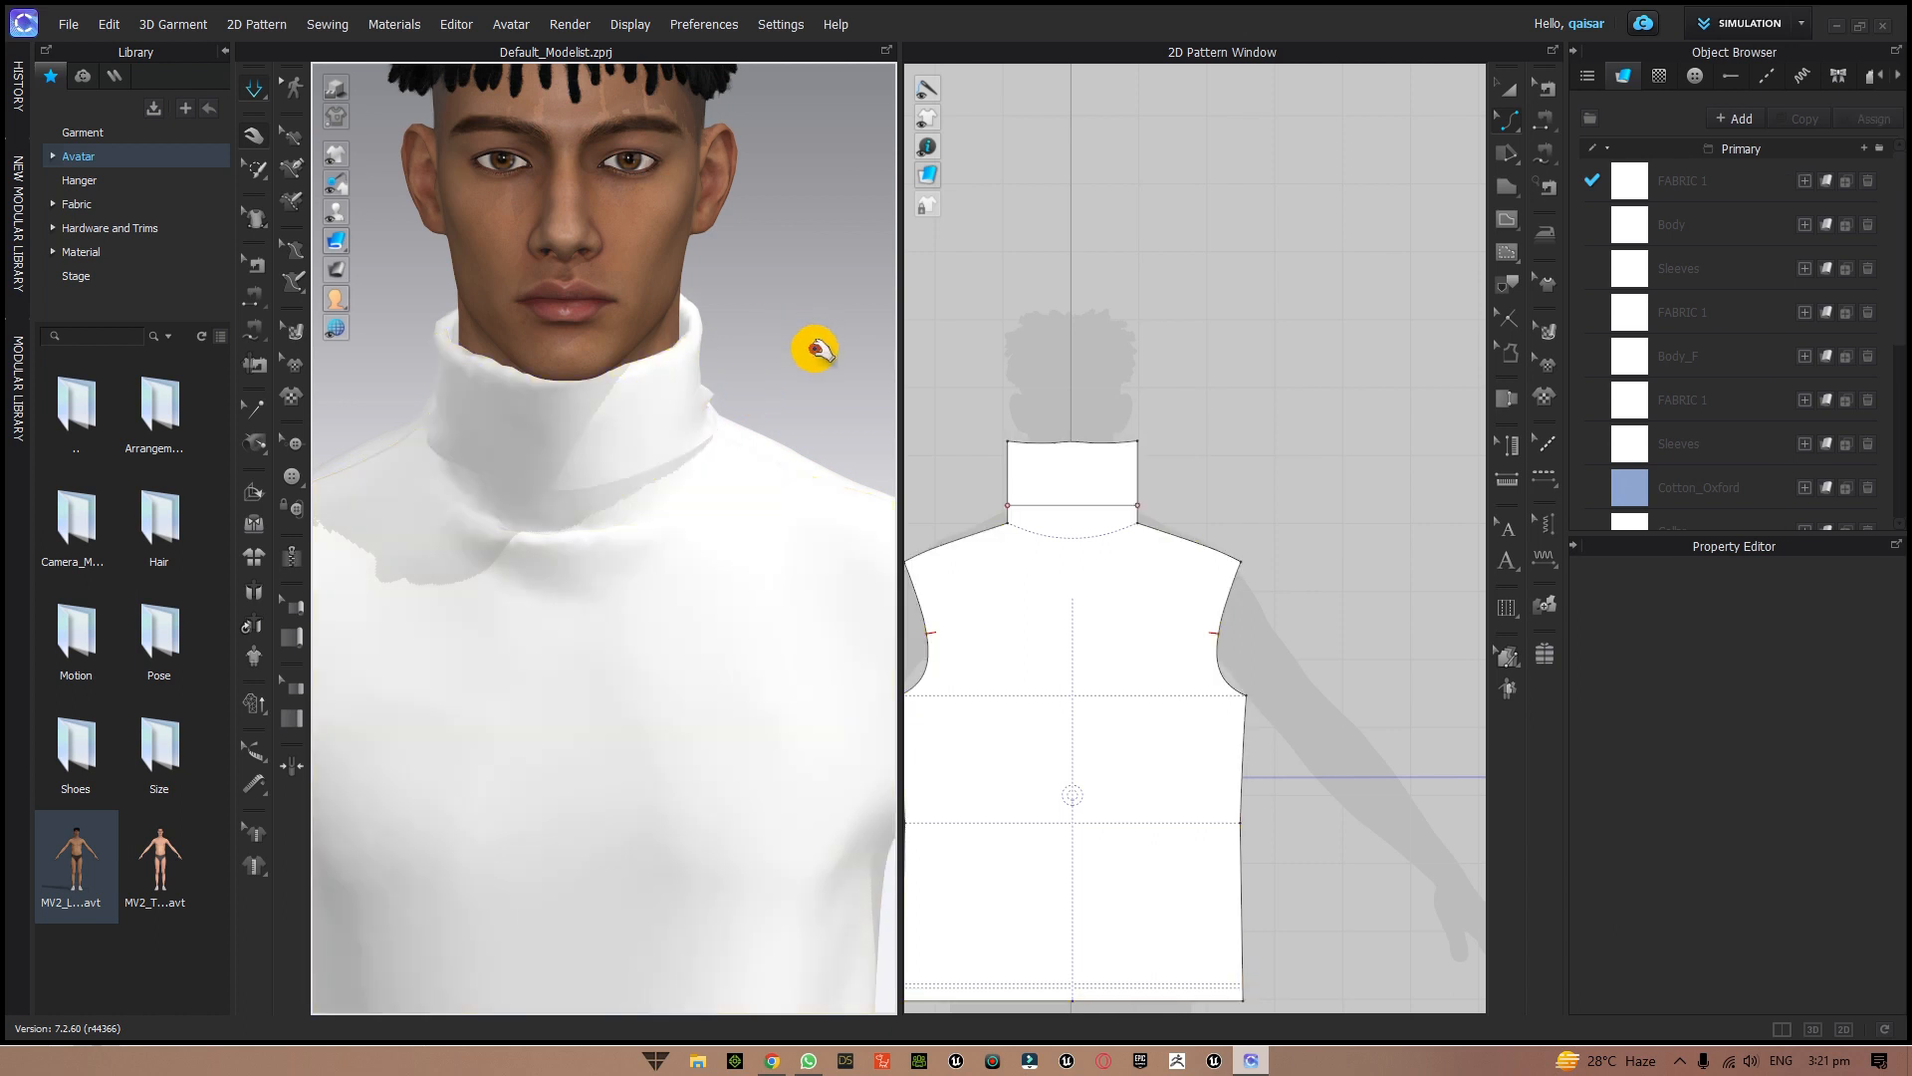
- Pull the back neck fabric near the side seam into place on the avatar's right side while the simulation runs
right_click_drag(811, 342, 1014, 345)
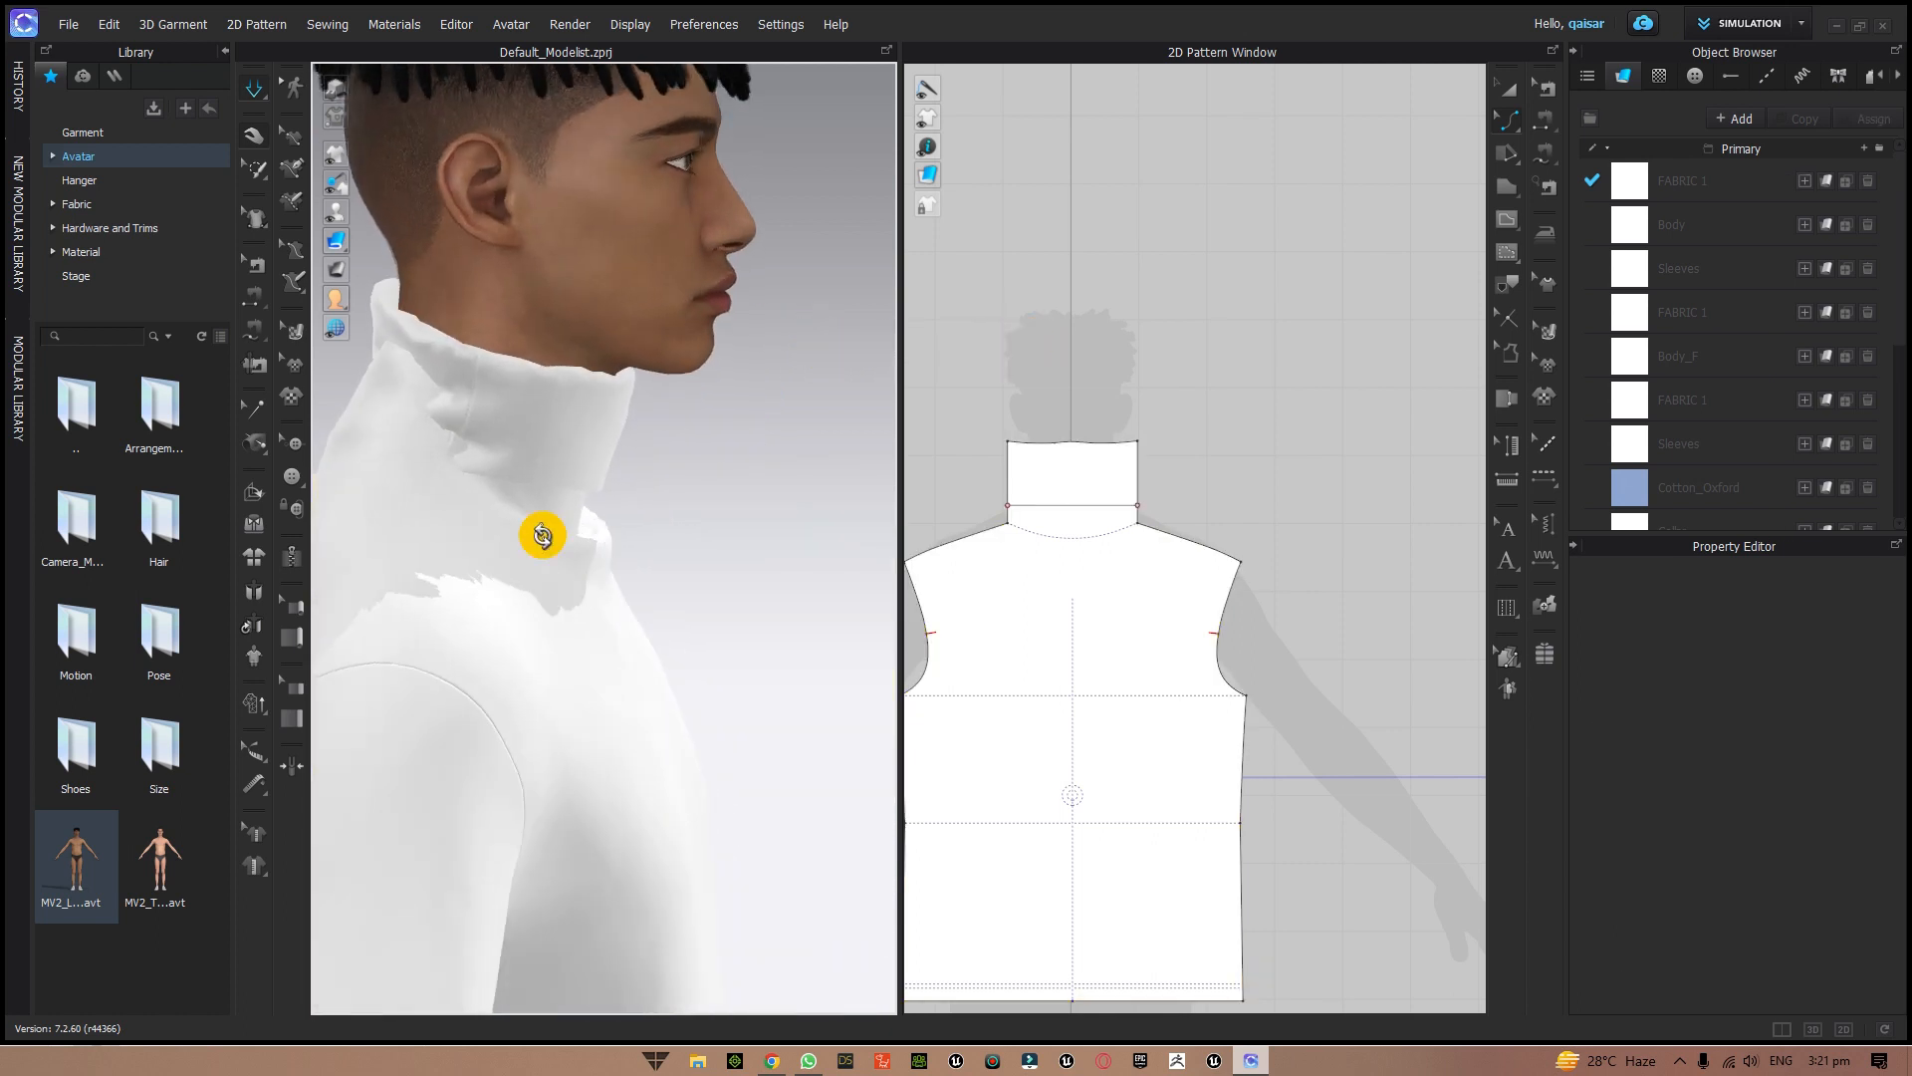
left_click(441, 410)
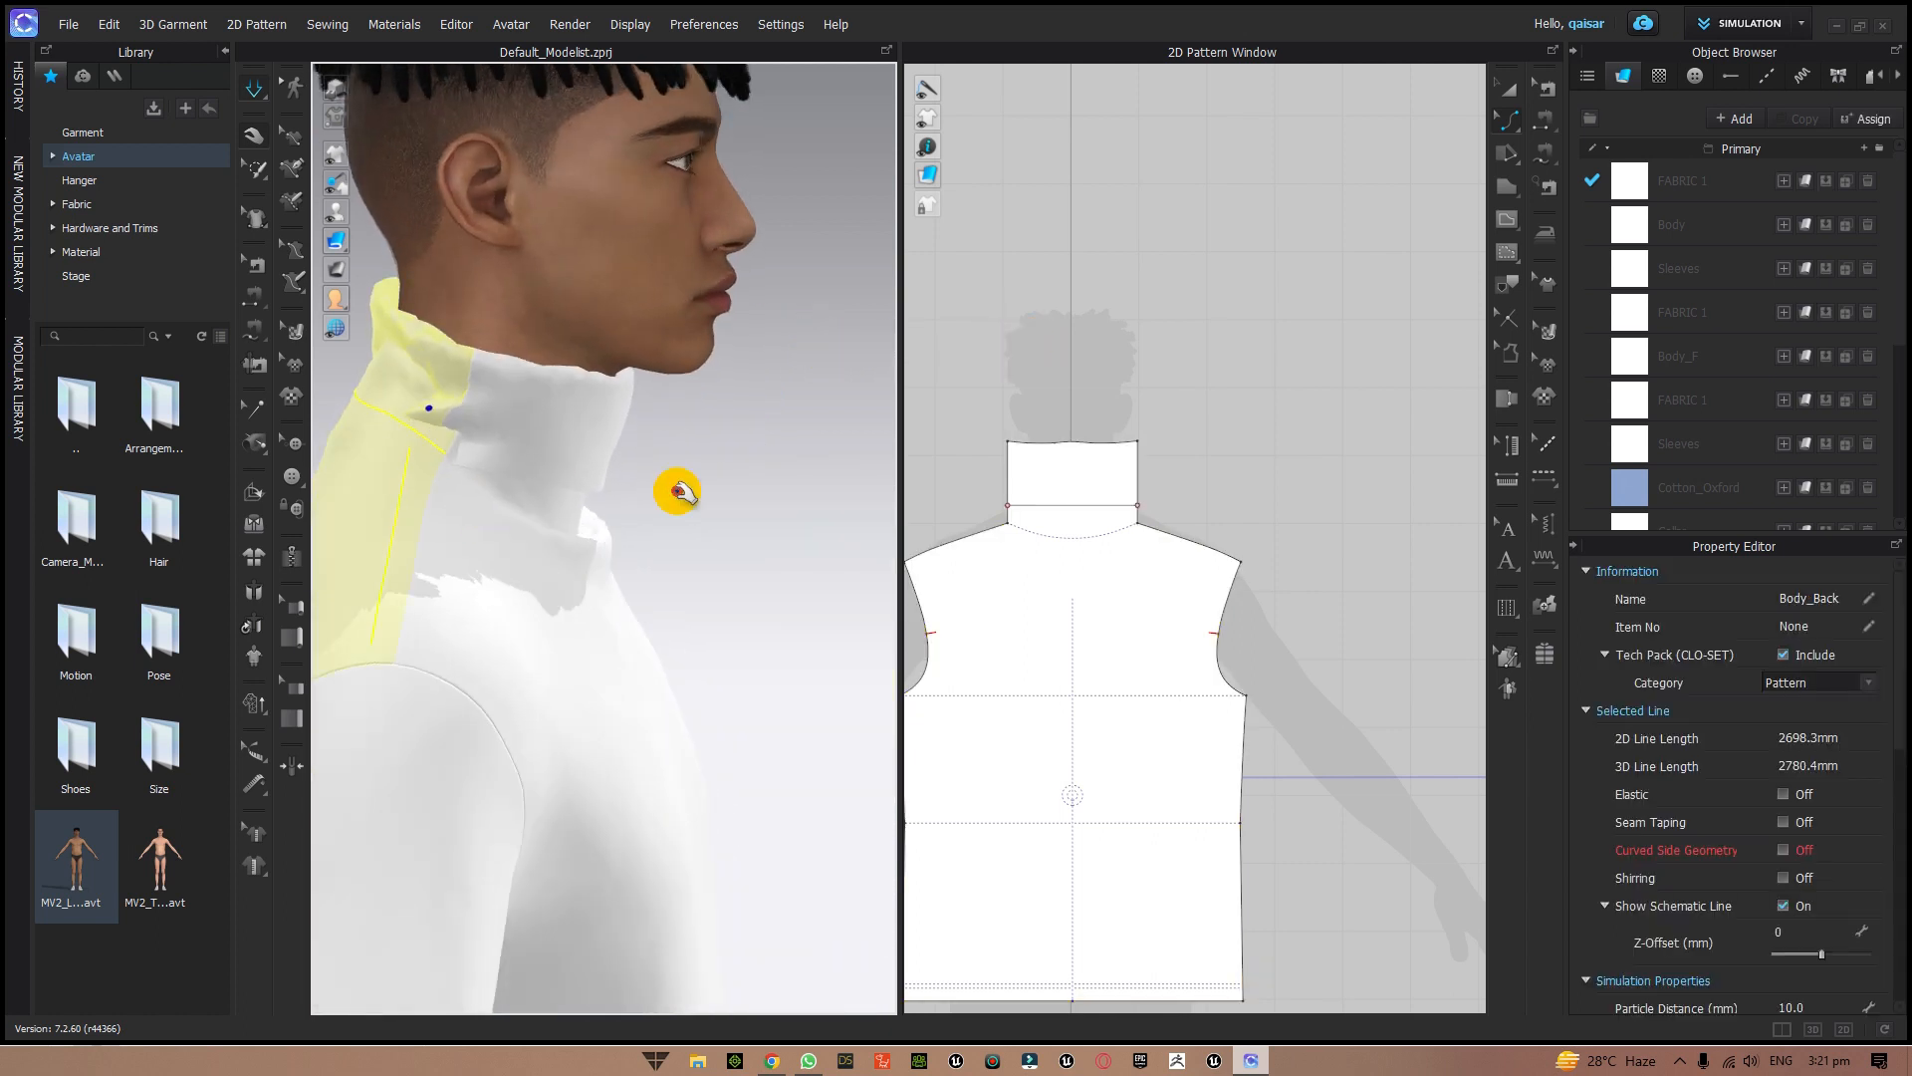
right_click_drag(754, 490, 721, 491)
middle_click_drag(721, 491, 879, 508)
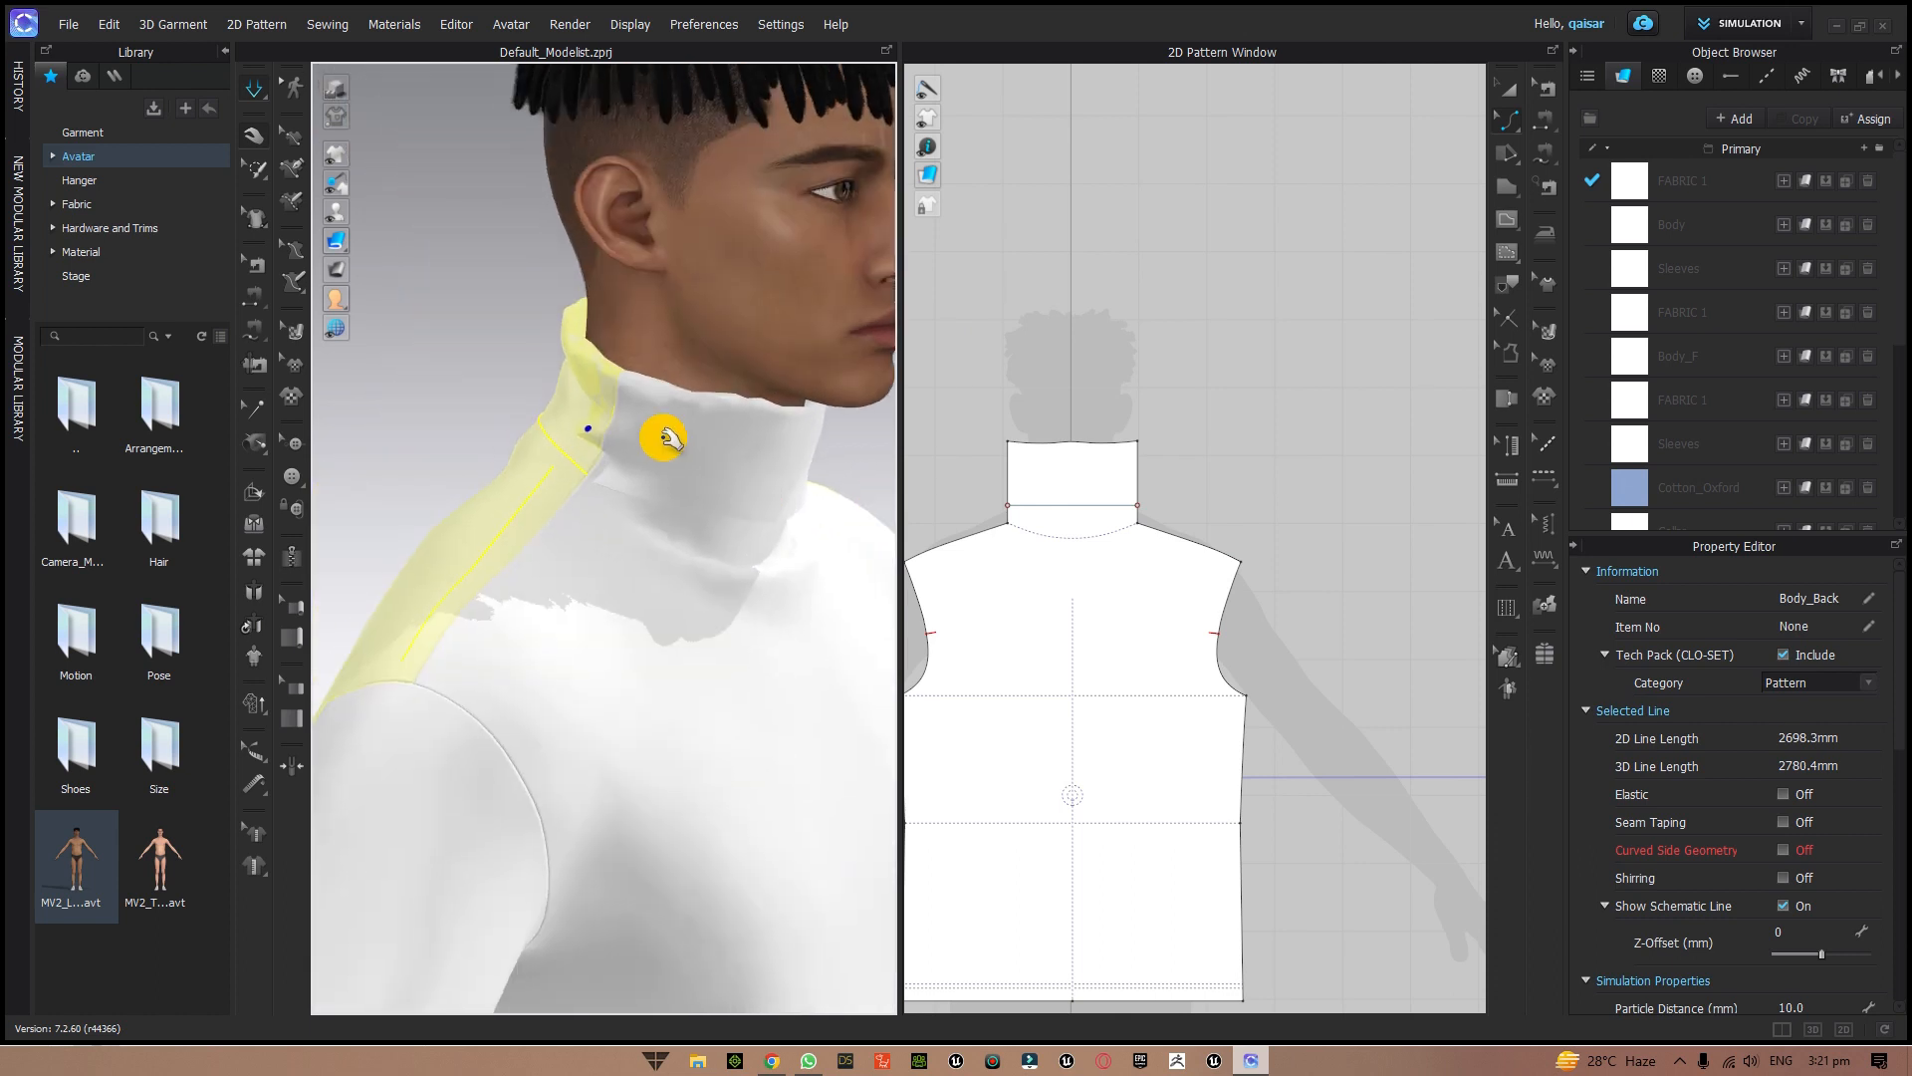
left_click_drag(580, 374, 461, 431)
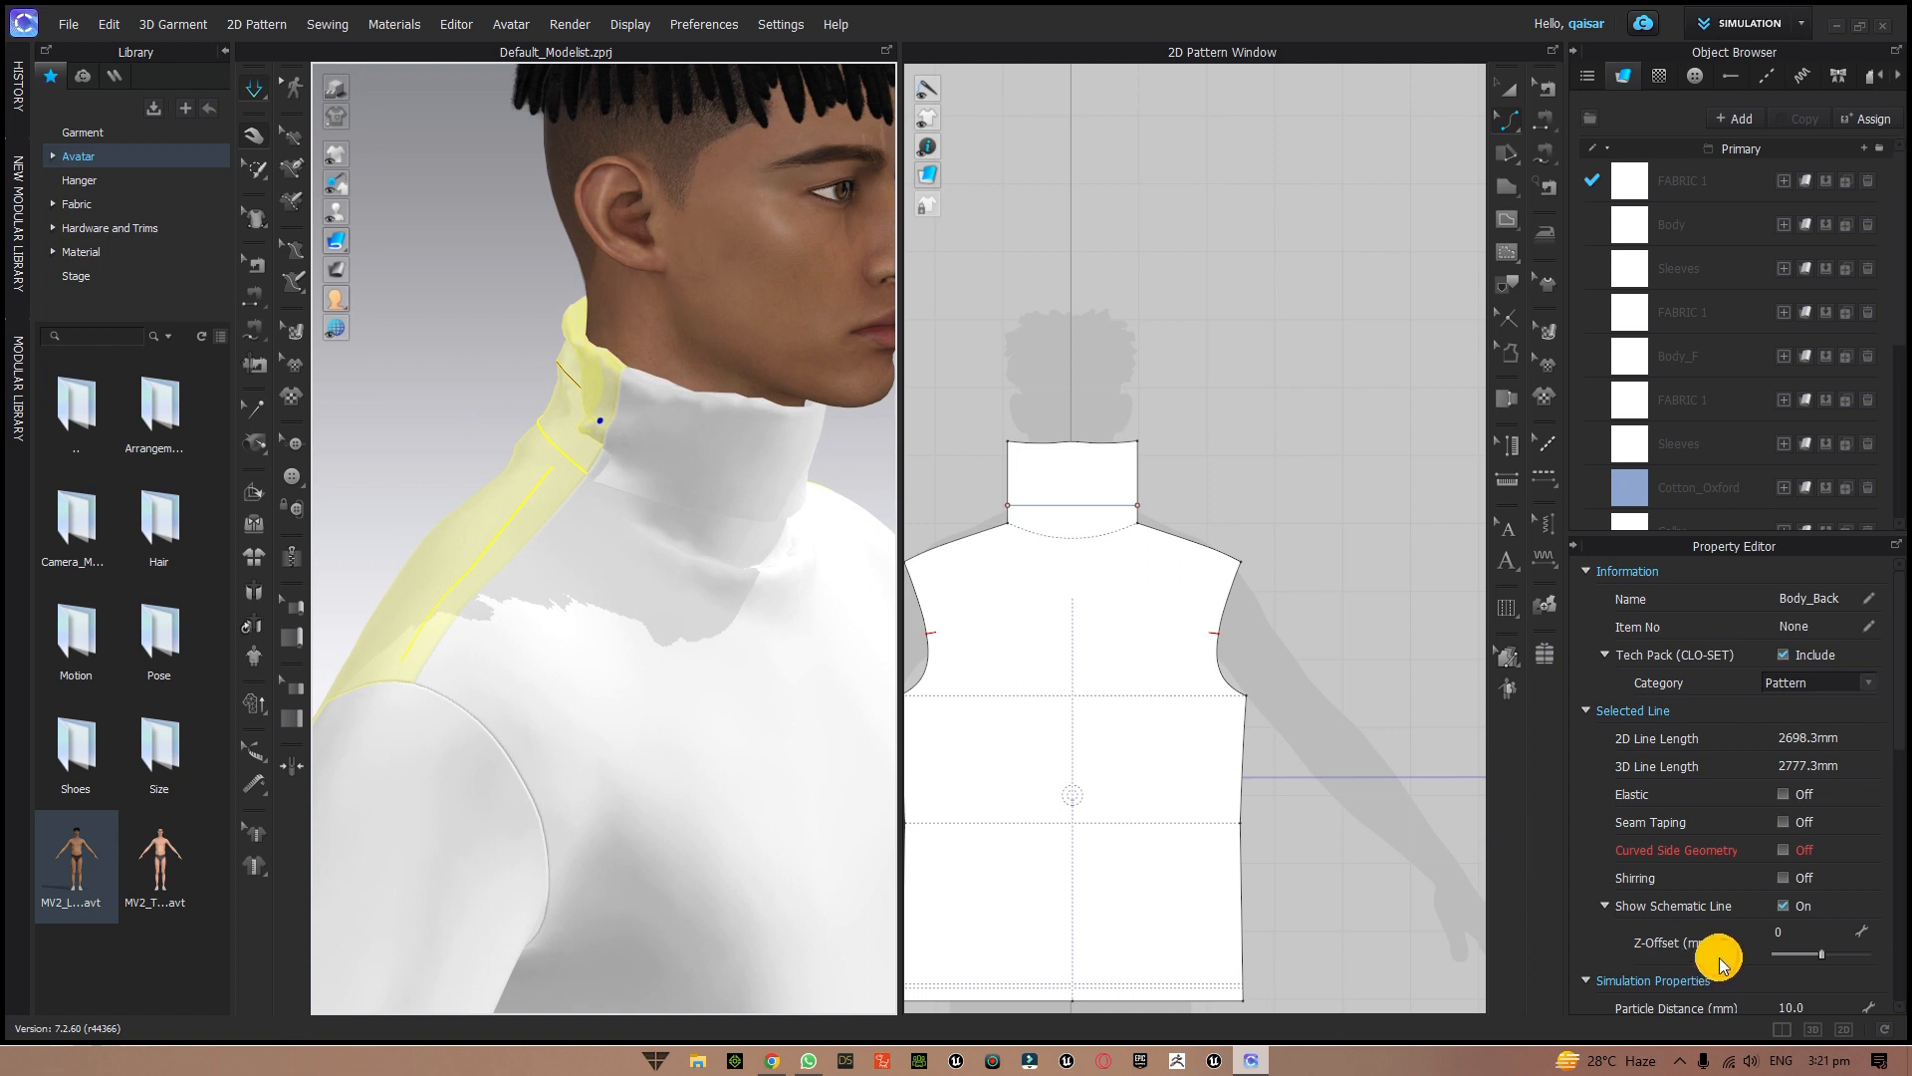
- Show only the 3D window, pull the folded back neck into place from behind and the side, and stop the simulation
left_click(1813, 1029)
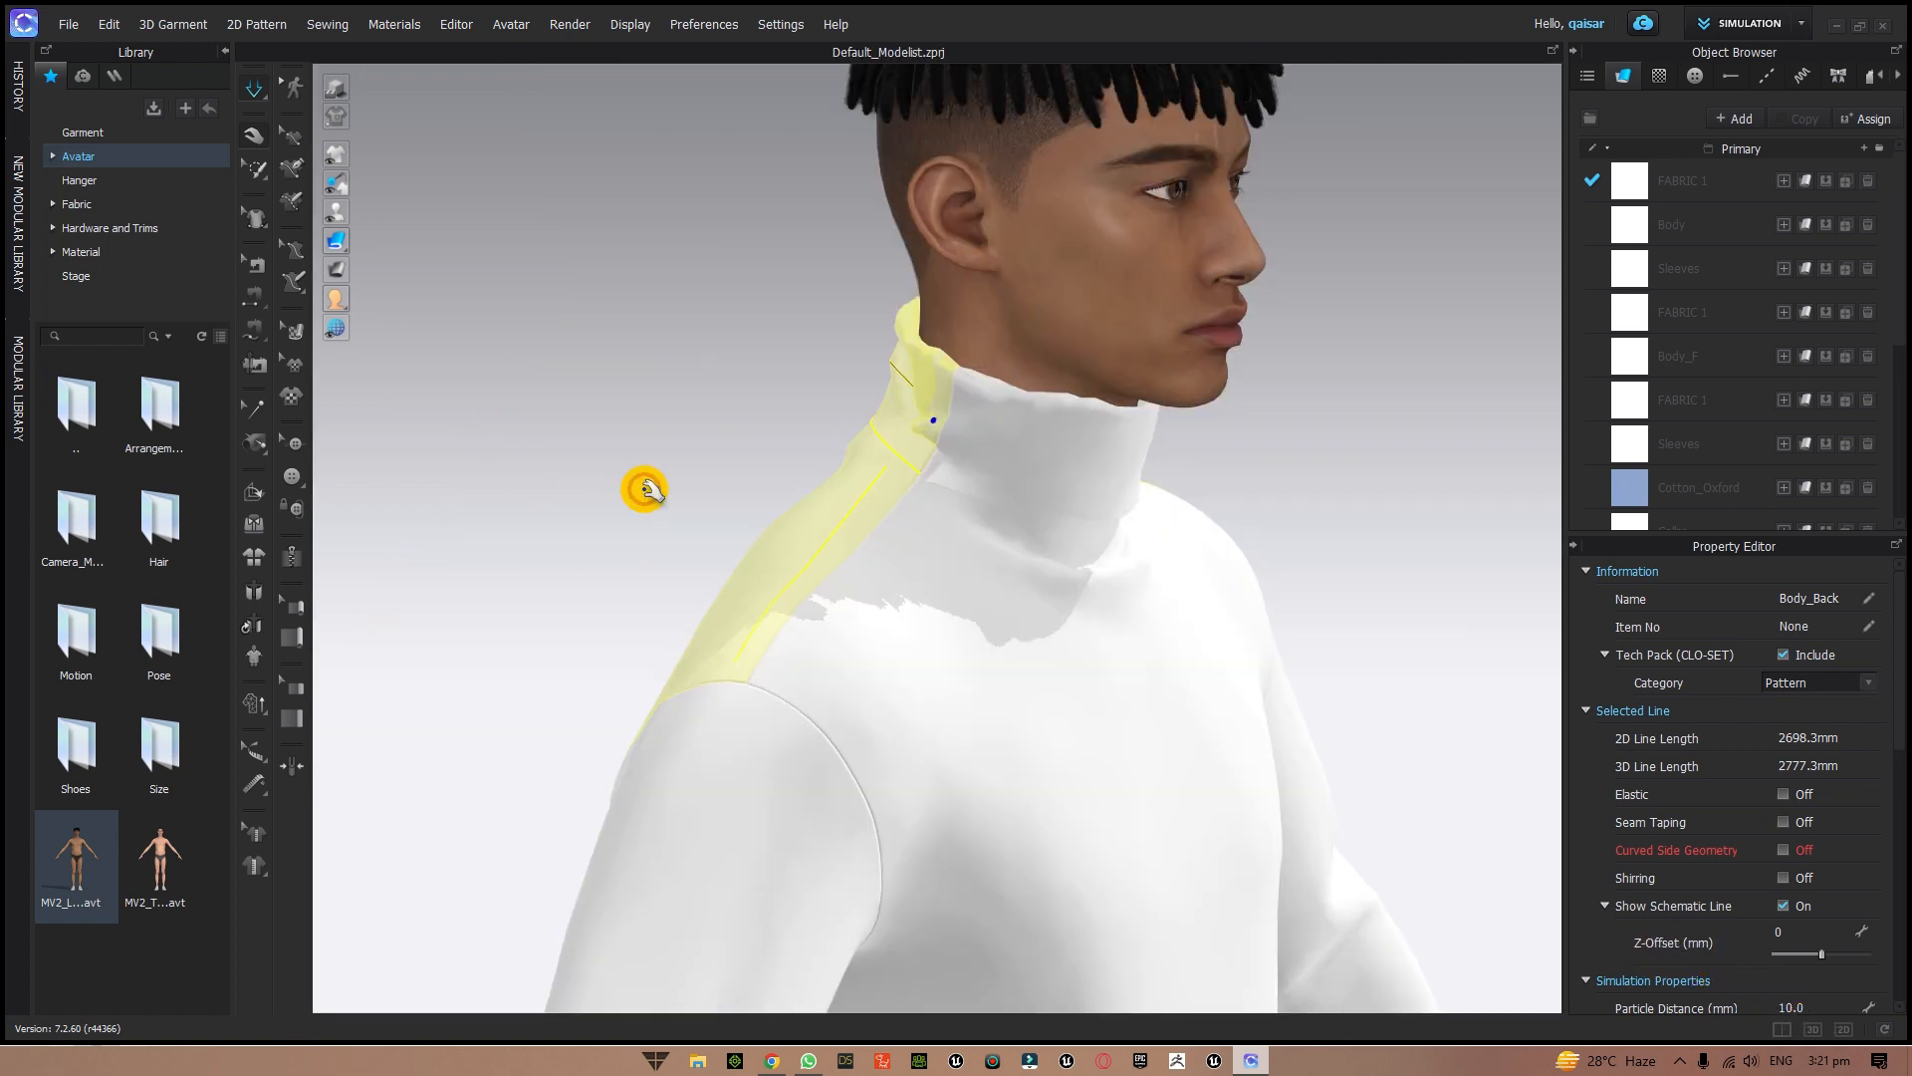
right_click_drag(641, 491, 989, 475)
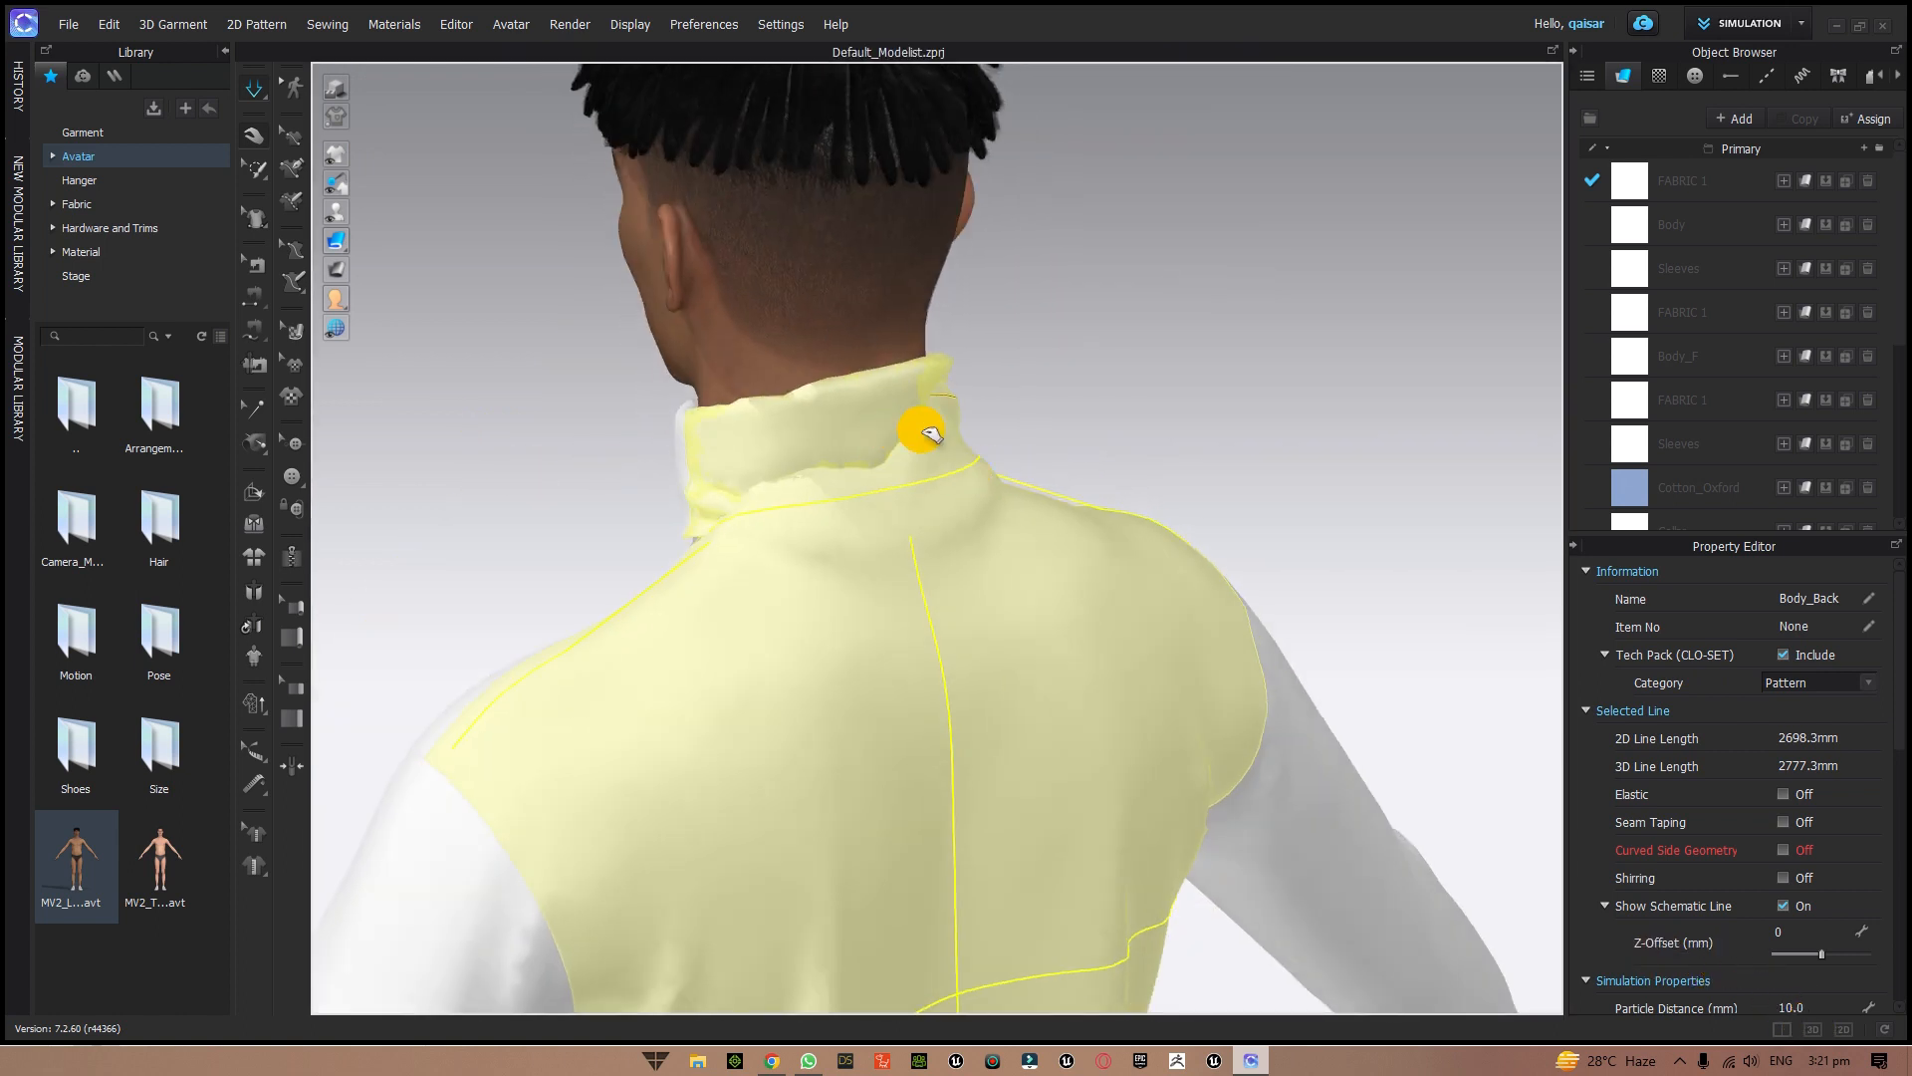
left_click_drag(932, 434, 1020, 432)
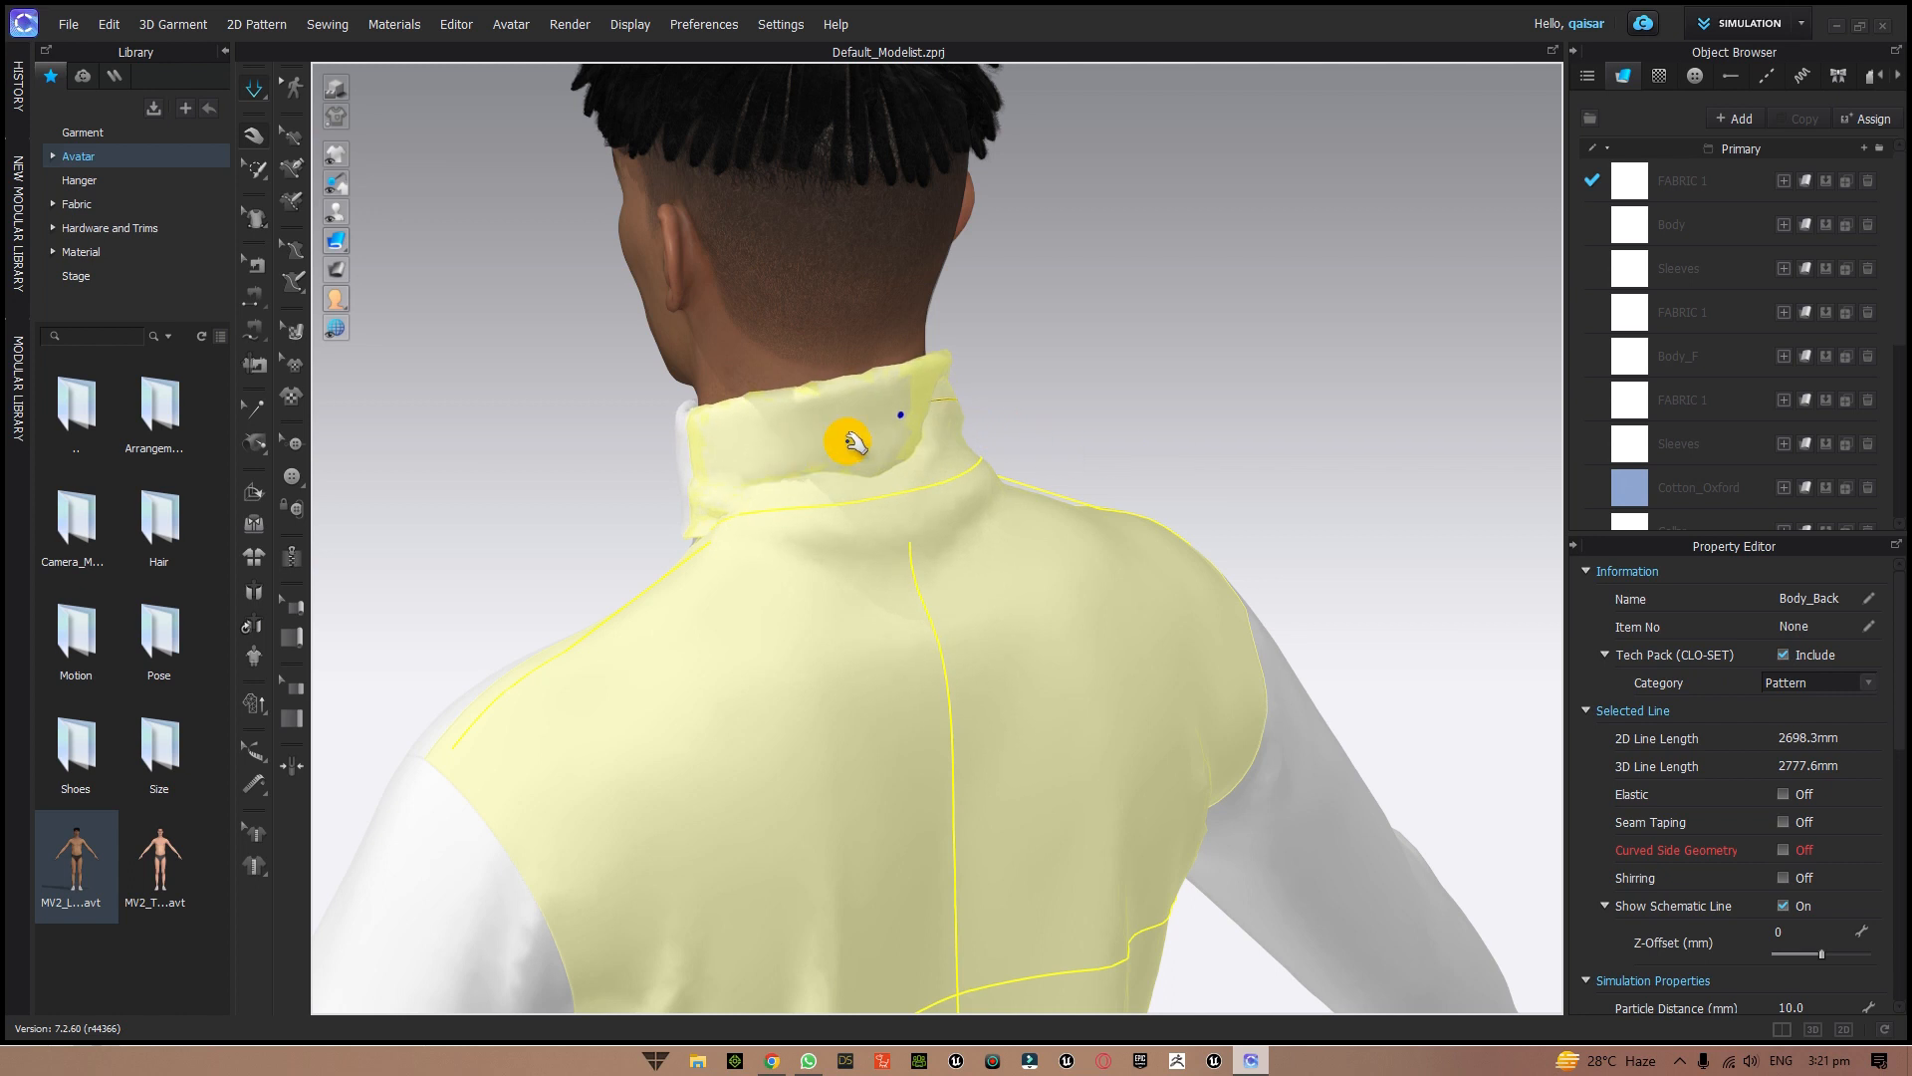
right_click_drag(1187, 449, 886, 441)
left_click_drag(945, 495, 876, 499)
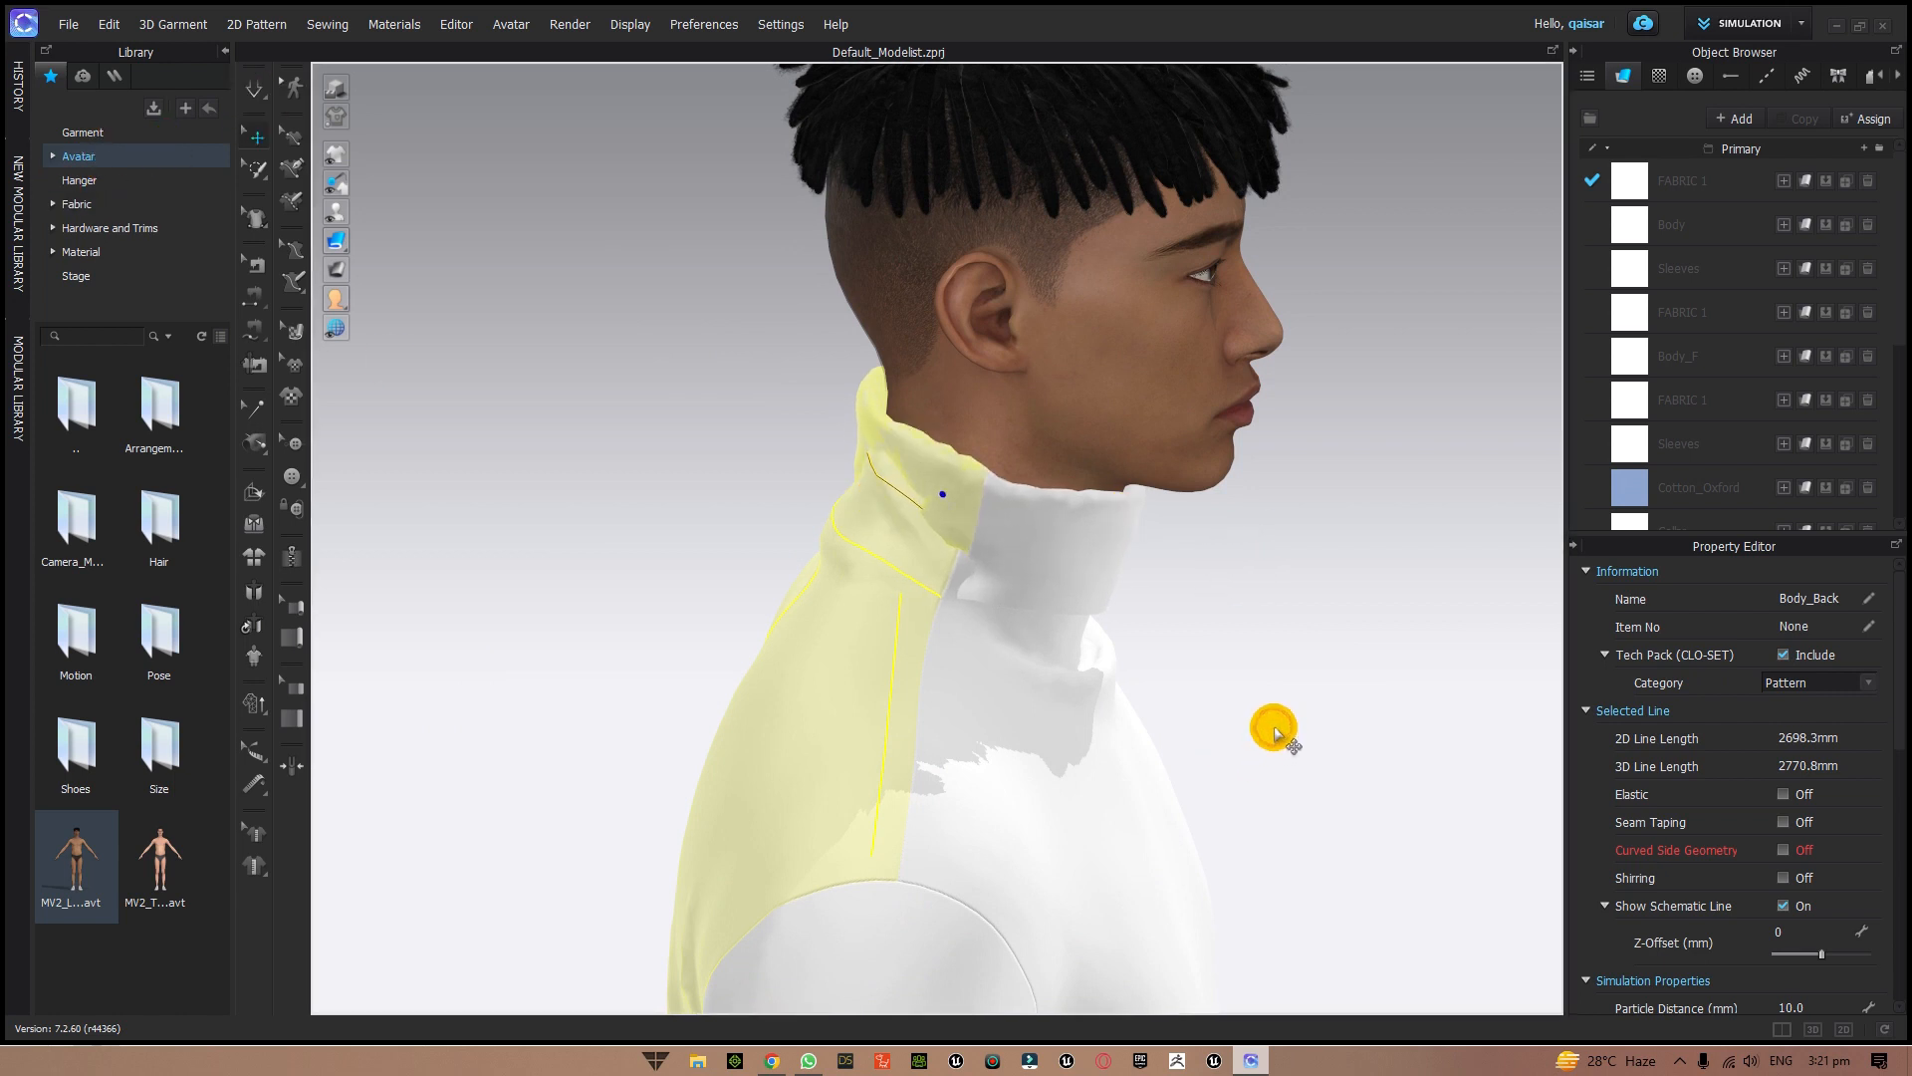
middle_click_drag(1271, 730, 1012, 704)
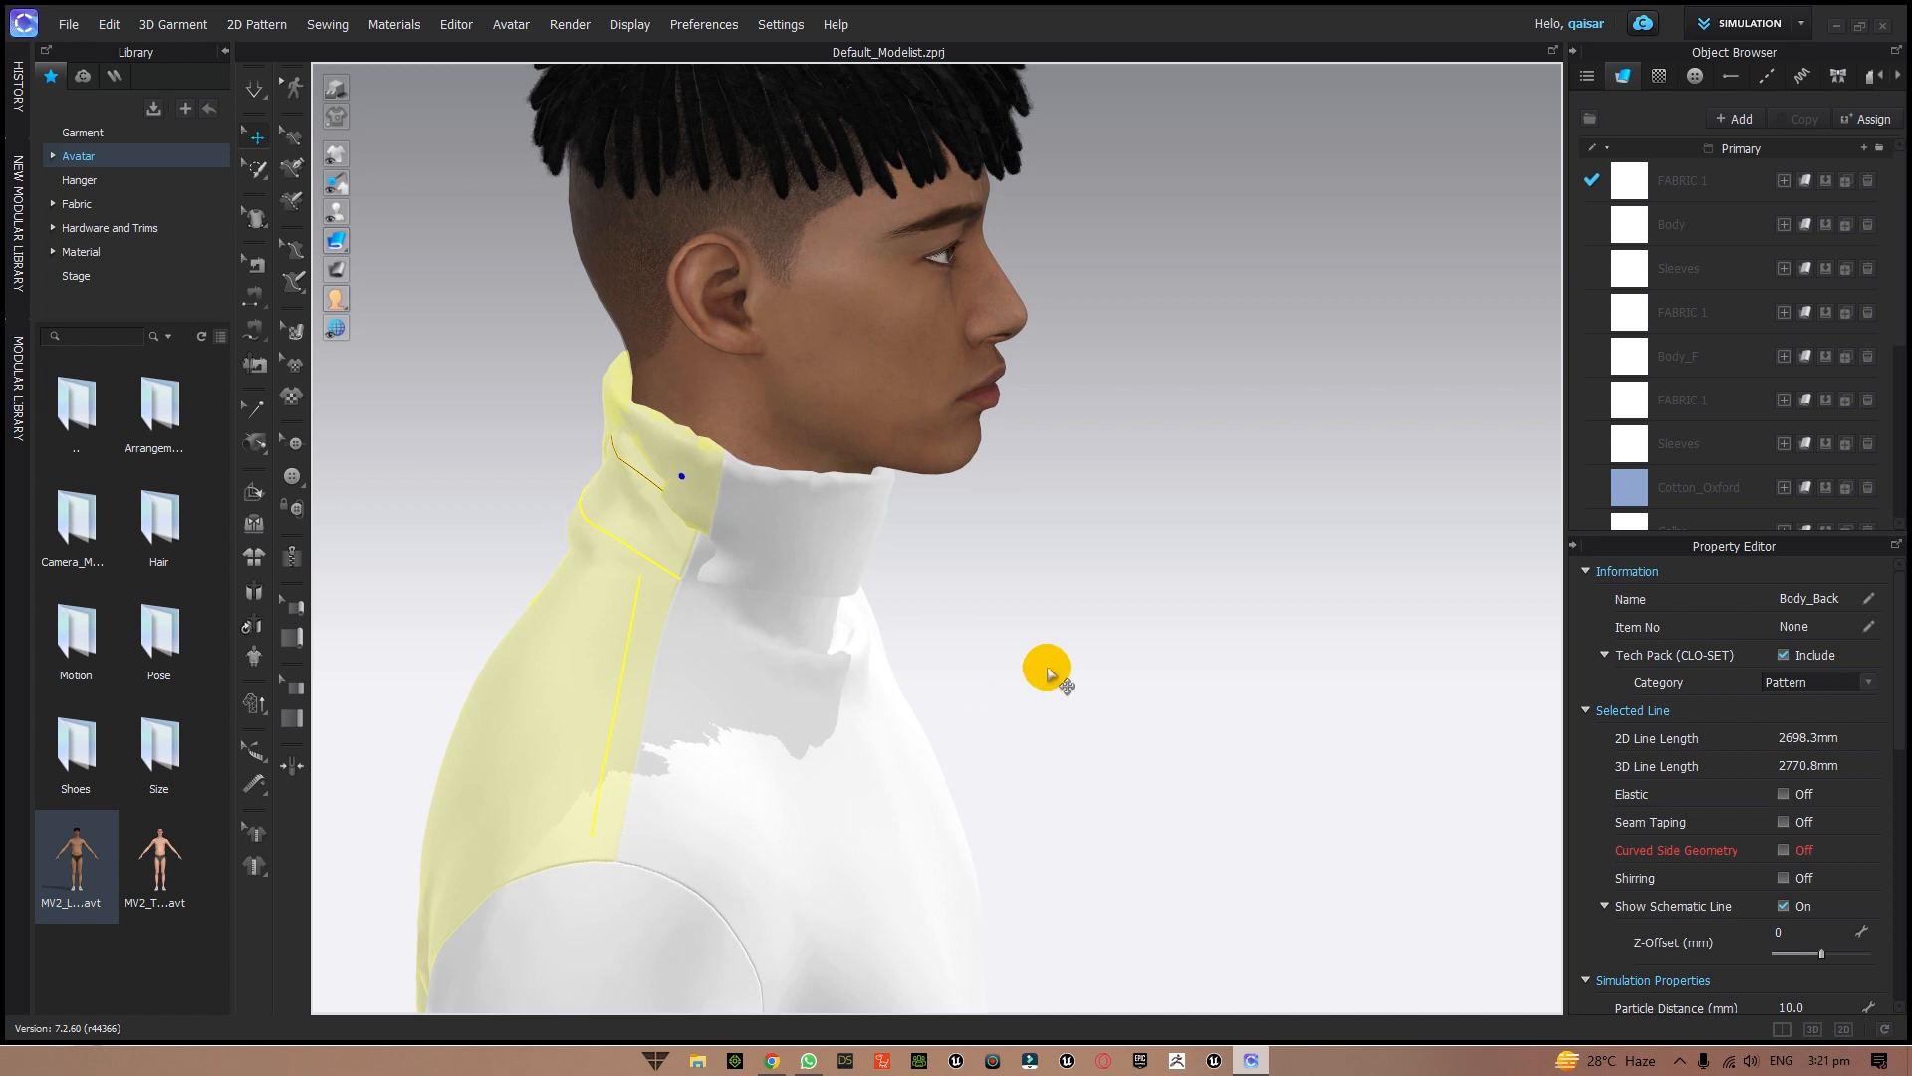
right_click_drag(1241, 696, 843, 679)
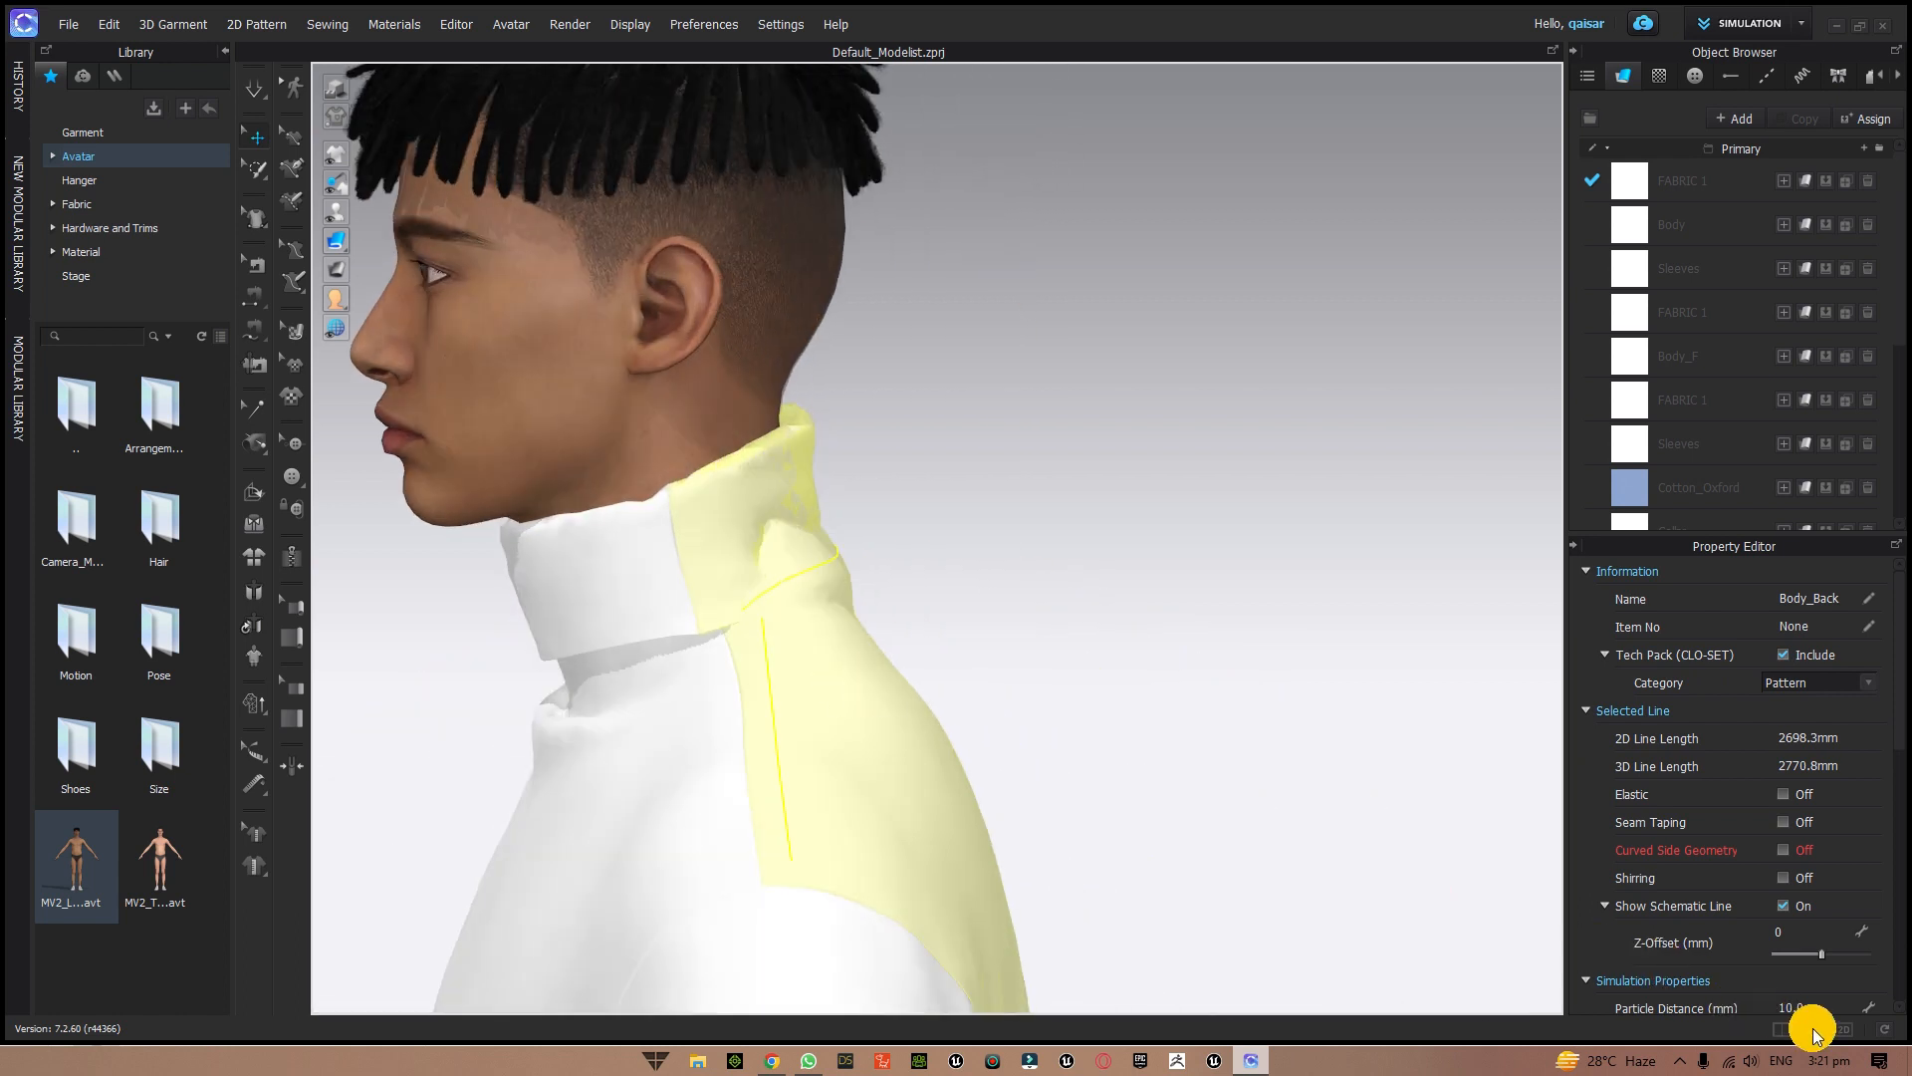
- Restore the split 3D and 2D view and cut and sew the front high neck along its fold line
left_click(1783, 1029)
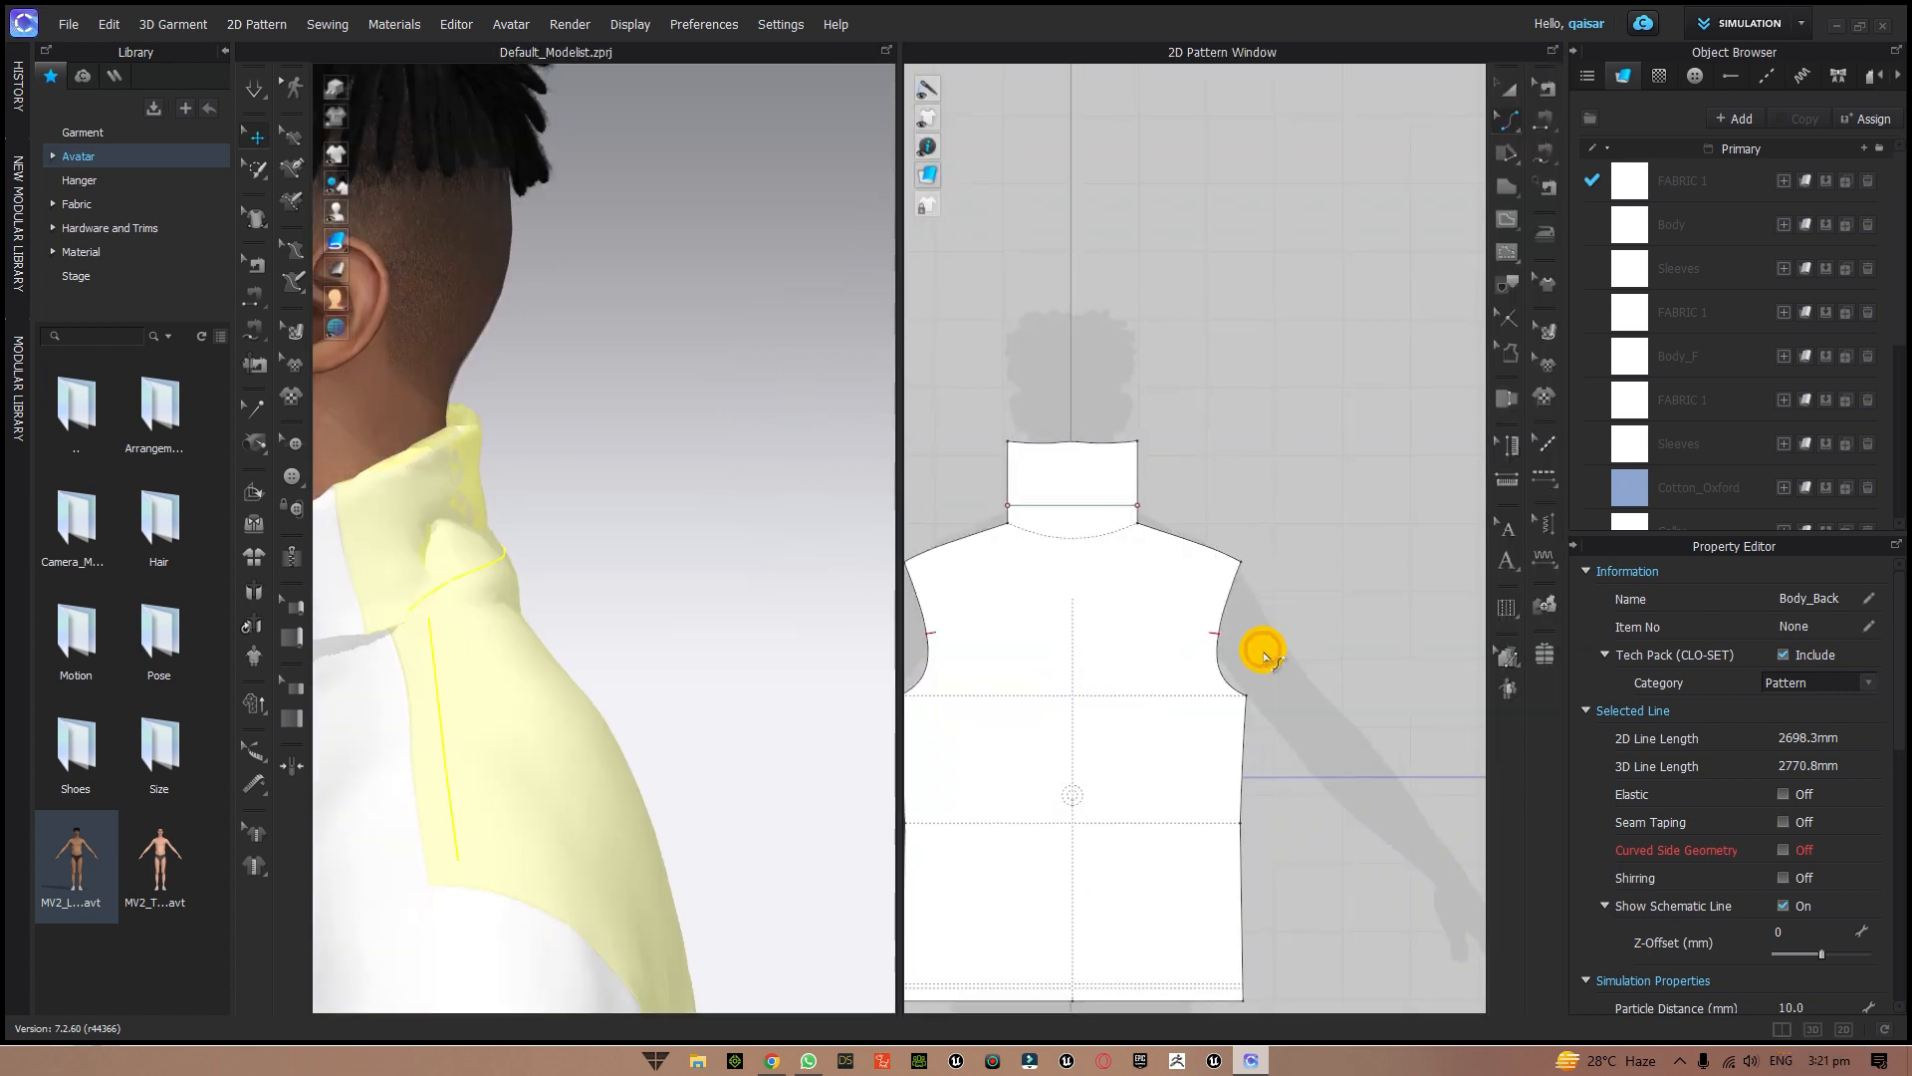
scroll(1265, 536, "up", 3)
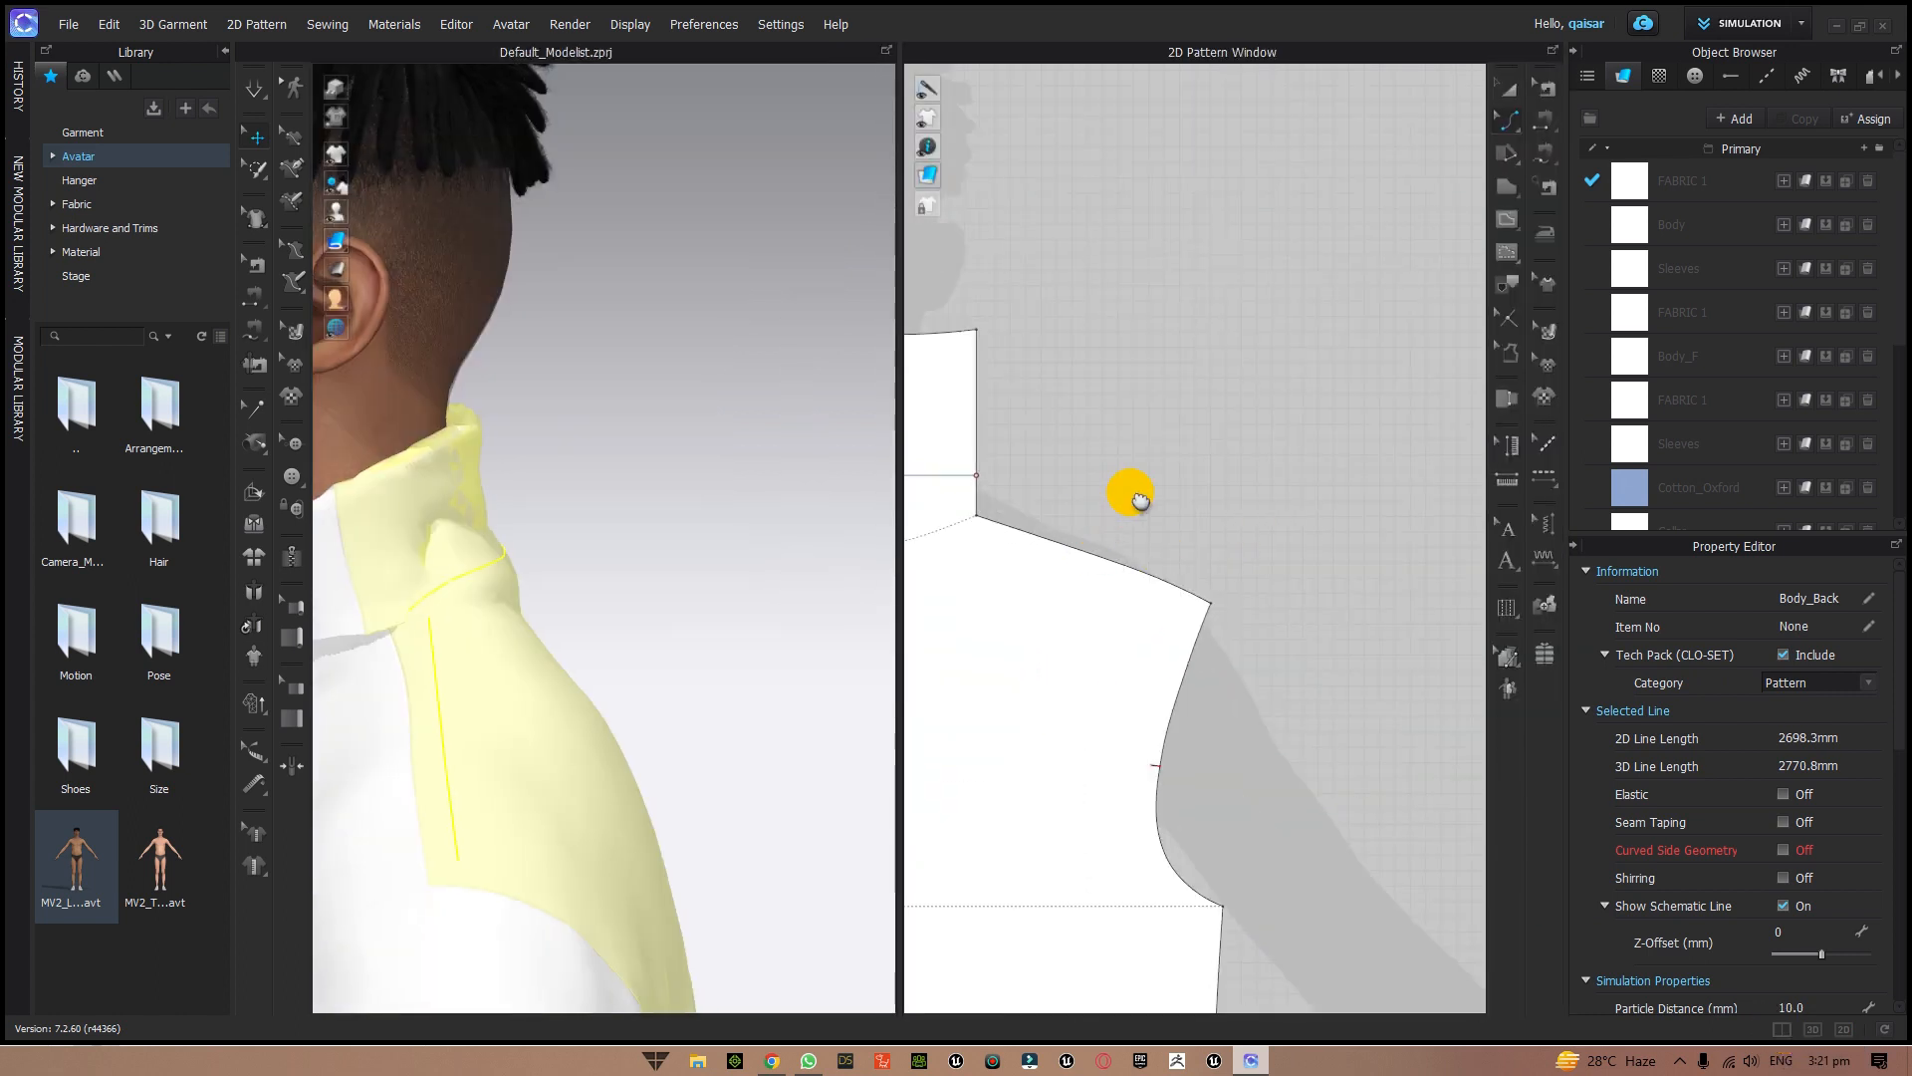
middle_click_drag(1141, 498, 1408, 499)
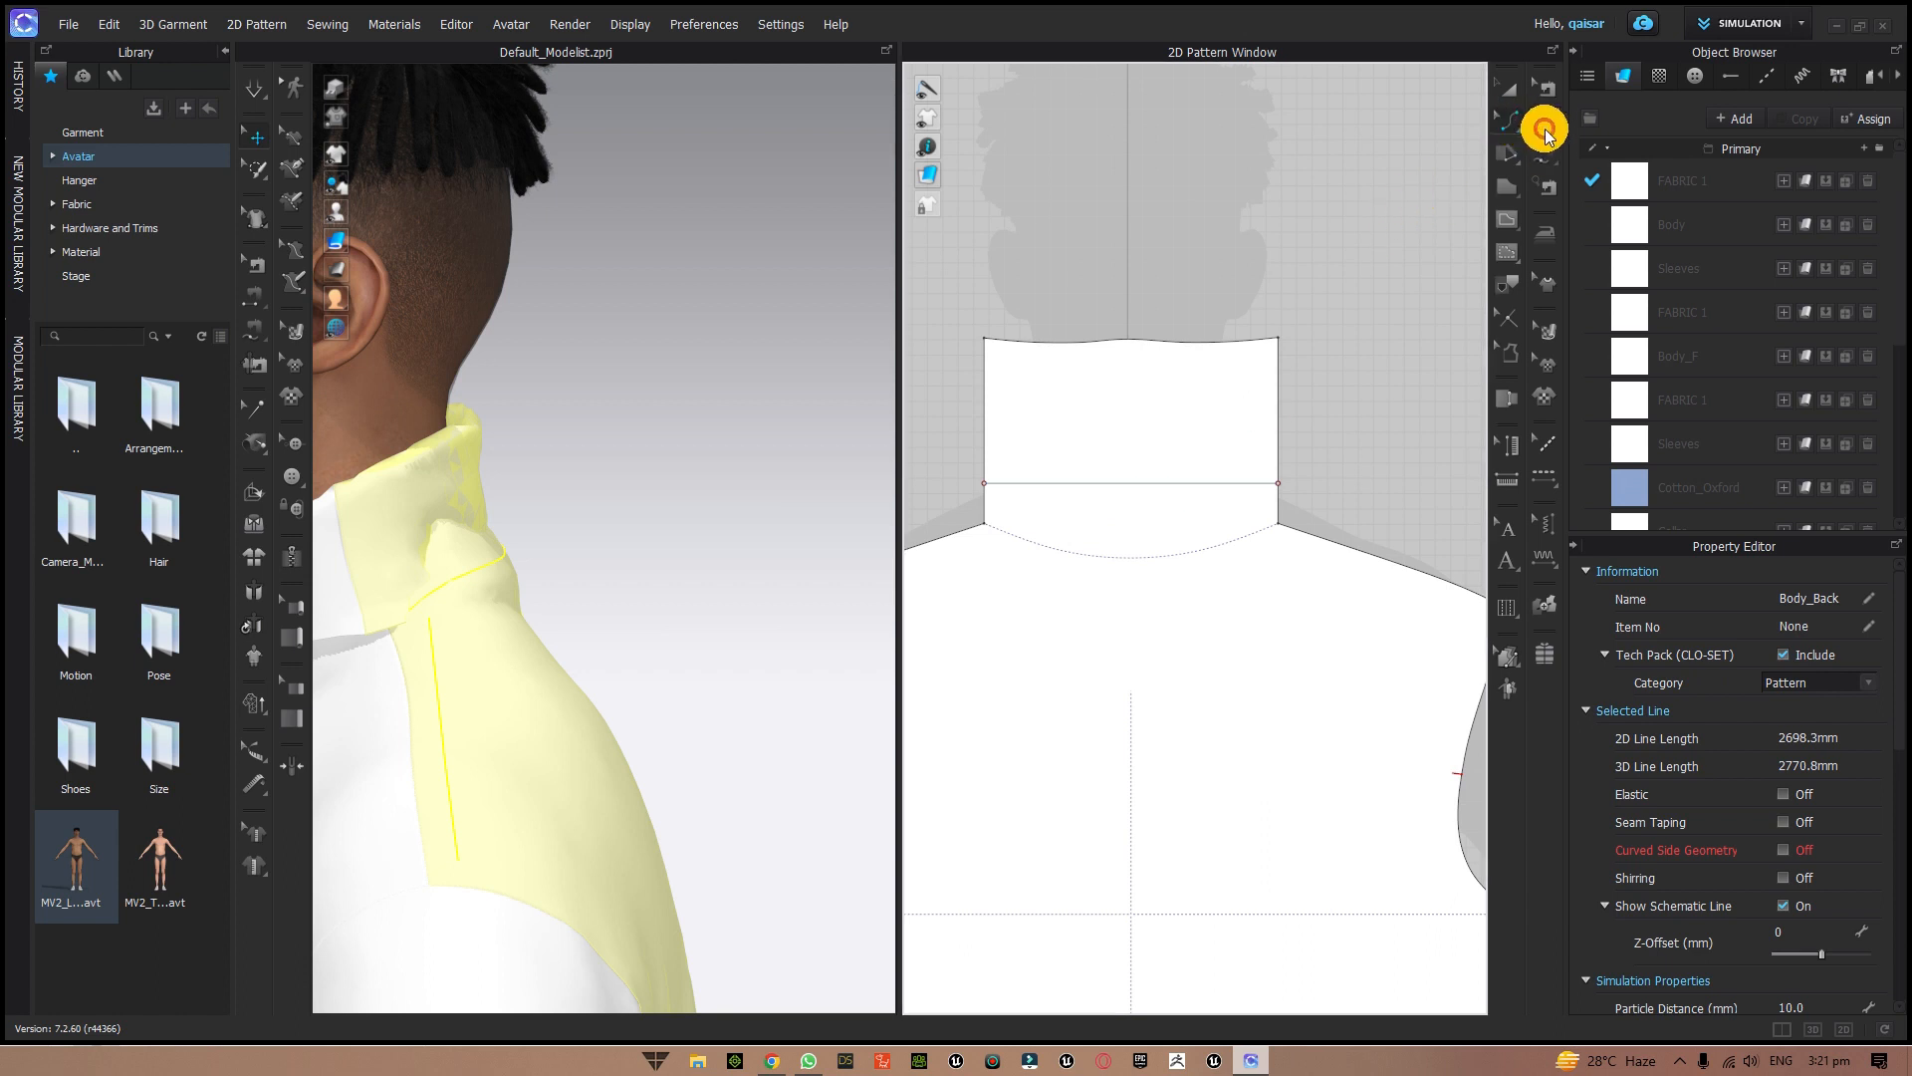
left_click(1505, 128)
left_click(1619, 143)
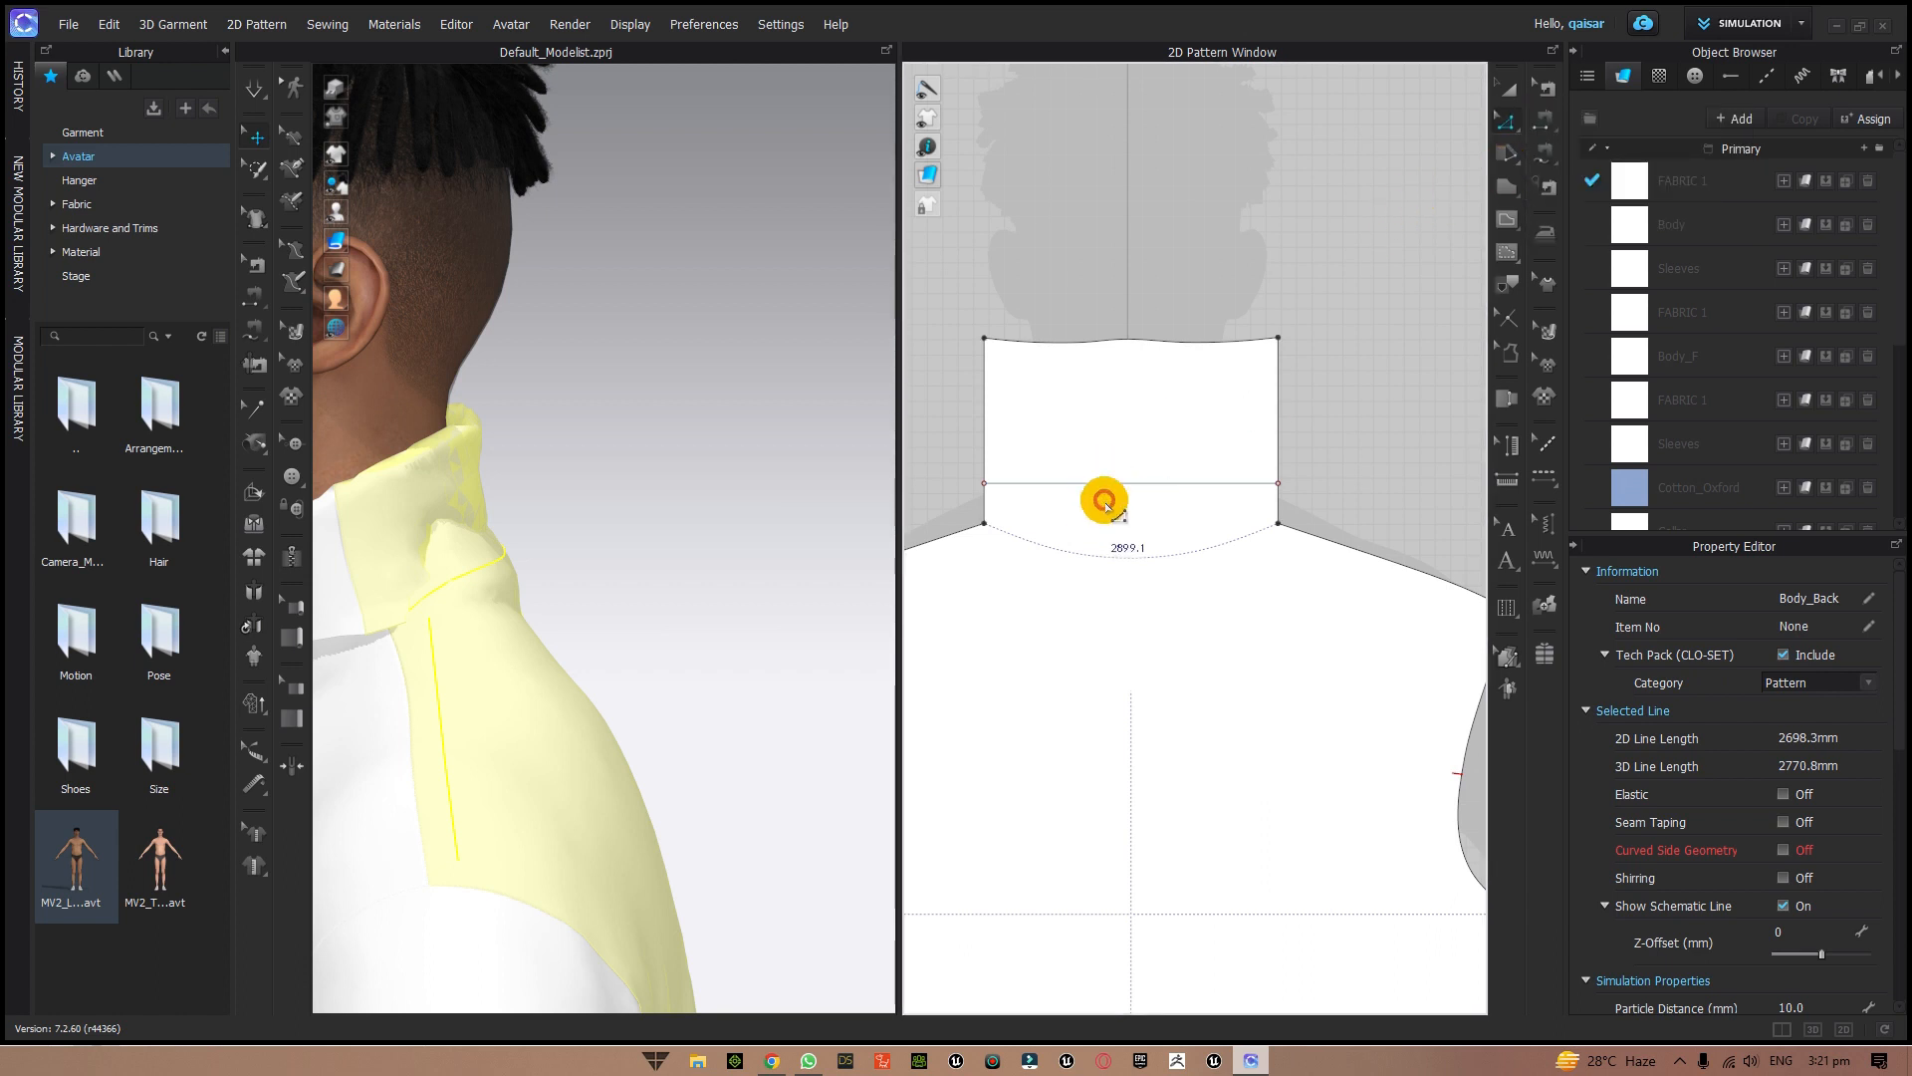
left_click(1124, 483)
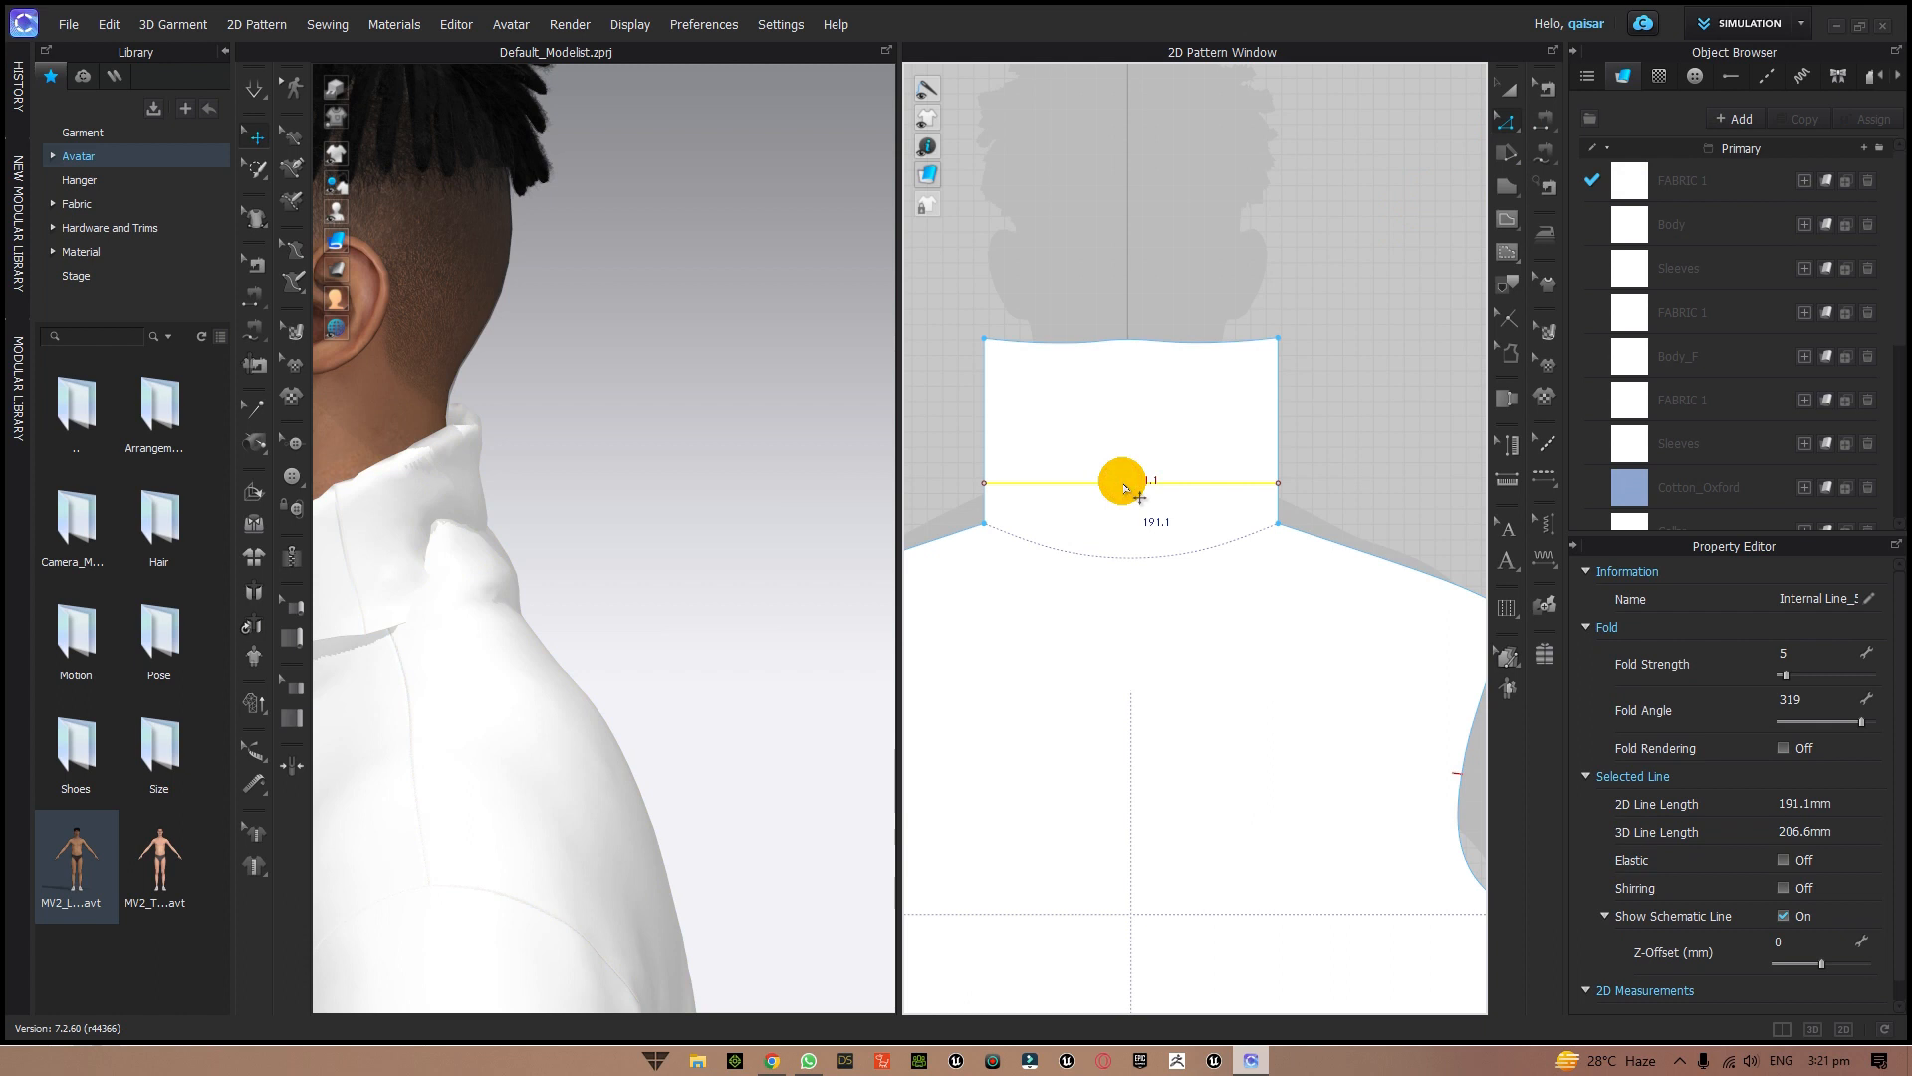
right_click(1125, 487)
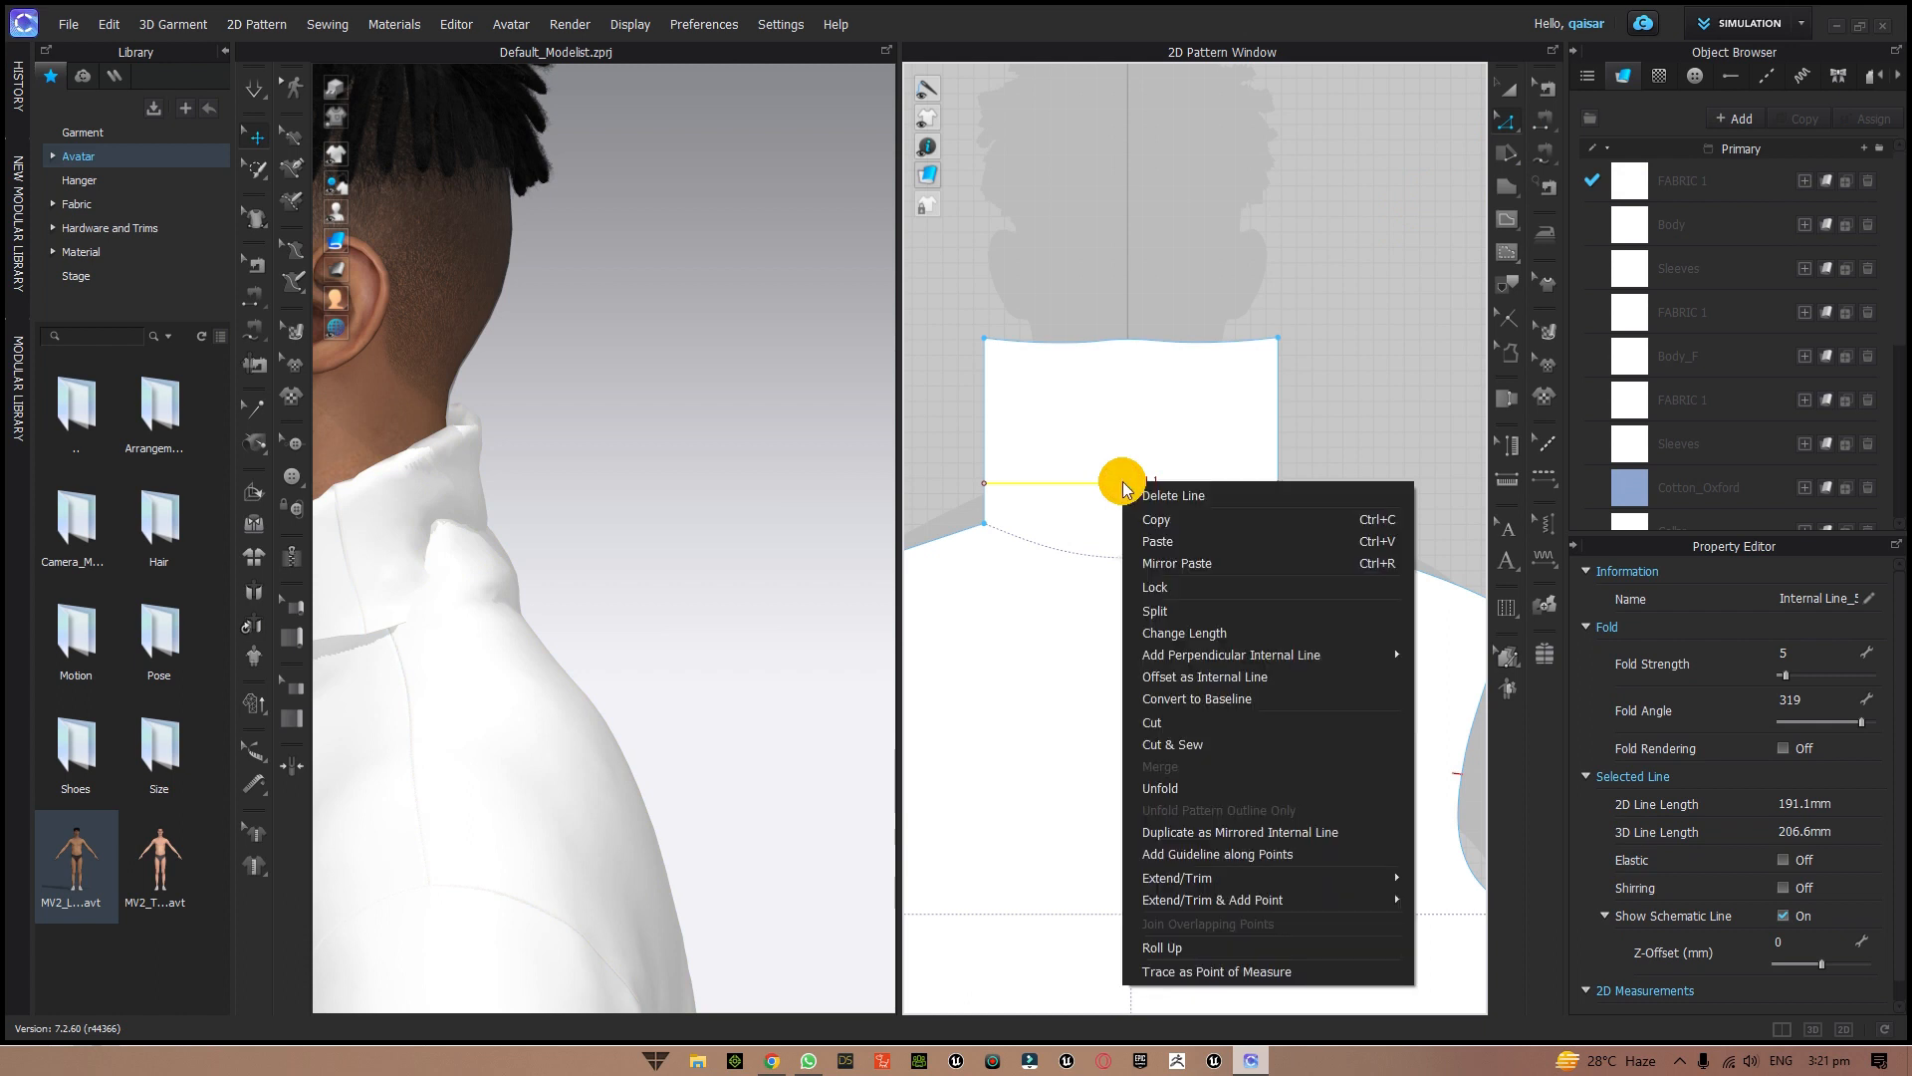
left_click(1185, 747)
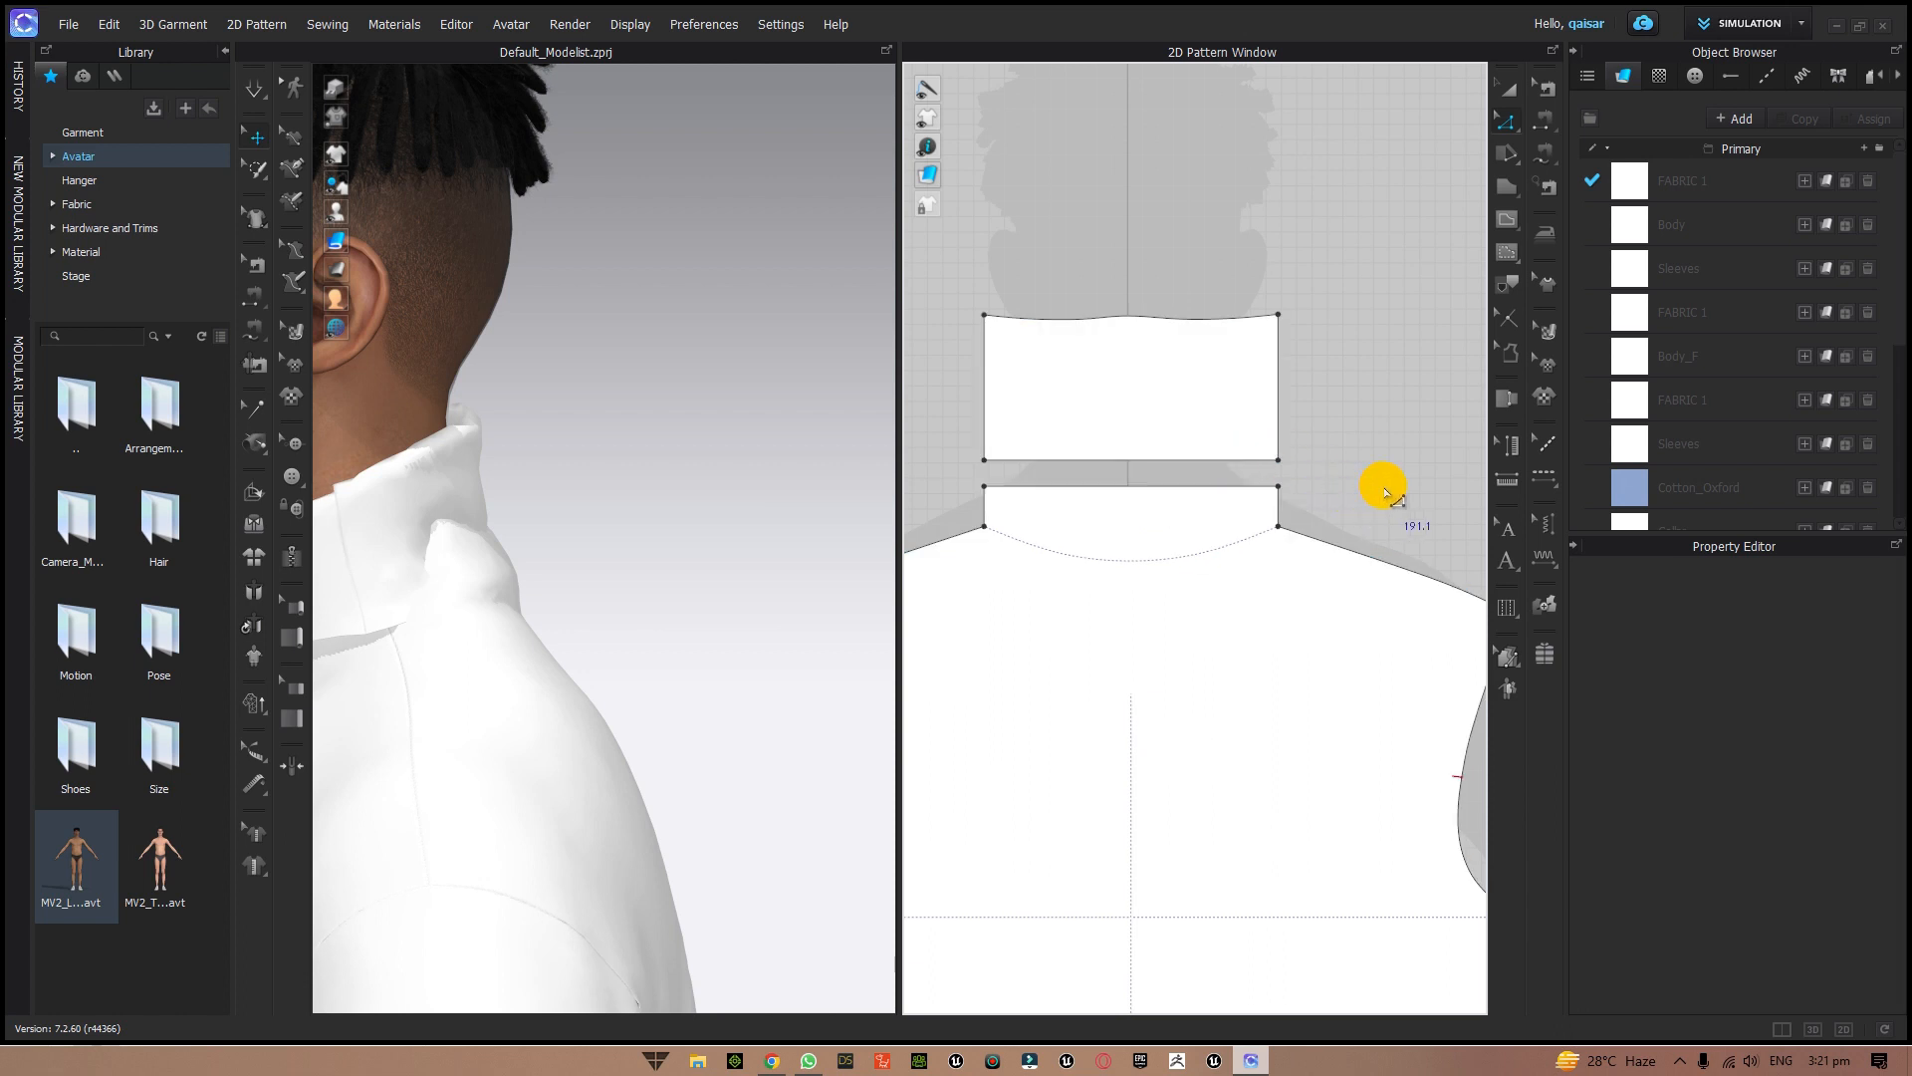
- Cut and sew the back high neck along its internal fold line with Edit Pattern
scroll(1386, 488, "down", 3)
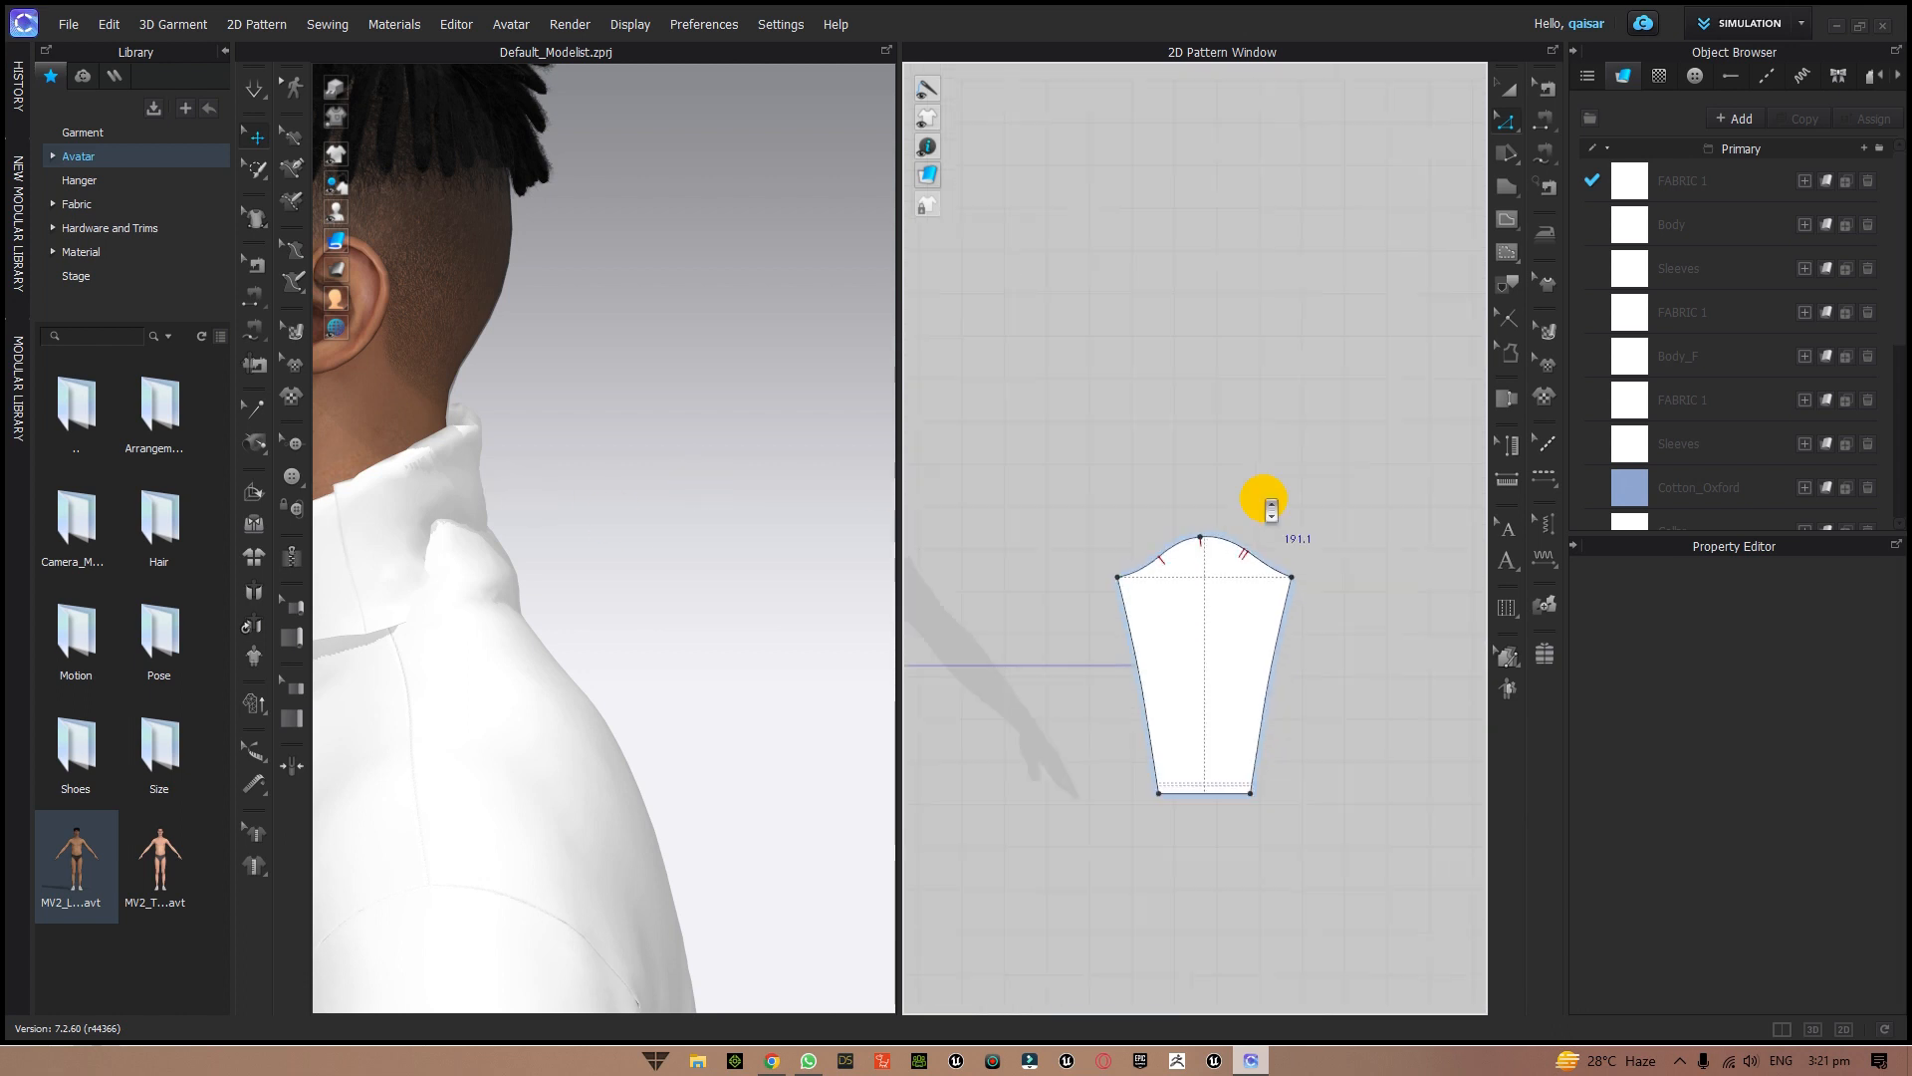
scroll(1264, 498, "down", 2)
middle_click_drag(1404, 491, 1107, 506)
scroll(1238, 549, "up", 2)
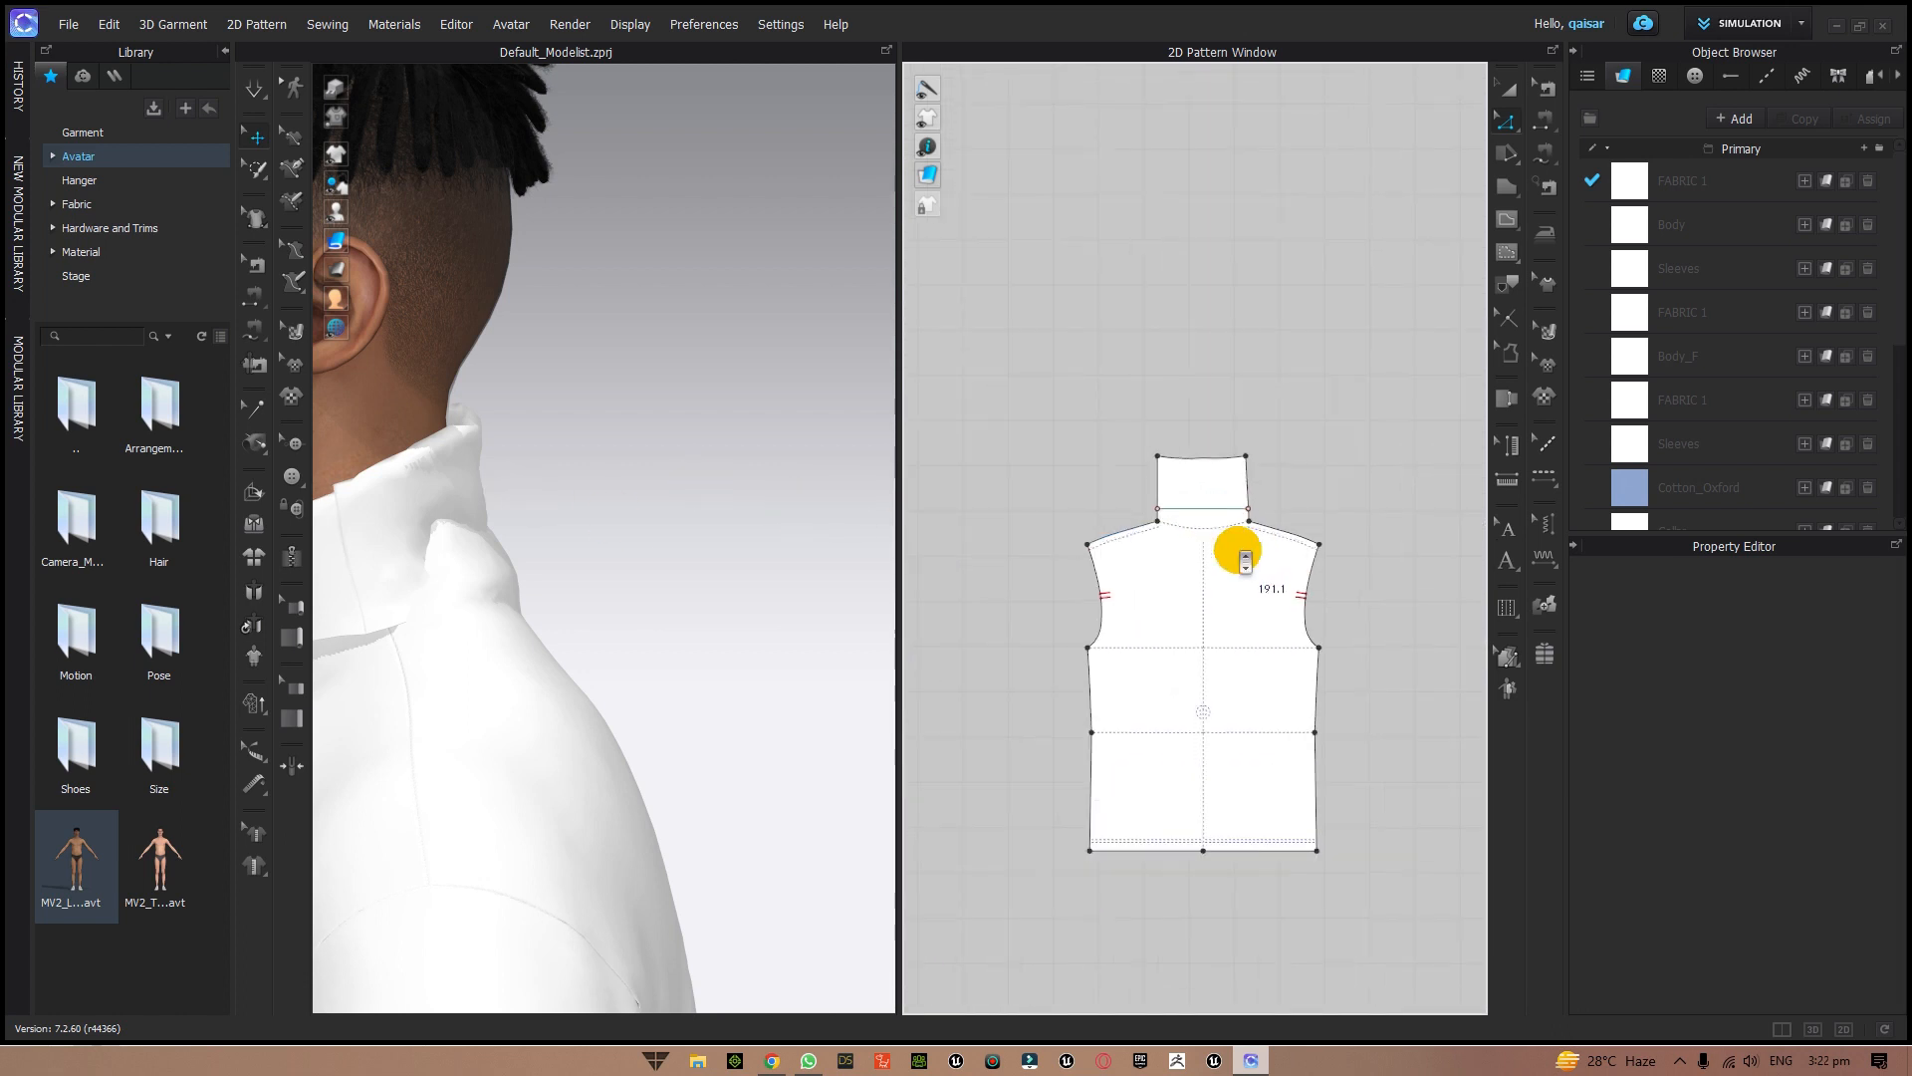
scroll(1245, 561, "up", 5)
left_click(1138, 321)
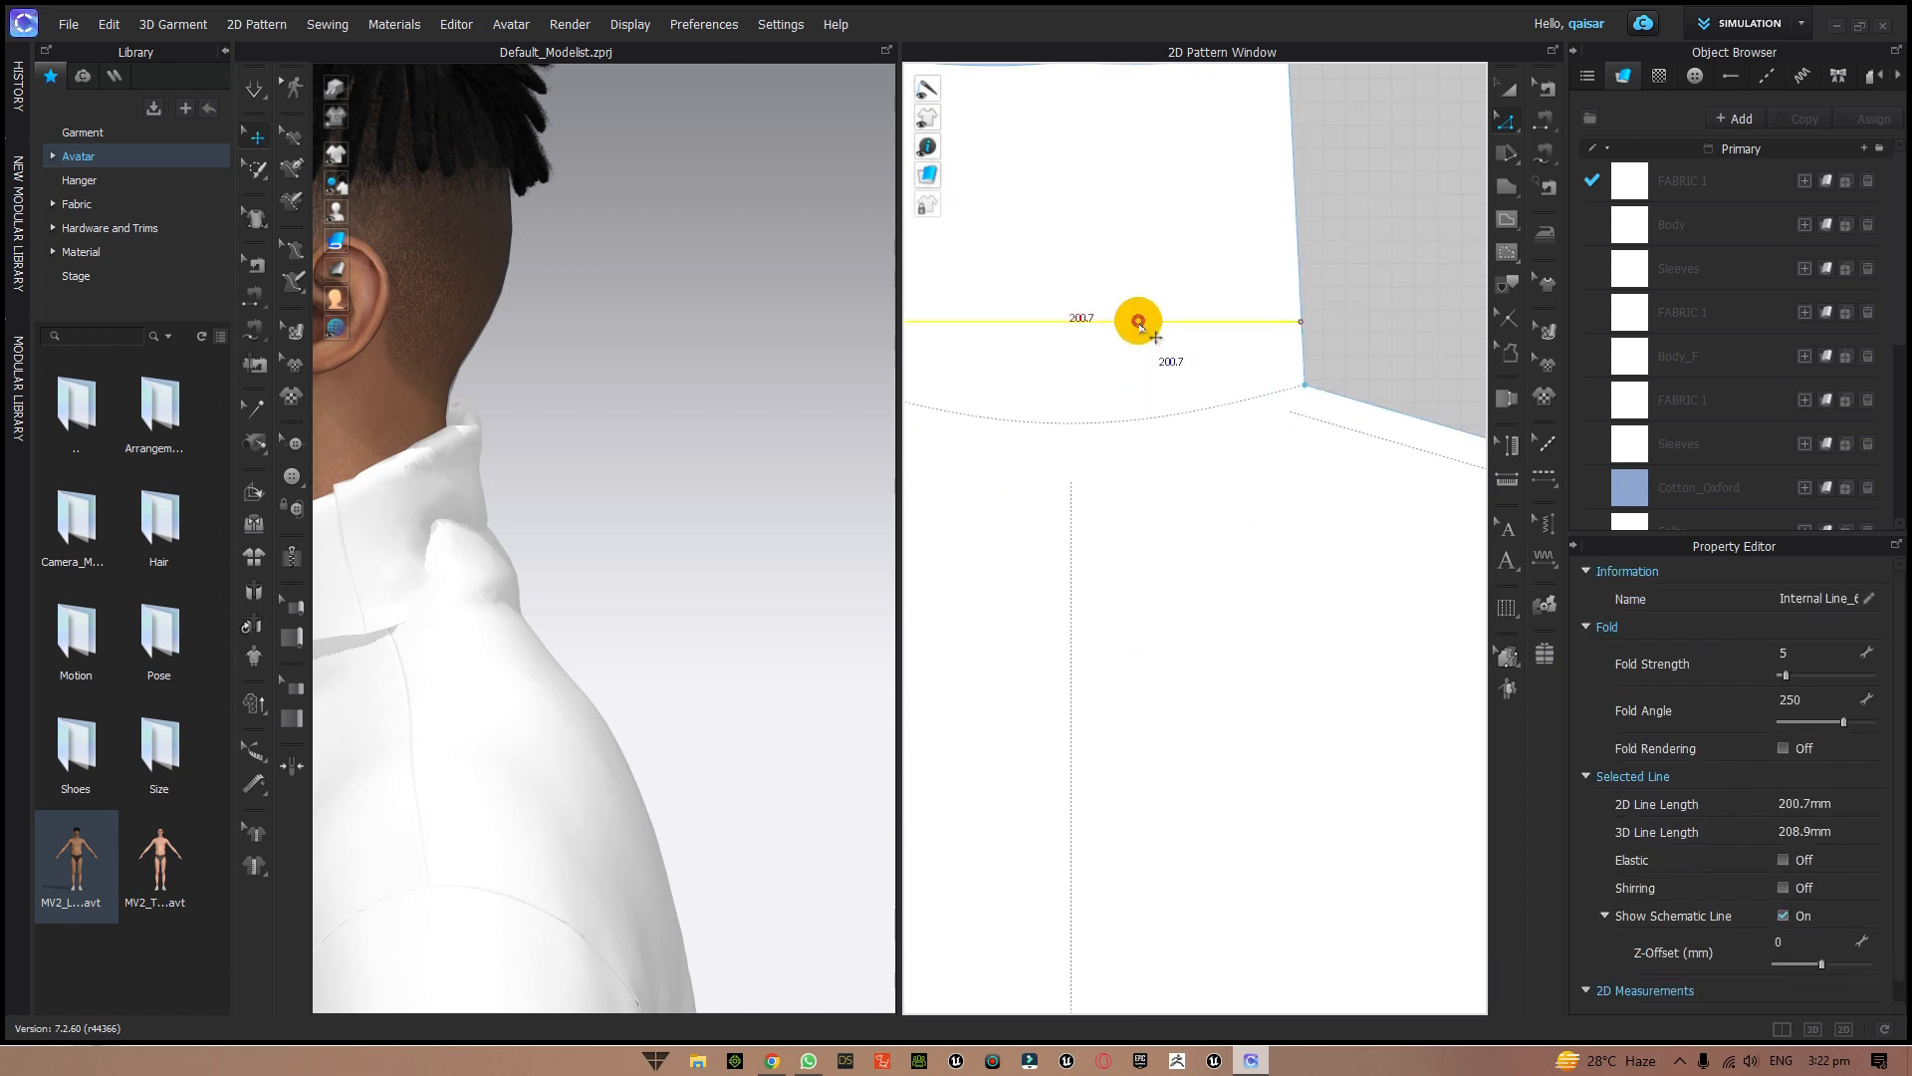
right_click(1139, 325)
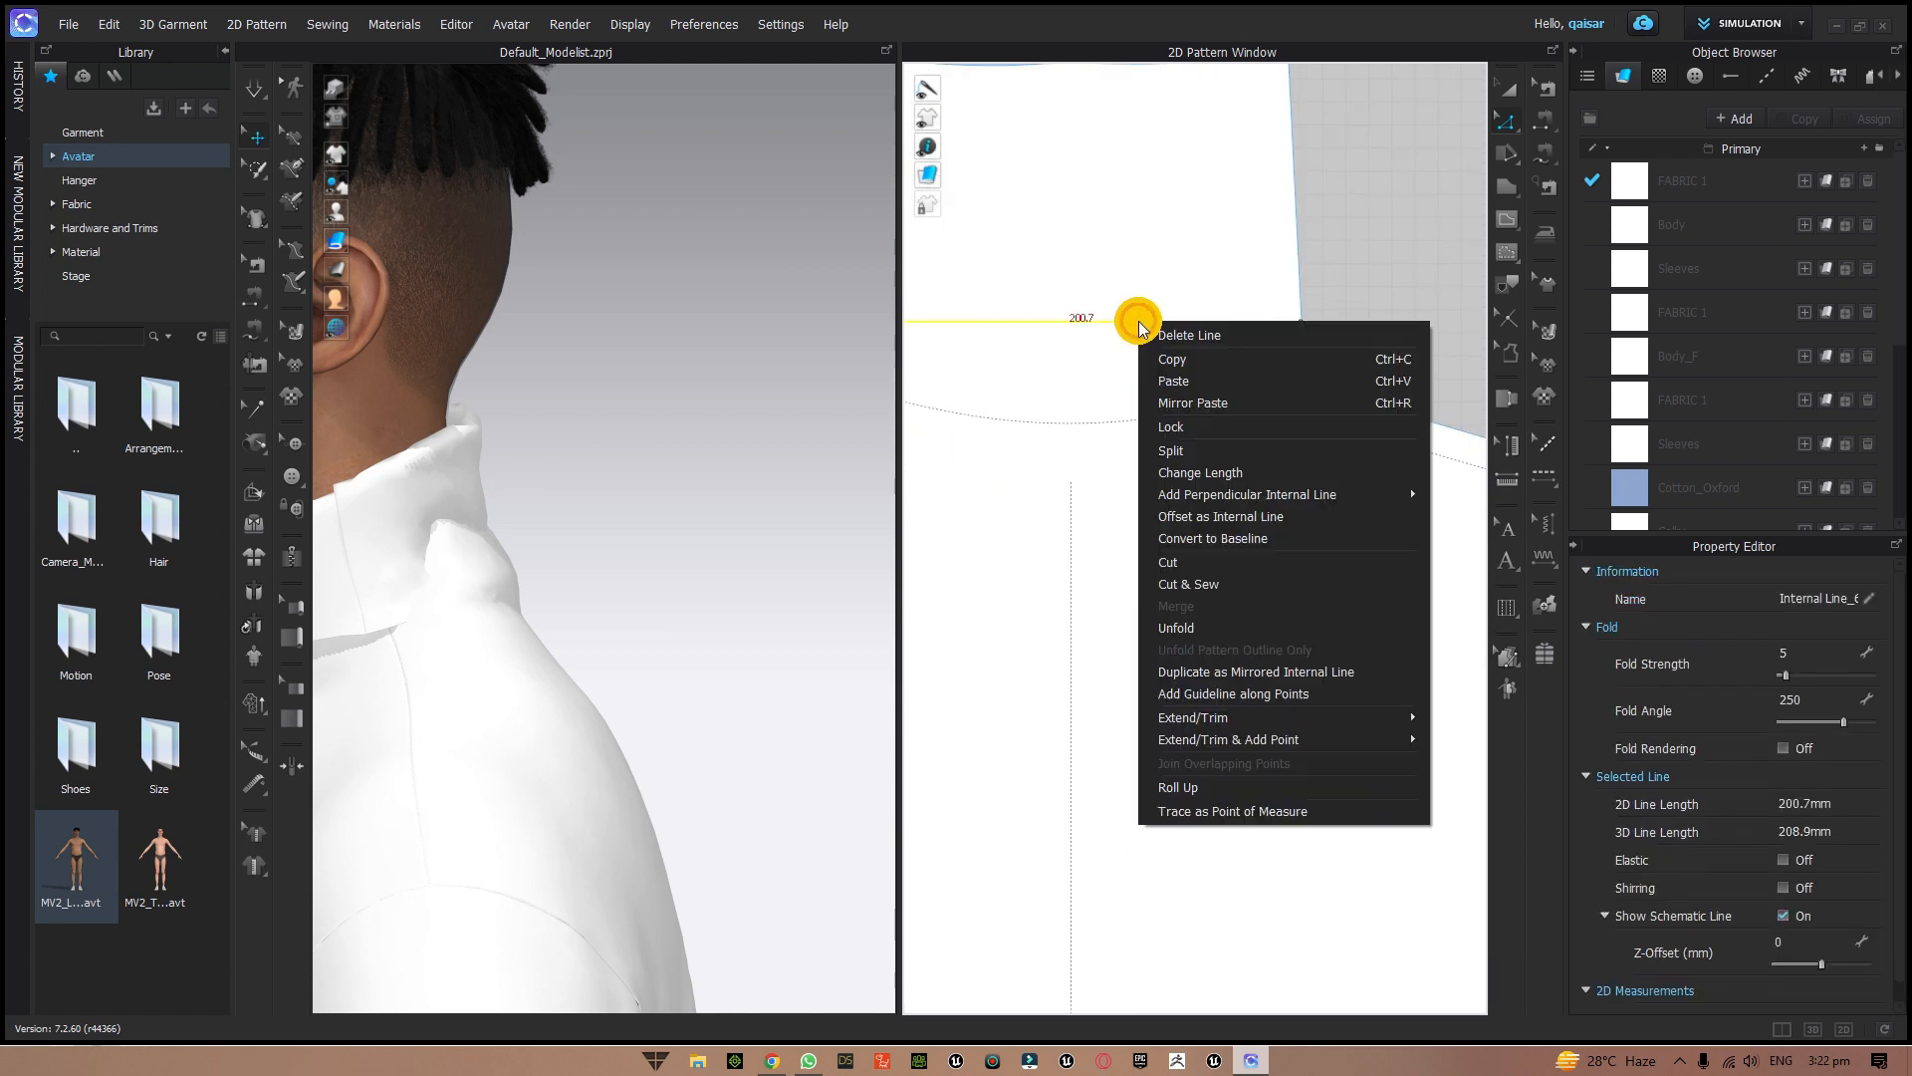
left_click(1197, 588)
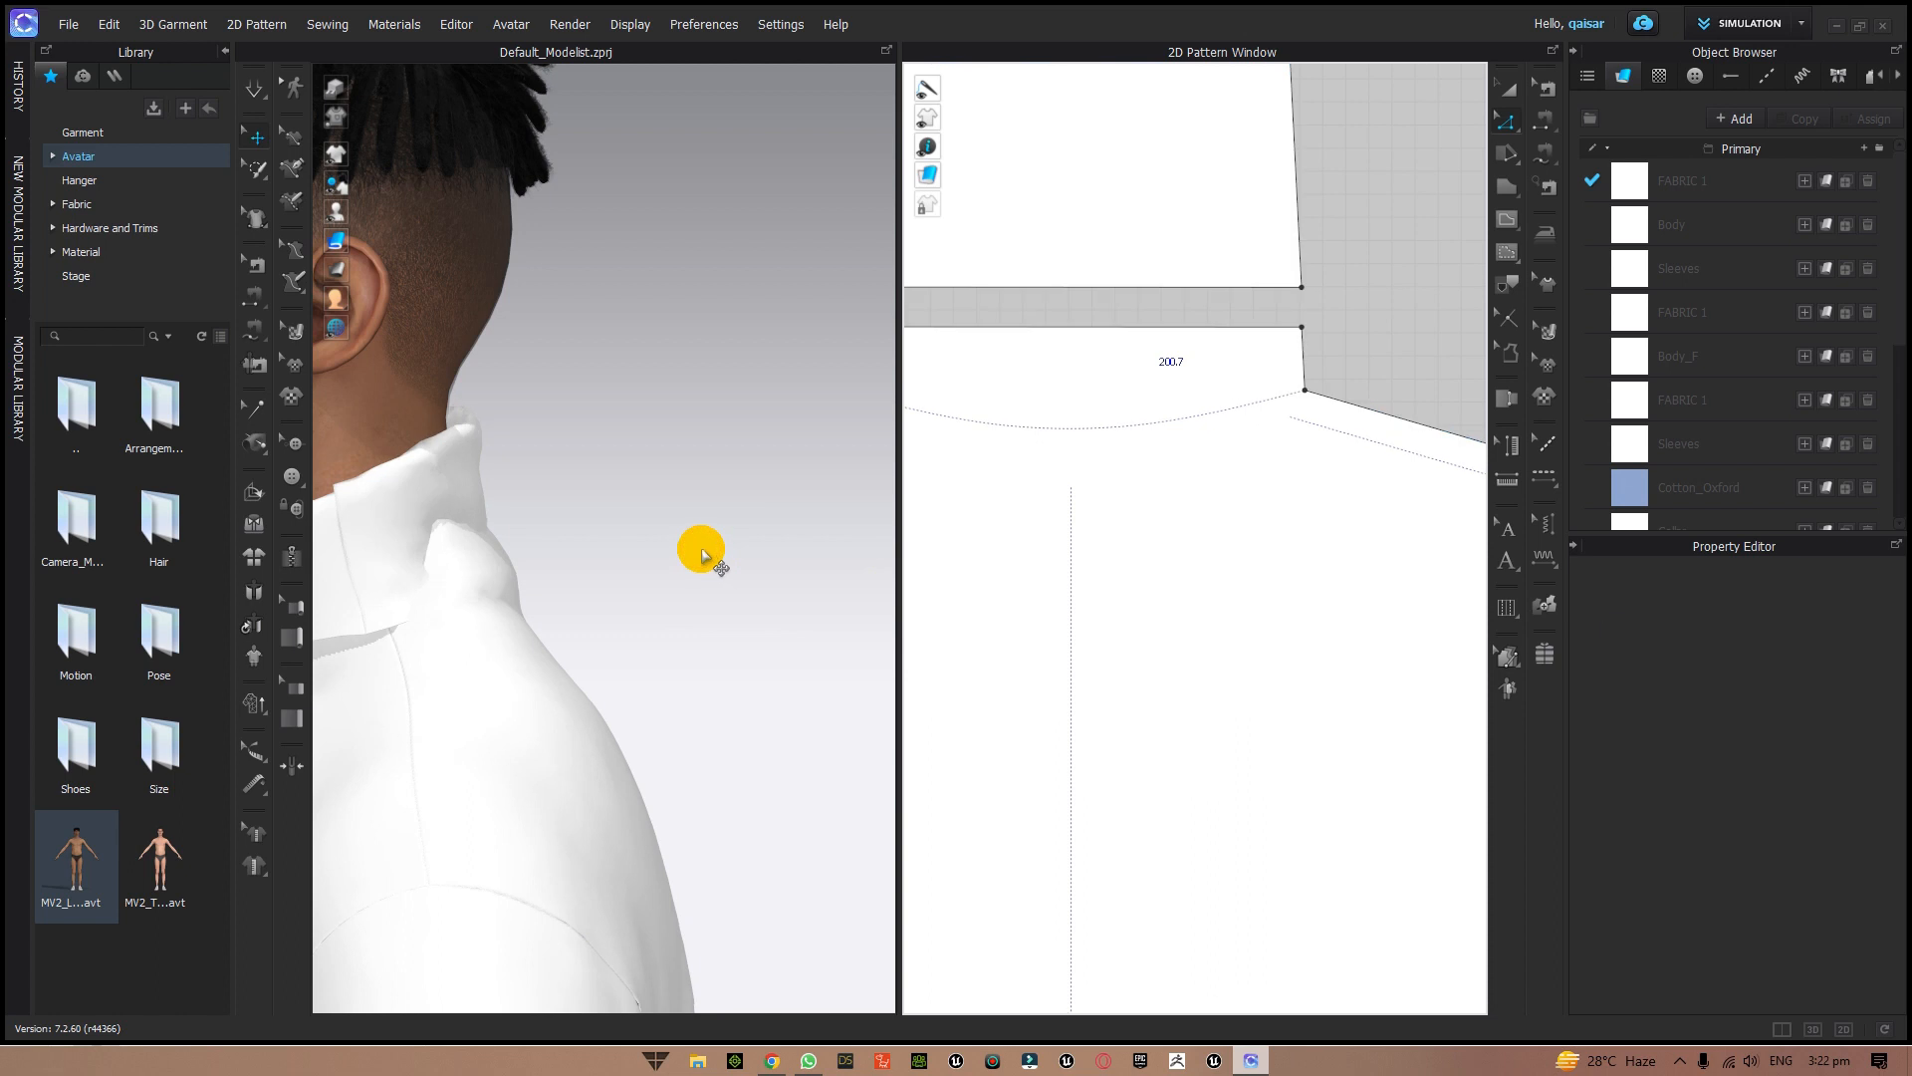
- Examine the cut high neck from the side and front, selecting the front collar piece to check its extent
right_click_drag(706, 554, 807, 537)
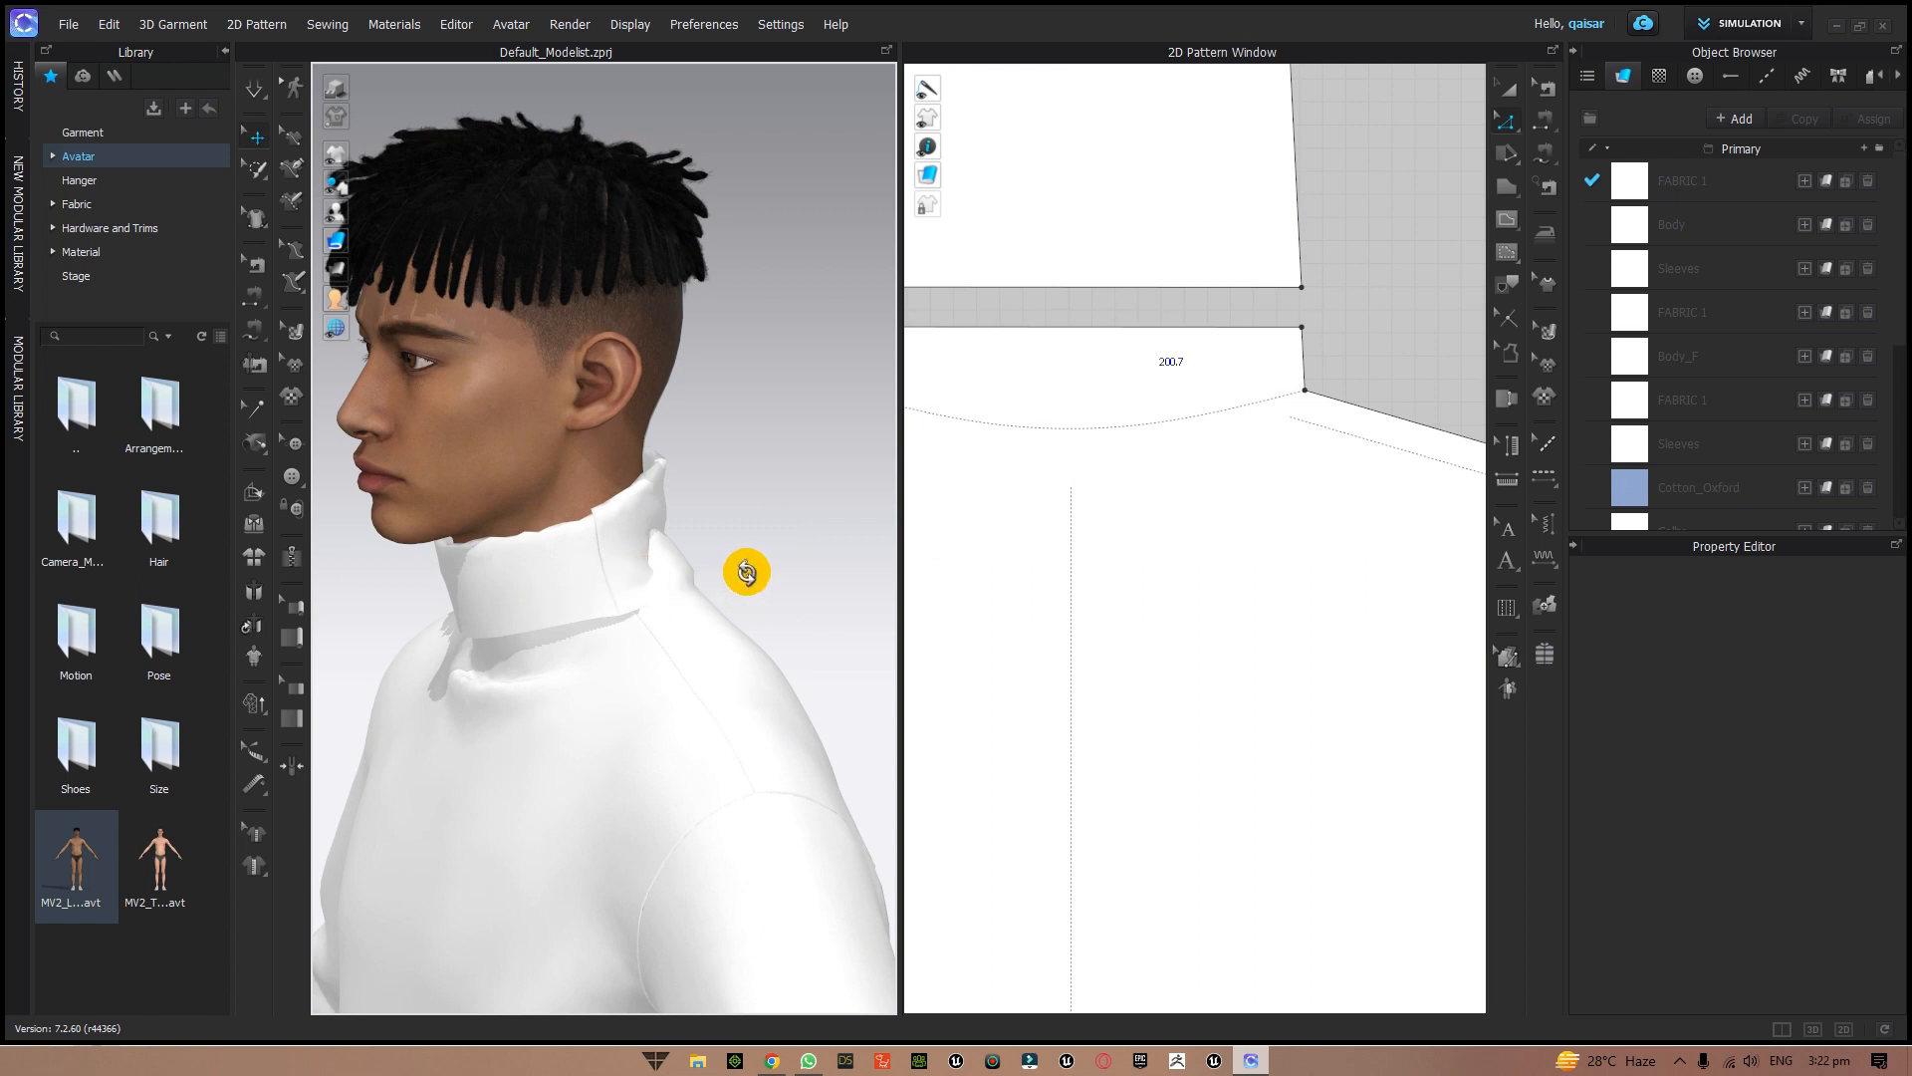
right_click_drag(746, 572, 900, 564)
scroll(767, 525, "up", 3)
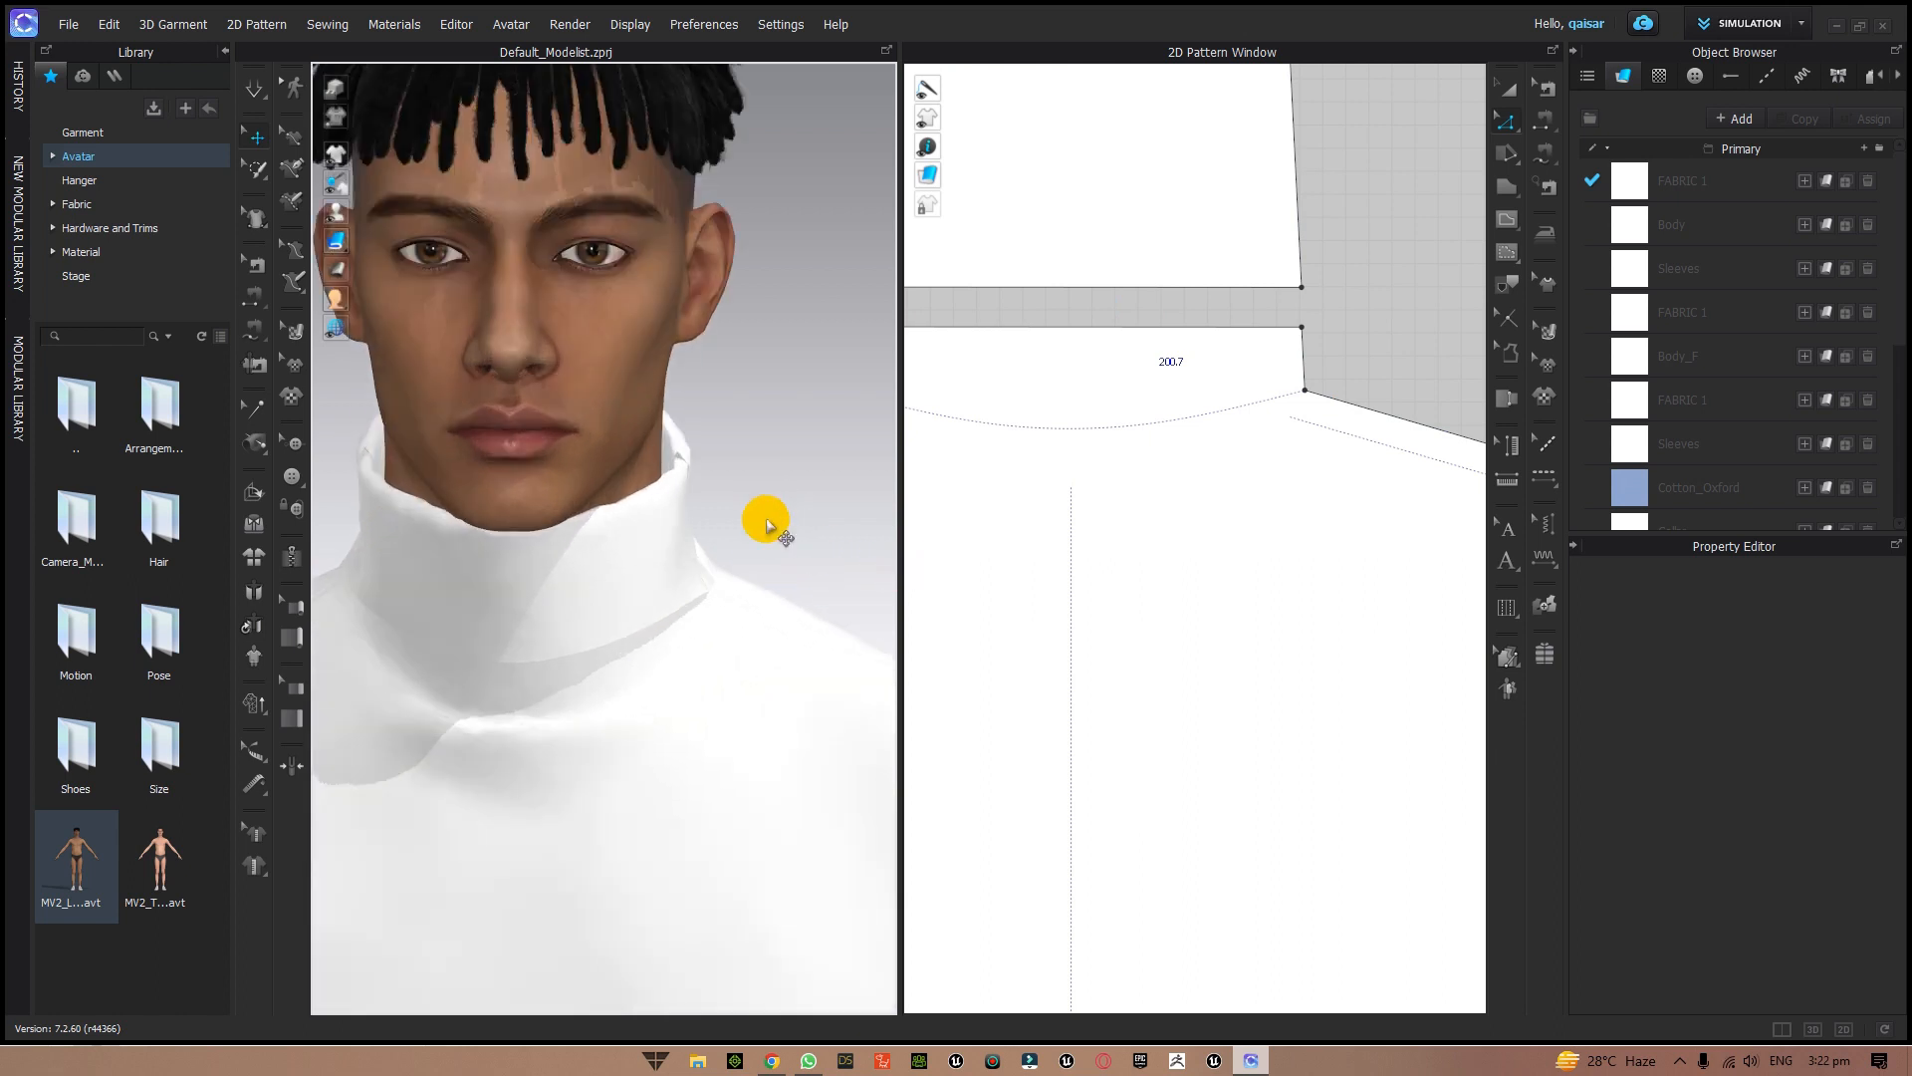
scroll(767, 525, "up", 3)
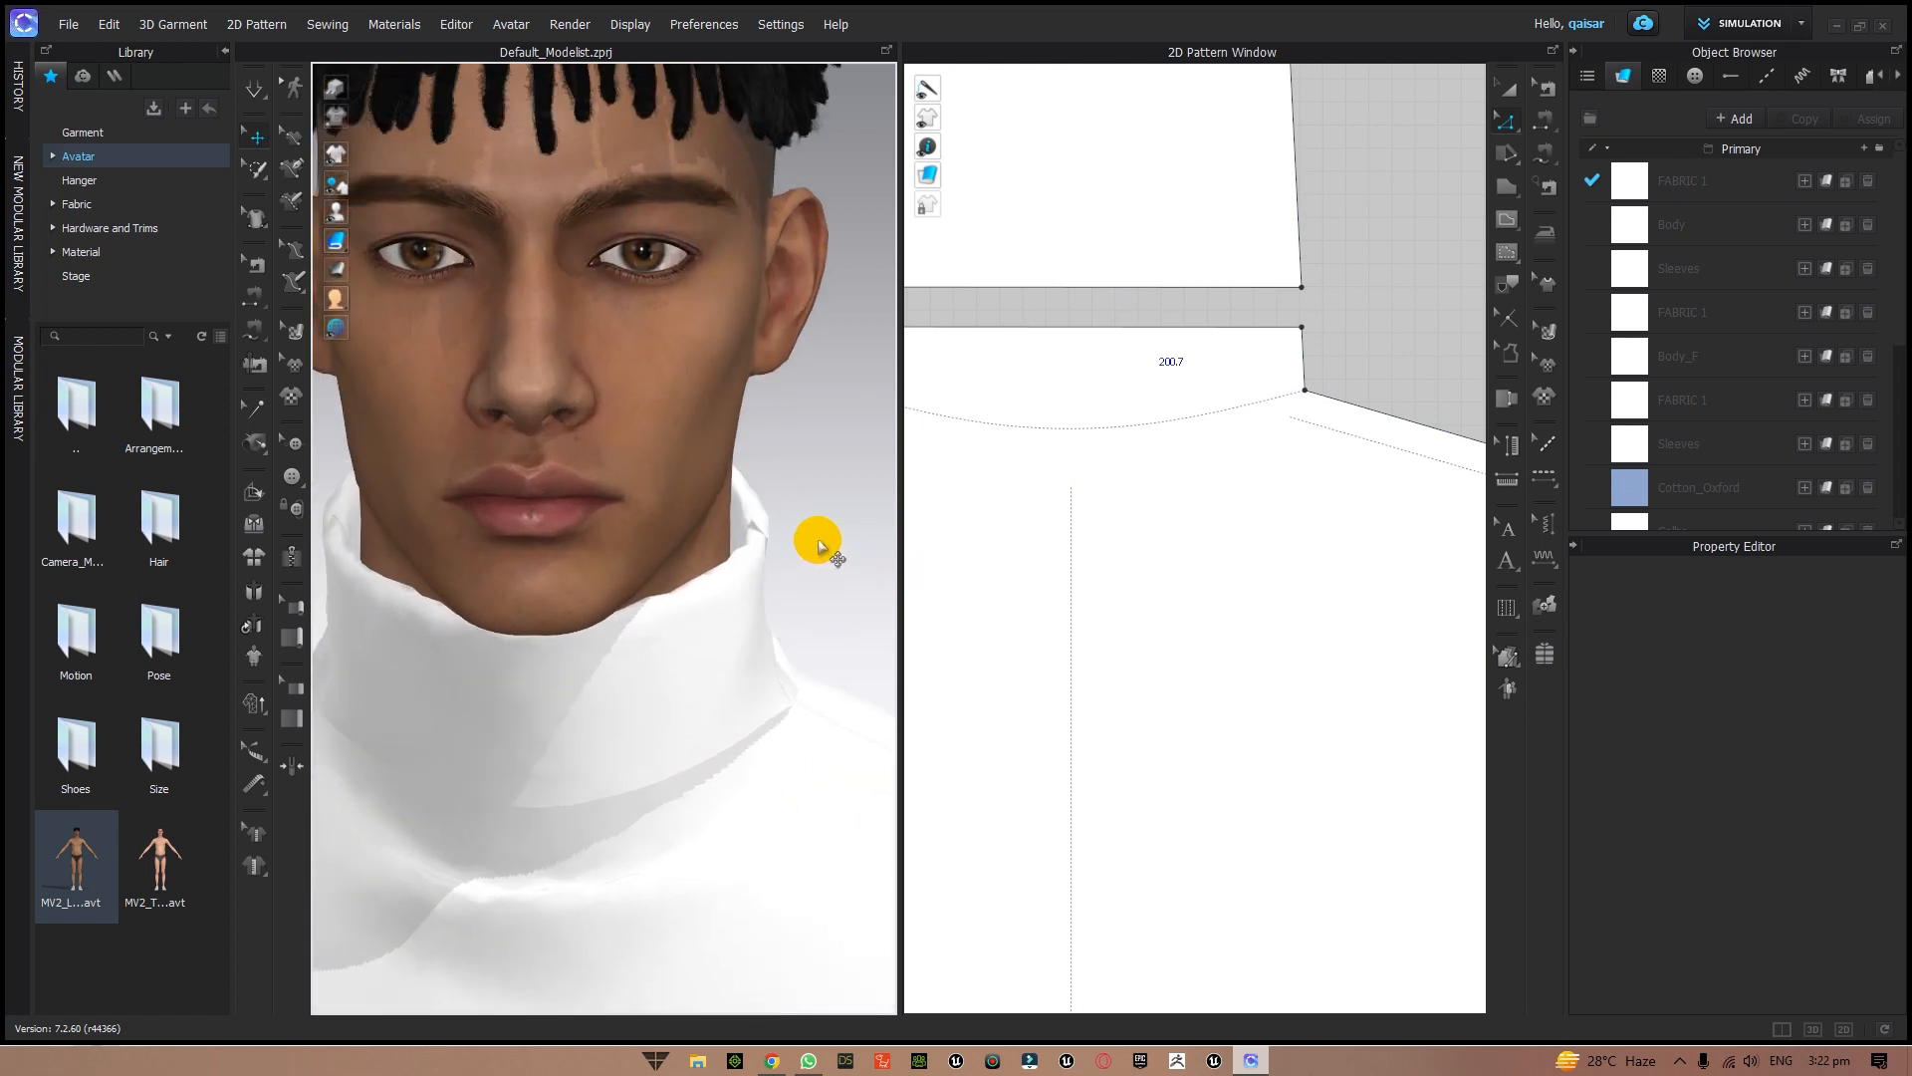
left_click(1508, 86)
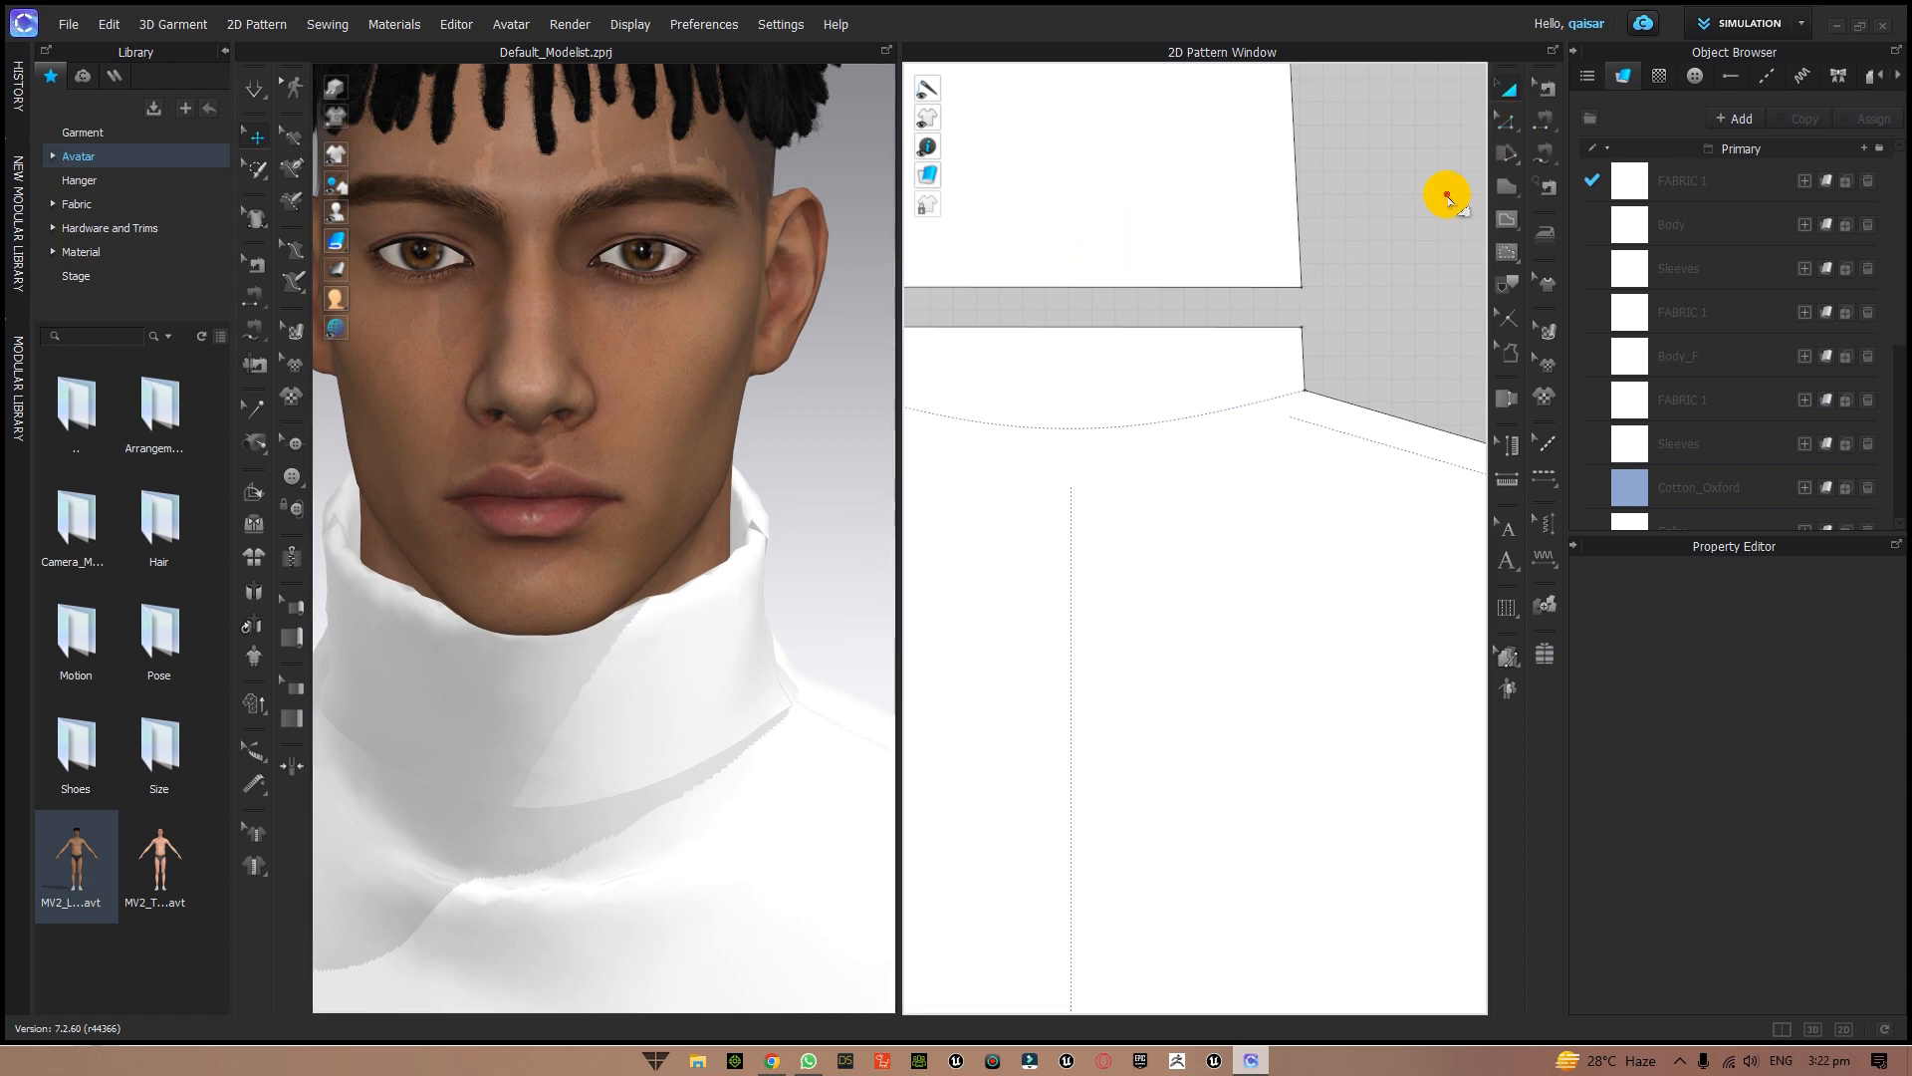
scroll(757, 568, "down", 3)
left_click(670, 637)
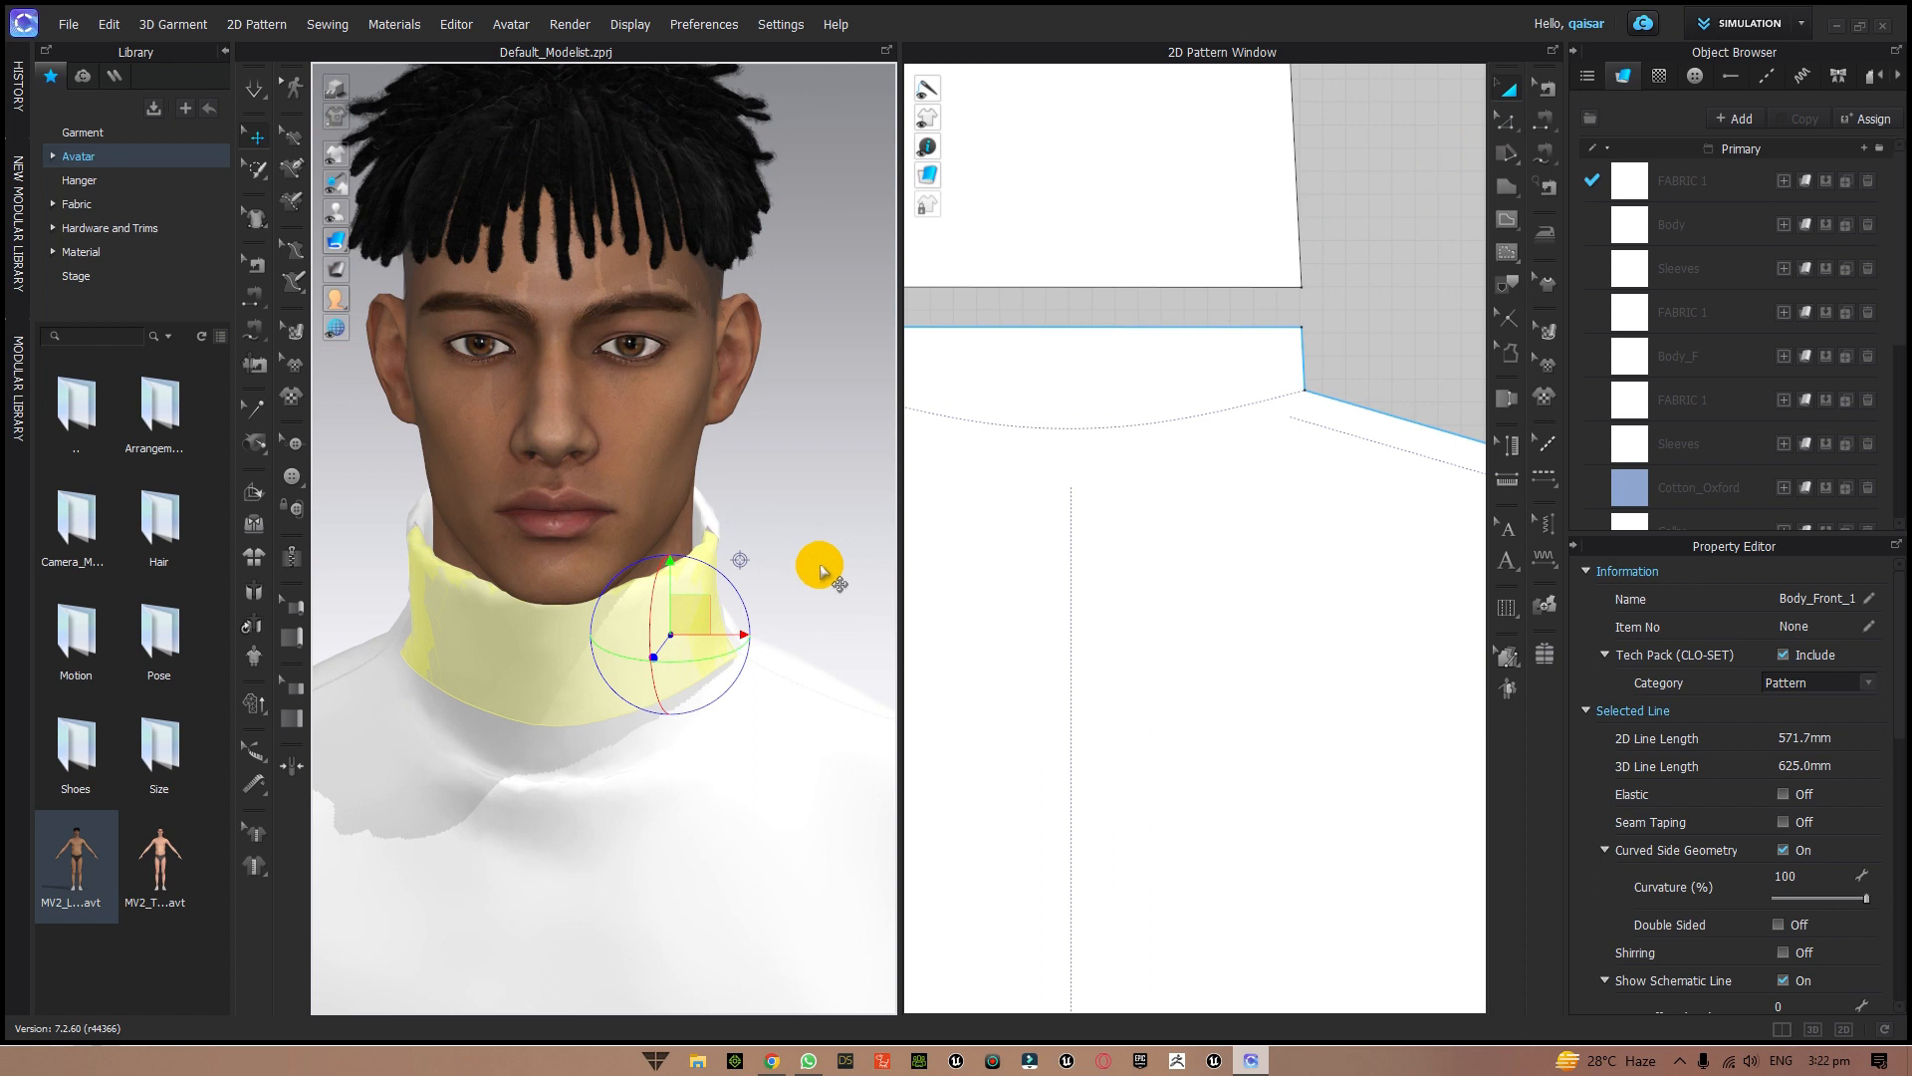
right_click_drag(827, 565, 704, 559)
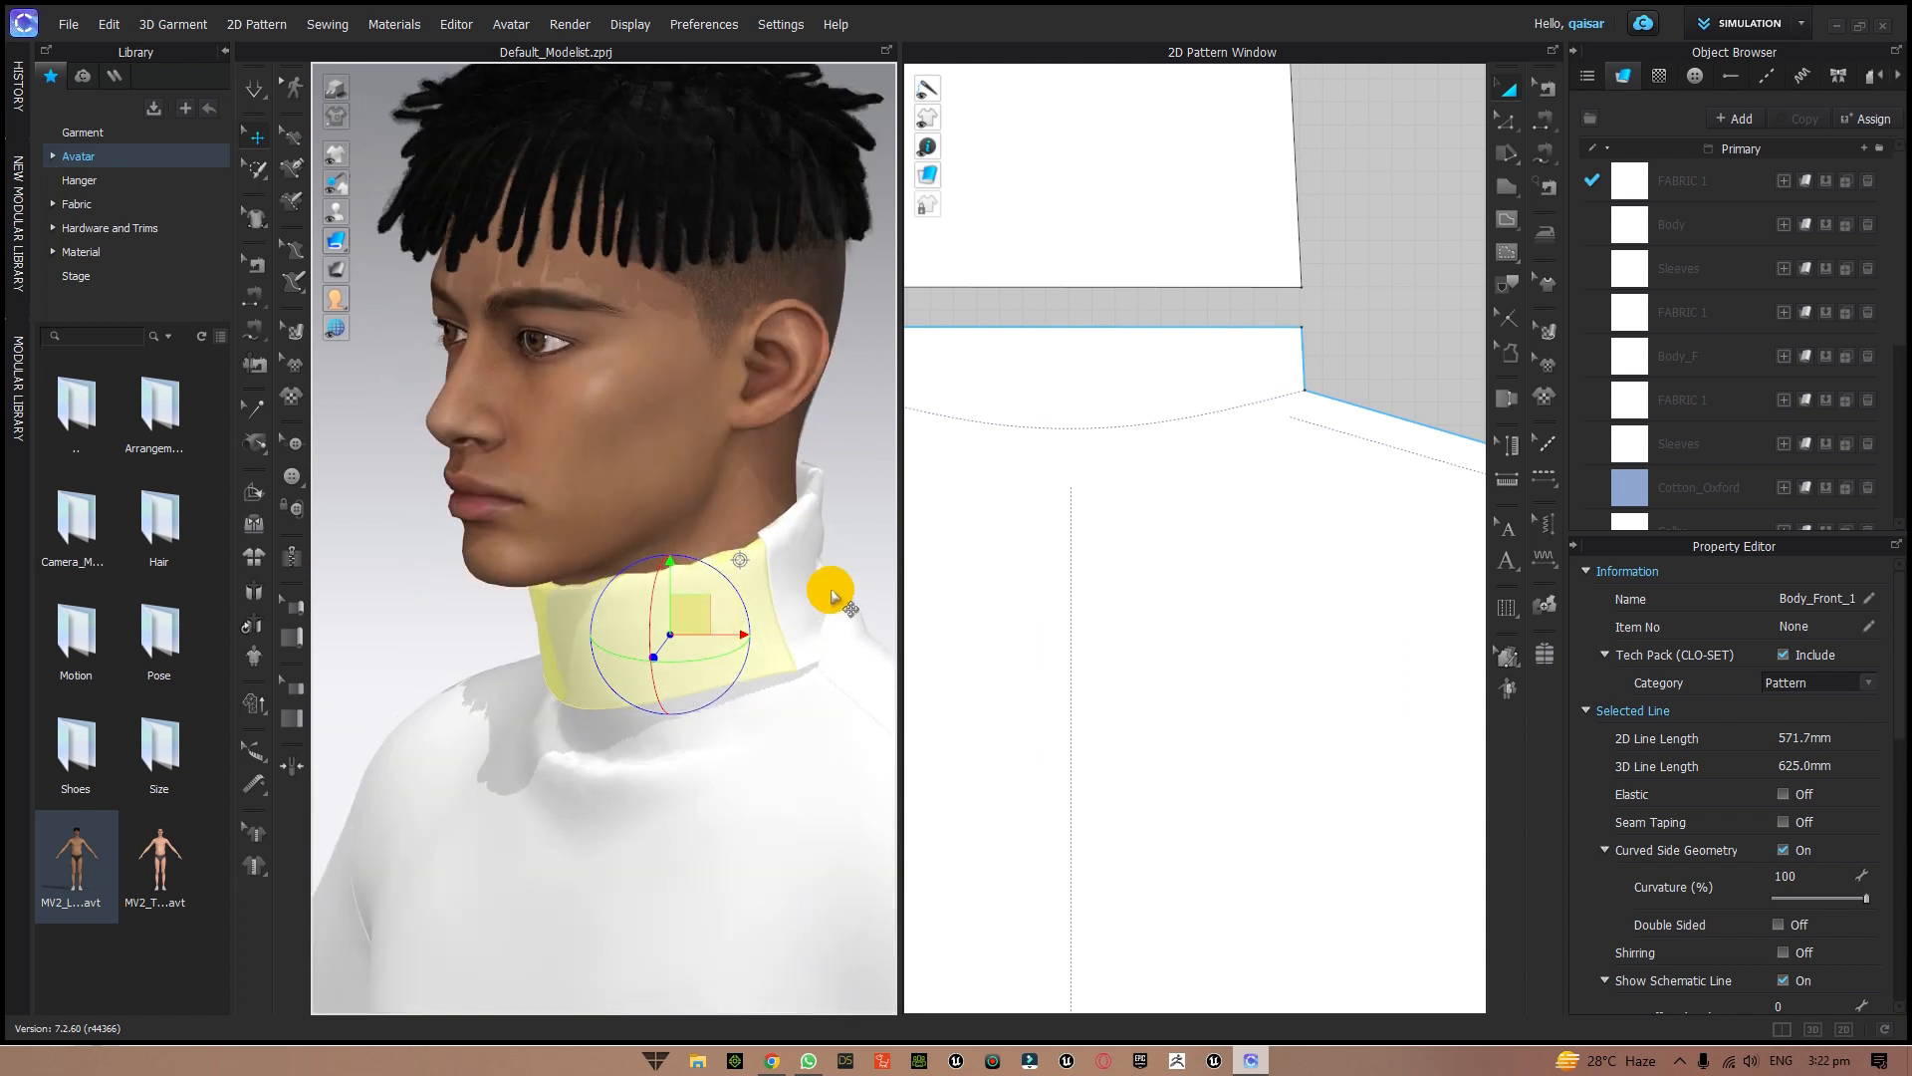
right_click_drag(857, 547, 643, 526)
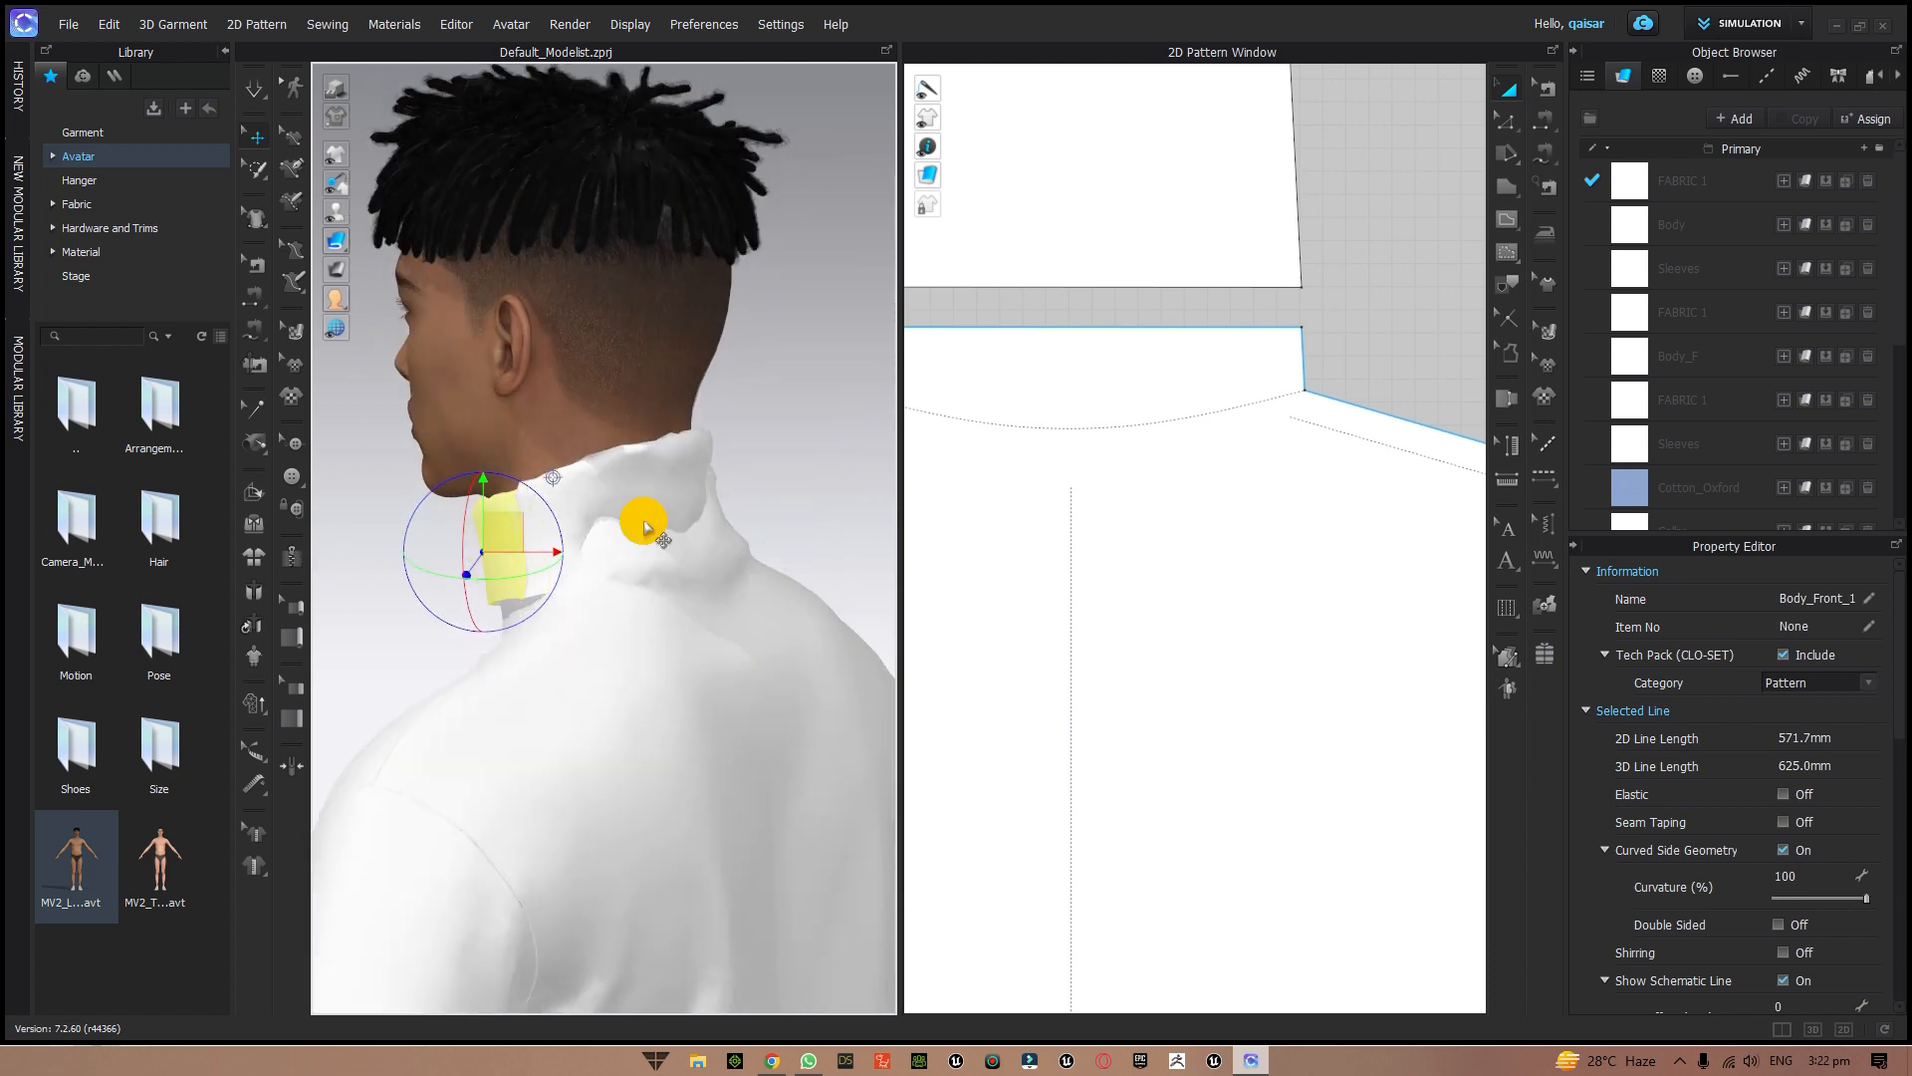
- Select the back collar piece and set its simulation layer to 1
left_click(674, 485)
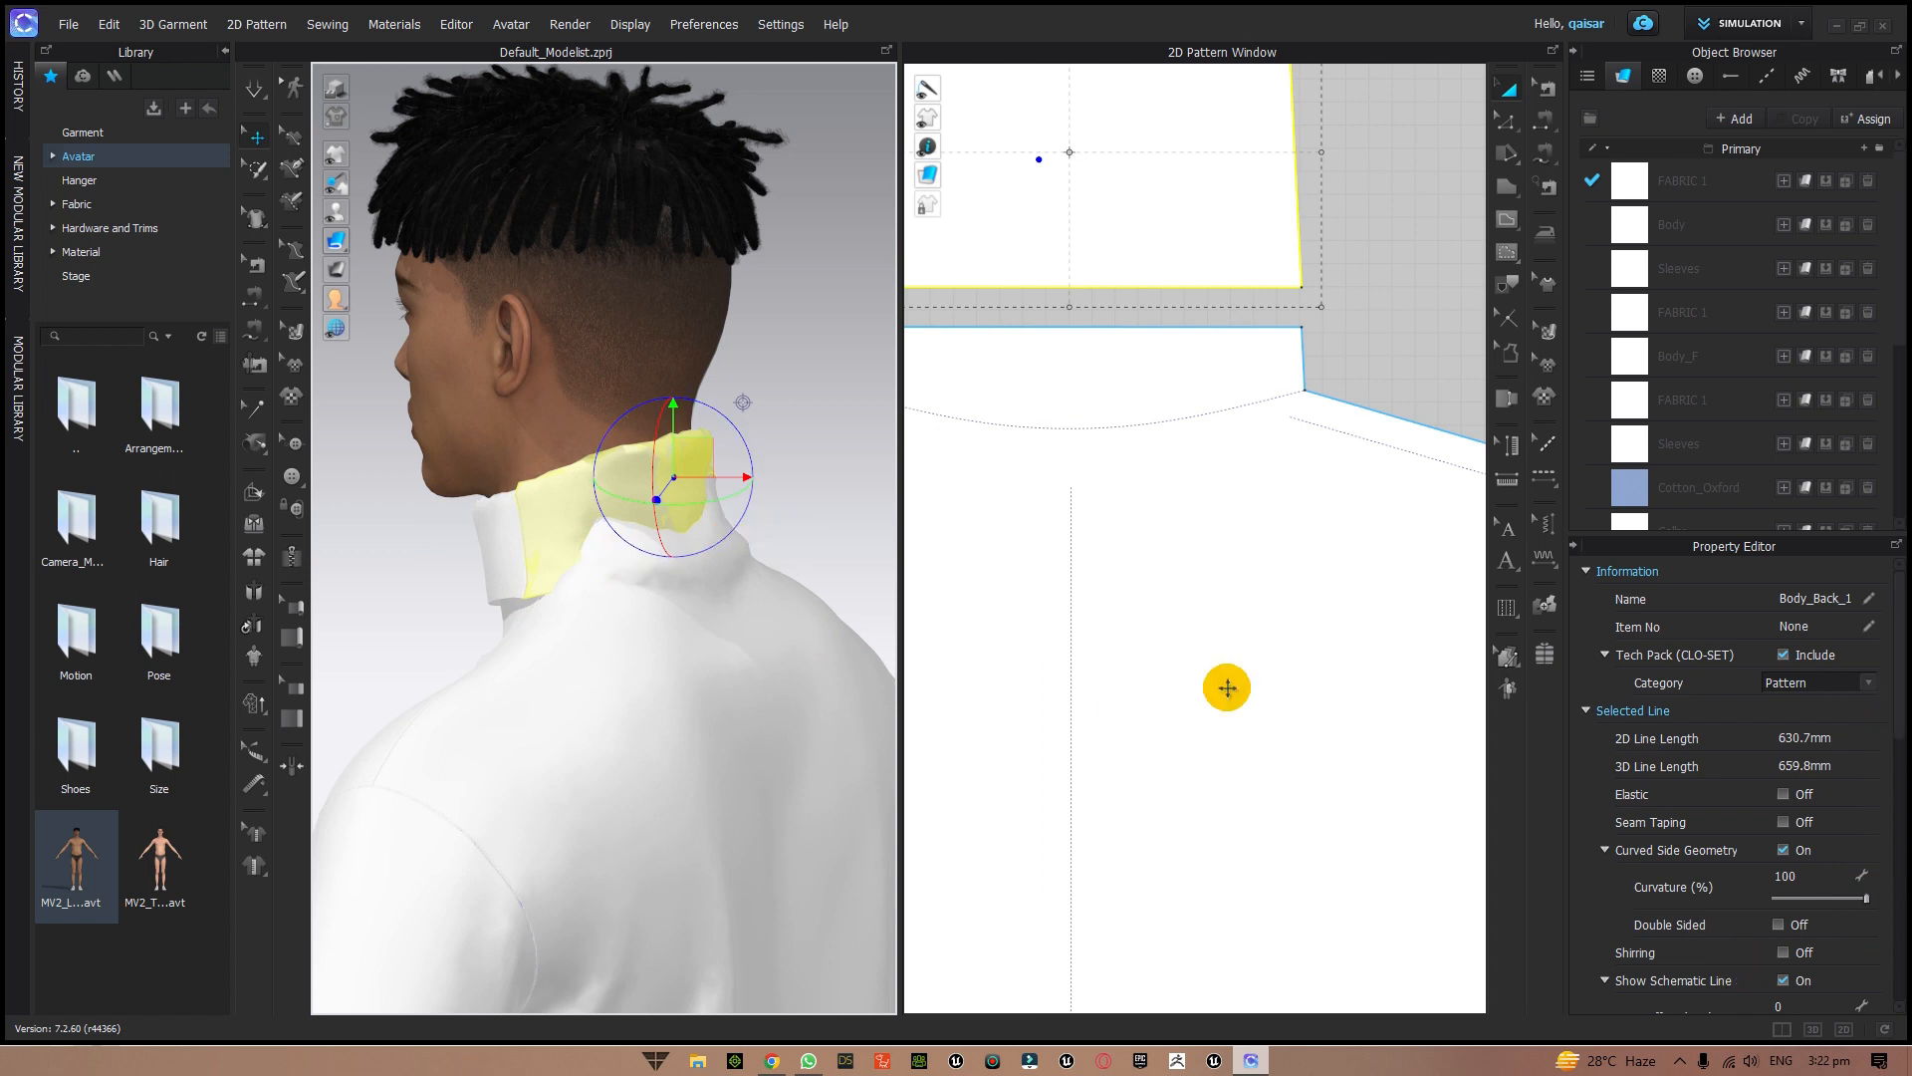
scroll(791, 544, "up", 2)
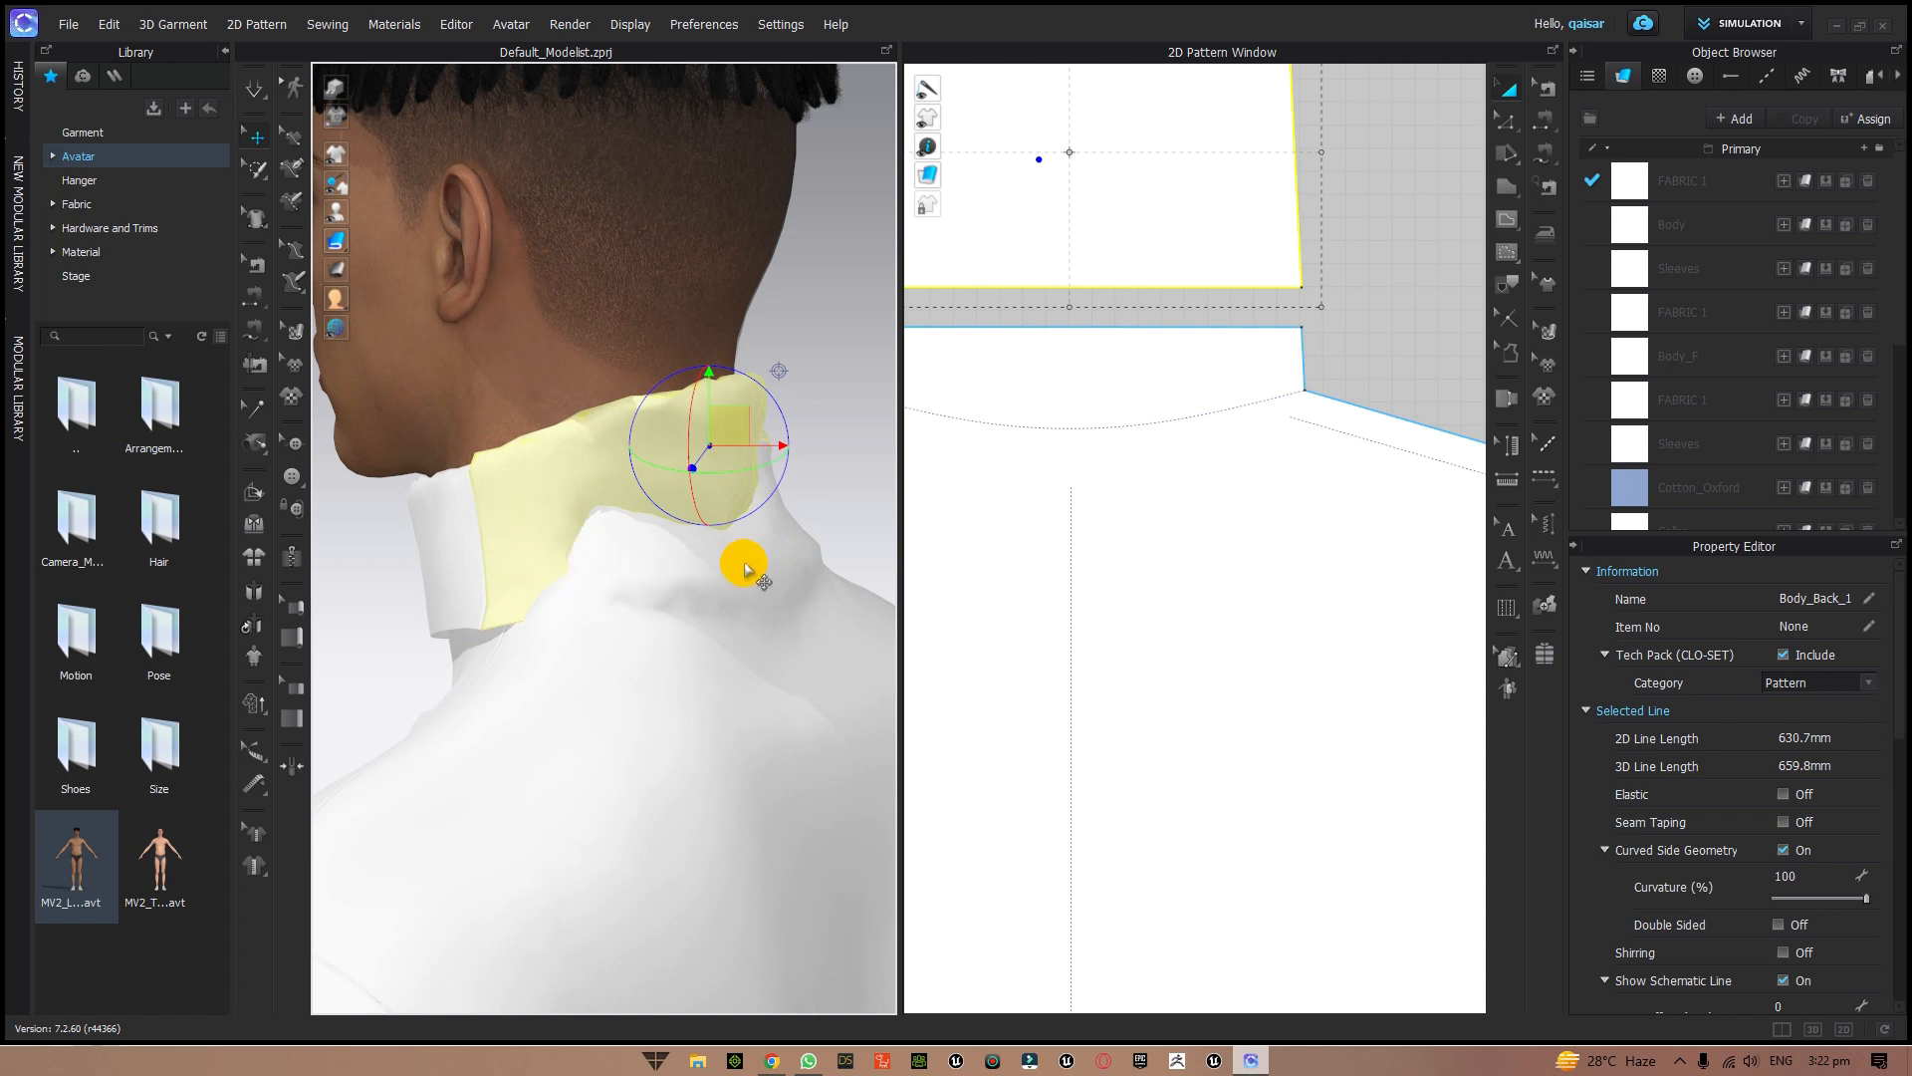
right_click_drag(847, 503, 888, 490)
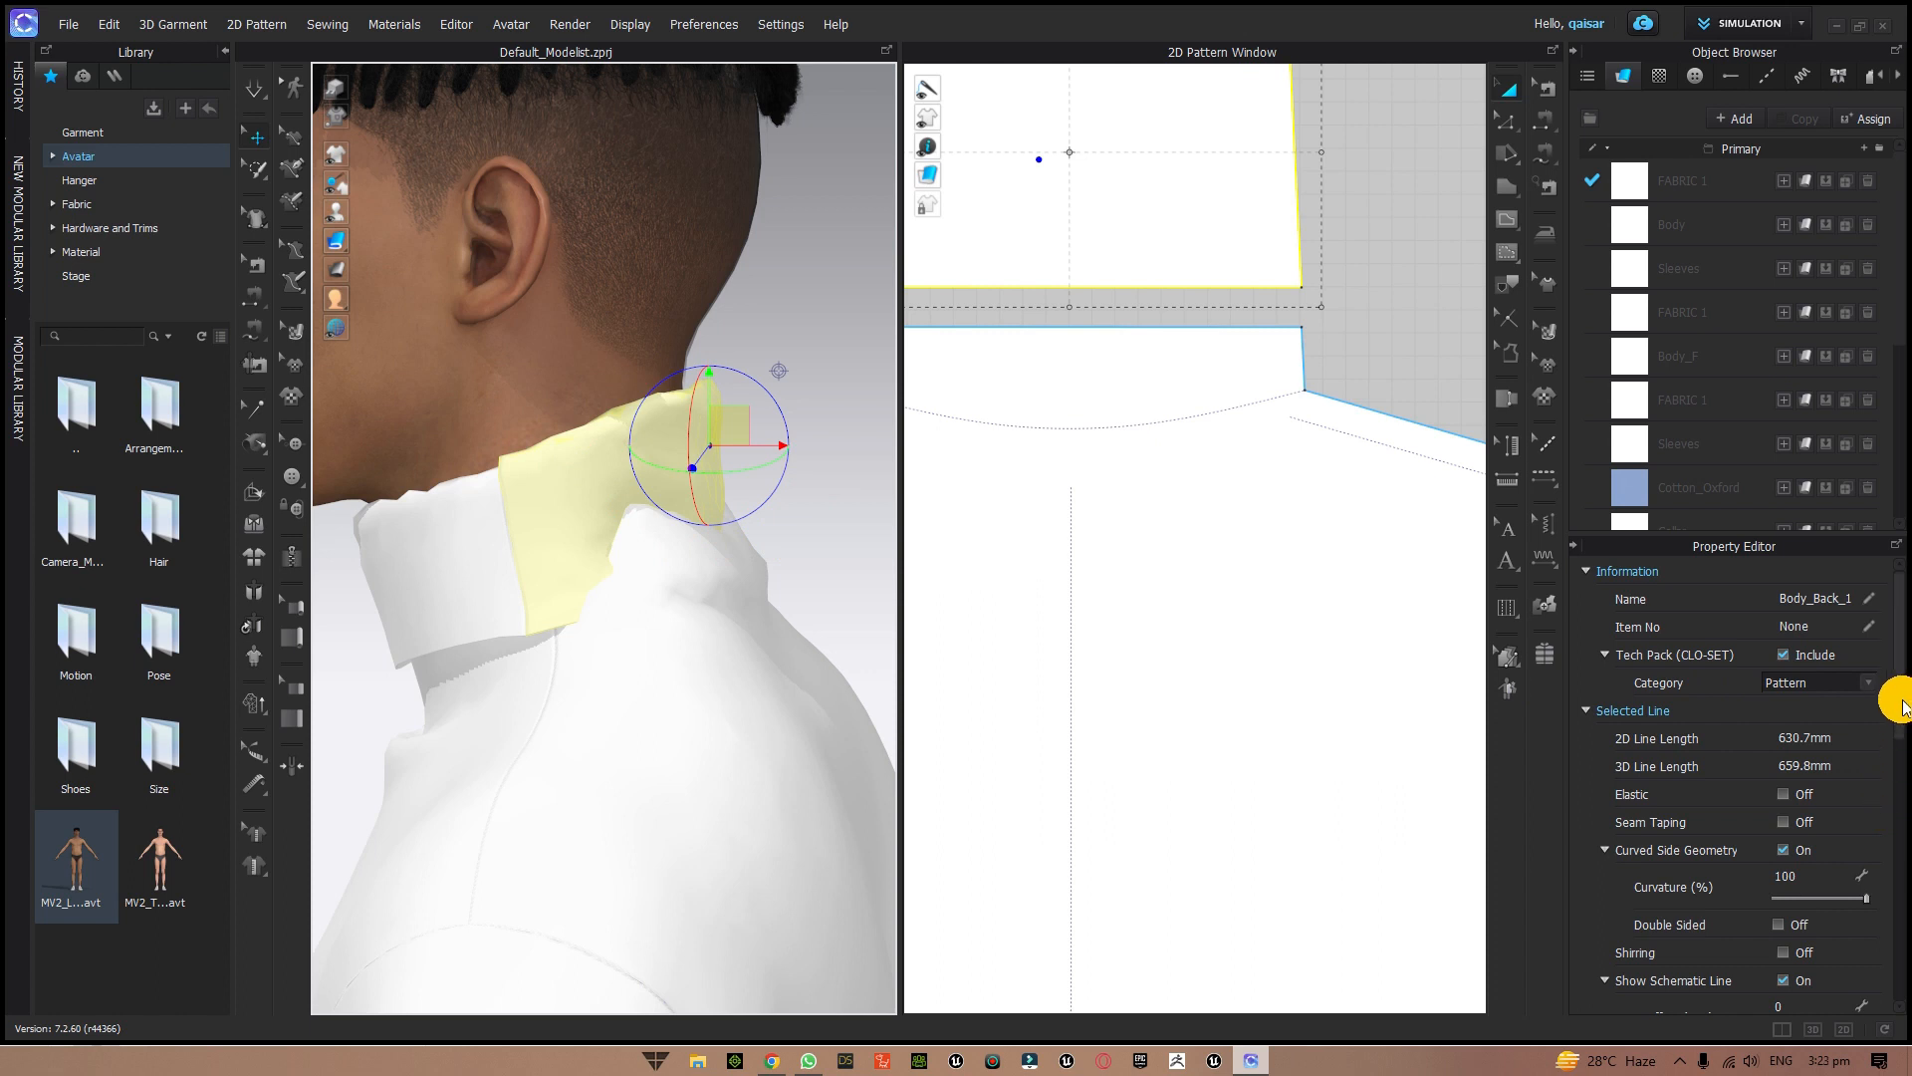
left_click_drag(1902, 702, 1898, 794)
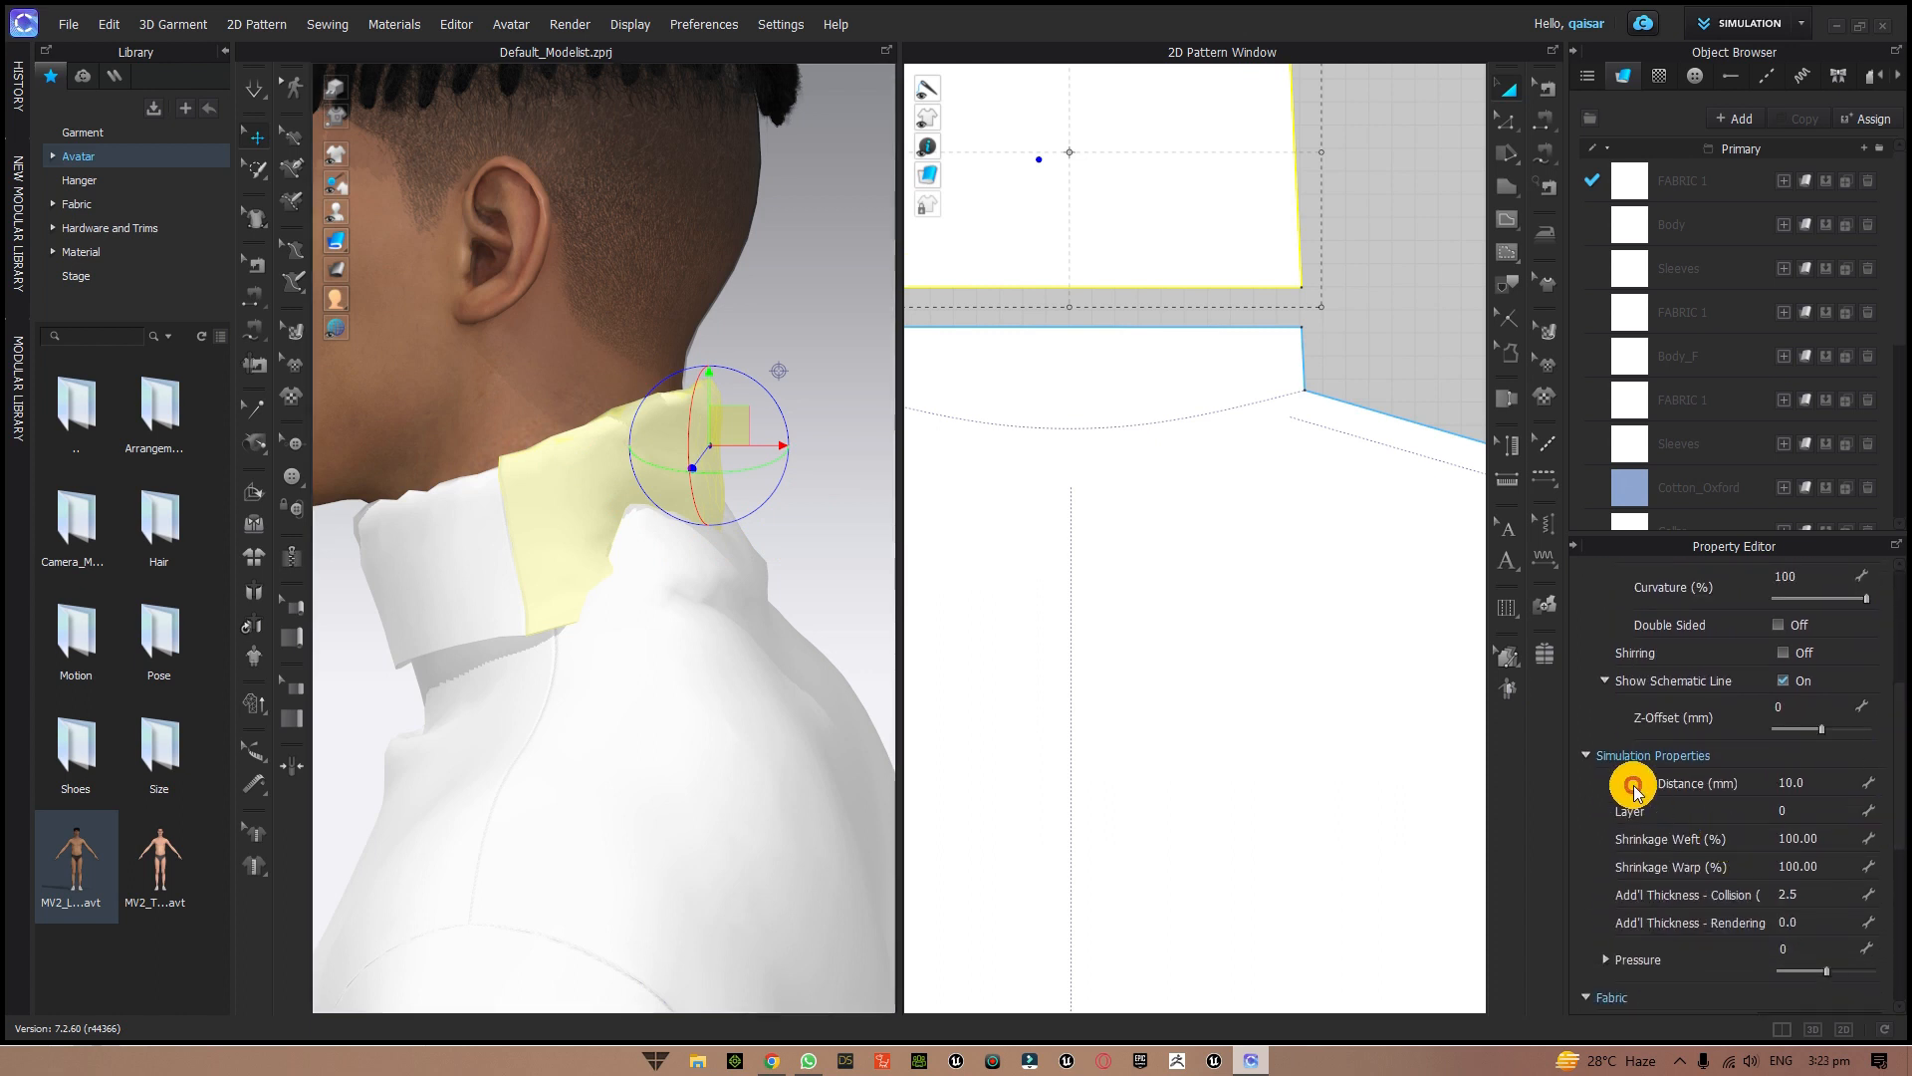
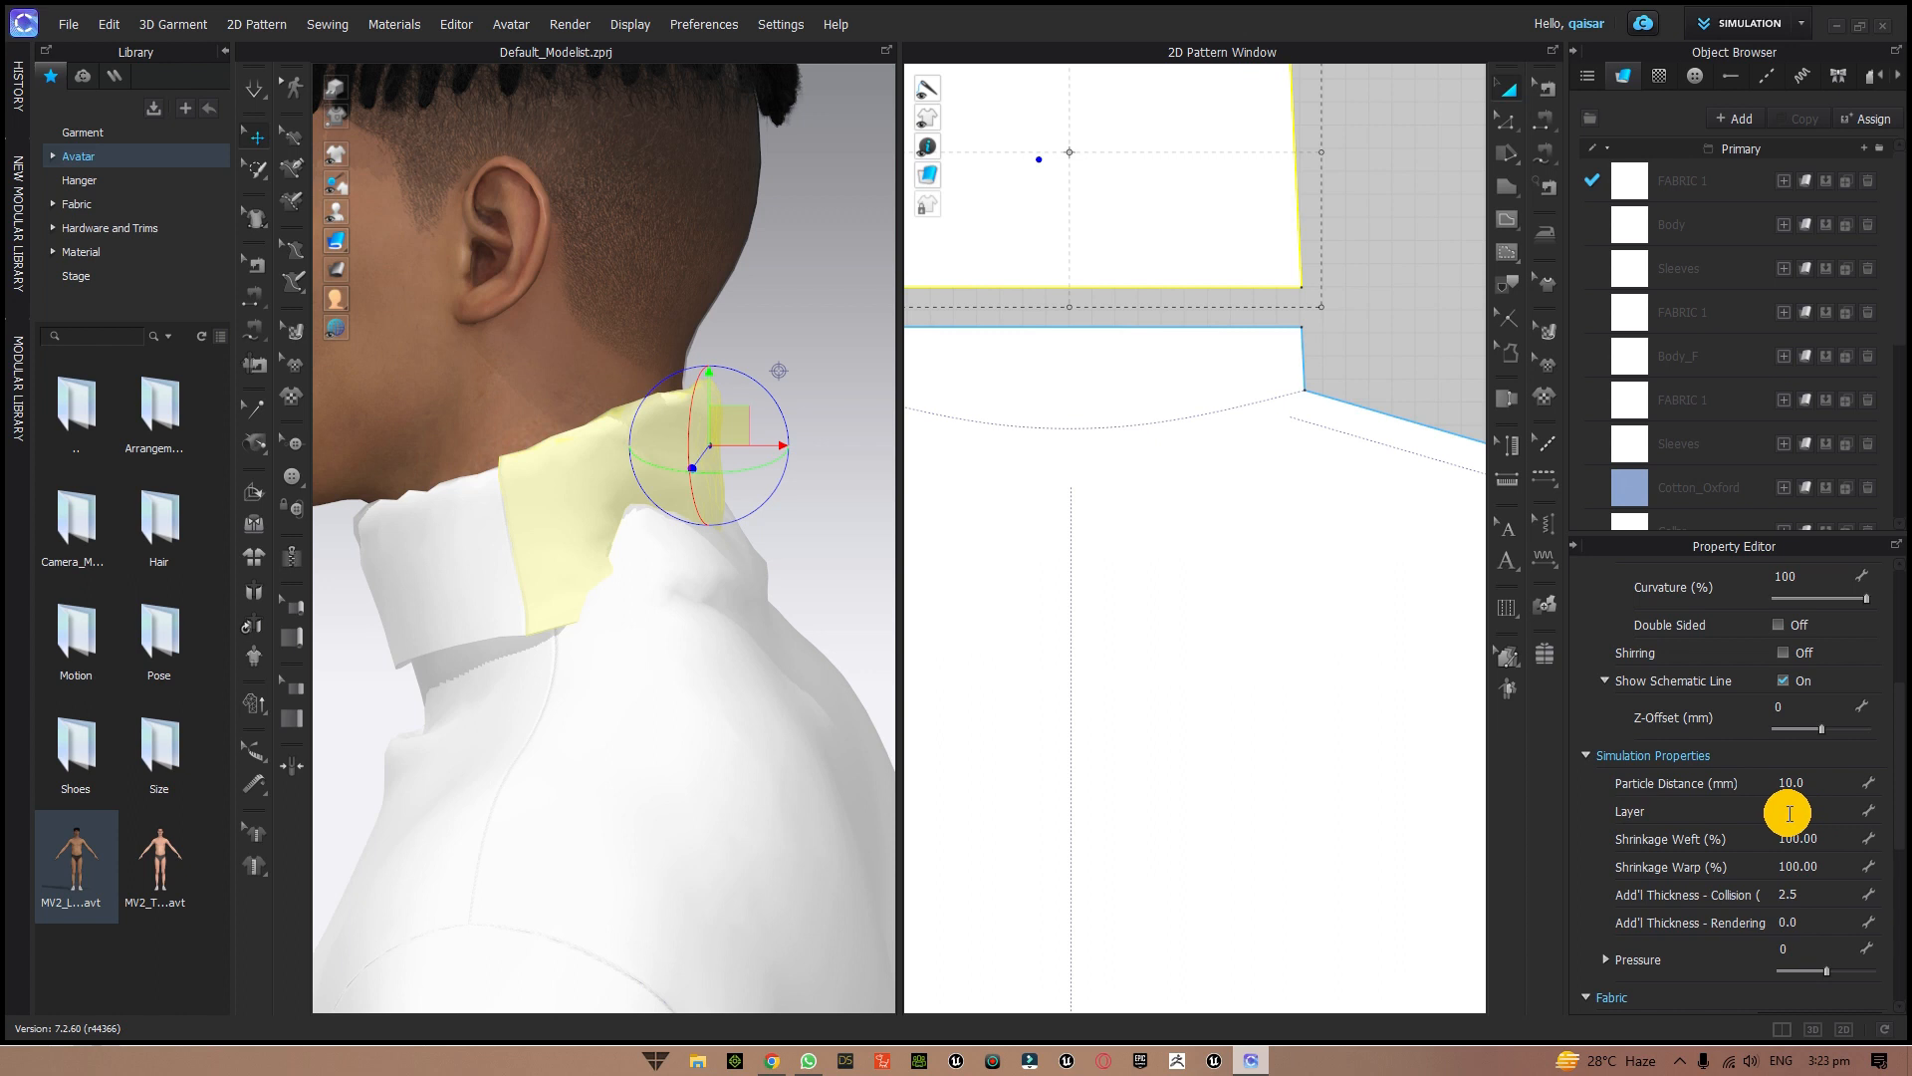
left_click(1840, 814)
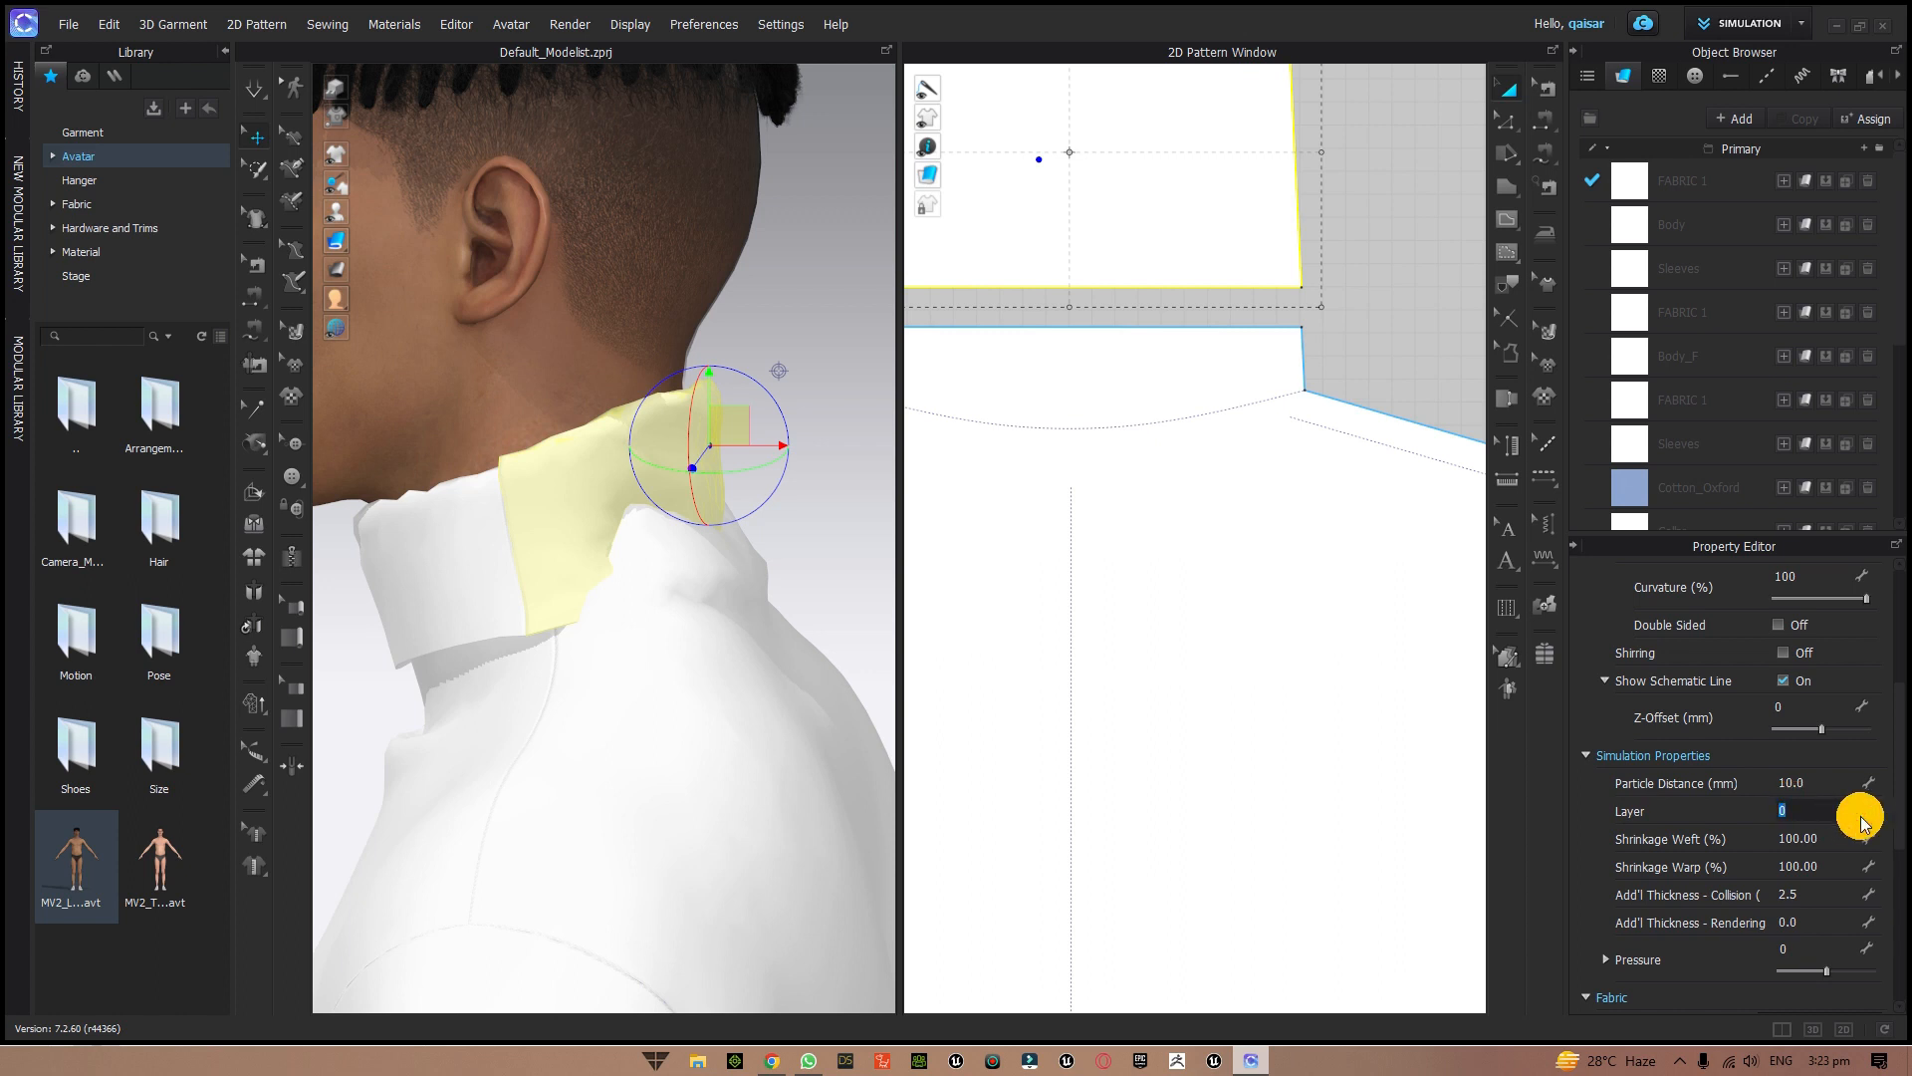
key("Return")
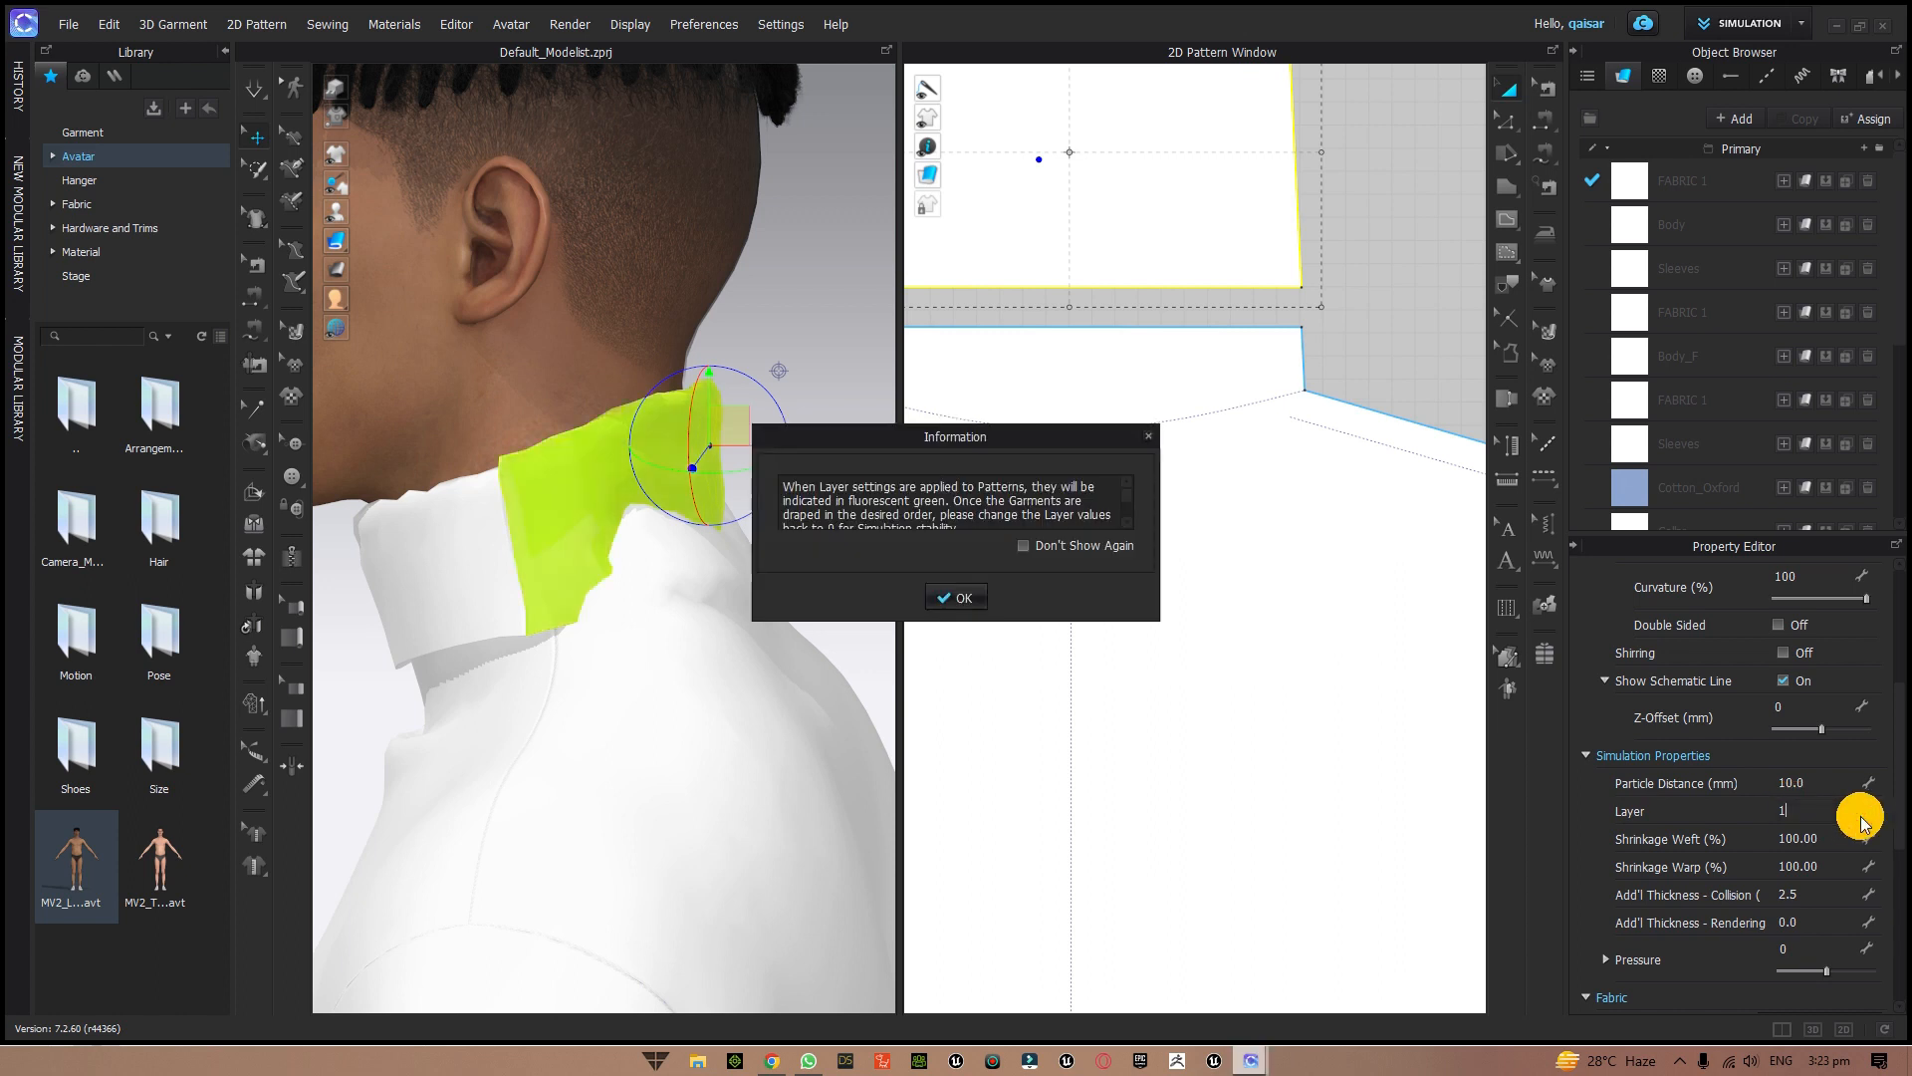
left_click(964, 597)
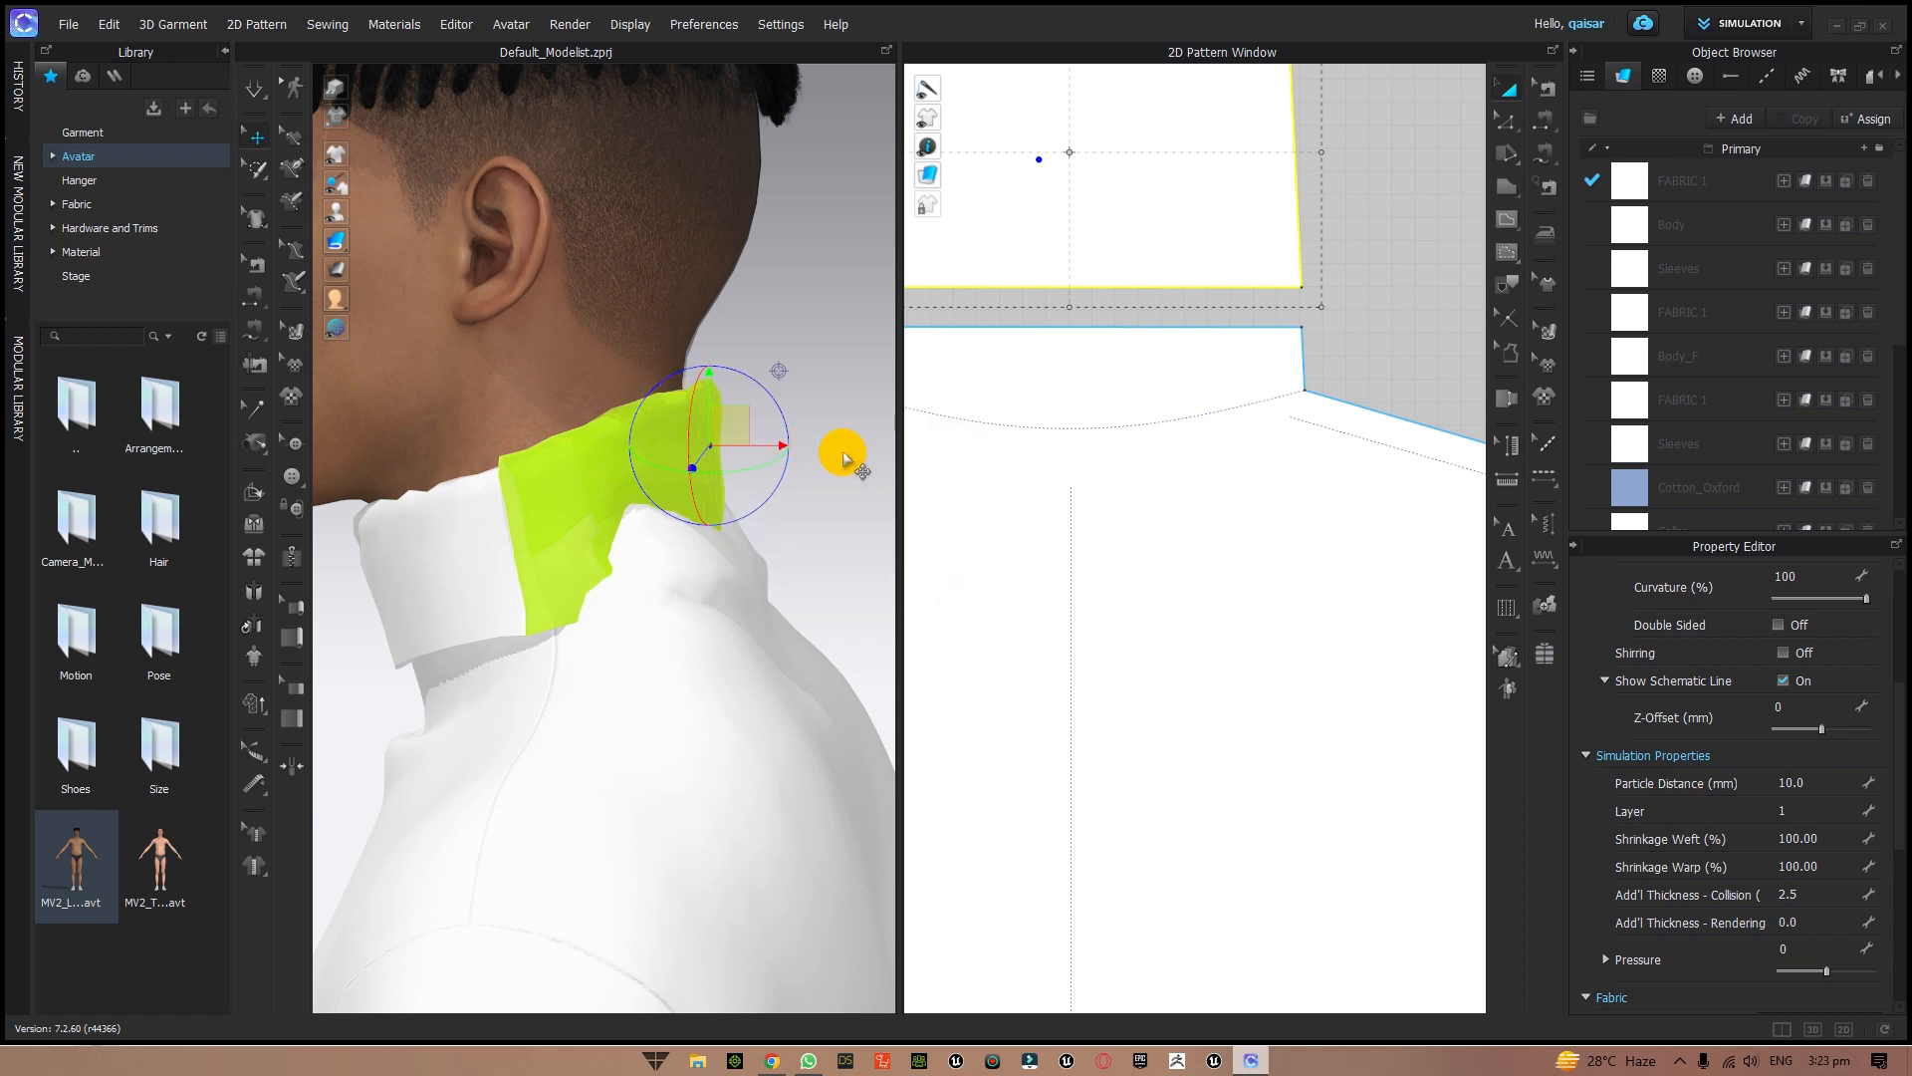
- Show only the 3D window, simulate with the Normal (Default) preset until the back collar settles over the neck, and stop the simulation
mouse_move(842, 458)
right_mouse_down()
mouse_move(726, 444)
mouse_move(883, 457)
mouse_move(863, 452)
right_mouse_up()
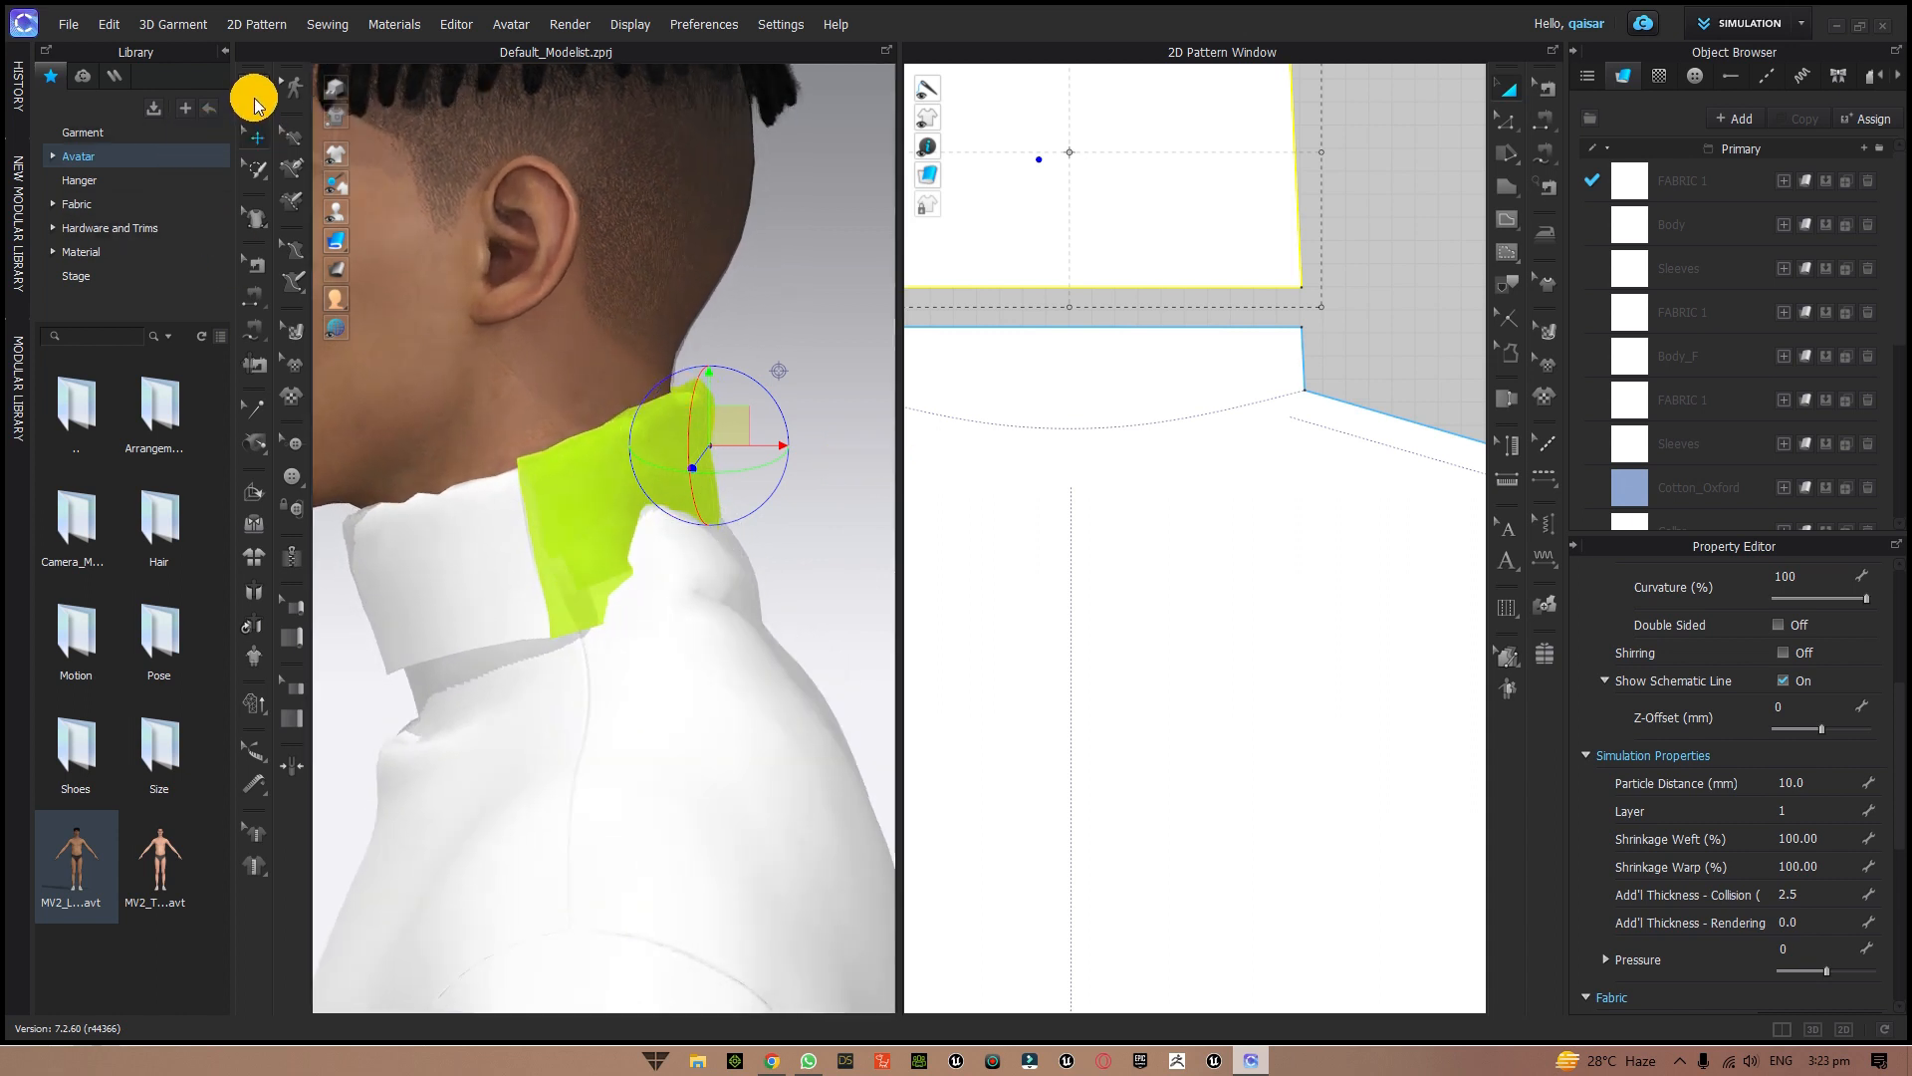
left_click(256, 99)
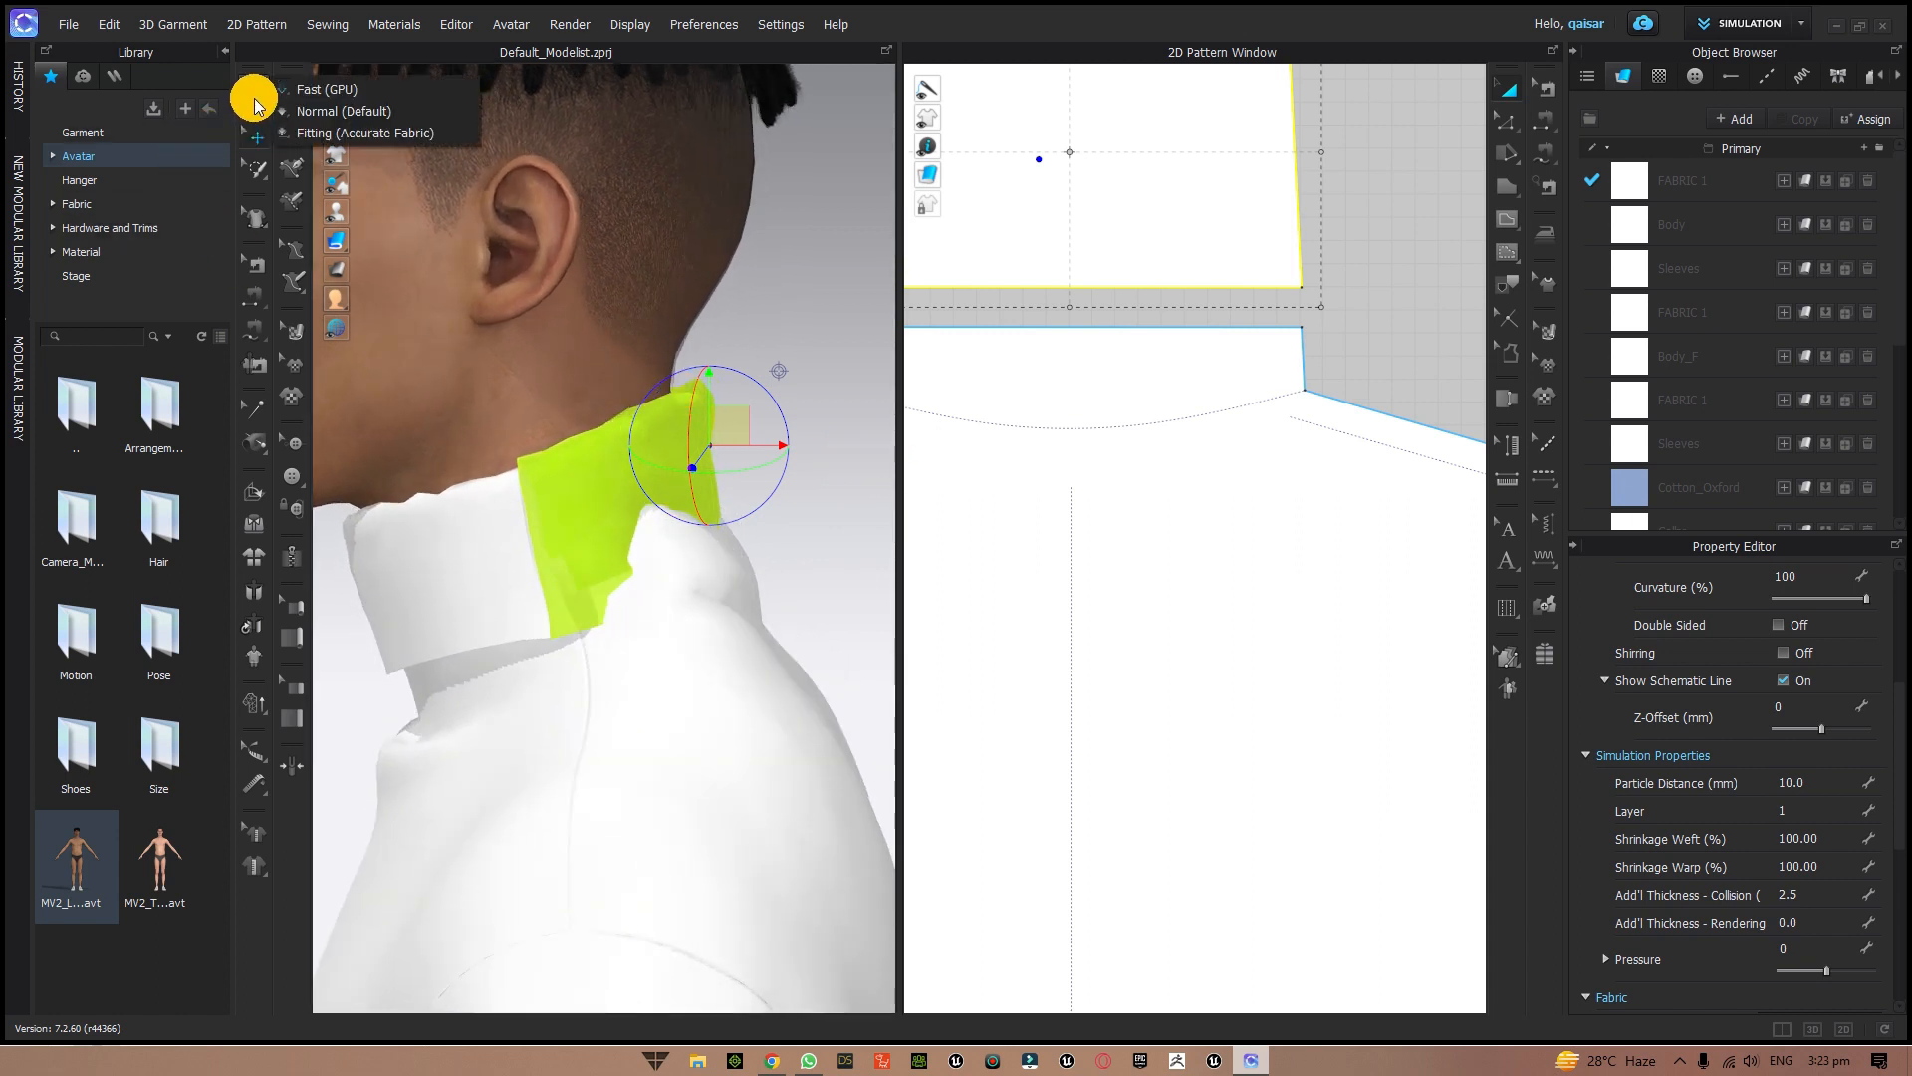
left_click(315, 120)
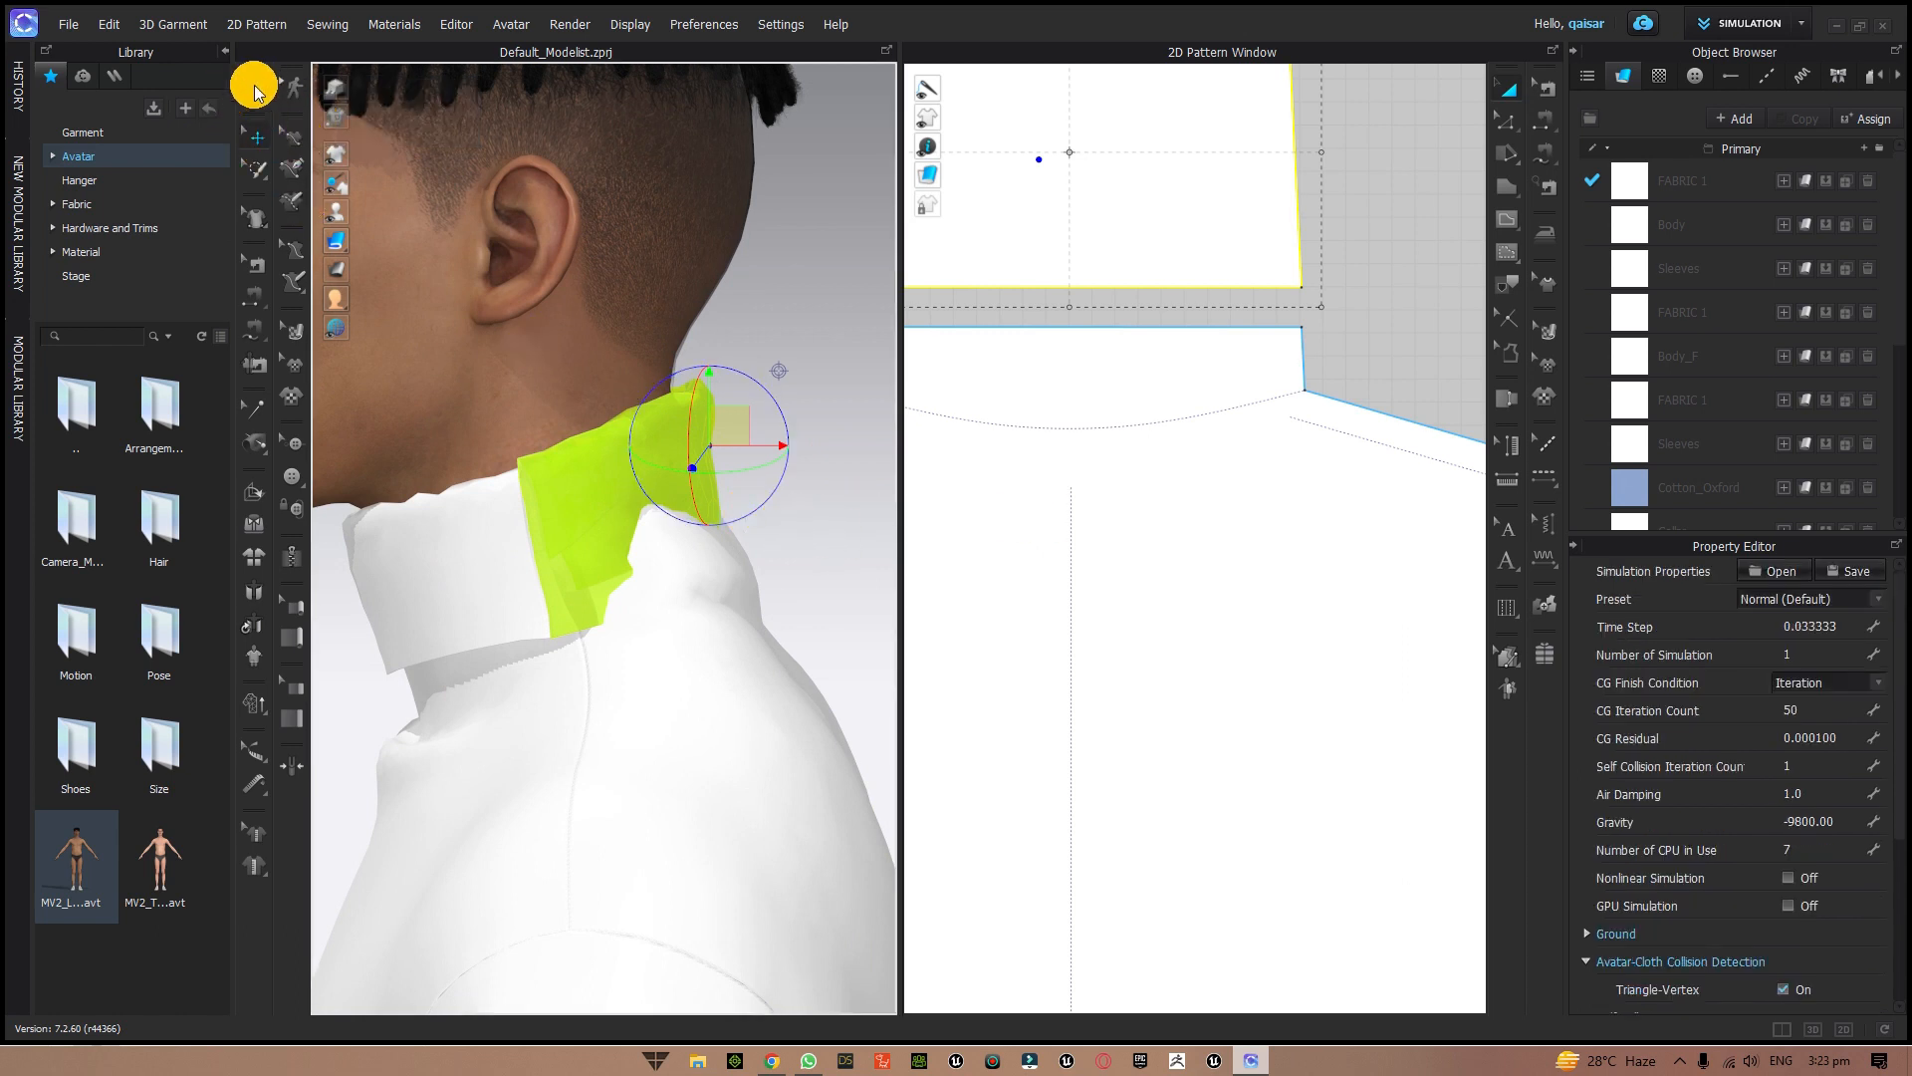
left_click(1813, 1029)
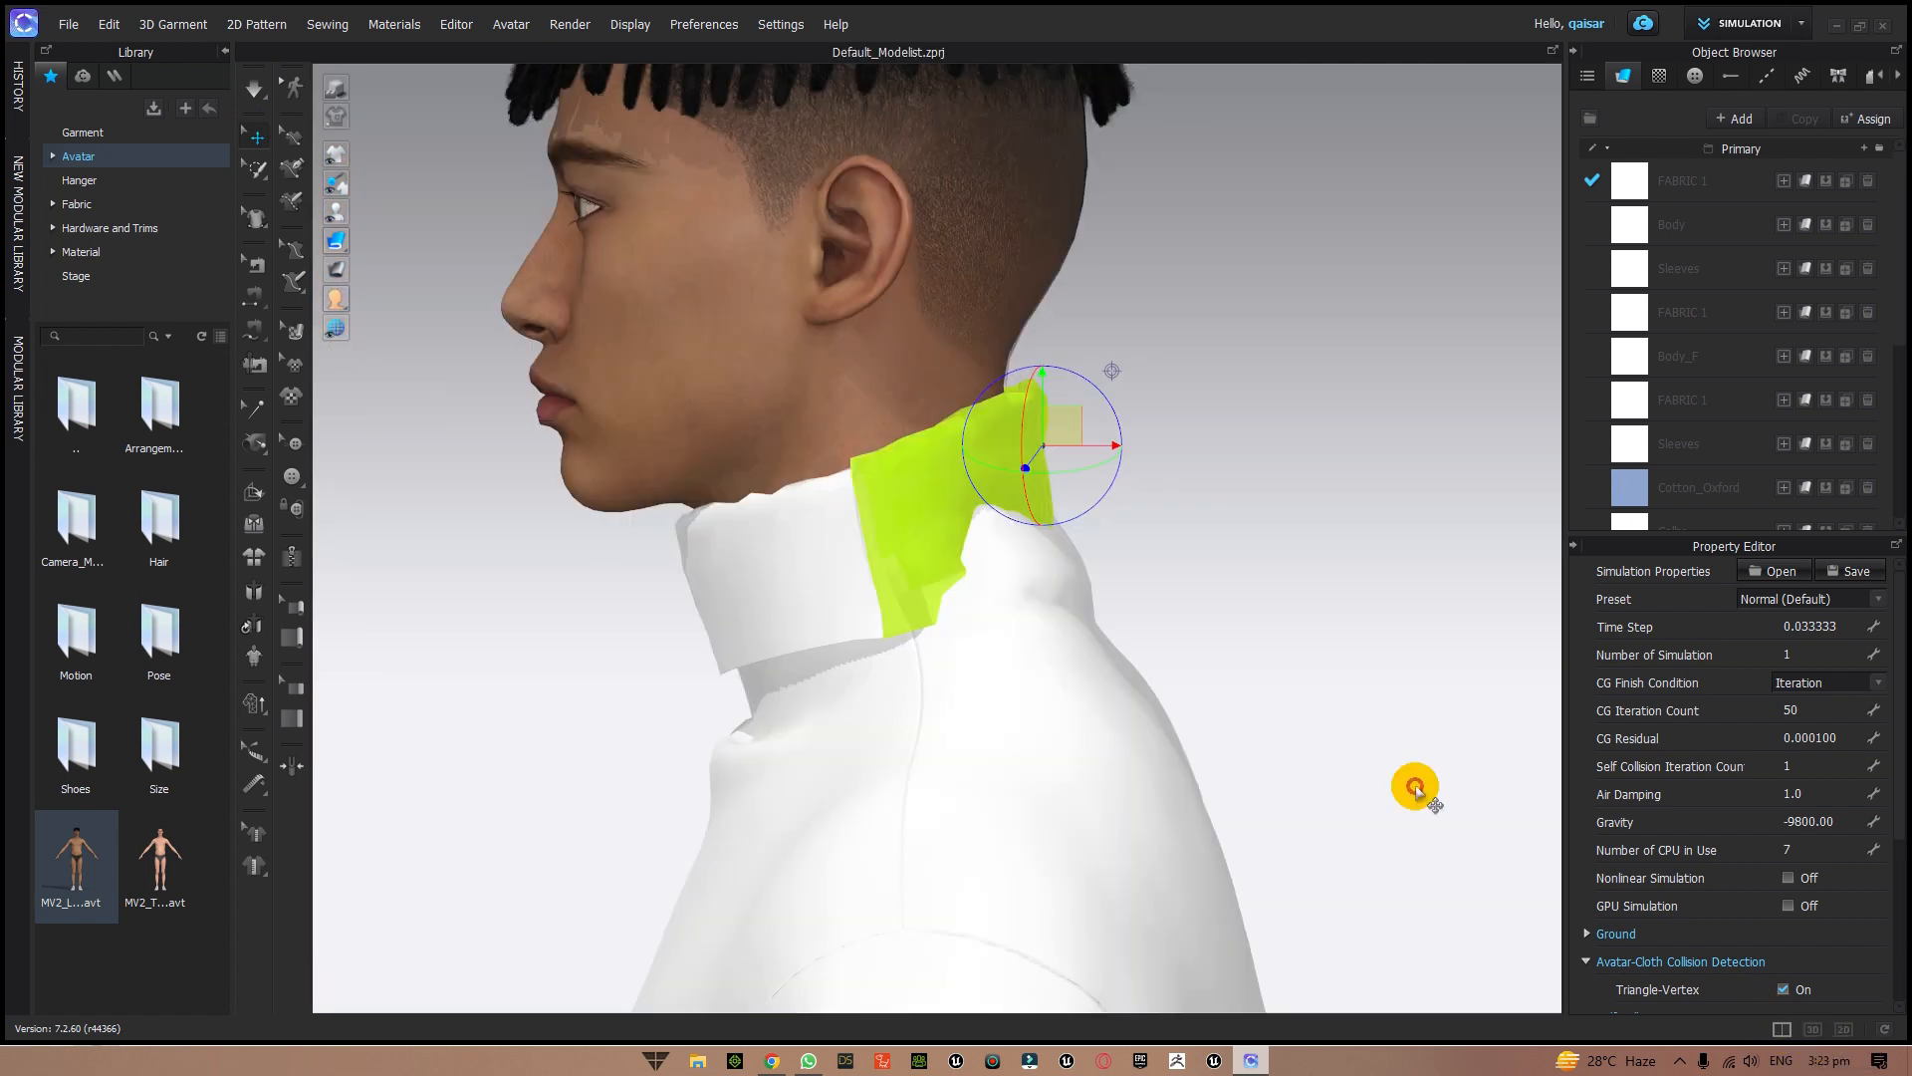
right_click_drag(1443, 674, 1343, 691)
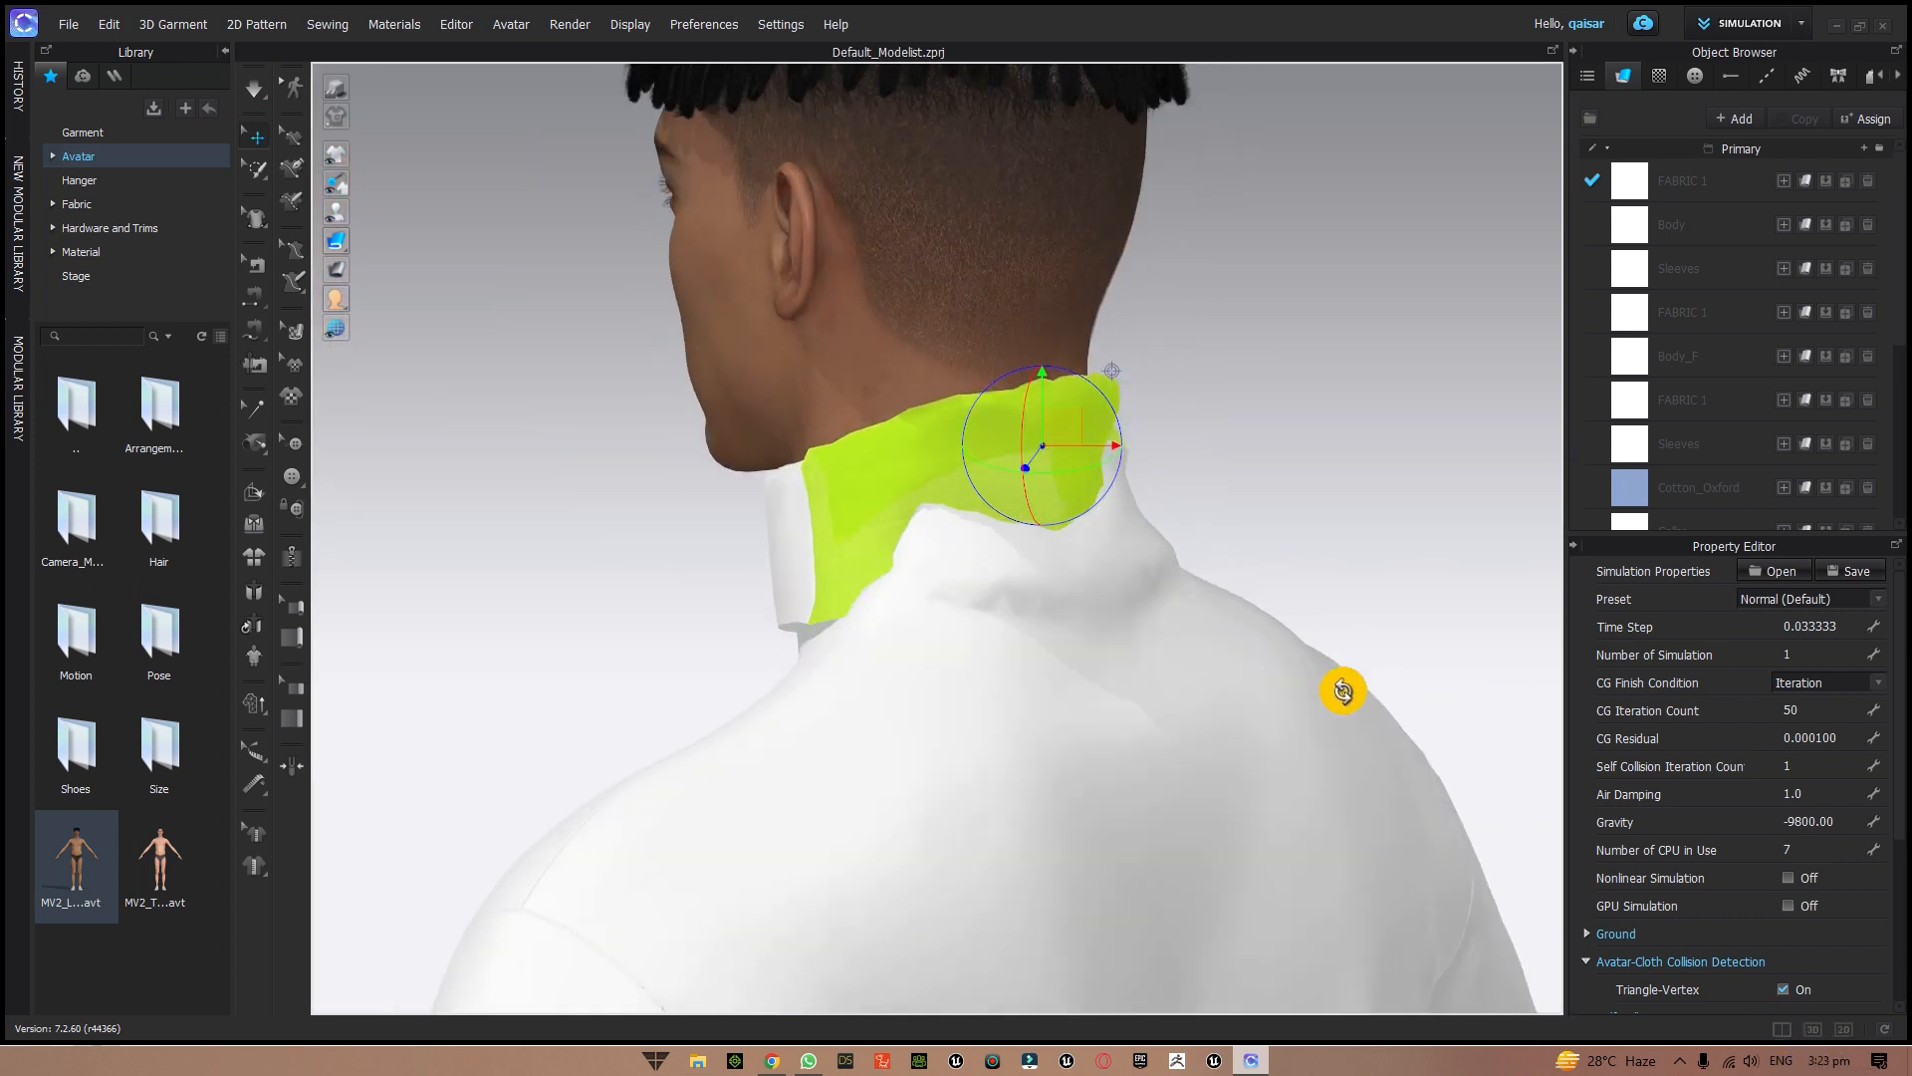
left_click(254, 88)
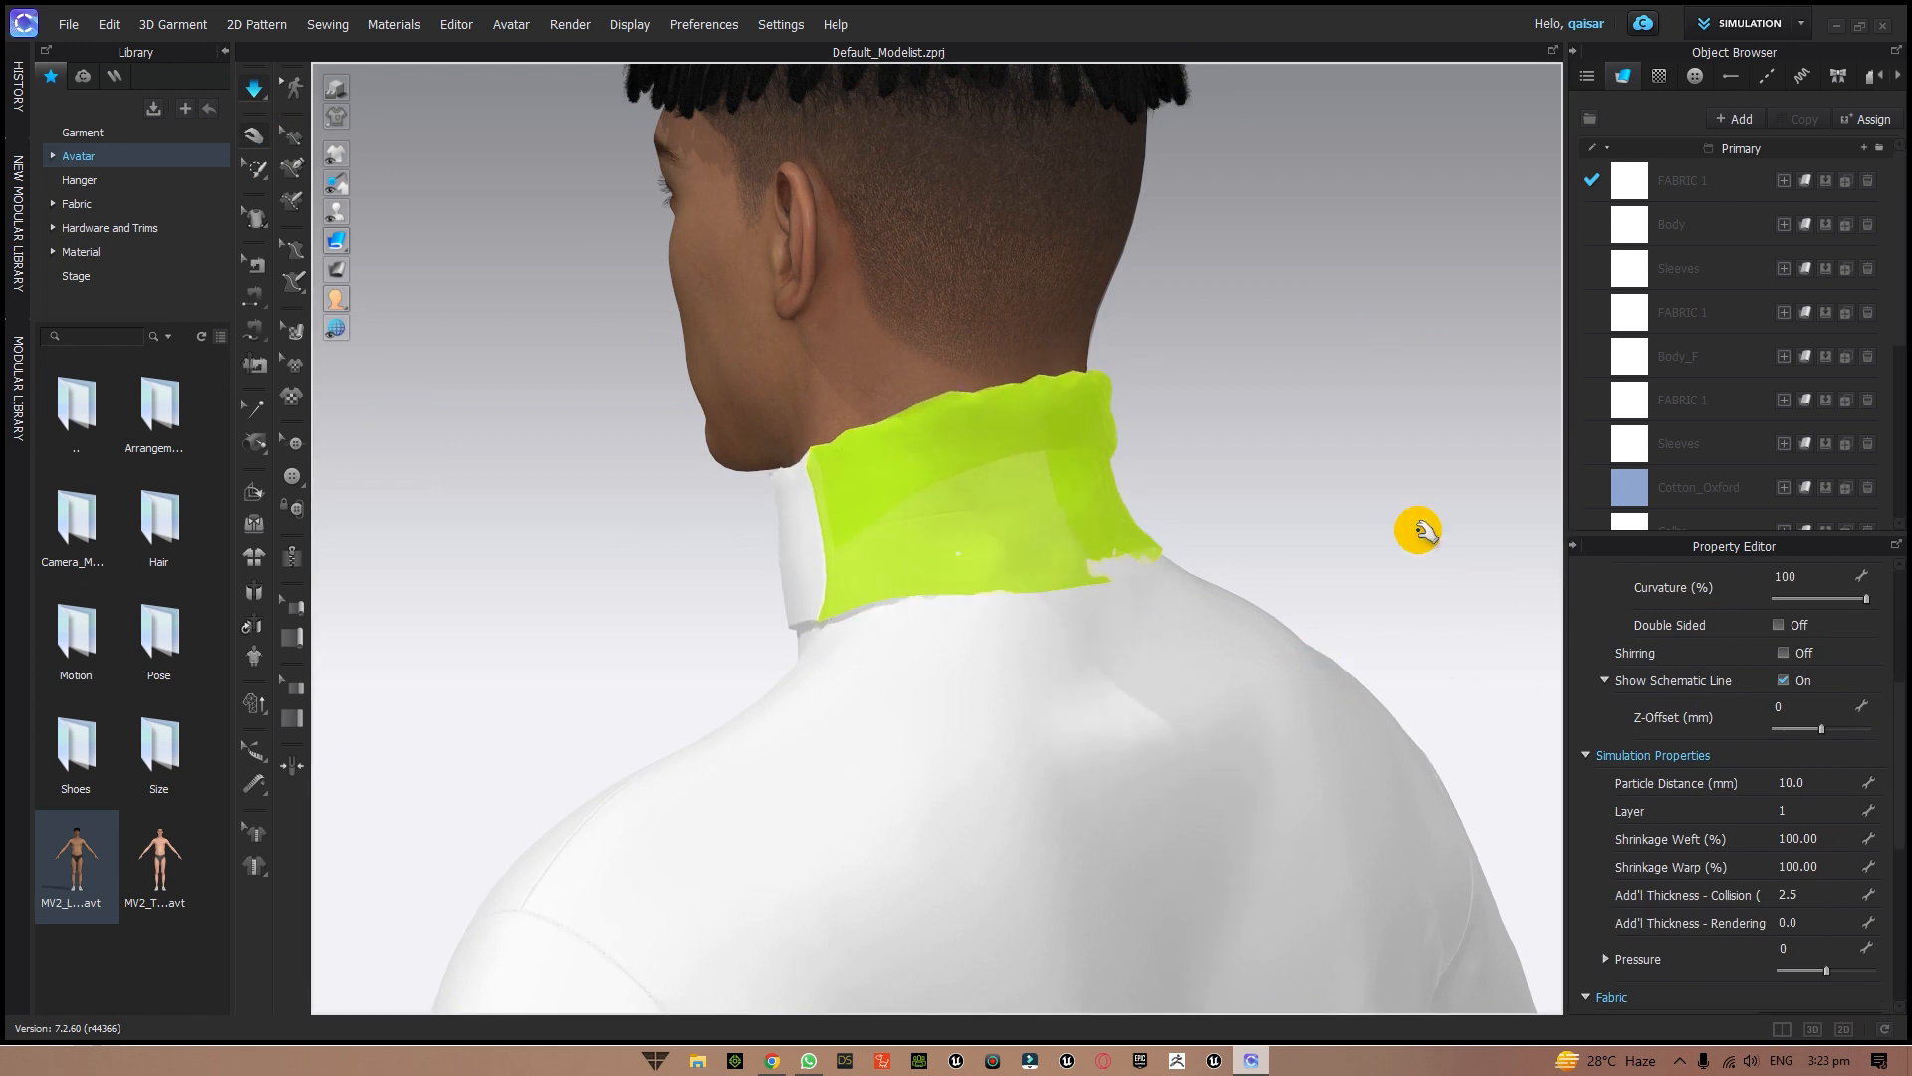
right_click_drag(1301, 478, 1440, 492)
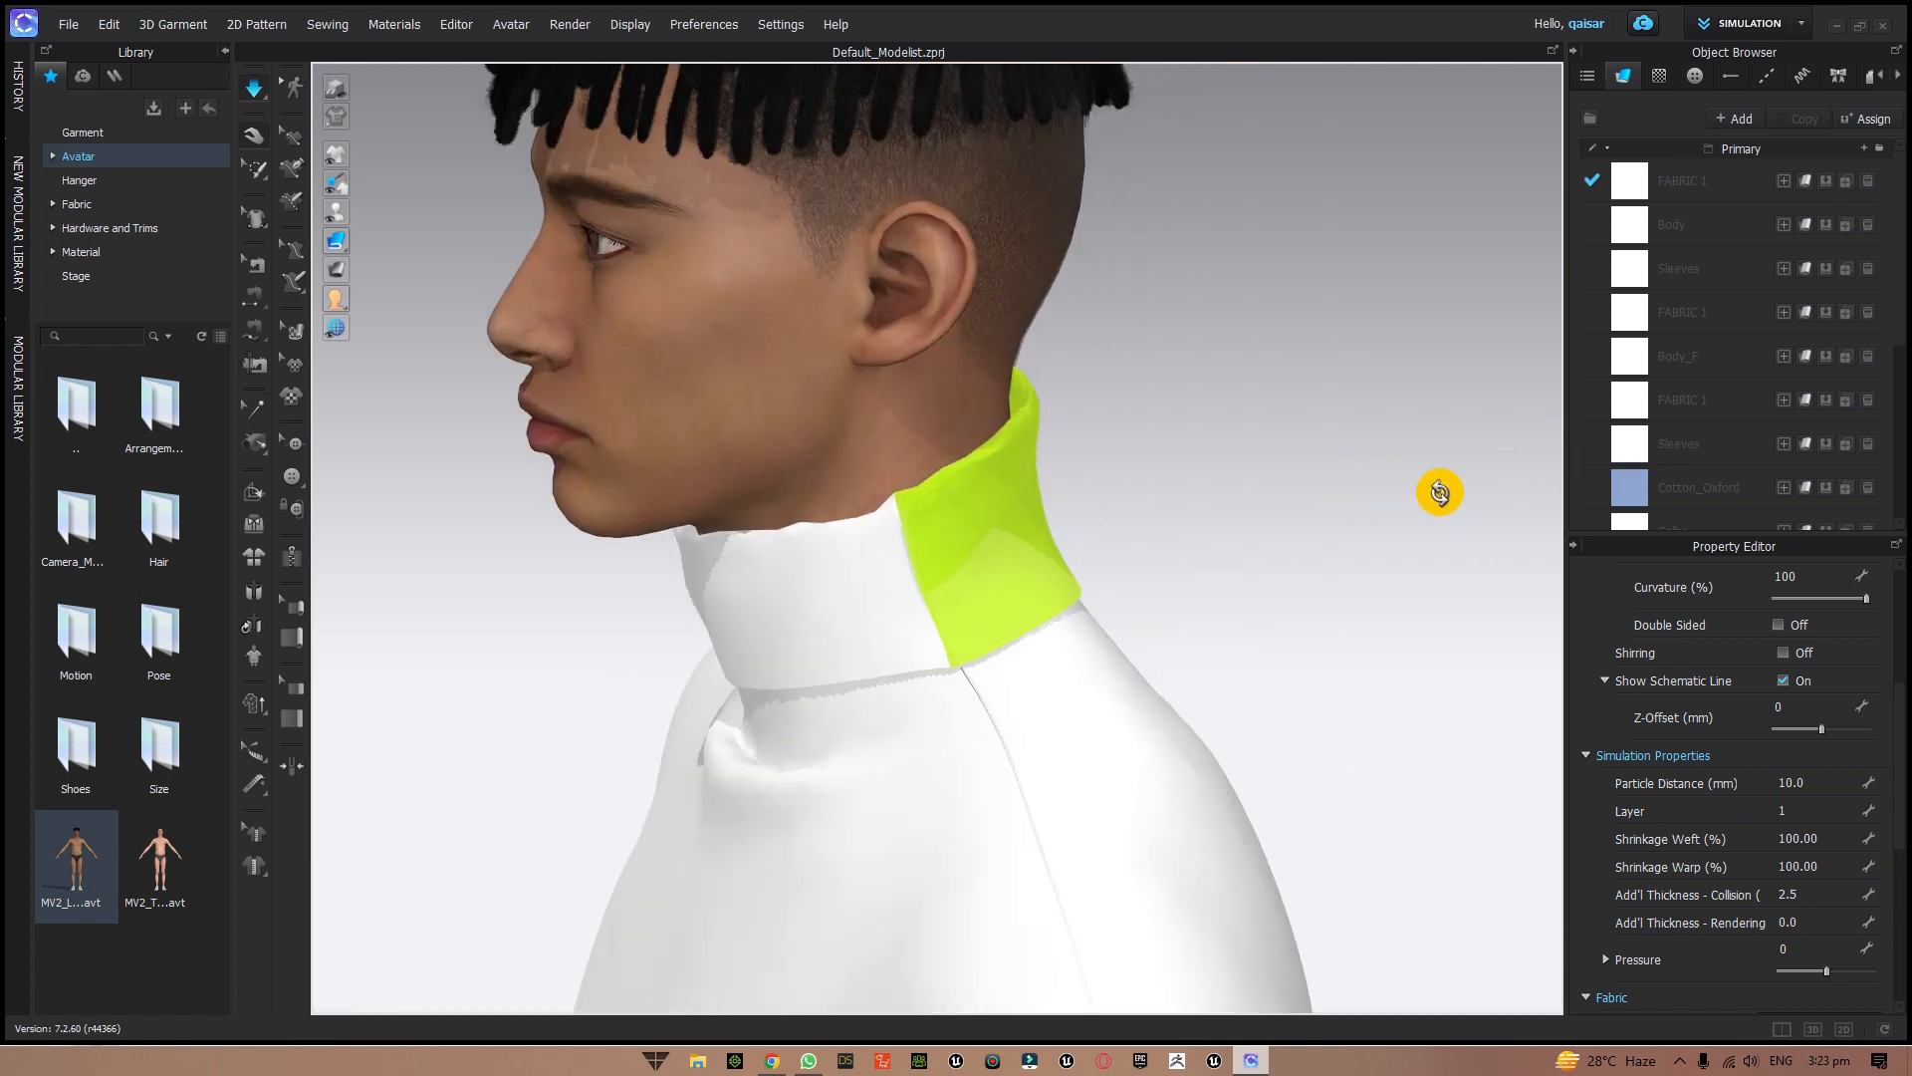
left_click(255, 86)
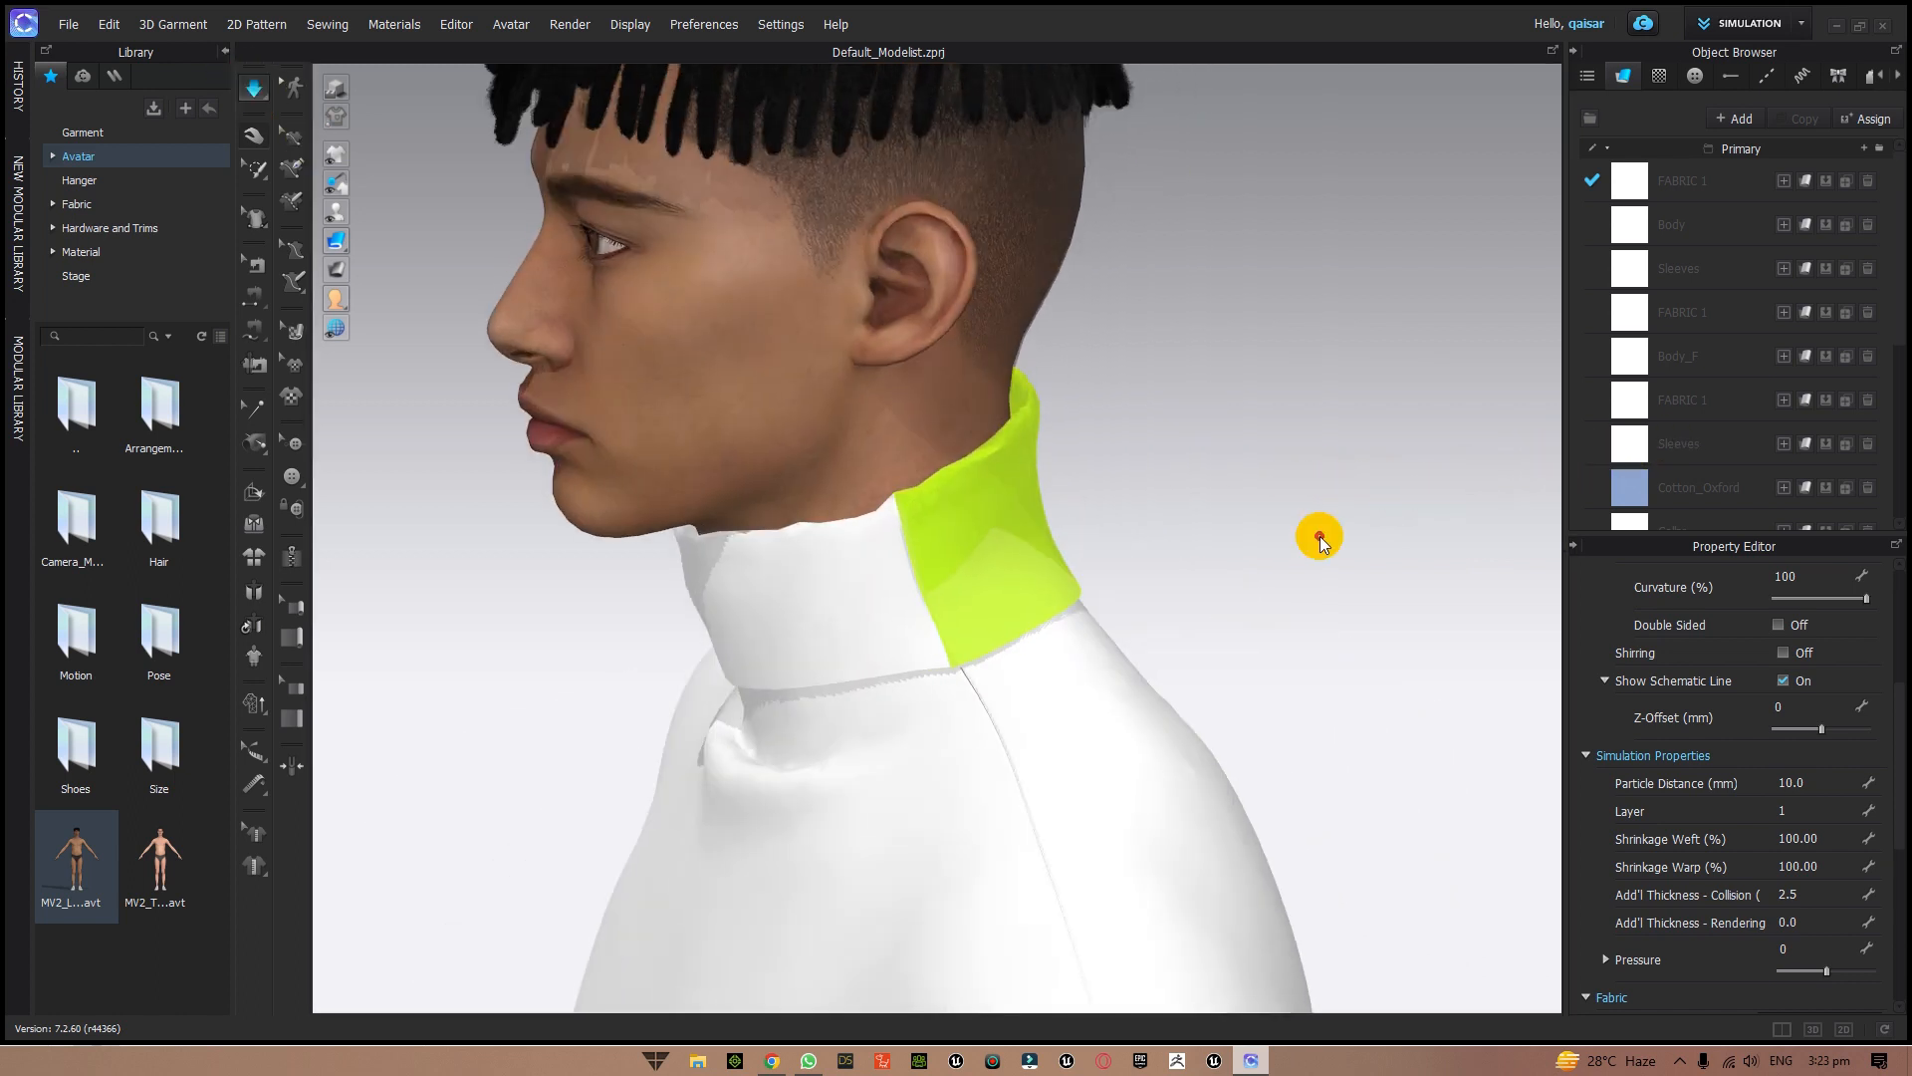
- Check the front and back collar pieces from the side and reset the back collar piece's layer to 0
left_click(1220, 599)
scroll(1220, 590, "down", 1)
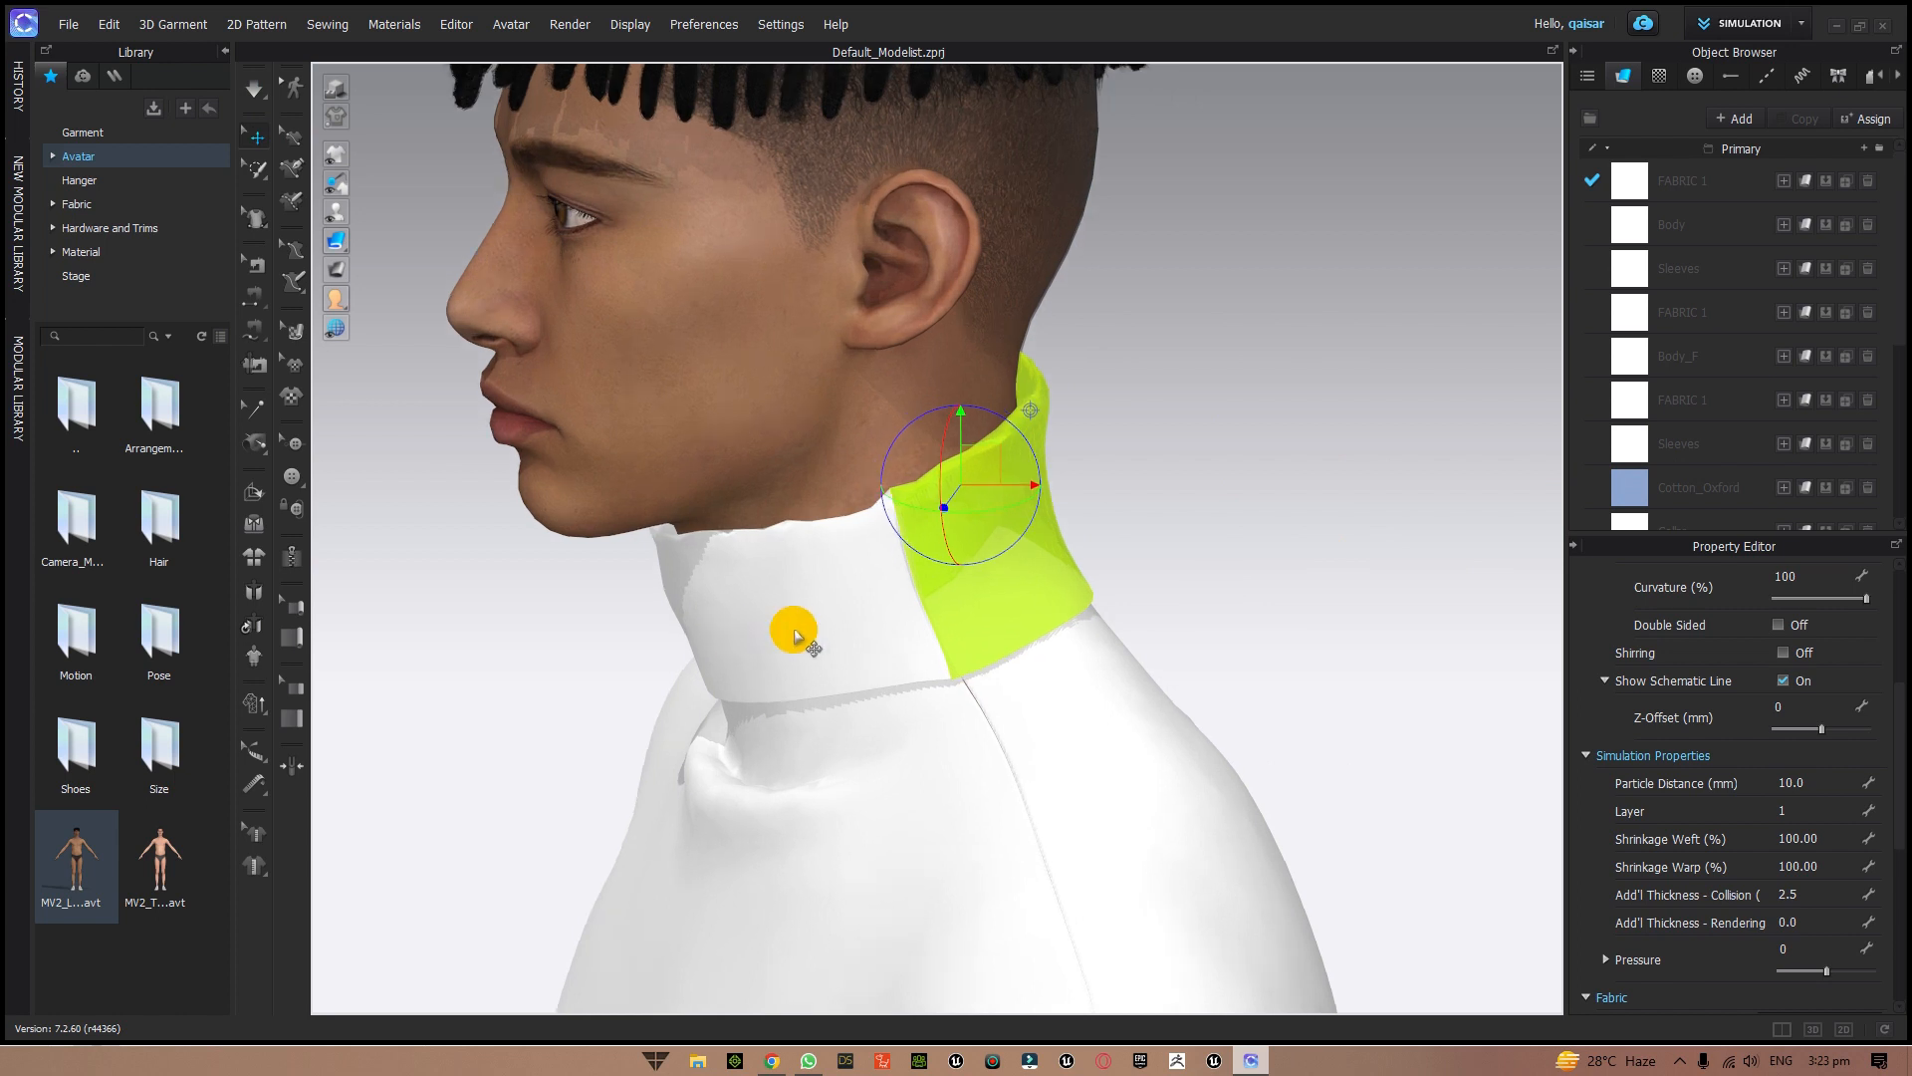
left_click(845, 619)
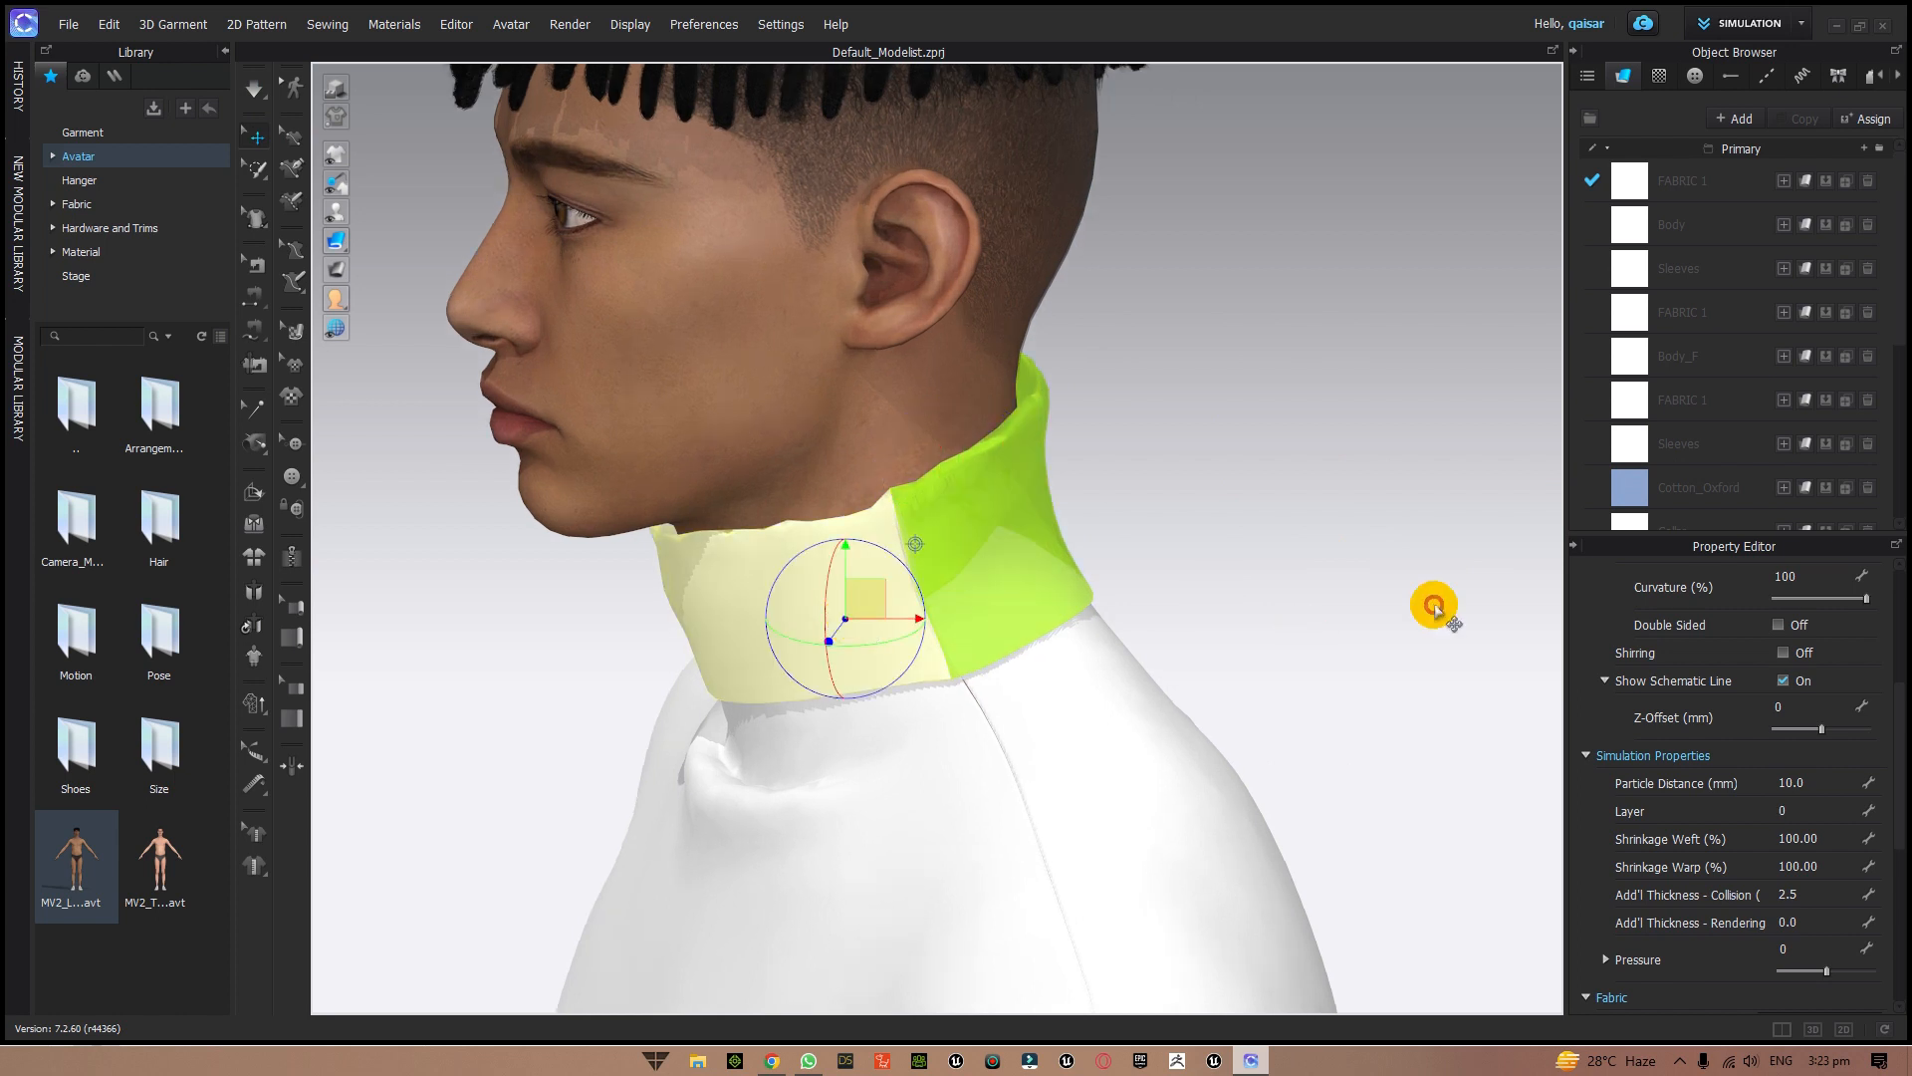
right_click_drag(1340, 564, 1175, 626)
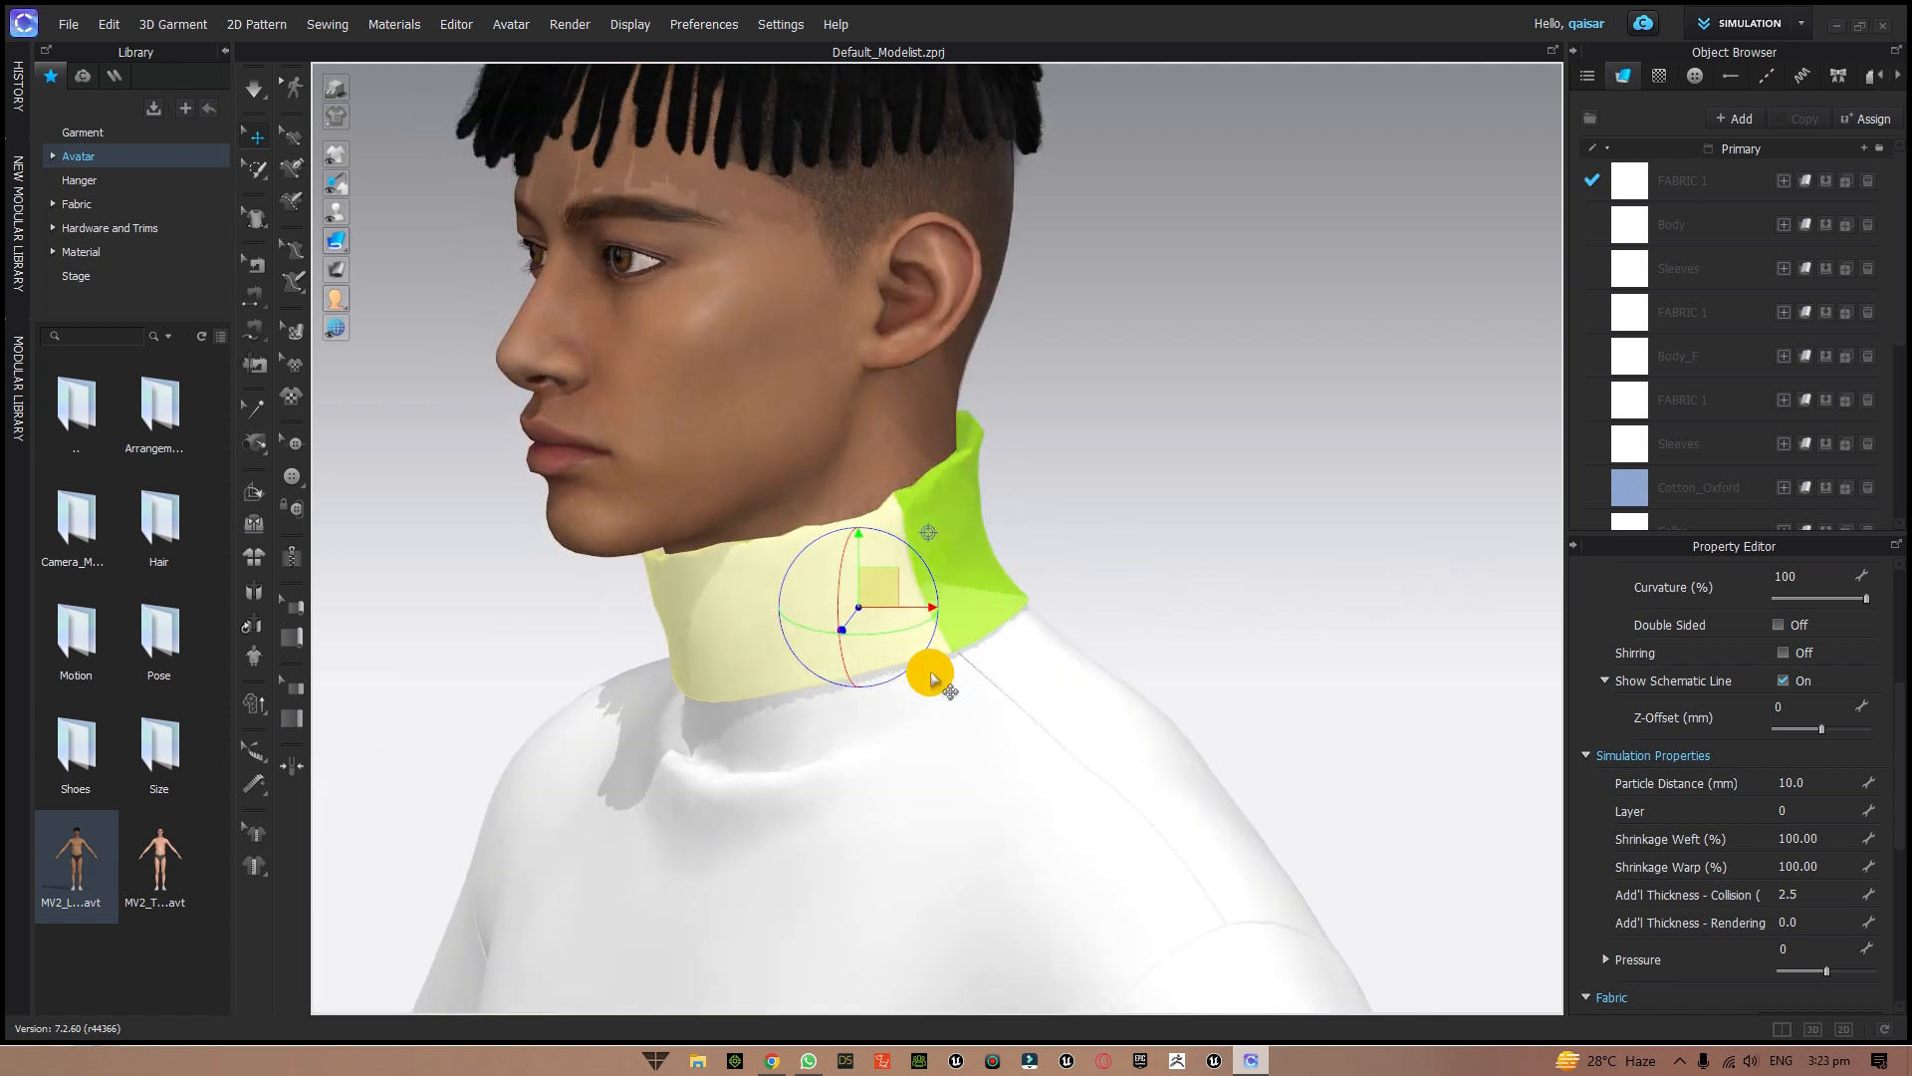
left_click(766, 660)
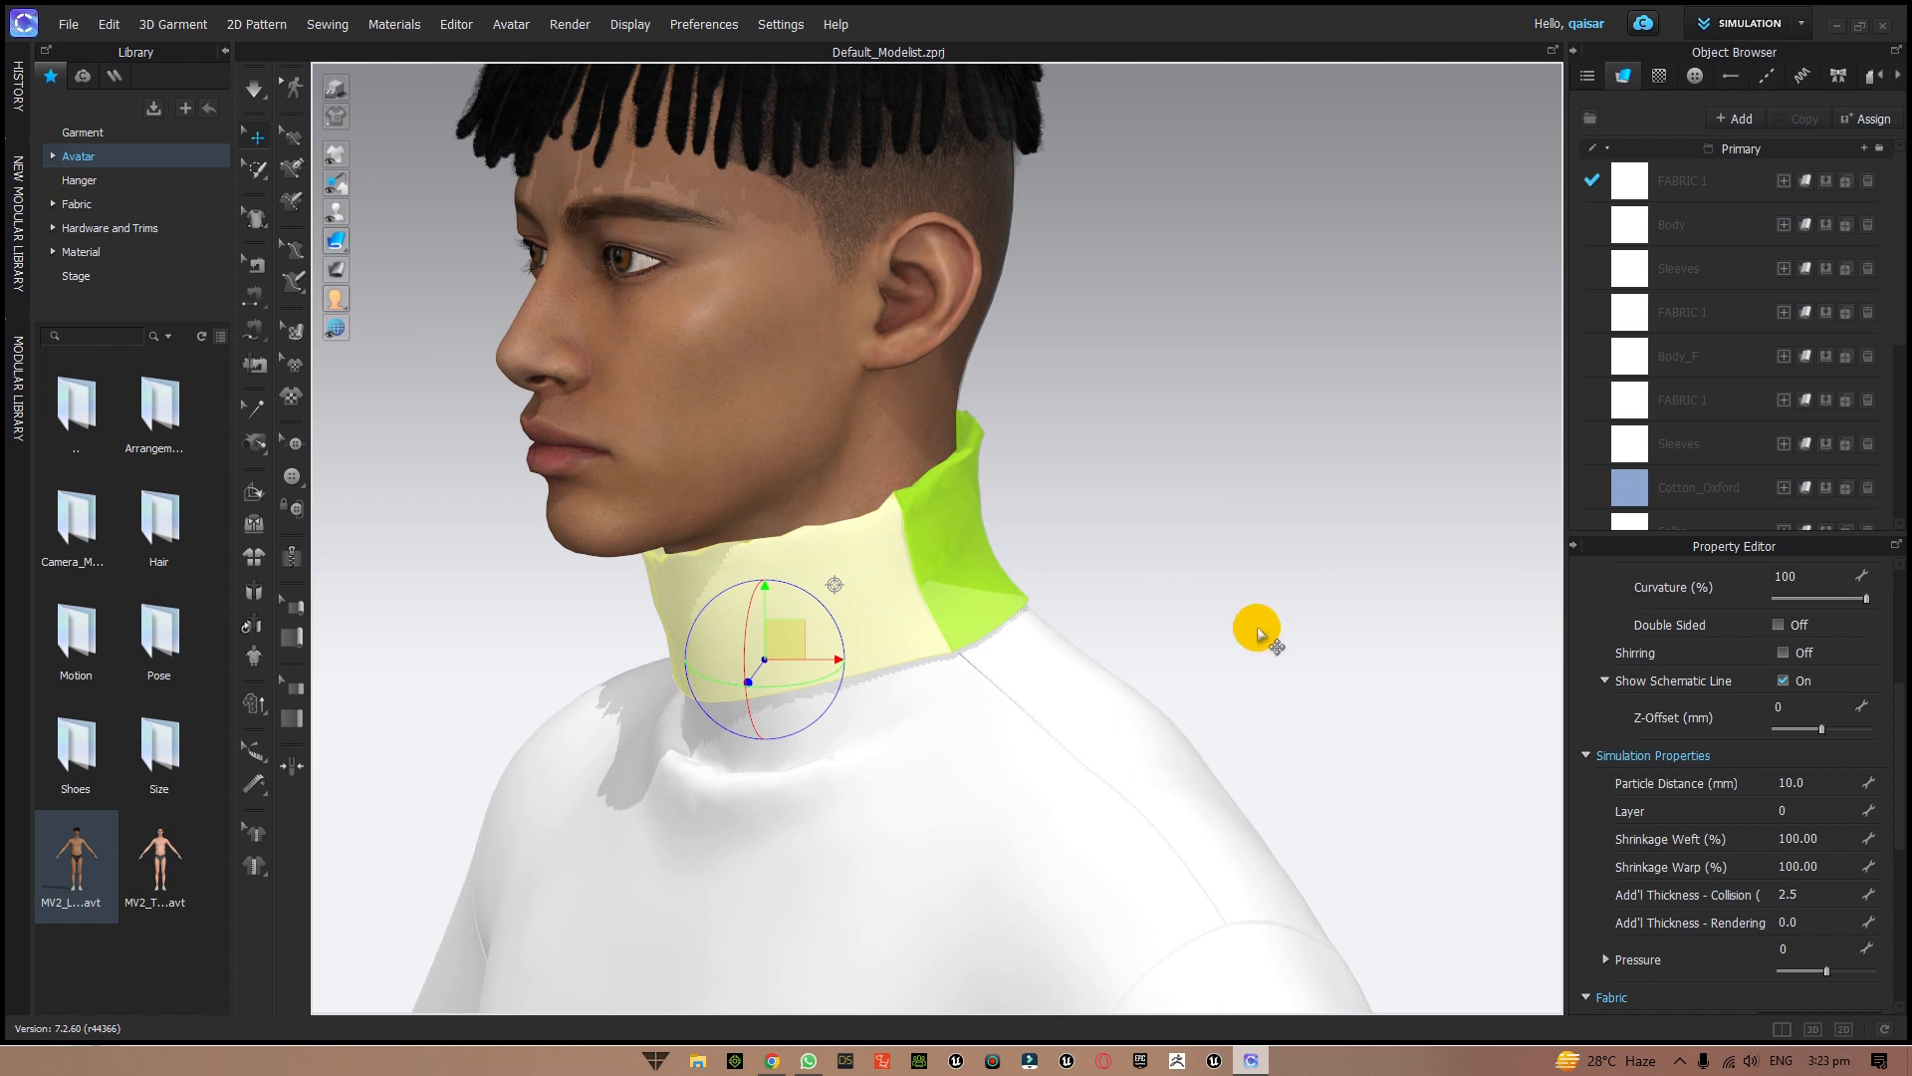
right_click_drag(1289, 607, 1231, 621)
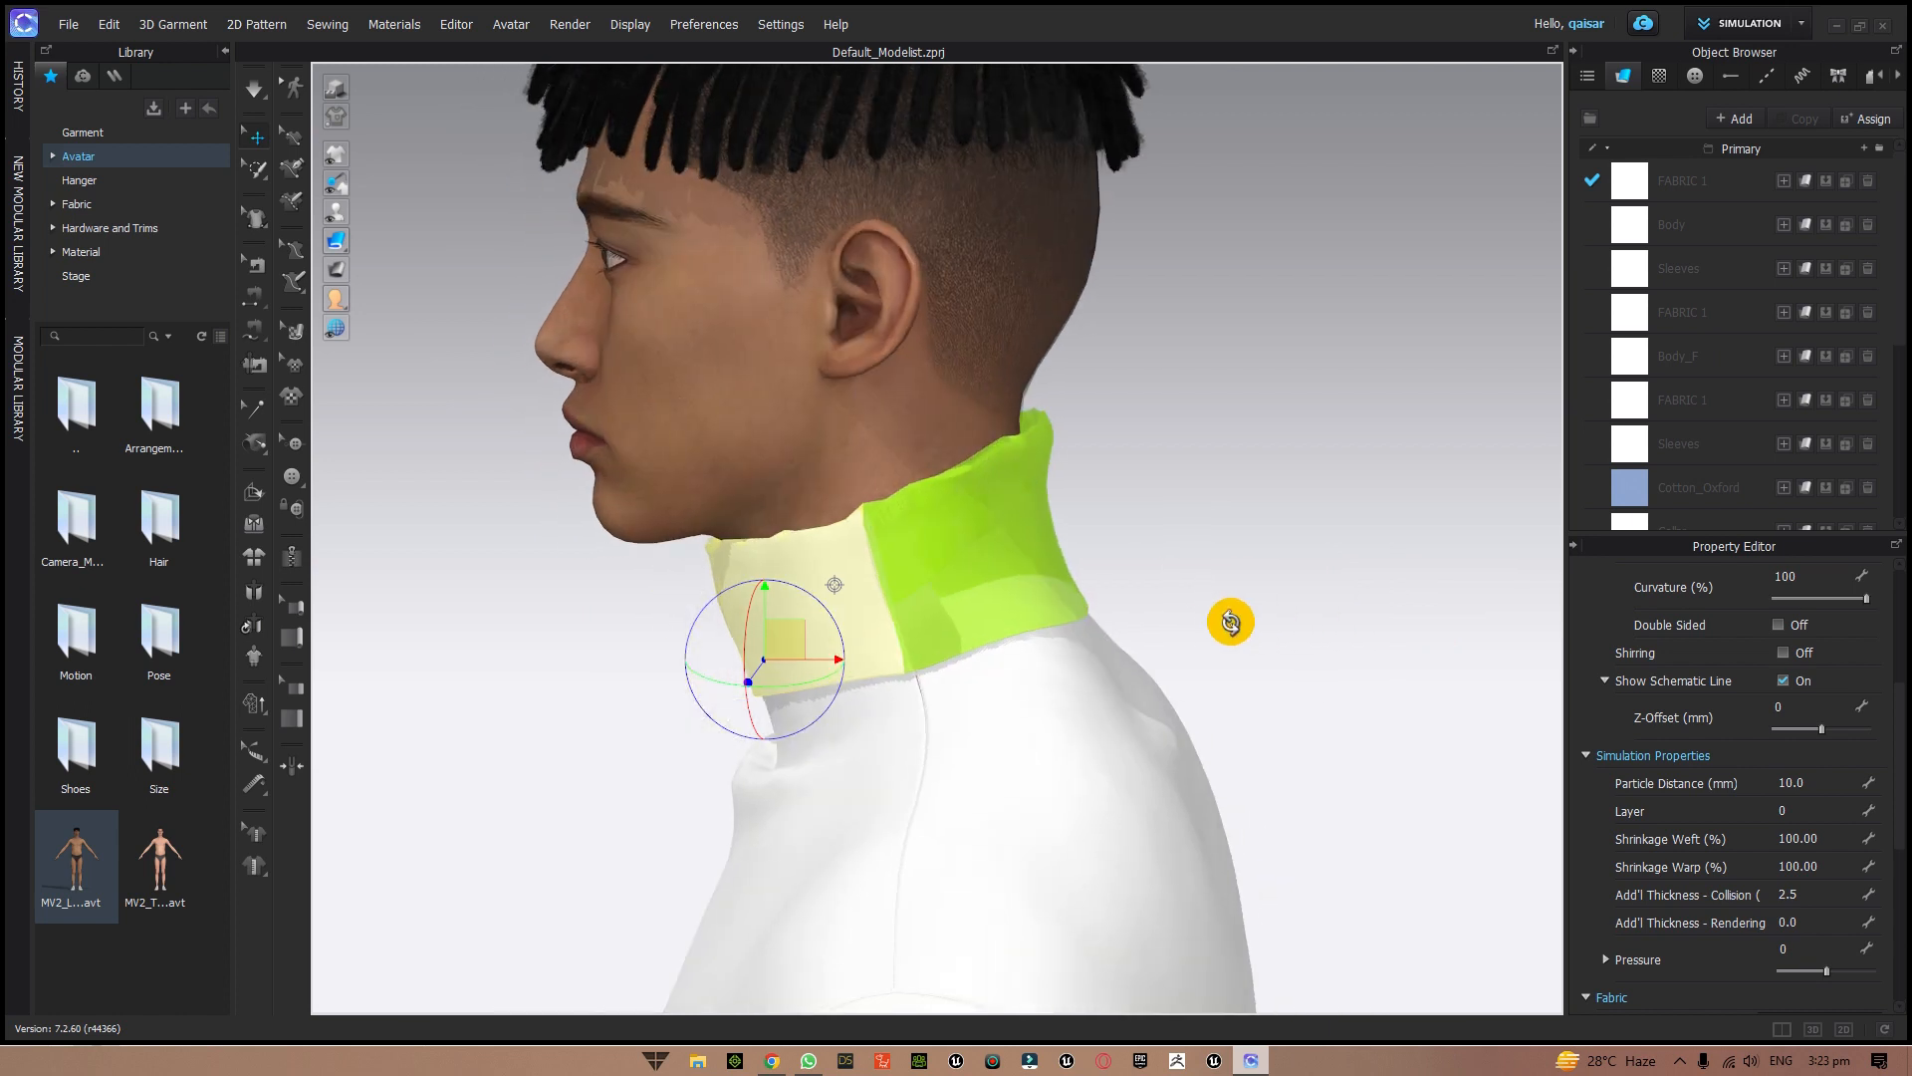
left_click(1031, 596)
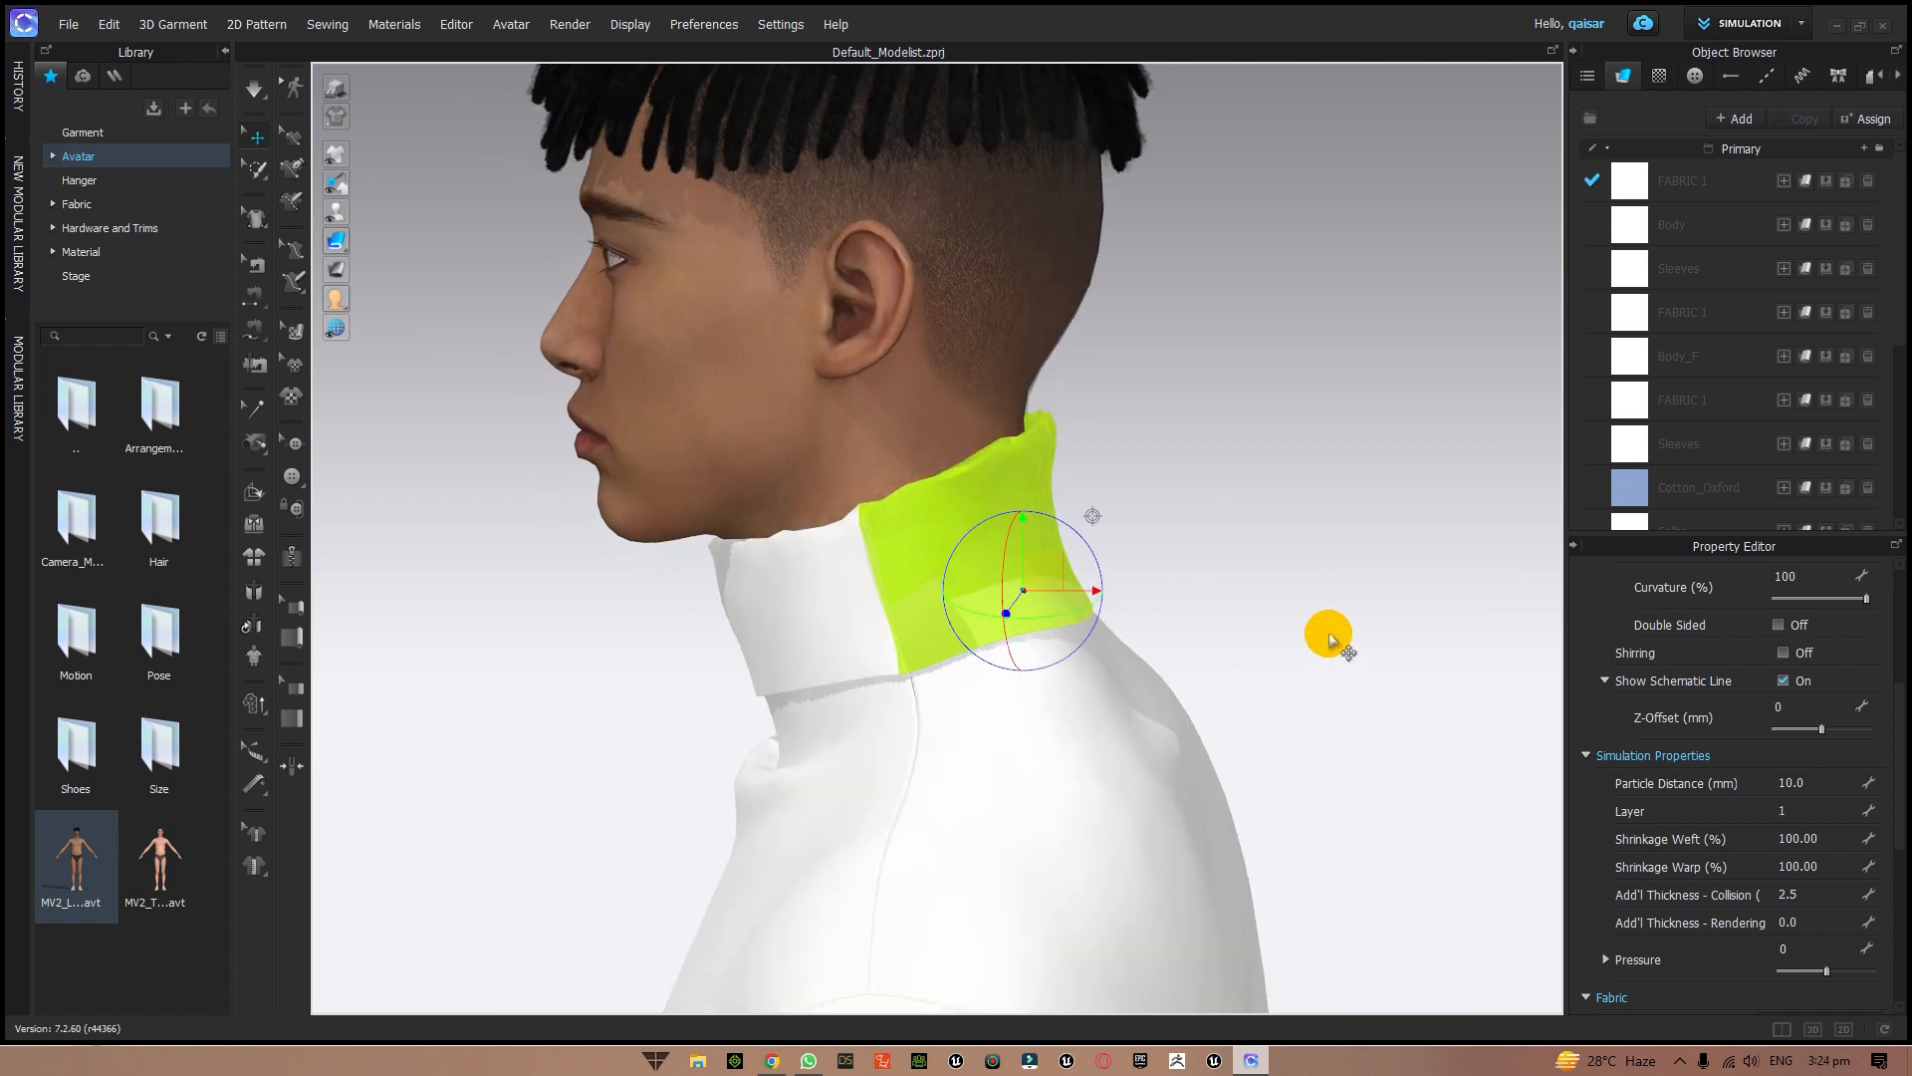
right_click_drag(1250, 610, 1289, 628)
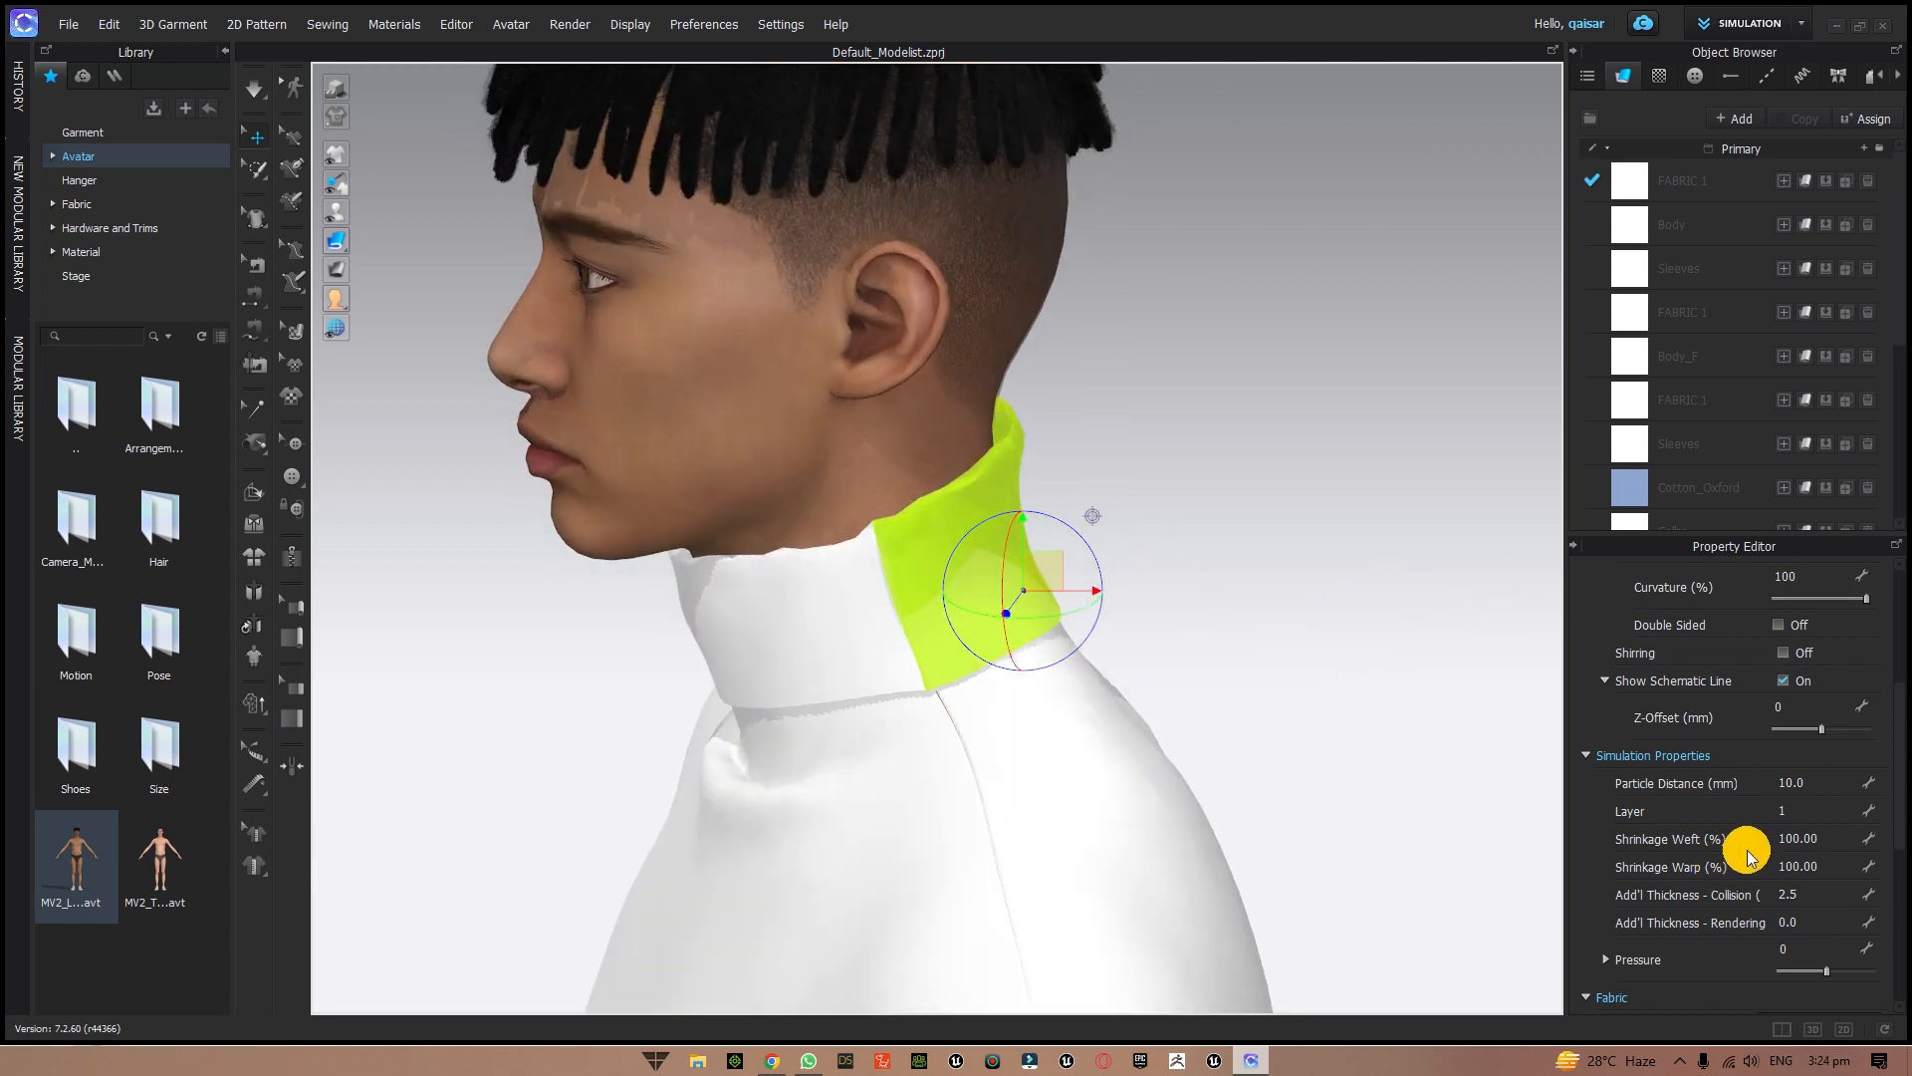
left_click(1786, 812)
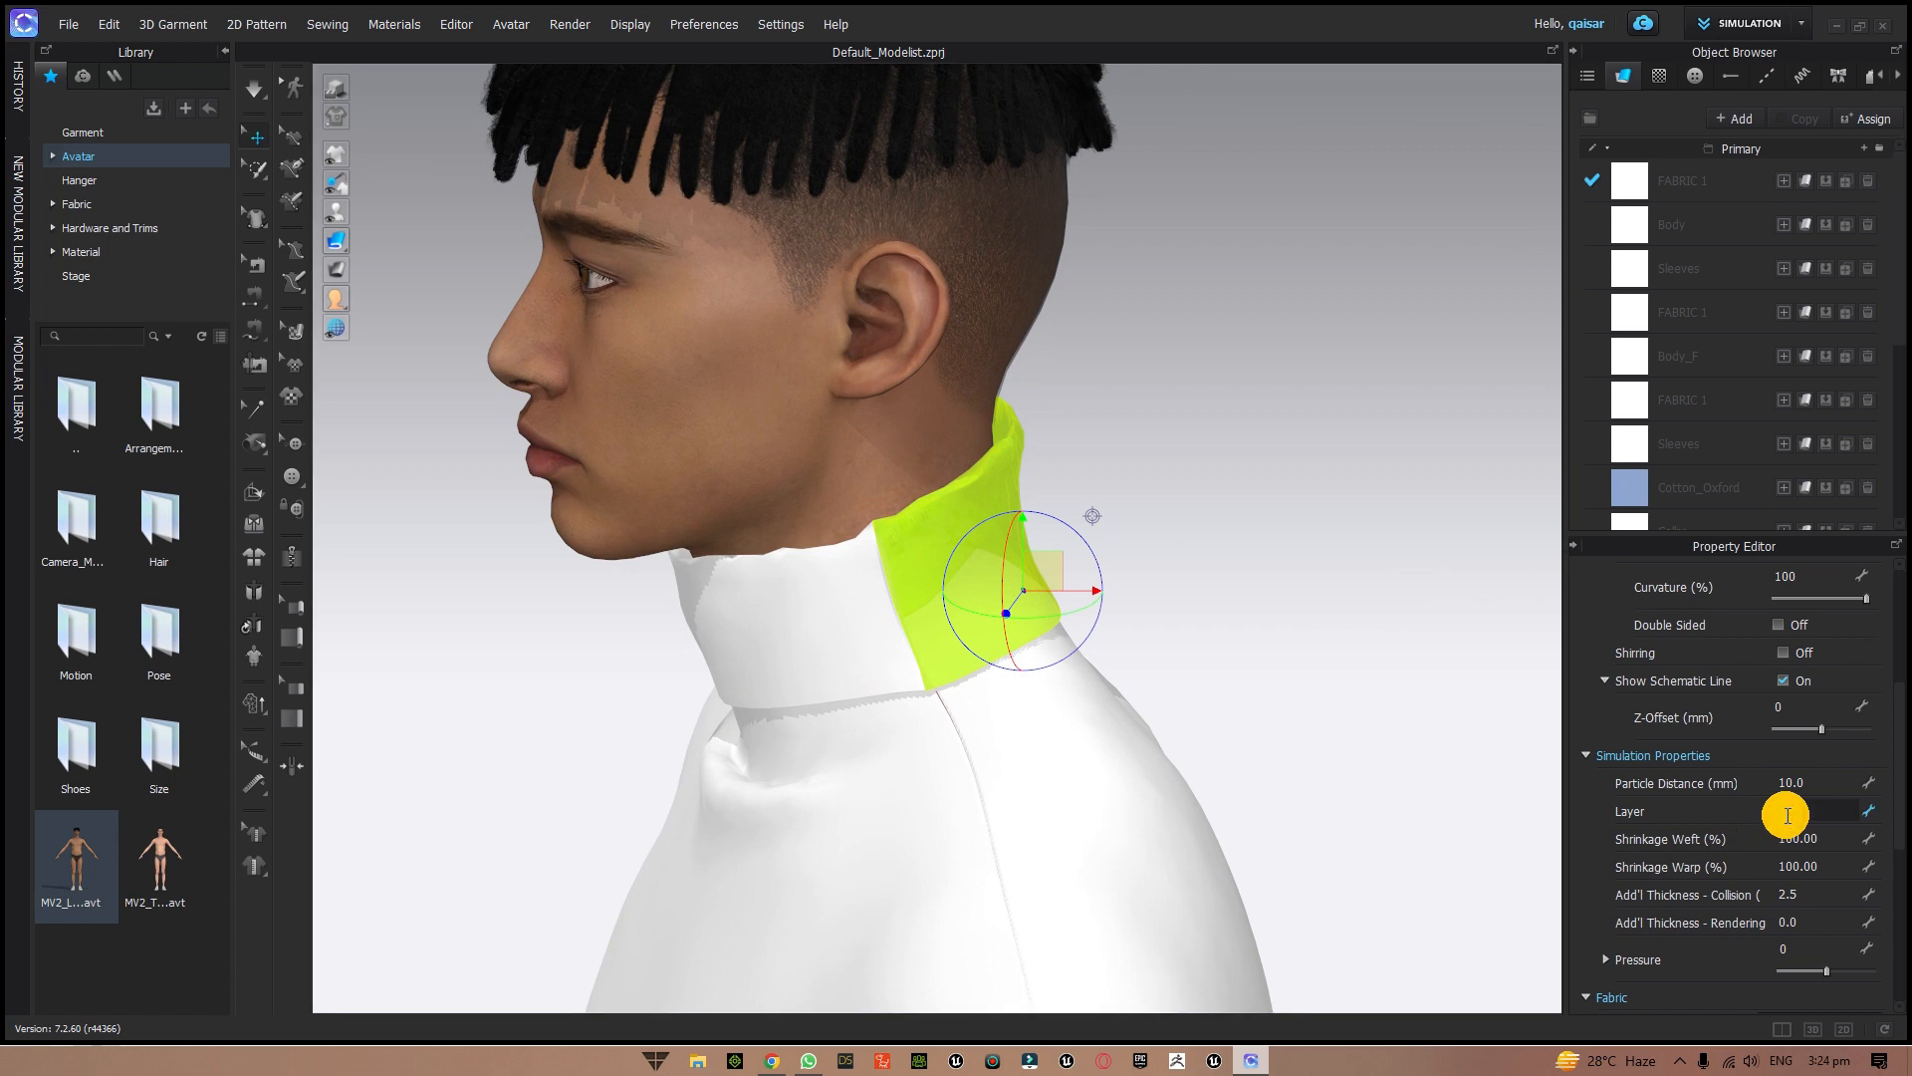
key("Return")
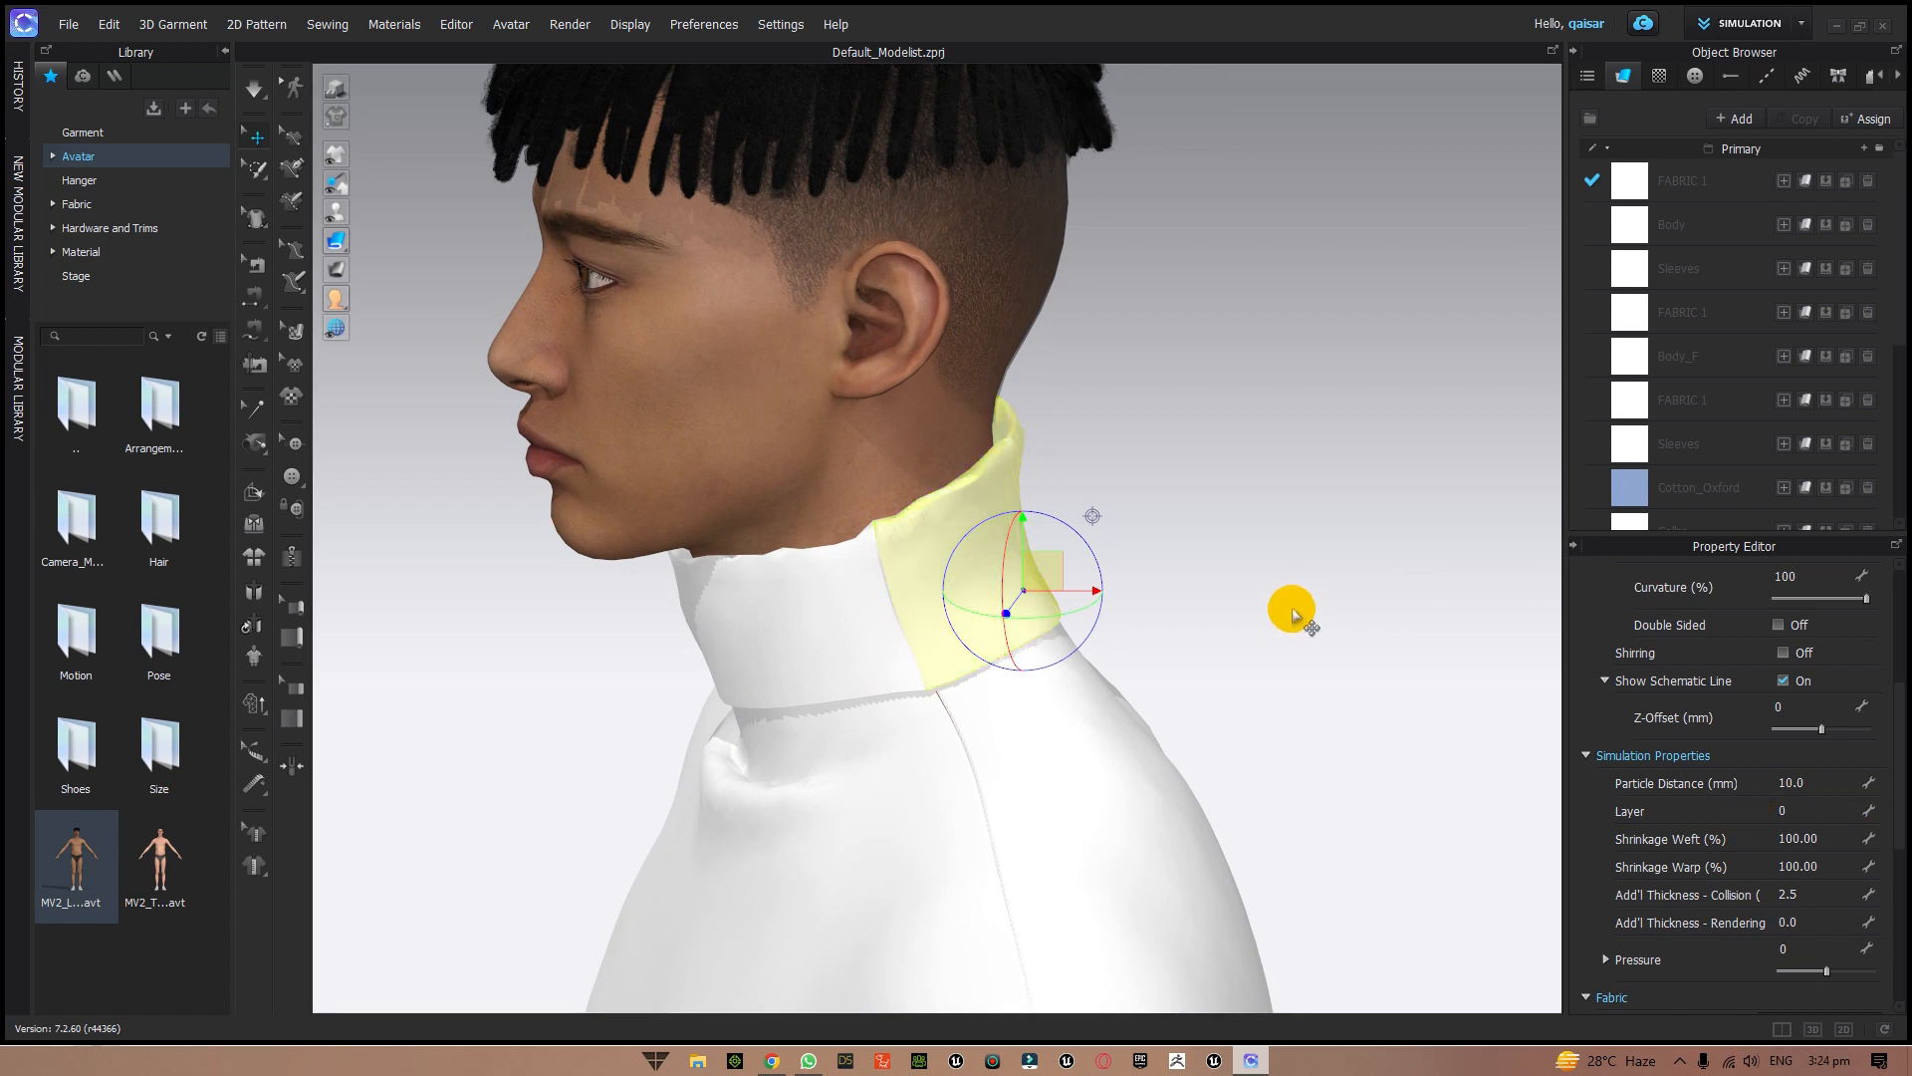
- Switch the simulation quality to Fast (GPU) and start simulating the high-neck garment seen from the front
left_click(1274, 608)
right_click_drag(1246, 611, 1443, 585)
scroll(1443, 586, "down", 5)
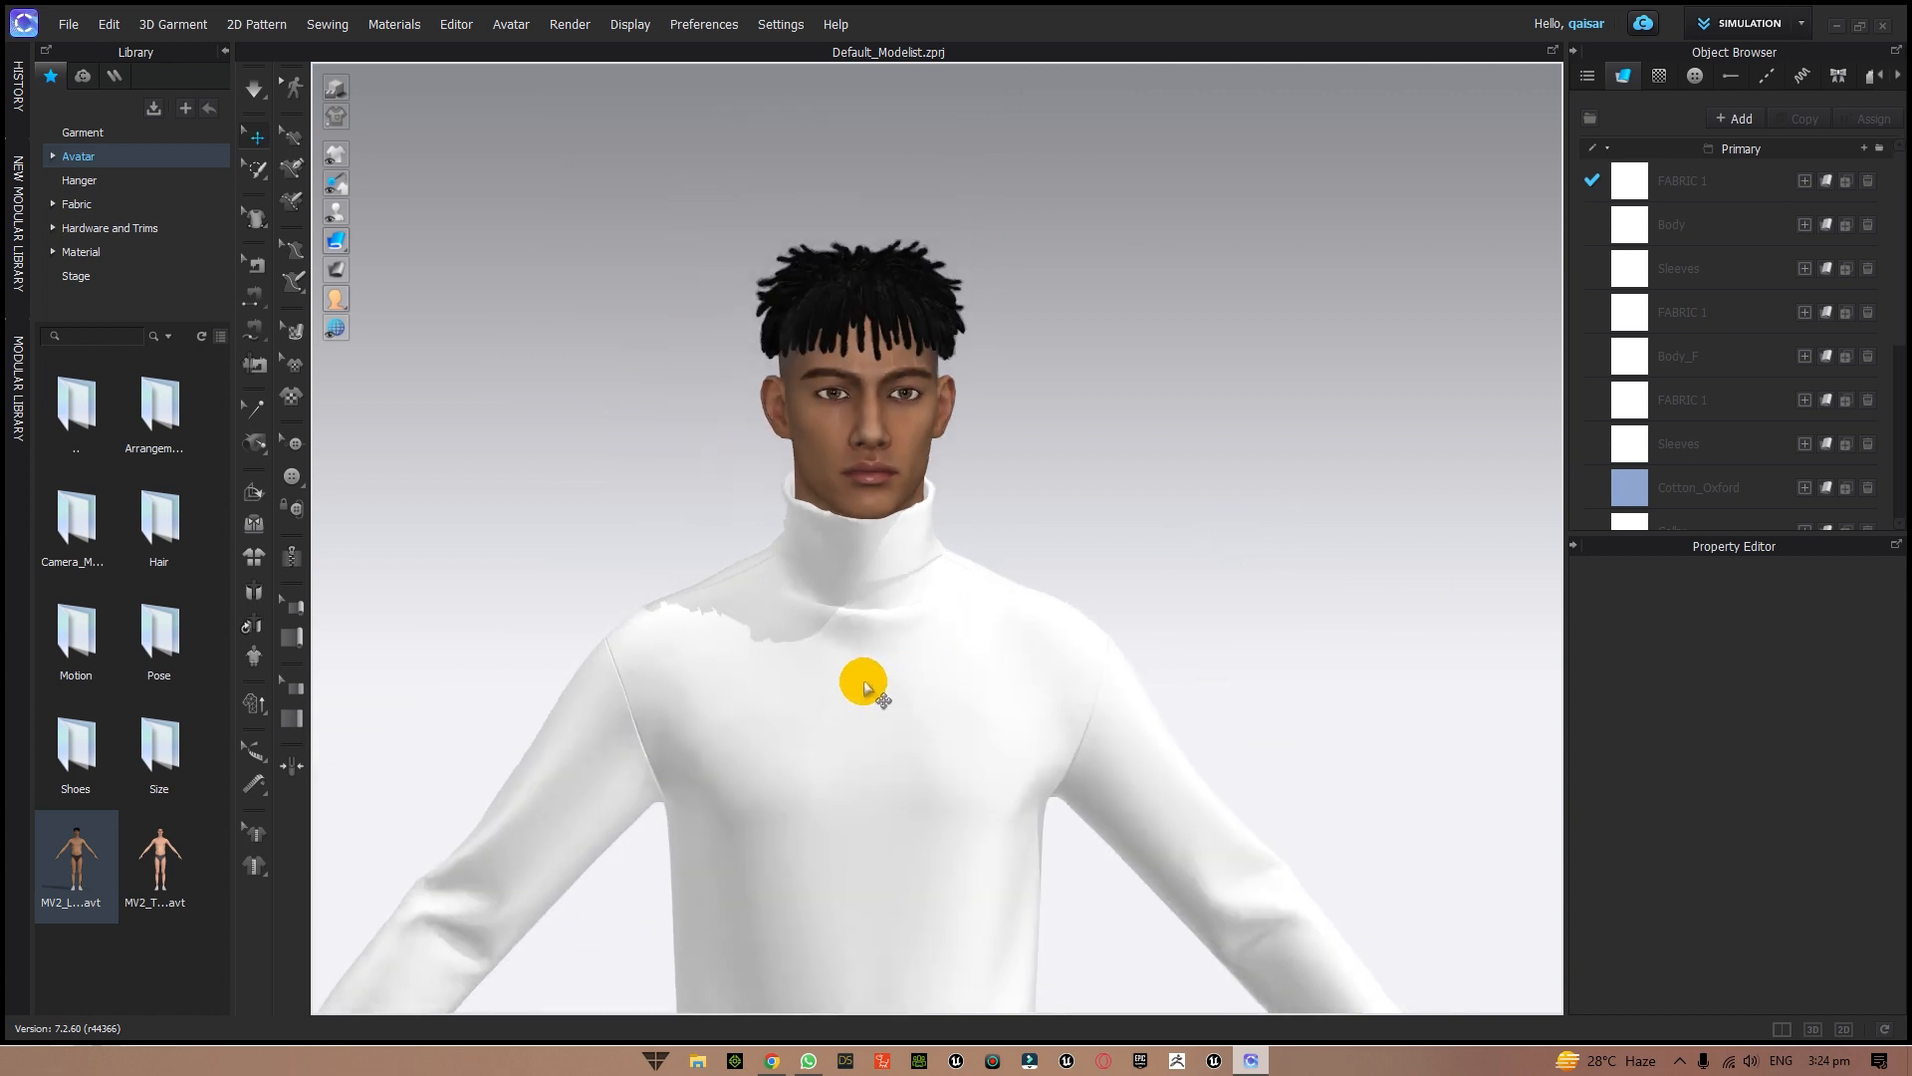
left_click(250, 89)
left_click(308, 89)
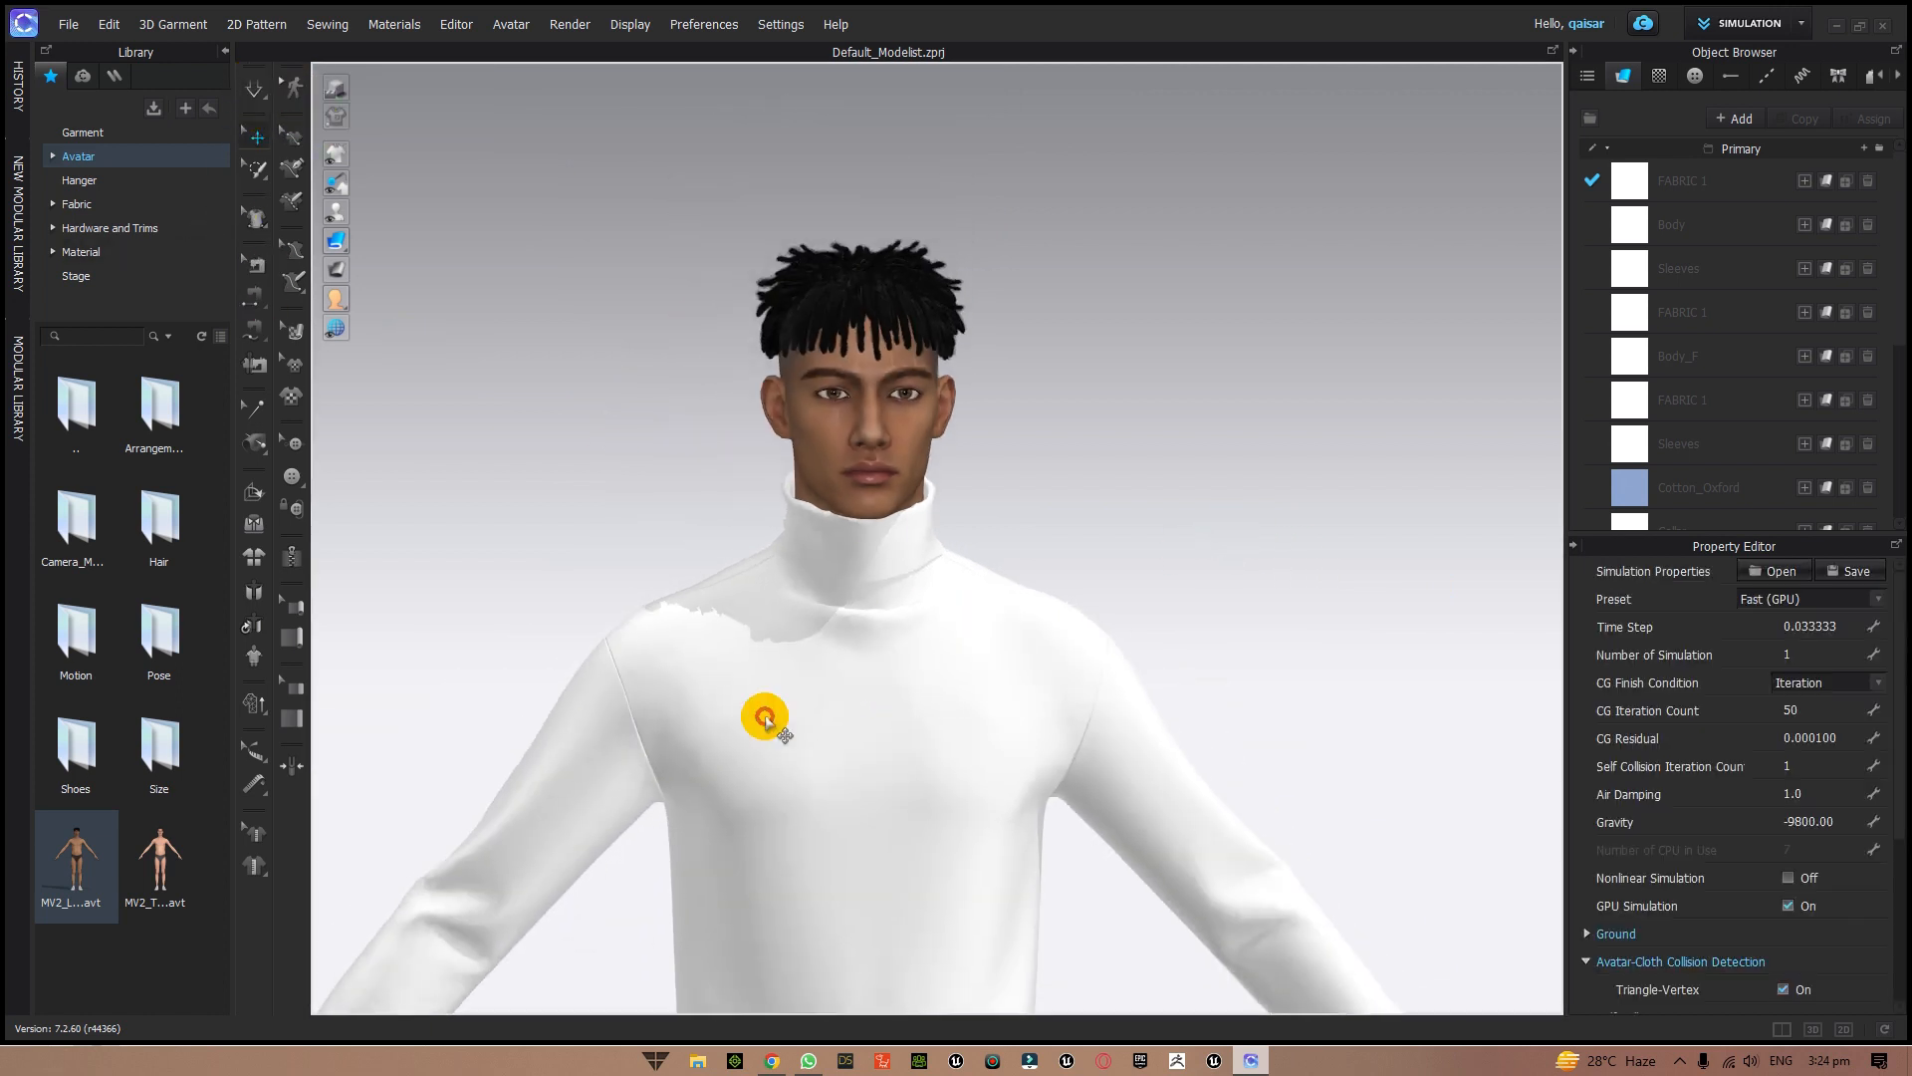
left_click(255, 89)
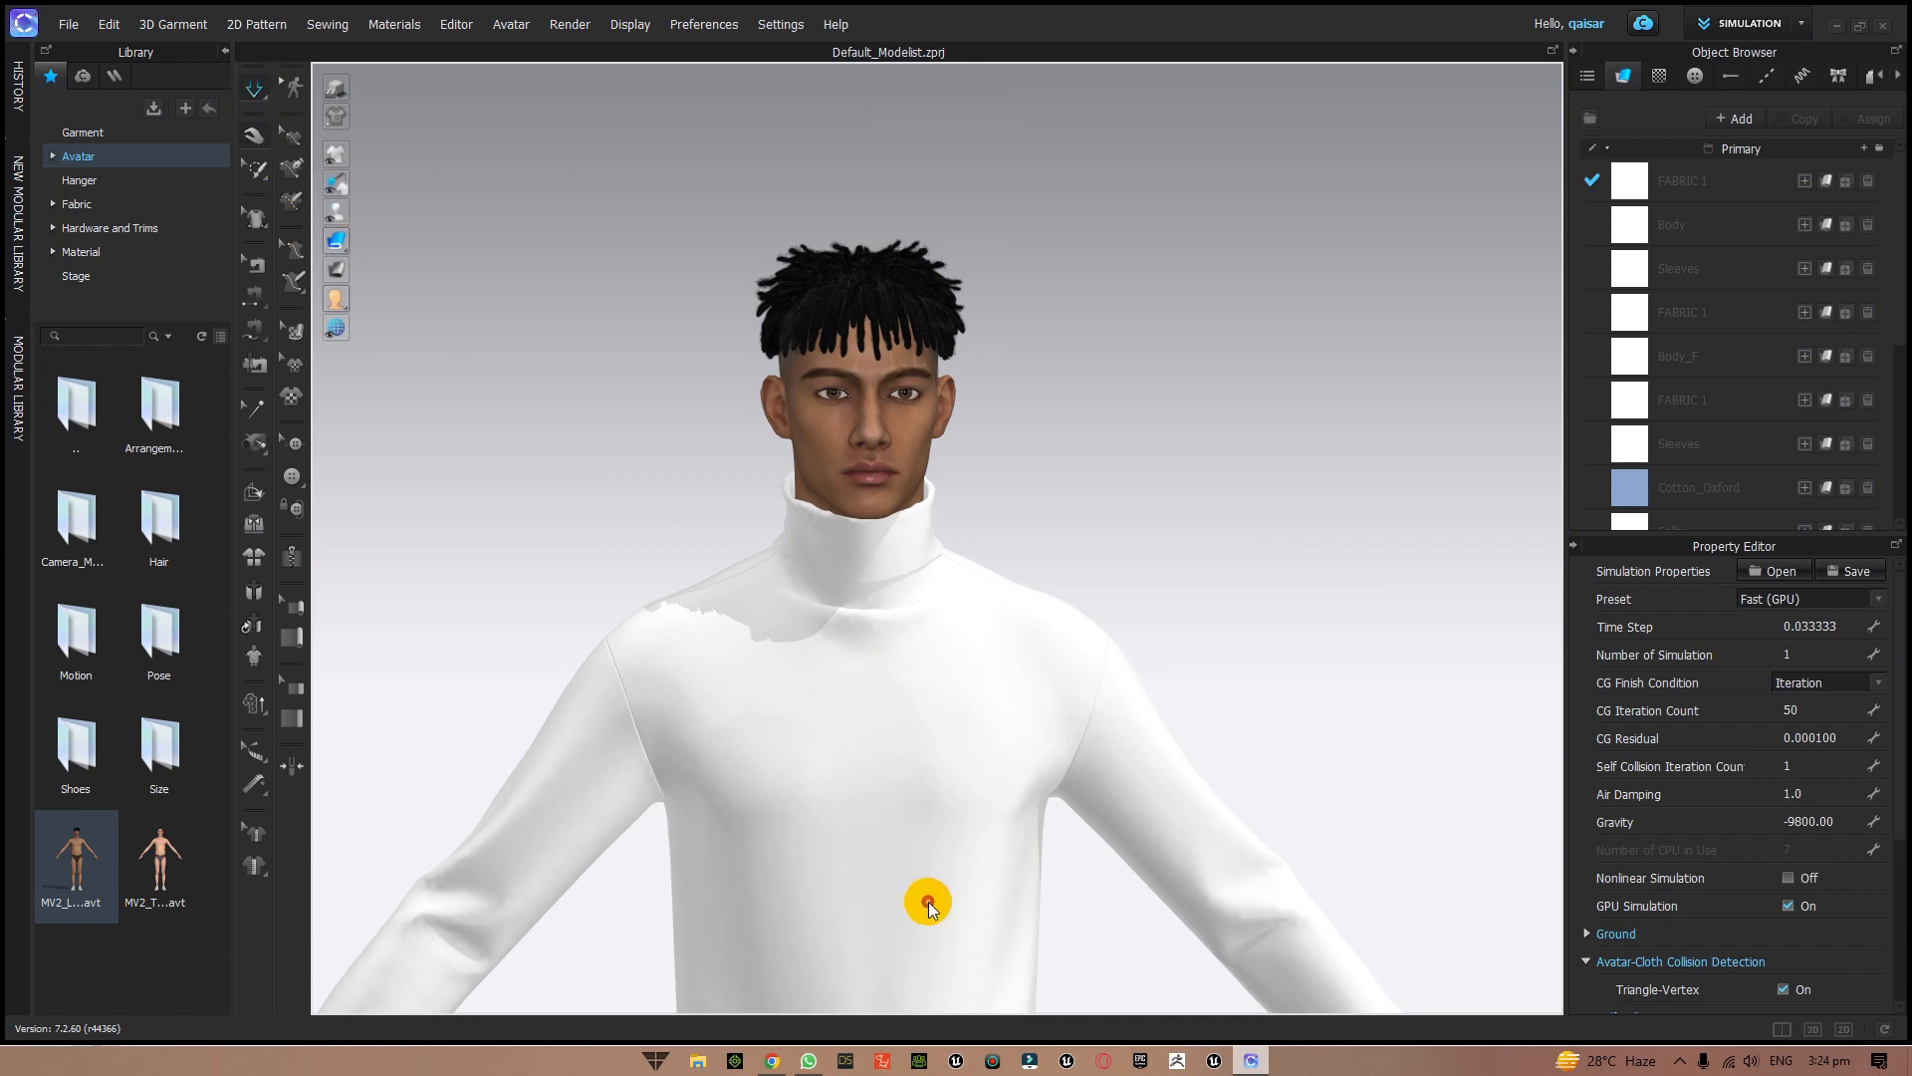
- With the simulation running, pull the back collar piece down over the back neckline
left_click(883, 760)
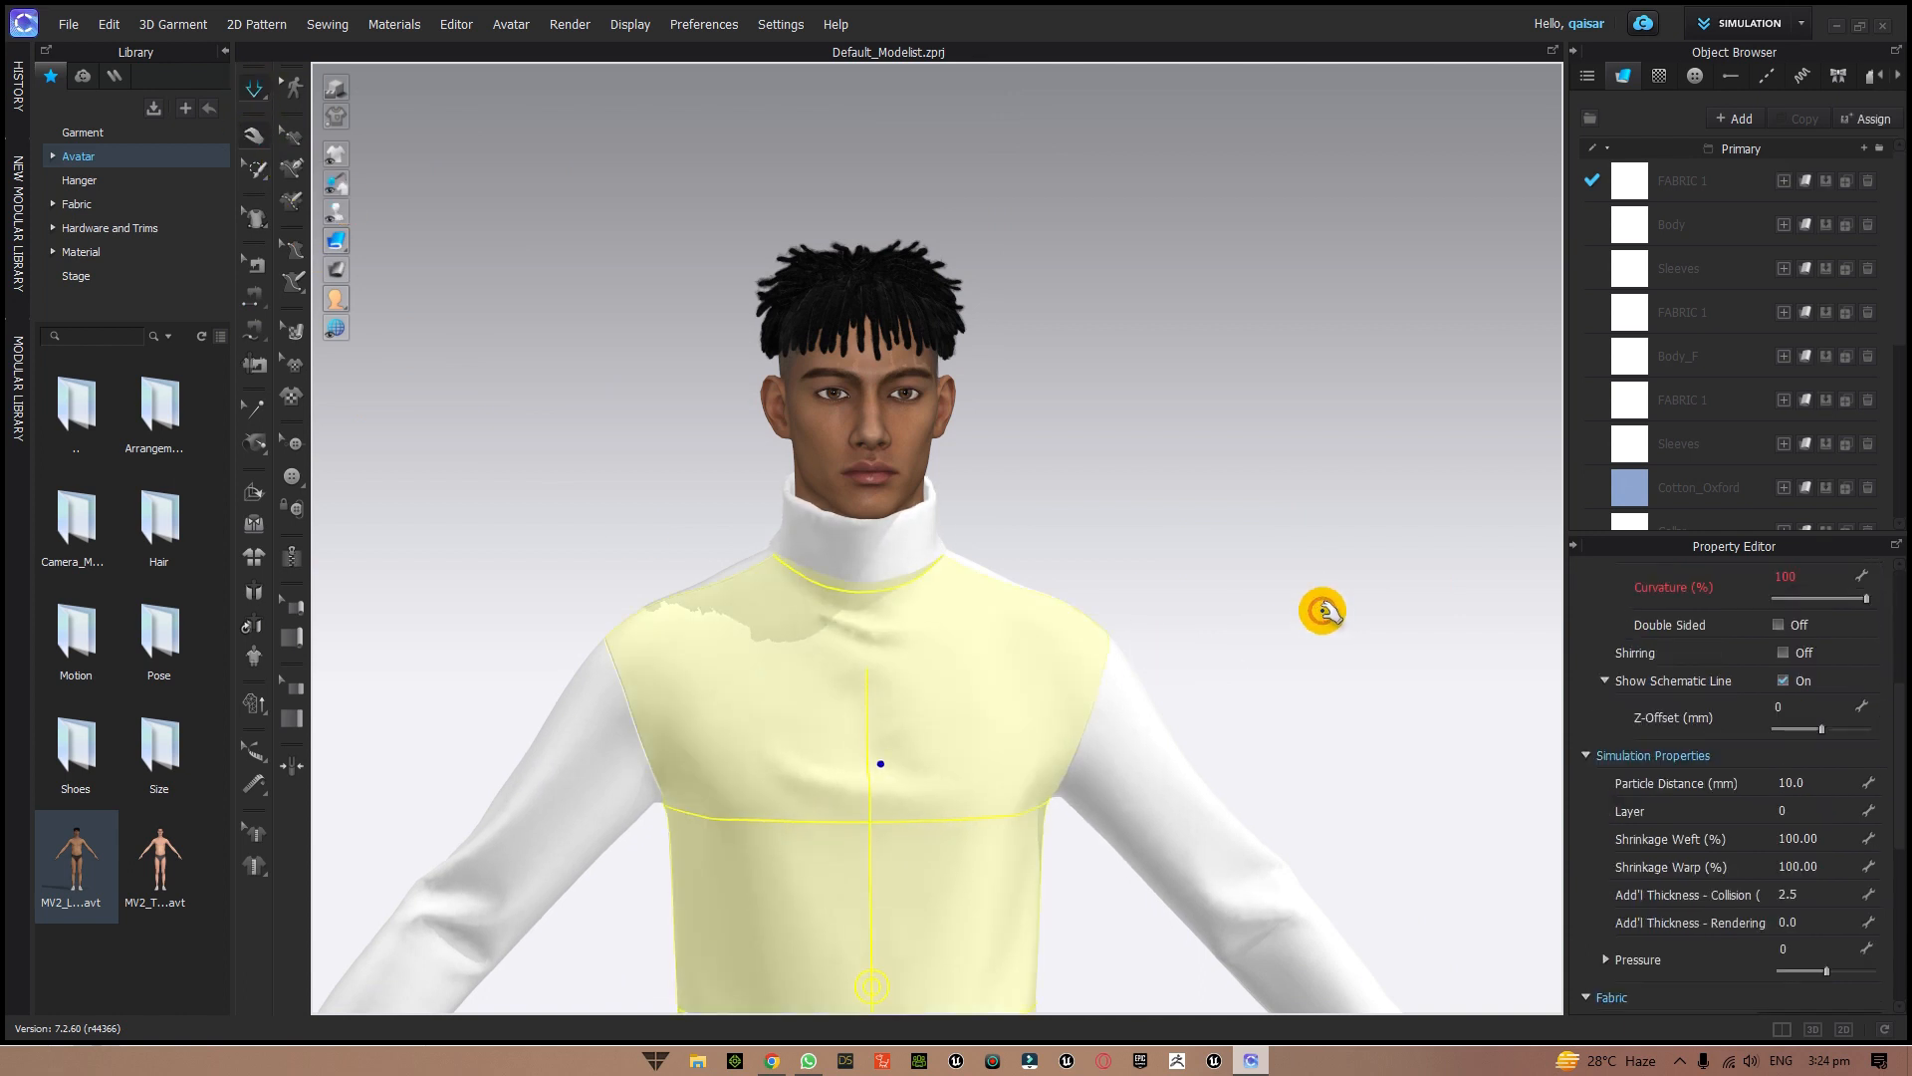
left_click(1325, 623)
right_click_drag(1328, 631, 1016, 658)
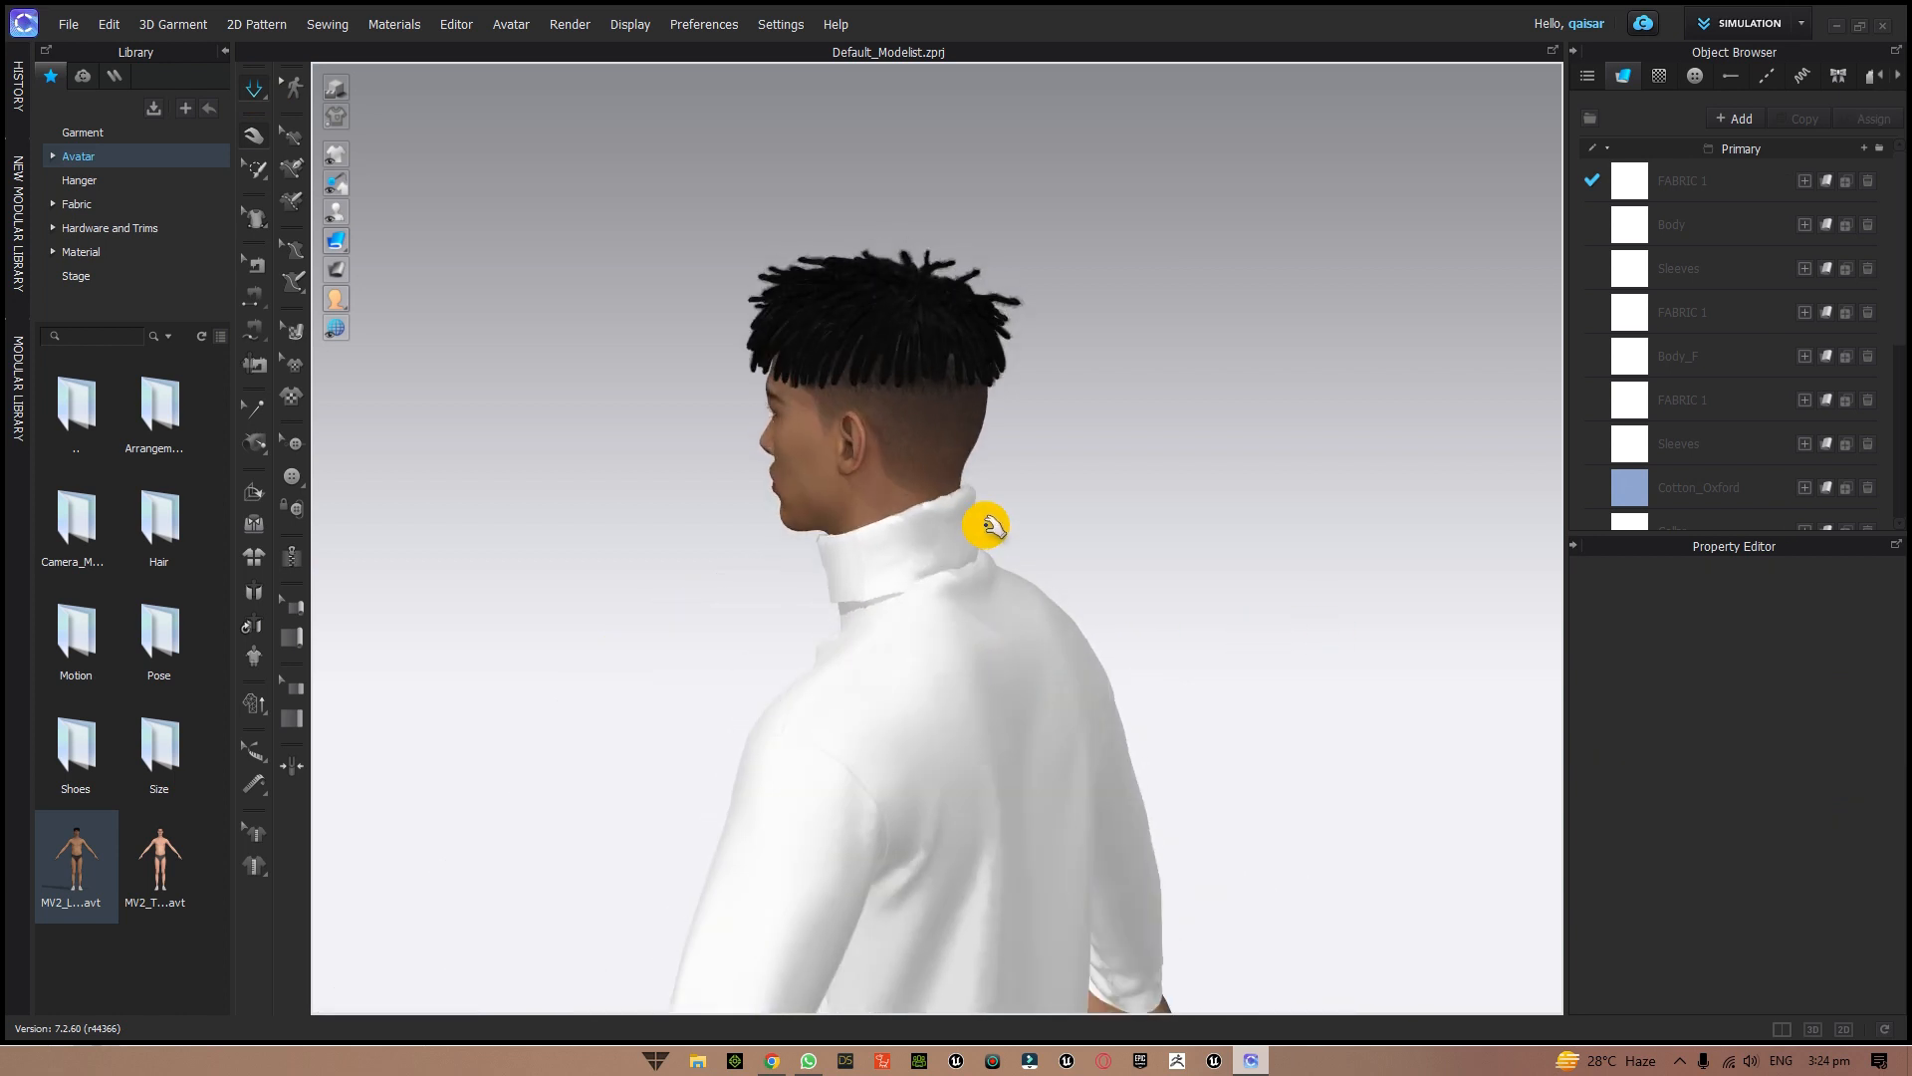
left_click(973, 554)
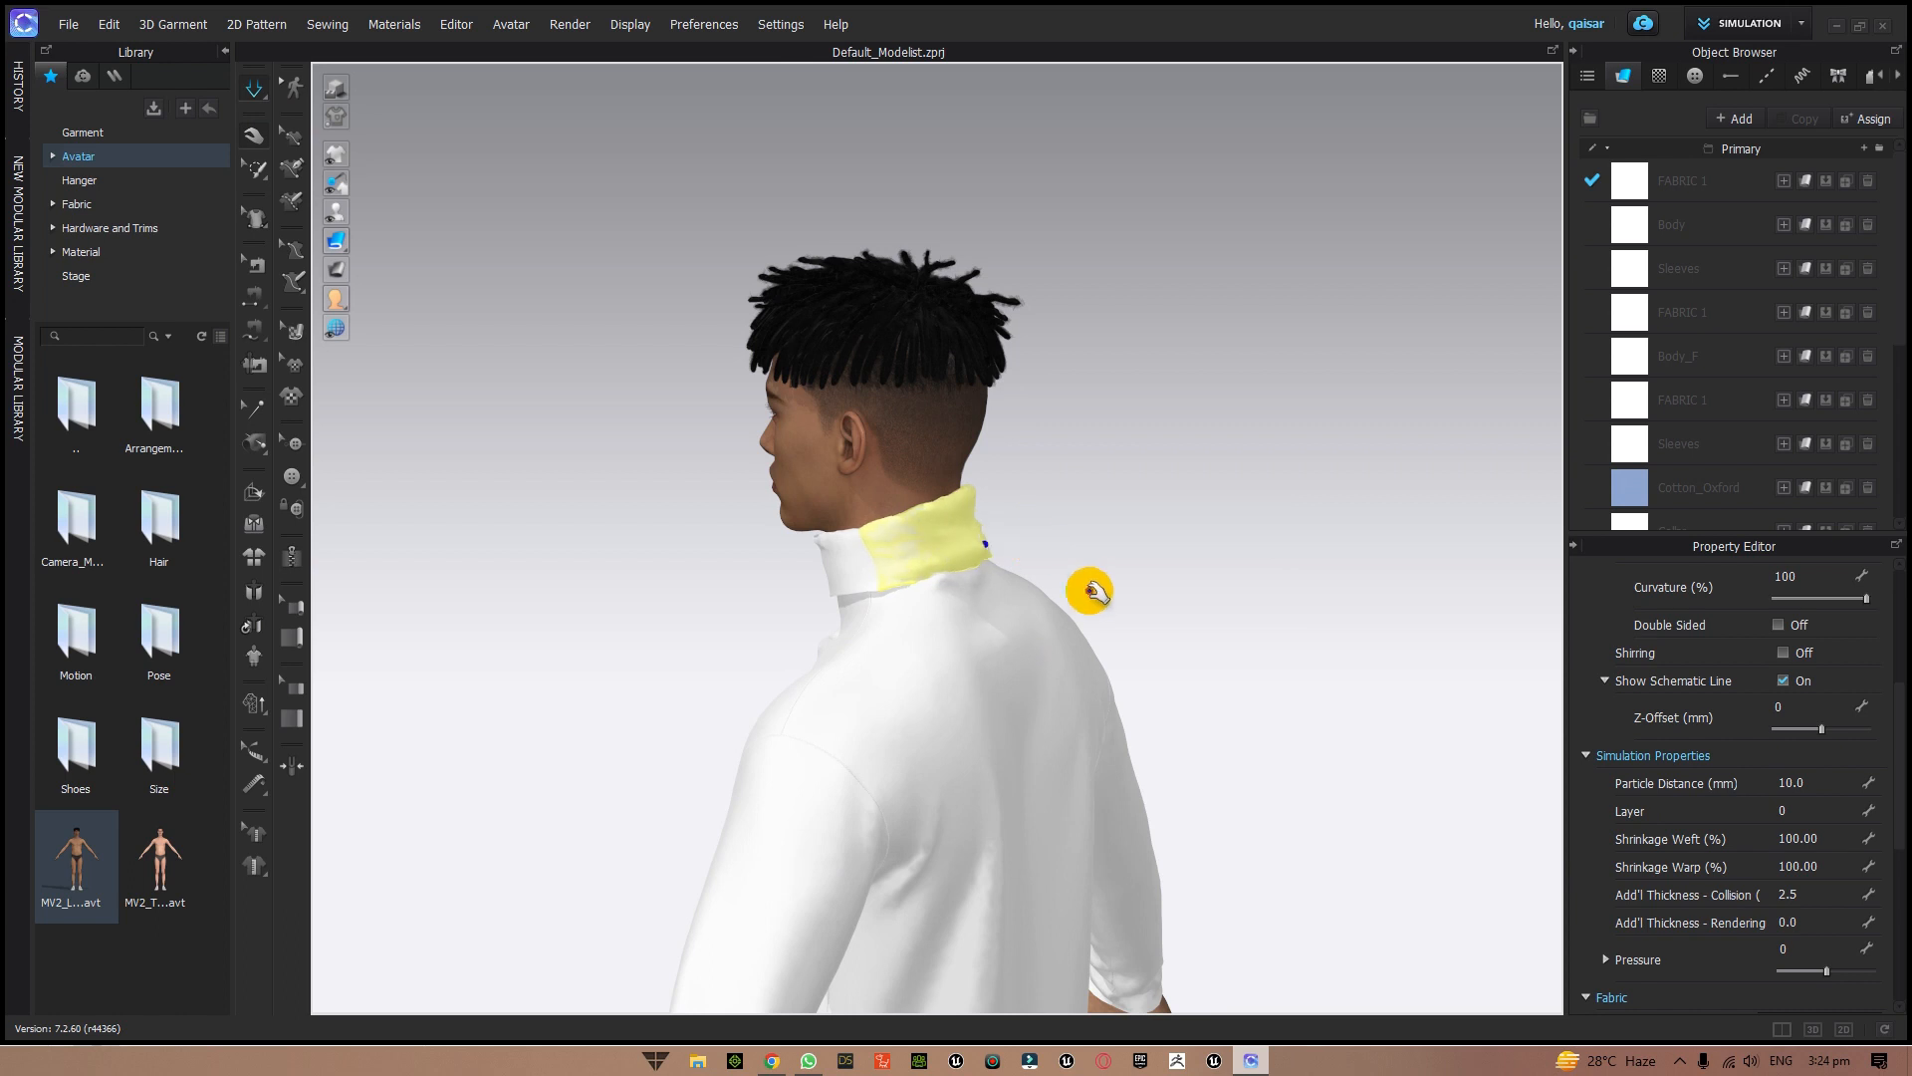
scroll(1095, 597, "up", 4)
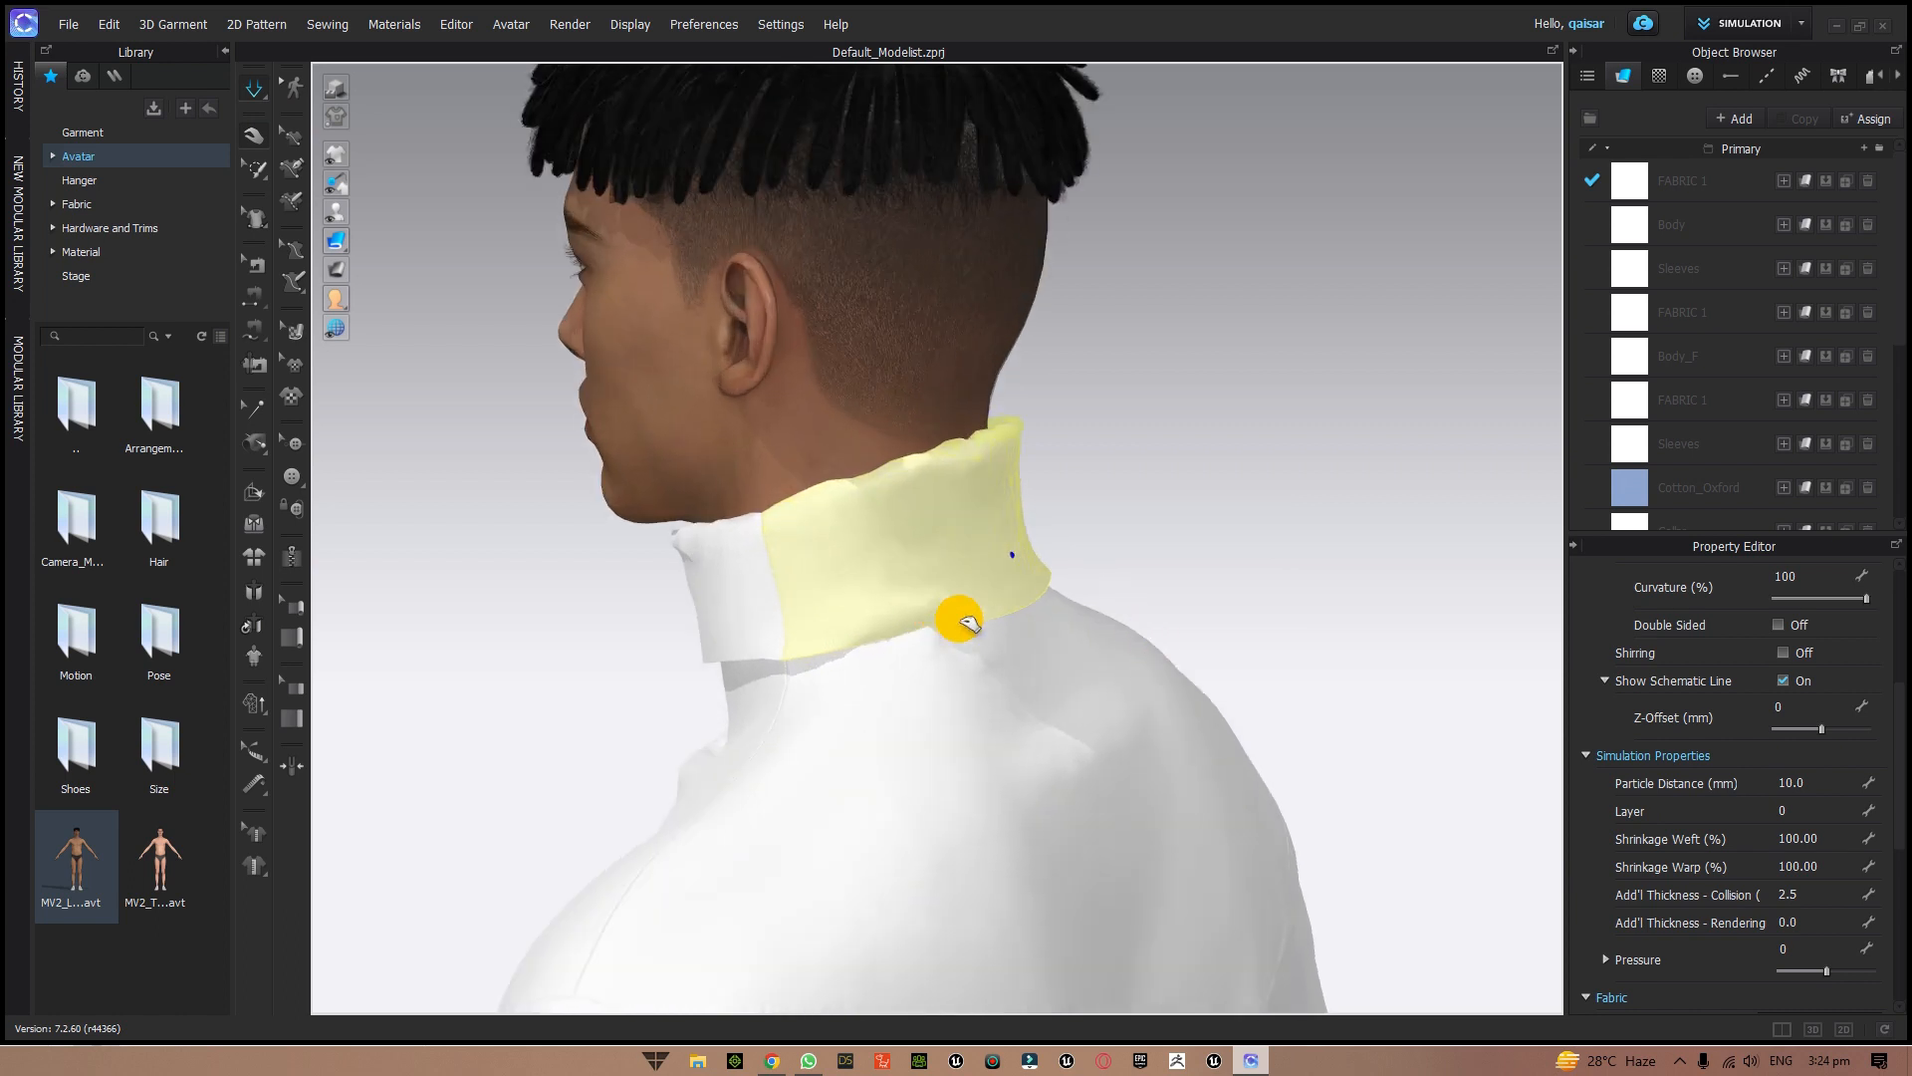
right_click_drag(1293, 618, 1148, 627)
left_click_drag(1232, 596, 1264, 607)
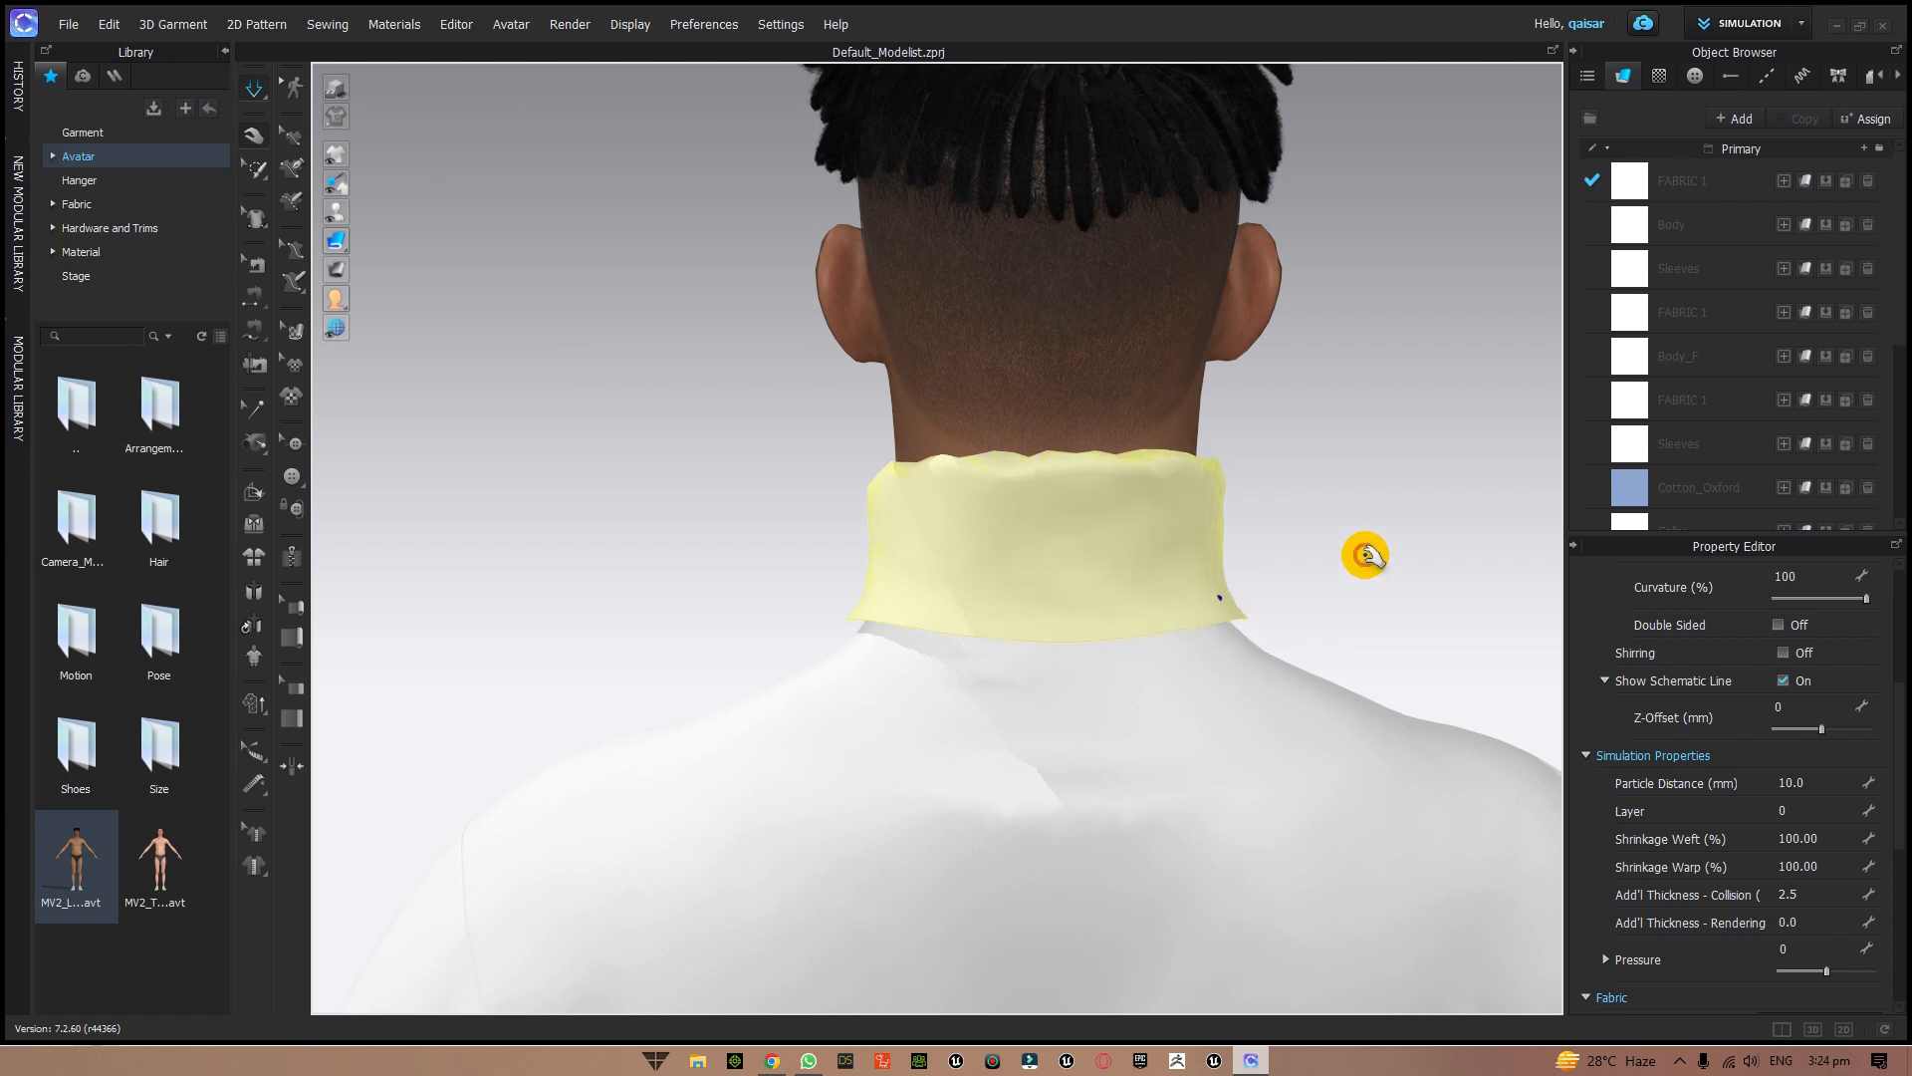
left_click_drag(1161, 542, 1166, 582)
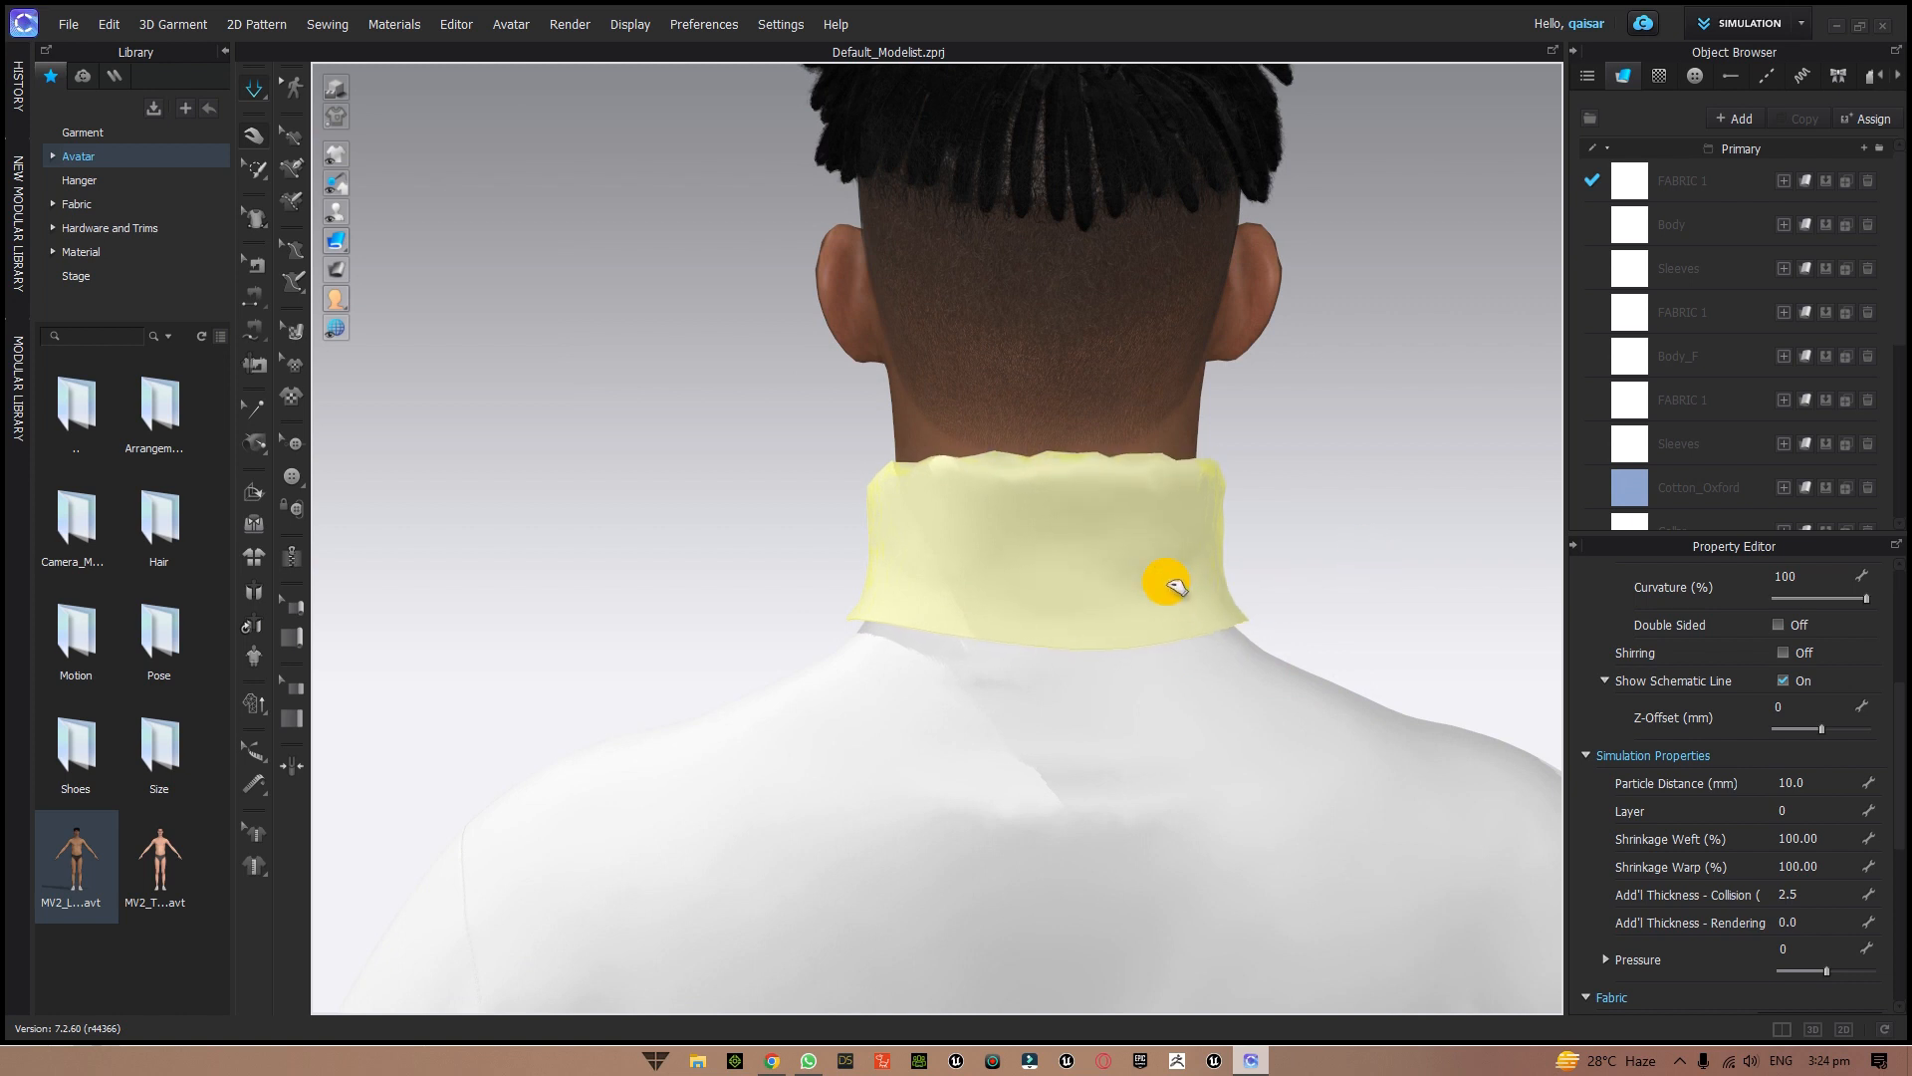
- Check the folded collar and body fit from the front, and stop the simulation
left_click(1306, 586)
right_click_drag(674, 654, 1102, 627)
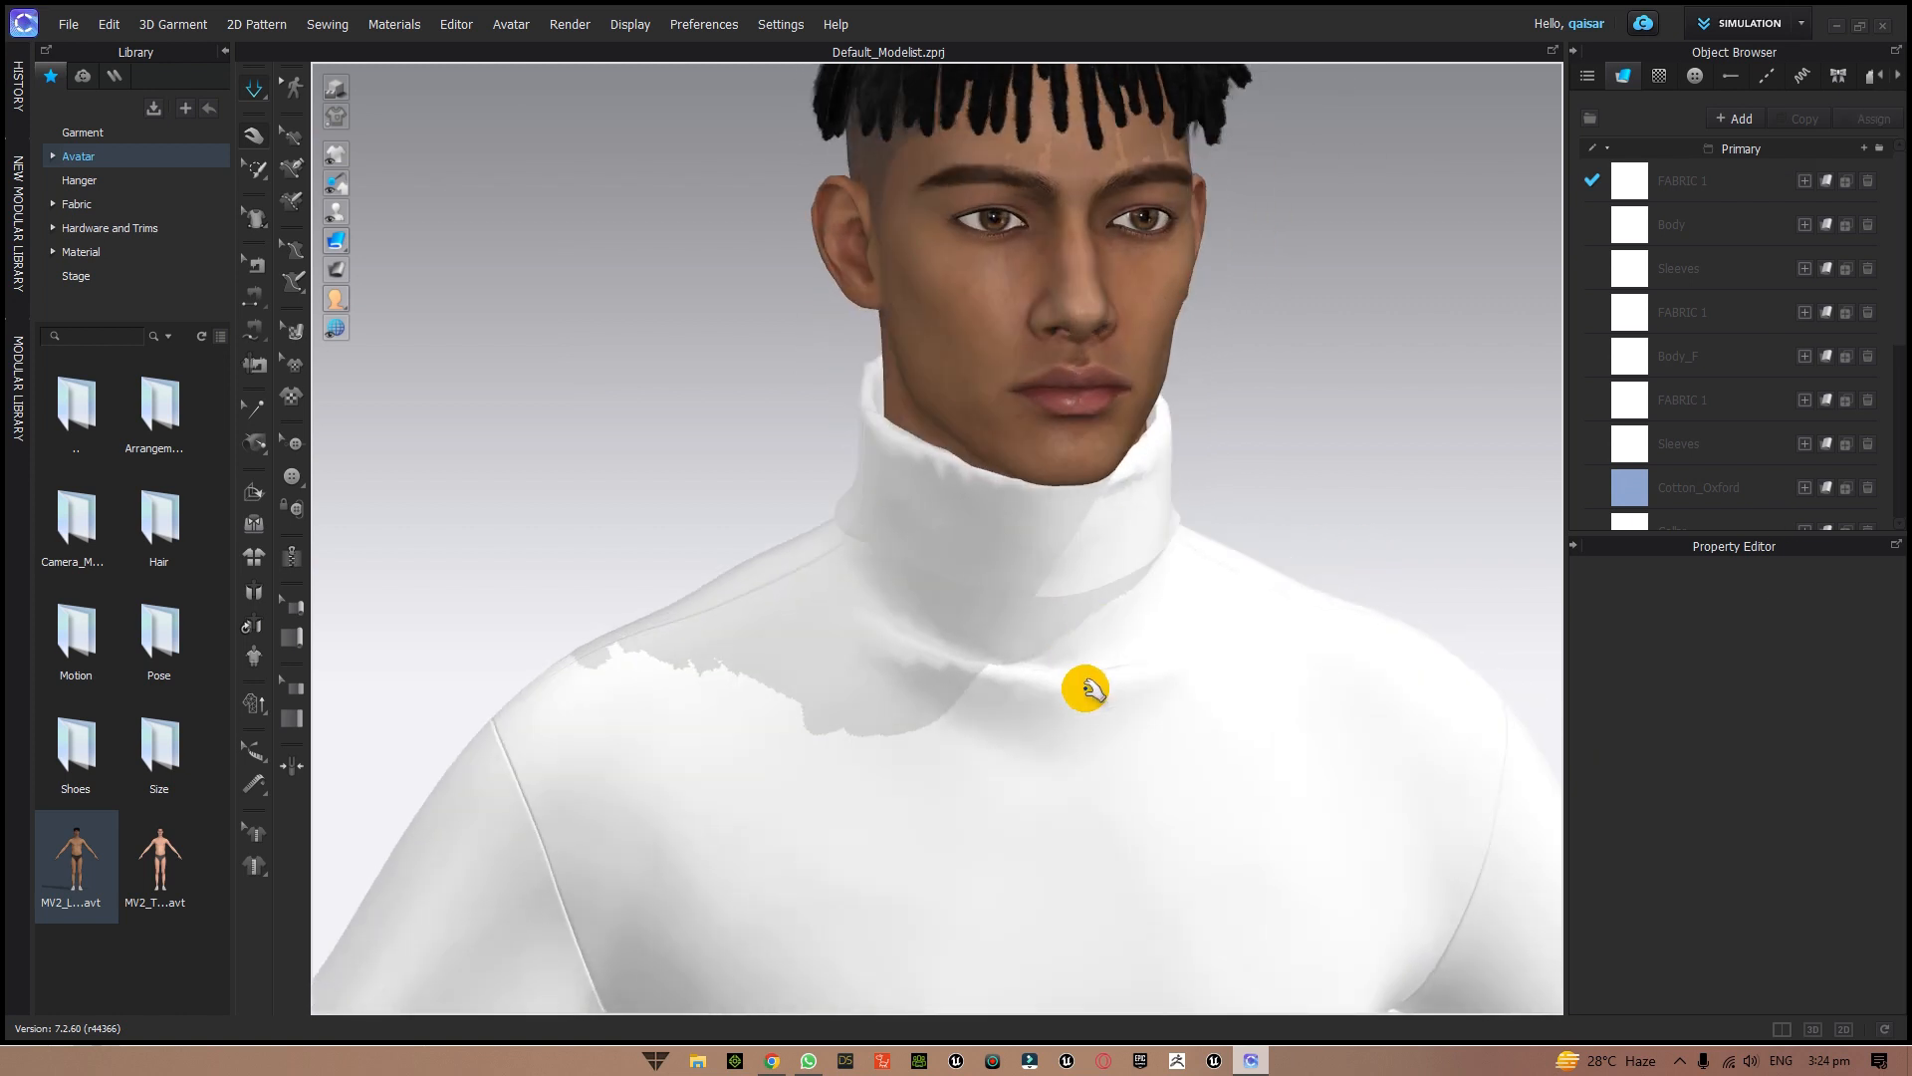
scroll(1095, 697, "down", 5)
scroll(1162, 883, "down", 3)
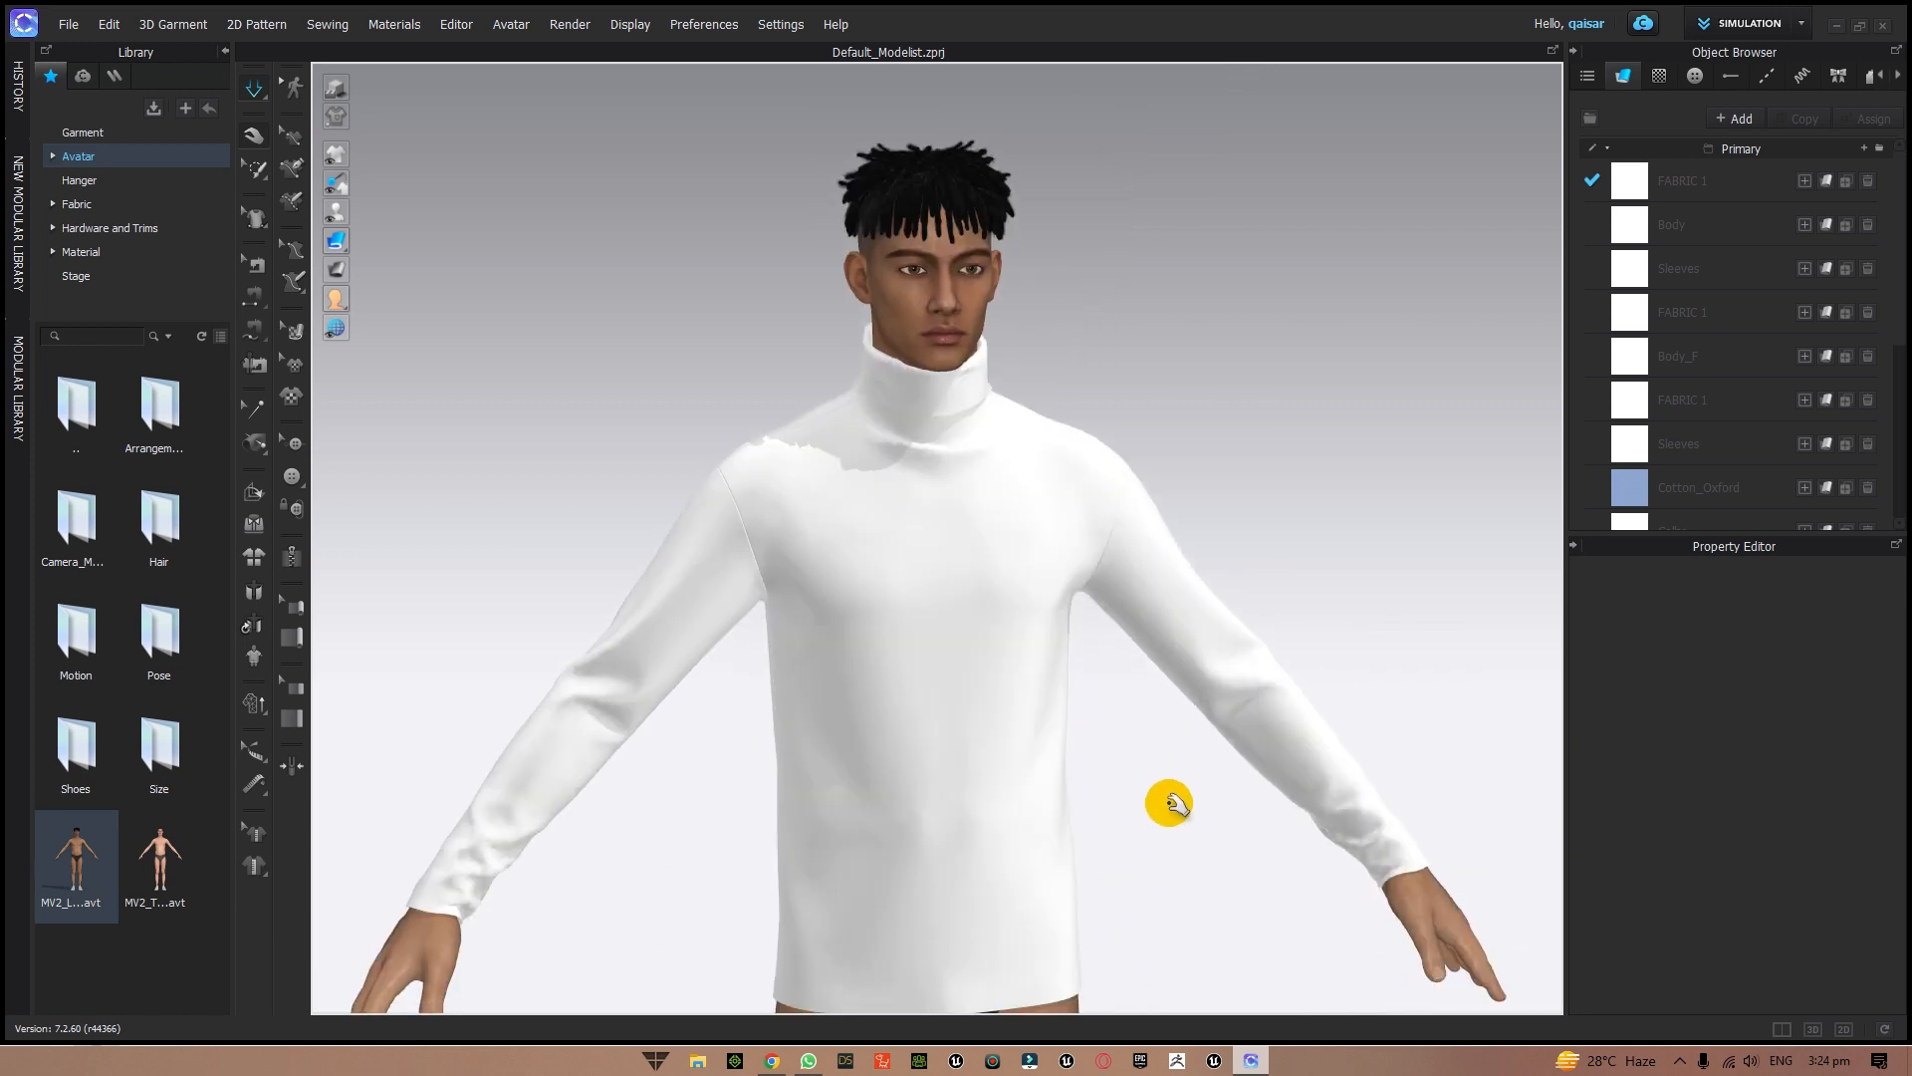
mouse_move(1166, 798)
right_mouse_down()
mouse_move(1126, 786)
mouse_move(1140, 796)
right_mouse_up()
scroll(1139, 795, "up", 5)
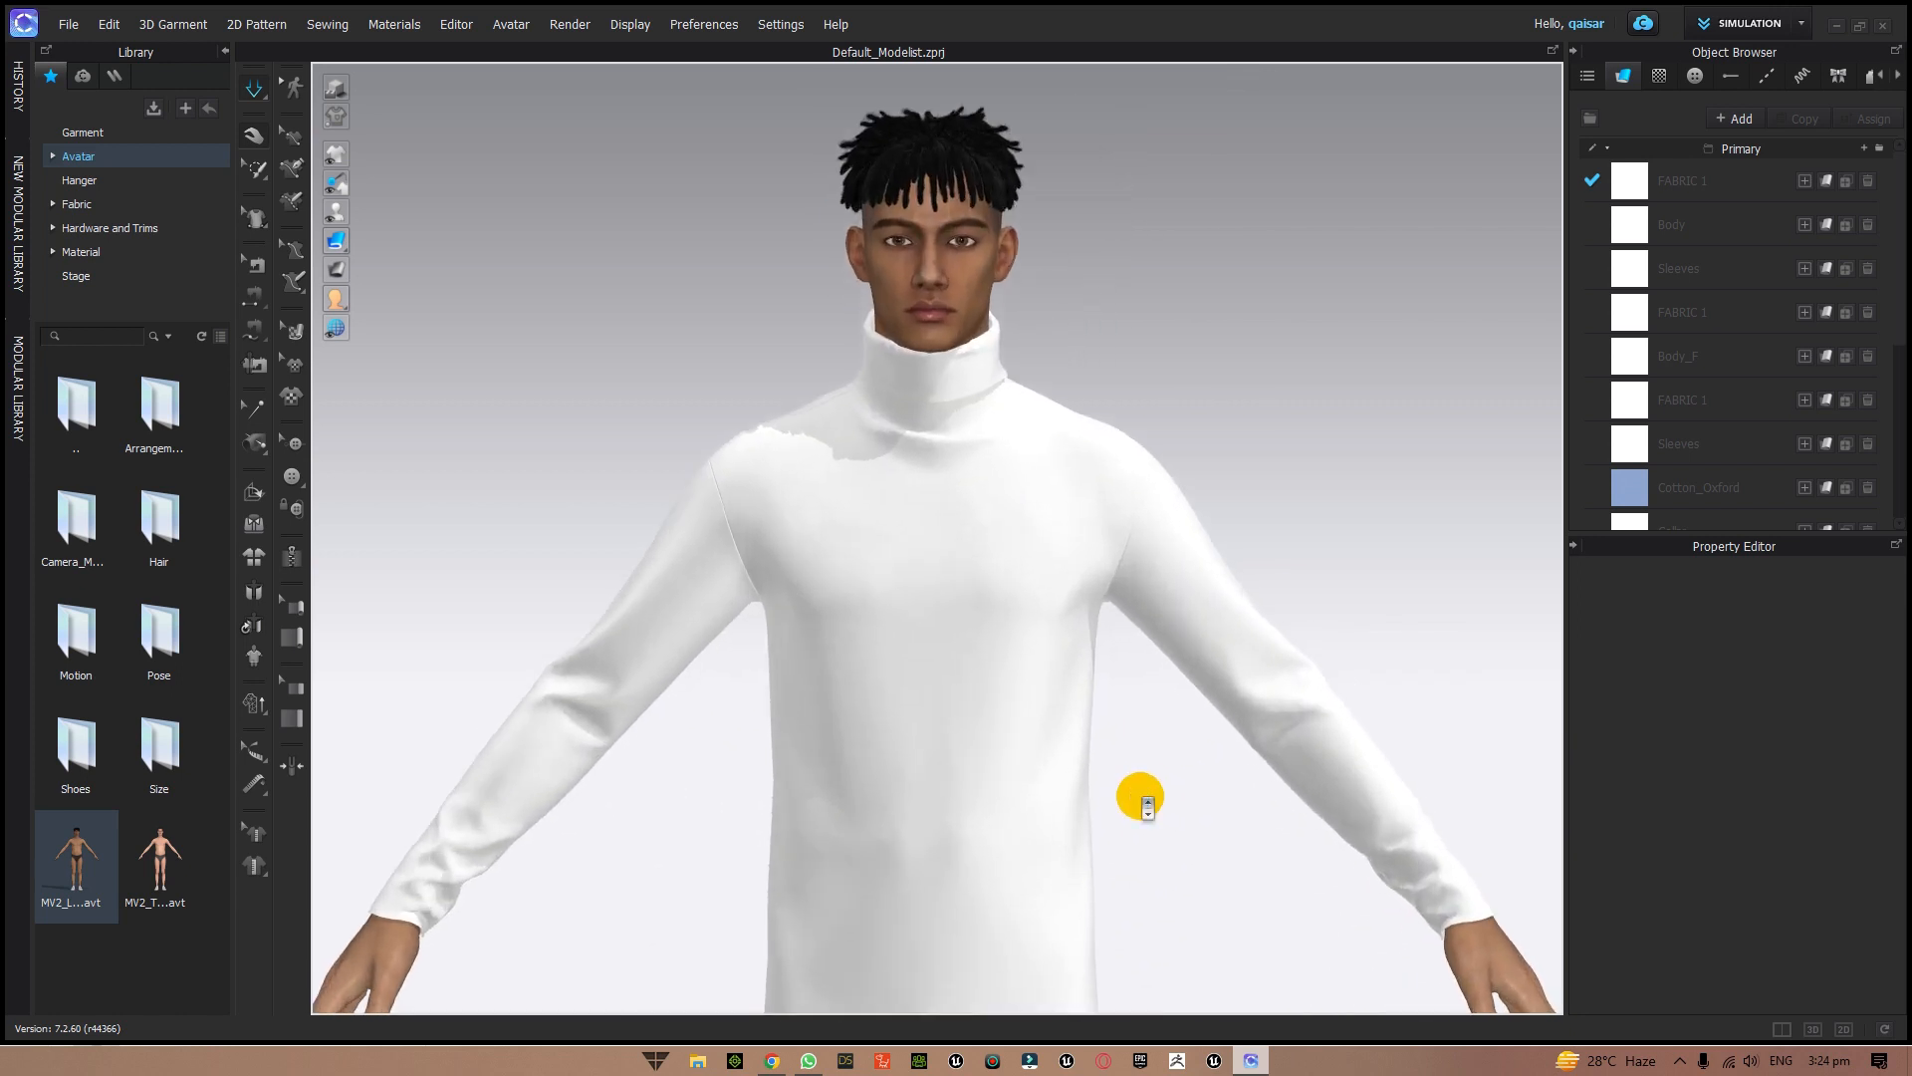
scroll(1235, 907, "up", 5)
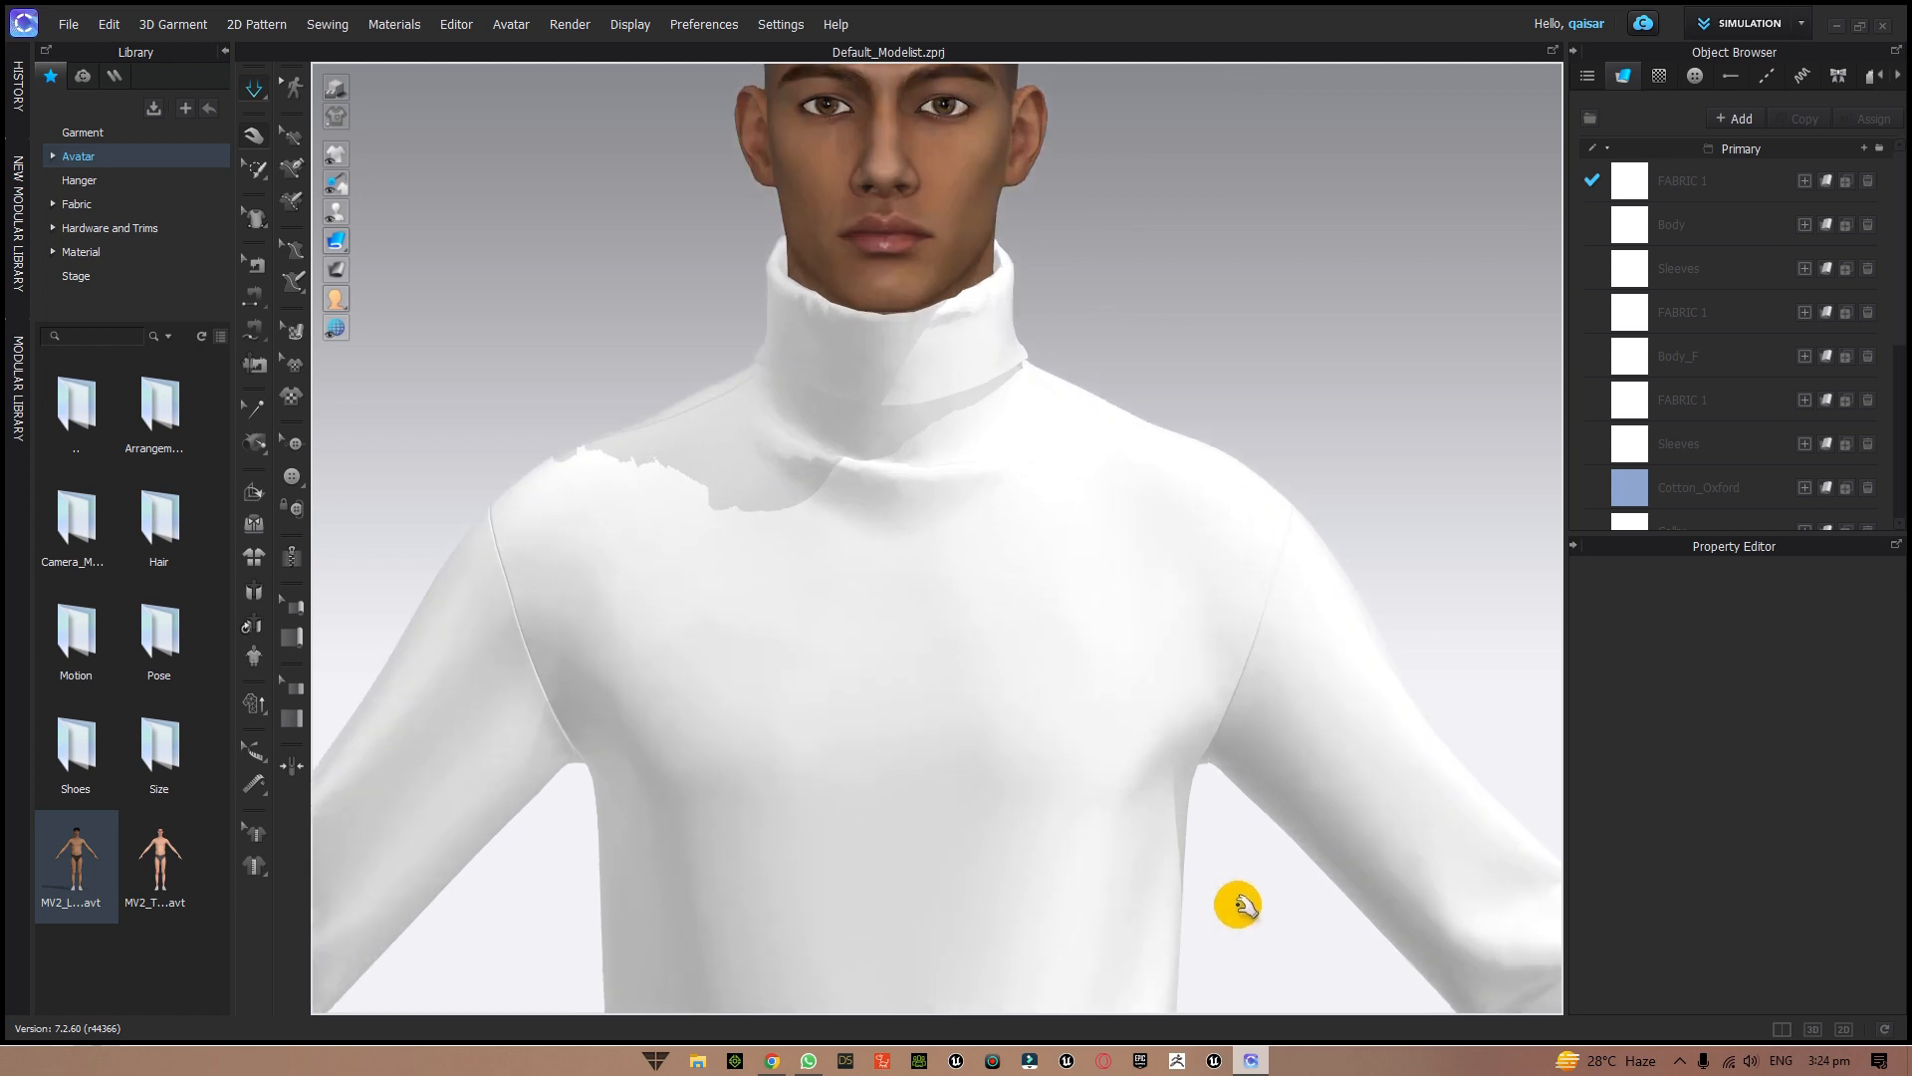
scroll(1238, 912, "down", 2)
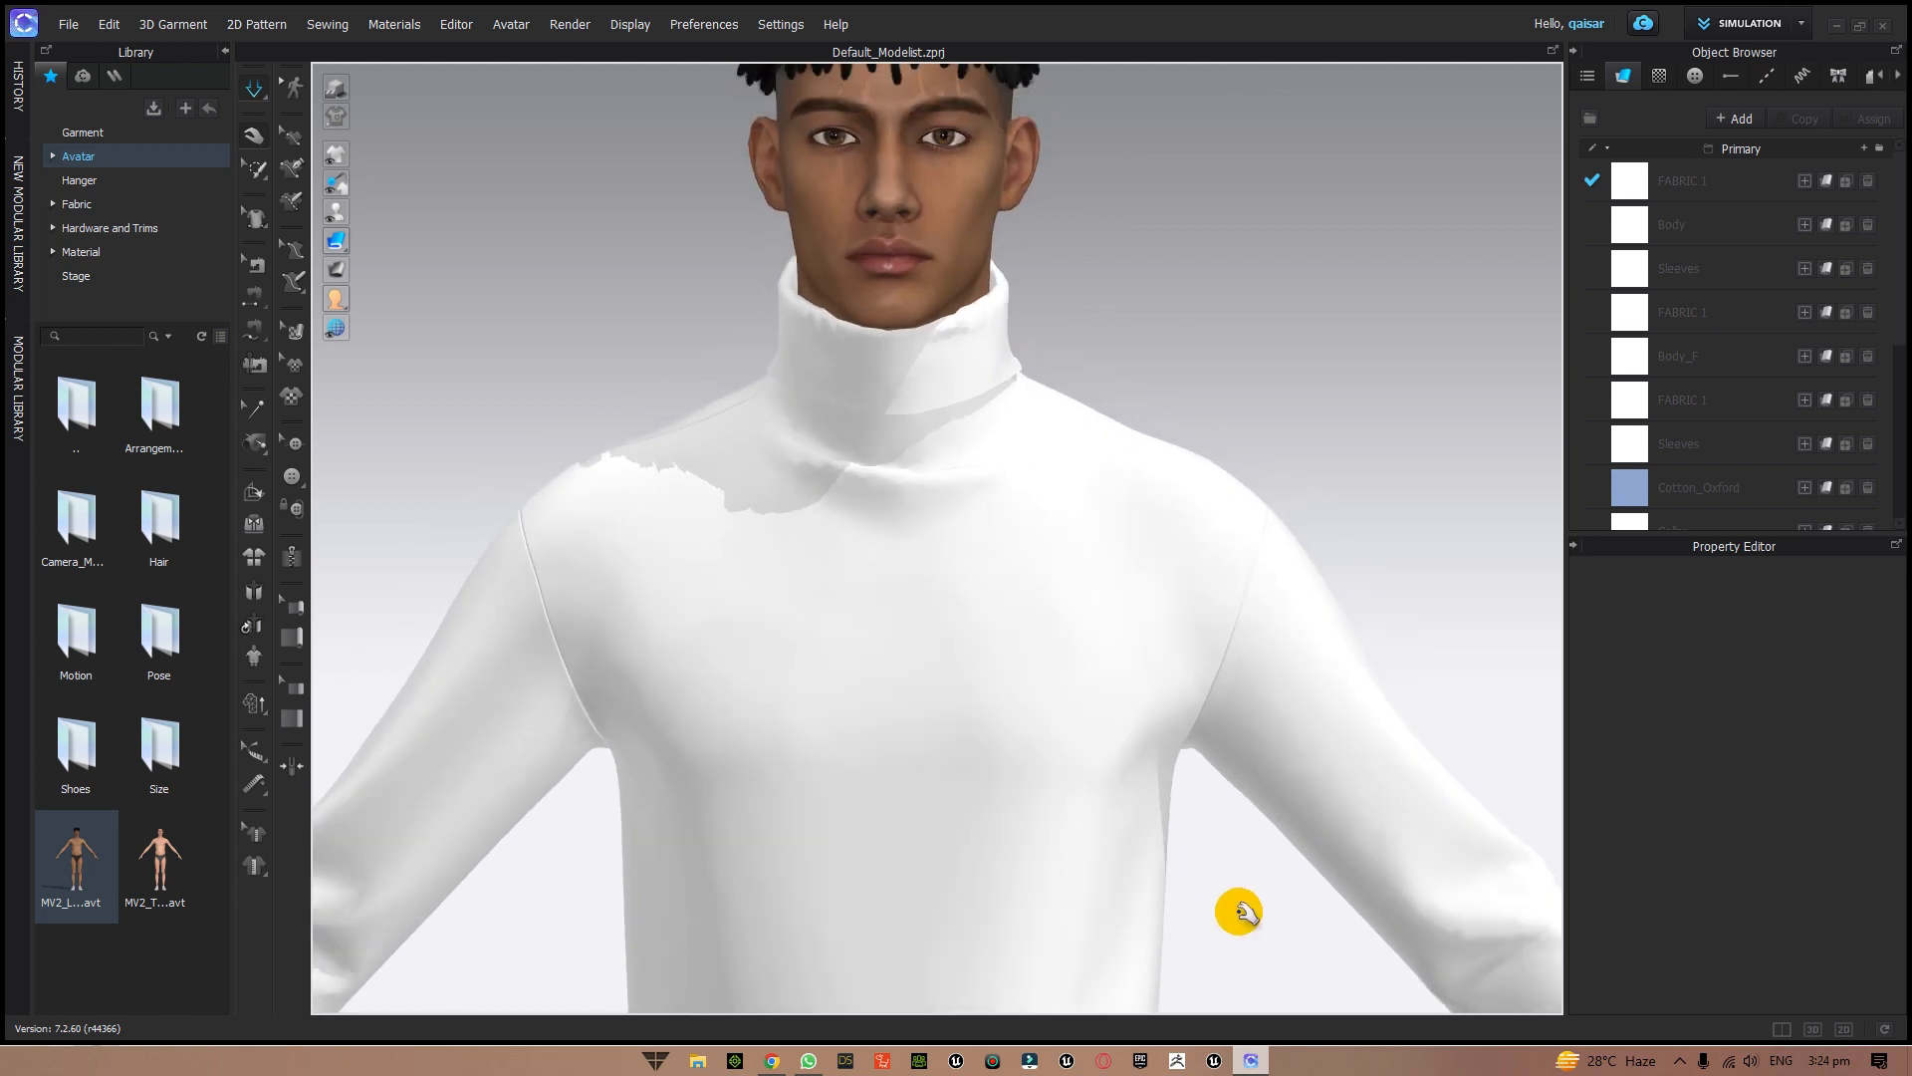
left_click(248, 87)
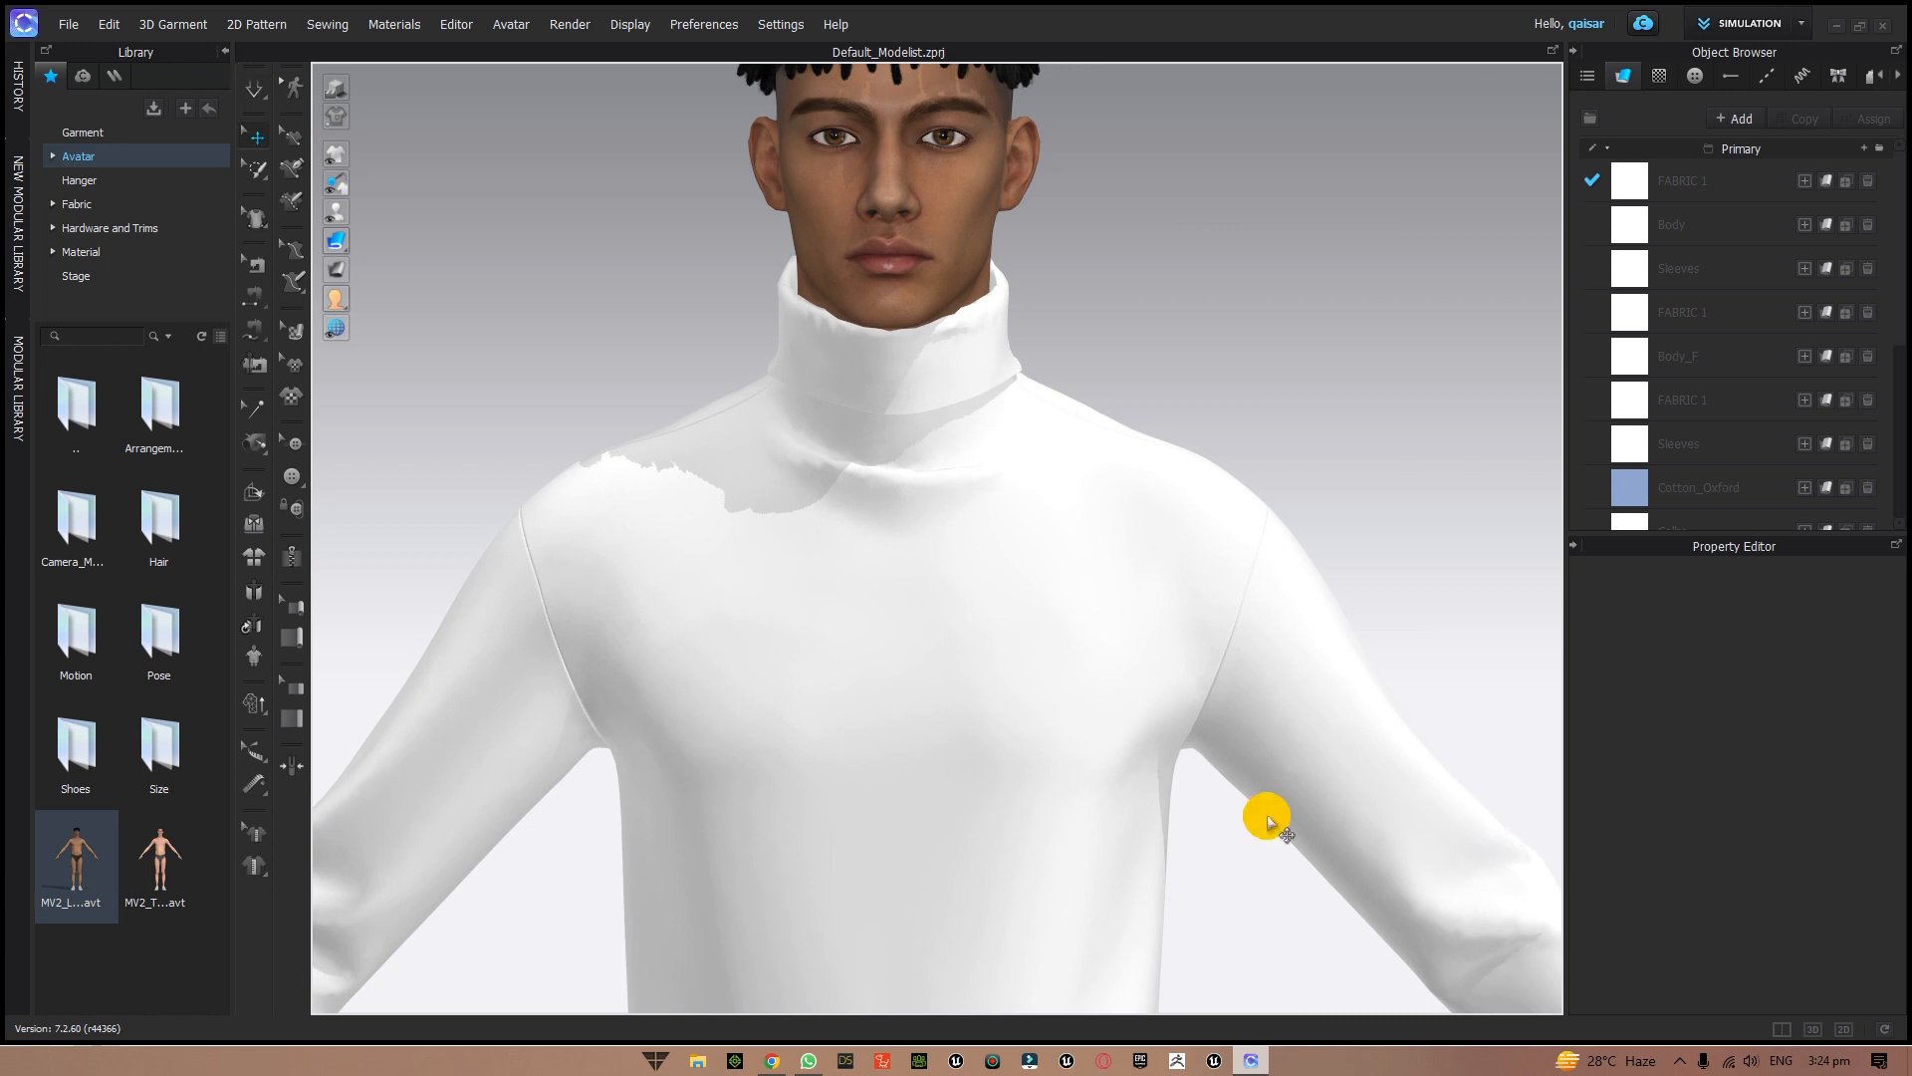
- Browse the library's fabrics and preview the Rib_1X1_319gsm and Sherpa_Fleece_Poly_240gsm details
scroll(1314, 527, "down", 3)
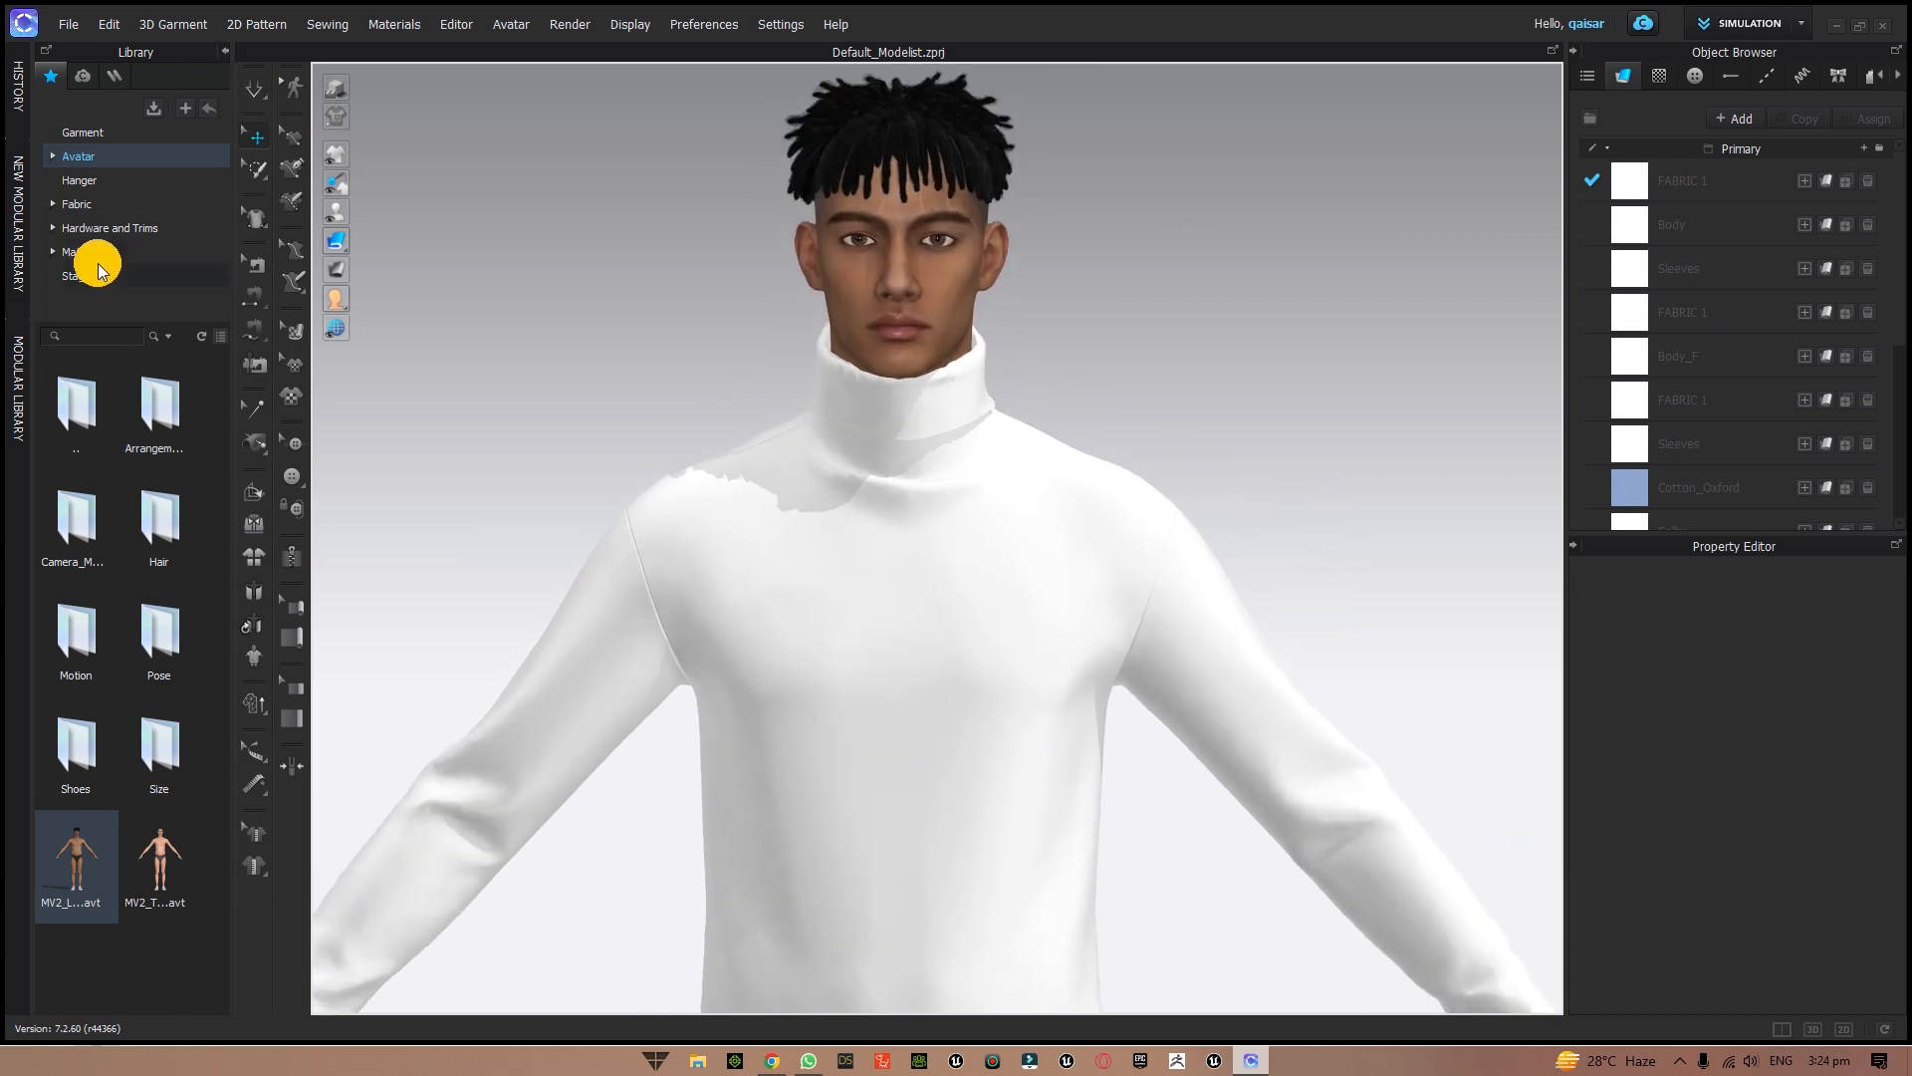
left_click(77, 205)
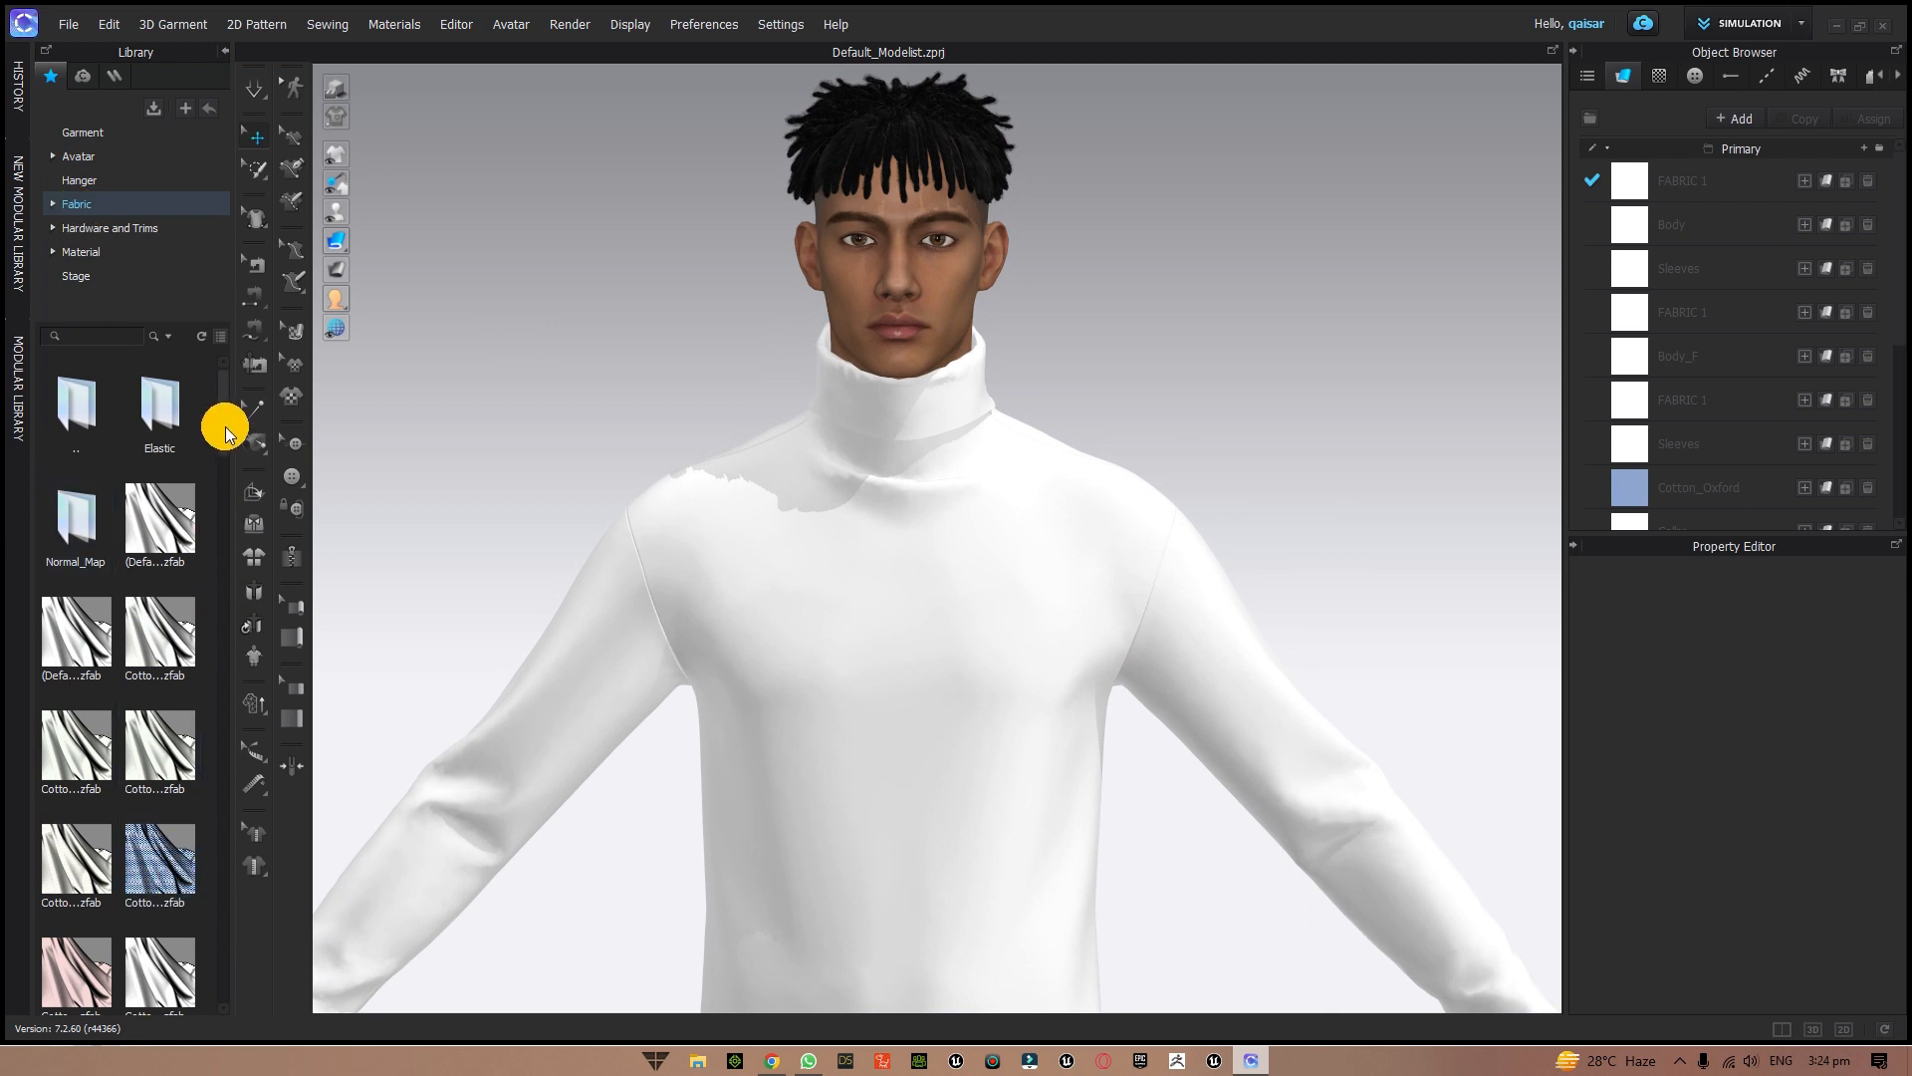
left_click_drag(222, 418, 223, 602)
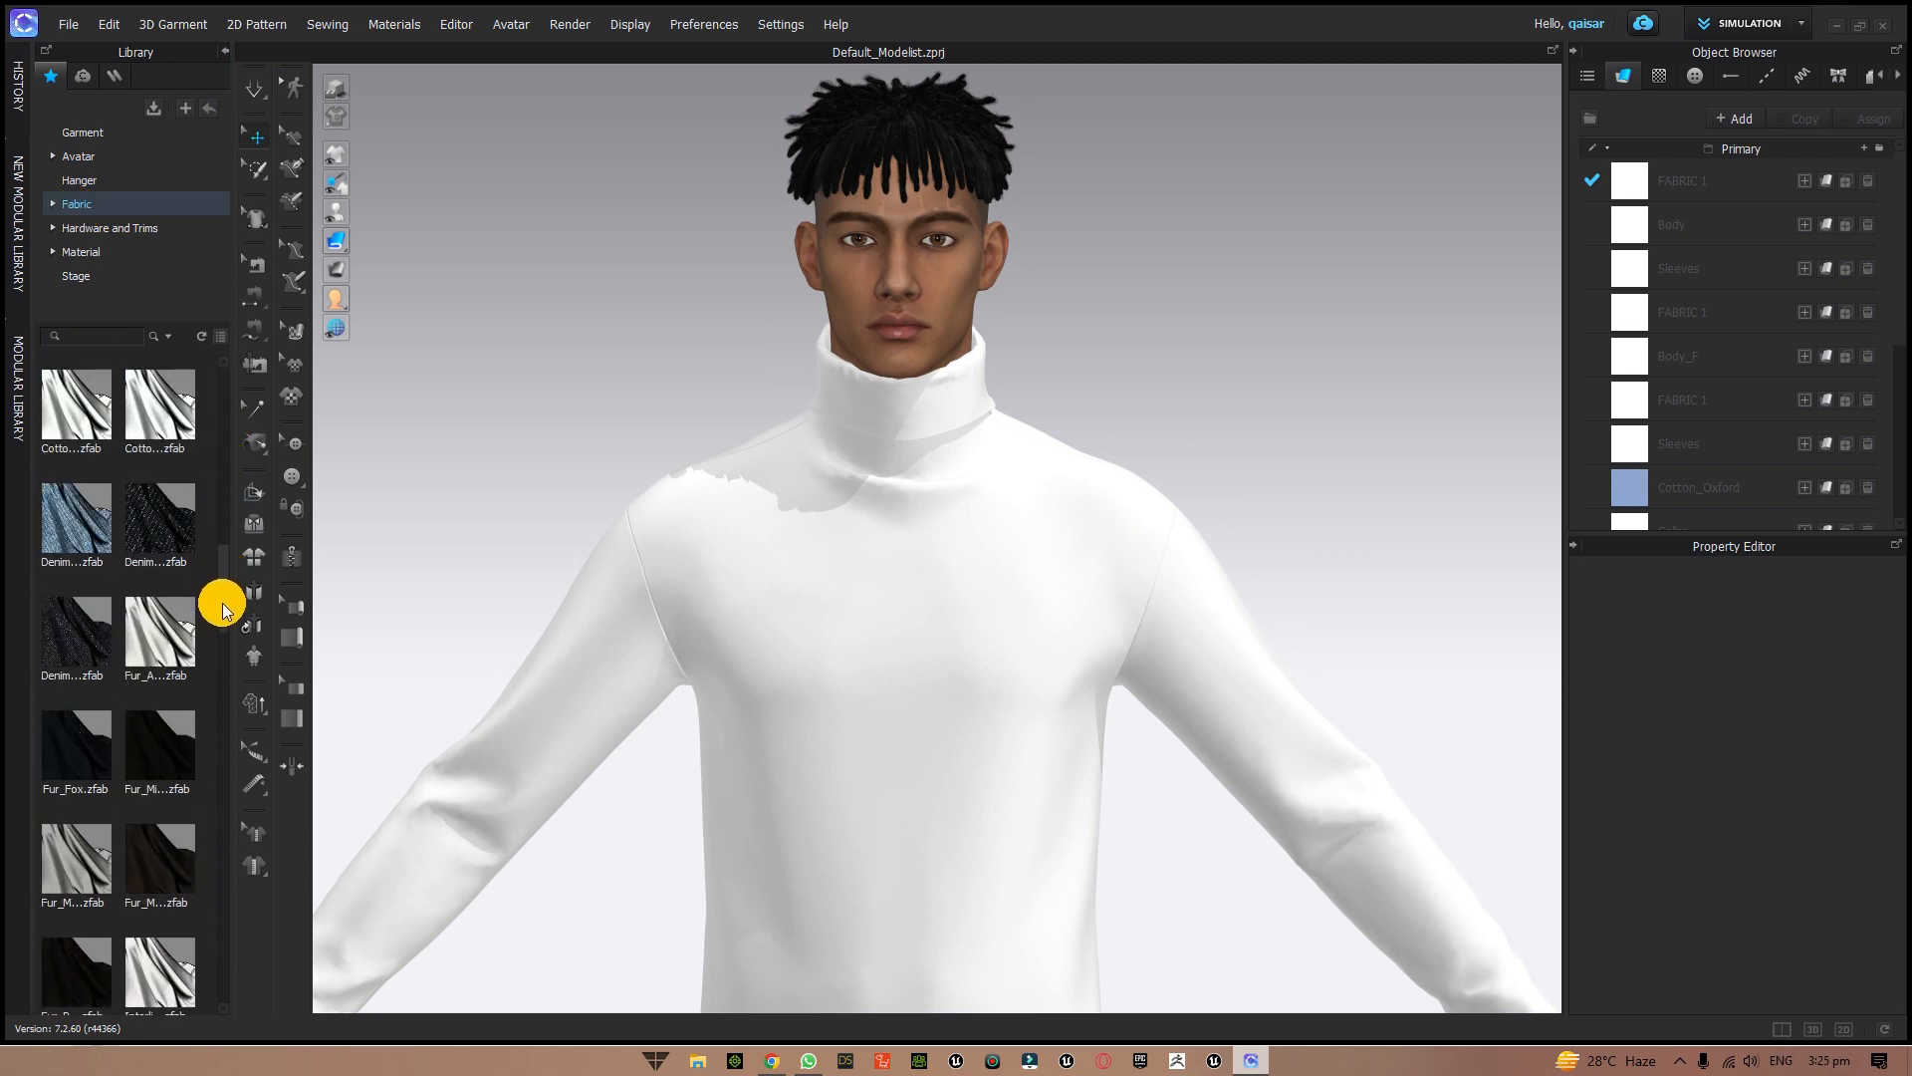
mouse_move(68, 661)
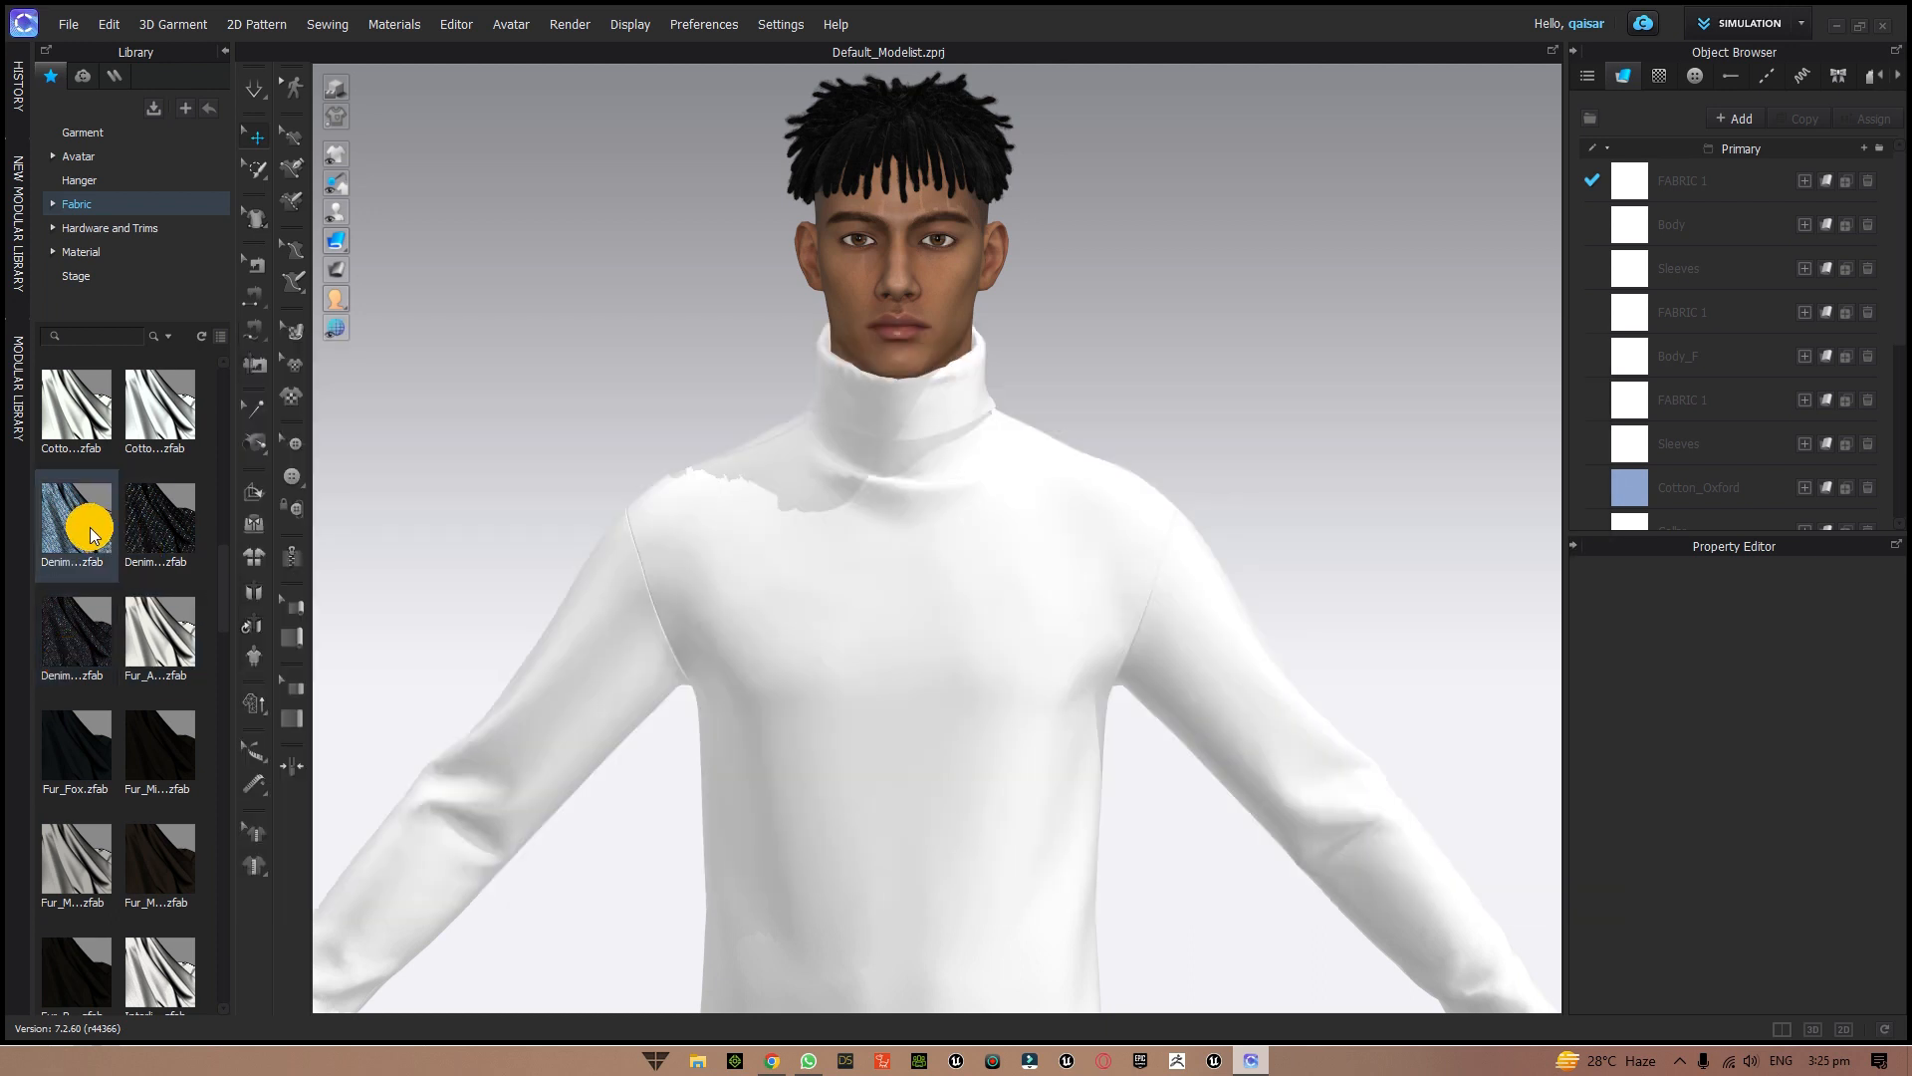
mouse_move(90, 530)
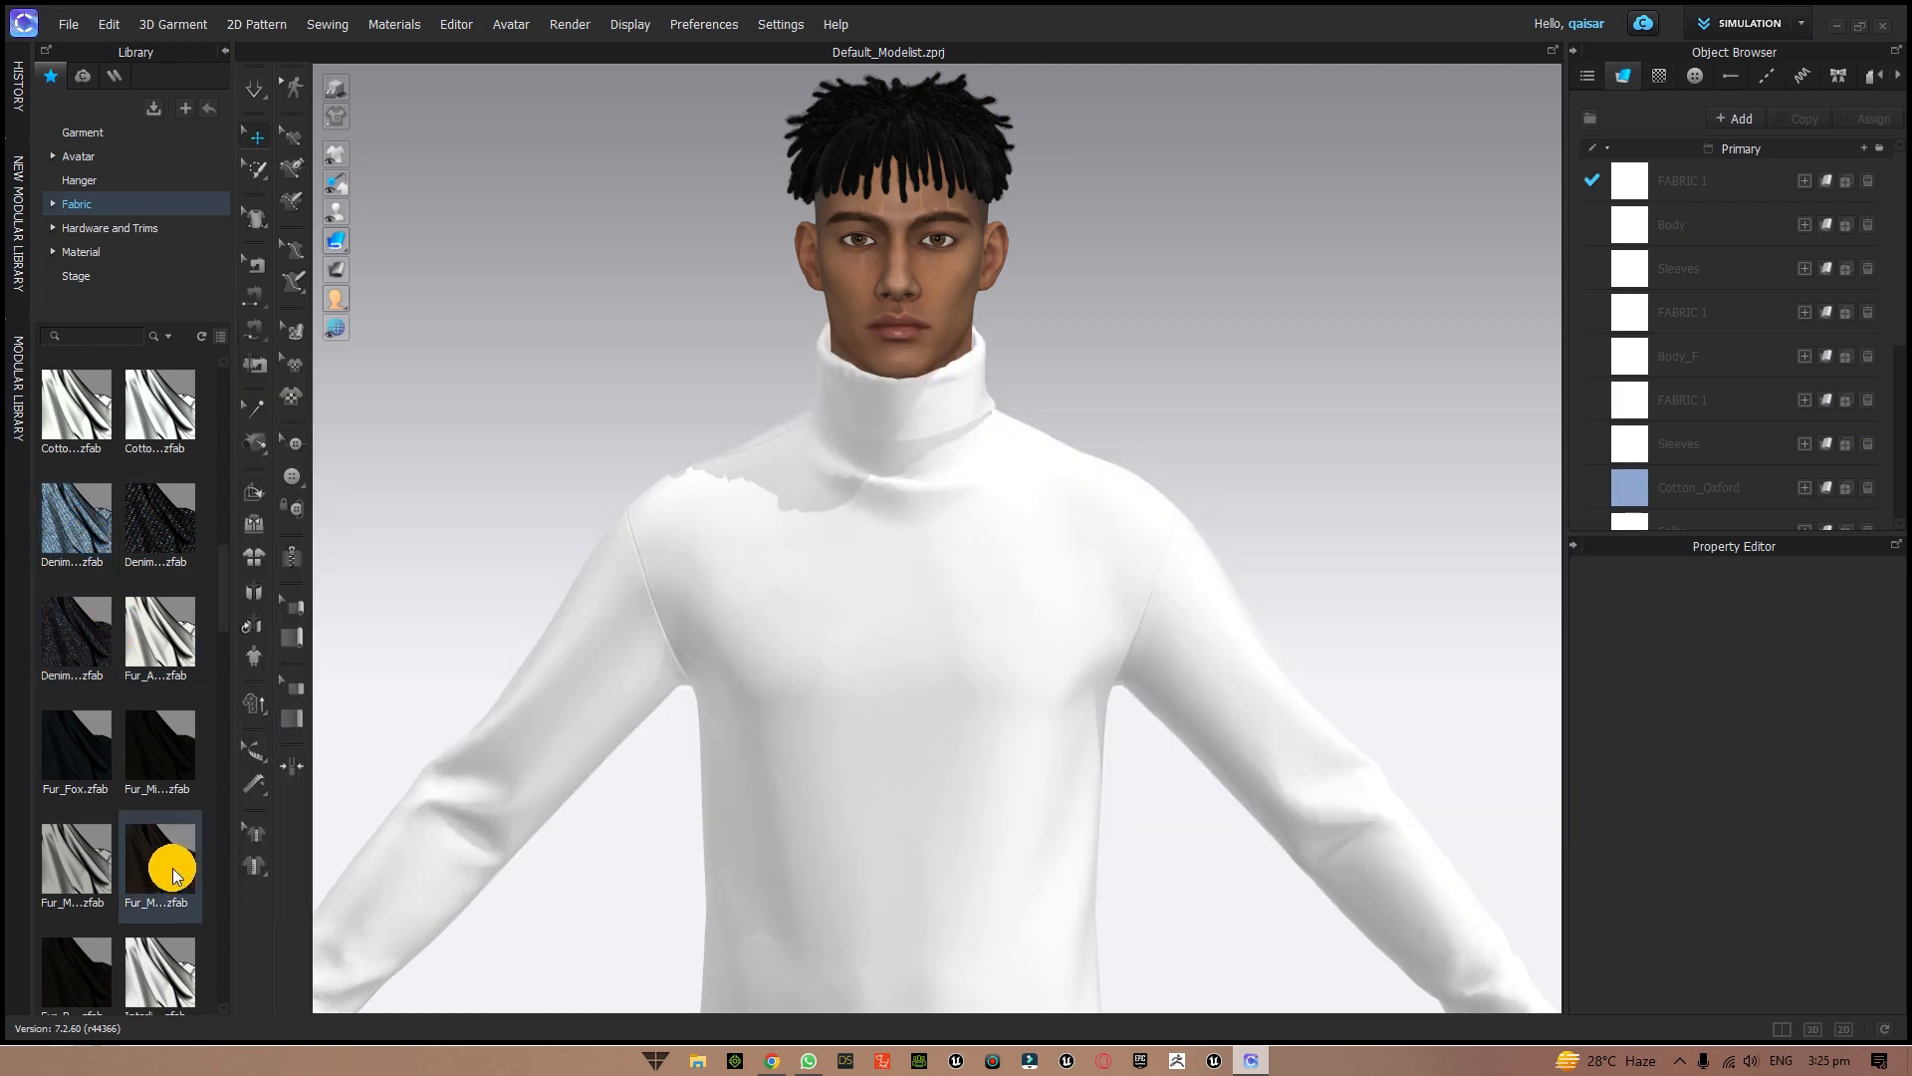
mouse_move(172, 875)
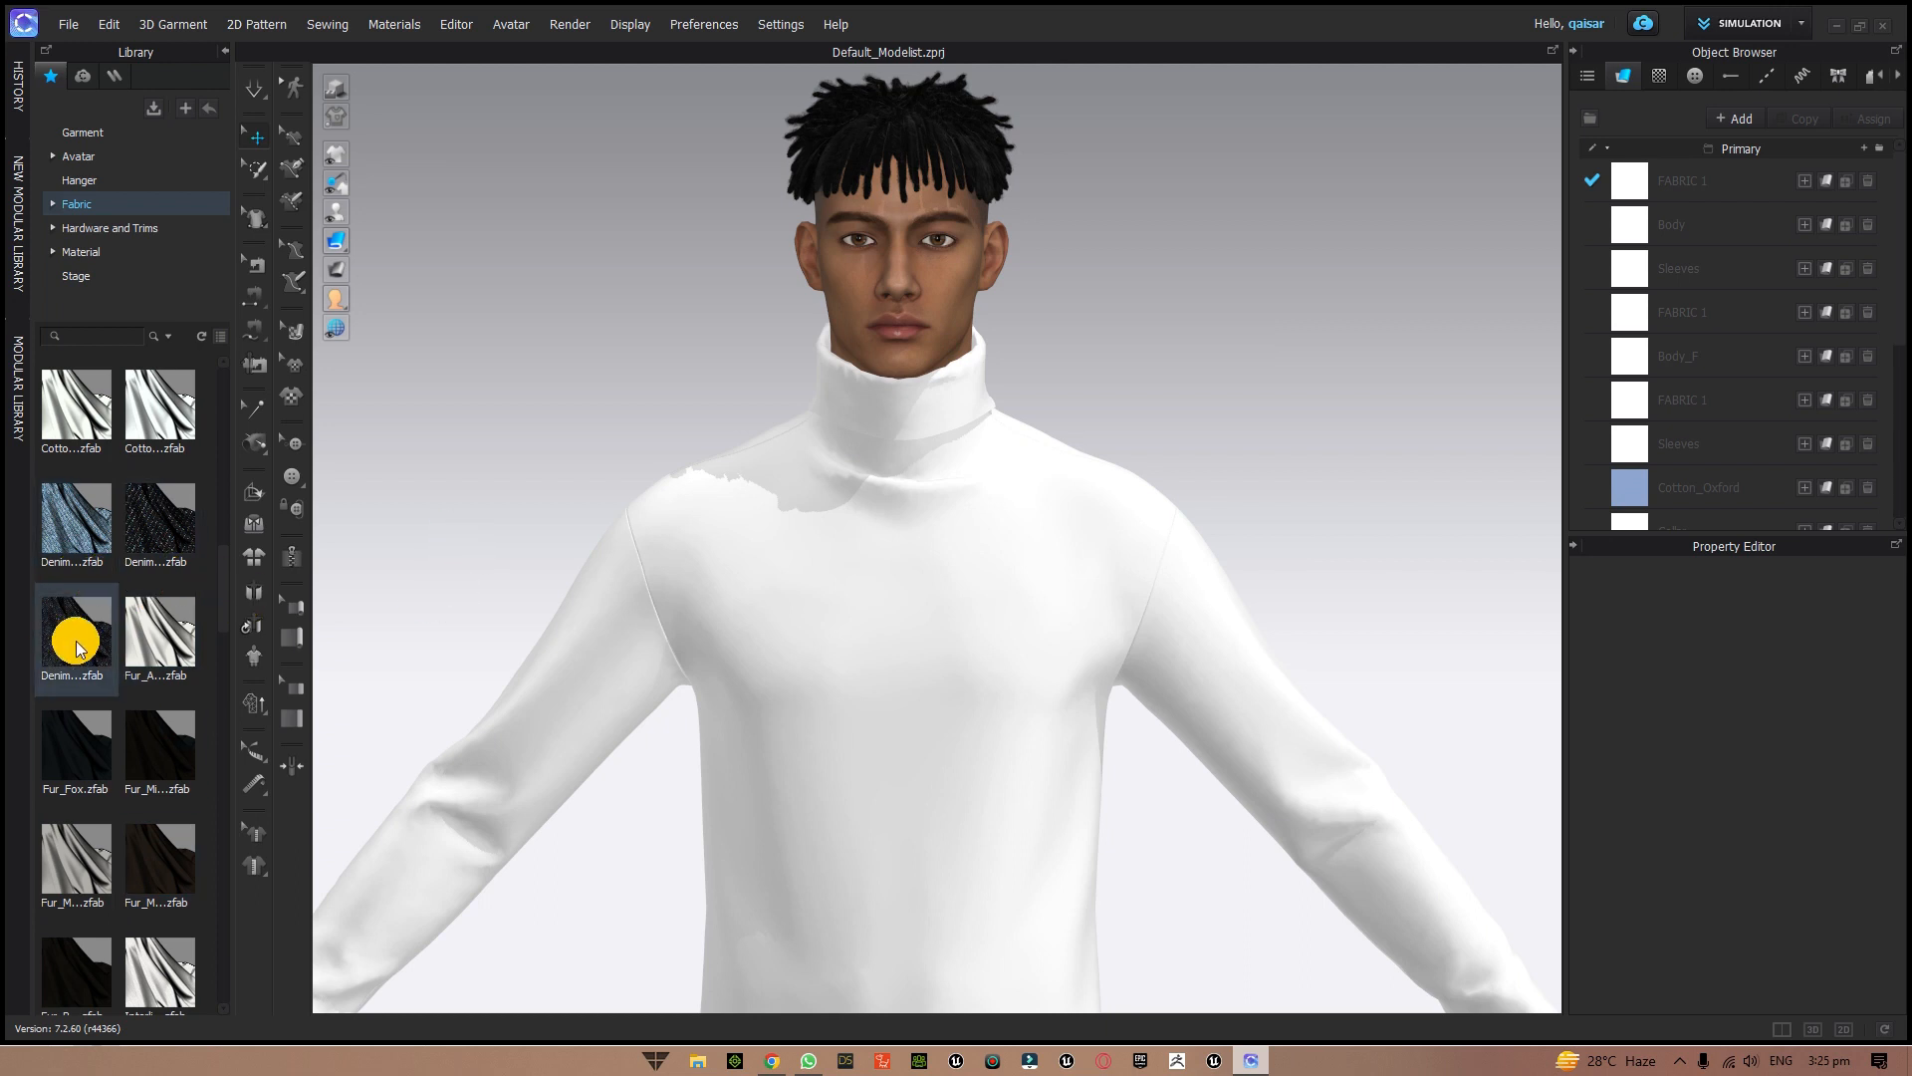
scroll(90, 647, "down", 5)
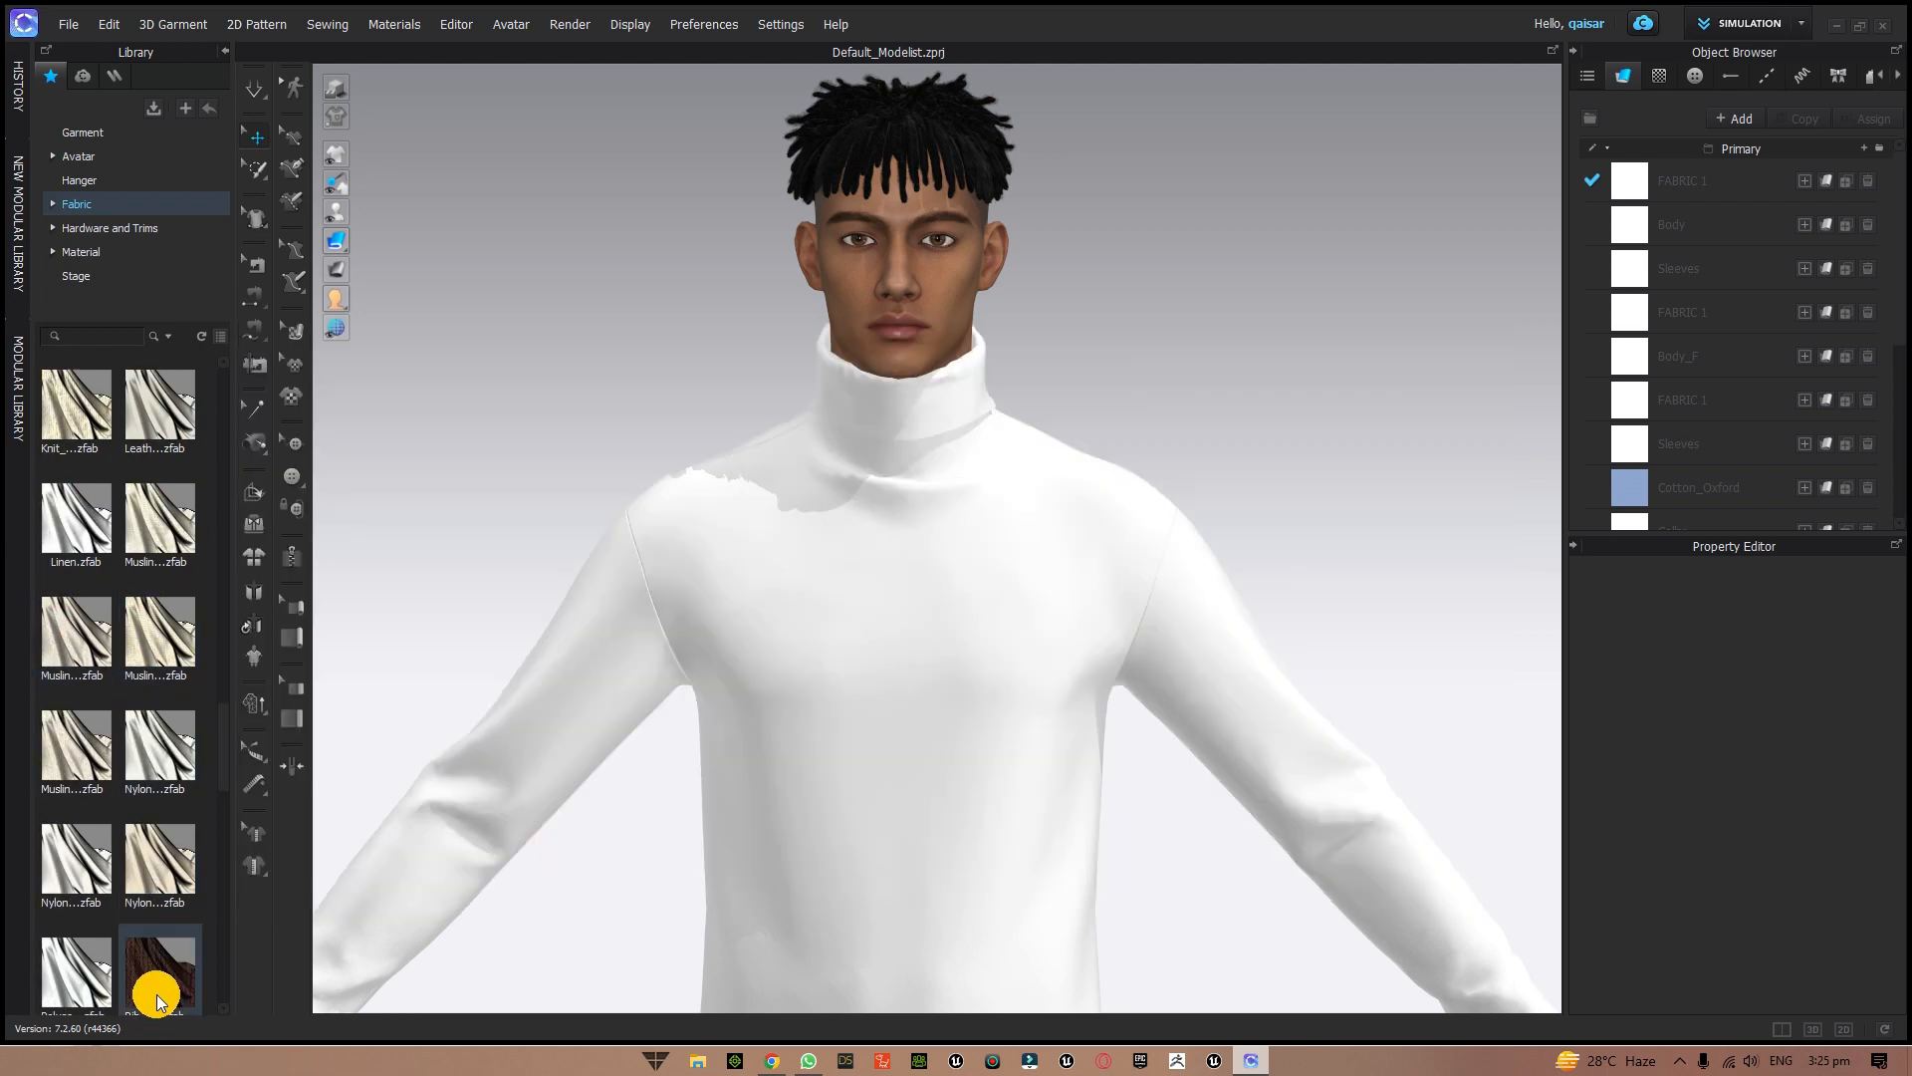
mouse_move(158, 994)
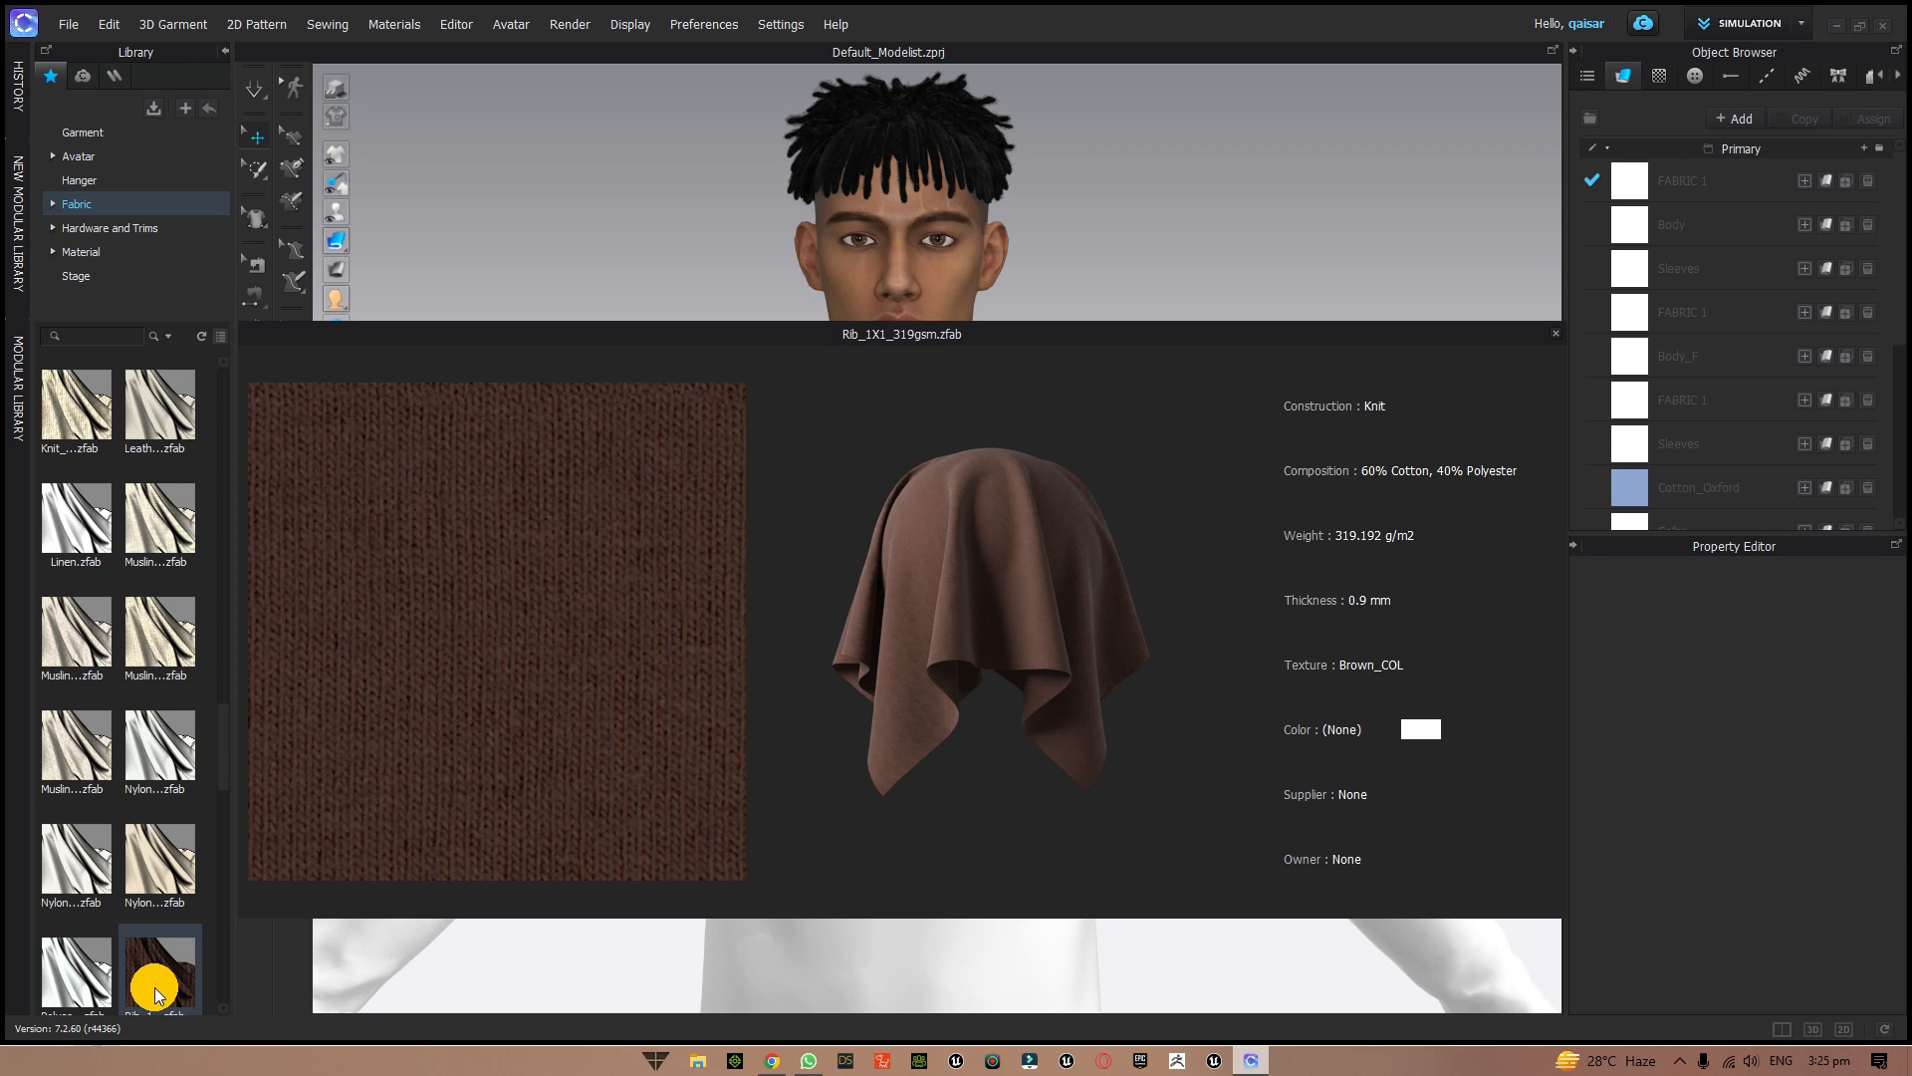
scroll(157, 966, "down", 3)
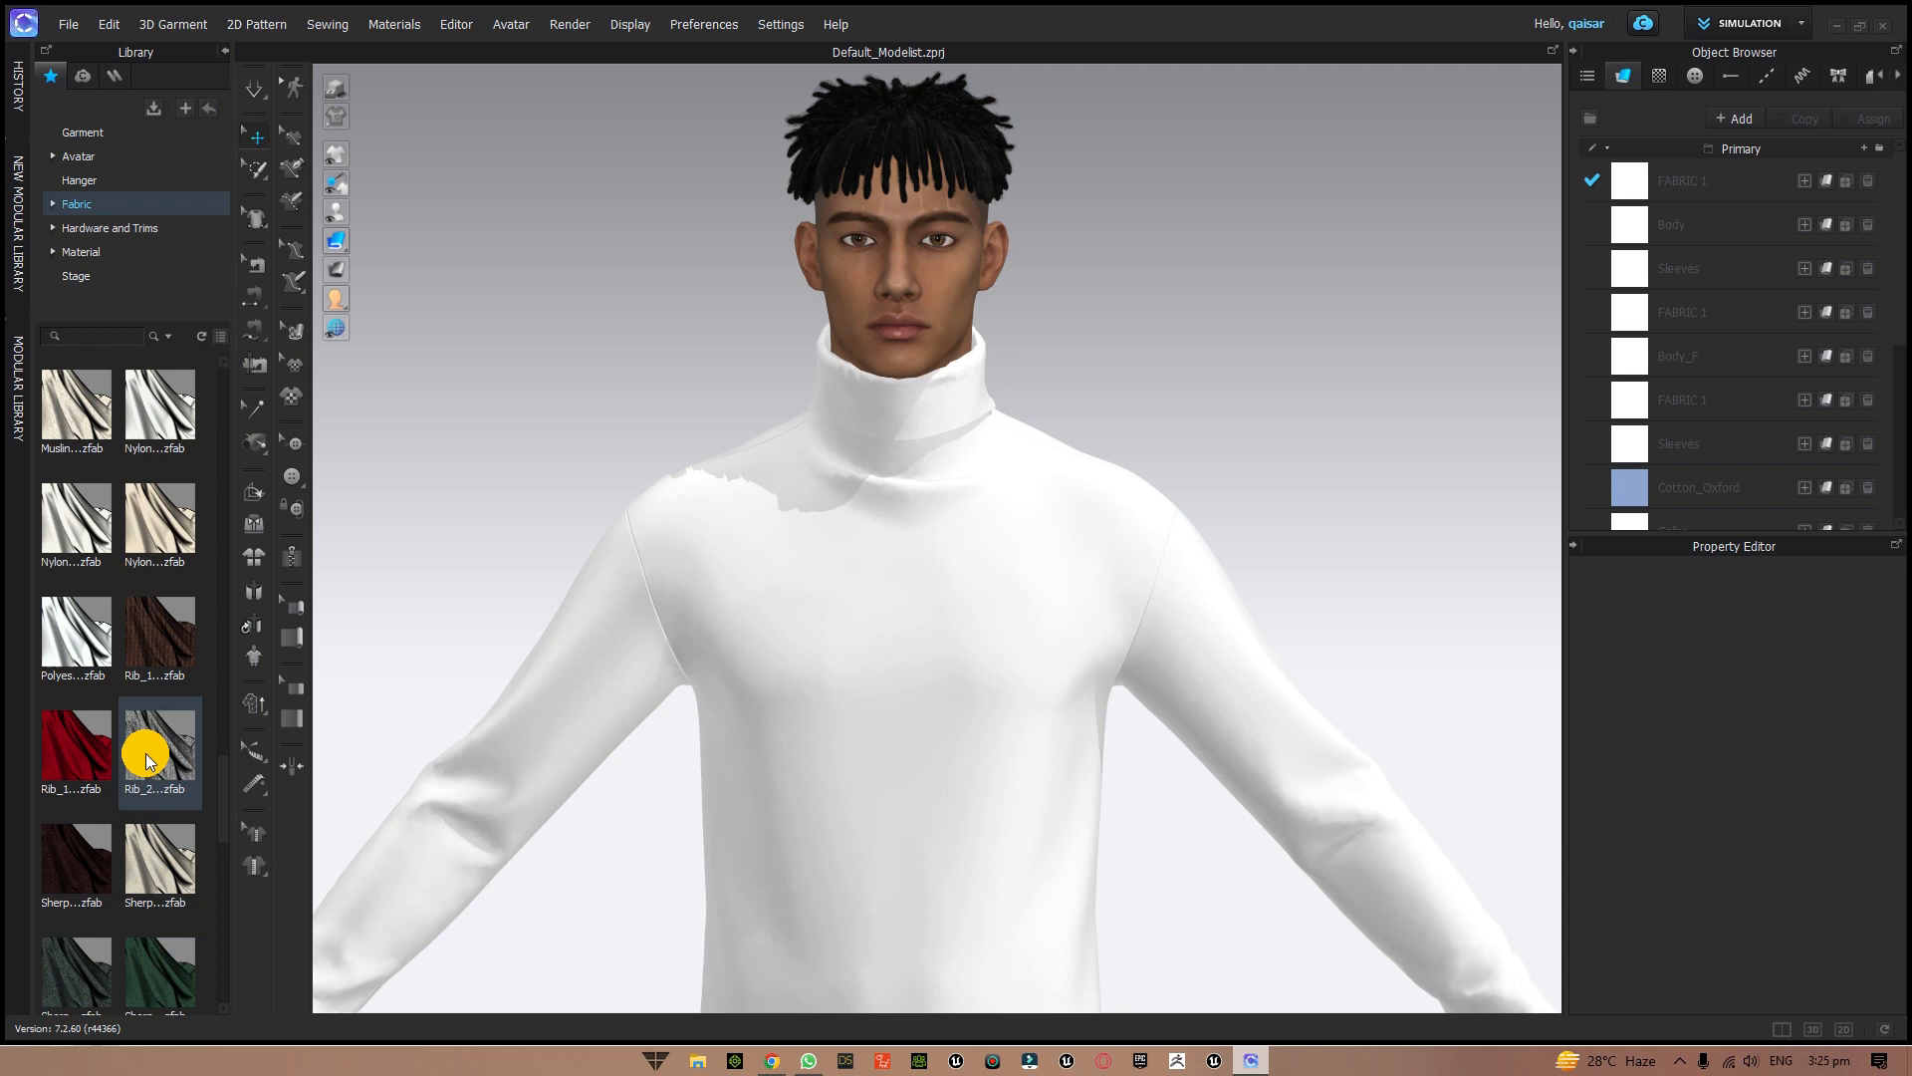
mouse_move(149, 762)
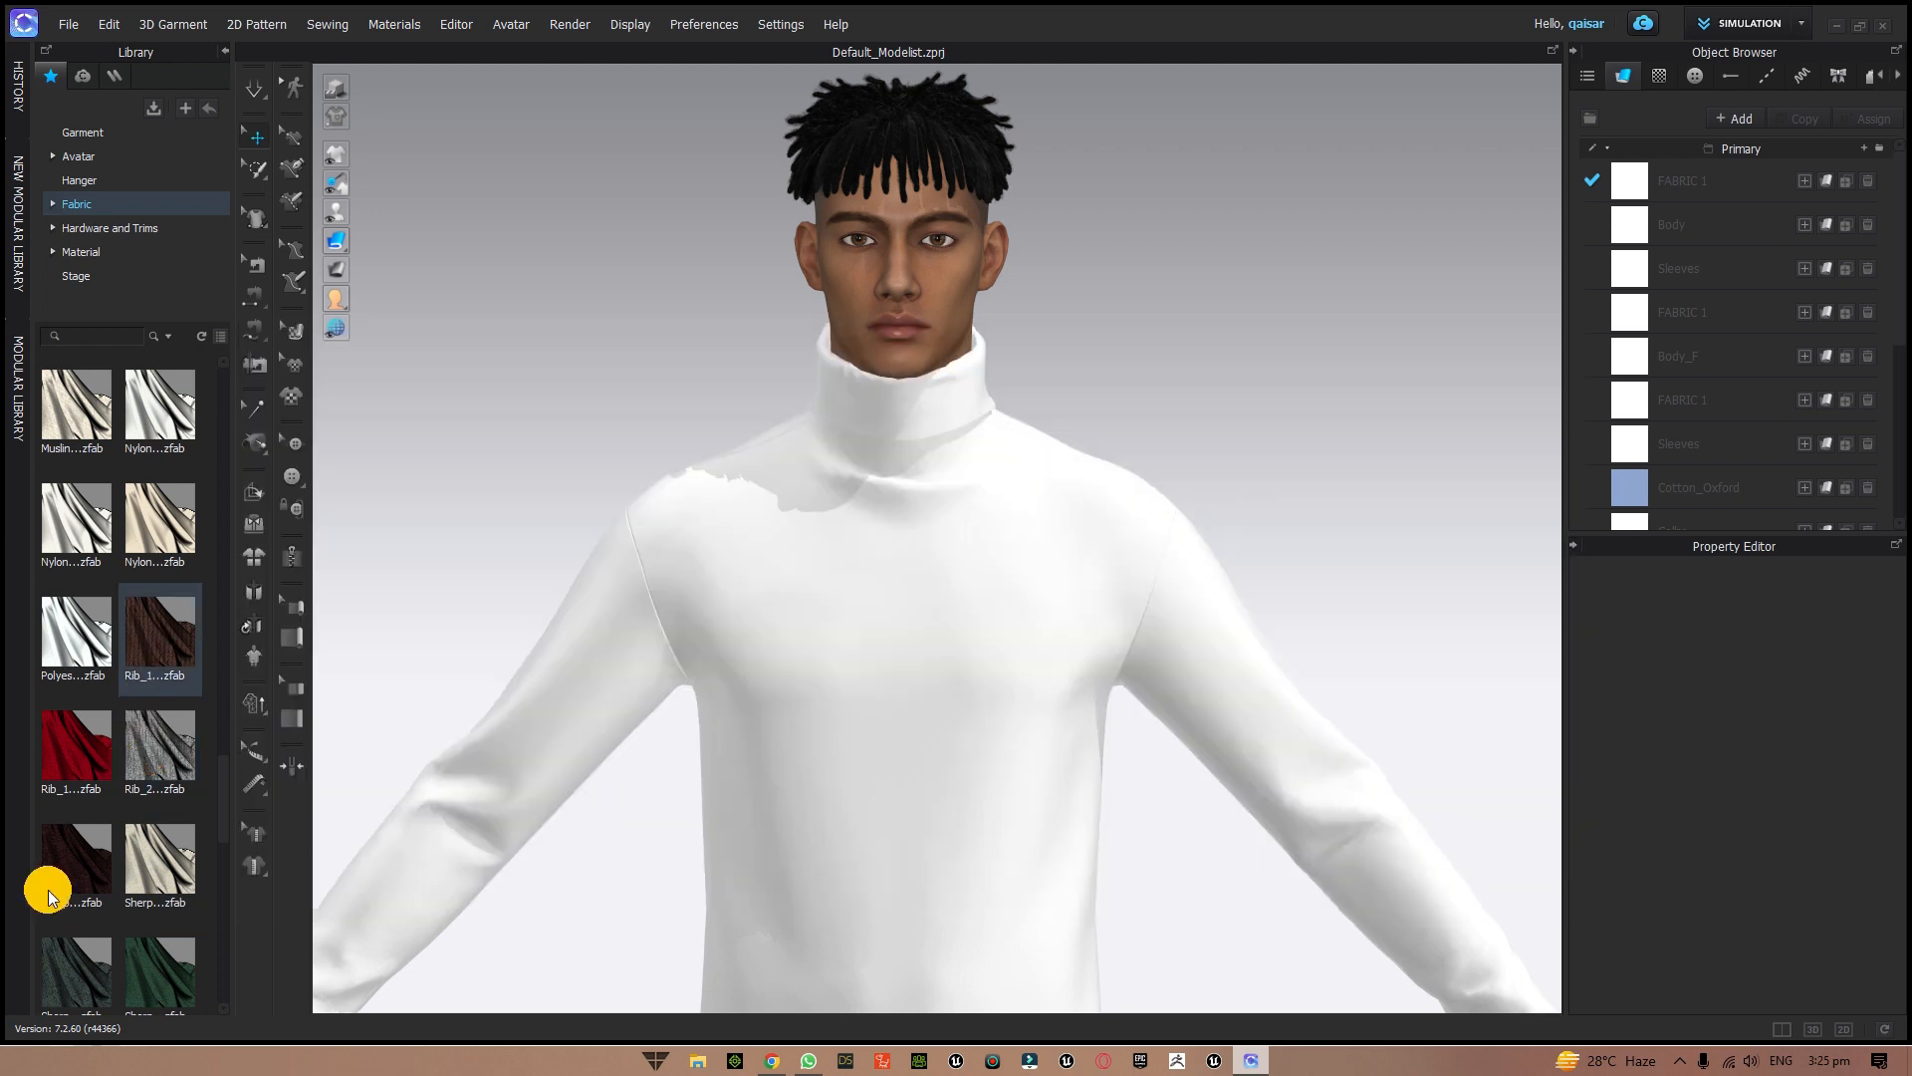
mouse_move(64, 882)
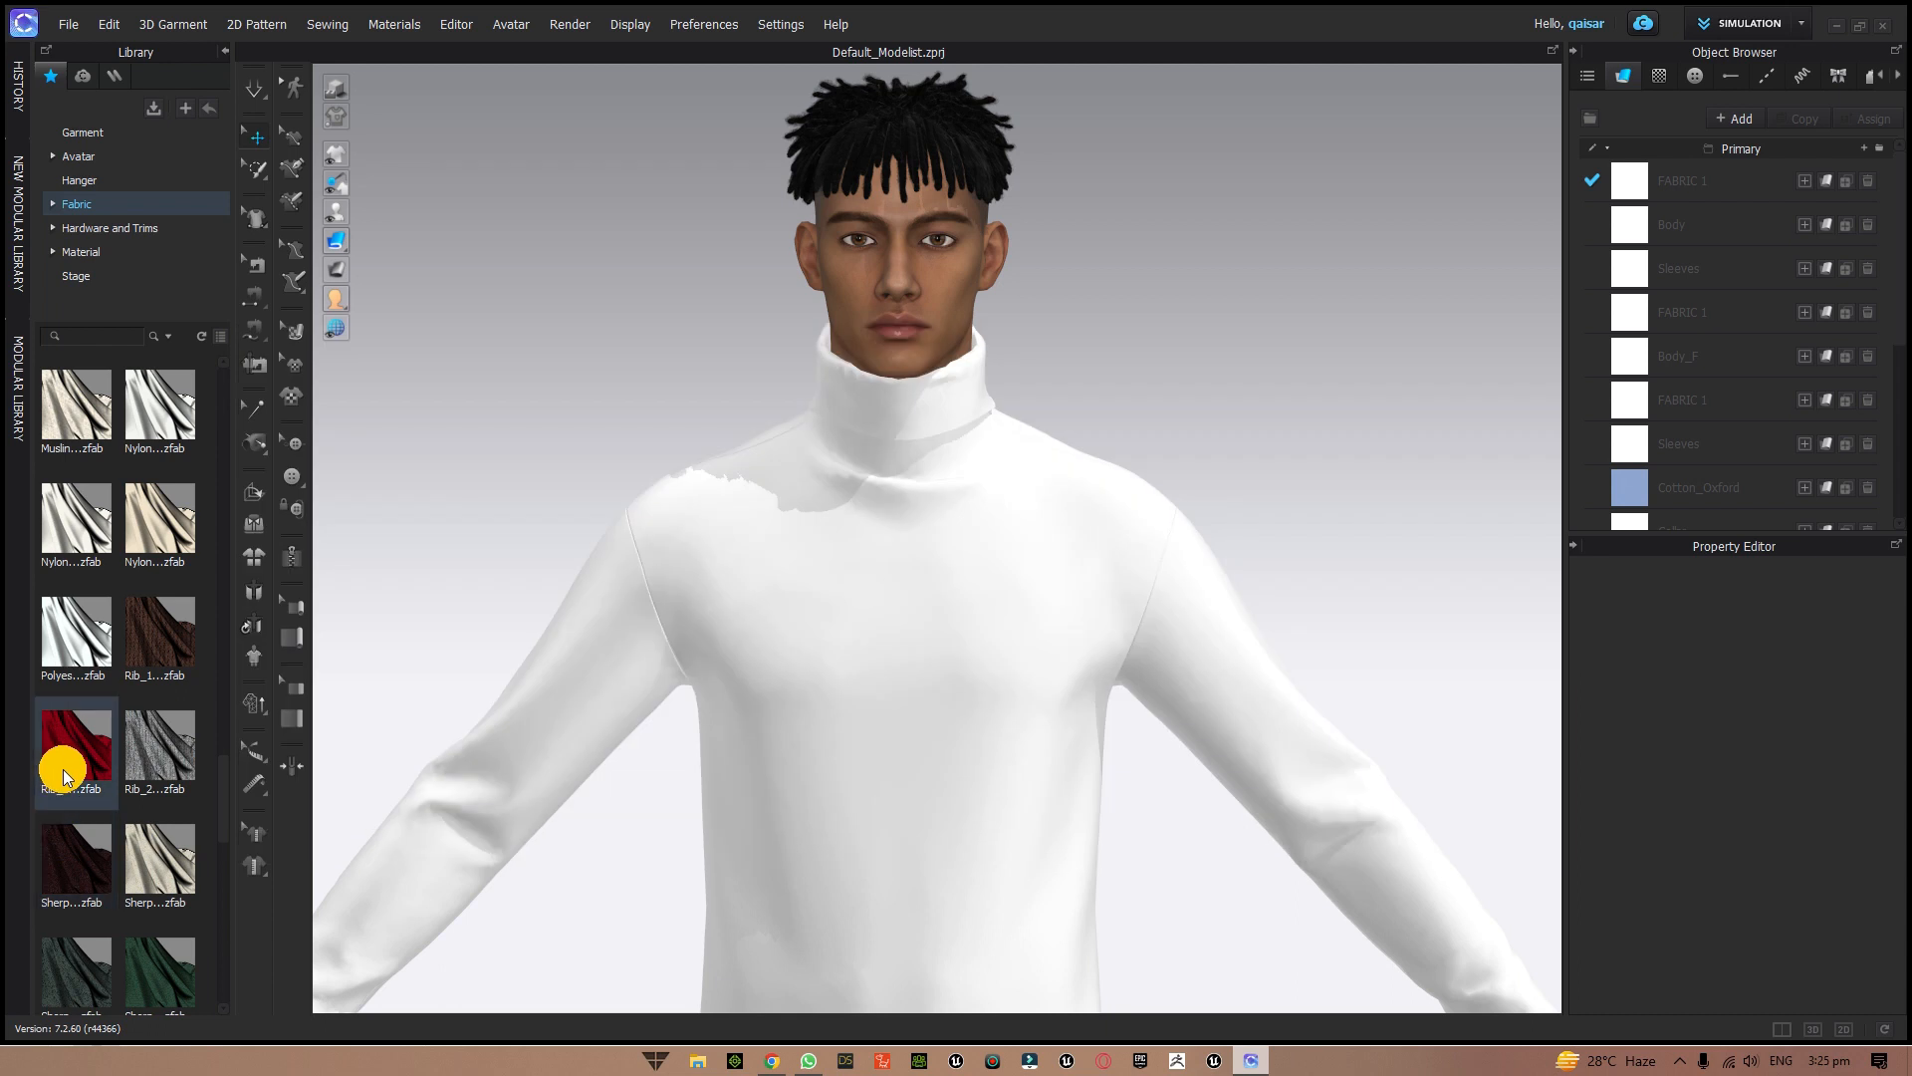
mouse_move(63, 769)
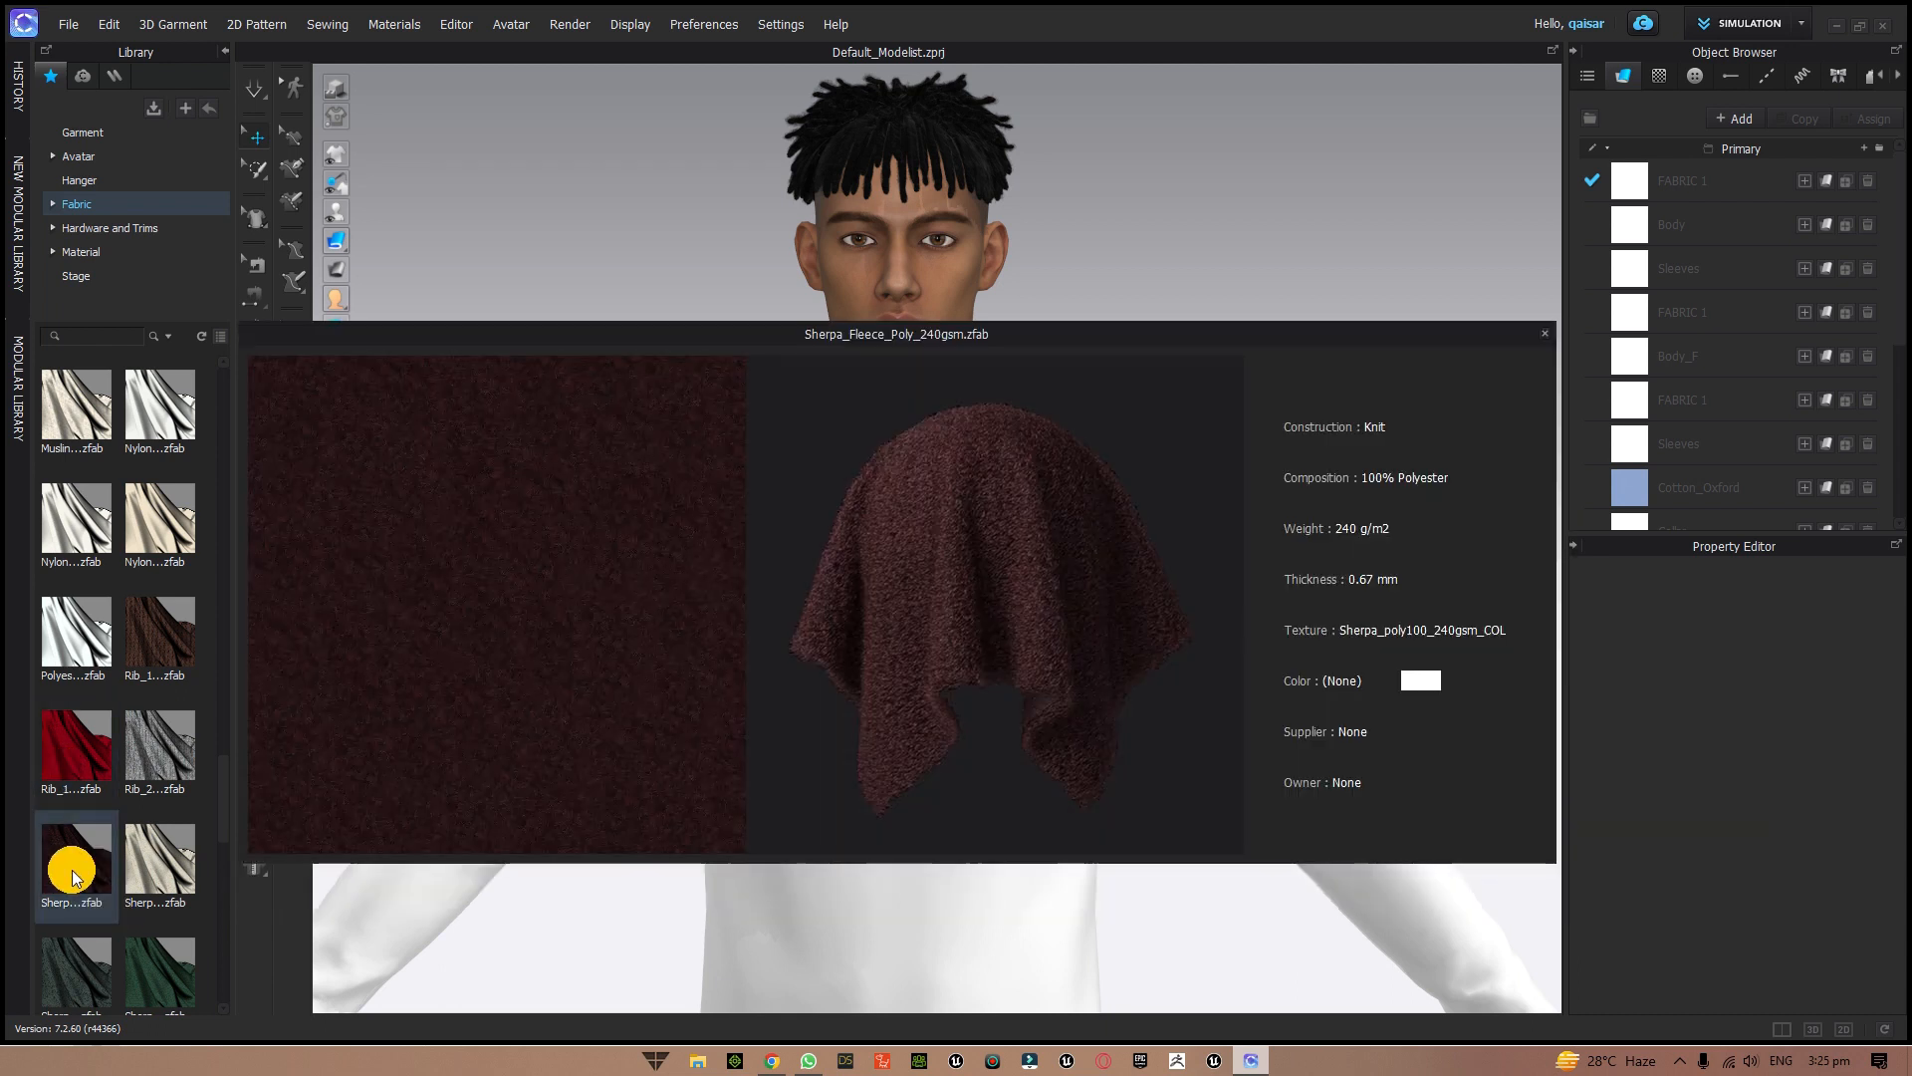
scroll(149, 698, "down", 5)
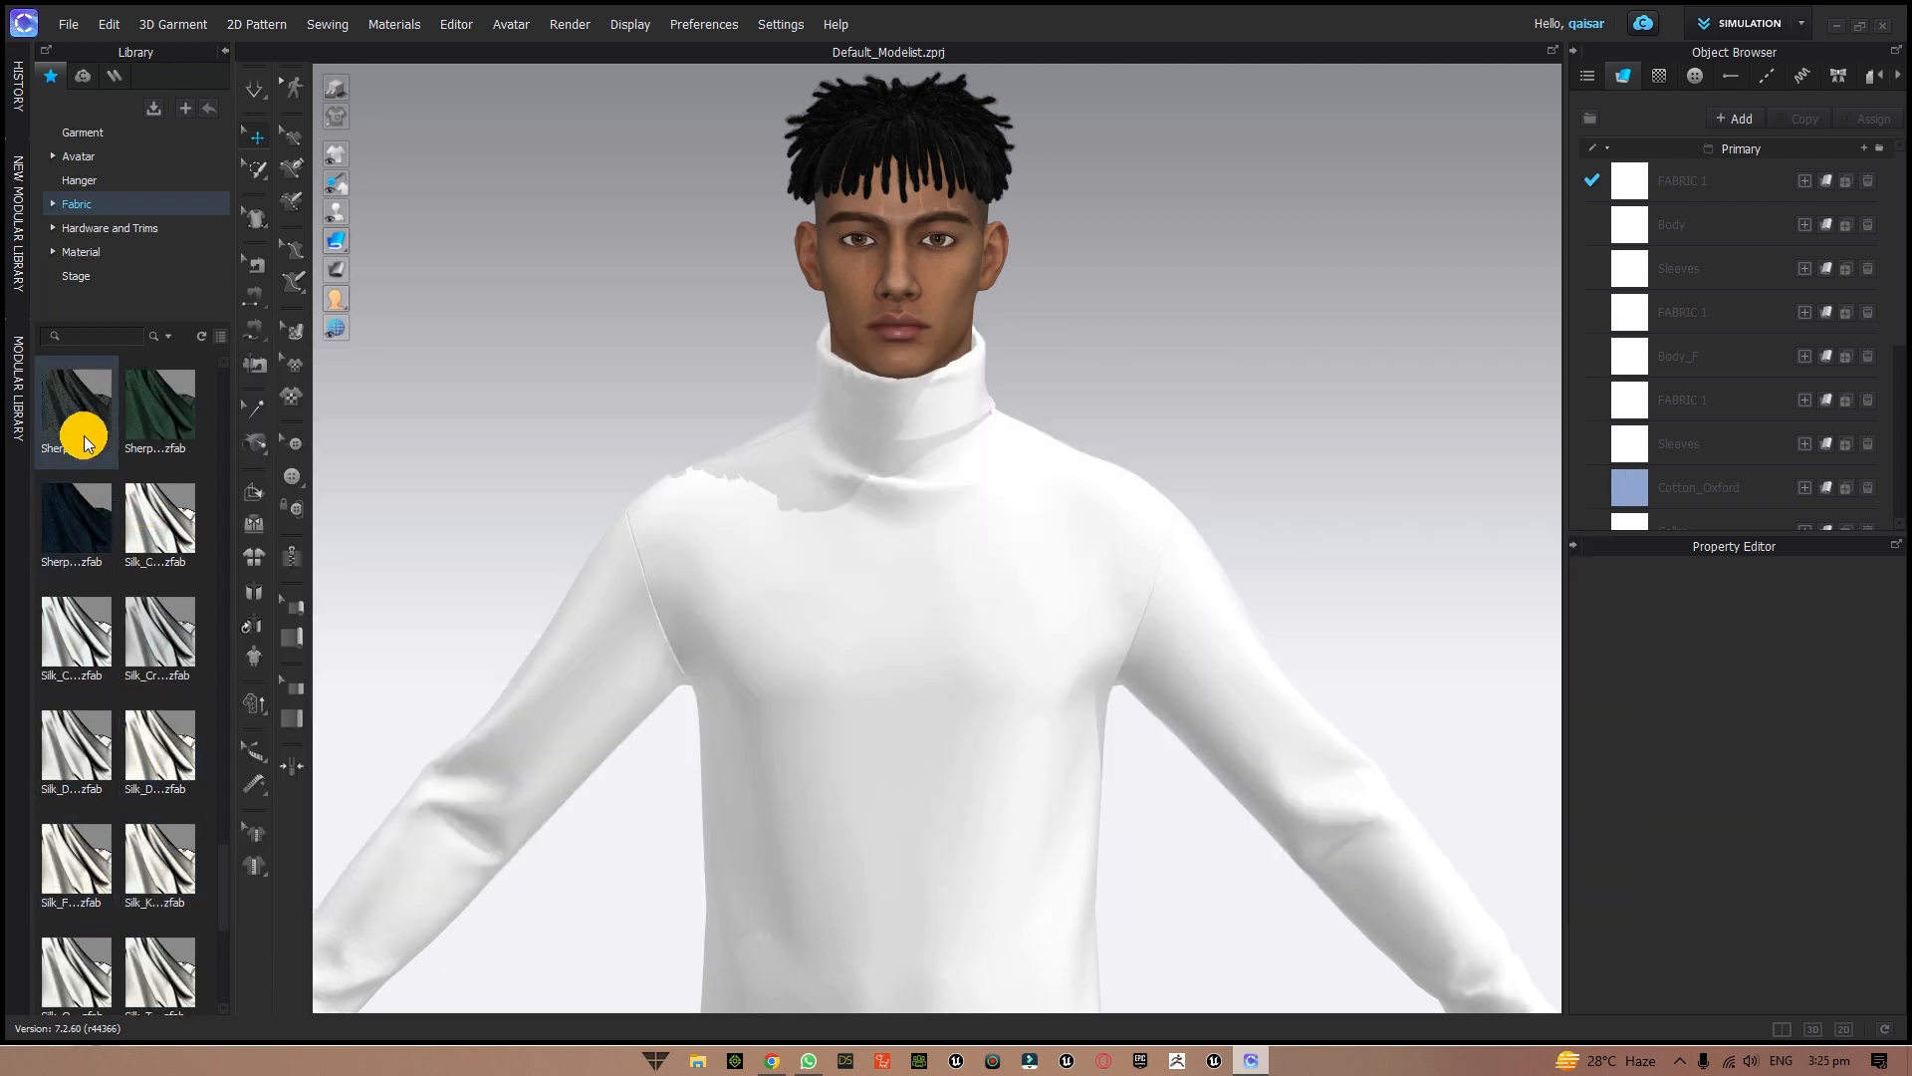
- Apply the Sherpa_Fleece_Poly_270gsm library fabric to the garment's front body piece and check it from the front
mouse_move(80, 424)
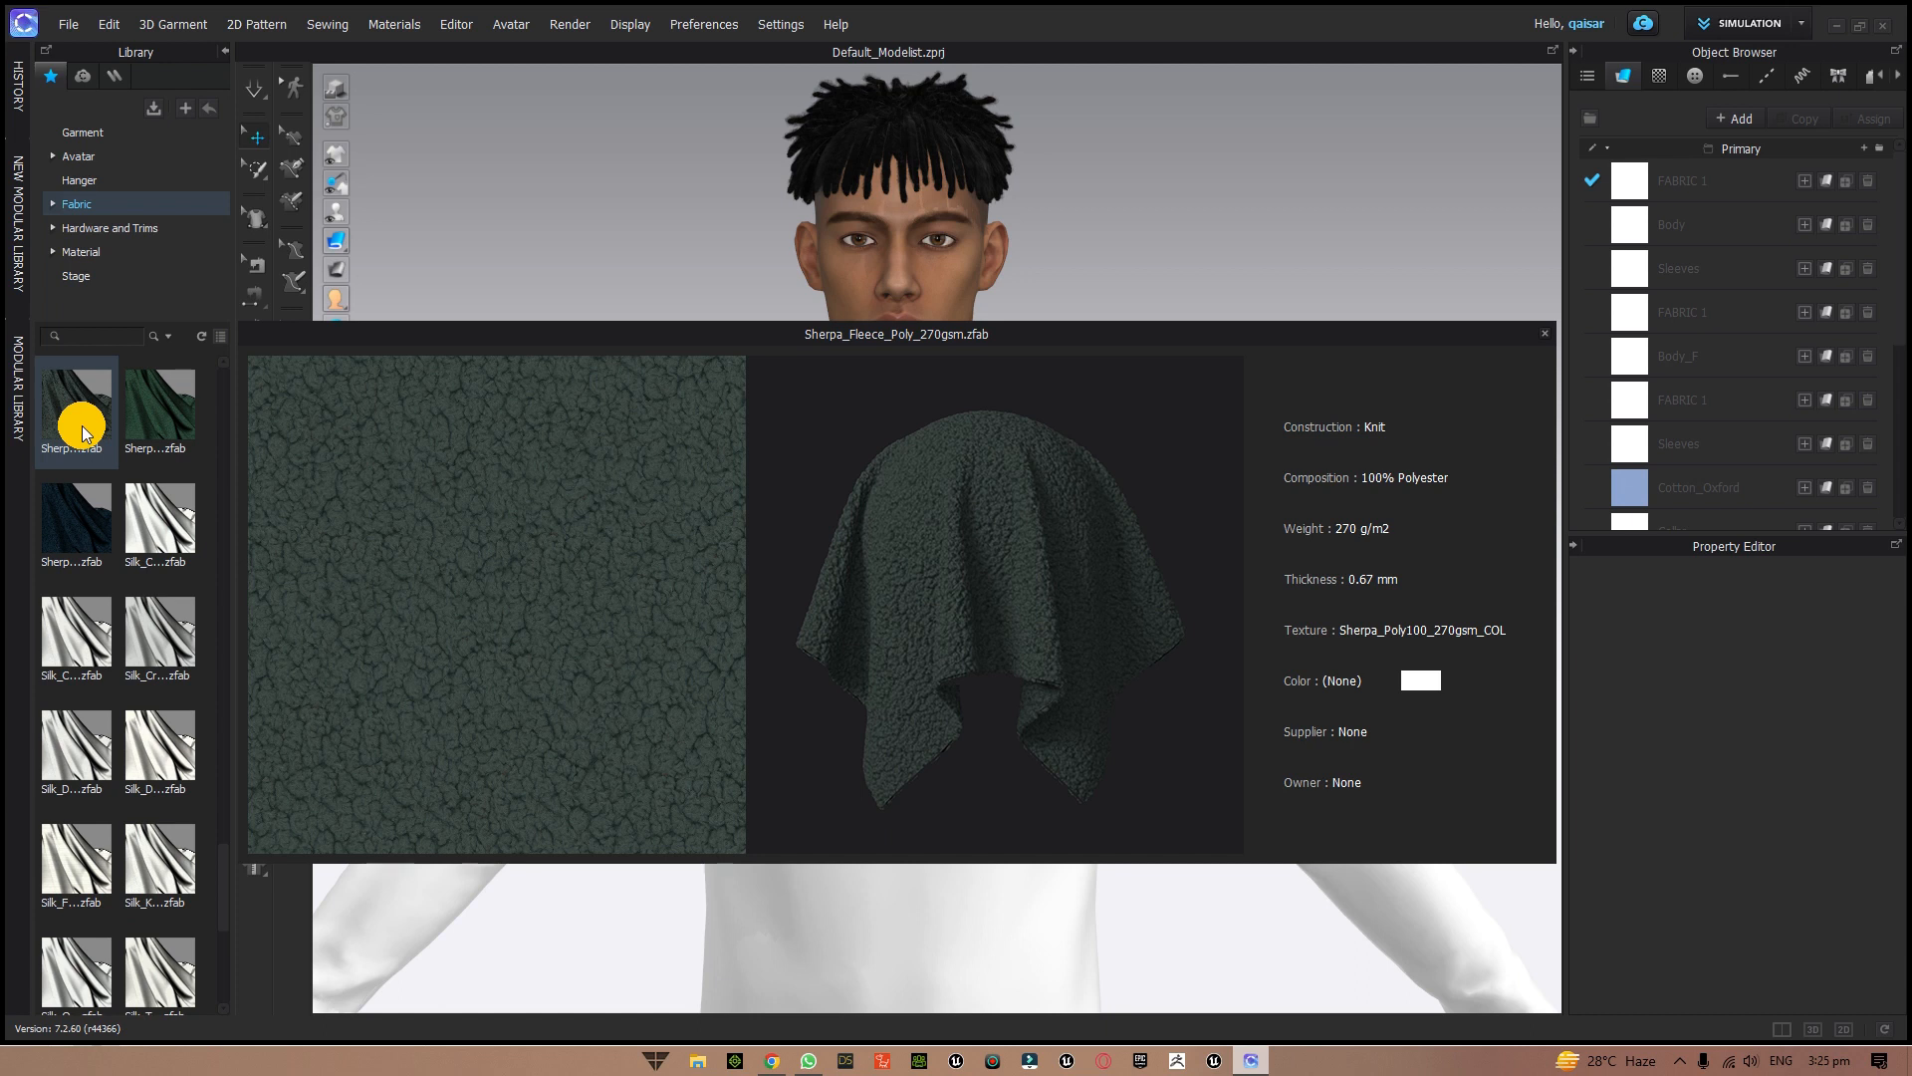
left_click_drag(80, 414, 883, 645)
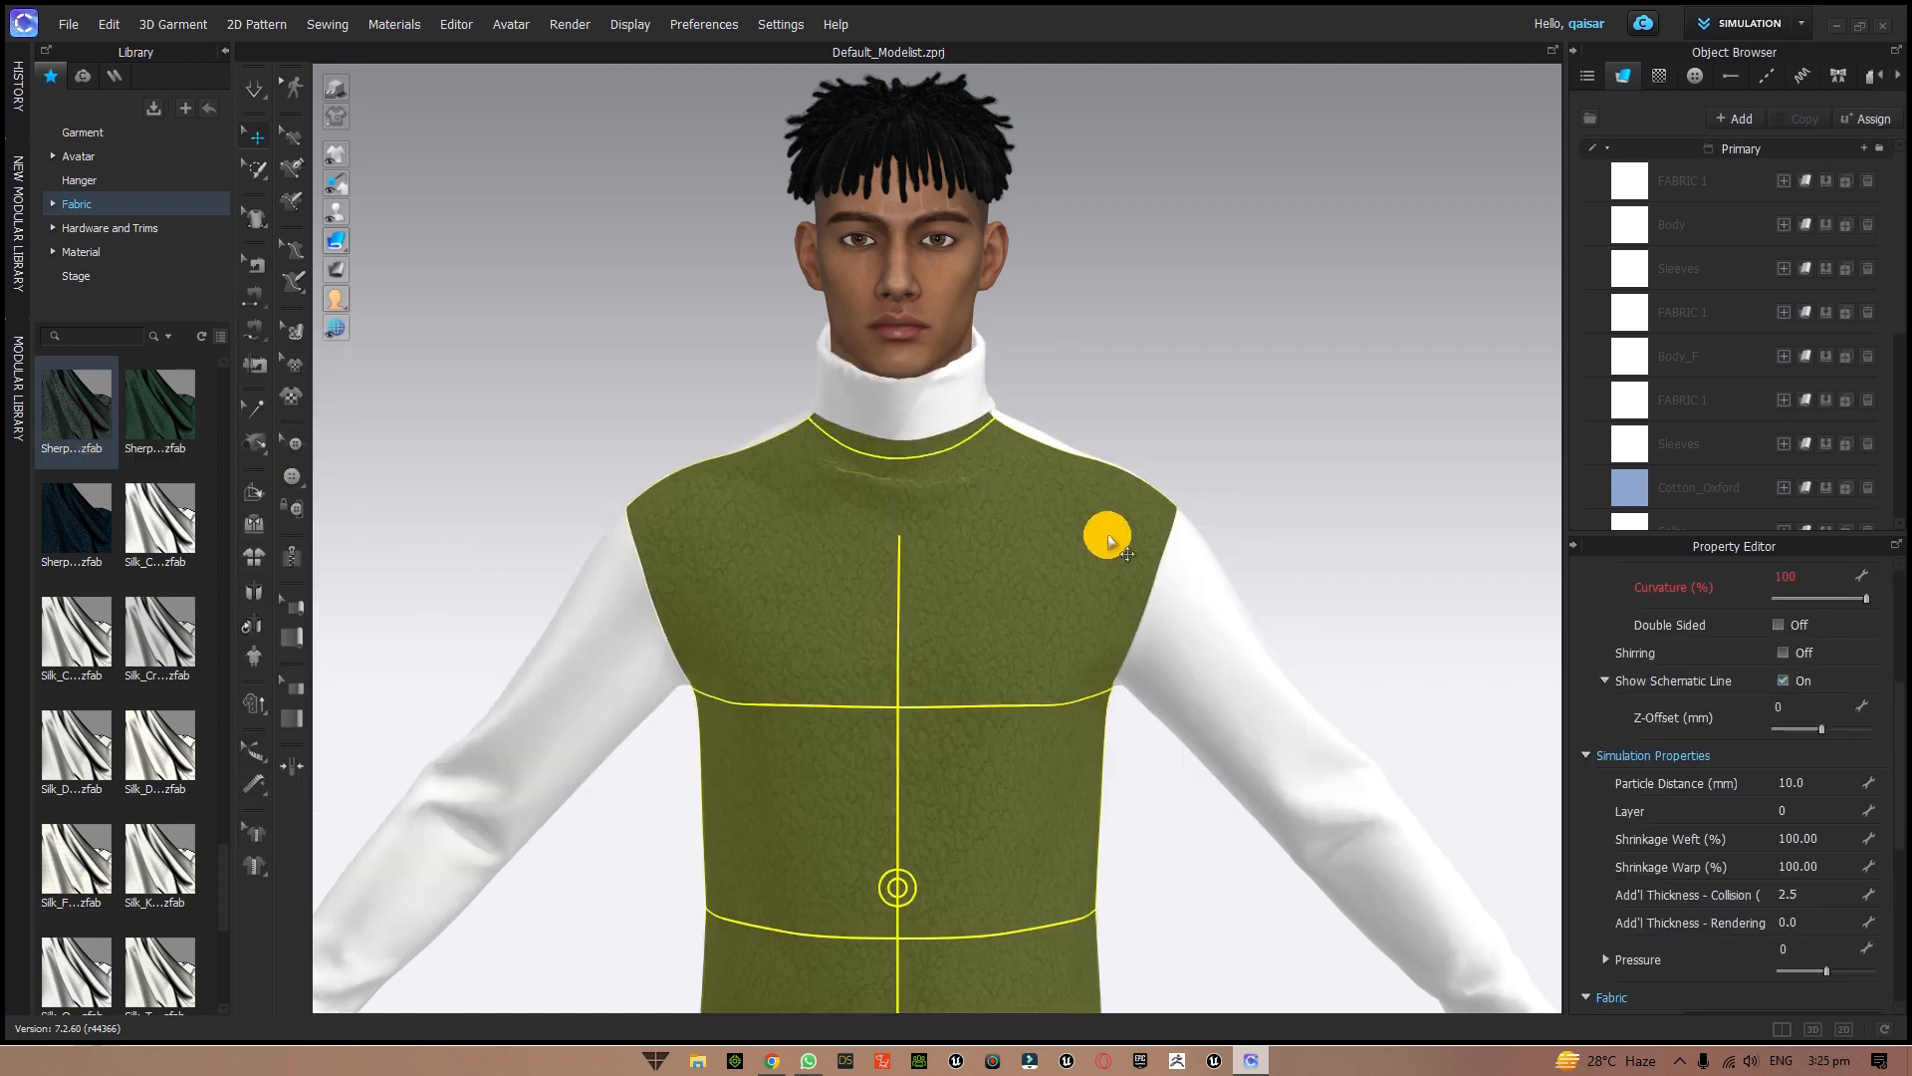
middle_click_drag(1201, 561, 1221, 393)
left_click(1112, 804)
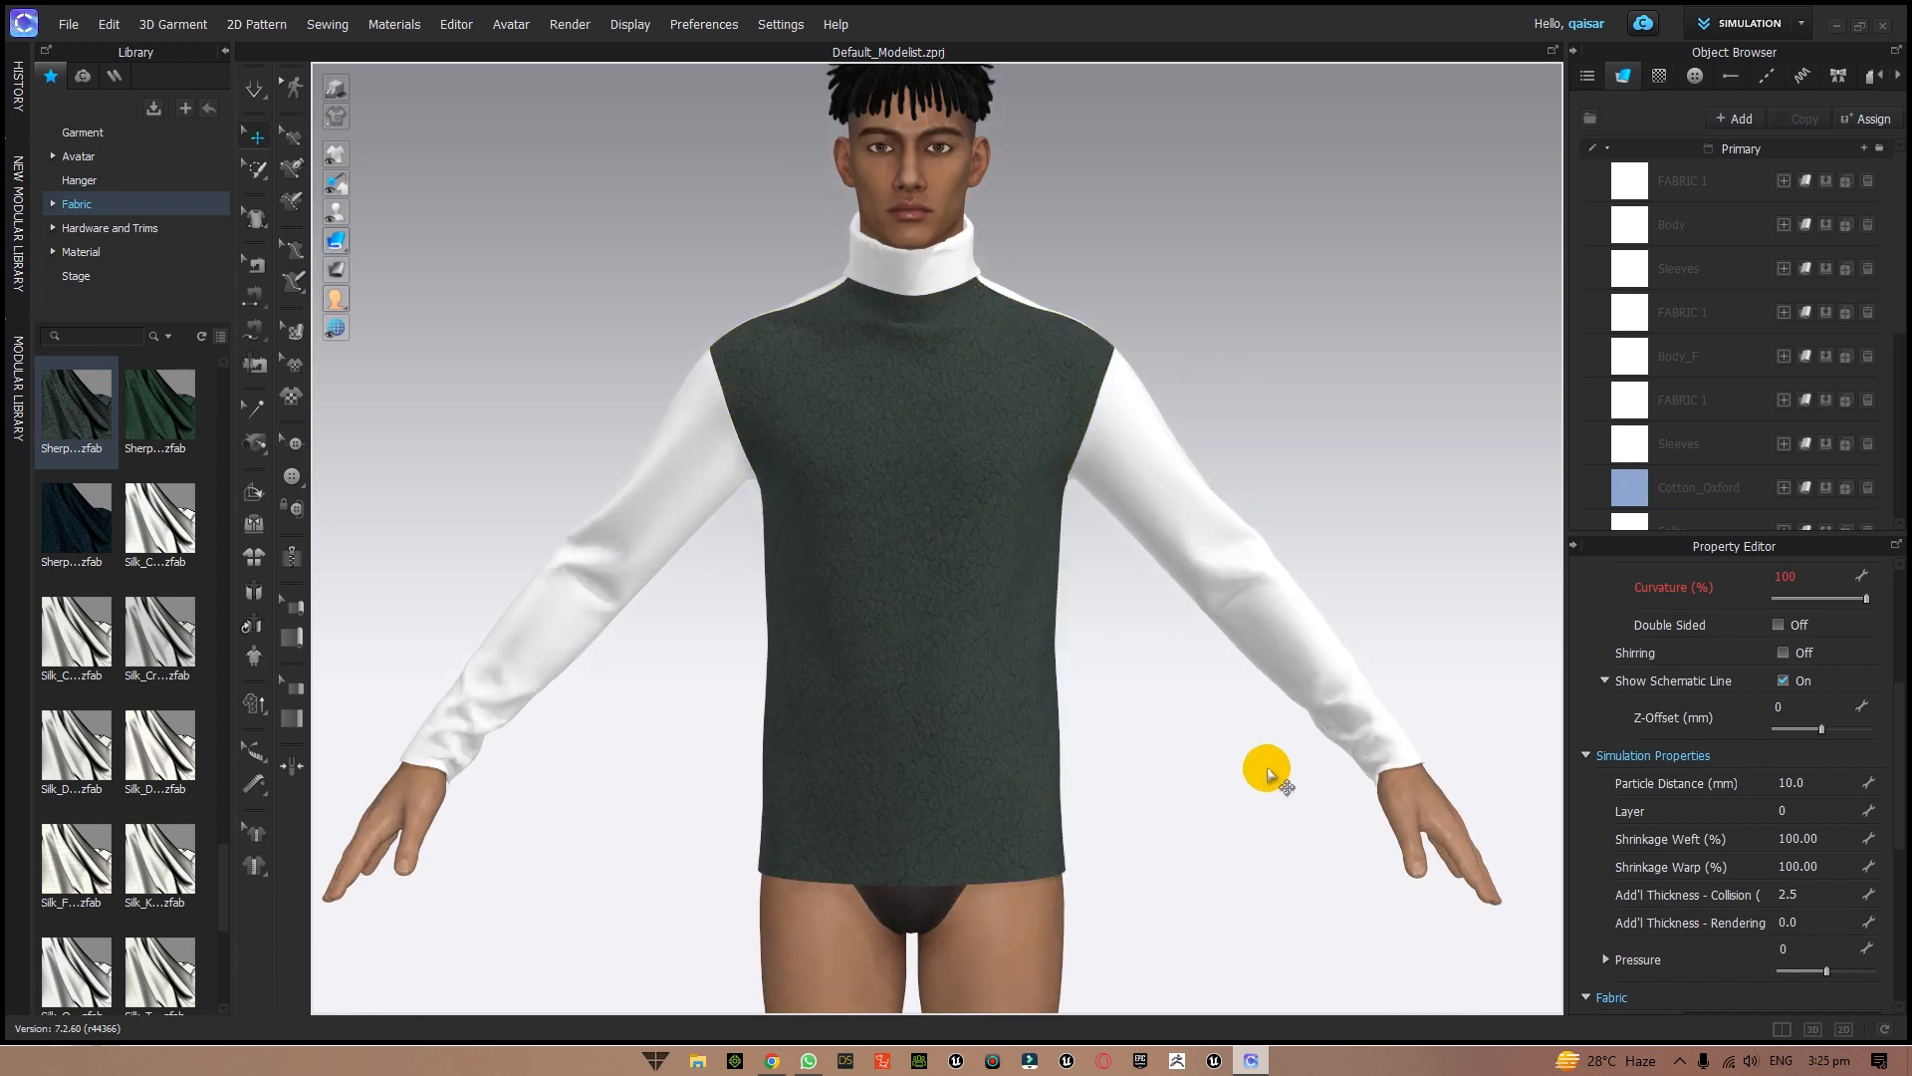
scroll(1151, 796, "down", 3)
scroll(1152, 798, "up", 2)
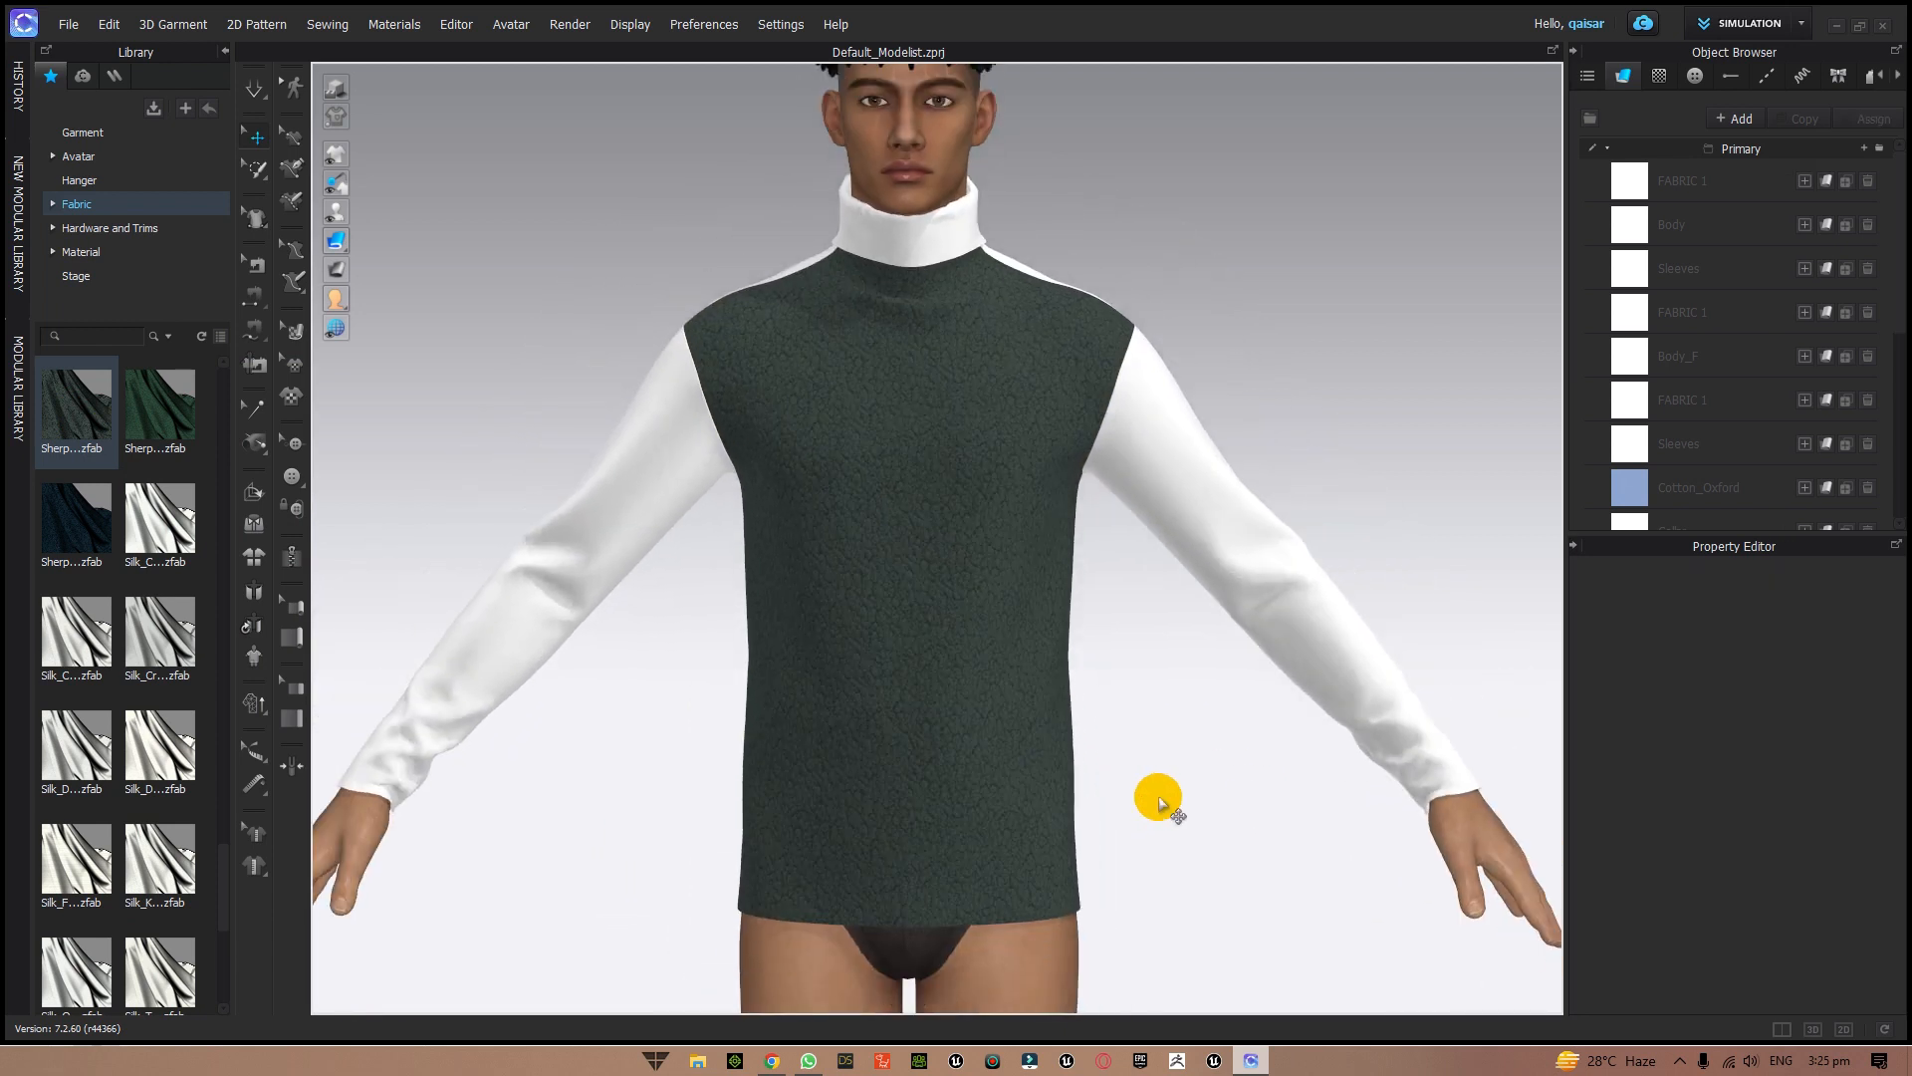
mouse_move(1212, 804)
right_mouse_down()
mouse_move(1024, 806)
mouse_move(1216, 802)
right_mouse_up()
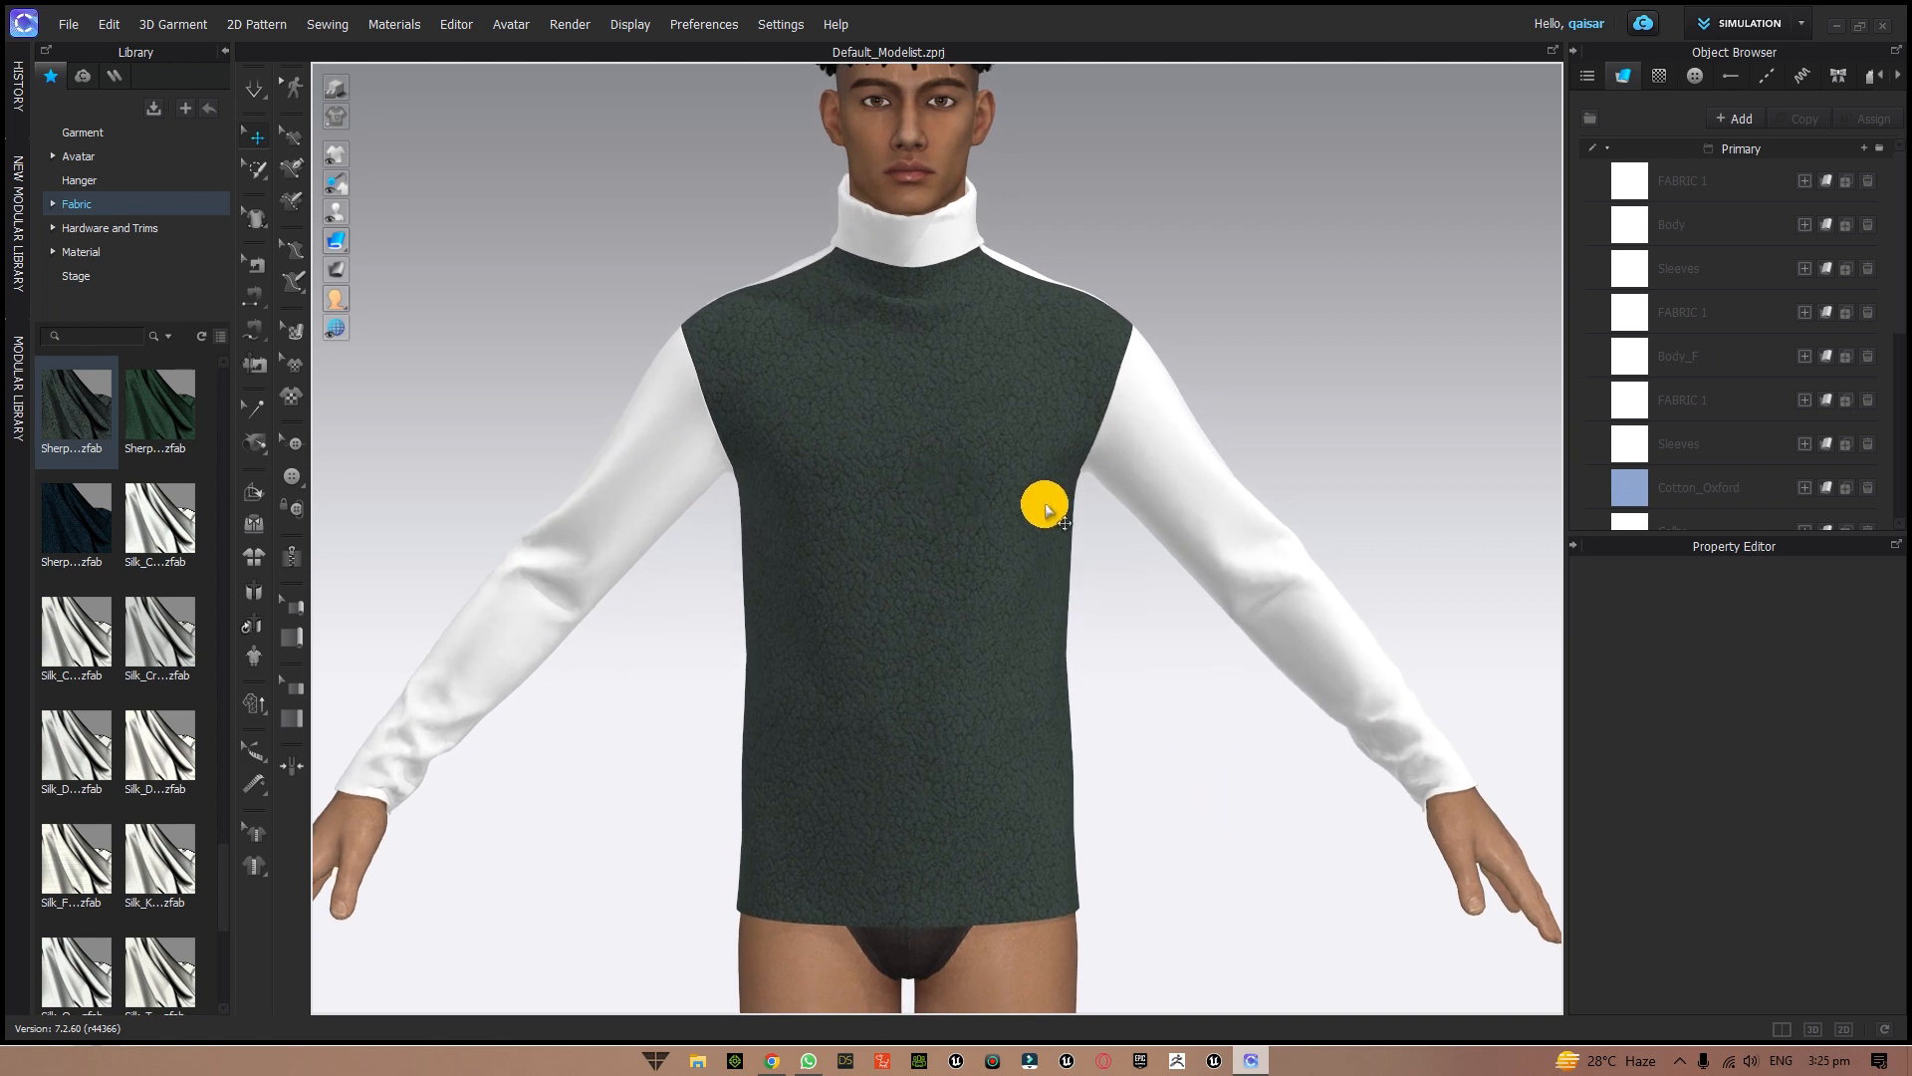
scroll(1135, 607, "down", 1)
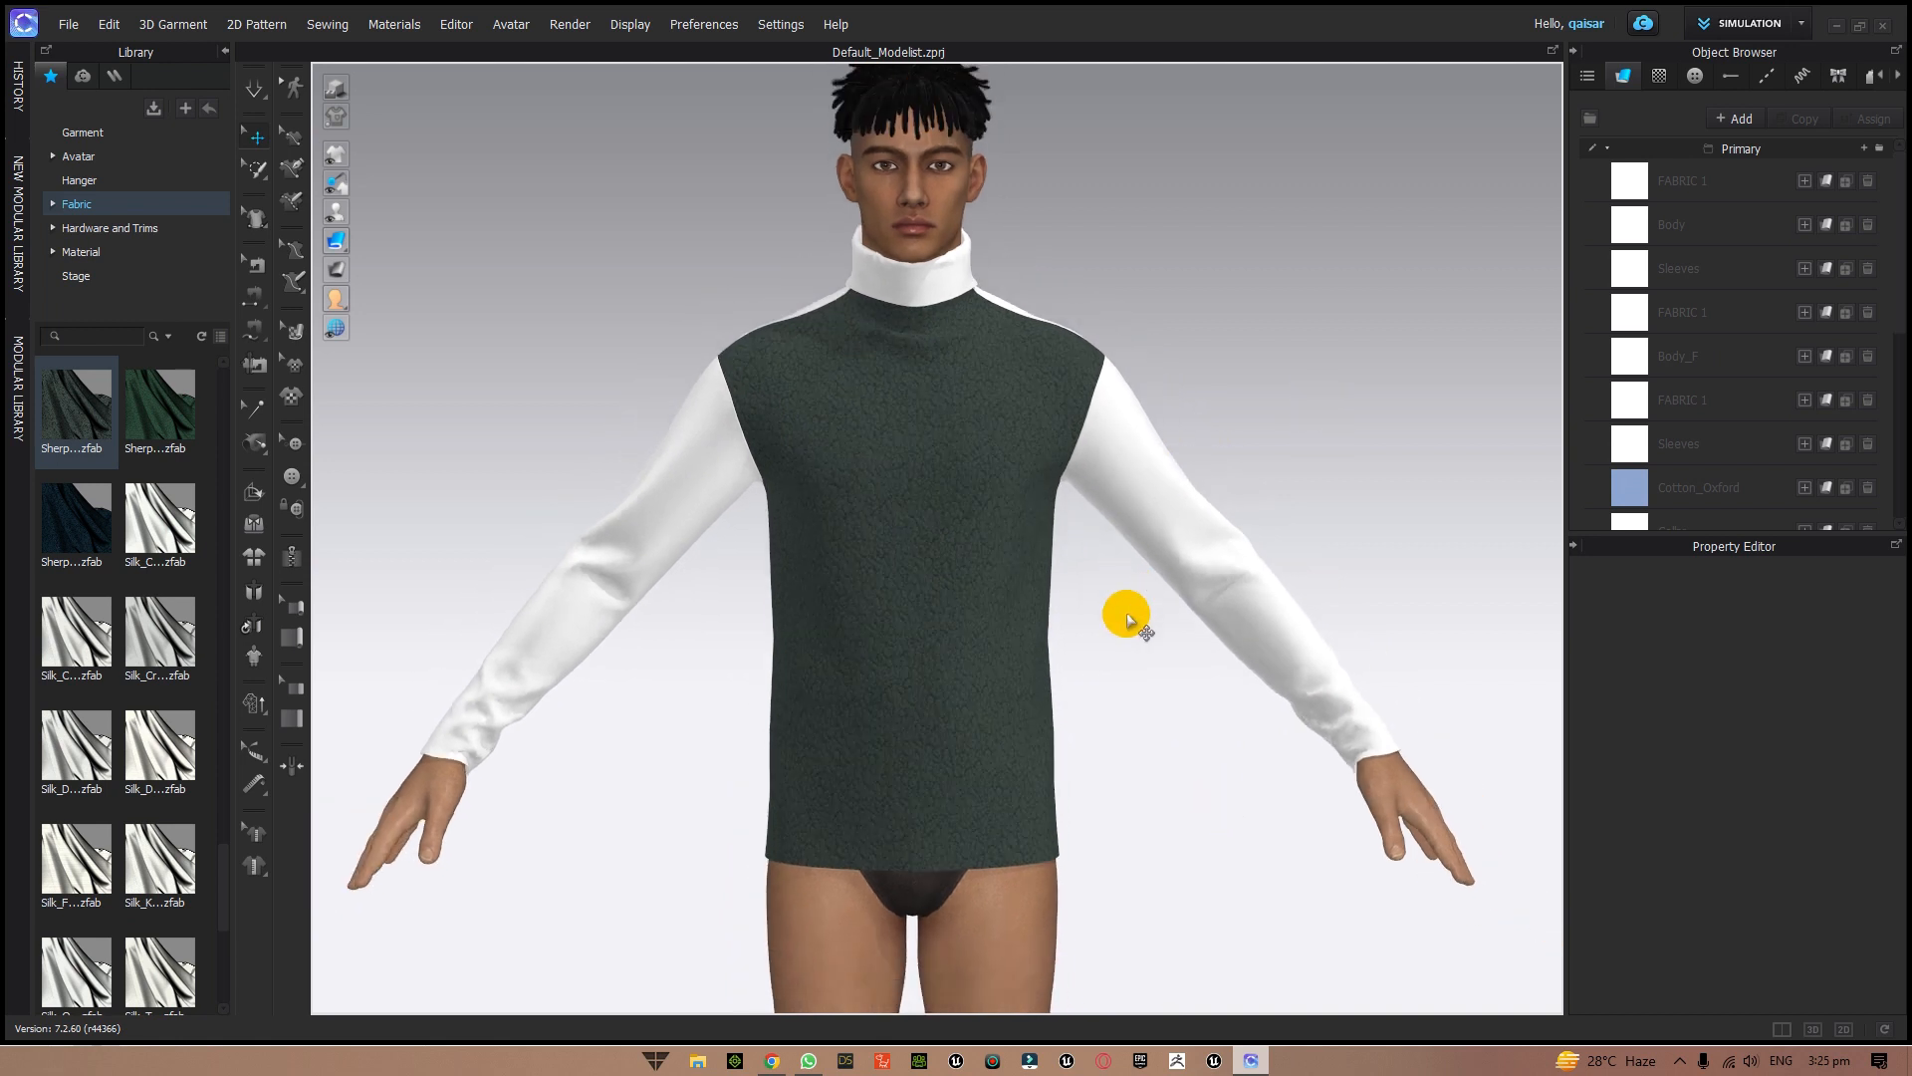
- Open the Render window, start the interactive render and widen its area to view the front body fabric up close
left_click(571, 24)
left_click(608, 64)
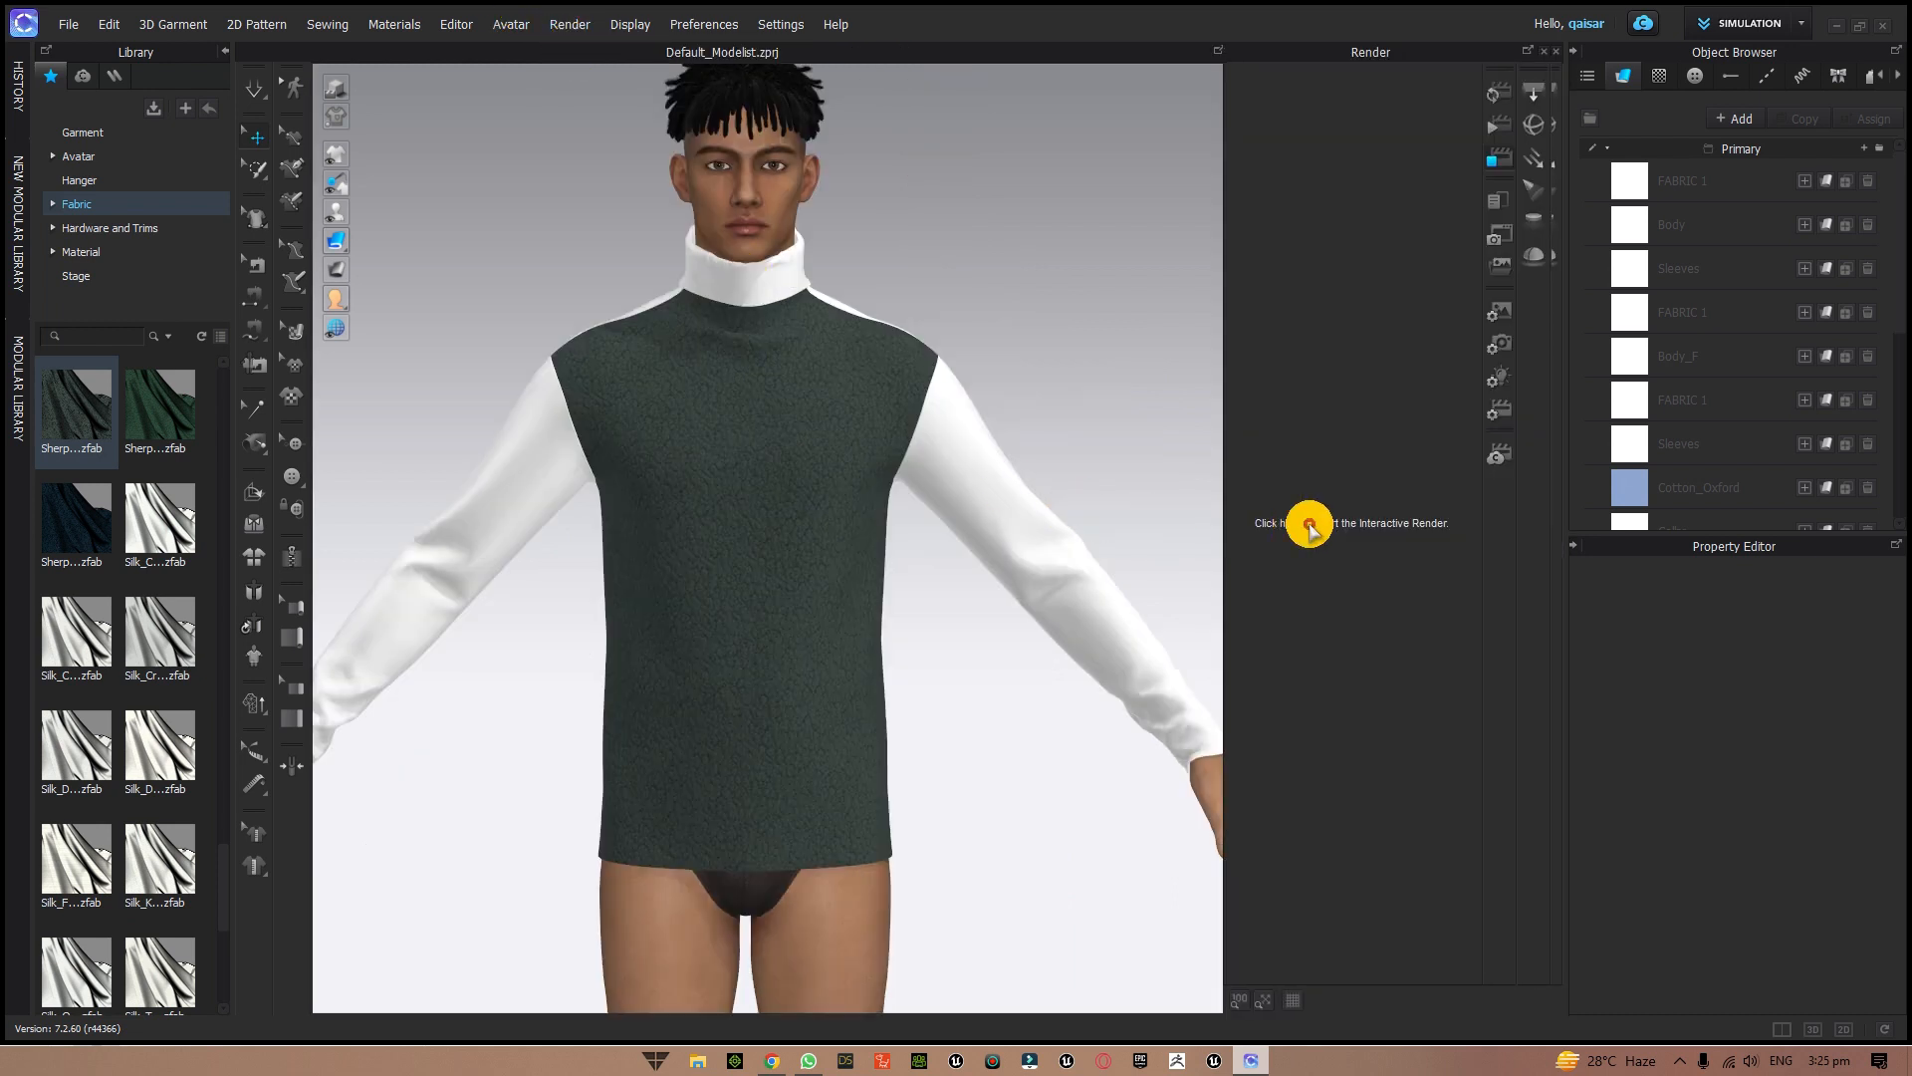
left_click(1240, 525)
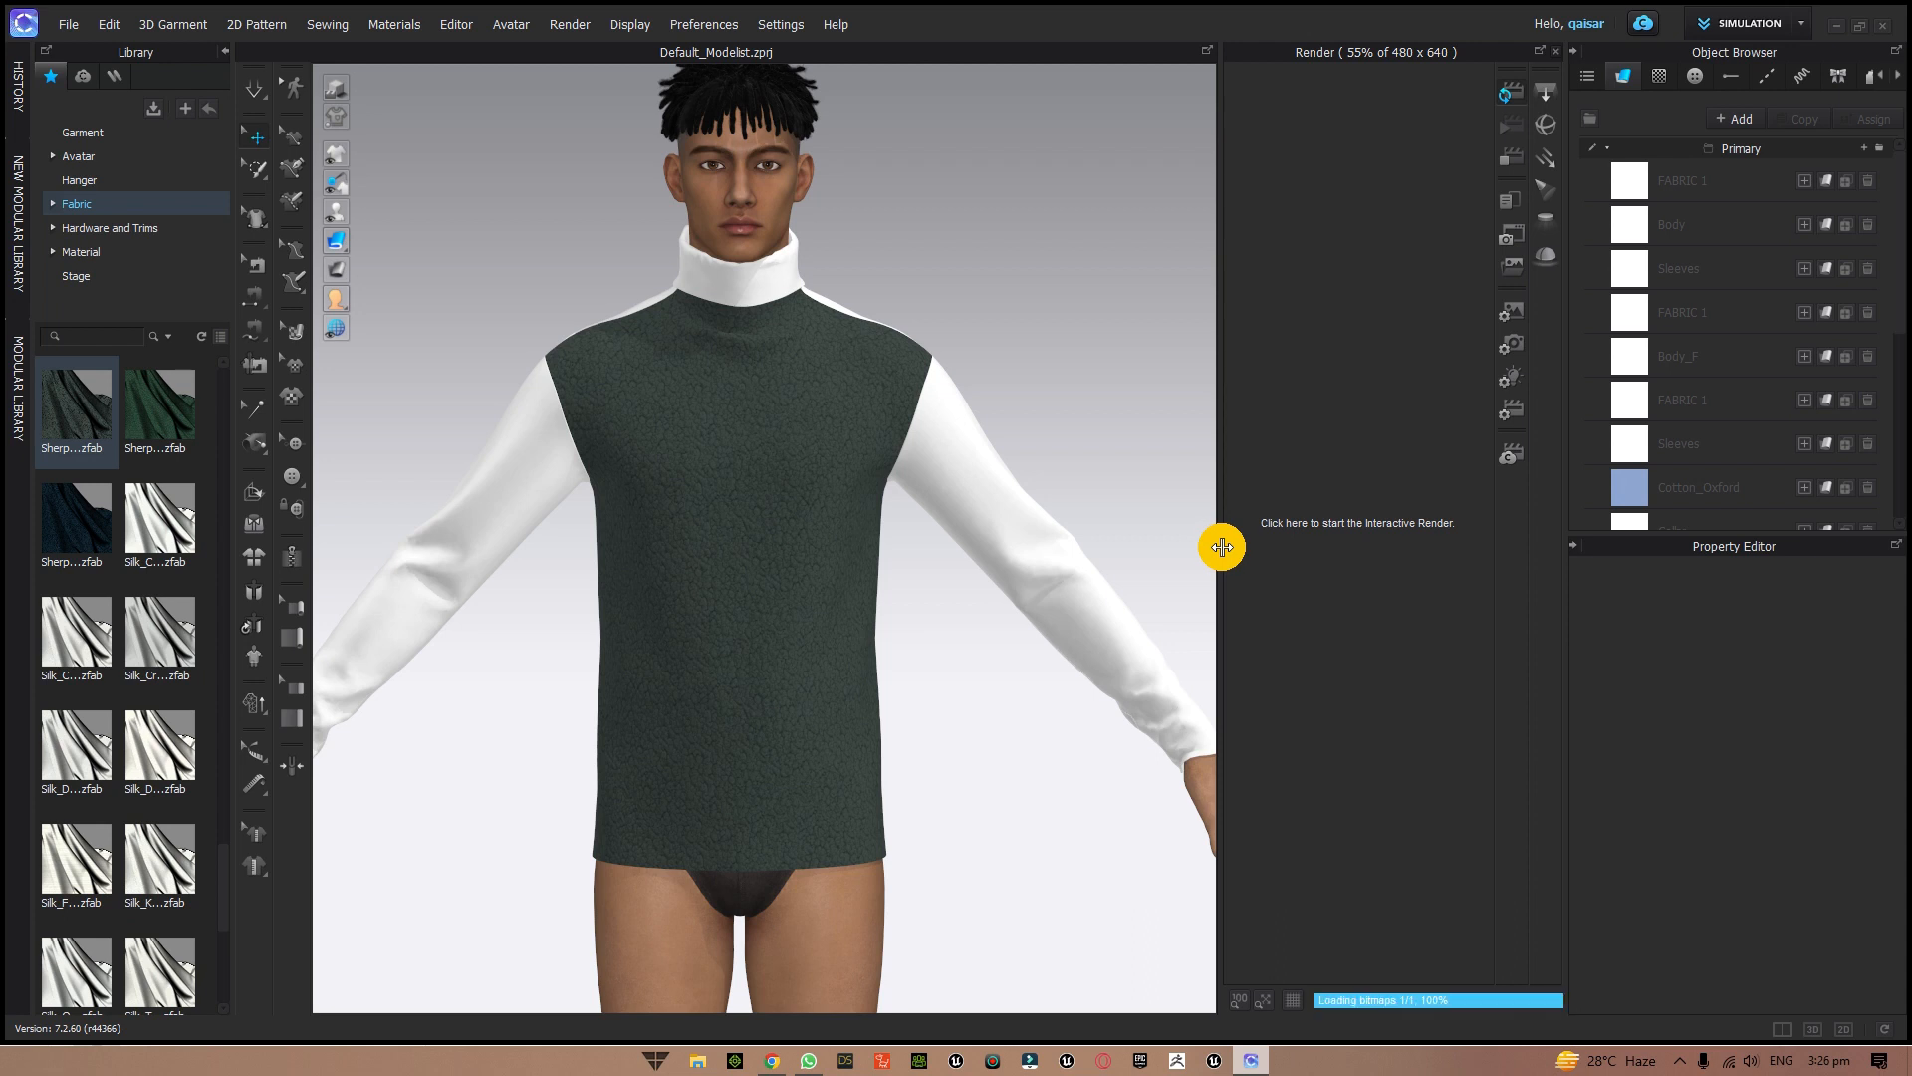
left_click_drag(1219, 547, 897, 567)
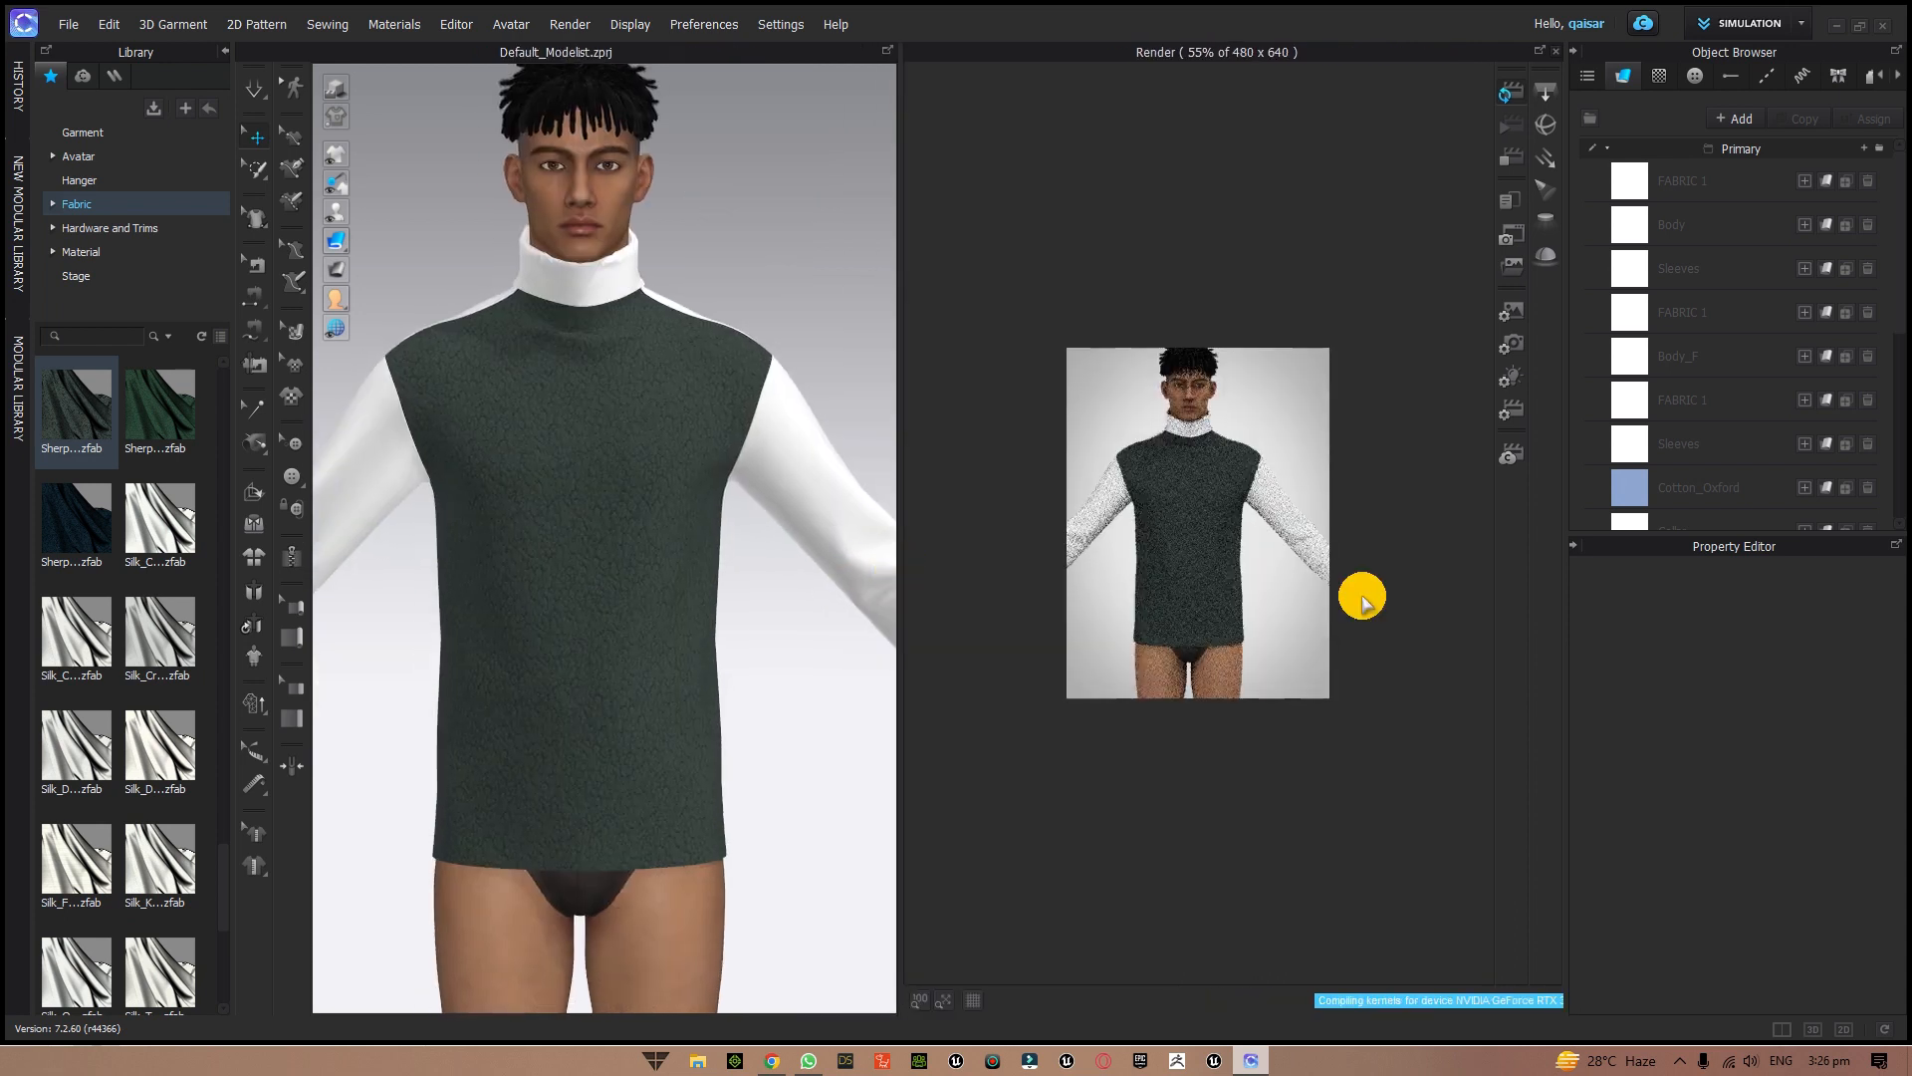
scroll(1334, 588, "up", 5)
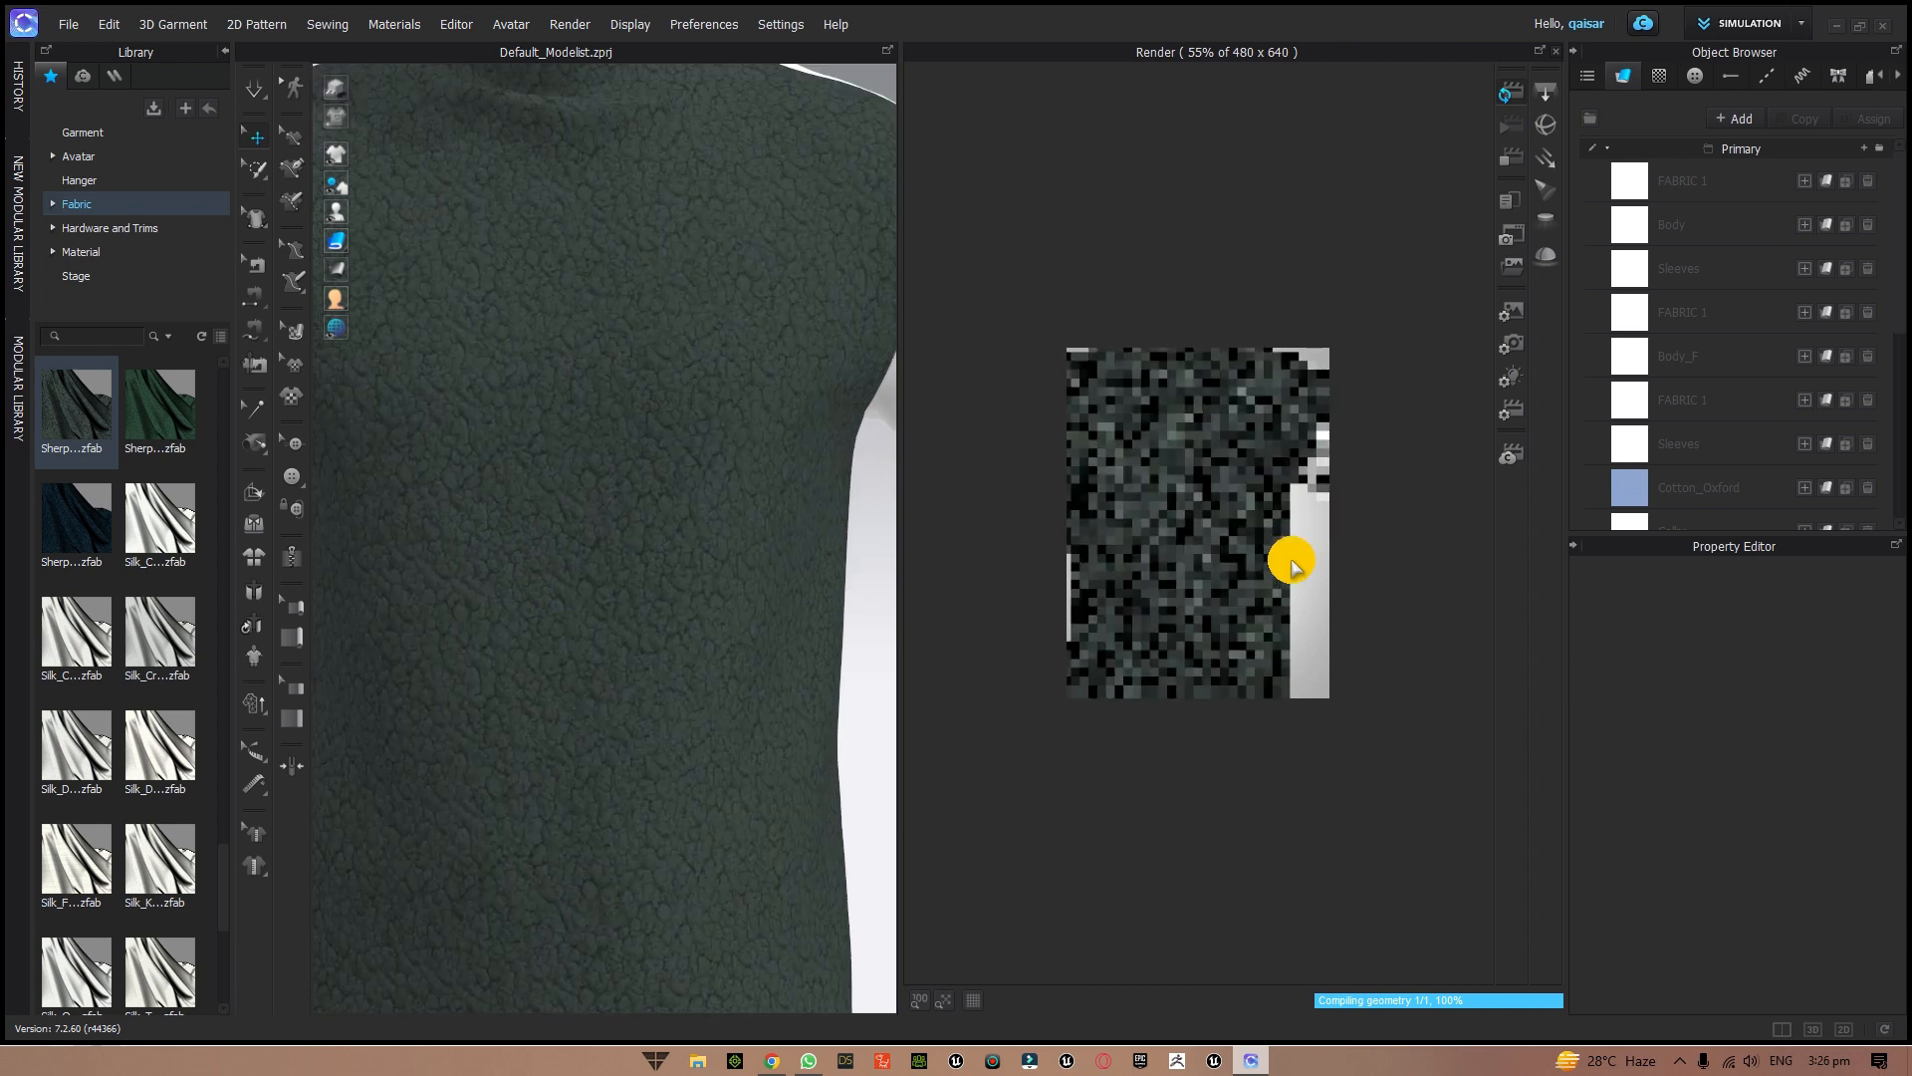
- Check the rendered sherpa front body from close up and from farther back, and close the Render window
middle_click_drag(1260, 554, 1371, 595)
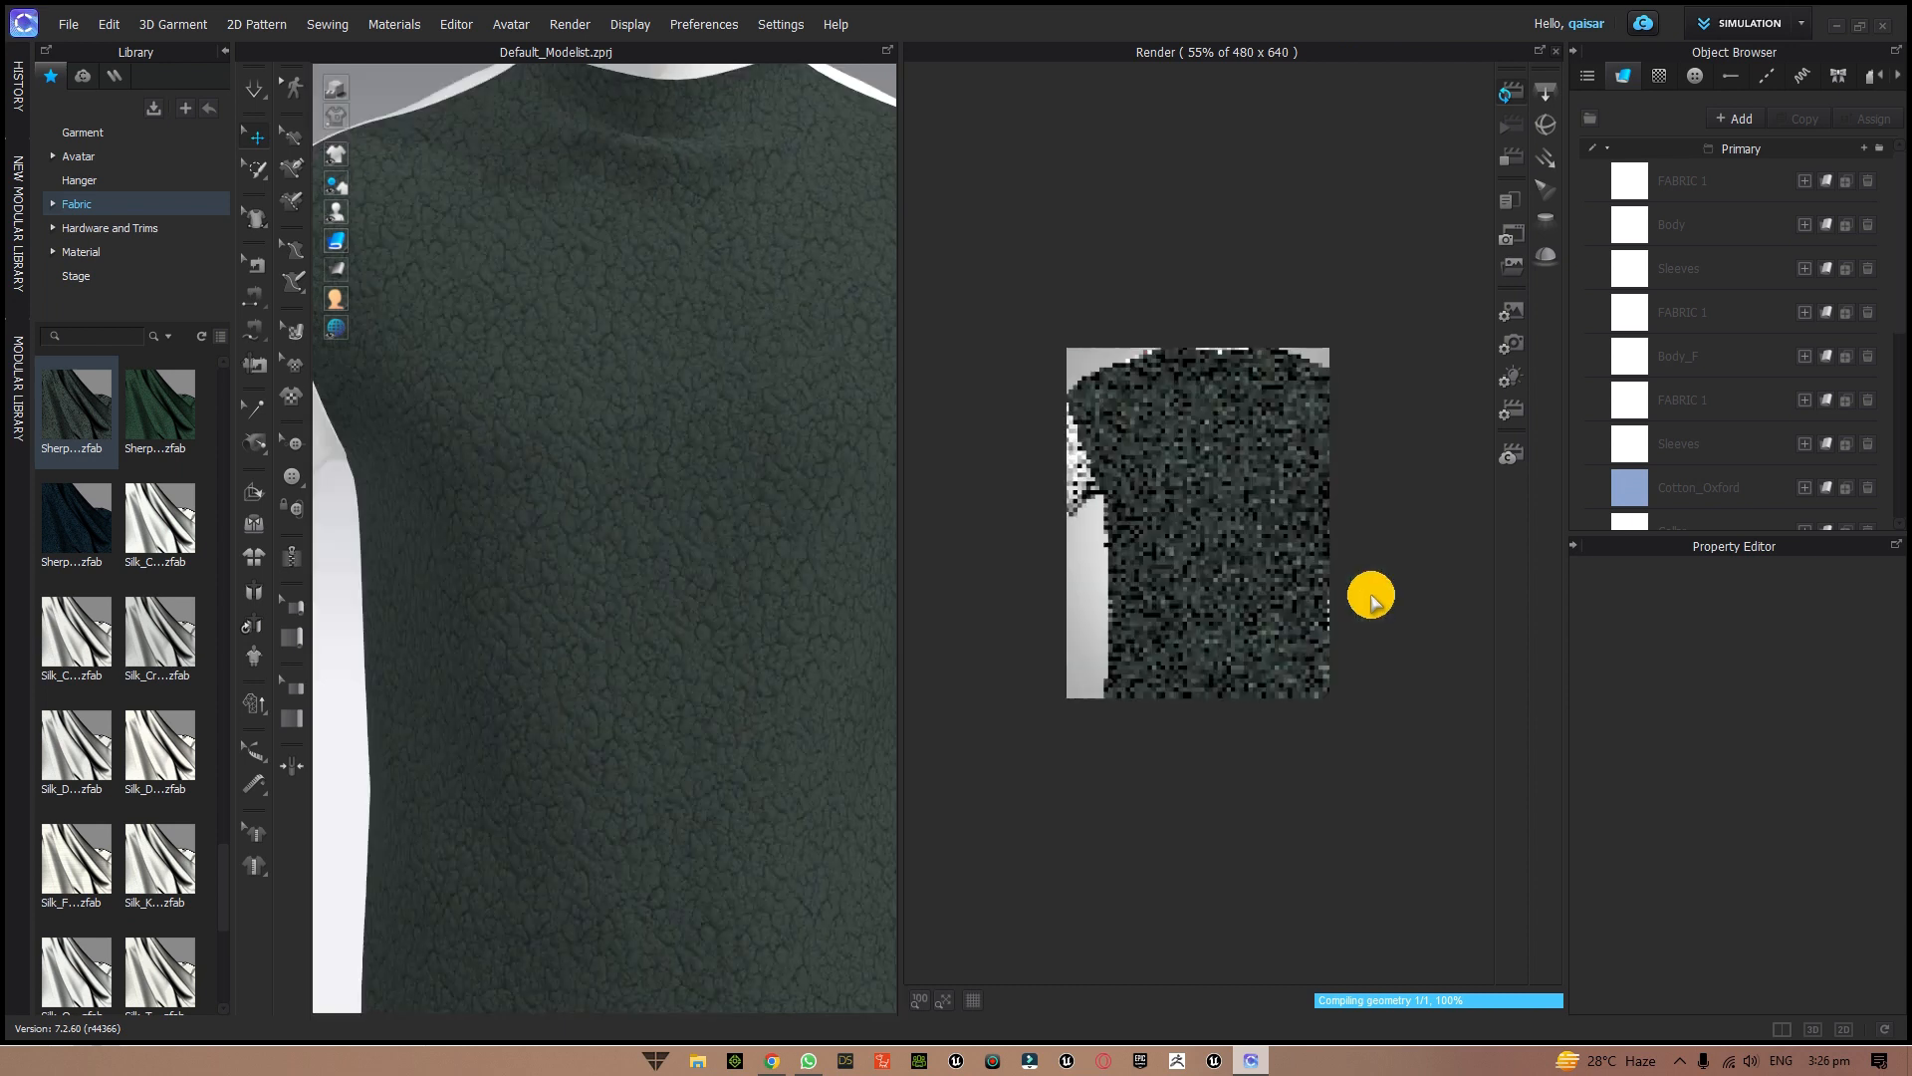
scroll(1289, 600, "down", 2)
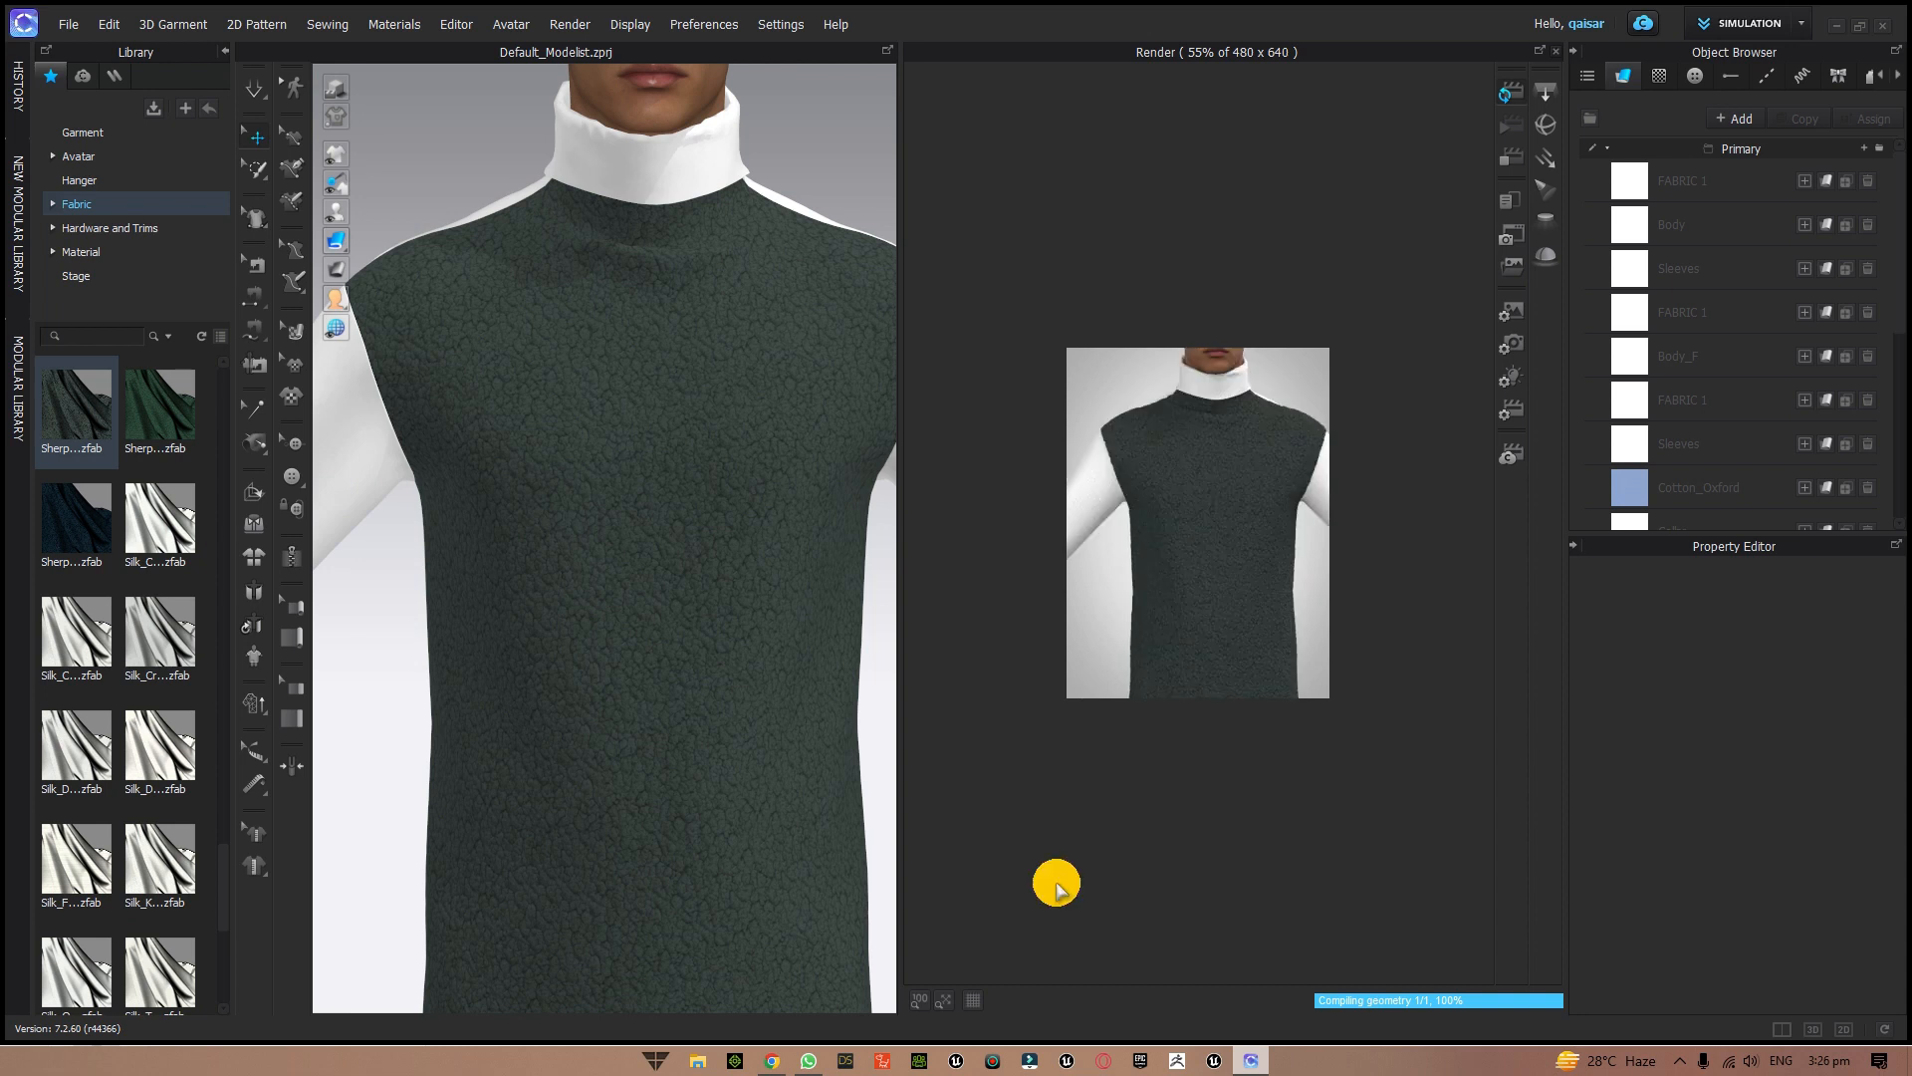
scroll(1367, 674, "up", 2)
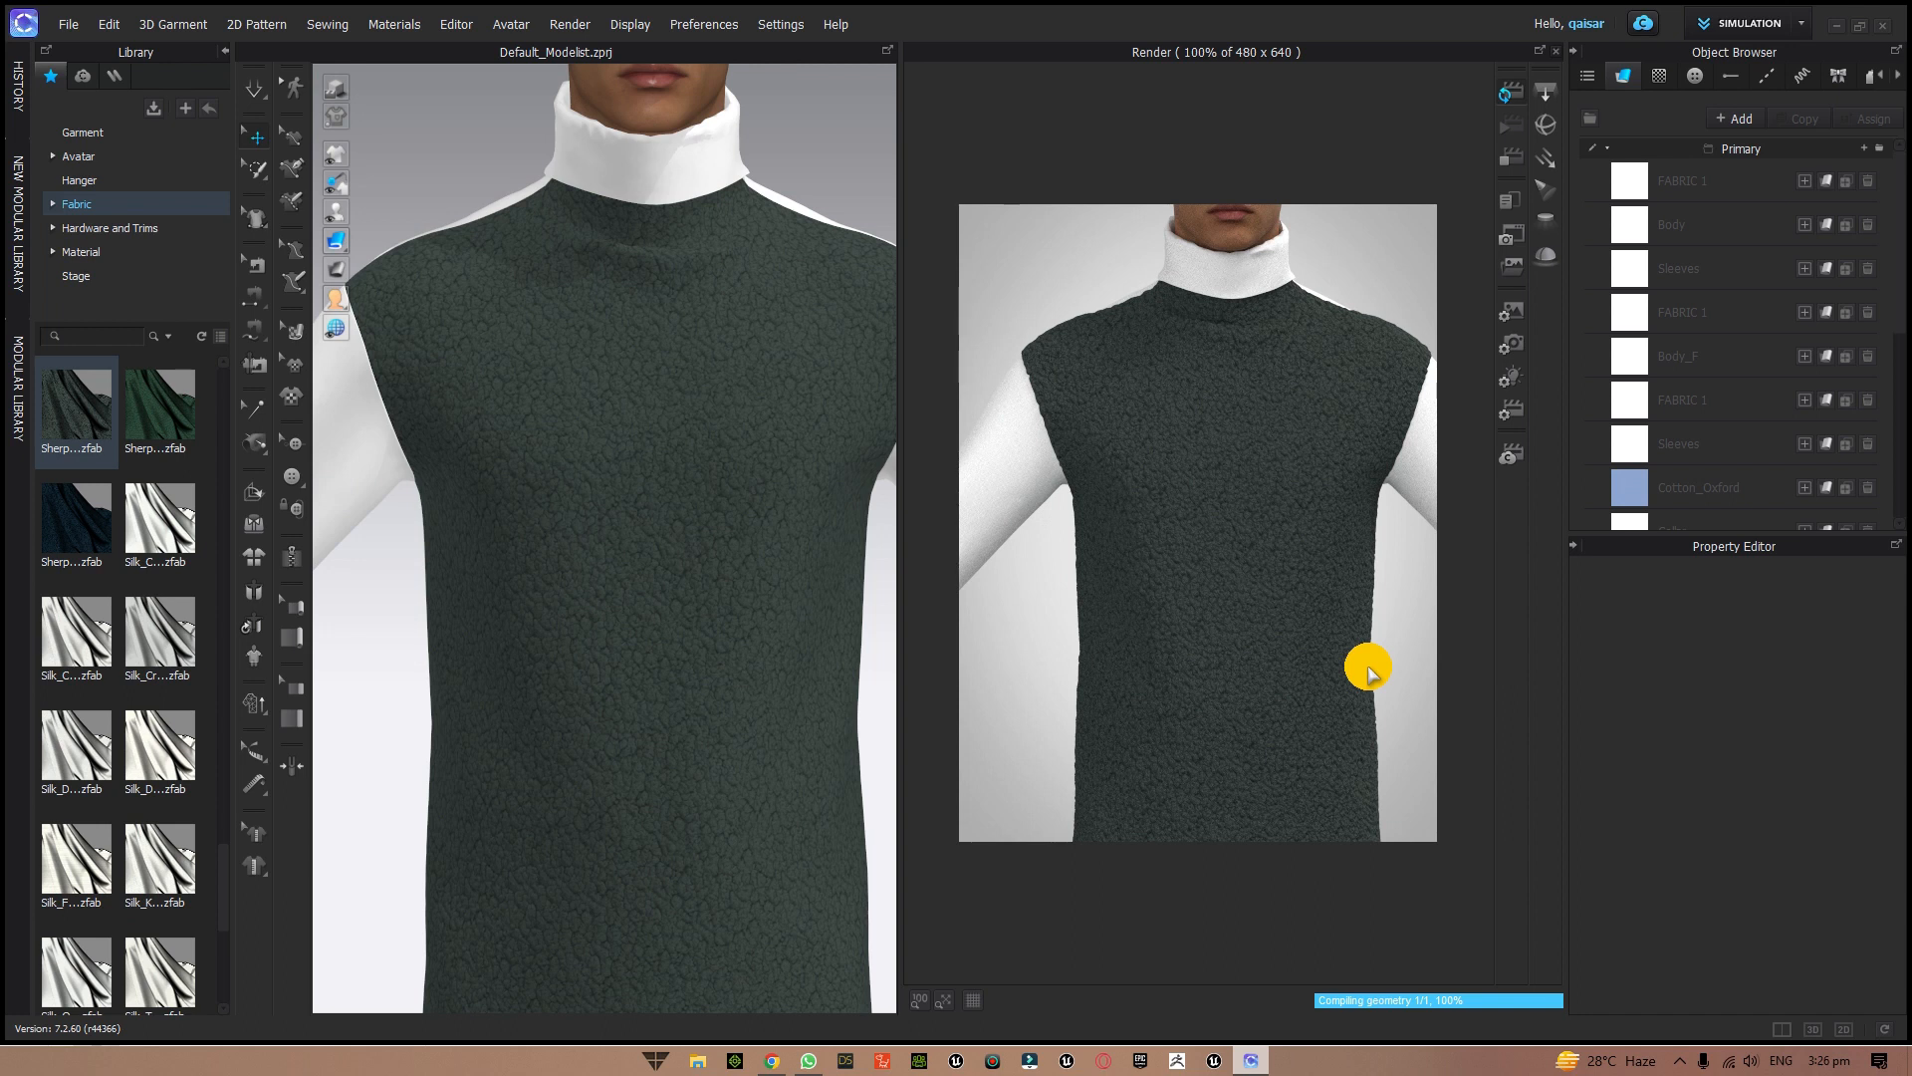
left_click(1556, 51)
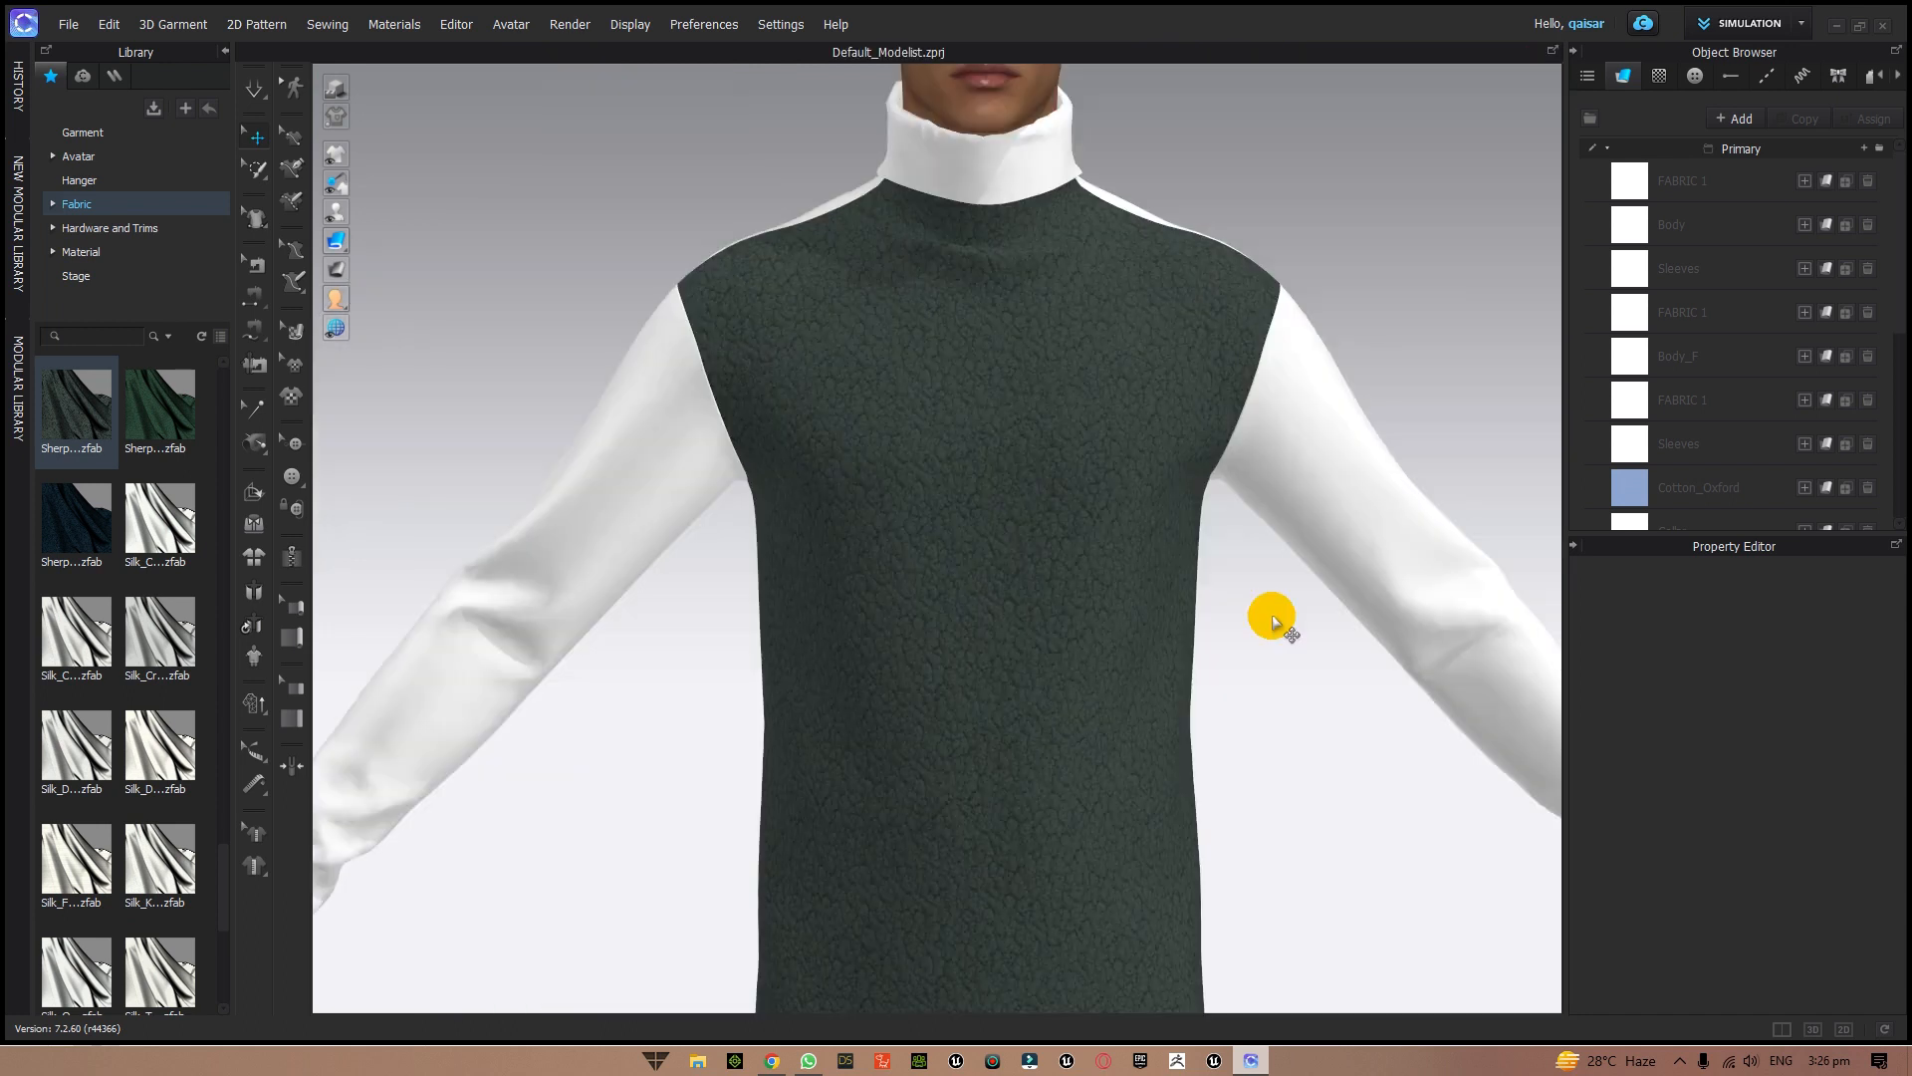
- Apply the stylized_rib_knit_wool.sbsar material from the library's Substance folder to the garment's front body piece and deselect it
scroll(1273, 622, "down", 3)
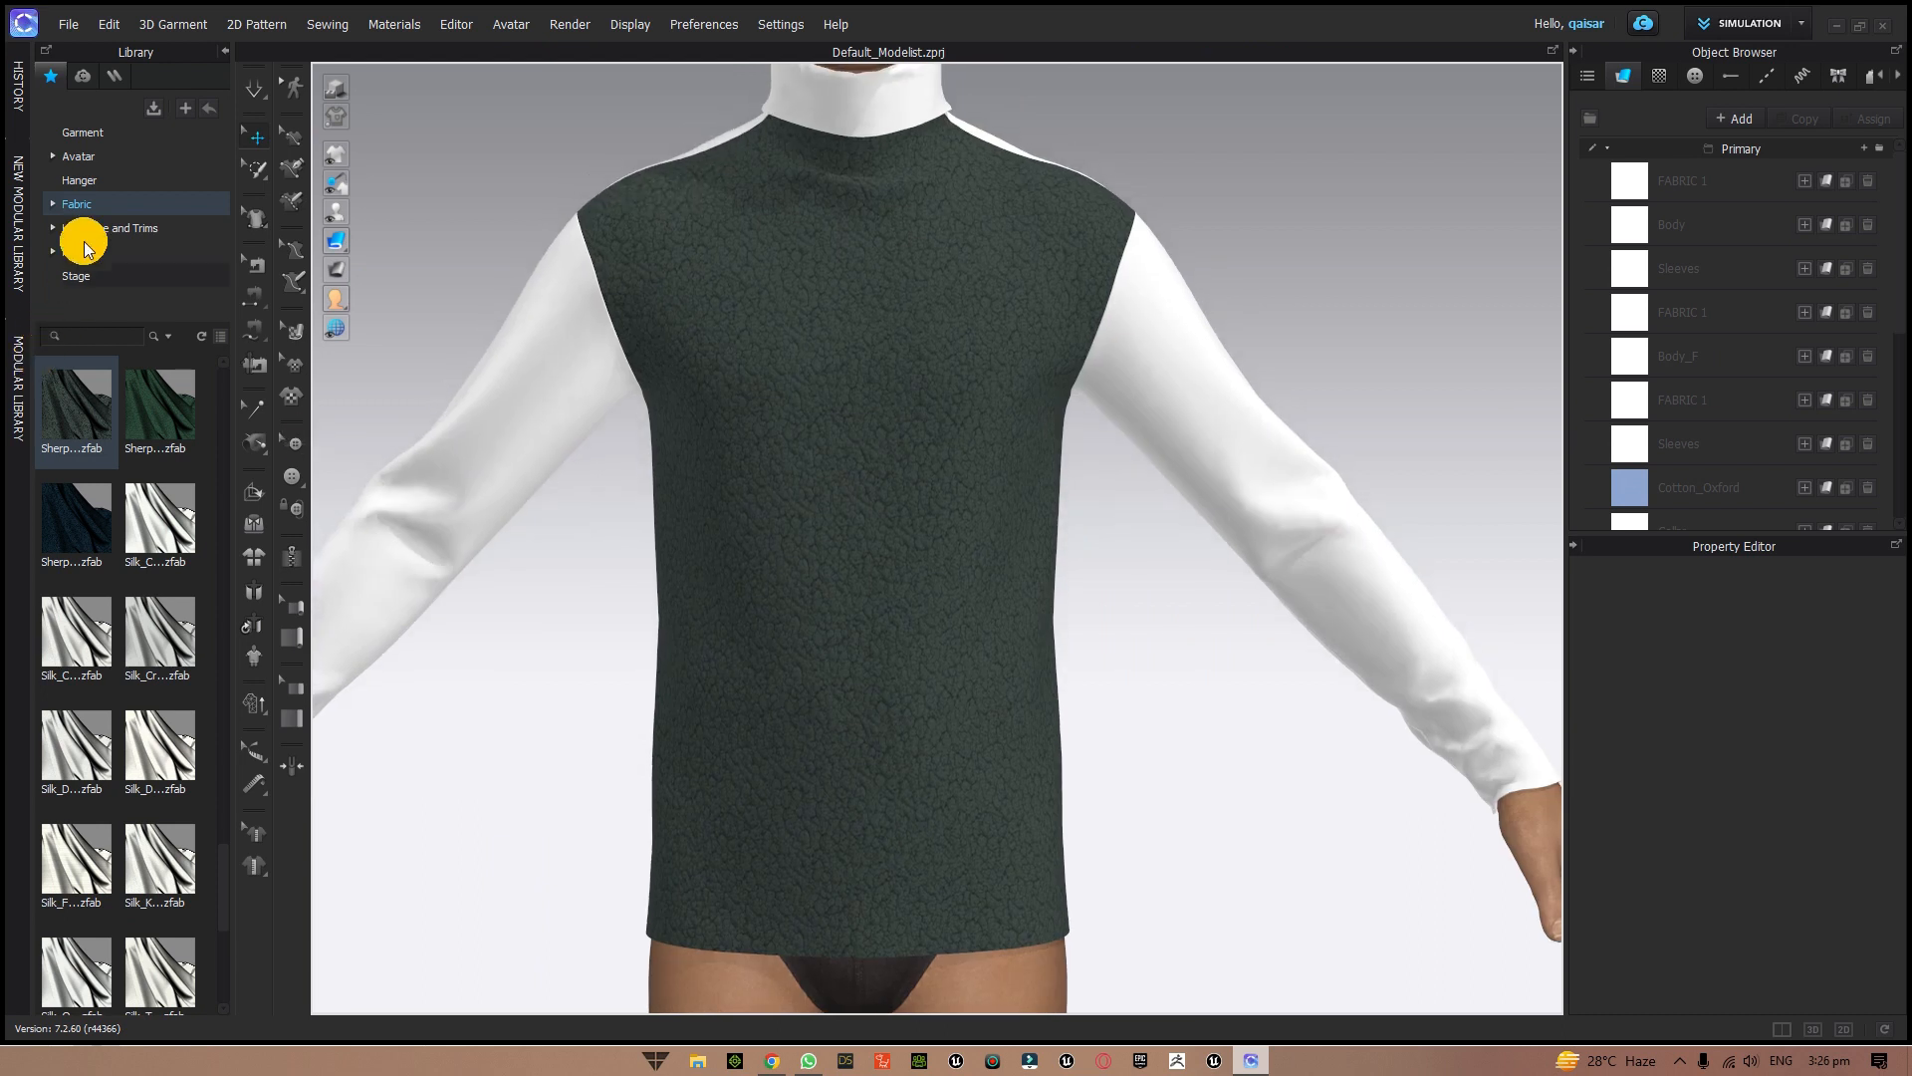
left_click(89, 204)
left_click(82, 252)
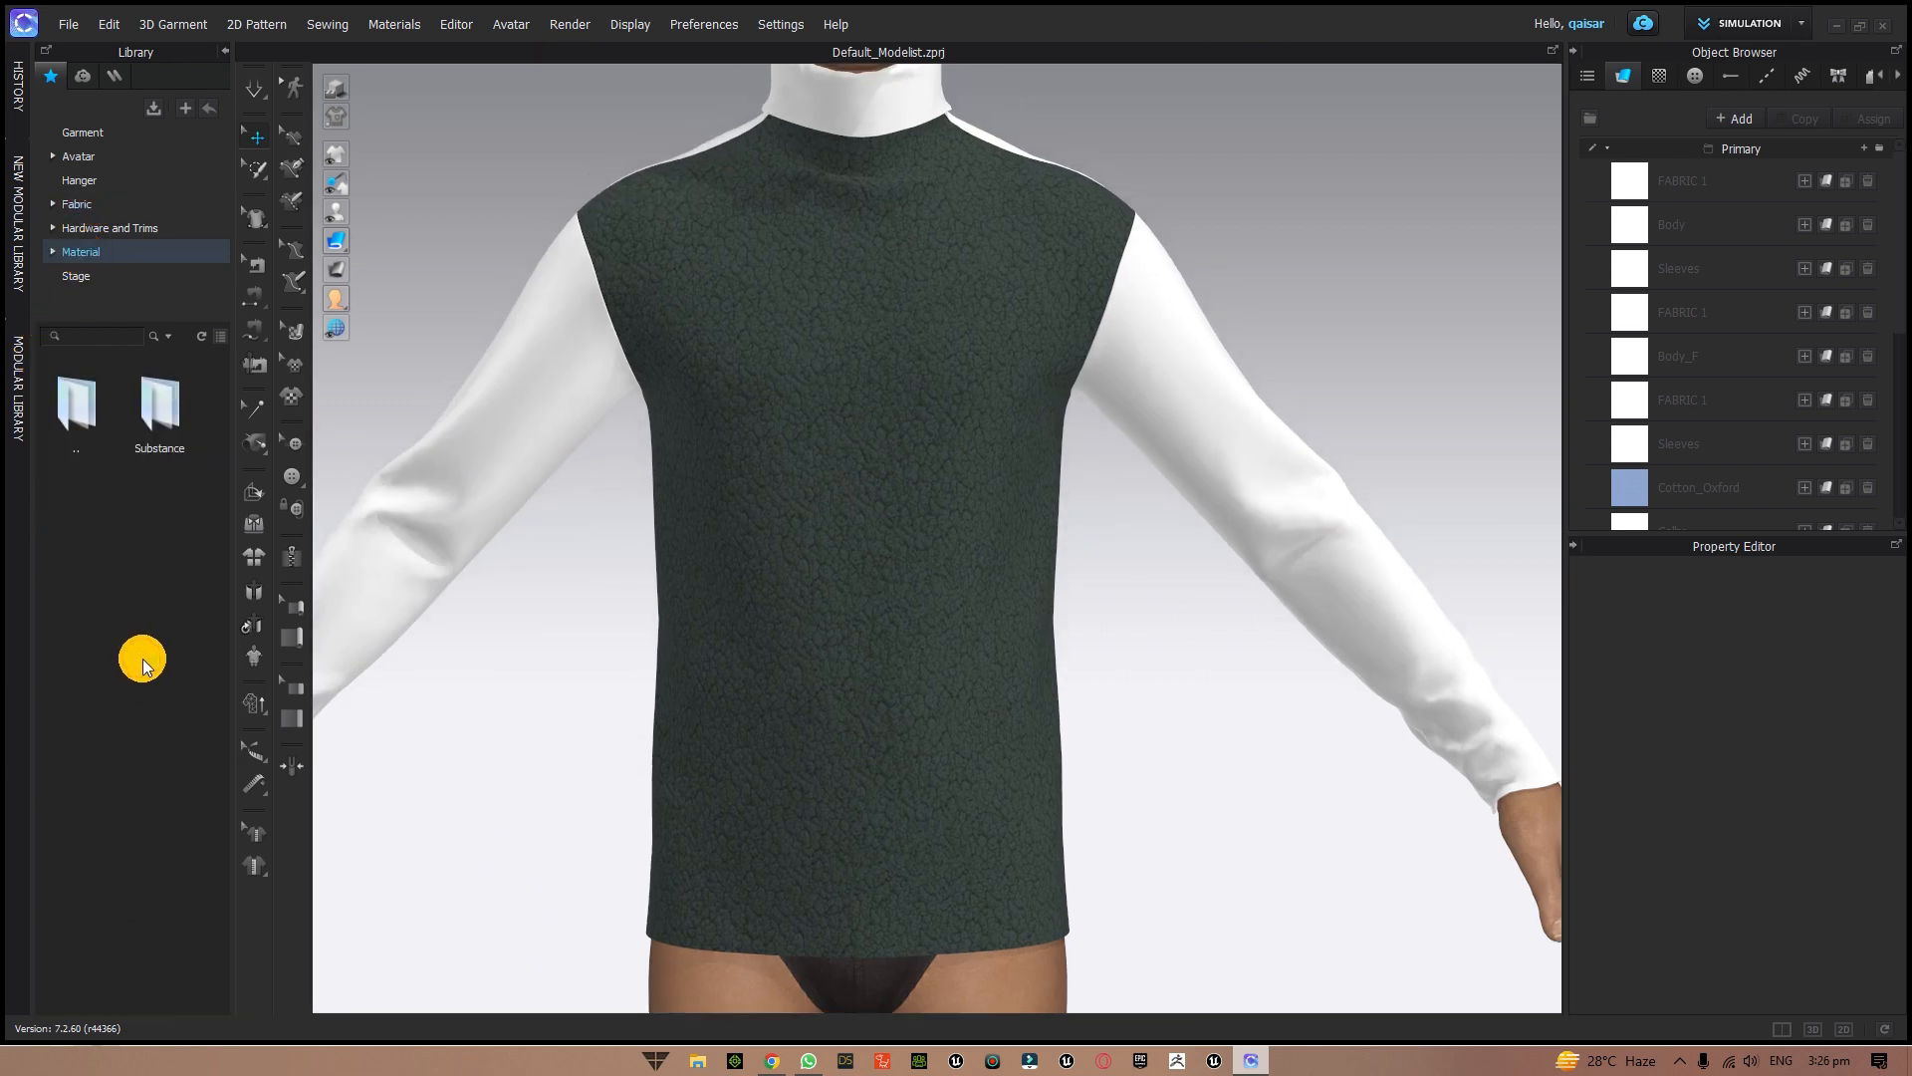
double_click(161, 456)
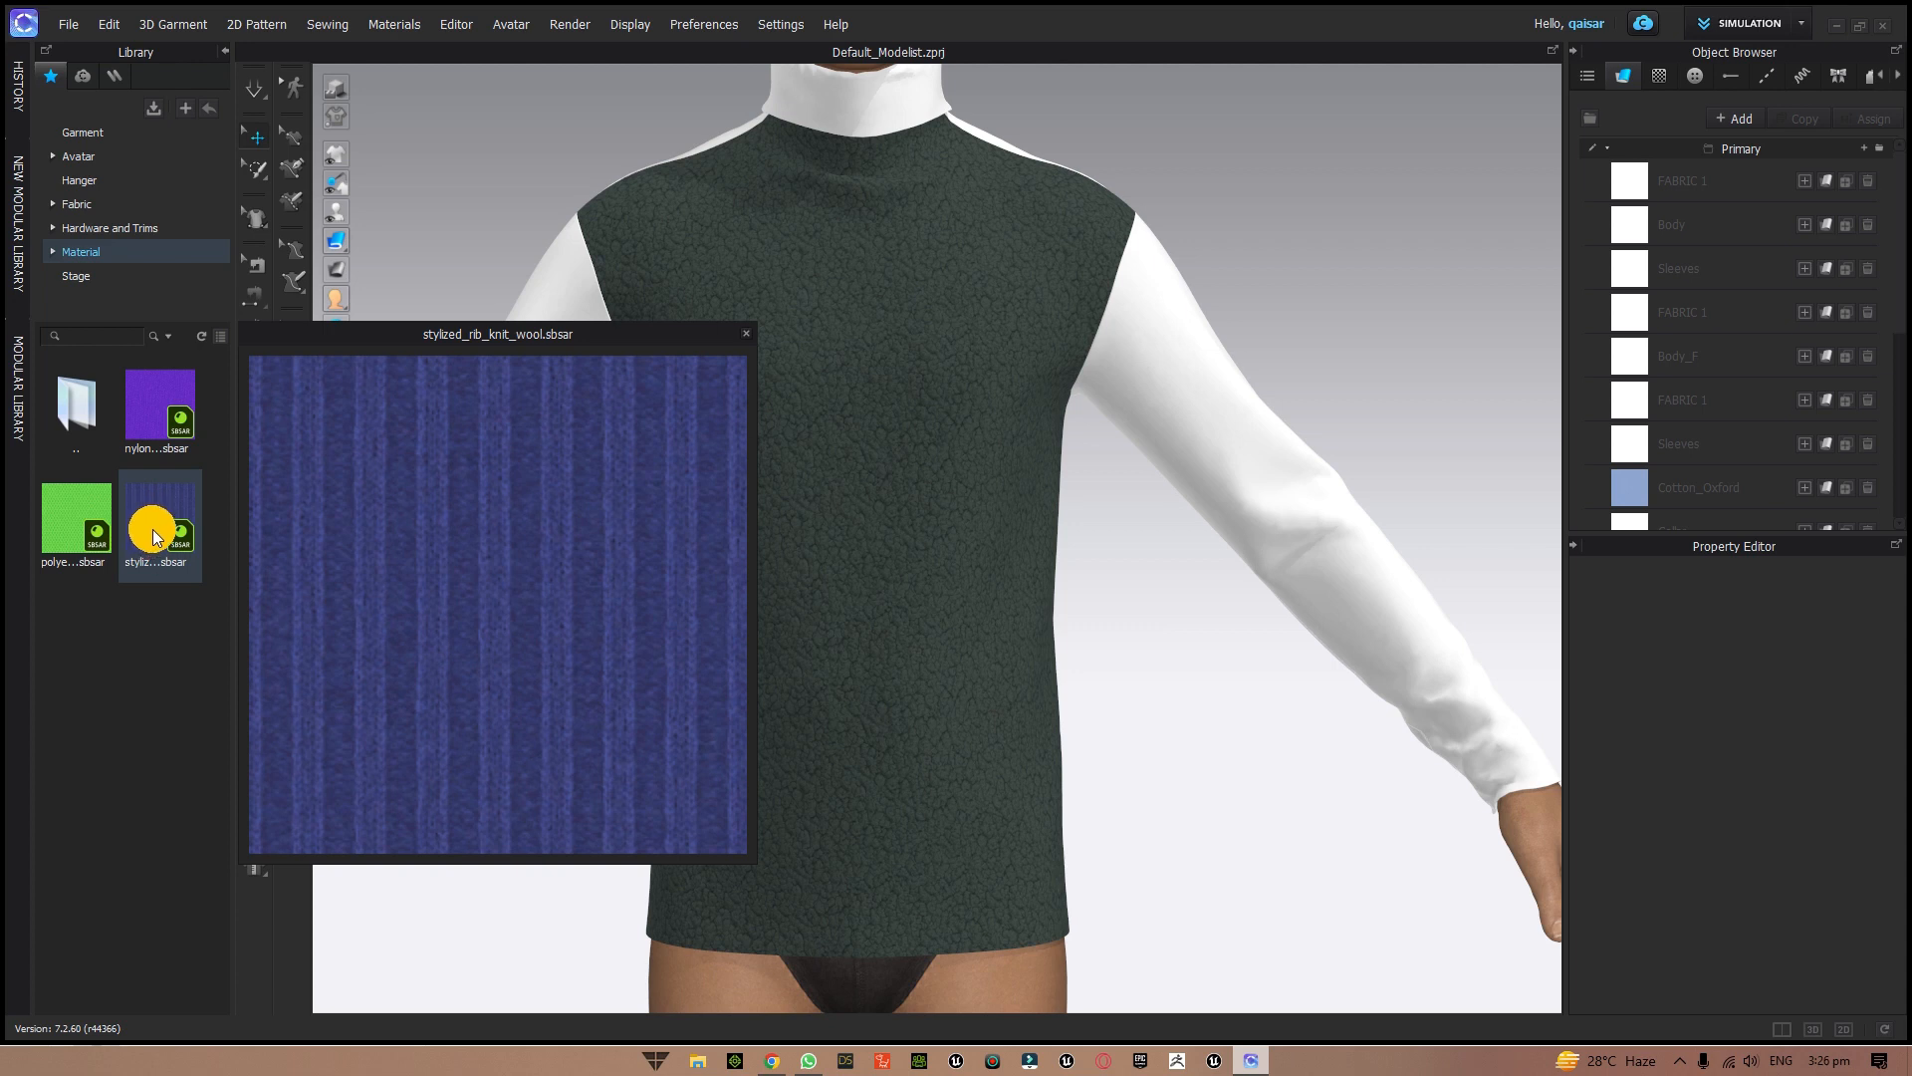
left_click_drag(158, 528, 715, 683)
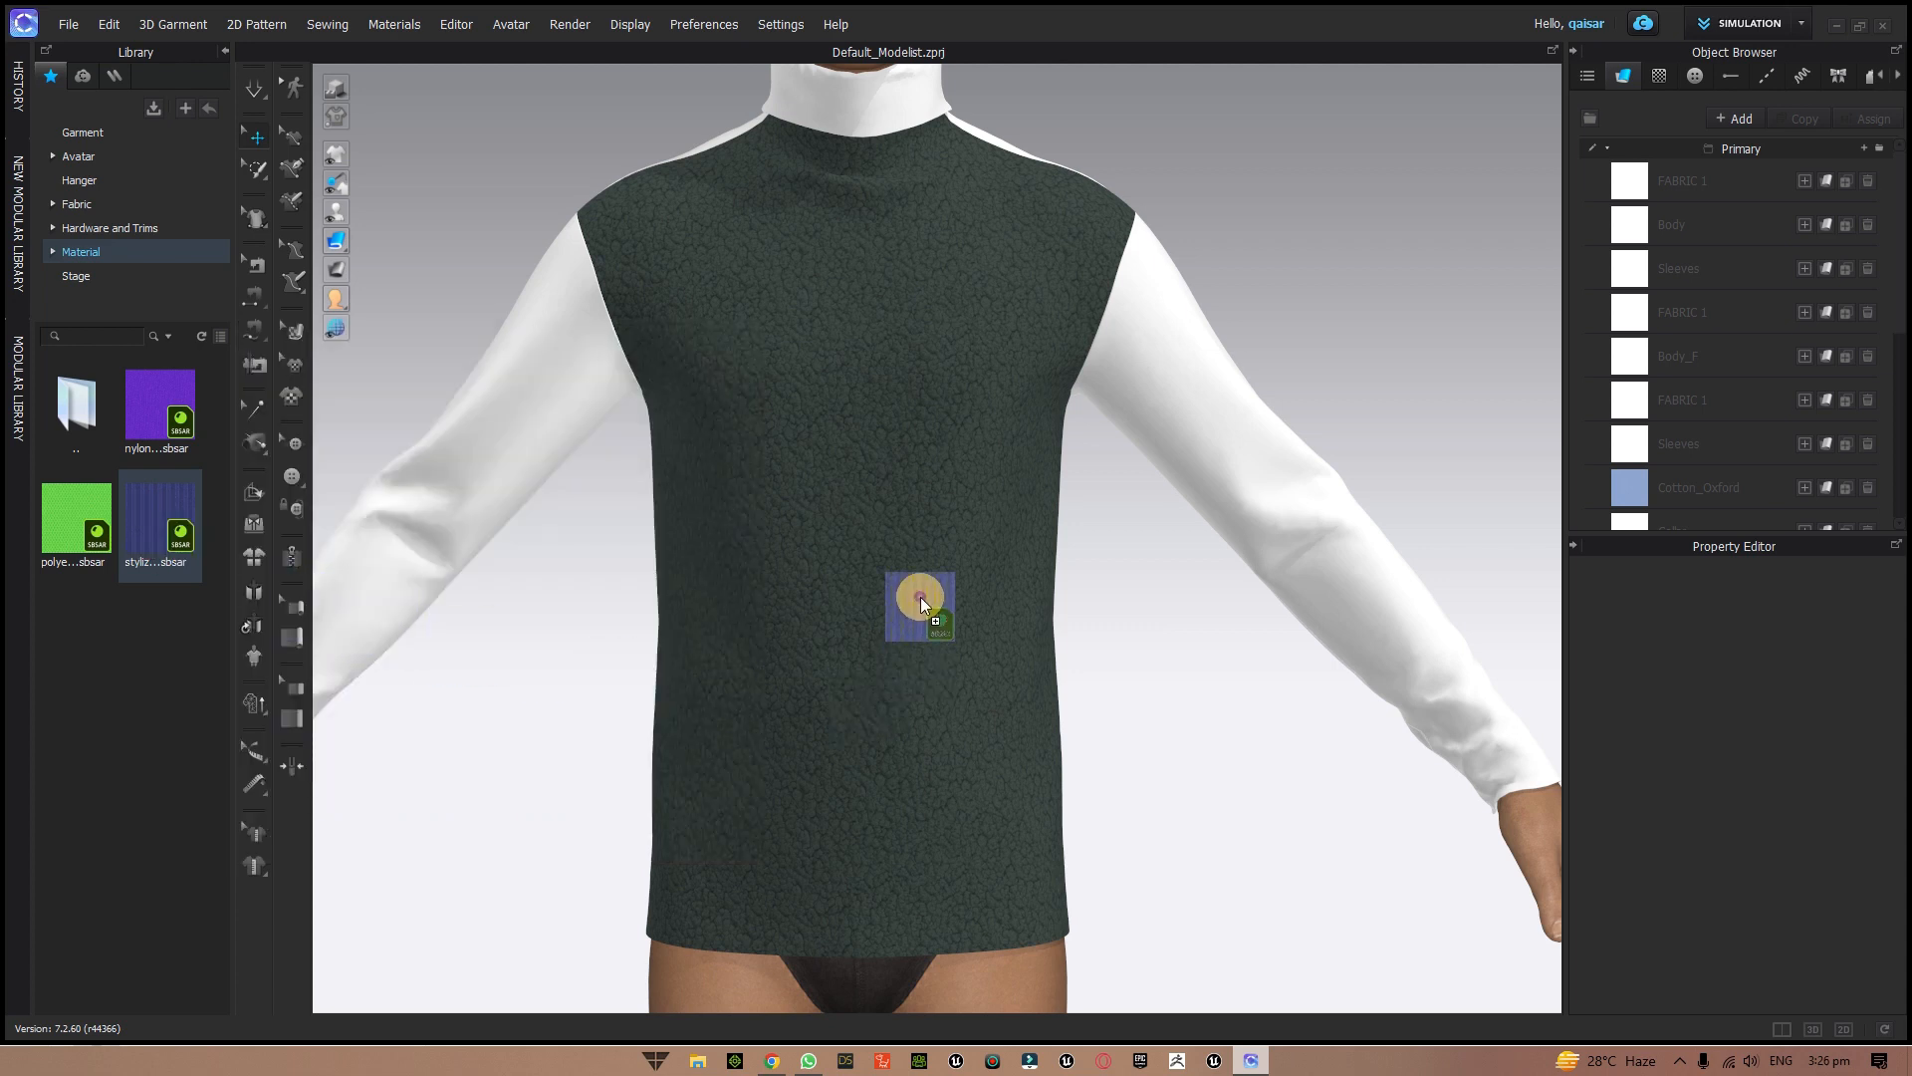
left_click_drag(920, 596, 920, 596)
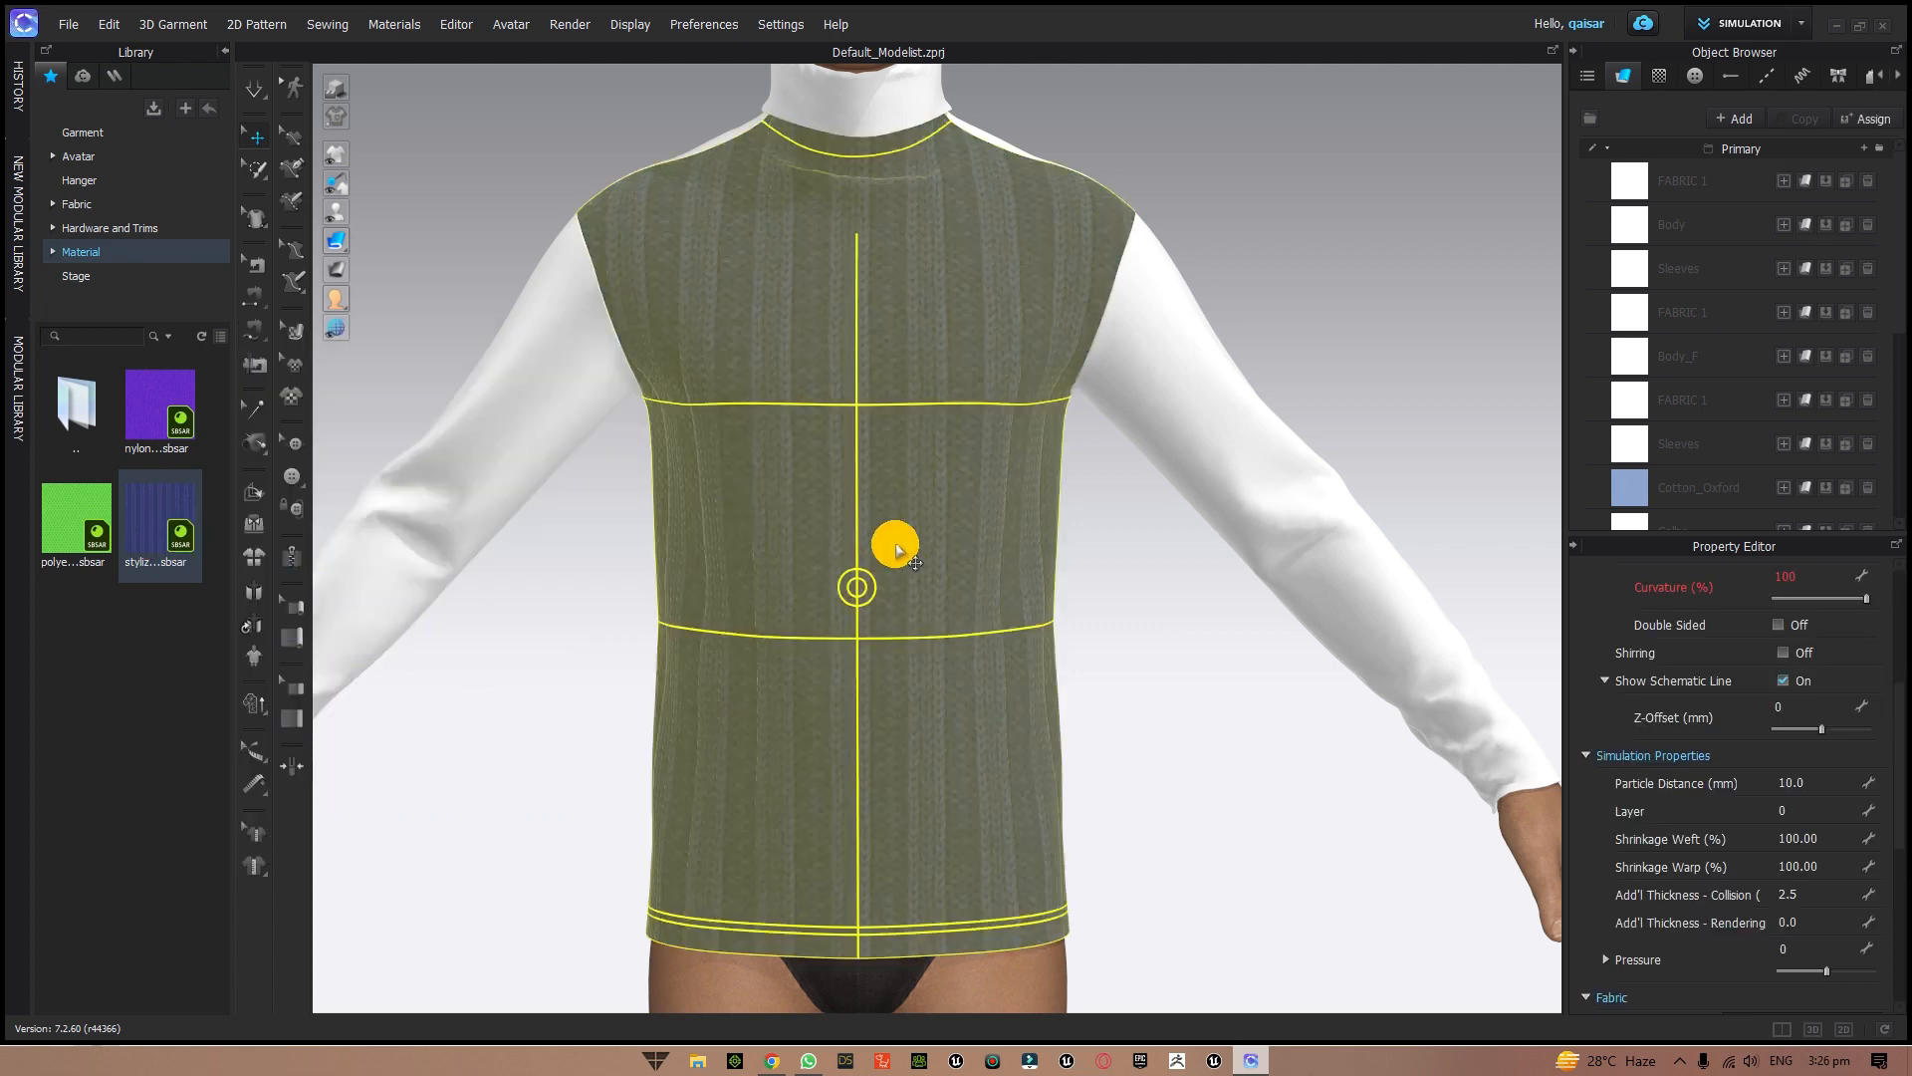
left_click(1195, 610)
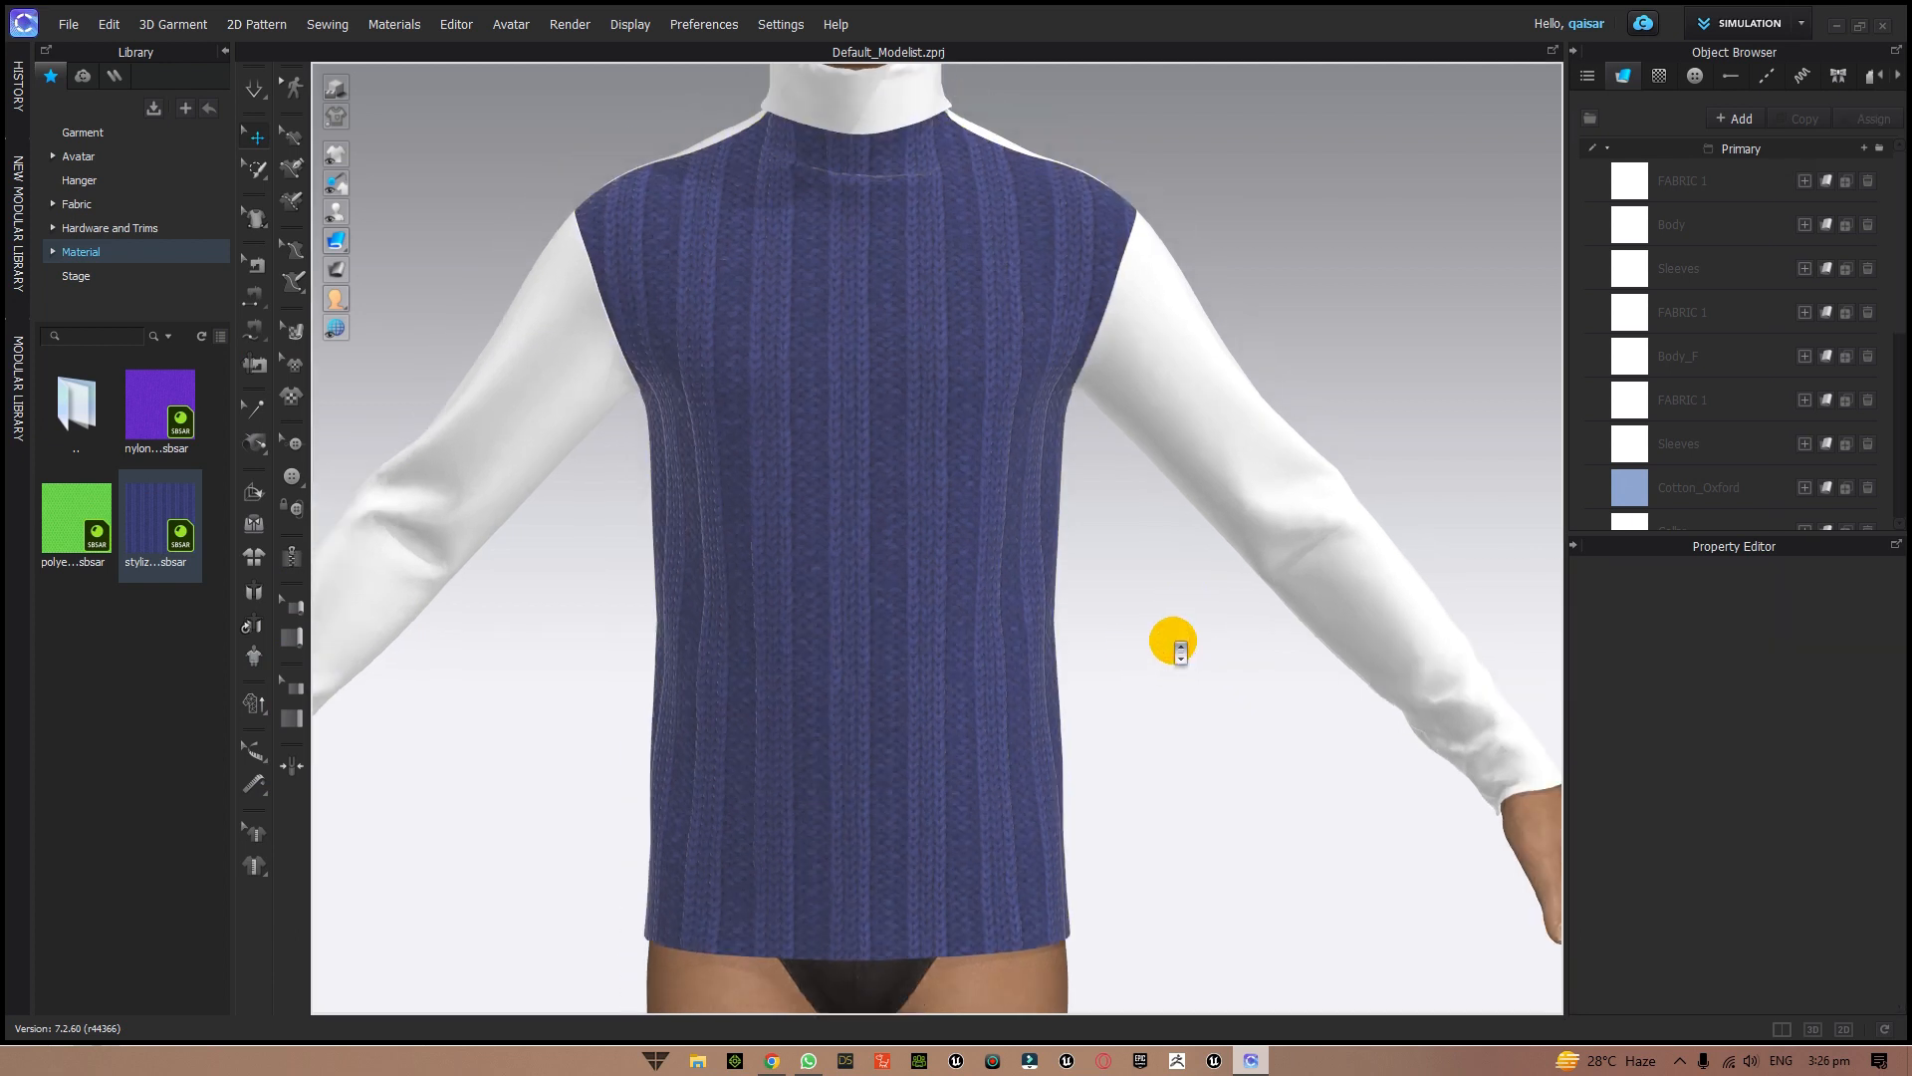
- Apply the stylized_rib_knit_wool.sbsar material to both sleeves
mouse_move(149, 525)
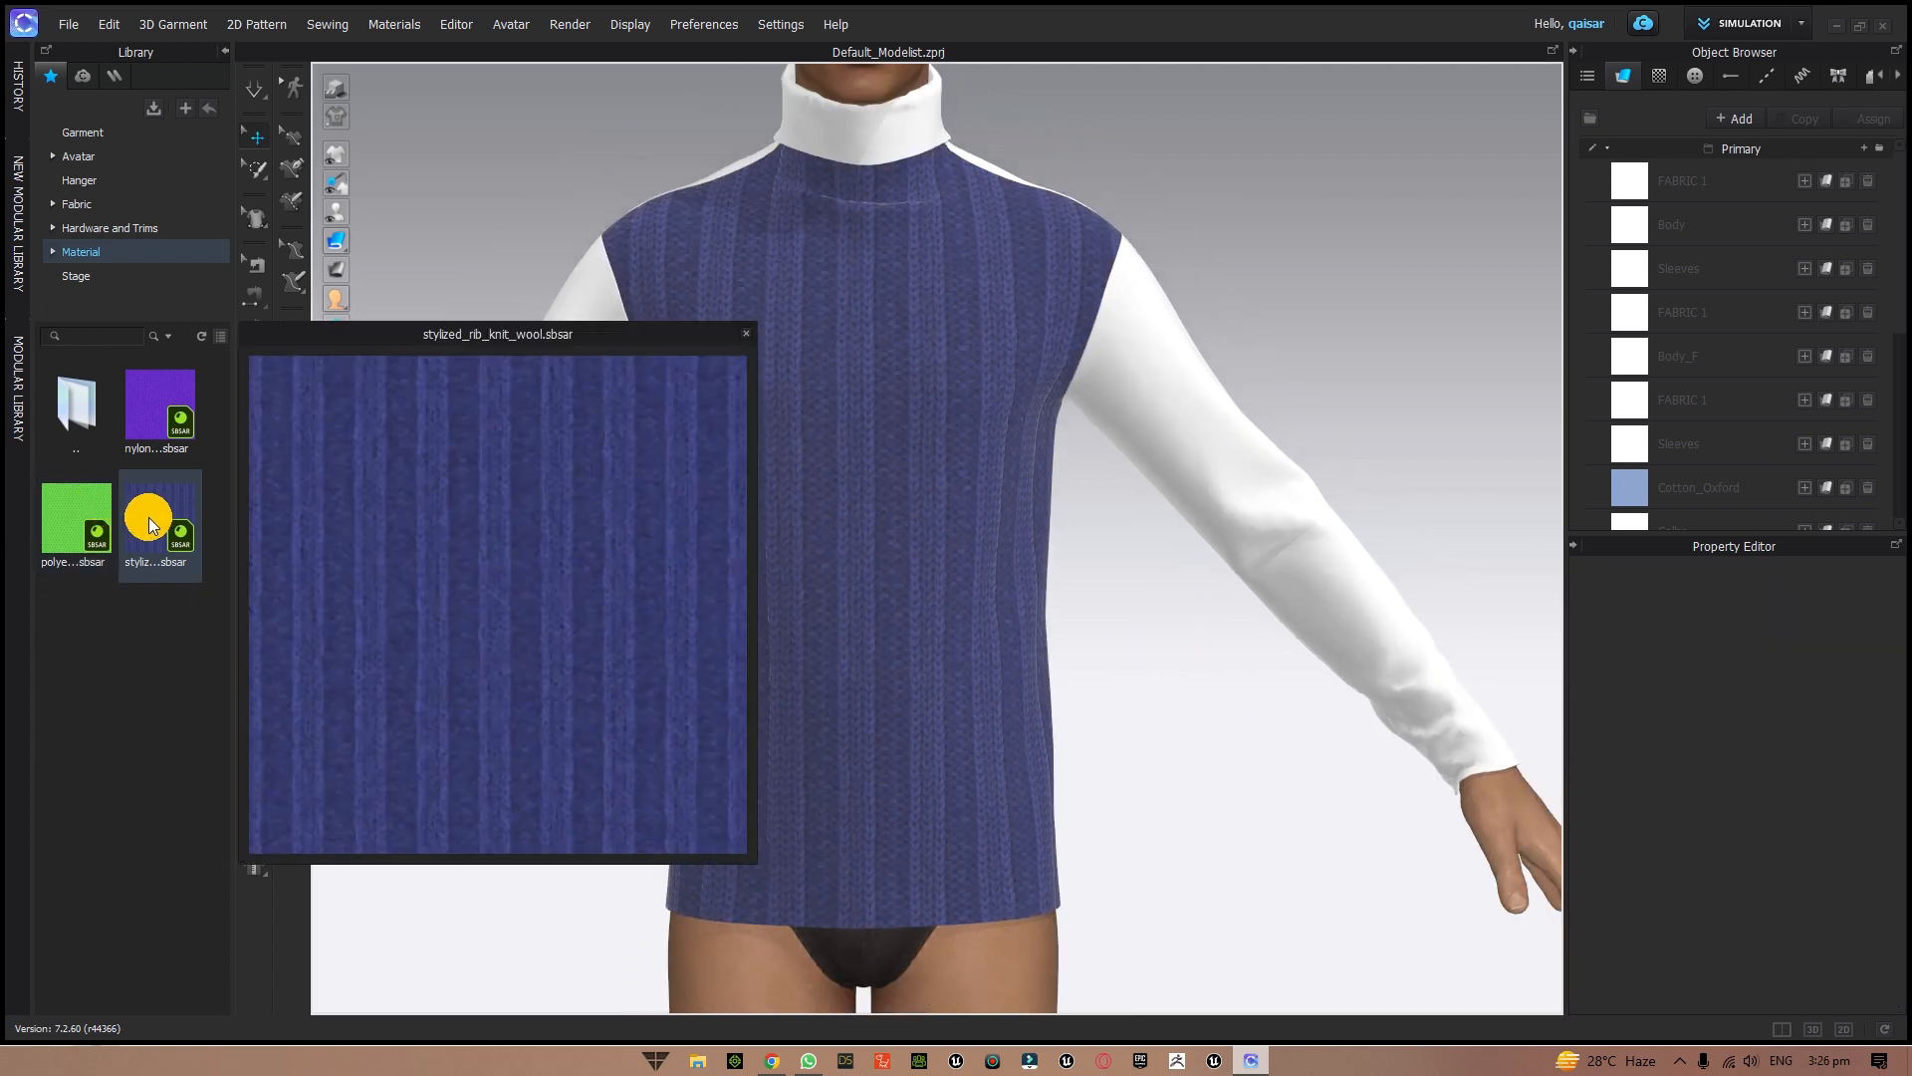
left_click_drag(149, 525, 492, 532)
left_click_drag(560, 451, 558, 446)
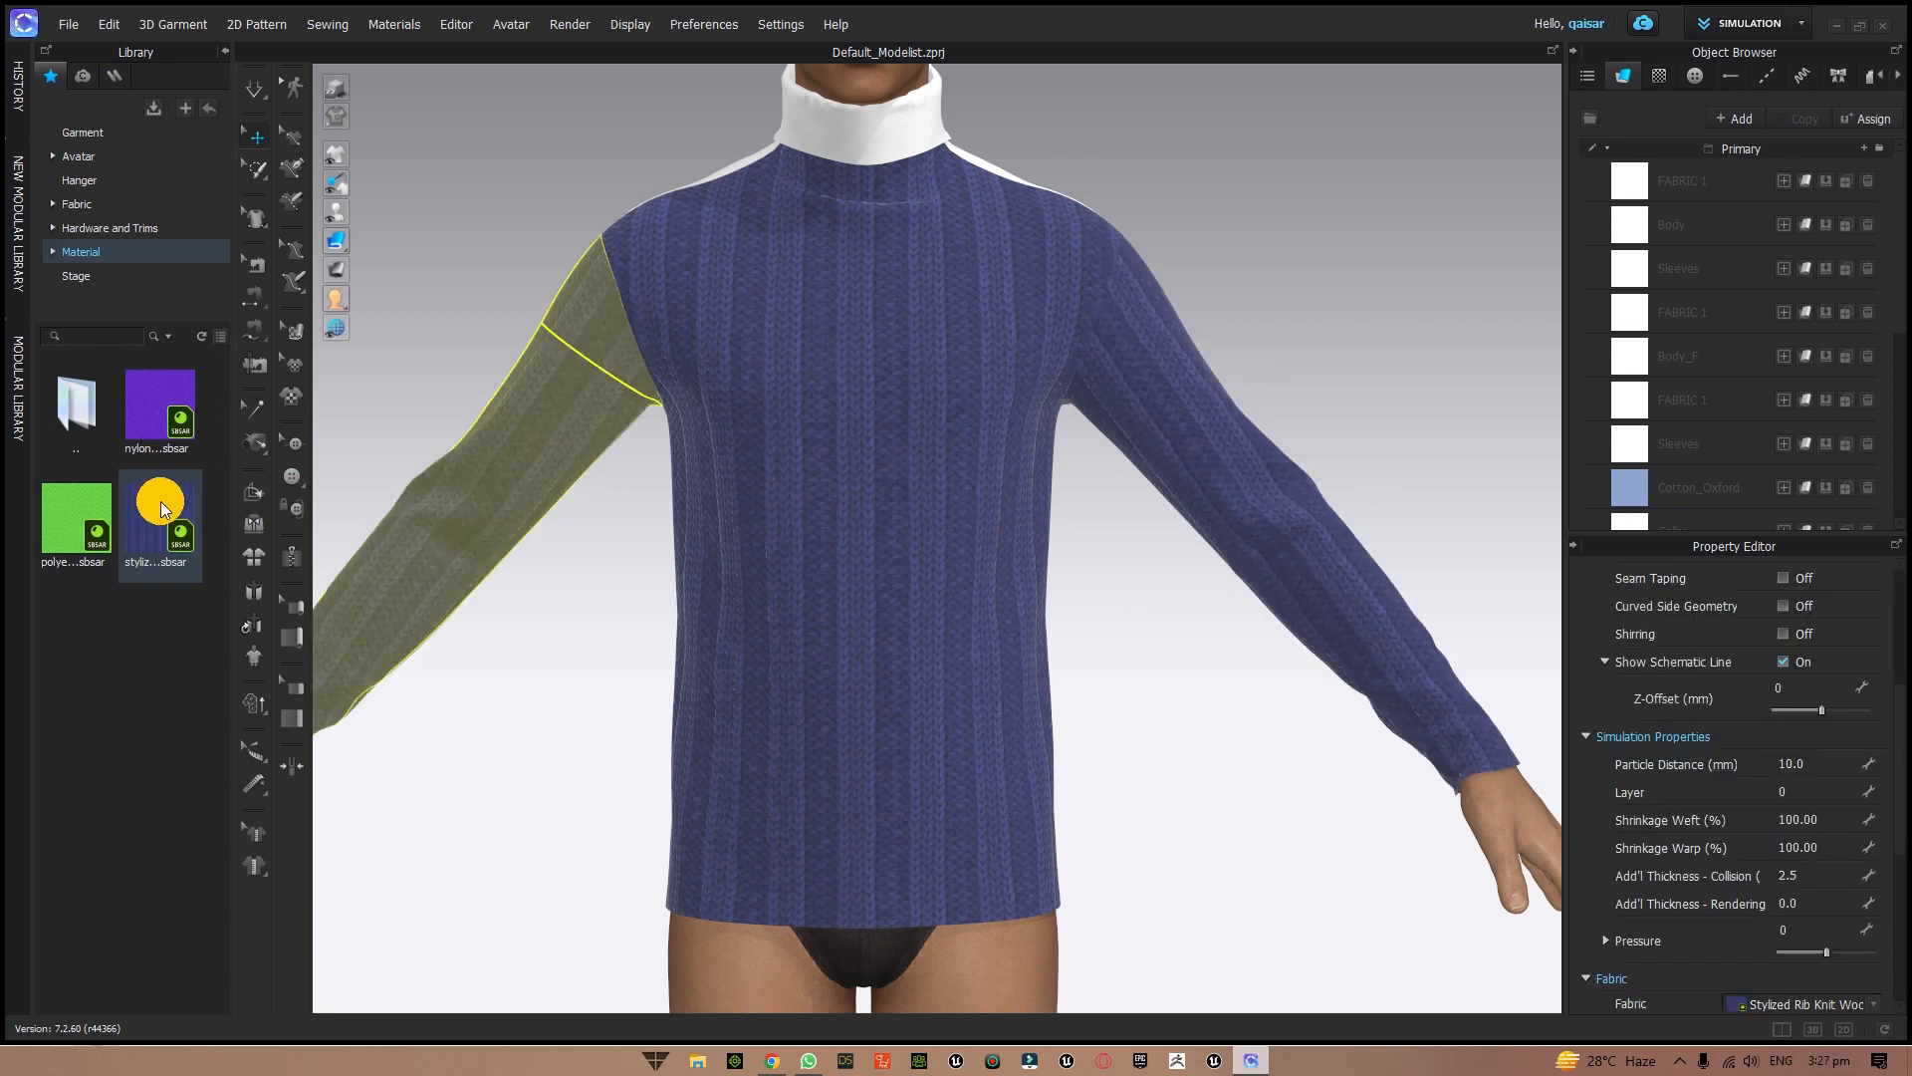
- Apply the stylized_rib_knit_wool.sbsar material to the back body piece and the high collar, and return to the front view
right_click_drag(1101, 675, 1440, 680)
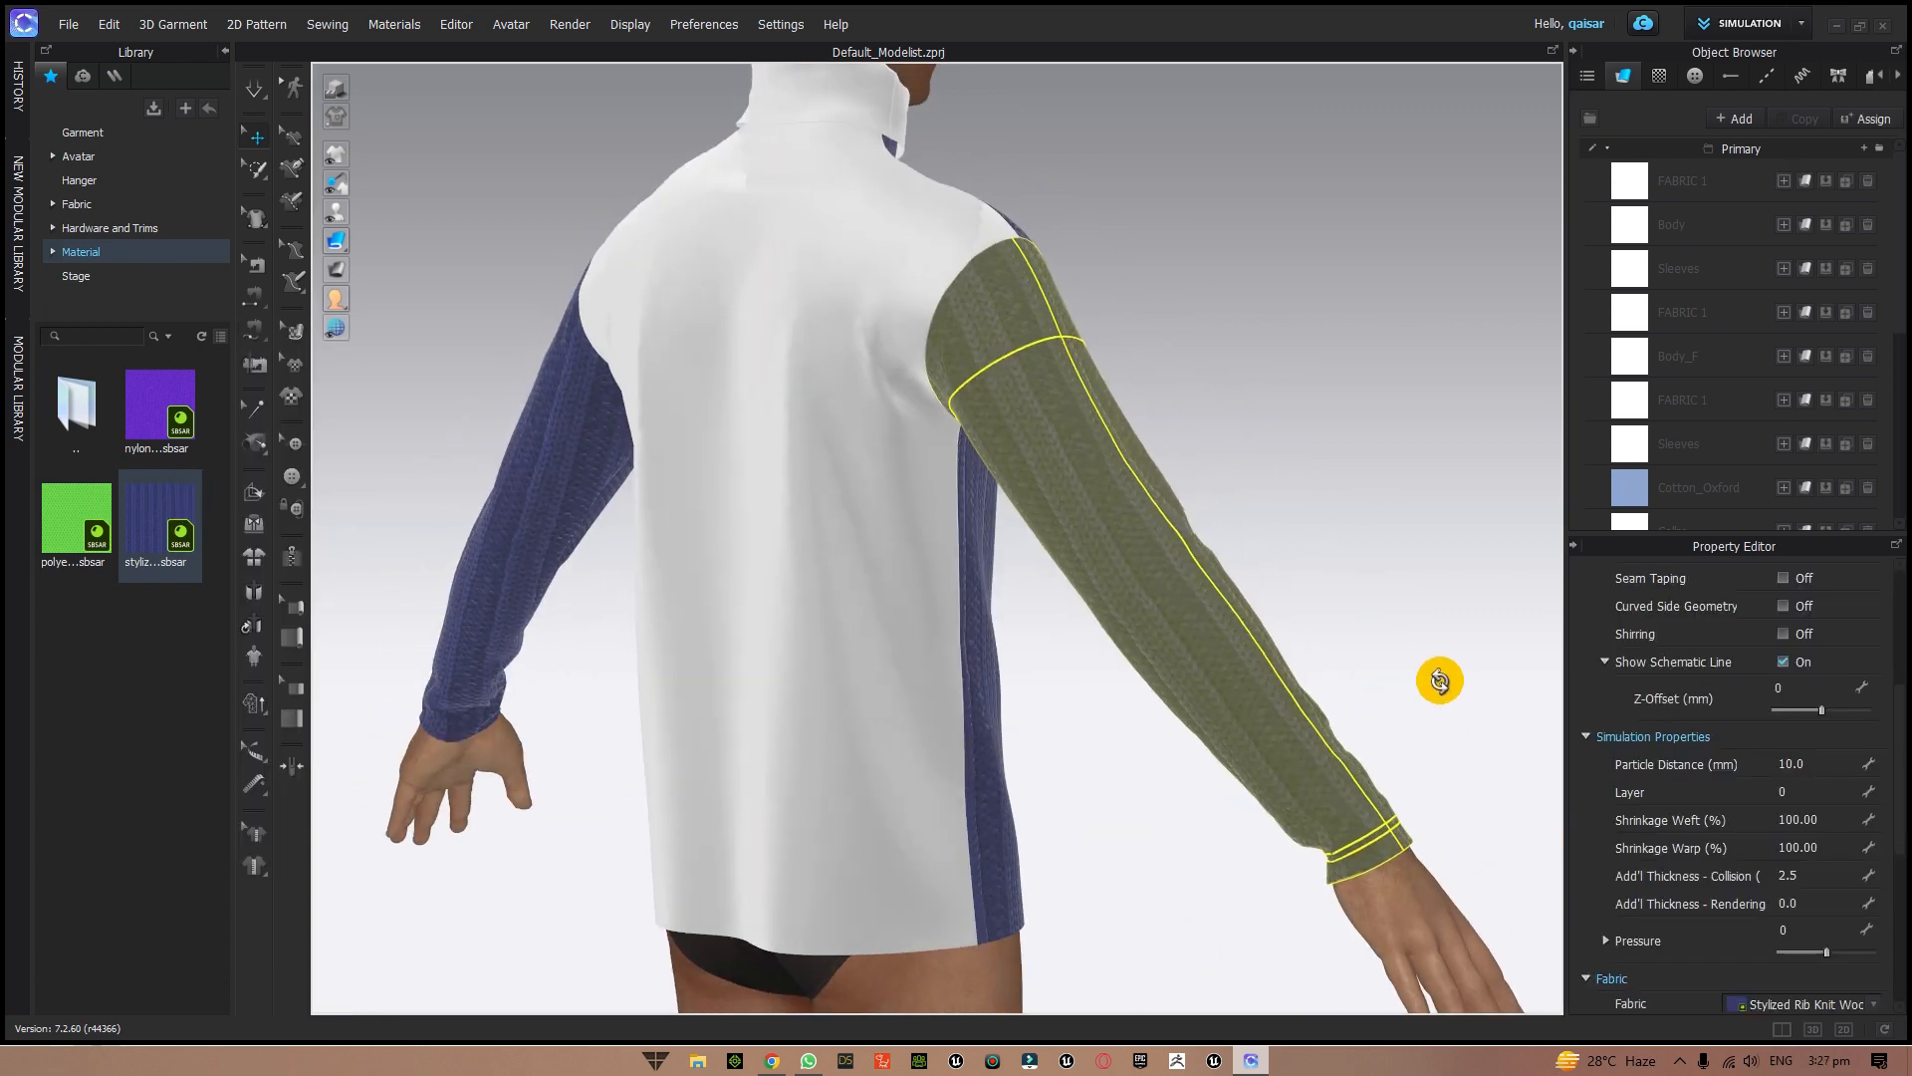
double_click(163, 519)
left_click_drag(703, 574, 856, 582)
right_click_drag(1357, 508, 1032, 503)
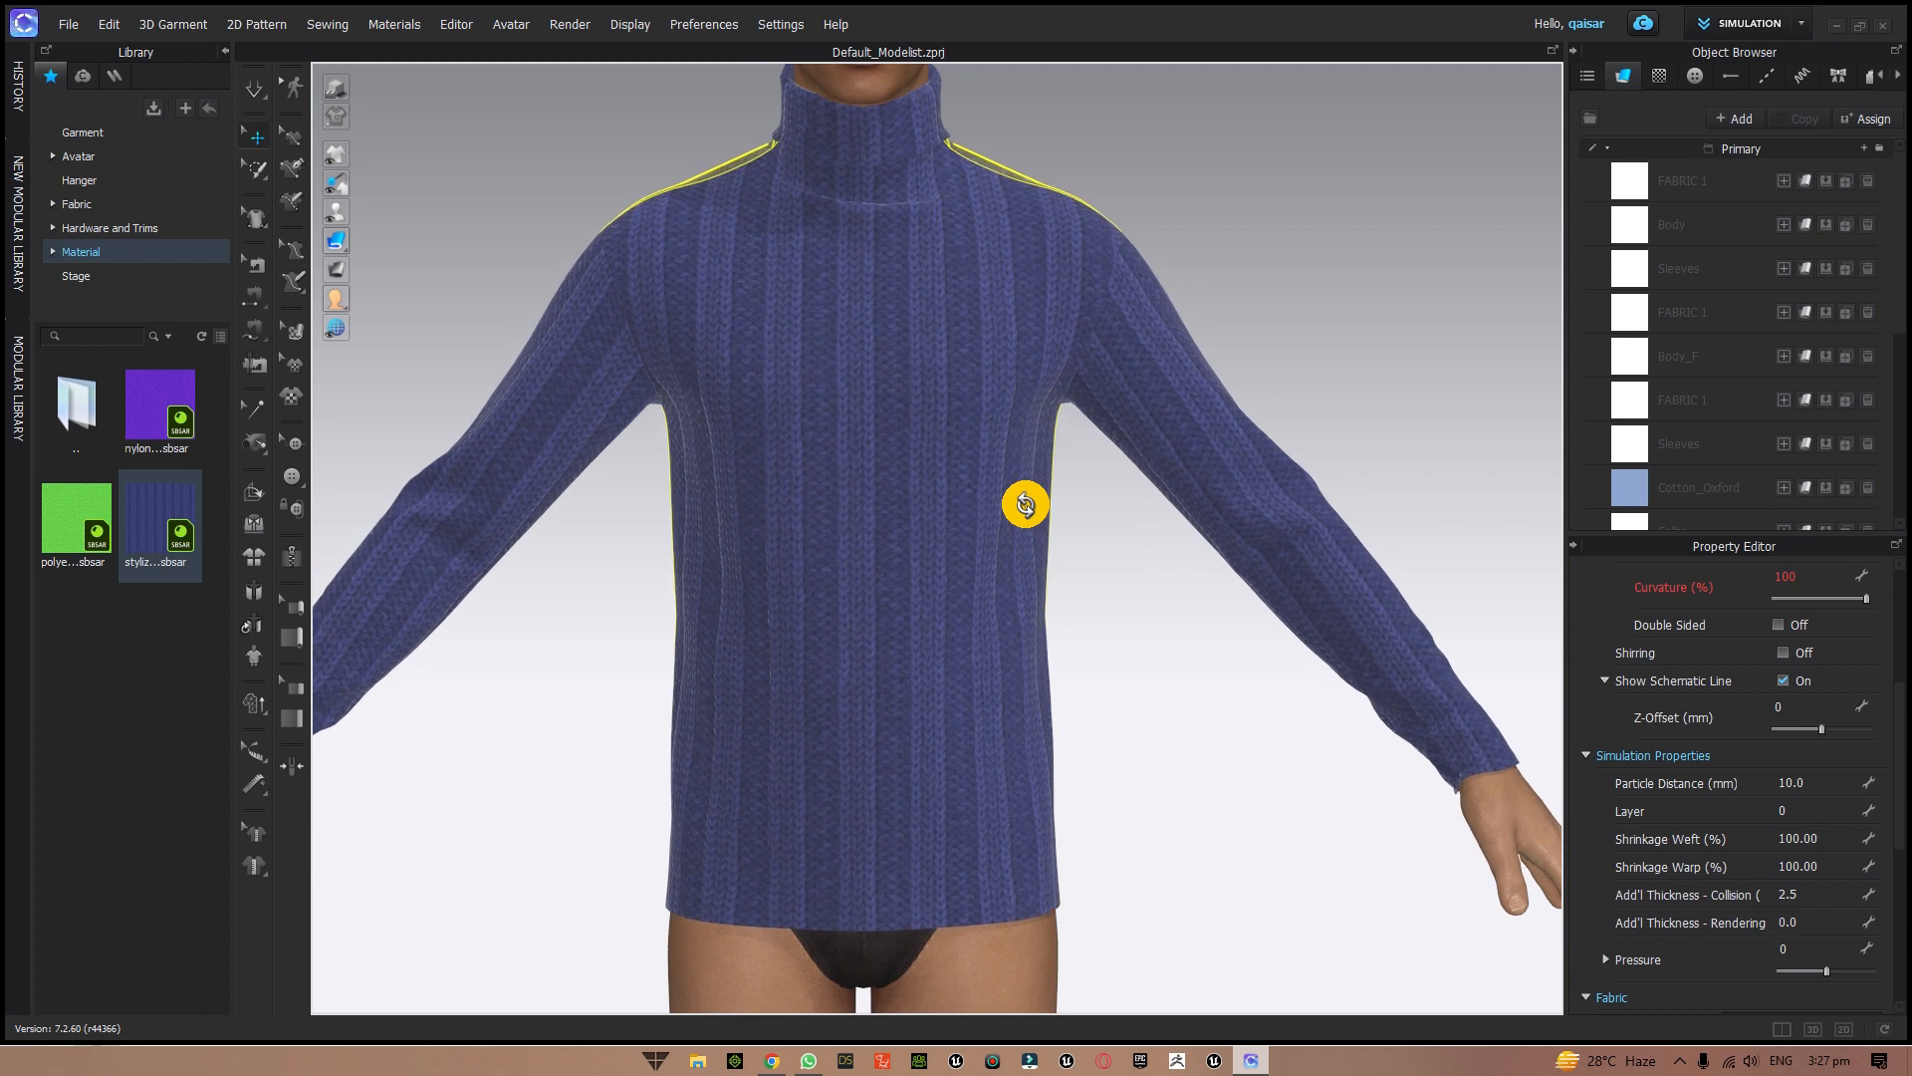
- Examine the rib knit on the whole sweater and up close at the collar, and frame the avatar's head and chest
middle_click_drag(1174, 687, 1225, 853)
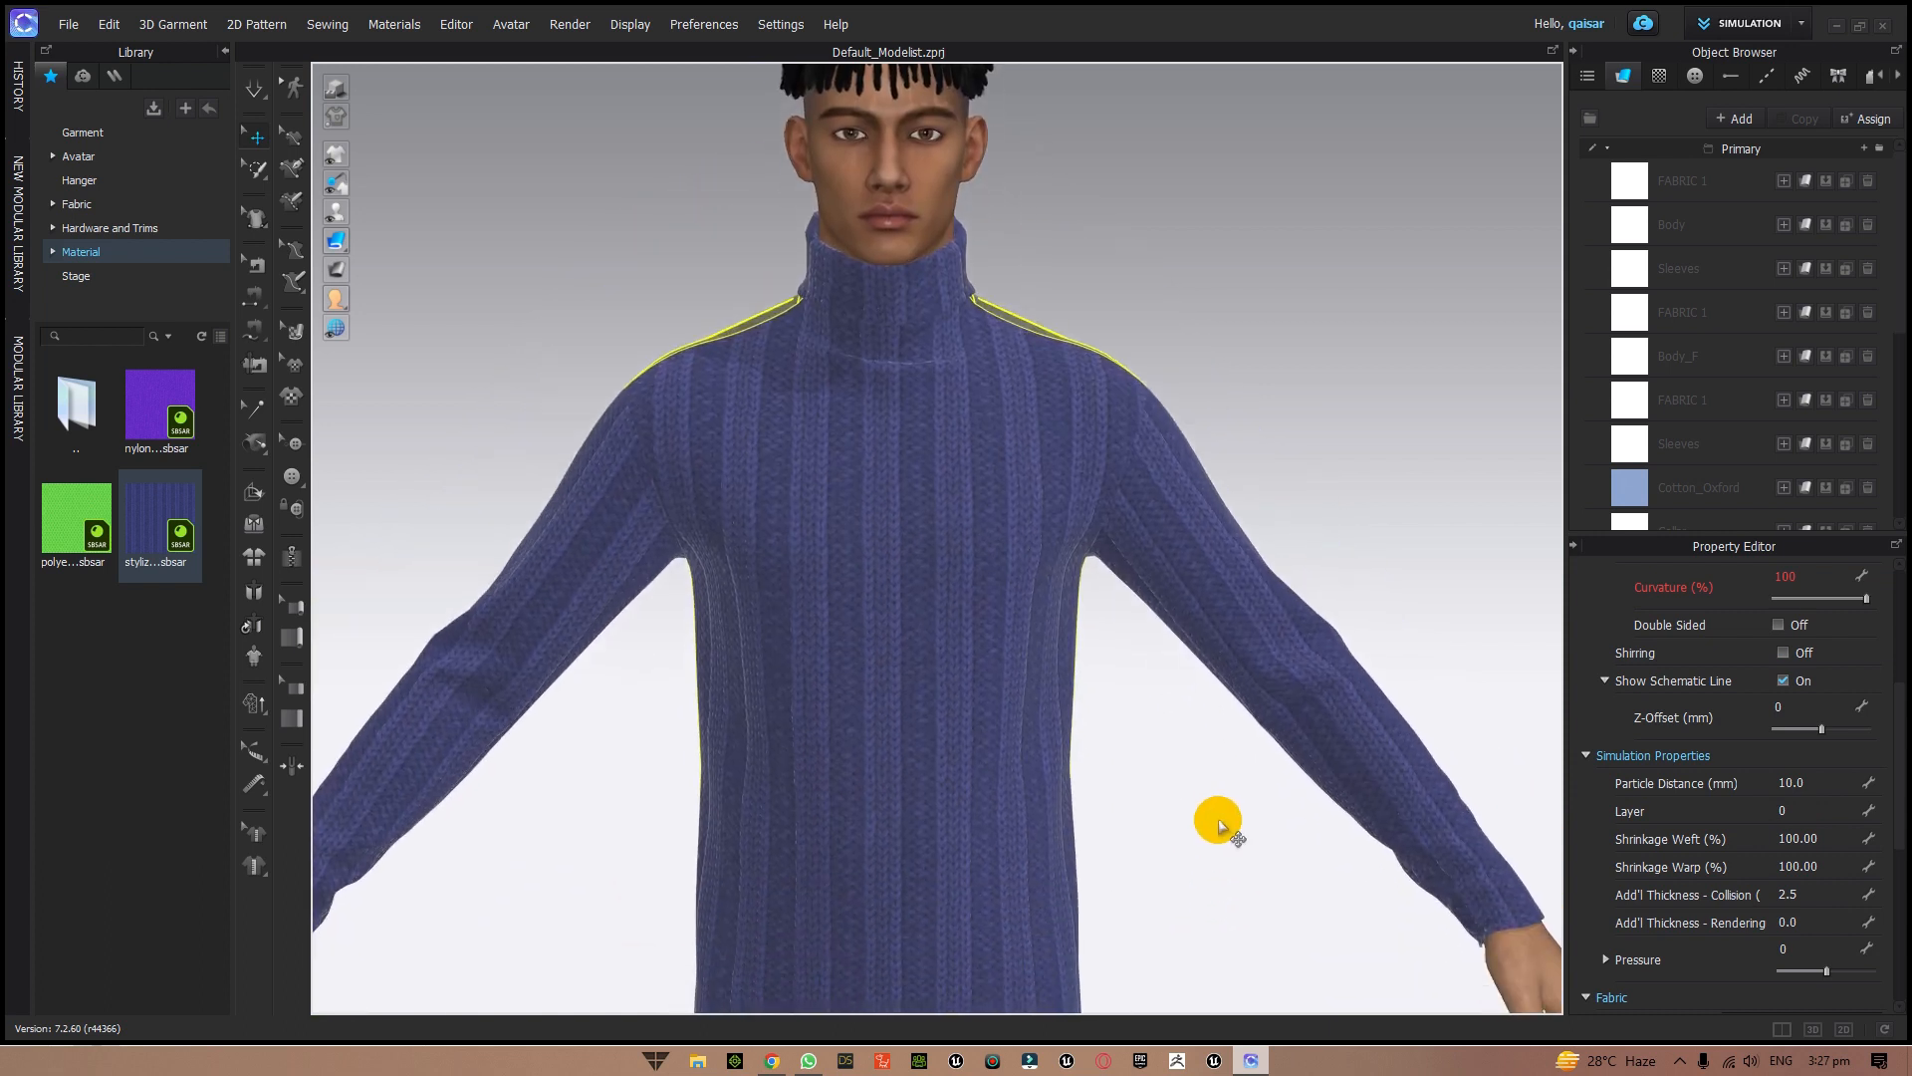
mouse_move(1216, 811)
right_mouse_down()
mouse_move(1088, 803)
mouse_move(1204, 811)
right_mouse_up()
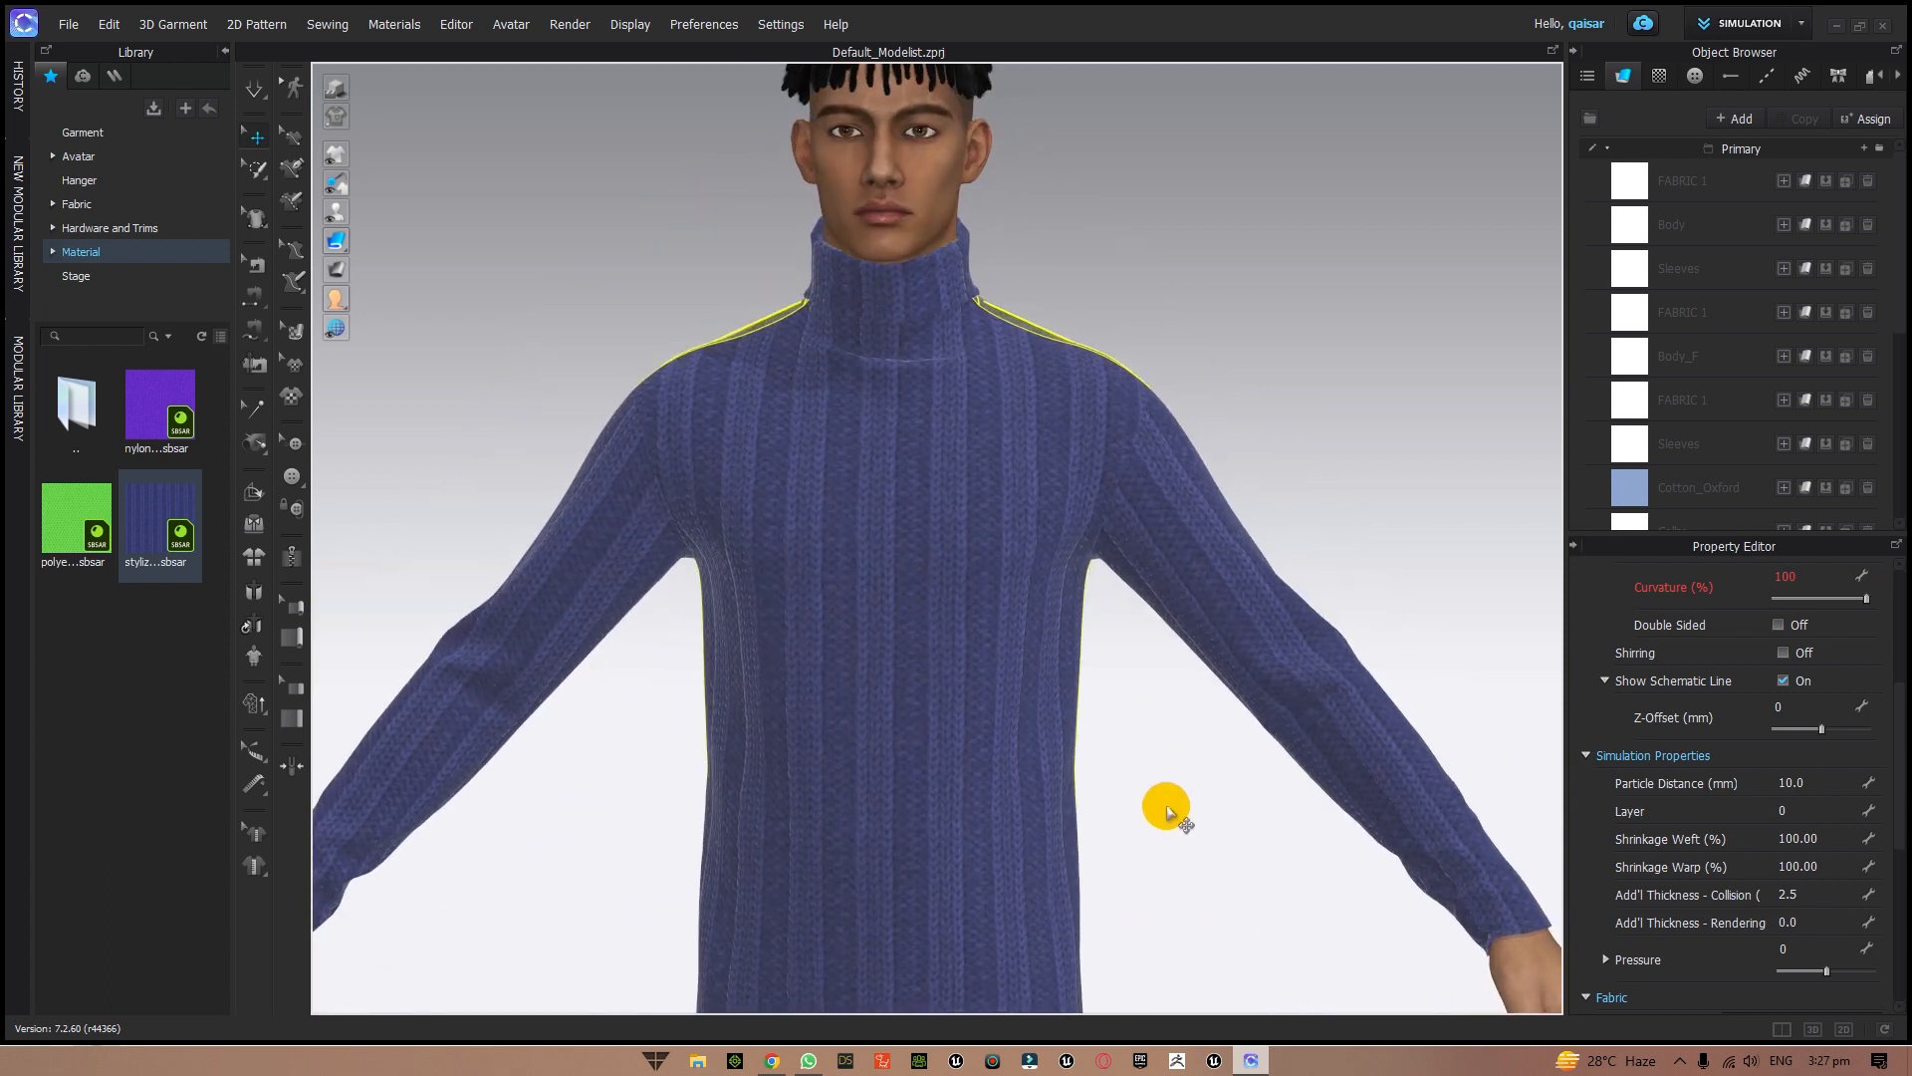
scroll(1161, 824, "down", 3)
middle_click_drag(1161, 823, 1176, 757)
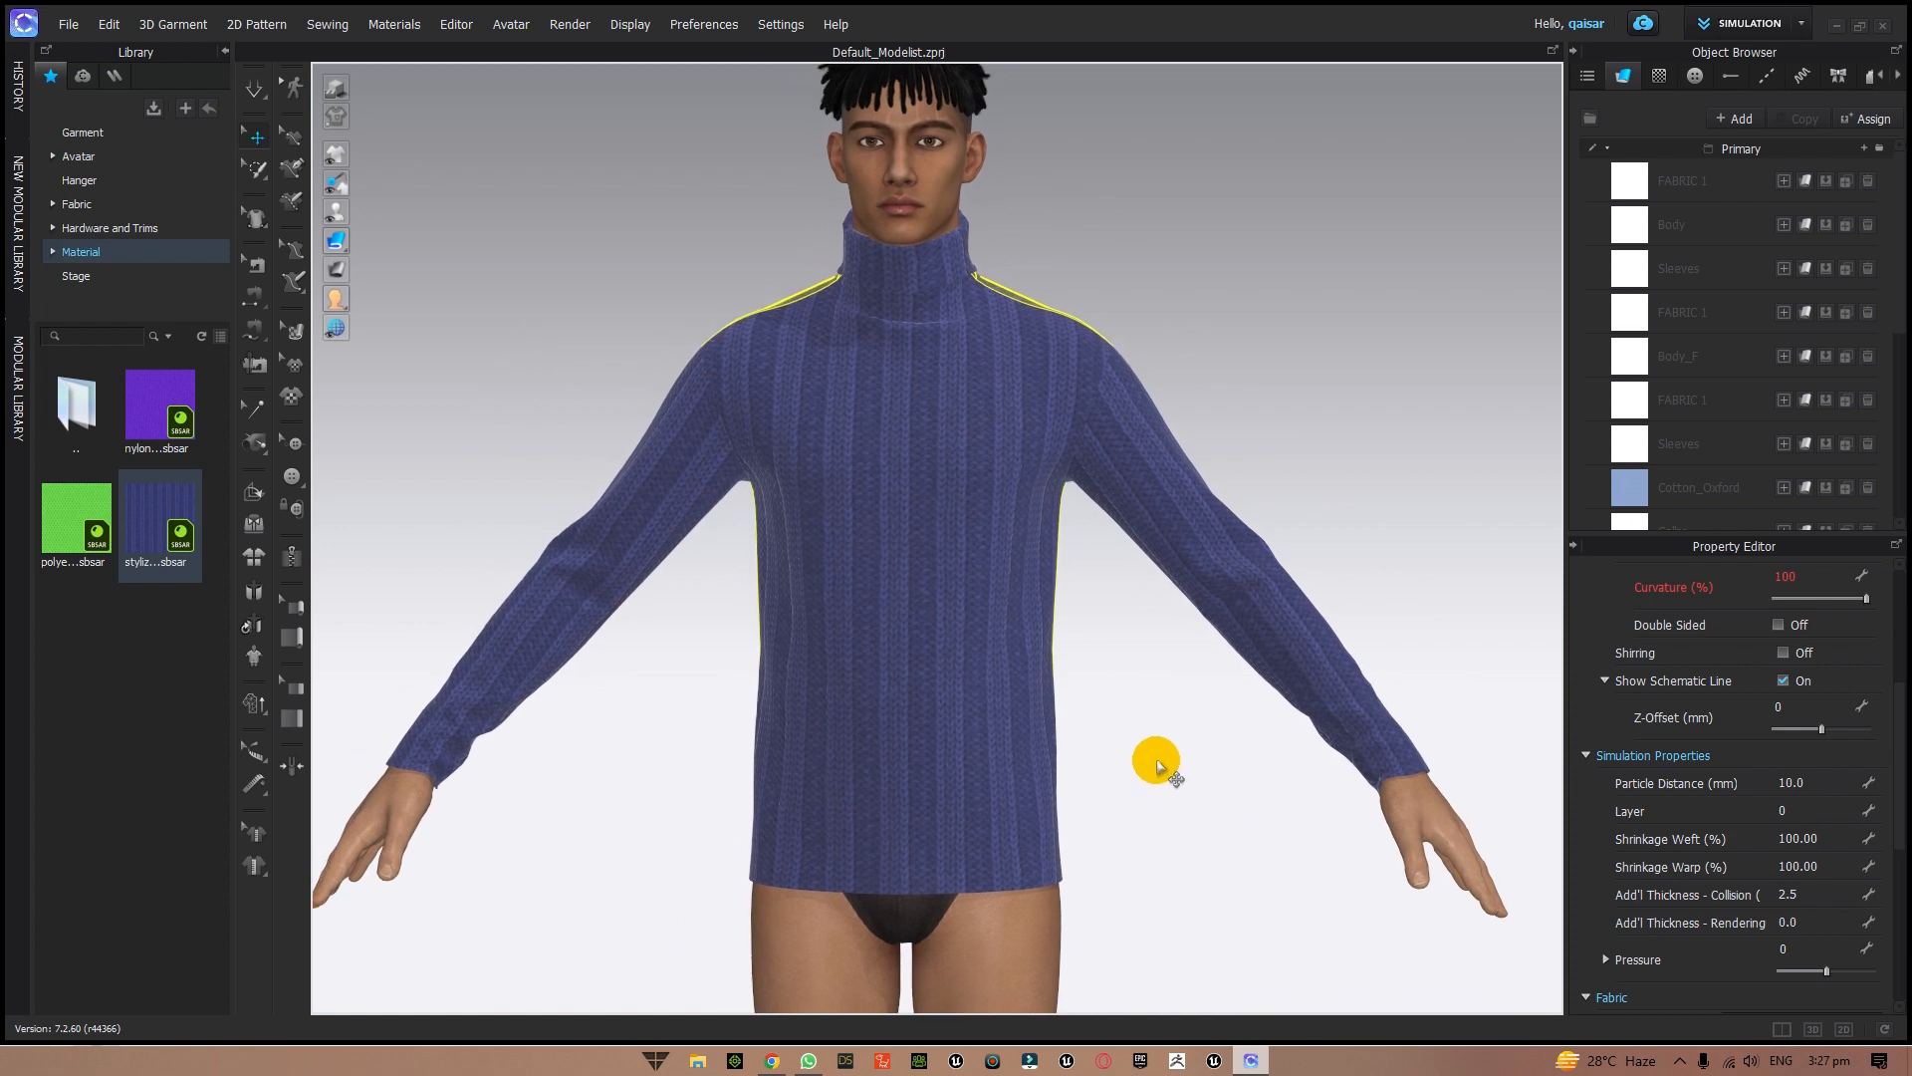
scroll(1158, 762, "up", 3)
scroll(1155, 758, "up", 2)
middle_click_drag(1161, 688, 1186, 917)
scroll(1171, 844, "up", 3)
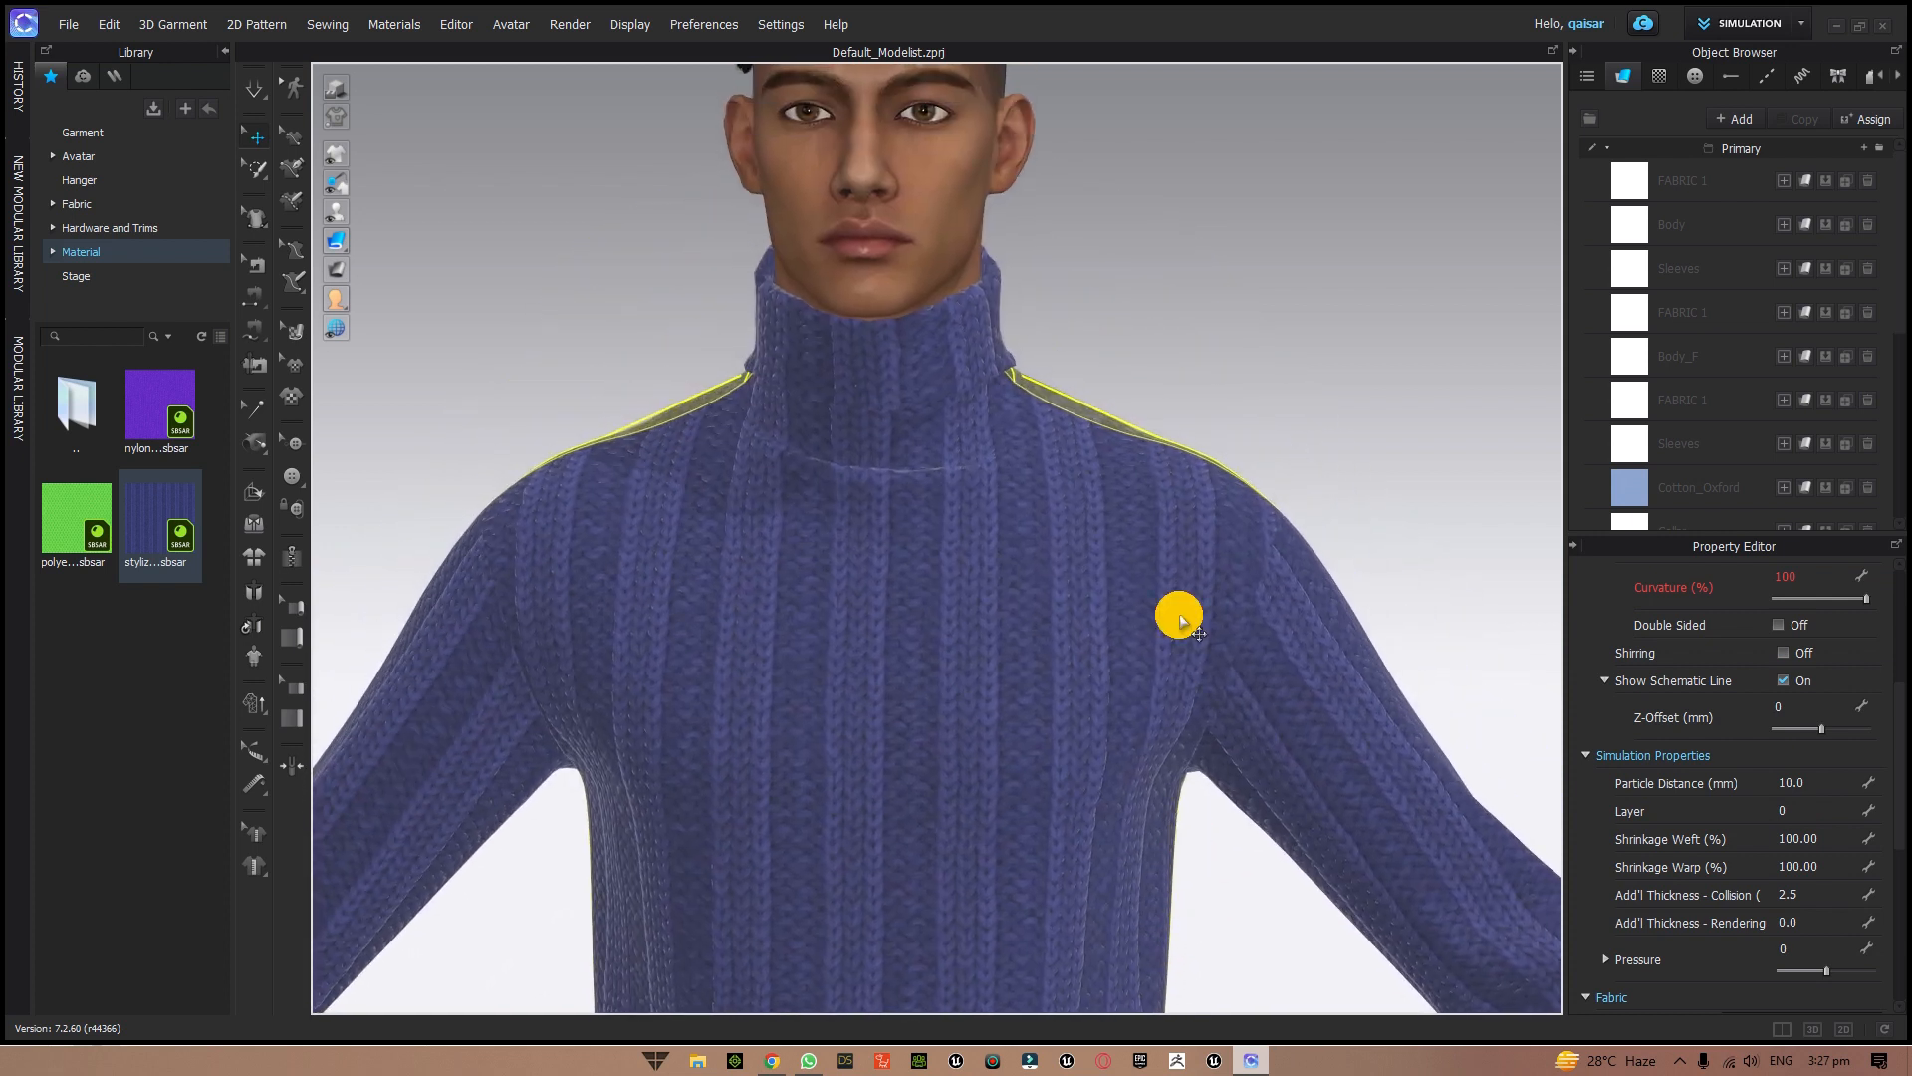
middle_click_drag(1208, 427, 1216, 482)
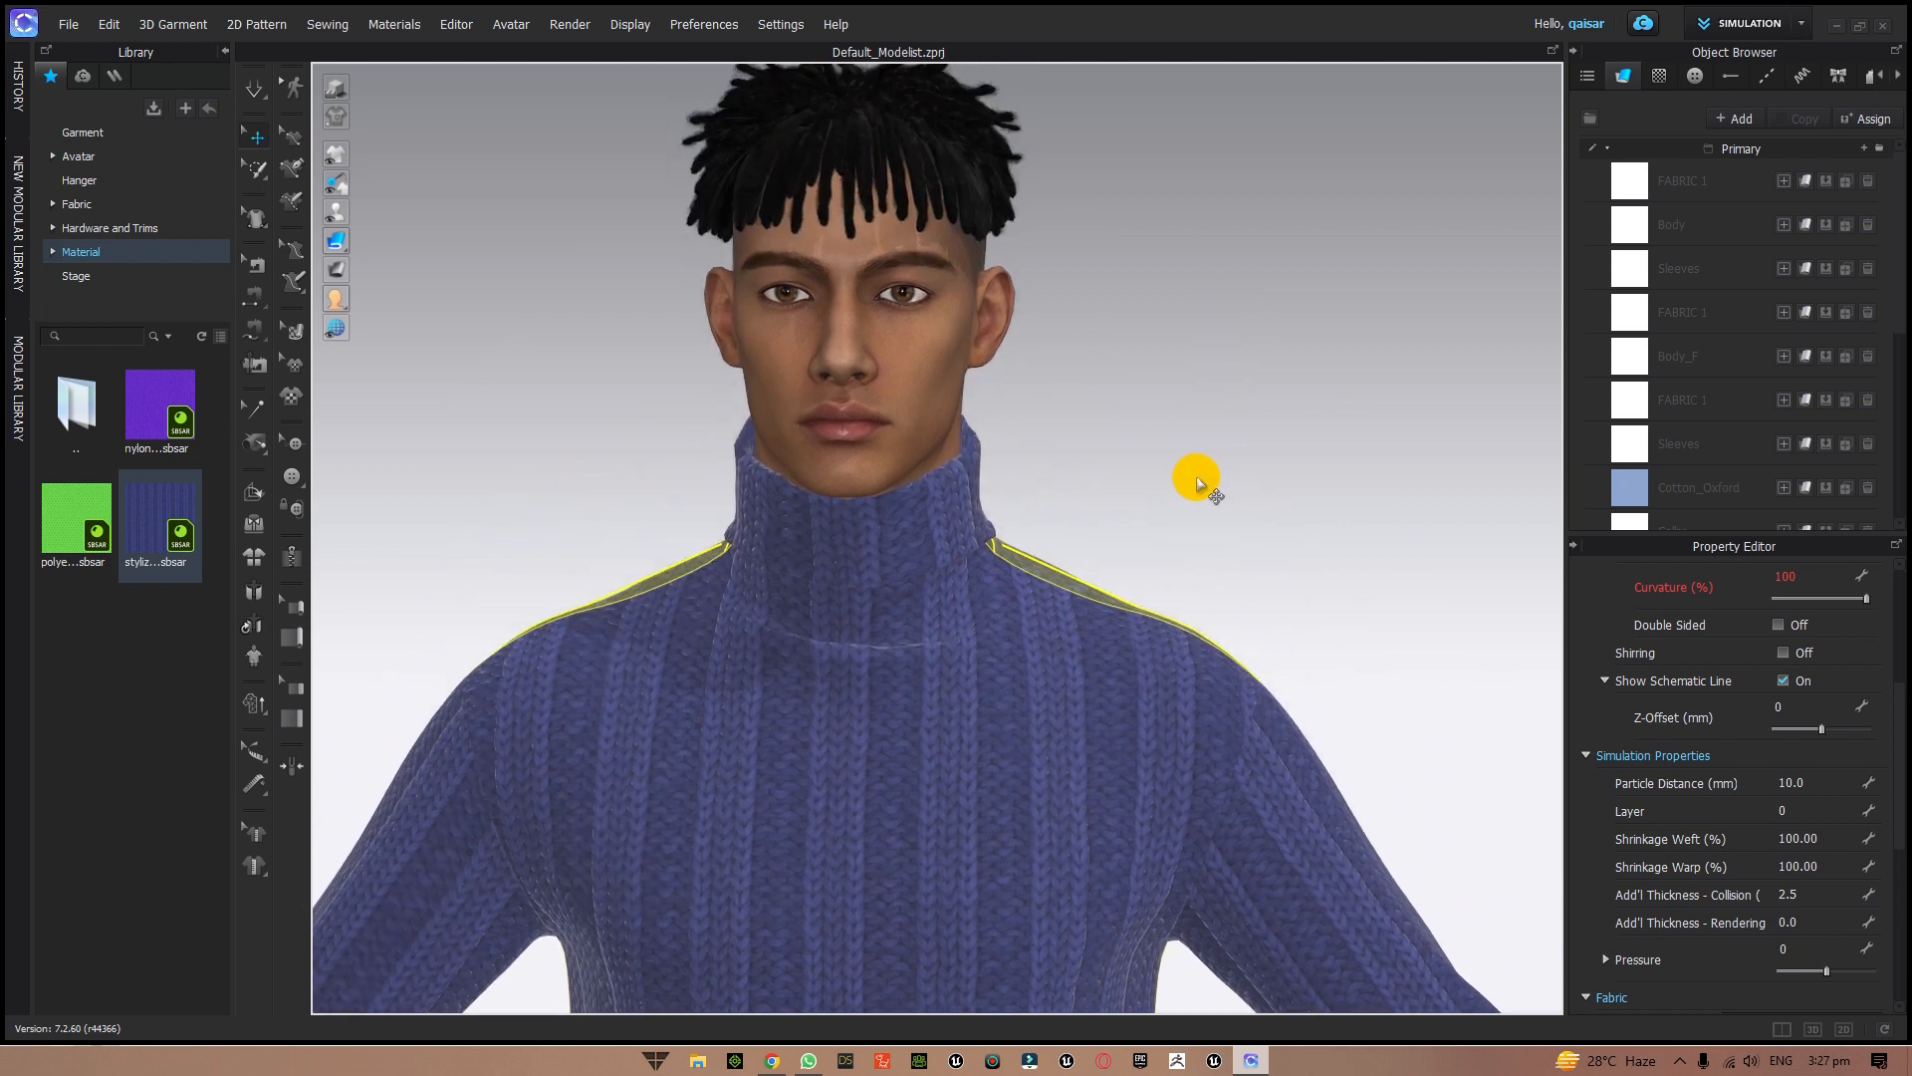
- Open the Render window and widen its area beside the 3D view
left_click(570, 24)
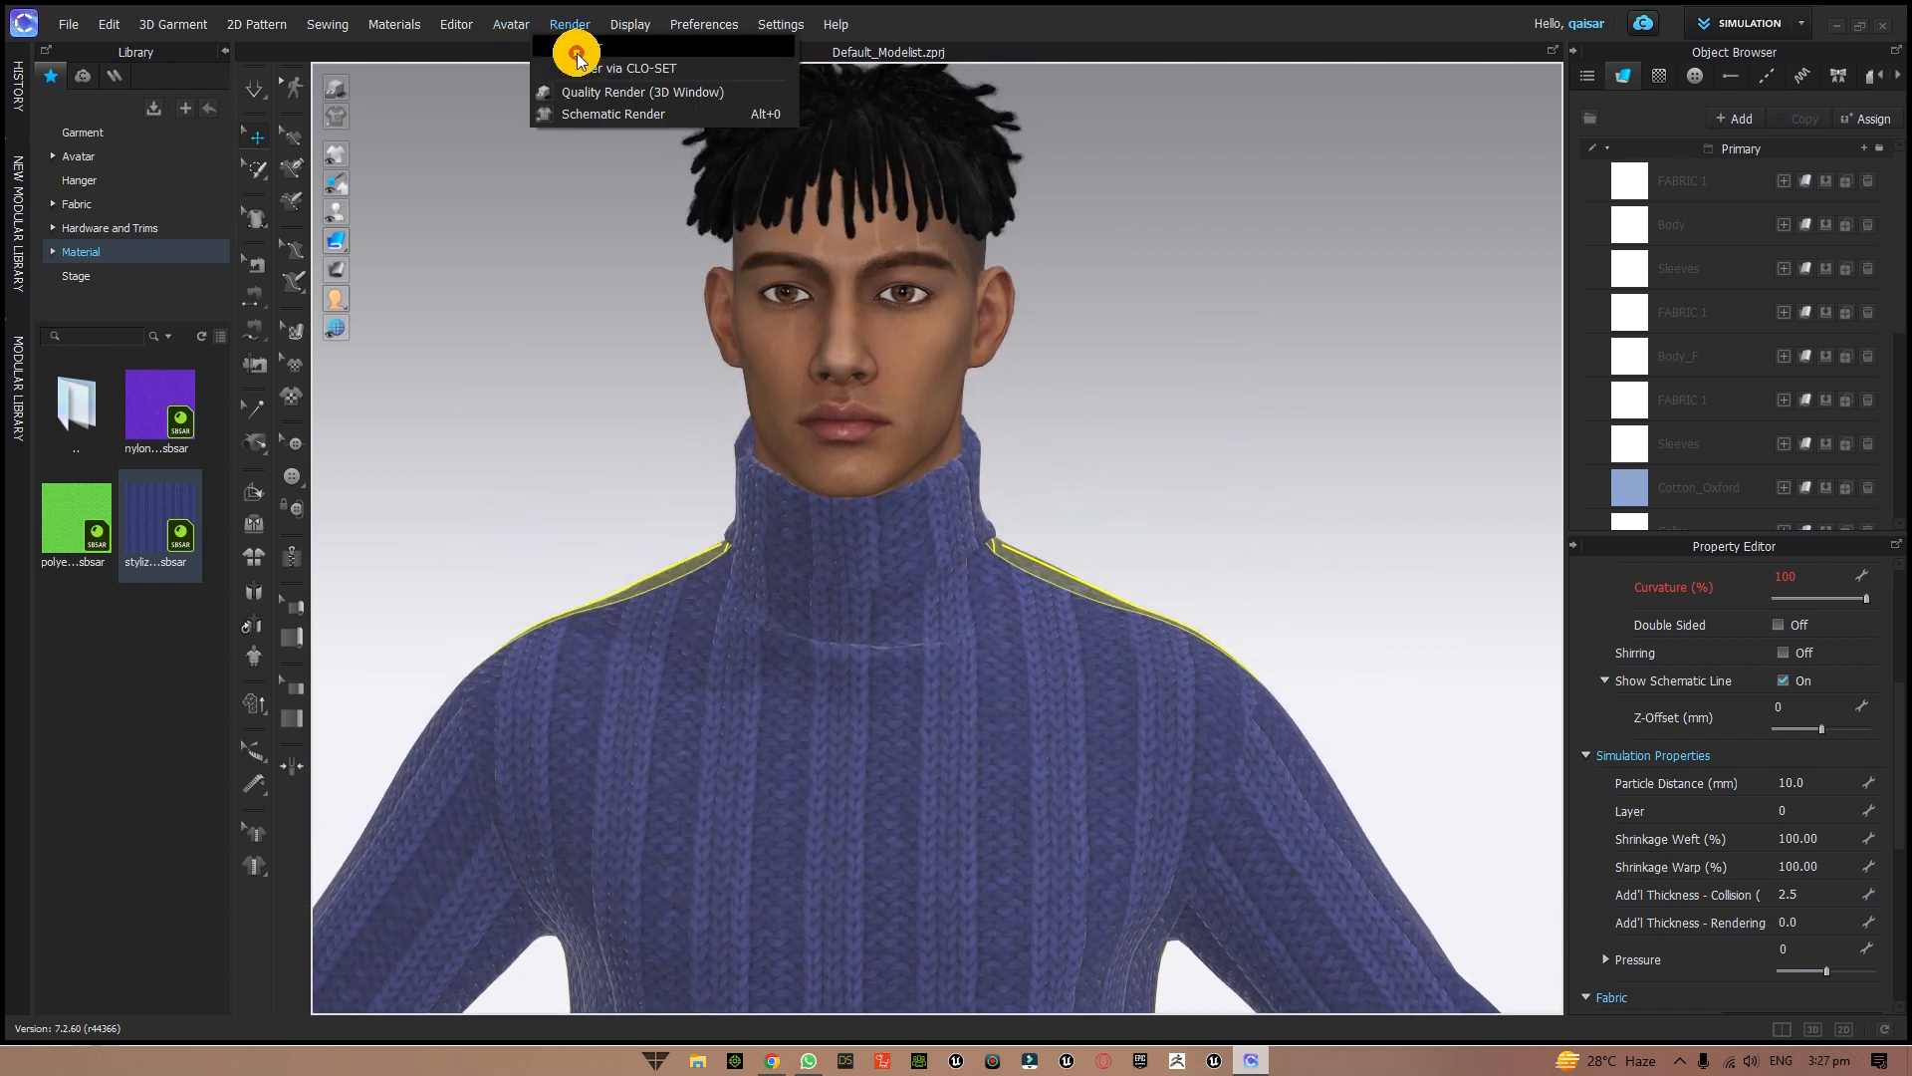
left_click(592, 68)
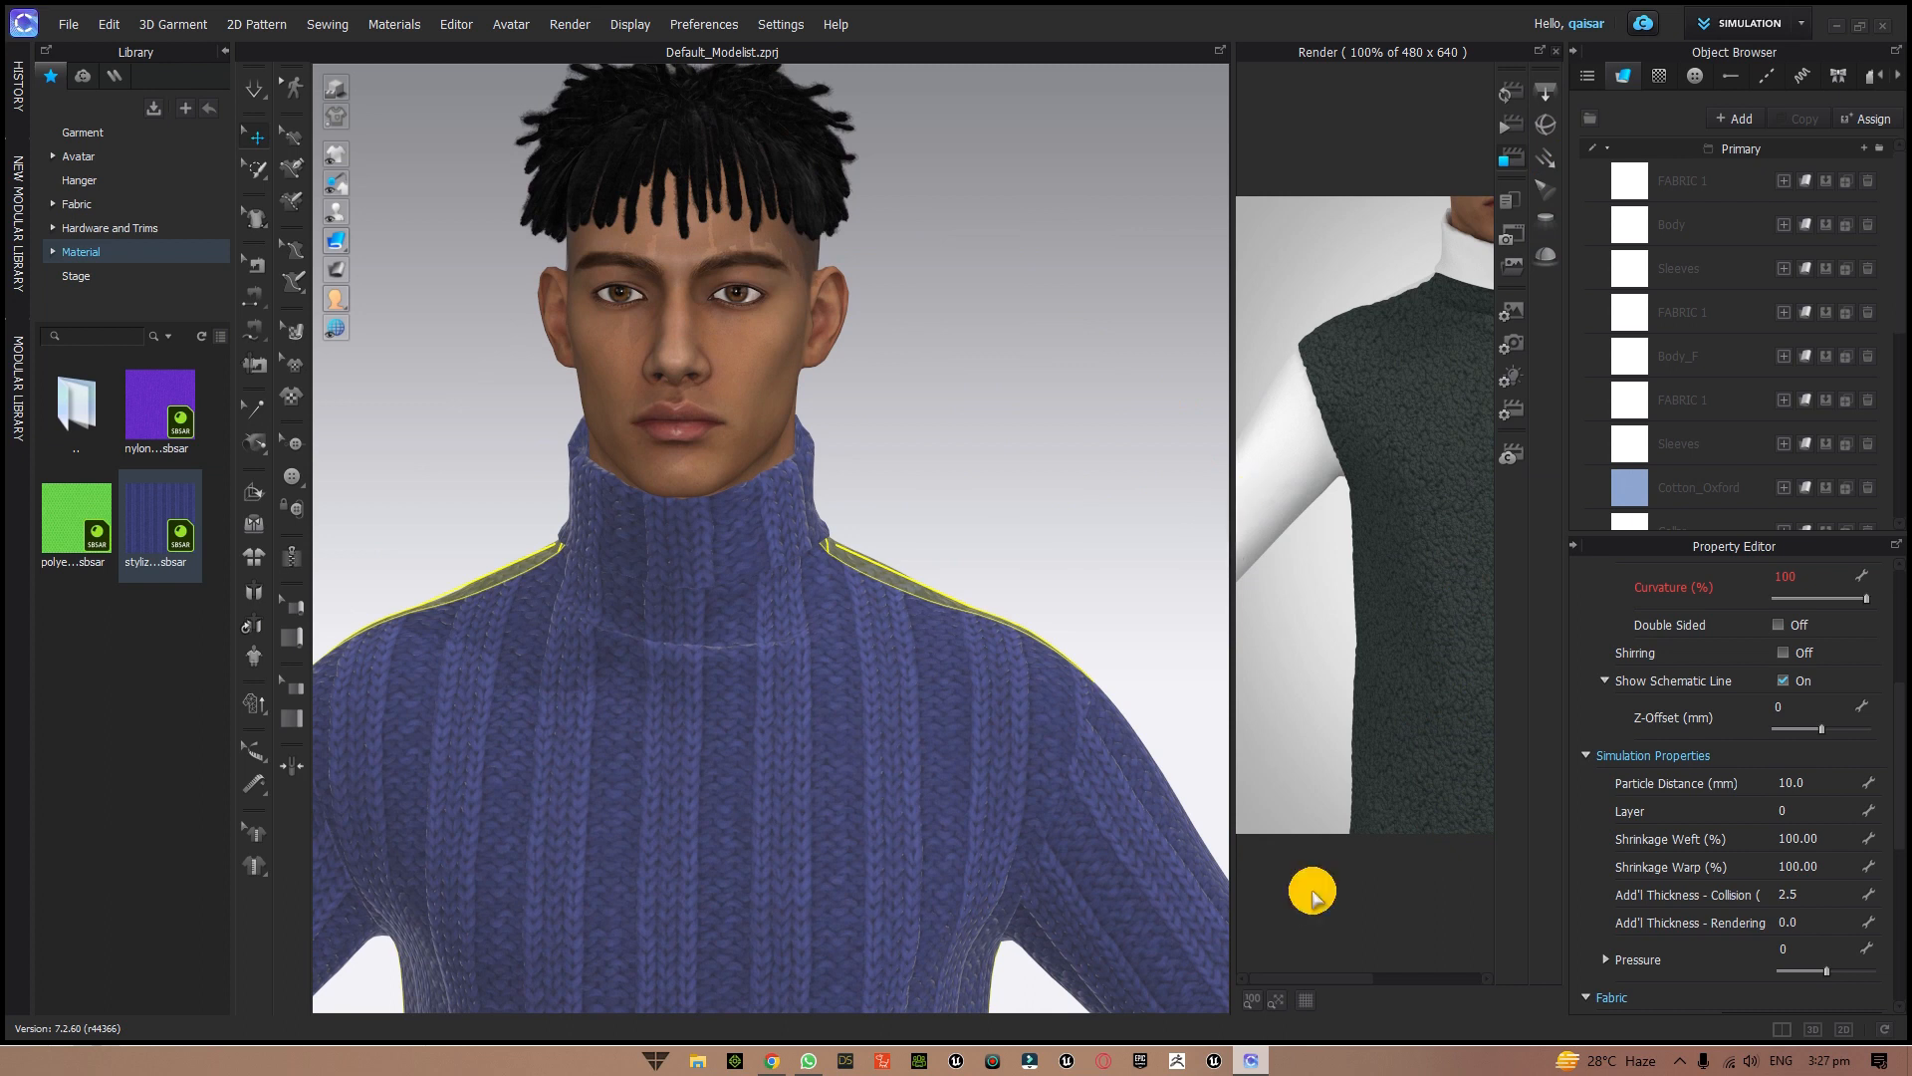
left_click_drag(1235, 630, 786, 640)
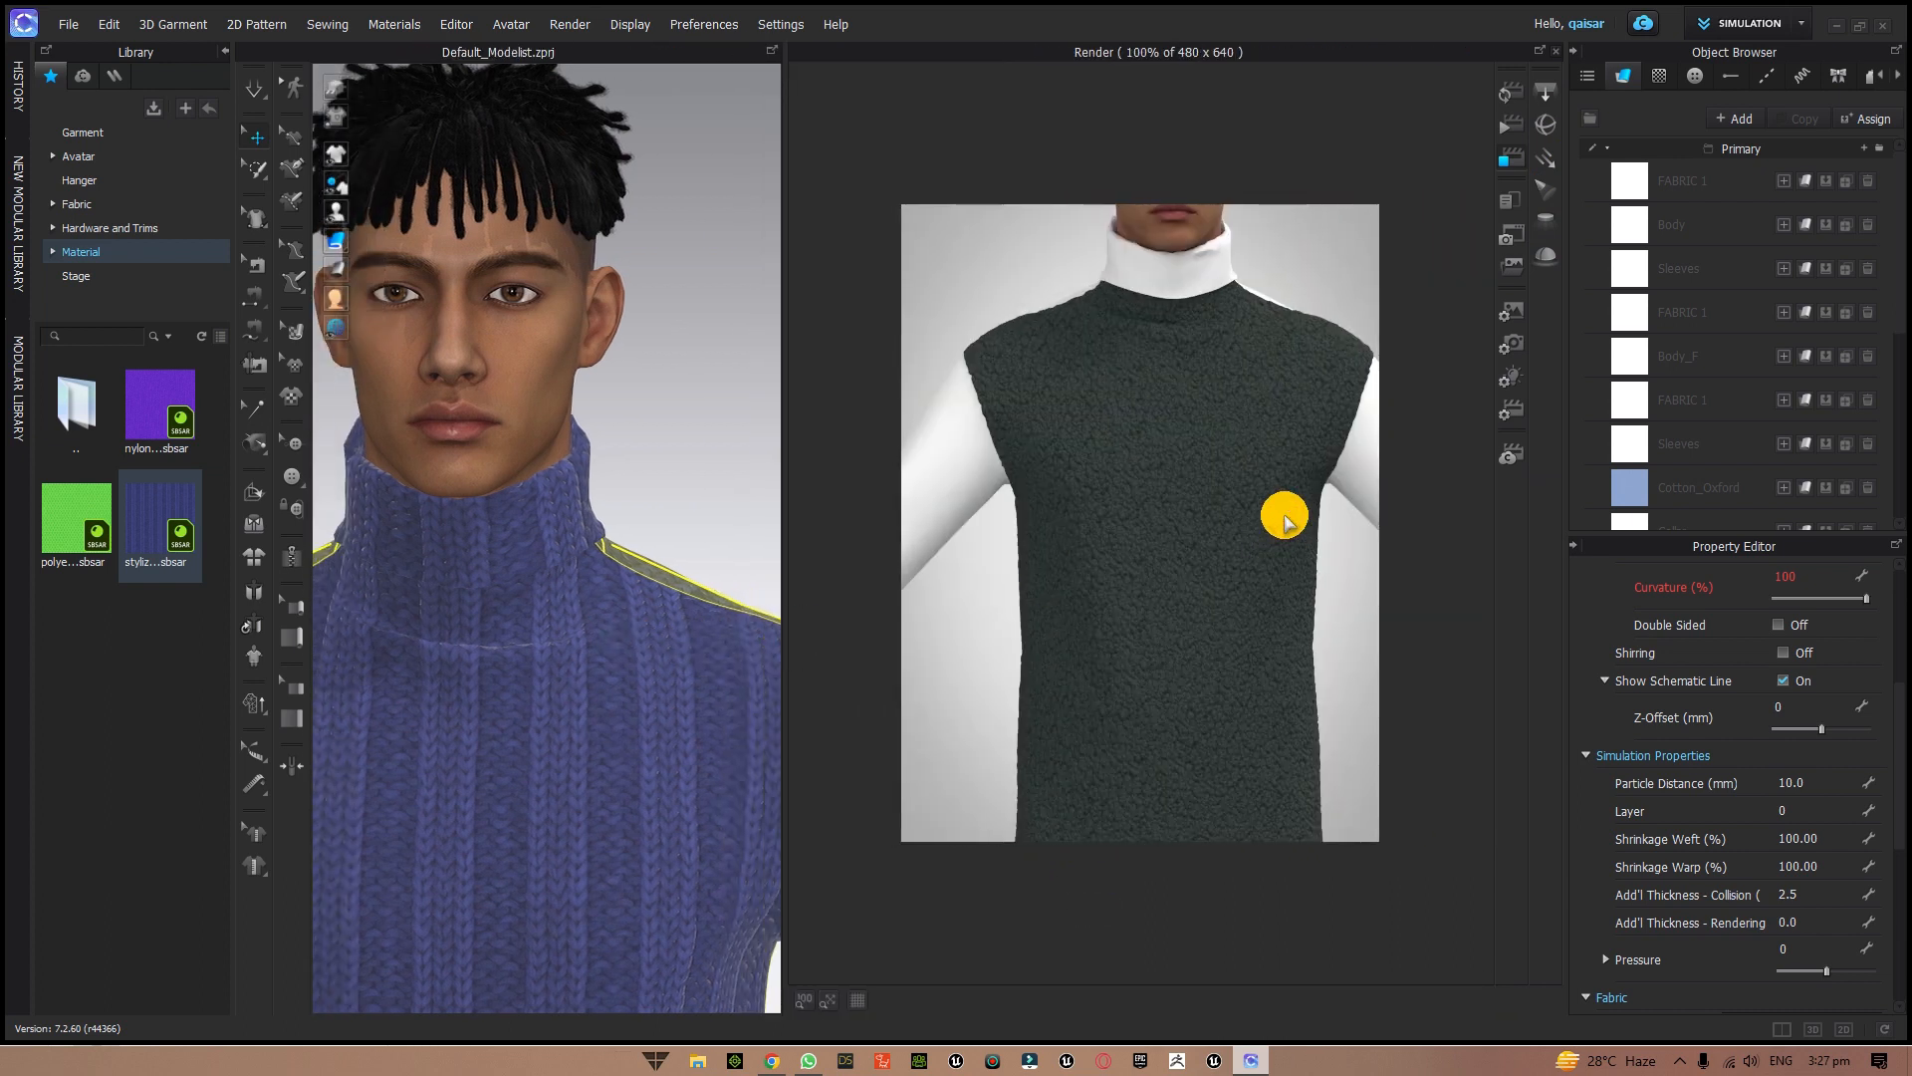
- Set the render's image size to 1280 x 720 in the Image/Video properties
left_click(1515, 354)
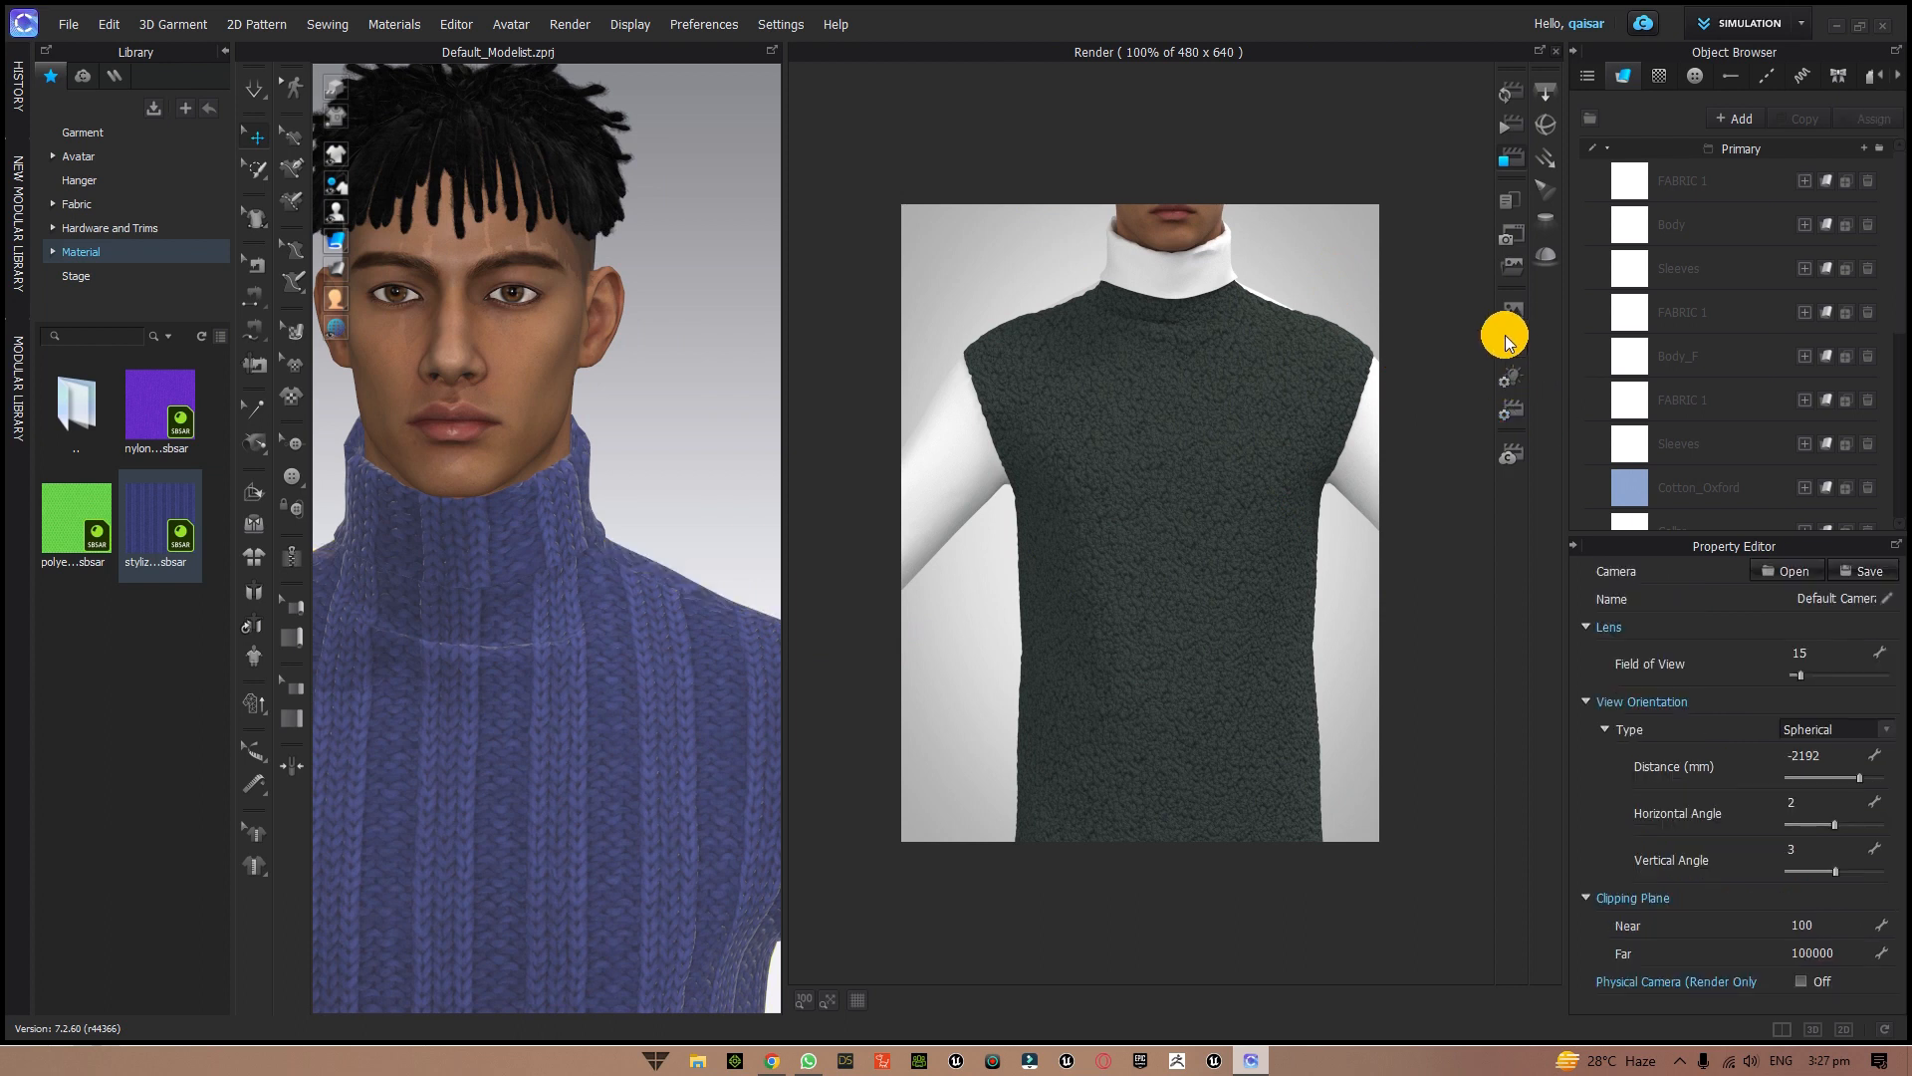
left_click(1512, 313)
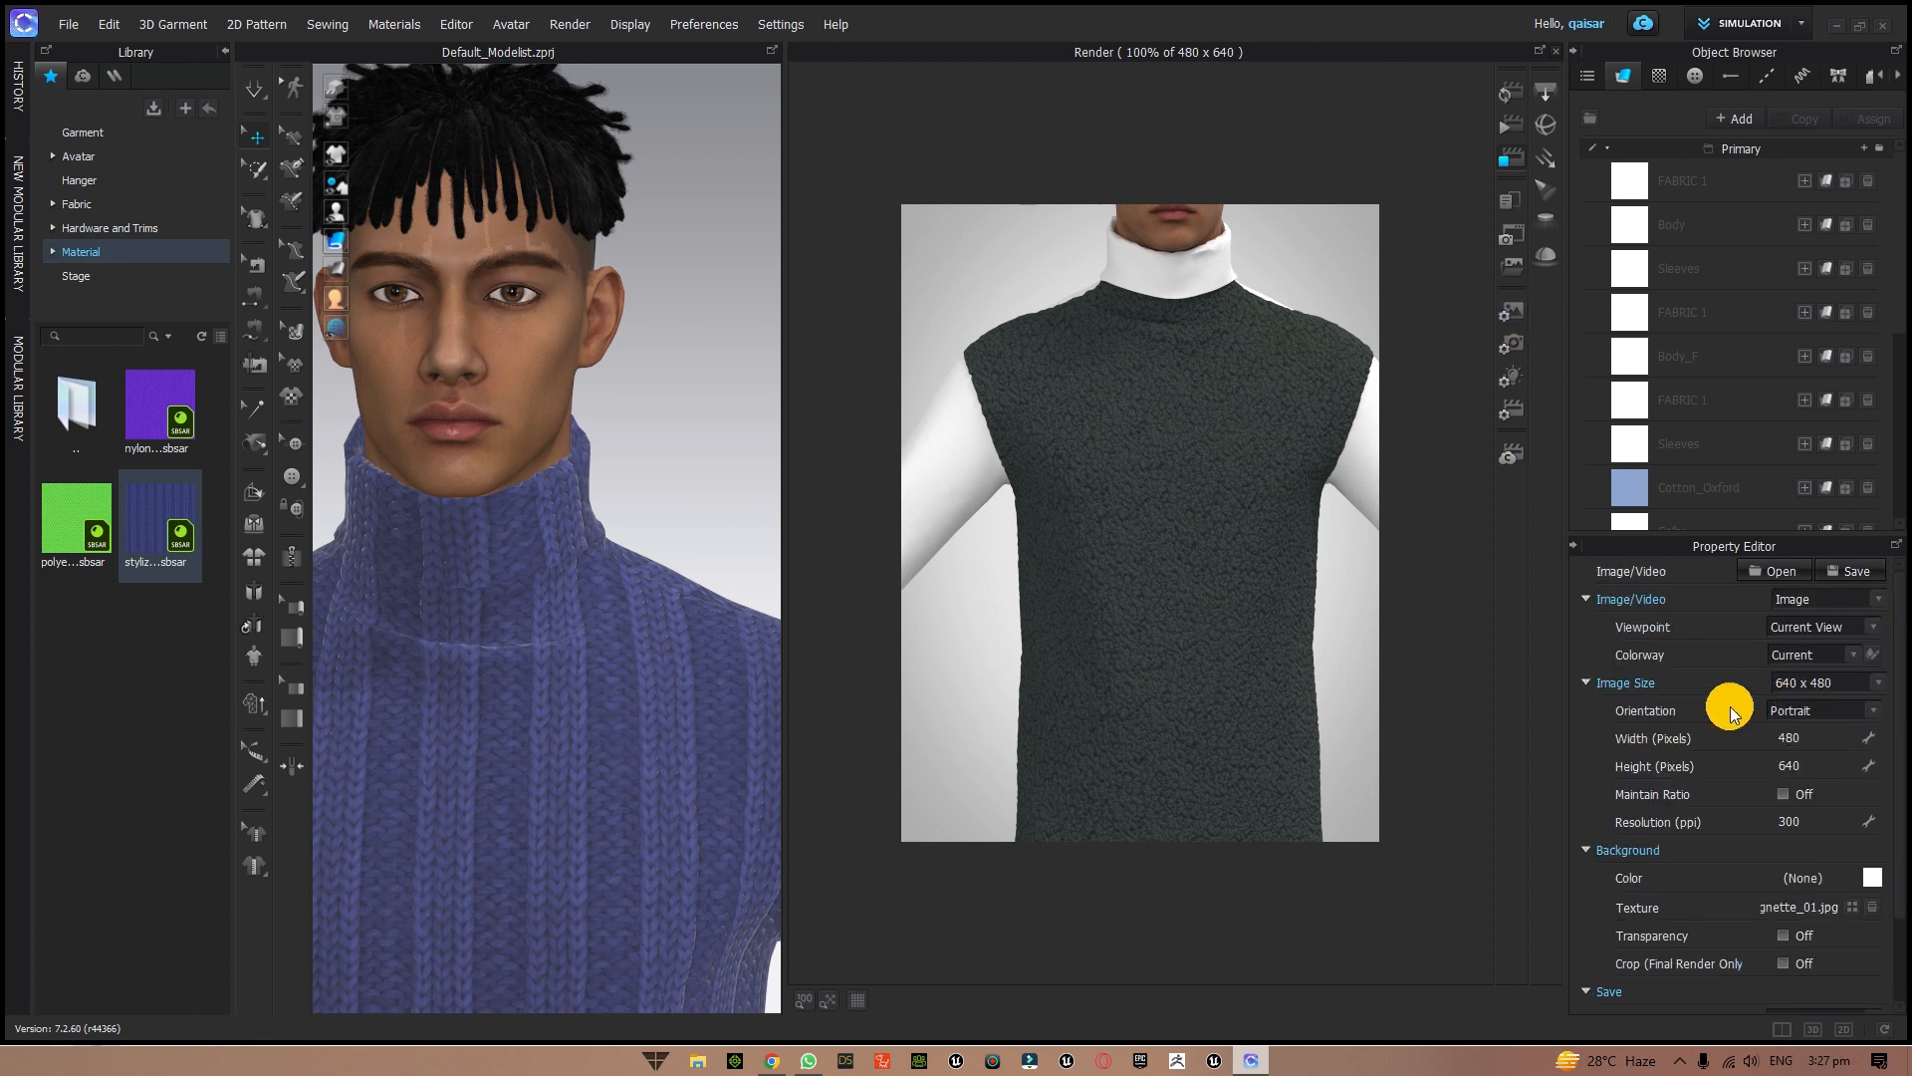
left_click(1866, 683)
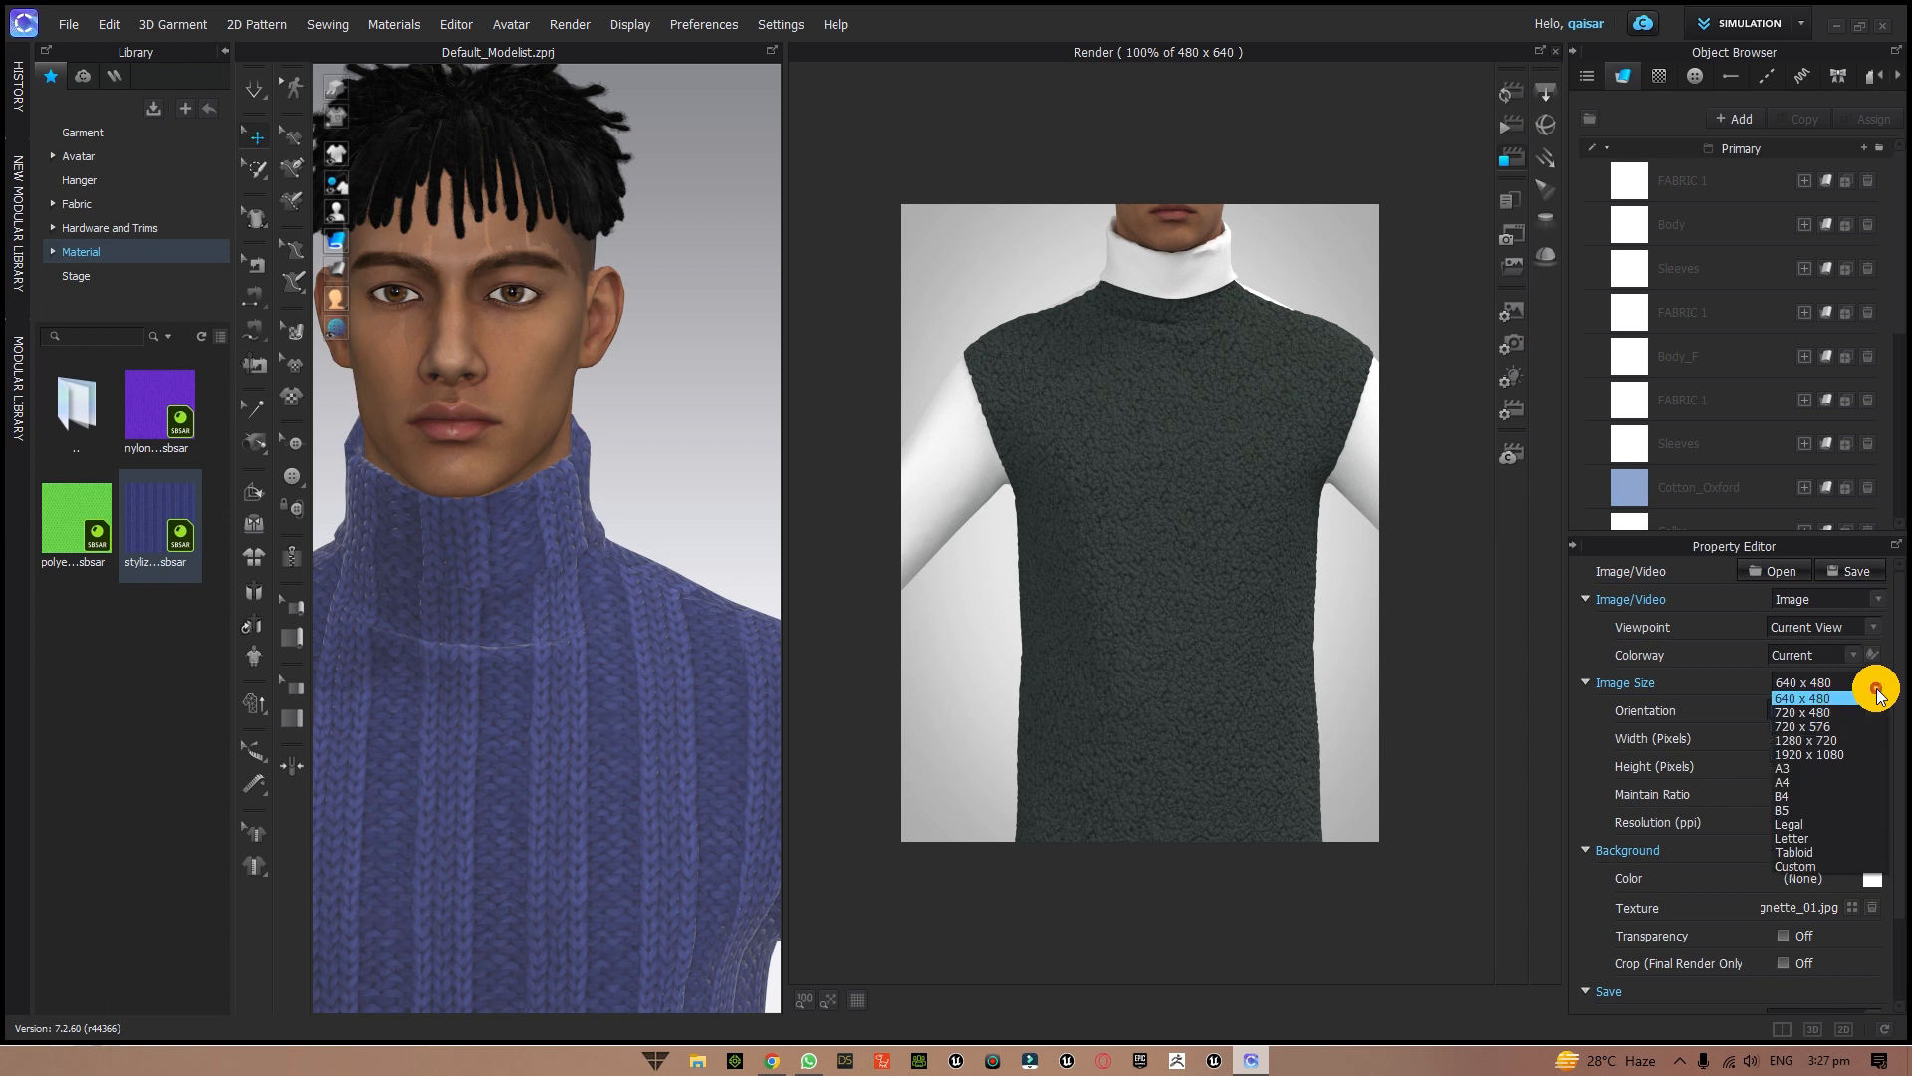
left_click(1802, 743)
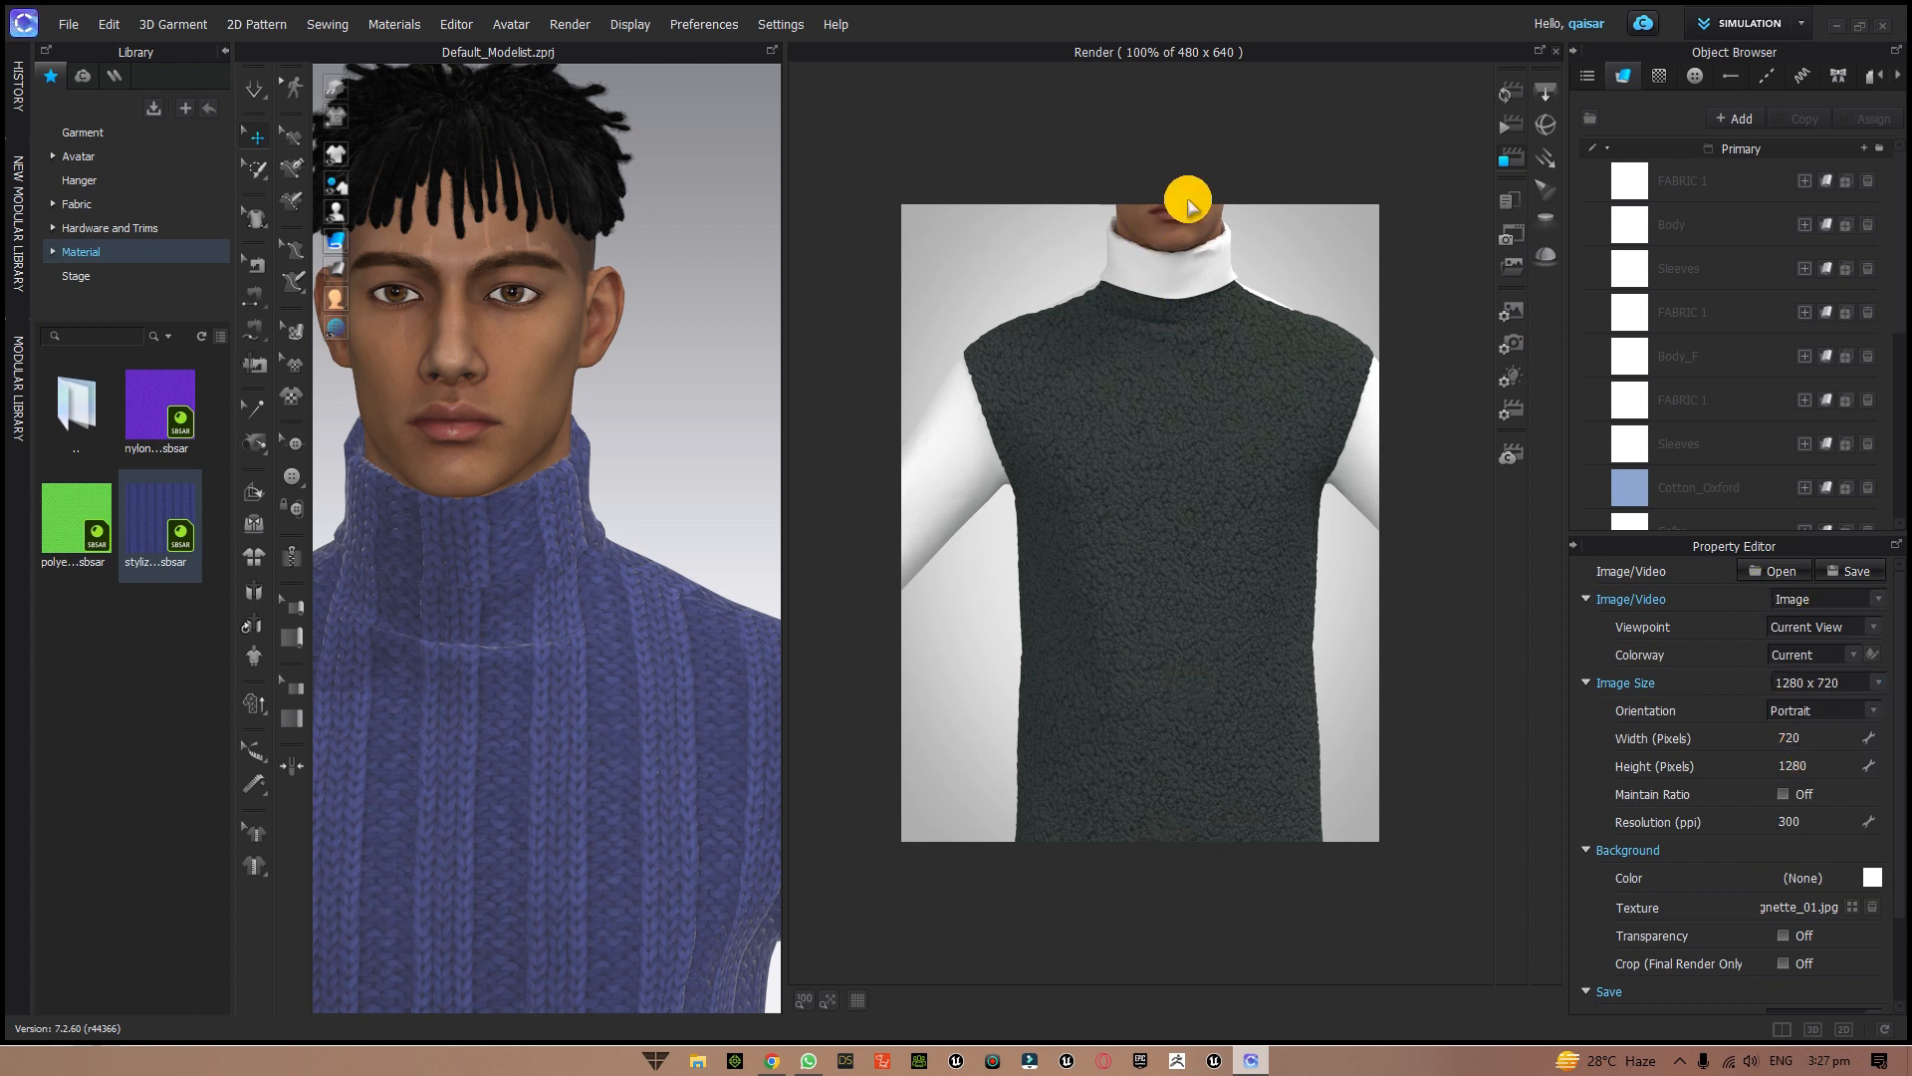
- Start the interactive render and frame the sweater from the collar down to the hem
left_click(1508, 93)
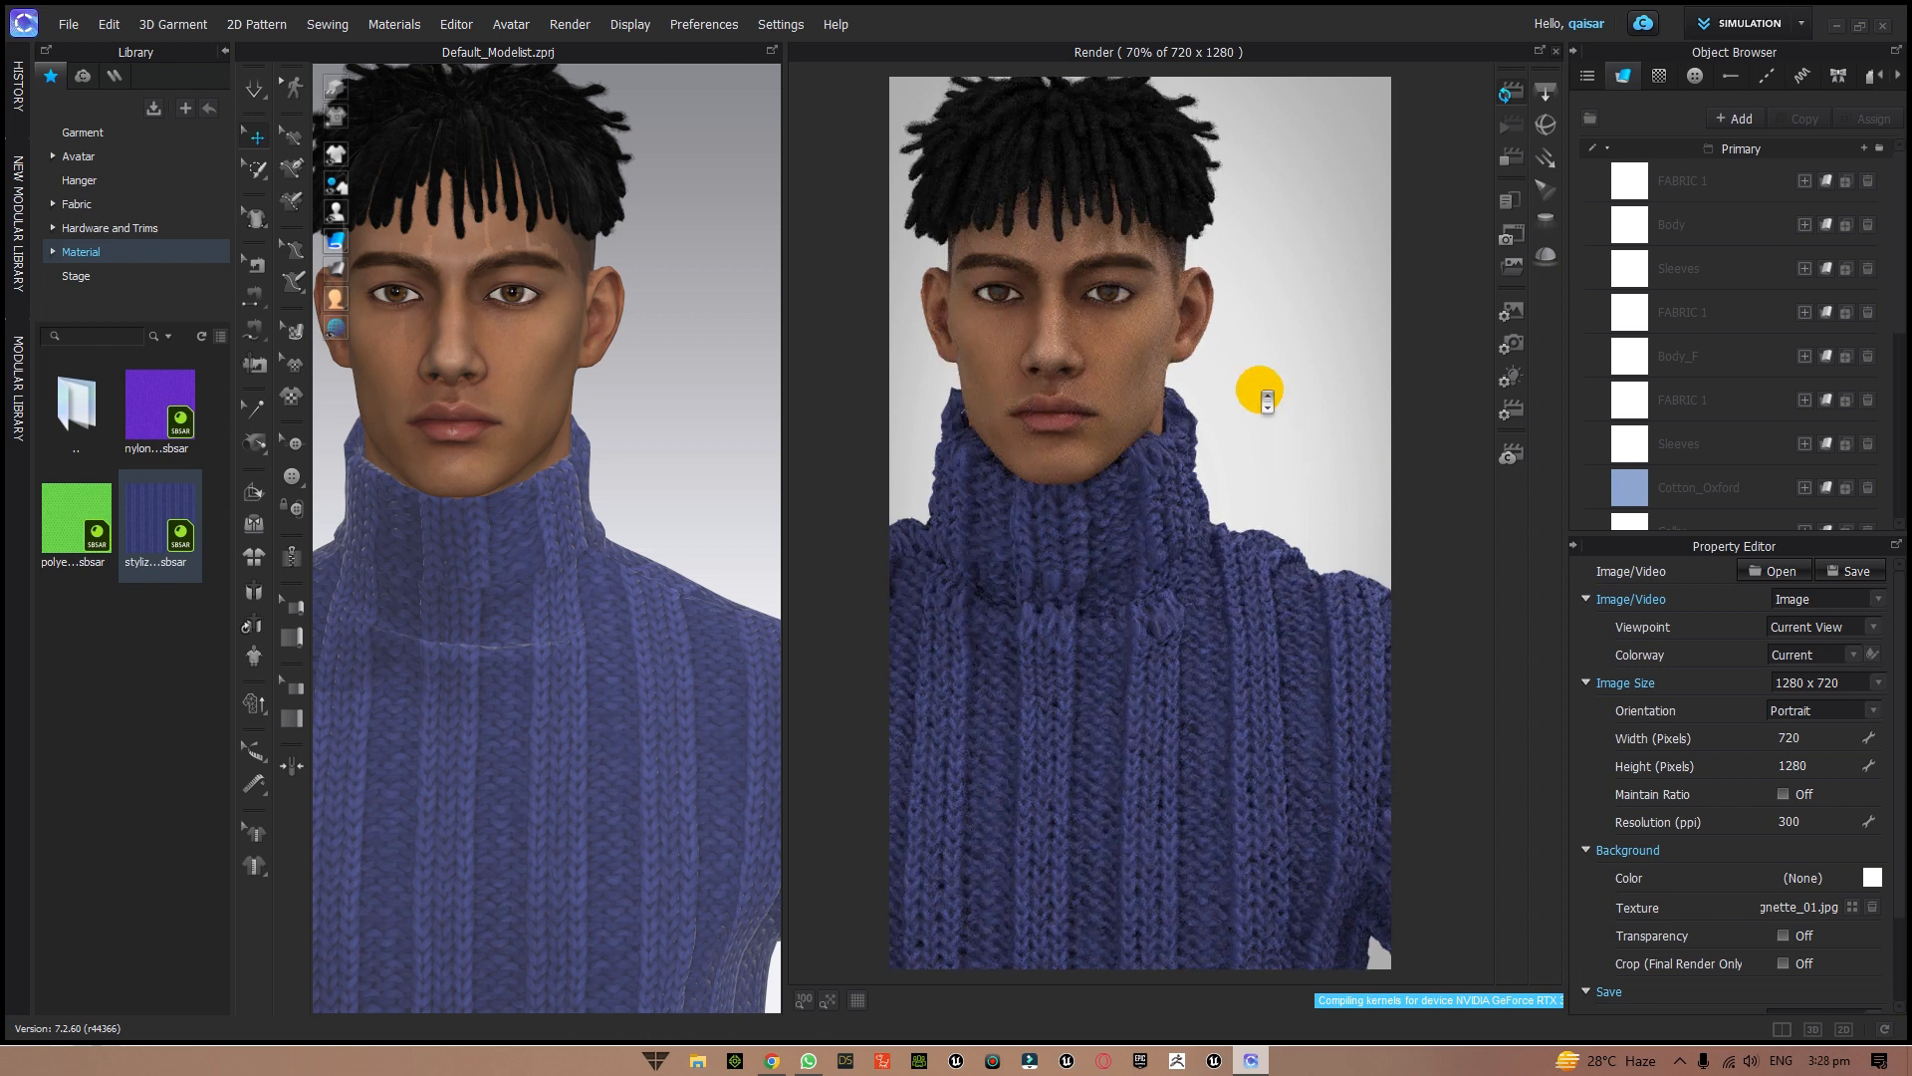
scroll(1305, 329, "down", 3)
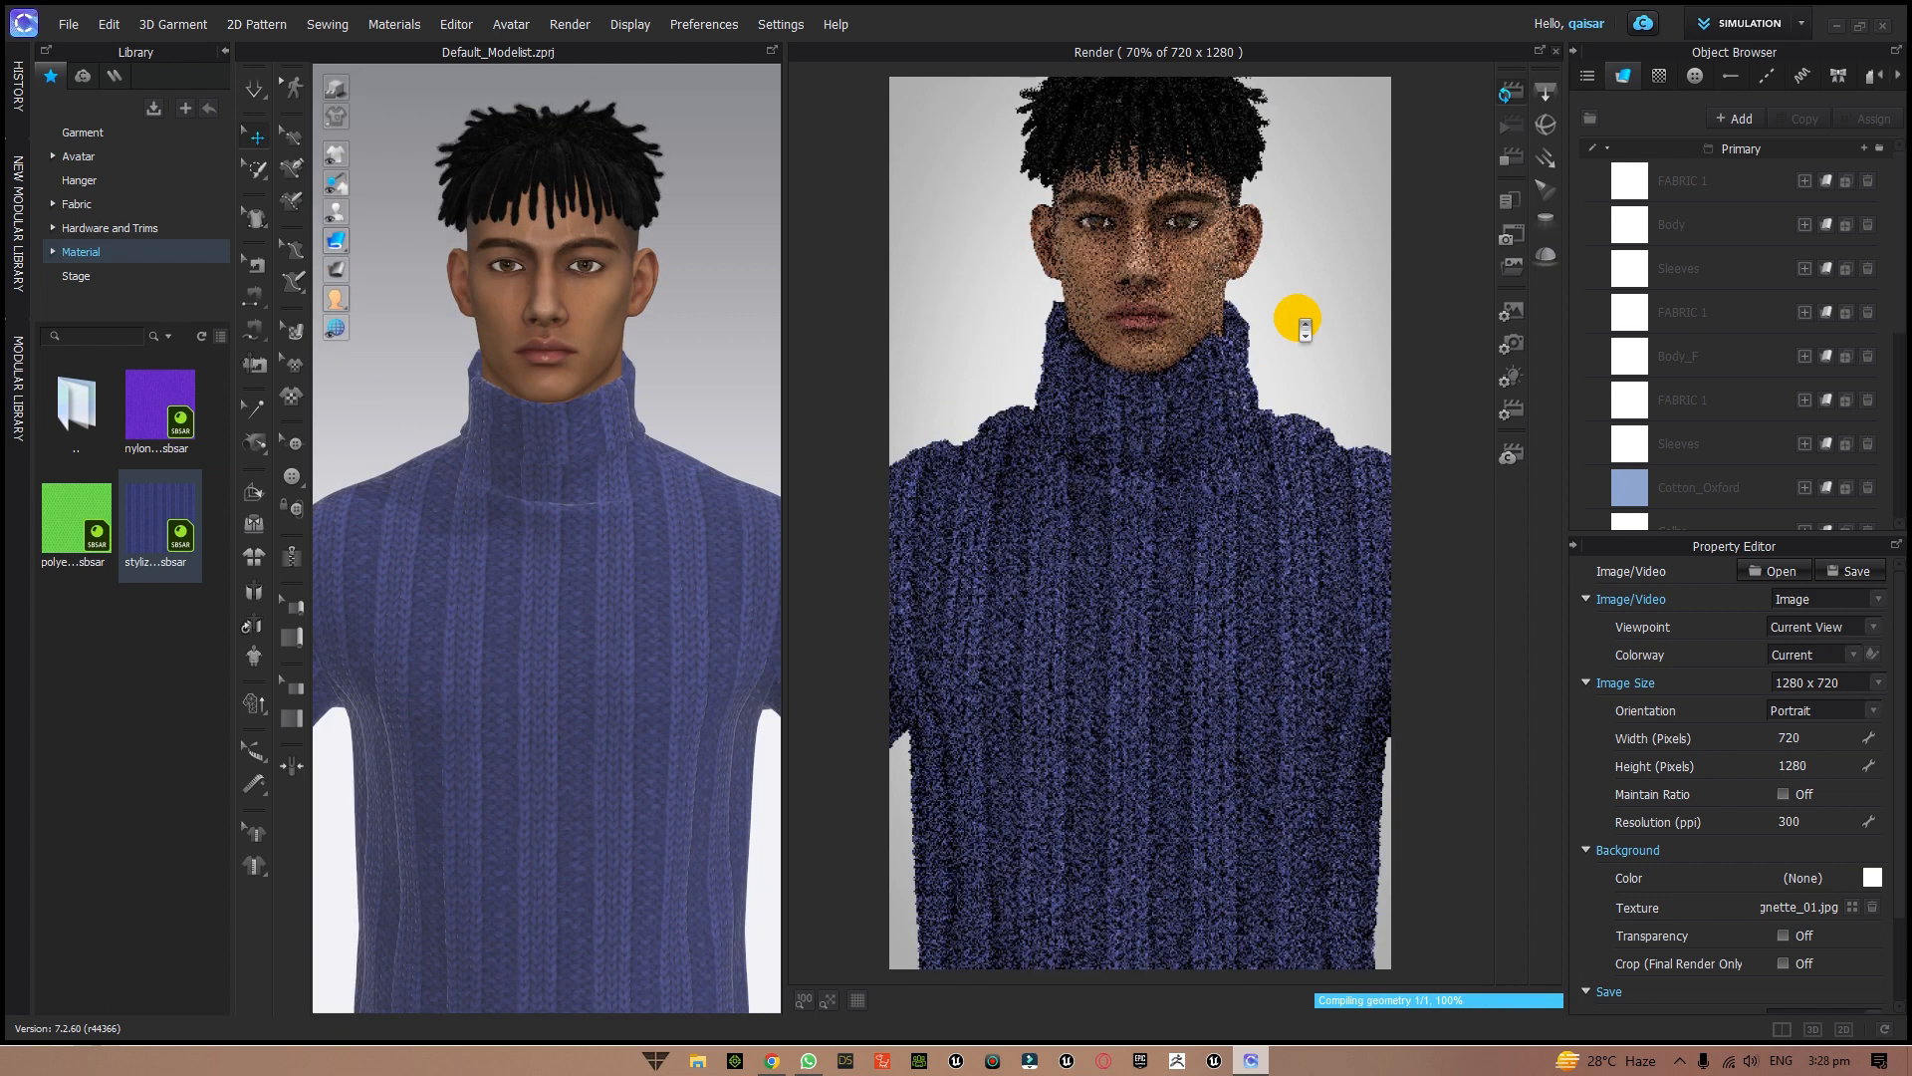
scroll(1305, 328, "down", 3)
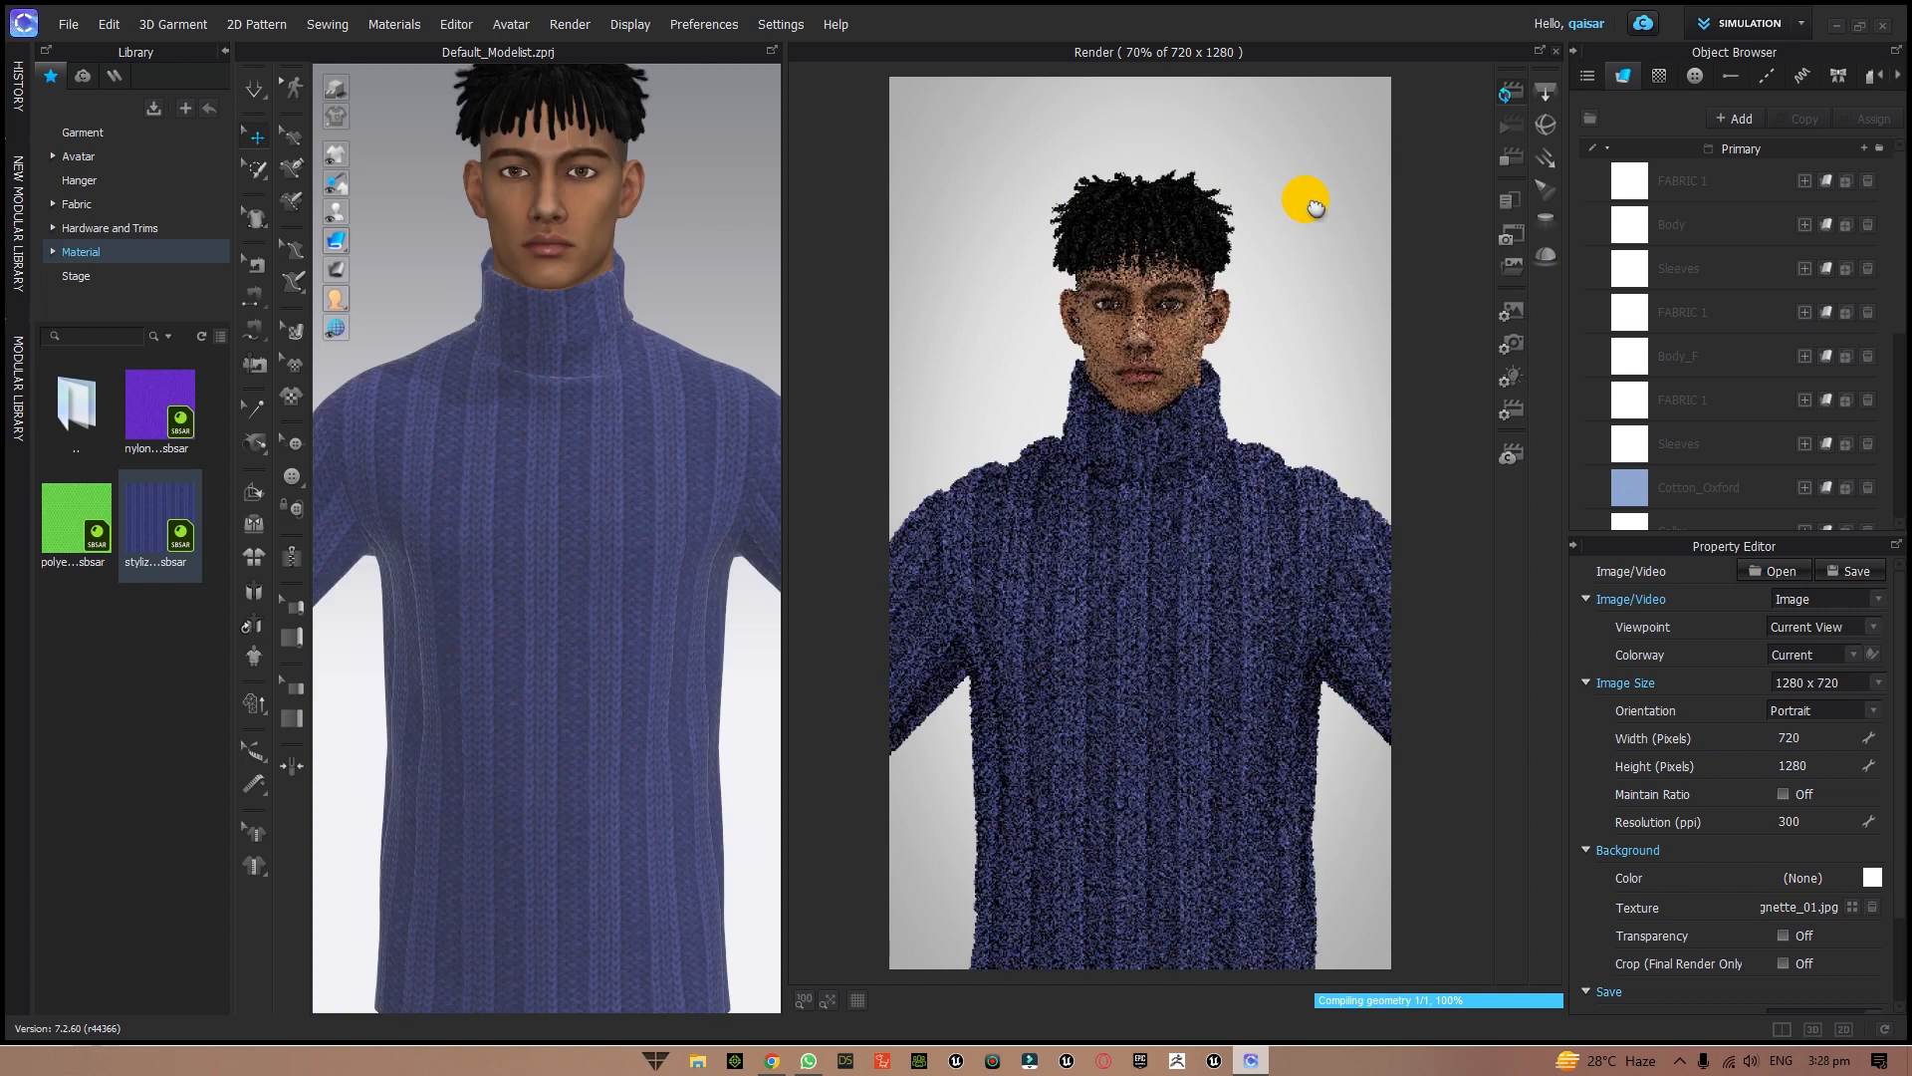
middle_click_drag(1307, 199, 1307, 194)
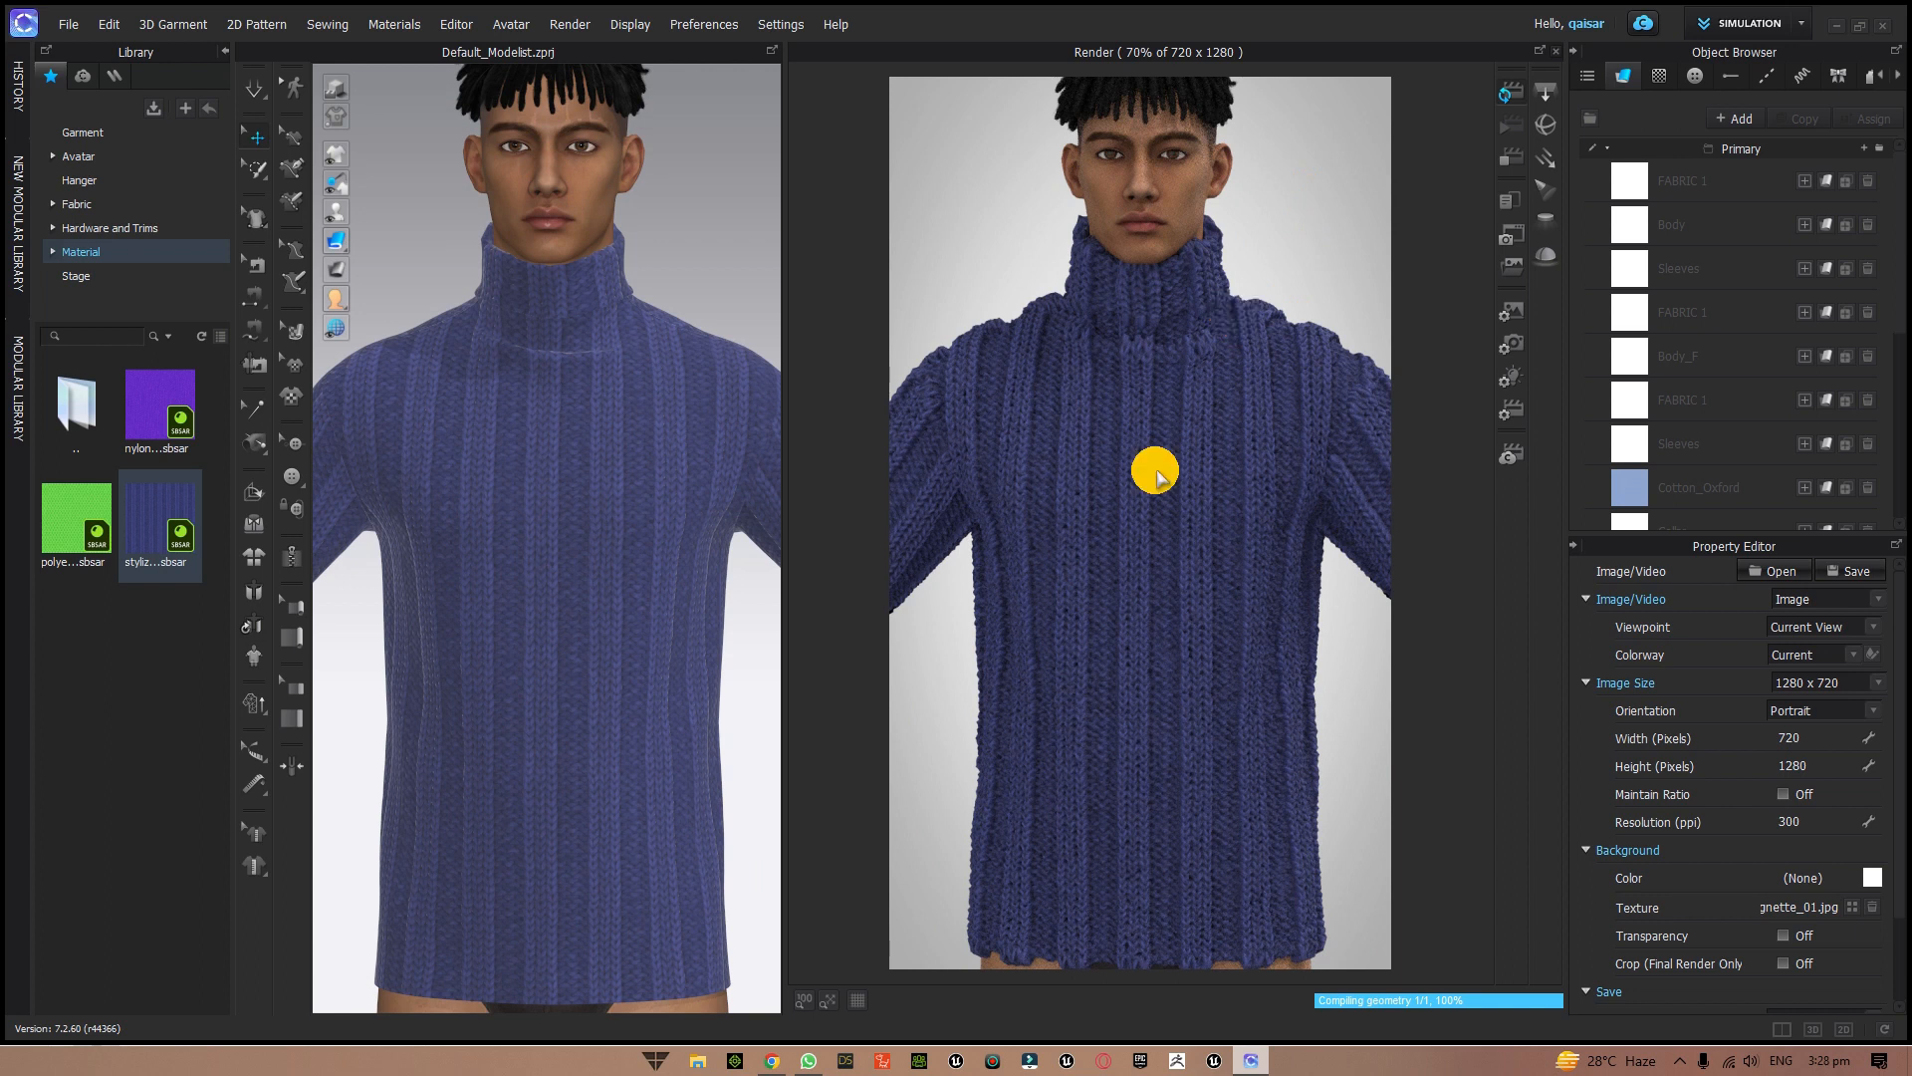
- Examine the rendered rib knit from the side and the front, and stop the interactive render
right_click_drag(1155, 474, 1248, 606)
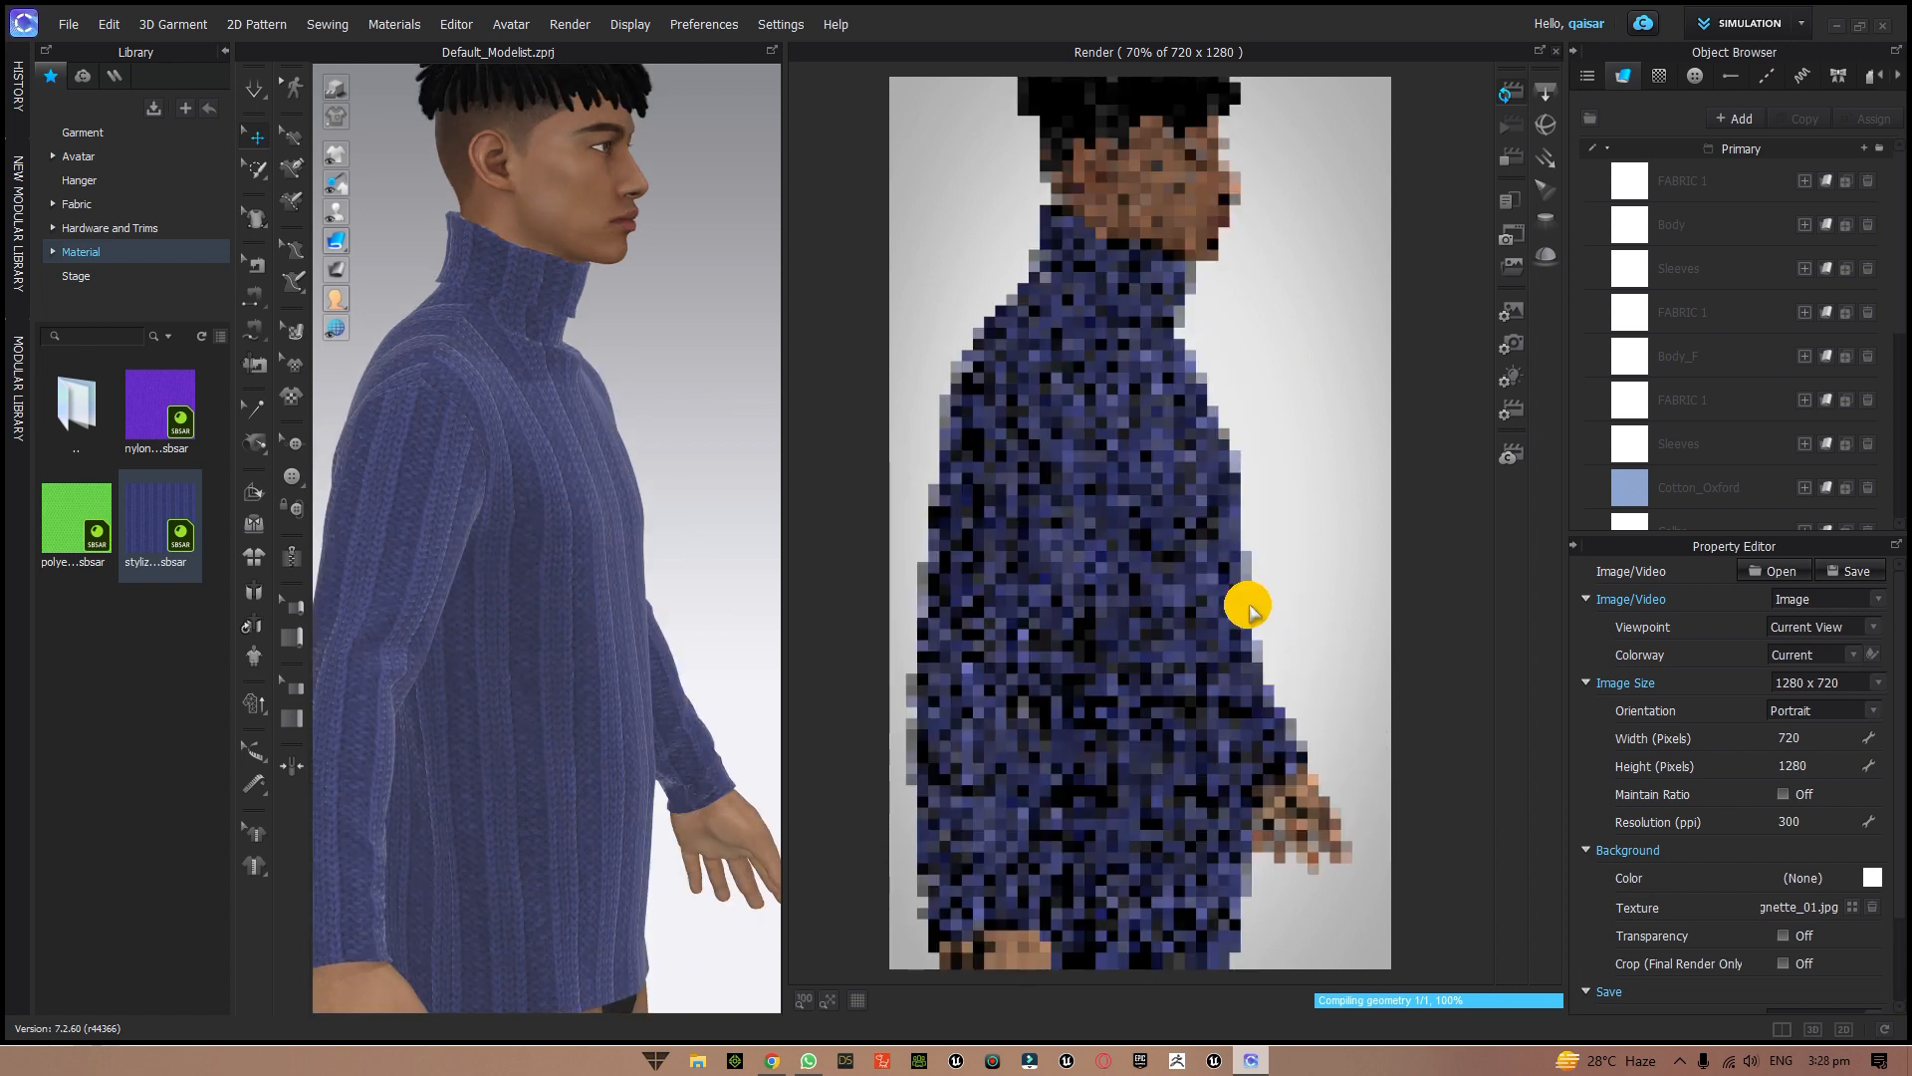
right_click_drag(1248, 605, 1104, 553)
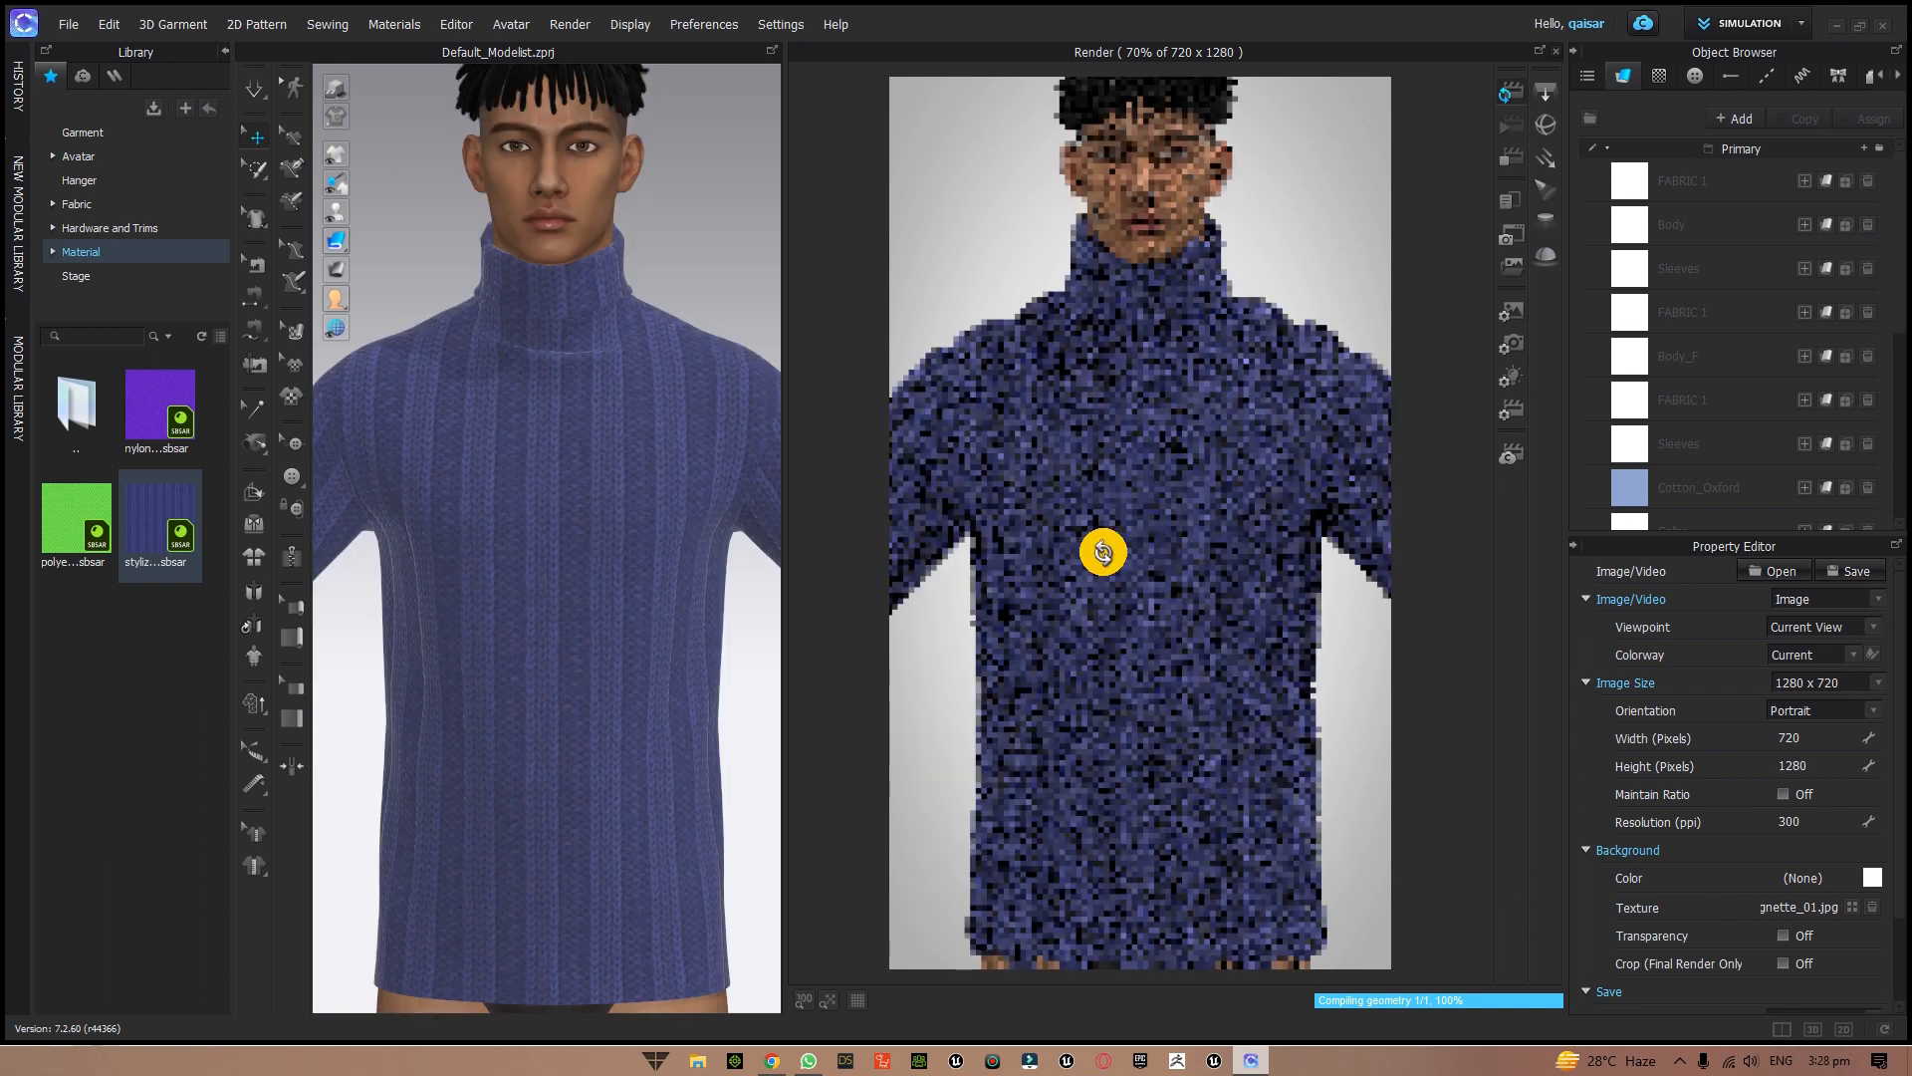
right_click_drag(1103, 553, 1170, 503)
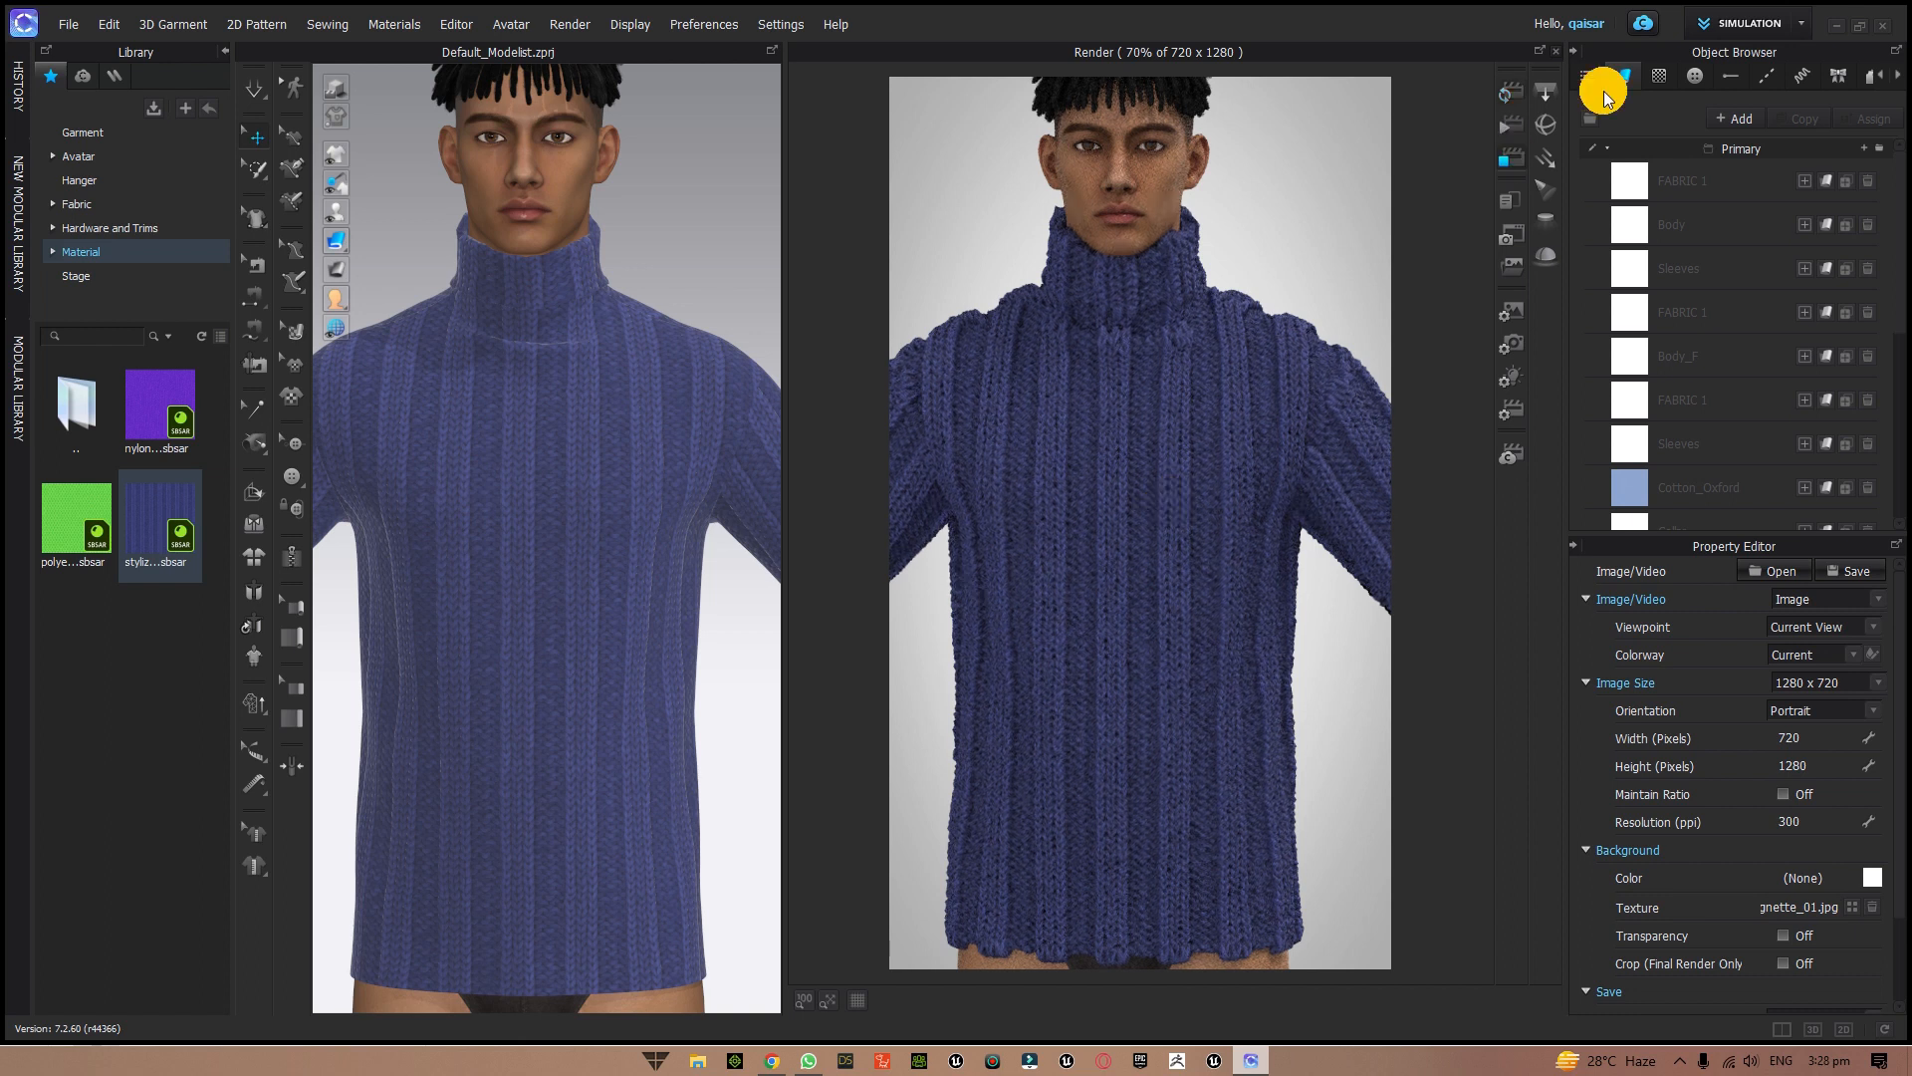
- Set the displacement map amount of the first Stylized Rib Knit Wool fabric to 10 mm
left_click(1636, 219)
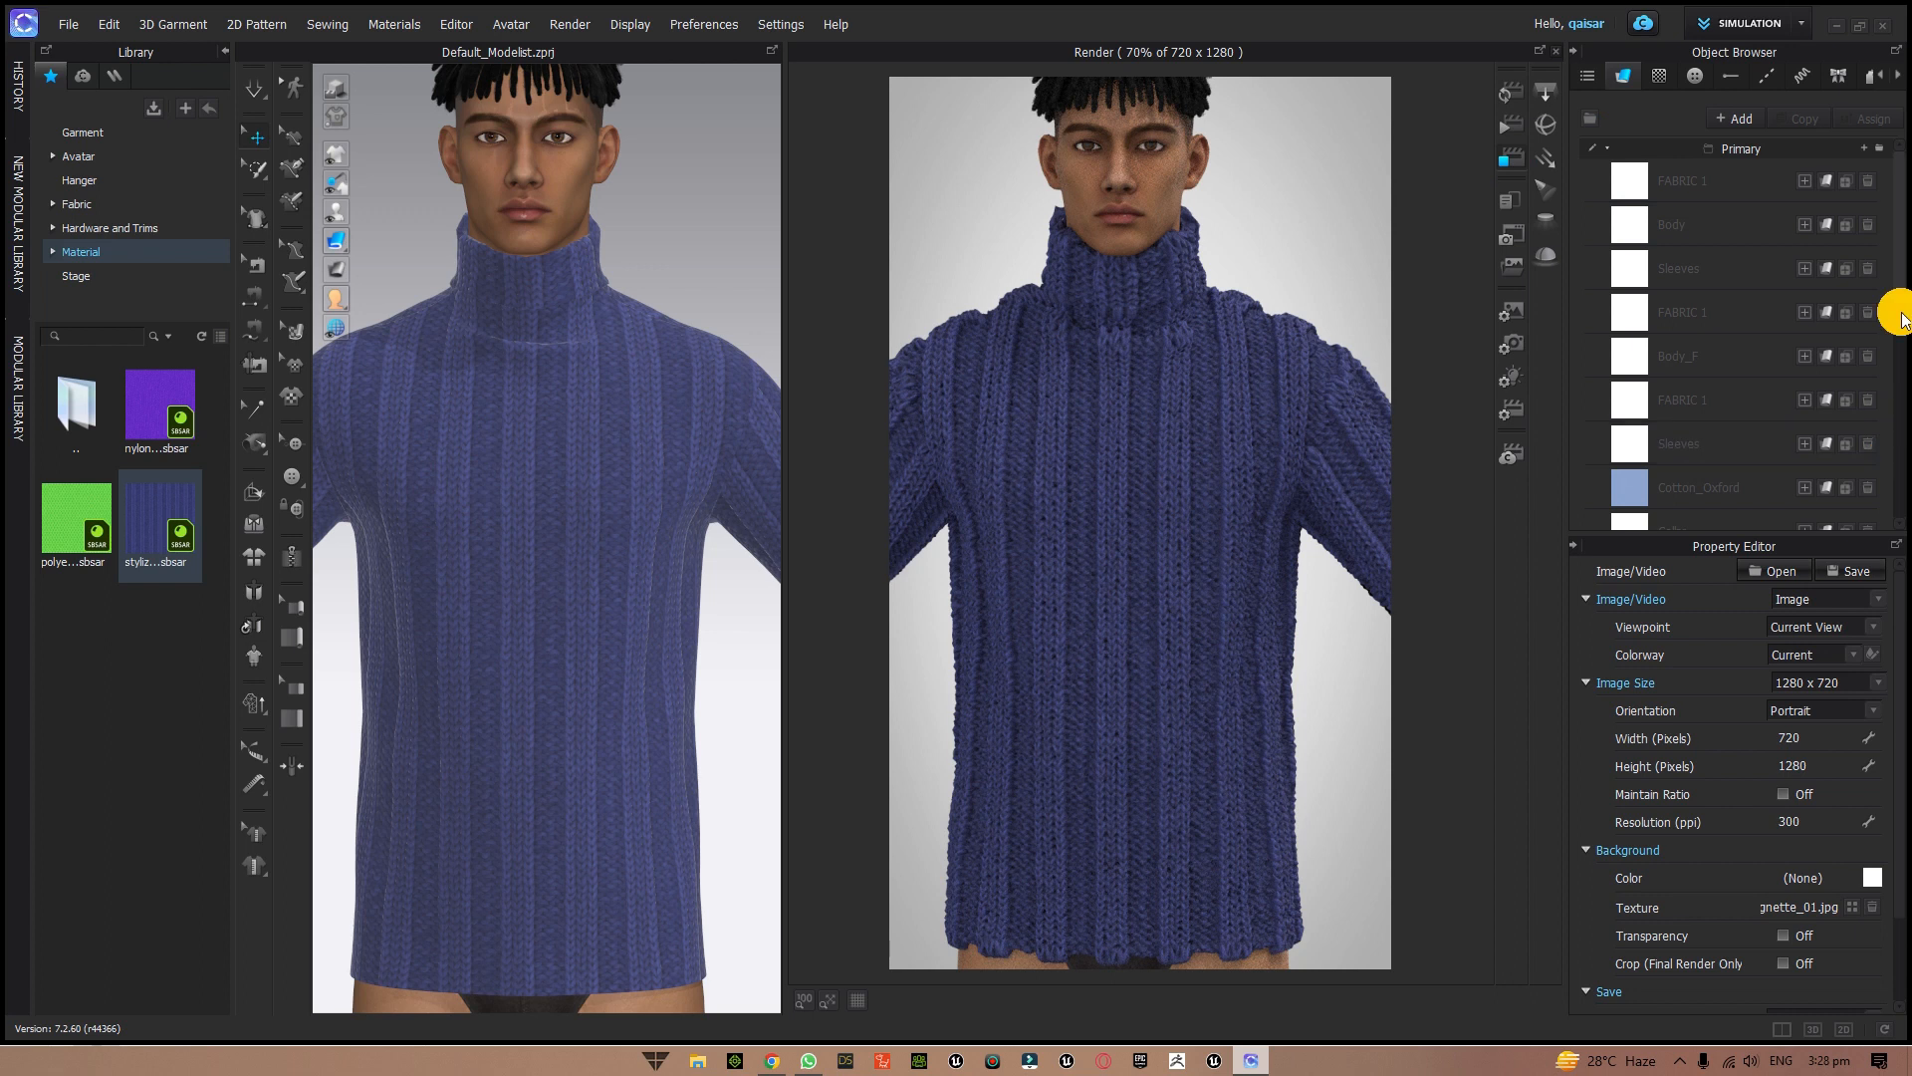
left_click_drag(1890, 306, 1905, 513)
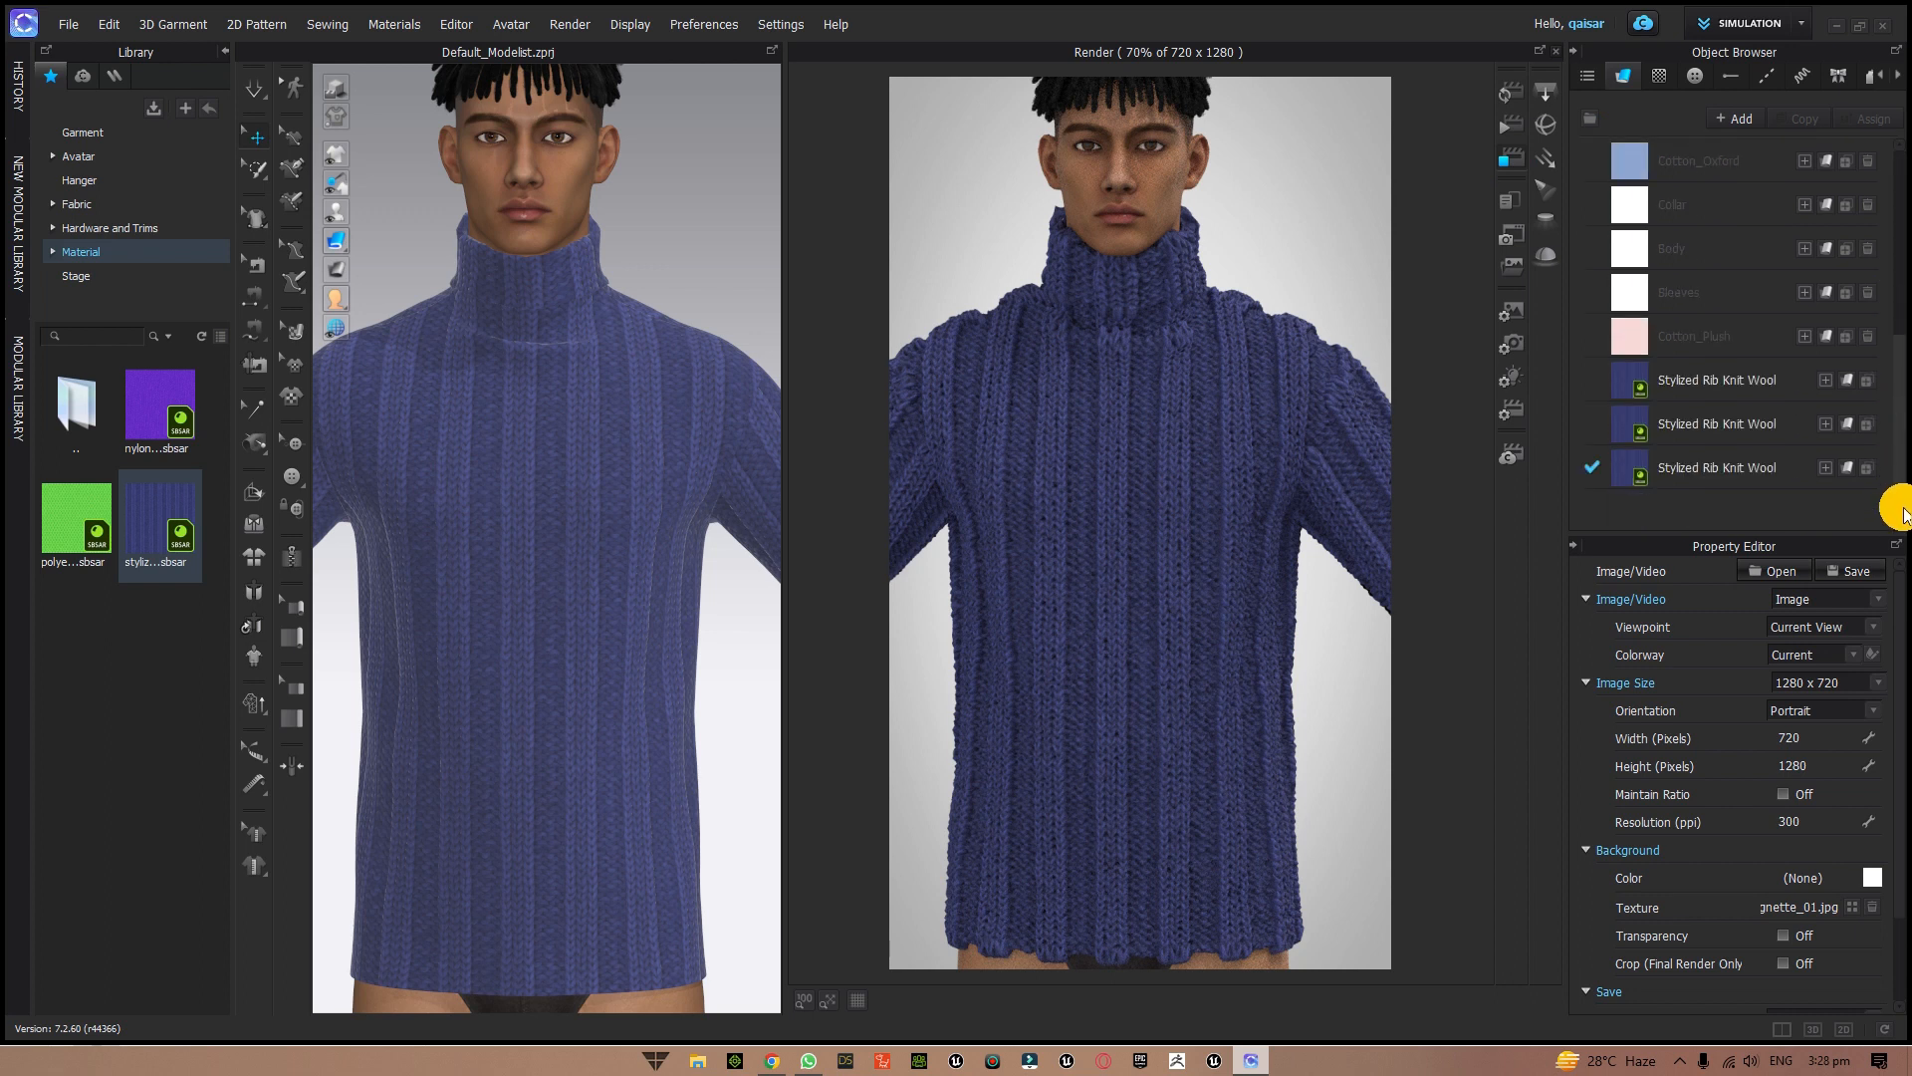
left_click(1631, 390)
left_click(1632, 391)
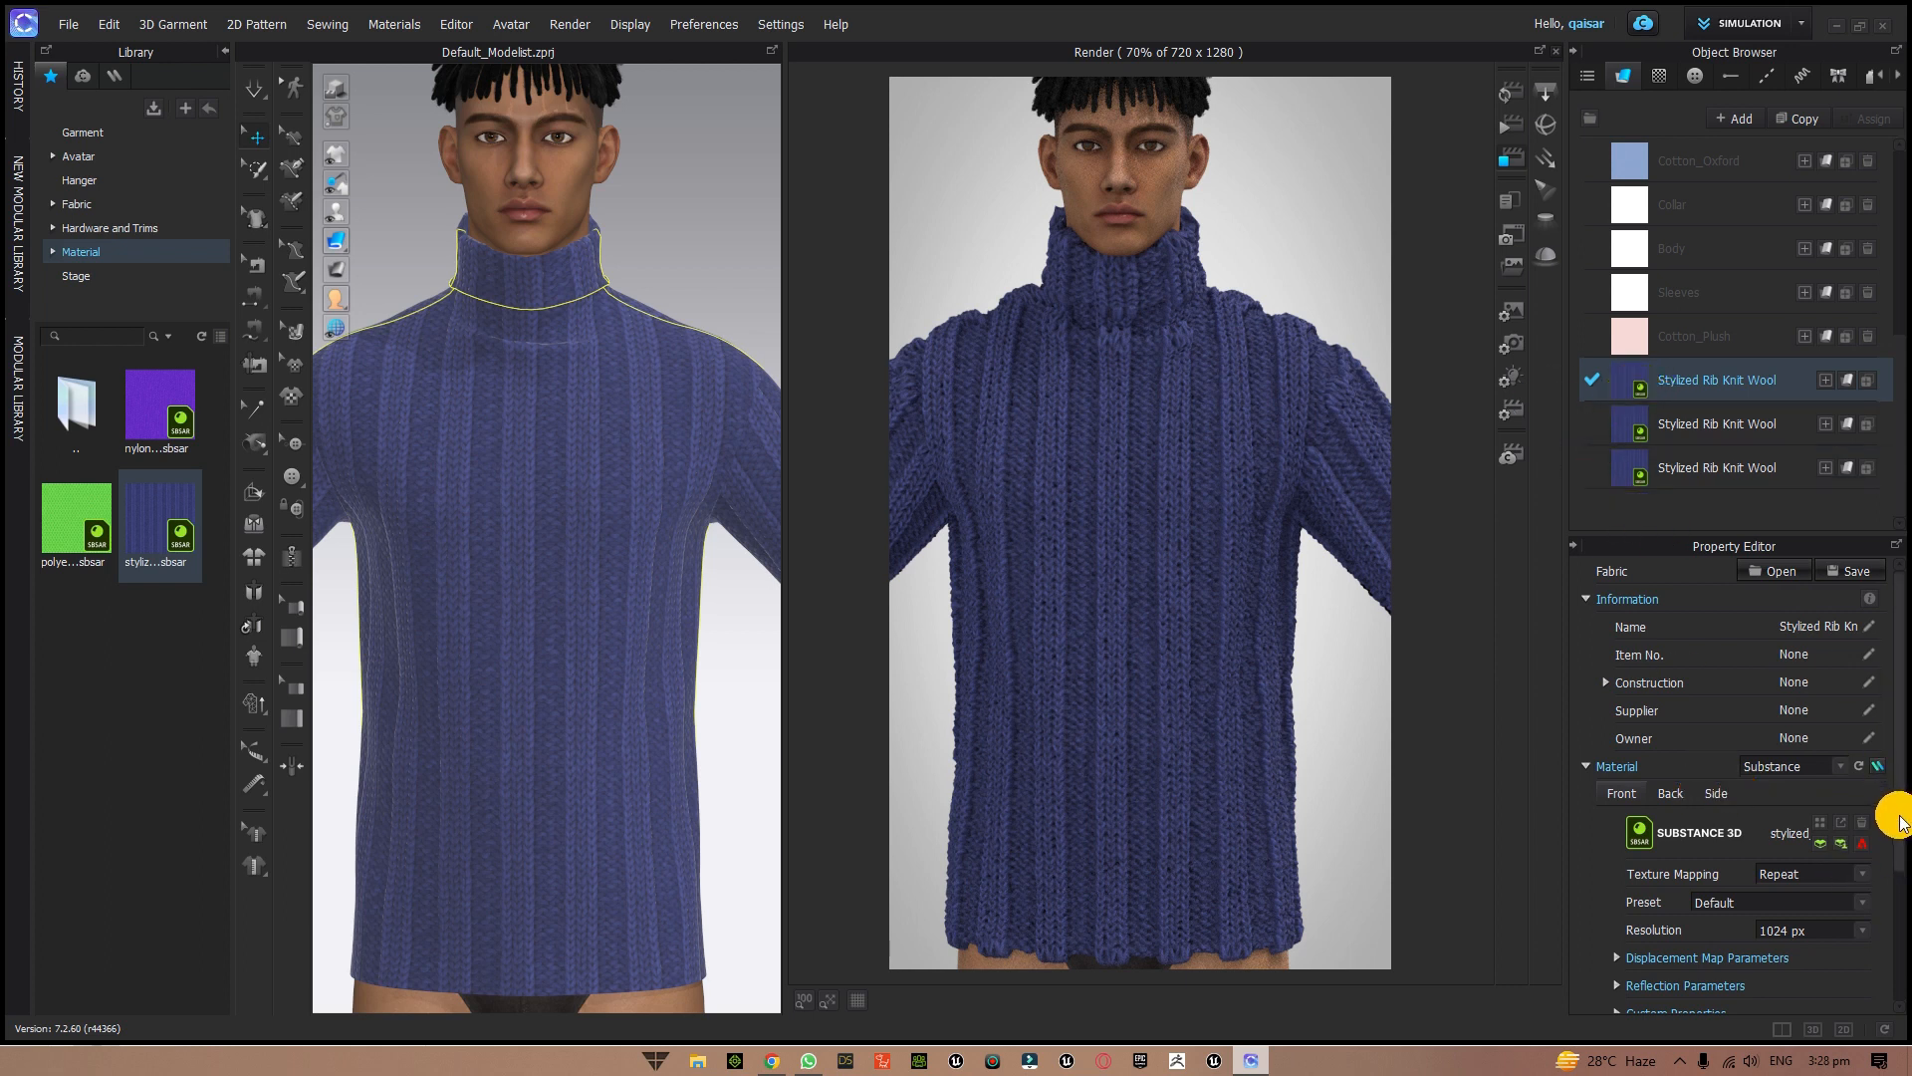
left_click_drag(1900, 817, 1906, 946)
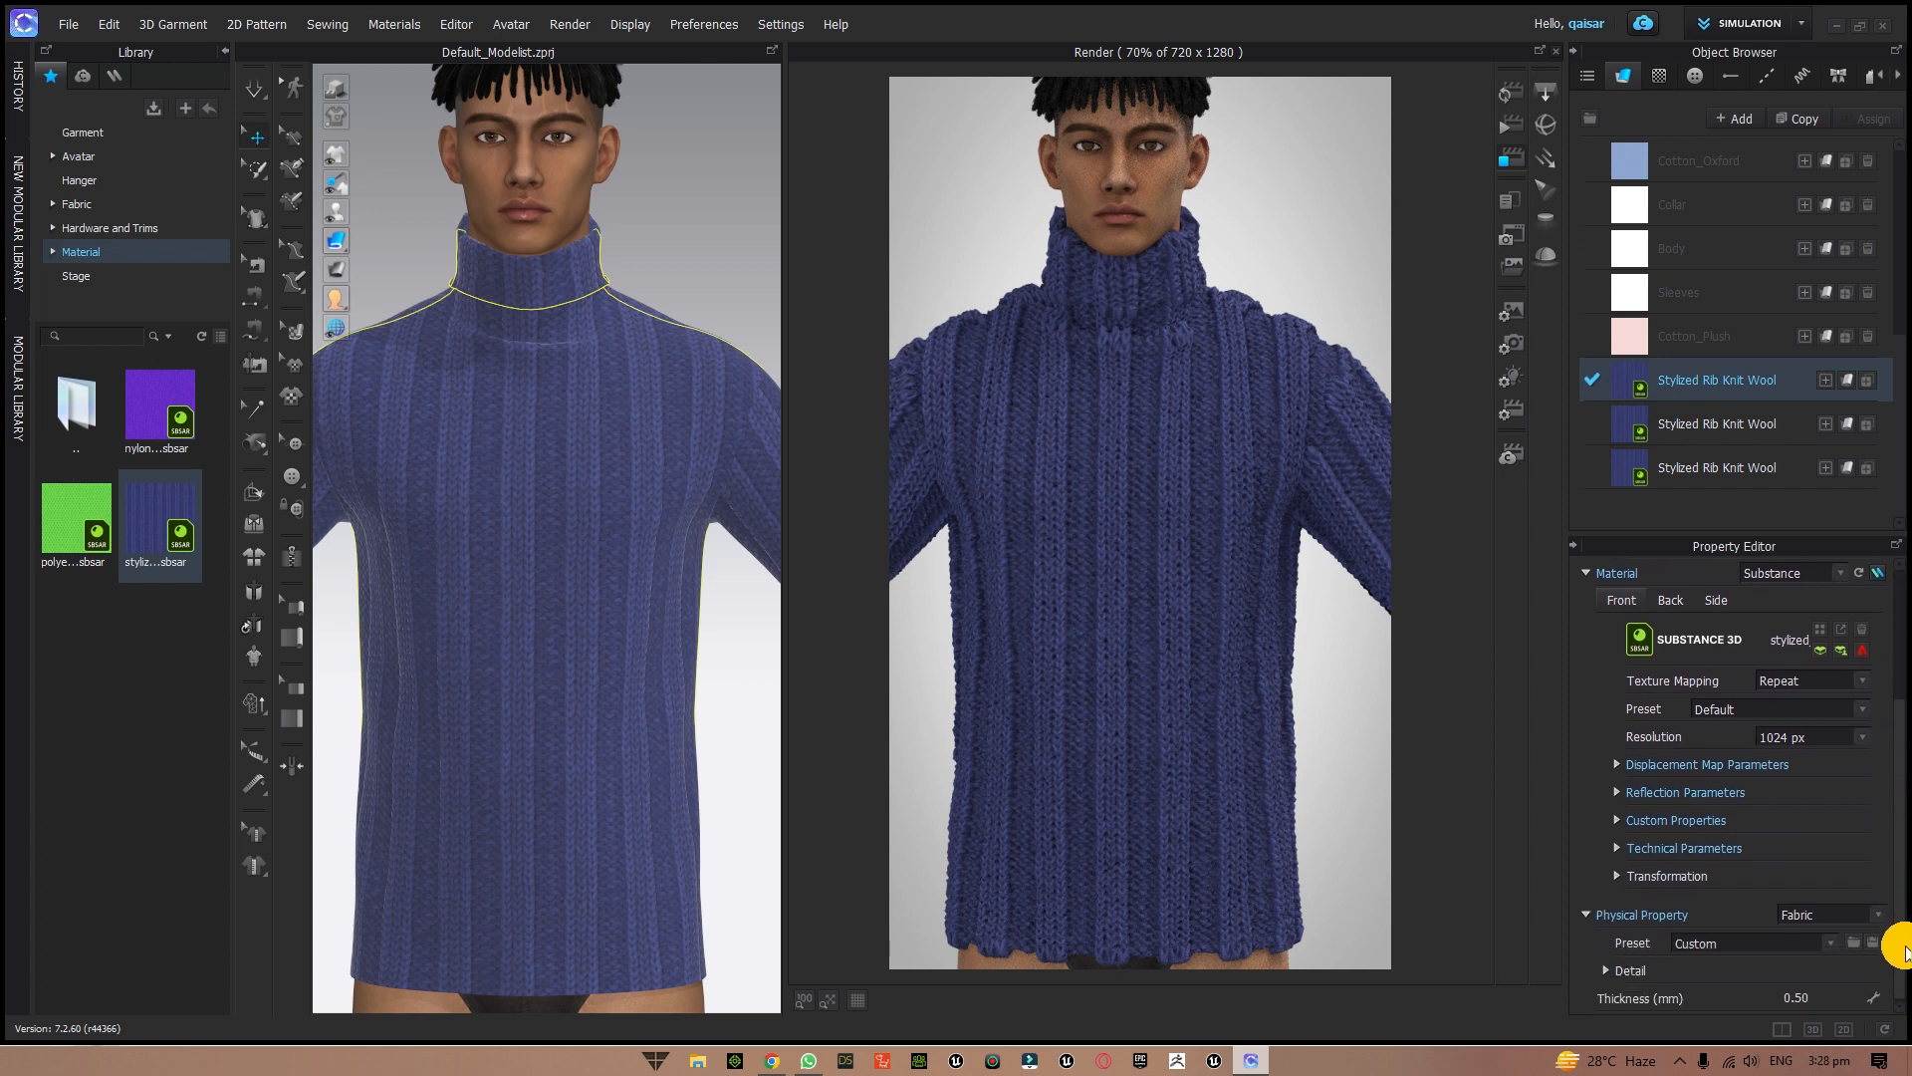
left_click(1615, 764)
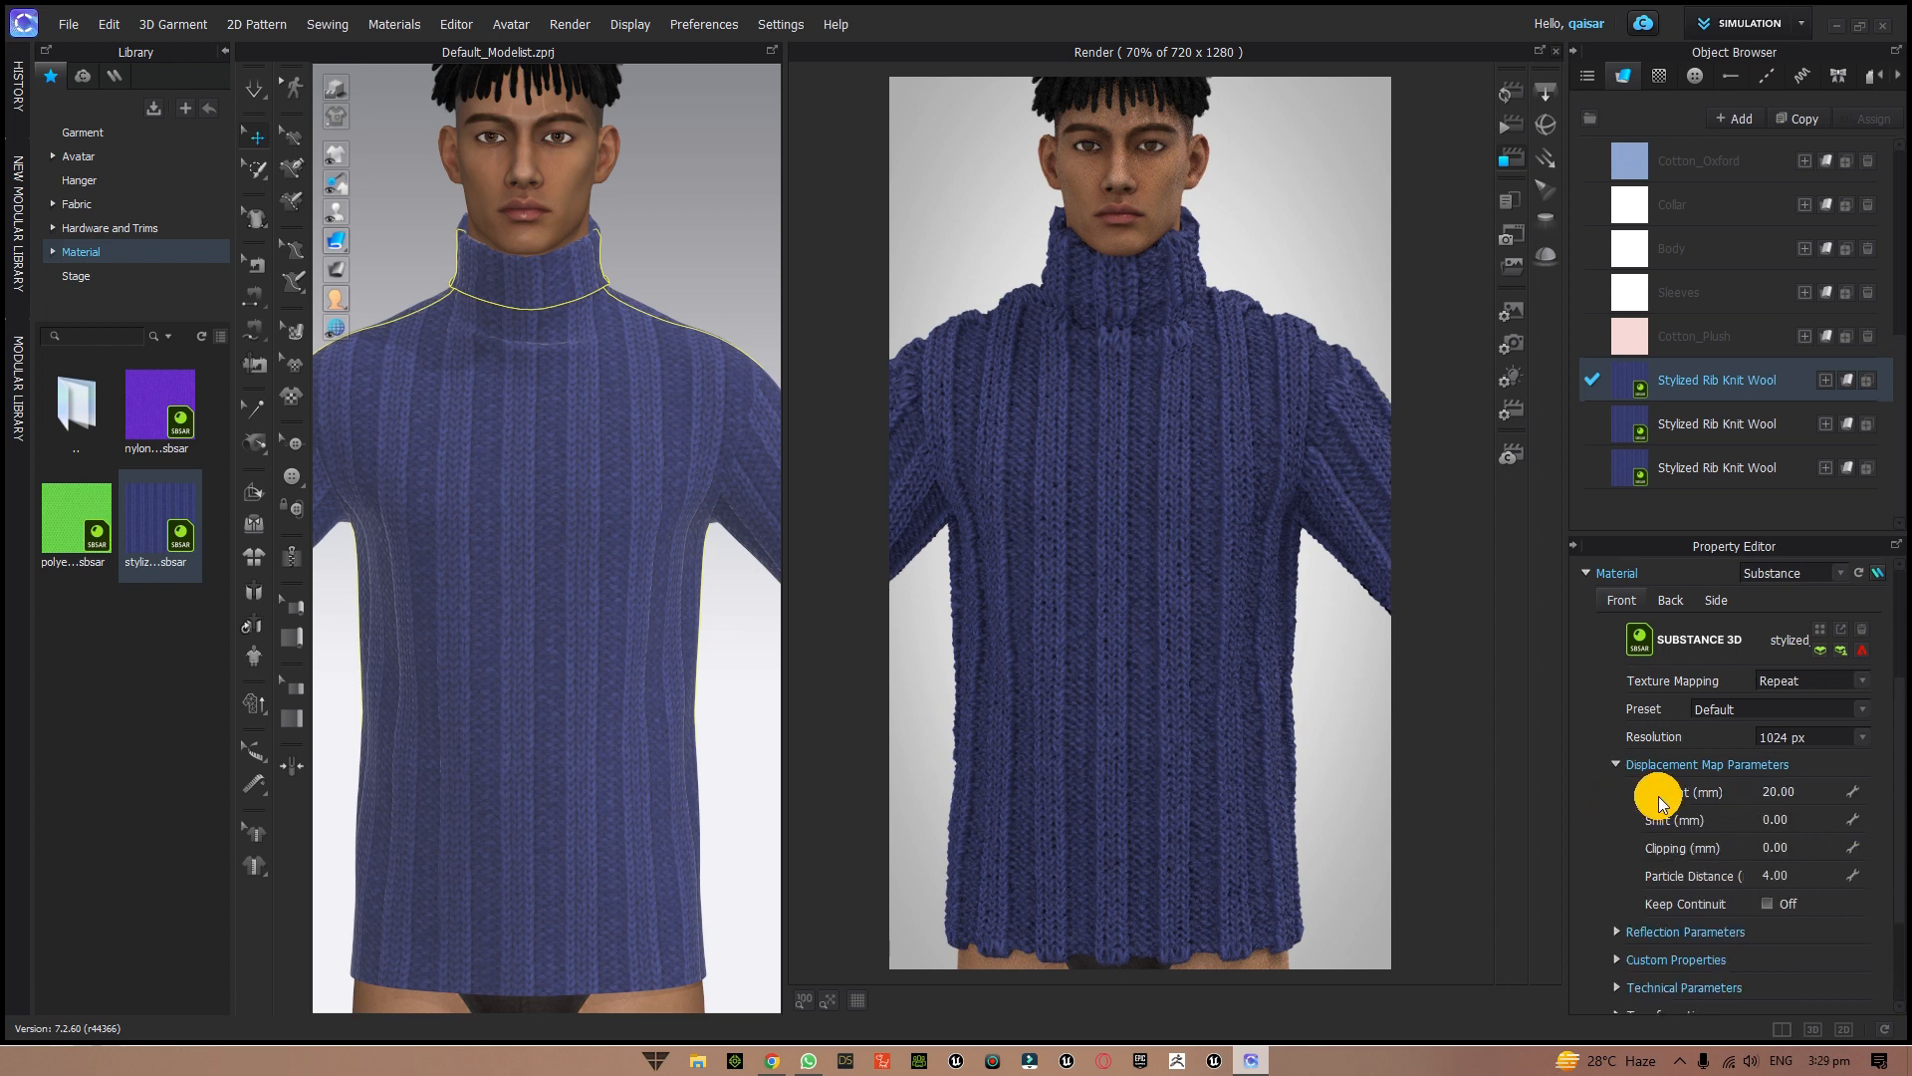
left_click(1798, 791)
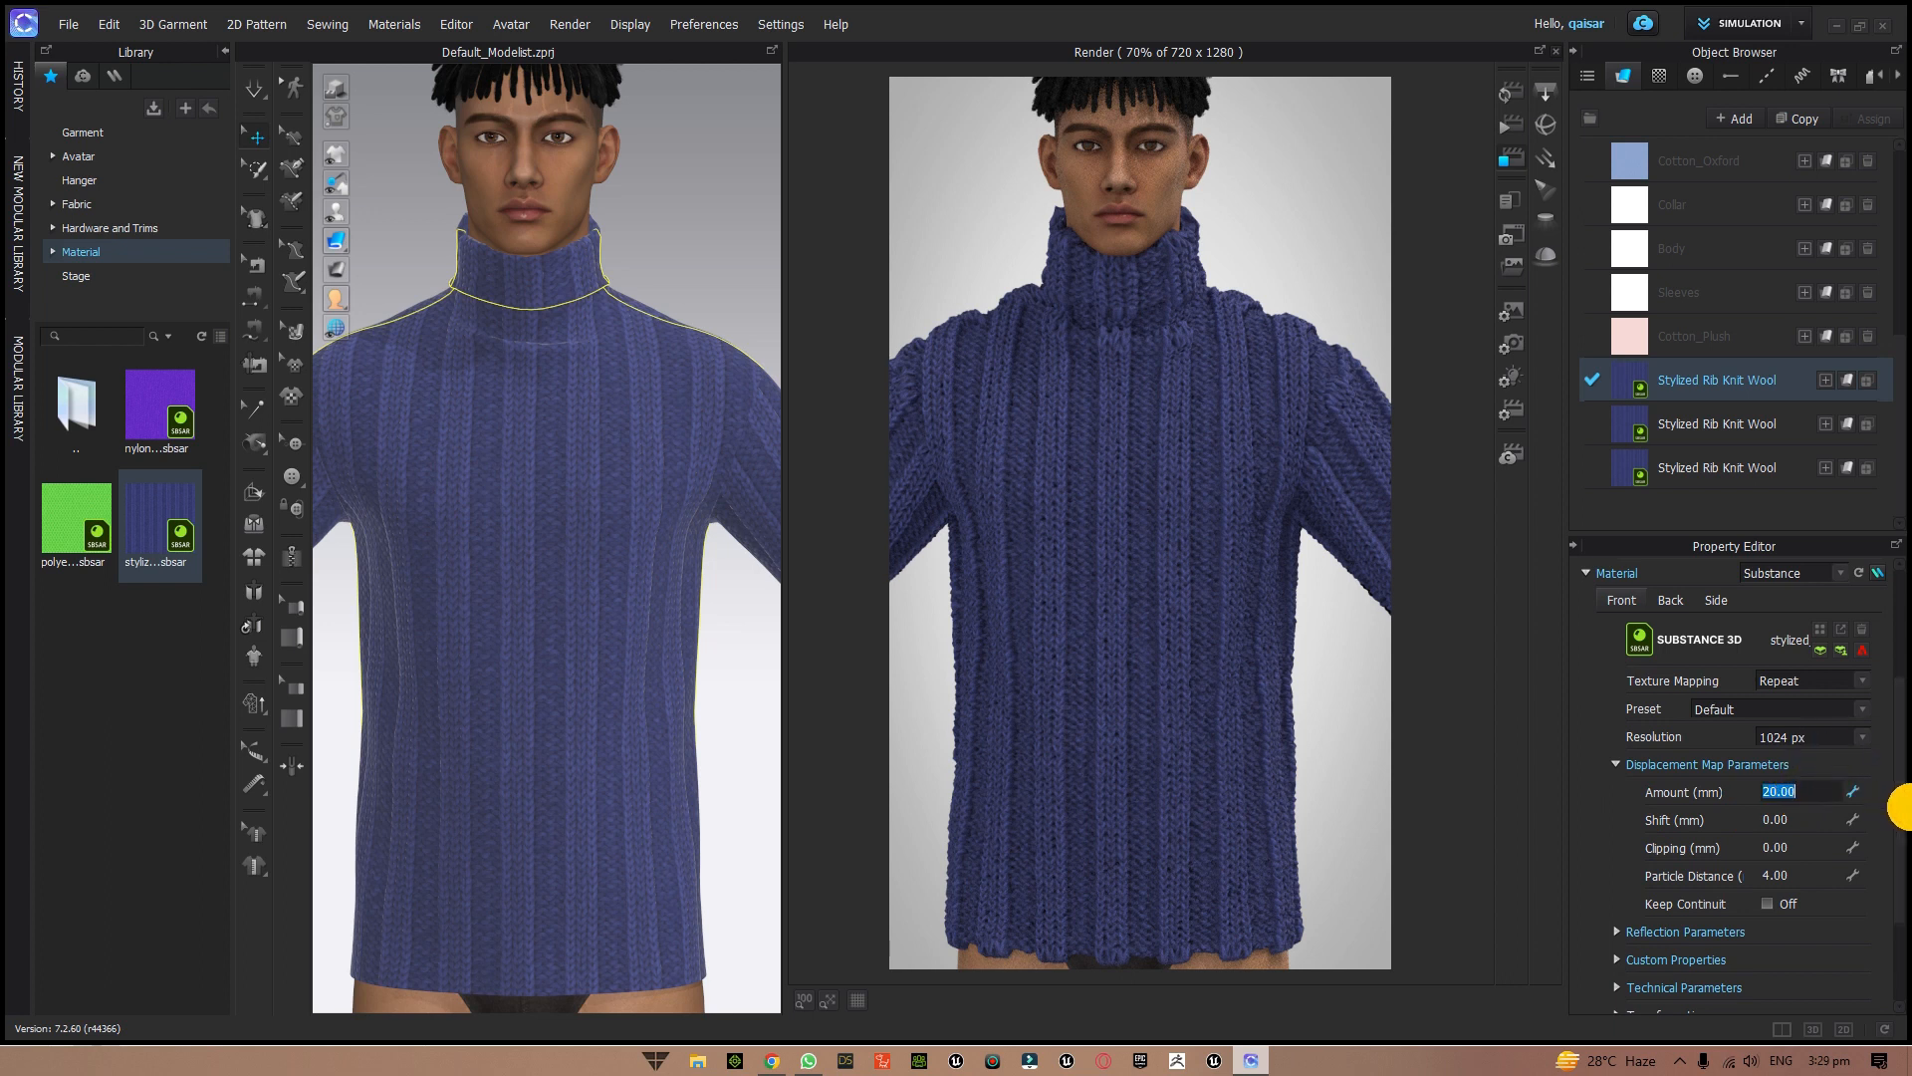
type("10")
key("Return")
- Restart the interactive render, examine the rib knit from an angle and the front, and close the Render window
left_click(1509, 100)
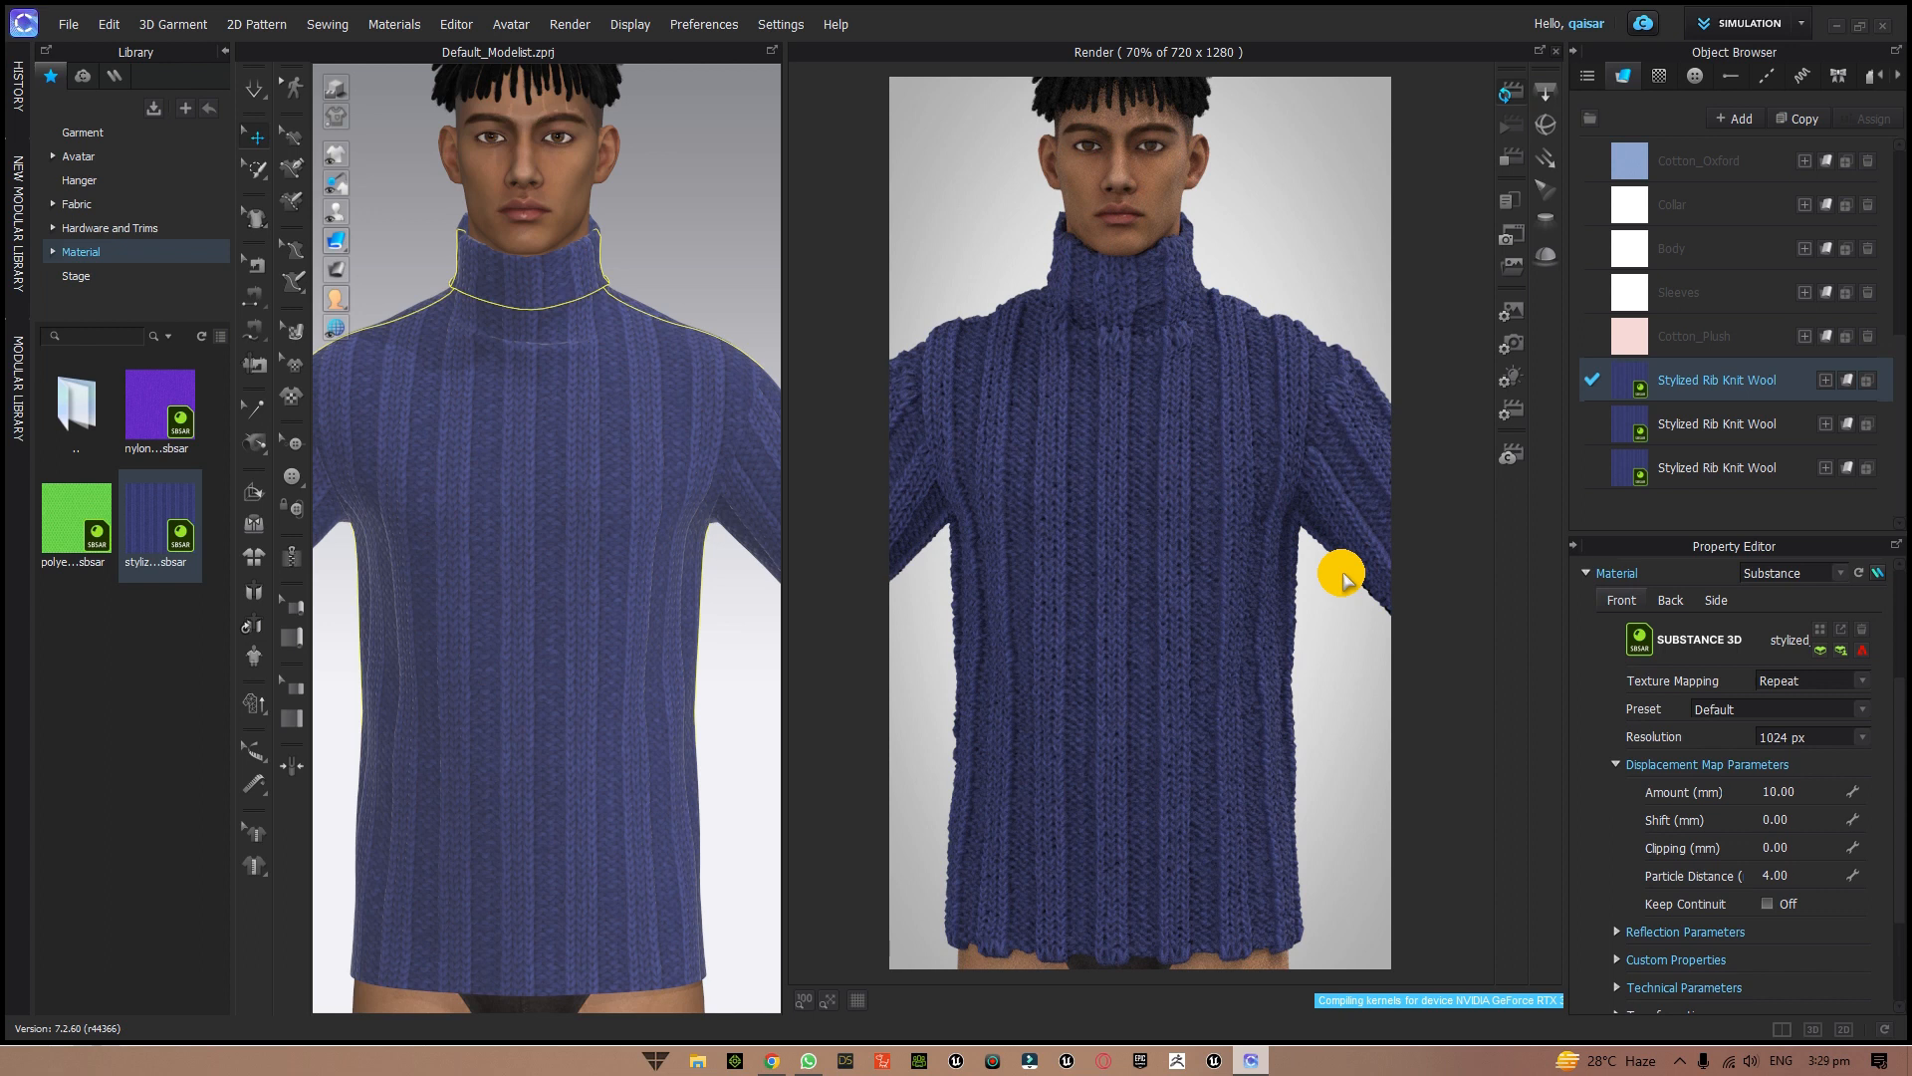
right_click_drag(1341, 578, 1250, 612)
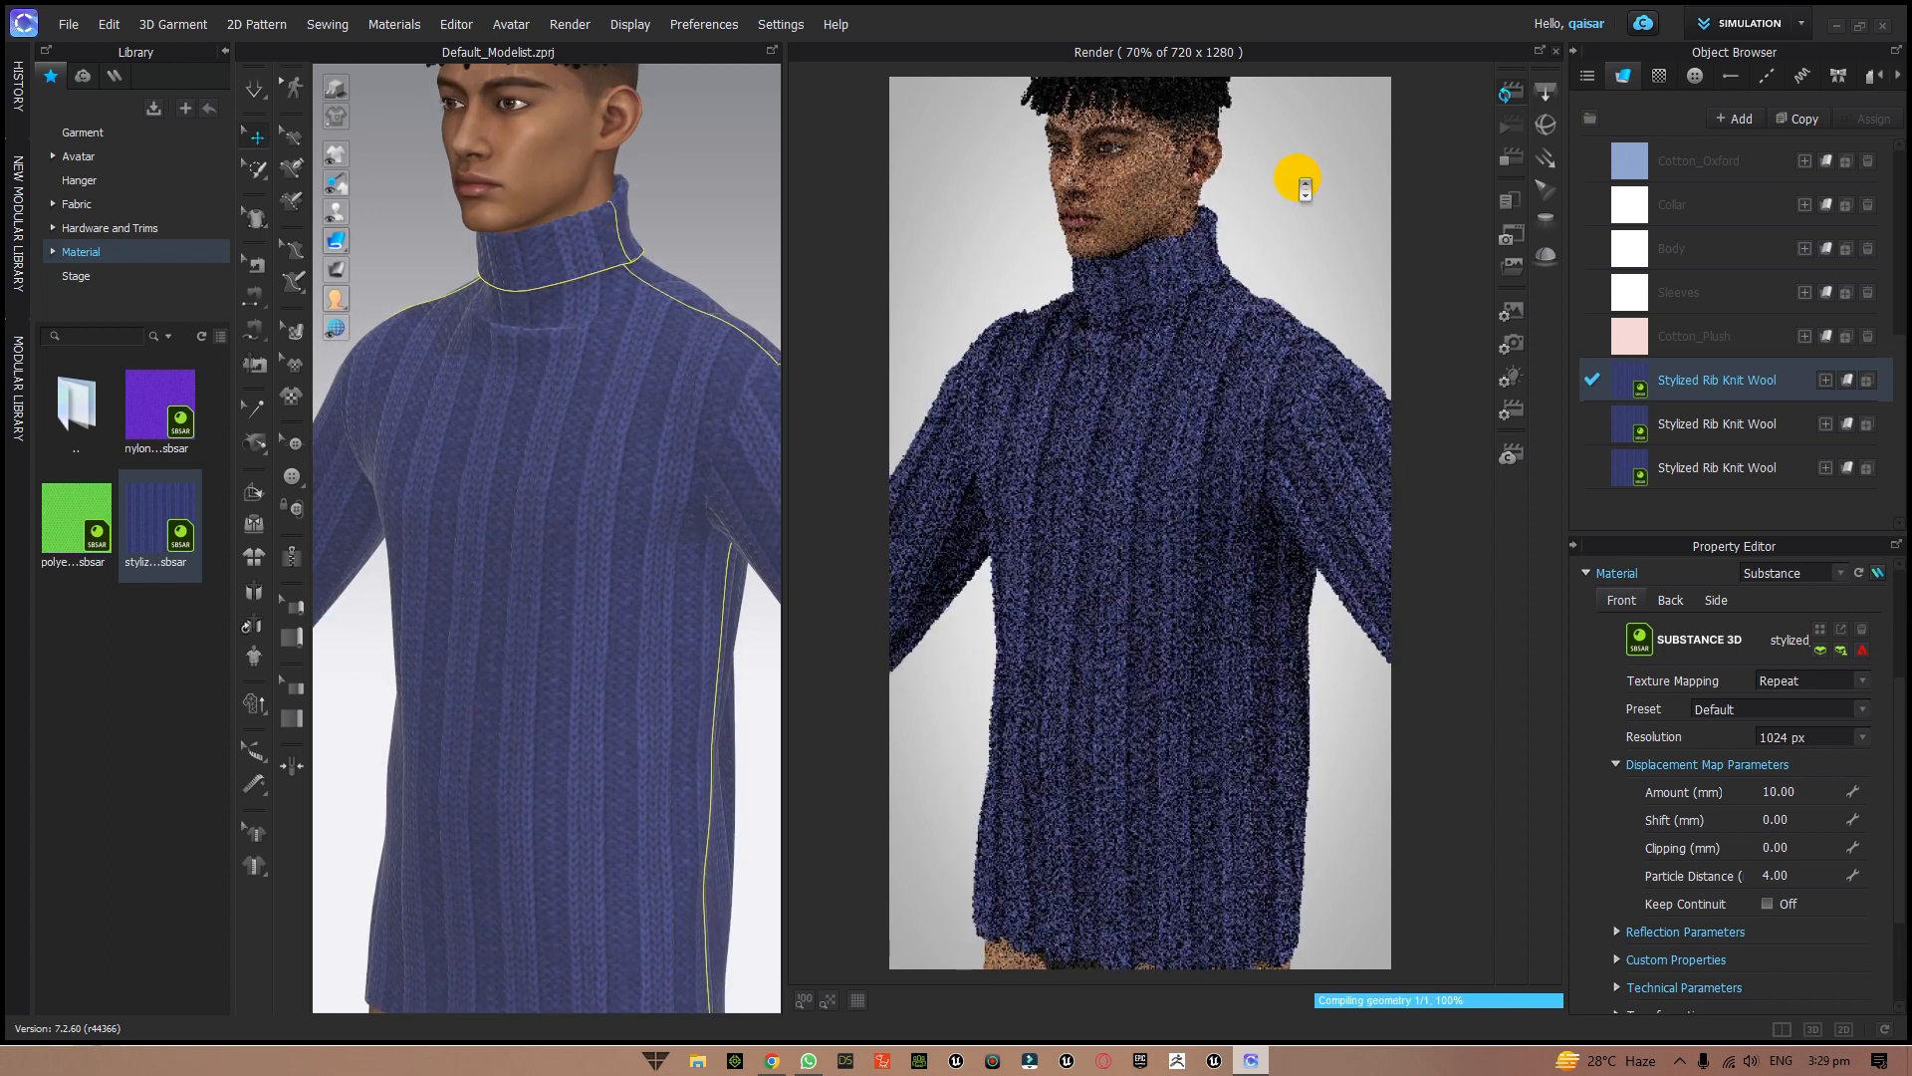
scroll(1303, 149, "up", 3)
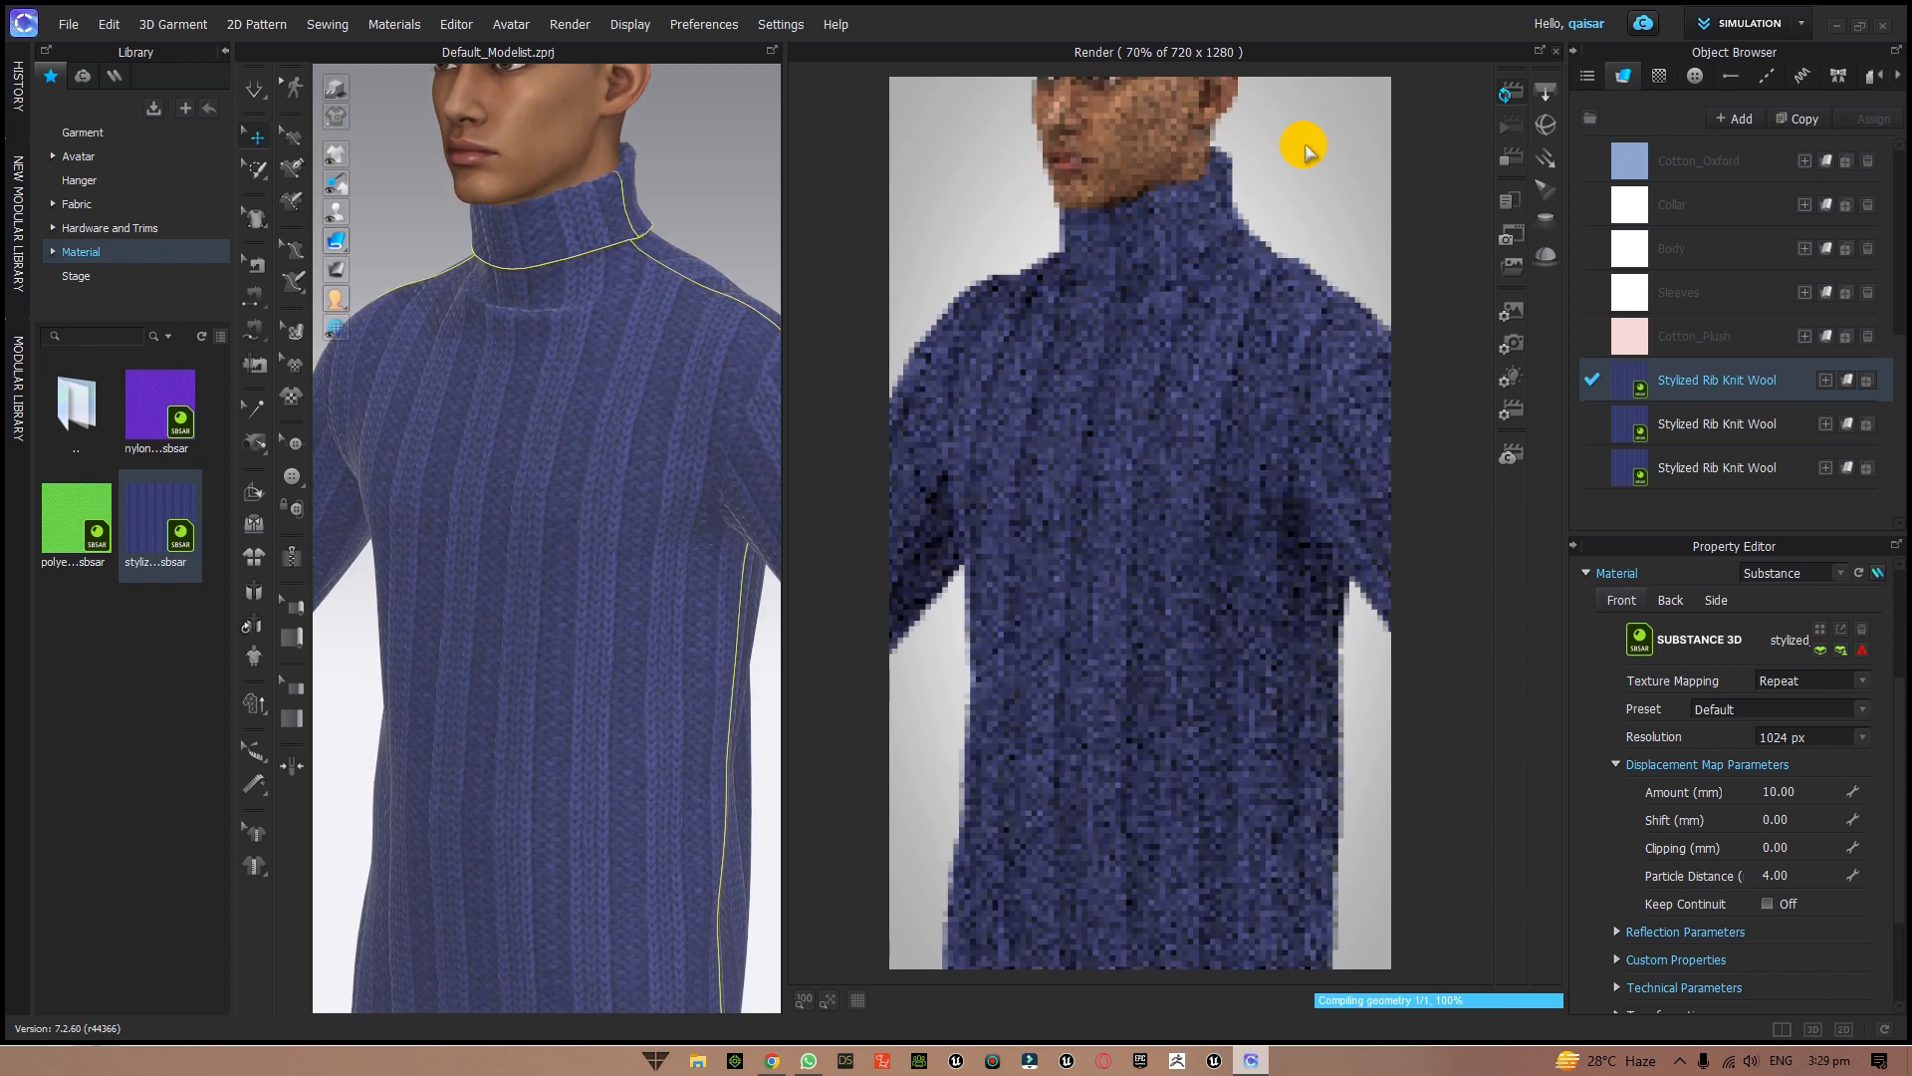
right_click_drag(1303, 149, 1556, 88)
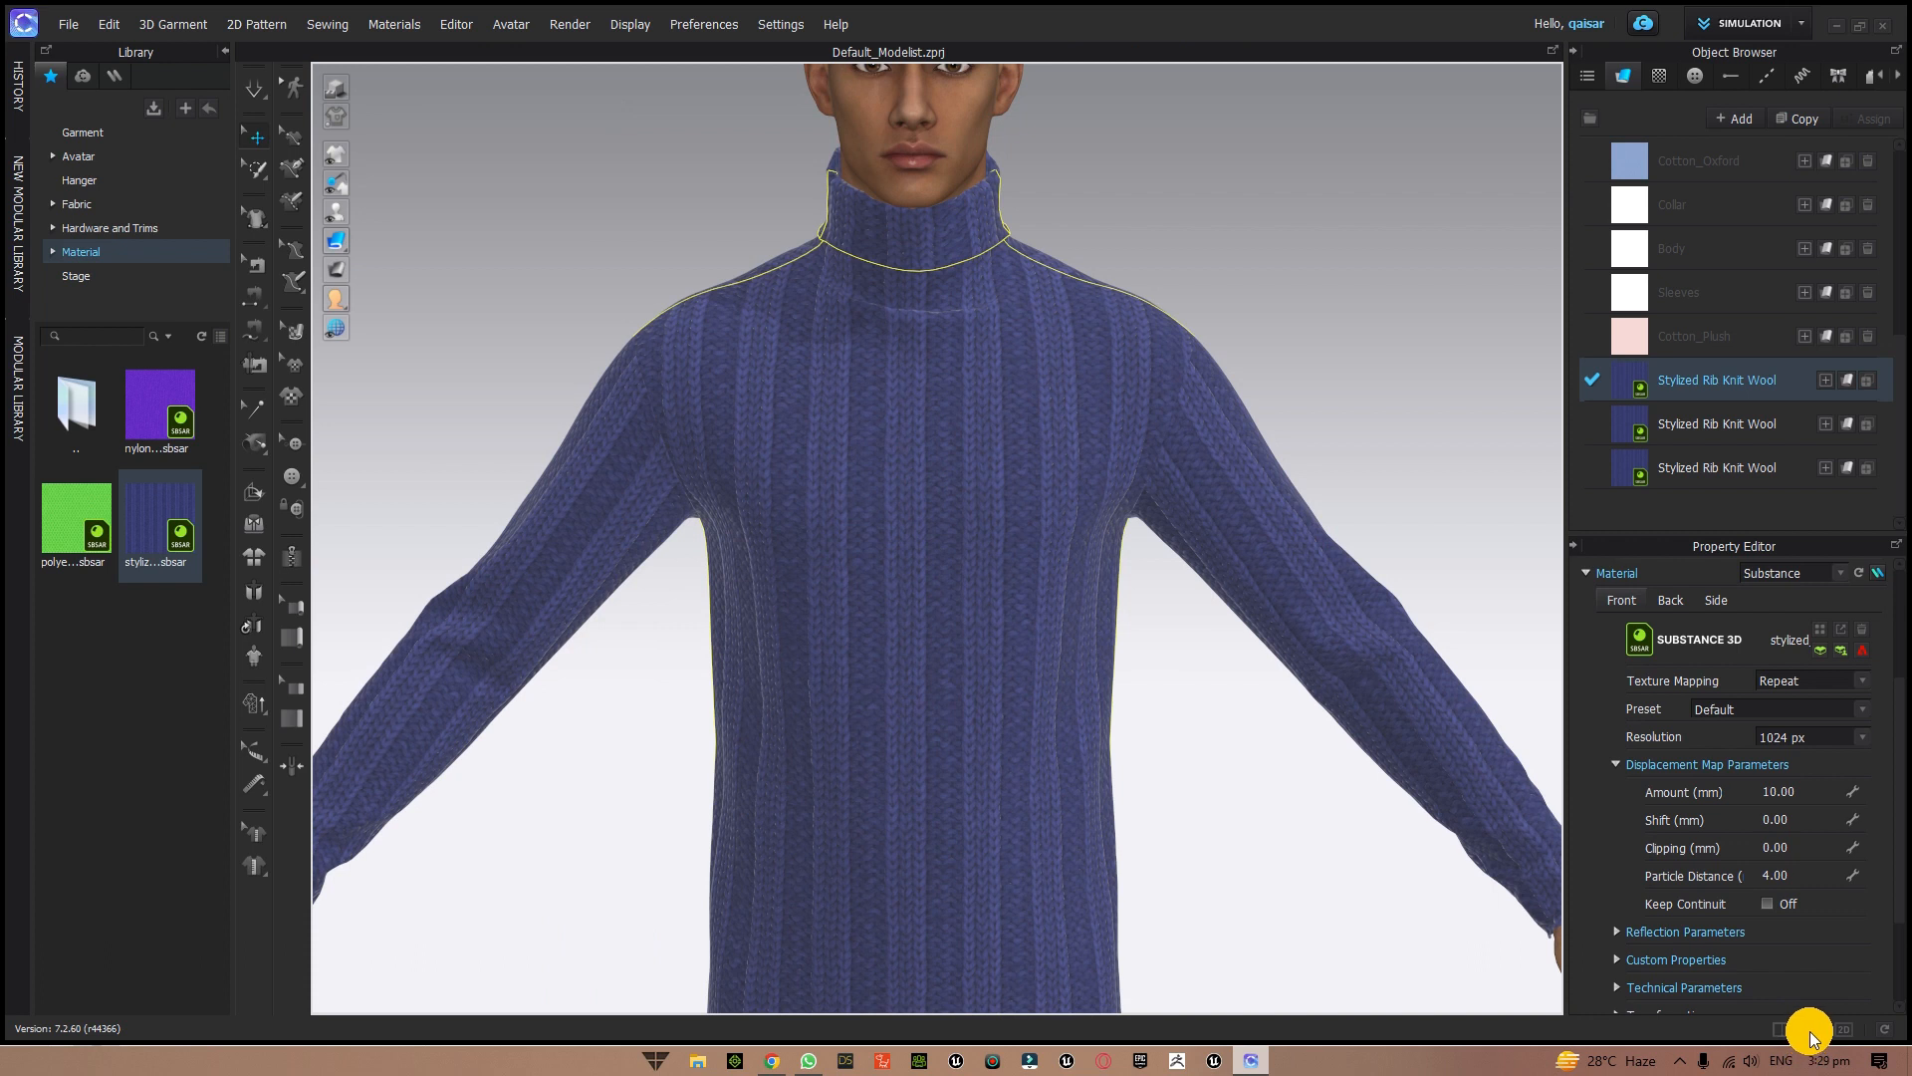
- Rename the first Stylized Rib Knit Wool fabric as sweater
left_click(1726, 438)
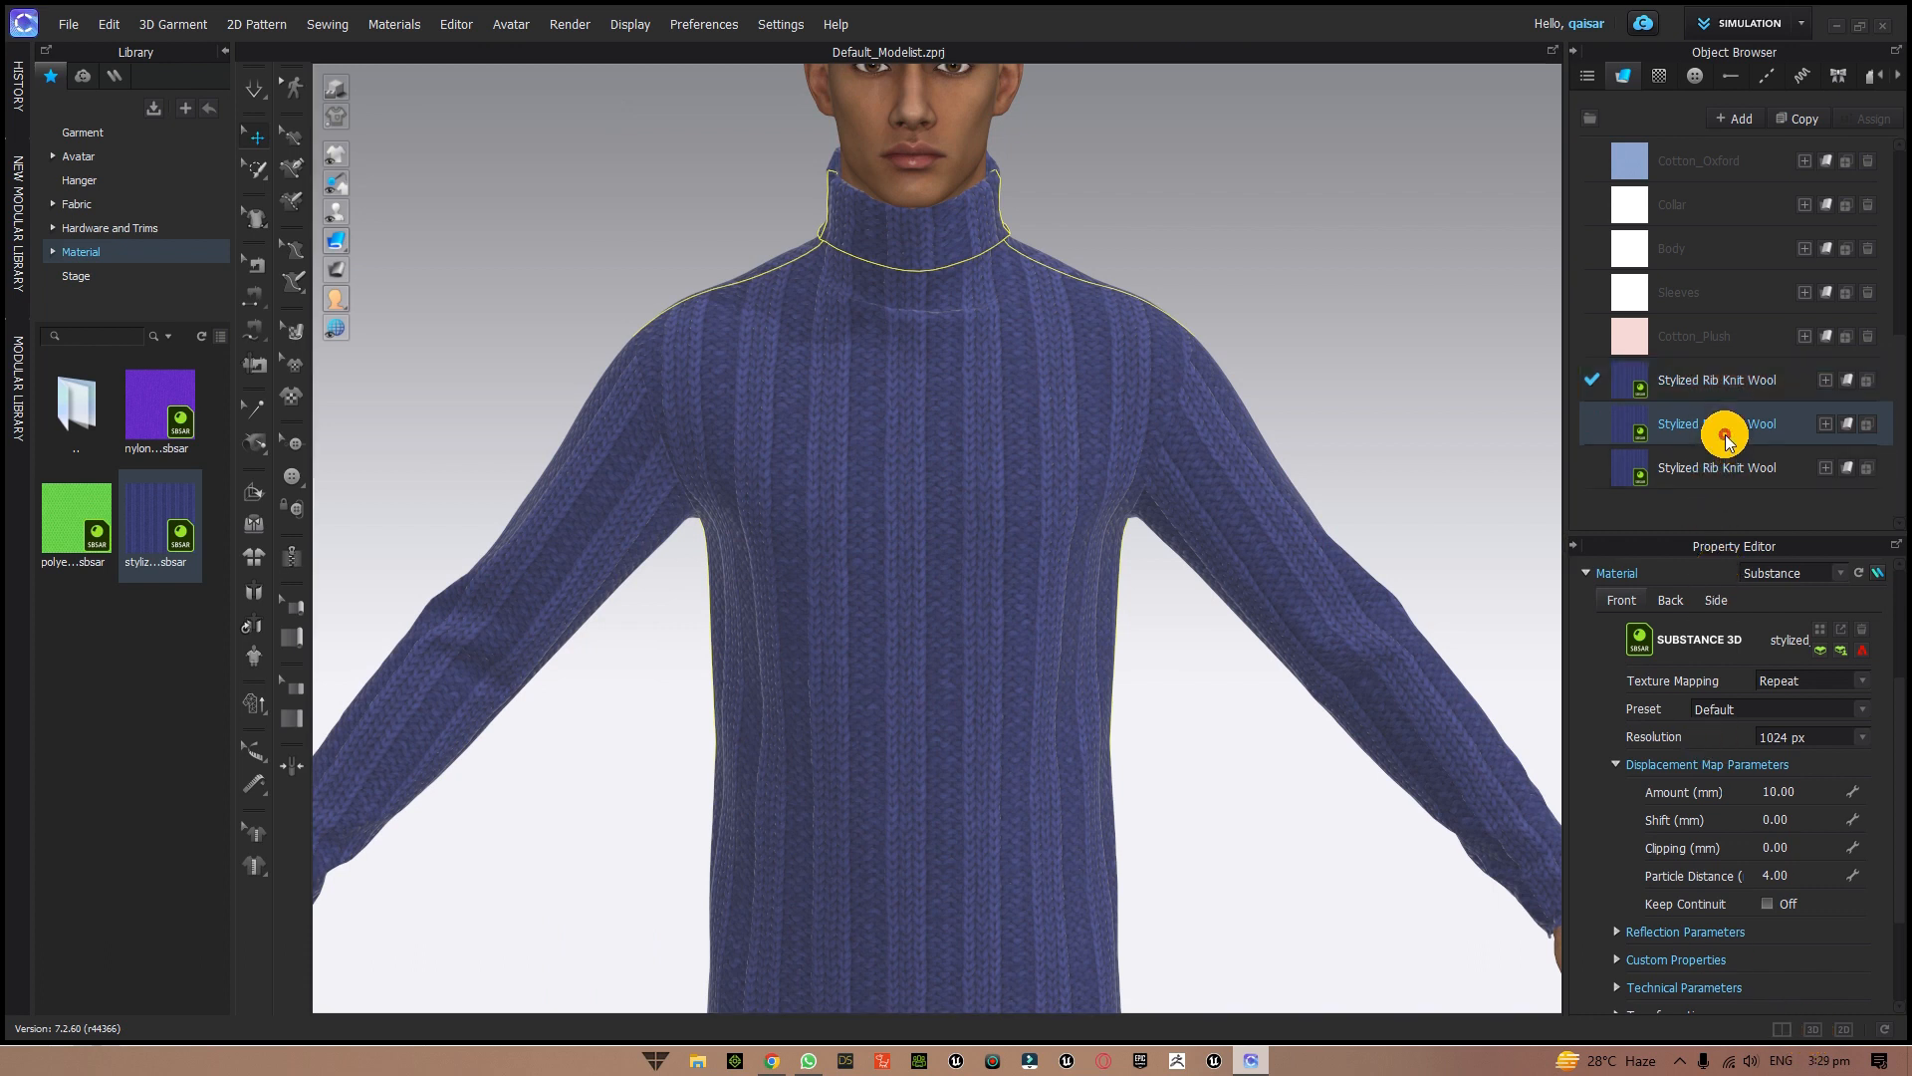
left_click(1701, 383)
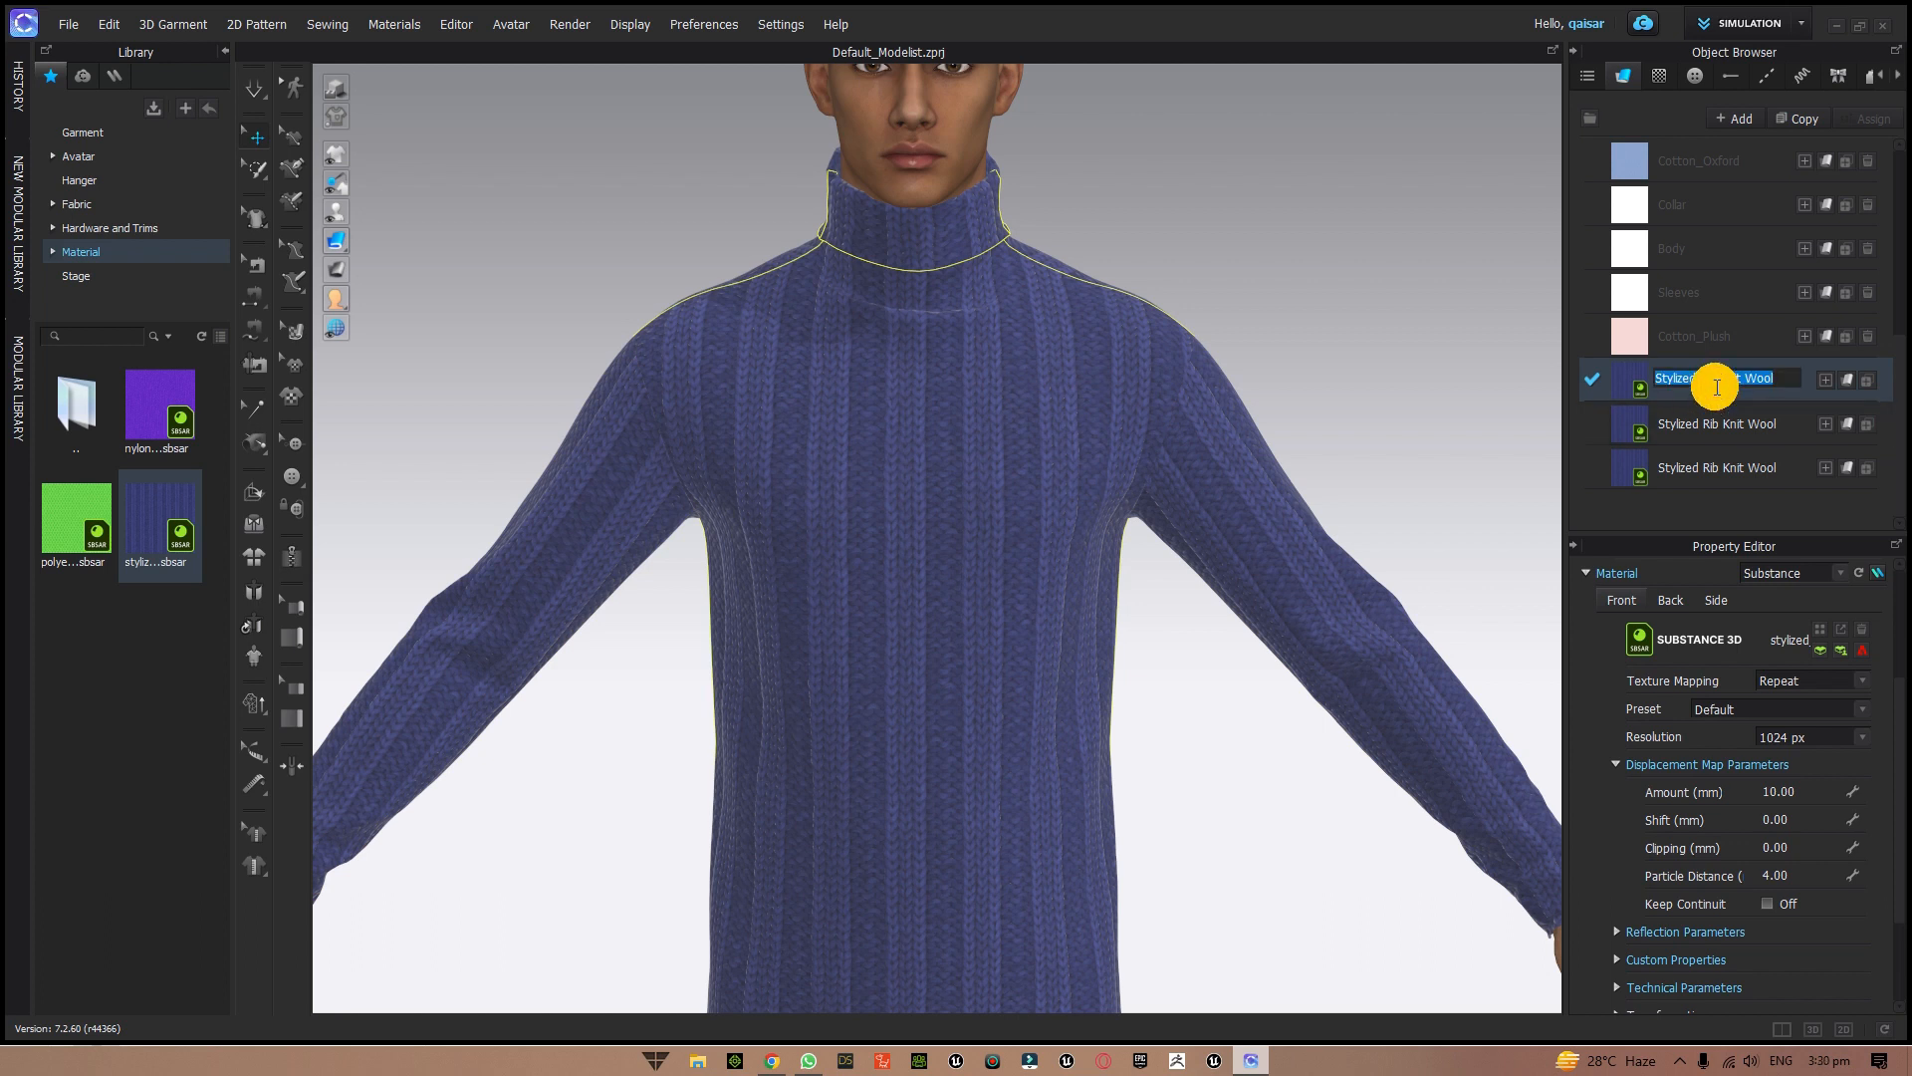
type("sweat")
key("Return")
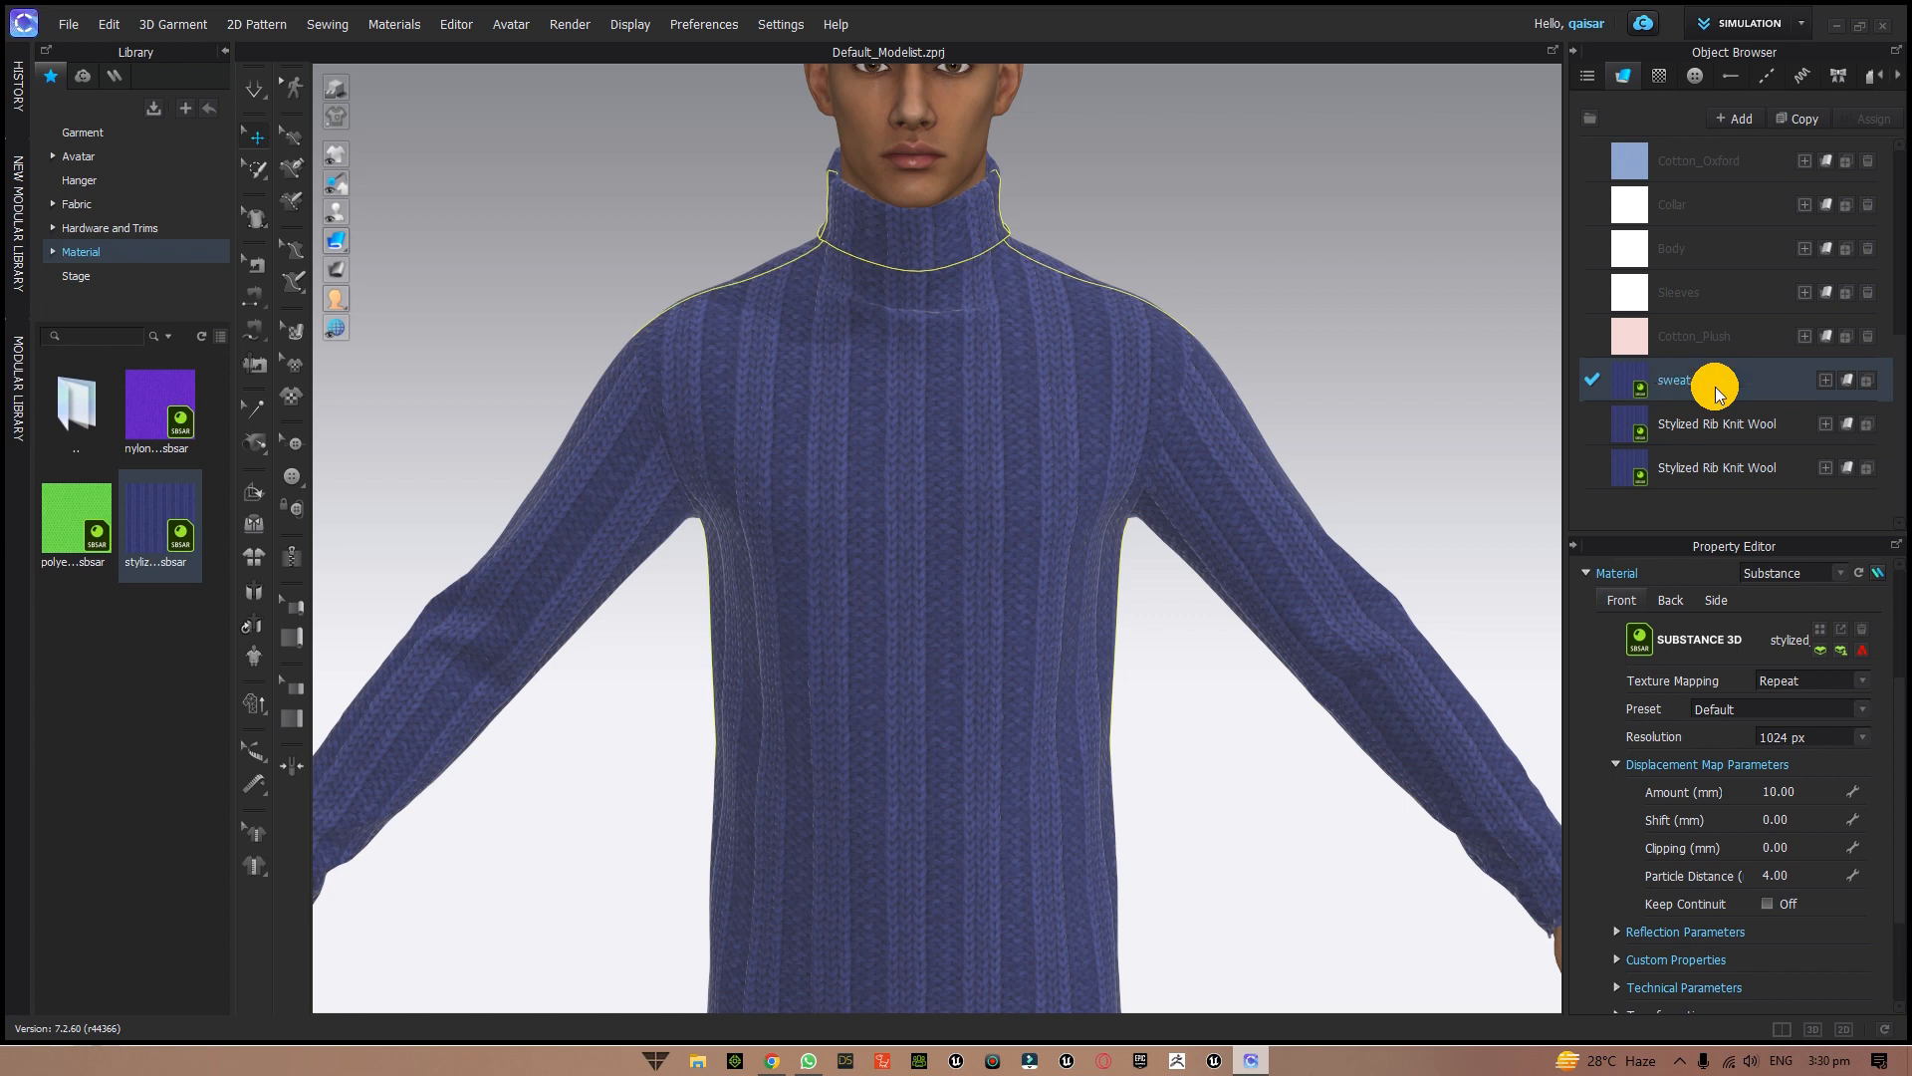
- Assign the sweater fabric to the front body panel and both sleeves
scroll(1175, 794, "down", 3)
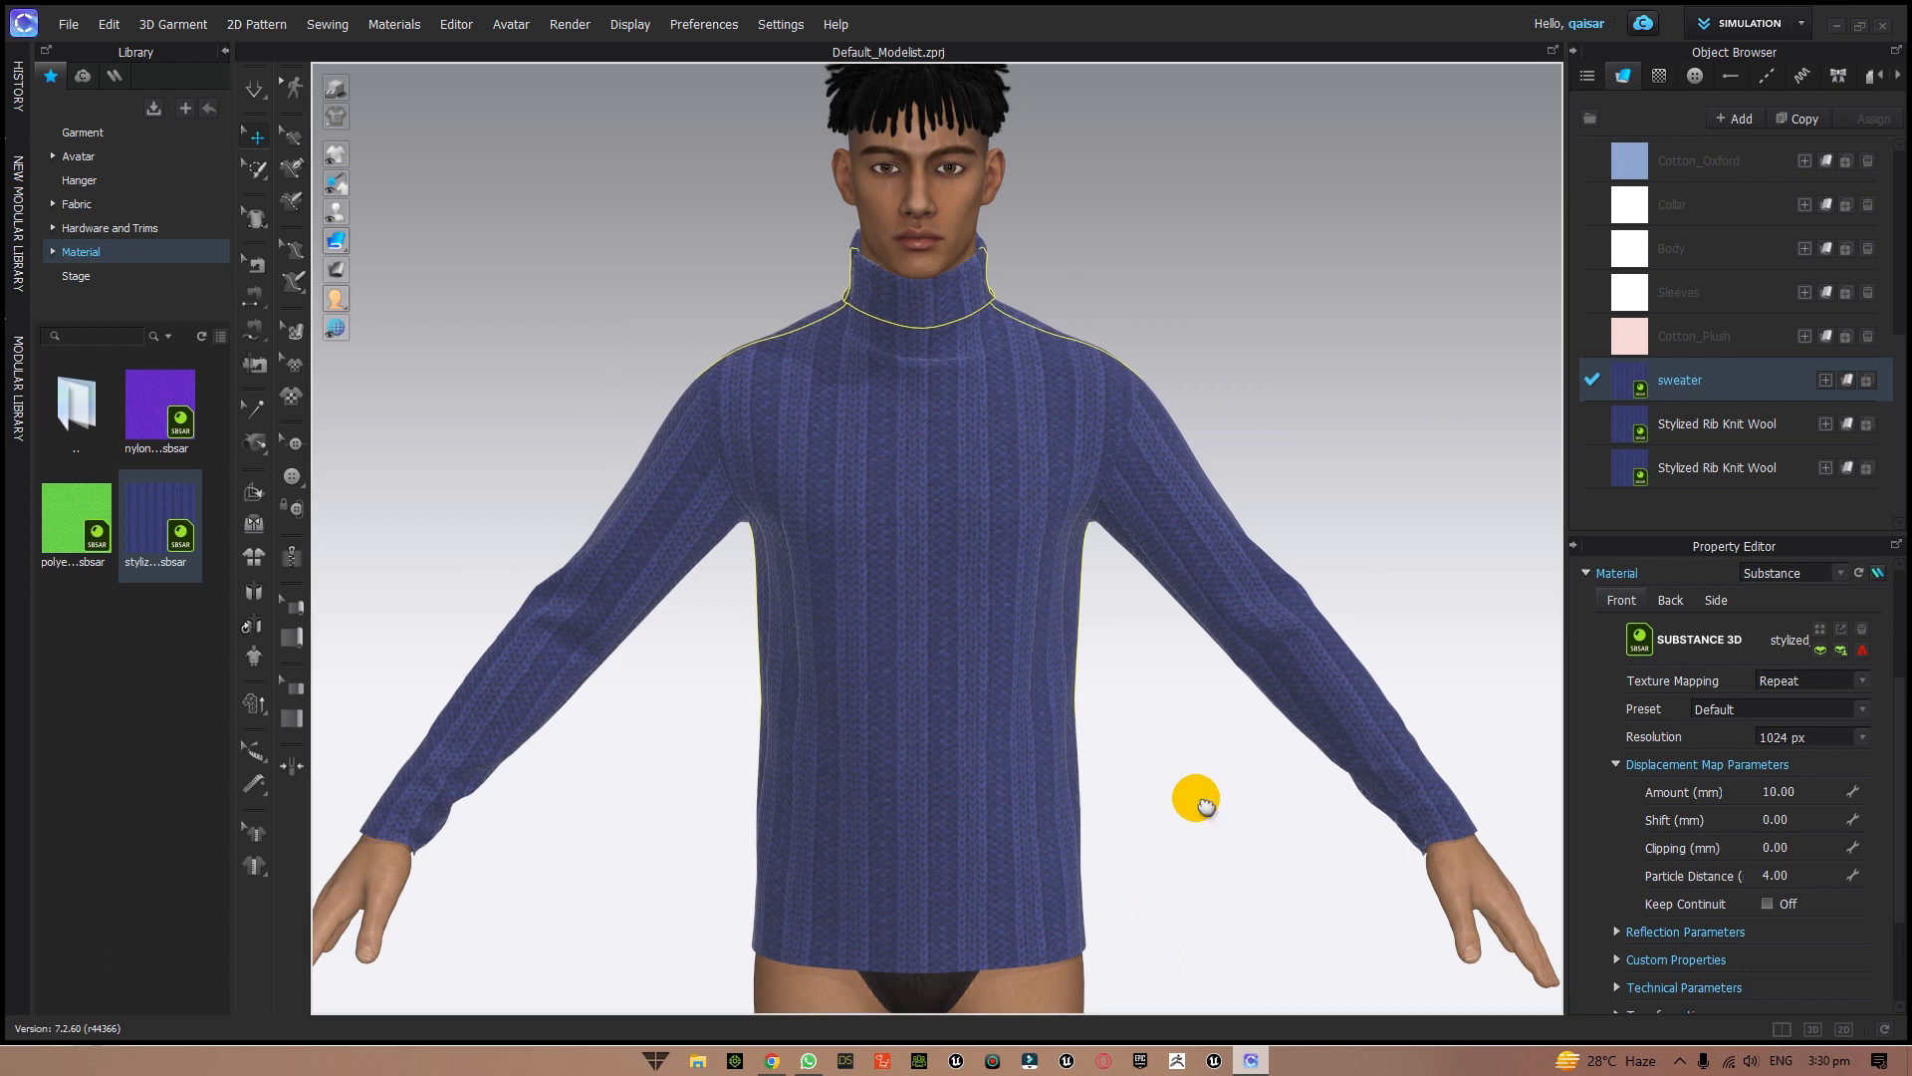
middle_click_drag(1205, 804, 1174, 738)
right_click_drag(1199, 790, 1105, 790)
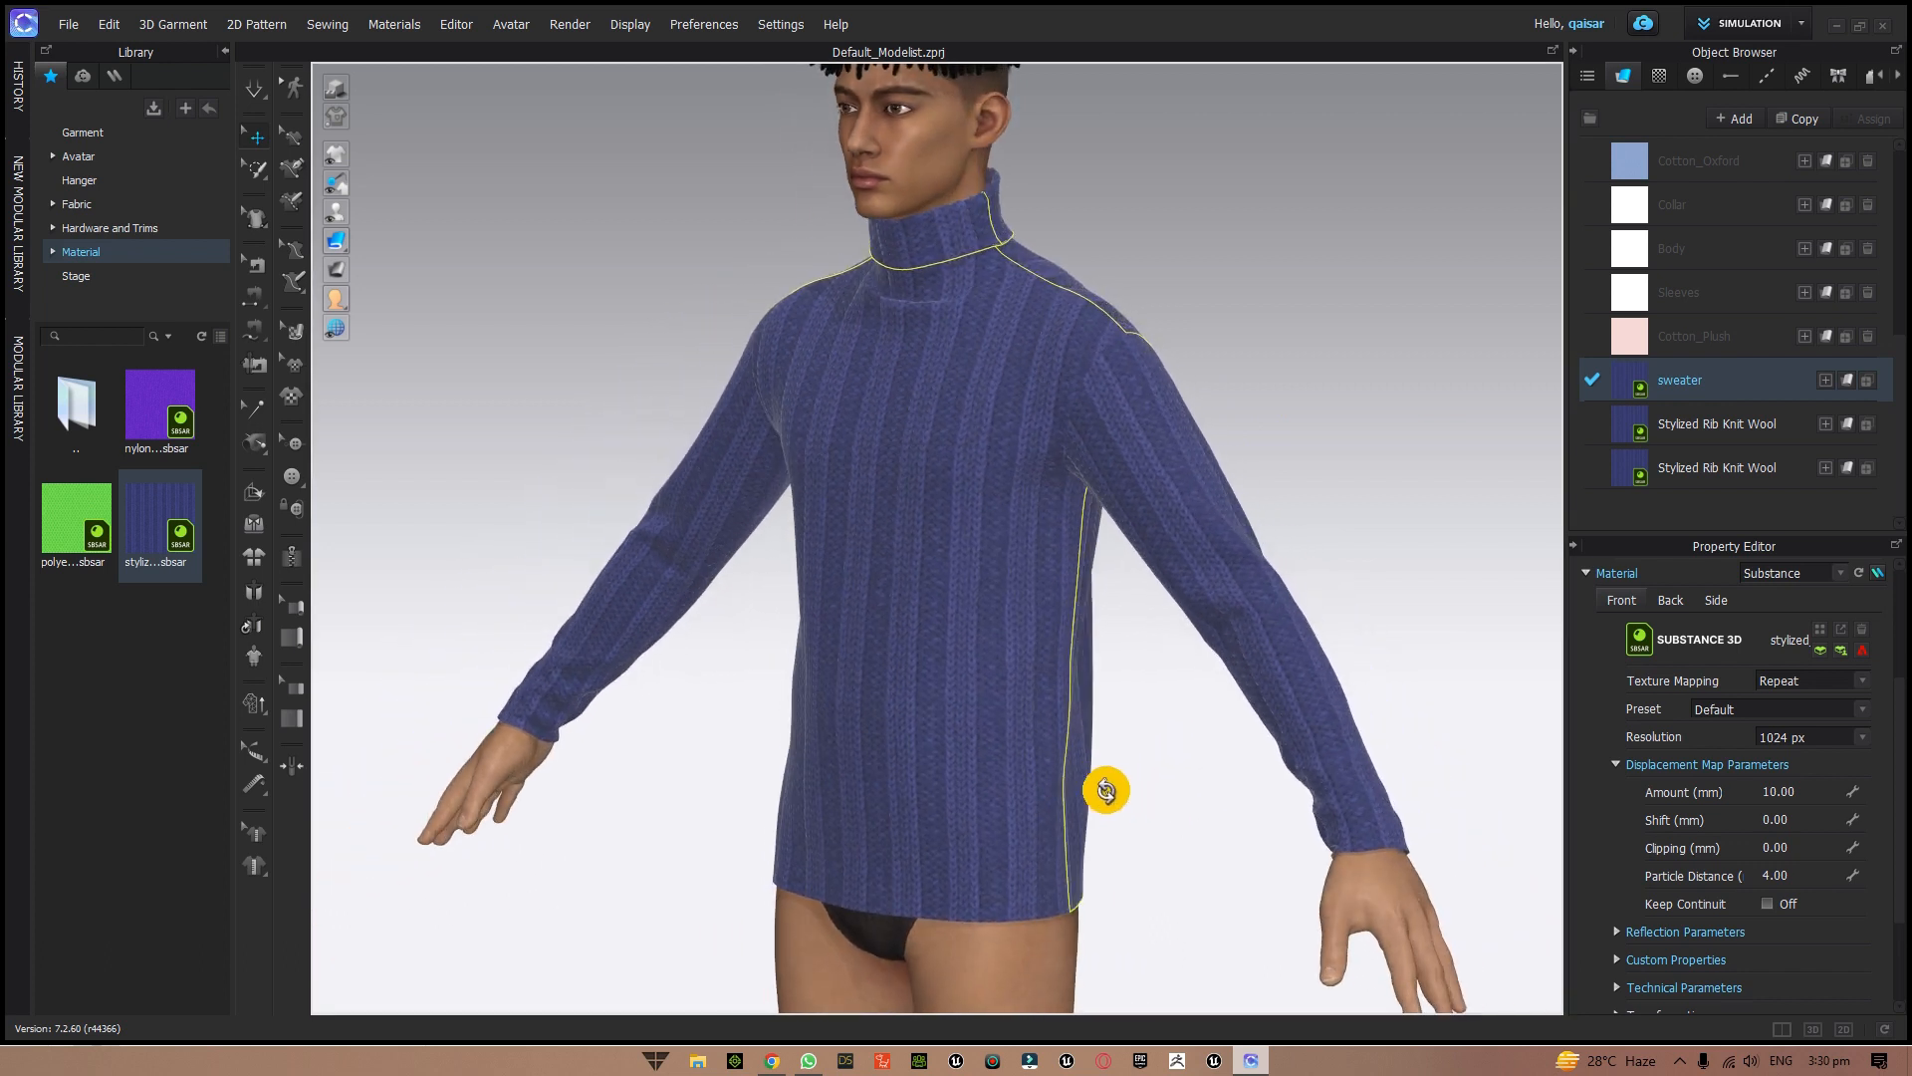
left_click(989, 520)
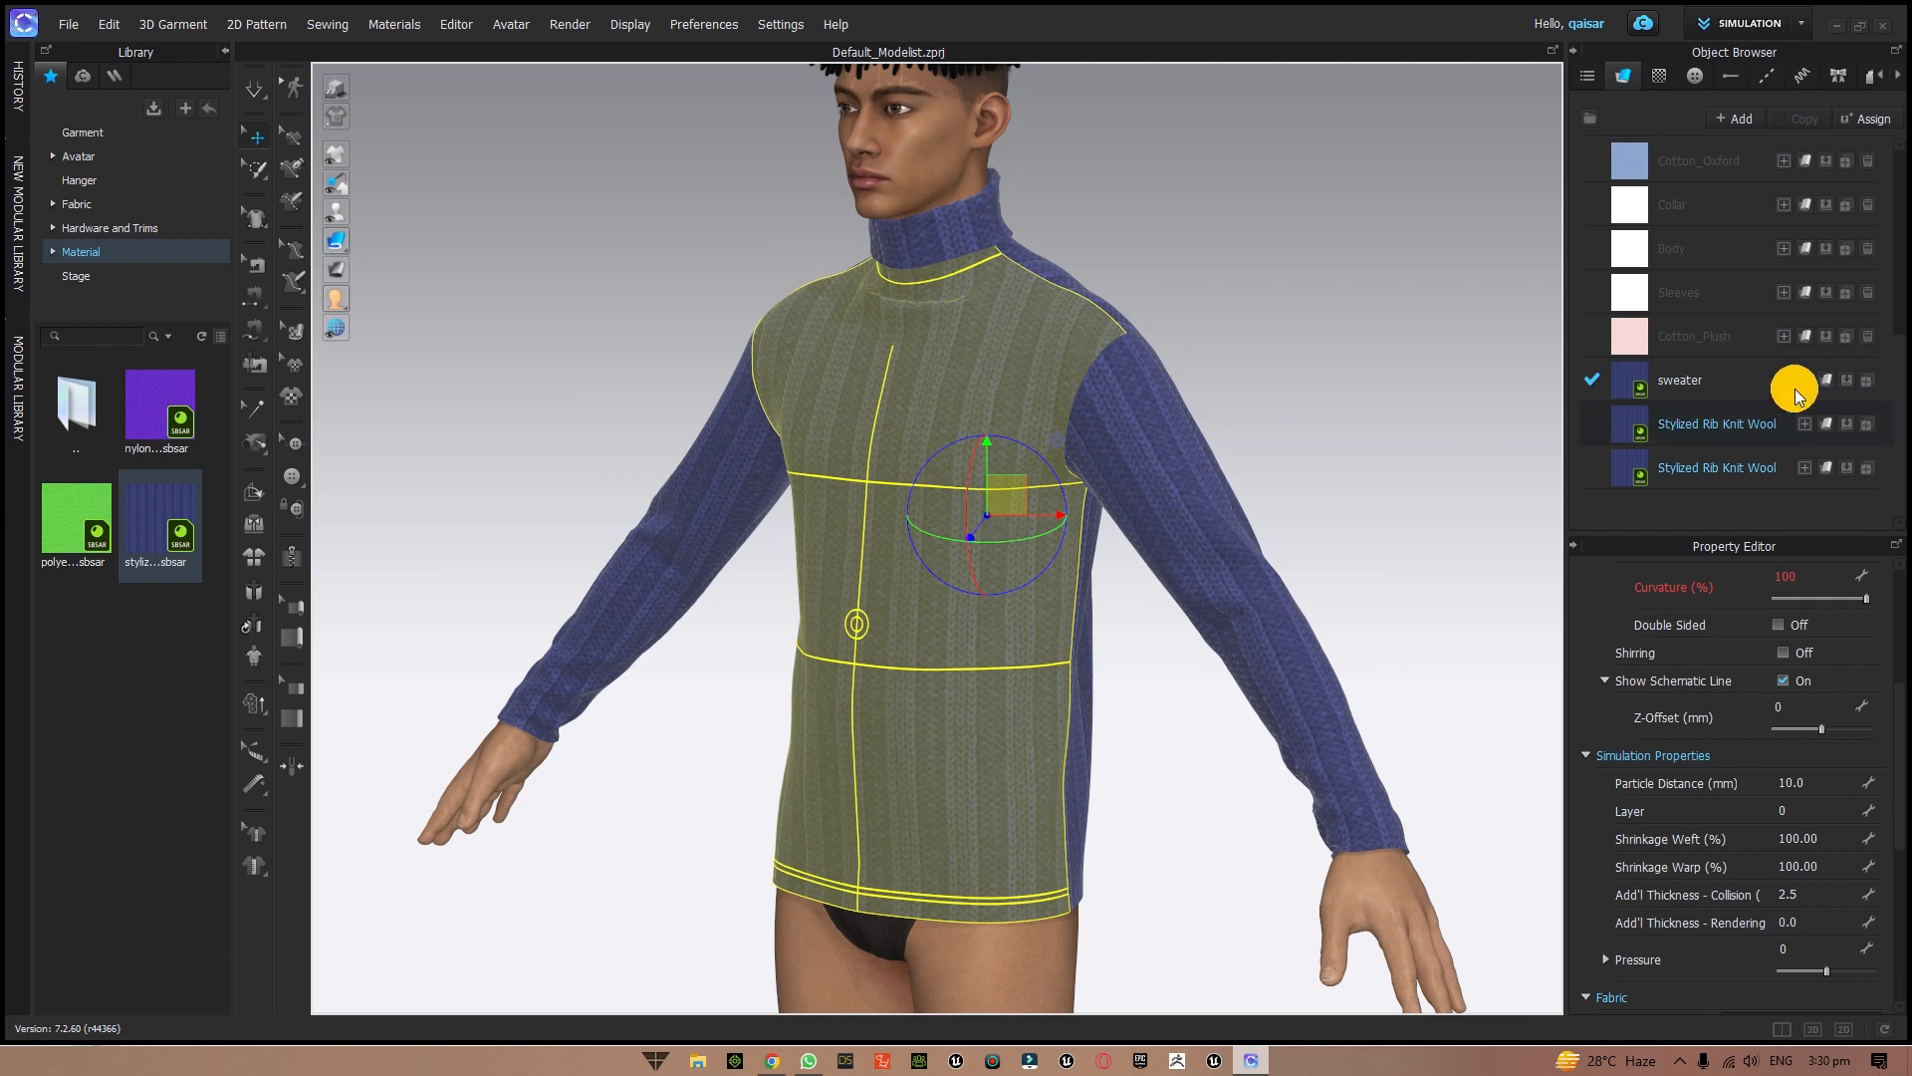
left_click(1848, 379)
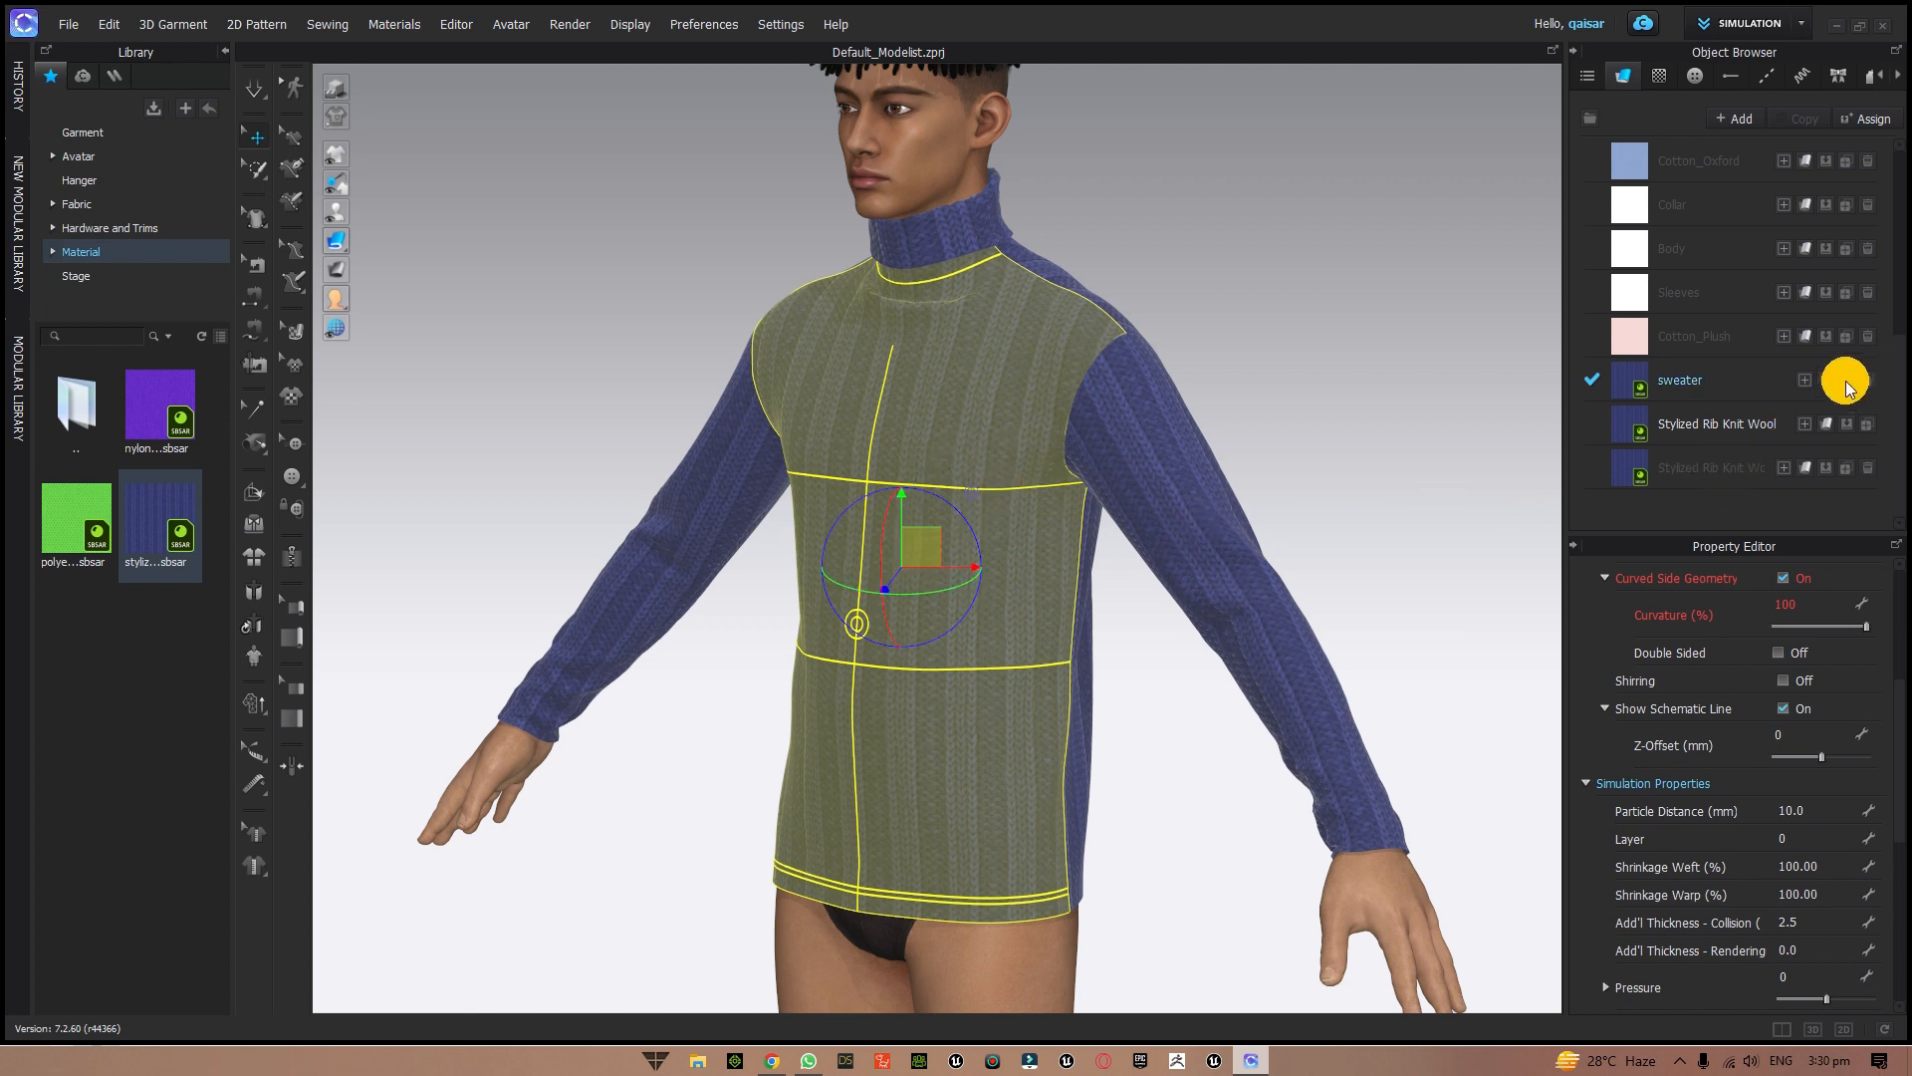
left_click(1173, 568)
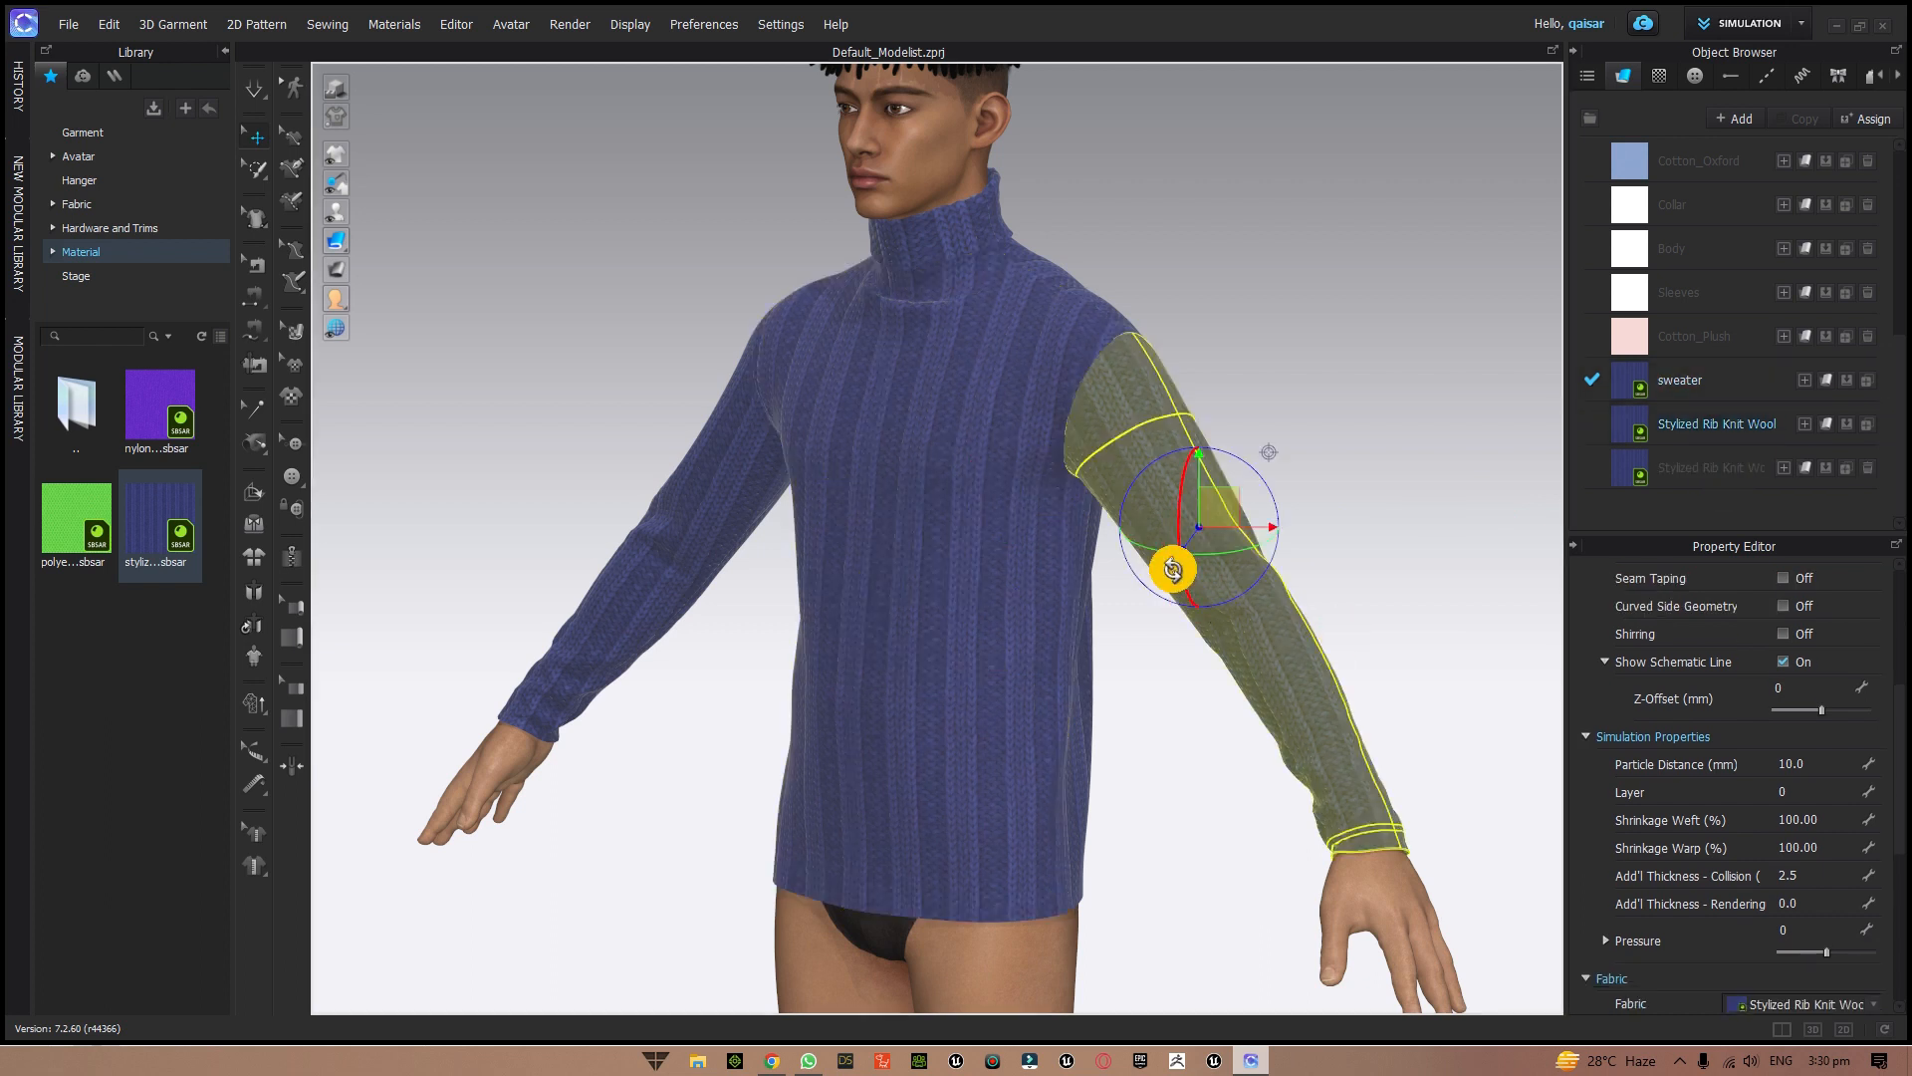
left_click(1846, 379)
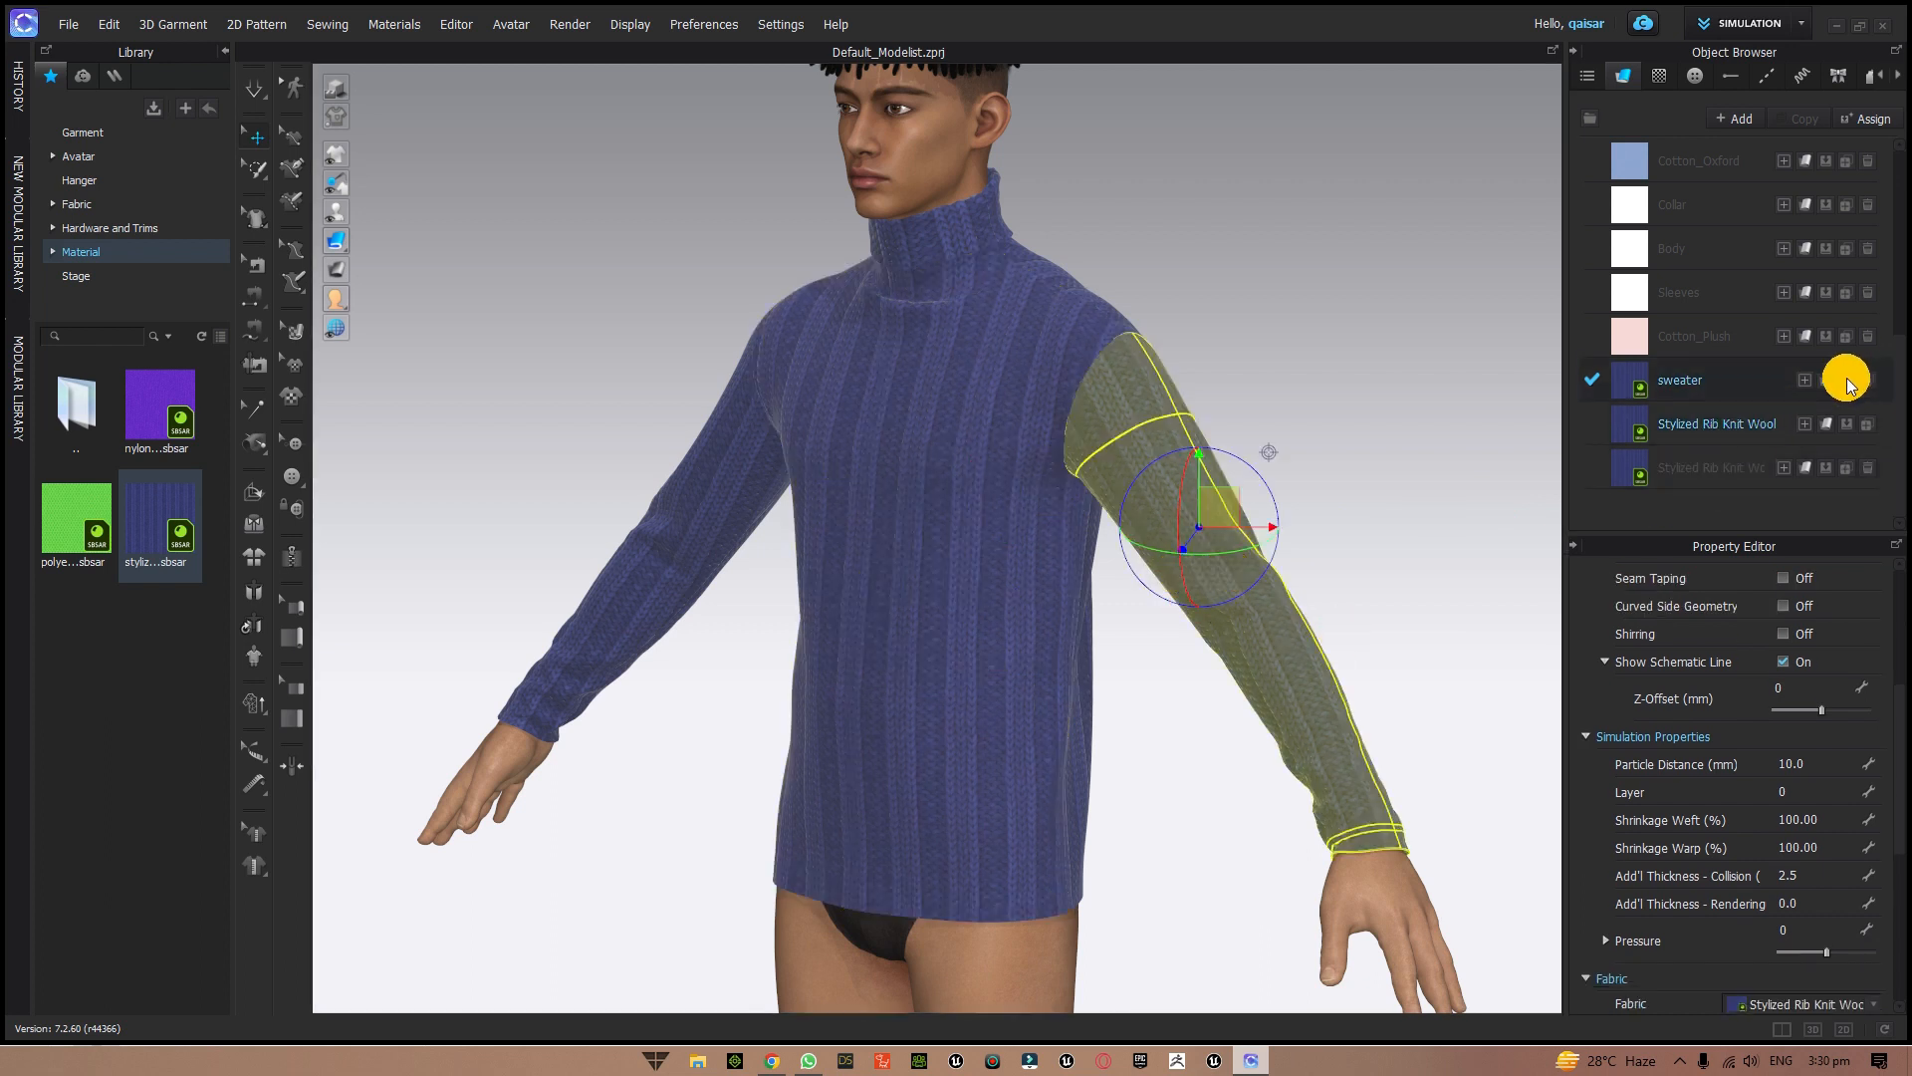
left_click(685, 529)
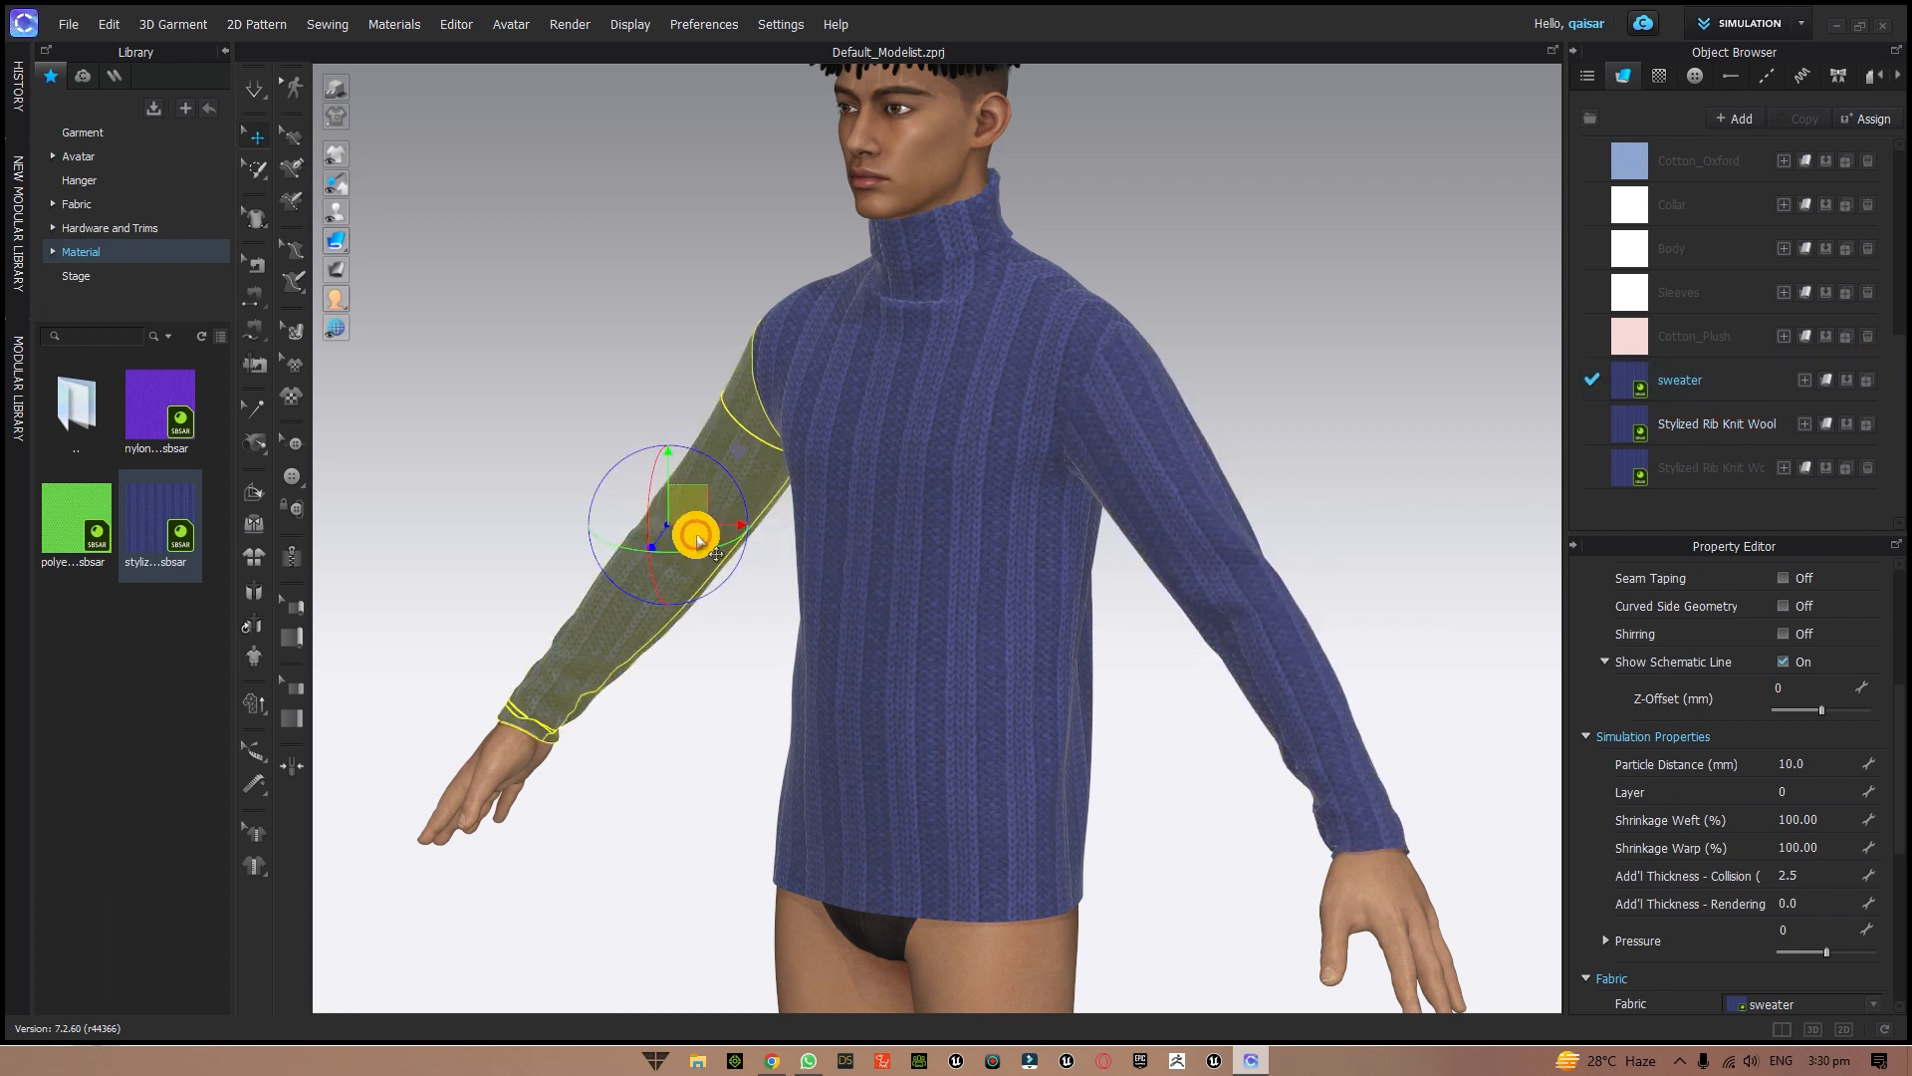
left_click(1844, 380)
- Assign the sweater fabric to the back body panel and select the collar piece
right_click_drag(1184, 767, 956, 755)
left_click(654, 732)
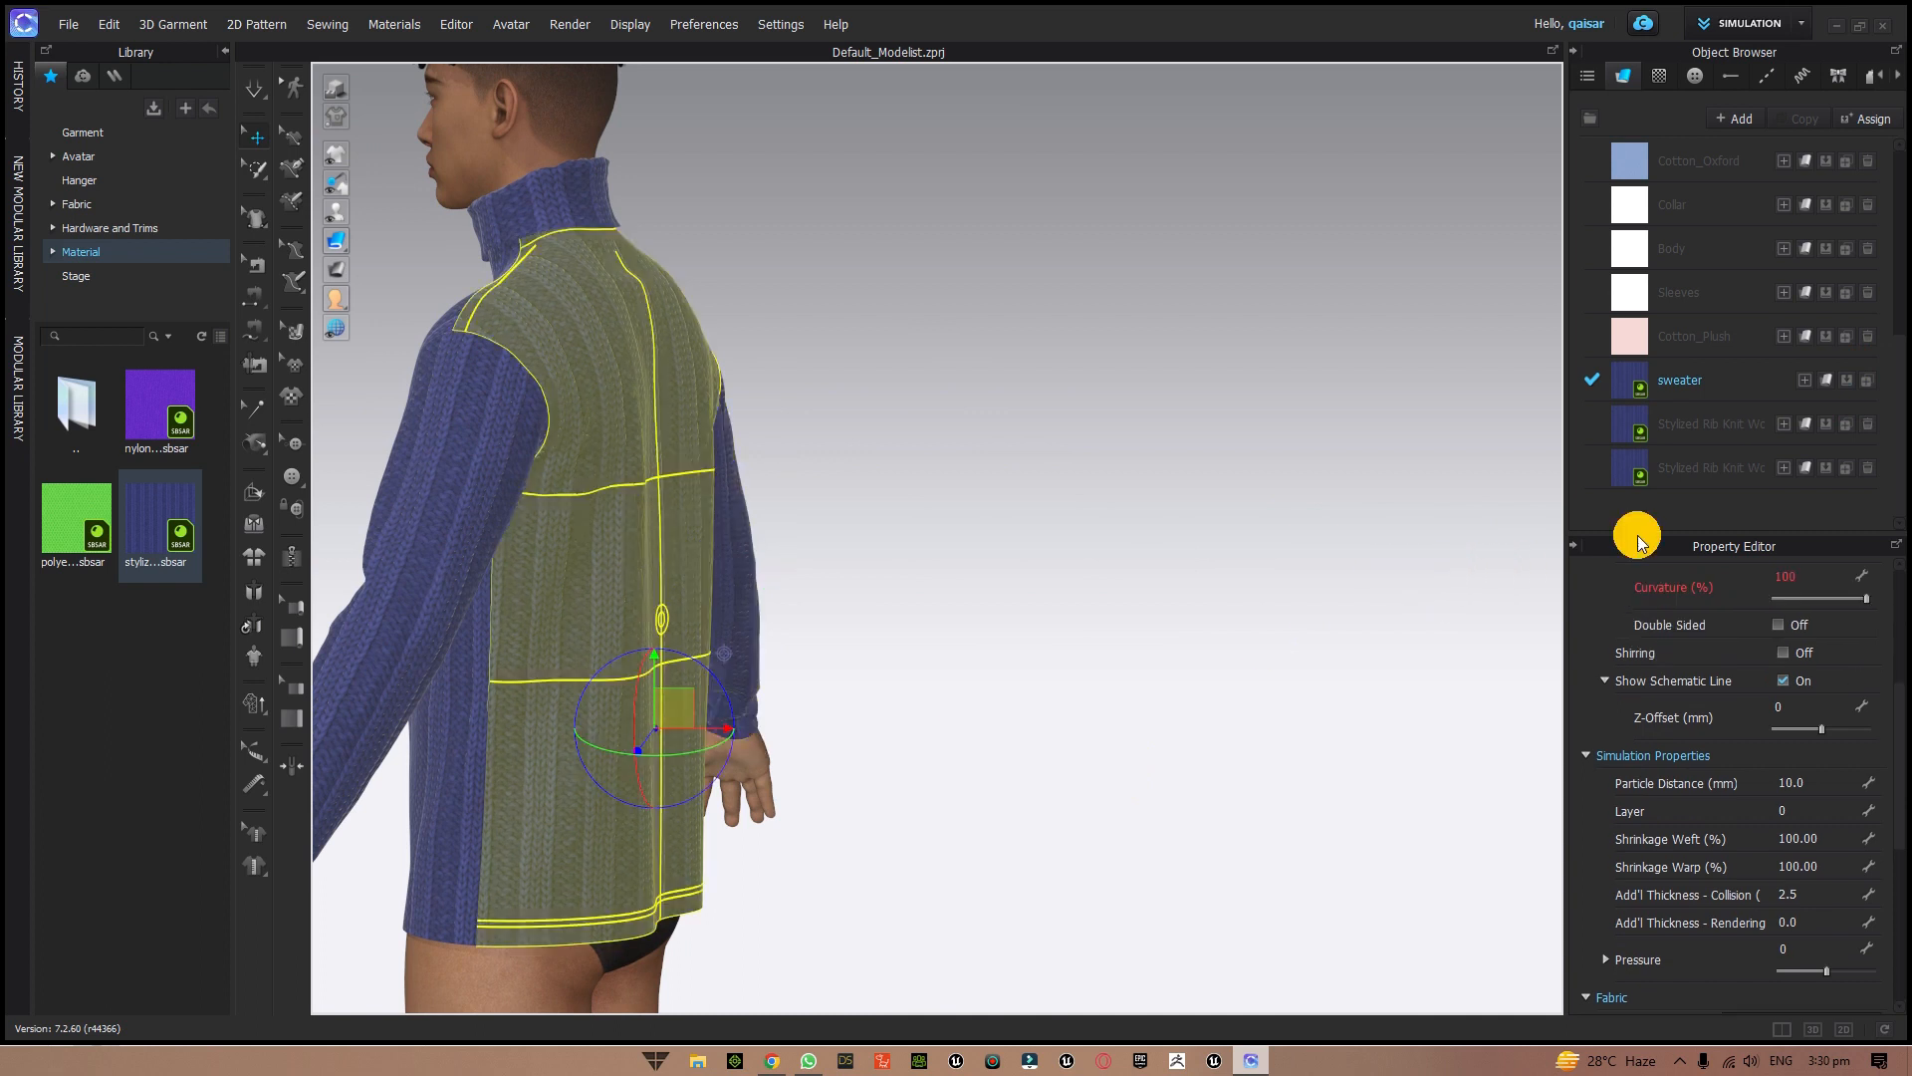
left_click(1848, 381)
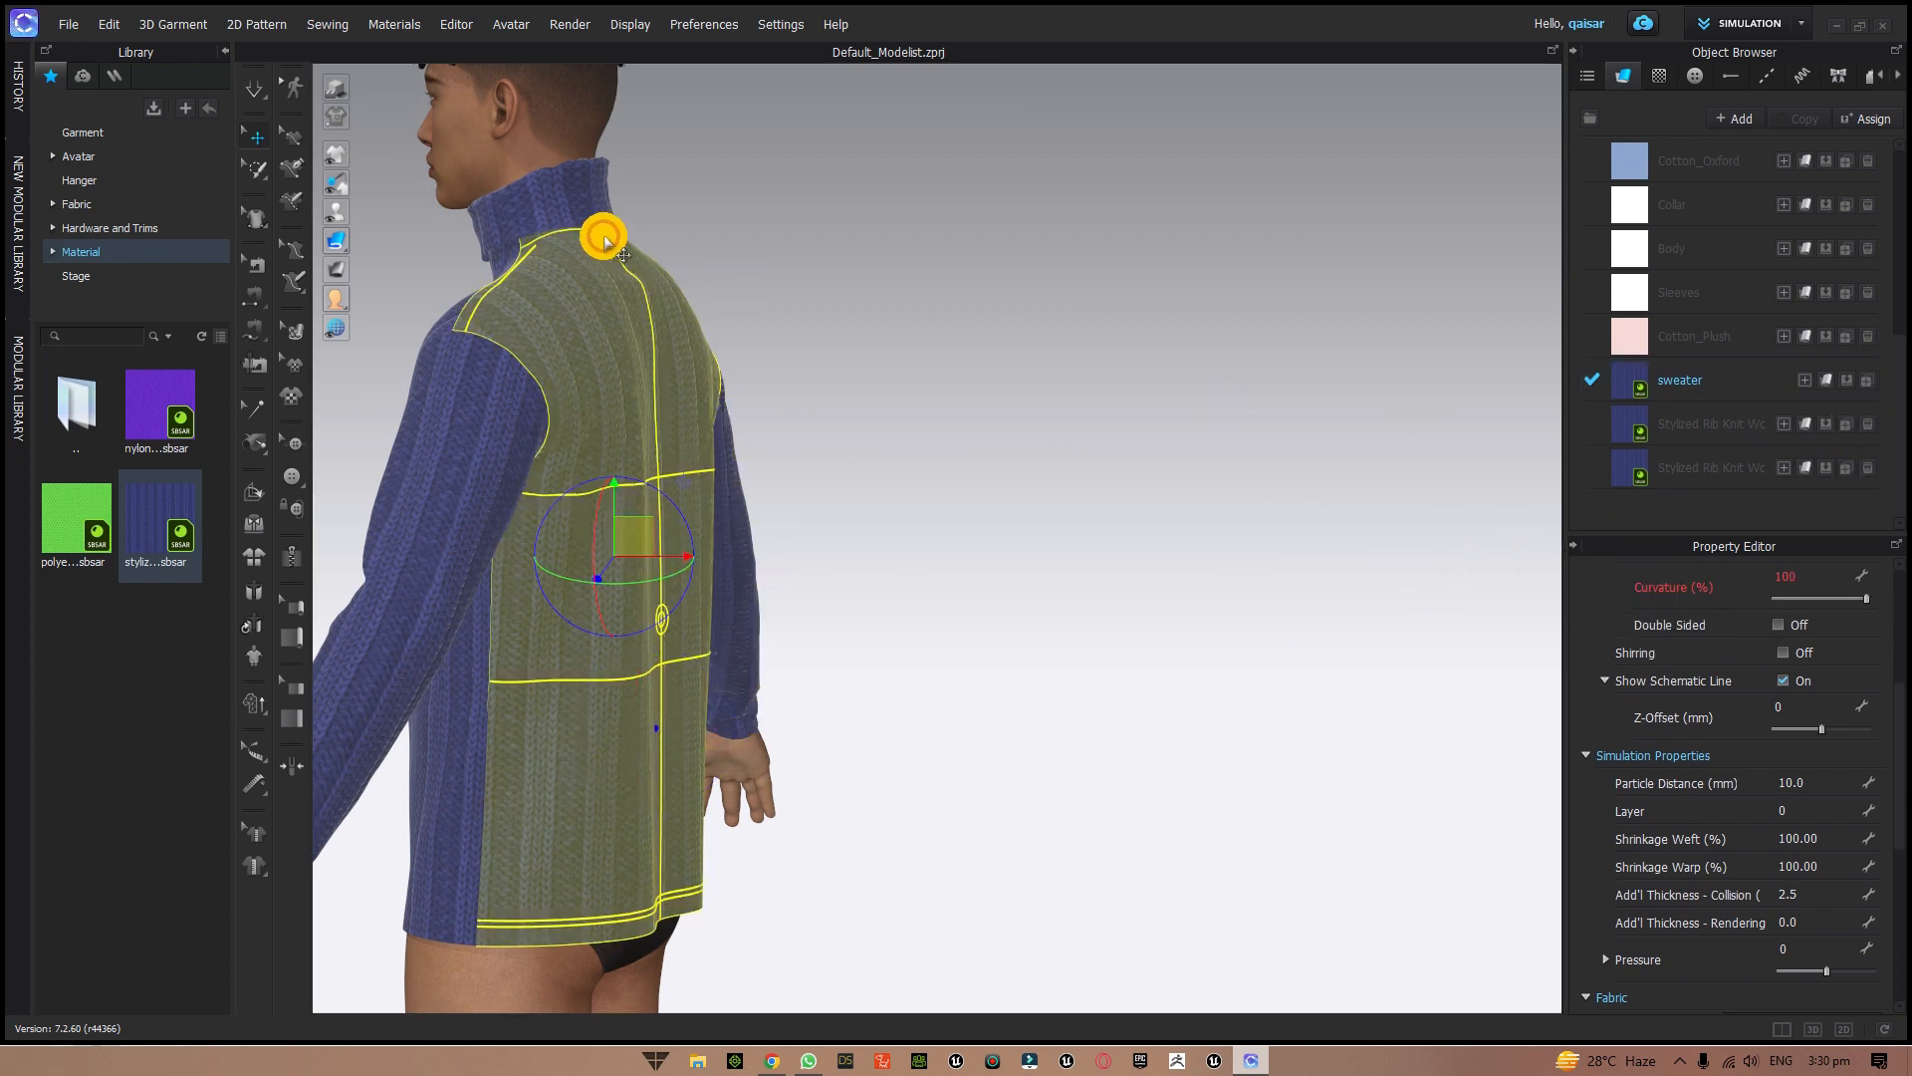
right_click_drag(969, 378, 1226, 424)
right_click_drag(1110, 426, 1300, 457)
scroll(1299, 443, "up", 3)
scroll(1300, 443, "down", 3)
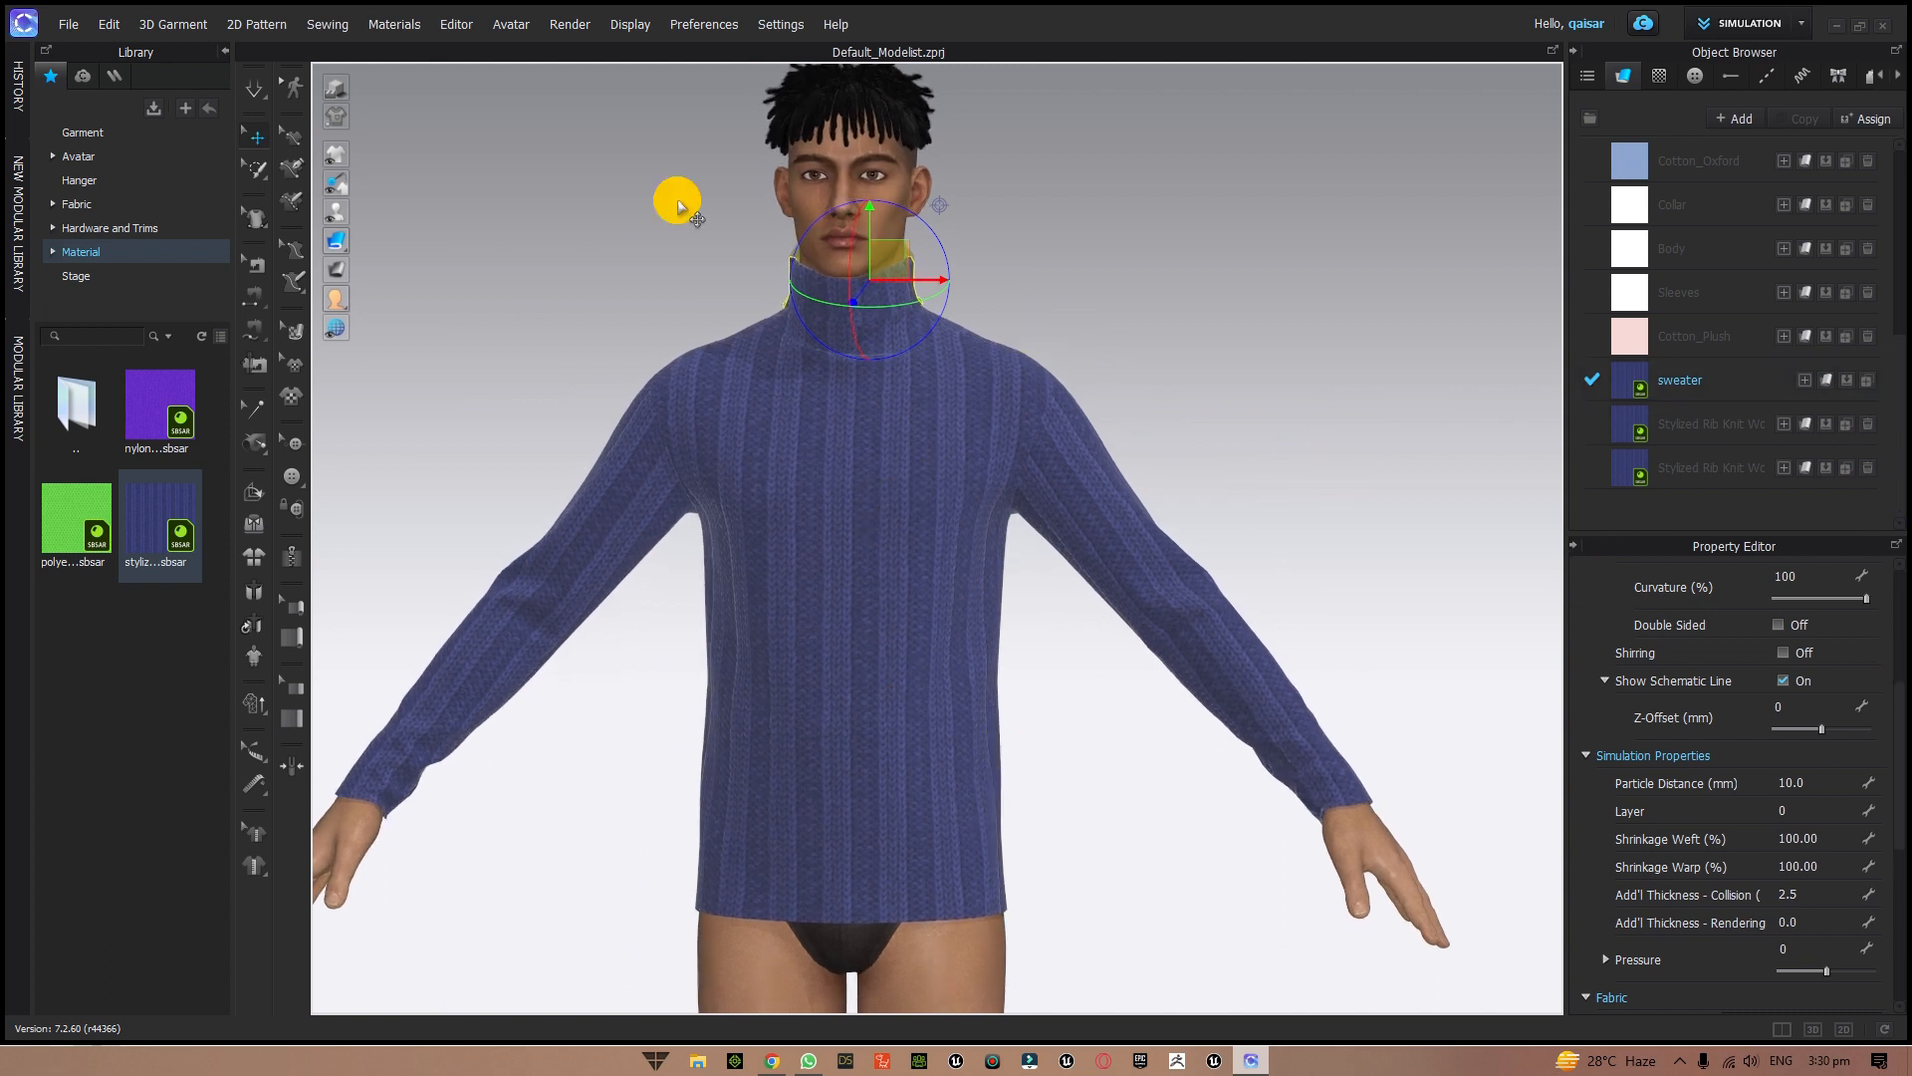
- Reopen the Render window, widen it beside the 3D view, and interactively render the full sweater from the front and an angle
left_click(554, 23)
left_click(562, 45)
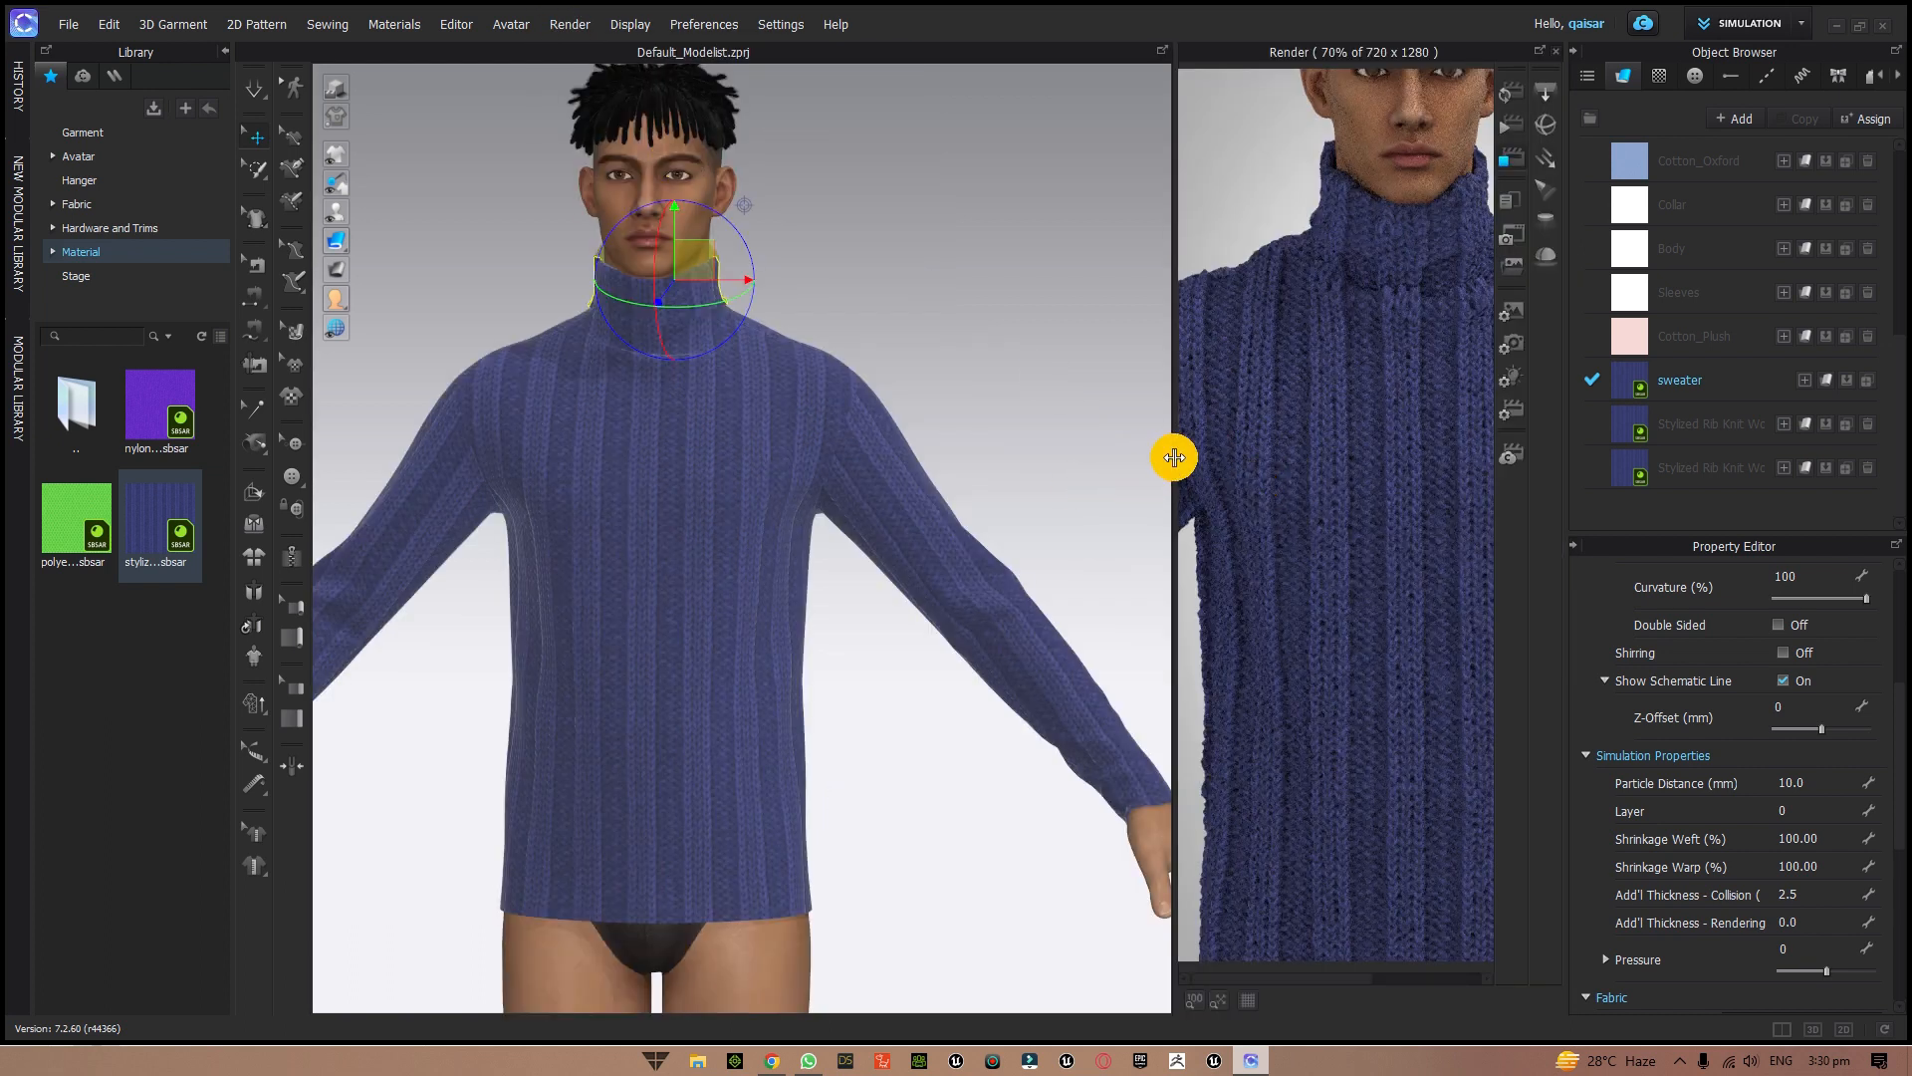
left_click_drag(1174, 457, 805, 439)
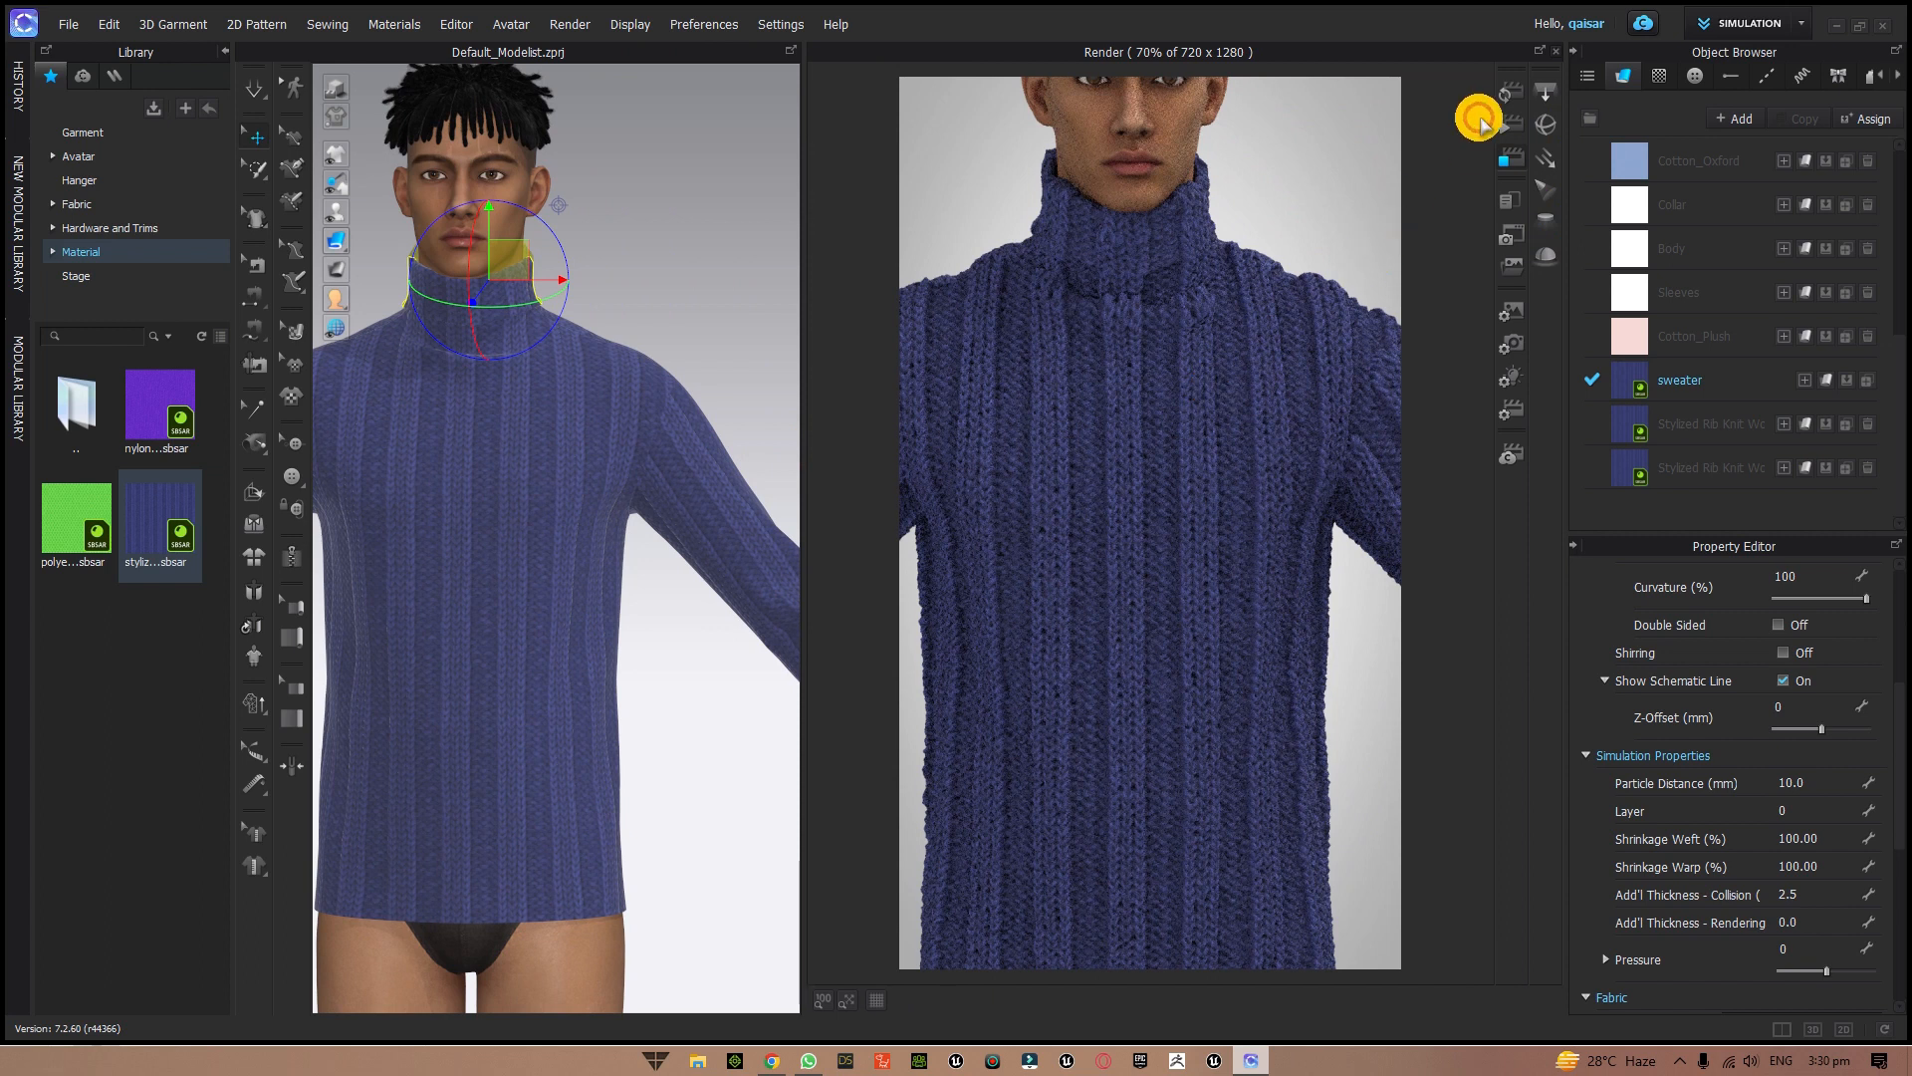
left_click(1507, 96)
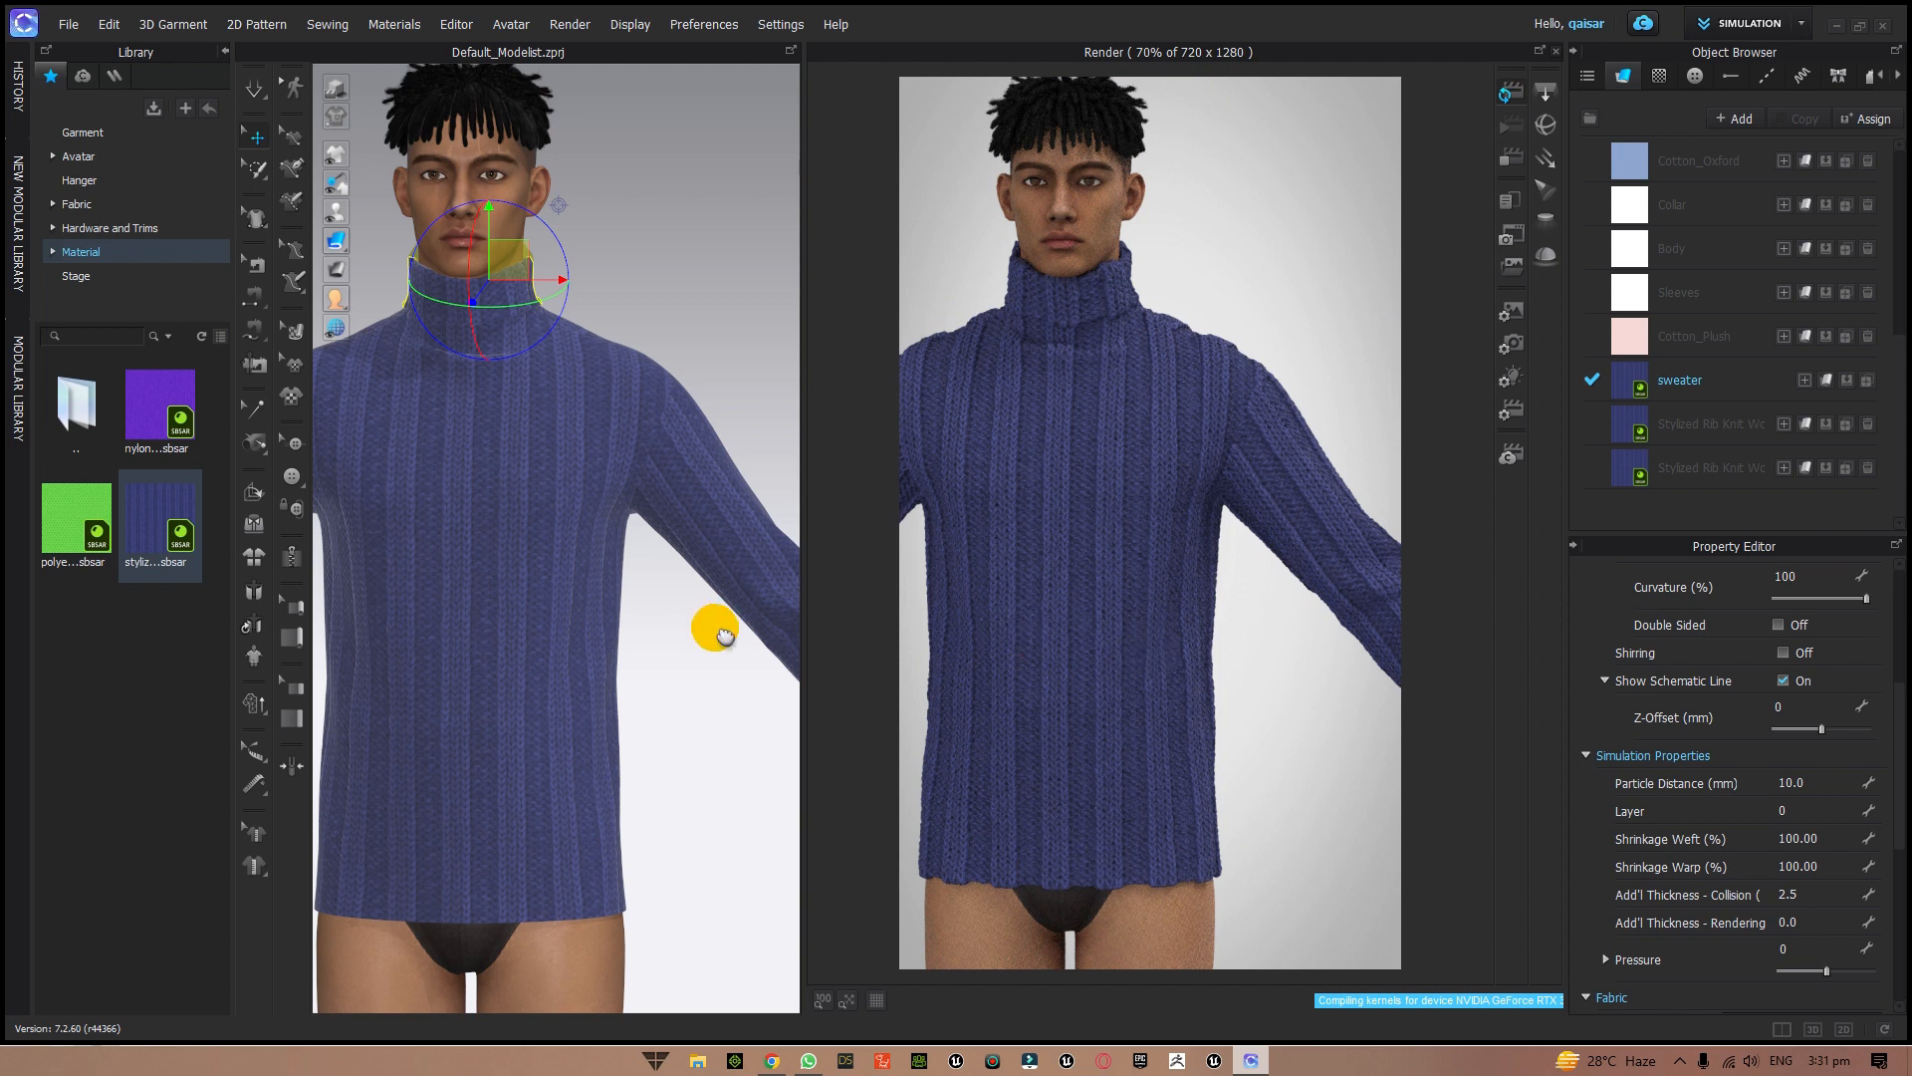
middle_click_drag(708, 628, 815, 624)
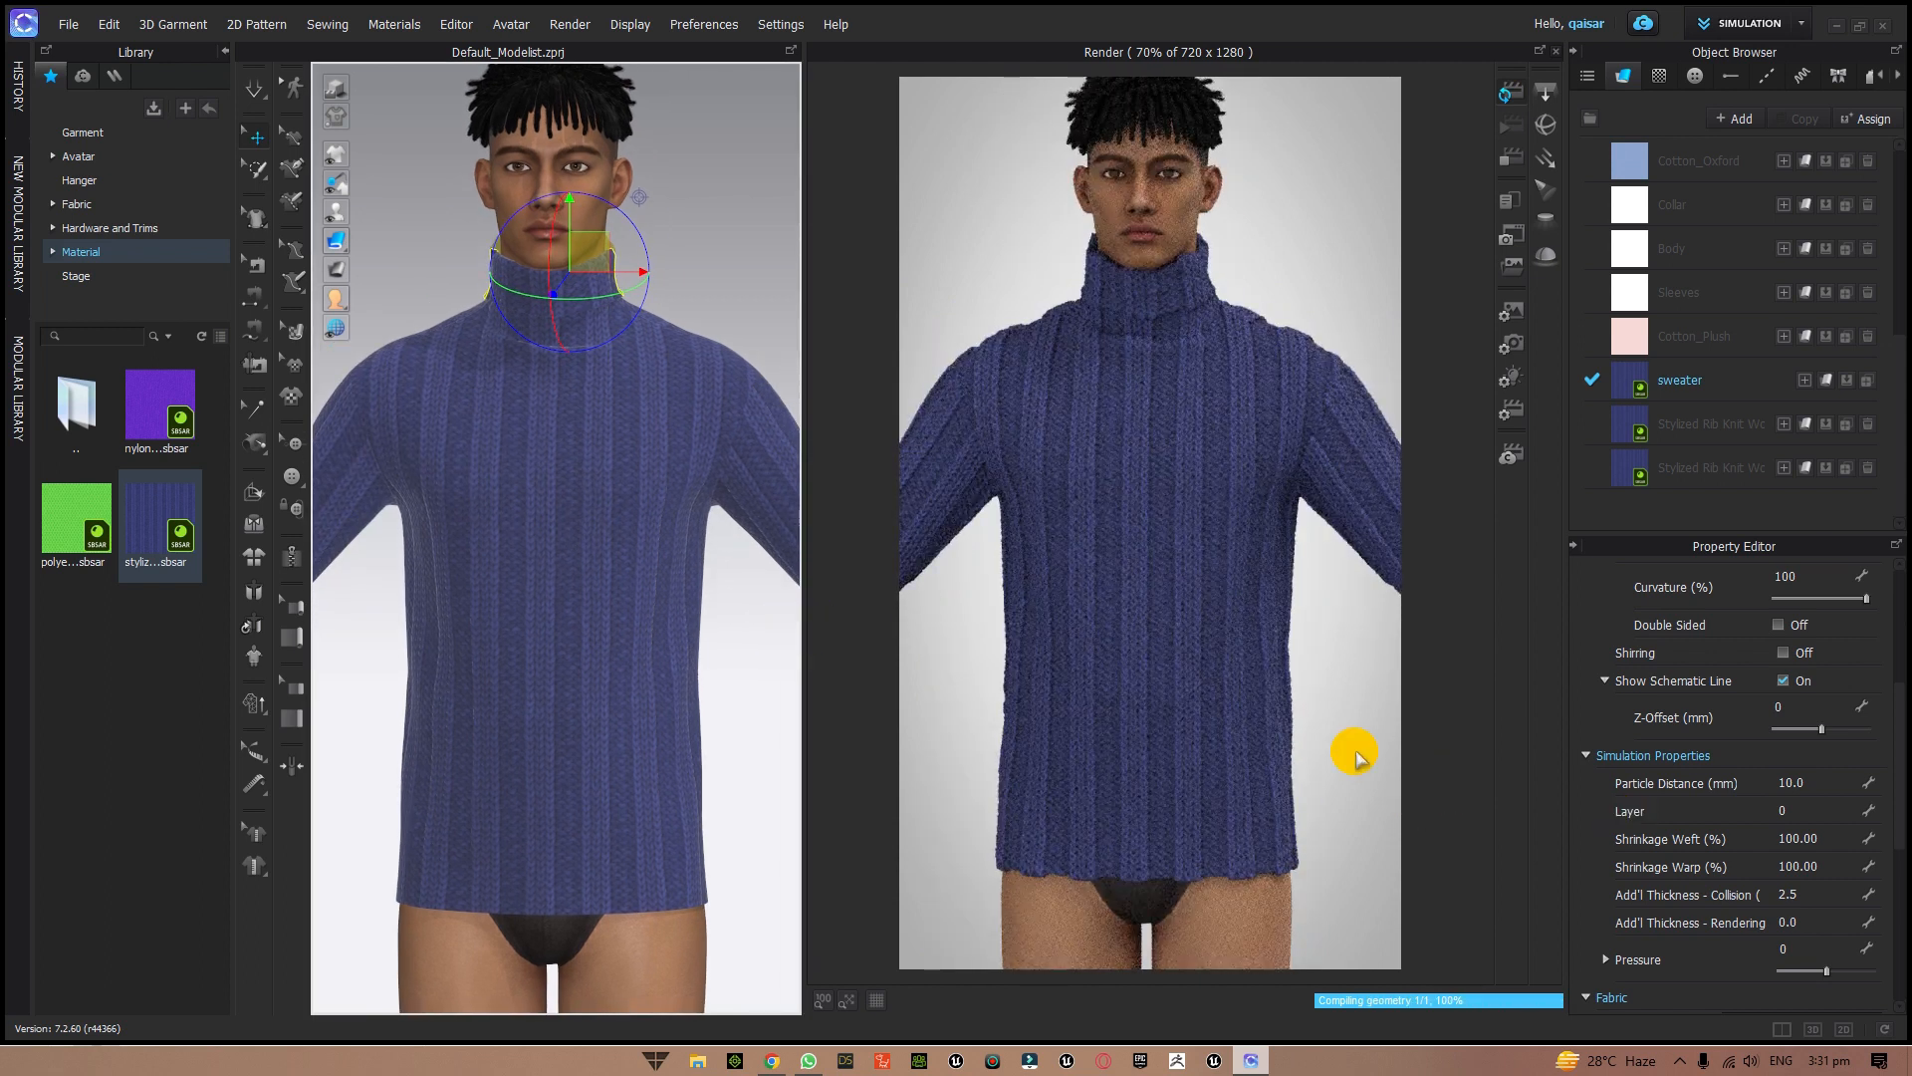
right_click_drag(1357, 753, 1415, 740)
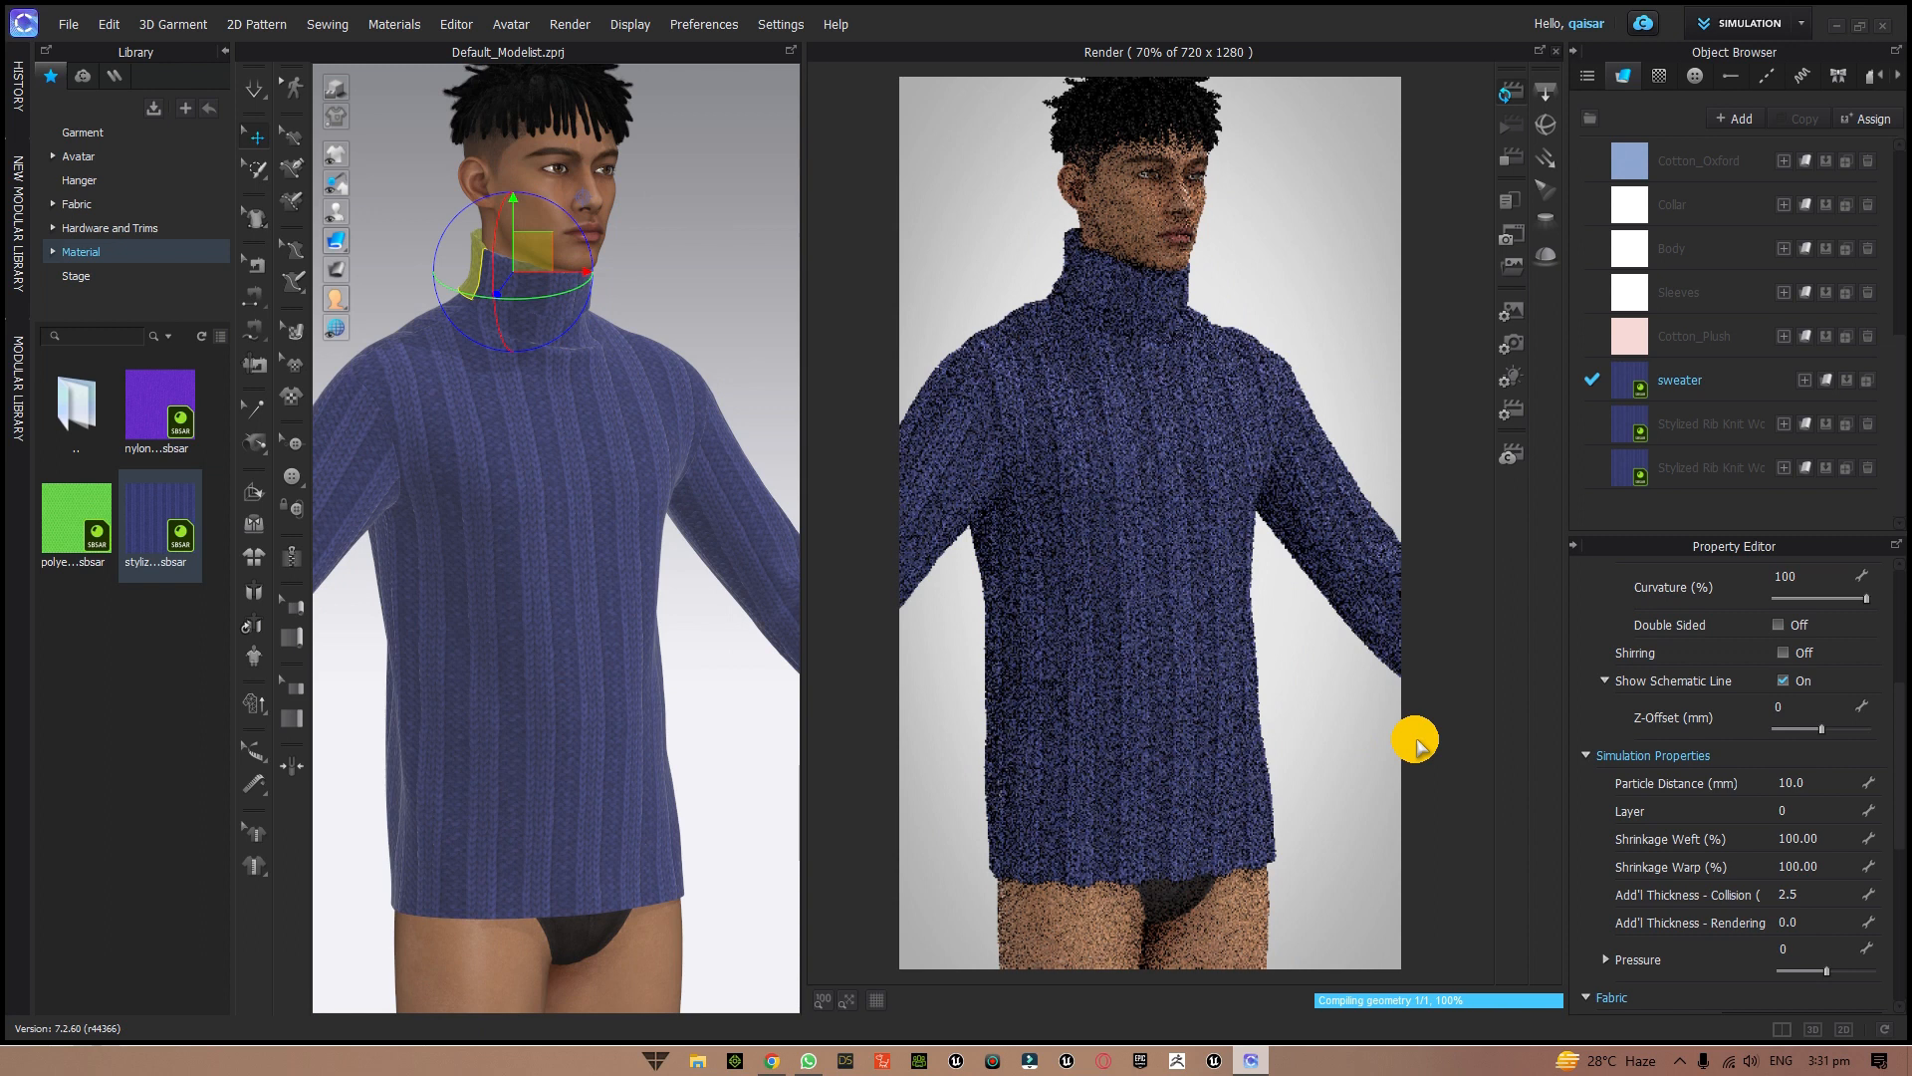
- Set the collar's particle distance to 6 mm, check the sweater's front in the render, and stop the interactive render
left_click(1814, 782)
type("6")
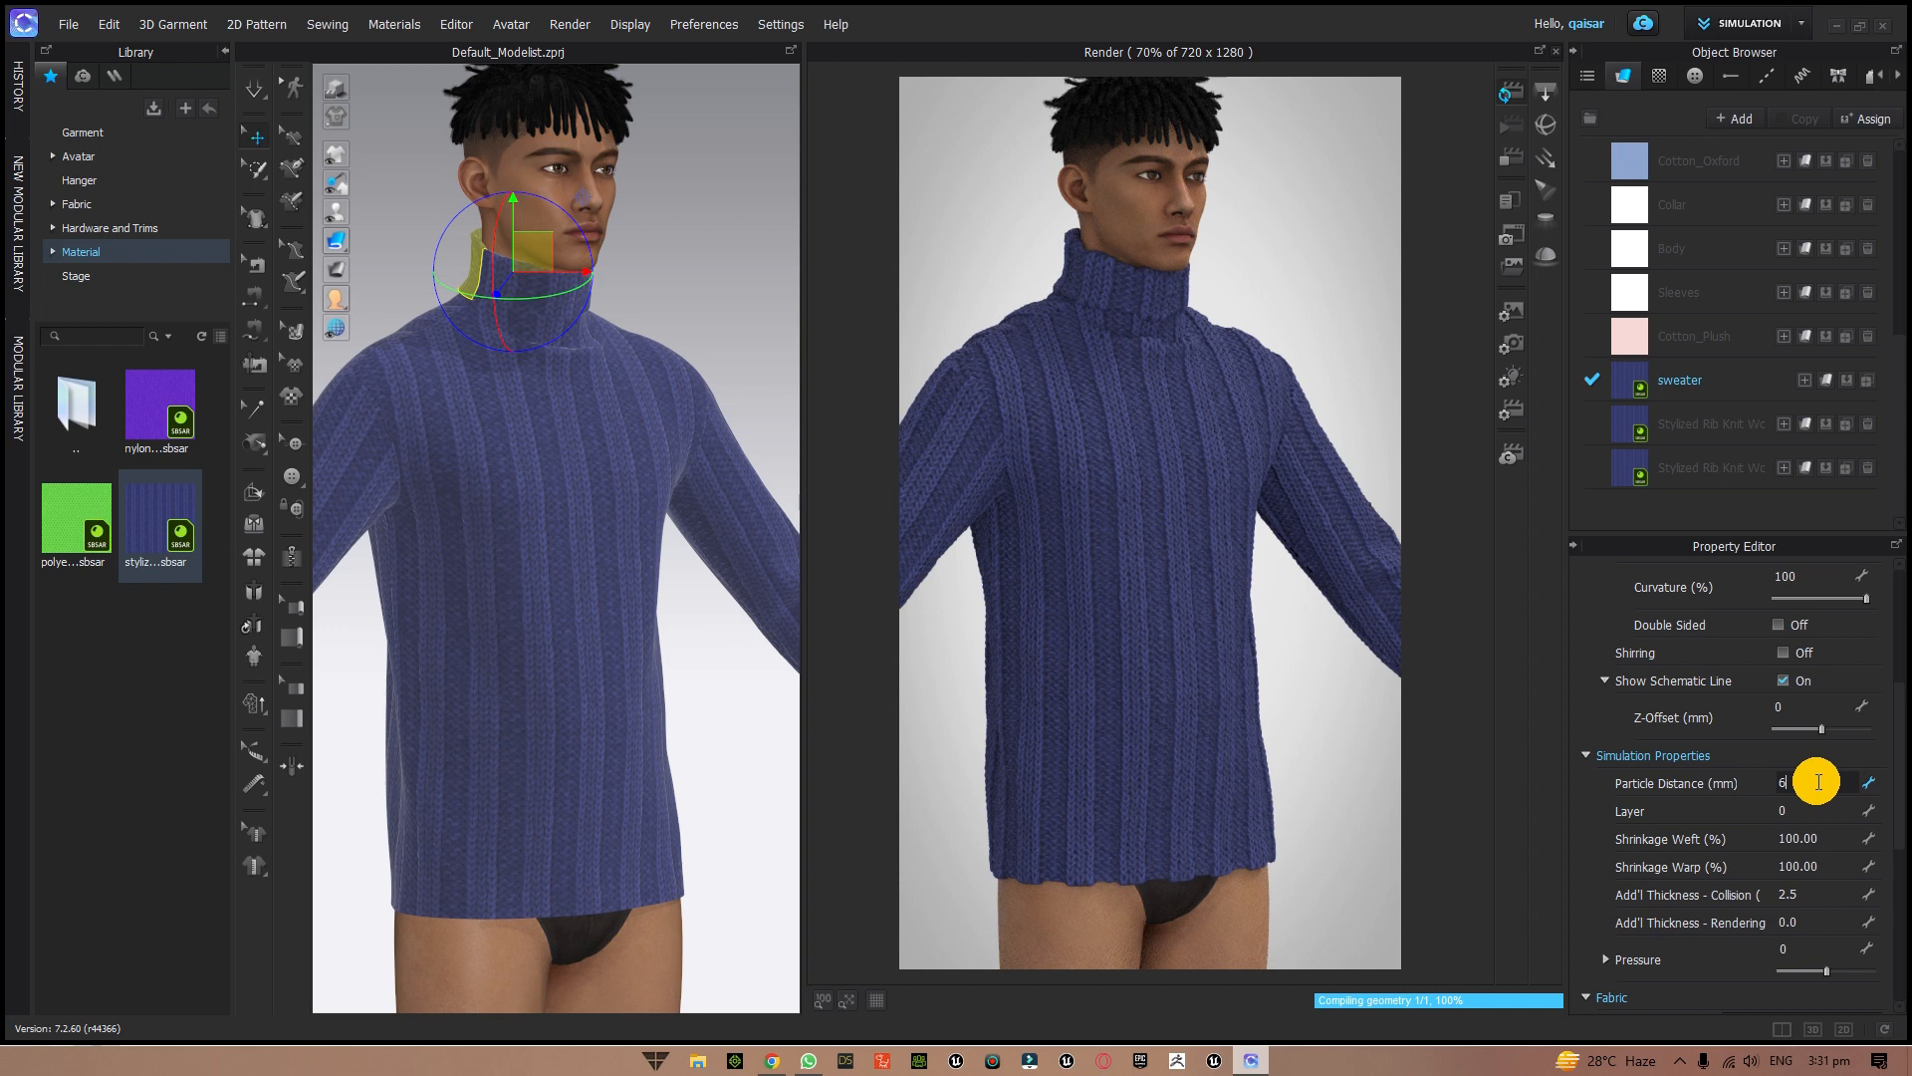
key("Return")
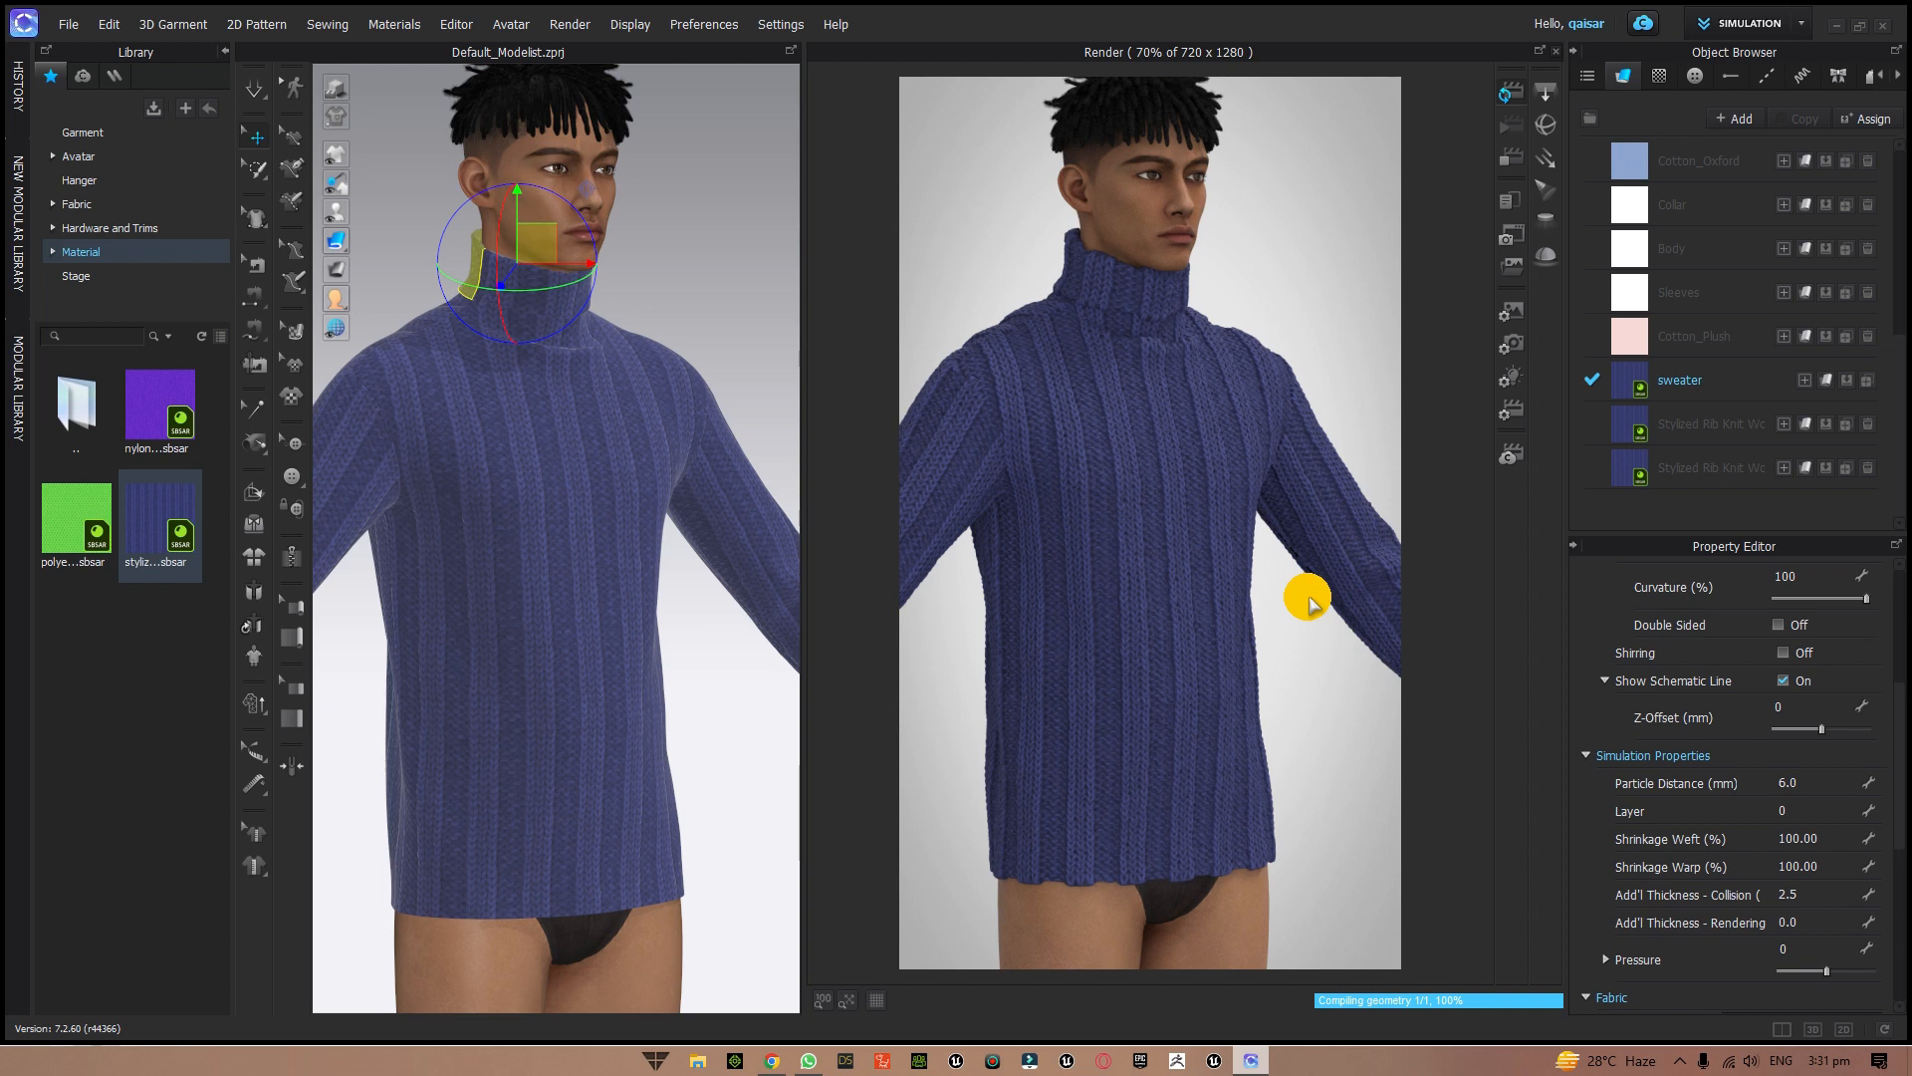
right_click_drag(1308, 600, 1275, 726)
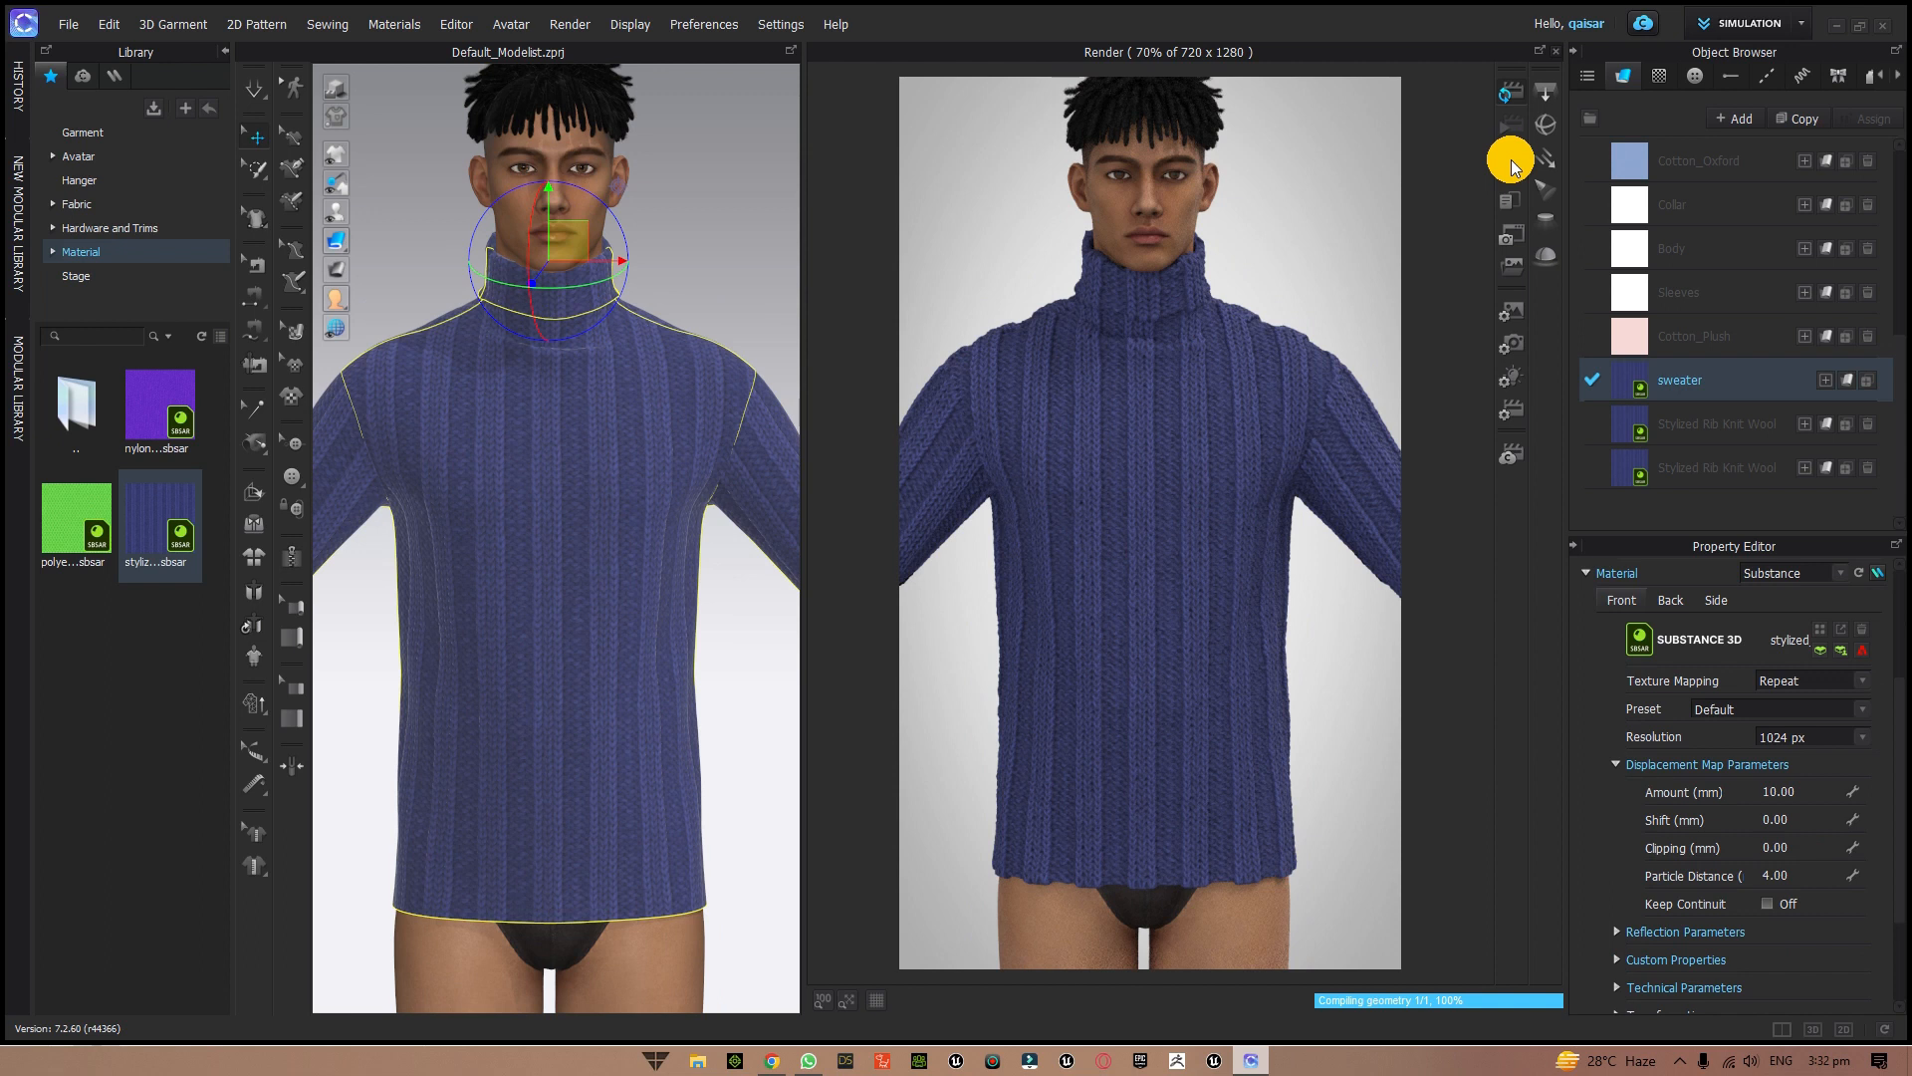
left_click(1511, 162)
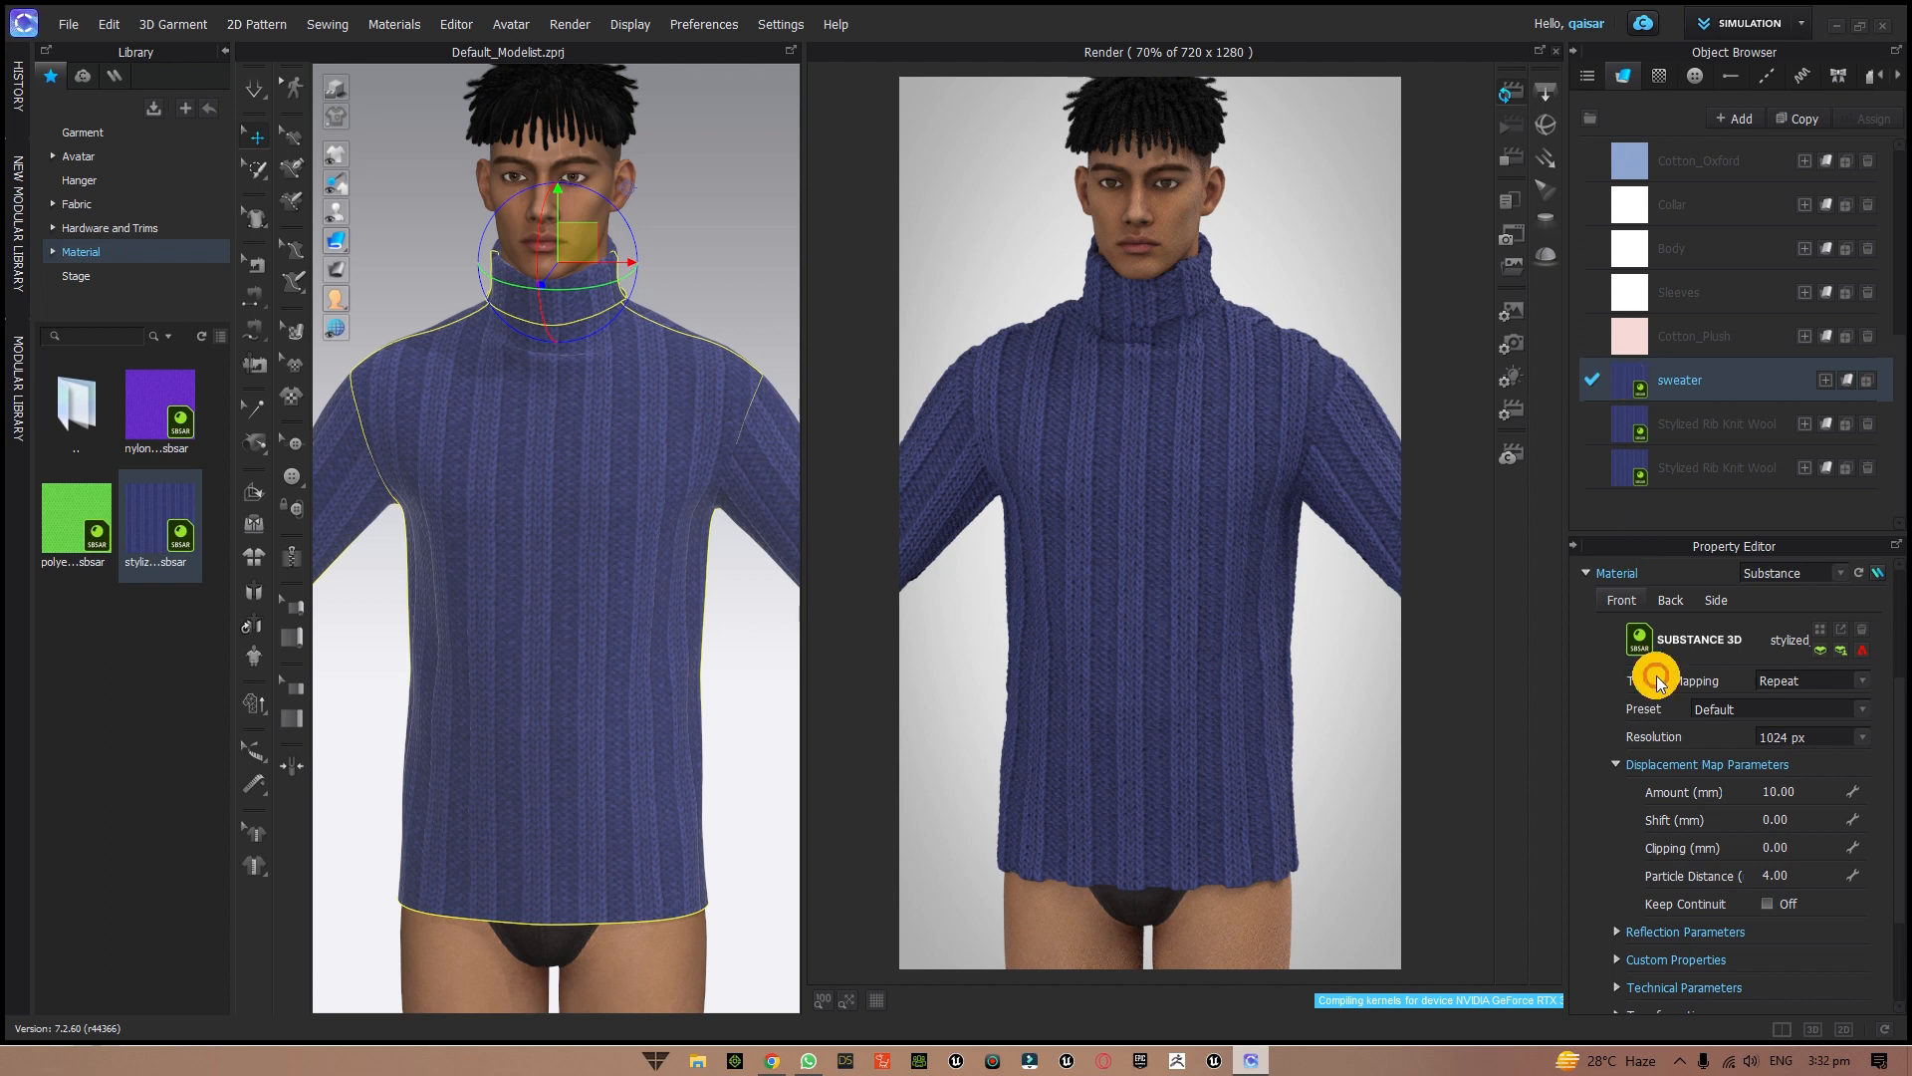
- Set the sweater fabric's displacement map amount to 6 mm and inspect the rendered knit up close
left_click(1807, 792)
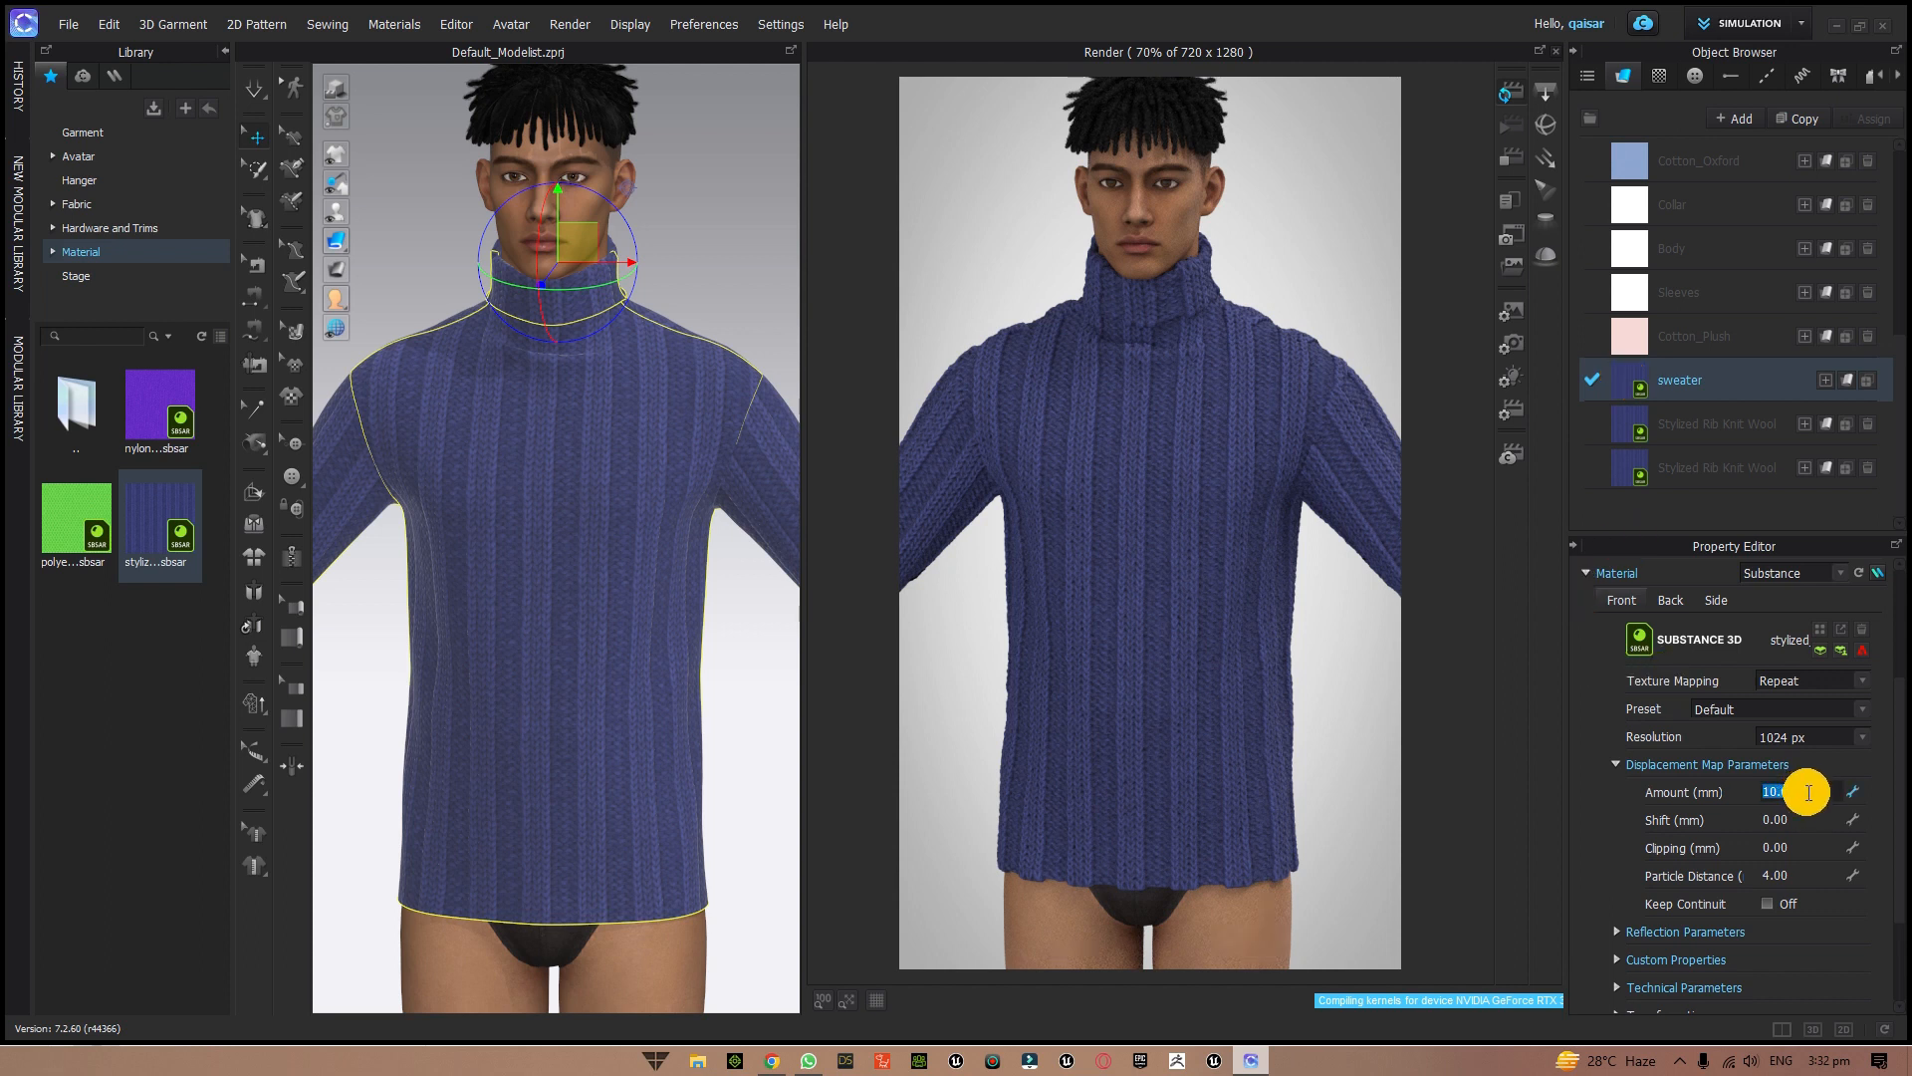
type("6")
key("Return")
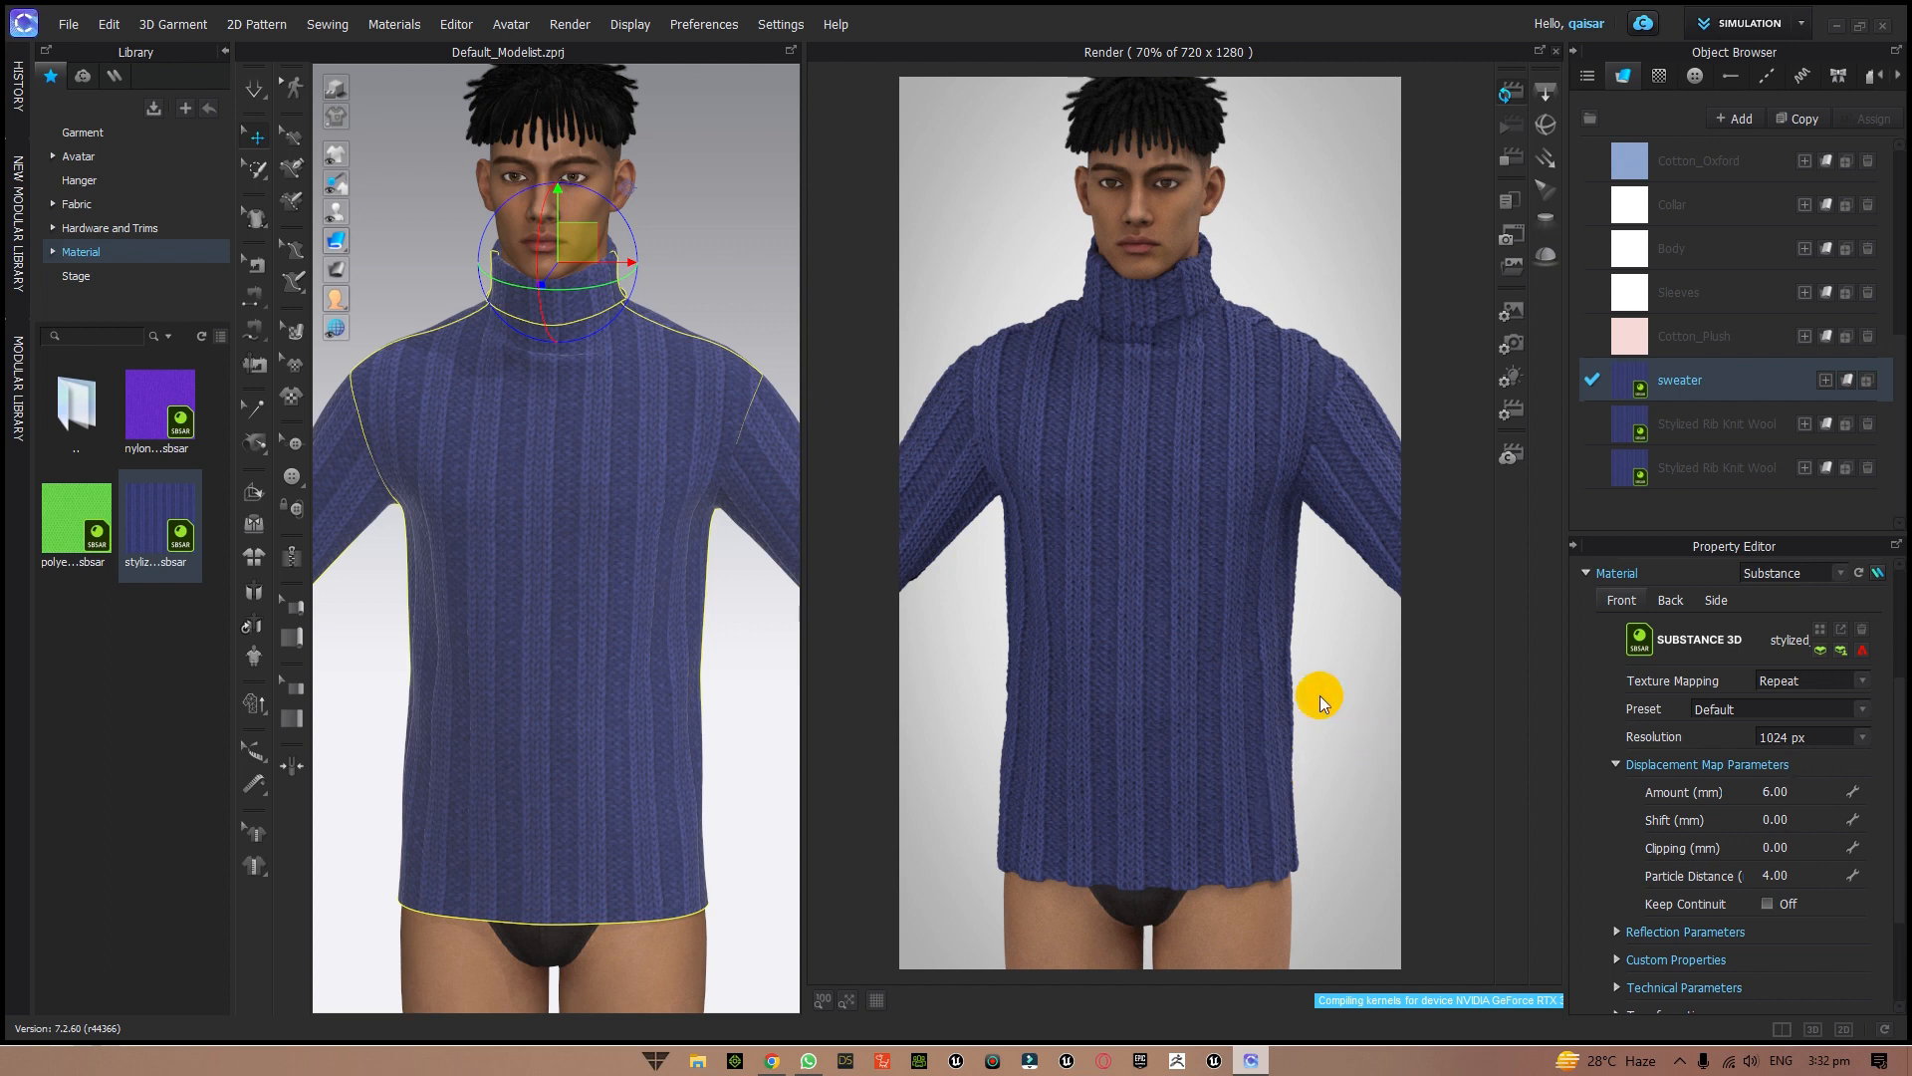
scroll(1319, 695, "up", 3)
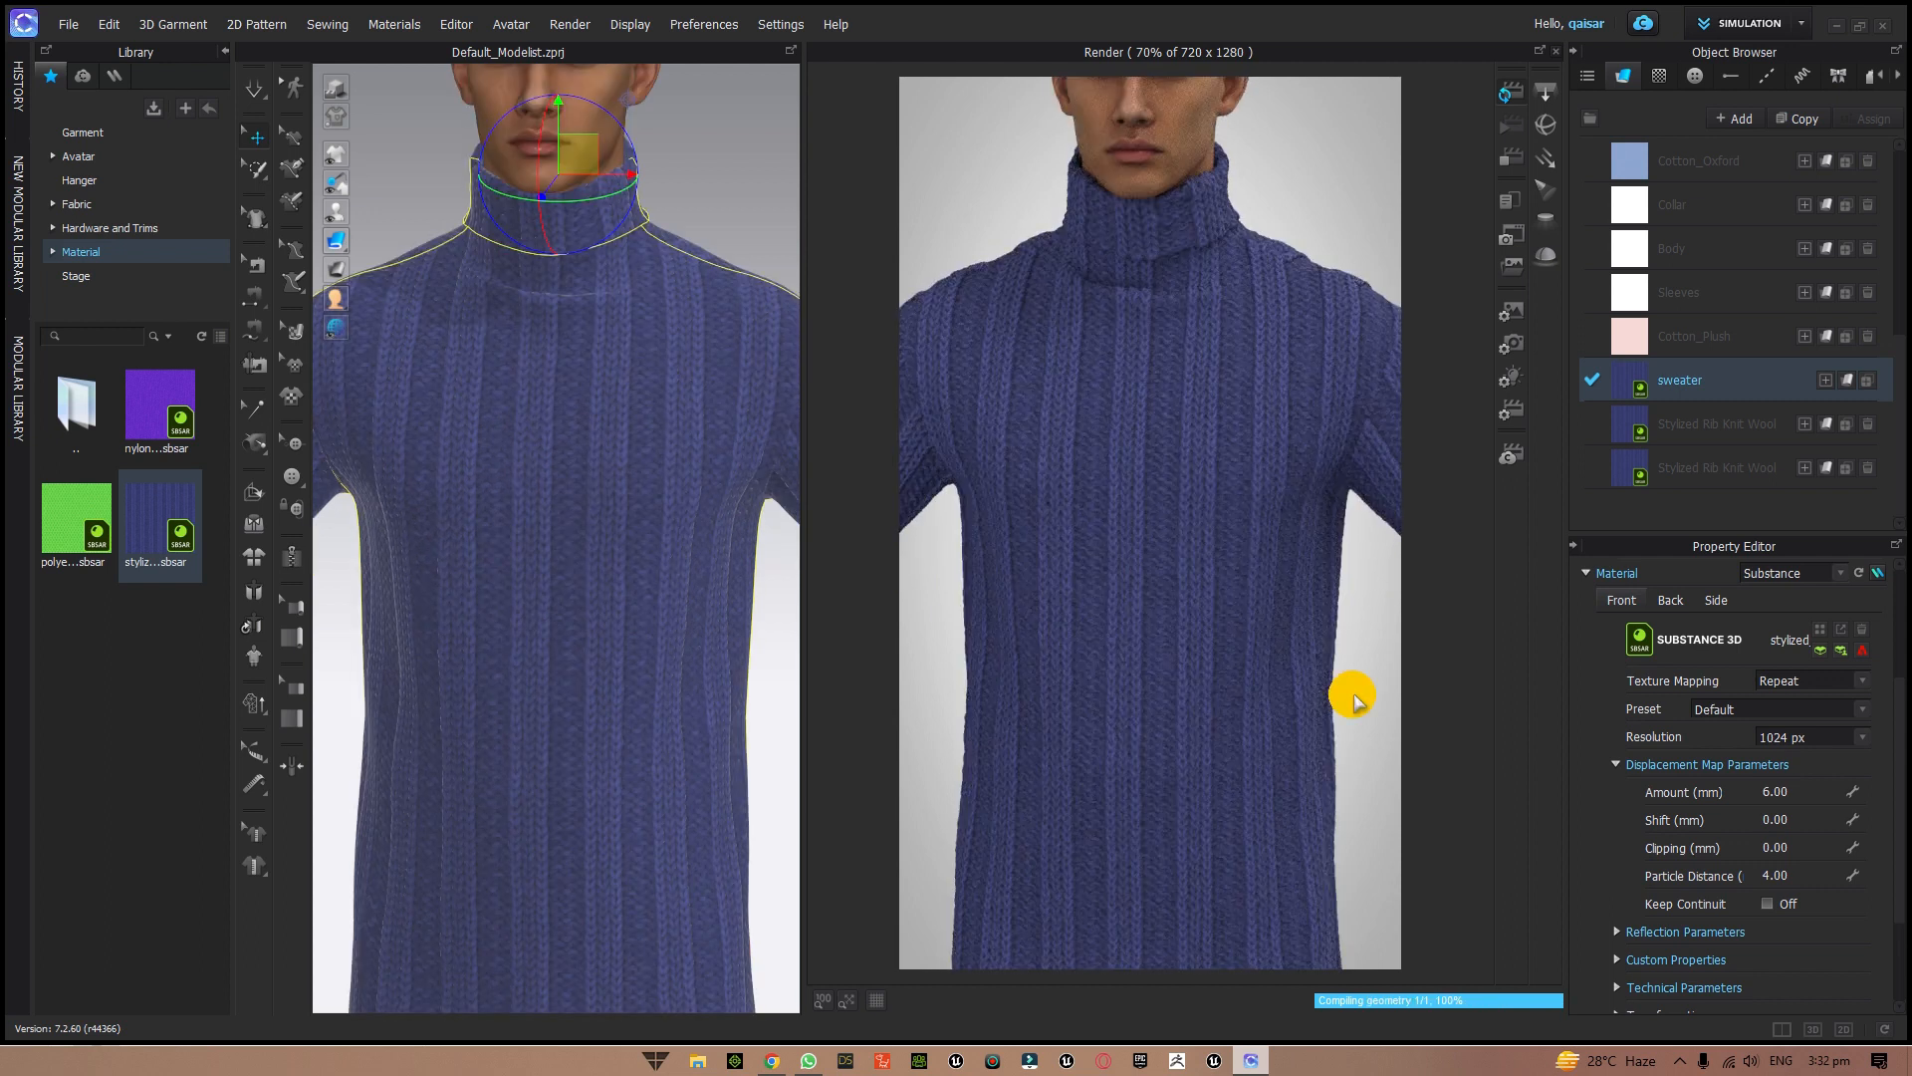
- Check the rendered sweater from an angle and the front, and set the sweater fabric's custom fabric color to Orange 2 (#C7980A)
right_click_drag(1355, 697, 1238, 687)
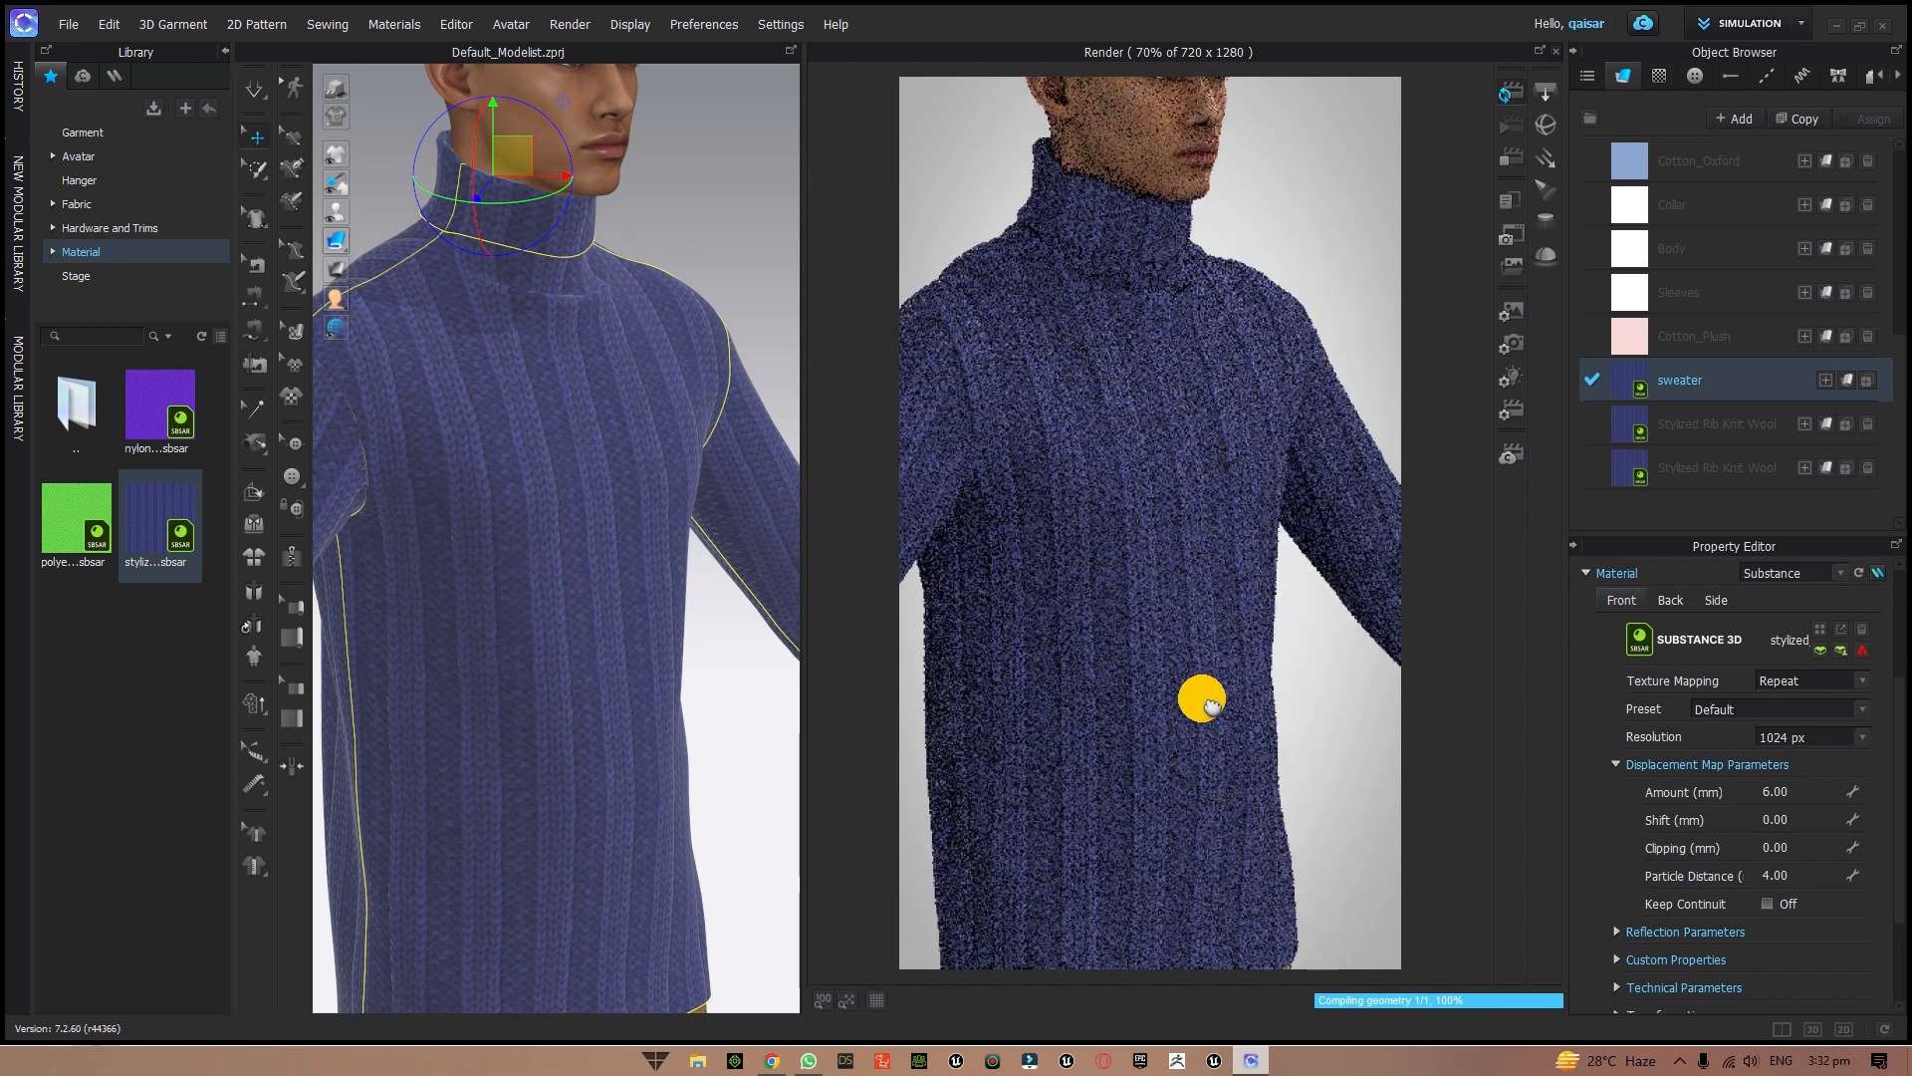
right_click_drag(1211, 705, 1265, 732)
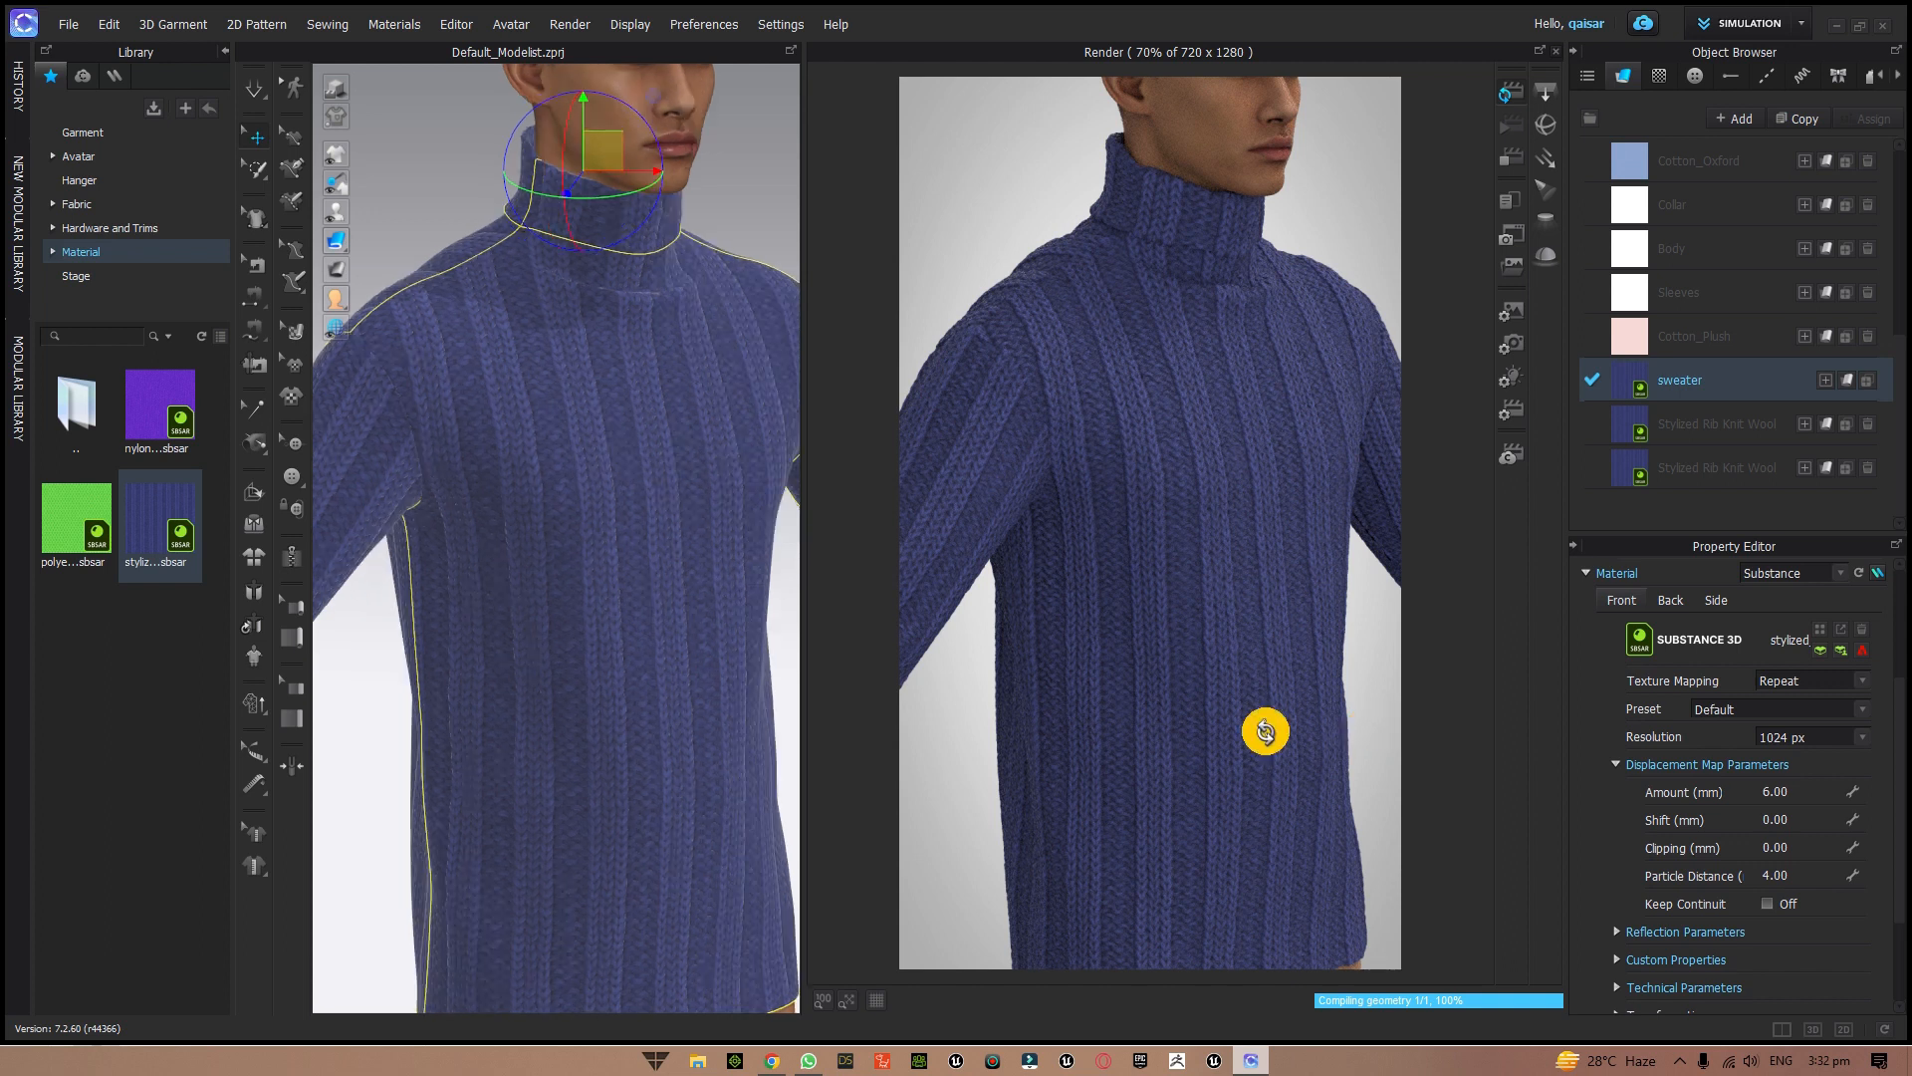
right_click_drag(1265, 732, 1351, 699)
middle_click_drag(1209, 526, 1187, 694)
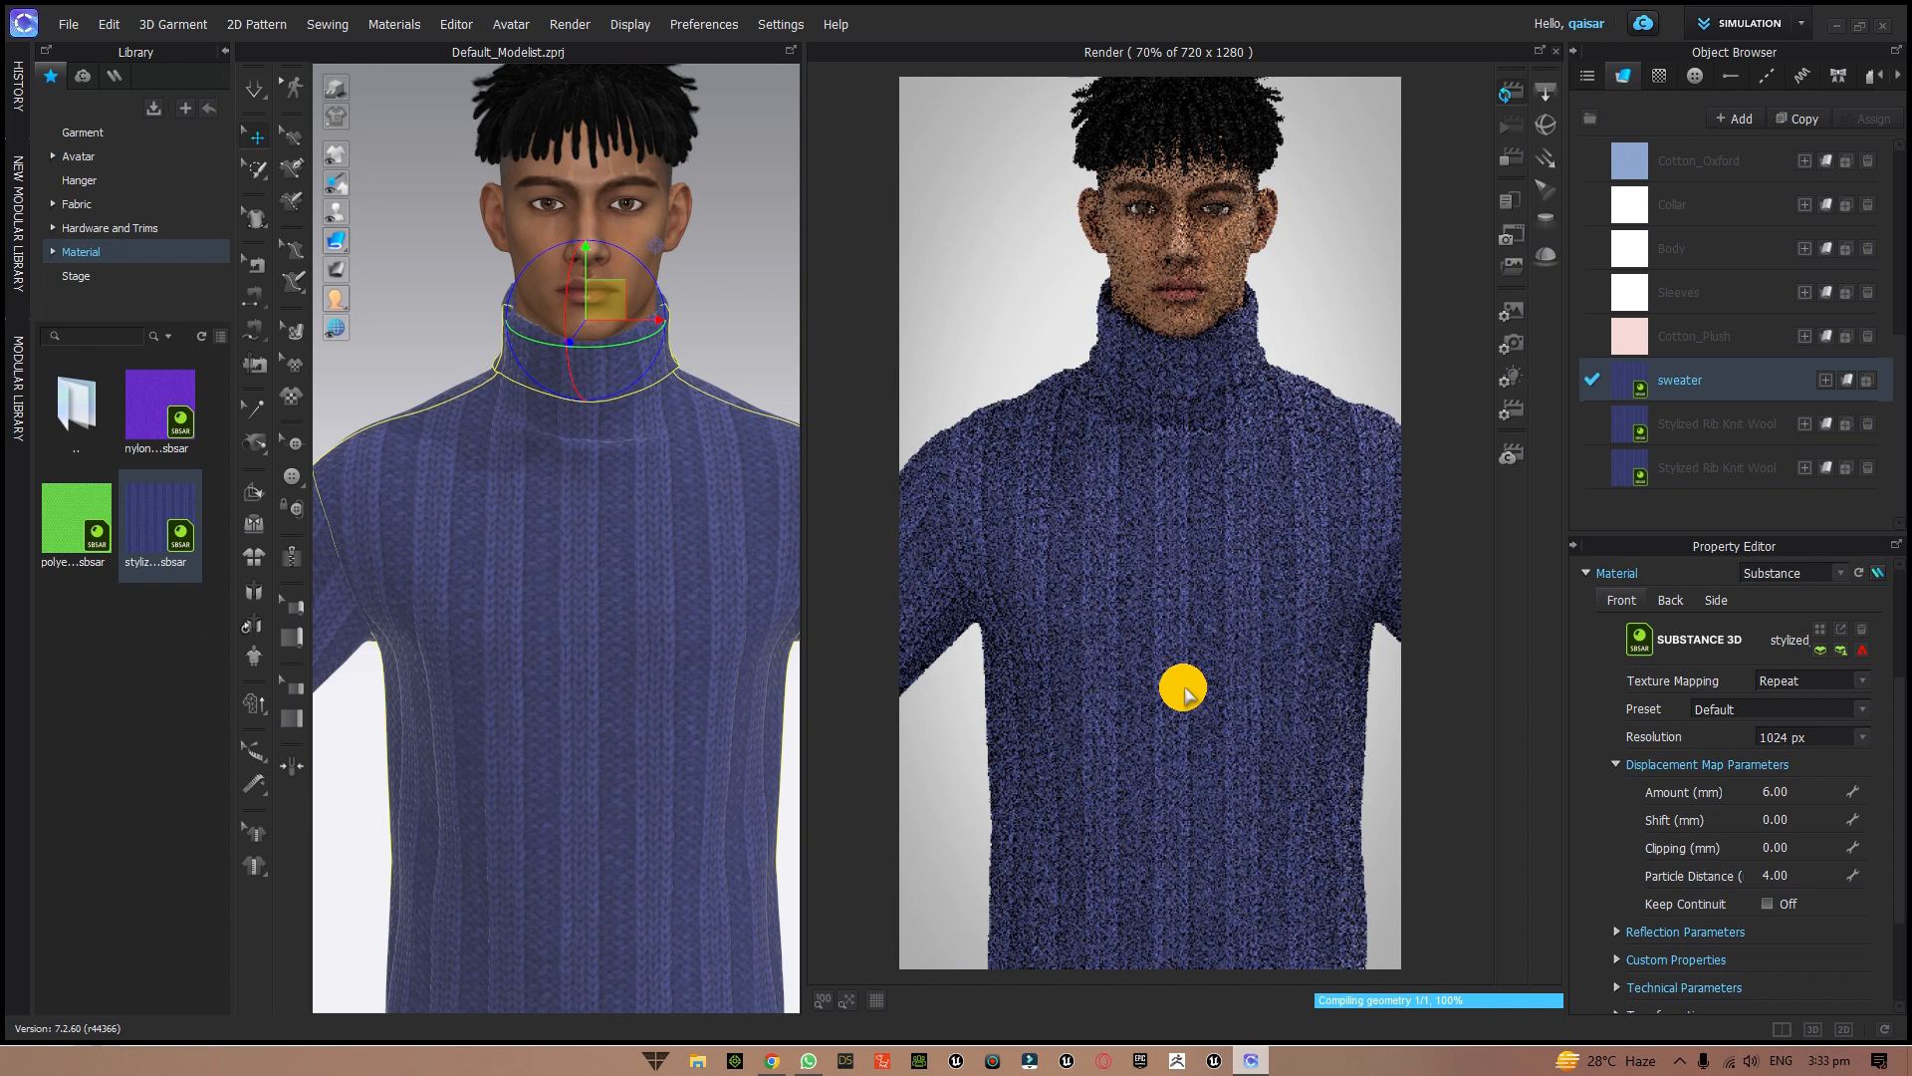
left_click(1617, 762)
left_click(1645, 822)
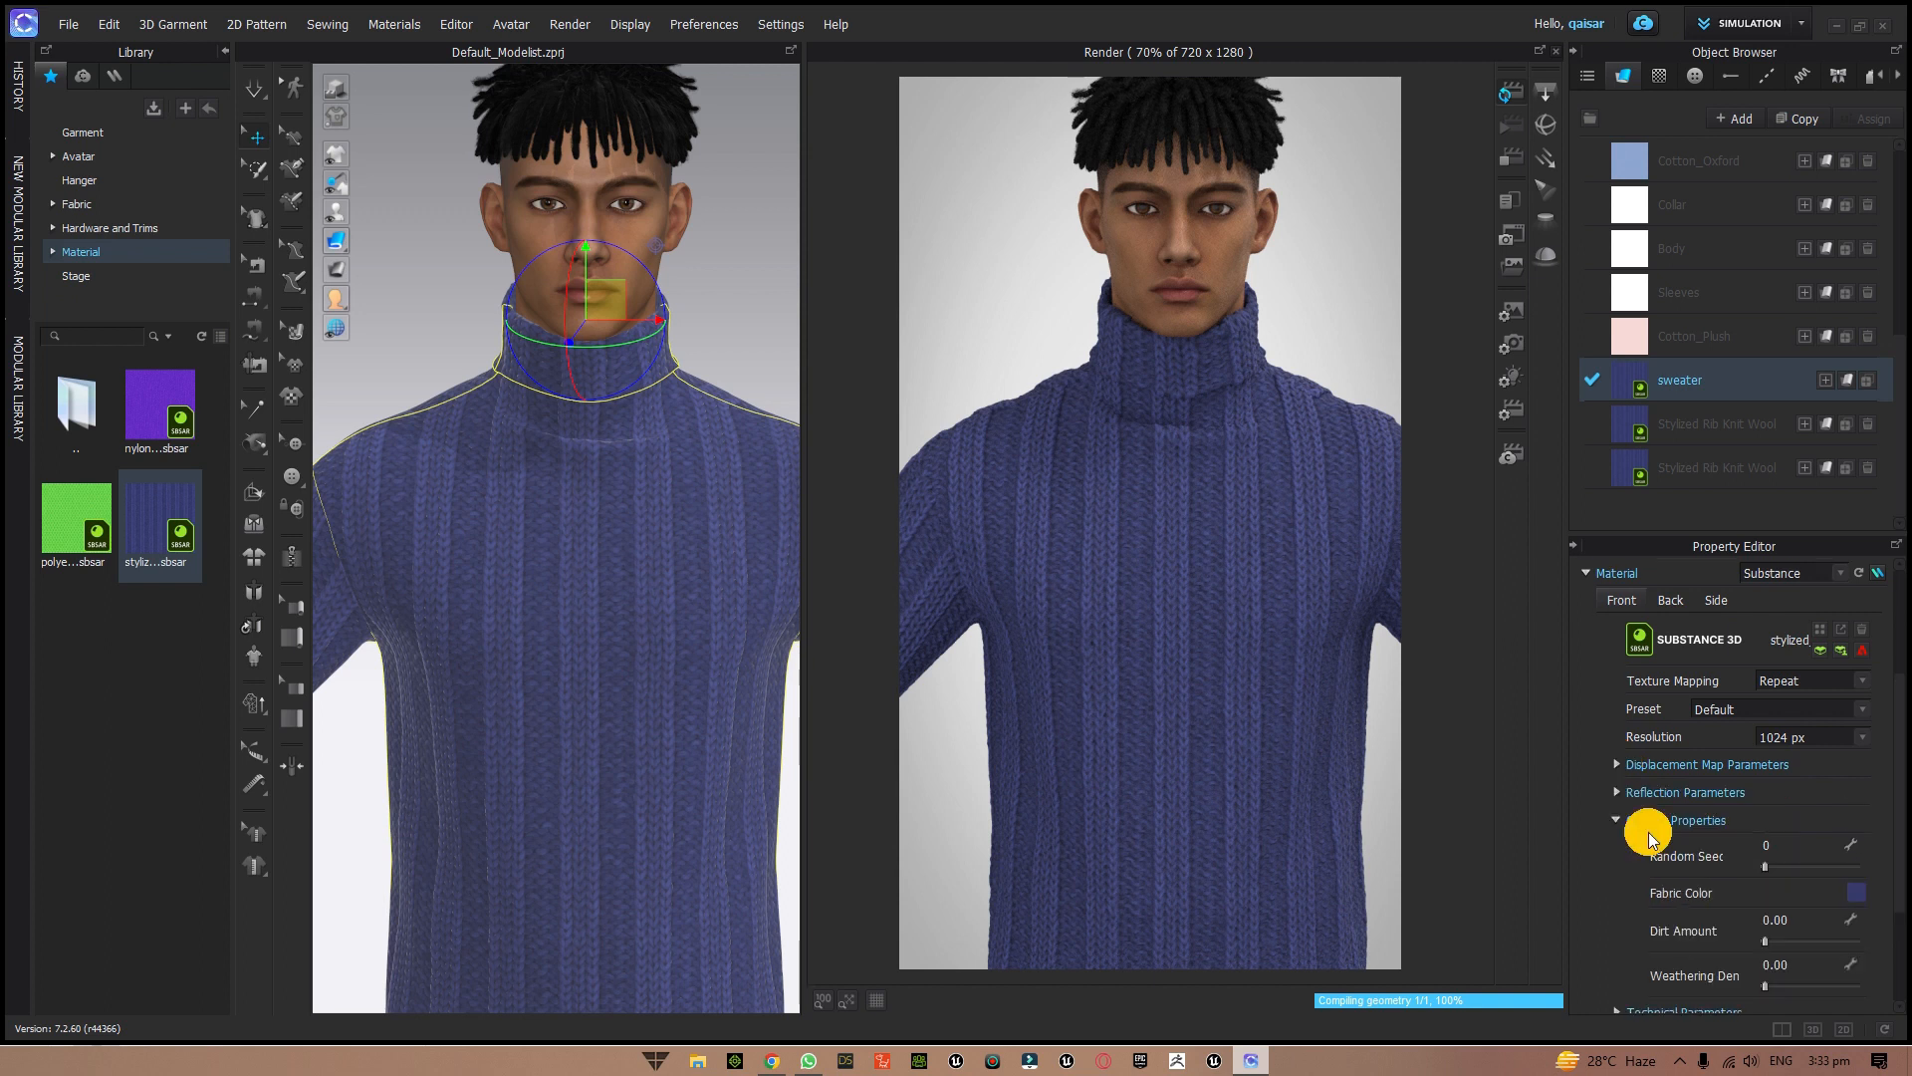
scroll(1903, 893, "down", 3)
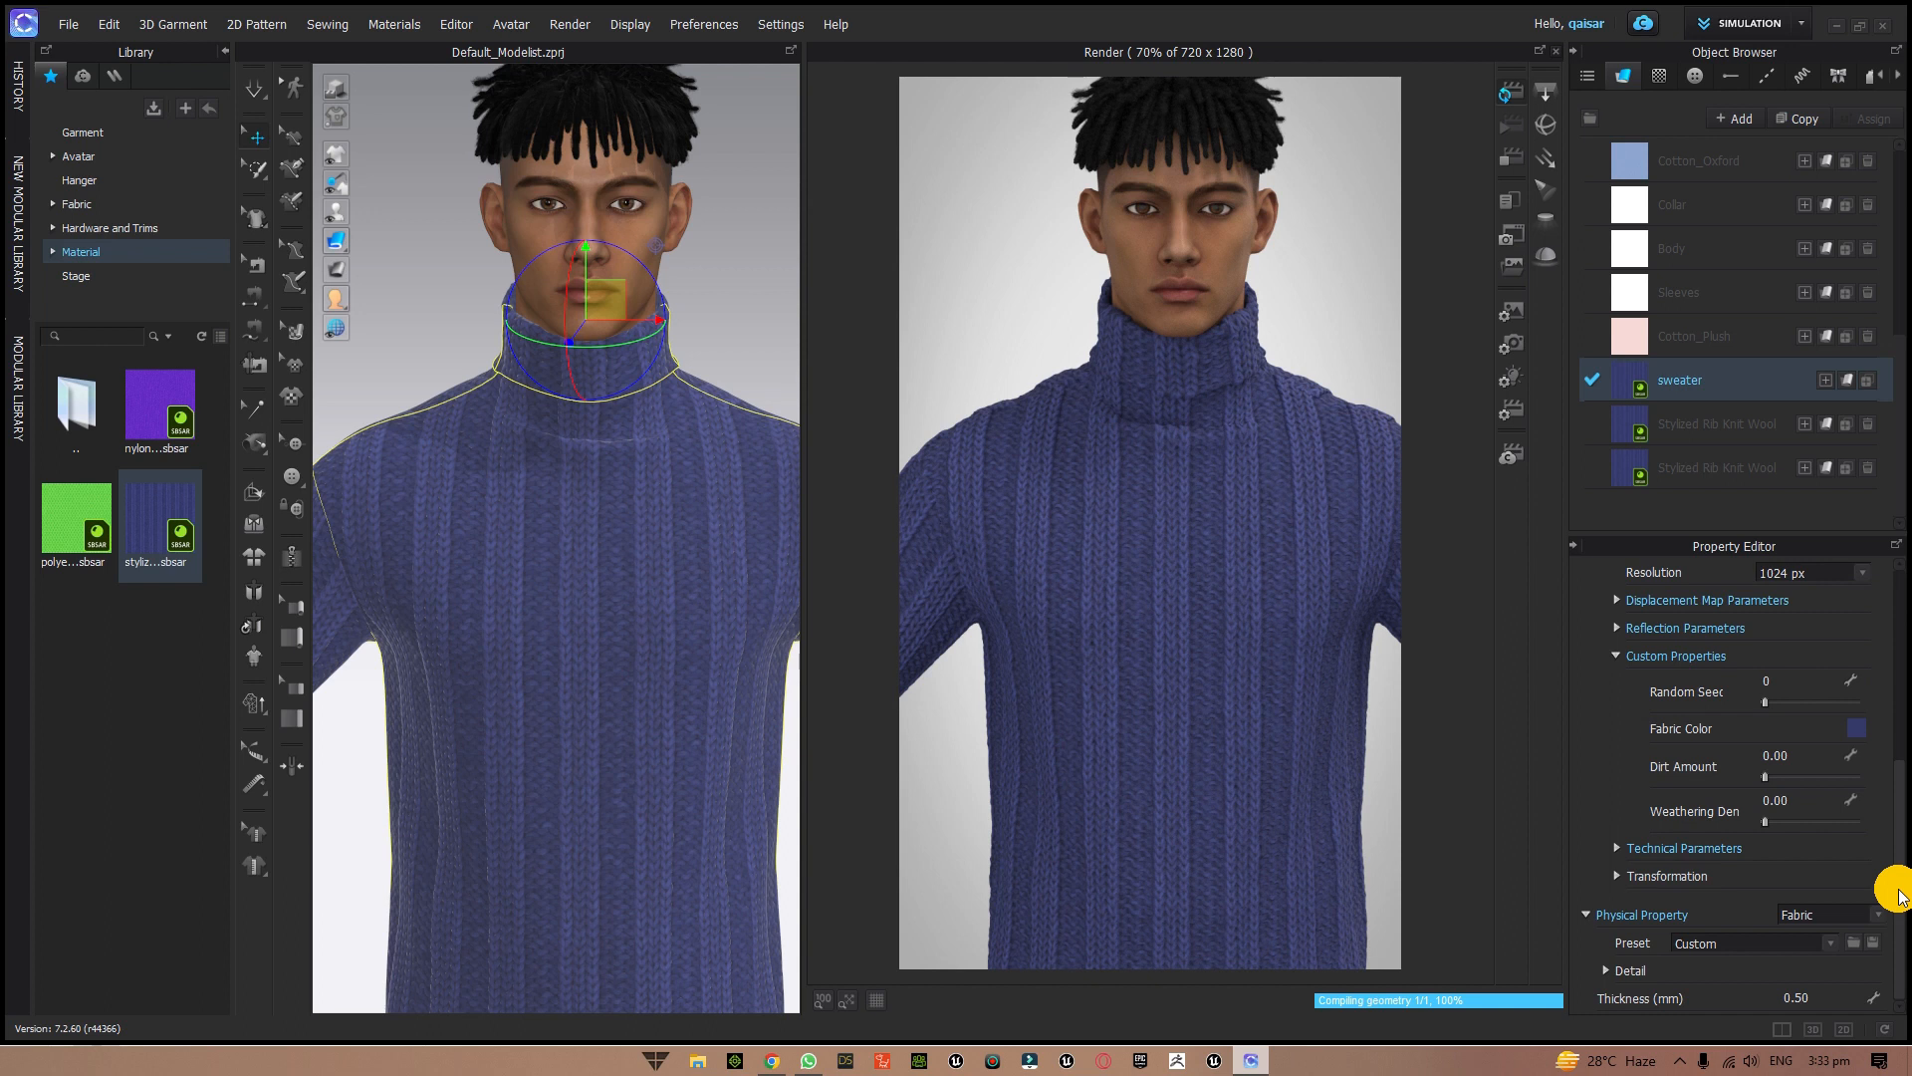
left_click(1857, 728)
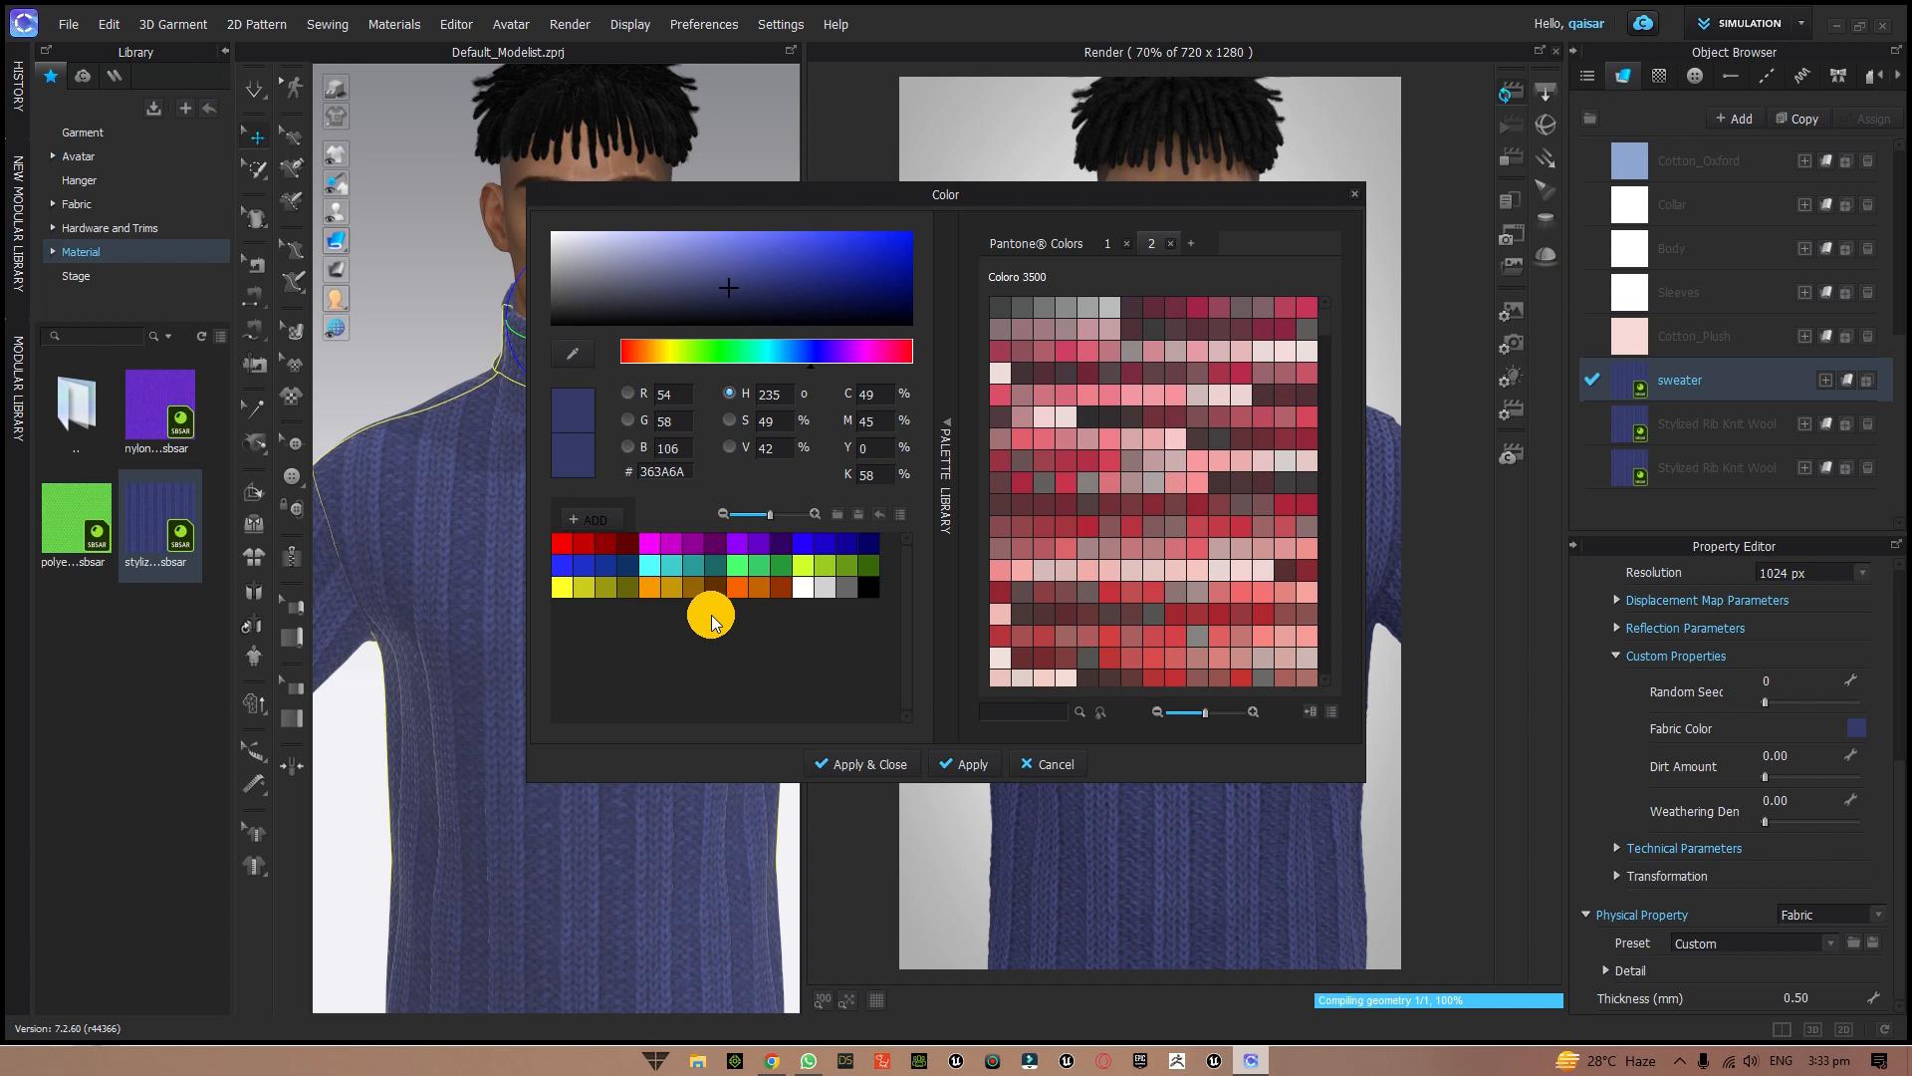
left_click(736, 586)
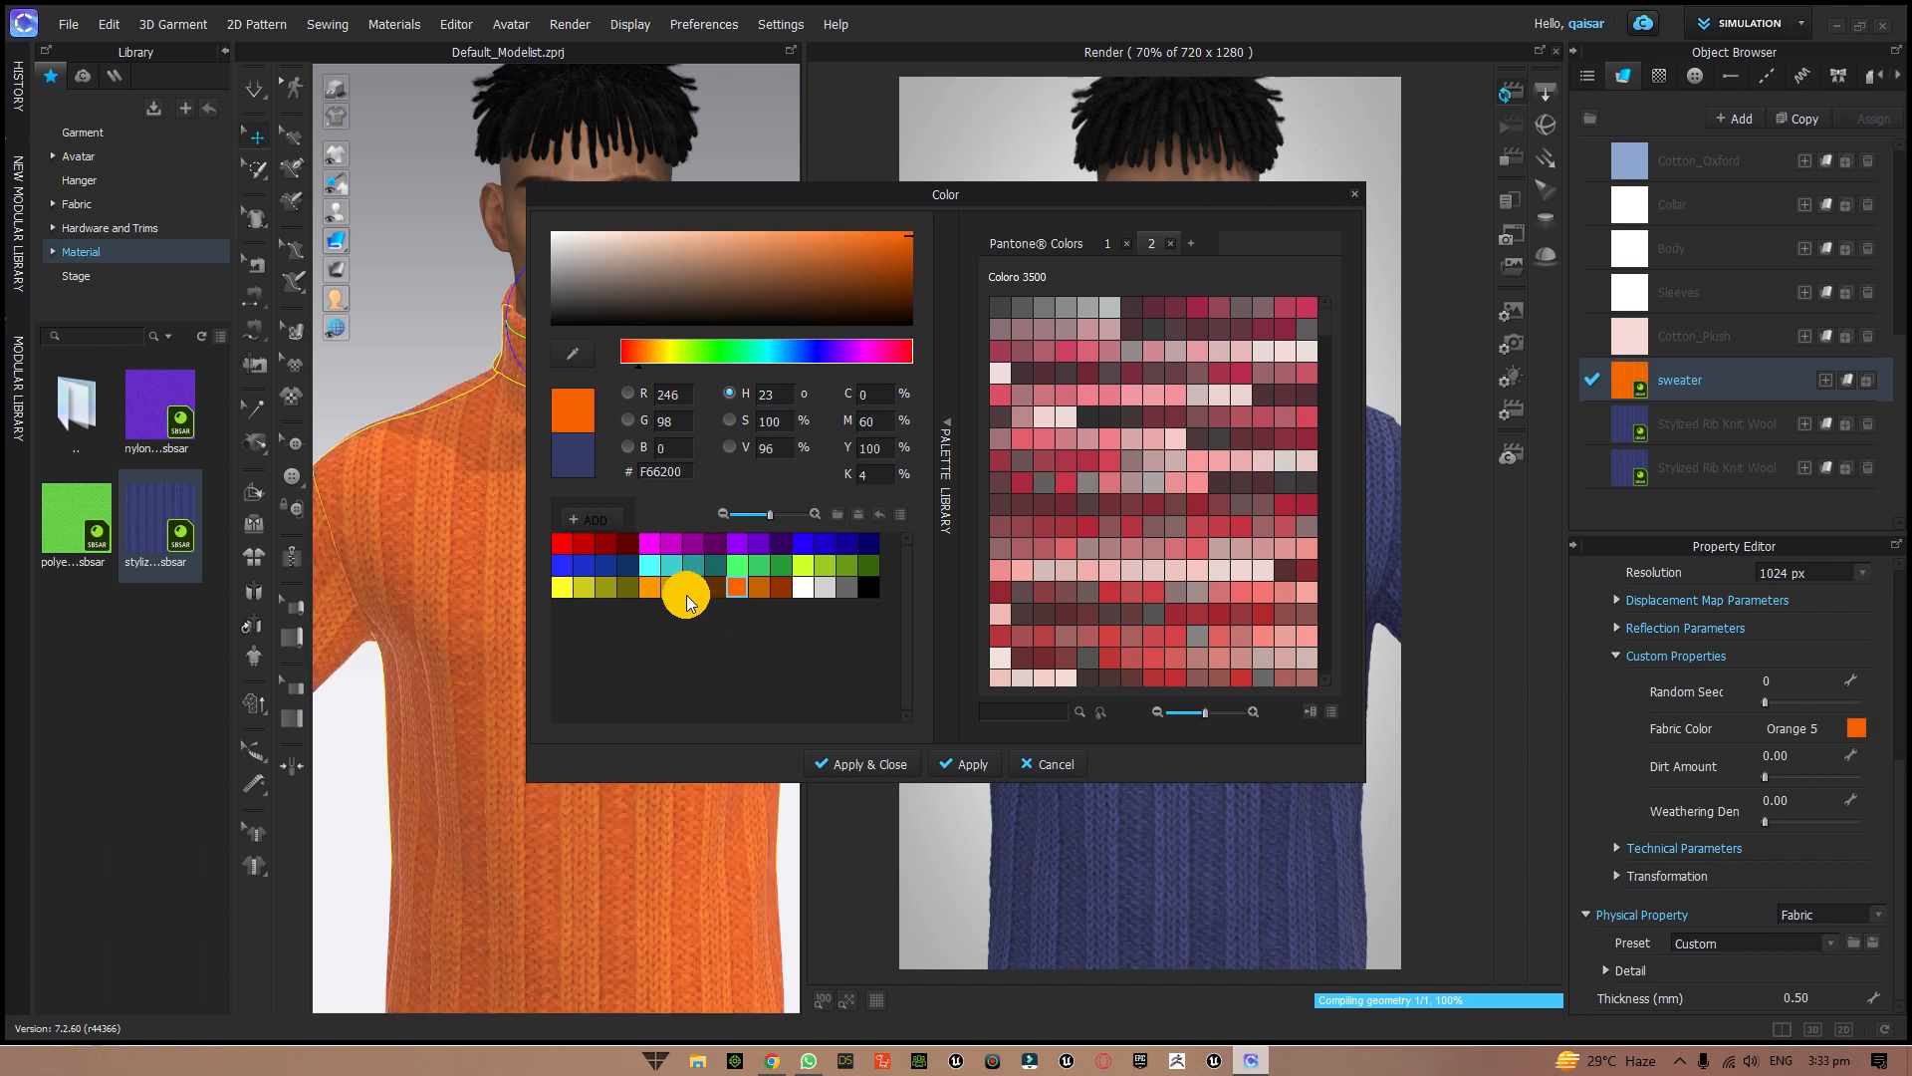
left_click(670, 586)
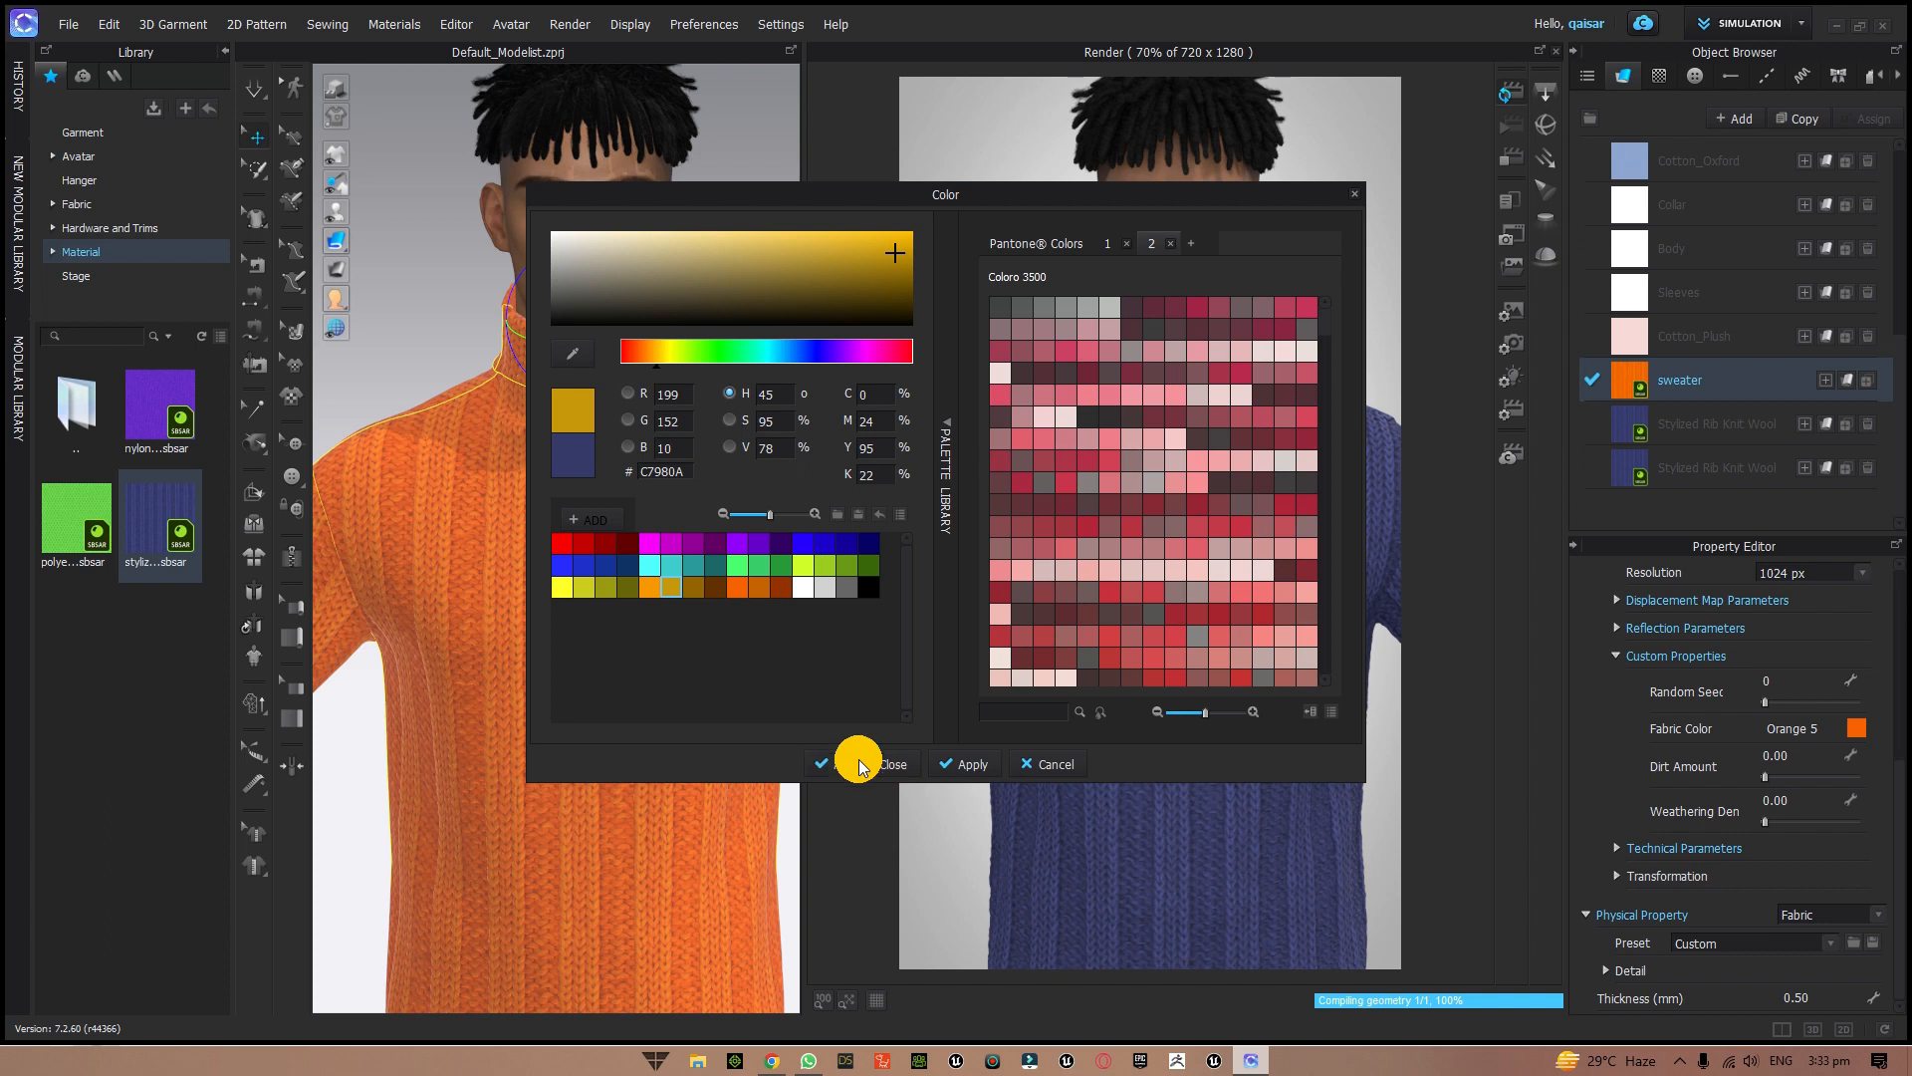
left_click(860, 765)
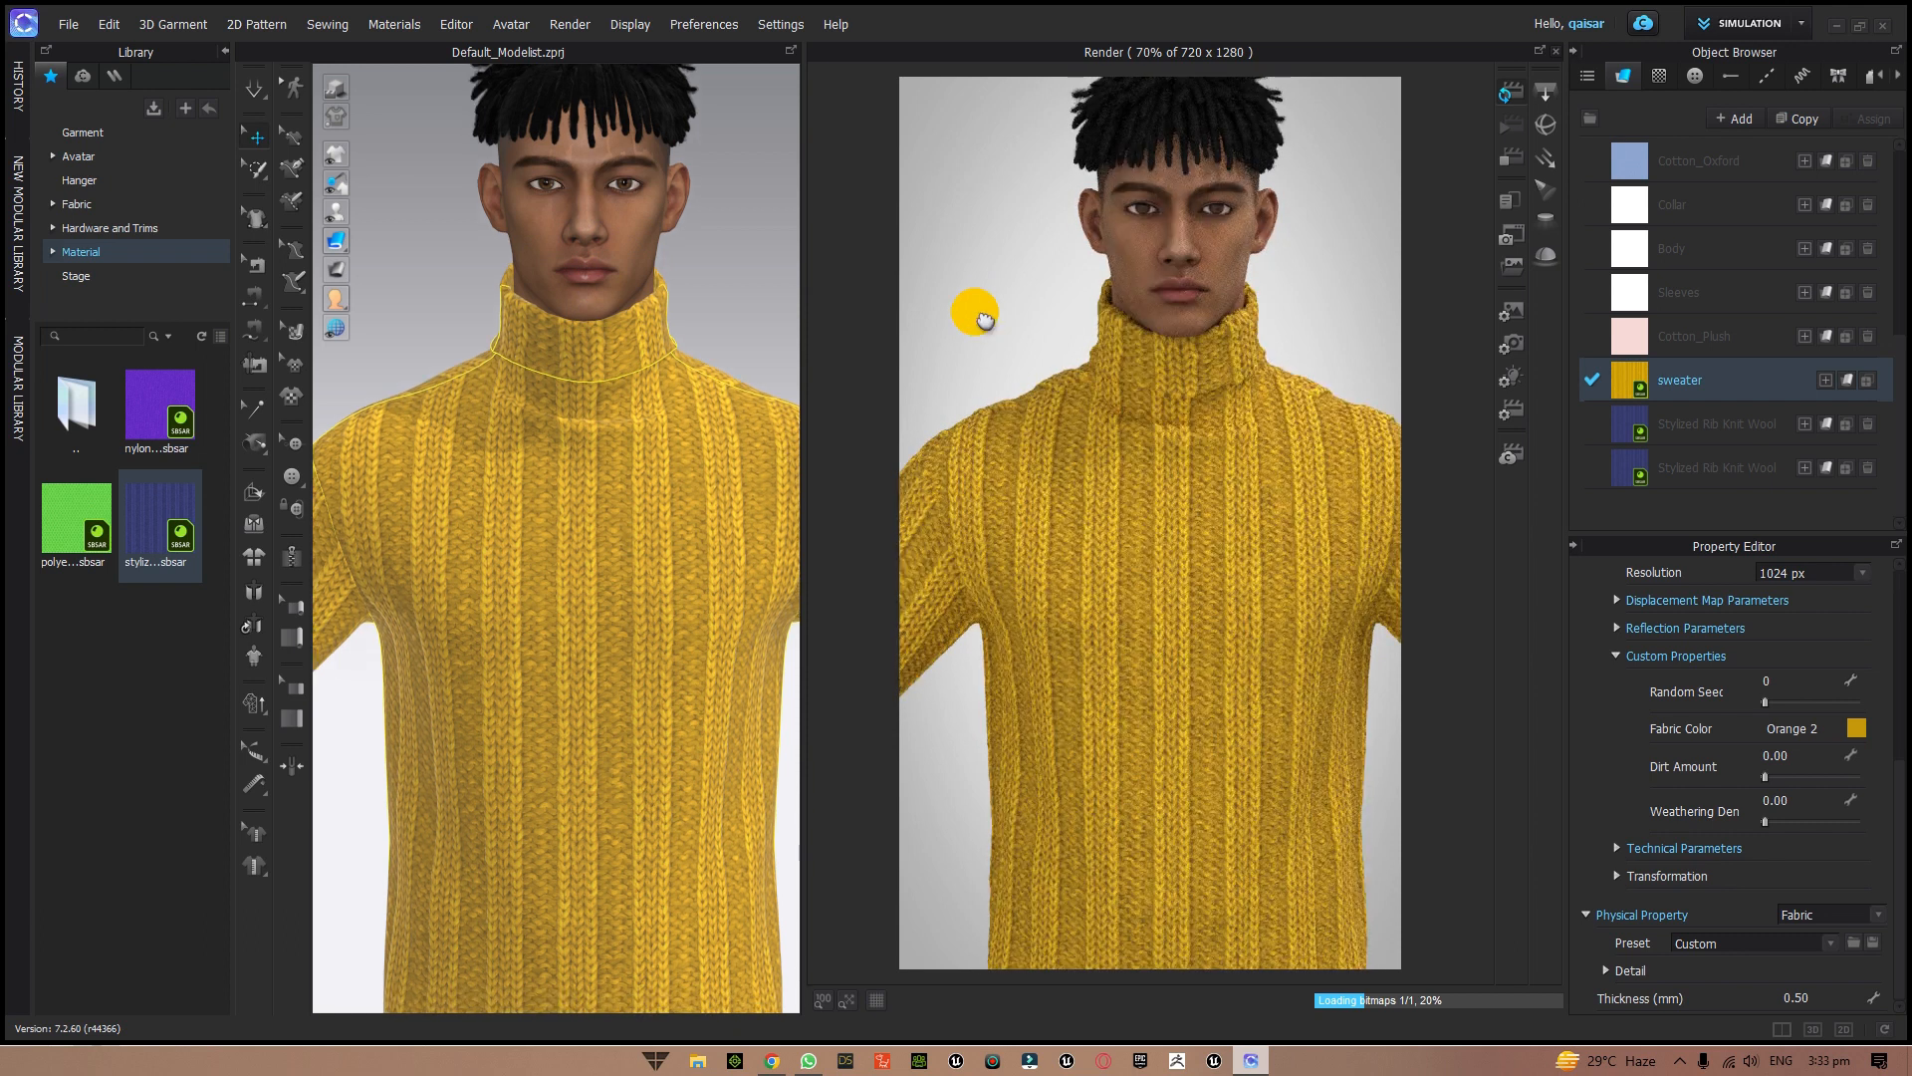
- Inspect the recolored sweater in the interactive render, from the front and as a full garment at an angle
middle_click_drag(975, 311, 968, 259)
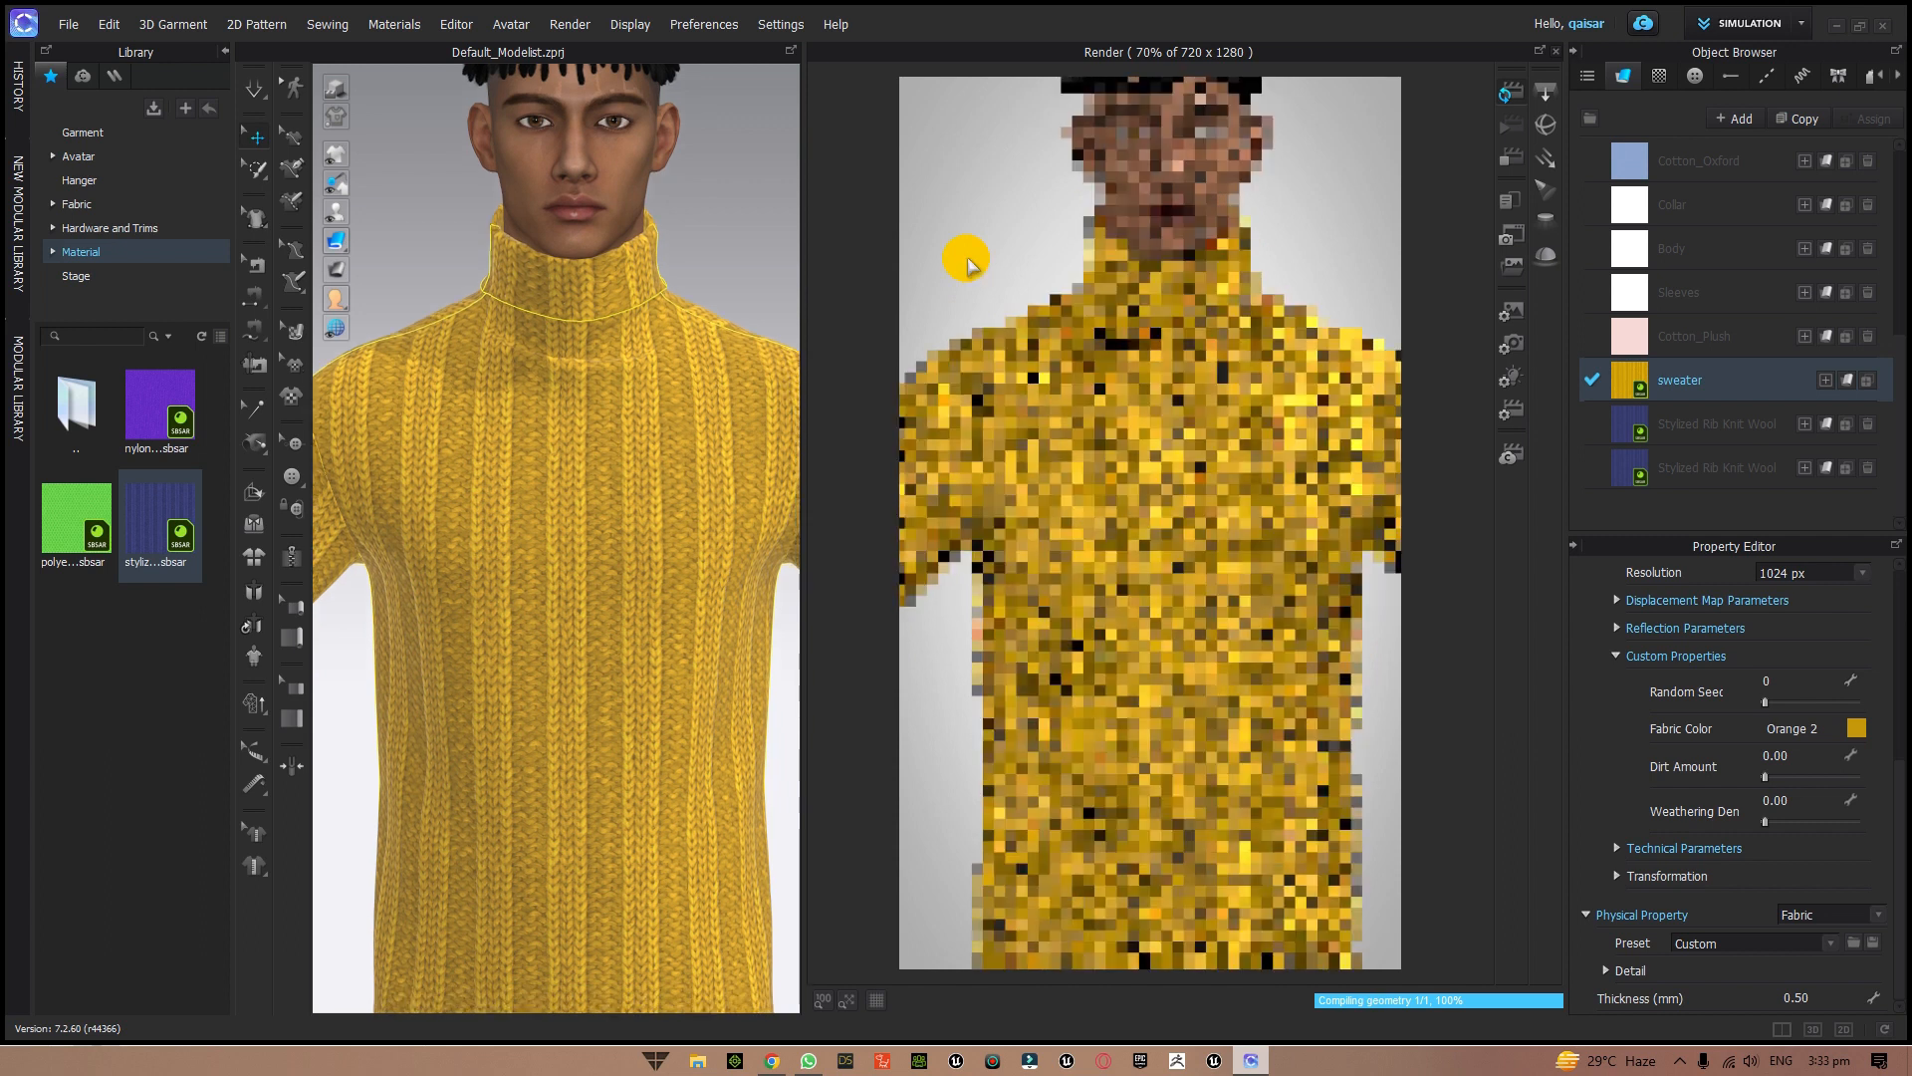
scroll(967, 259, "down", 1)
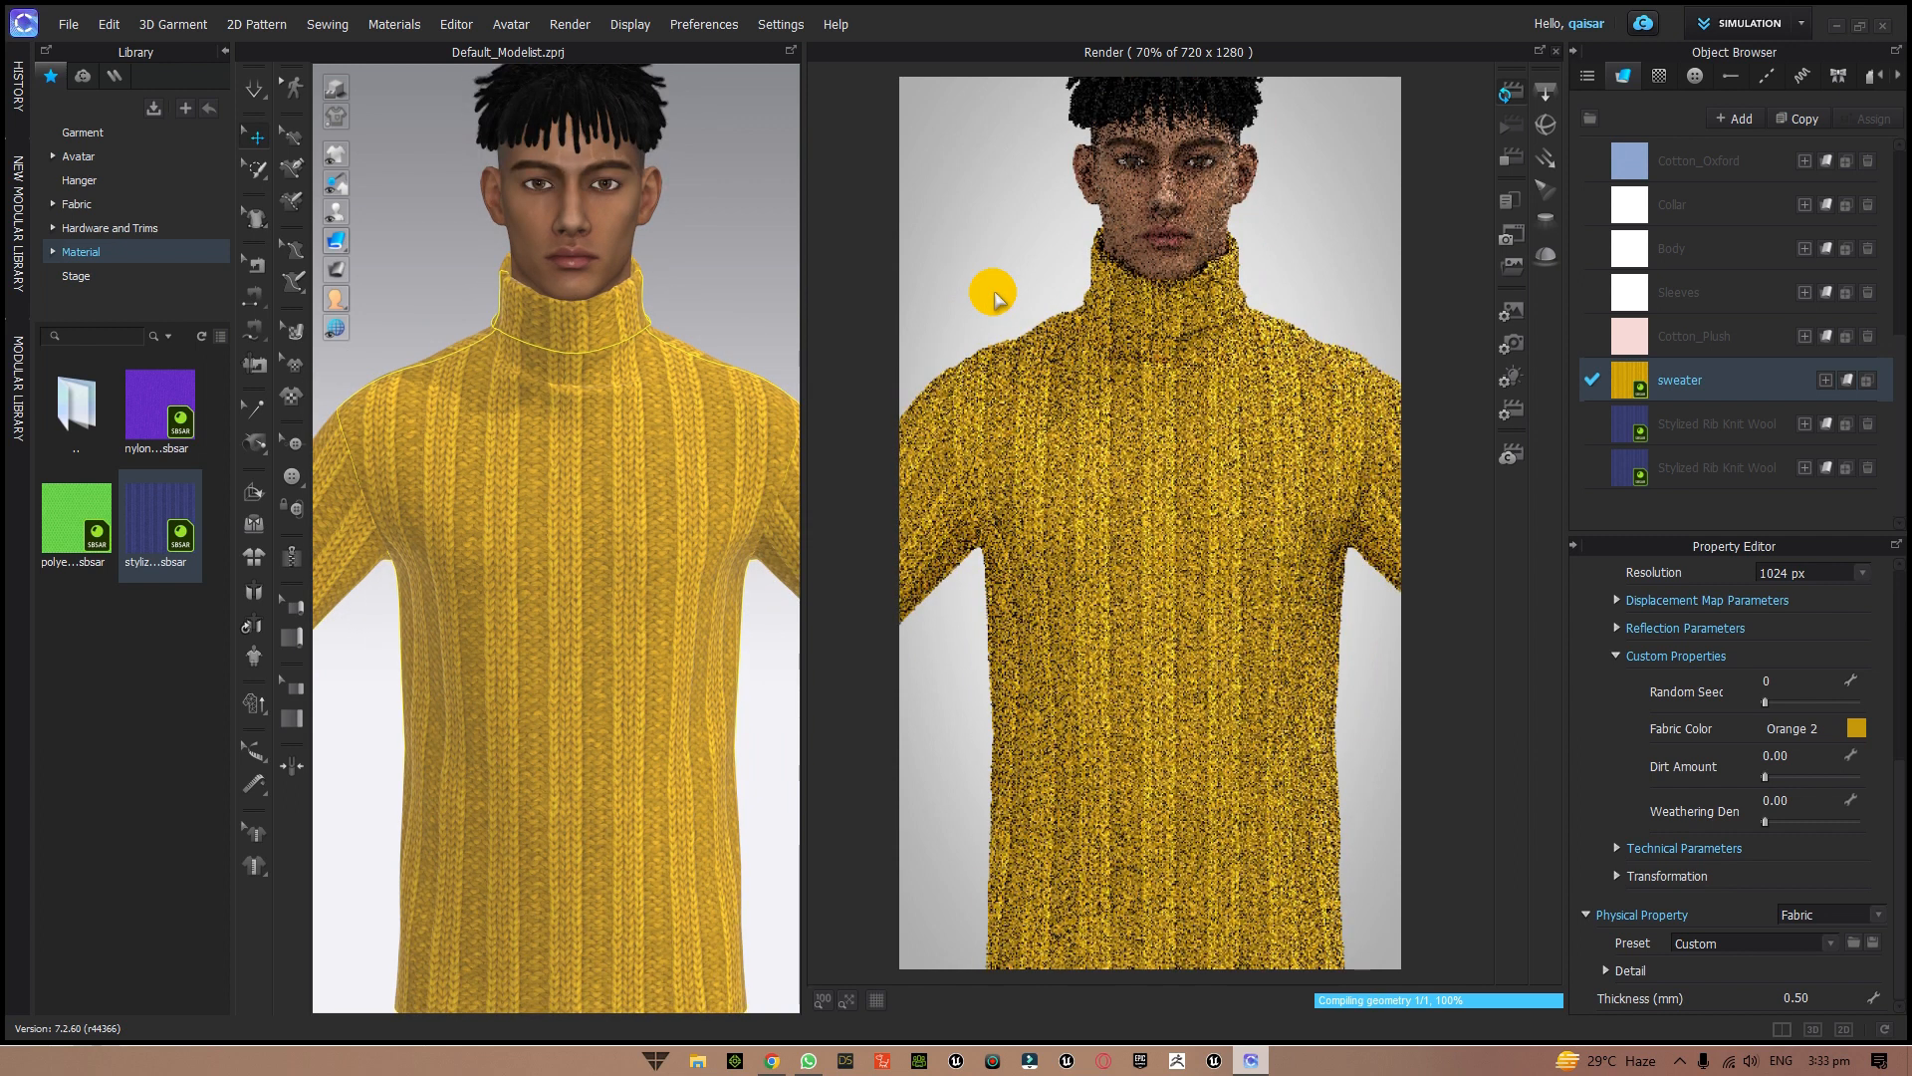
middle_click_drag(996, 297, 995, 262)
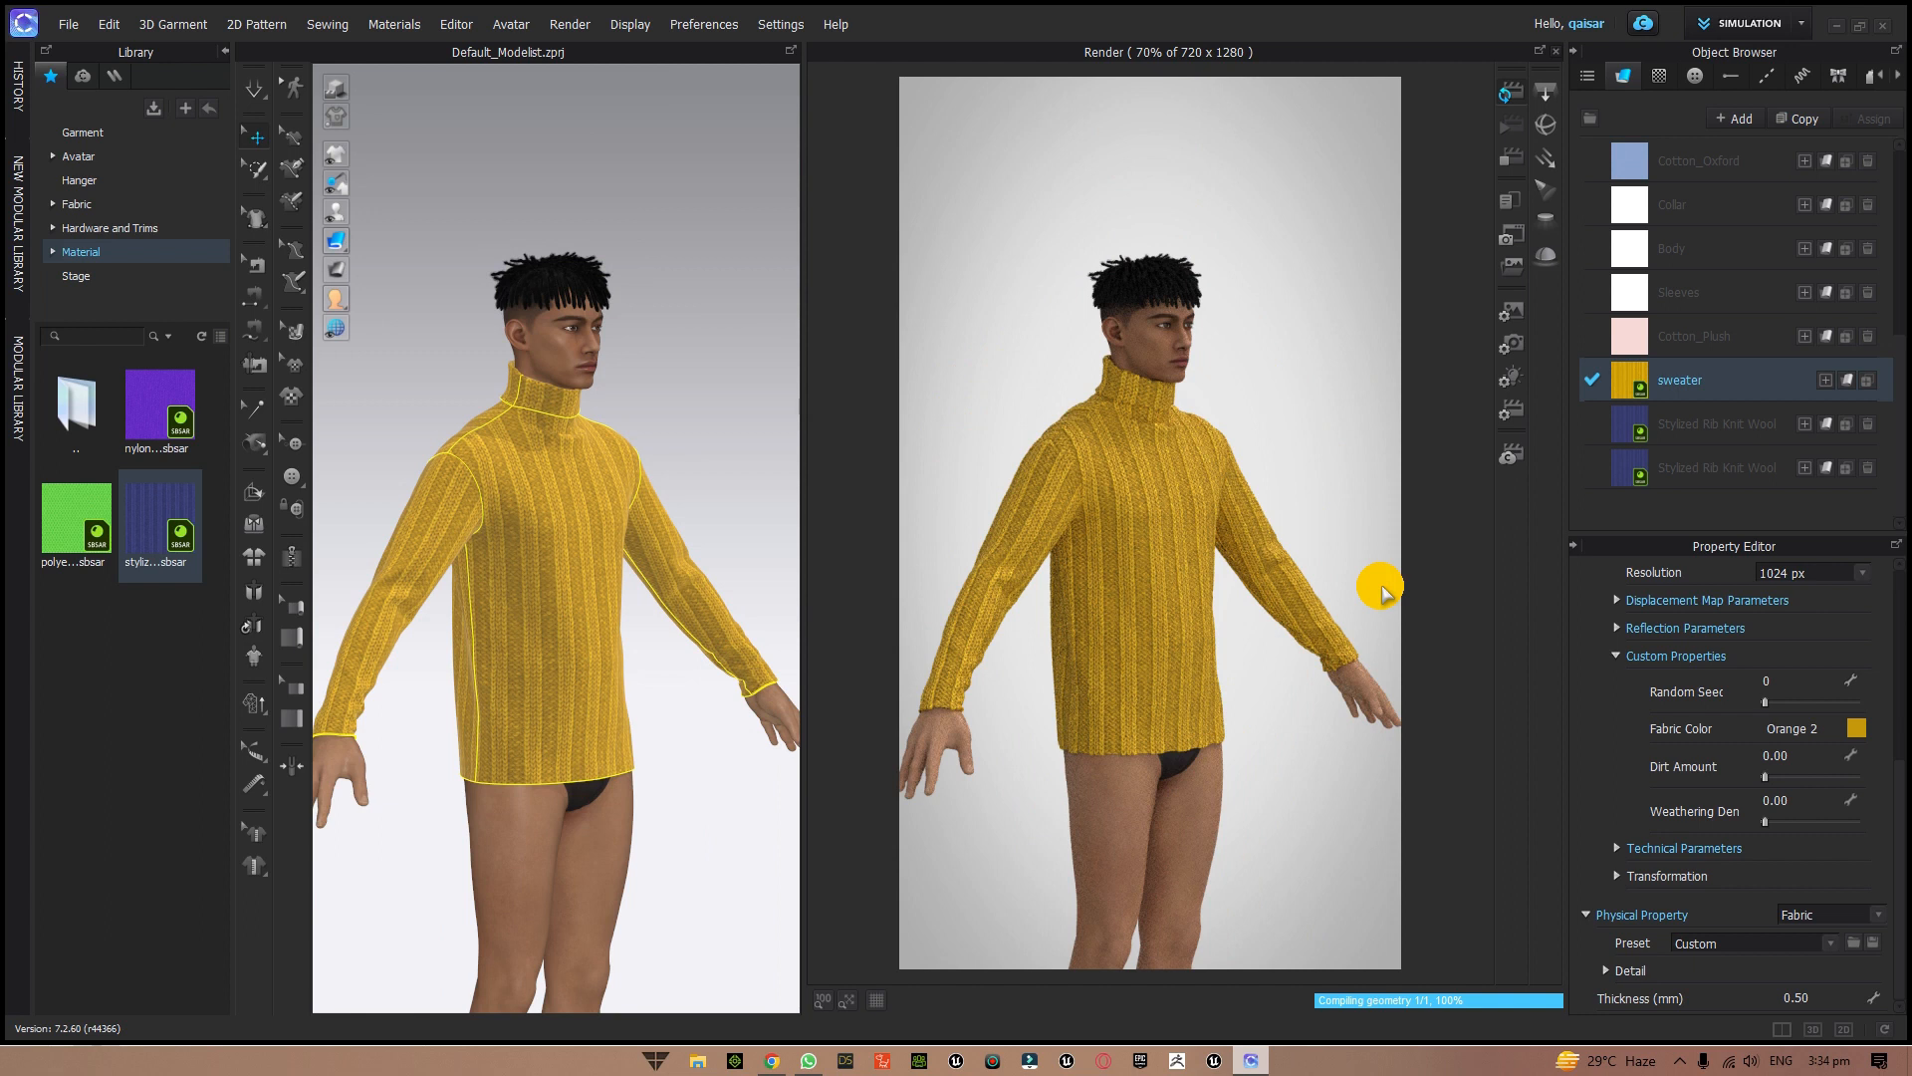
left_click(1680, 1060)
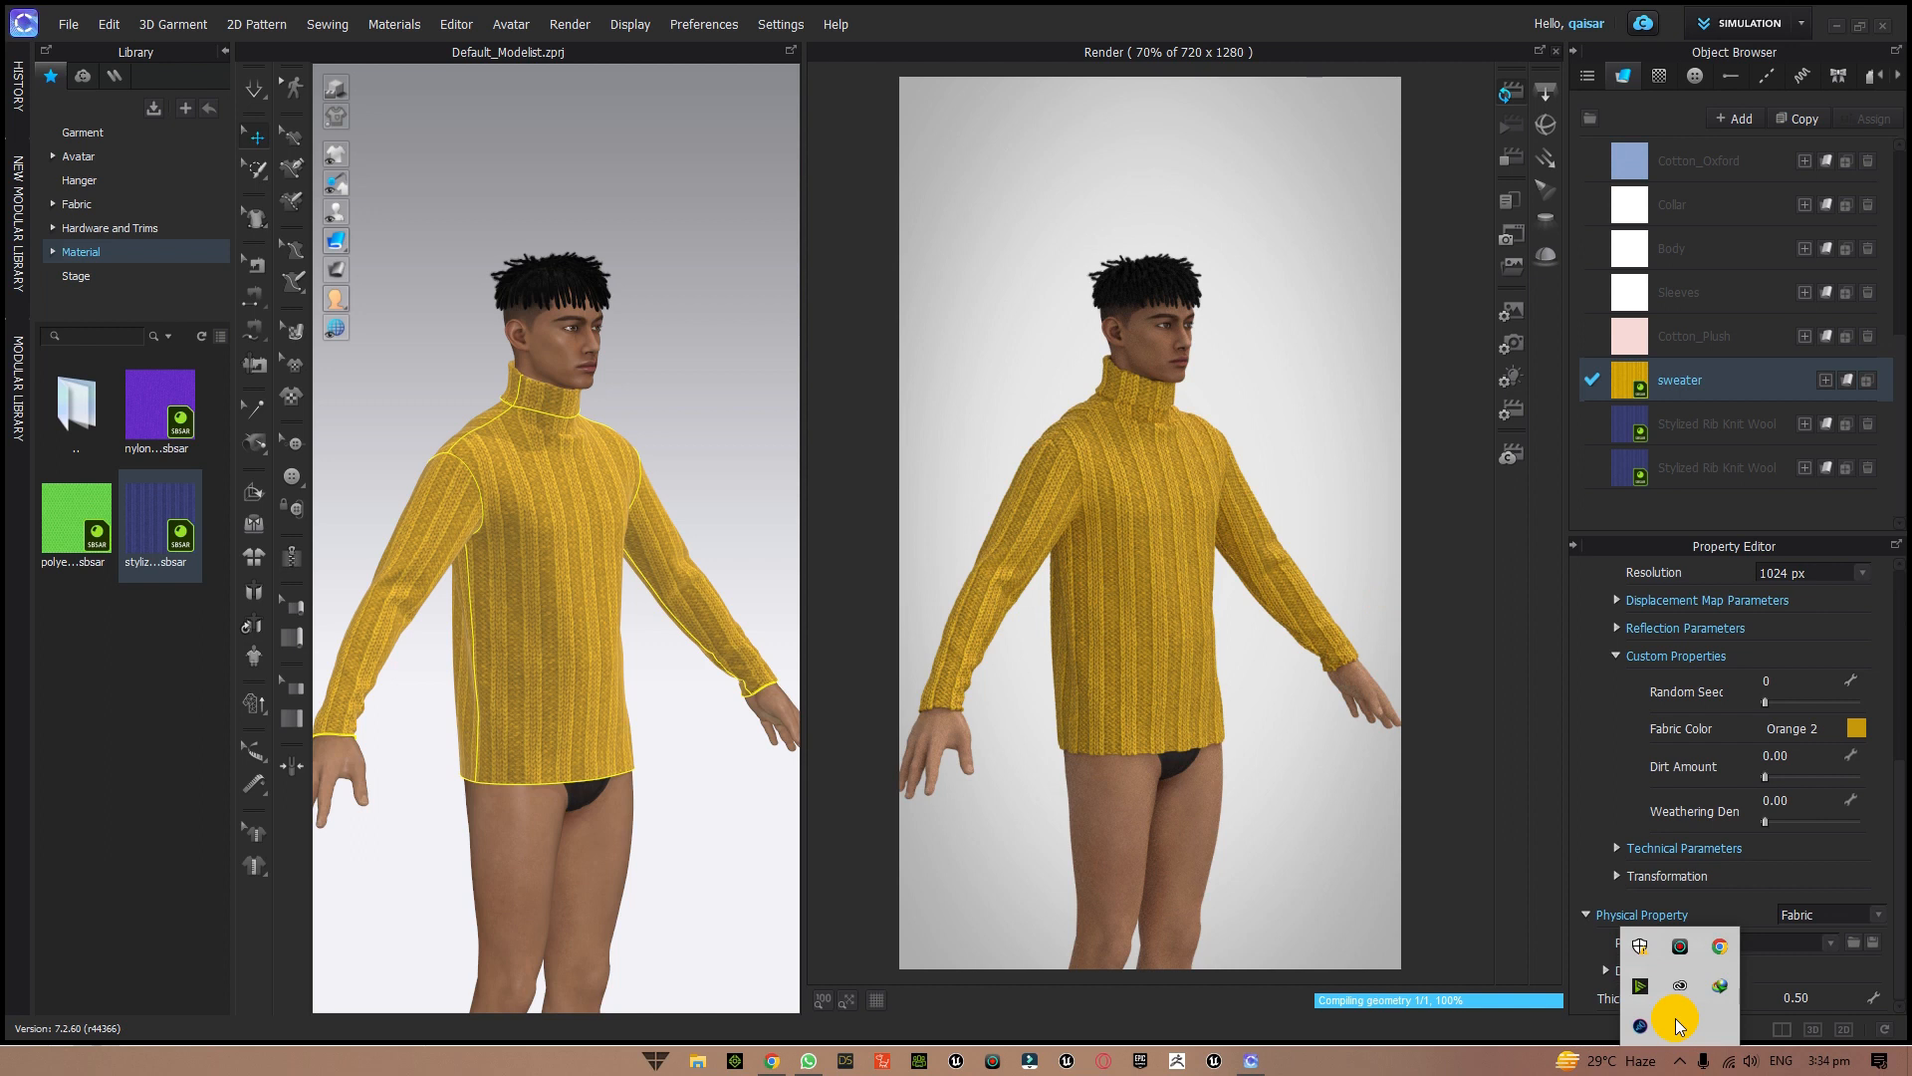
left_click(1682, 964)
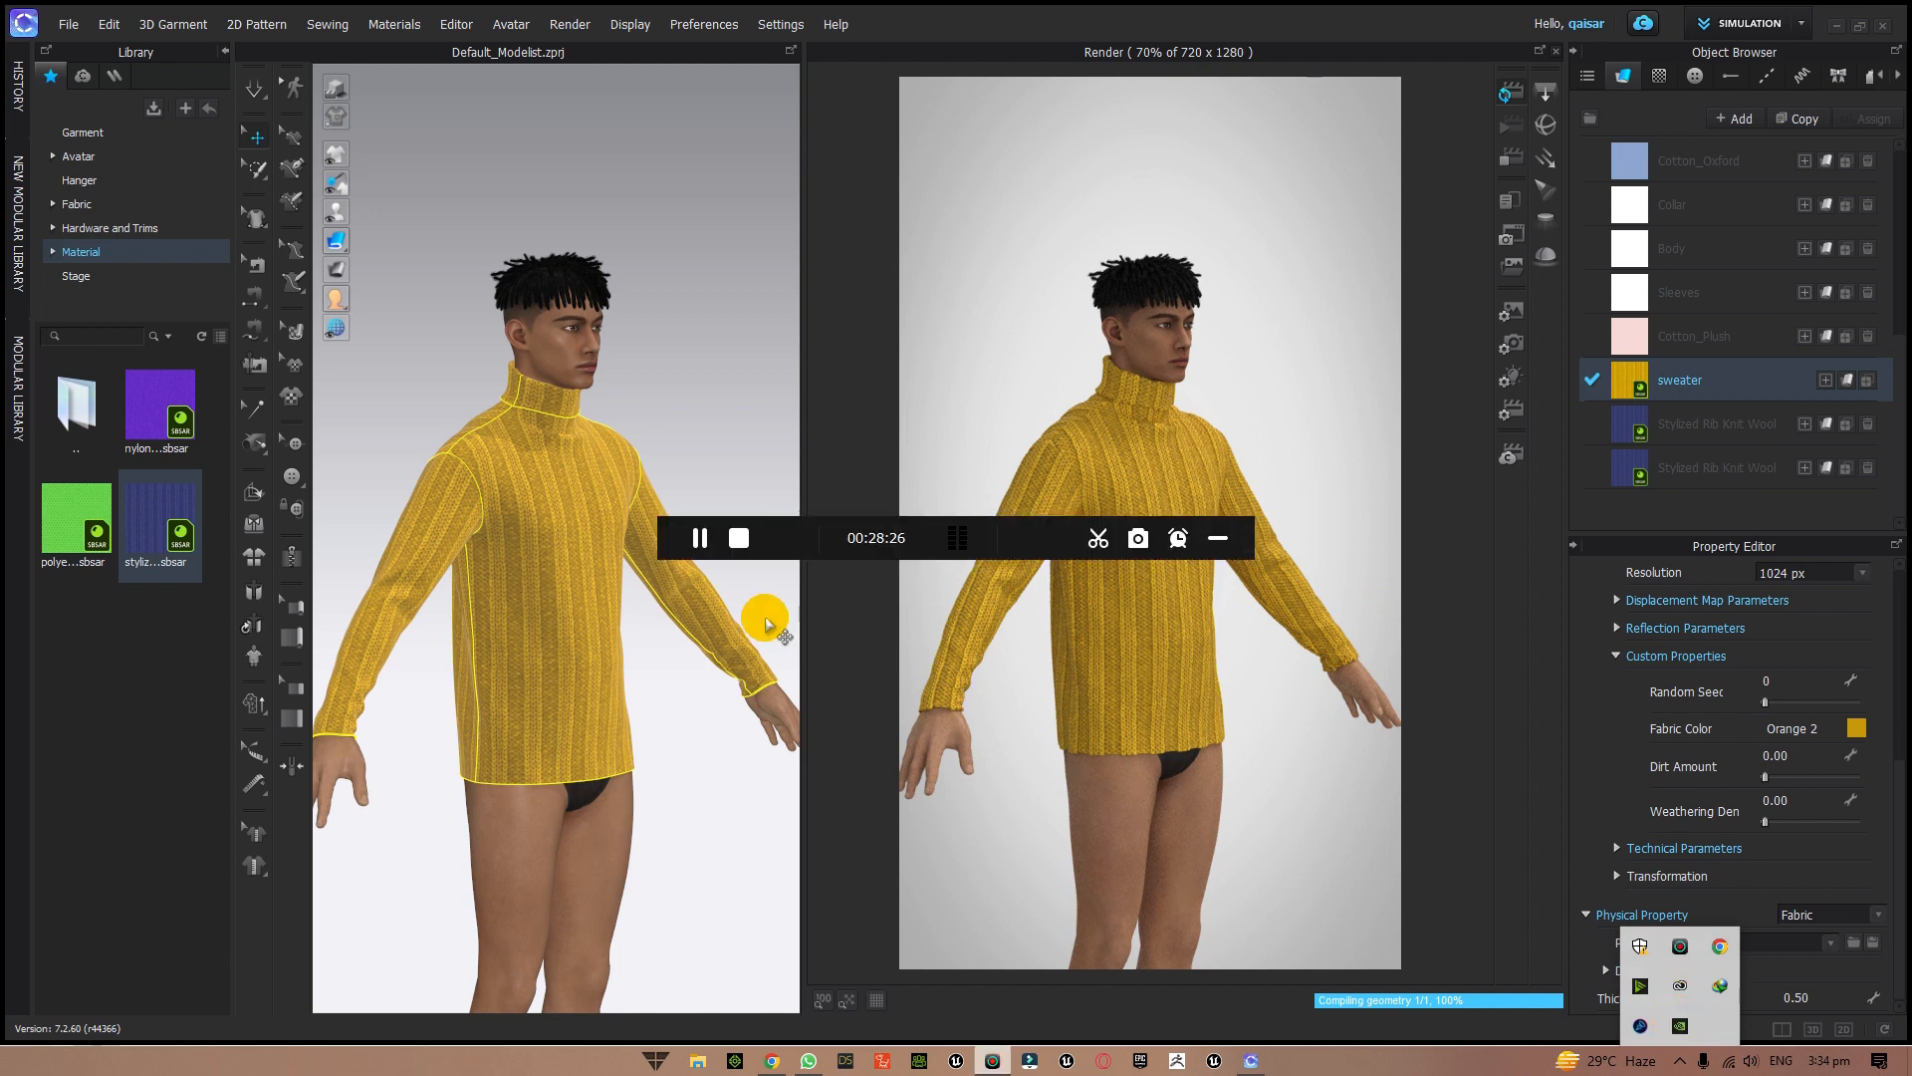